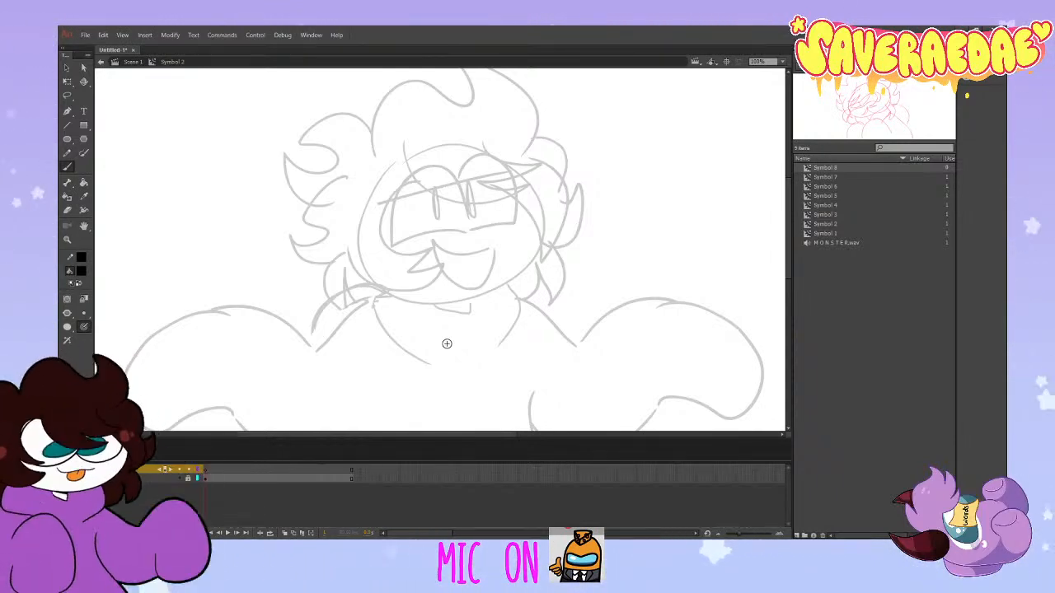
Step: Return to Scene 1 and reopen the character sketch symbol for editing with the Brush tool
click(132, 62)
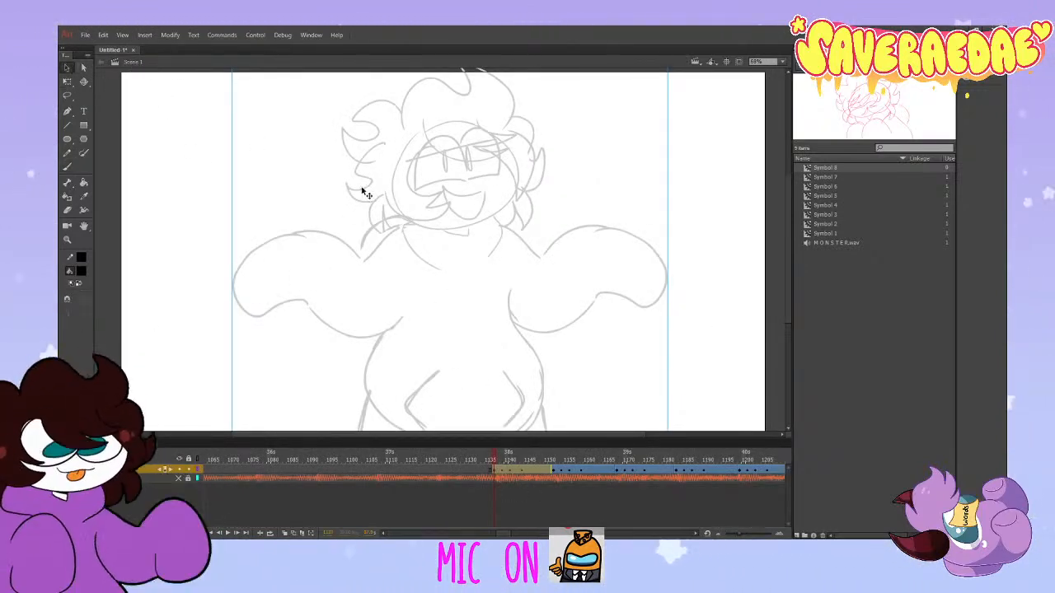
double_click(473, 228)
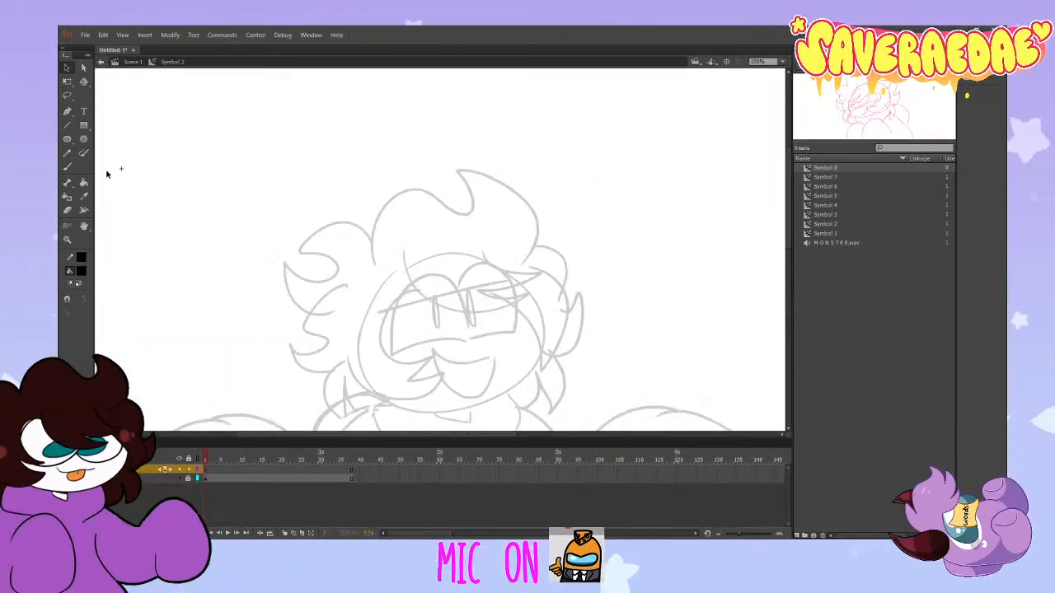
click(67, 166)
scroll(453, 256, down, 3)
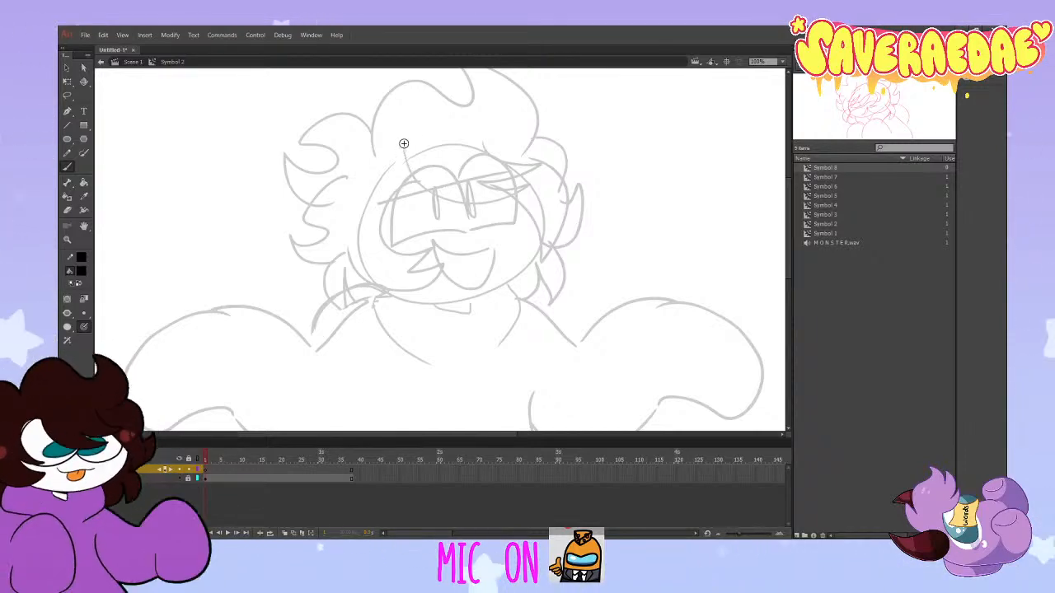
drag(403, 141, 501, 204)
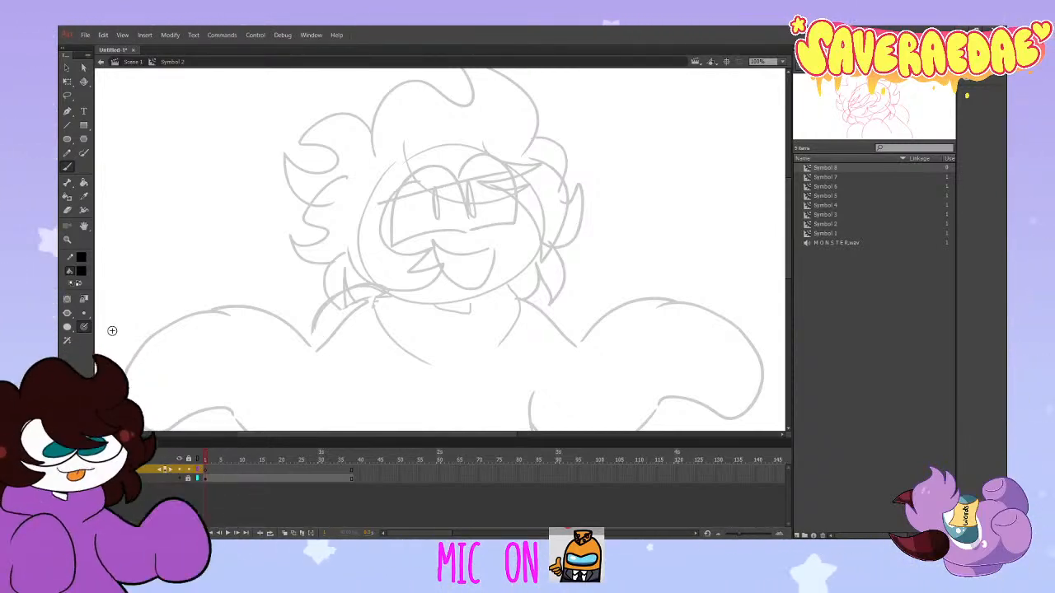
drag(404, 140, 518, 194)
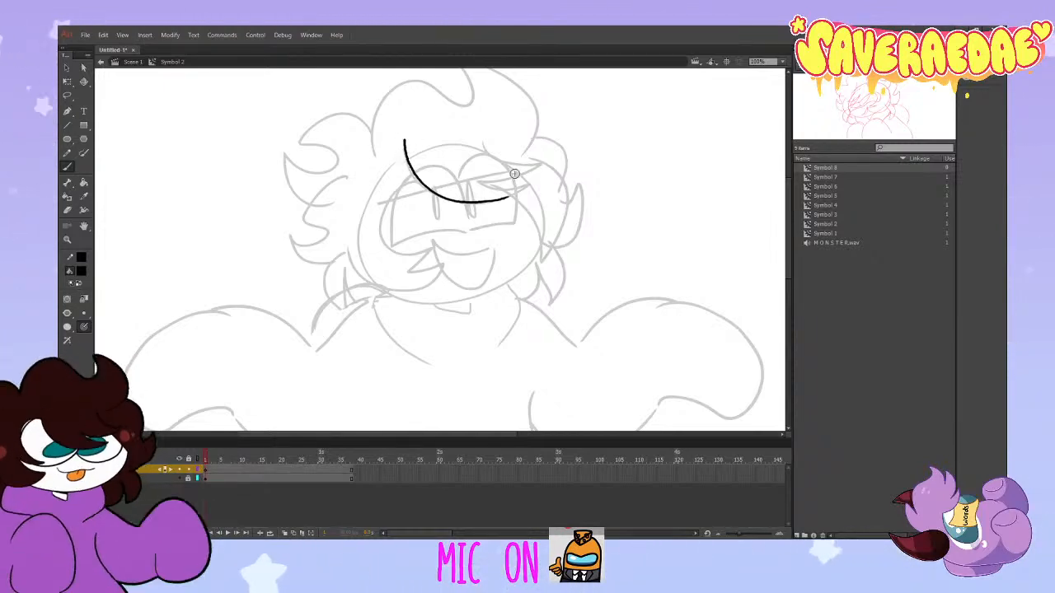
key(ctrl+z)
mouse_move(404, 140)
mouse_down()
mouse_move(420, 176)
mouse_move(518, 190)
mouse_up()
key(ctrl+z)
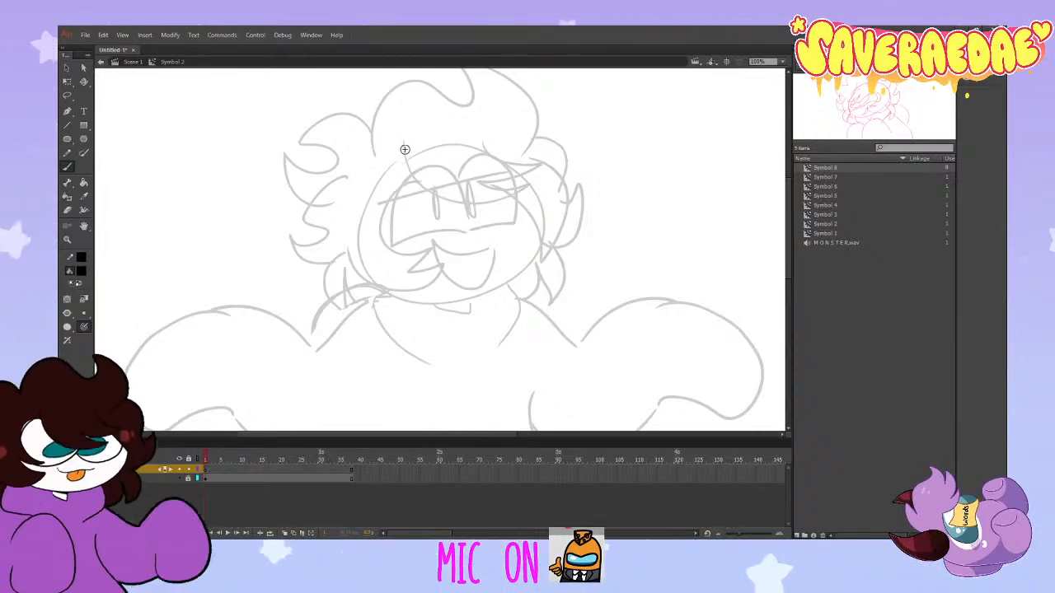
drag(404, 140, 488, 202)
key(ctrl+z)
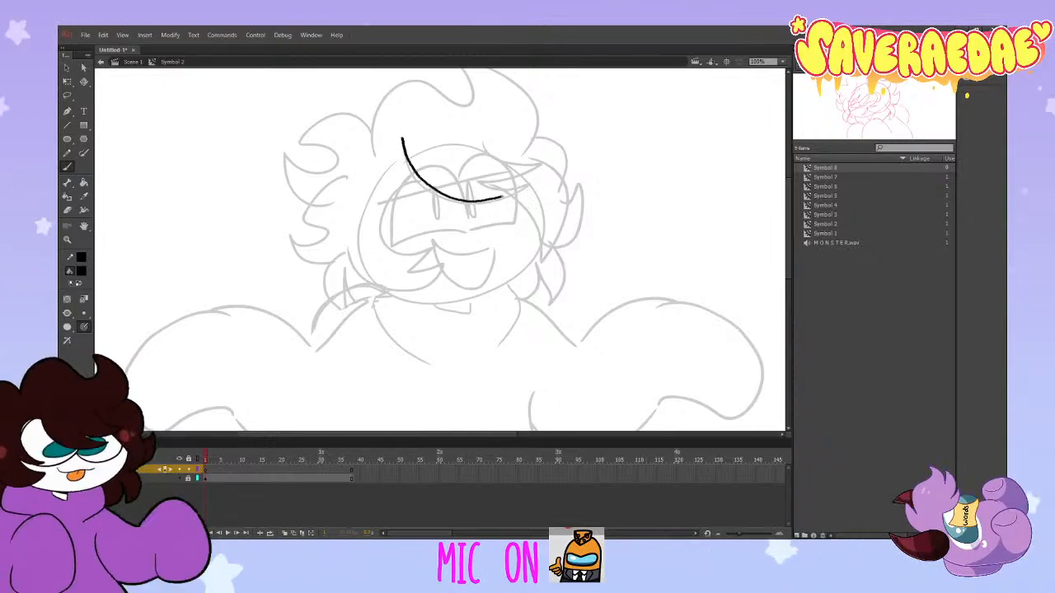
key(ctrl+z)
Step: Ink the fringe in black over the sketch, with a long lower curve and two pointed strand tips, leaving its upper side open
key(ctrl+=)
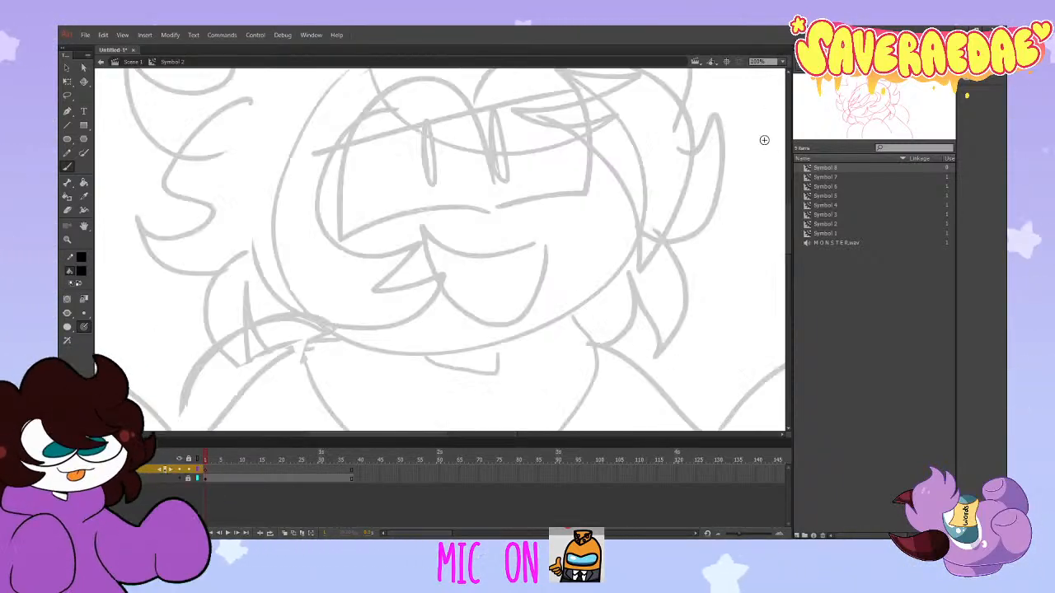
scroll(783, 222, up, 5)
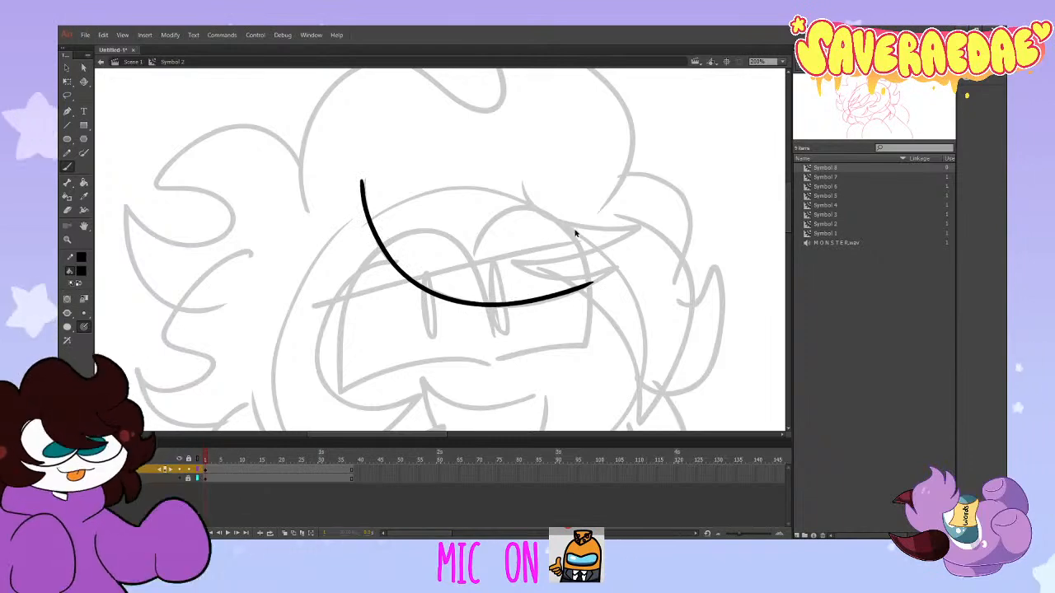
key(ctrl+z)
mouse_move(363, 178)
mouse_down()
mouse_move(553, 296)
mouse_move(534, 258)
mouse_up()
key(ctrl+z)
mouse_move(363, 176)
mouse_down()
mouse_move(486, 303)
mouse_move(618, 266)
mouse_move(581, 263)
mouse_move(652, 224)
mouse_move(524, 183)
mouse_up()
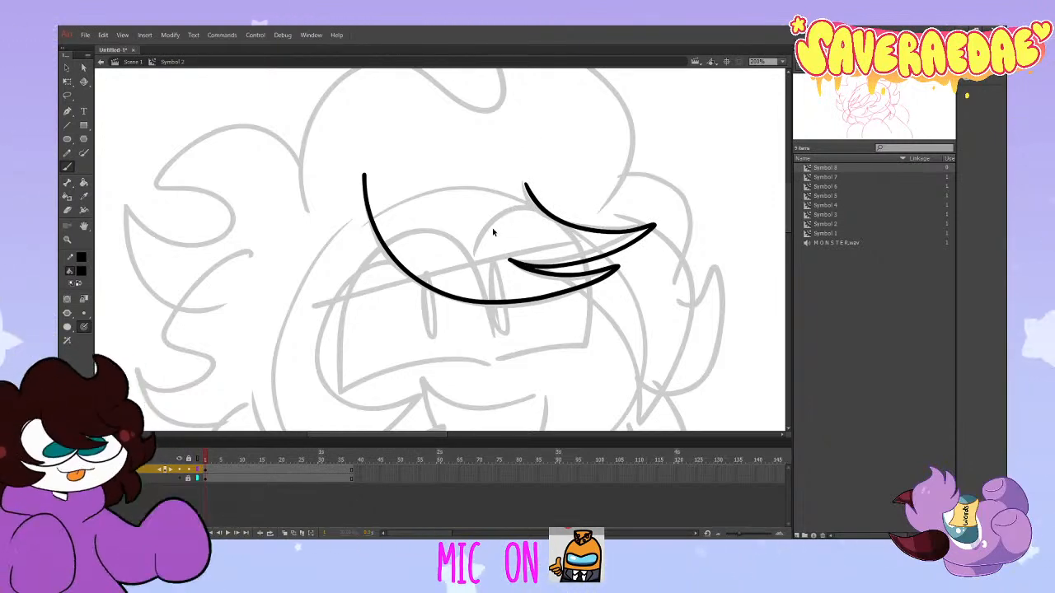
key(ctrl+z)
drag(544, 213, 521, 183)
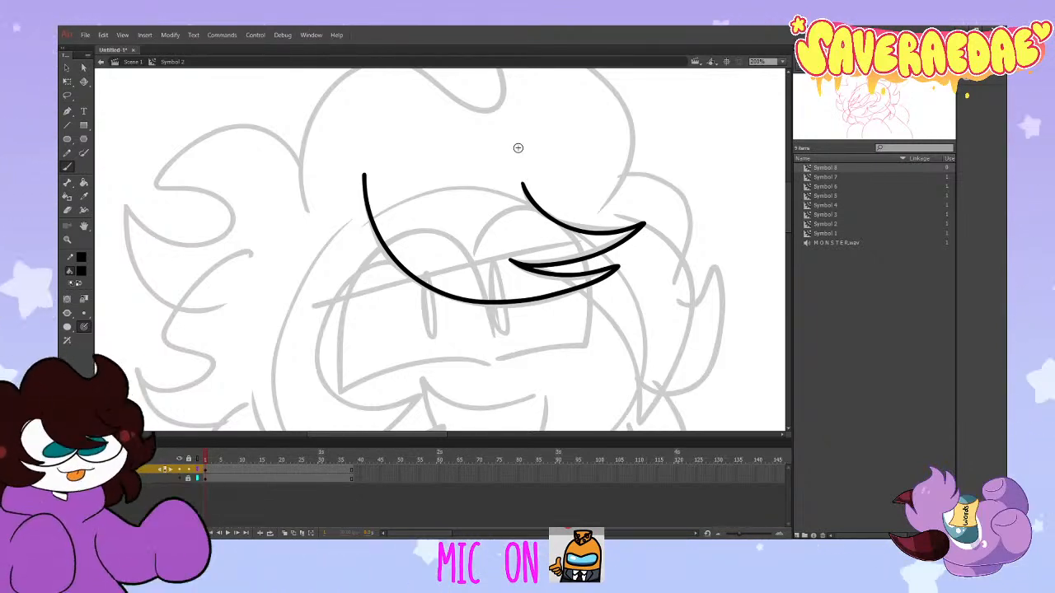
click(68, 209)
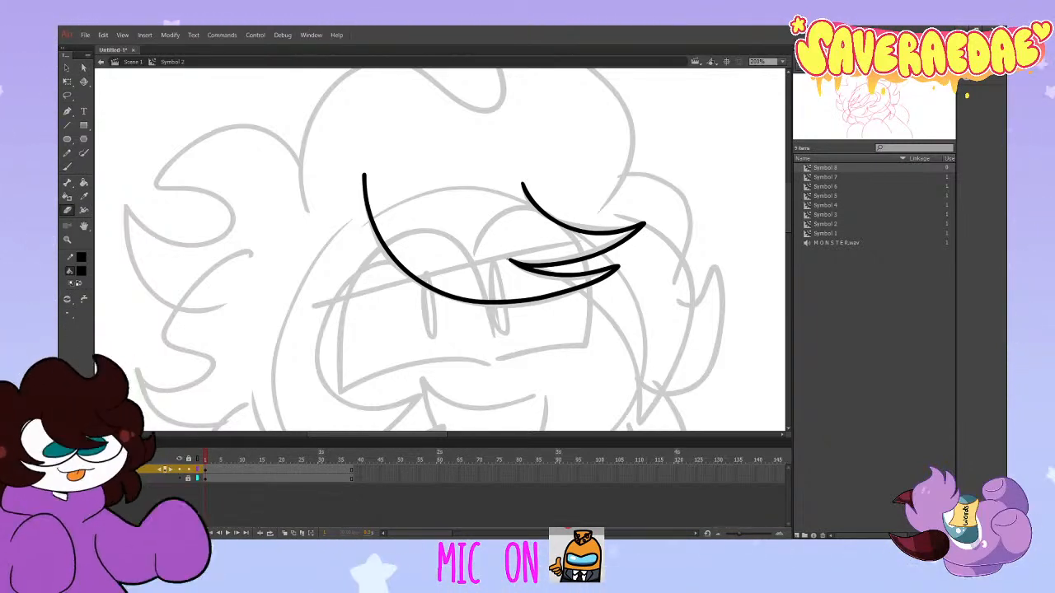
click(69, 168)
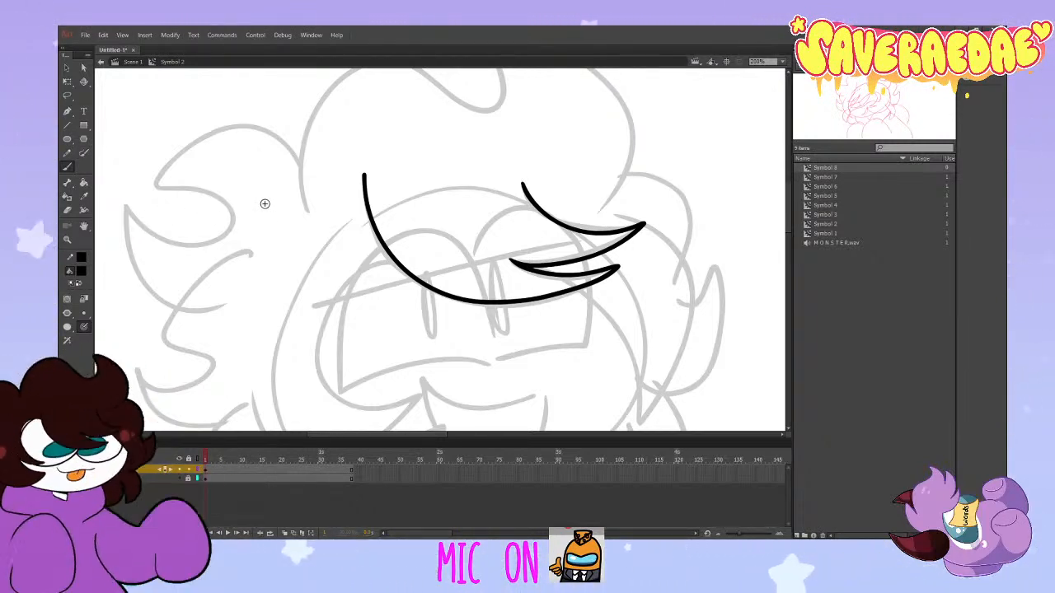
scroll(265, 204, down, 3)
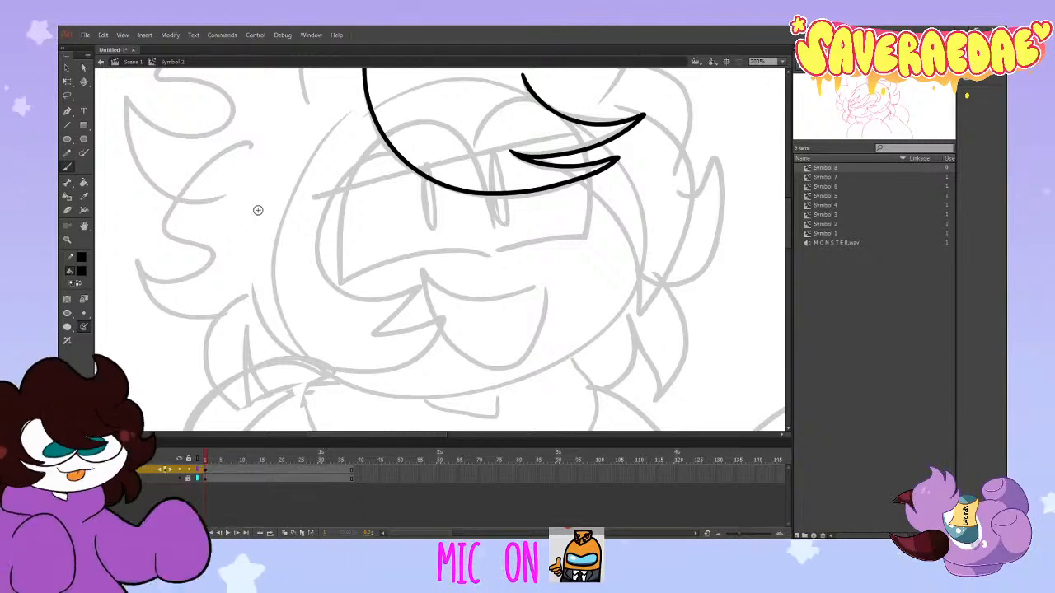
scroll(235, 235, up, 3)
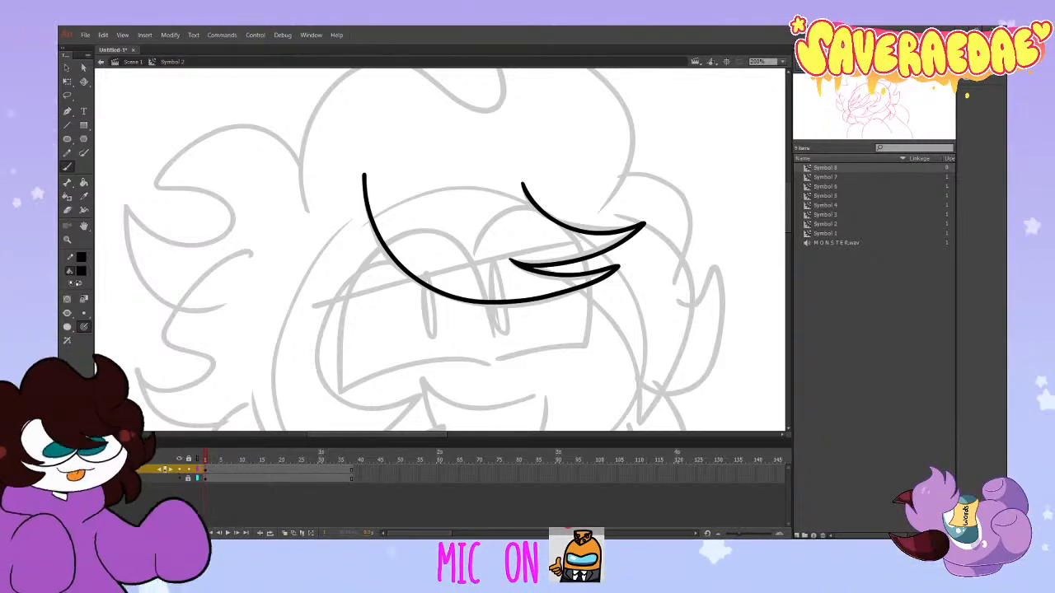
Step: Close the upper side of the fringe with a dark brown brush stroke and fill the shape with the same brown
click(188, 478)
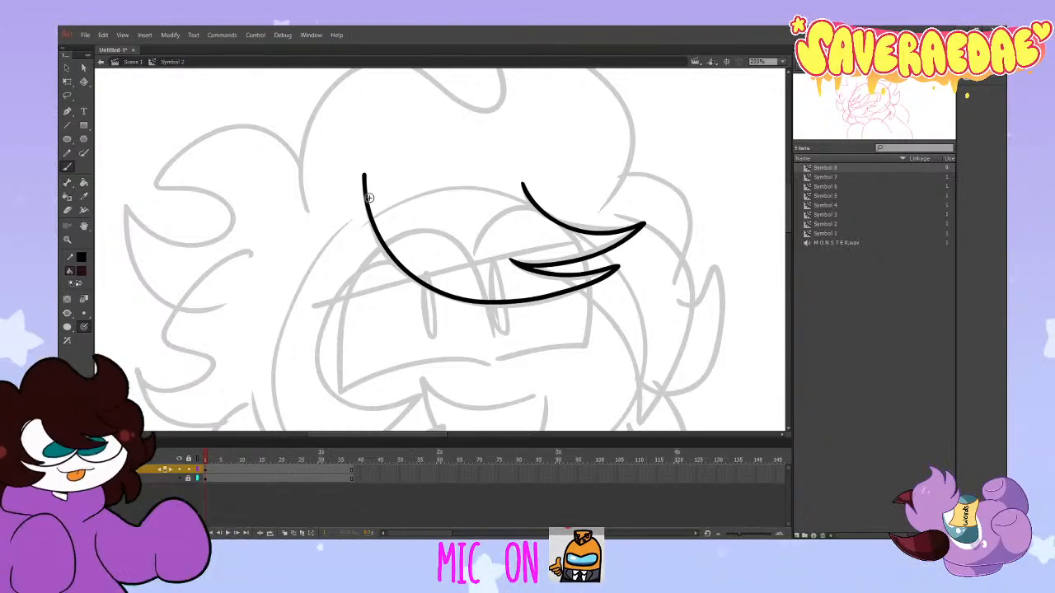
mouse_move(522, 183)
mouse_down()
mouse_move(450, 160)
mouse_move(364, 175)
mouse_up()
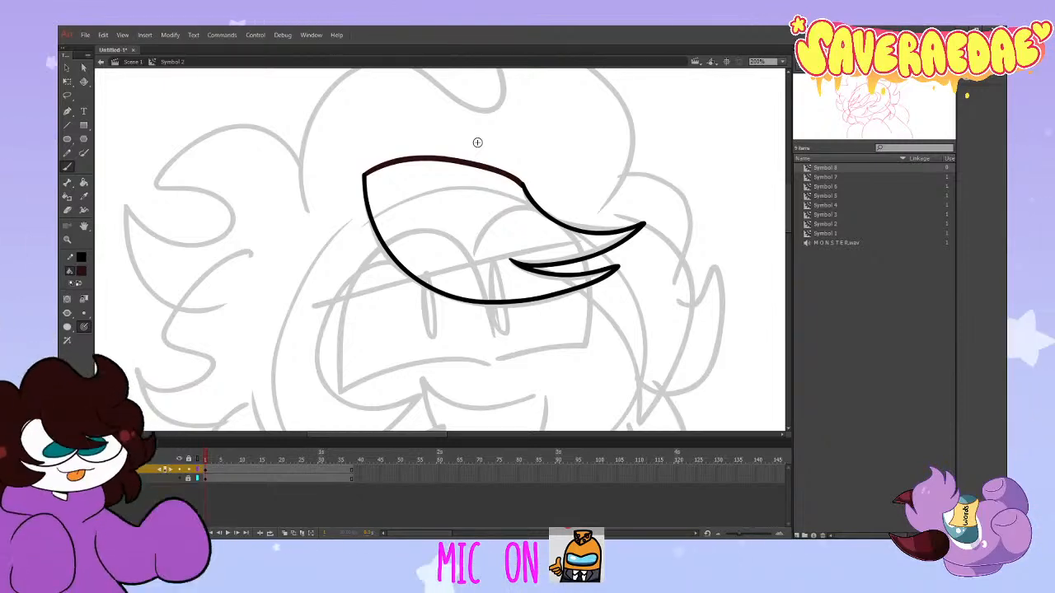
click(85, 183)
click(418, 250)
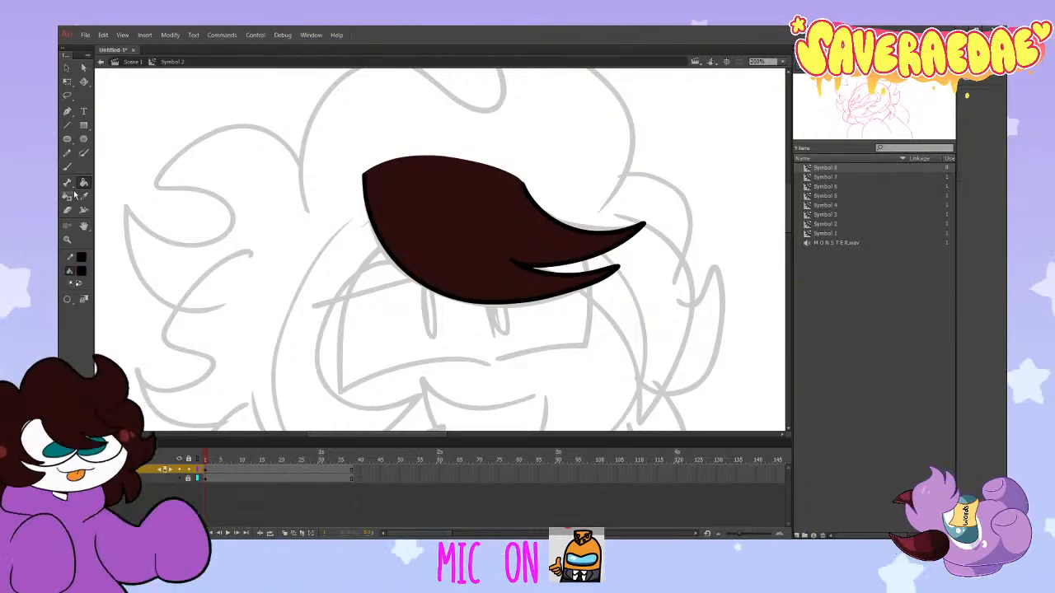
Step: Lock the fringe layer and add a new layer between it and the sketch layer
click(67, 166)
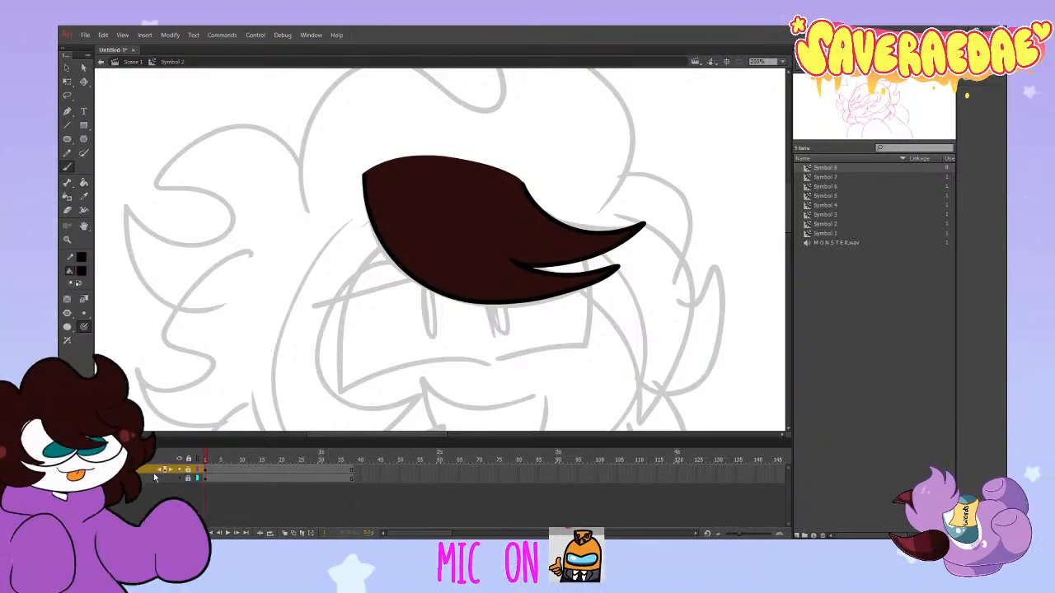
click(188, 469)
click(165, 478)
click(68, 533)
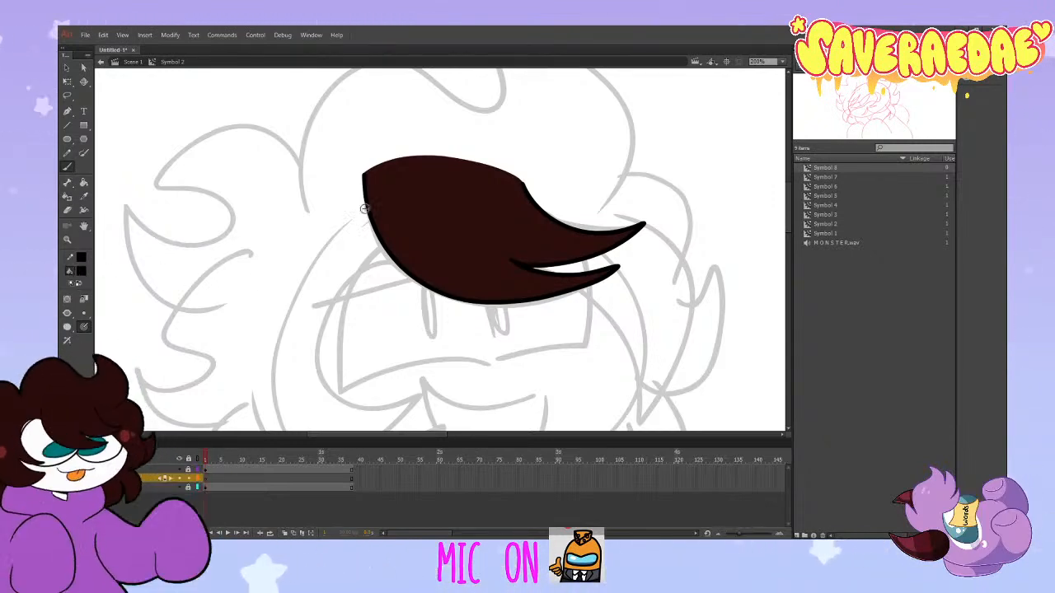
Step: Ink the outline of the hair crown in black, following the sketched rounded lobes and pointed tuft, redoing the stroke until it fits
scroll(351, 268, up, 3)
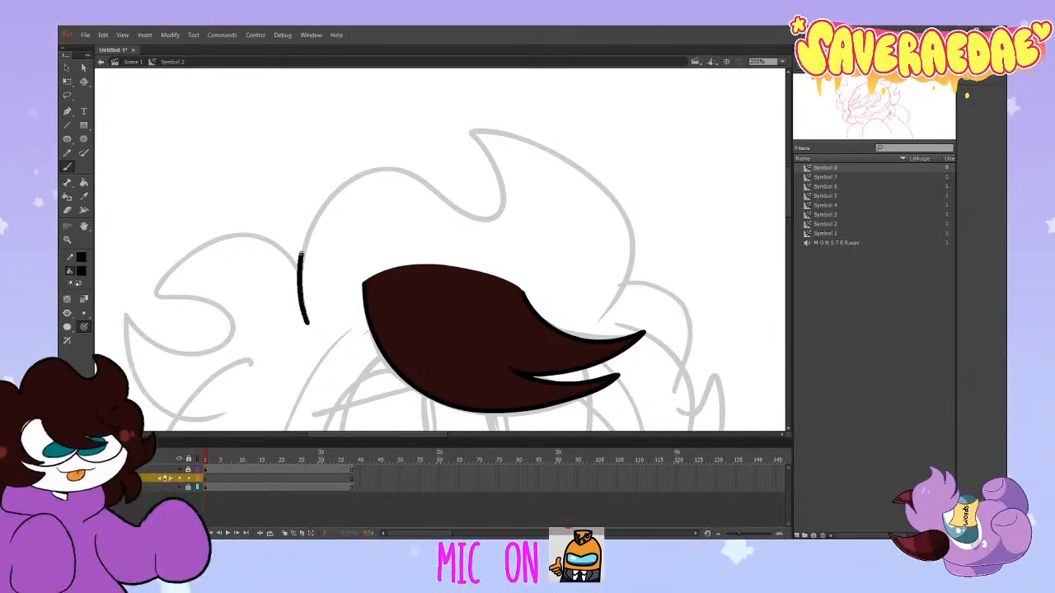
mouse_move(480, 215)
mouse_down()
mouse_move(508, 135)
mouse_move(623, 241)
mouse_move(598, 308)
mouse_up()
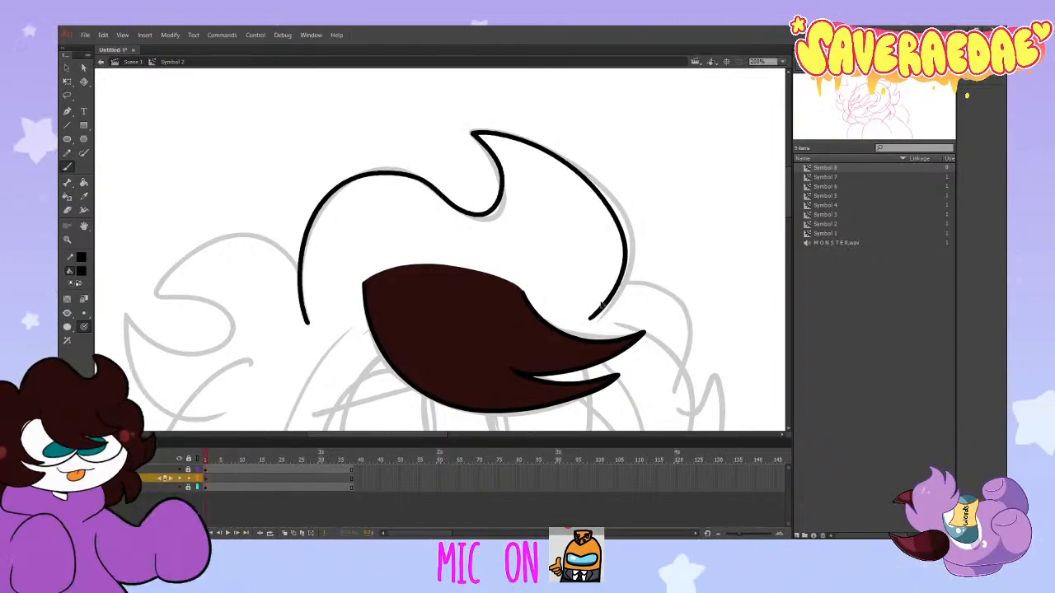
key(ctrl+z)
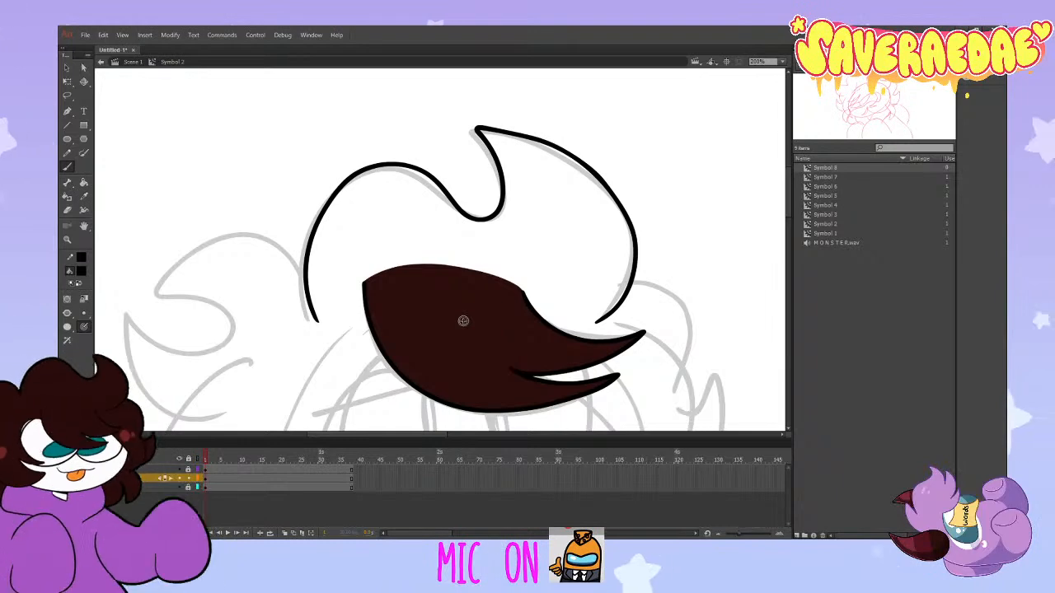
key(ctrl+z)
mouse_move(597, 322)
mouse_down()
mouse_move(631, 274)
mouse_move(471, 130)
mouse_move(441, 191)
mouse_move(297, 300)
mouse_up()
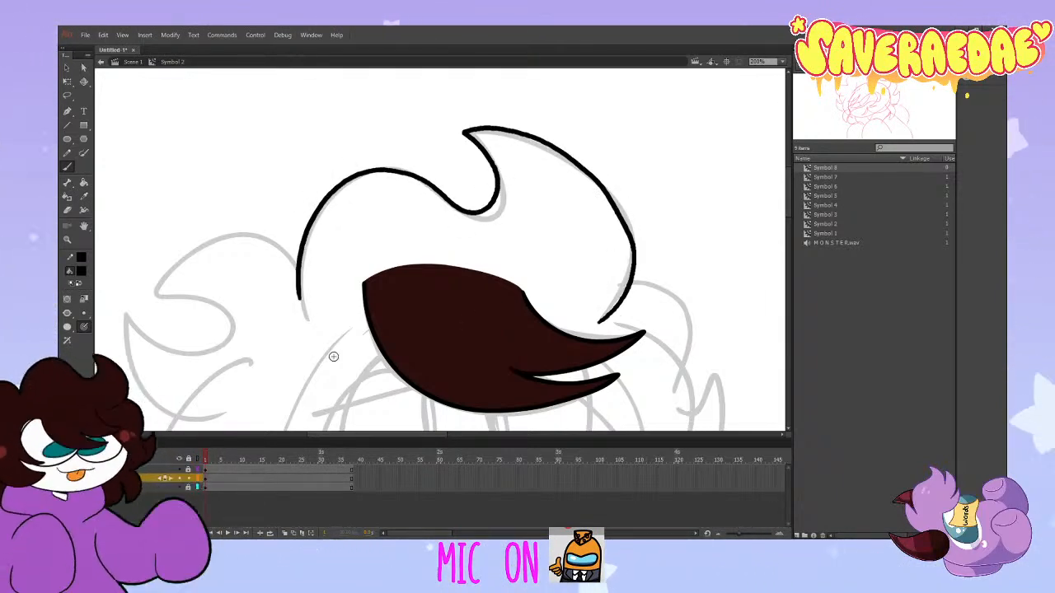
key(ctrl+z)
mouse_move(635, 282)
mouse_down()
mouse_move(471, 134)
mouse_move(499, 210)
mouse_move(330, 183)
mouse_move(309, 328)
mouse_up()
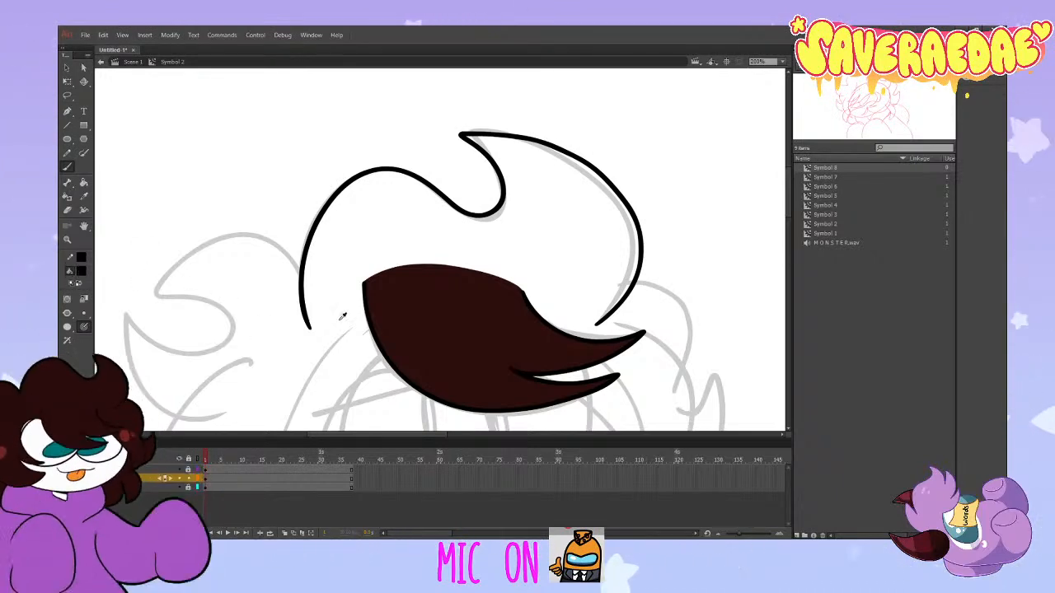
Step: Close the underside of the hair crown with a dark brown stroke behind the fringe and fill it with dark brown
mouse_move(597, 323)
mouse_down()
mouse_move(500, 284)
mouse_move(400, 295)
mouse_move(310, 328)
mouse_up()
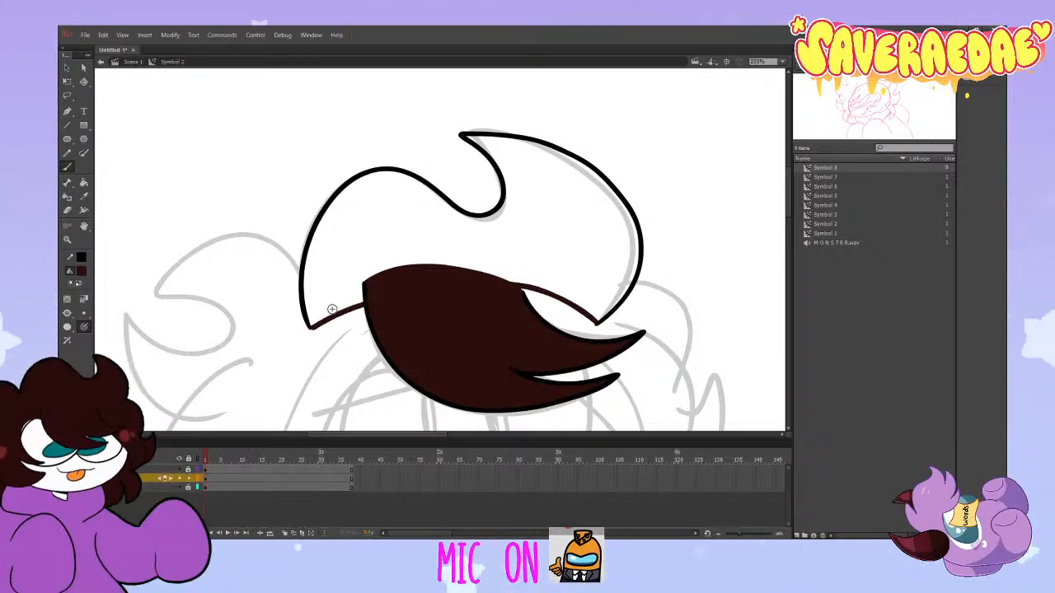
click(83, 182)
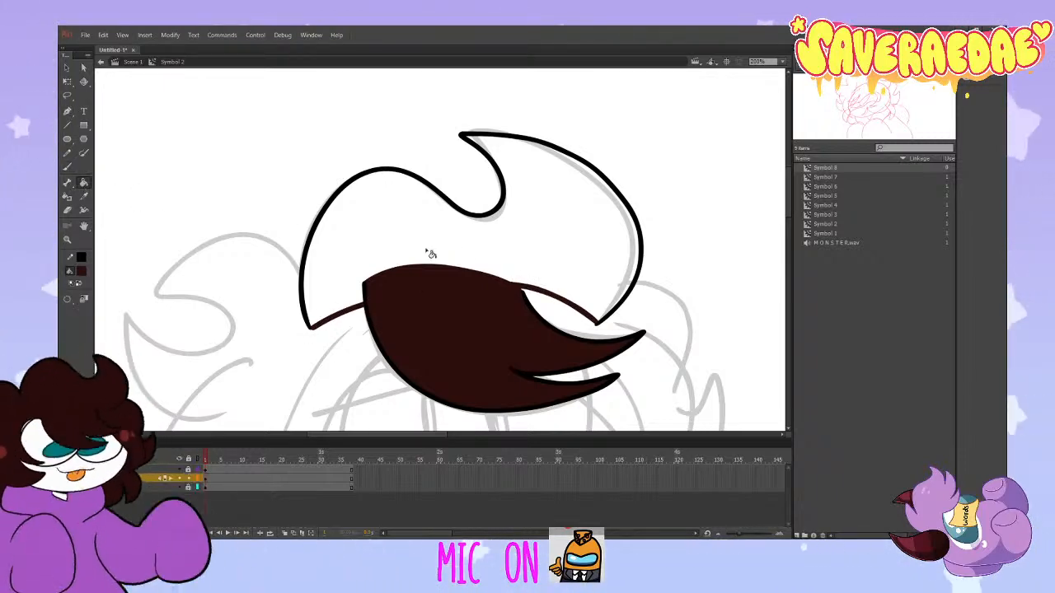
click(339, 275)
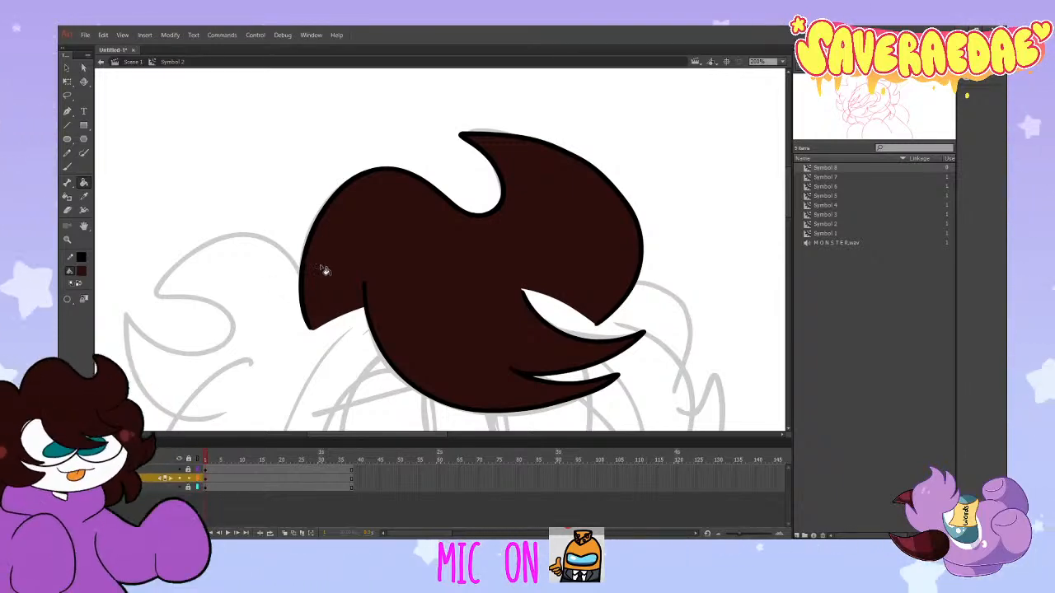
Step: Extend the crown's underside with lower dark brown strokes on both sides of the fringe and fill the gaps with dark brown
scroll(319, 271, down, 3)
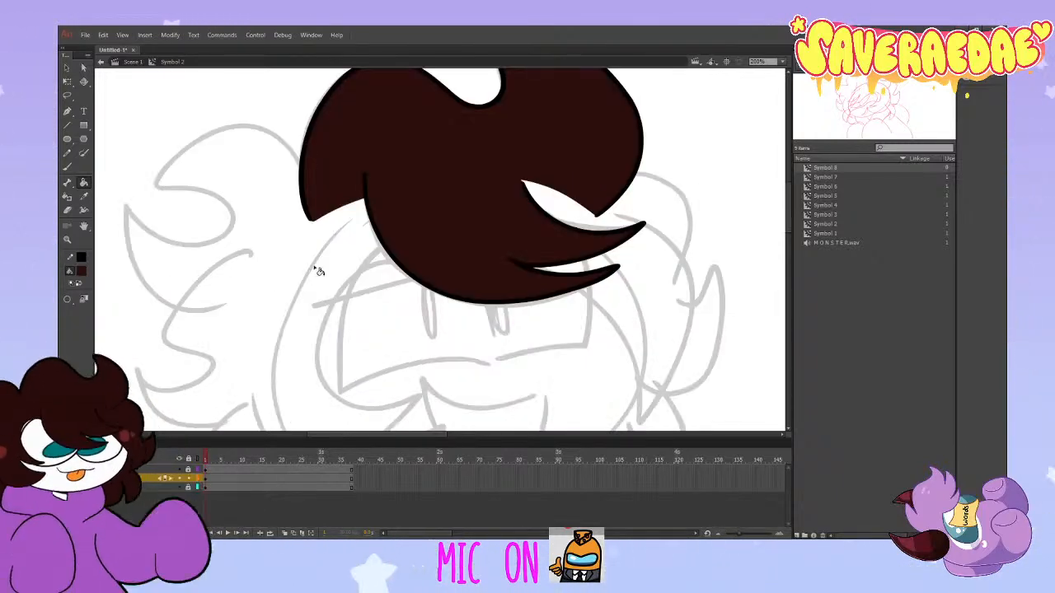
key(b)
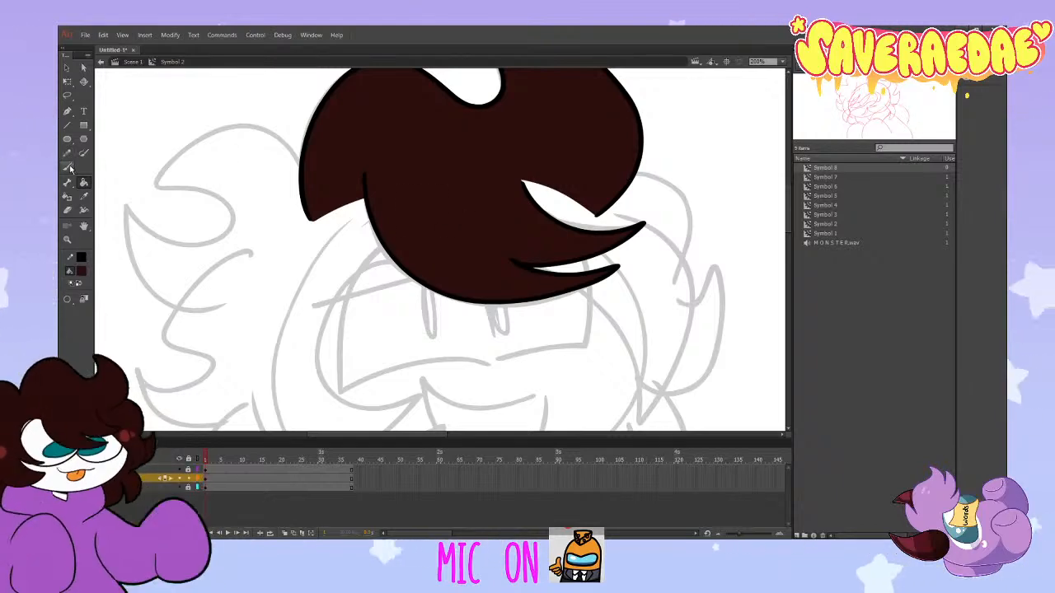
drag(596, 215, 558, 222)
drag(367, 212, 315, 220)
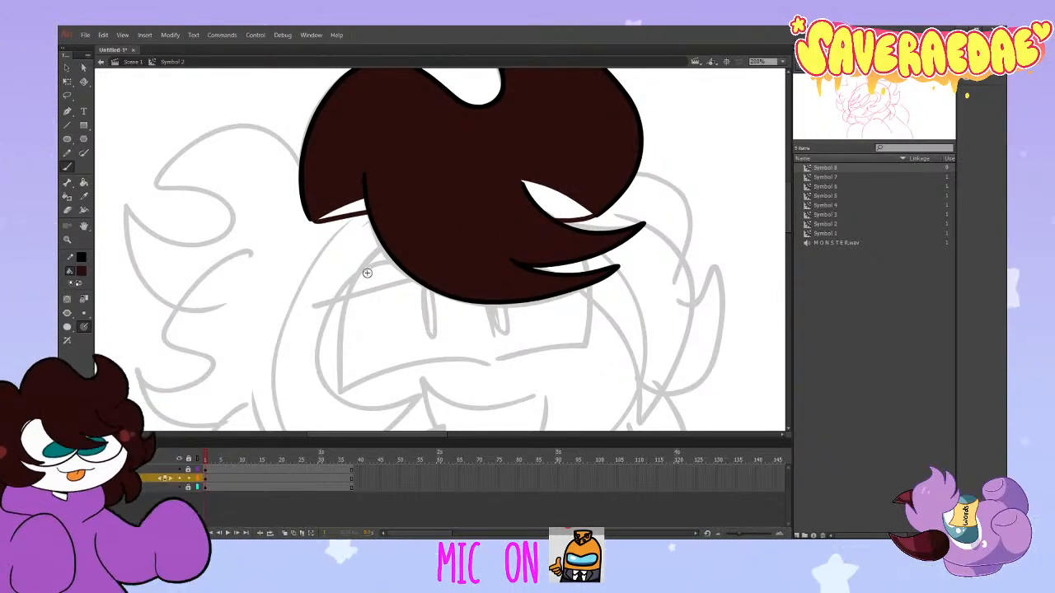
click(84, 181)
click(342, 210)
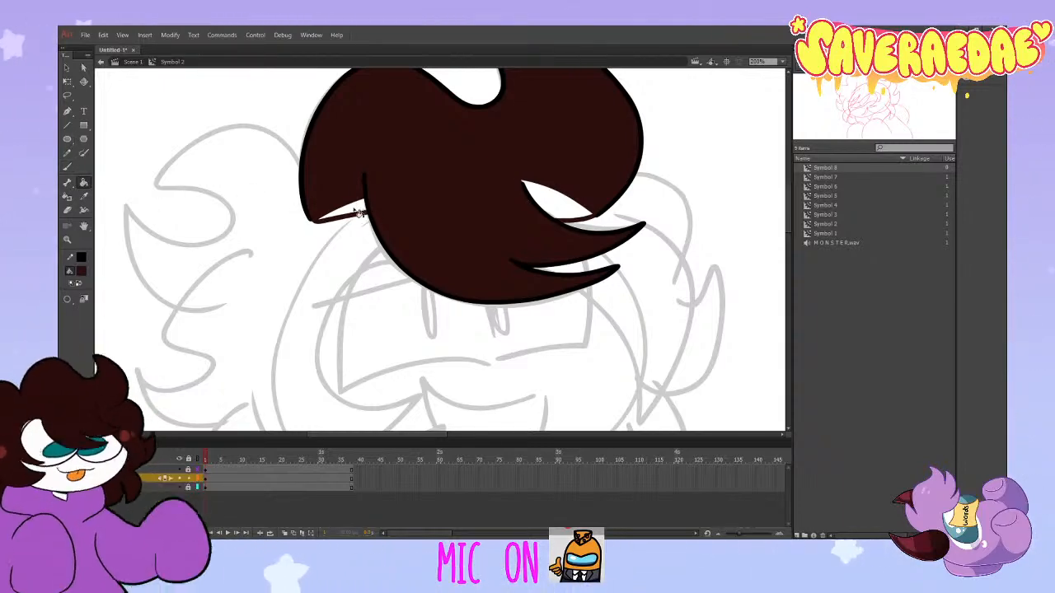
click(548, 197)
Step: Add a new layer directly above the sketch, lock the hair crown layer, and set the brush colour to black
click(144, 488)
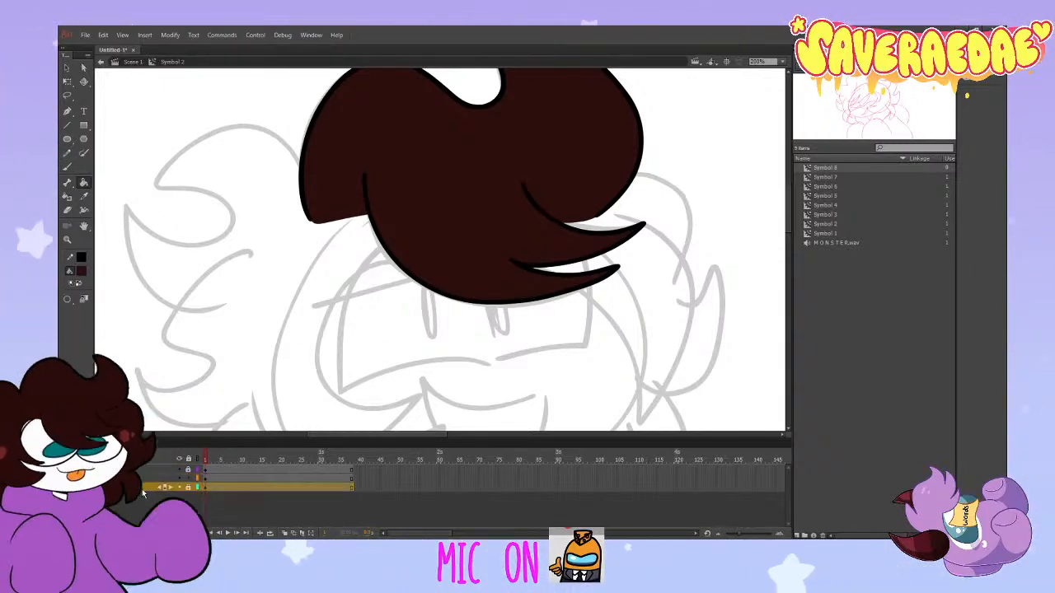
click(100, 534)
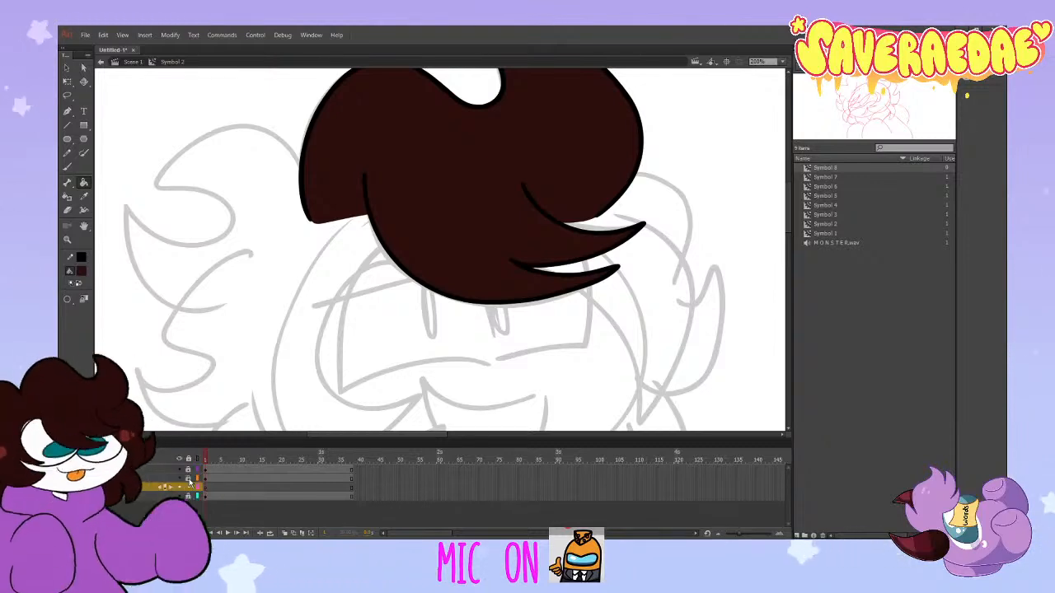
click(82, 271)
key(b)
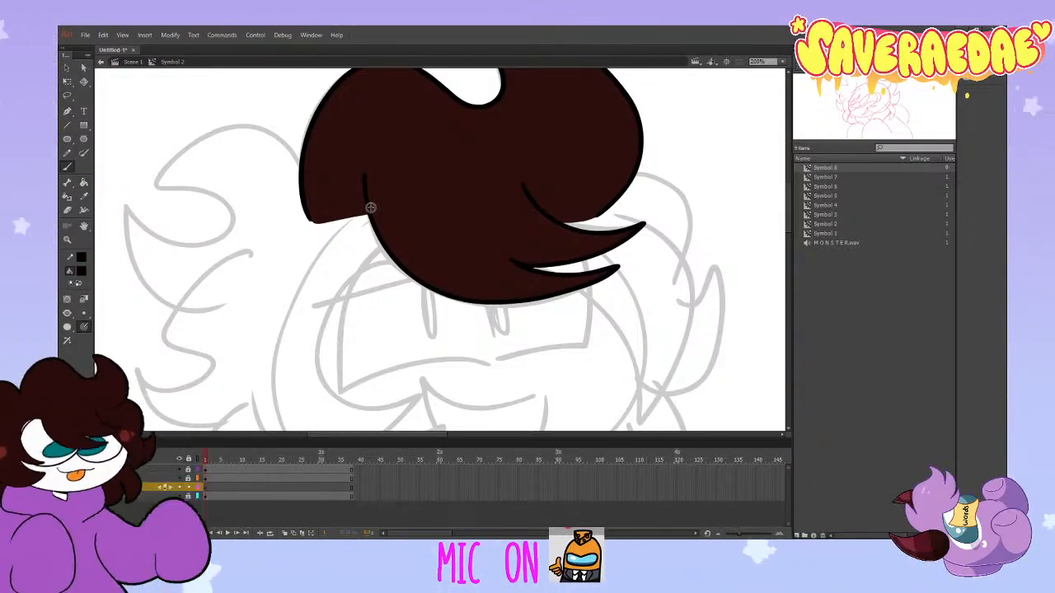
Step: Move the new layer to the top of the stack and ink the pointed hair lock on the right side of the face in black
scroll(510, 236, down, 2)
scroll(510, 232, up, 2)
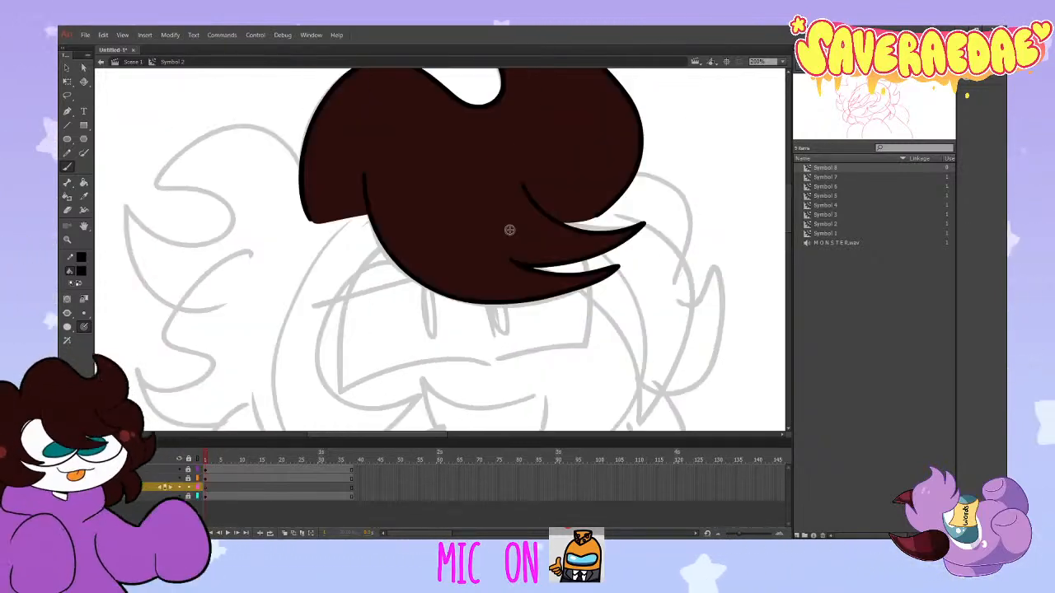
scroll(478, 226, down, 3)
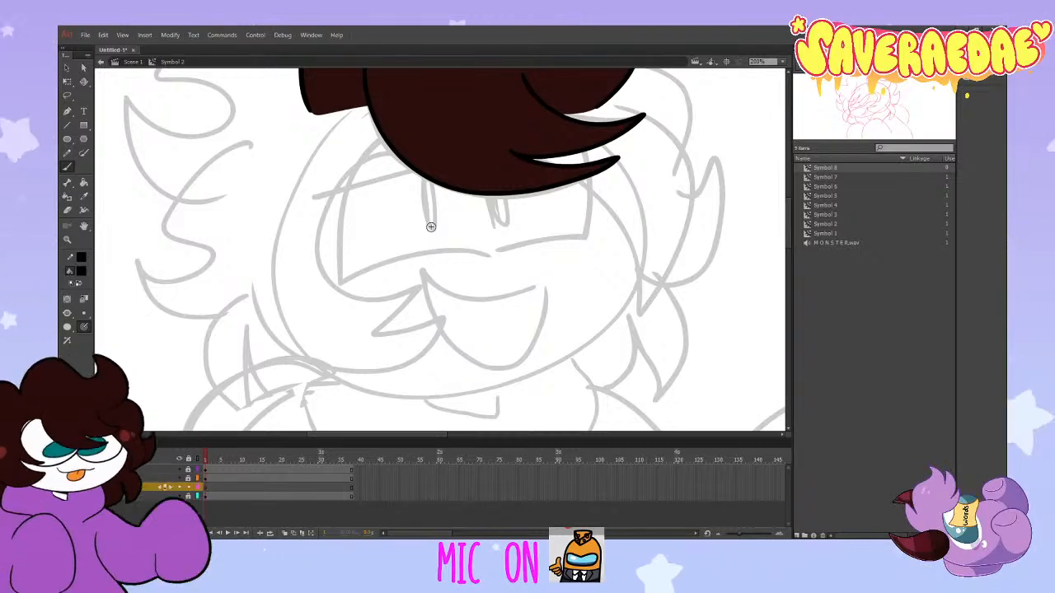
click(159, 487)
click(157, 469)
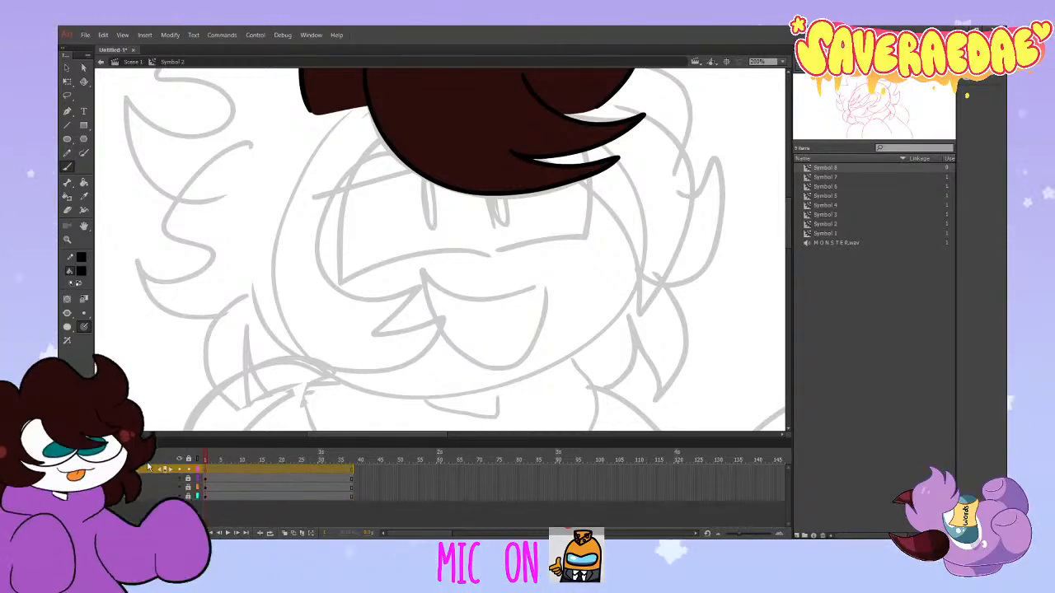
mouse_move(552, 167)
mouse_down()
mouse_move(637, 256)
mouse_move(647, 316)
mouse_up()
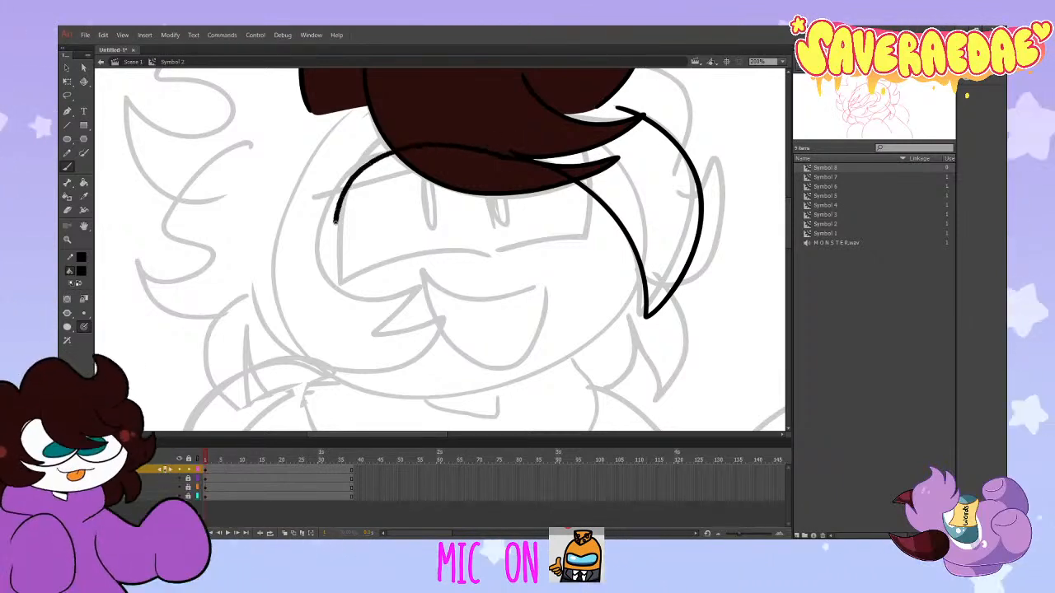
drag(512, 155, 373, 162)
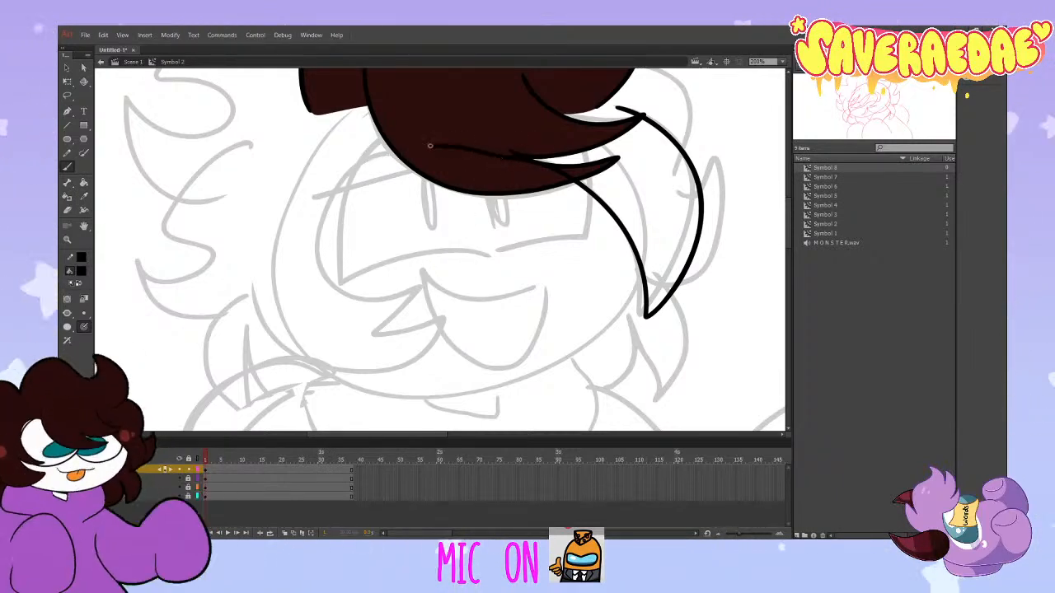
Step: Ink the curved hair lock with the forked tip on the left side of the face in black, redoing the strokes until they fit
drag(373, 169, 356, 303)
key(ctrl+z)
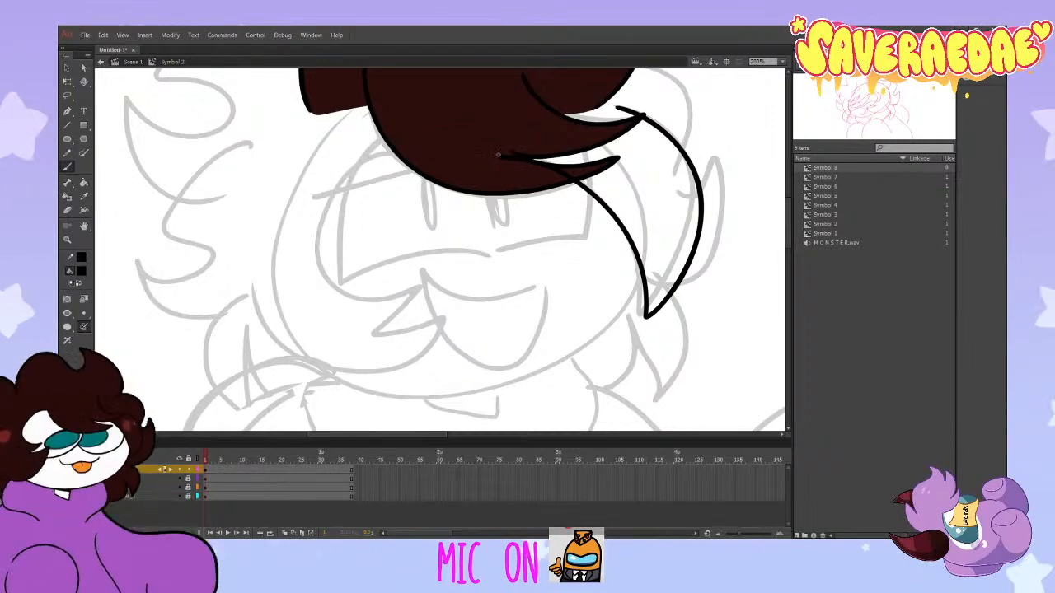
drag(394, 147, 375, 332)
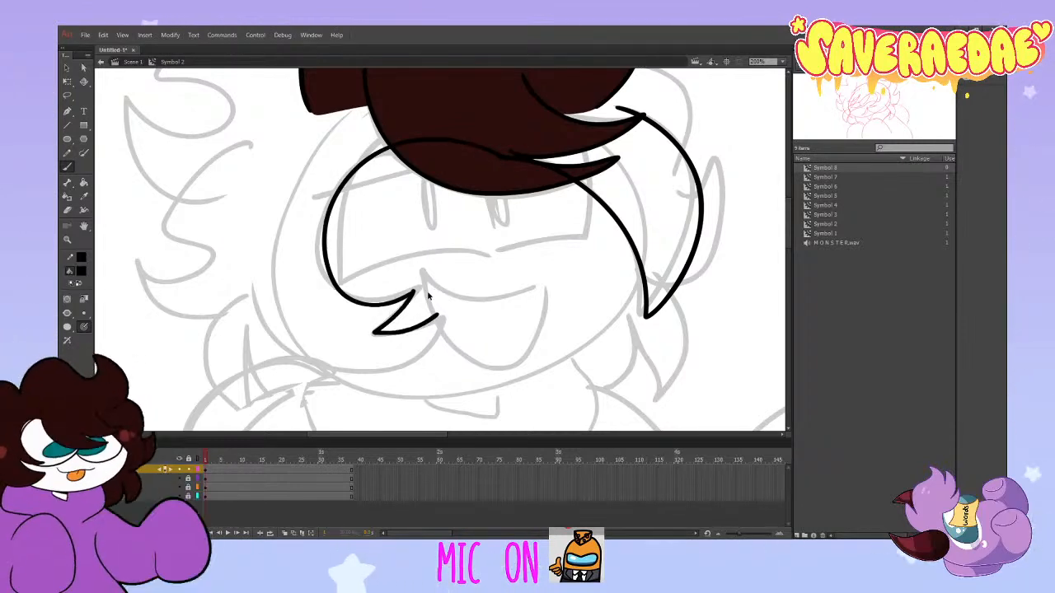
drag(254, 293, 372, 329)
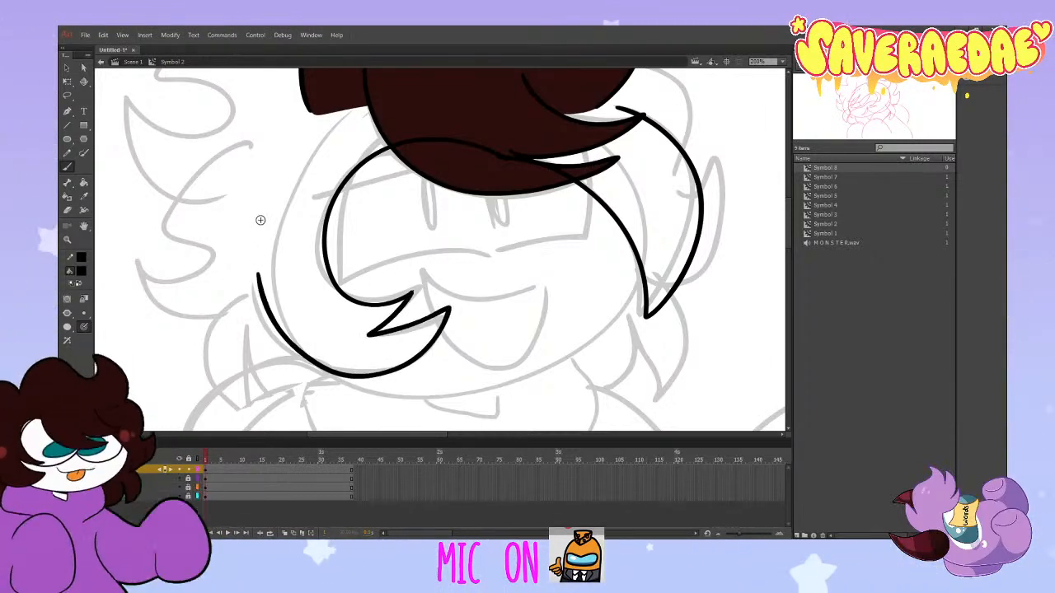
key(ctrl+z)
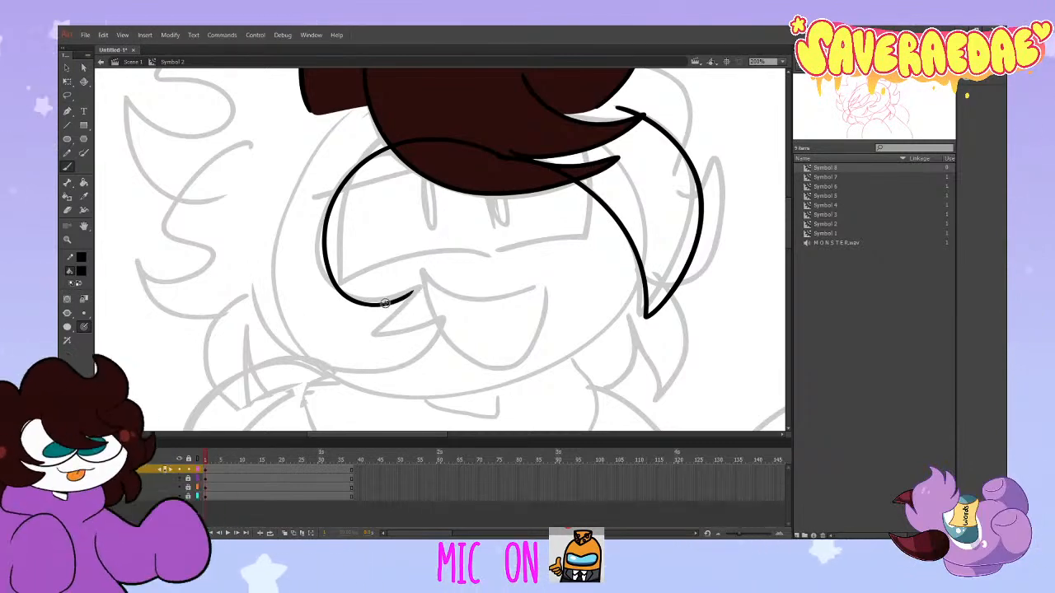
key(ctrl+z)
mouse_move(391, 303)
mouse_down()
mouse_move(421, 288)
mouse_move(385, 322)
mouse_move(394, 330)
mouse_move(444, 314)
mouse_up()
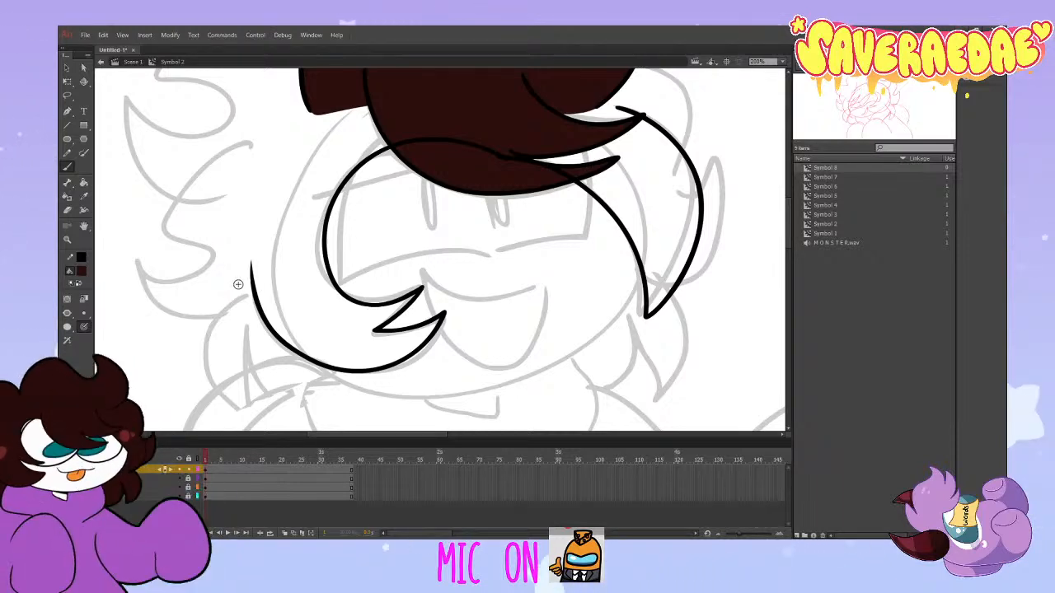
Step: Join both side locks to the hair crown with dark brown strokes and fill them with dark brown
scroll(238, 284, up, 3)
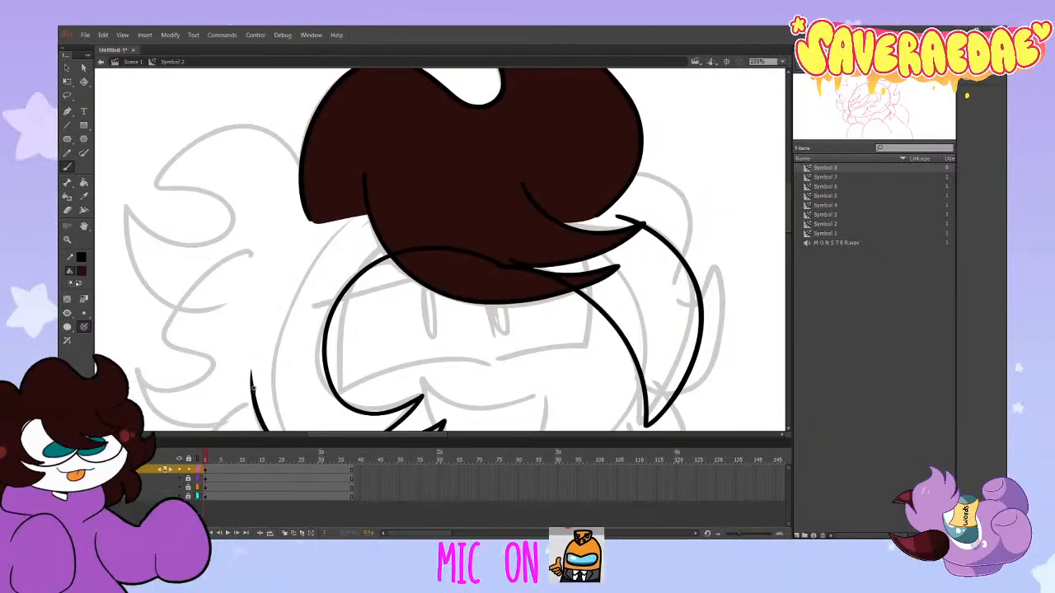
drag(252, 379, 305, 216)
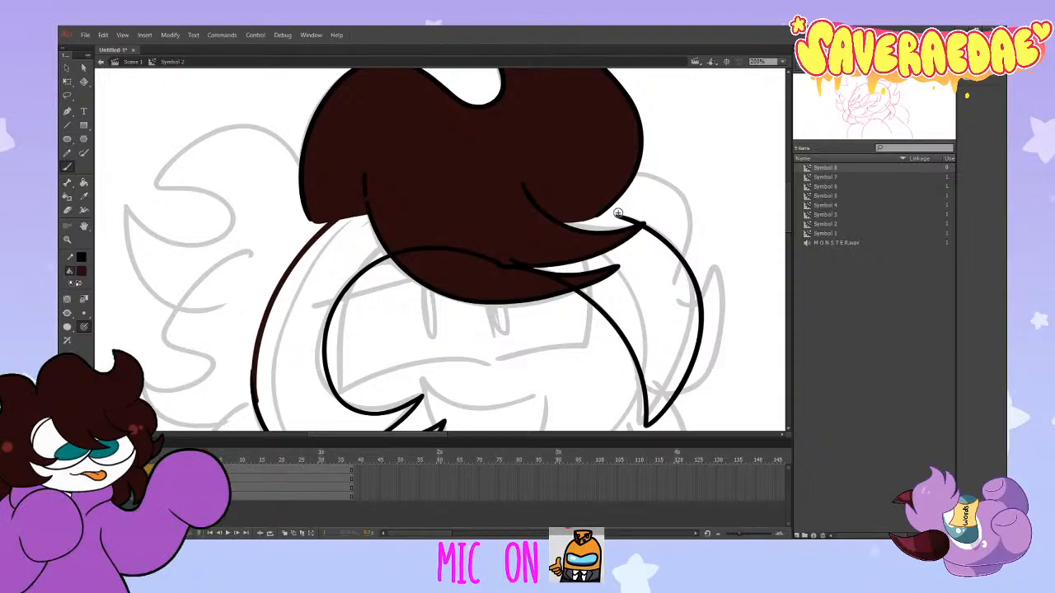
mouse_move(253, 386)
mouse_down()
mouse_move(253, 343)
mouse_move(347, 205)
mouse_move(556, 187)
mouse_move(654, 268)
mouse_up()
key(ctrl+z)
key(ctrl+z)
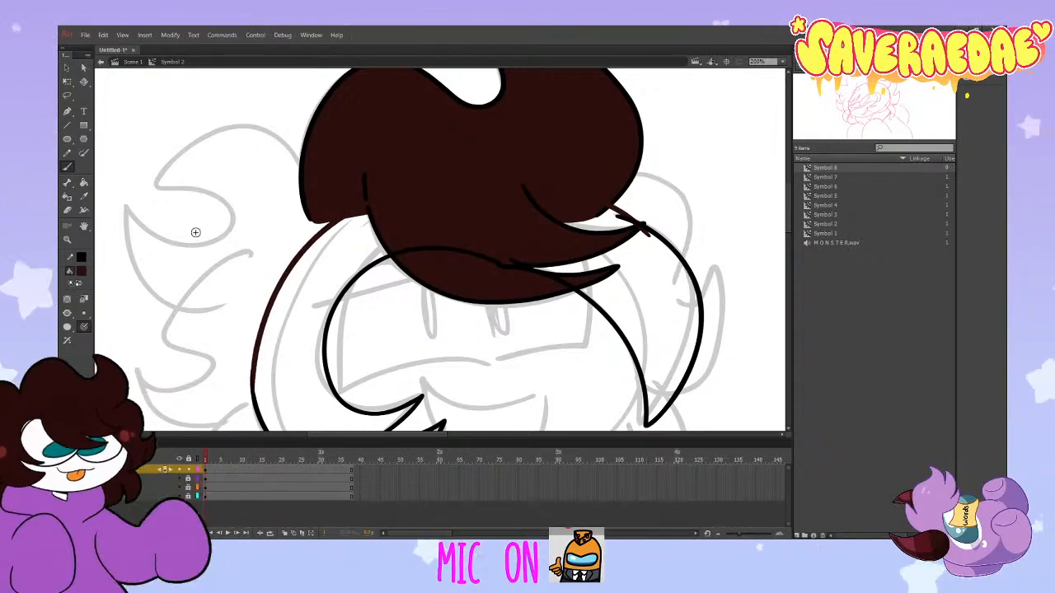
click(84, 183)
click(356, 264)
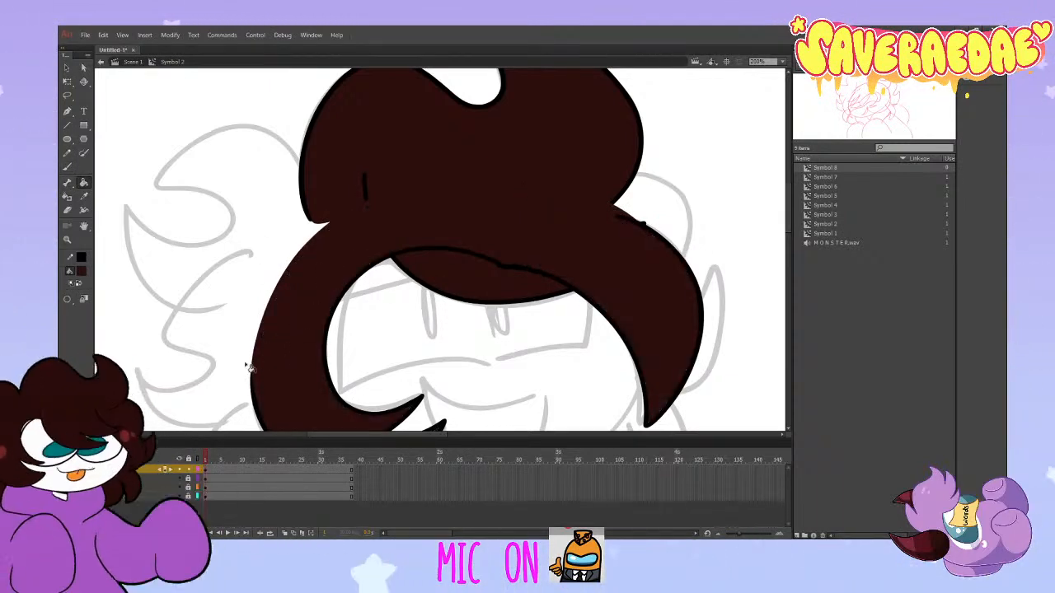
Step: Move the side-lock layer below the hair crown, lock it and the sketch layer, and add a new layer directly above the sketch
click(165, 487)
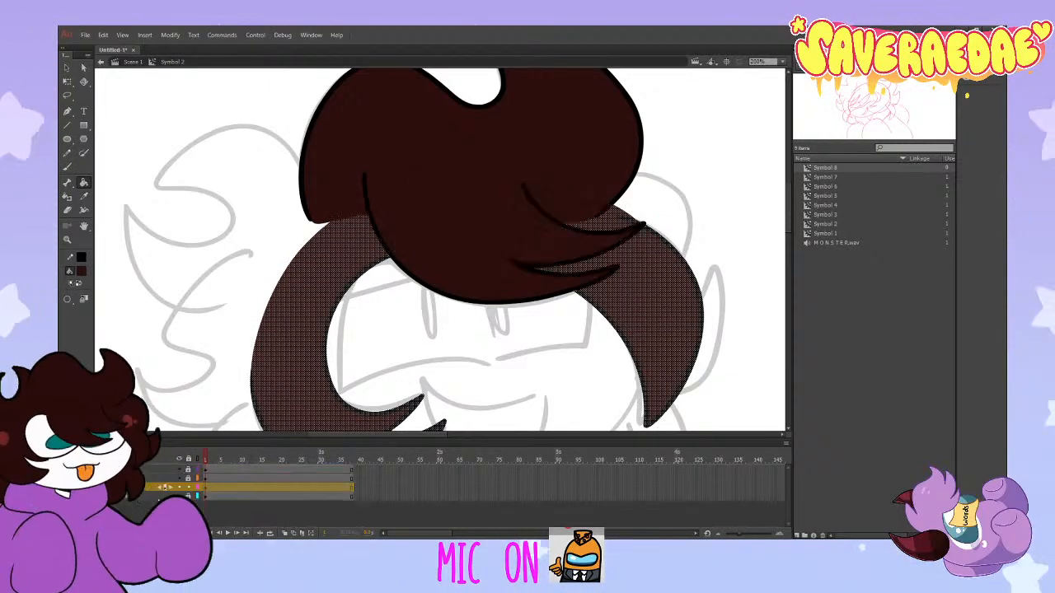
click(188, 487)
click(165, 496)
click(188, 496)
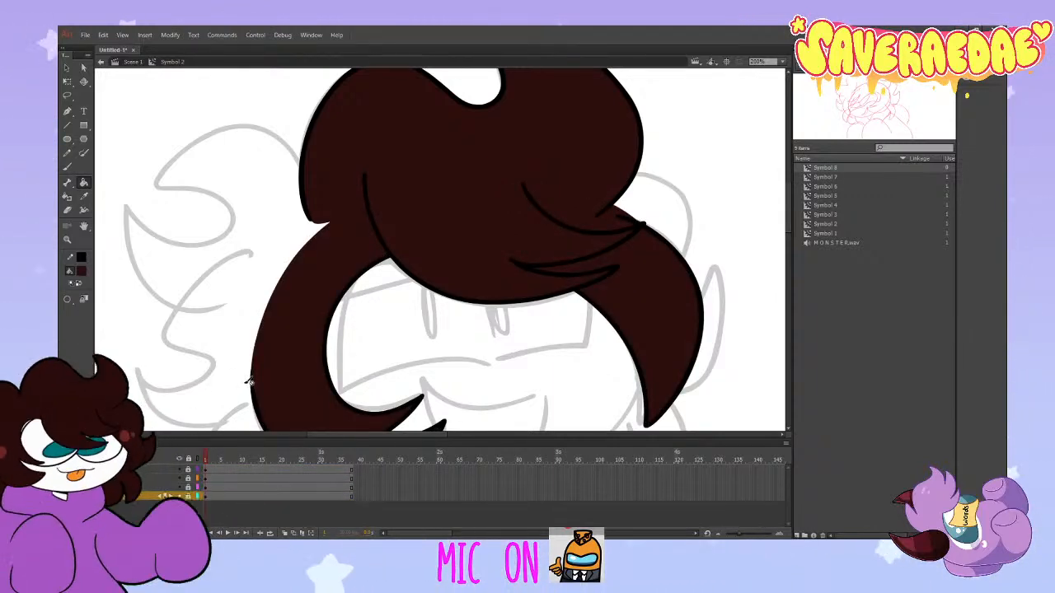
click(102, 533)
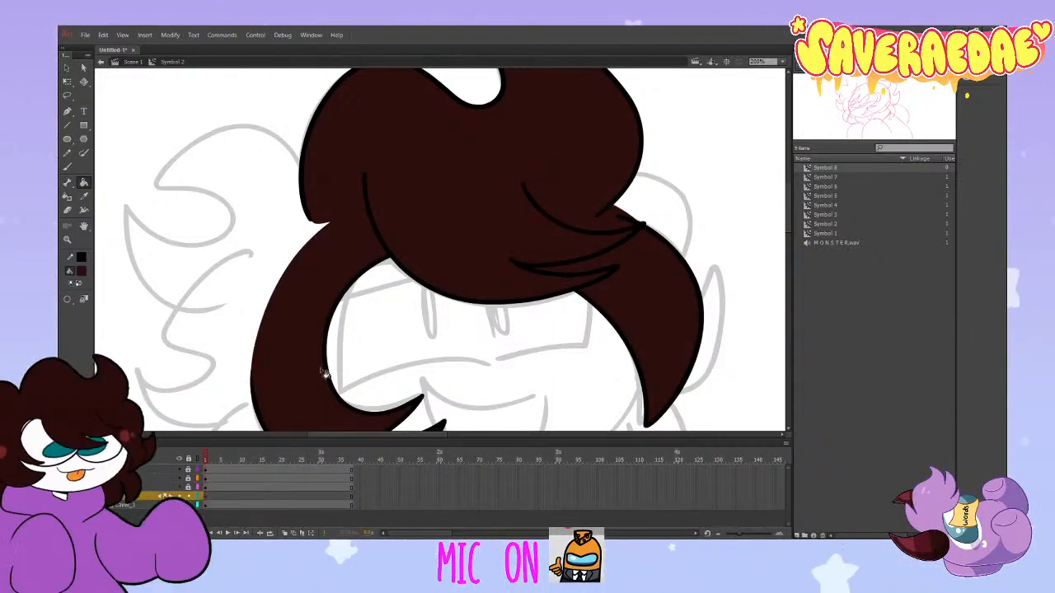
Step: Ink the rounded head outline in black with its layer raised to the top, lock the layer, and place it beneath the hair layers
click(67, 166)
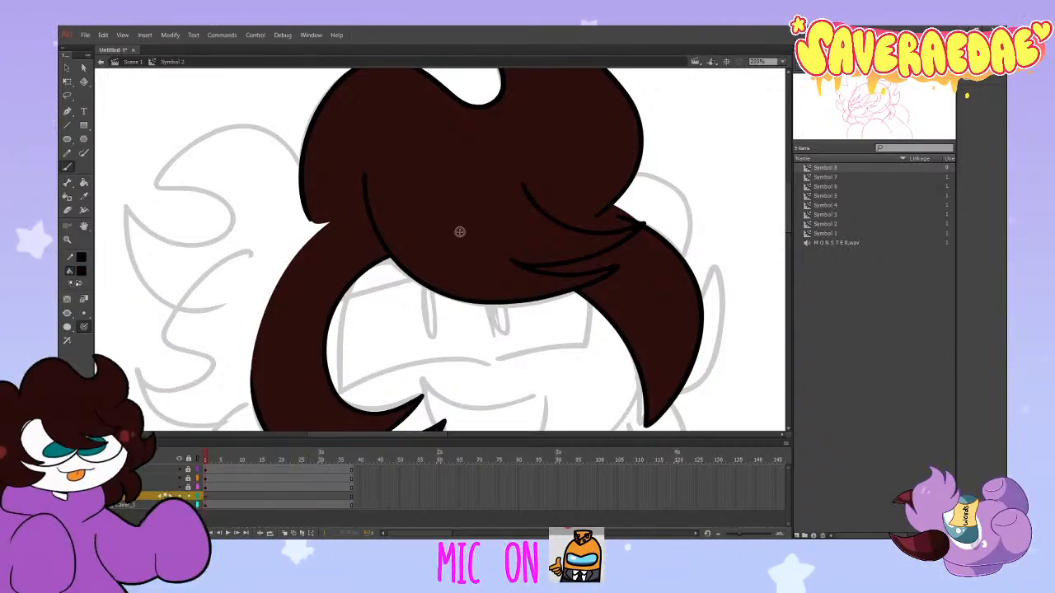
scroll(456, 234, down, 3)
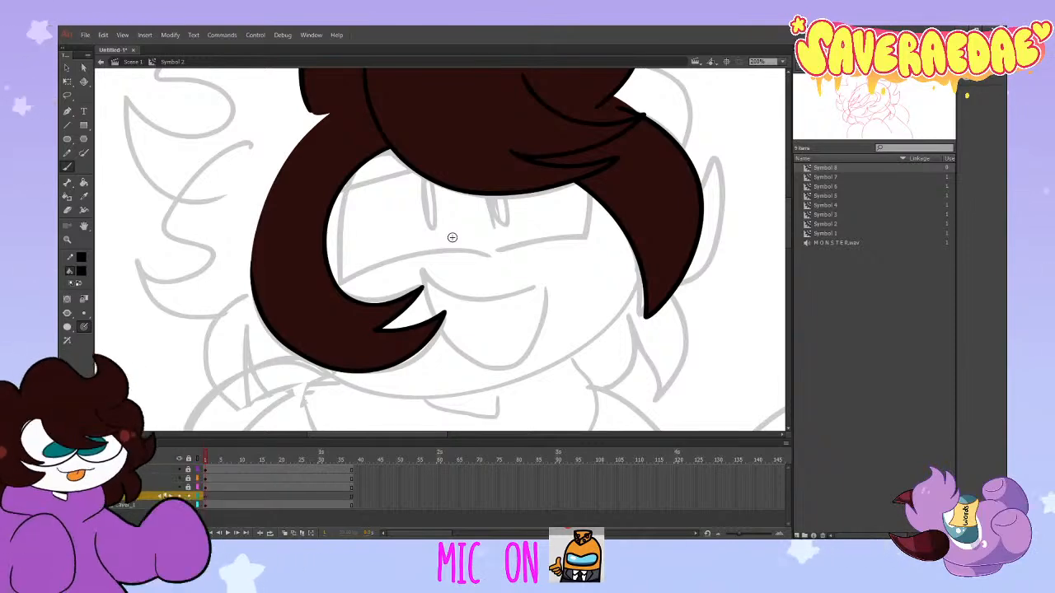
mouse_move(283, 312)
mouse_down()
mouse_move(334, 370)
mouse_move(540, 379)
mouse_up()
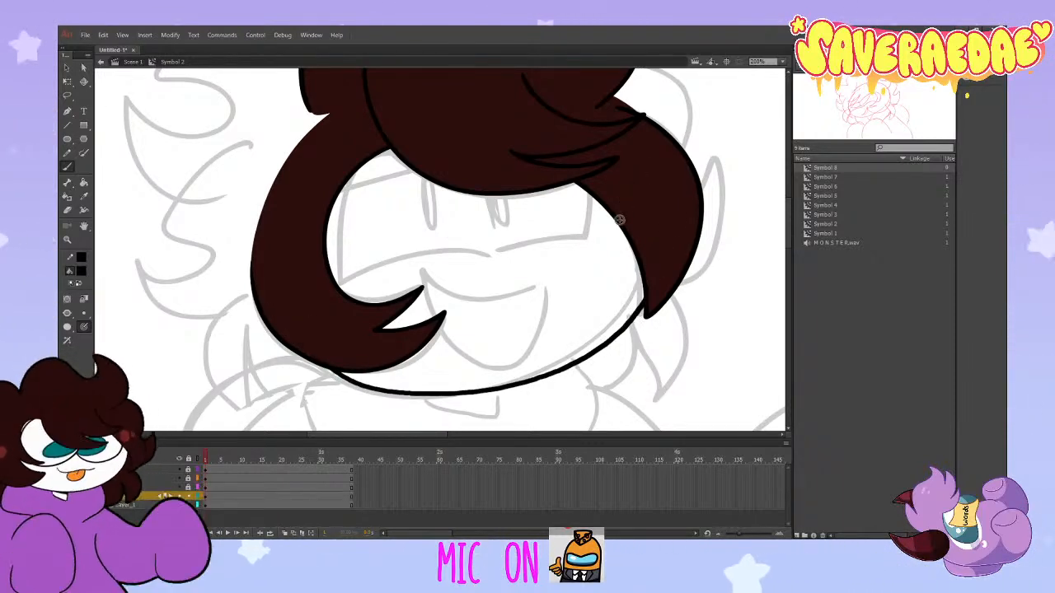
key(ctrl+z)
click(150, 466)
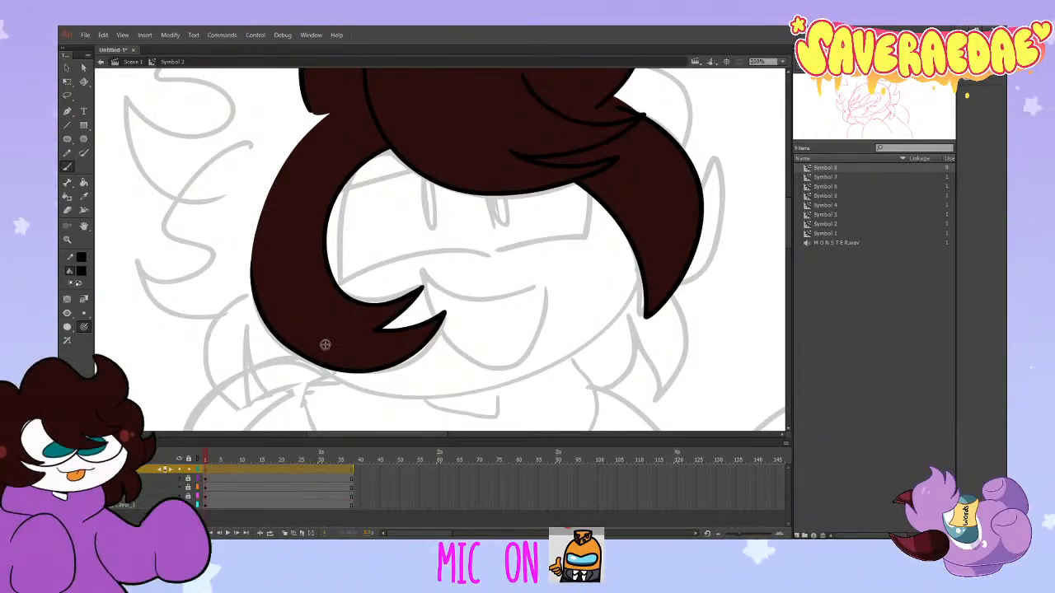
drag(296, 330, 619, 165)
key(ctrl+z)
mouse_move(276, 306)
mouse_down()
mouse_move(549, 365)
mouse_move(645, 195)
mouse_move(530, 87)
mouse_up()
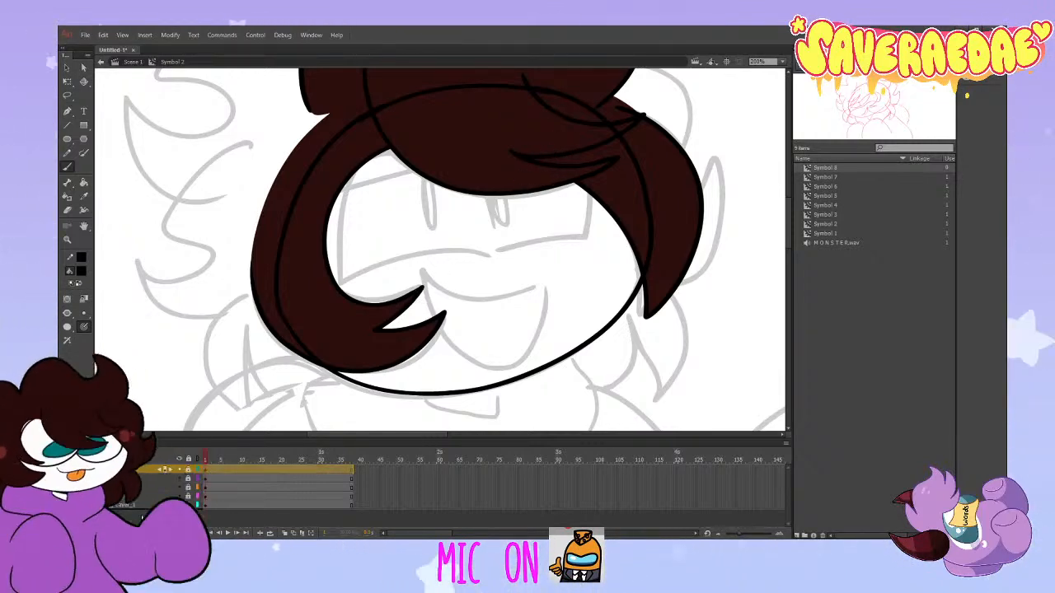
click(189, 469)
key(ctrl+z)
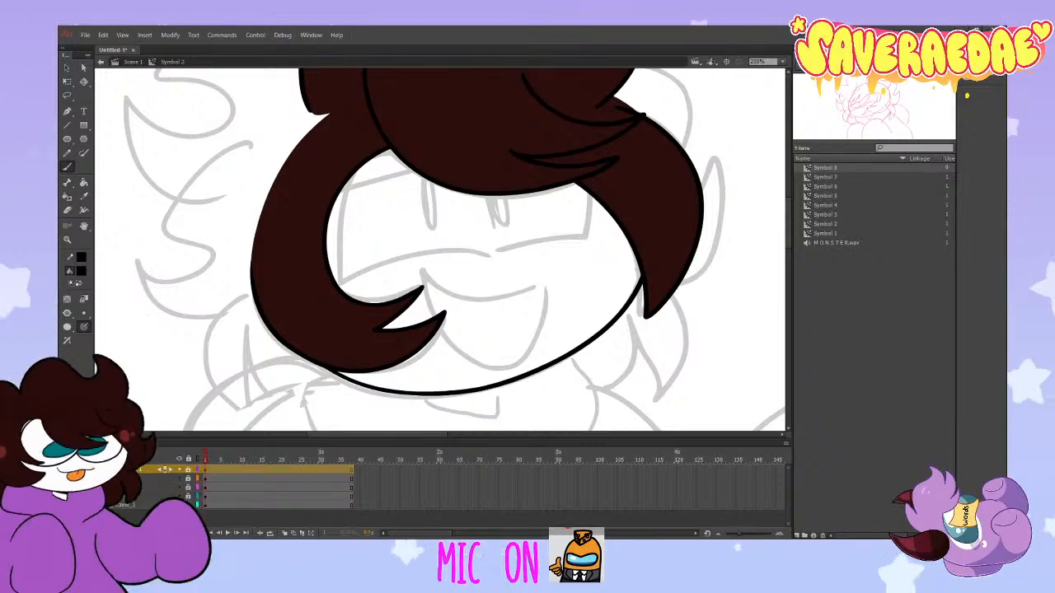
Step: Add another new layer between the head outline layer and the sketch layer
click(152, 478)
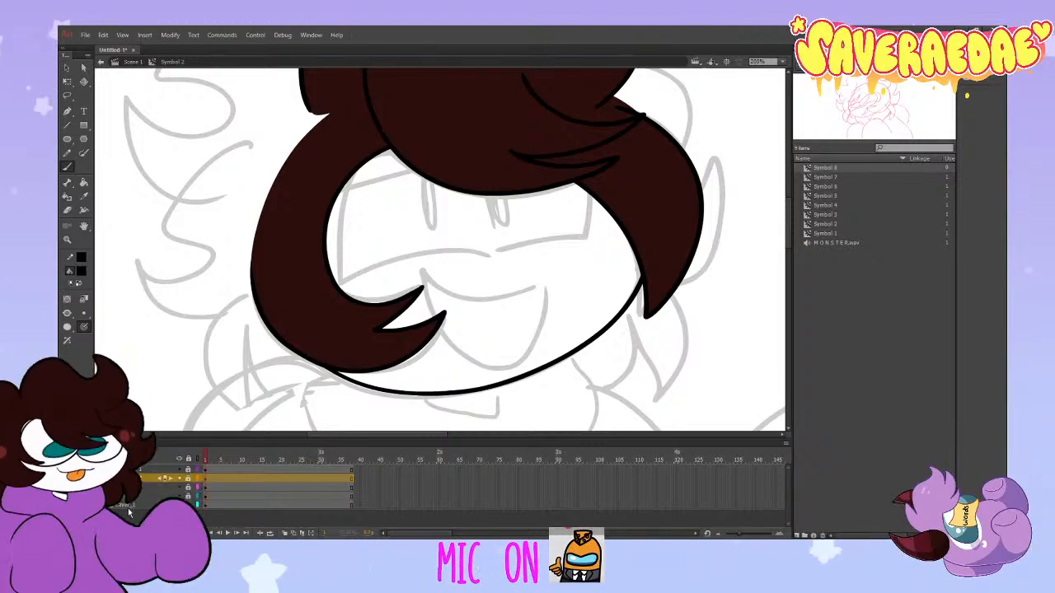
key(ctrl+z)
key(ctrl+y)
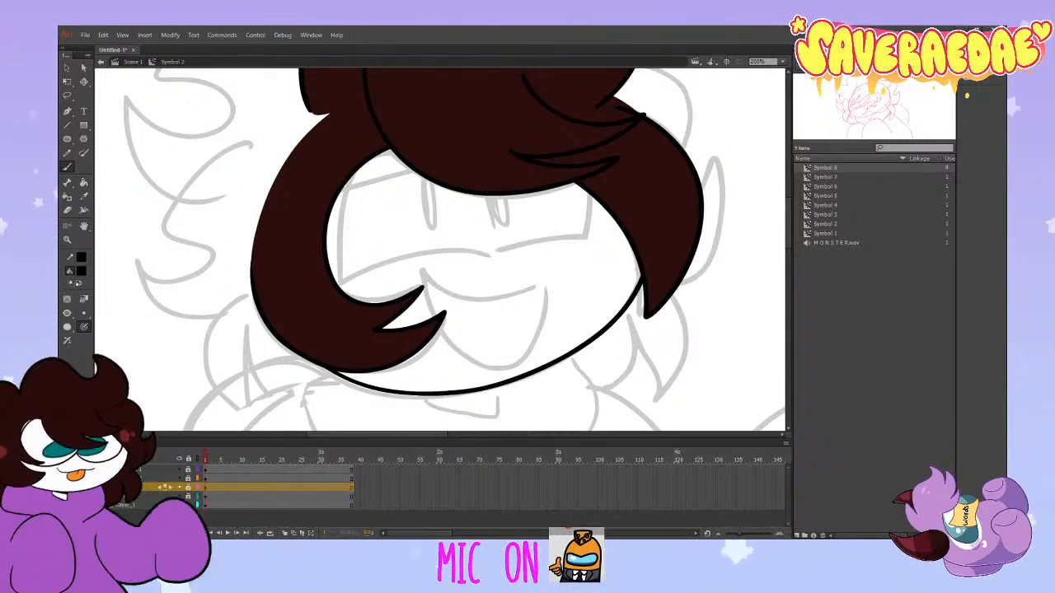
click(136, 497)
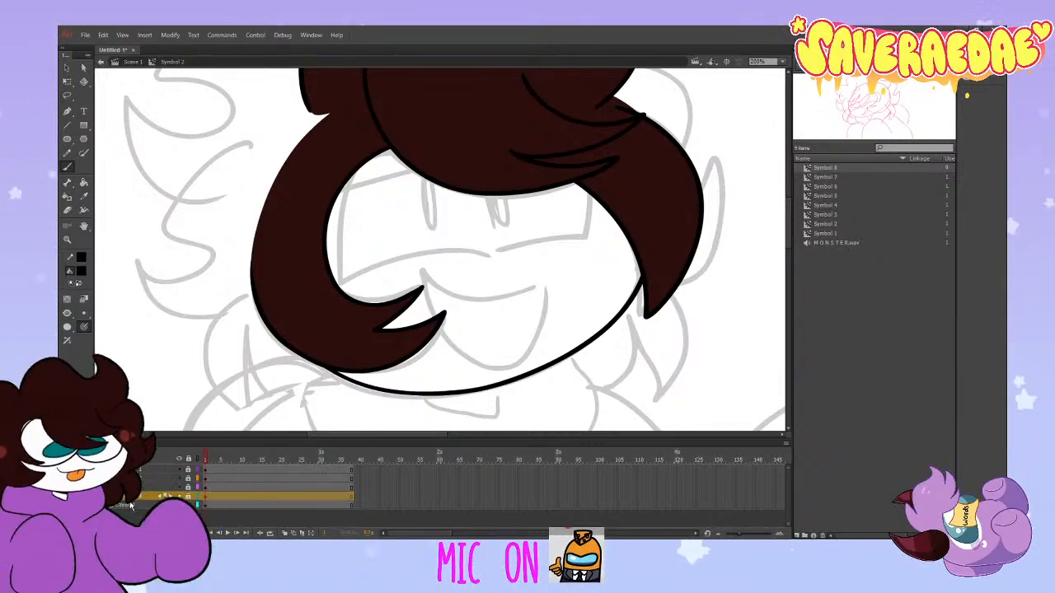
click(130, 505)
click(110, 532)
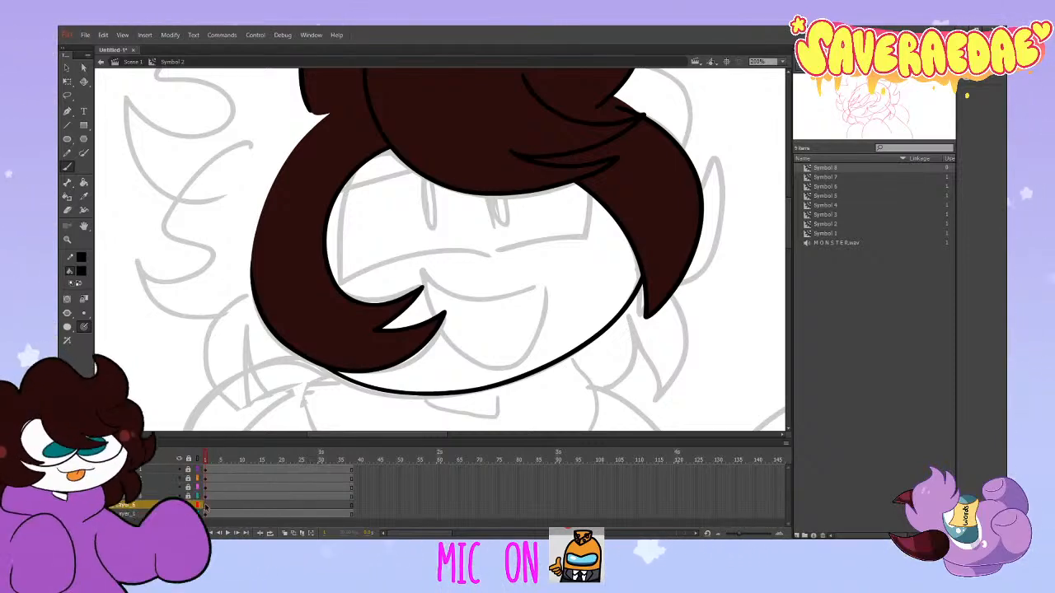
Step: Ink the pointed back-hair lock at the head's lower left in black, extending below the chin, redoing the stroke until it fits
scroll(320, 318, down, 3)
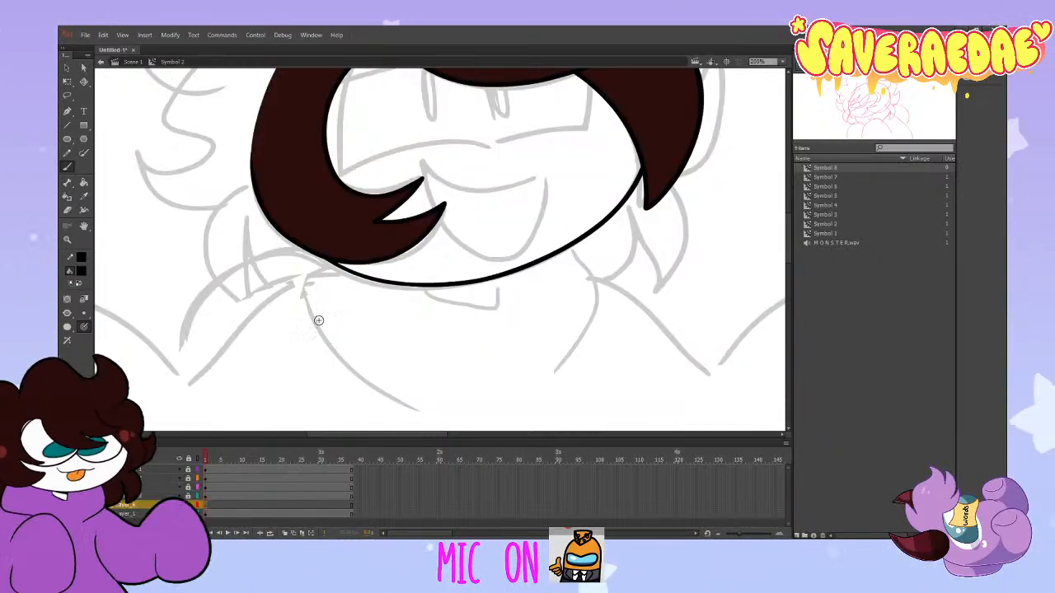
scroll(320, 318, up, 3)
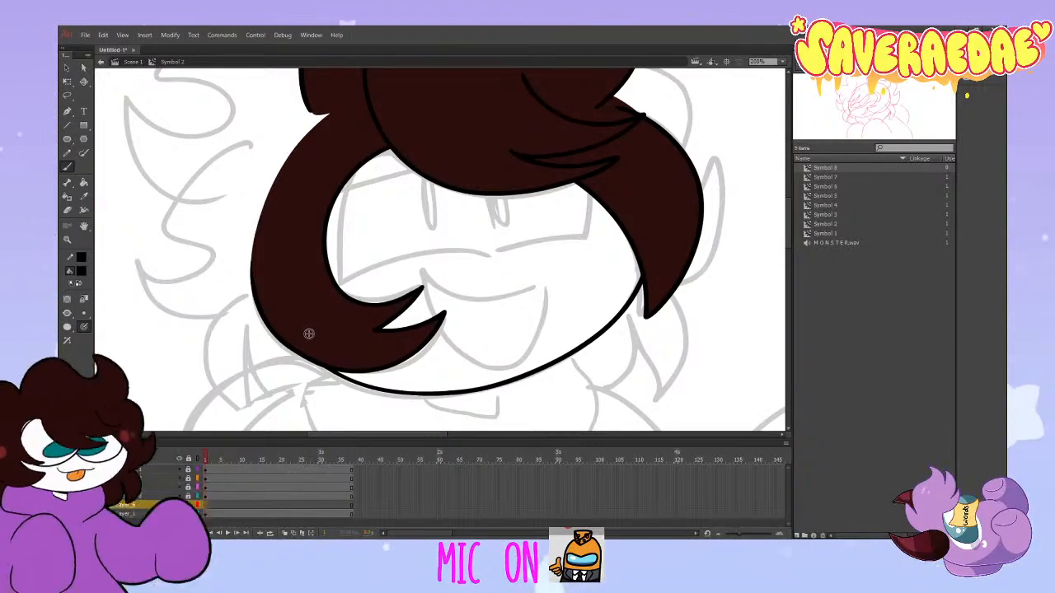
mouse_move(246, 293)
mouse_down()
mouse_move(217, 388)
mouse_move(246, 332)
mouse_move(335, 419)
mouse_up()
key(ctrl+z)
mouse_move(245, 296)
mouse_down()
mouse_move(210, 341)
mouse_move(247, 350)
mouse_move(341, 421)
mouse_up()
key(ctrl+z)
mouse_move(245, 293)
mouse_down()
mouse_move(229, 304)
mouse_move(247, 417)
mouse_move(290, 407)
mouse_move(340, 418)
mouse_up()
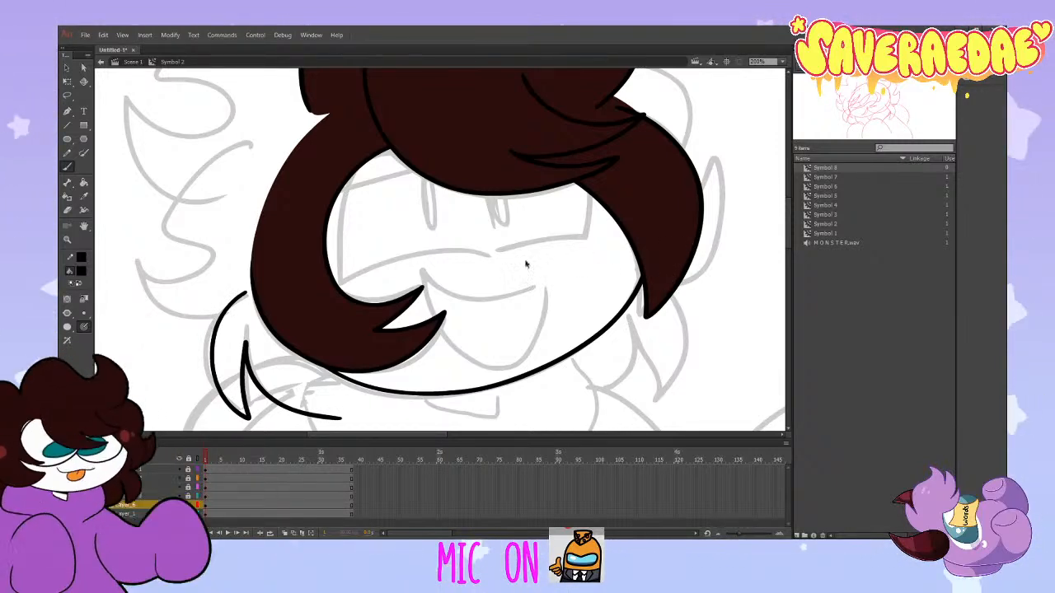
key(ctrl+z)
mouse_move(245, 294)
mouse_down()
mouse_move(211, 394)
mouse_move(244, 339)
mouse_move(363, 429)
mouse_up()
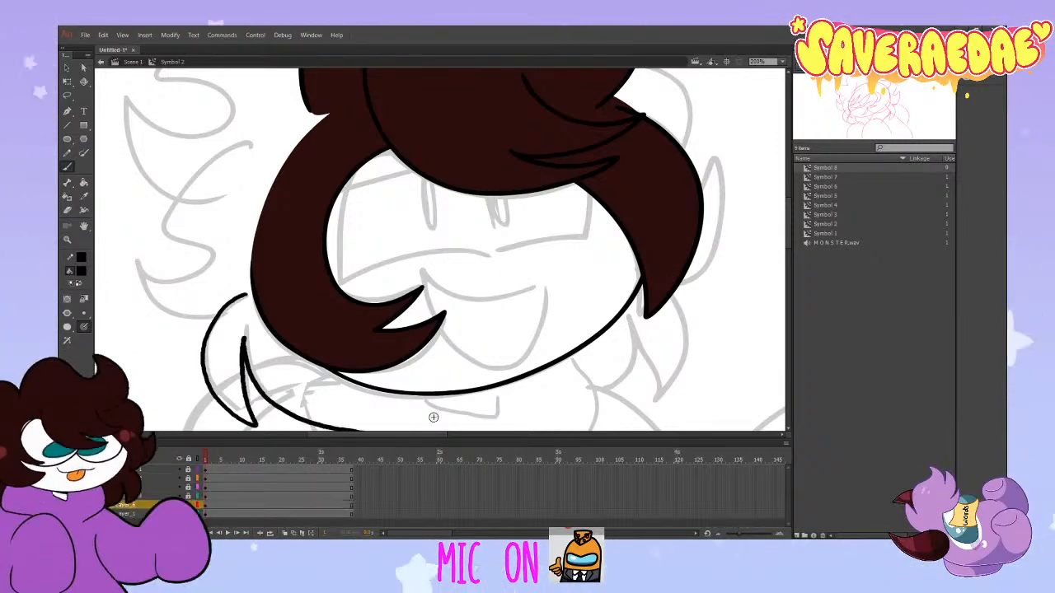
Step: Ink the pointed back-hair locks on the head's right side in black, with the back-hair layer raised to the top
mouse_move(669, 293)
mouse_down()
mouse_move(686, 328)
mouse_move(660, 407)
mouse_move(640, 326)
mouse_move(639, 353)
mouse_move(557, 412)
mouse_up()
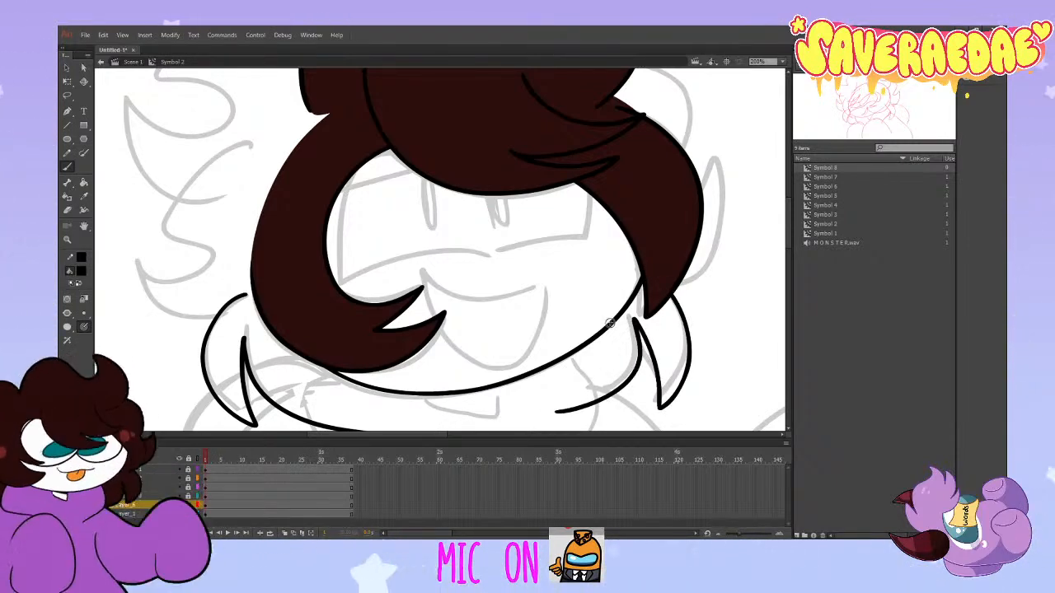
key(ctrl+a)
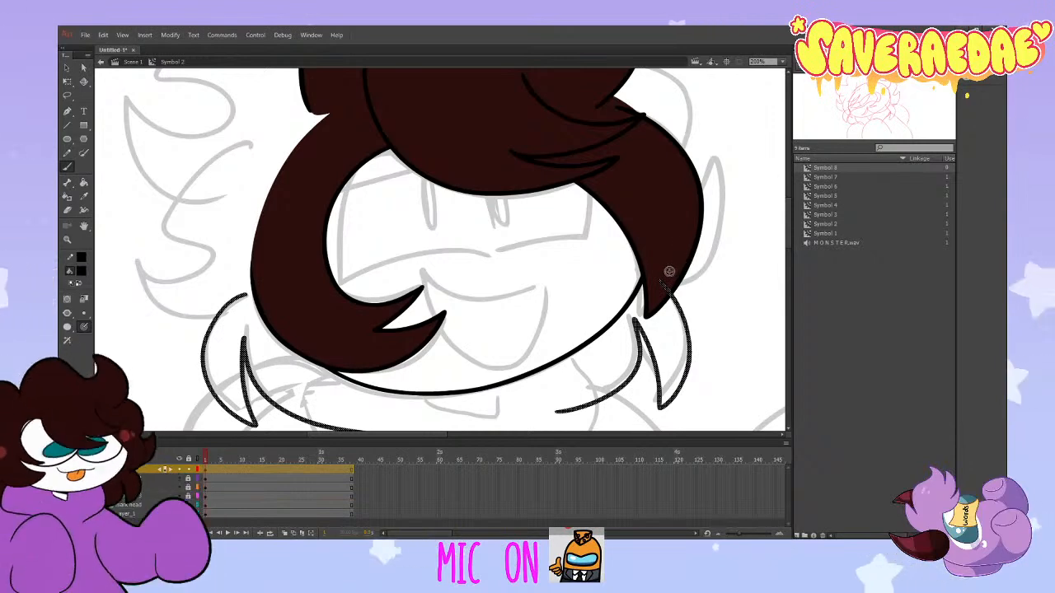
mouse_move(660, 281)
mouse_down()
mouse_move(718, 162)
mouse_move(685, 176)
mouse_move(634, 70)
mouse_up()
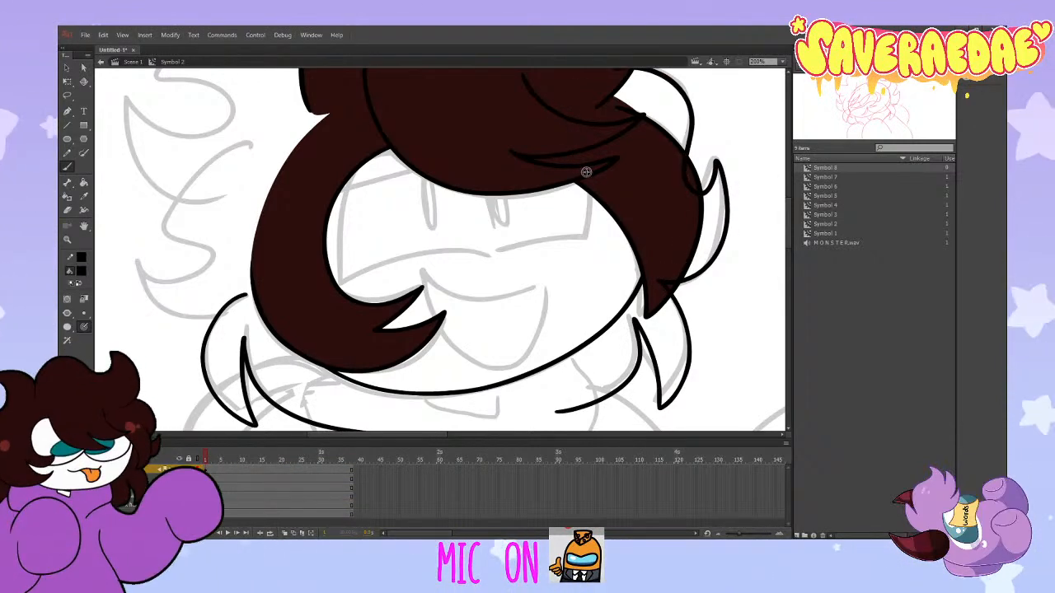
mouse_move(787, 238)
mouse_down()
mouse_move(788, 224)
mouse_move(788, 237)
mouse_up()
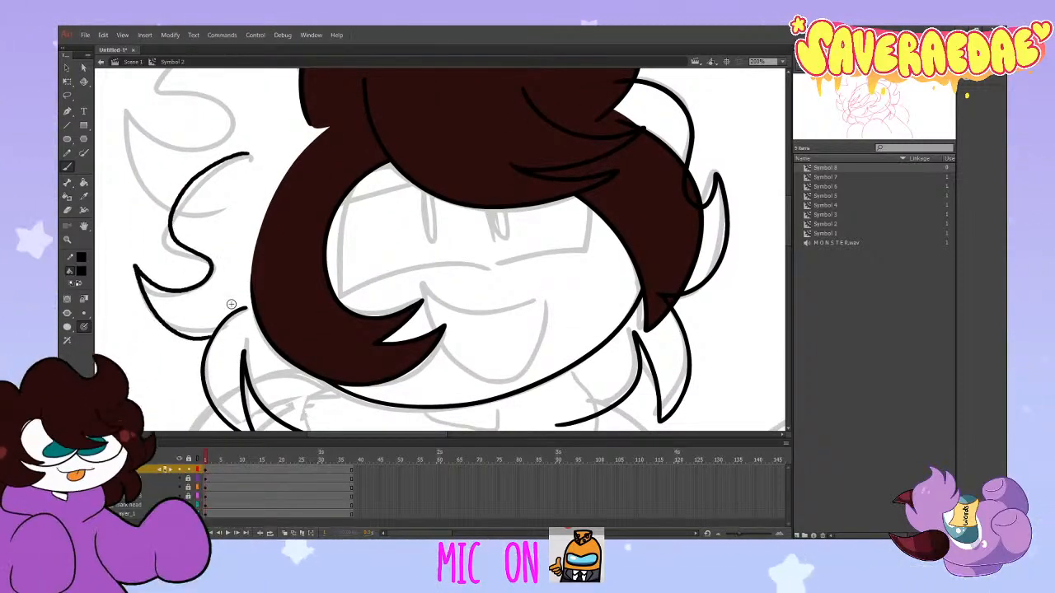
Step: Ink the curved, pointed back-hair lock on the head's left side in black, redoing the stroke until it fits the sketch
key(ctrl+z)
mouse_move(246, 154)
mouse_down()
mouse_move(170, 216)
mouse_move(210, 266)
mouse_up()
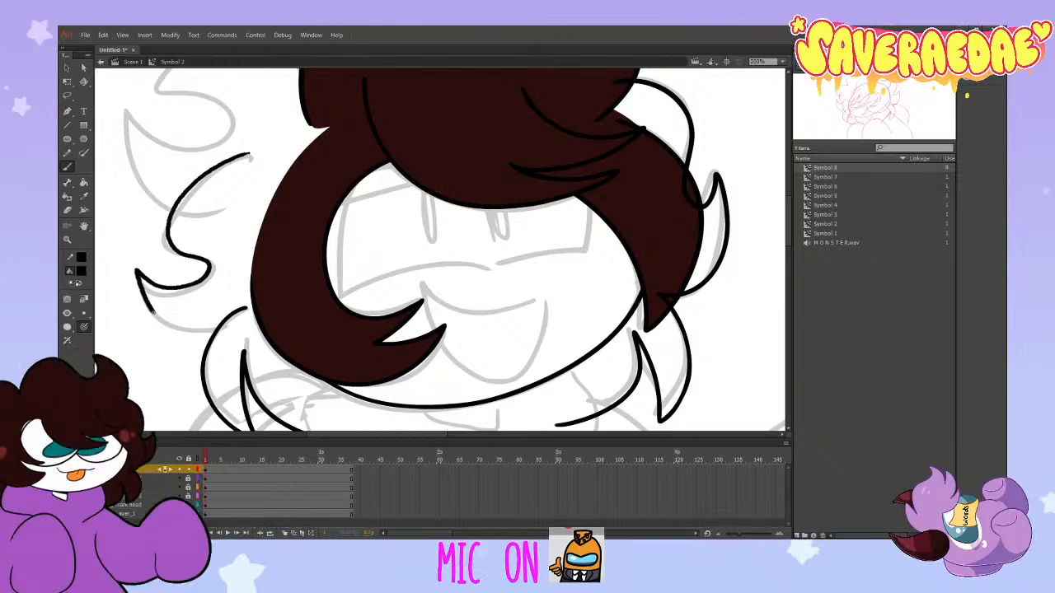
mouse_move(221, 327)
mouse_down()
mouse_move(157, 320)
mouse_move(132, 268)
mouse_move(194, 288)
mouse_move(207, 175)
mouse_up()
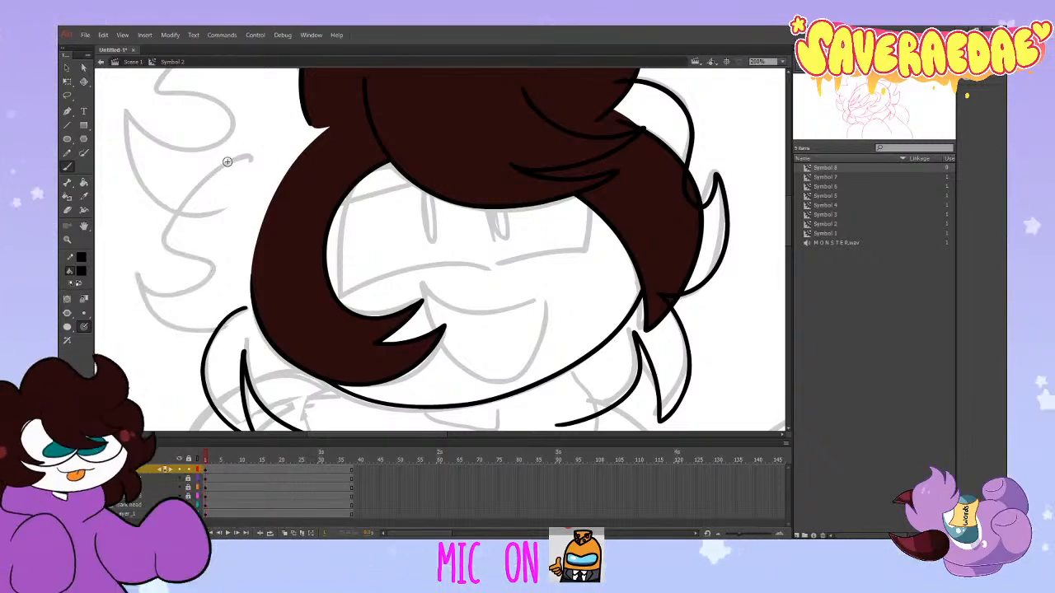
key(ctrl+z)
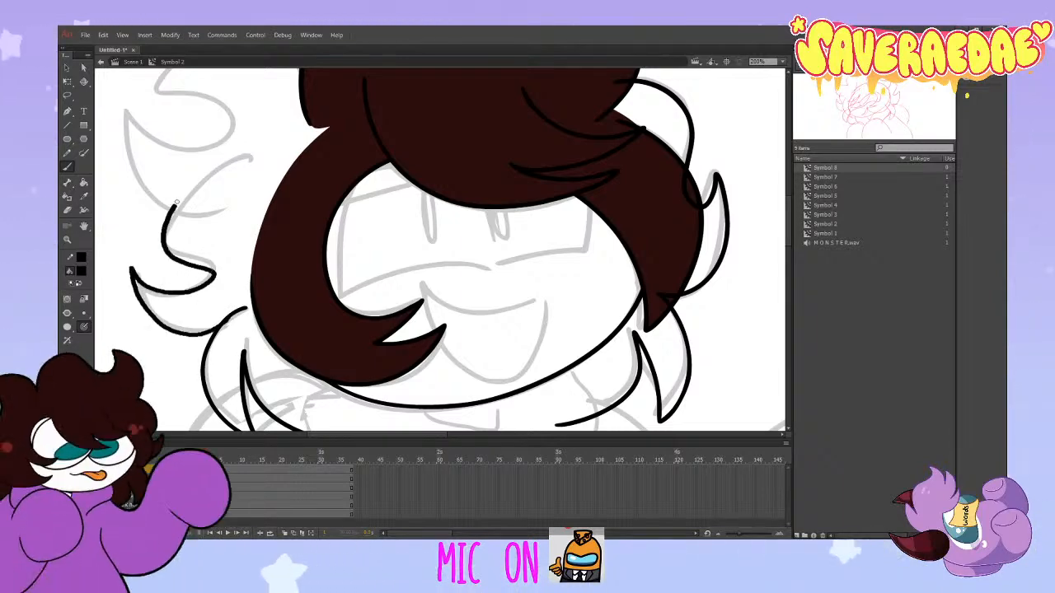
key(ctrl+z)
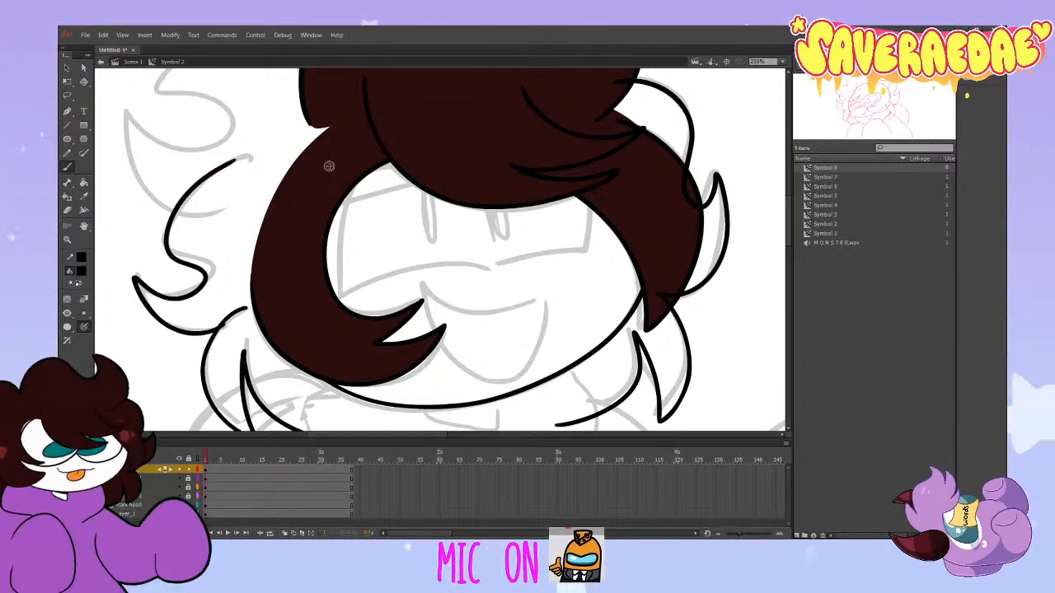
Step: Extend the upper ends of the left and right back-hair outlines inward to meet the hair crown
click(82, 210)
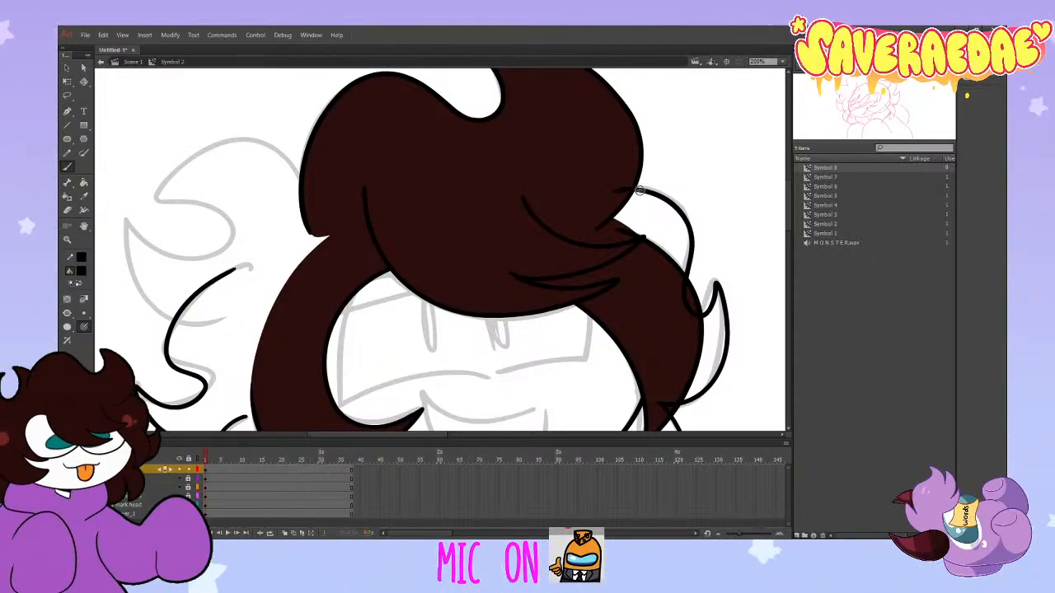
drag(640, 191, 522, 202)
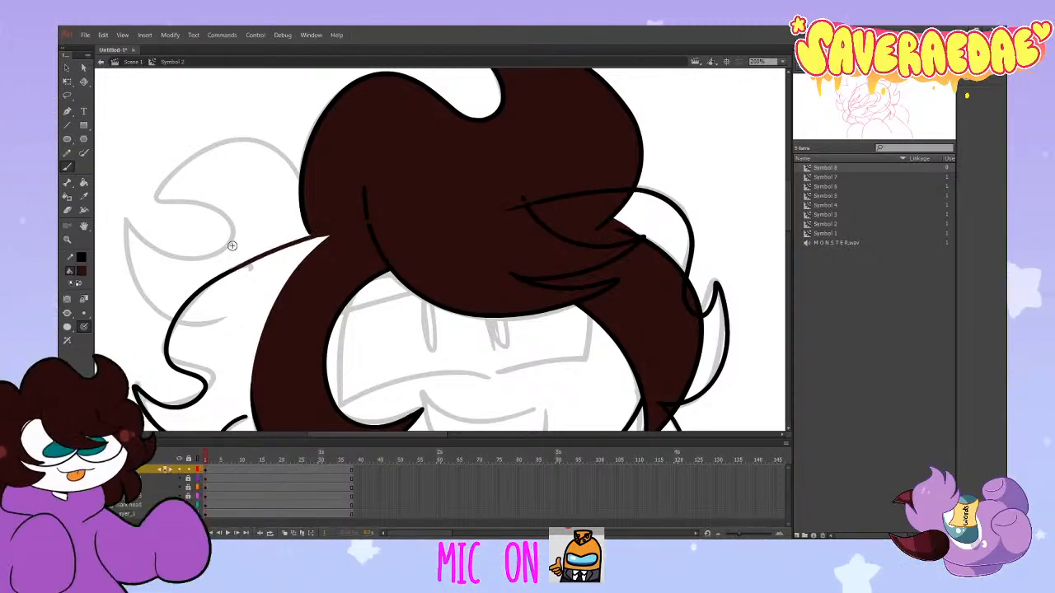
key(k)
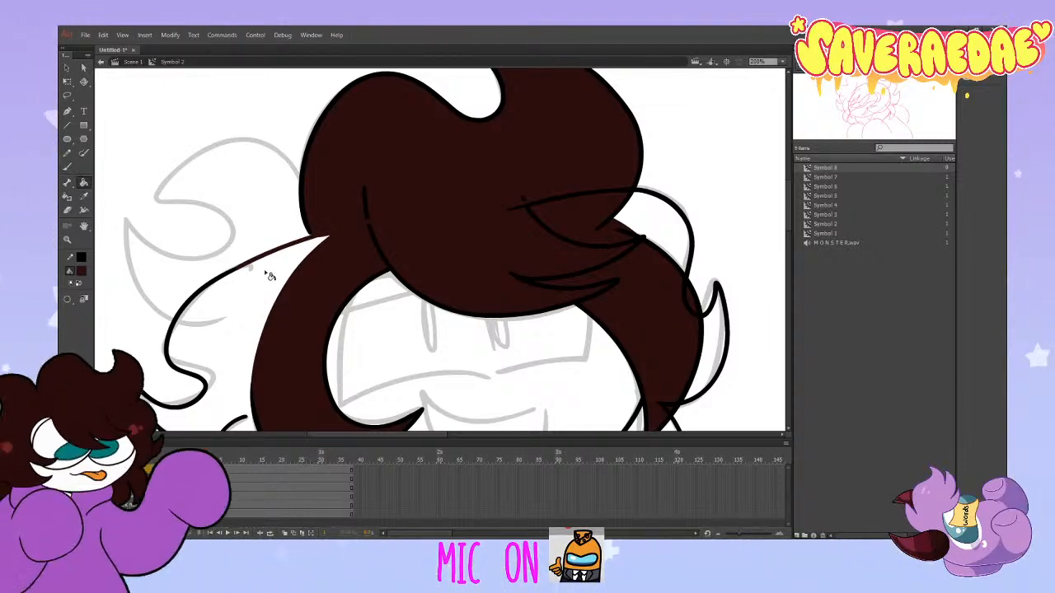
scroll(270, 276, down, 5)
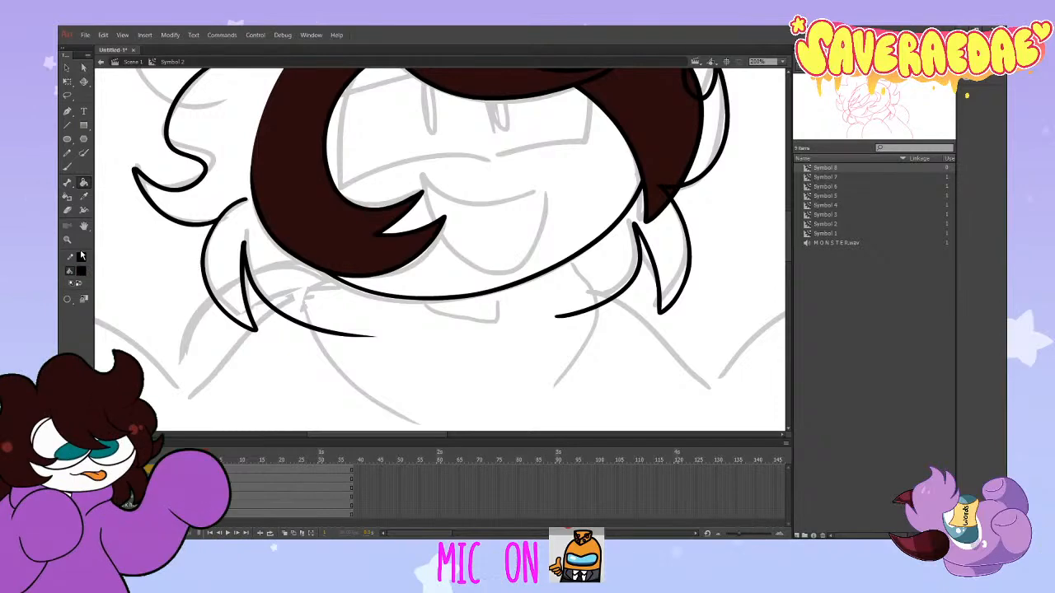
Step: Ink the jagged lower edge of the back hair in black below the chin, joining the left and right locks
click(67, 167)
mouse_move(557, 315)
mouse_down()
mouse_move(571, 281)
mouse_move(512, 321)
mouse_move(564, 297)
mouse_move(563, 280)
mouse_move(469, 335)
mouse_move(556, 315)
mouse_move(561, 277)
mouse_up()
key(ctrl+z)
key(ctrl+z)
key(ctrl+z)
key(ctrl+z)
drag(560, 276, 532, 322)
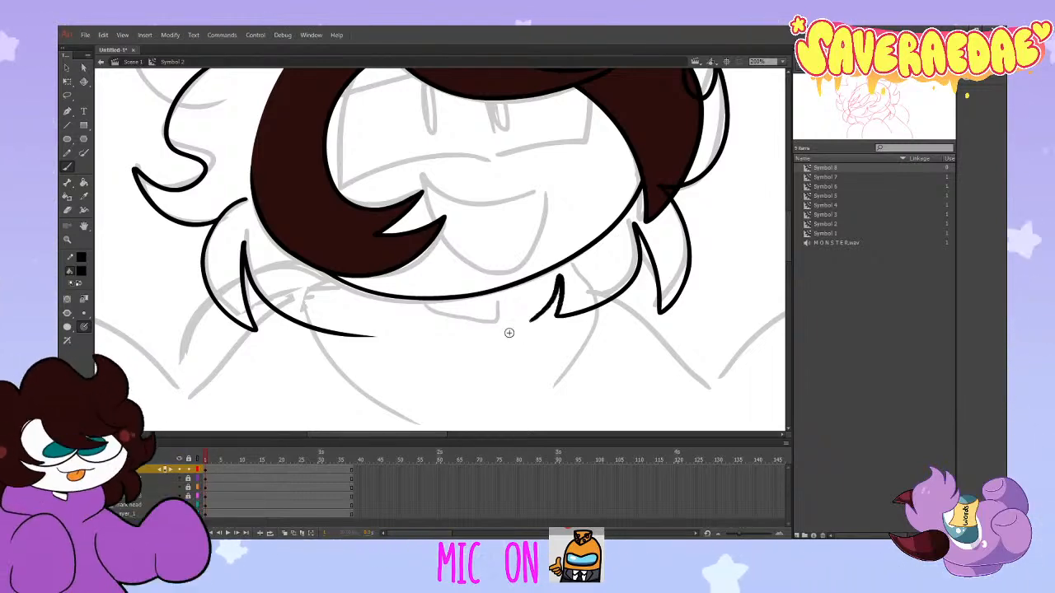
mouse_move(375, 336)
mouse_down()
mouse_move(365, 321)
mouse_move(544, 320)
mouse_up()
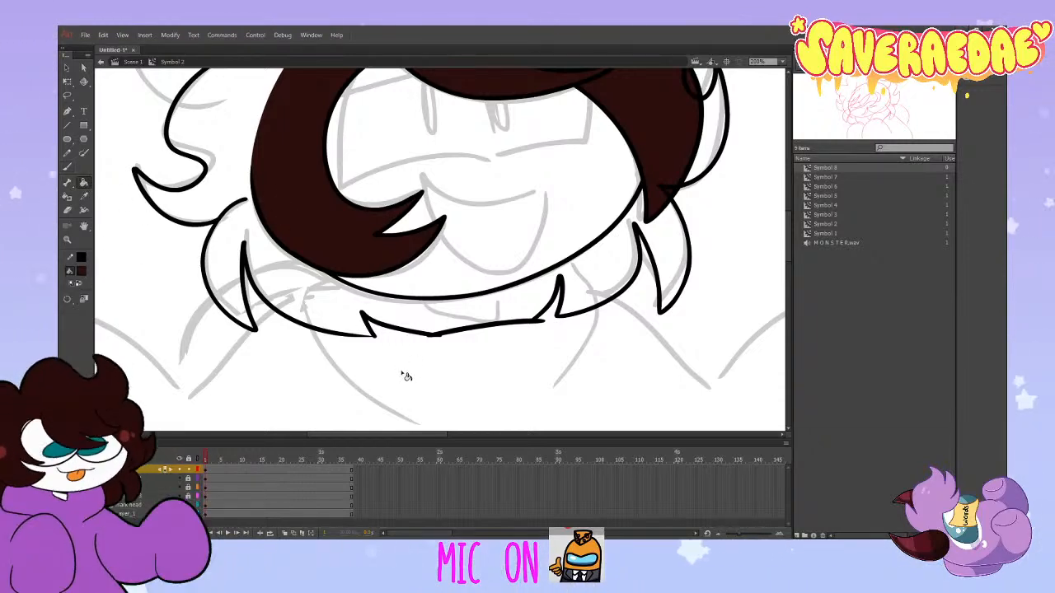
Step: Fill the back hair with dark brown, name its layer as the hair back, place it just above the sketch, and hide it
scroll(407, 375, up, 3)
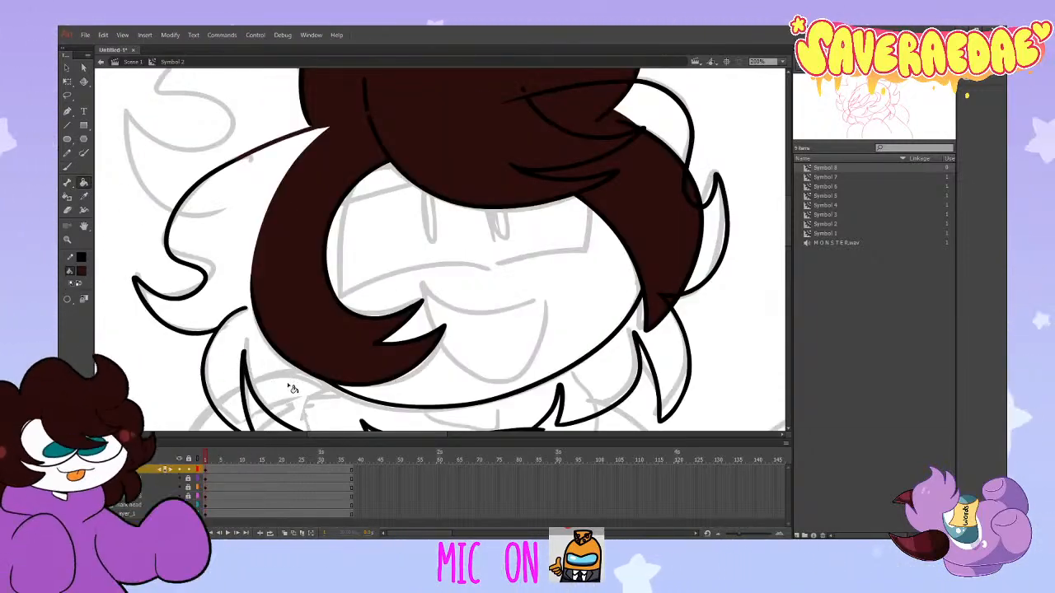
scroll(295, 386, up, 5)
click(213, 459)
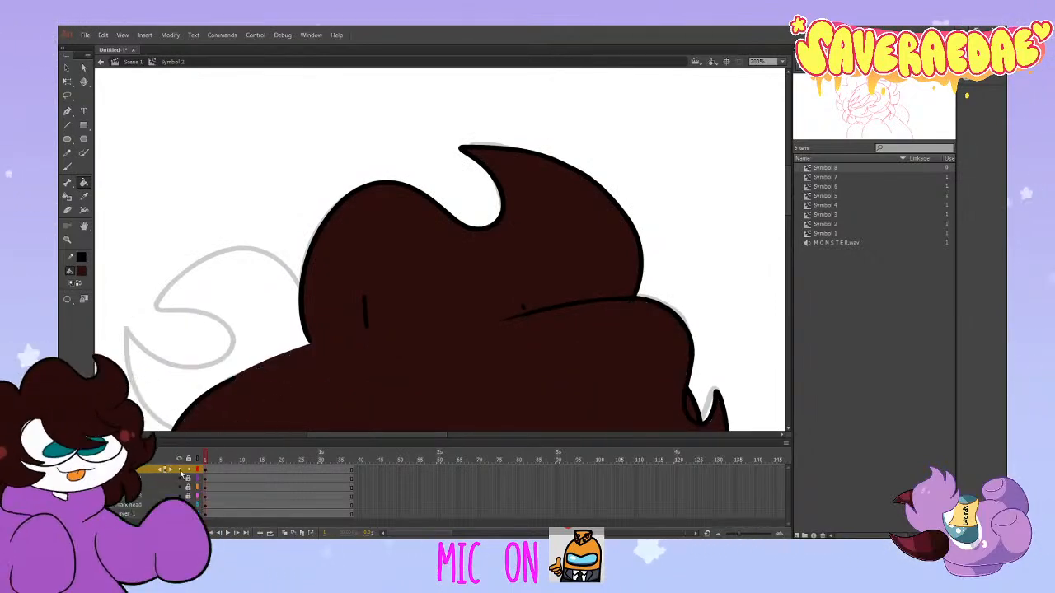
click(125, 505)
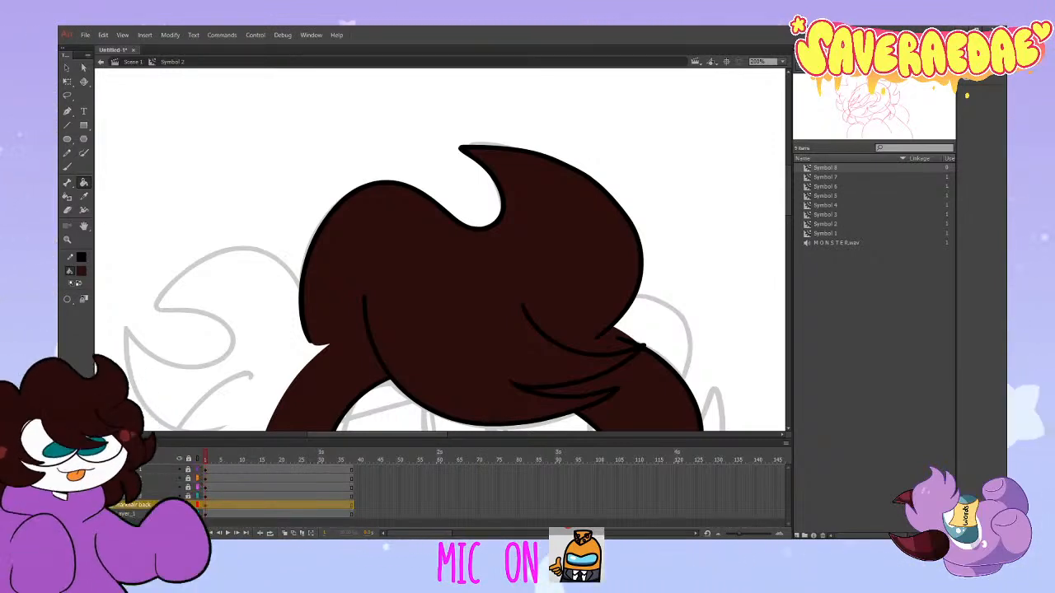
Step: Add a new layer between the hair back layer and the sketch layer
scroll(375, 311, down, 5)
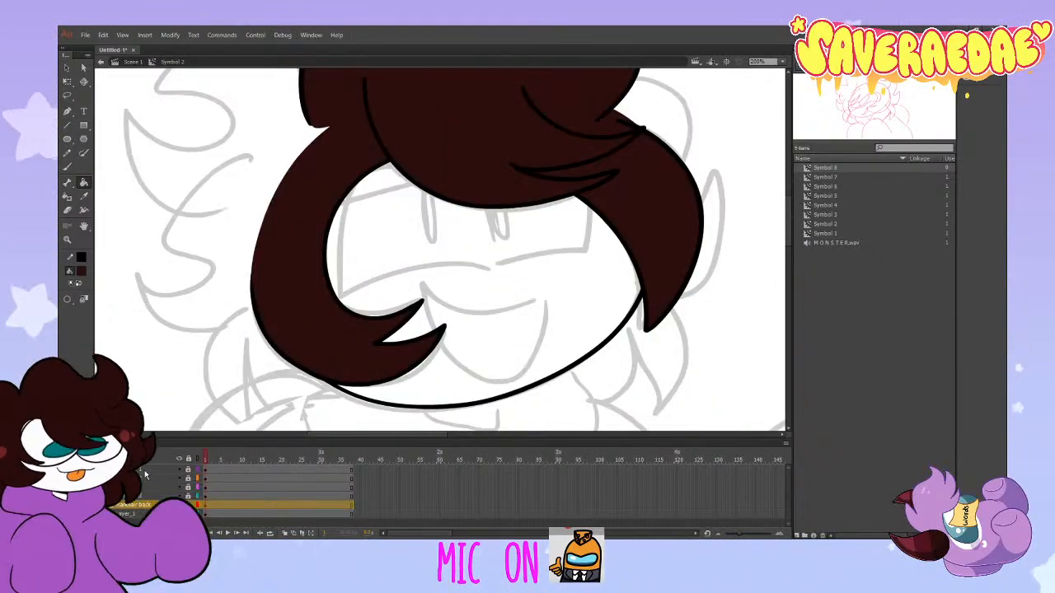
click(132, 513)
click(67, 533)
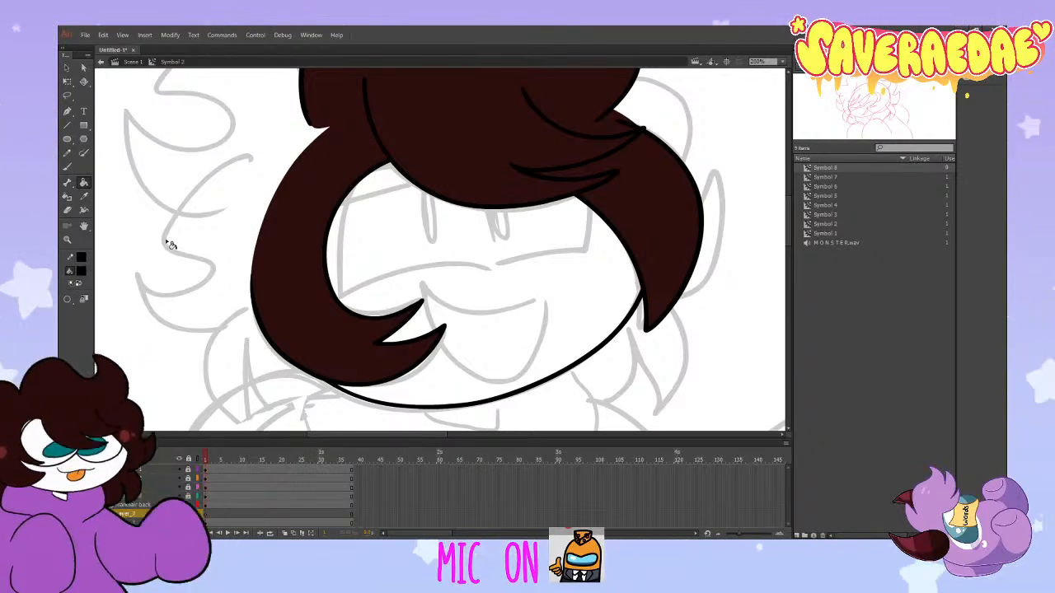
Step: Ink the crescent-shaped curl on the upper left of the head in black, redoing strokes until the outline closes
scroll(330, 356, up, 3)
drag(373, 433, 335, 432)
key(b)
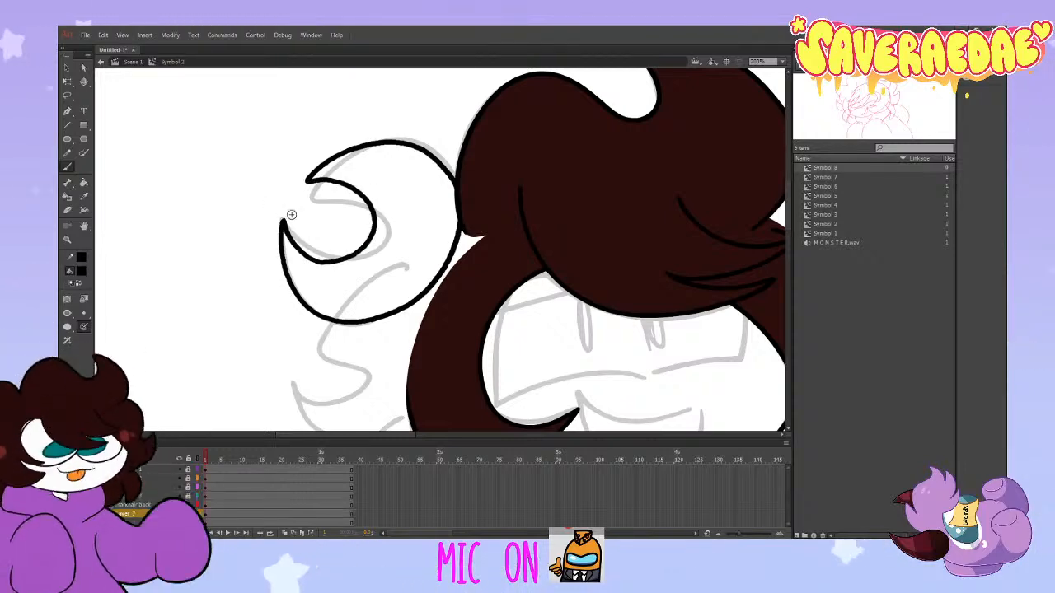
key(ctrl+z)
mouse_move(280, 220)
mouse_down()
mouse_move(305, 297)
mouse_move(418, 293)
mouse_move(430, 173)
mouse_move(333, 165)
mouse_move(357, 157)
mouse_up()
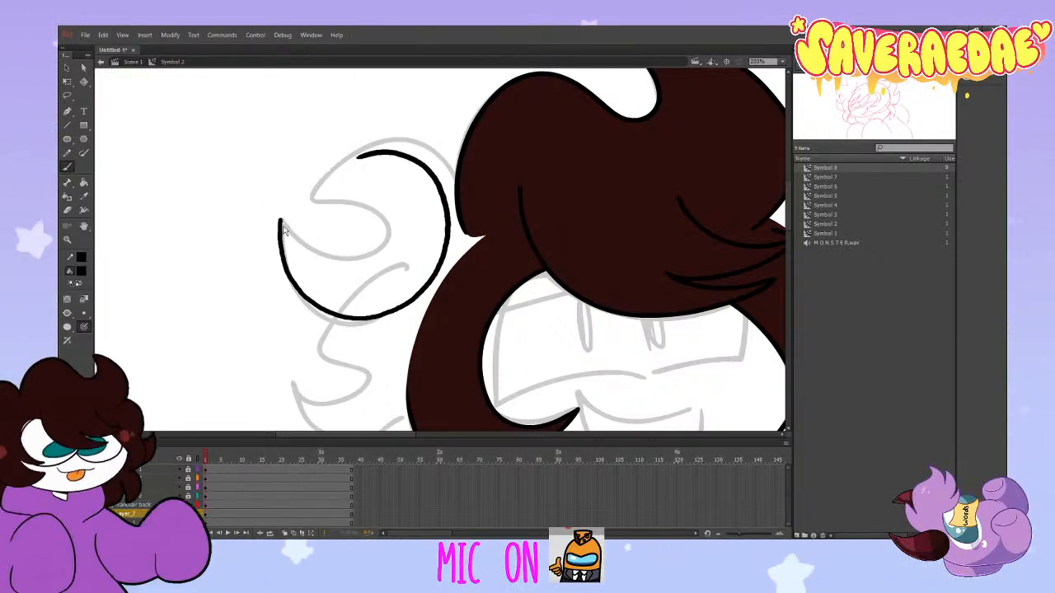
key(ctrl+z)
key(ctrl+z)
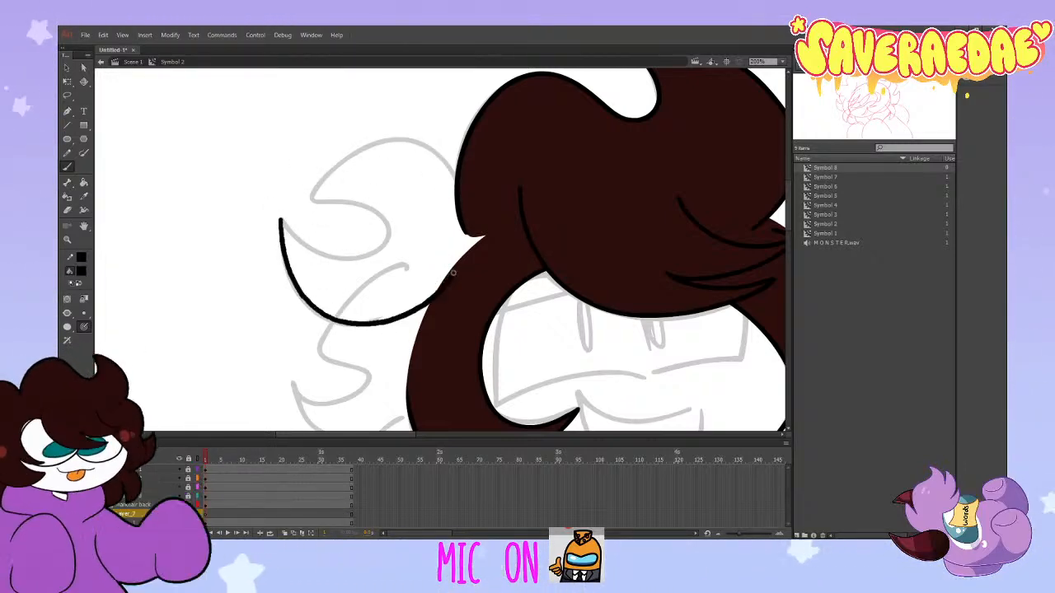
key(ctrl+z)
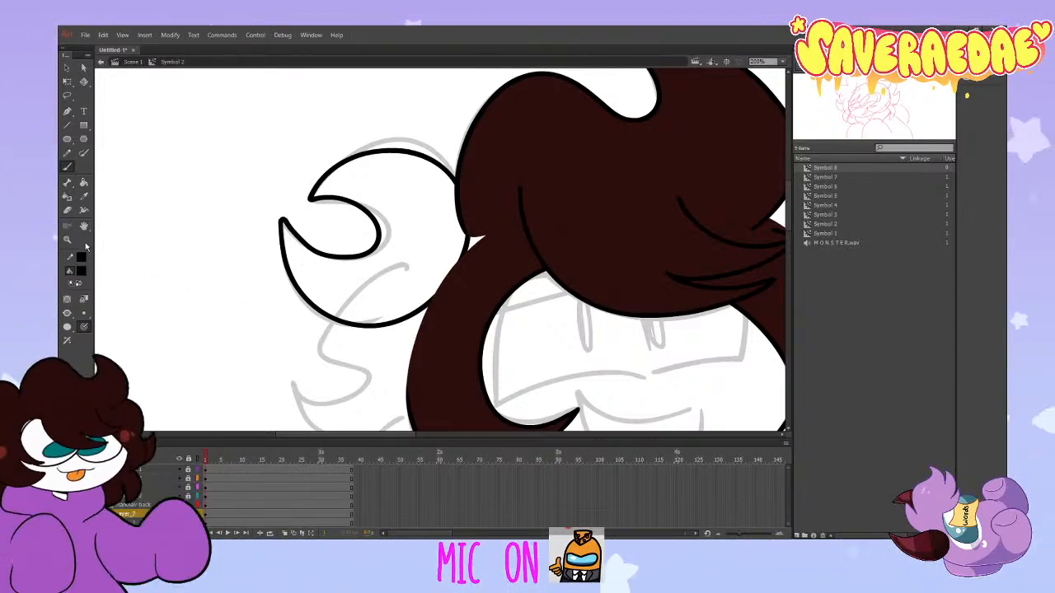
Step: Fill the crescent curl with dark brown and rename its layer as croissant
click(84, 183)
click(412, 283)
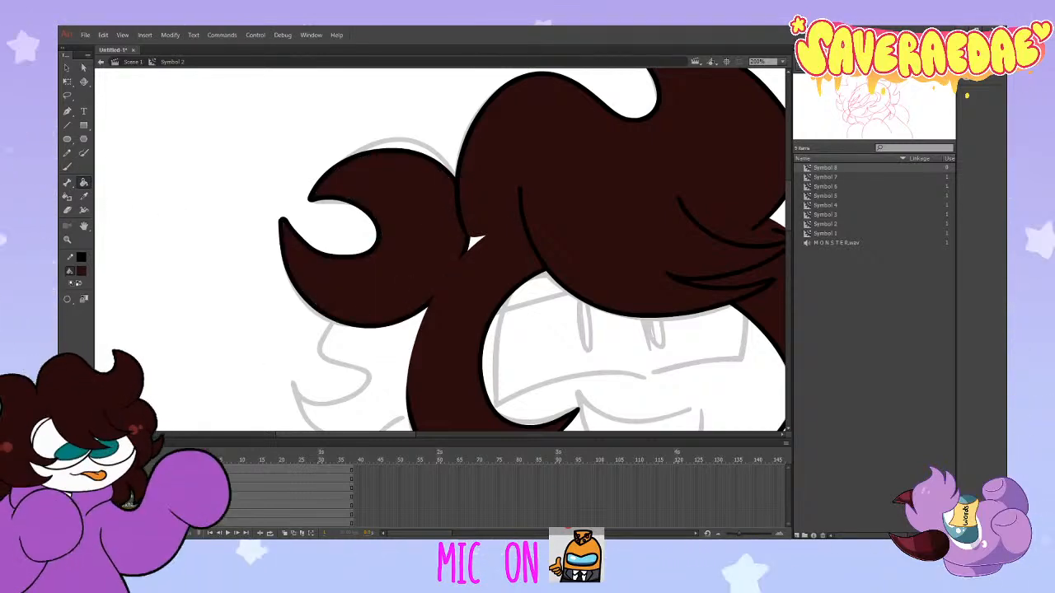
click(139, 516)
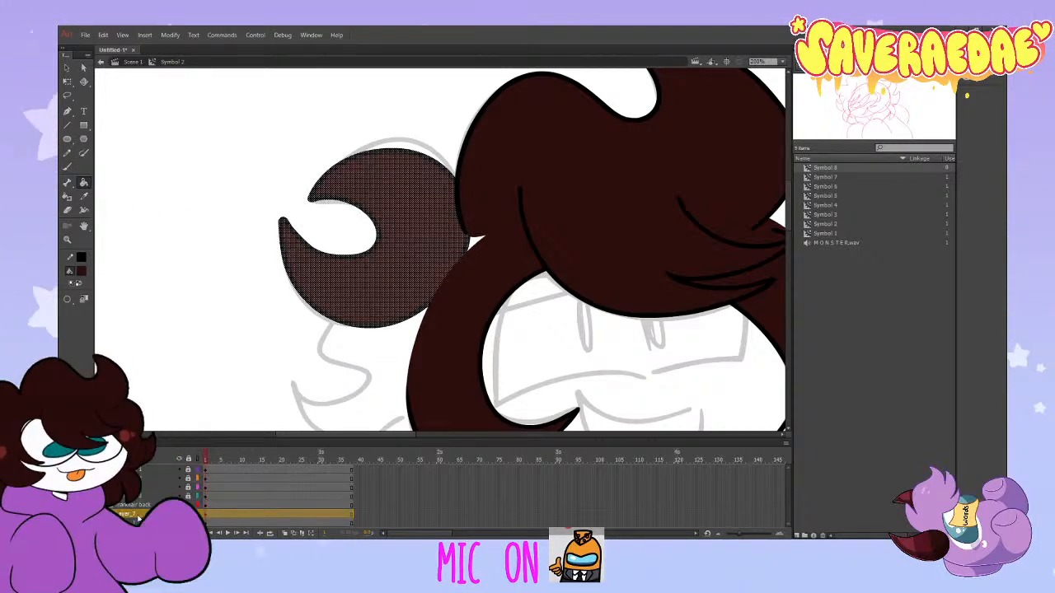
double_click(139, 516)
text(l)
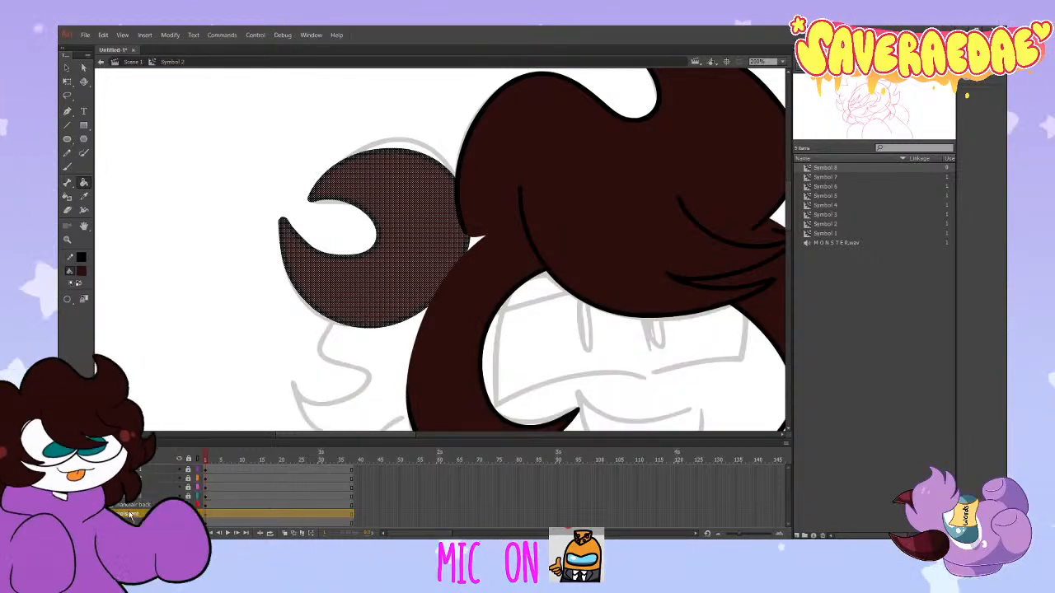
key(Escape)
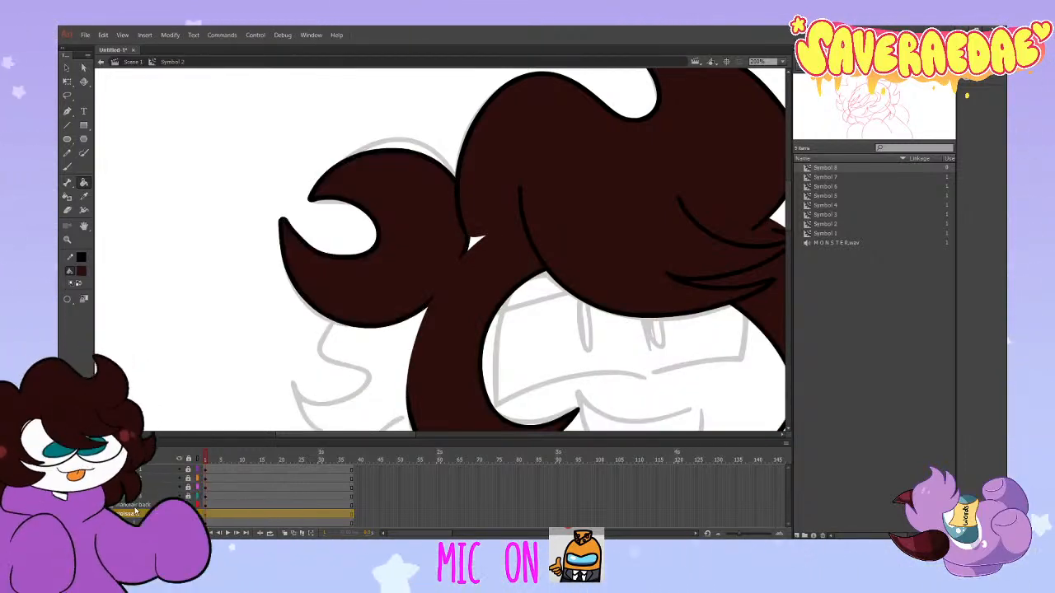
Step: Add another new layer directly below the croissant layer for the body
scroll(291, 497, up, 1)
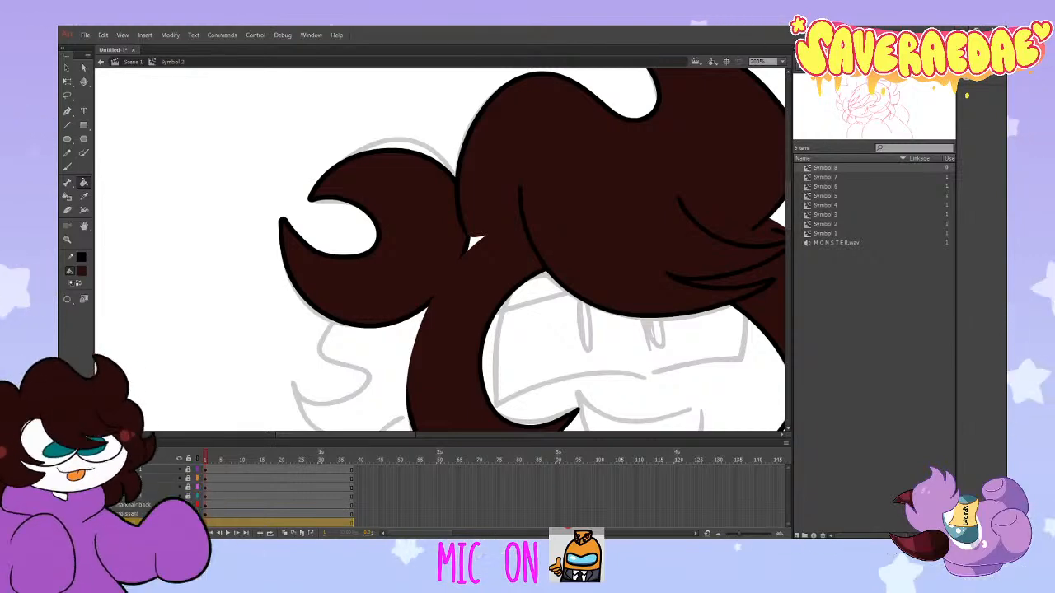
scroll(290, 497, up, 1)
scroll(335, 320, down, 5)
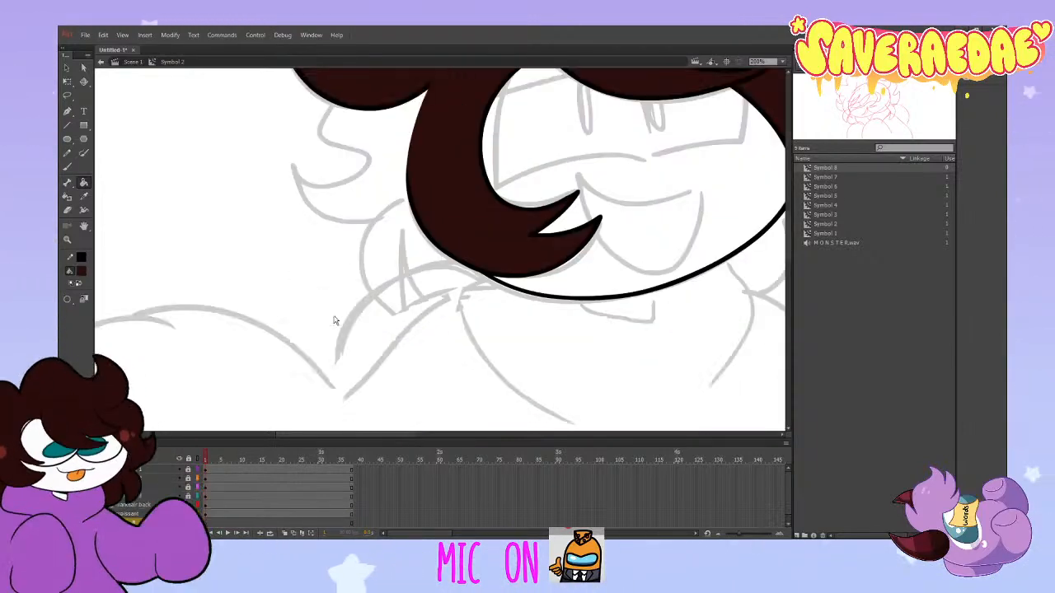
click(775, 133)
Step: Ink the small neck shape under the chin in black with the brush, closing its outline up behind the head
key(b)
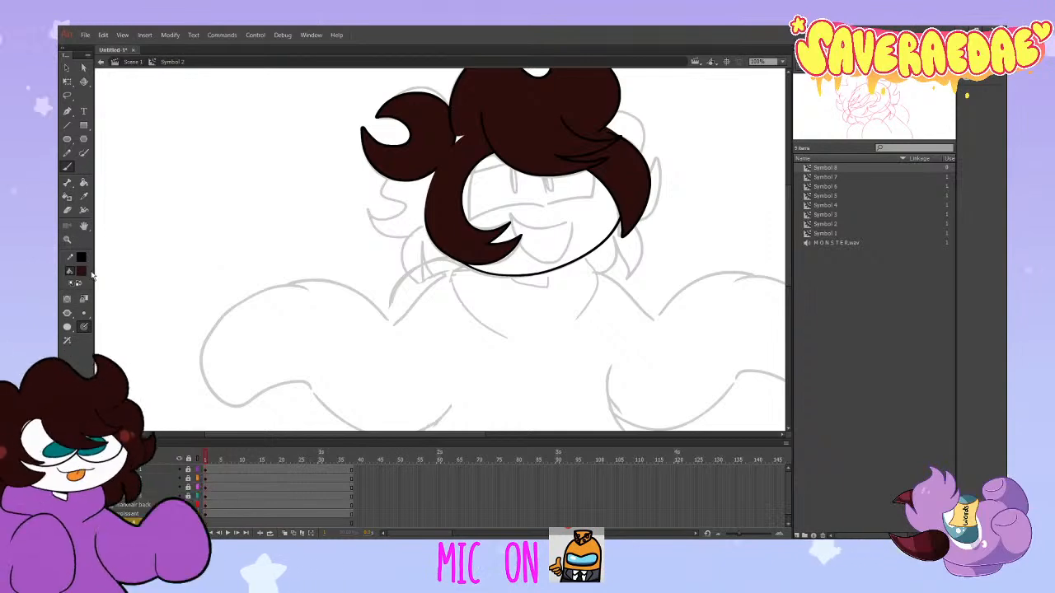
scroll(420, 254, down, 3)
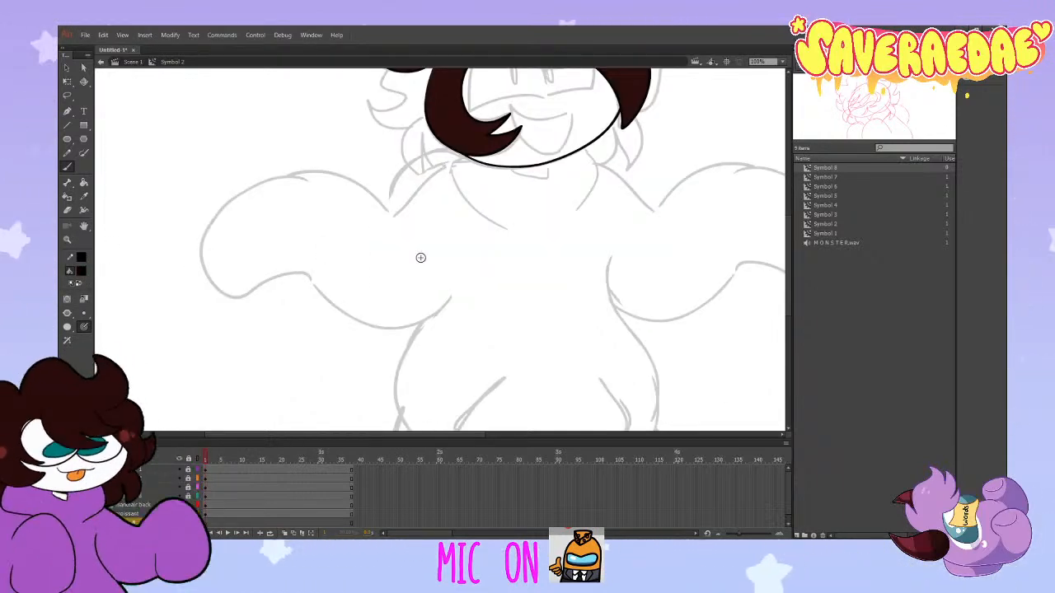
scroll(421, 258, up, 3)
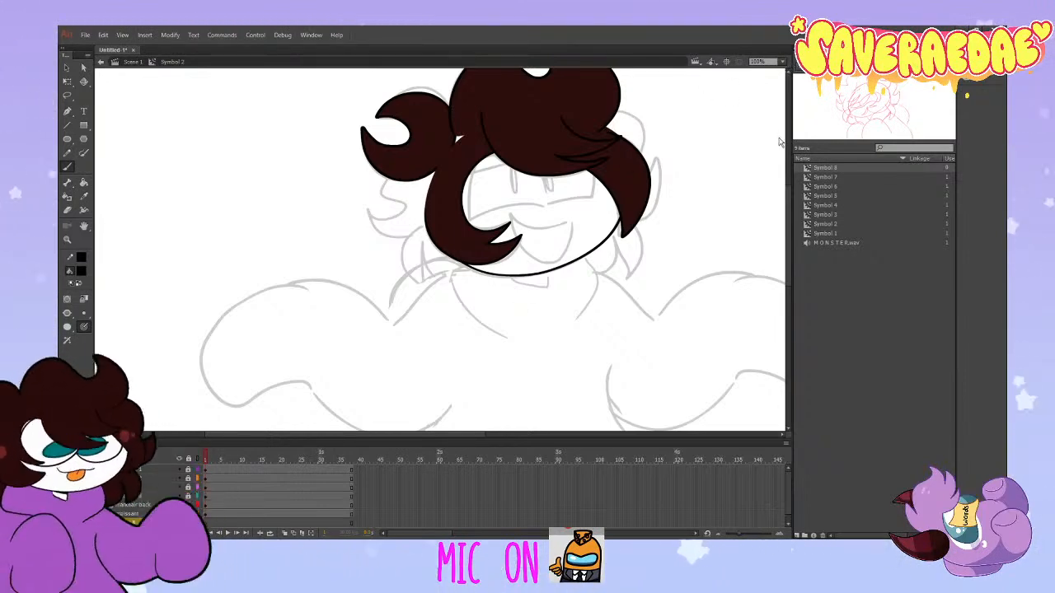
key(ctrl+=)
scroll(783, 106, down, 2)
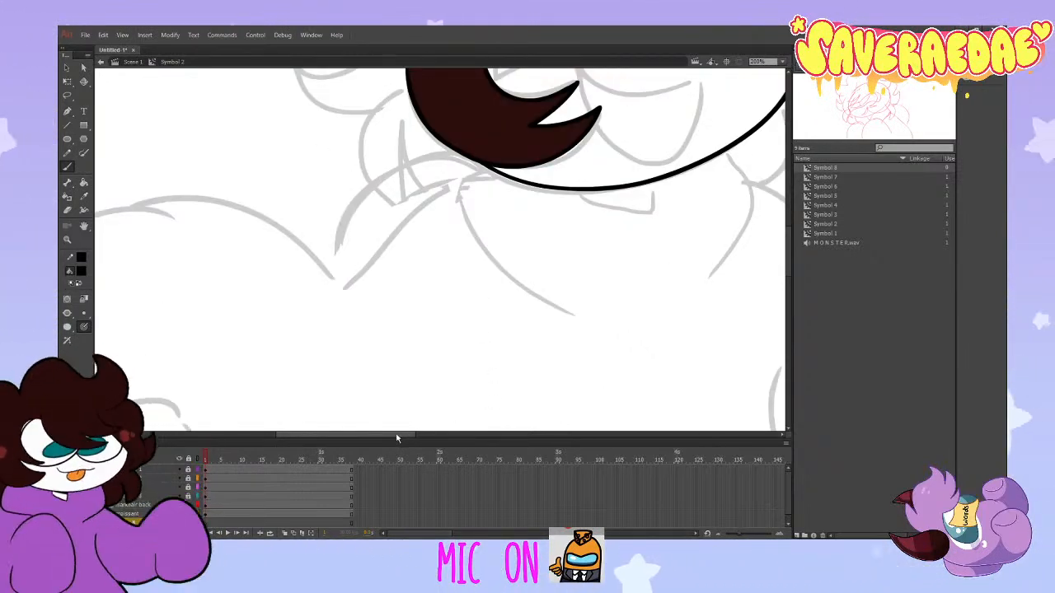
drag(395, 435, 421, 435)
scroll(489, 263, up, 2)
scroll(460, 263, down, 2)
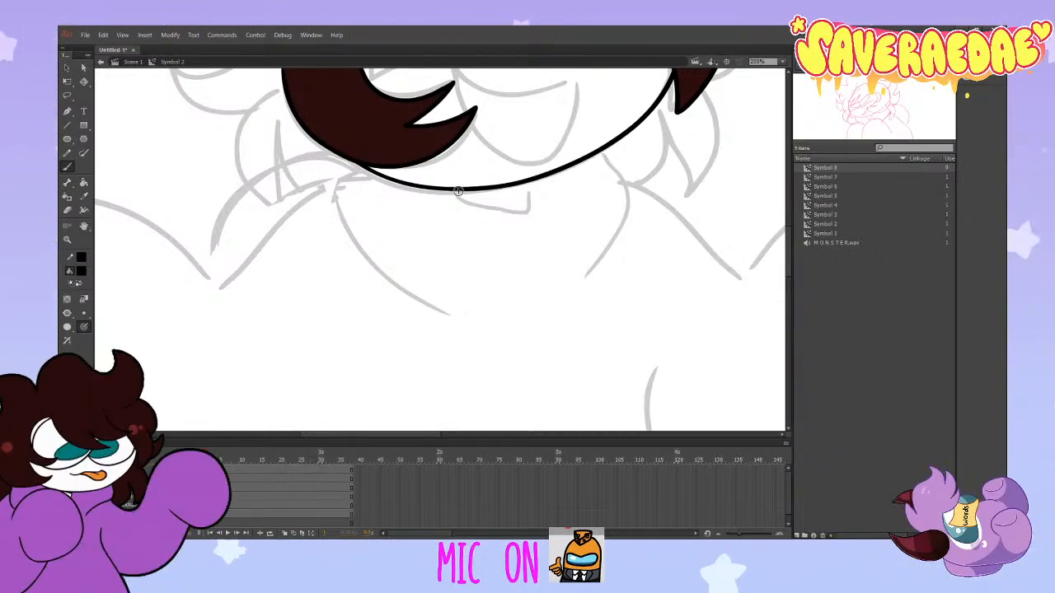
mouse_move(458, 190)
mouse_down()
mouse_move(526, 211)
mouse_move(474, 204)
mouse_move(537, 163)
mouse_move(522, 211)
mouse_move(463, 203)
mouse_move(466, 145)
mouse_up()
key(ctrl+z)
mouse_move(535, 148)
mouse_down()
mouse_move(531, 209)
mouse_move(487, 212)
mouse_move(454, 153)
mouse_up()
drag(534, 148, 453, 153)
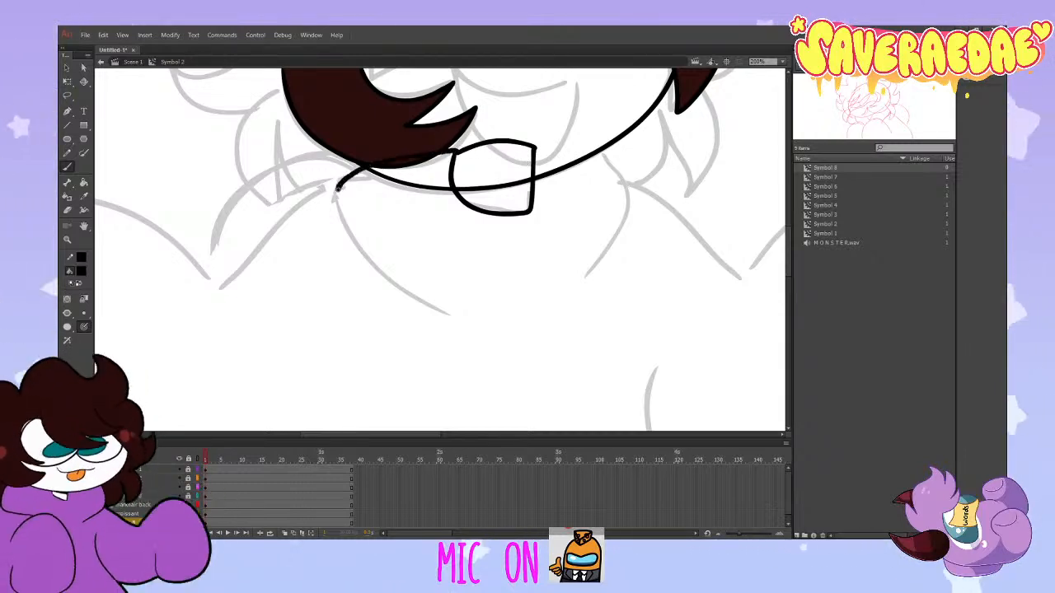
Step: Ink the collar around the neck, curving behind the chin and running down both sides onto the chest along the sketch
drag(341, 197, 459, 294)
key(ctrl+z)
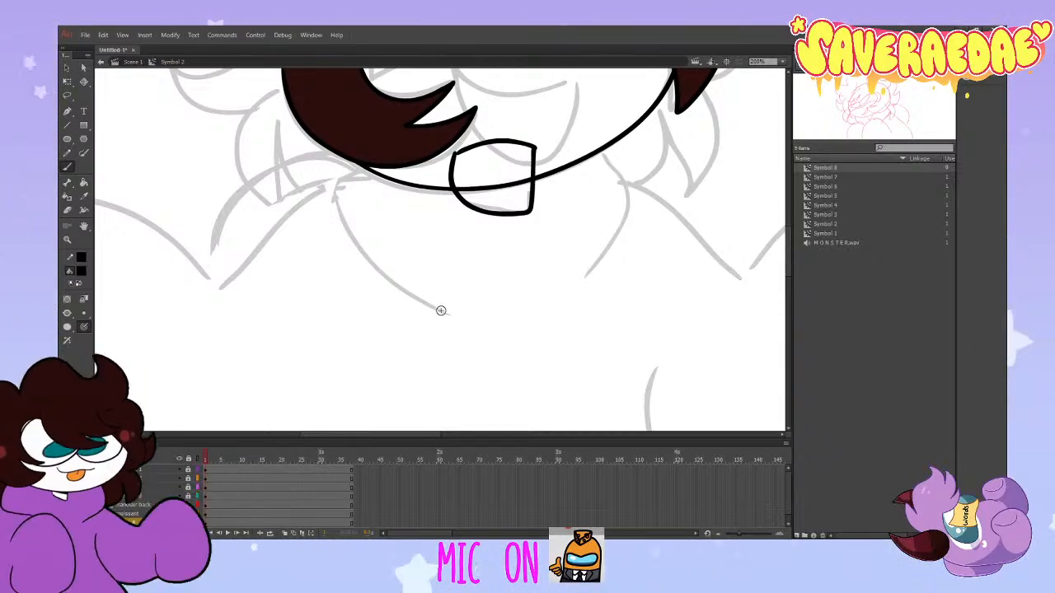
drag(355, 248, 454, 314)
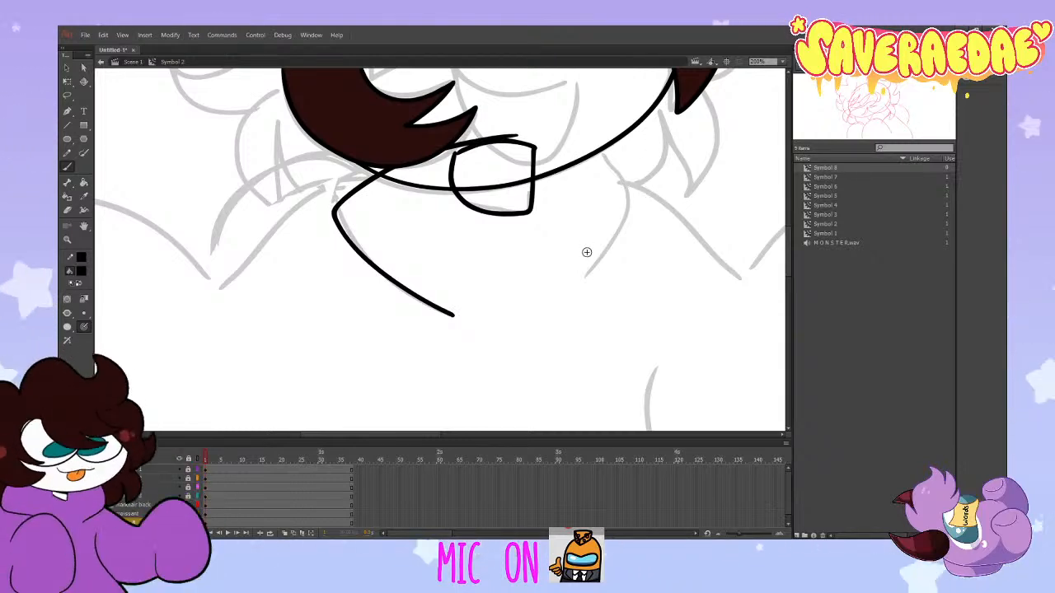
mouse_move(583, 279)
mouse_down()
mouse_move(615, 223)
mouse_move(609, 156)
mouse_move(505, 147)
mouse_up()
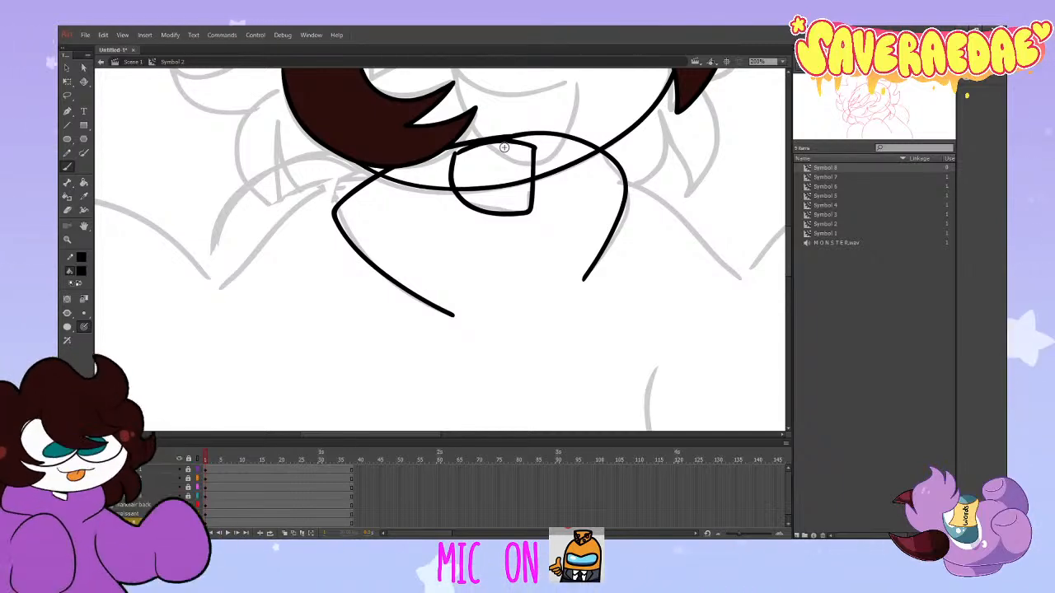
Step: Ink the shoulder line and the raised arm on the canvas's left side, redoing strokes until they follow the sketch
key(ctrl+minus)
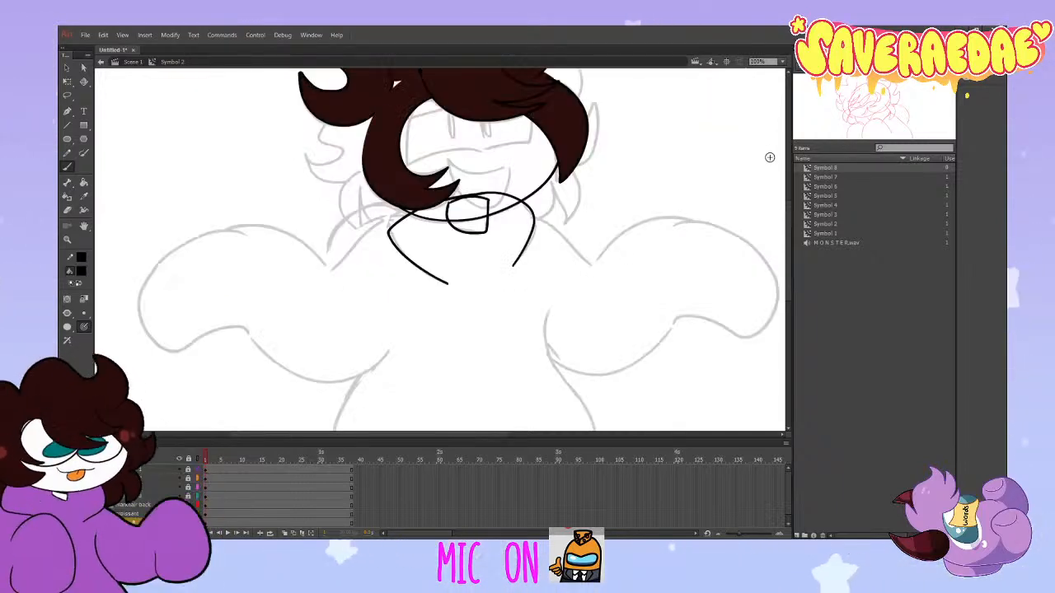
scroll(788, 235, down, 5)
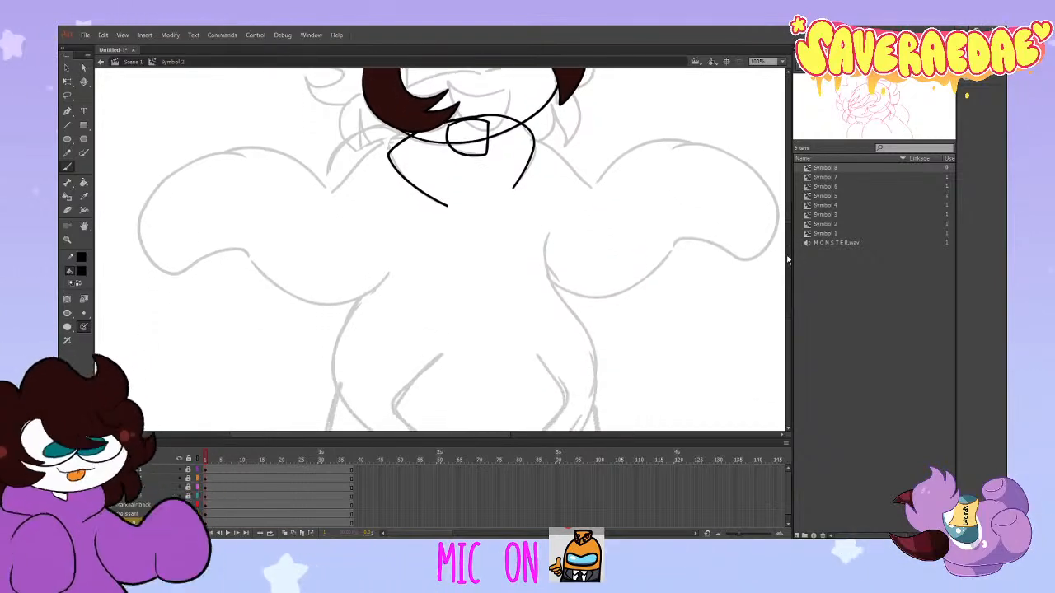
drag(495, 438, 403, 436)
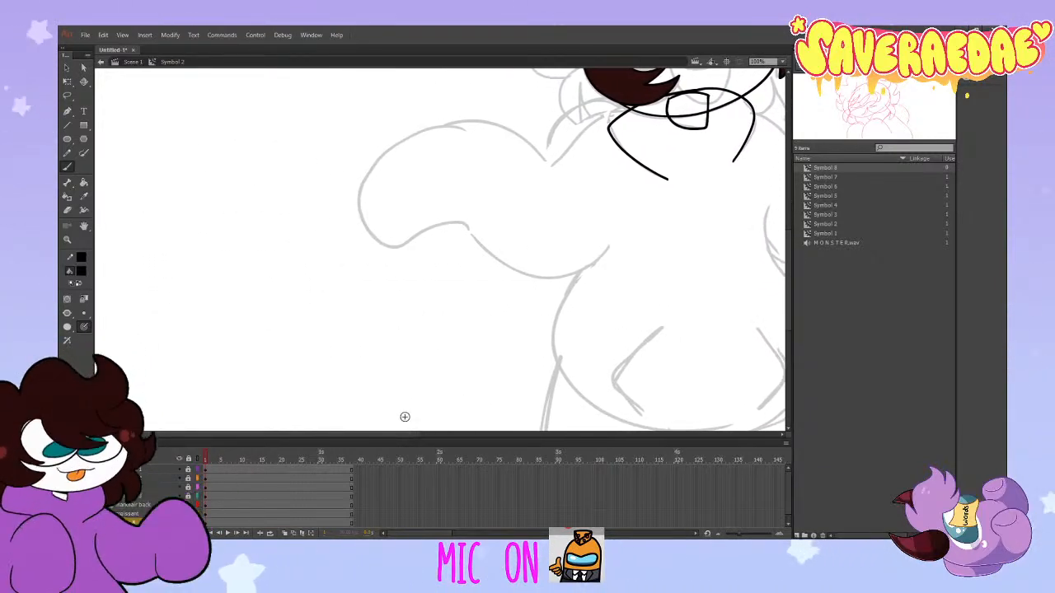
drag(629, 105, 590, 129)
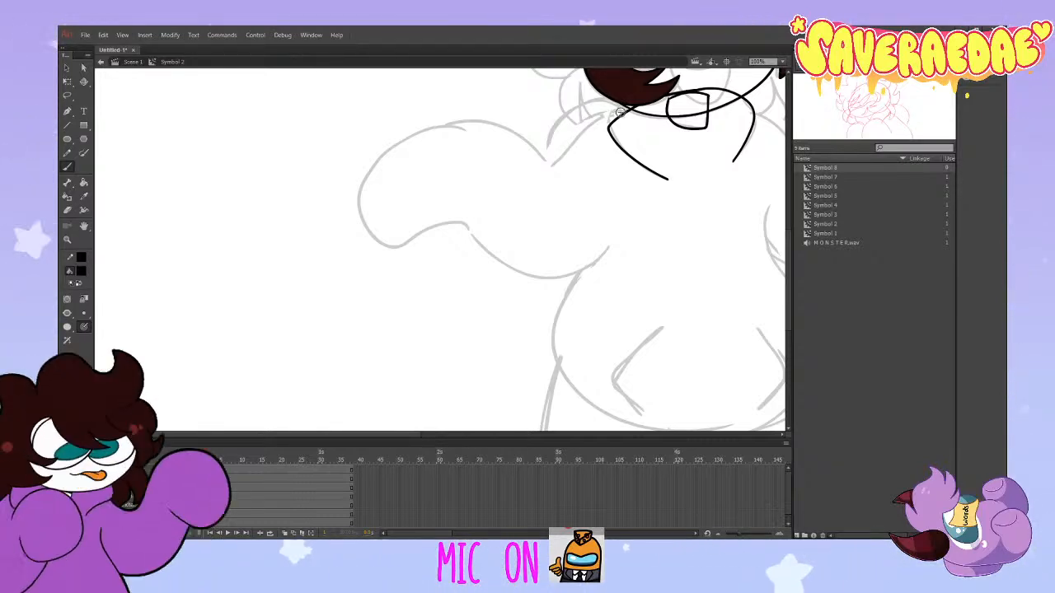
drag(620, 113, 448, 234)
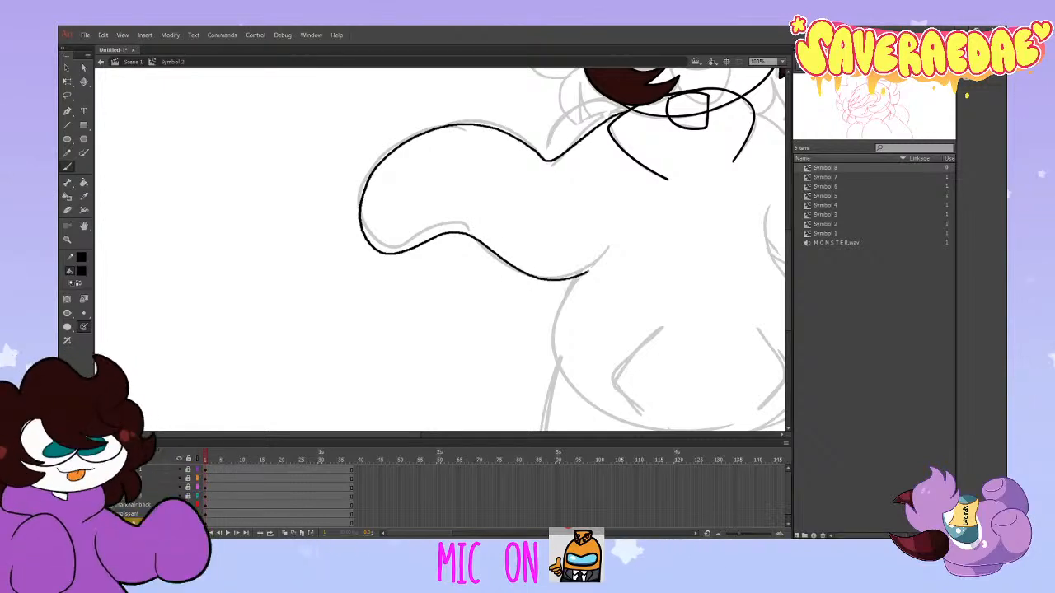
key(ctrl+z)
drag(609, 244, 566, 280)
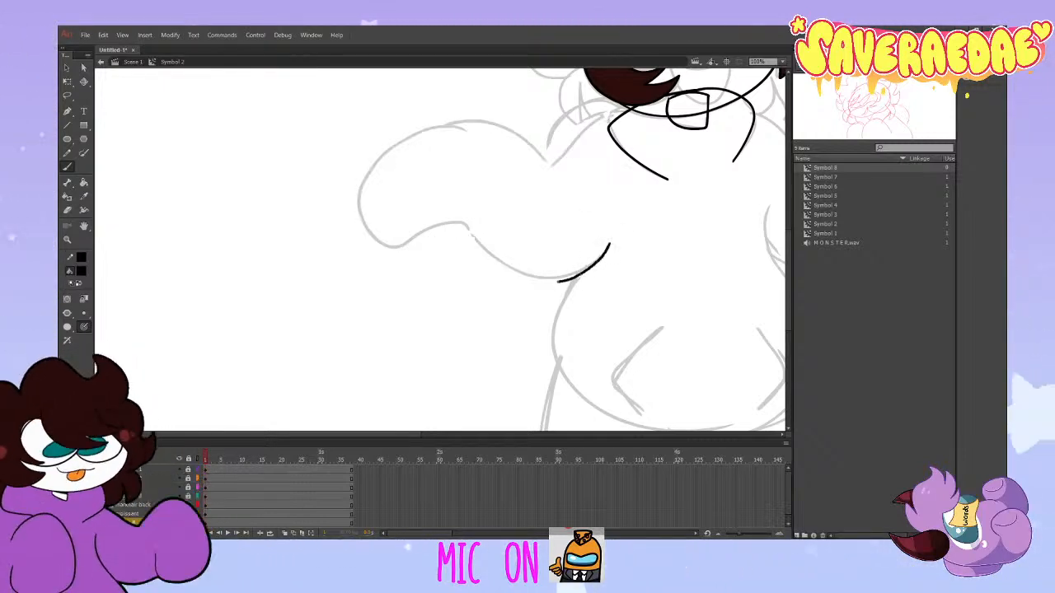
drag(452, 224, 388, 246)
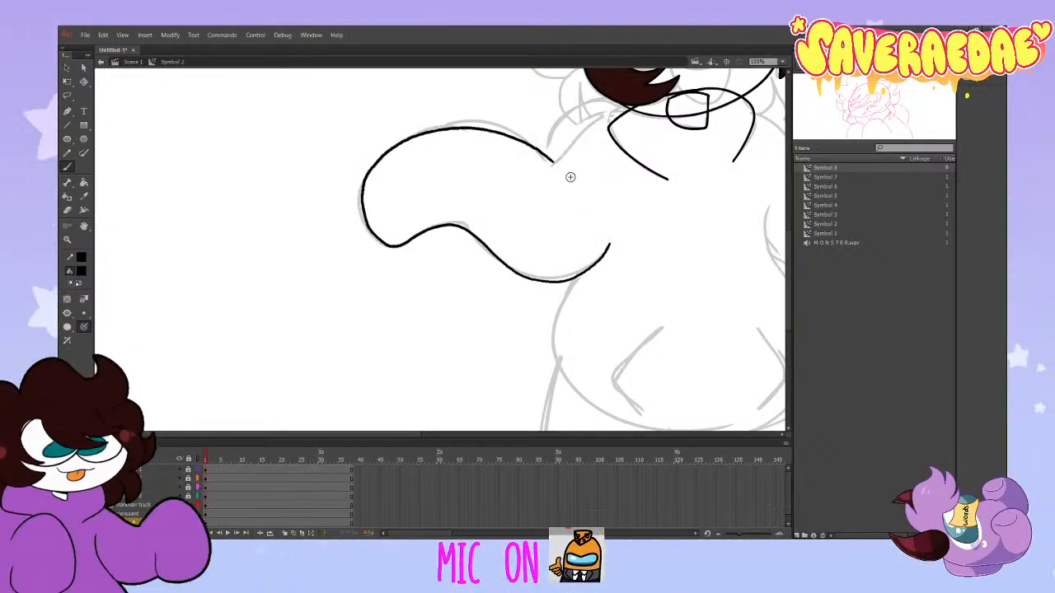
key(ctrl+z)
mouse_move(629, 108)
mouse_down()
mouse_move(546, 164)
mouse_move(427, 126)
mouse_move(370, 222)
mouse_move(473, 224)
mouse_up()
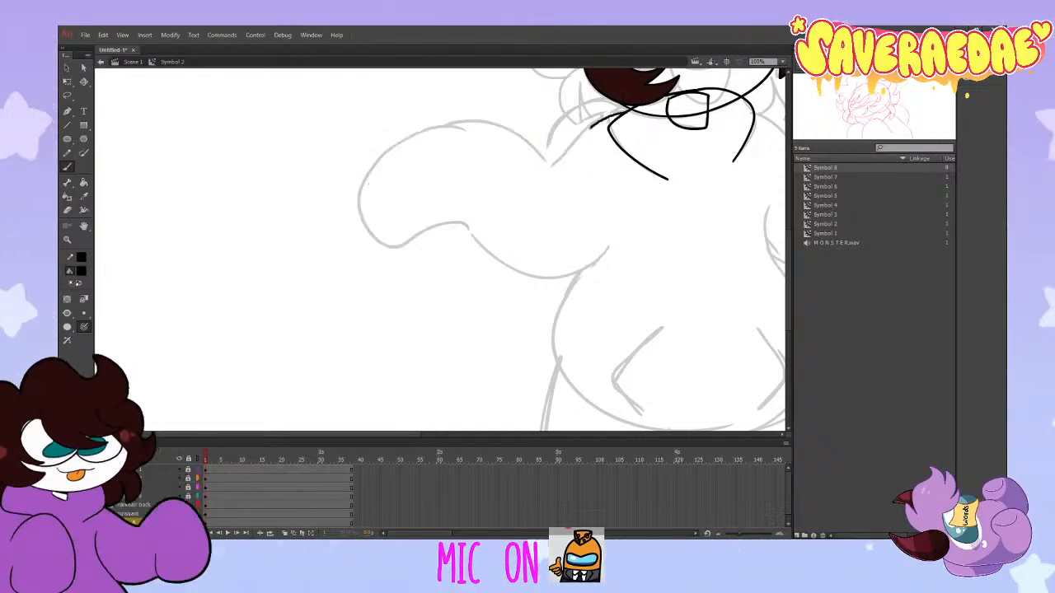
mouse_move(616, 114)
mouse_down()
mouse_move(365, 176)
mouse_move(426, 237)
mouse_move(544, 248)
mouse_move(548, 275)
mouse_move(364, 202)
mouse_move(438, 121)
mouse_move(614, 115)
mouse_up()
key(ctrl+z)
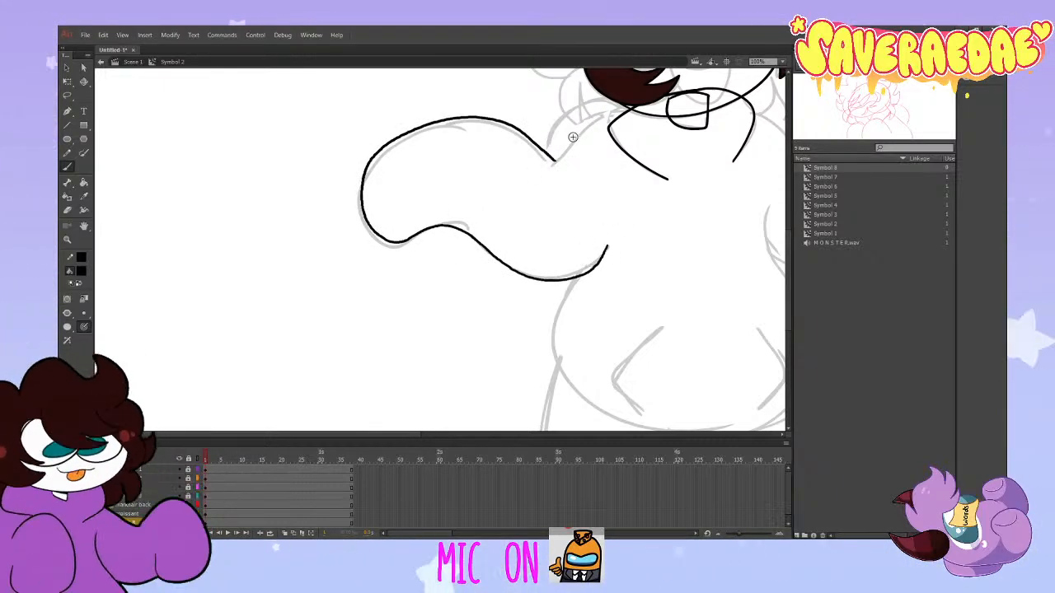
key(ctrl+z)
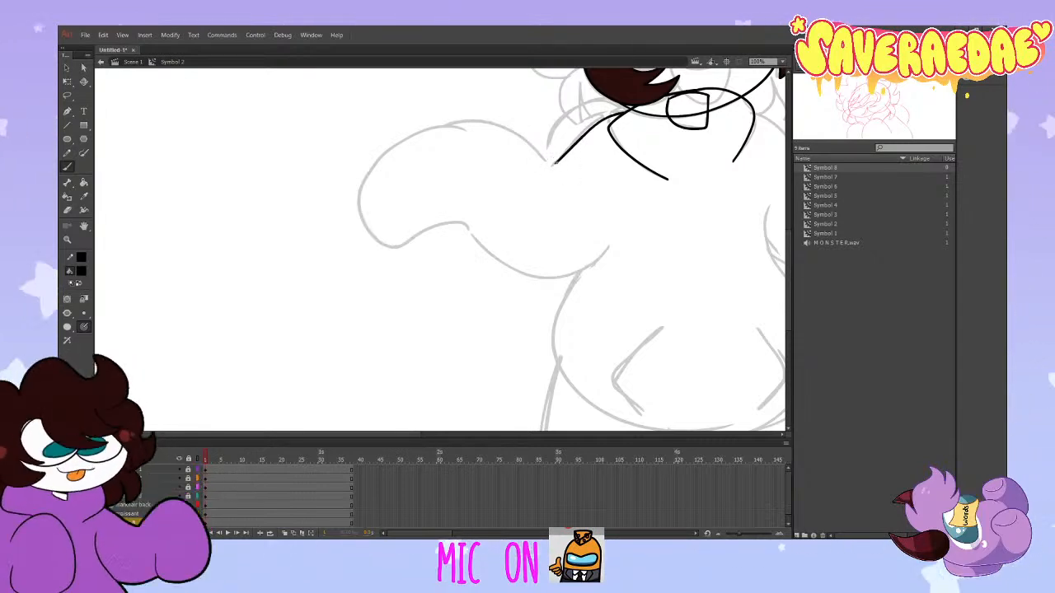
mouse_move(557, 161)
mouse_down()
mouse_move(477, 122)
mouse_move(406, 139)
mouse_move(366, 189)
mouse_move(373, 230)
mouse_move(411, 241)
mouse_move(452, 224)
mouse_move(499, 261)
mouse_move(580, 270)
mouse_move(607, 247)
mouse_move(568, 277)
mouse_move(505, 263)
mouse_move(458, 225)
mouse_move(374, 238)
mouse_move(361, 191)
mouse_move(406, 138)
mouse_move(540, 154)
mouse_up()
key(ctrl+z)
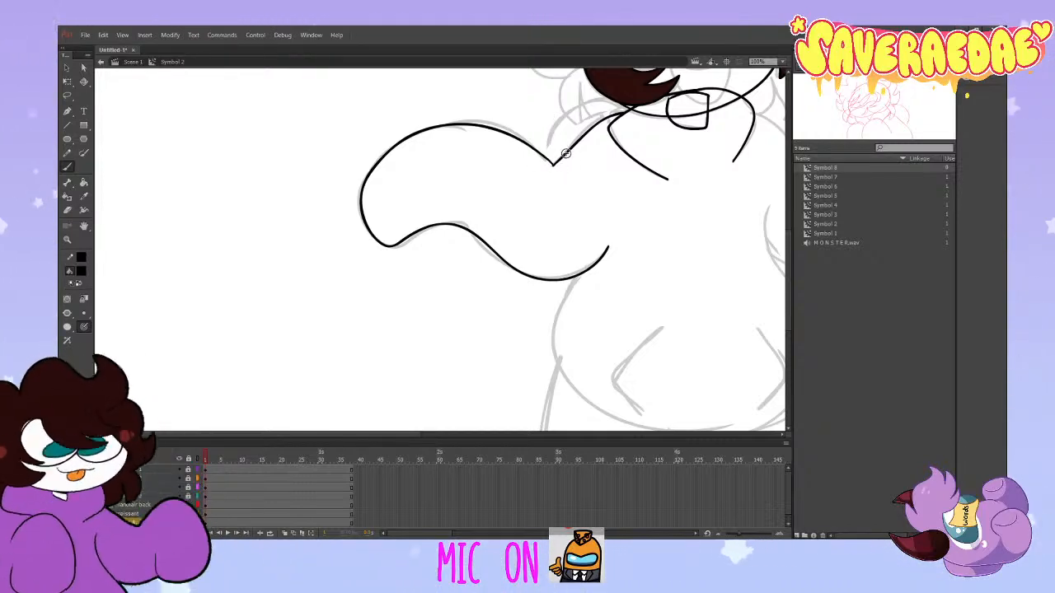
Step: Erase the underside of the left arm's hand end and redraw it as a smoother curve joining the remaining outline
key(e)
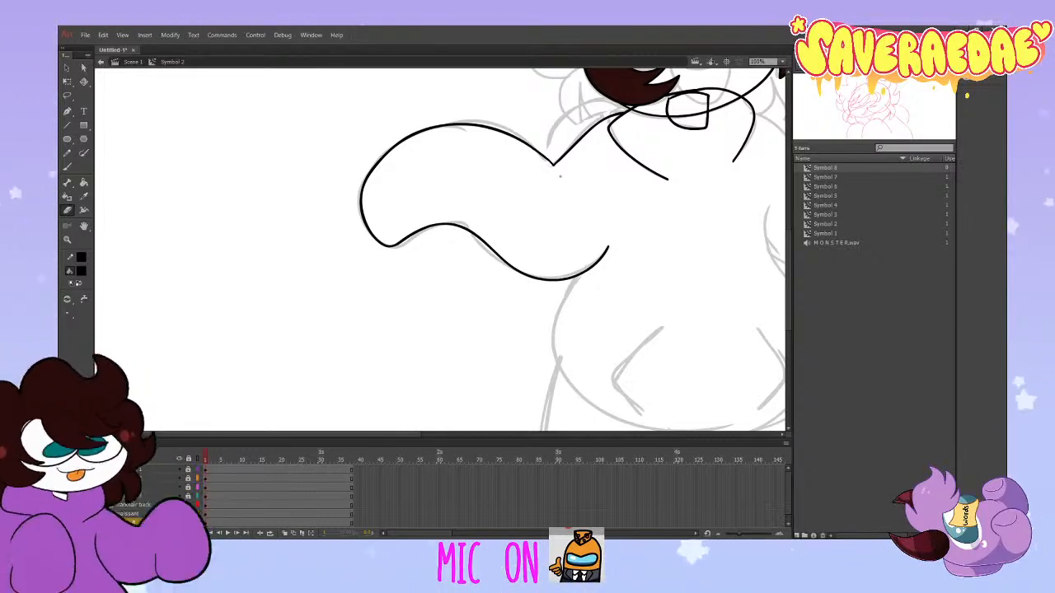
click(68, 166)
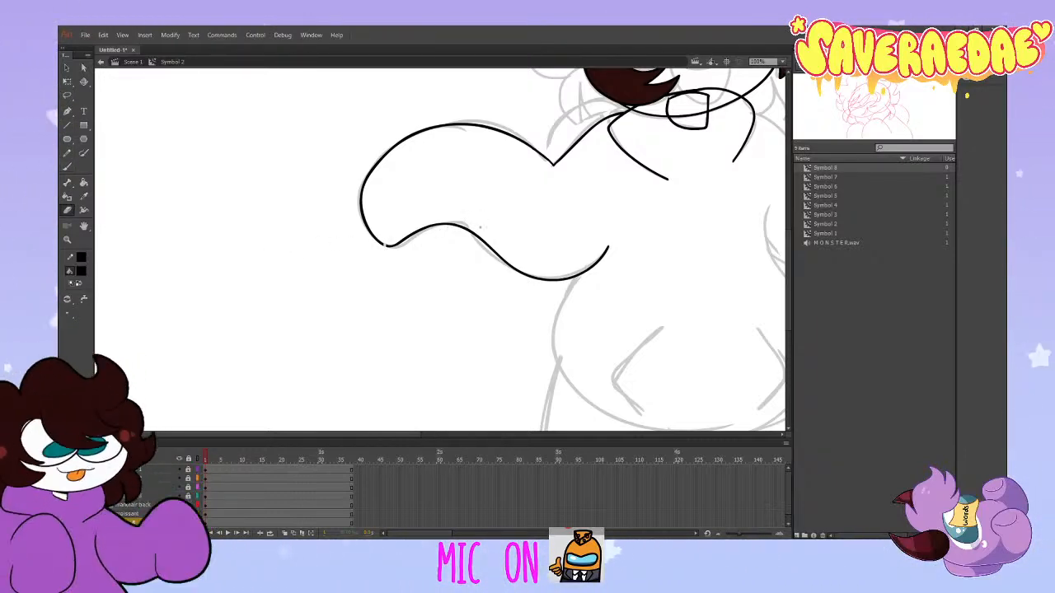
drag(480, 227, 475, 242)
ctrl+click(464, 228)
key(Delete)
click(68, 168)
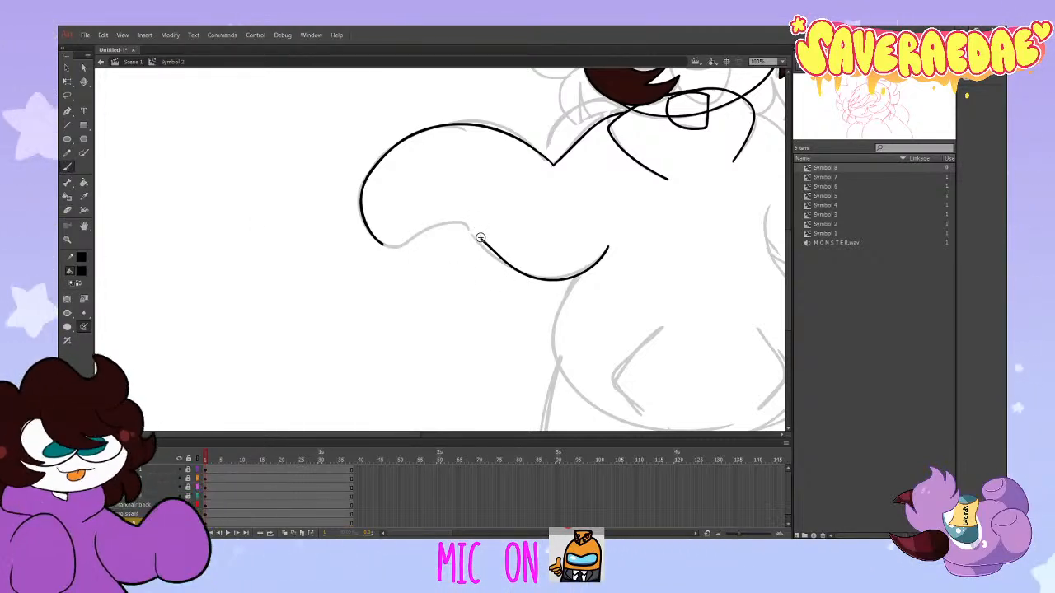
drag(481, 238, 383, 245)
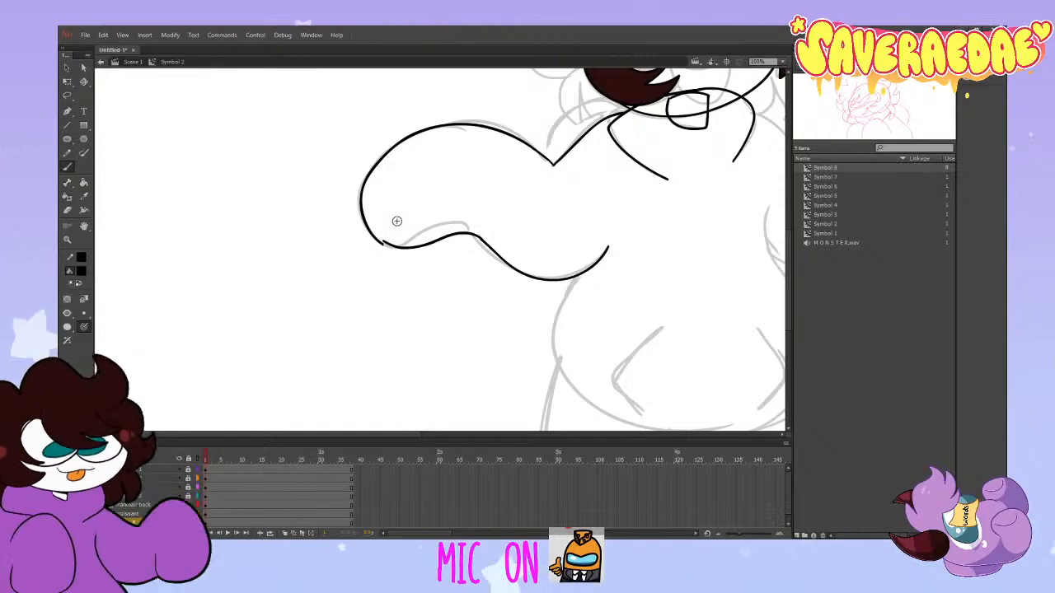
drag(411, 252, 383, 245)
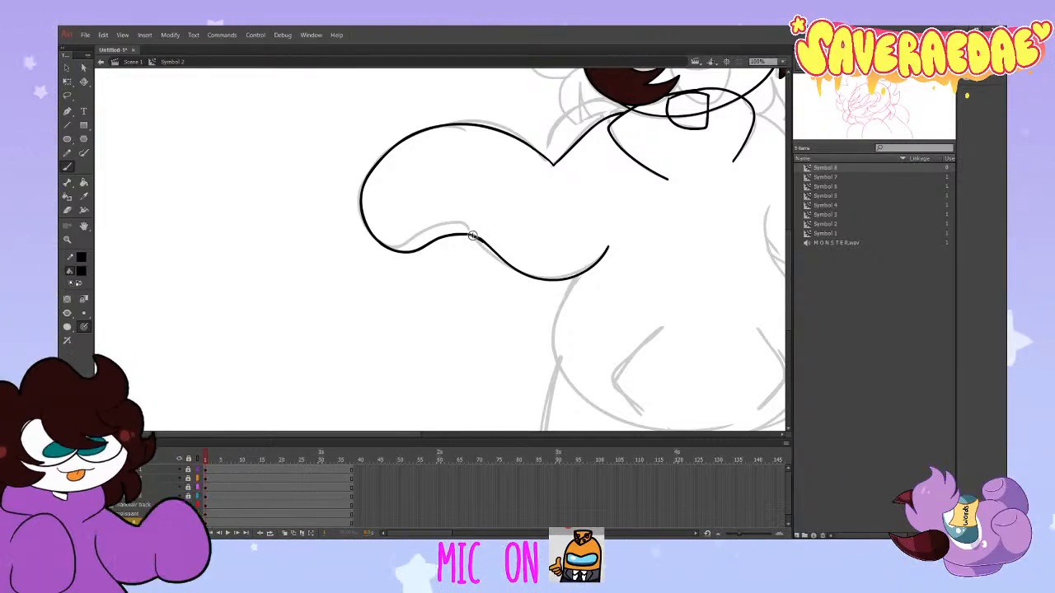
click(68, 209)
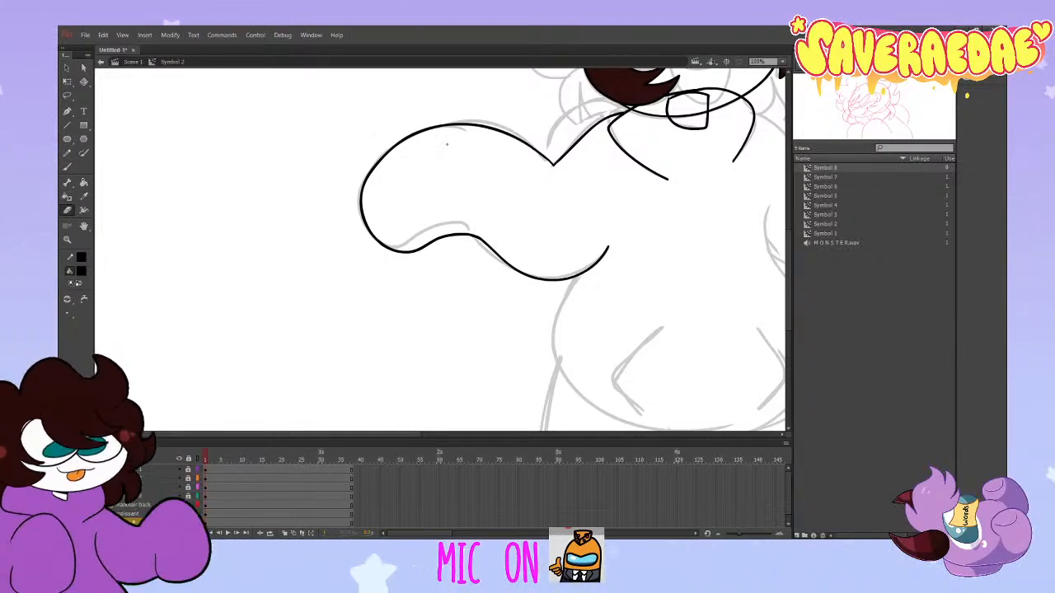
Step: Ink the curved hood edge rising from the left armpit corner above the shoulder to the collar
click(68, 167)
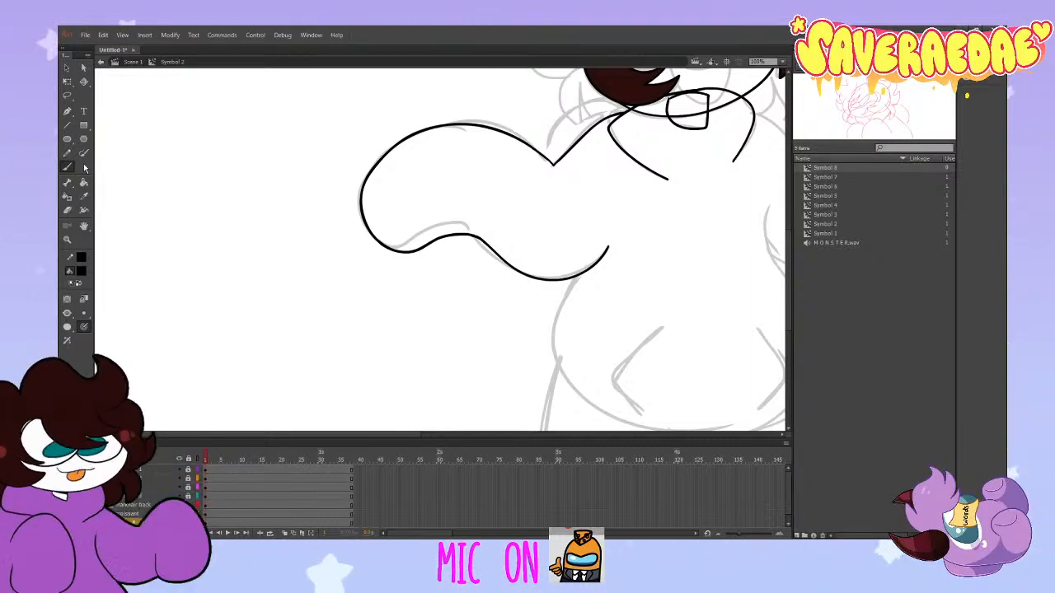
scroll(341, 177, up, 3)
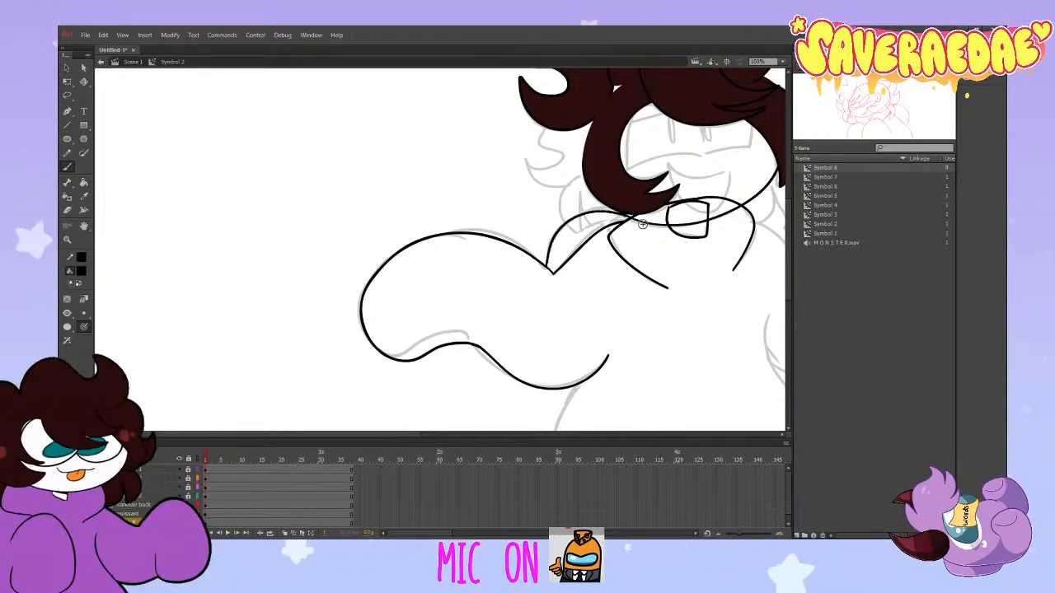
drag(546, 264, 567, 224)
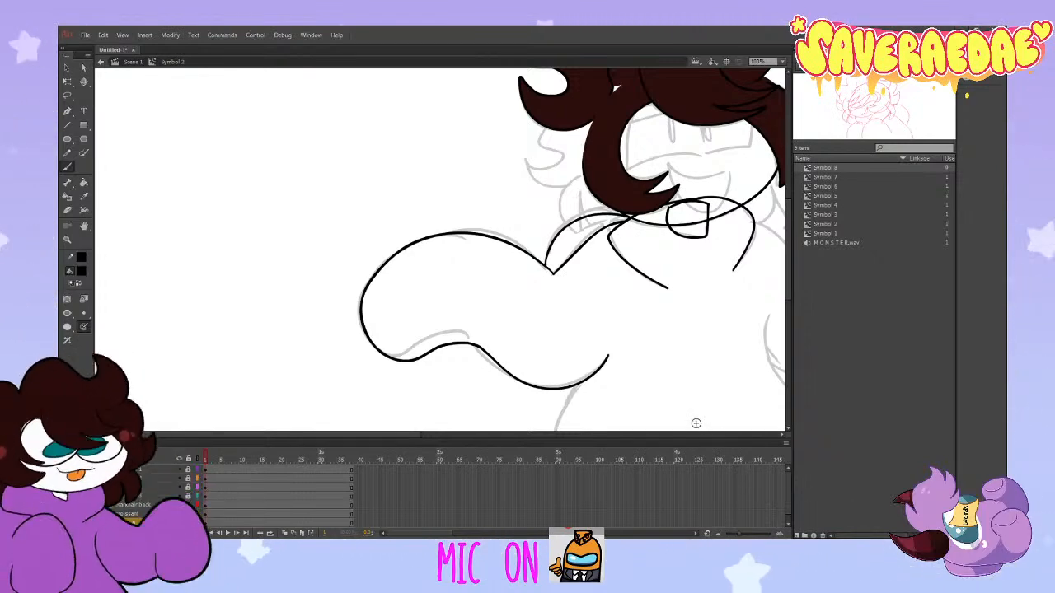
Step: Ink the two angled pocket lines on the belly, redoing the right one to follow the sketch more closely
scroll(656, 415, down, 3)
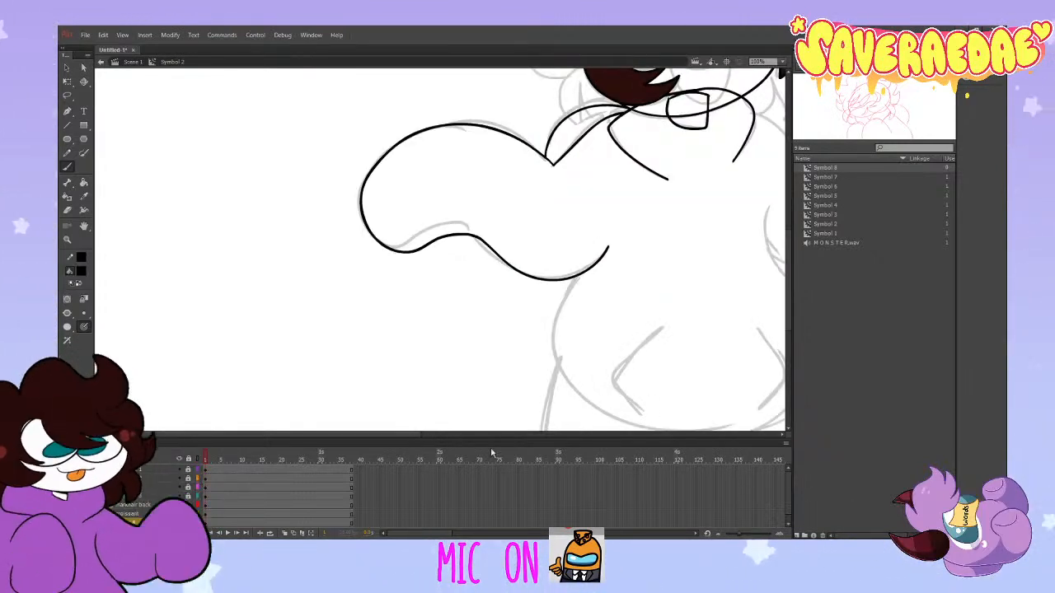
drag(404, 435, 470, 435)
scroll(472, 405, down, 3)
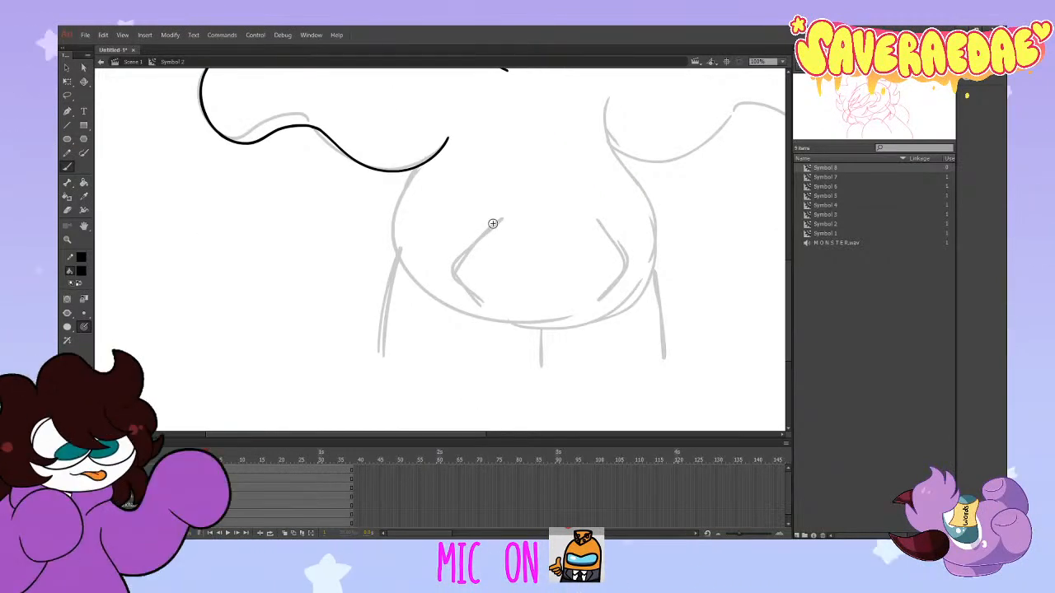
drag(493, 224, 498, 303)
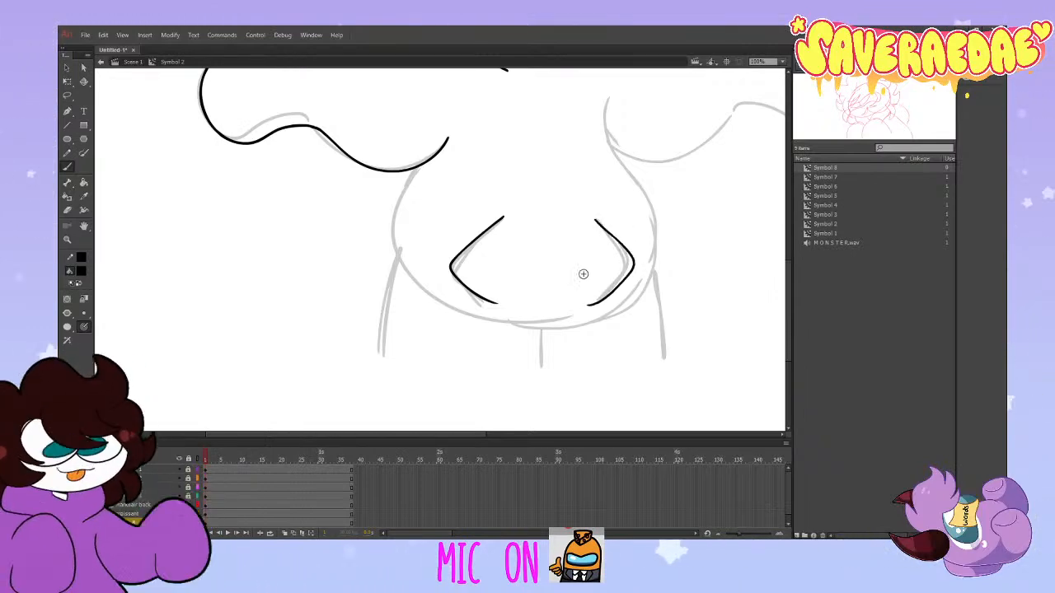
key(ctrl+z)
drag(596, 221, 594, 301)
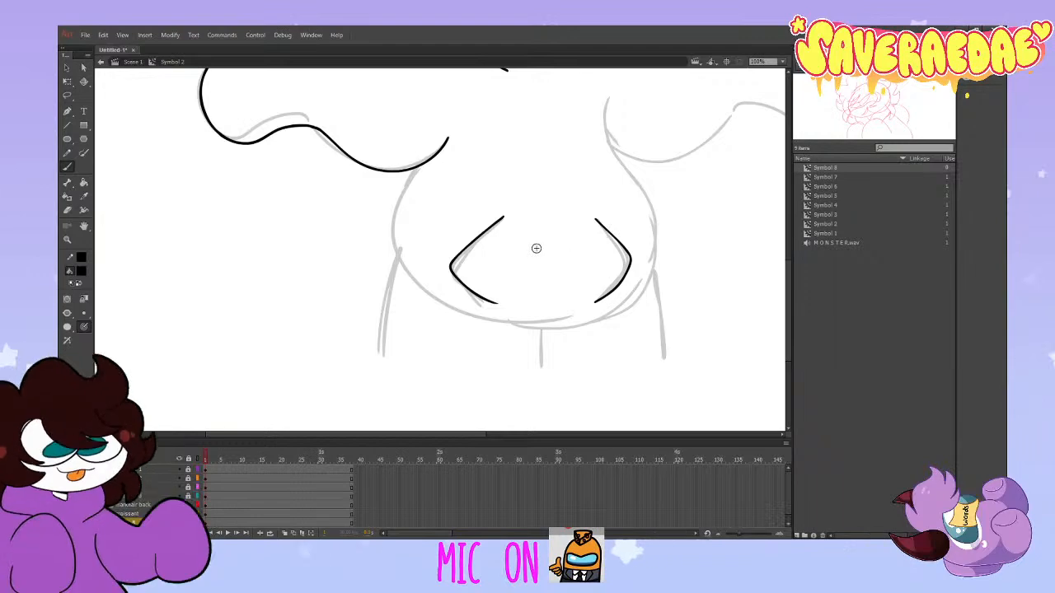
scroll(505, 257, up, 10)
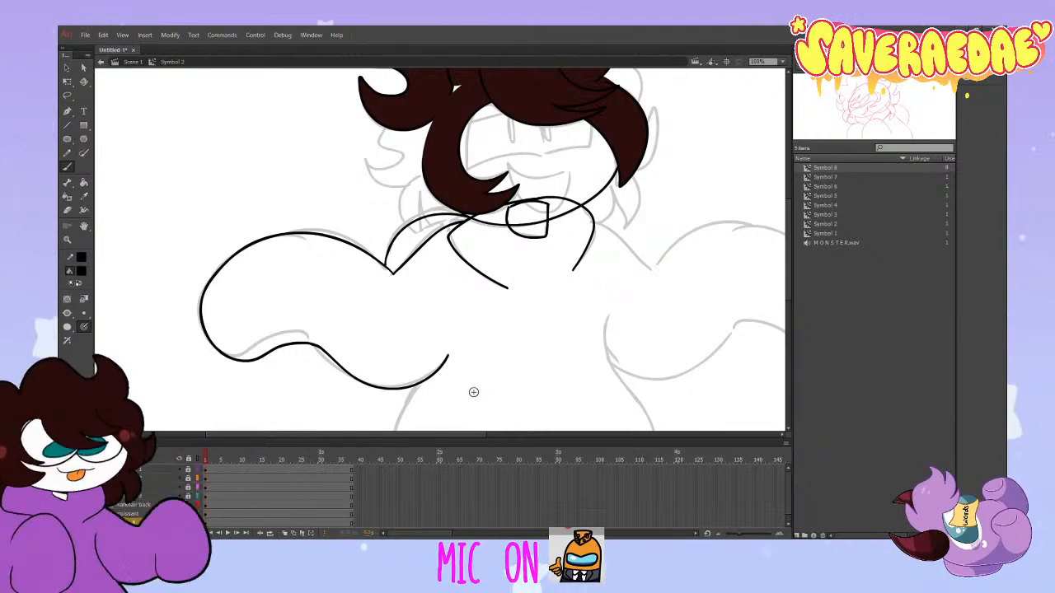
scroll(491, 379, down, 6)
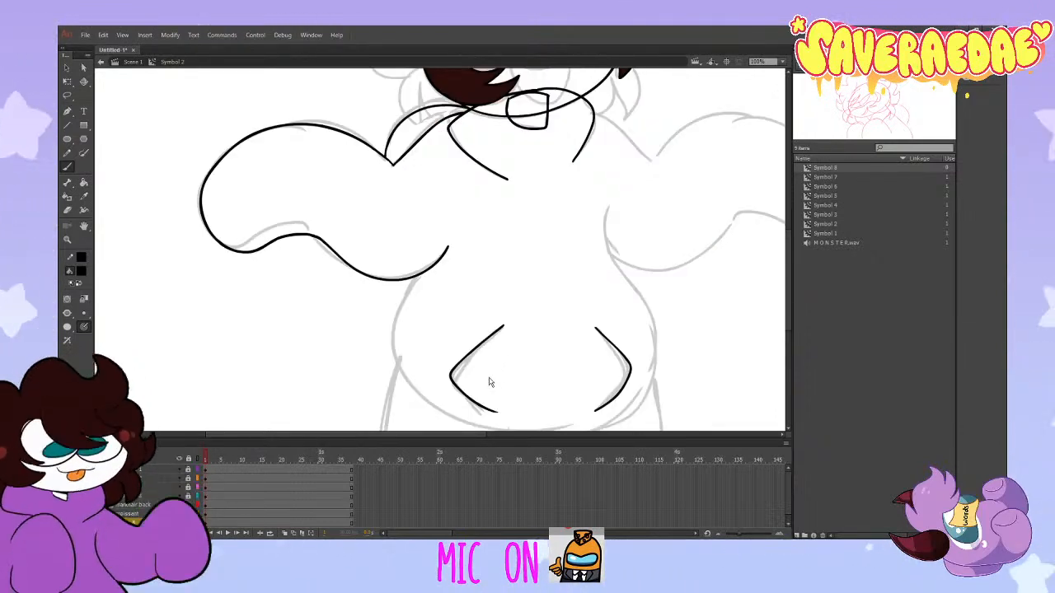
scroll(485, 373, down, 4)
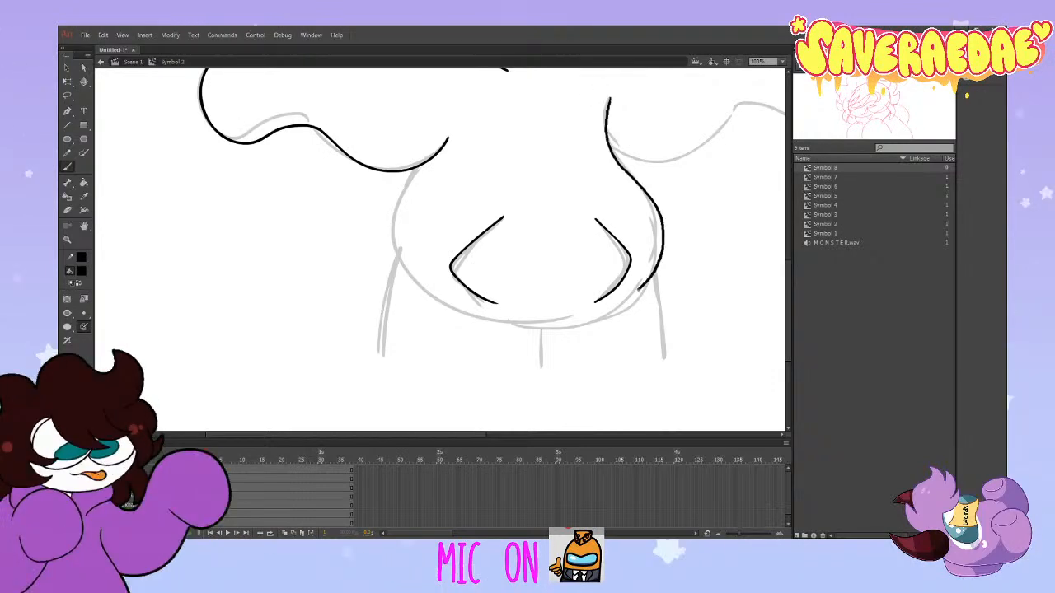
key(ctrl+z)
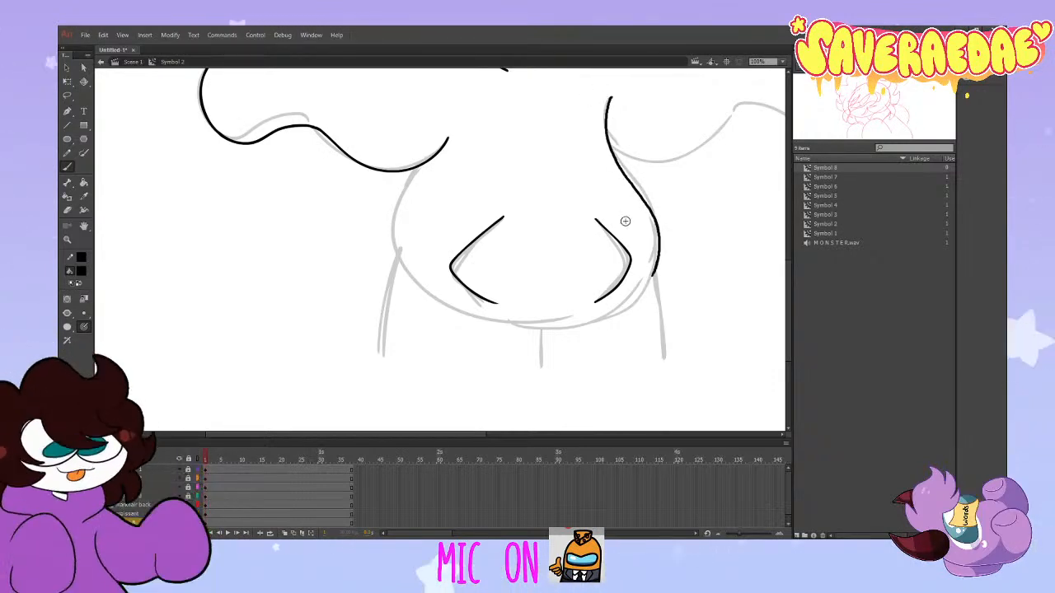
key(ctrl+z)
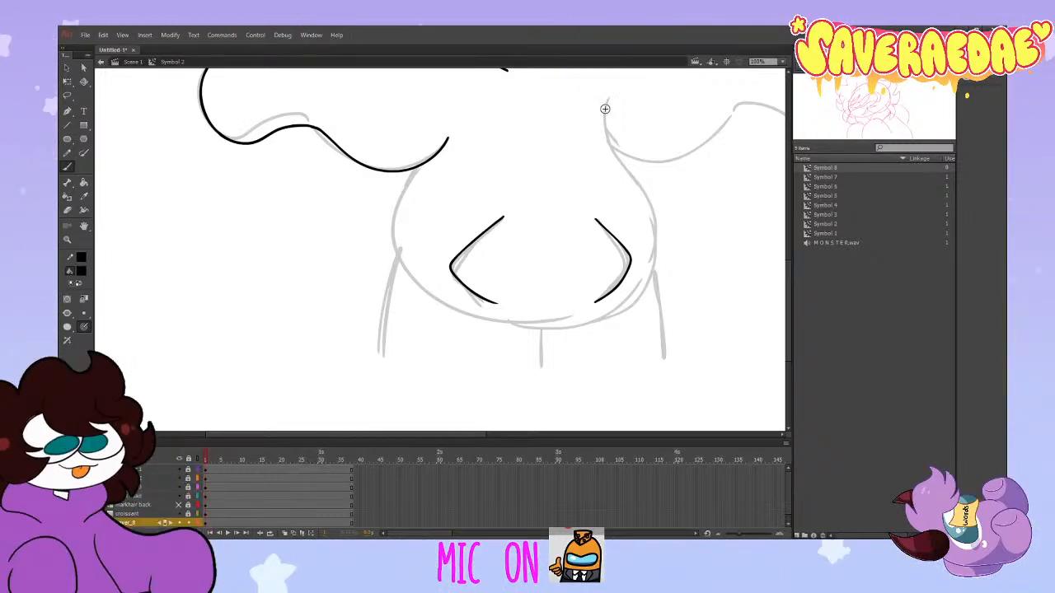
mouse_move(609, 99)
mouse_down()
mouse_move(662, 243)
mouse_move(483, 318)
mouse_move(415, 168)
mouse_up()
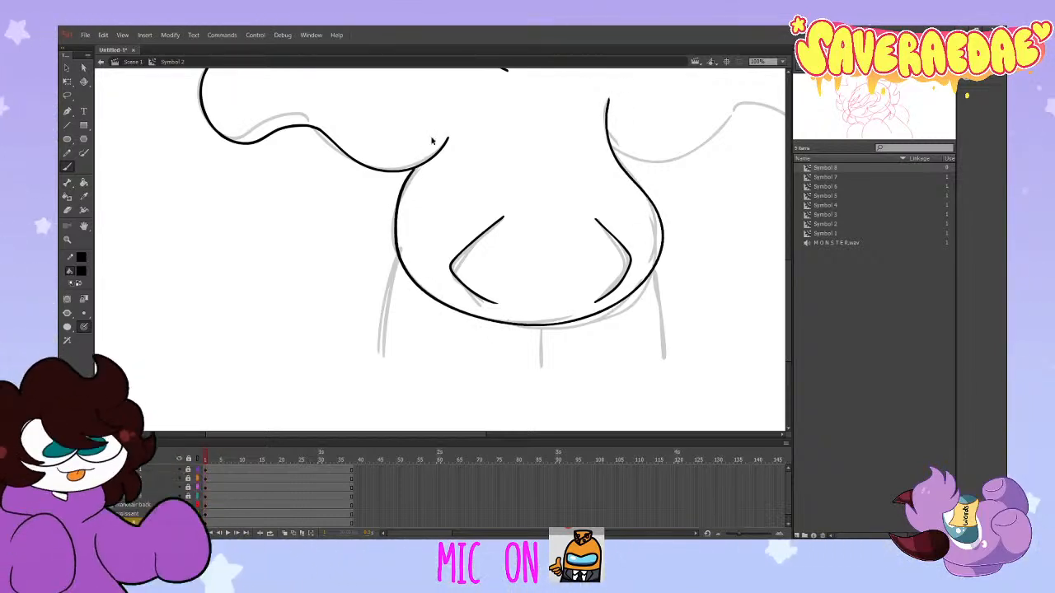
key(ctrl+z)
mouse_move(610, 97)
mouse_down()
mouse_move(662, 266)
mouse_move(579, 327)
mouse_move(417, 169)
mouse_up()
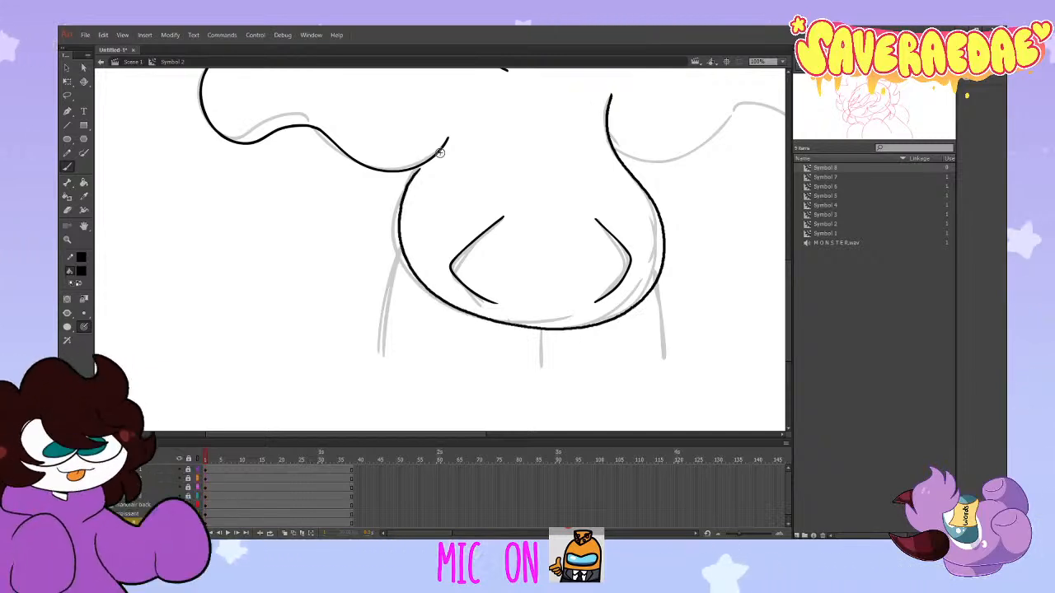
key(ctrl+z)
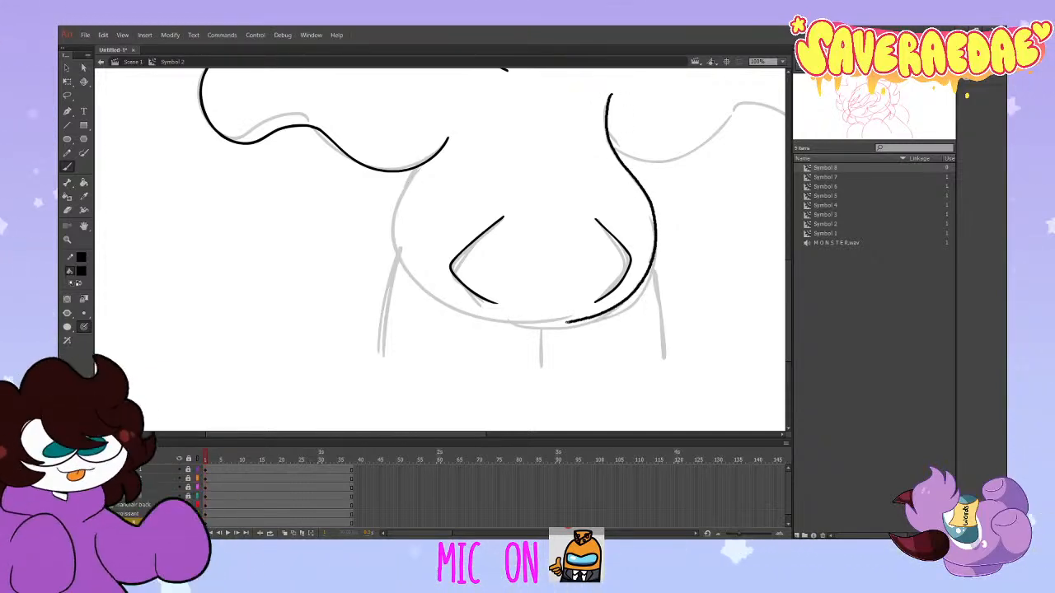
key(ctrl+z)
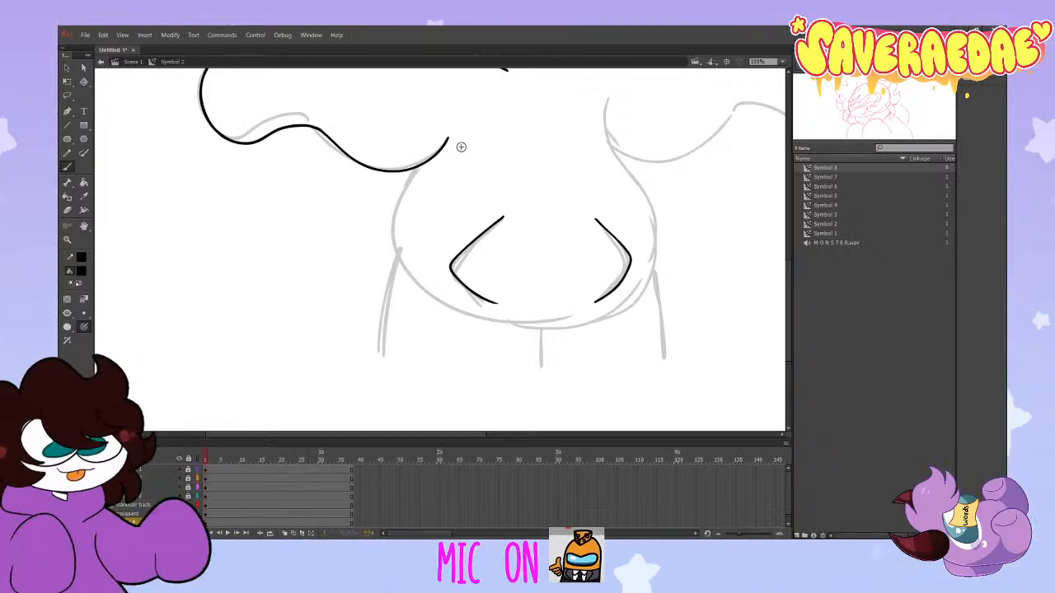
drag(415, 169, 424, 298)
mouse_move(419, 168)
mouse_down()
mouse_move(404, 192)
mouse_move(428, 282)
mouse_up()
key(ctrl+z)
drag(420, 165, 413, 254)
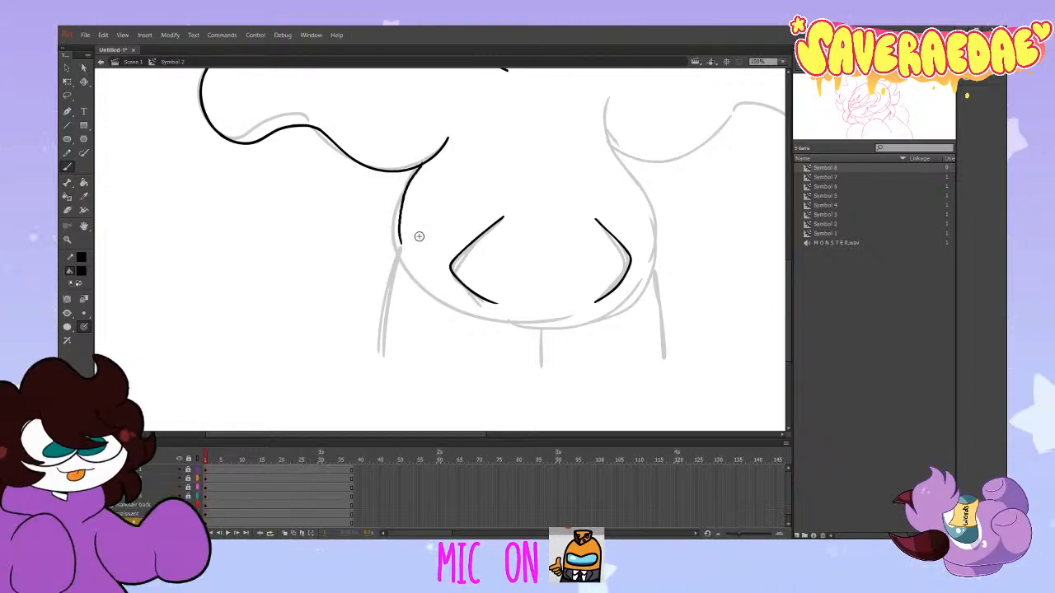
key(ctrl+z)
mouse_move(420, 164)
mouse_down()
mouse_move(437, 288)
mouse_move(576, 314)
mouse_up()
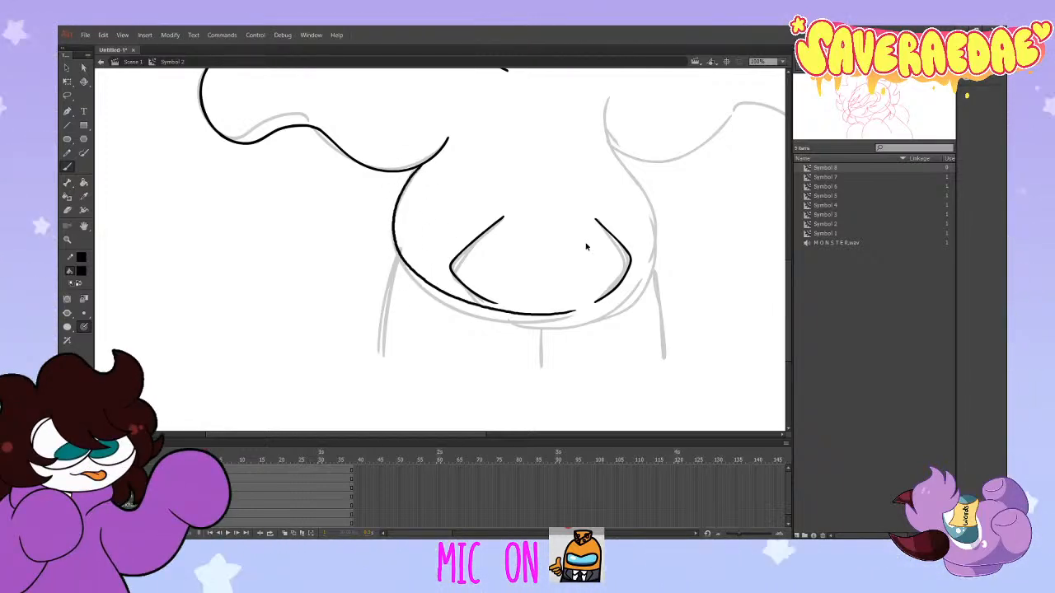
key(ctrl+z)
key(ctrl+z)
key(ctrl+z)
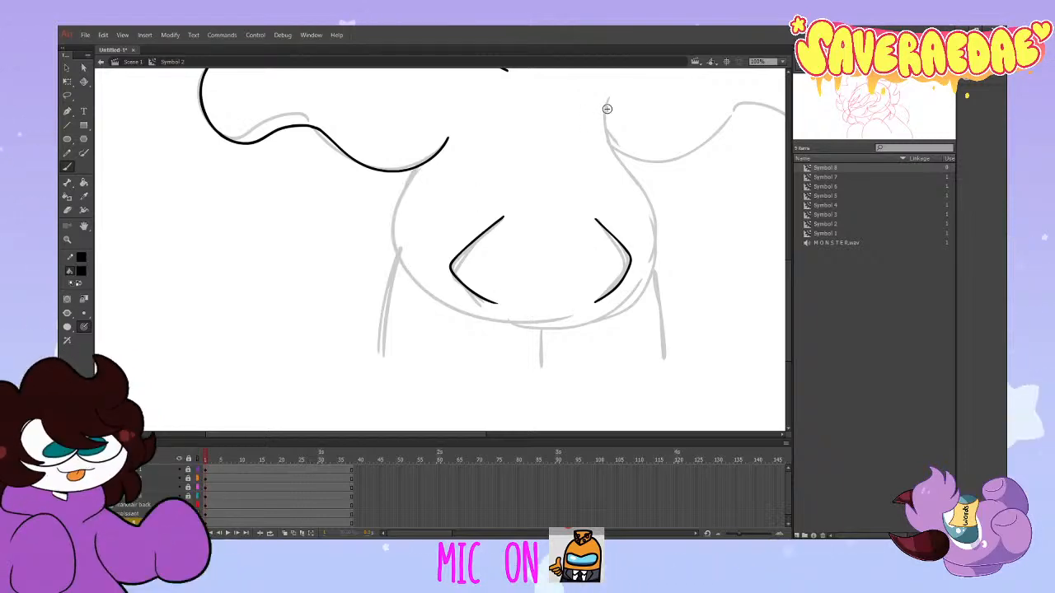
Step: Ink the torso outline from the right armpit around the belly hem up to the left armpit, redoing the stroke to match the sketch
mouse_move(606, 100)
mouse_down()
mouse_move(649, 213)
mouse_move(595, 321)
mouse_up()
key(ctrl+z)
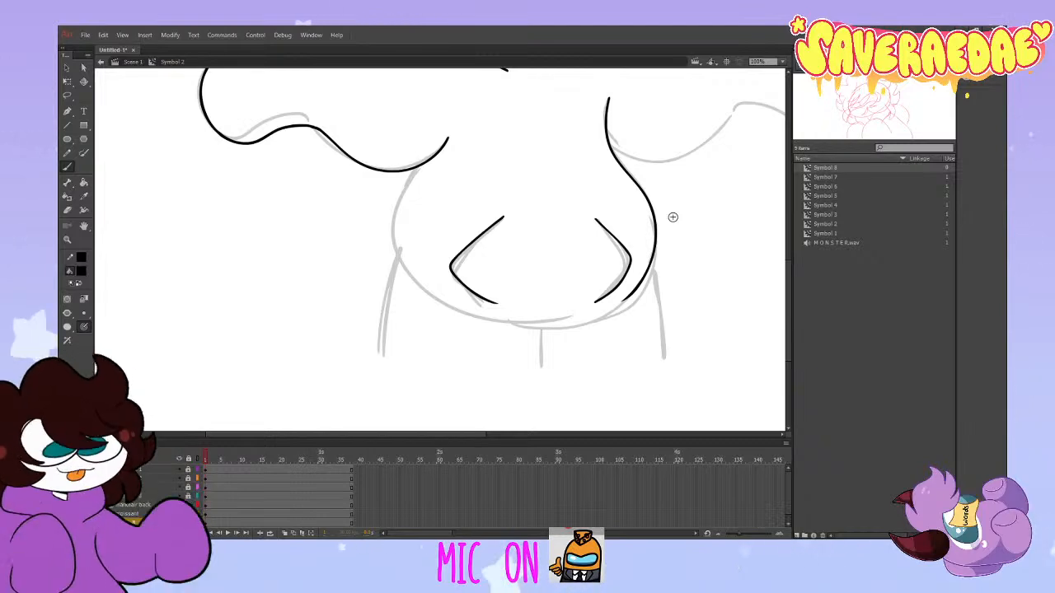
key(ctrl+z)
mouse_move(610, 149)
mouse_down()
mouse_move(653, 213)
mouse_move(616, 308)
mouse_move(419, 166)
mouse_up()
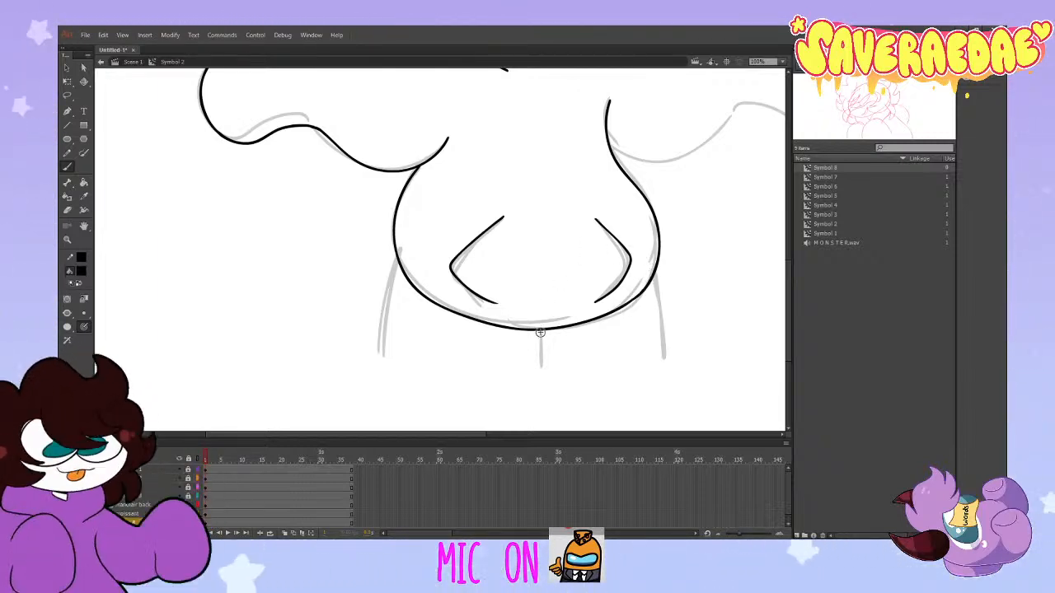
Step: Ink the trousers below the hoodie with a centre line, two outer leg lines and a horizontal line closing them off
drag(540, 378, 540, 382)
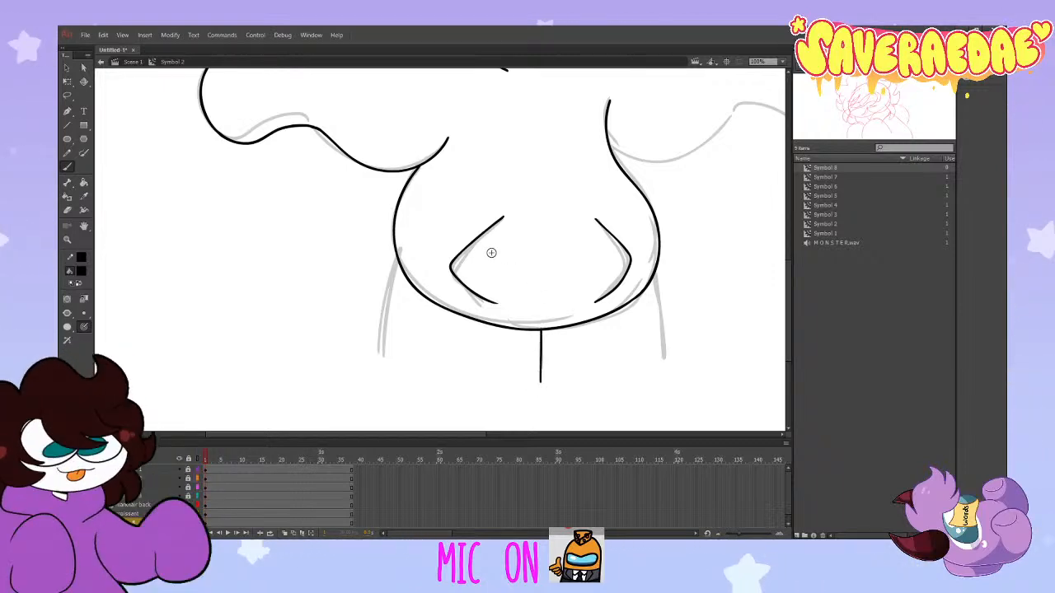
mouse_move(397, 255)
mouse_down()
mouse_move(390, 381)
mouse_move(701, 387)
mouse_up()
key(ctrl+z)
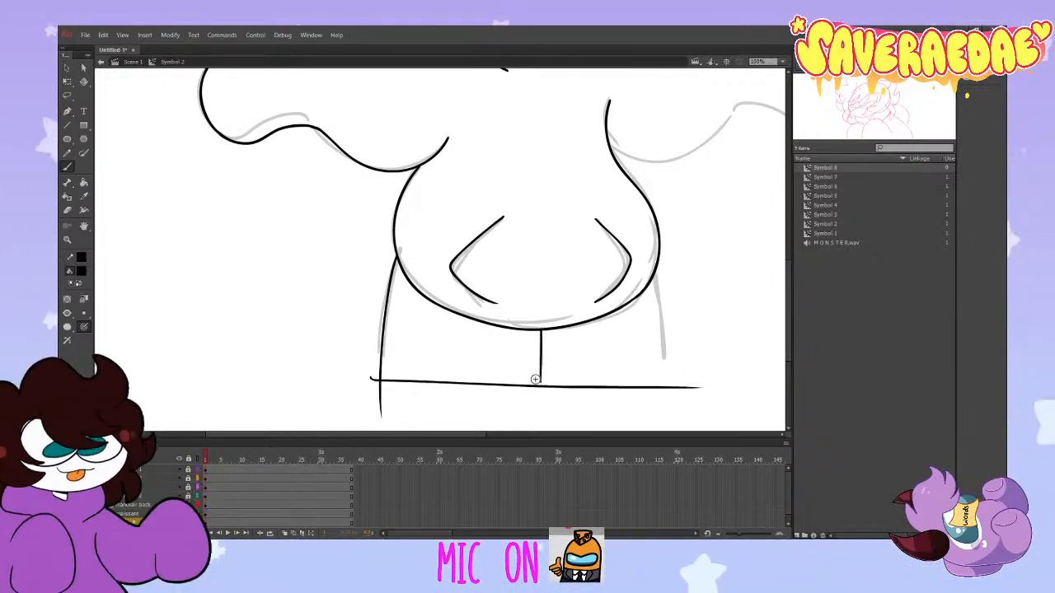
drag(655, 271, 674, 420)
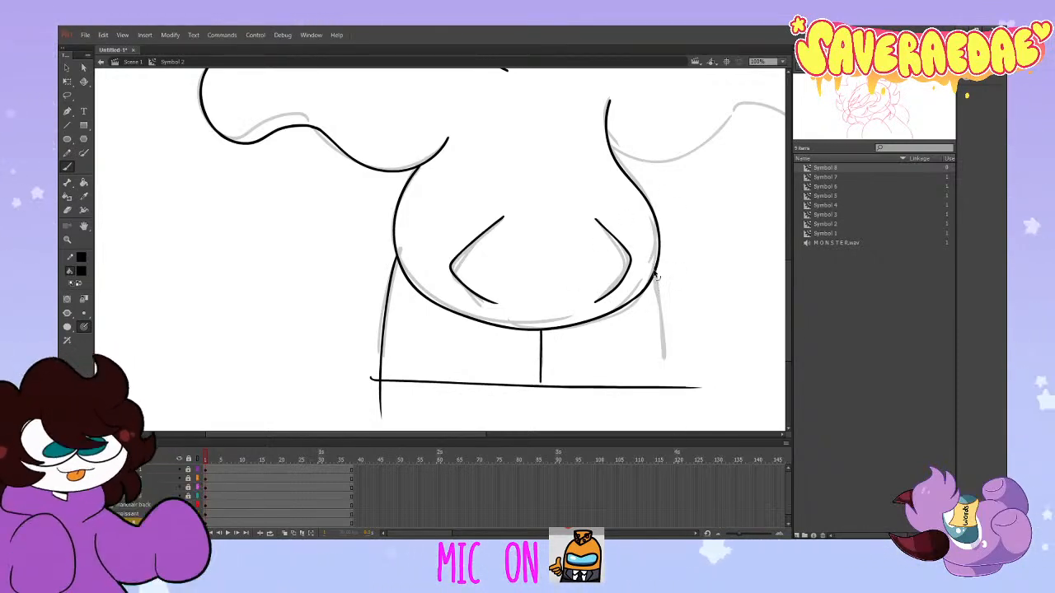
drag(656, 265, 667, 415)
key(ctrl+z)
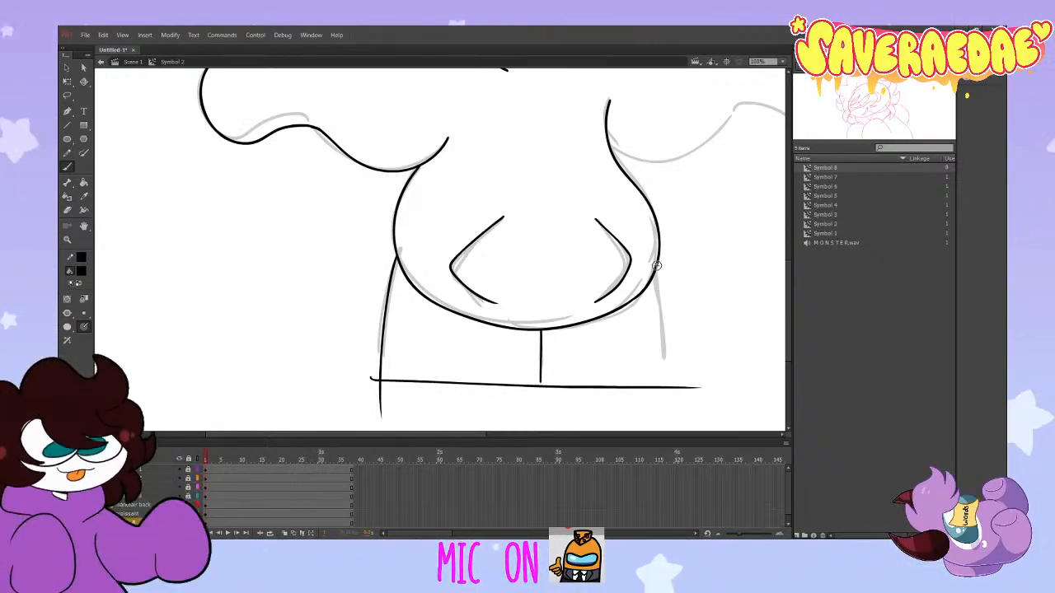
drag(657, 267, 669, 433)
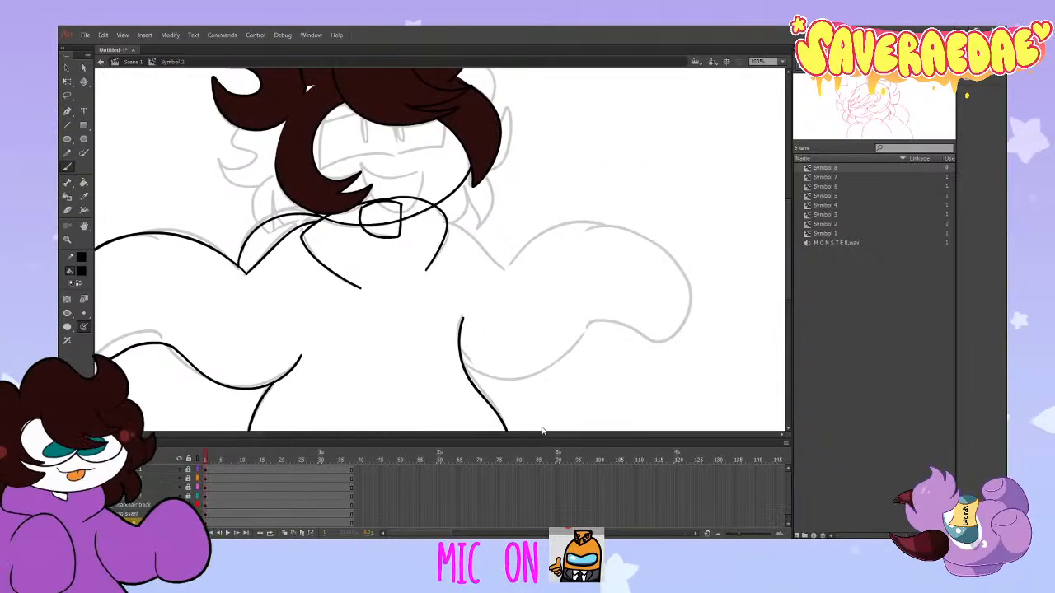
Step: Ink the raised arm on the canvas's right side and the shoulder line connecting it to the collar
mouse_move(527, 380)
mouse_down()
mouse_move(587, 337)
mouse_move(663, 341)
mouse_move(535, 240)
mouse_up()
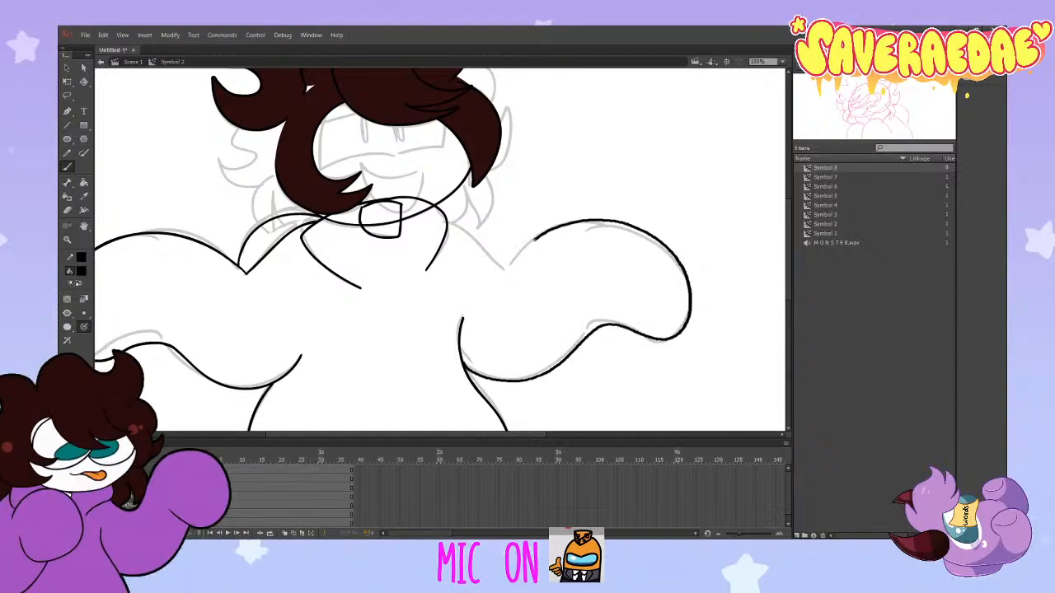
drag(449, 221, 536, 236)
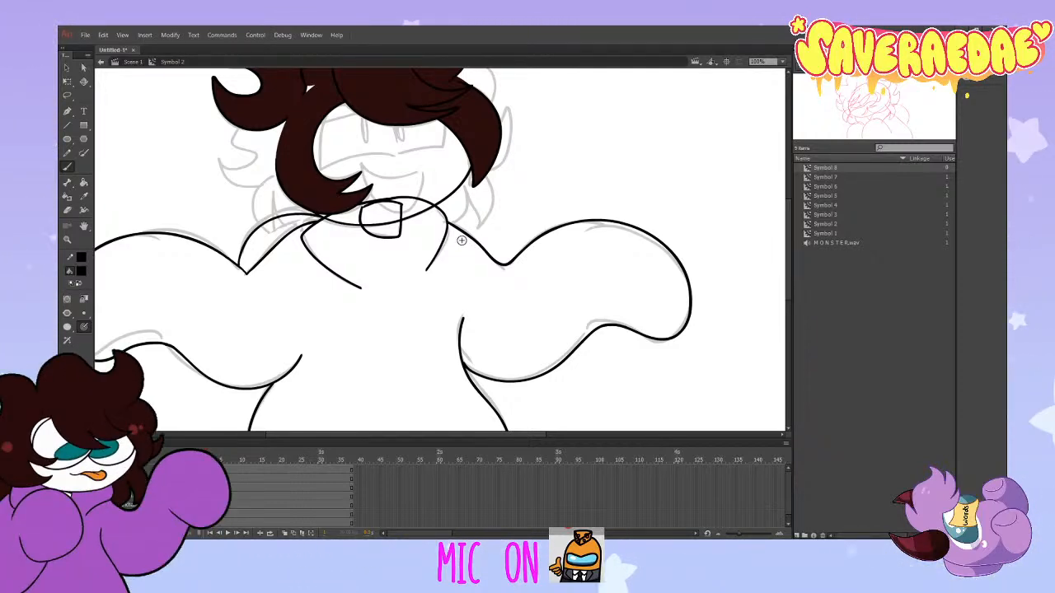
Step: Fill the hoodie's body, arms and hood with purple using the Paint Bucket
click(82, 271)
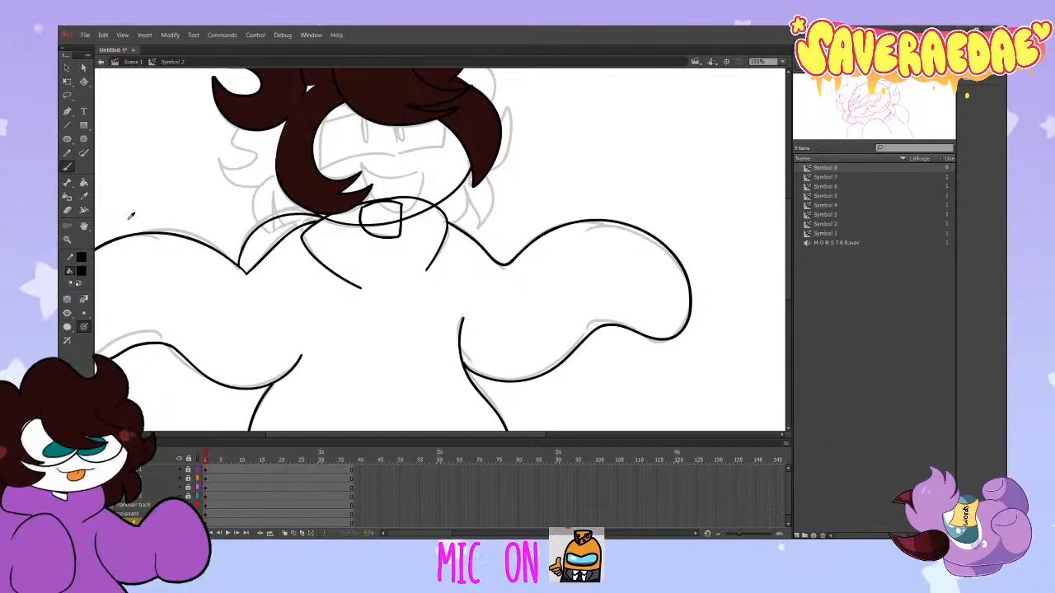
click(124, 223)
click(84, 183)
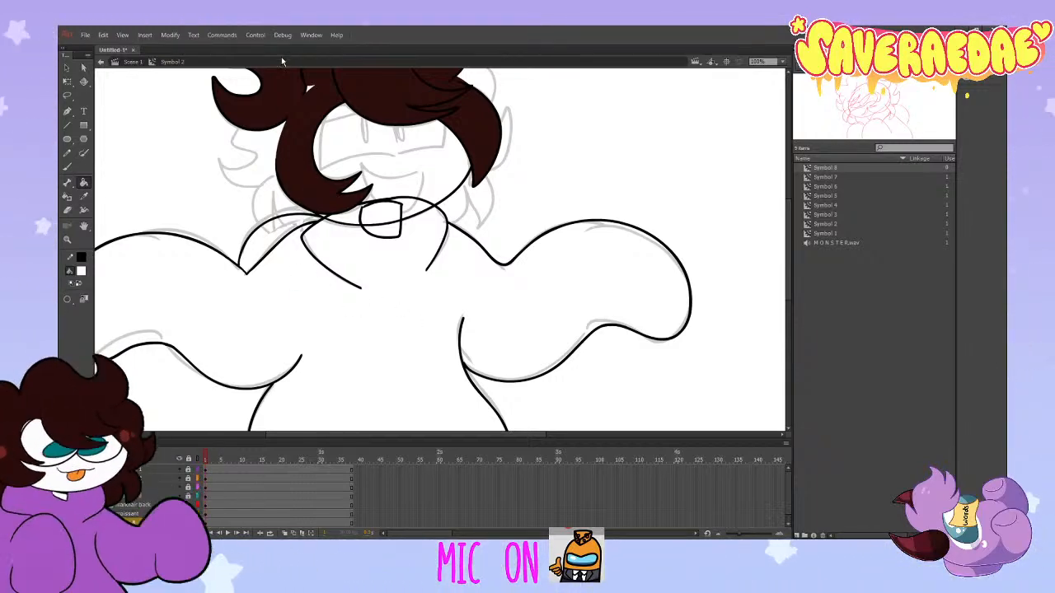
click(407, 318)
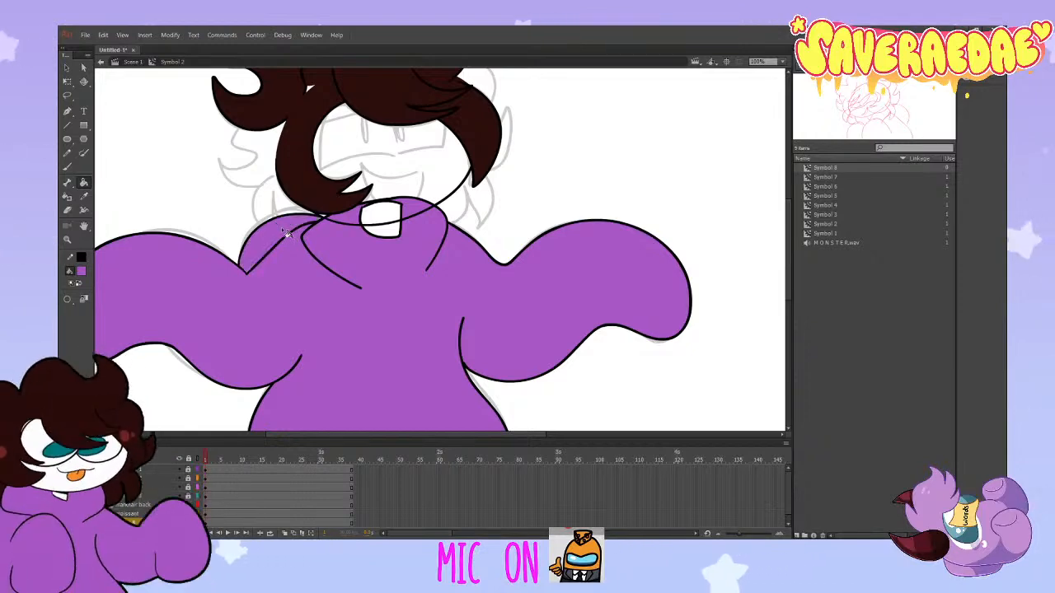
Step: Fill both trouser legs below the hoodie hem with dark blue
scroll(345, 270, down, 5)
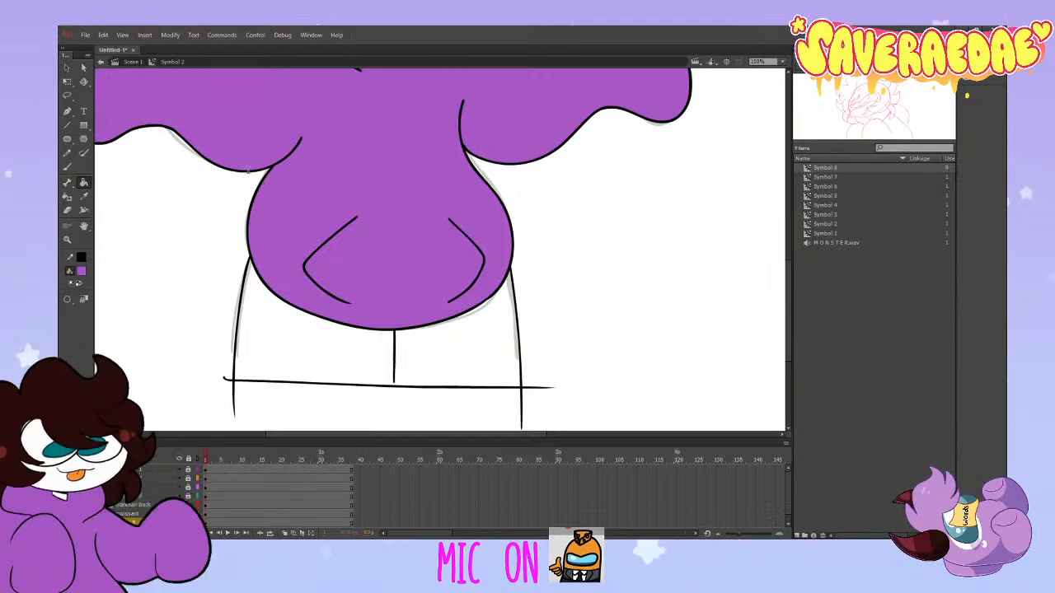
click(272, 49)
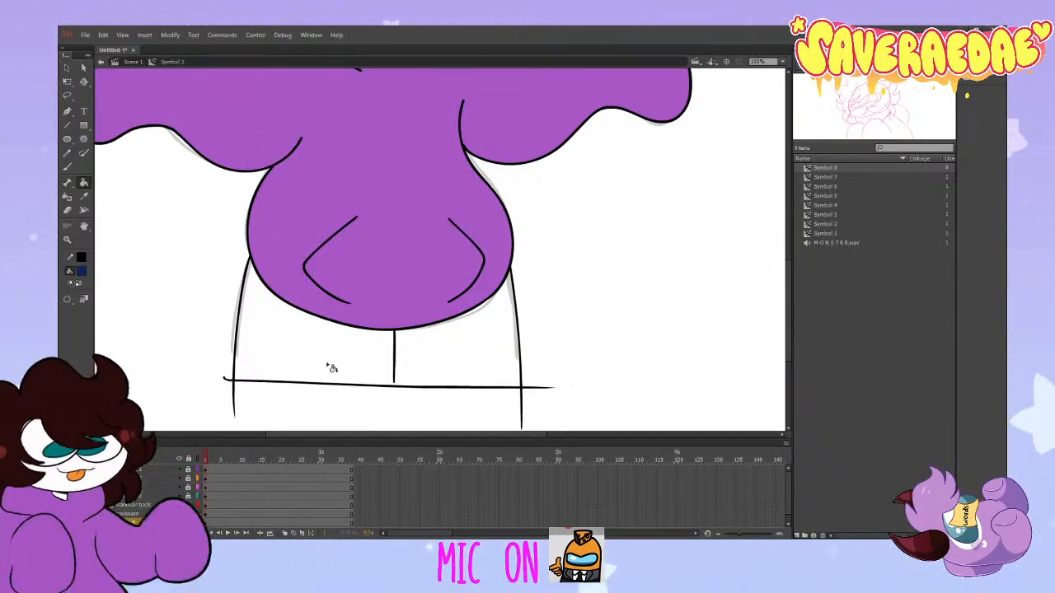
click(329, 369)
Step: Examine the whole coloured character at 50% zoom
scroll(262, 321, up, 5)
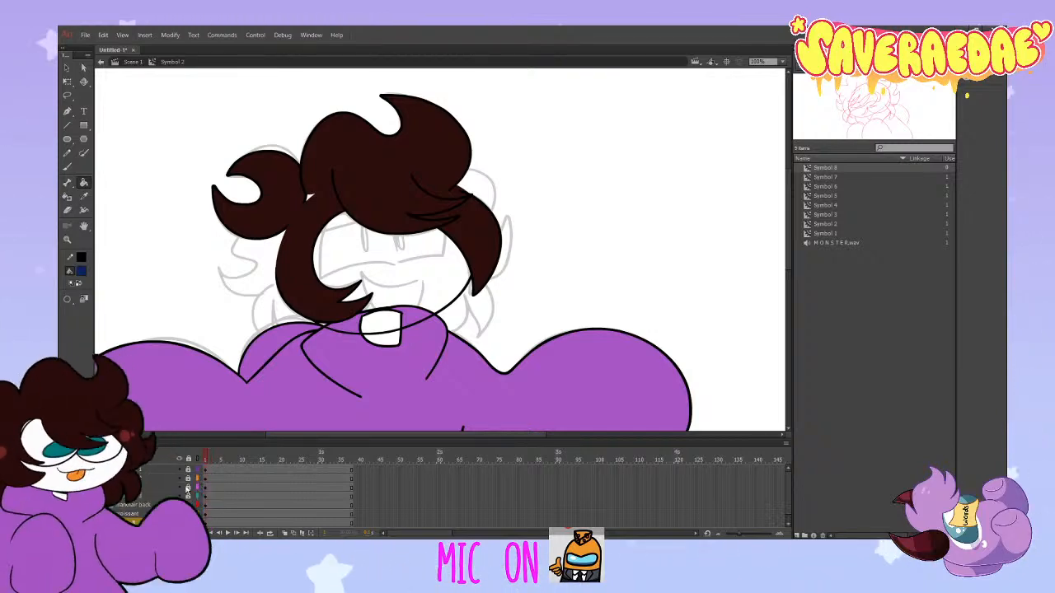
click(782, 63)
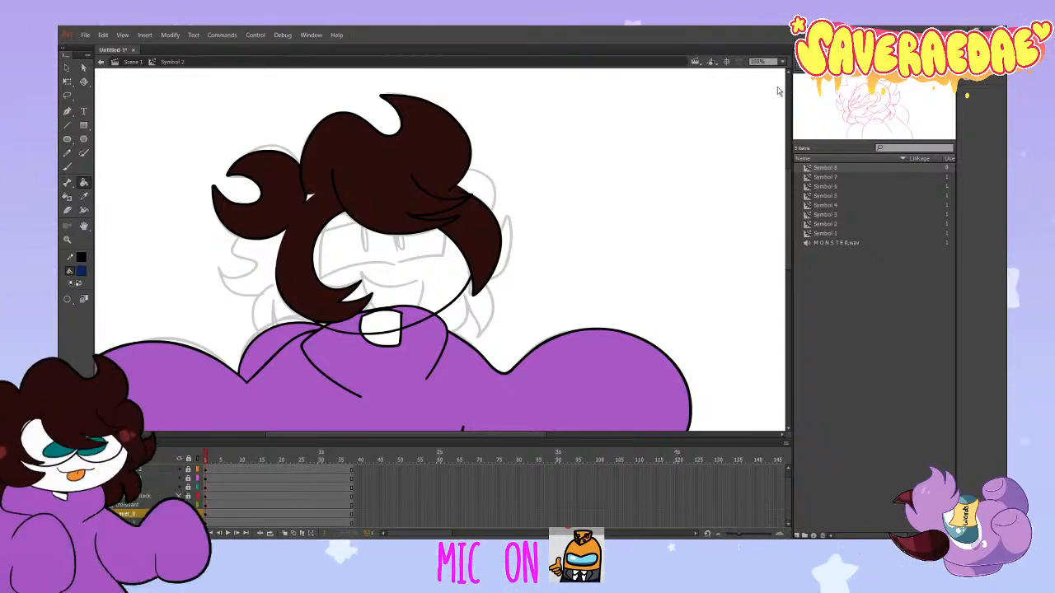
click(780, 89)
scroll(600, 205, down, 5)
scroll(578, 220, up, 1)
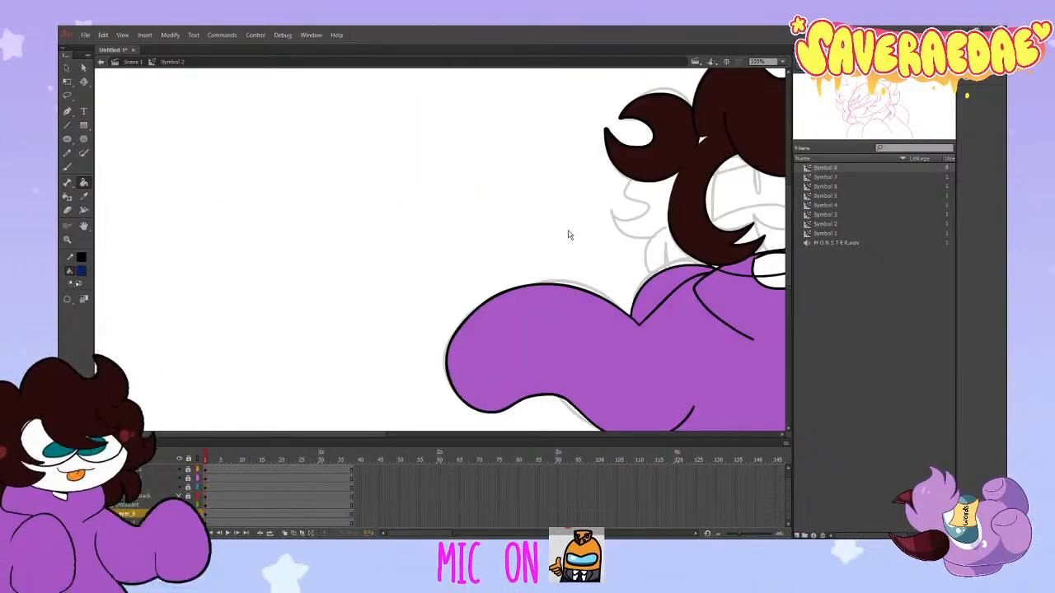
drag(377, 434, 505, 434)
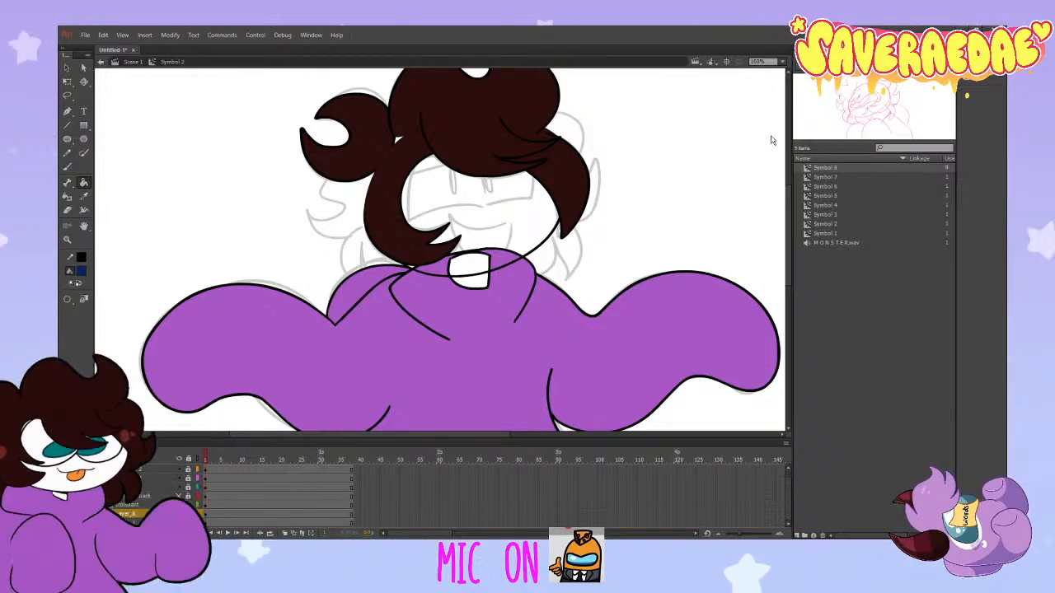
key(ctrl+minus)
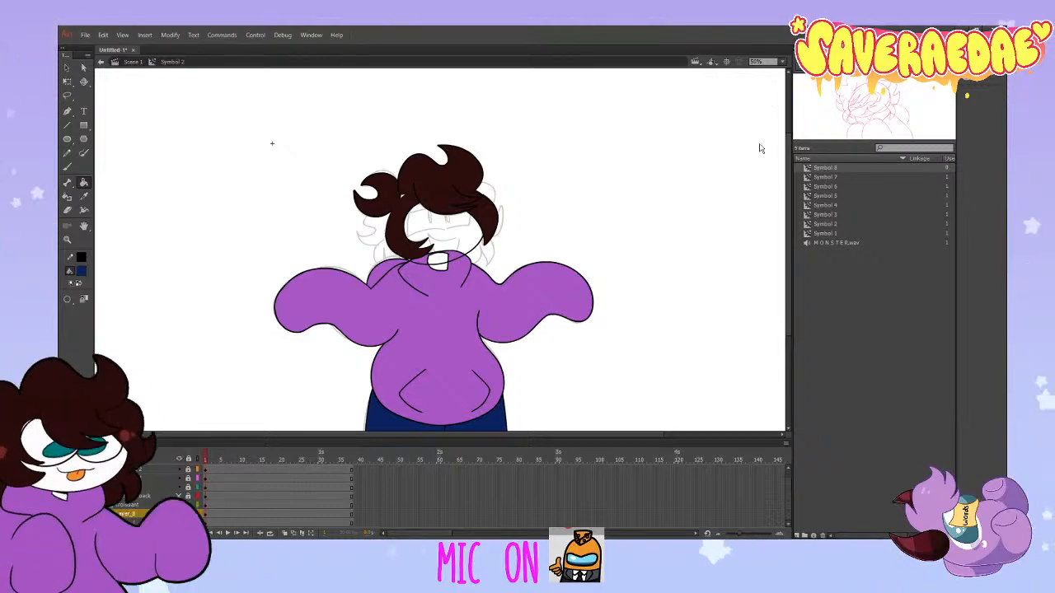
Step: Move the layer for the facial features to the top of the layer stack, above the hair
key(ctrl+equal)
key(ctrl+equal)
scroll(431, 294, up, 2)
drag(489, 435, 424, 427)
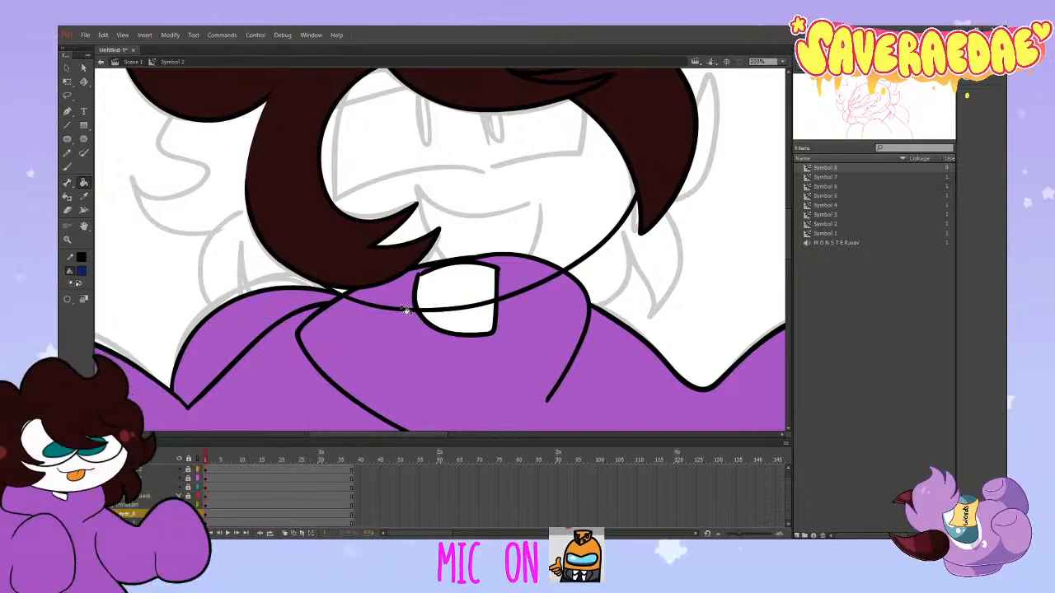
scroll(405, 310, up, 3)
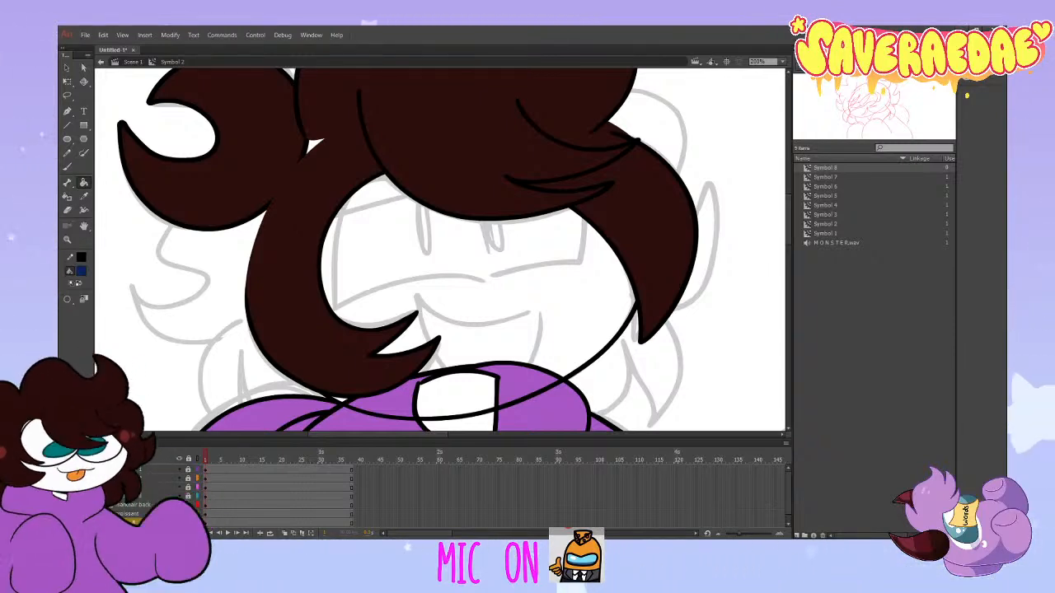
click(67, 166)
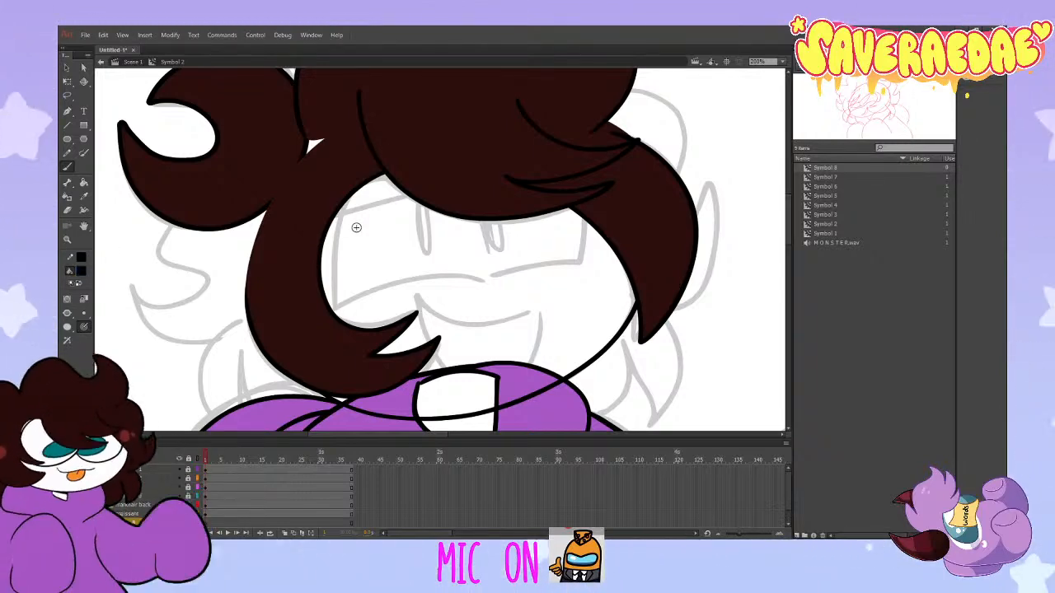
drag(299, 232, 422, 199)
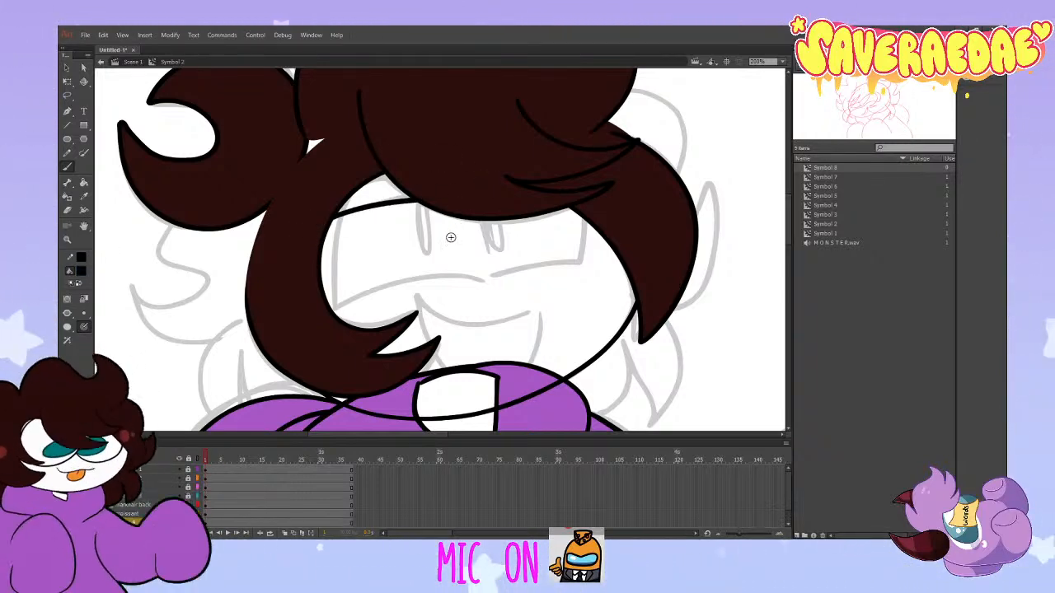
drag(140, 502, 141, 468)
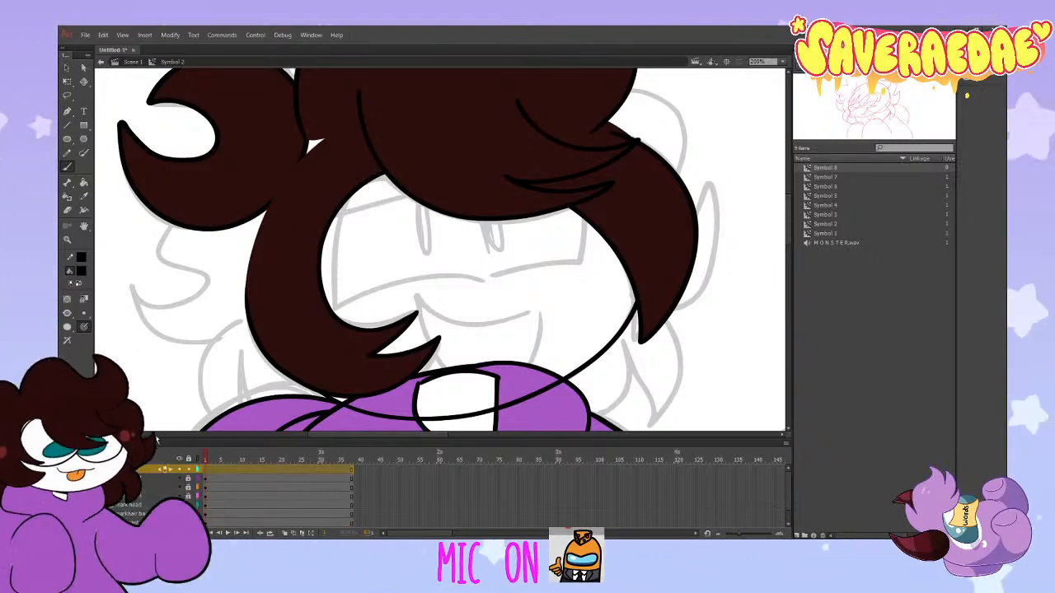
Step: Ink both eyebrows over the hair with the Brush, one long slanted stroke and one raised arch
mouse_move(296, 233)
mouse_down()
mouse_move(383, 200)
mouse_move(458, 162)
mouse_up()
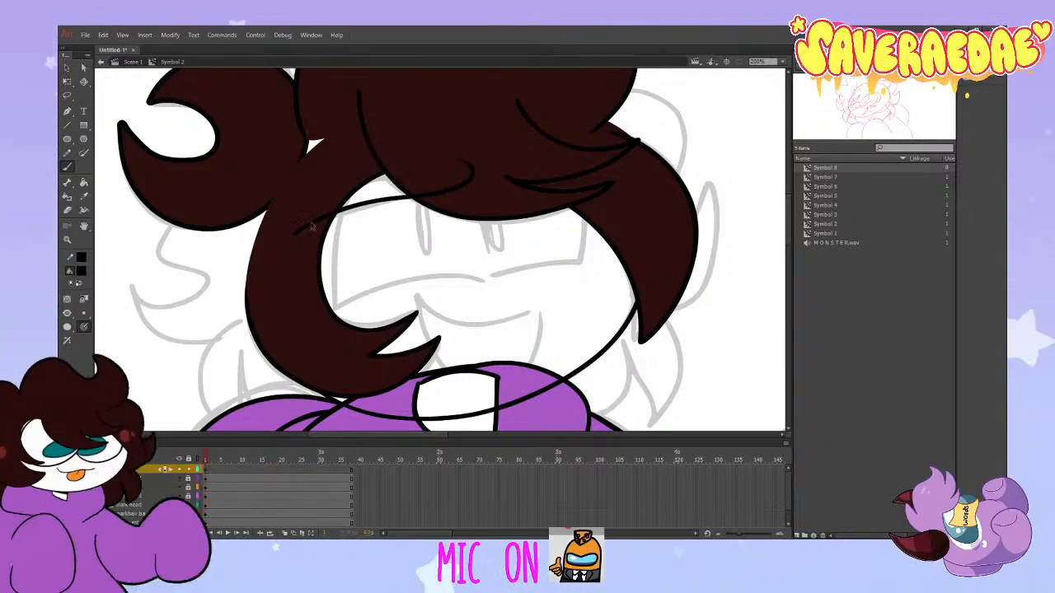
key(ctrl+z)
mouse_move(285, 243)
mouse_down()
mouse_move(309, 224)
mouse_move(486, 175)
mouse_up()
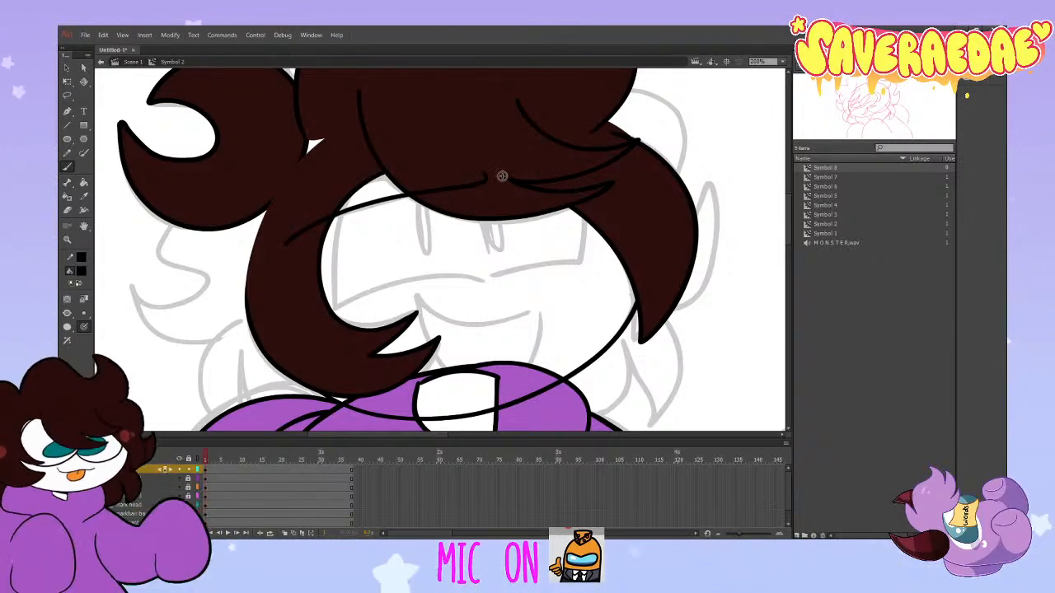
drag(483, 177, 577, 144)
key(ctrl+z)
mouse_move(496, 173)
mouse_down()
mouse_move(555, 130)
mouse_move(596, 143)
mouse_up()
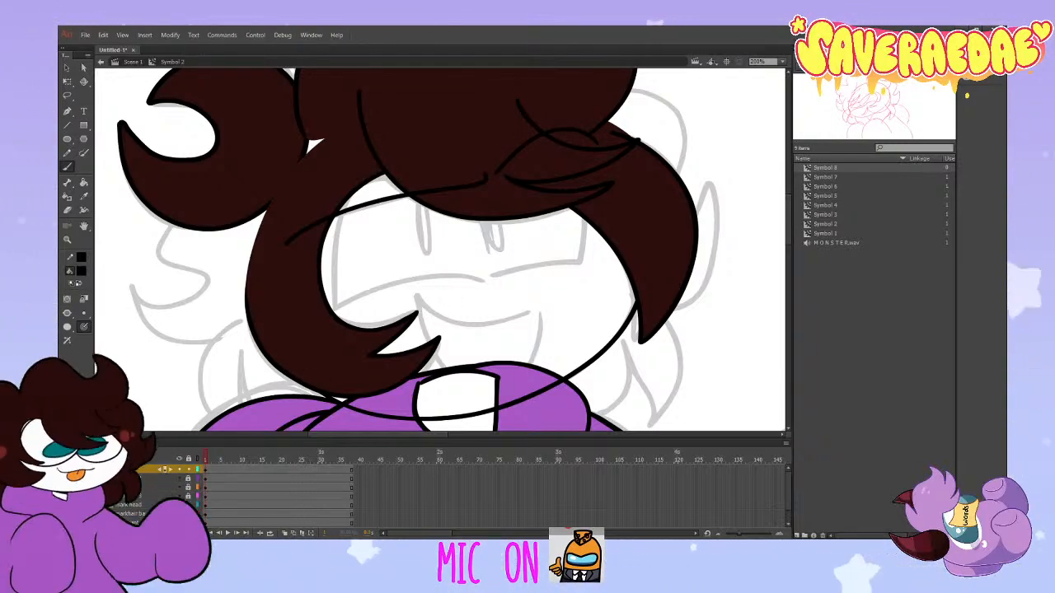
Step: Duplicate the eyebrow layer, lock the original and keep the copy active at the top of the stack
click(68, 68)
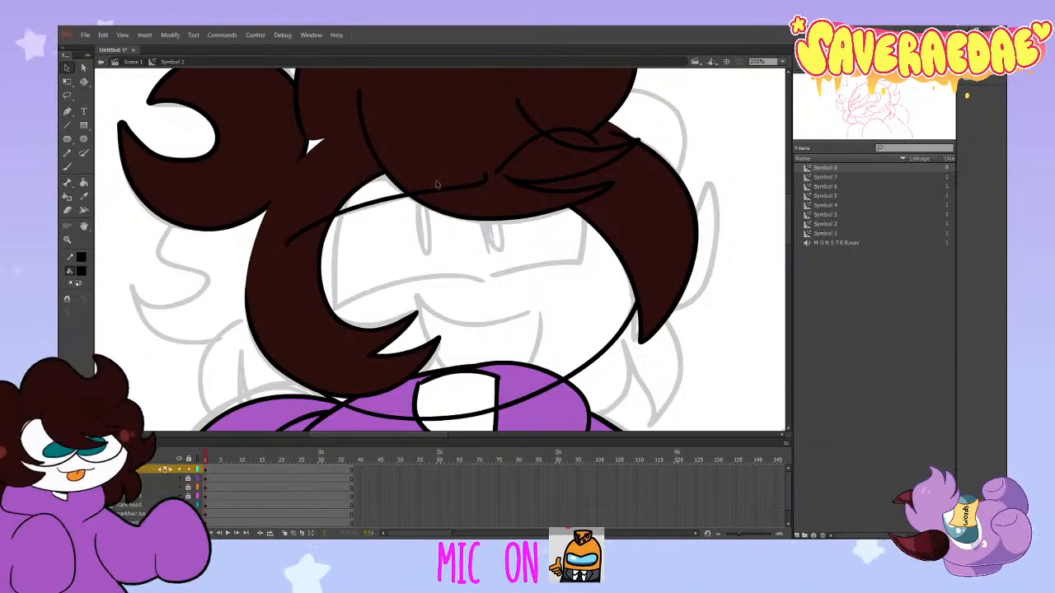
click(474, 185)
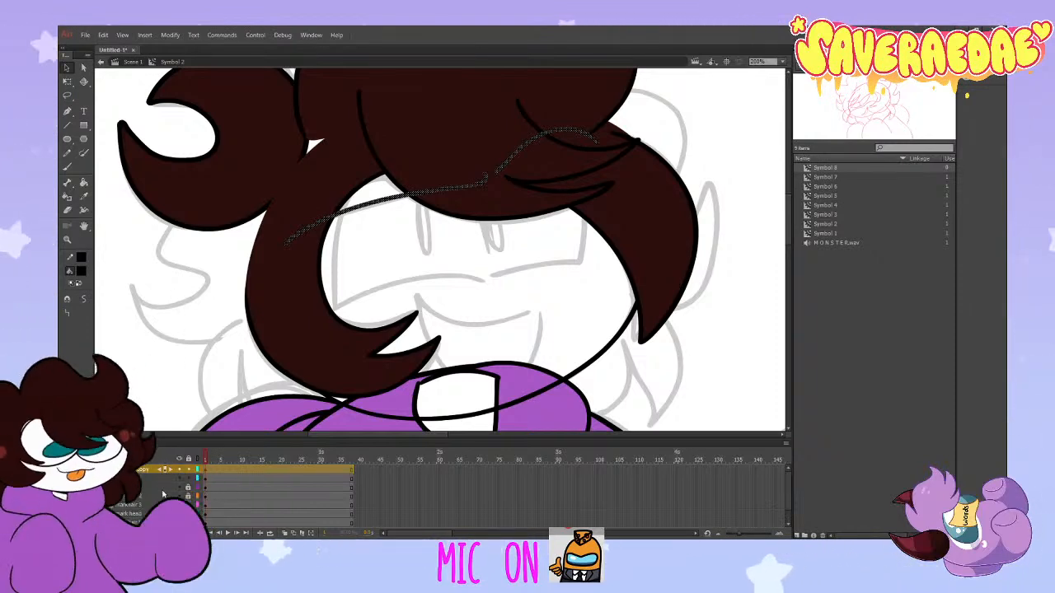
drag(152, 469, 152, 462)
drag(140, 511, 148, 473)
scroll(148, 472, up, 3)
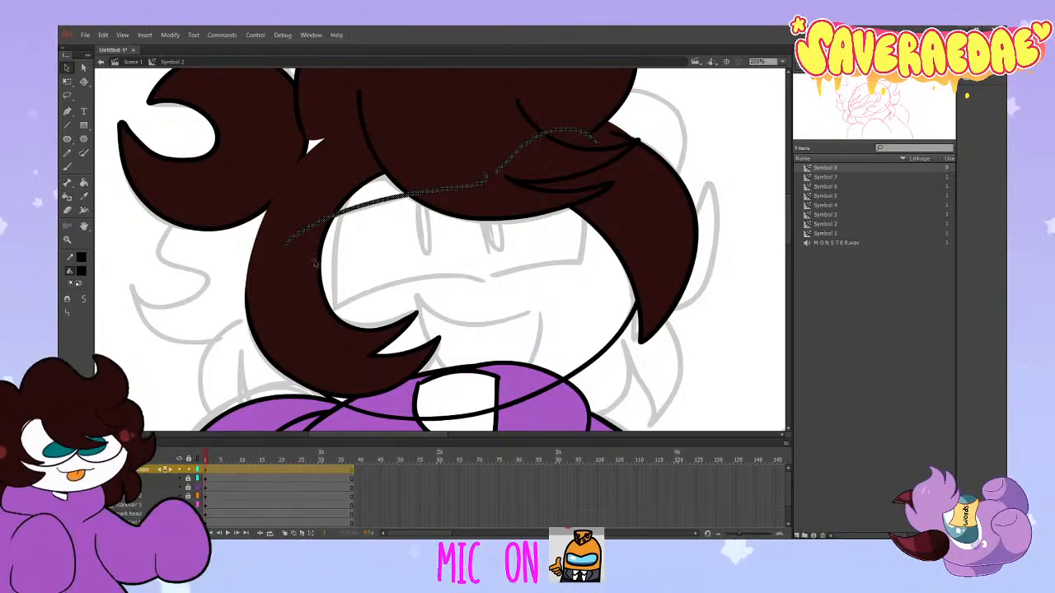
Step: Ink the outline of the wide eye beneath the long slanted eyebrow, next to the curved side lock
key(b)
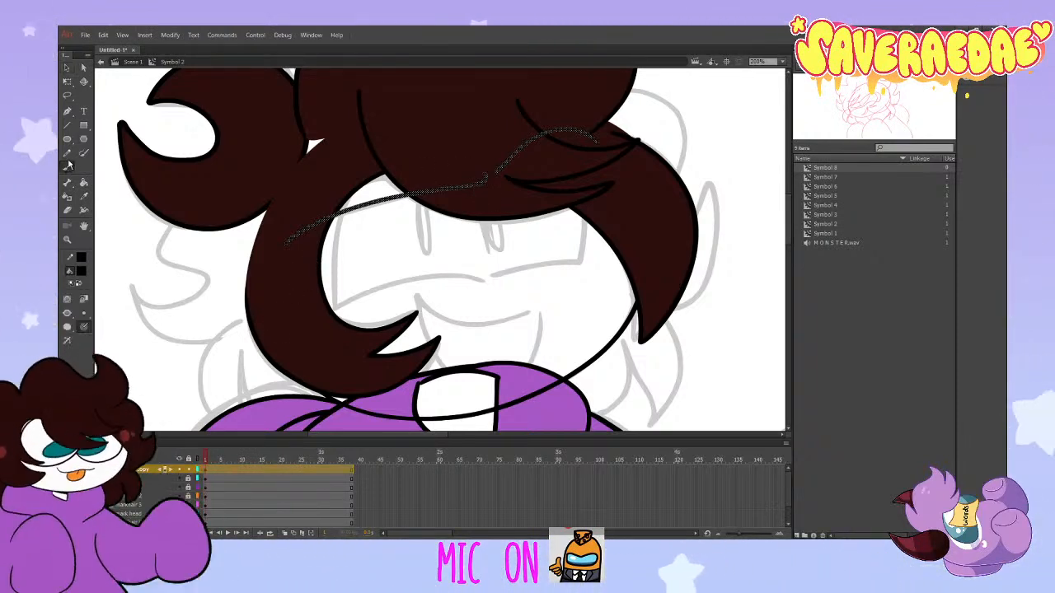
drag(359, 301, 323, 317)
key(ctrl+z)
mouse_move(478, 188)
mouse_down()
mouse_move(487, 278)
mouse_move(454, 273)
mouse_move(350, 301)
mouse_up()
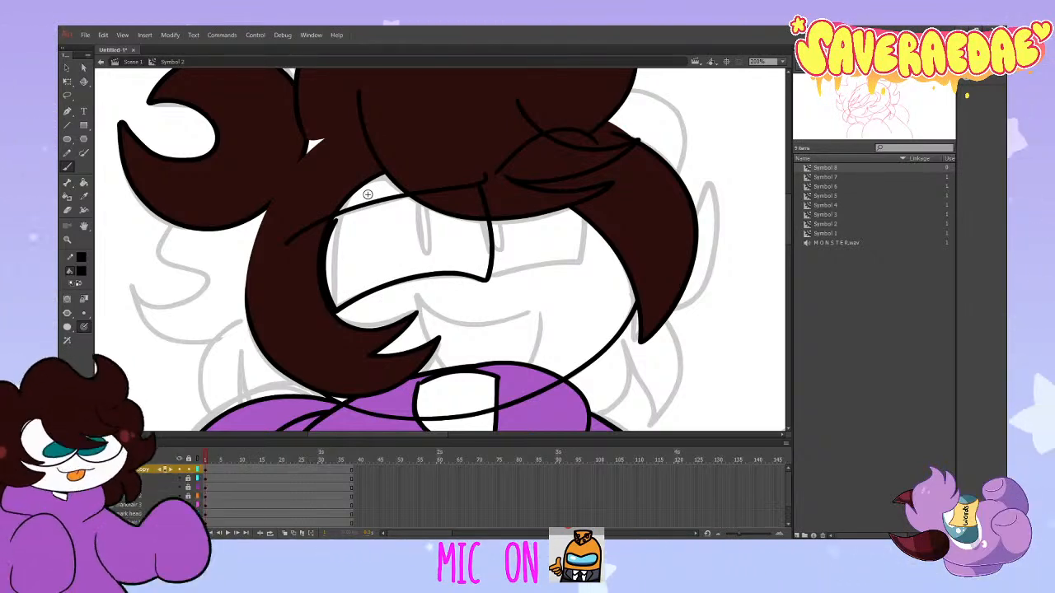
key(ctrl+z)
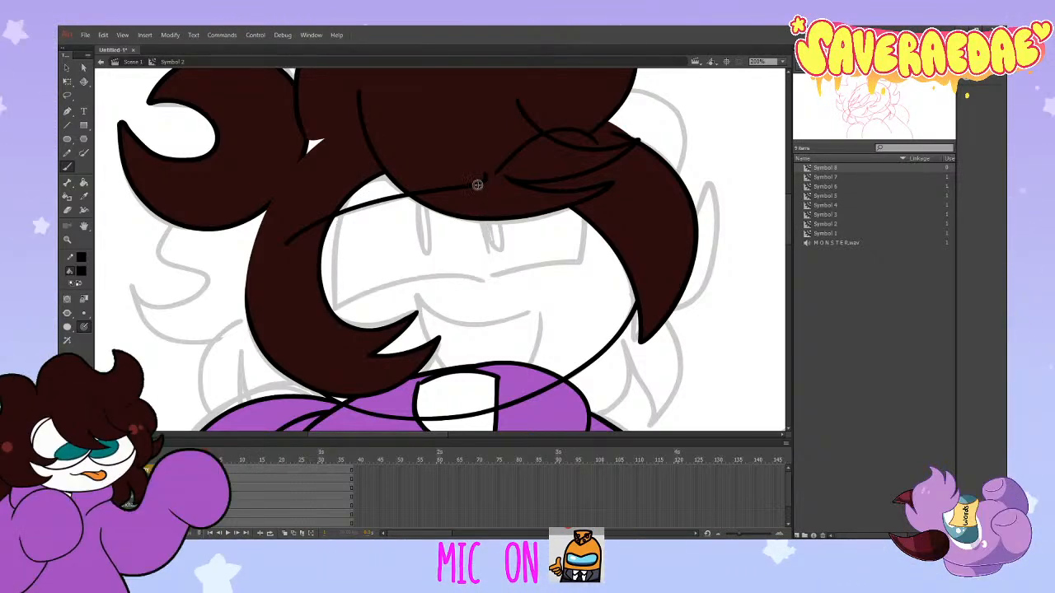
drag(477, 184, 349, 191)
key(ctrl+z)
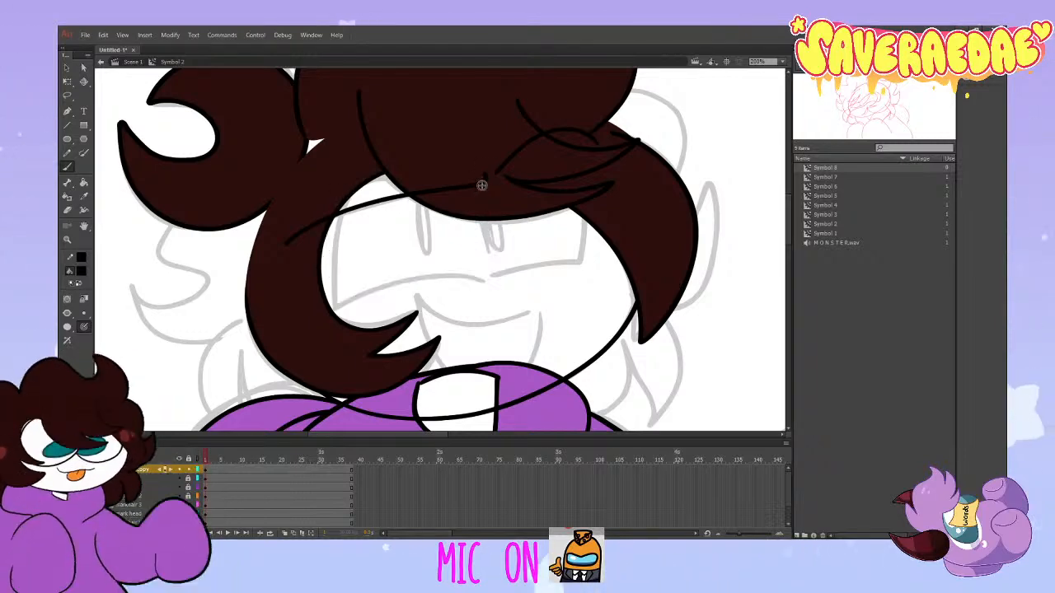
drag(336, 307, 330, 234)
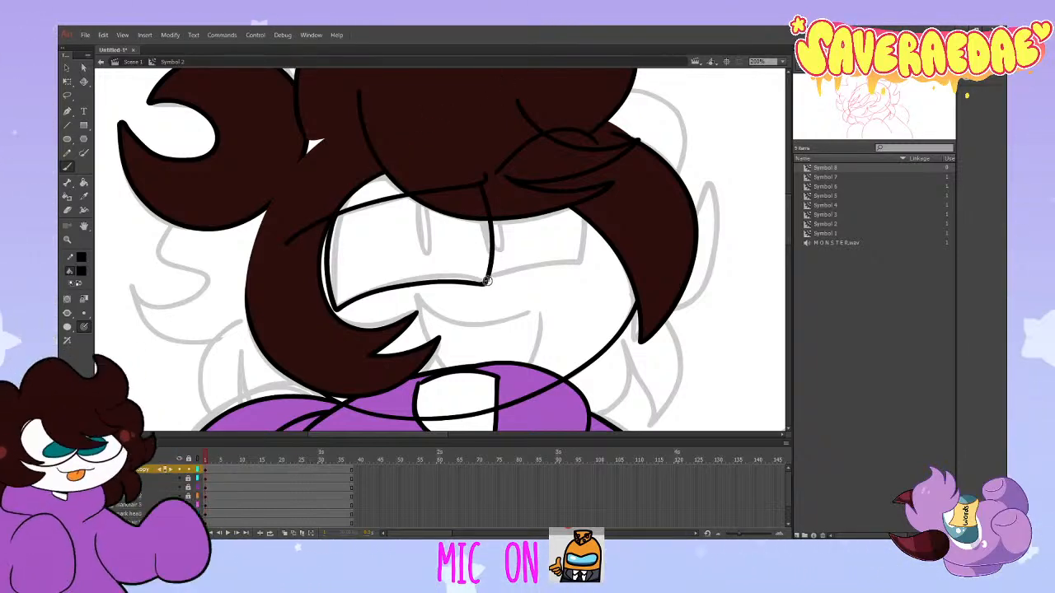
Step: Ink the second eye's outline beneath the arched eyebrow, joining it to the first eye's inner corner
key(ctrl+z)
mouse_move(486, 282)
mouse_down()
mouse_move(584, 272)
mouse_move(558, 162)
mouse_move(486, 186)
mouse_up()
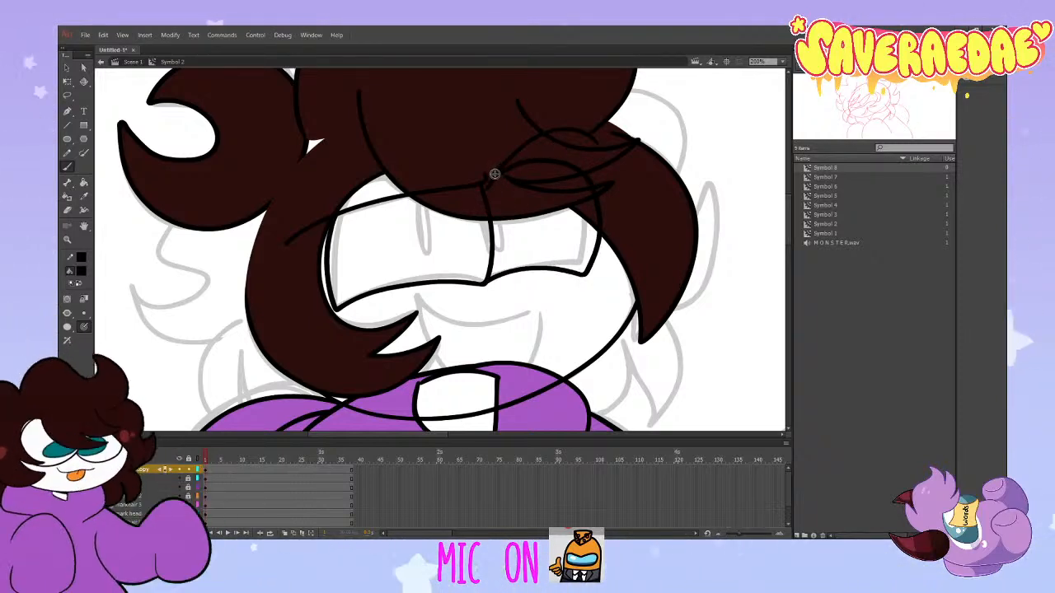
key(ctrl+z)
drag(571, 264, 486, 282)
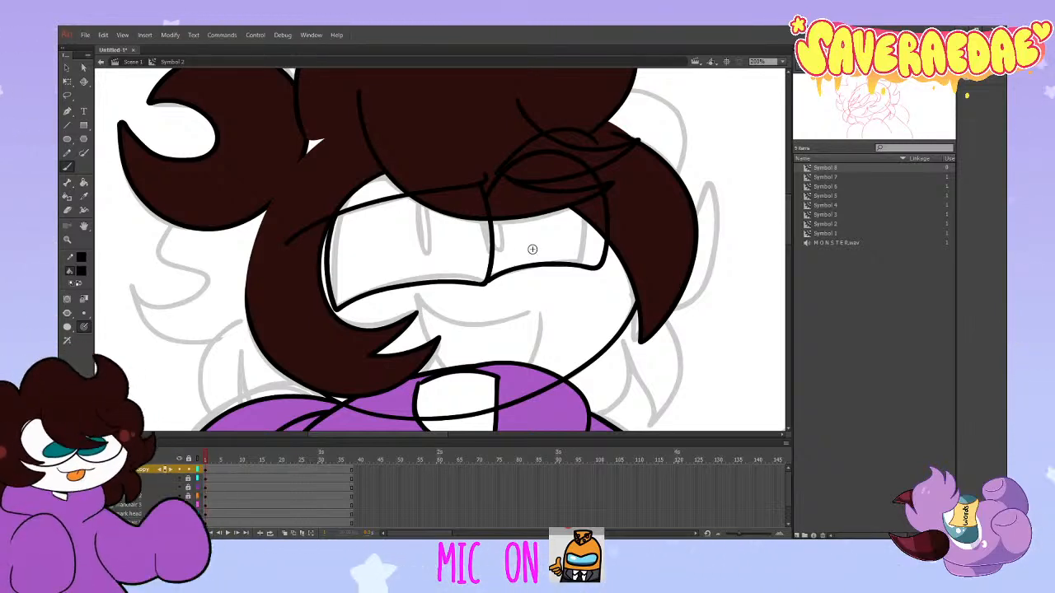
key(ctrl+z)
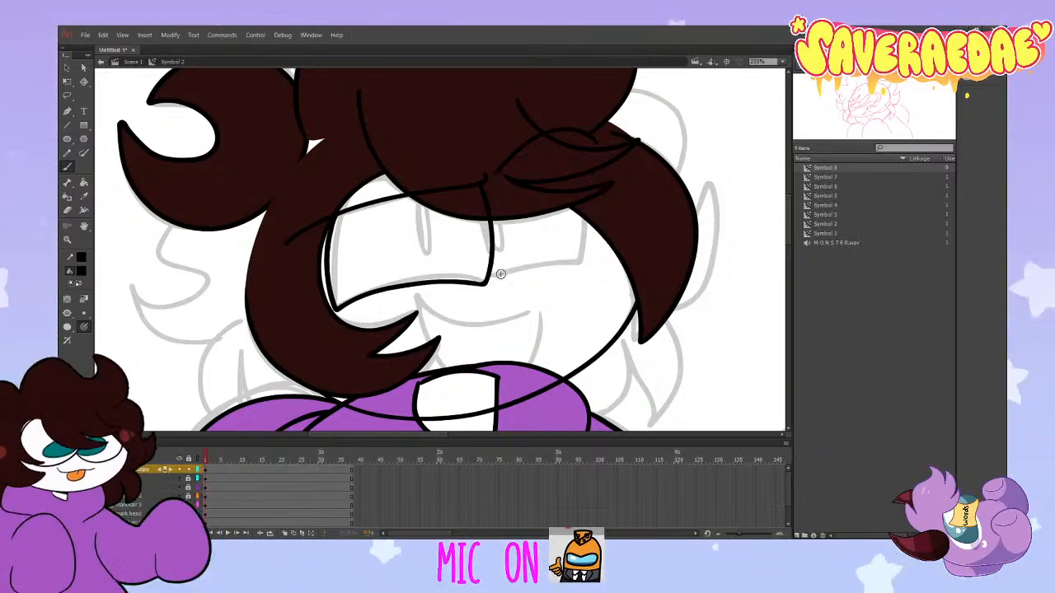
key(ctrl+y)
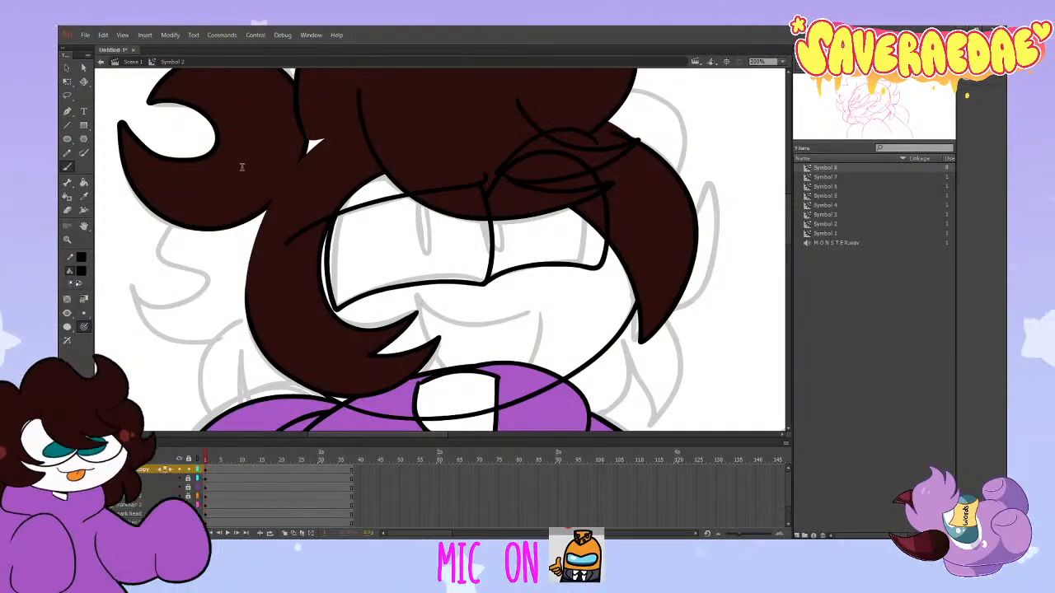
Step: Outline a narrow oval pupil in each eye with dark teal
click(298, 55)
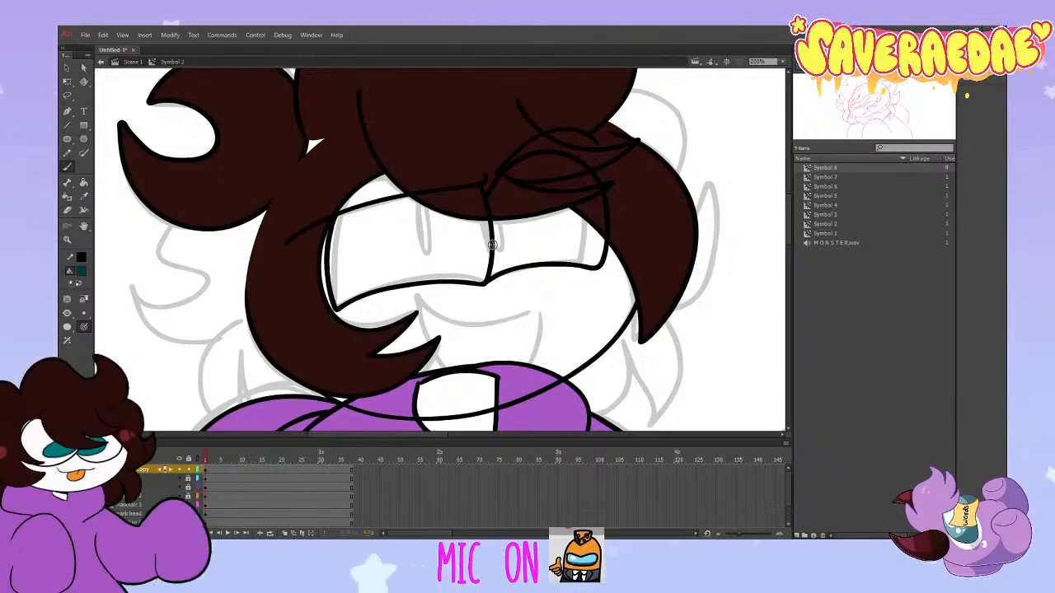
drag(420, 205, 422, 208)
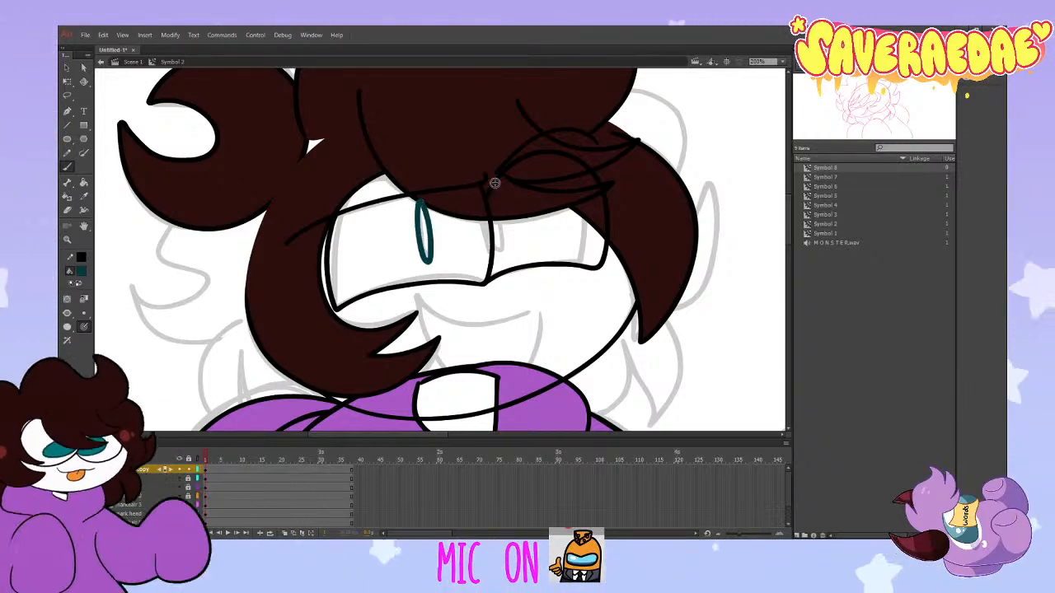
mouse_move(497, 200)
mouse_down()
mouse_move(490, 222)
mouse_move(504, 256)
mouse_move(497, 195)
mouse_up()
key(ctrl+z)
key(ctrl+z)
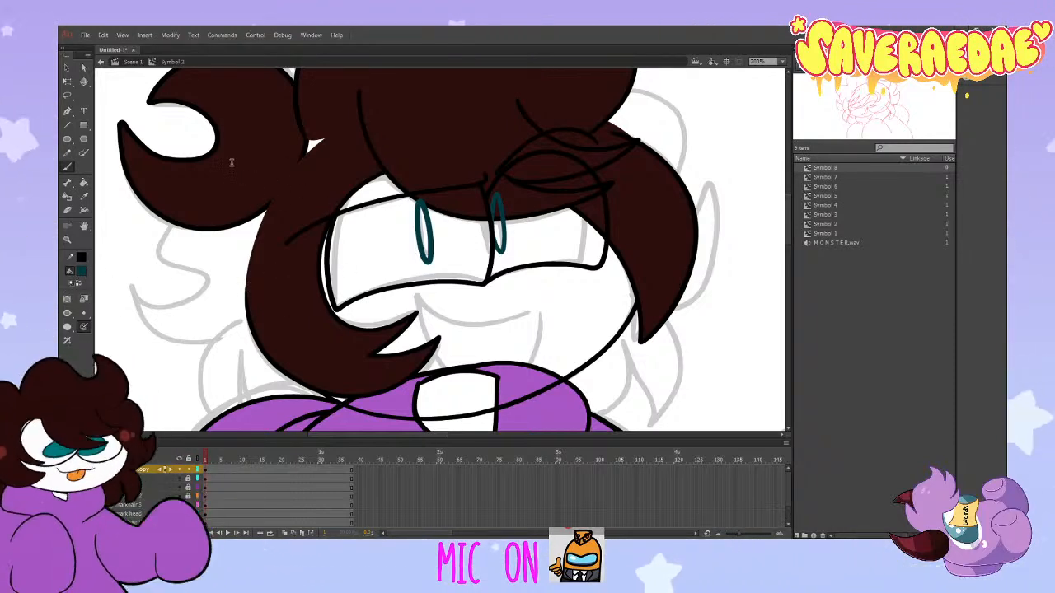
Step: Fill both pupils with a lighter teal using the Paint Bucket
click(83, 183)
click(424, 233)
click(499, 231)
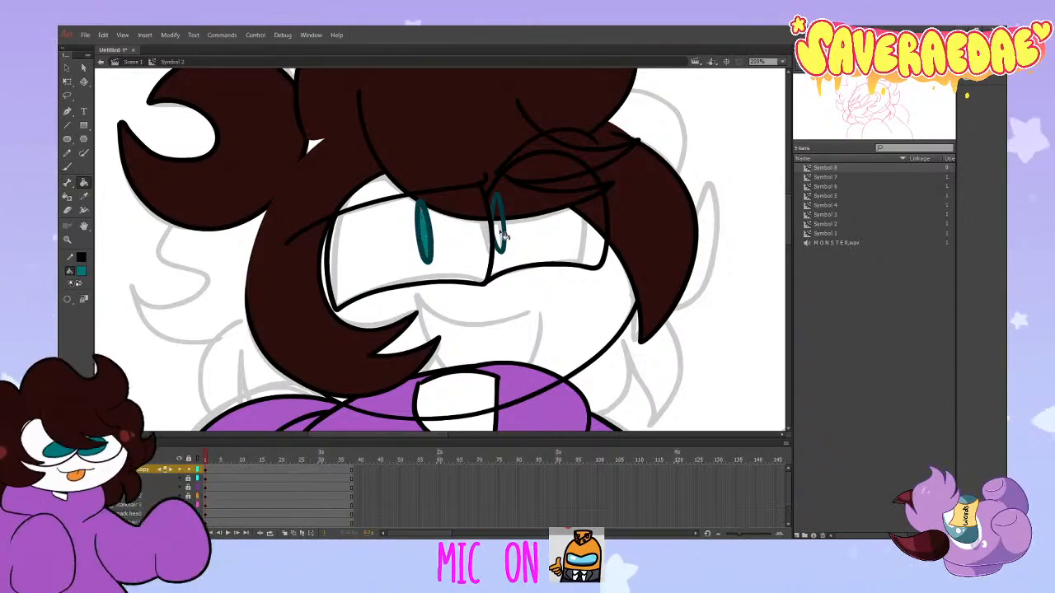
click(500, 233)
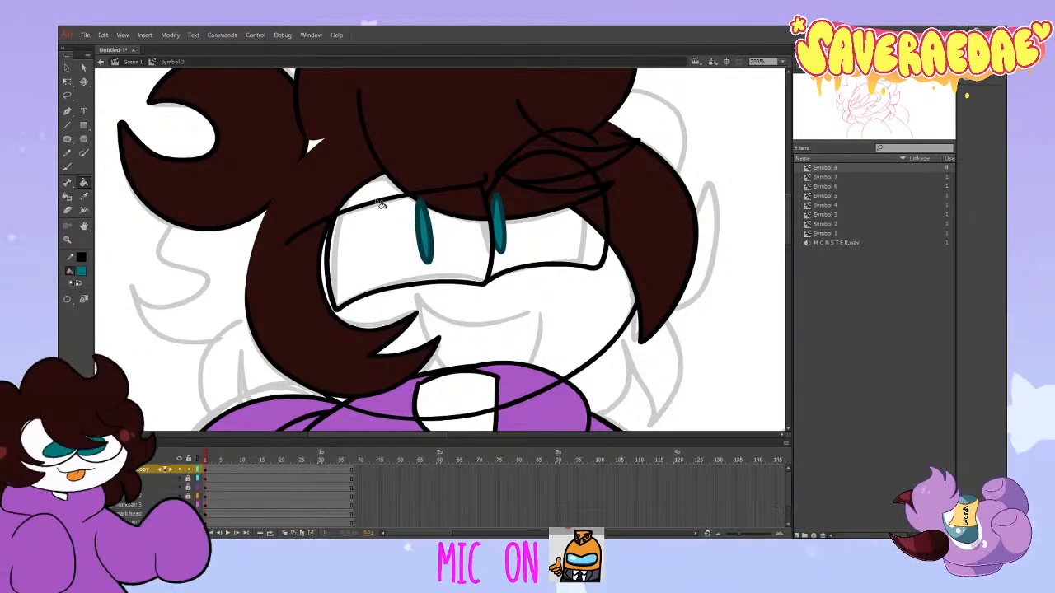
Step: Ink the open grin below the eyes in near-black and mark small light-teal fangs at both corners
click(84, 256)
click(68, 168)
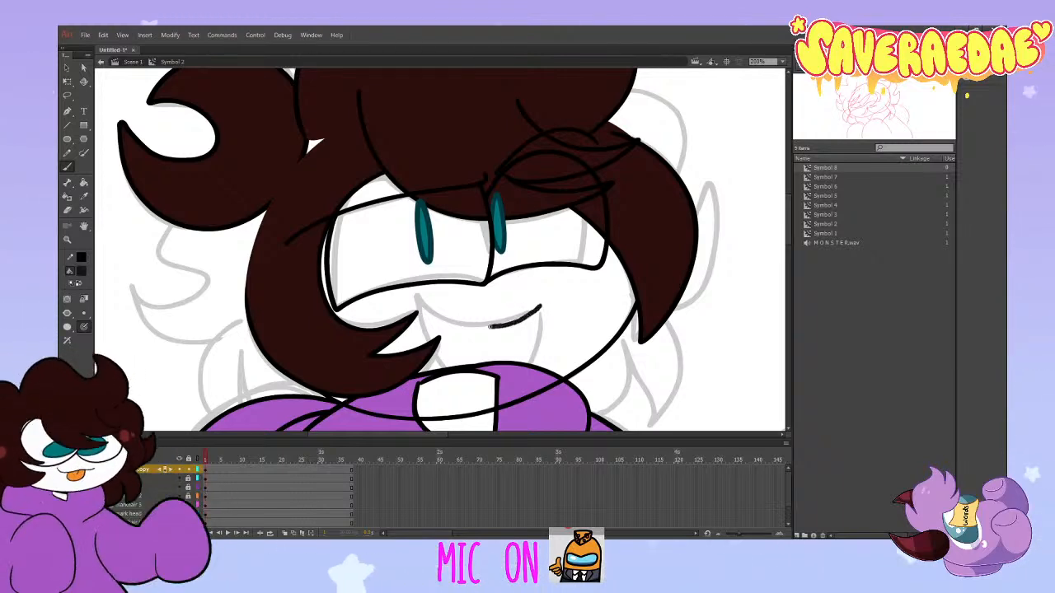
mouse_move(543, 305)
mouse_down()
mouse_move(452, 319)
mouse_move(417, 297)
mouse_move(536, 313)
mouse_up()
key(ctrl+z)
key(ctrl+z)
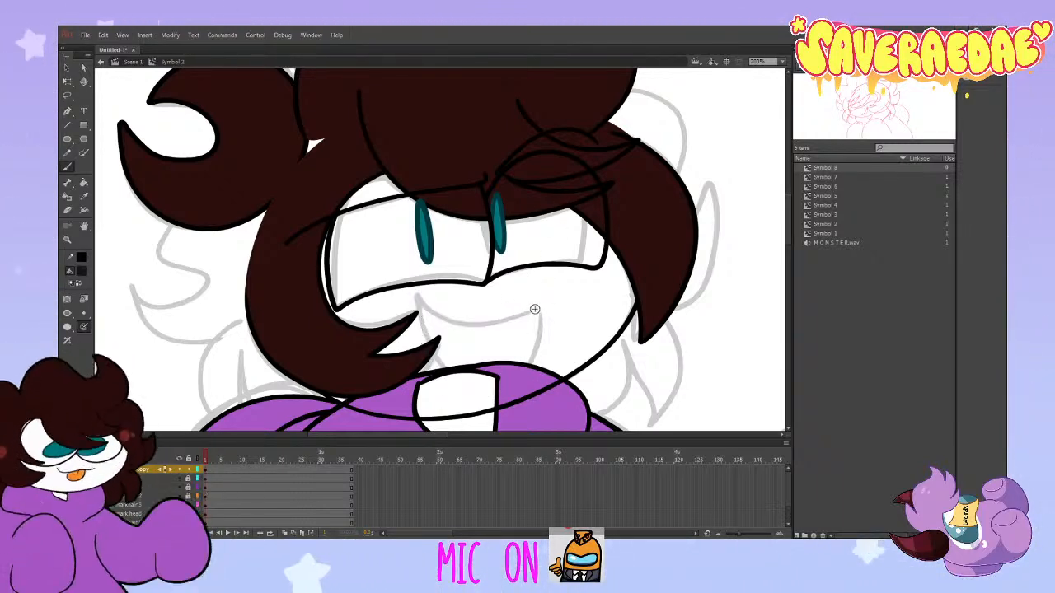
mouse_move(418, 295)
mouse_down()
mouse_move(463, 383)
mouse_move(536, 317)
mouse_up()
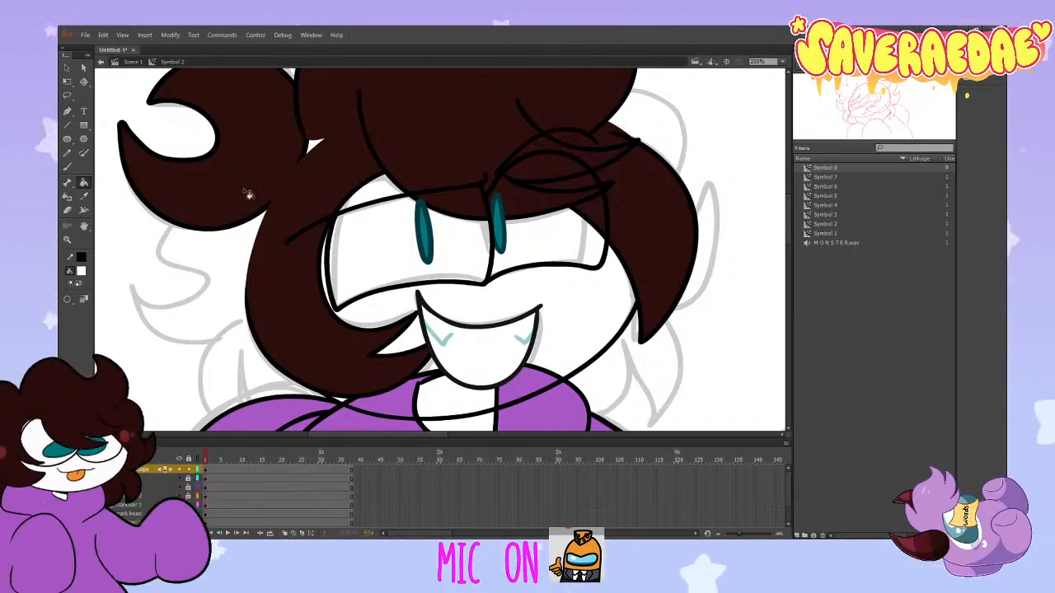
Step: Fill both eye shapes with white around the teal pupils
click(365, 252)
click(518, 248)
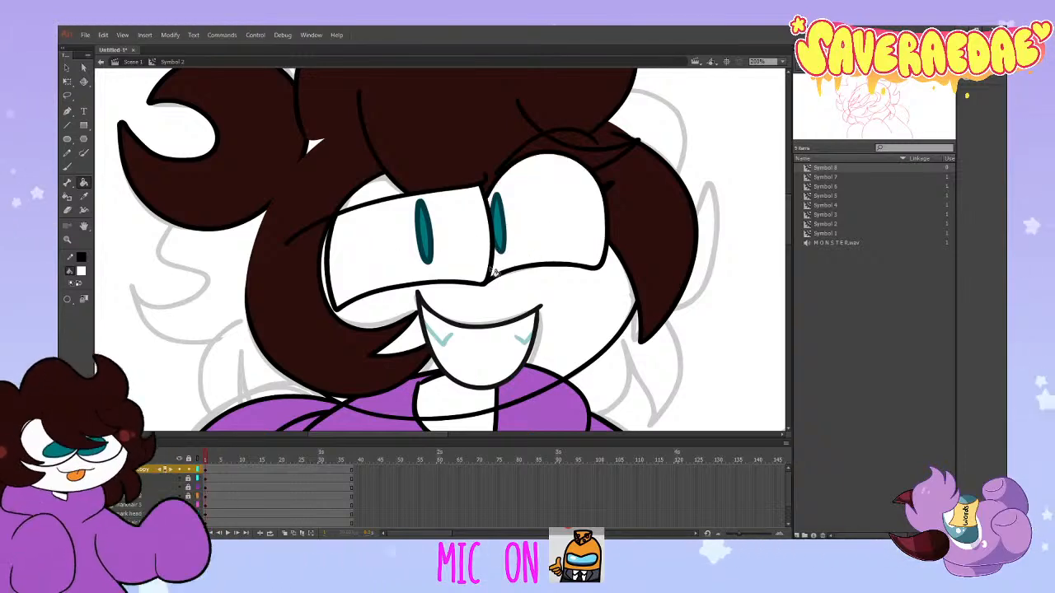
Step: Move the eyes and mouth layer beneath the front hair but above the hoodie, and lock it
click(142, 469)
scroll(137, 499, down, 3)
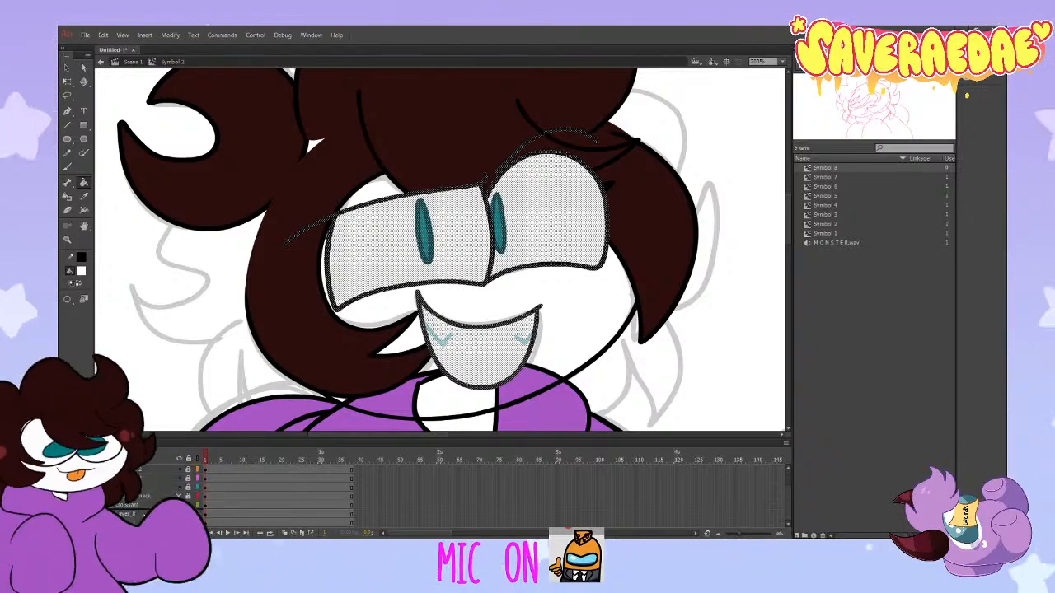
key(ctrl+z)
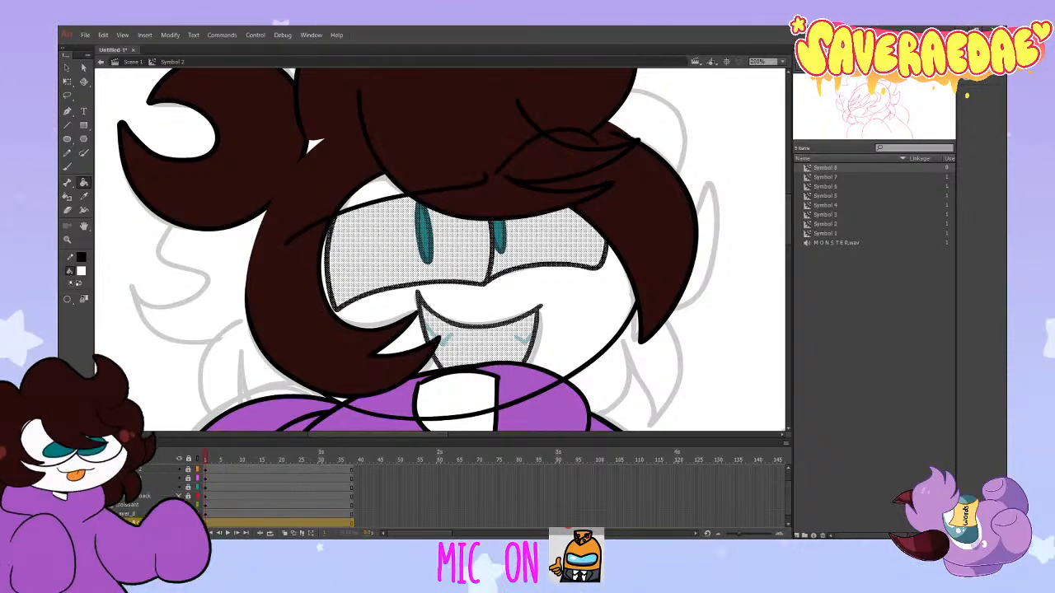
drag(136, 522, 146, 487)
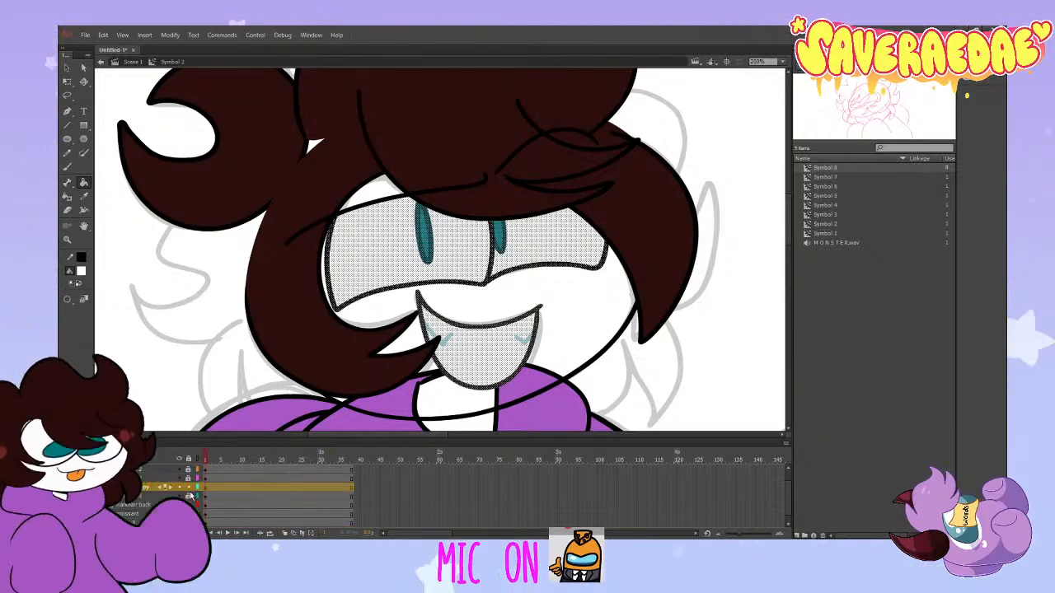
click(188, 488)
Step: Fill the face with white on the head layer and show the hidden back hair layer
click(145, 496)
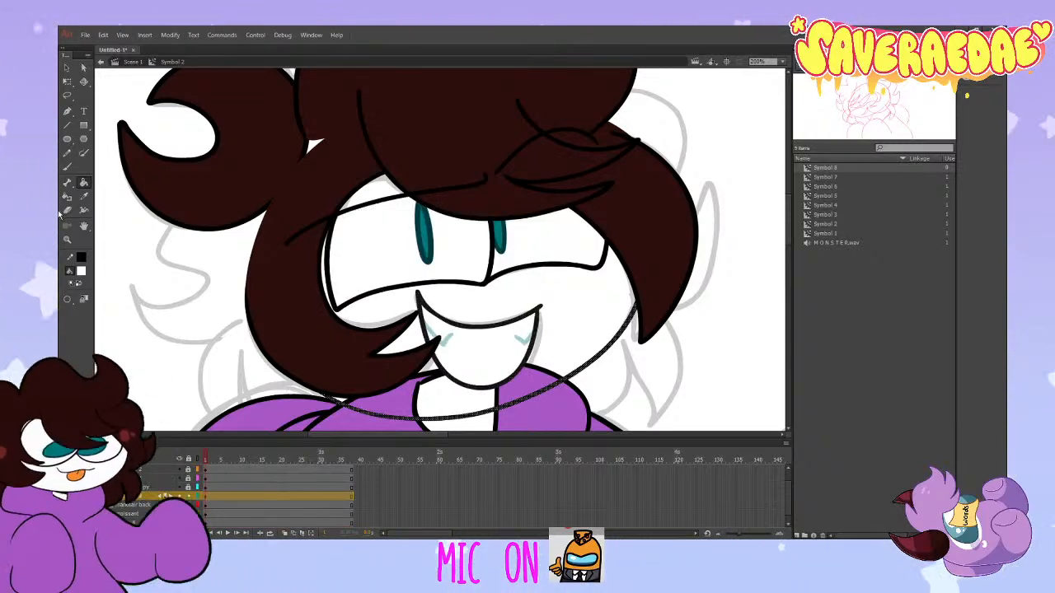
key(Delete)
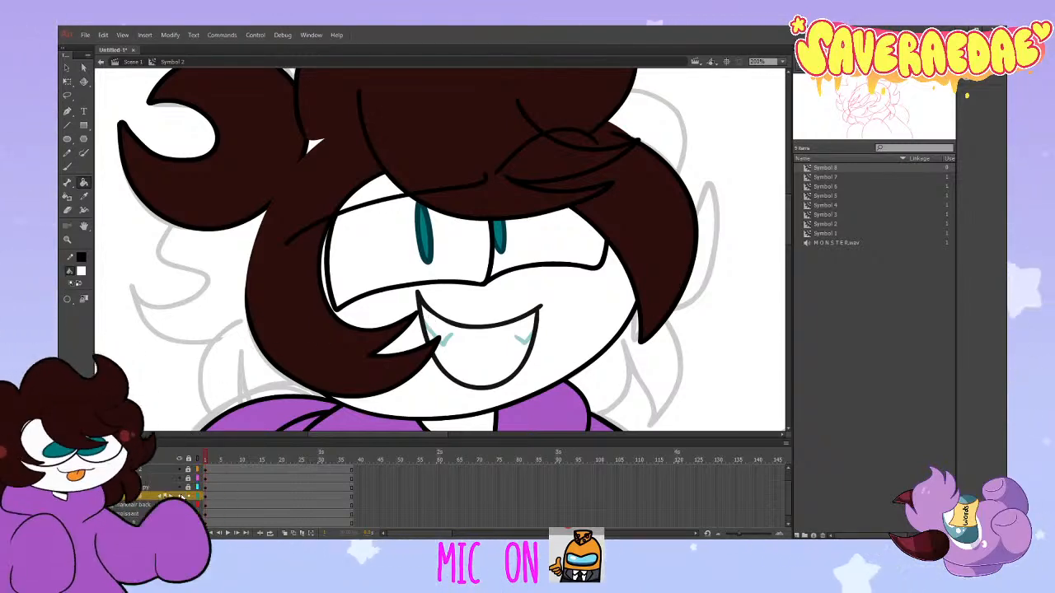
click(182, 498)
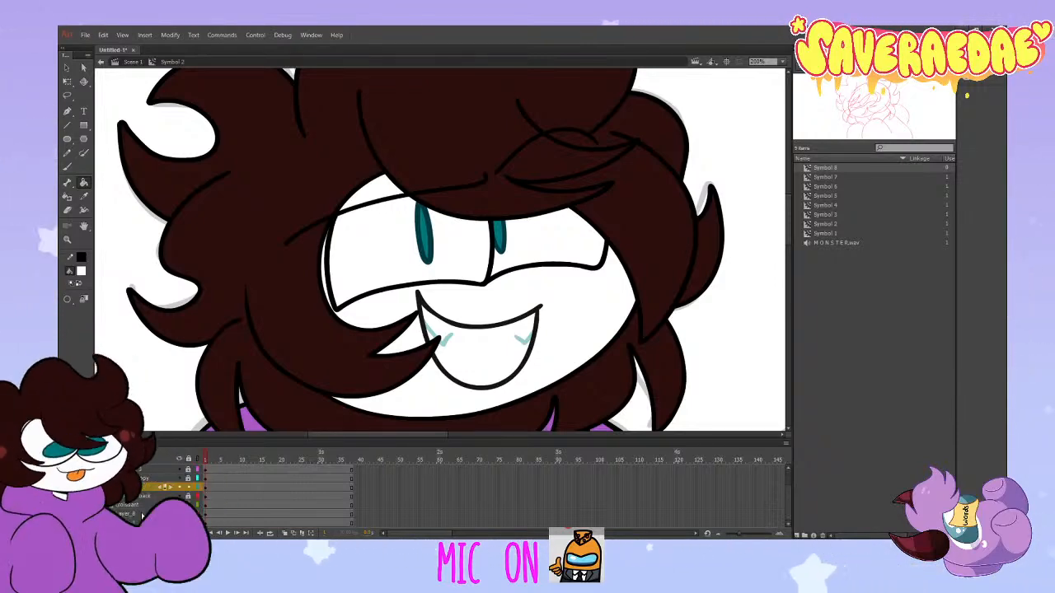
Step: Move the hoodie's layer, Layer_8, above the back hair layer so it sits directly beneath the head layer
click(182, 507)
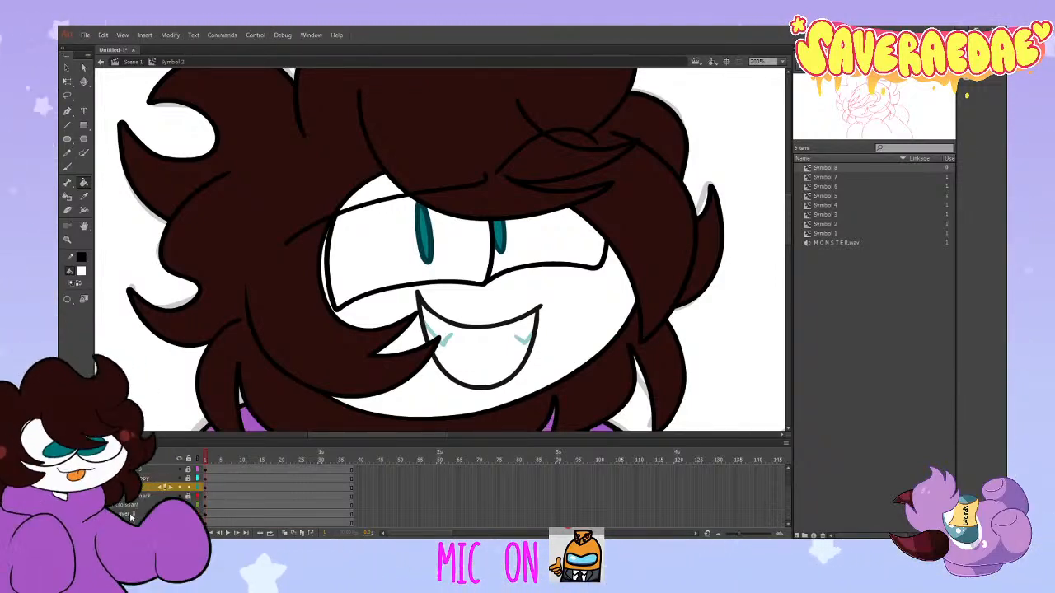
click(129, 515)
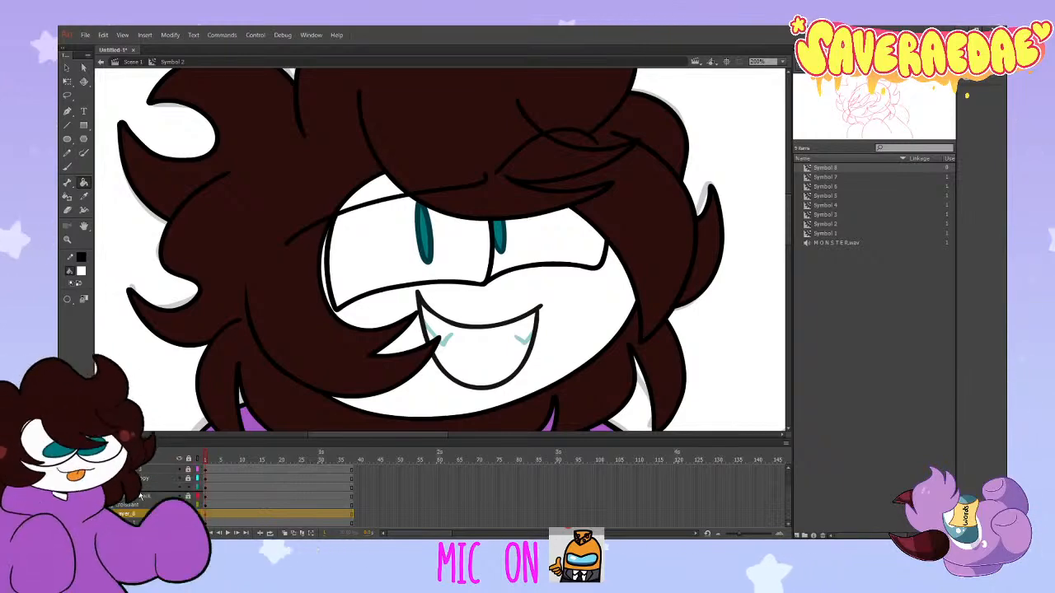
drag(139, 495, 140, 493)
scroll(240, 399, down, 8)
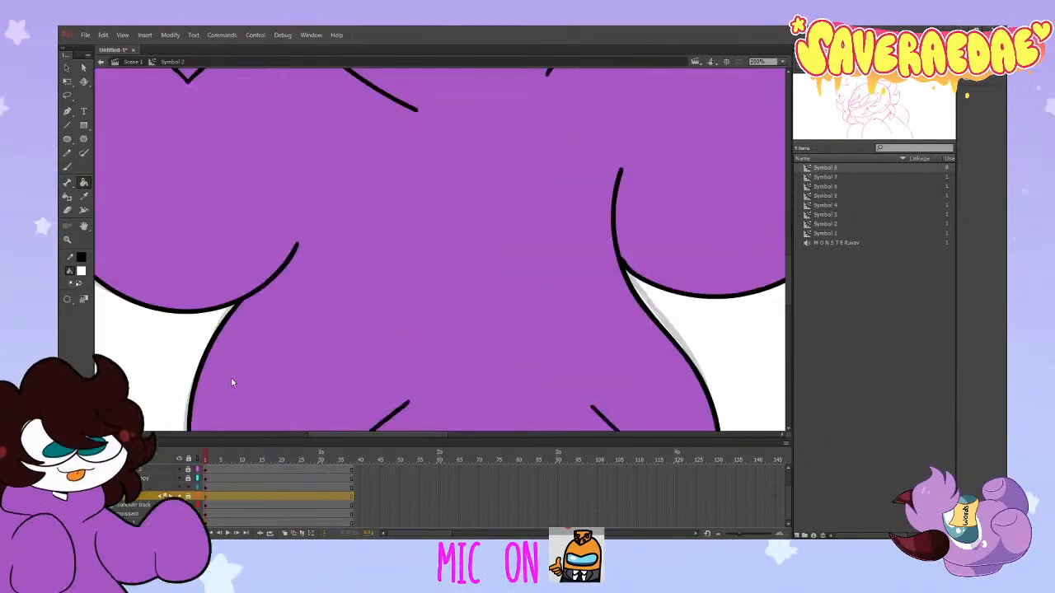
scroll(229, 371, down, 3)
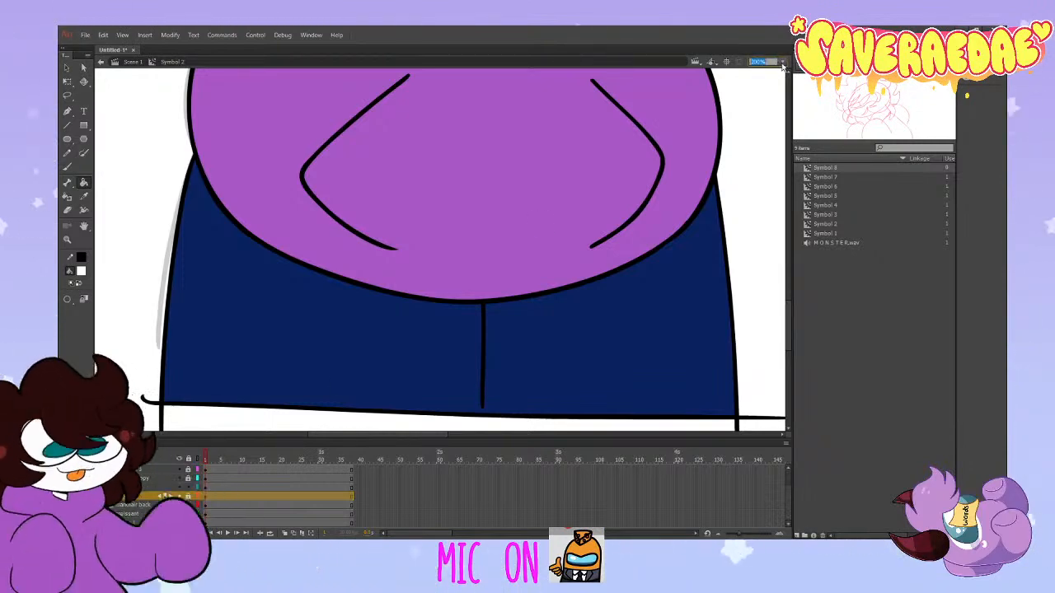
key(ctrl+1)
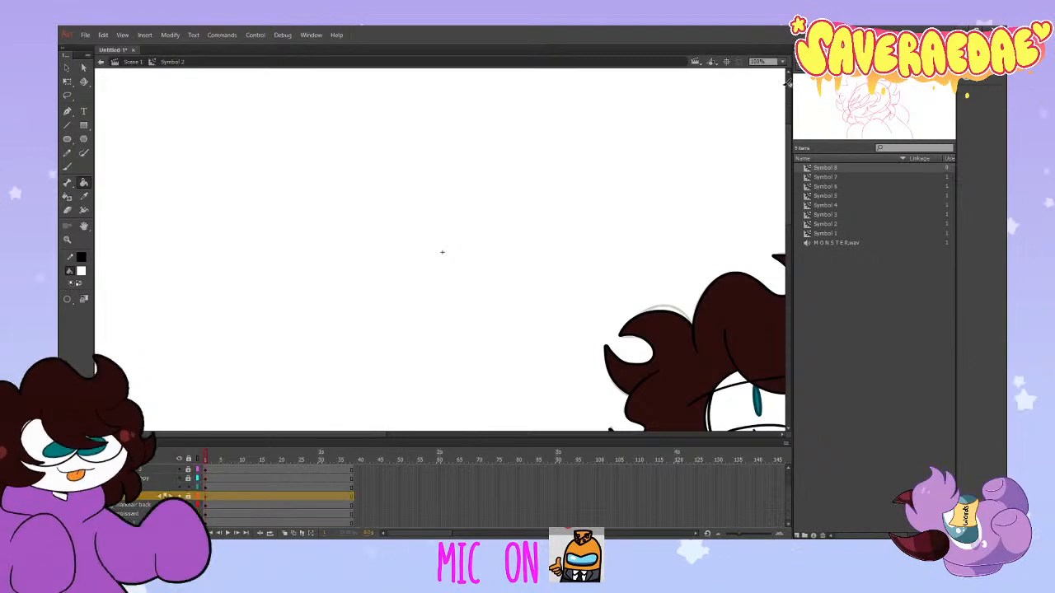
click(784, 63)
click(778, 97)
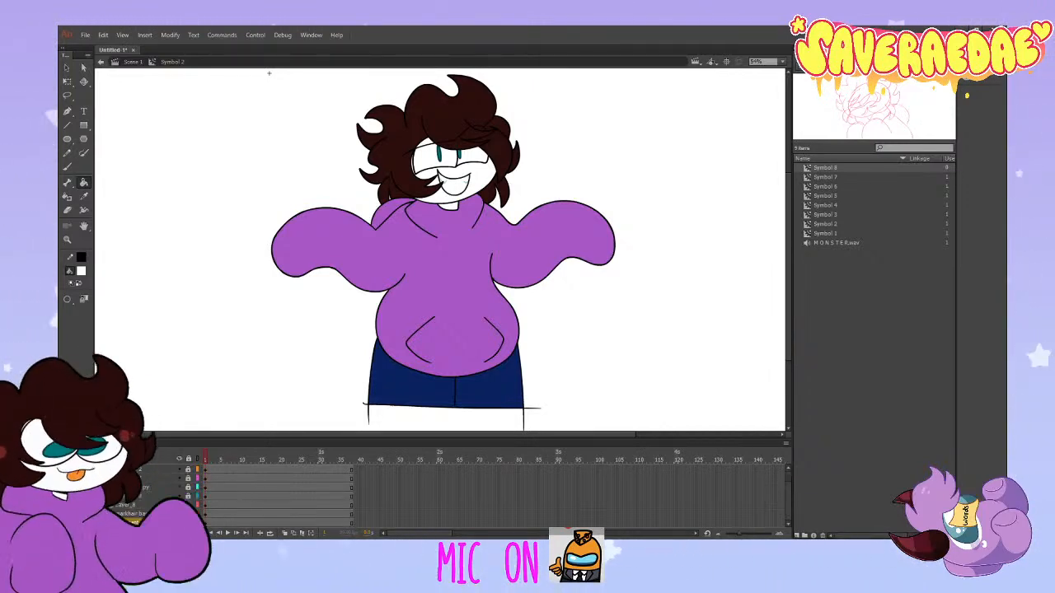
Step: Rename the hoodie's Layer_8 layer as body
click(178, 522)
click(179, 523)
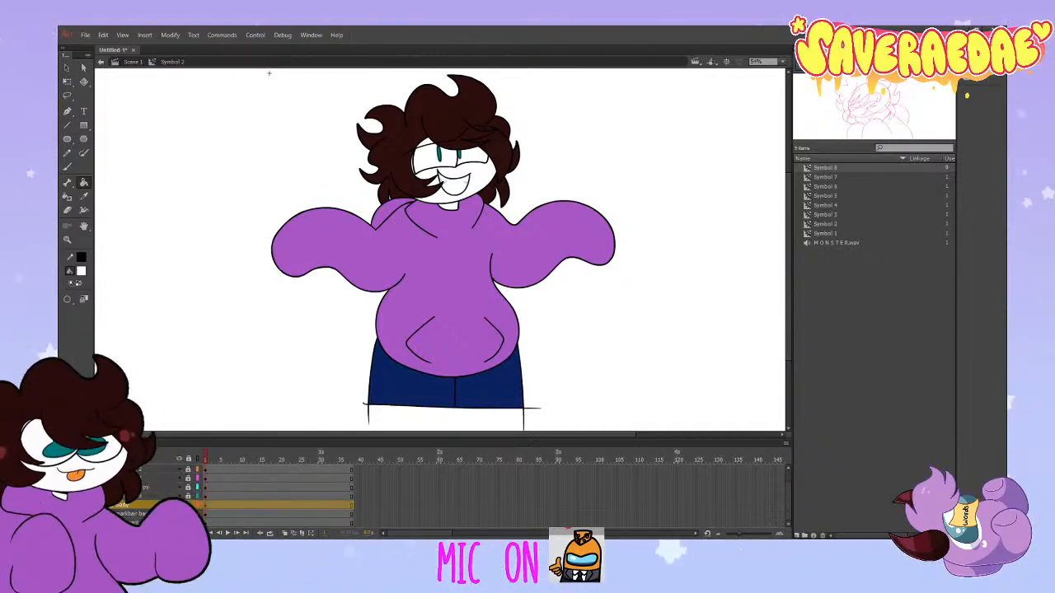
click(145, 523)
click(145, 505)
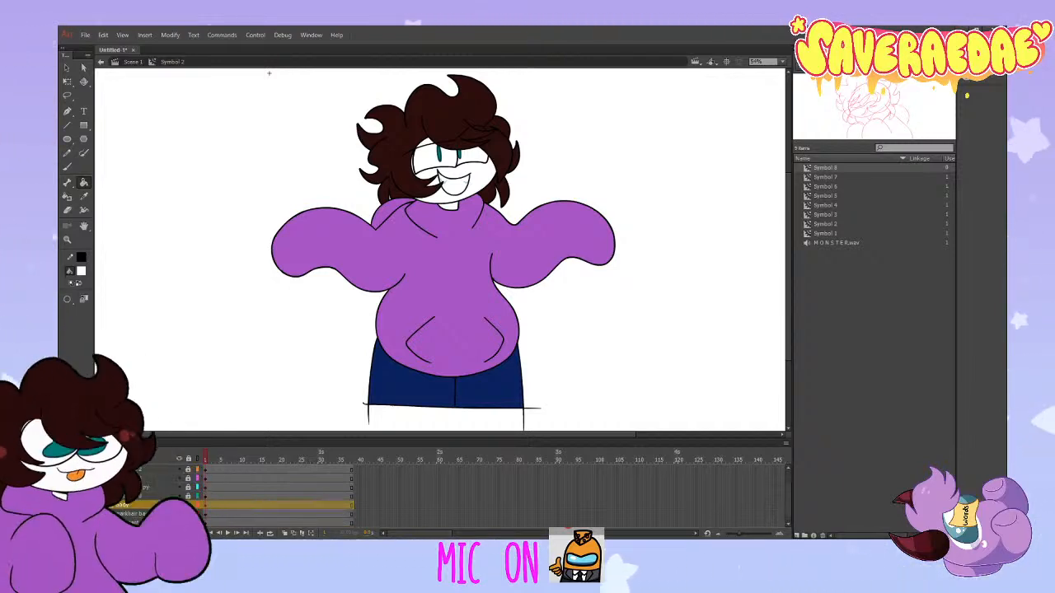
click(145, 522)
Step: Return to frame 1 and unlock all the character layers, including the topmost one
click(149, 468)
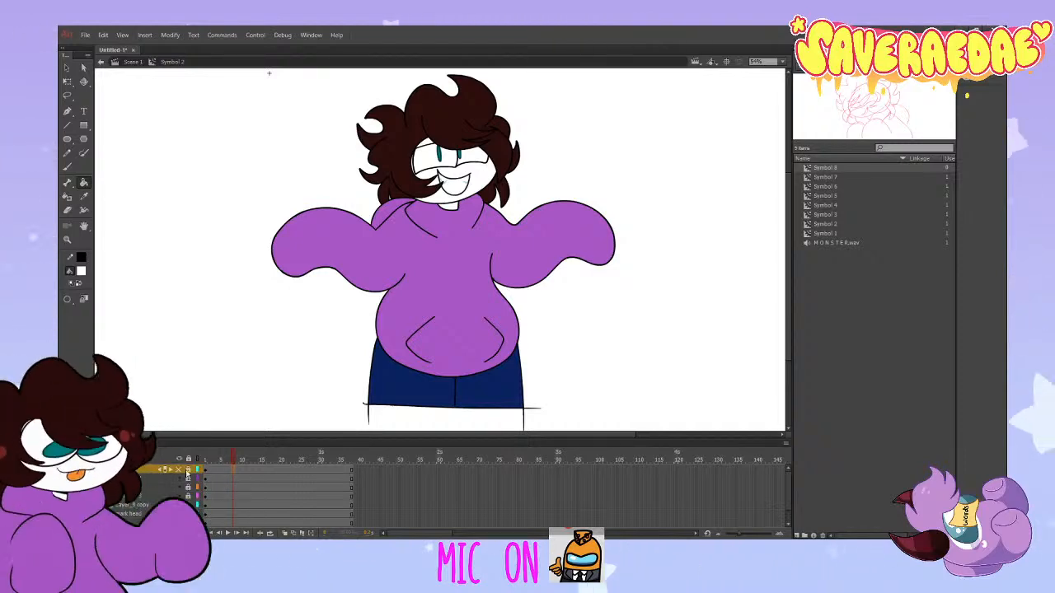
click(234, 485)
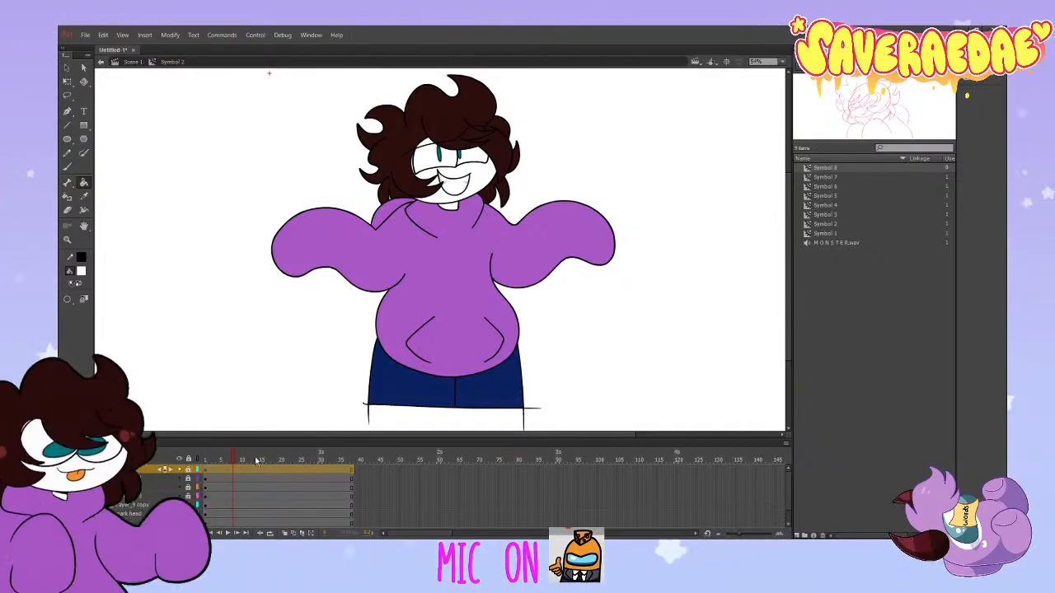
click(205, 478)
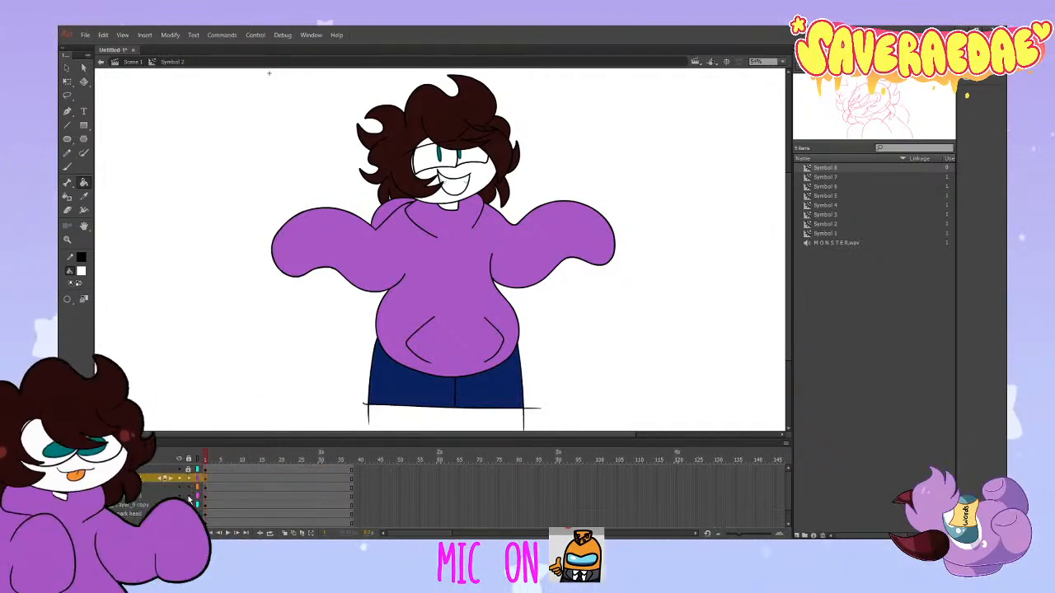
click(188, 469)
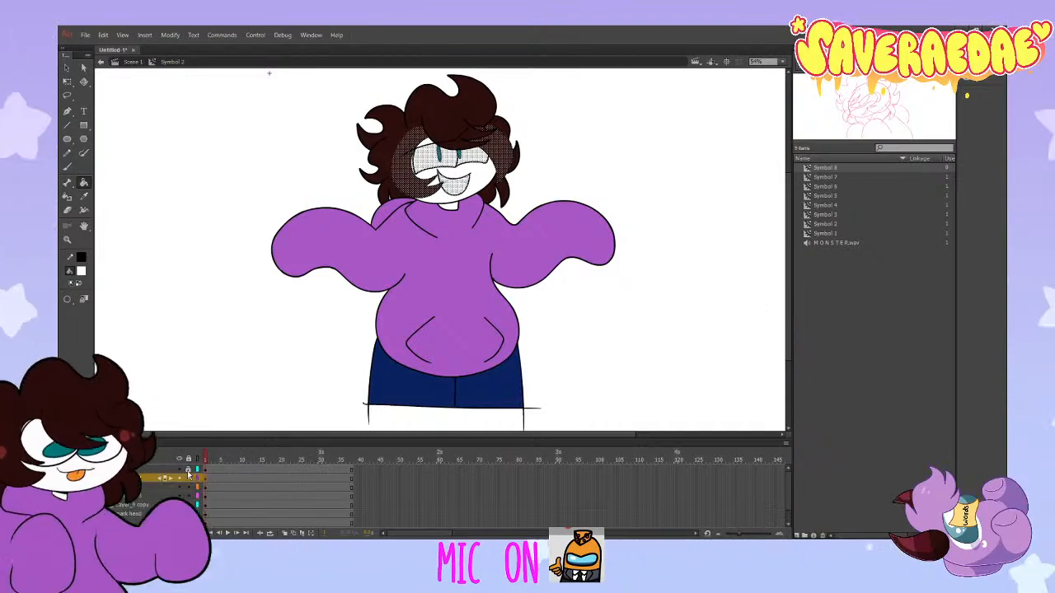
Step: Create motion tweens on the brow-line layer and the front hair layers, converting each layer's artwork to a symbol
click(206, 469)
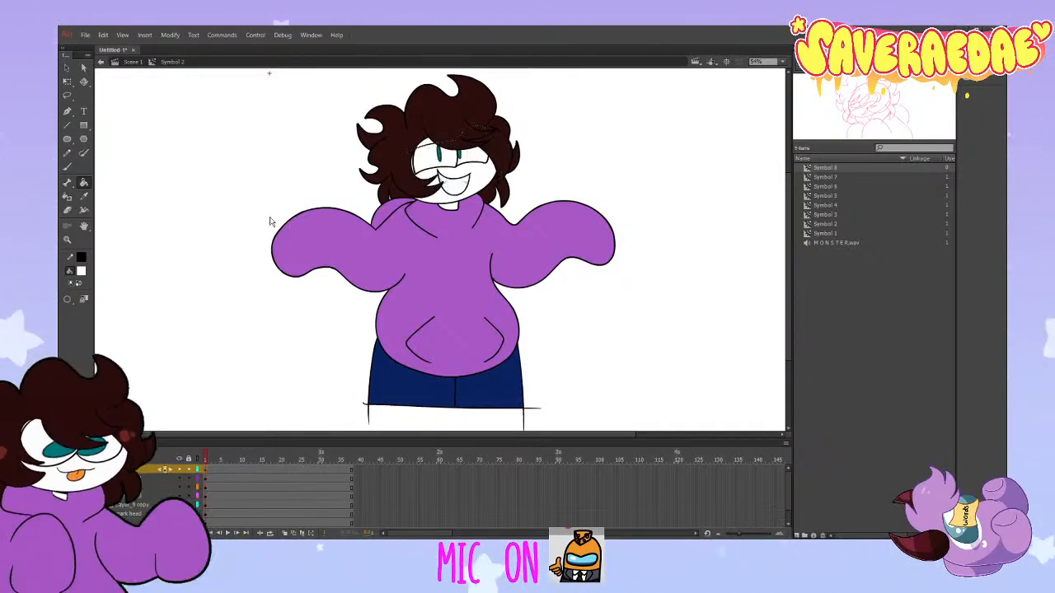
click(256, 201)
right_click(205, 478)
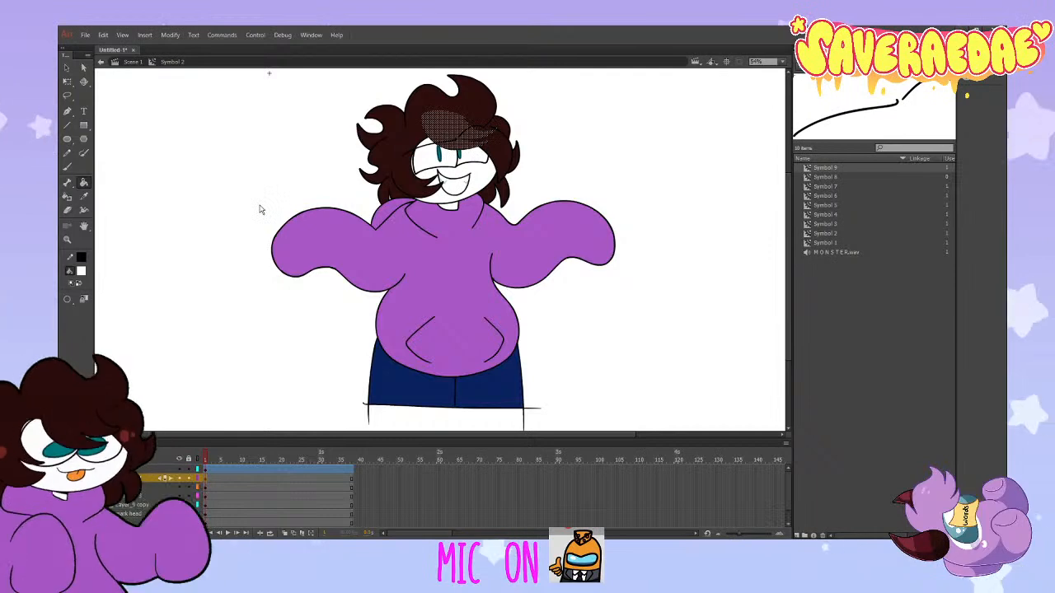
click(259, 206)
right_click(208, 488)
click(261, 220)
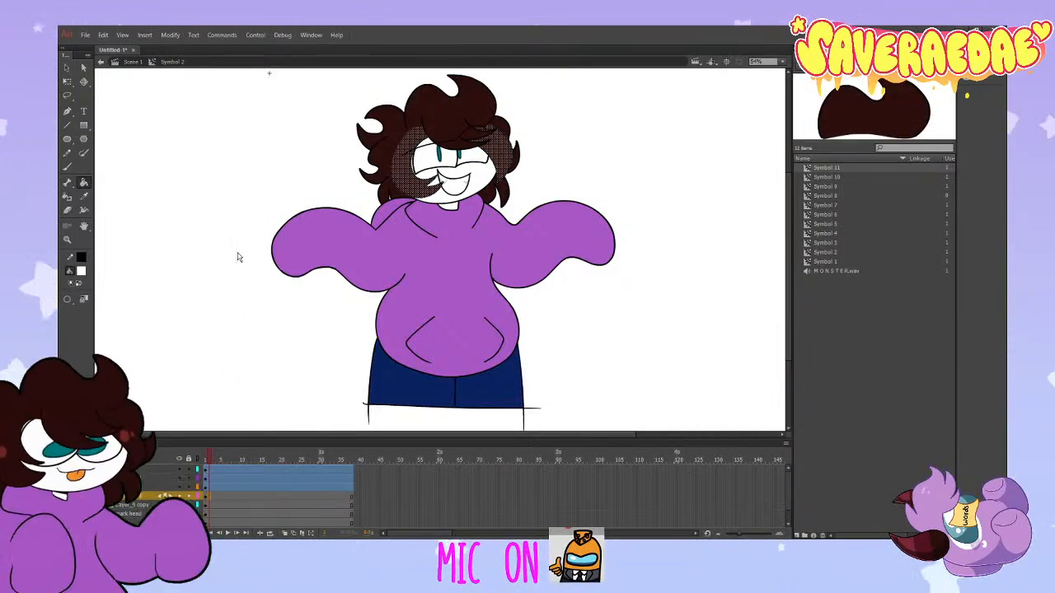
click(452, 157)
key(F8)
key(Return)
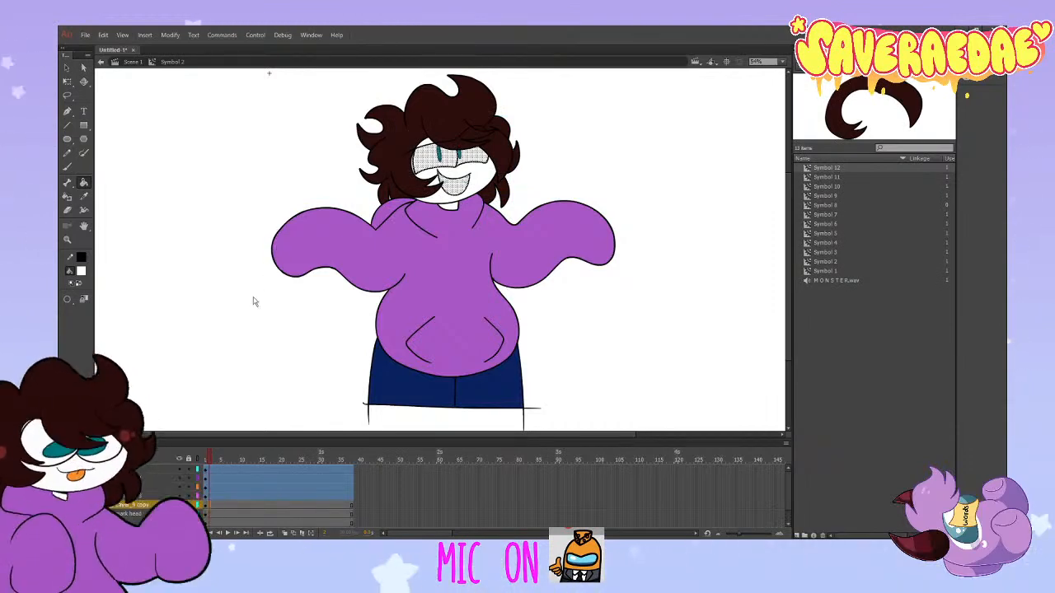
Step: Create motion tweens on the eyes and mouth layer and the head layer, converting their artwork to symbols
click(224, 506)
key(F8)
key(Return)
right_click(217, 513)
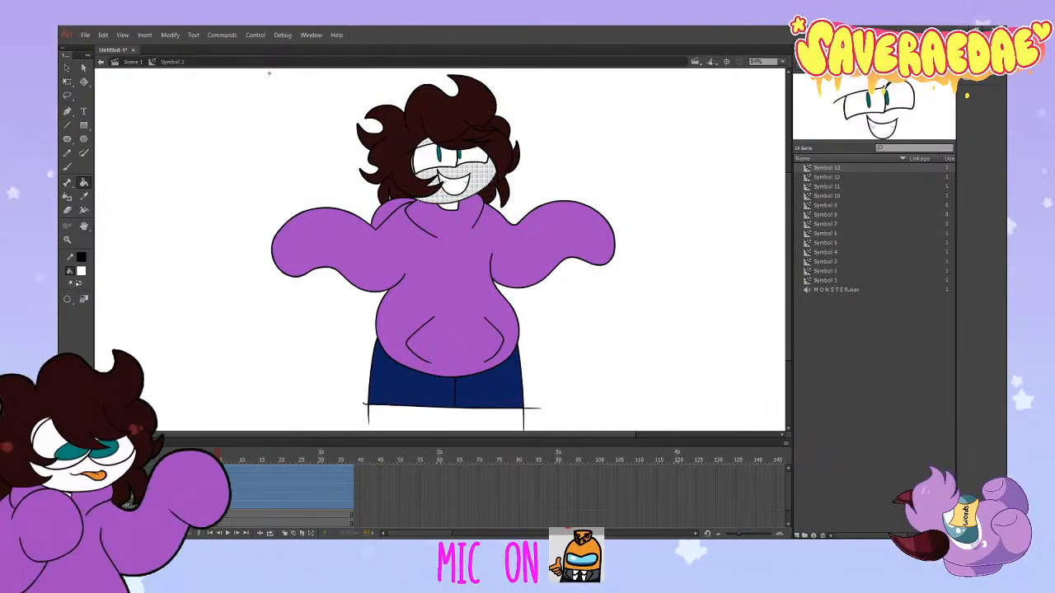
click(297, 242)
Step: Create motion tweens on the body, back hair and croissant curl layers, converting each layer's artwork to a symbol
click(243, 502)
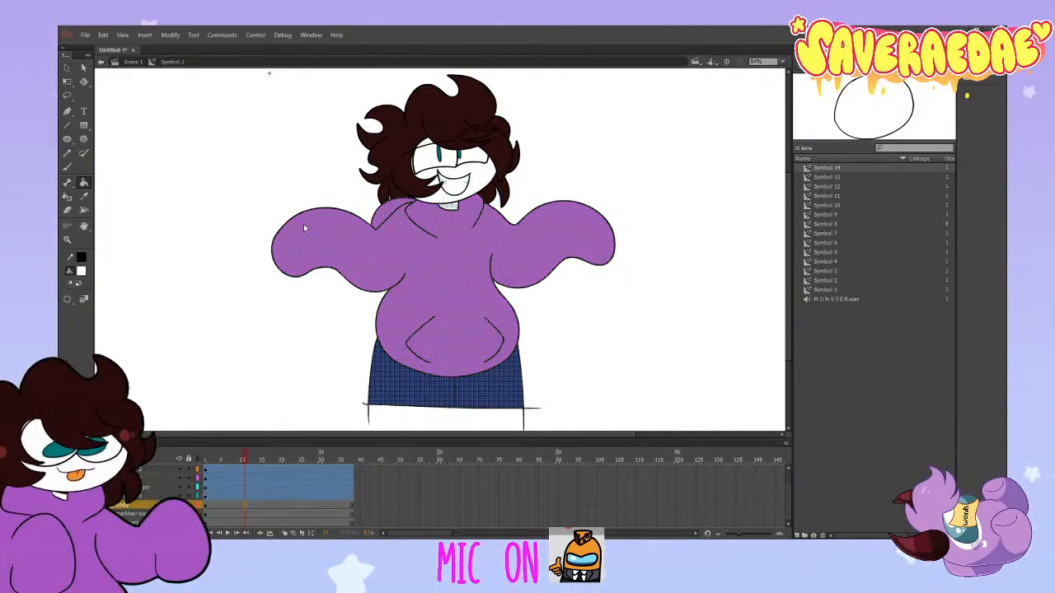
key(F8)
key(Return)
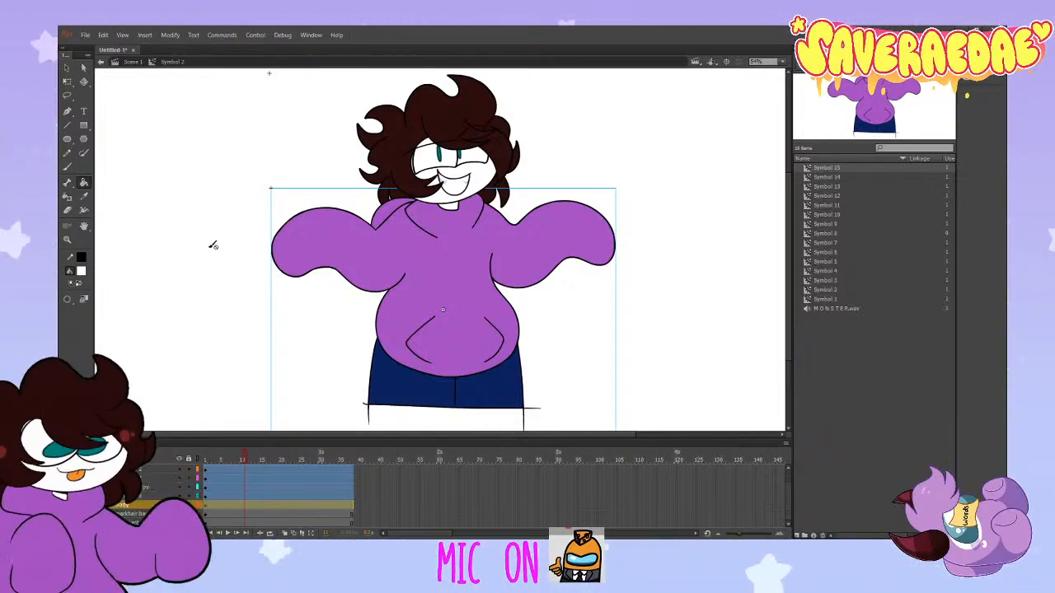
click(209, 514)
key(F8)
key(Return)
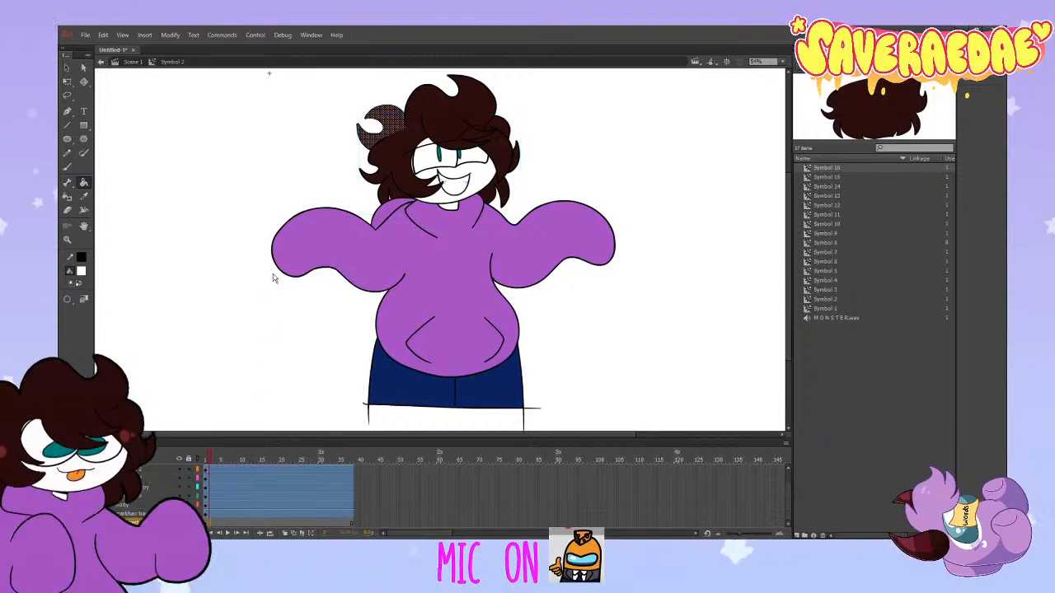
key(F8)
key(Return)
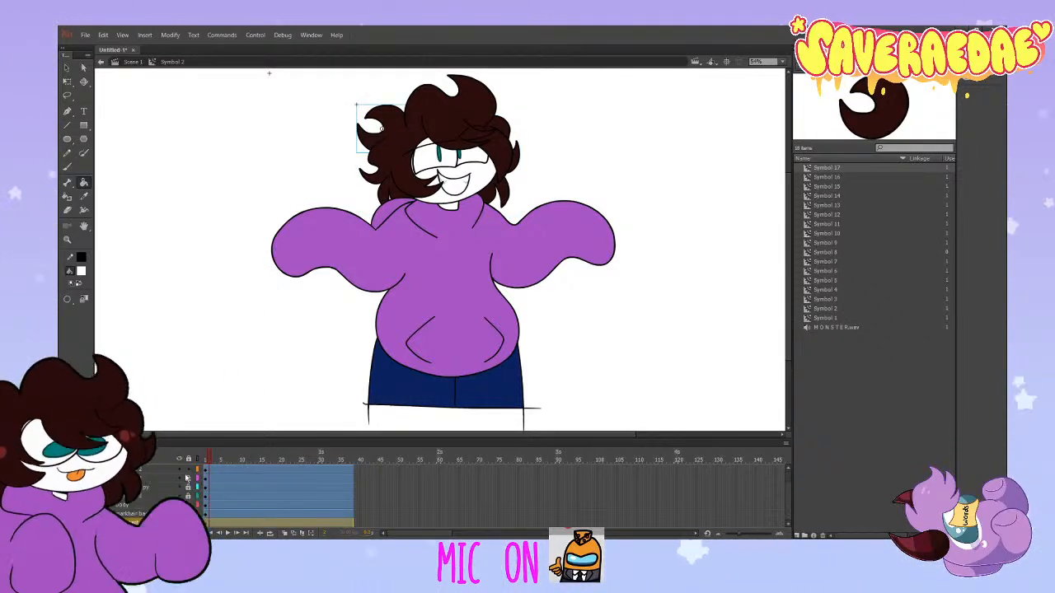
Step: Lock the front hair and brow layers and rename the eyes and mouth layer as eye
click(187, 471)
scroll(183, 473, up, 1)
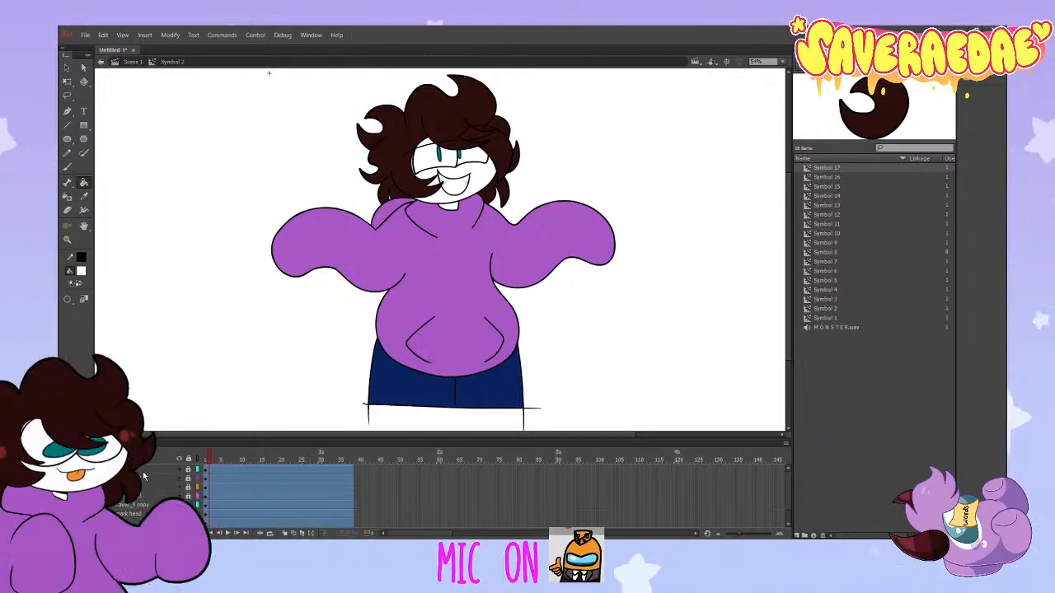
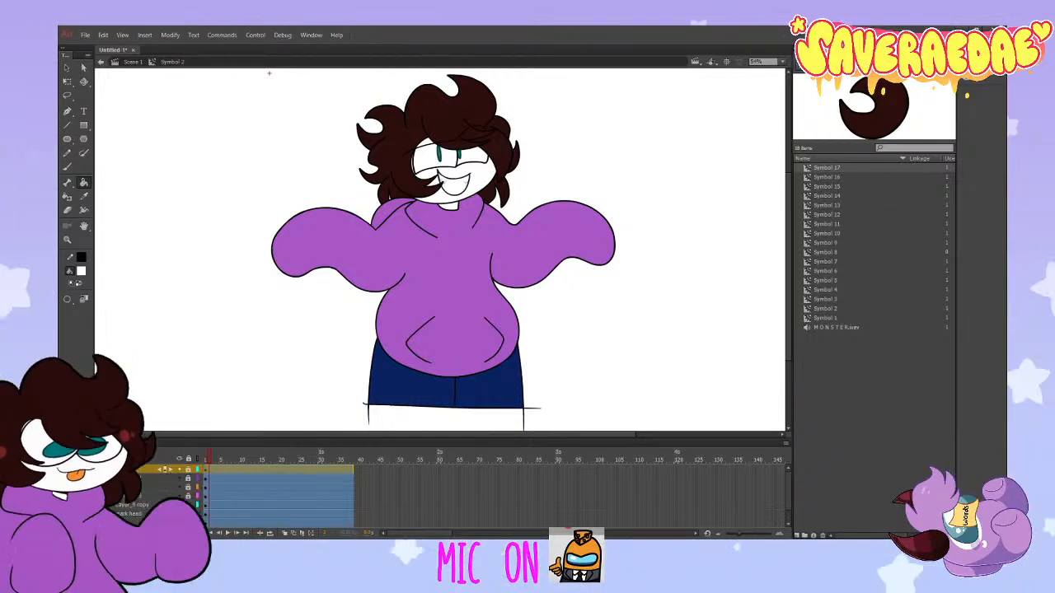
double_click(136, 504)
text(ey)
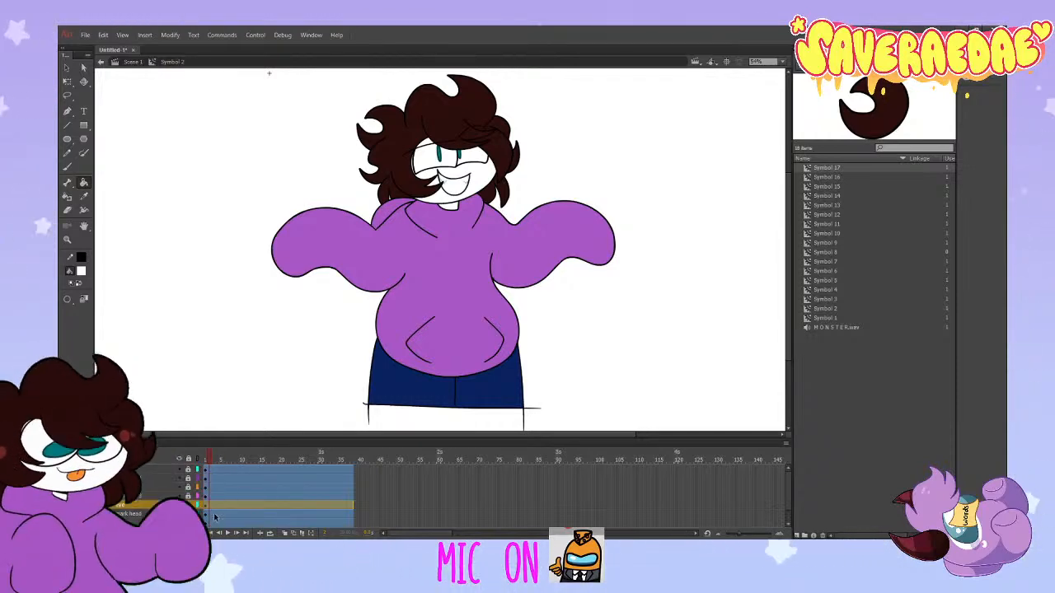
Step: At frame 3, set the head's pivot at the chin, then lower the head slightly and tilt it a little clockwise
click(215, 518)
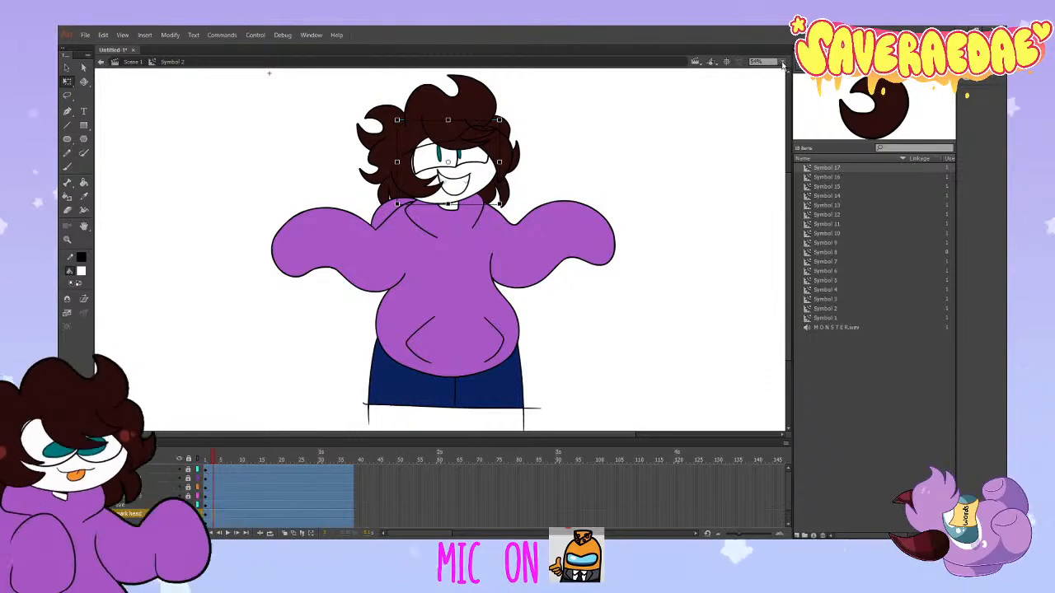
scroll(565, 162, up, 2)
scroll(652, 140, down, 3)
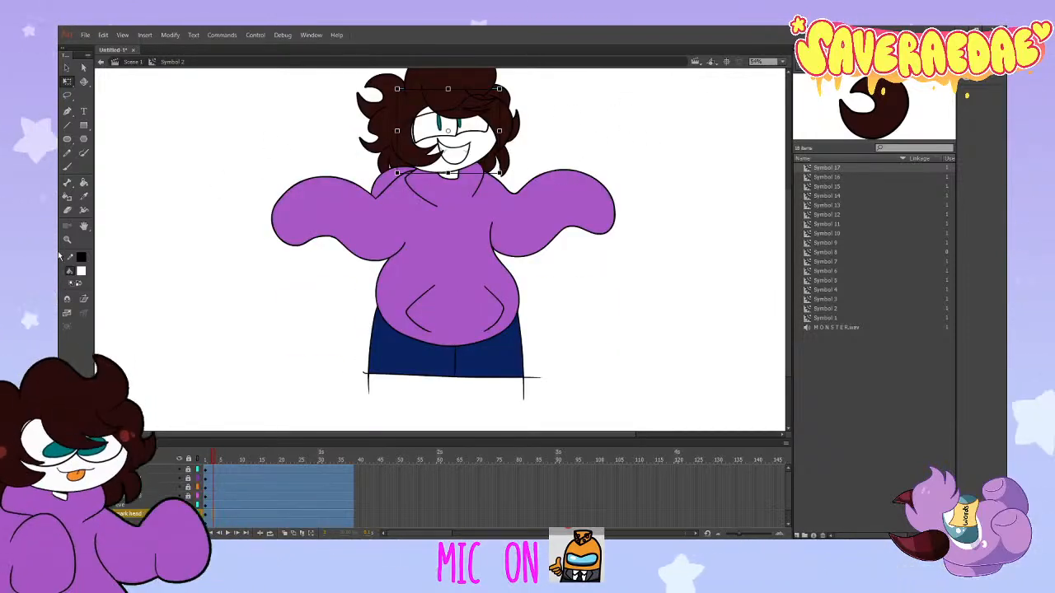
key(z)
click(437, 136)
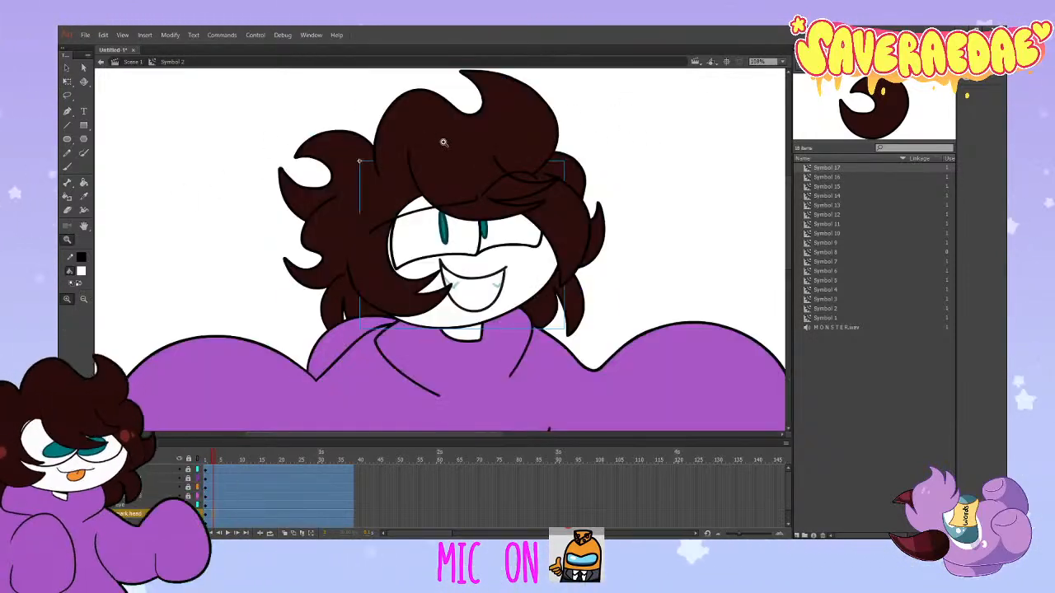
key(v)
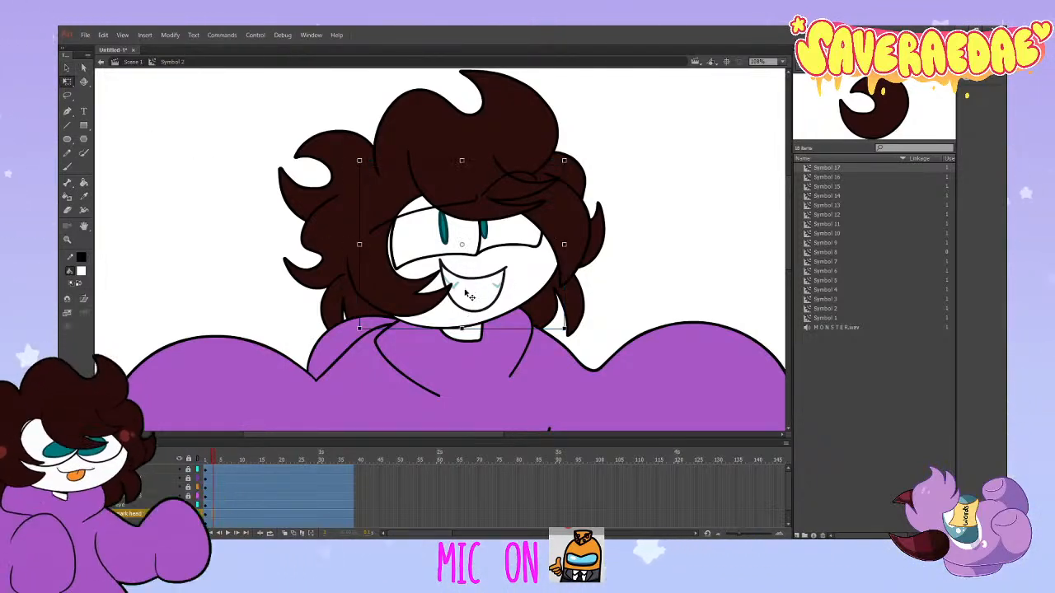
click(488, 301)
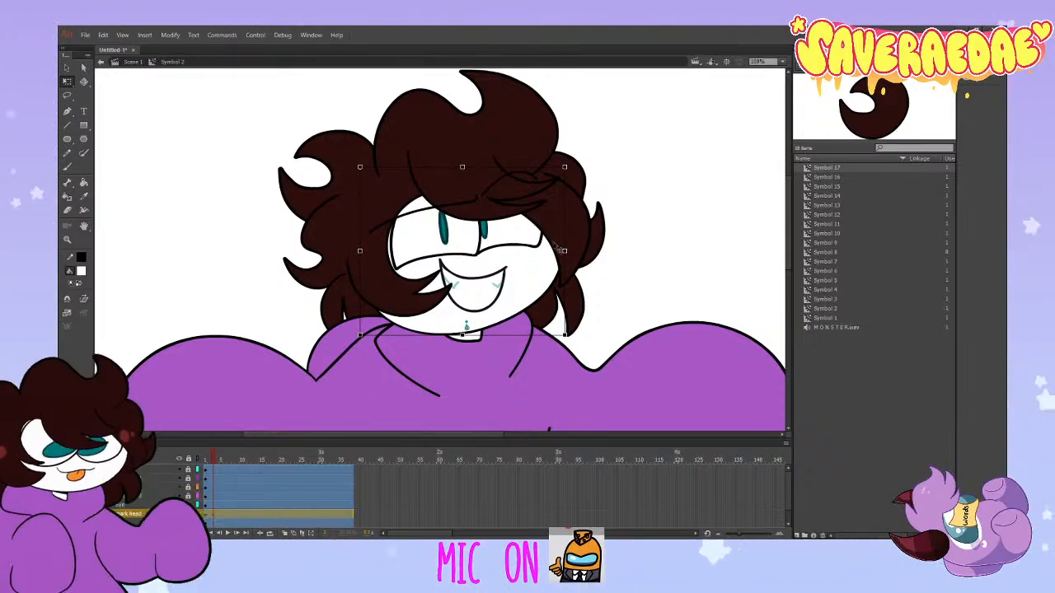
drag(574, 180, 579, 185)
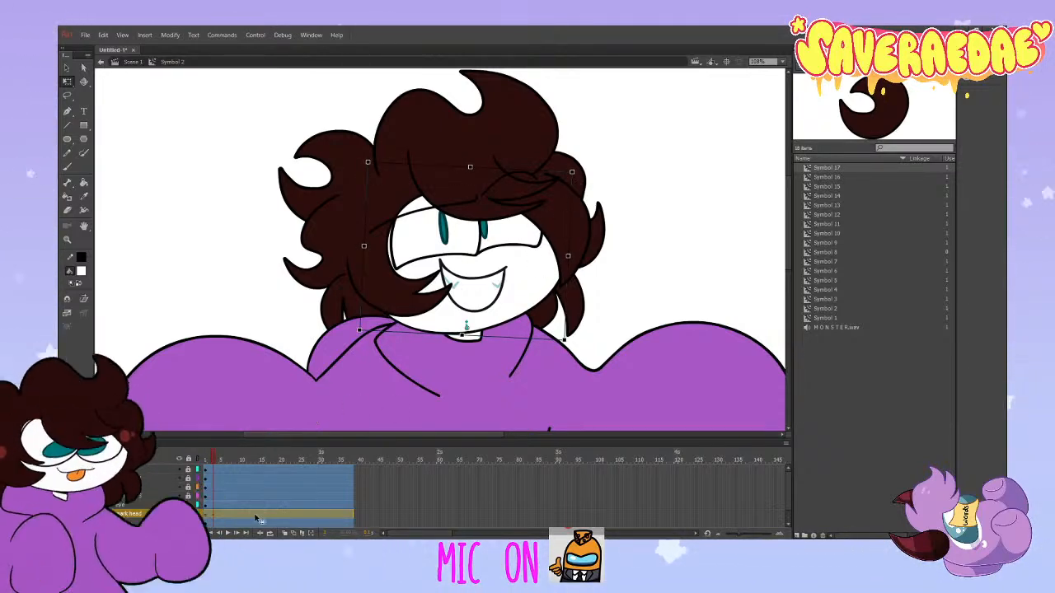
Step: Copy the head's starting pose from frame 1 to frame 6 of its motion tween
click(216, 468)
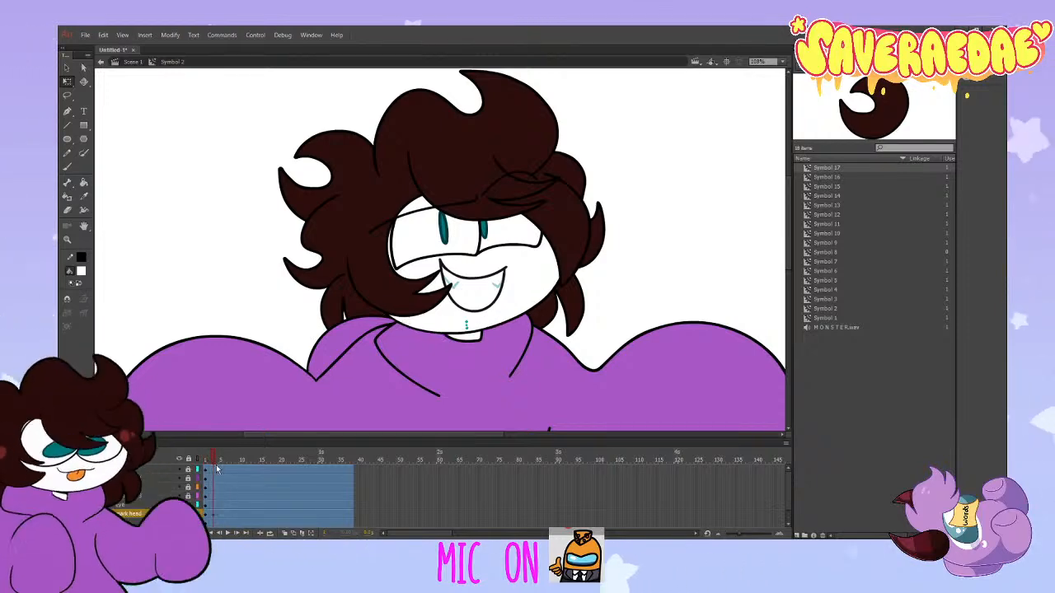
click(229, 468)
click(580, 180)
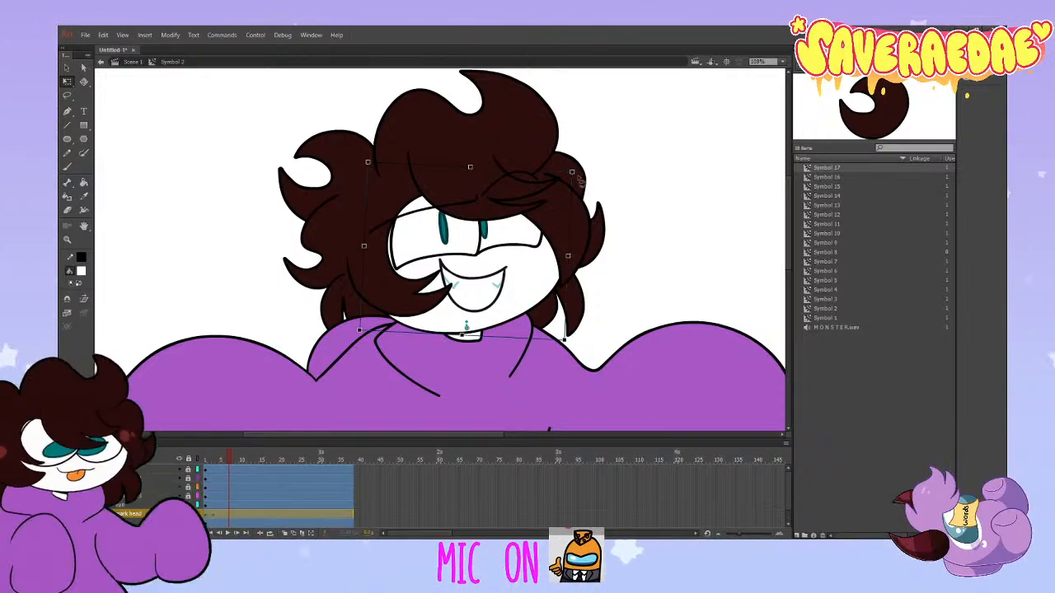
click(206, 519)
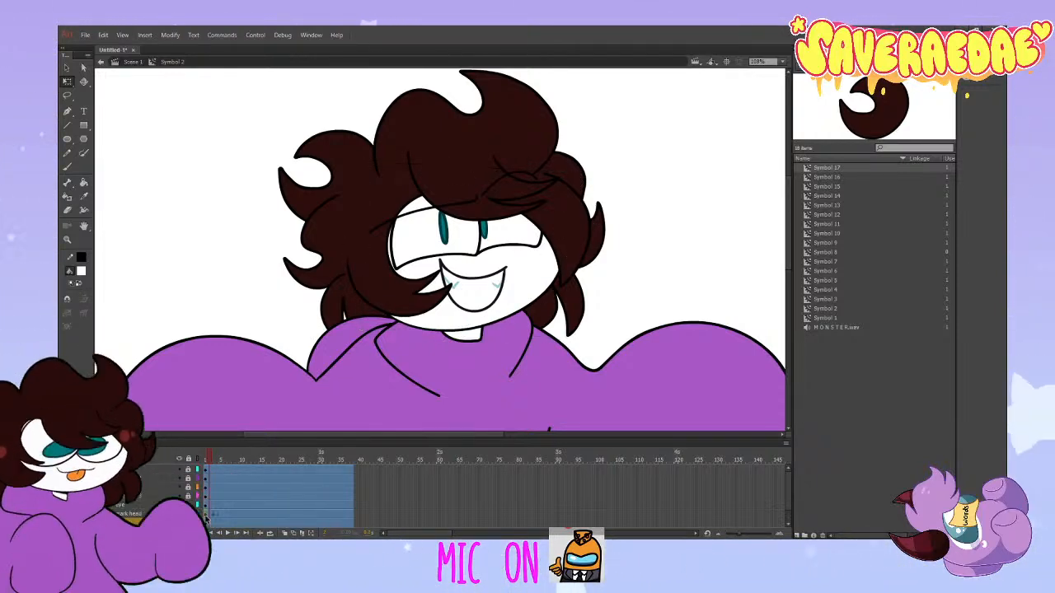
click(222, 514)
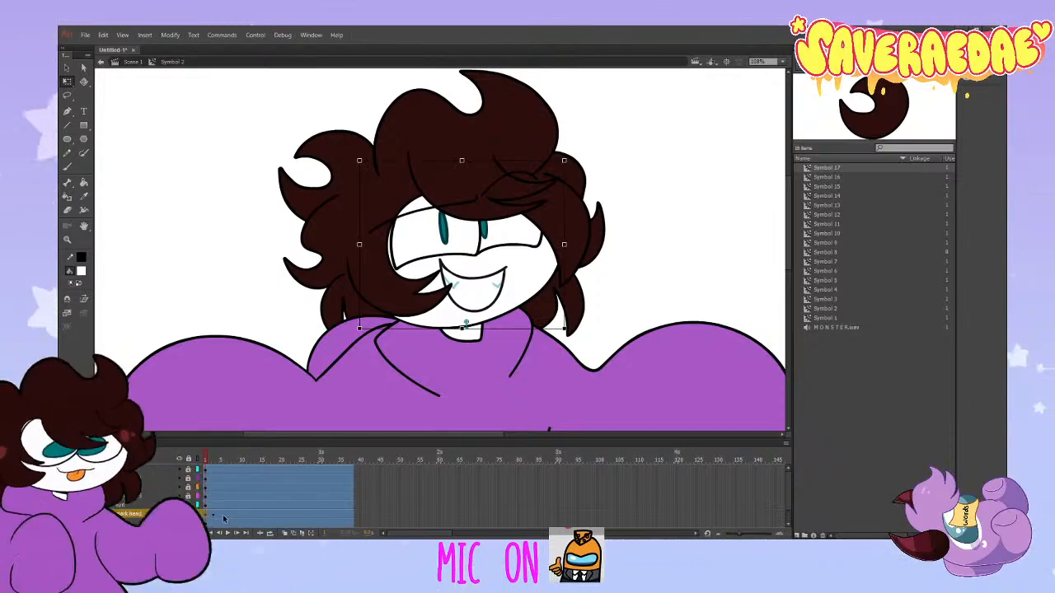
click(226, 514)
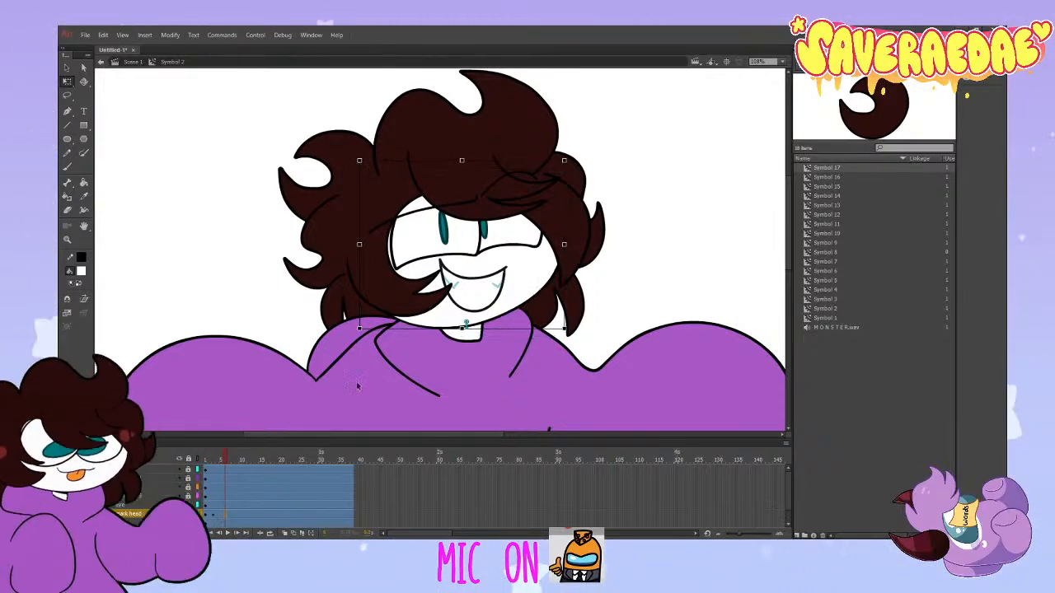
Step: At frame 6, tilt the head slightly counter-clockwise and raise it a little
drag(570, 169, 567, 163)
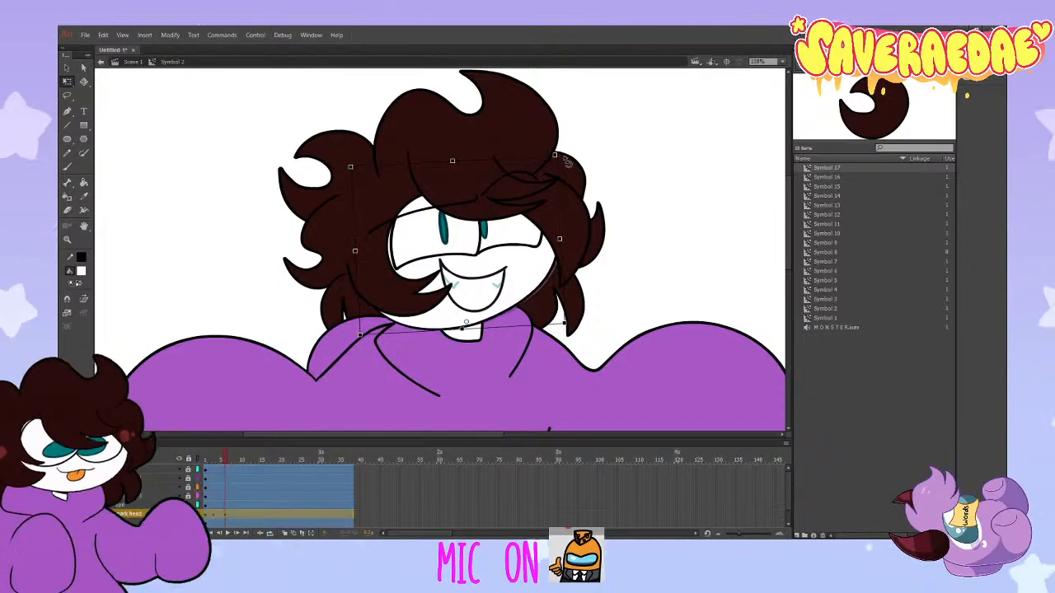
drag(508, 293, 505, 287)
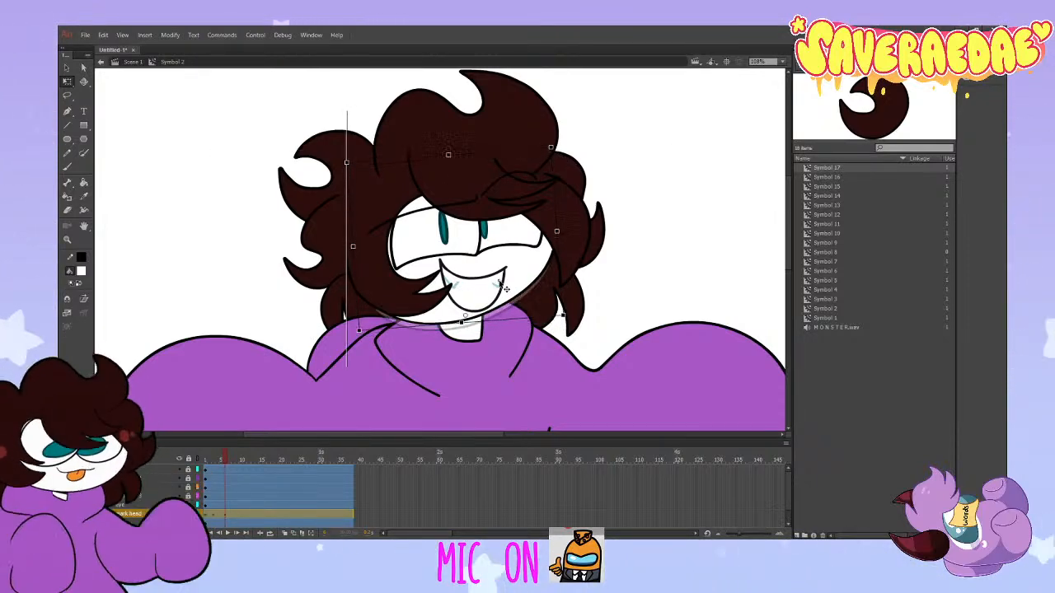
Step: Copy the head's starting pose to frame 9, and move its frame 6 keyframe to frame 5
click(237, 519)
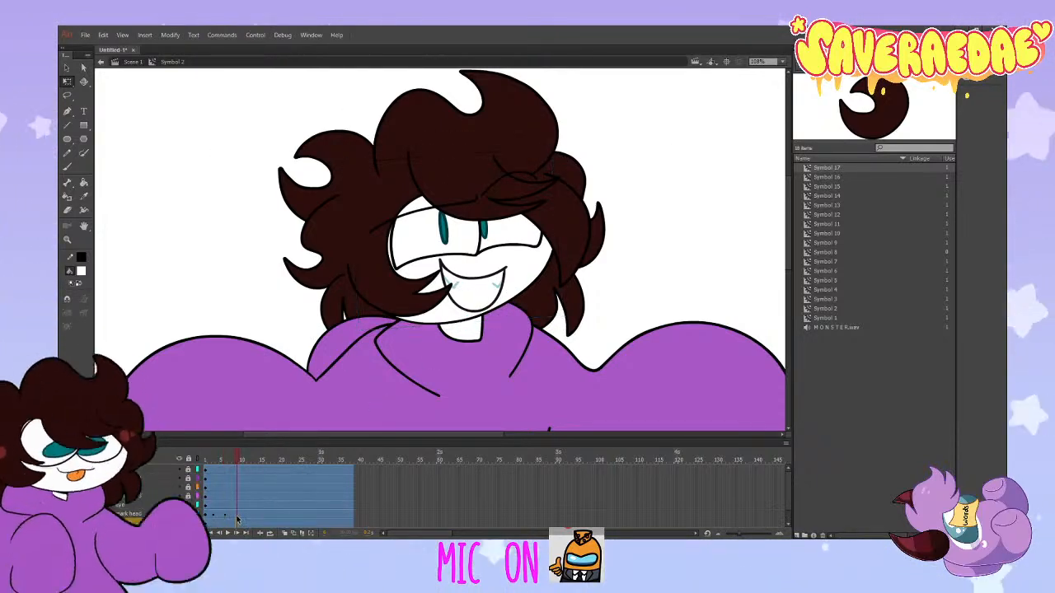
click(238, 514)
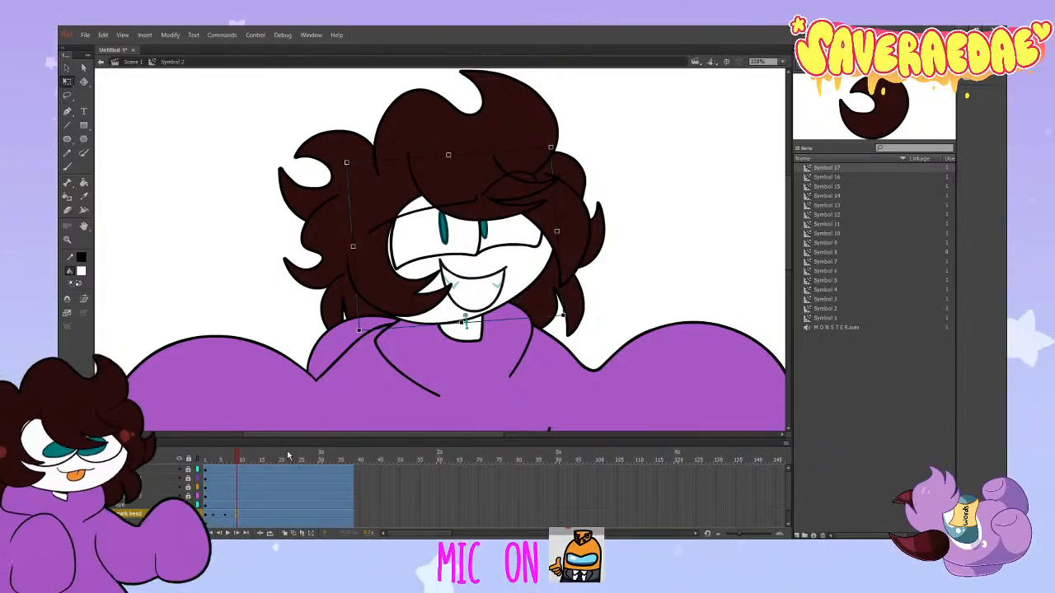
click(228, 517)
click(222, 516)
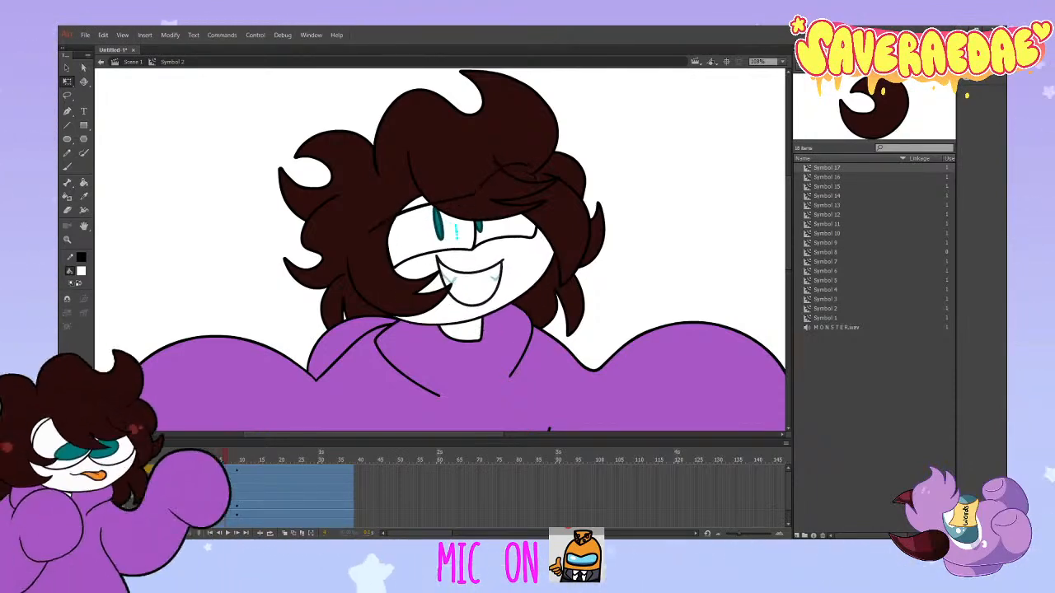
Step: Key the front hair, brow and eye layers at frames 3, 5 and 9 to follow the head's motion, and lock them
mouse_move(225, 507)
mouse_down()
mouse_move(239, 502)
mouse_move(216, 515)
mouse_up()
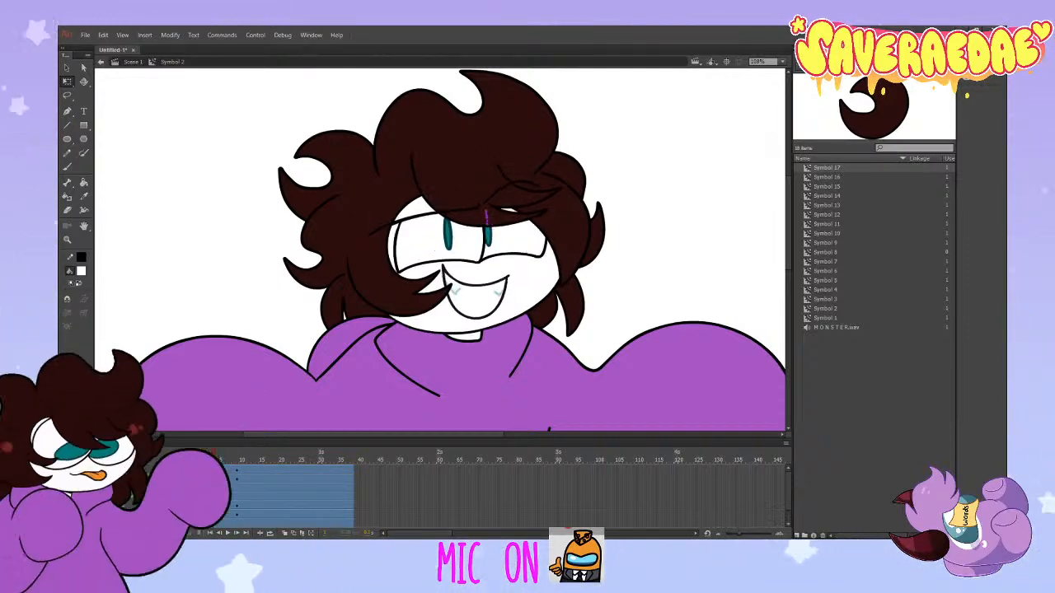
click(206, 464)
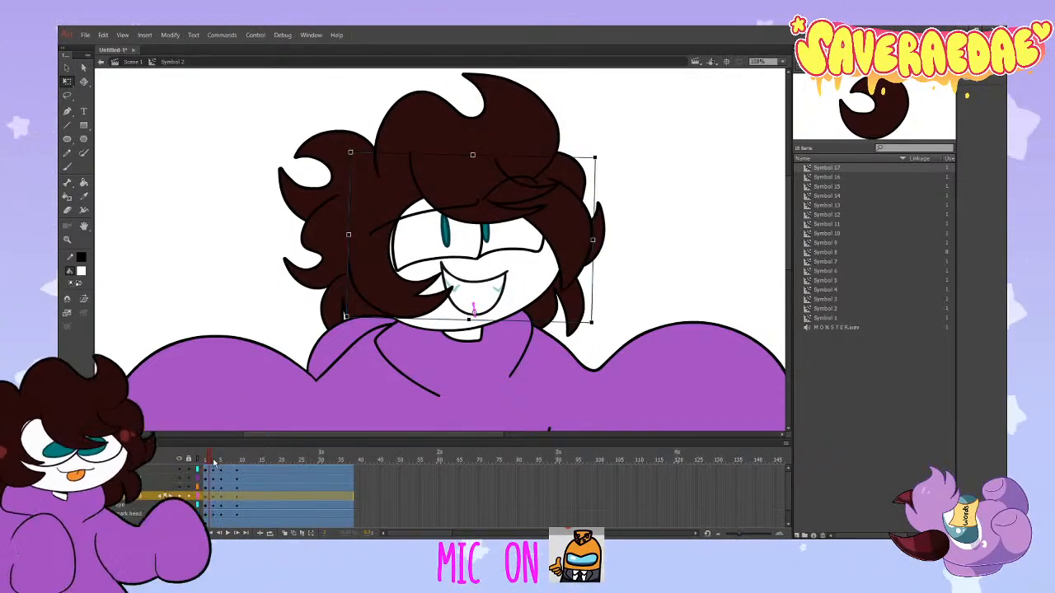
click(229, 464)
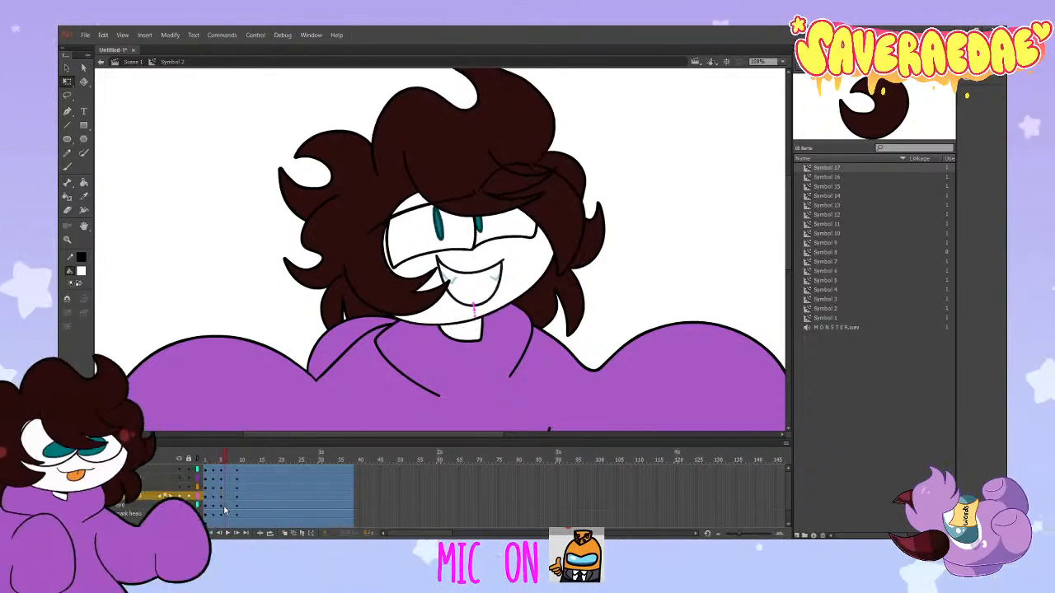
click(234, 497)
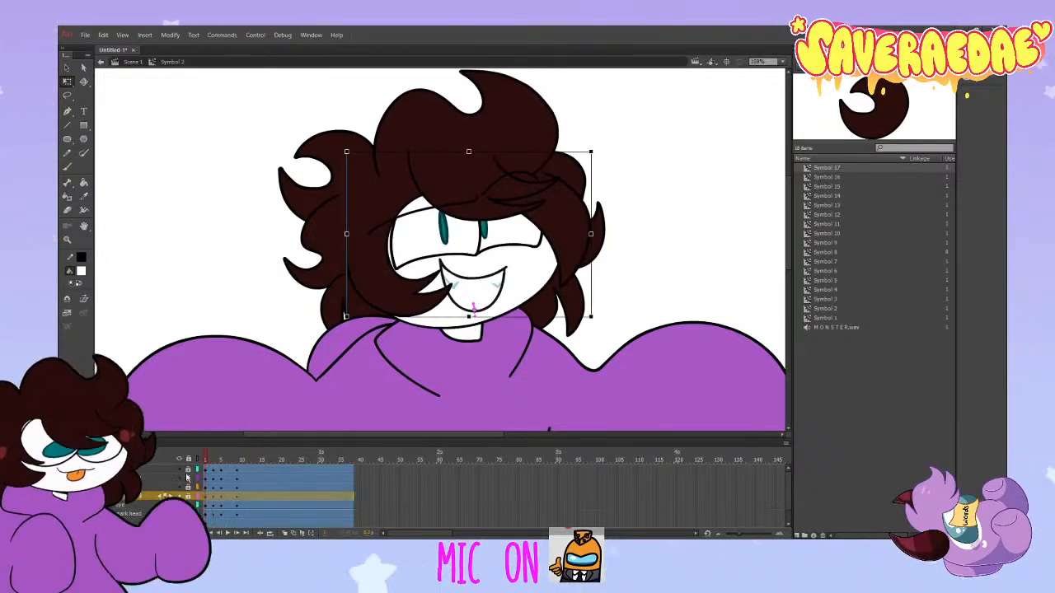
click(236, 477)
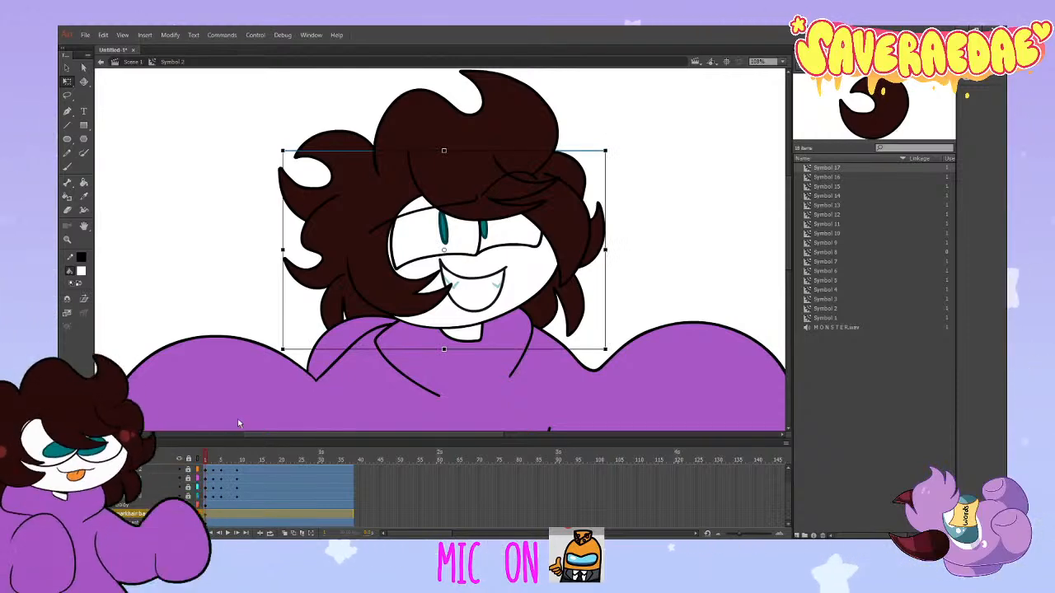
Step: Key the back hair's starting pose at frame 9, and at frame 3 tilt the croissant curl slightly counter-clockwise and shift it right
click(236, 514)
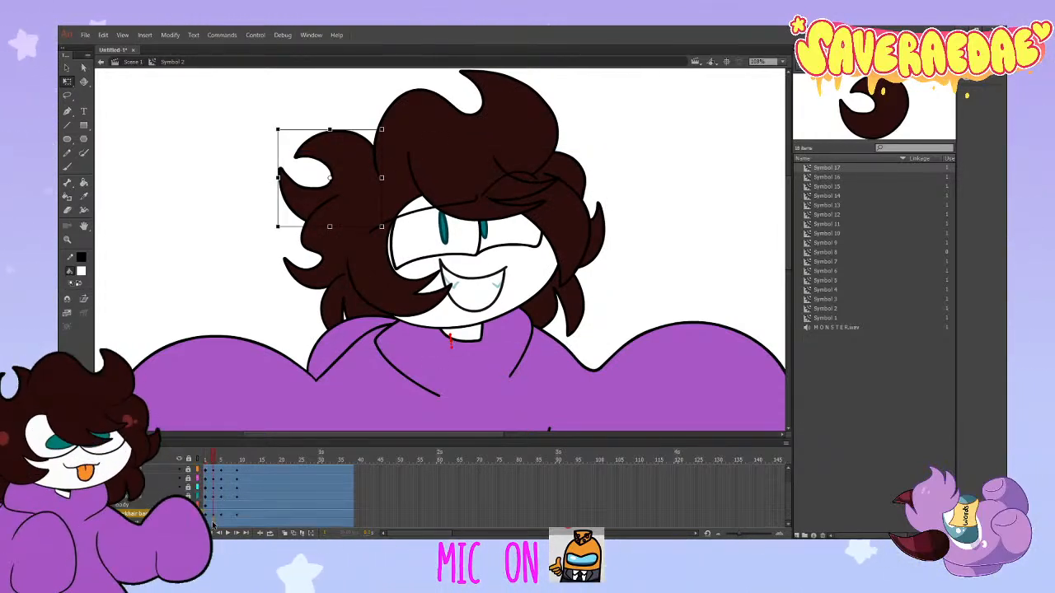
click(213, 523)
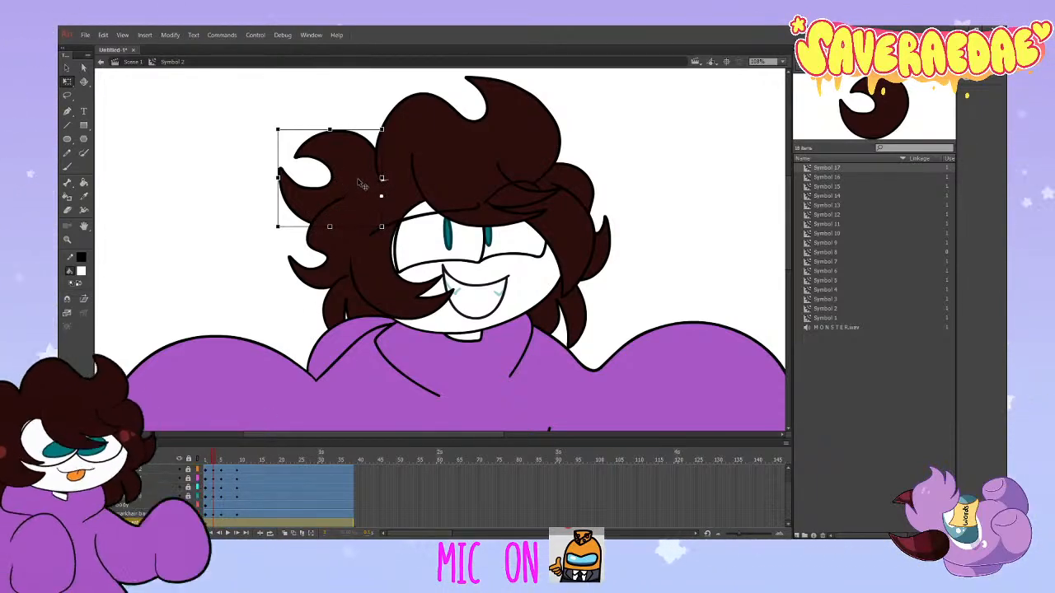
drag(385, 127, 394, 137)
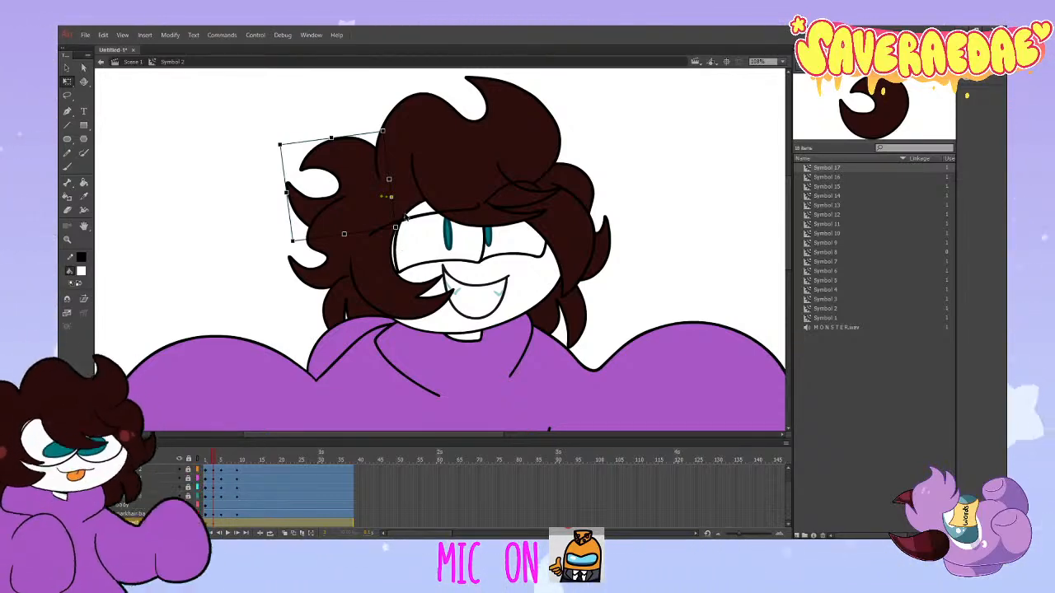
Step: Raise the croissant curl and tilt it clockwise at frame 5, and copy its starting pose to frame 9
drag(212, 460, 222, 476)
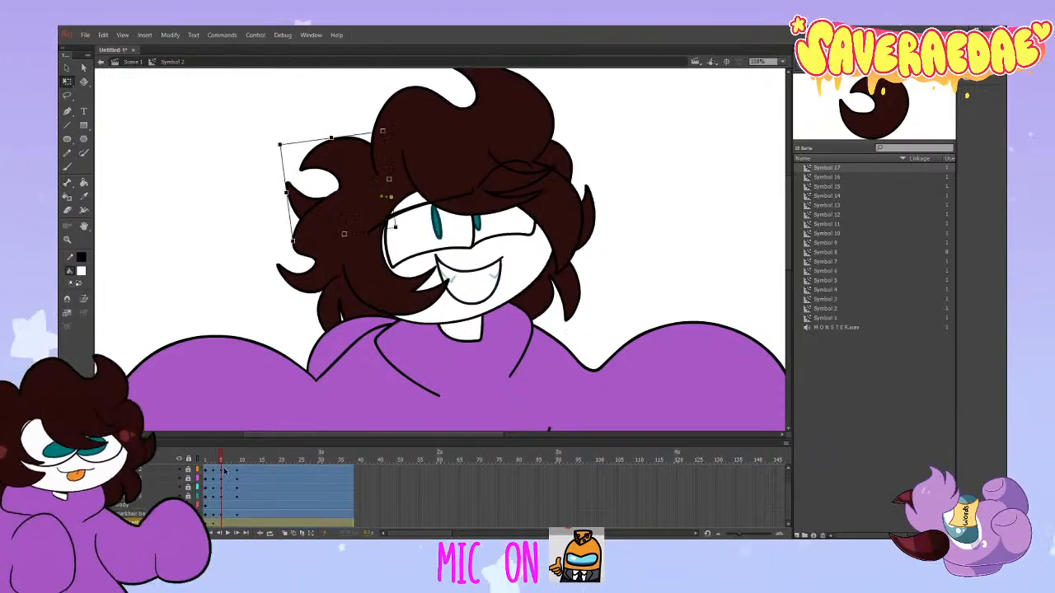
drag(388, 132, 416, 134)
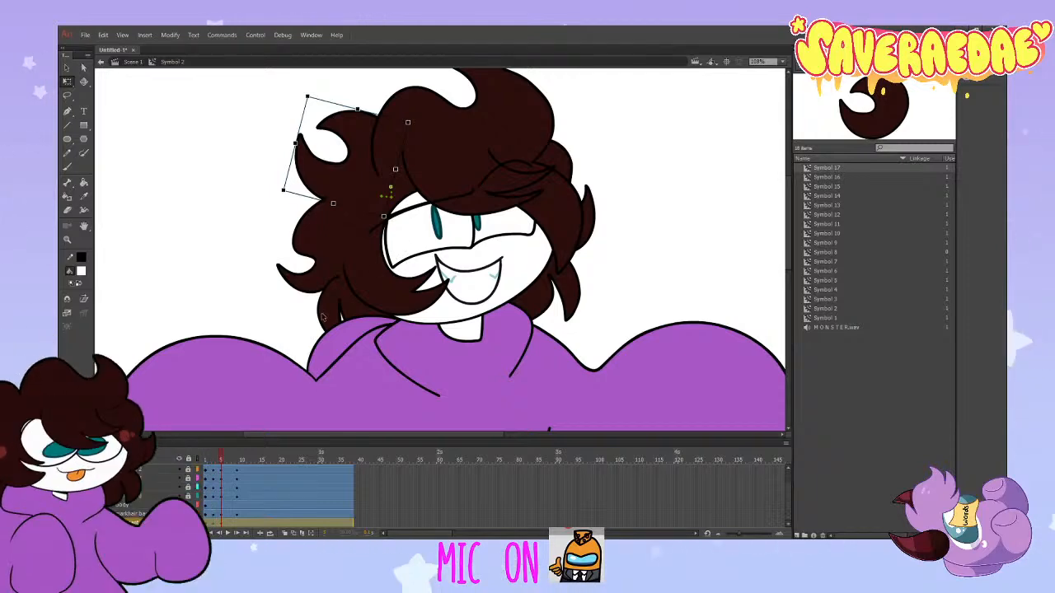
mouse_move(221, 457)
mouse_down()
mouse_move(203, 470)
mouse_move(229, 479)
mouse_move(230, 458)
mouse_move(206, 459)
mouse_up()
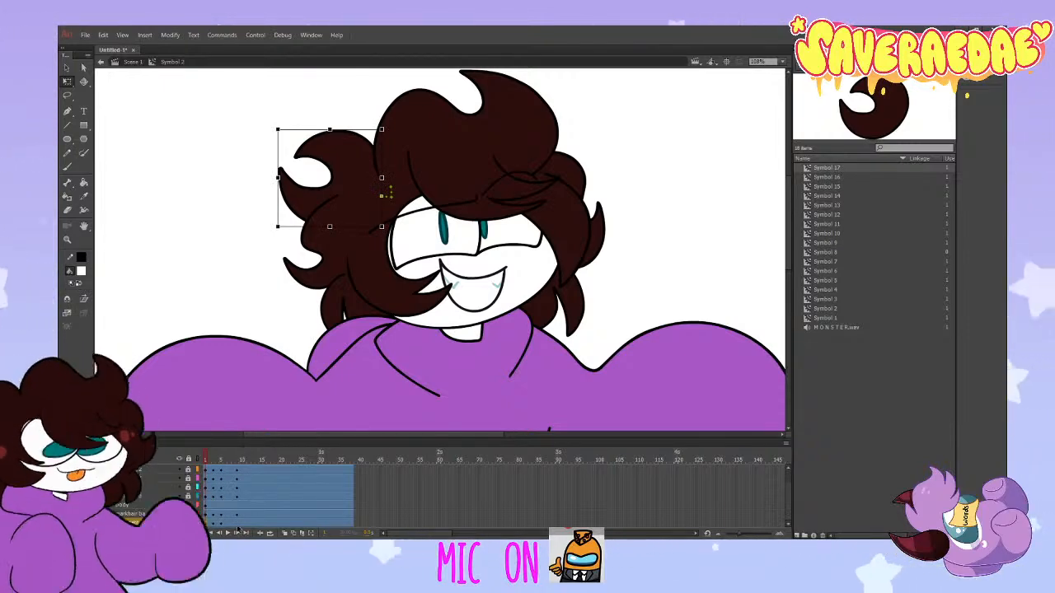
click(237, 458)
key(ctrl+z)
drag(231, 460, 206, 462)
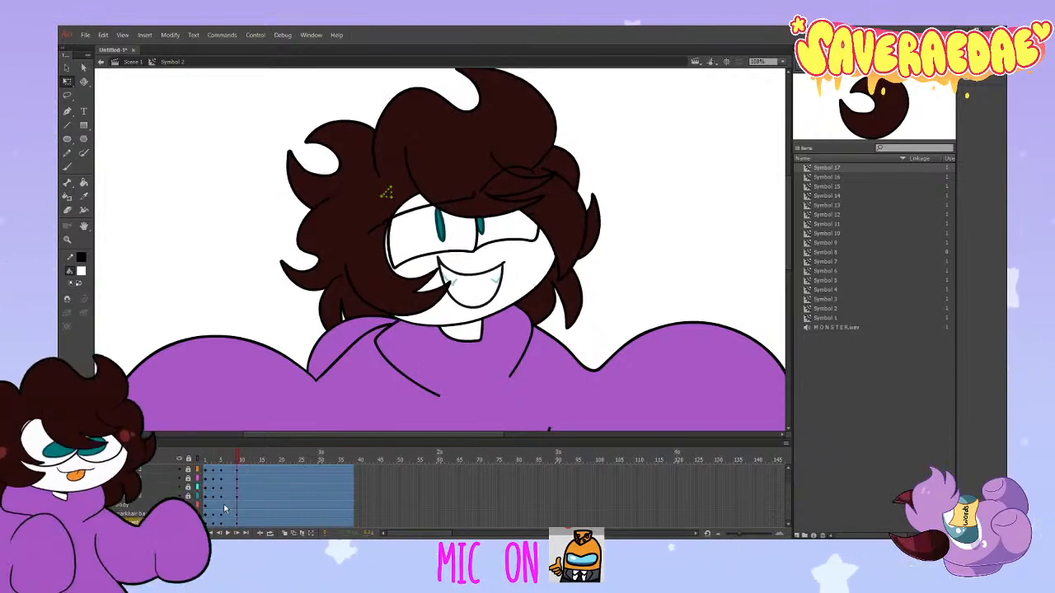
Step: At frame 3 of the body's motion tween, lower the body slightly
click(198, 509)
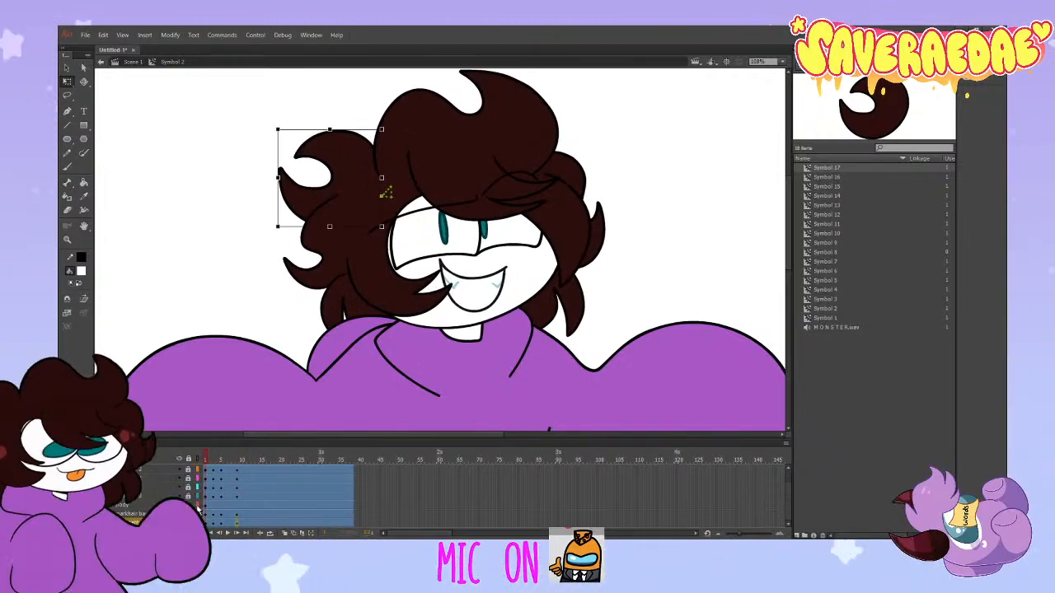
click(213, 505)
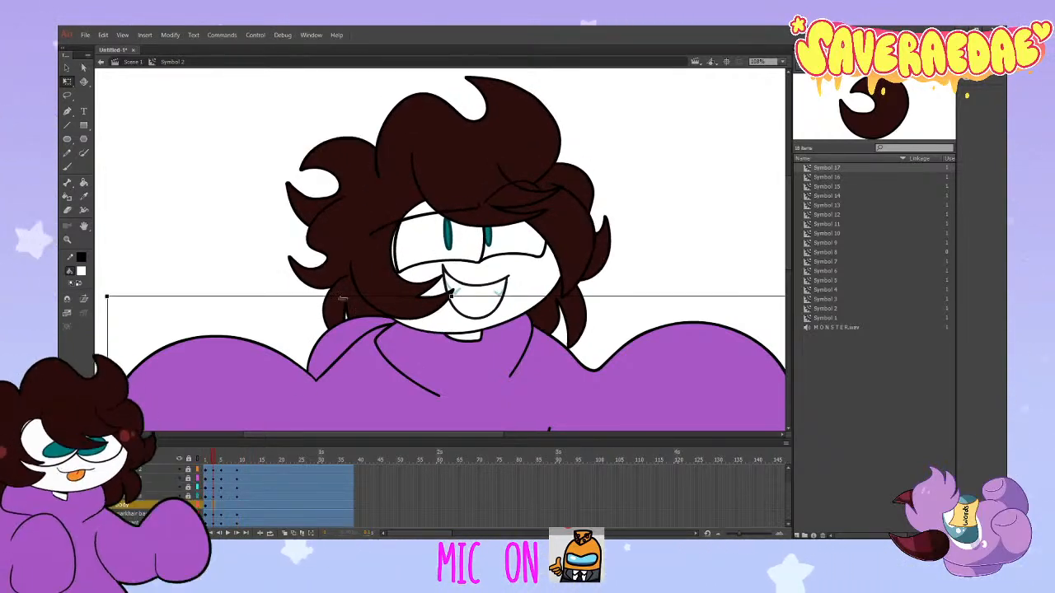
scroll(437, 342, down, 5)
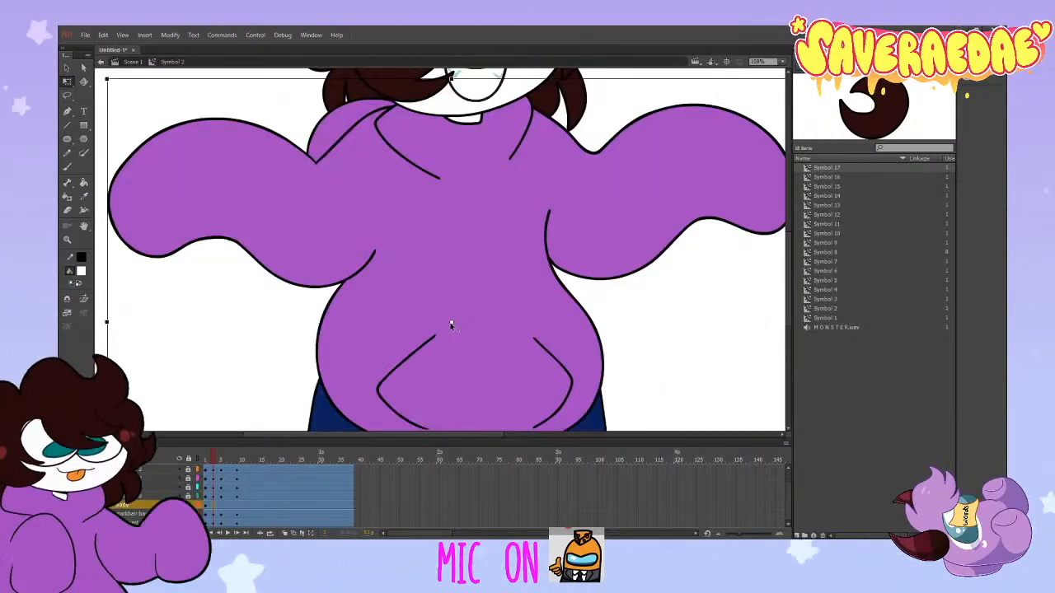
scroll(497, 235, up, 3)
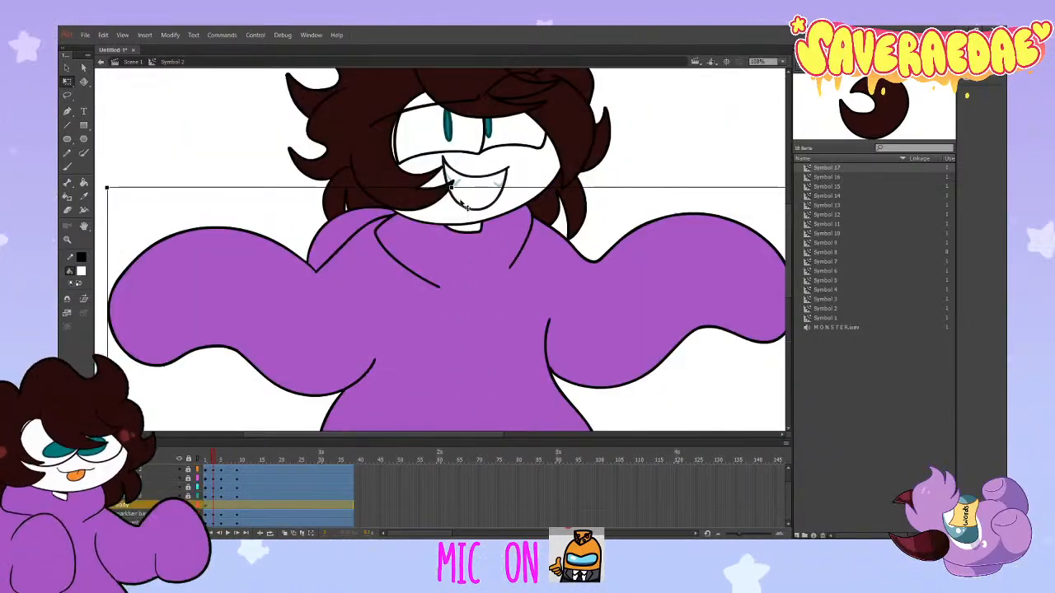
drag(451, 188, 452, 195)
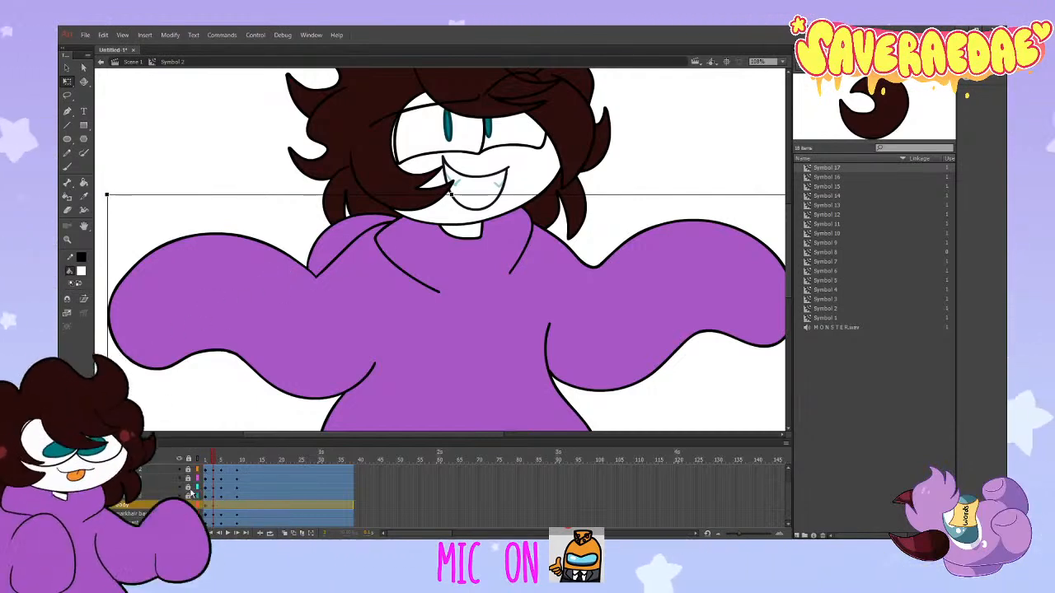
Step: Copy the body's starting pose to frame 5 and raise the body slightly there
click(206, 513)
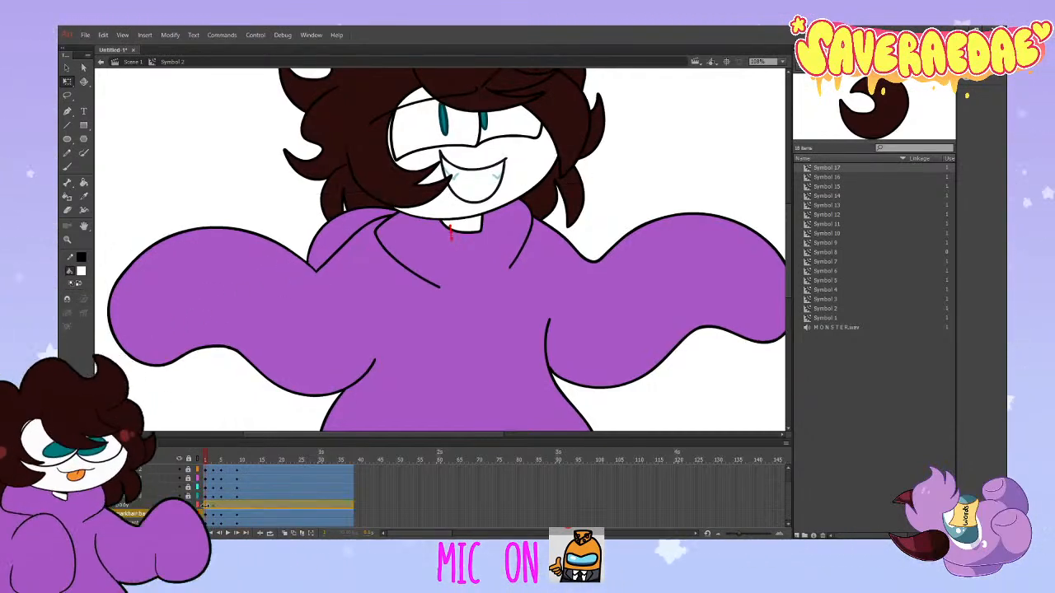
click(206, 505)
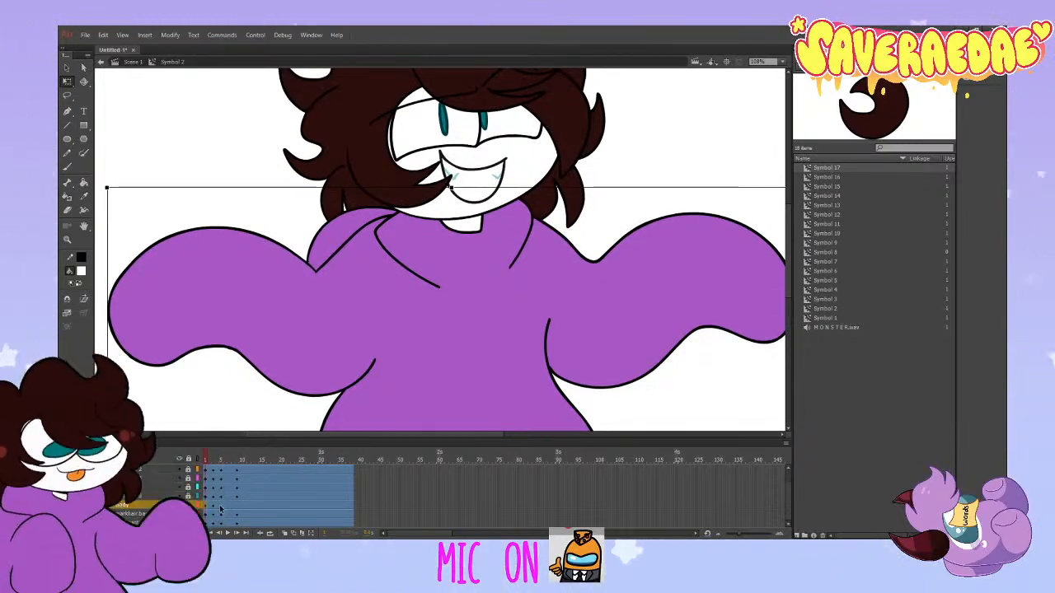
click(220, 509)
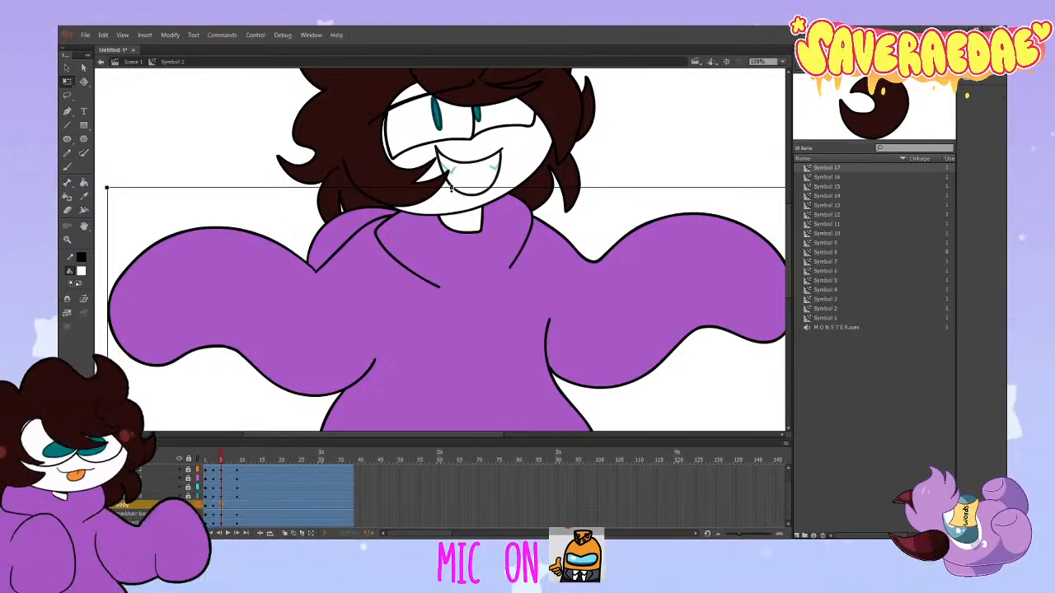
drag(451, 188, 449, 183)
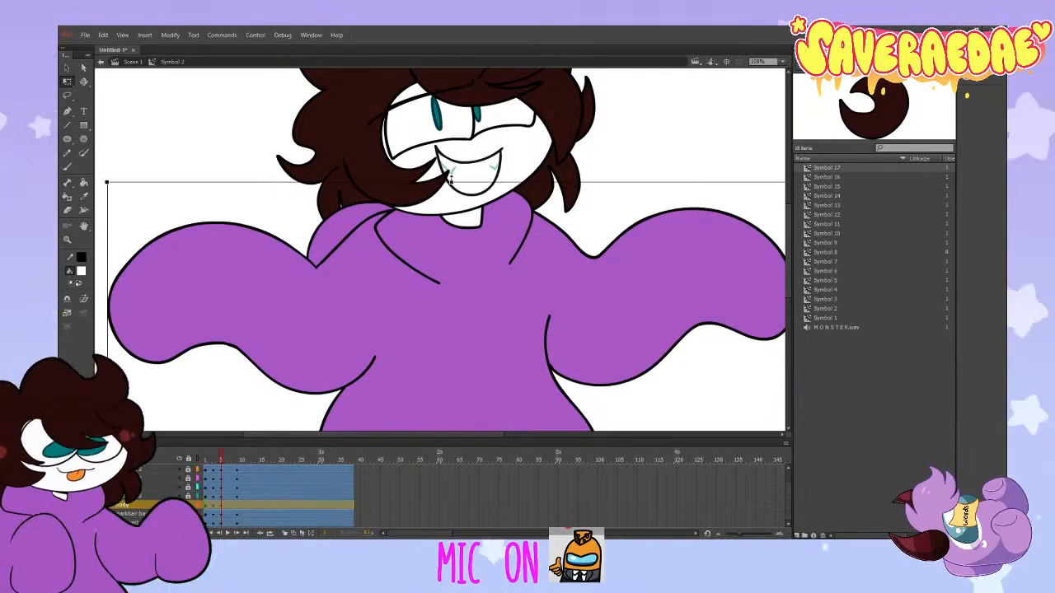
drag(450, 181, 450, 177)
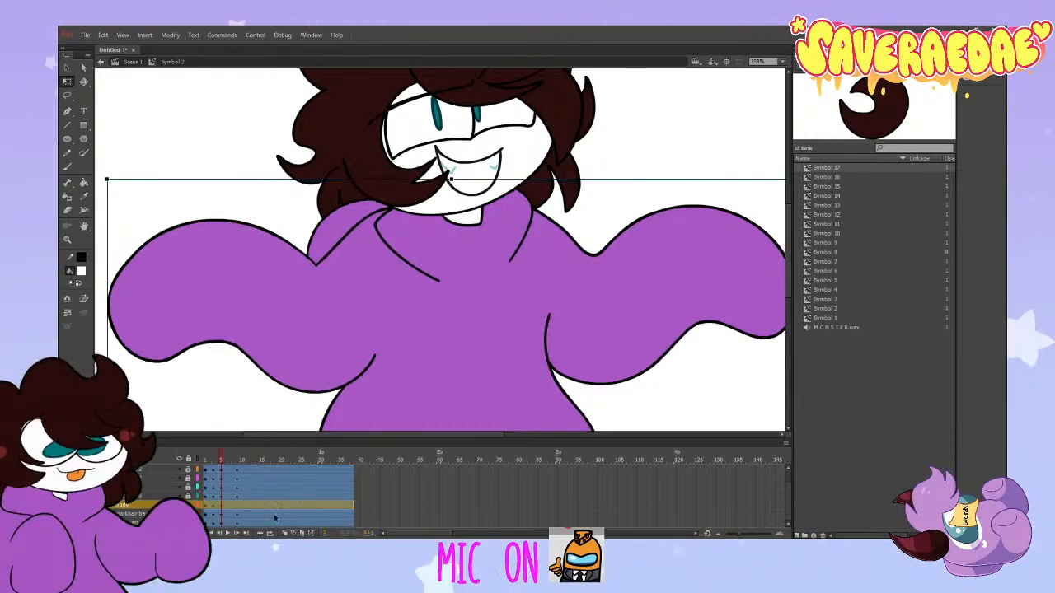
Step: Copy the body's starting pose from frame 1 to frame 9 of its motion tween
click(237, 503)
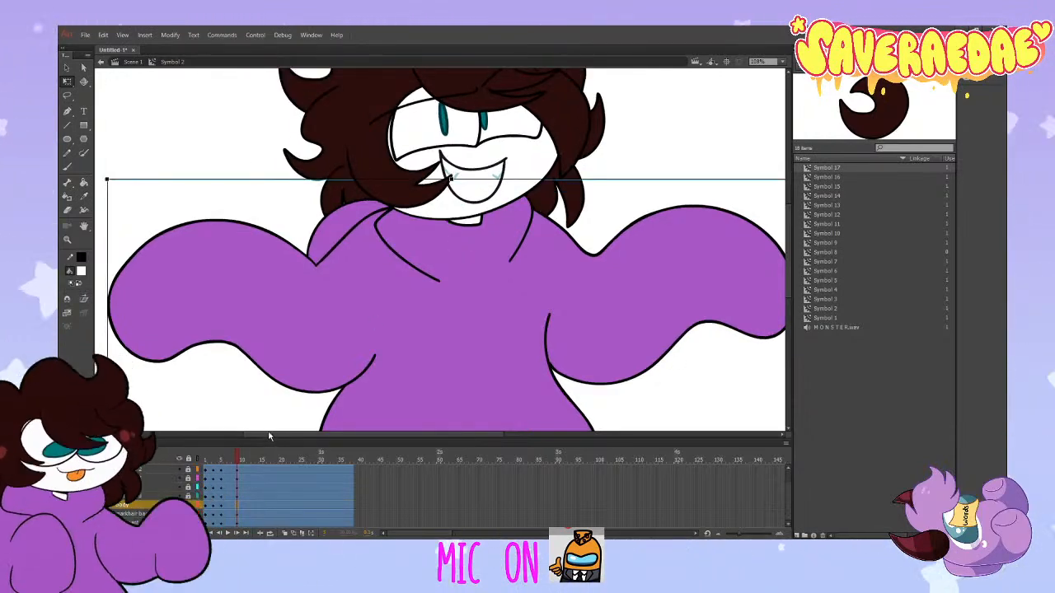
key(ctrl+z)
drag(239, 461, 195, 498)
scroll(501, 188, up, 3)
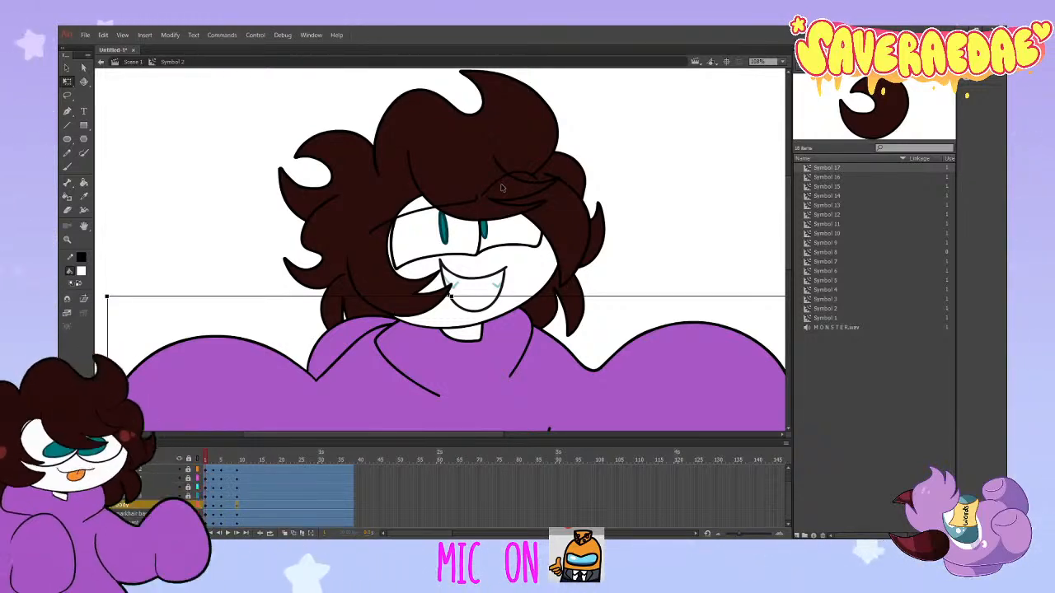
scroll(501, 188, down, 3)
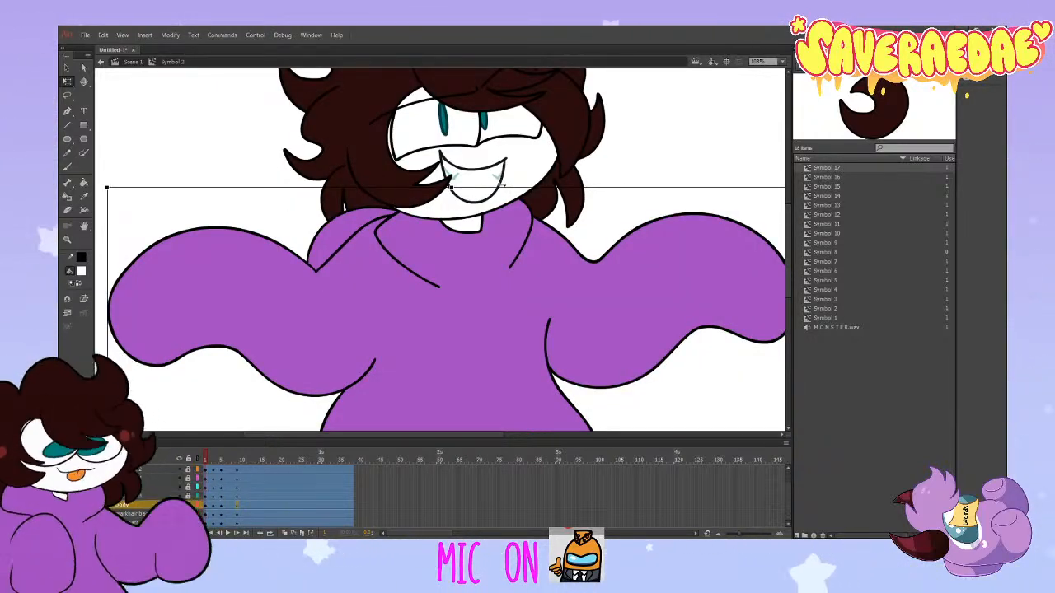
scroll(500, 183, down, 3)
scroll(500, 183, up, 6)
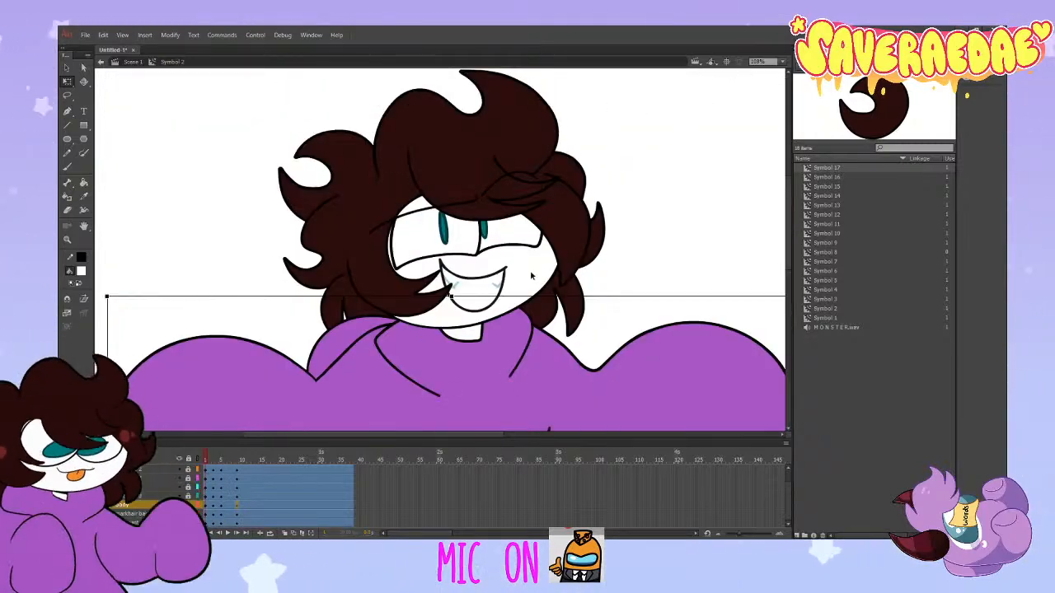
Step: Play the animation to review the combined head, hair and body motion, and return to frame 1
click(232, 534)
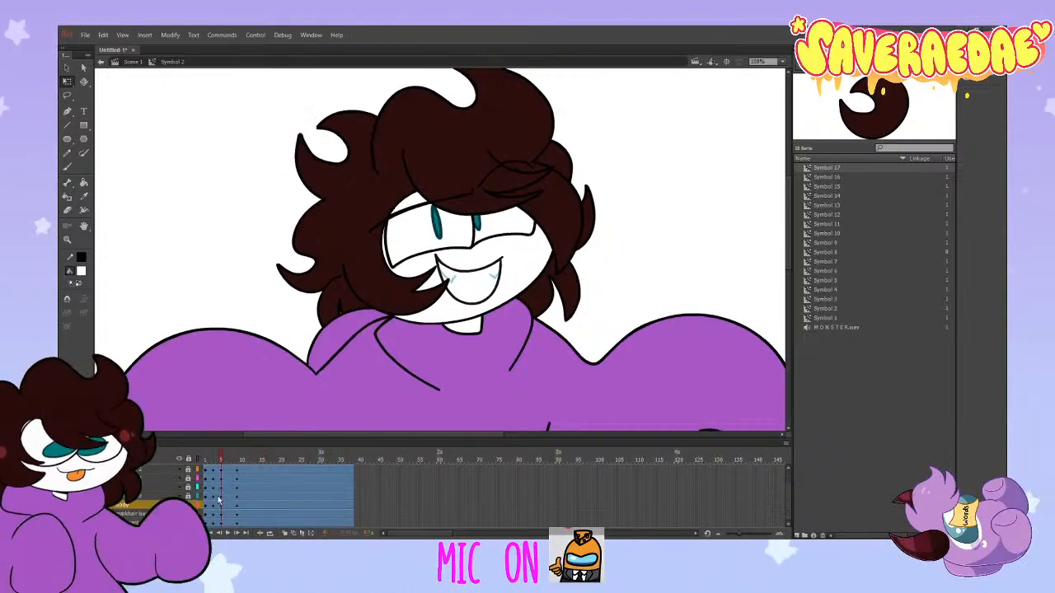
click(228, 534)
click(229, 534)
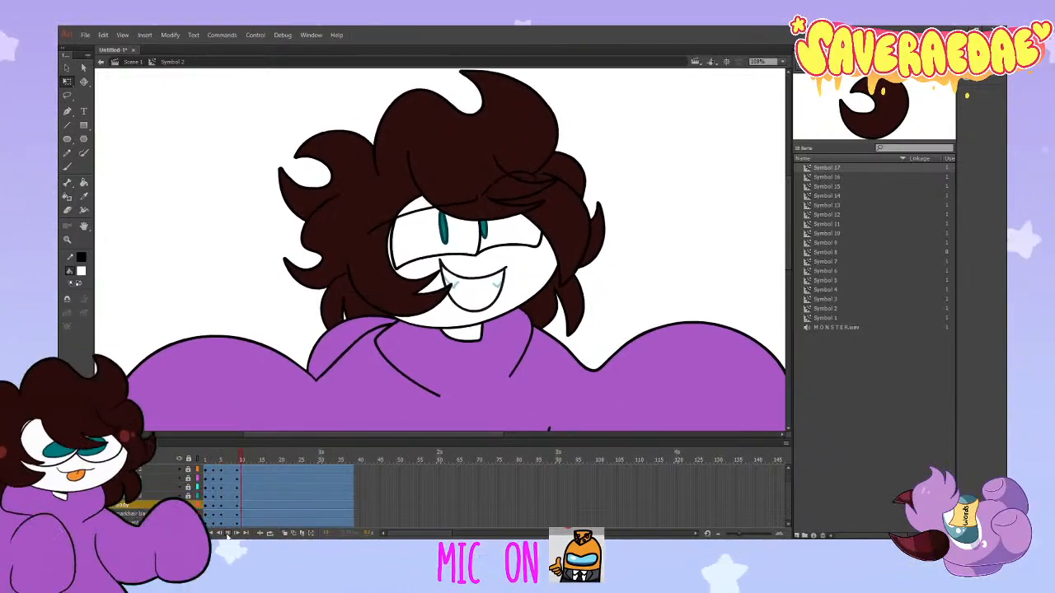
drag(240, 457, 199, 476)
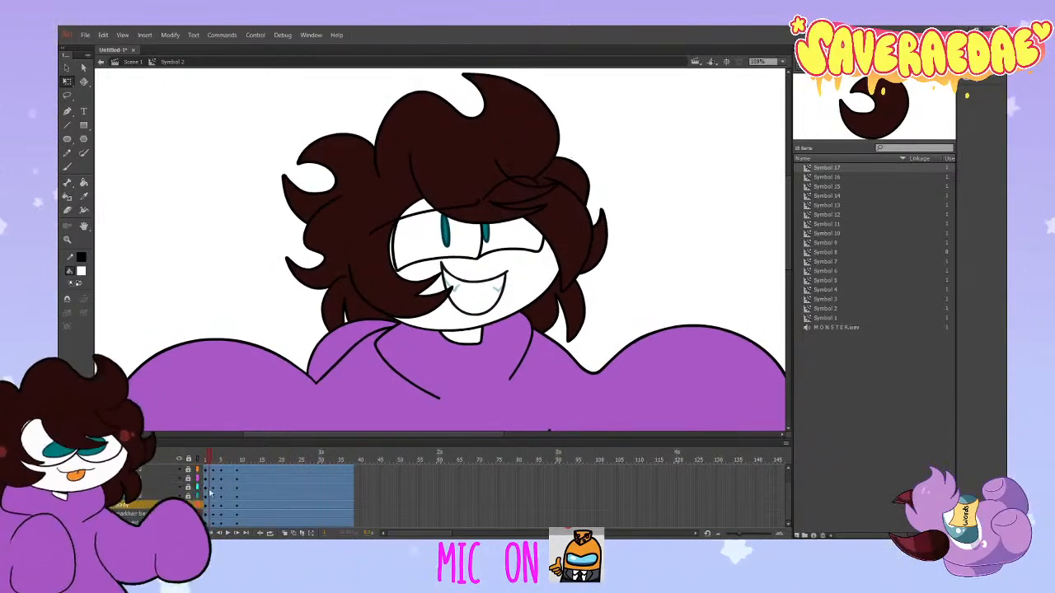
click(188, 505)
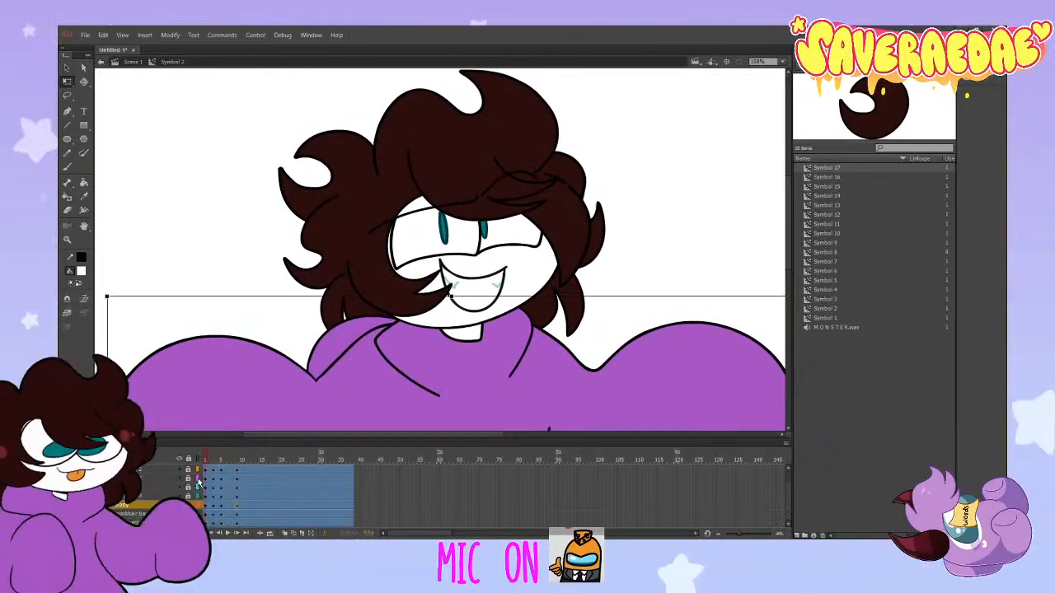
click(188, 478)
drag(209, 465, 213, 489)
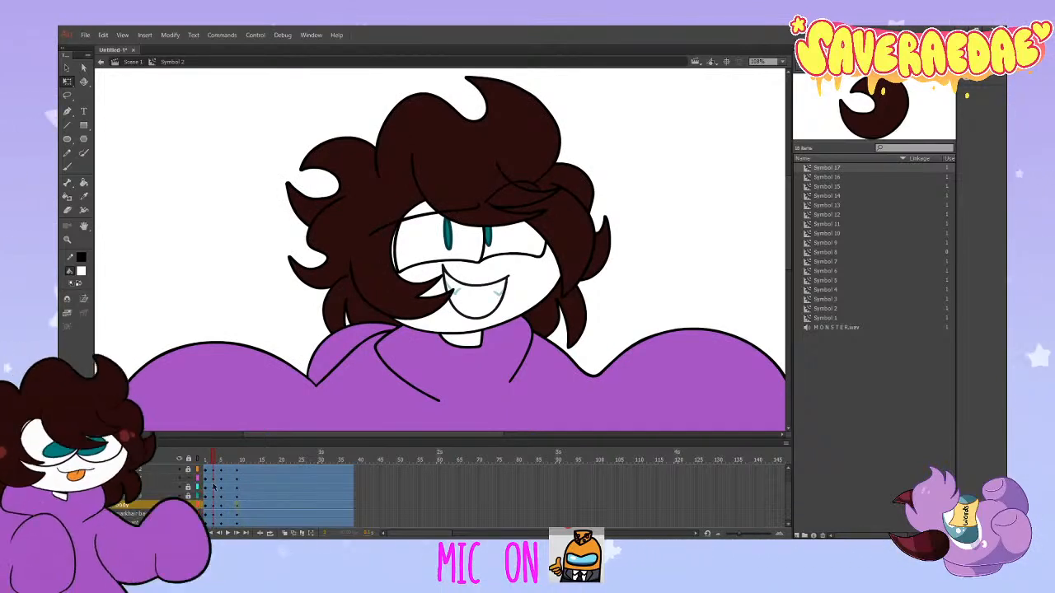
click(213, 505)
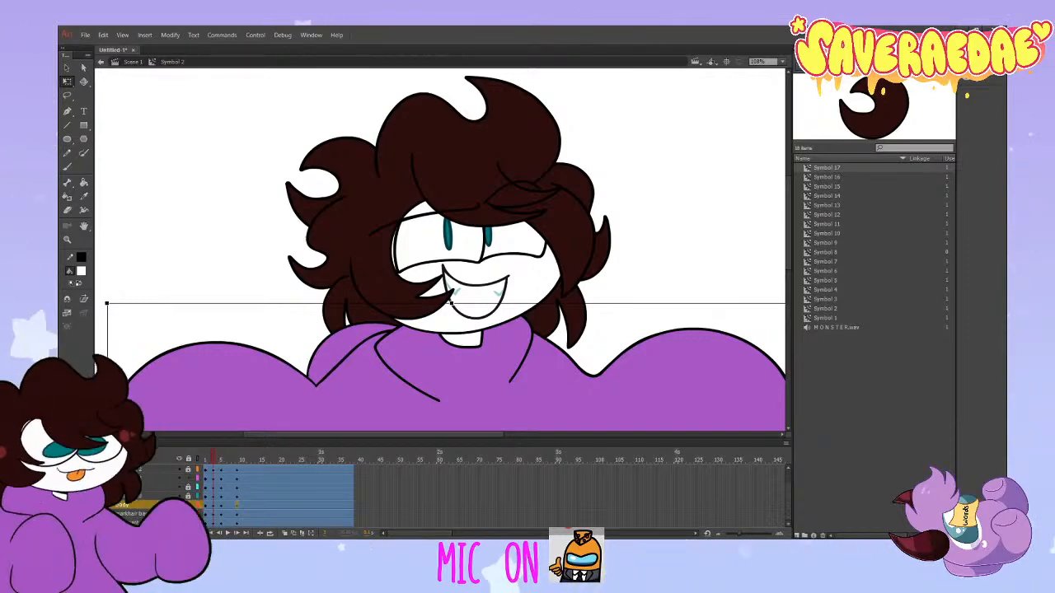
key(Delete)
key(ctrl+z)
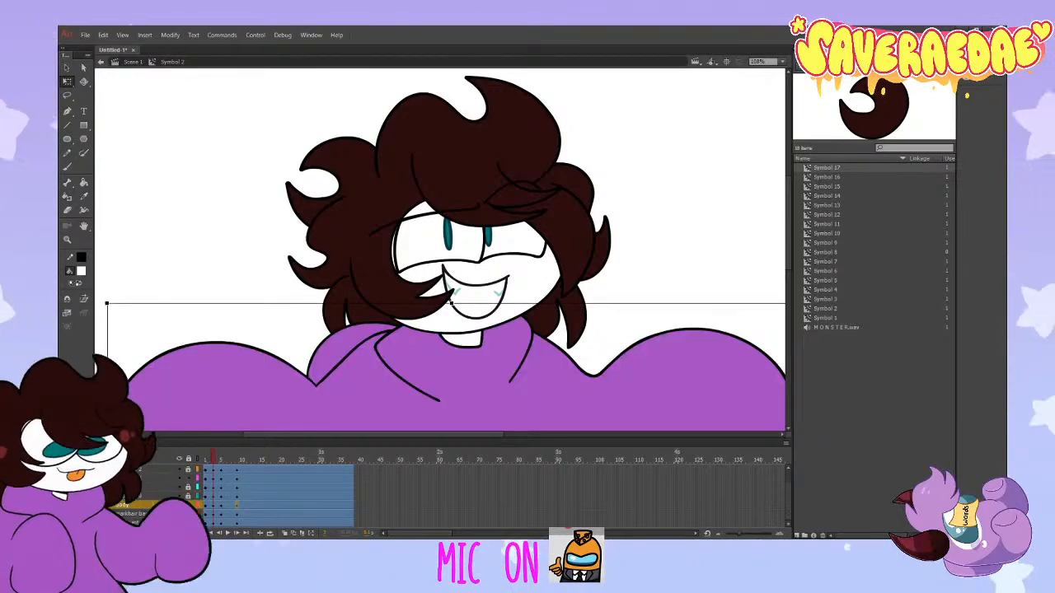
key(Escape)
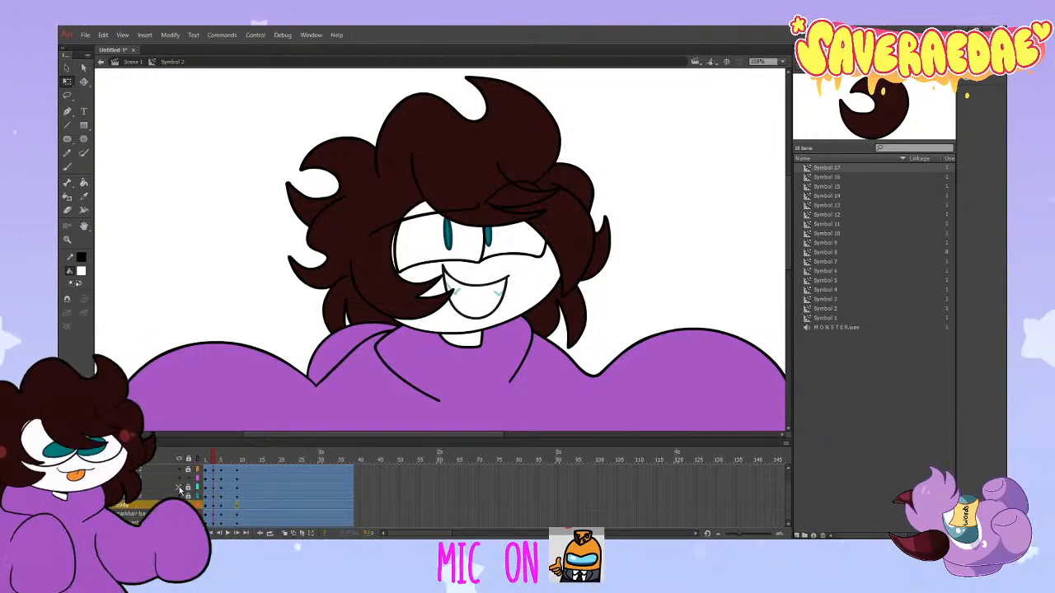
click(178, 496)
click(179, 497)
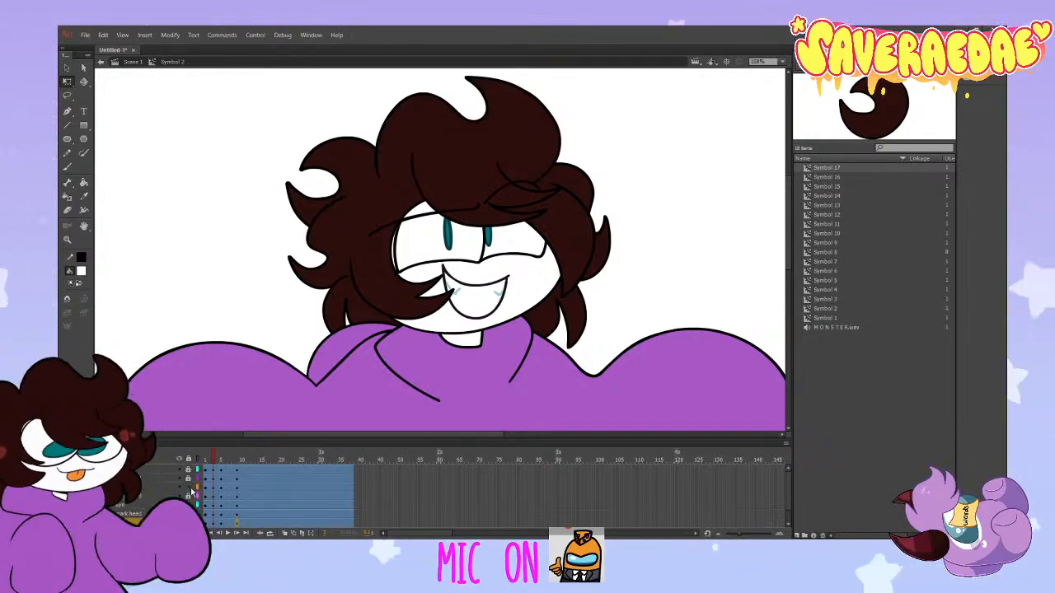
Step: At frame 3, move the top hair tuft's pivot to its lower-left corner and tilt the tuft slightly clockwise
click(467, 176)
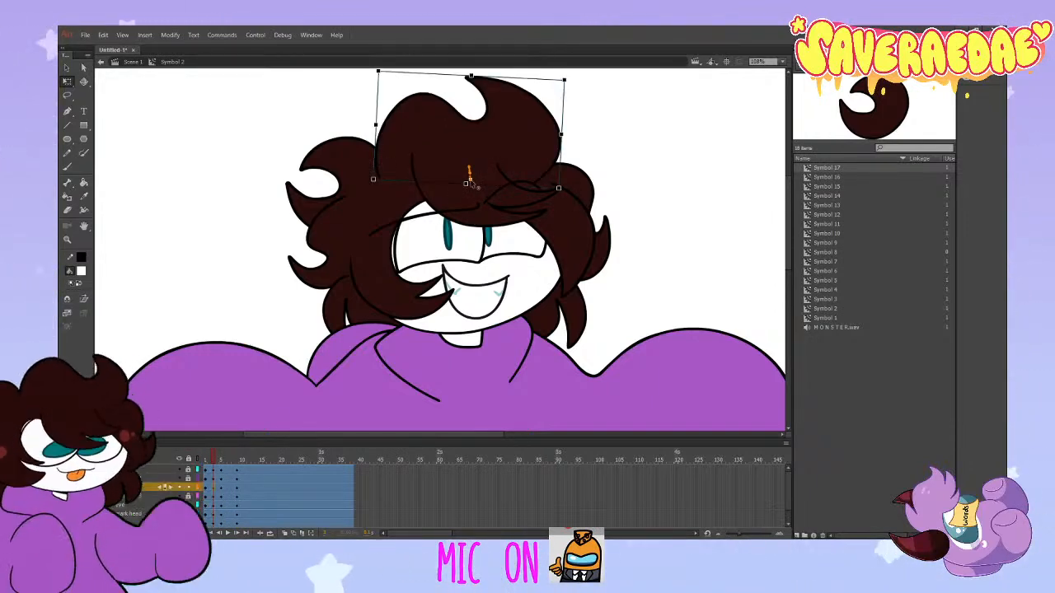
drag(415, 181, 405, 185)
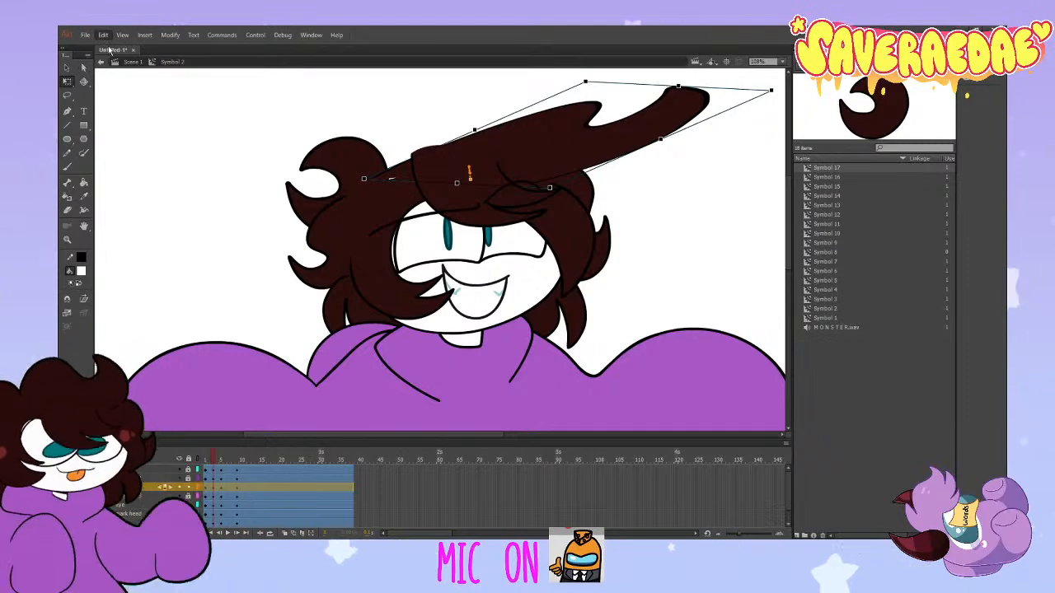
key(ctrl+z)
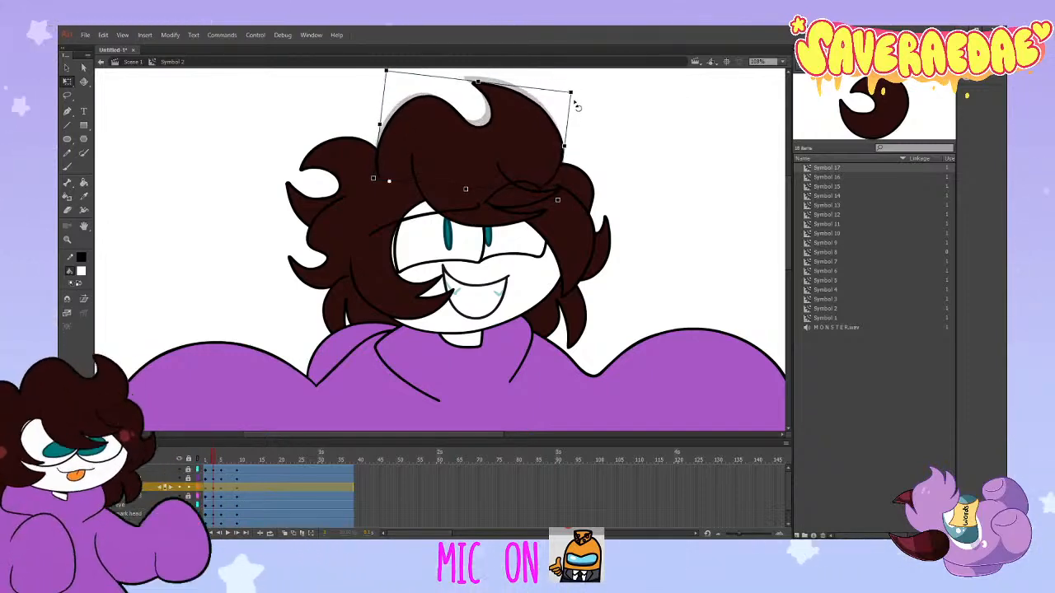
Step: At frame 1, tilt the top hair tuft slightly counterclockwise around its lower-left pivot
click(205, 462)
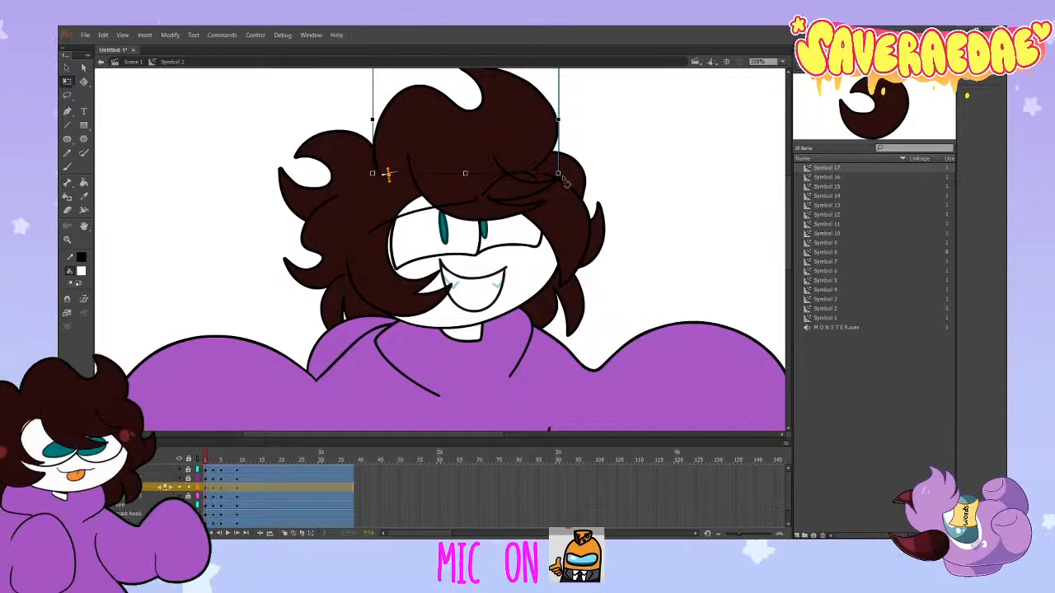
drag(567, 175, 567, 174)
drag(475, 145, 476, 148)
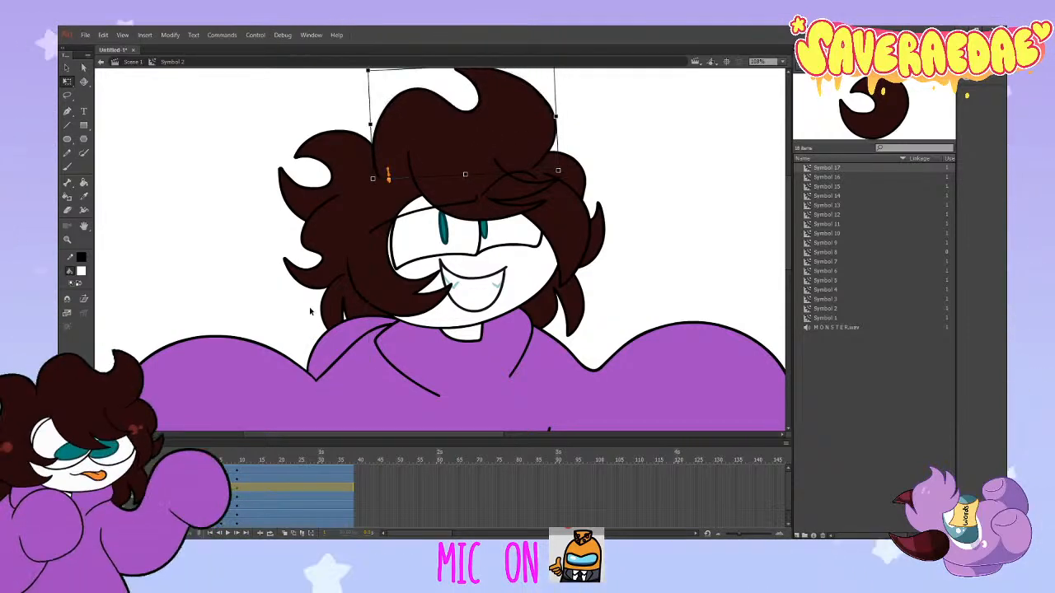
Step: At frame 5, tilt the top hair tuft further counterclockwise as the head rises
click(217, 462)
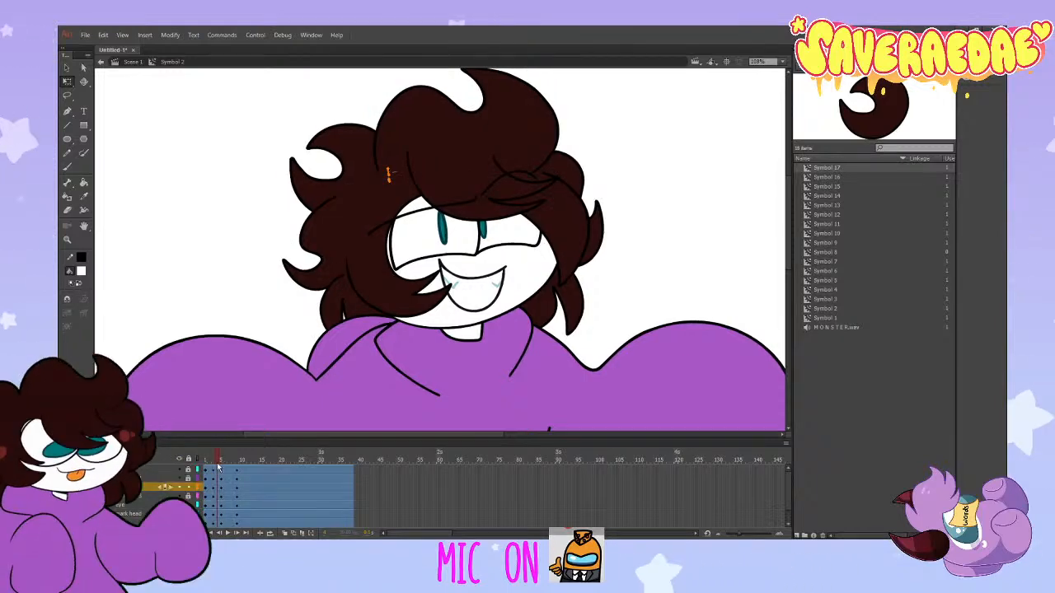
click(220, 463)
drag(431, 140, 437, 147)
drag(566, 167, 563, 155)
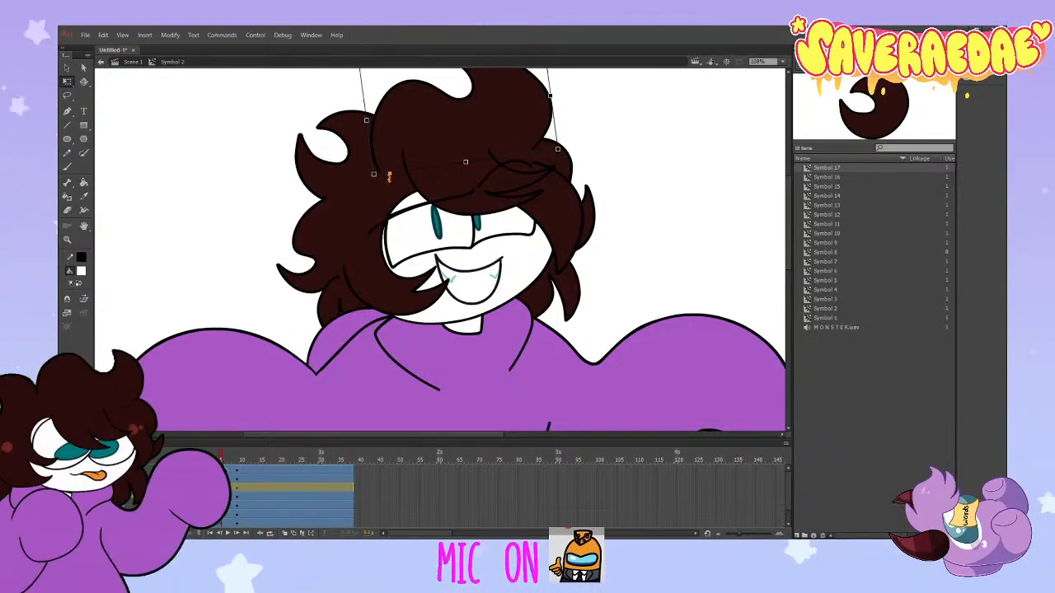
Step: Copy the top hair tuft's starting pose from frame 1 to frame 9 of its motion tween
drag(221, 464, 238, 522)
drag(221, 462, 205, 460)
key(period)
key(period)
key(period)
key(period)
key(period)
key(period)
key(period)
key(period)
key(period)
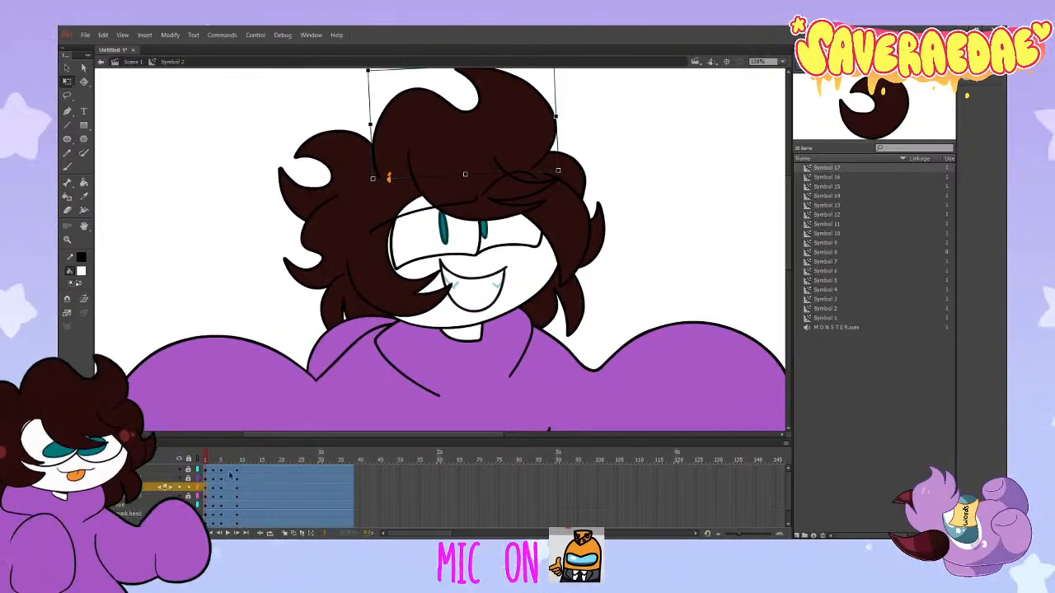
key(ctrl+z)
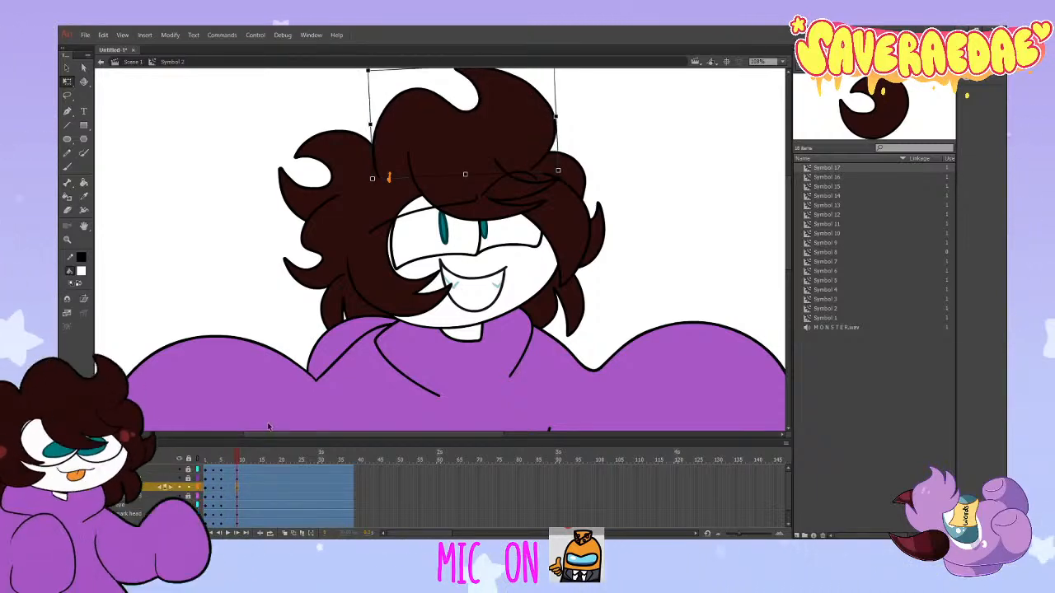
Step: Step back and forth through frames 1 to 9 to examine the top hair tuft's motion
key(comma)
key(comma)
key(comma)
key(comma)
key(comma)
key(comma)
key(comma)
key(comma)
key(comma)
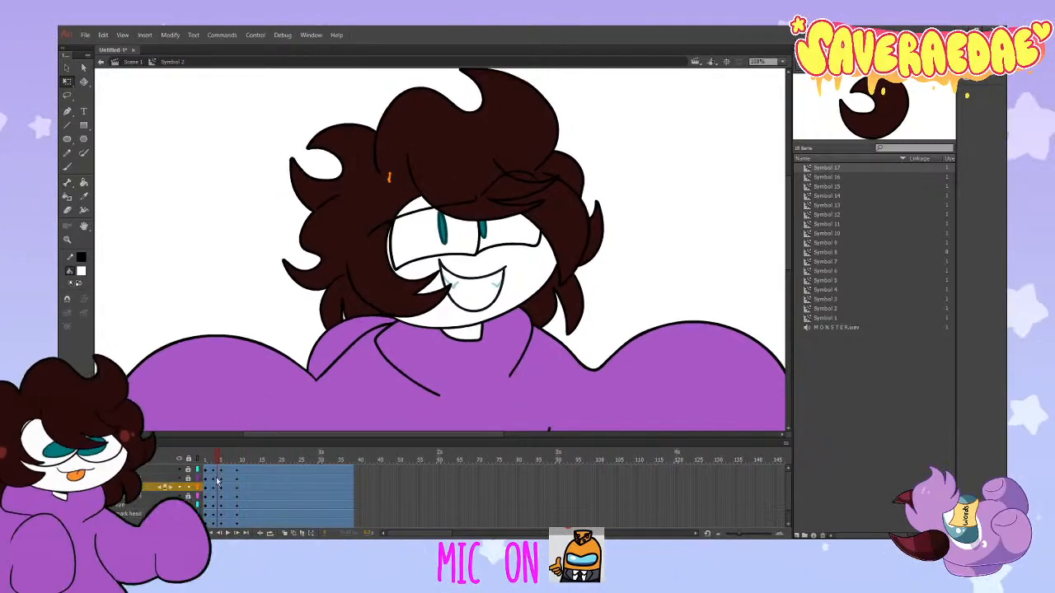
key(period)
key(period)
key(period)
key(period)
key(period)
key(period)
key(period)
key(period)
key(comma)
key(comma)
key(comma)
key(comma)
key(comma)
key(comma)
key(comma)
key(comma)
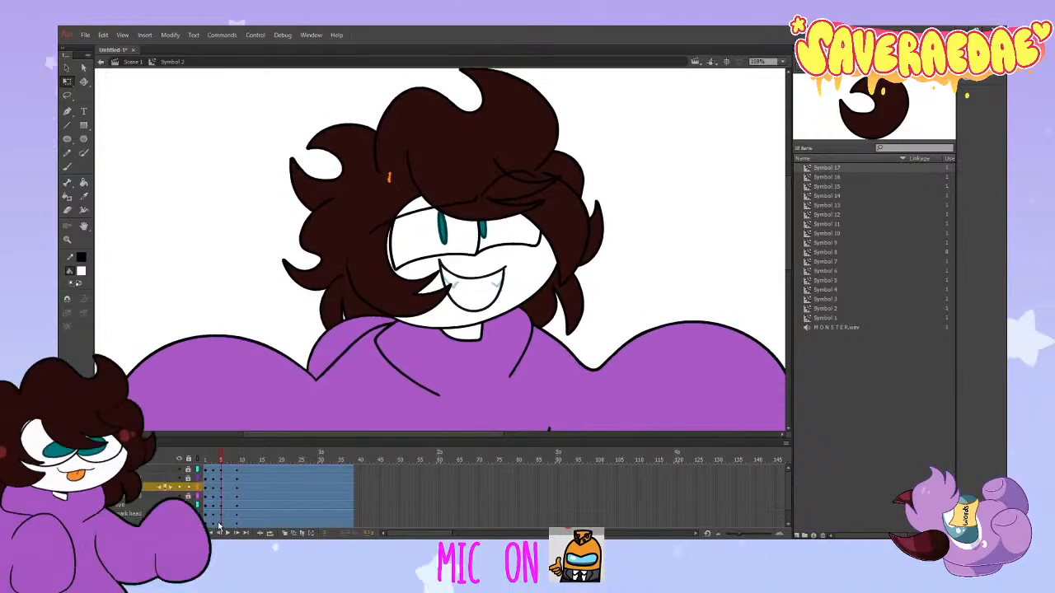
key(period)
key(period)
key(period)
key(period)
key(period)
key(period)
key(period)
key(period)
key(comma)
key(comma)
key(comma)
key(comma)
key(comma)
key(comma)
key(comma)
key(comma)
click(205, 488)
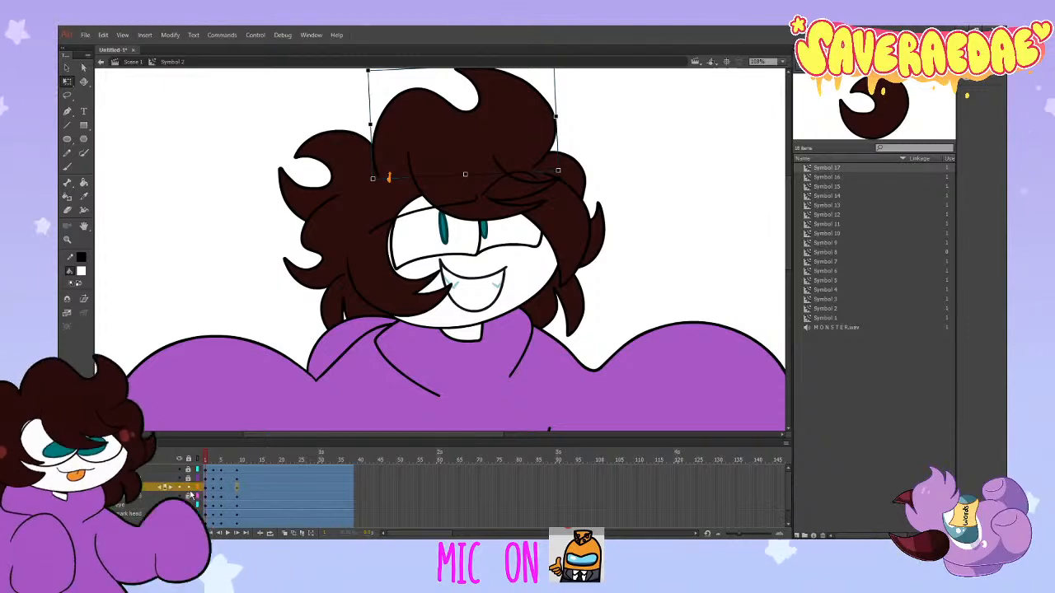
Step: Lock the top hair layer, unlock the front bangs layer, and tilt the bangs clockwise at frame 3
click(189, 487)
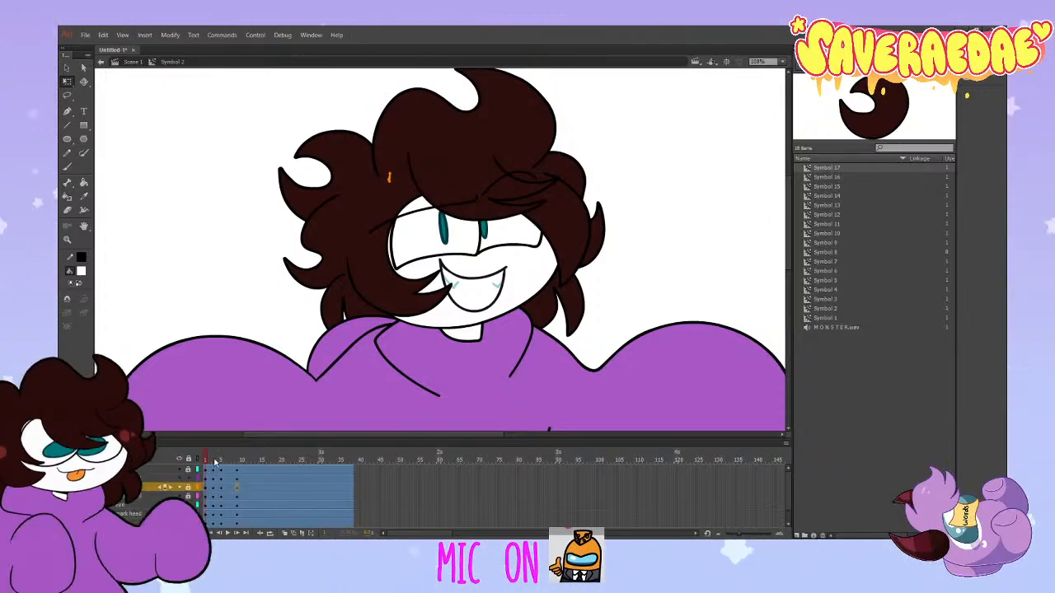
drag(207, 464, 213, 466)
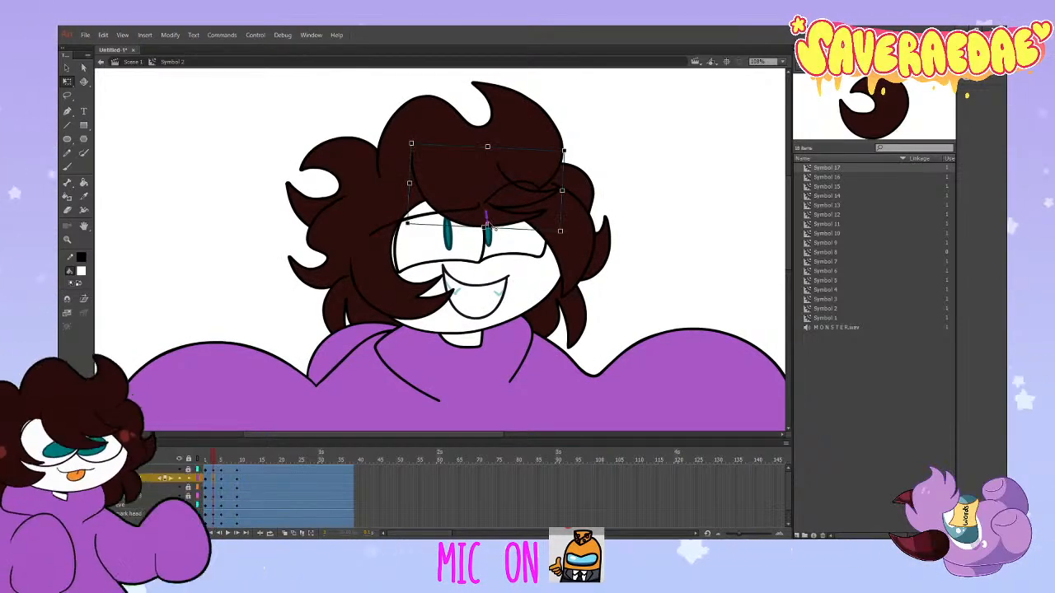
drag(563, 243, 559, 252)
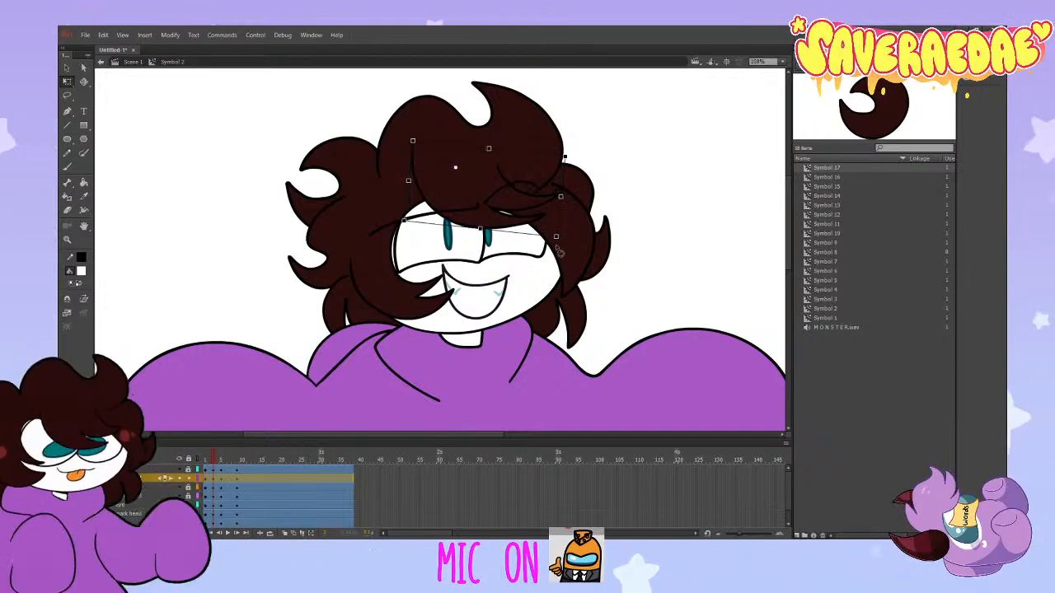
Step: At frame 5, rotate the front bangs counterclockwise around their pivot
drag(215, 461, 221, 474)
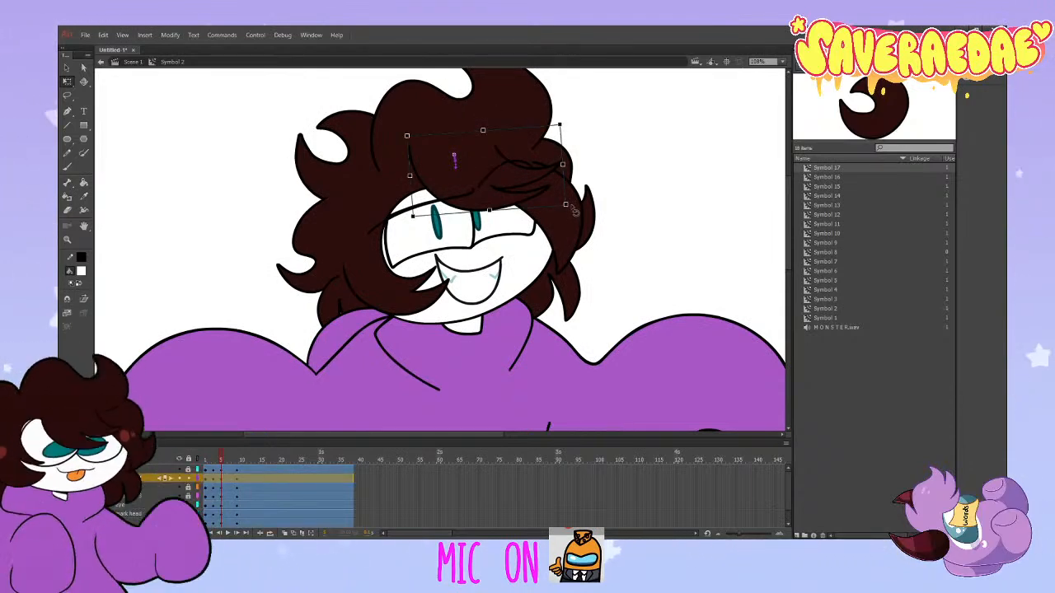
drag(574, 213, 577, 196)
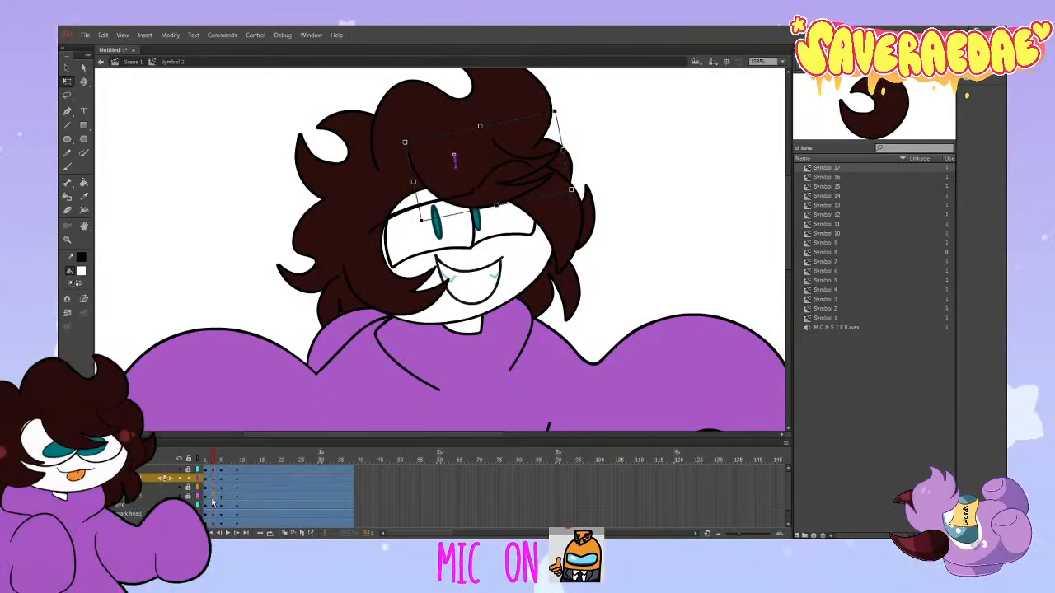
click(212, 500)
drag(213, 461, 217, 464)
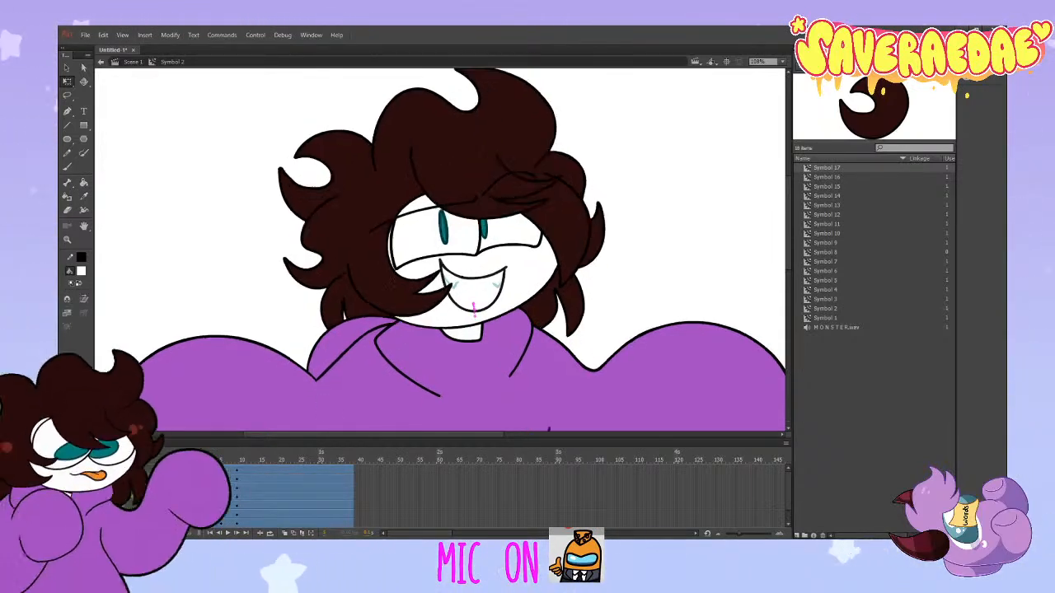
click(236, 480)
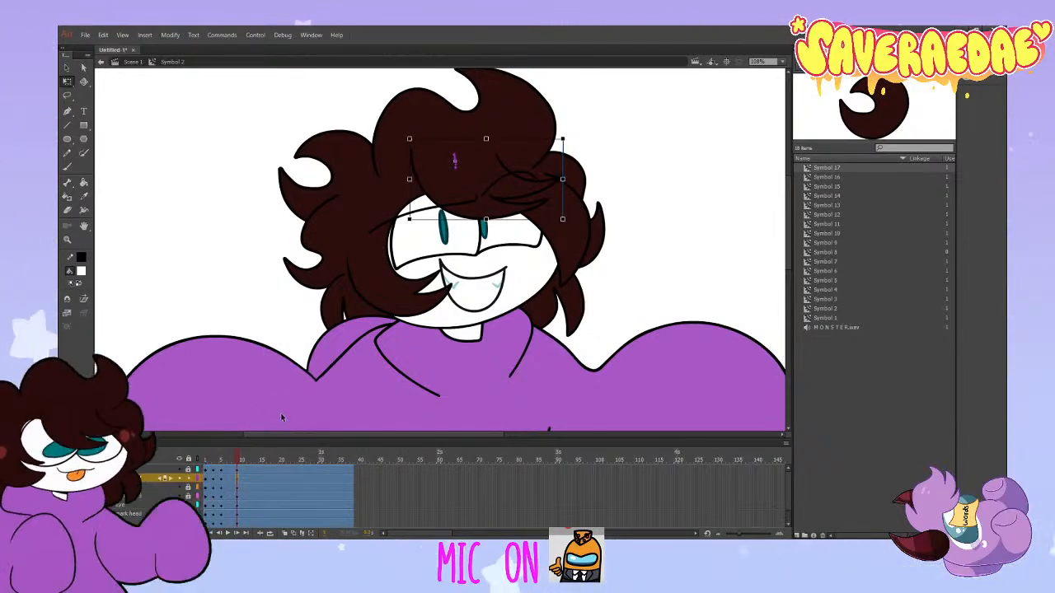
Step: Shift the front bangs' keyframes one frame later to frames 4, 6 and 10, and play the result
drag(222, 476, 217, 532)
click(217, 479)
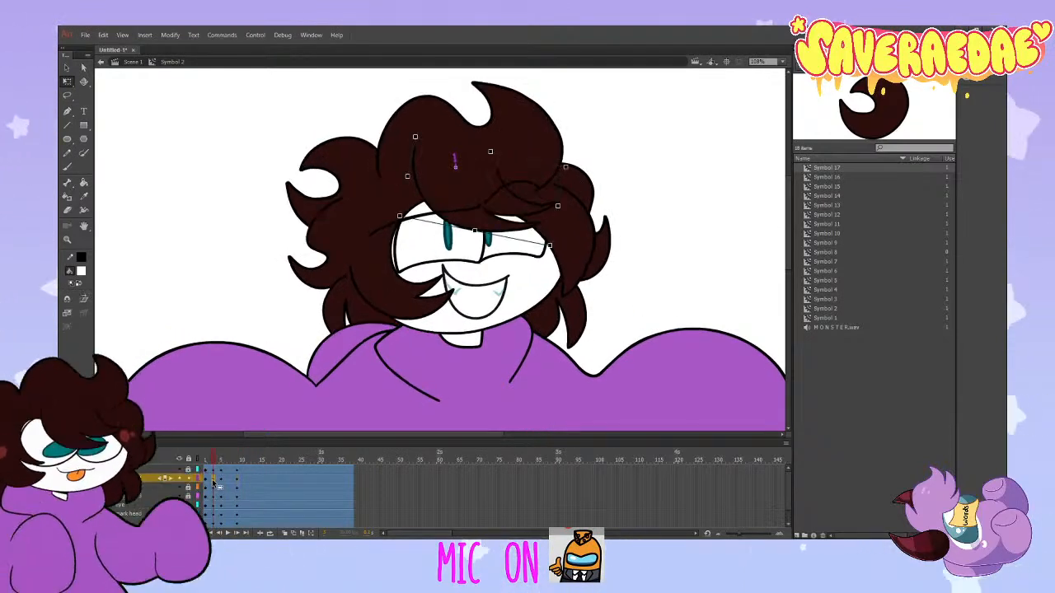
click(221, 479)
click(228, 479)
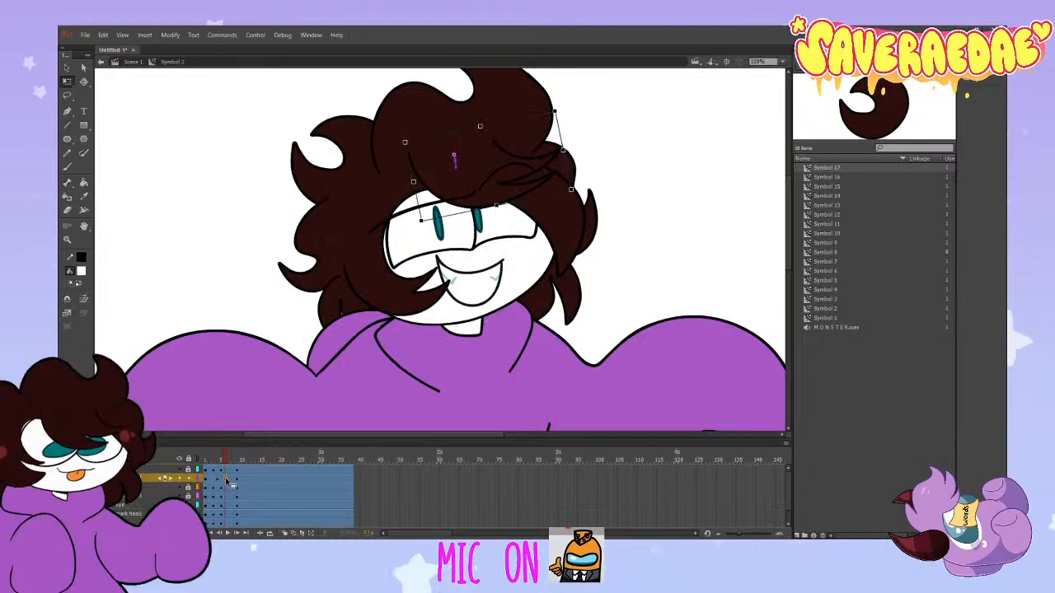
click(238, 479)
drag(240, 466, 202, 476)
key(Return)
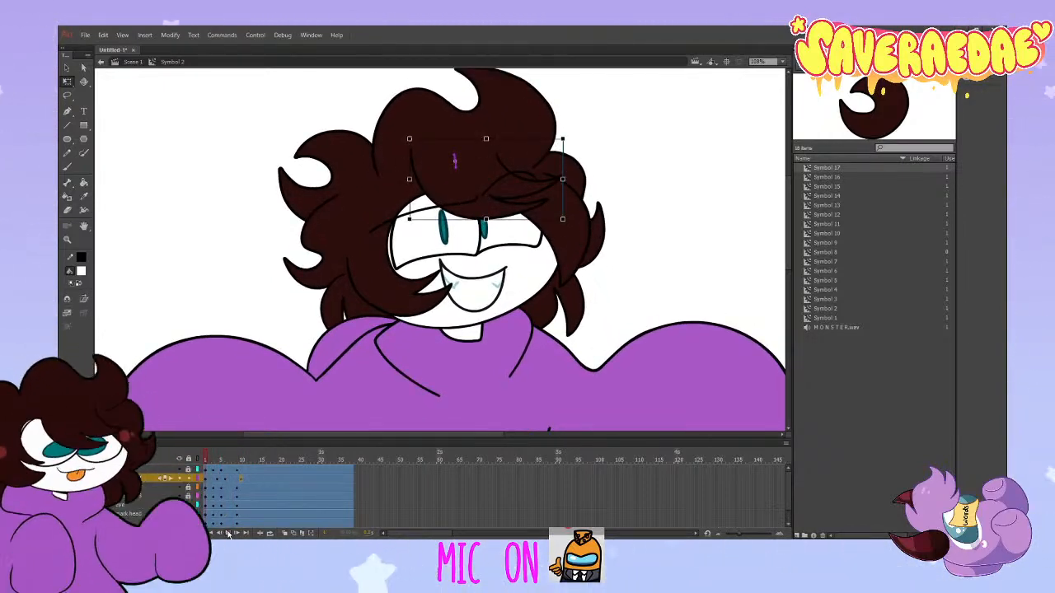
Step: Delay the left-side hair layer's keyframes by one frame, placing them at frames 4, 6 and 10
click(213, 519)
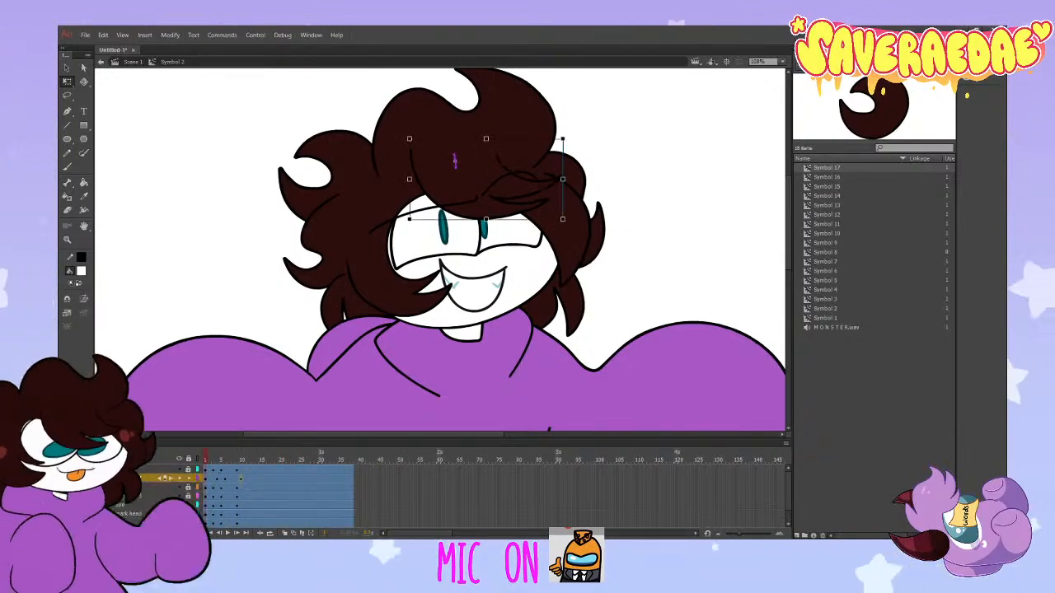
drag(213, 523, 239, 526)
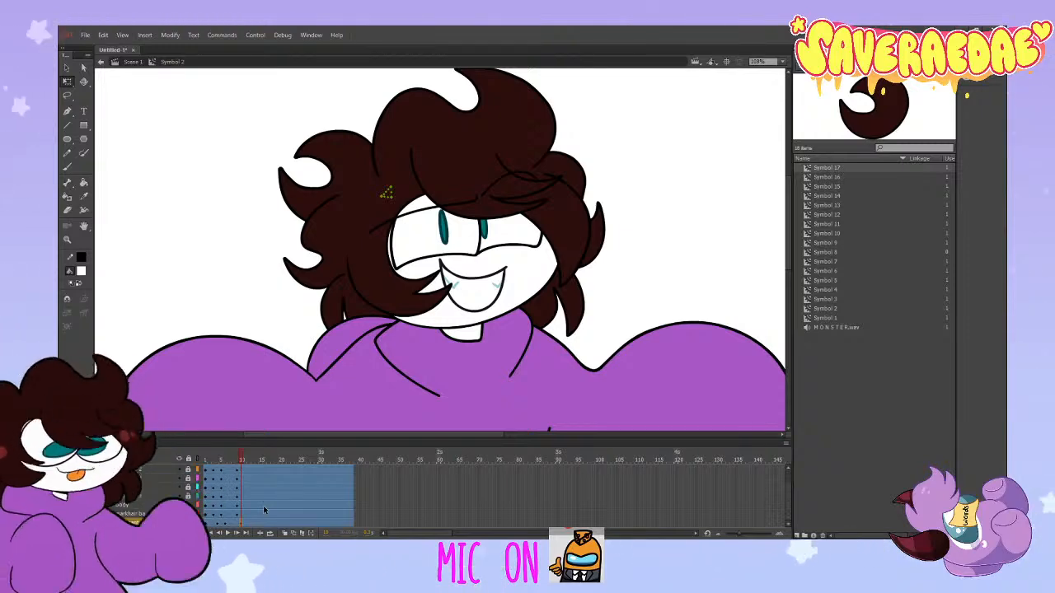
click(208, 478)
click(205, 478)
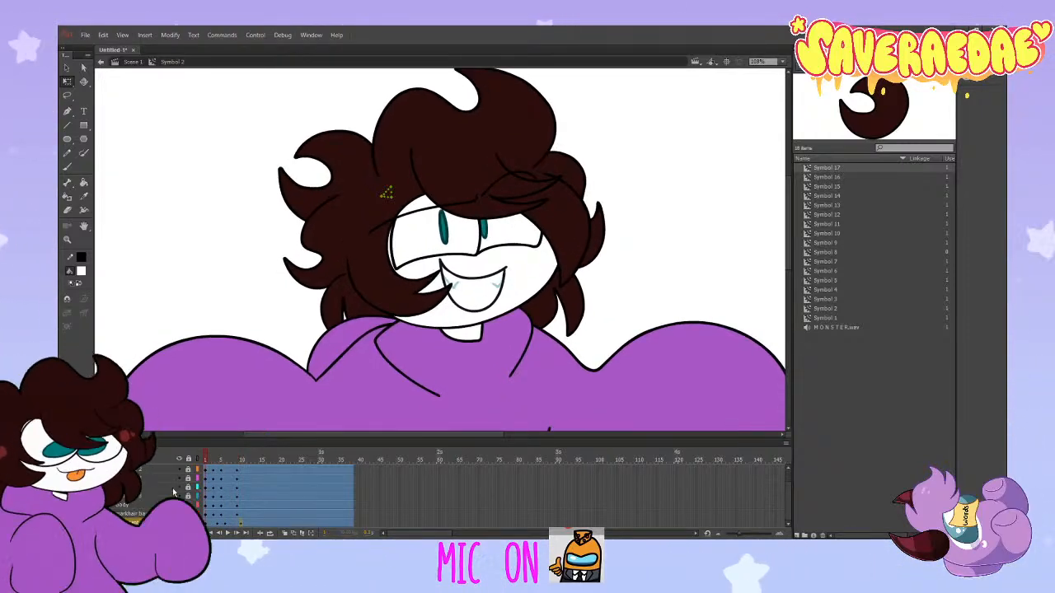
Step: Scrub between frames 1 and 4 to check how the delayed left-side hair follows the head
mouse_move(206, 464)
mouse_down()
mouse_move(246, 471)
mouse_move(209, 470)
mouse_up()
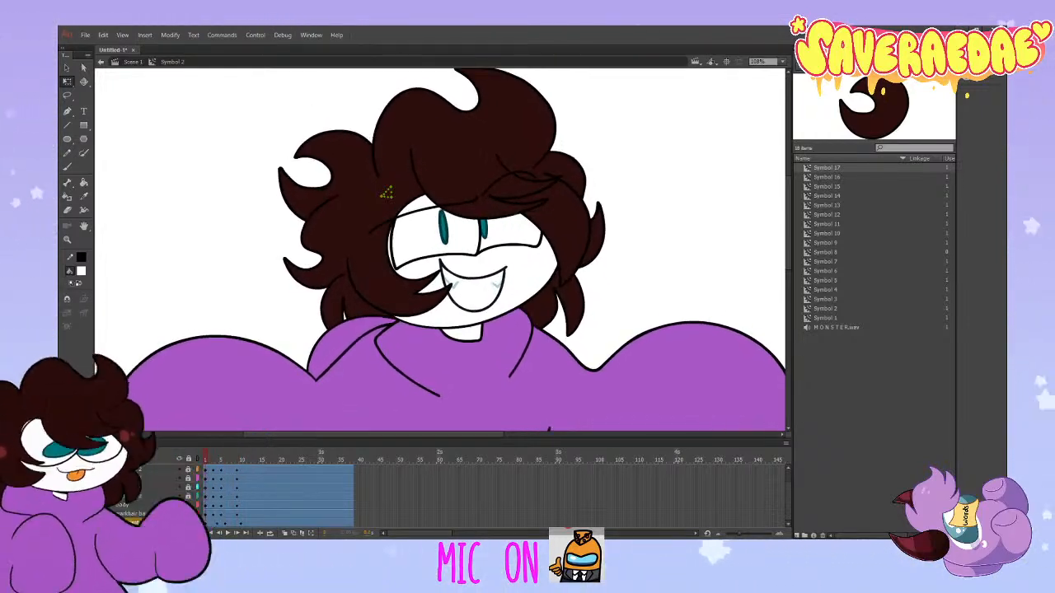
click(211, 522)
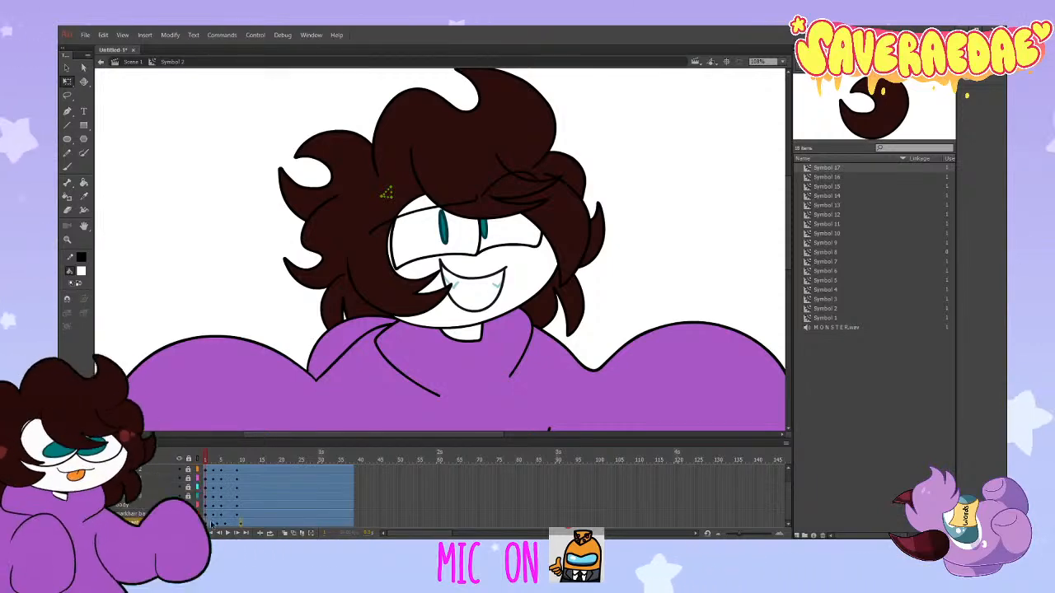
click(215, 467)
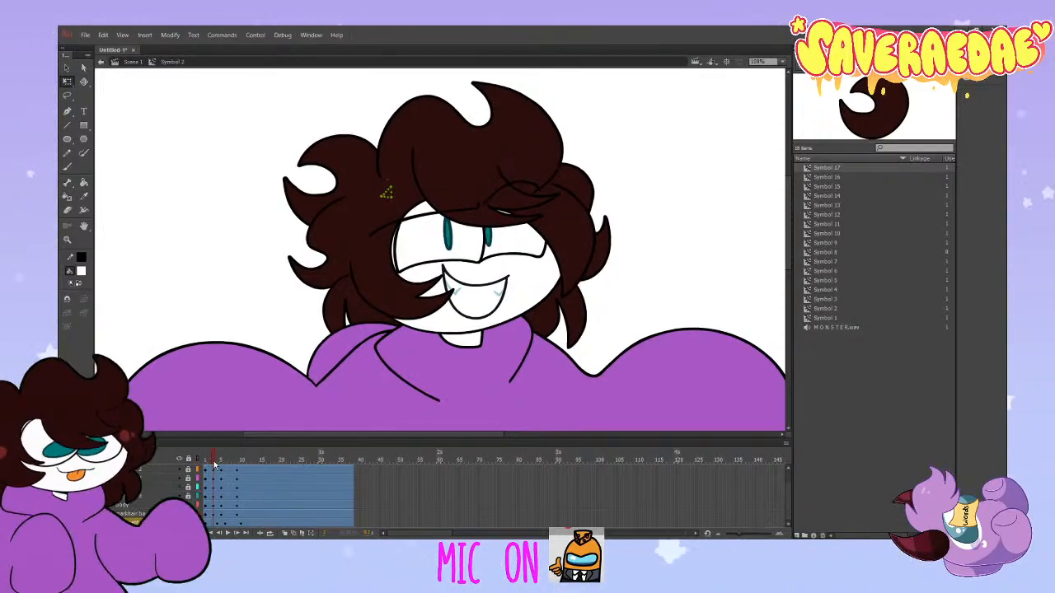
click(218, 467)
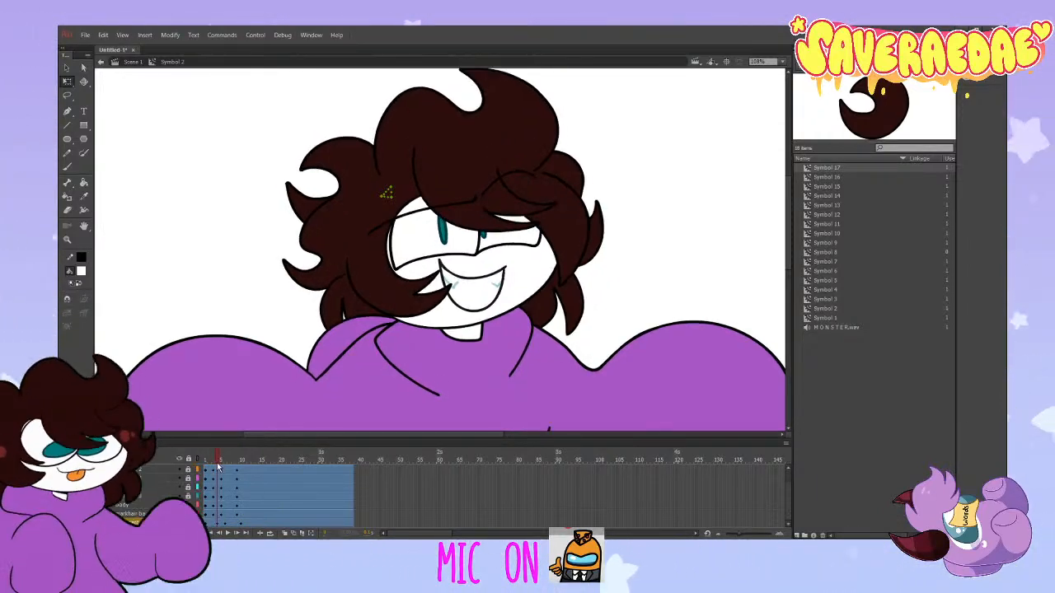
drag(218, 464, 214, 464)
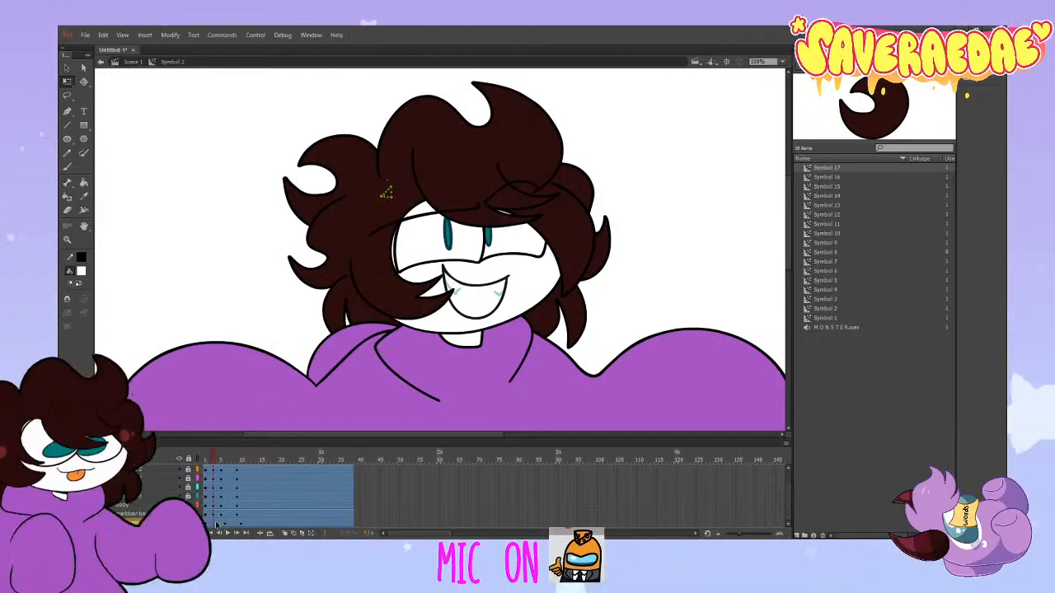
Step: Shift the left-side hair slightly toward the face at frame 3, and return to frame 1
click(350, 170)
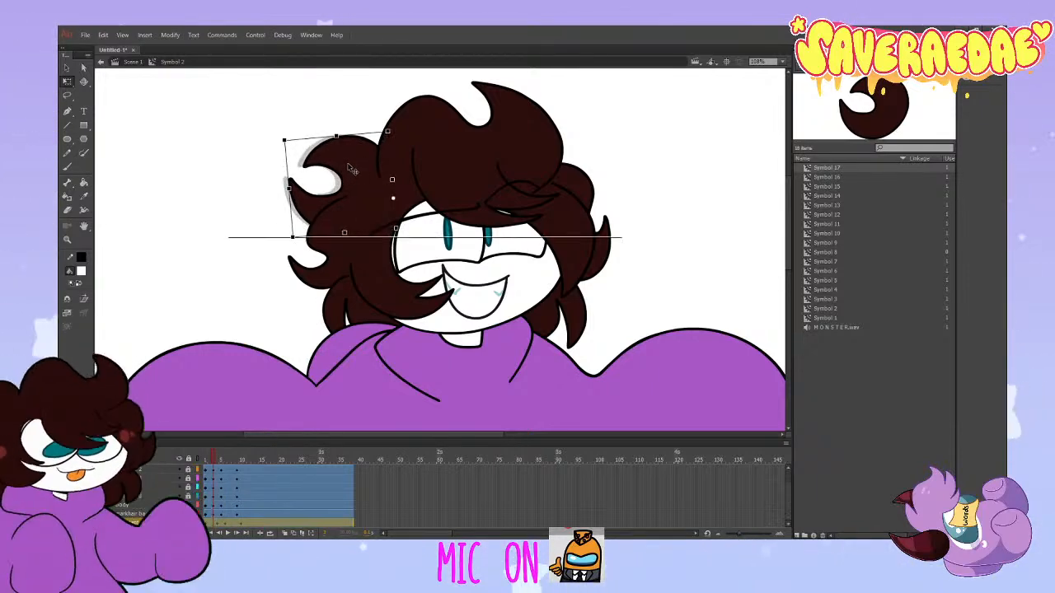
drag(213, 460, 206, 521)
click(205, 522)
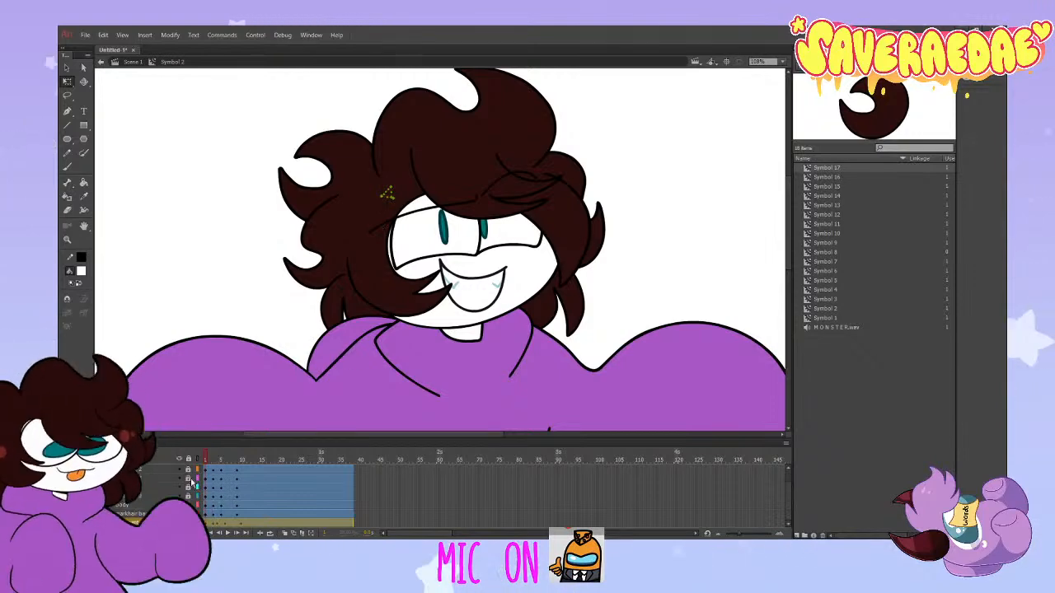
Step: Delay the back hair layer's keyframes by one frame, placing them at frames 4, 6 and 10
click(211, 499)
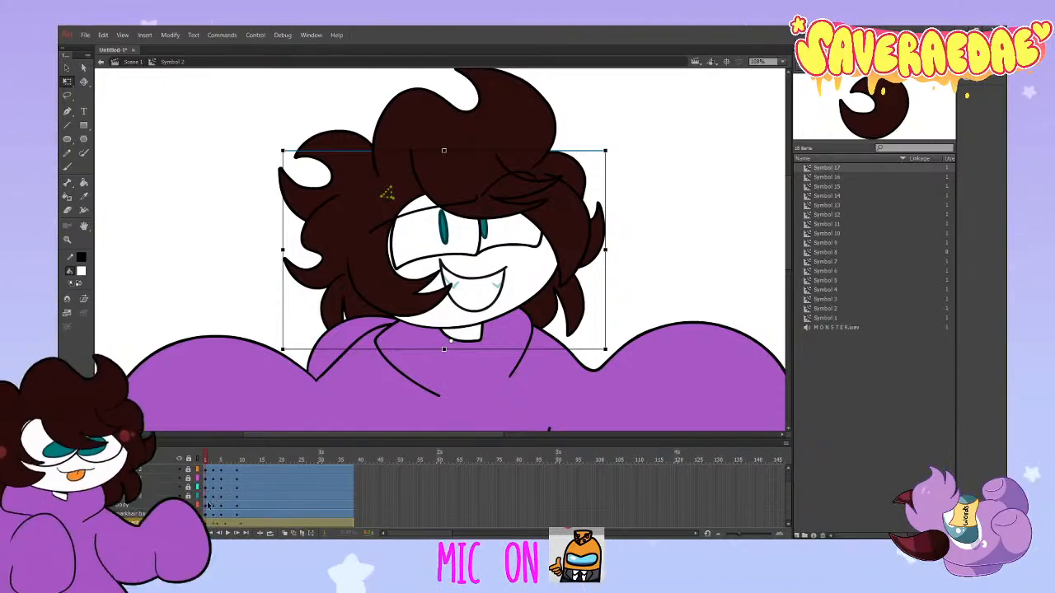
click(213, 515)
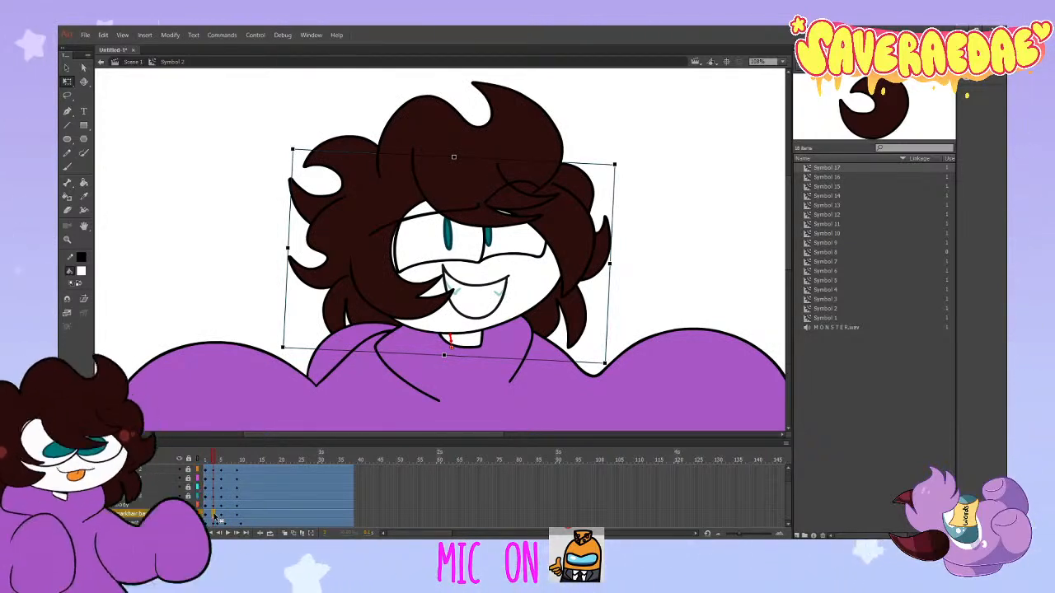
click(217, 515)
click(222, 516)
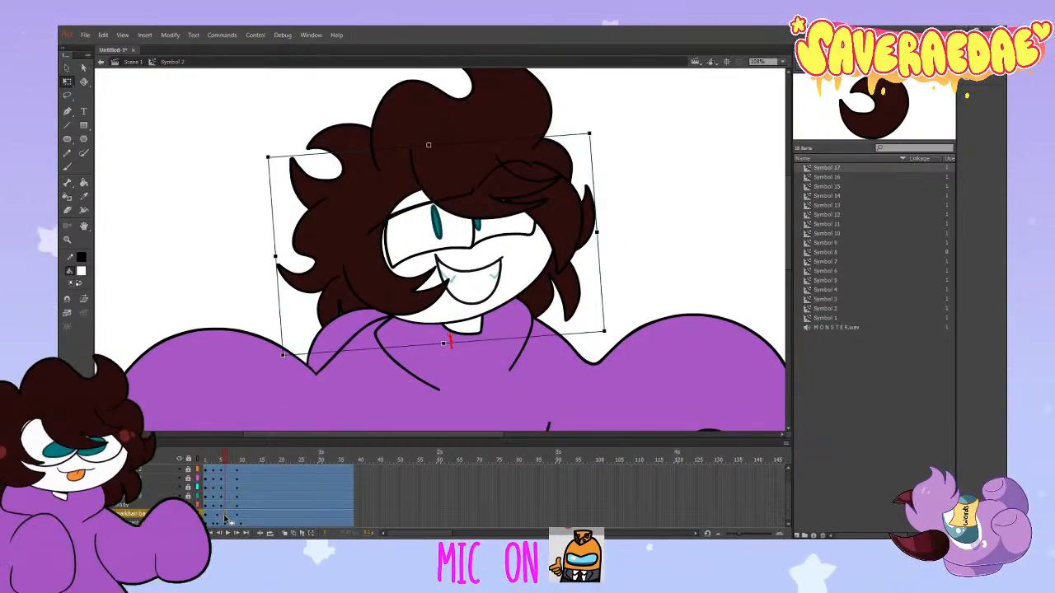
click(230, 517)
click(237, 519)
drag(239, 517, 242, 517)
drag(244, 460, 206, 470)
click(217, 495)
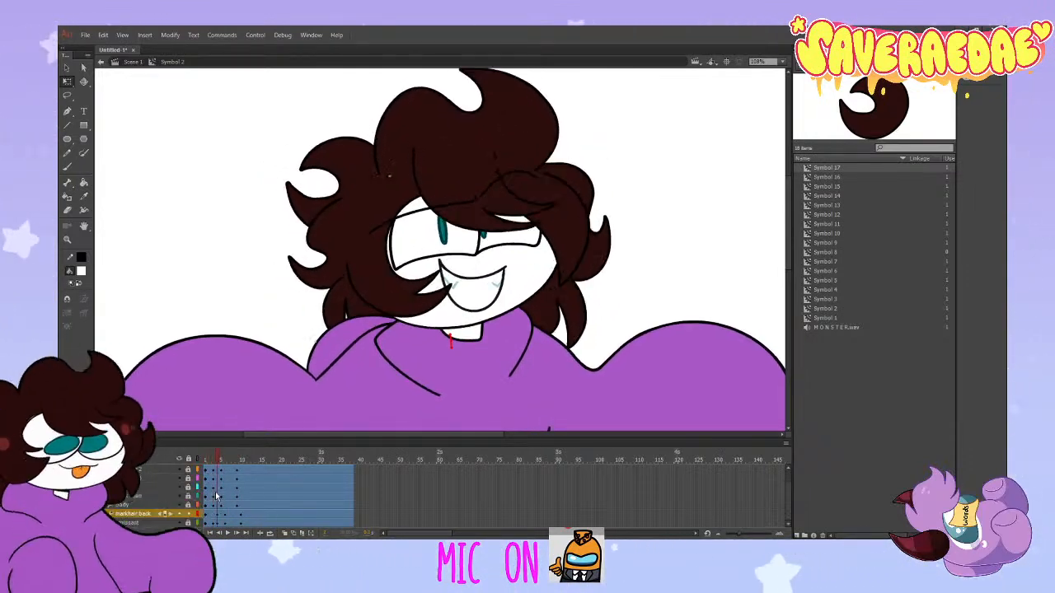
Step: At frame 4, nudge the left-side hair piece slightly right toward the head
click(424, 266)
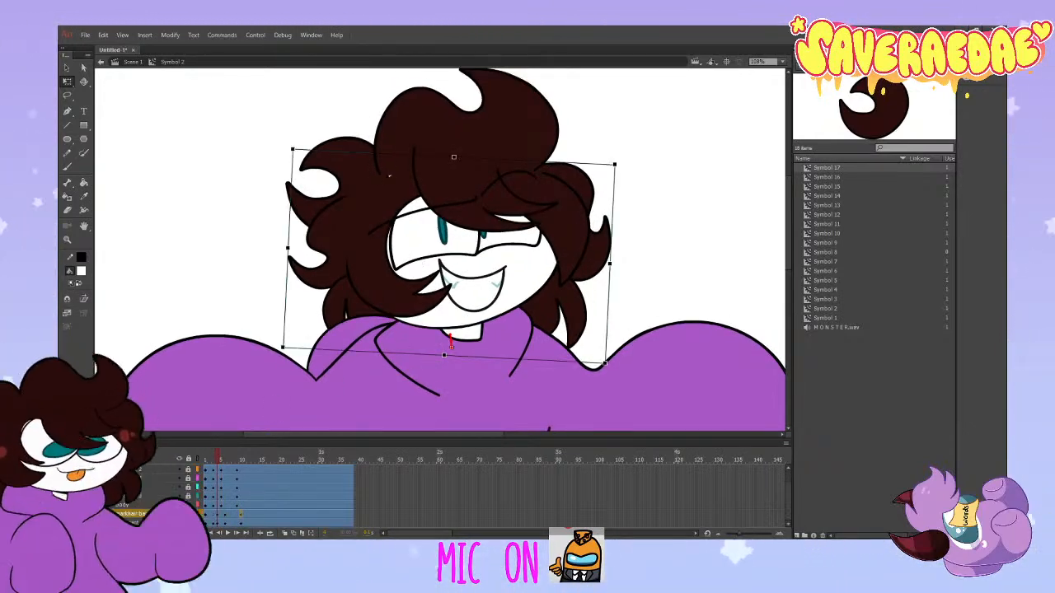
click(217, 524)
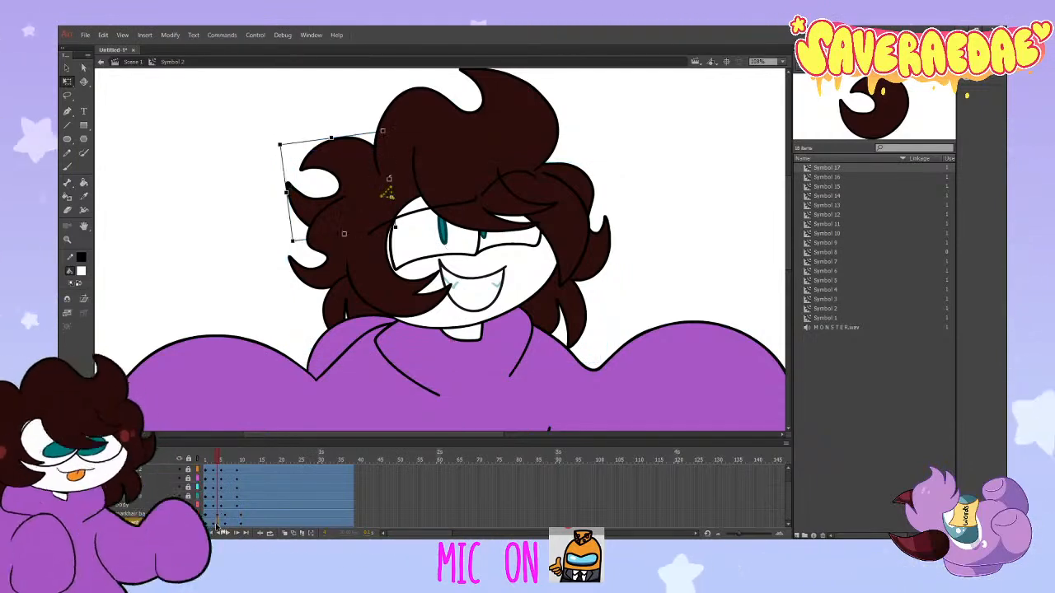
click(213, 523)
click(218, 522)
drag(217, 464, 218, 488)
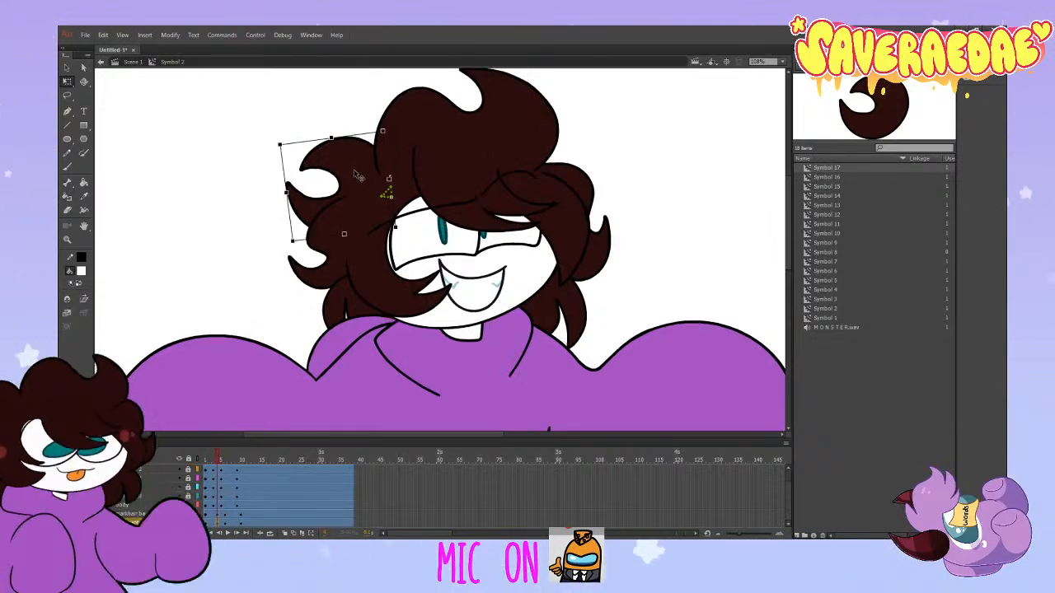
key(Right)
key(Right)
key(Right)
key(Right)
key(Right)
key(Right)
key(Right)
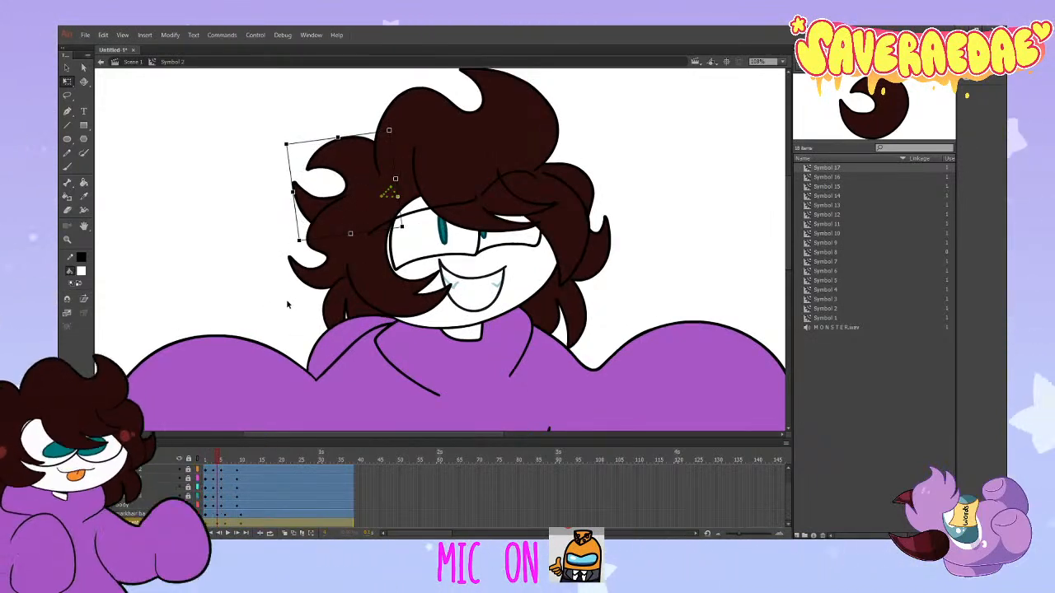
Step: Scrub and play the first ten frames inside Symbol 2 to check the hair follow-through
drag(224, 463, 243, 497)
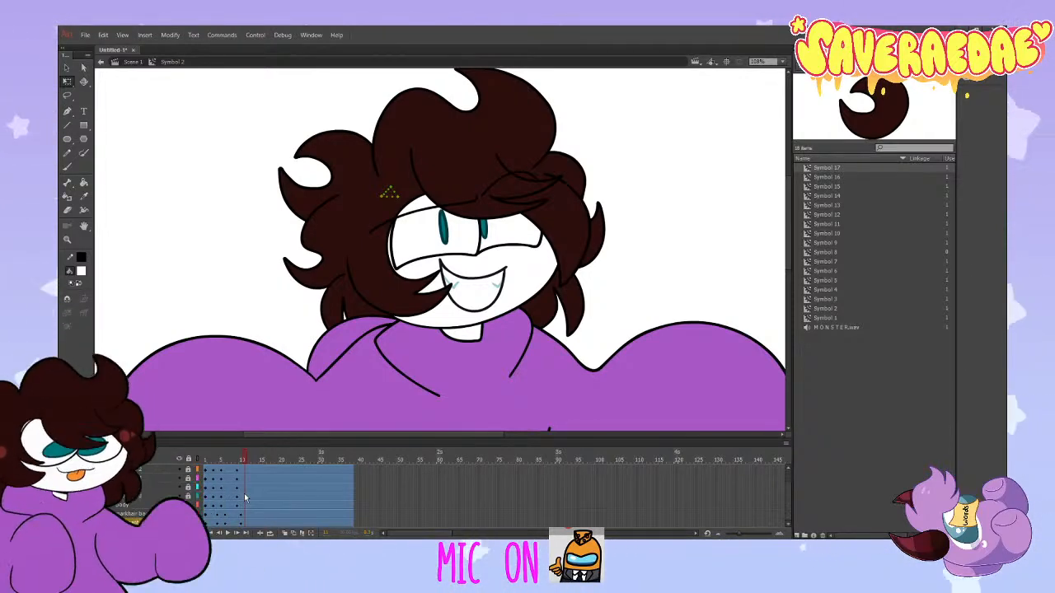
drag(245, 498, 193, 489)
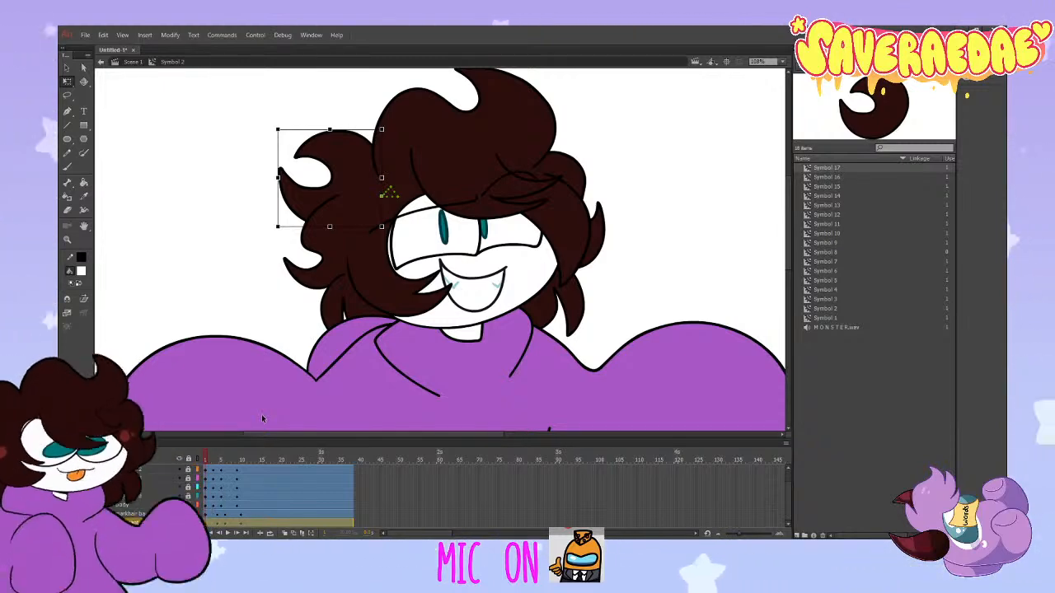
drag(221, 459, 237, 511)
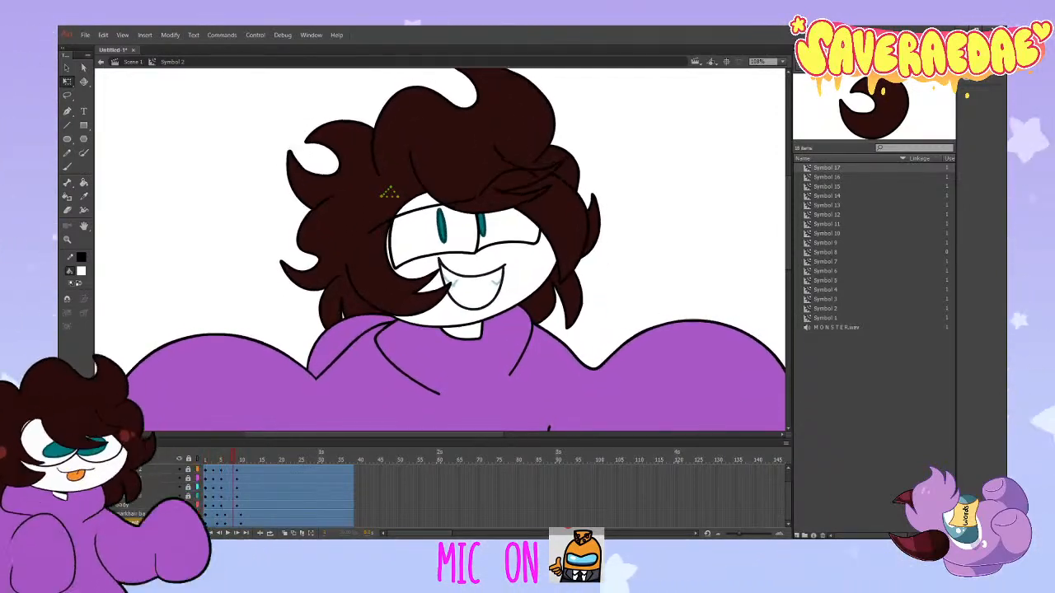
key(Return)
Step: Return to Scene 1 and preview the character's bounce in the first tweened span of Symbol 2
click(125, 63)
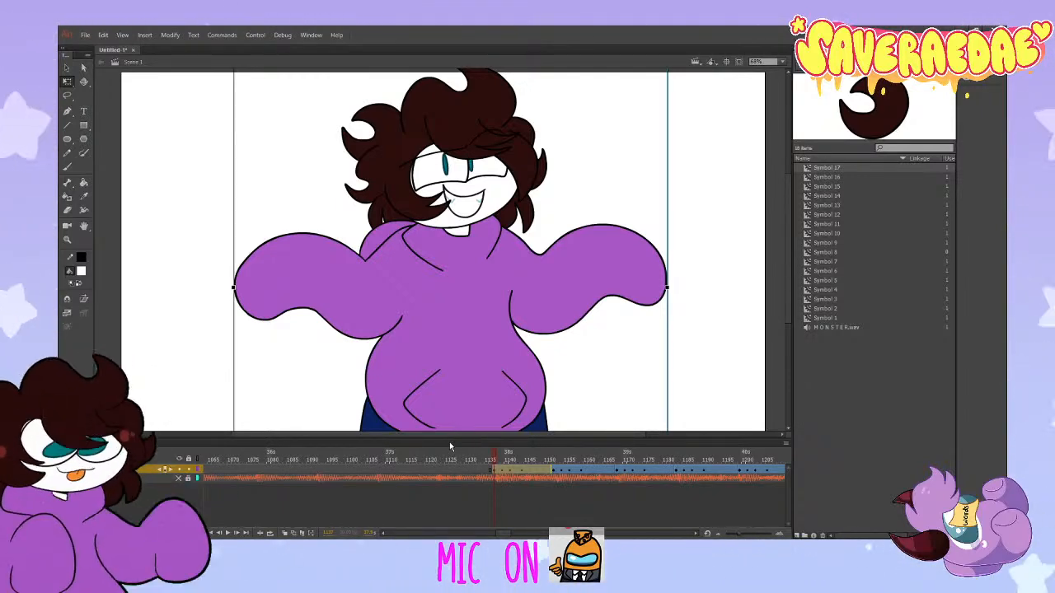
click(228, 534)
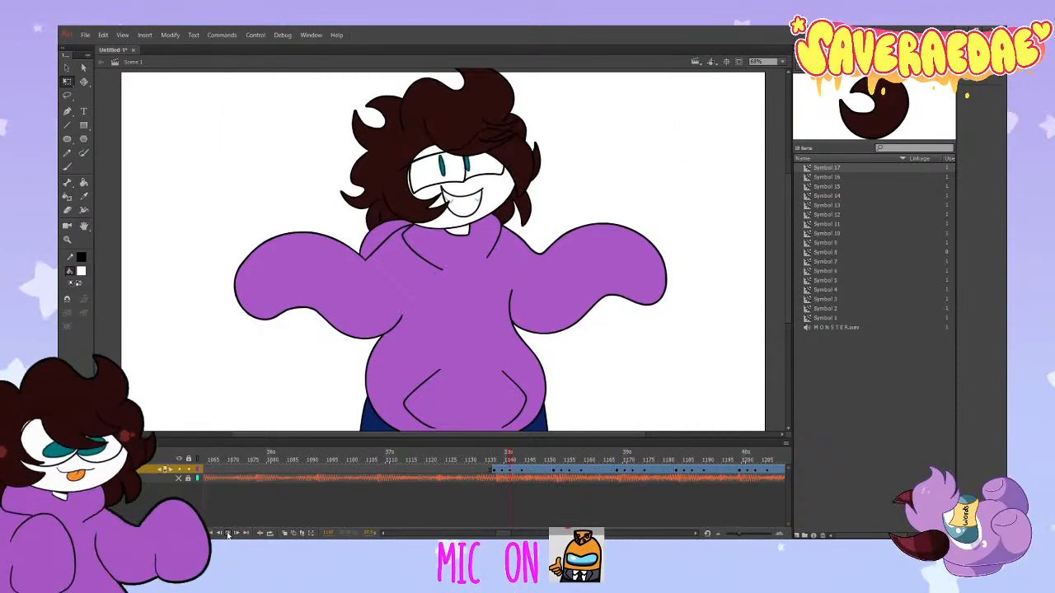
click(508, 469)
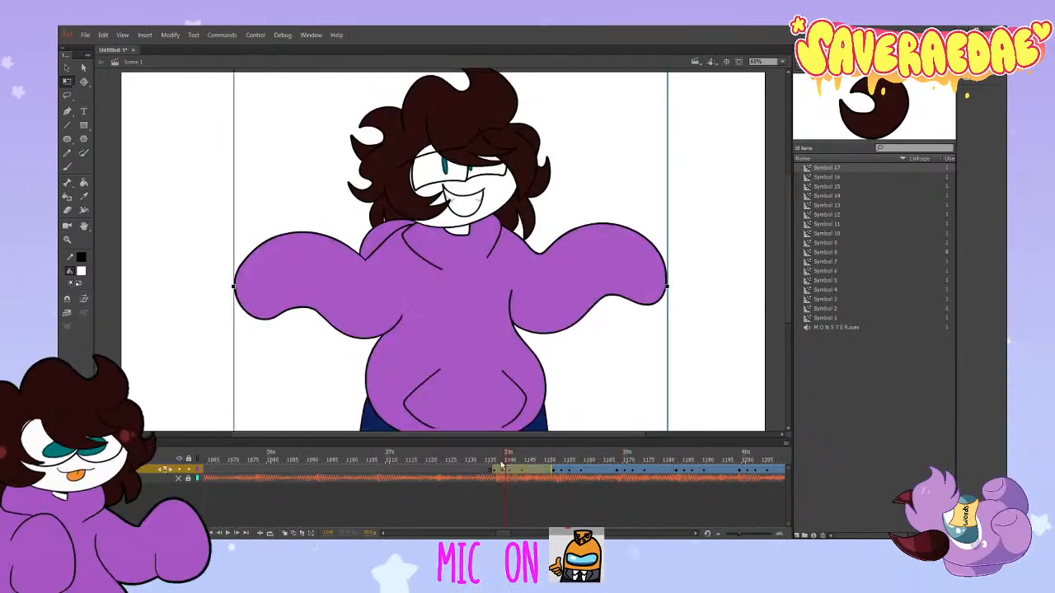
drag(500, 466, 494, 464)
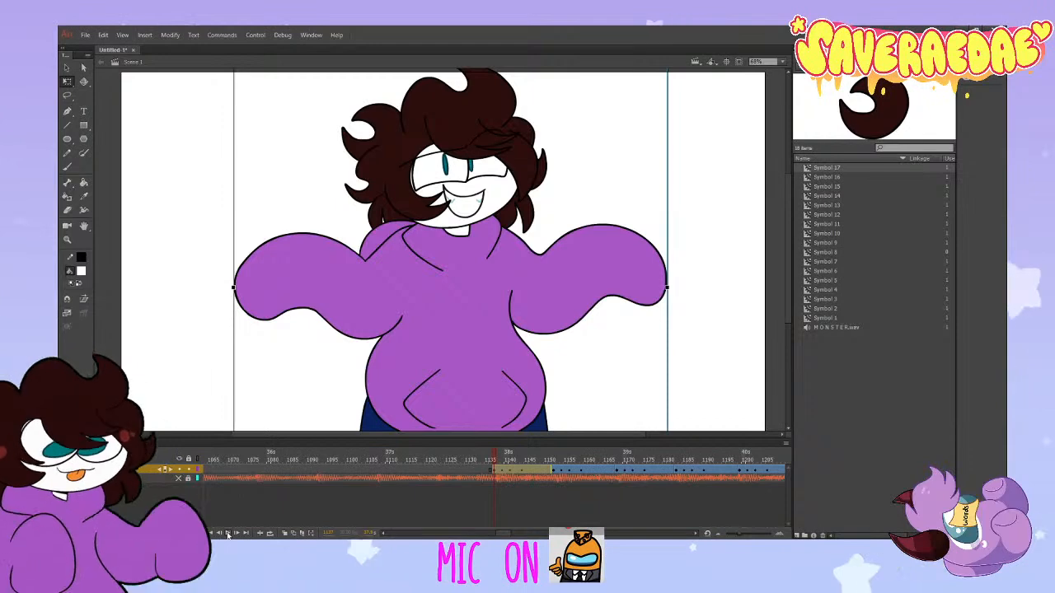
click(227, 534)
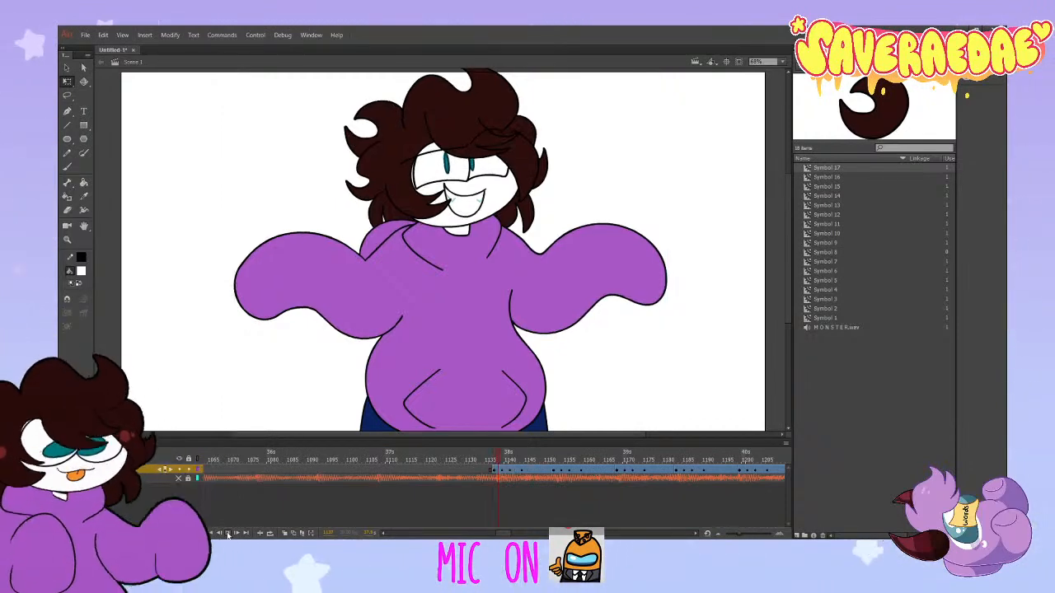
click(500, 460)
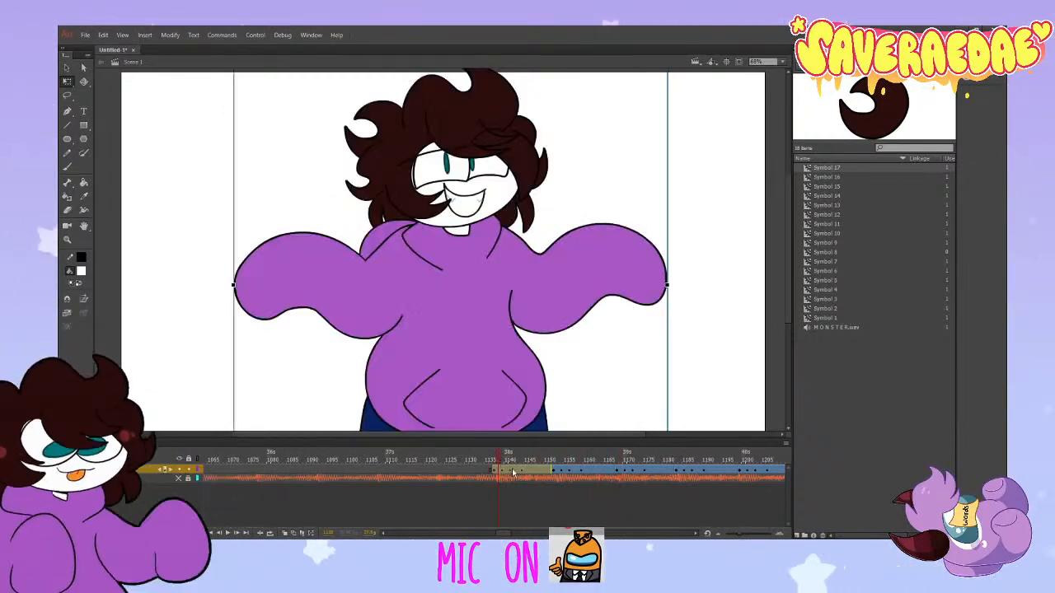
Step: Strip the keyframes and motion tween from Symbol 2's span in Scene 1, and replay it
key(ctrl+z)
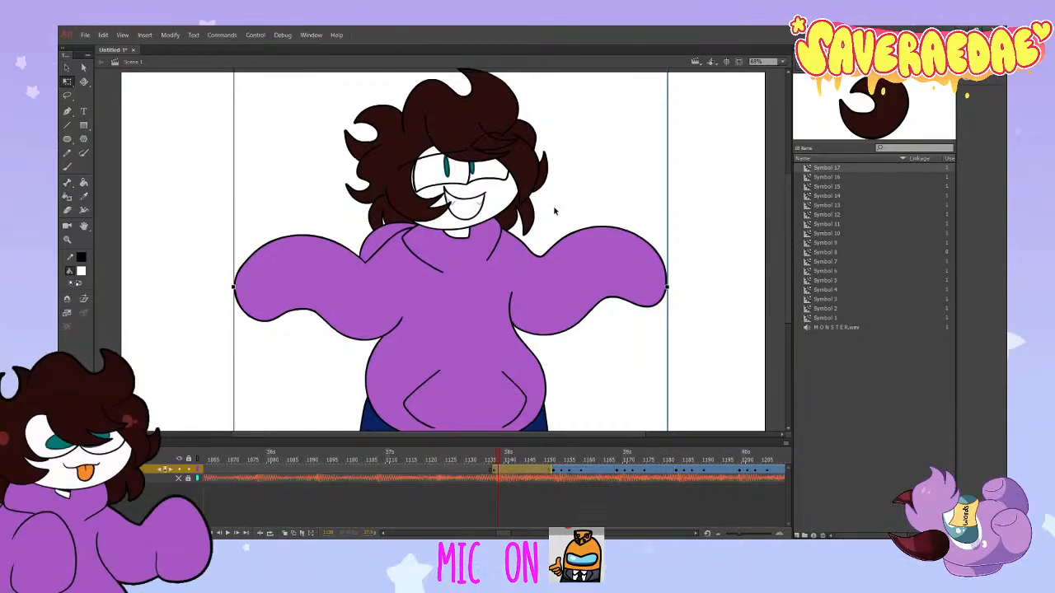
click(497, 458)
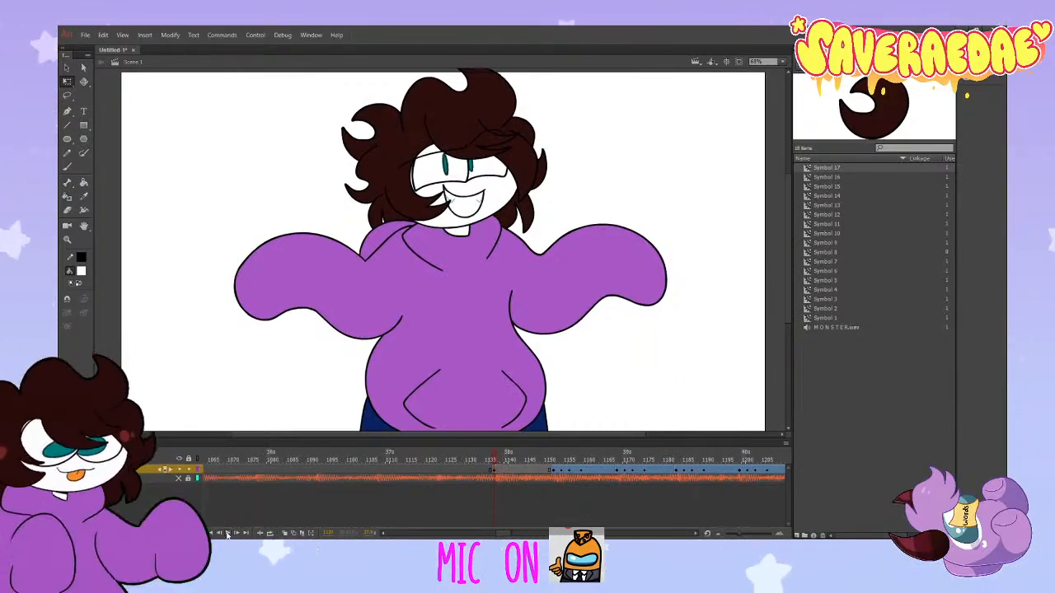
click(228, 534)
click(534, 460)
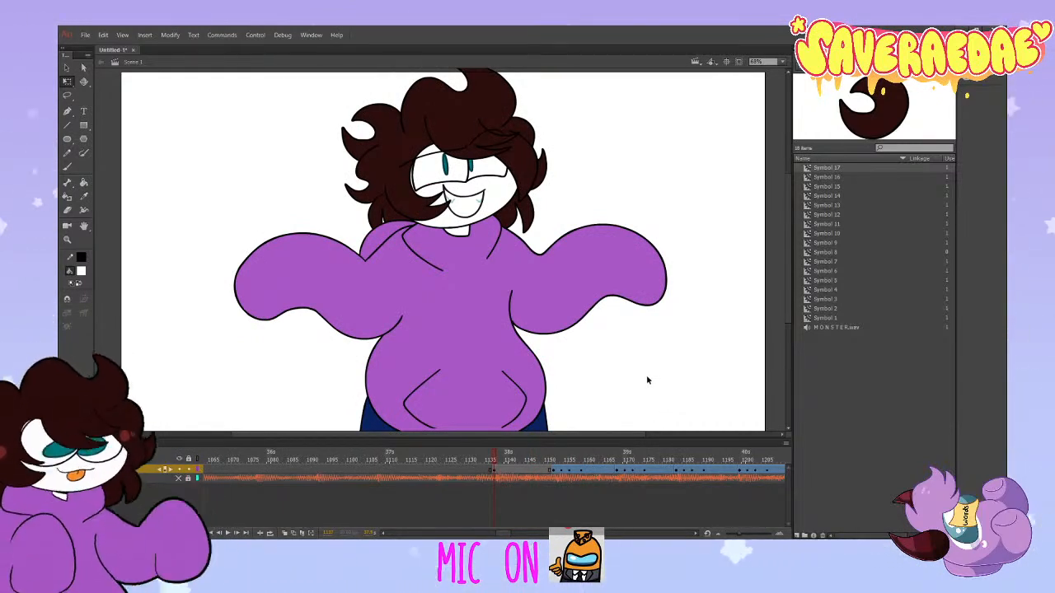
Step: Open the next pose, Symbol 3, for editing, lock its sketch layer and add an empty brush layer above it
click(556, 470)
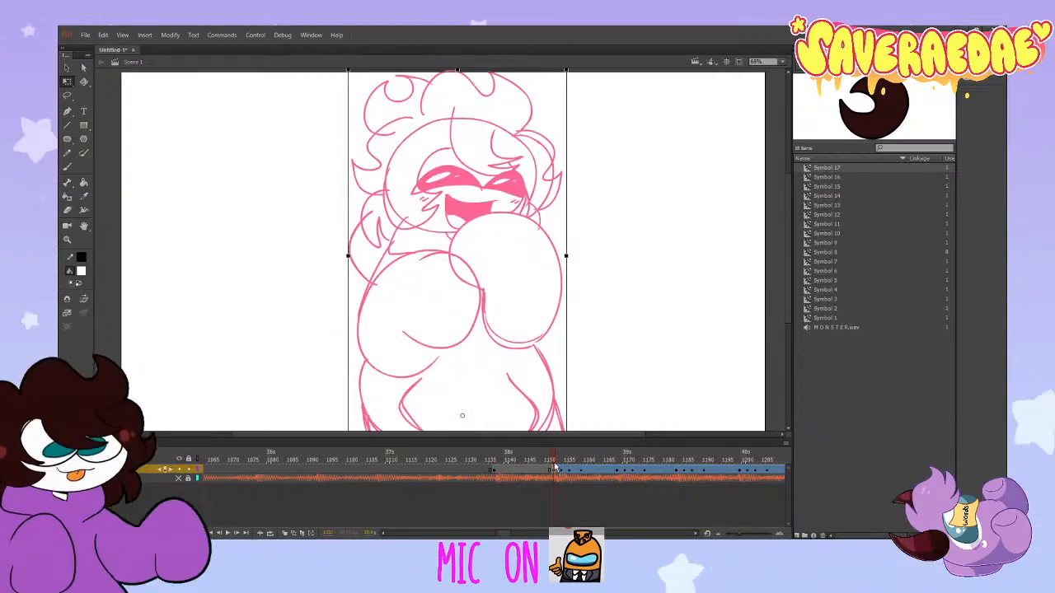
double_click(506, 346)
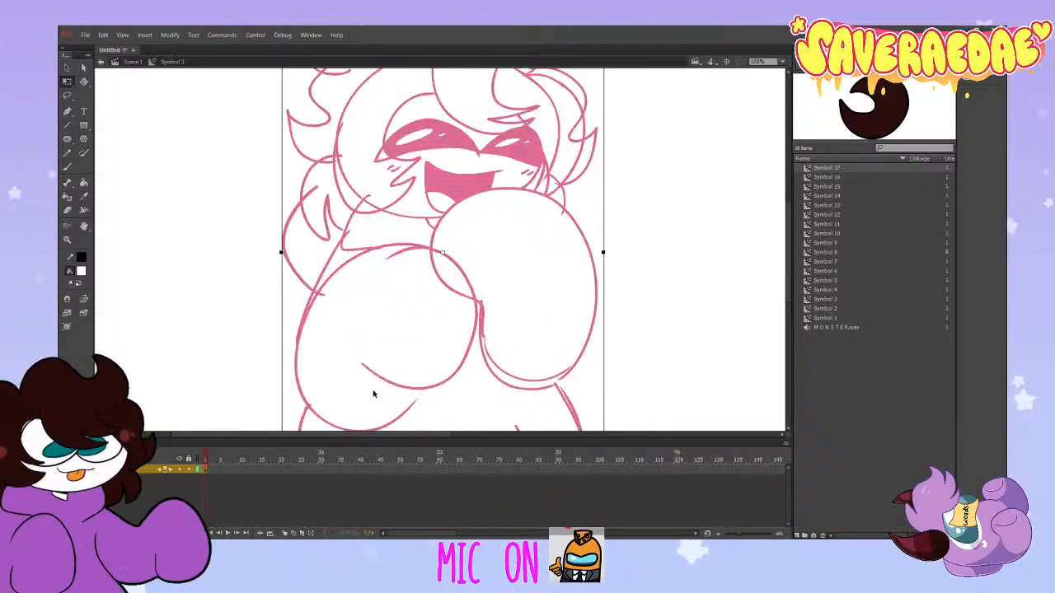
click(68, 533)
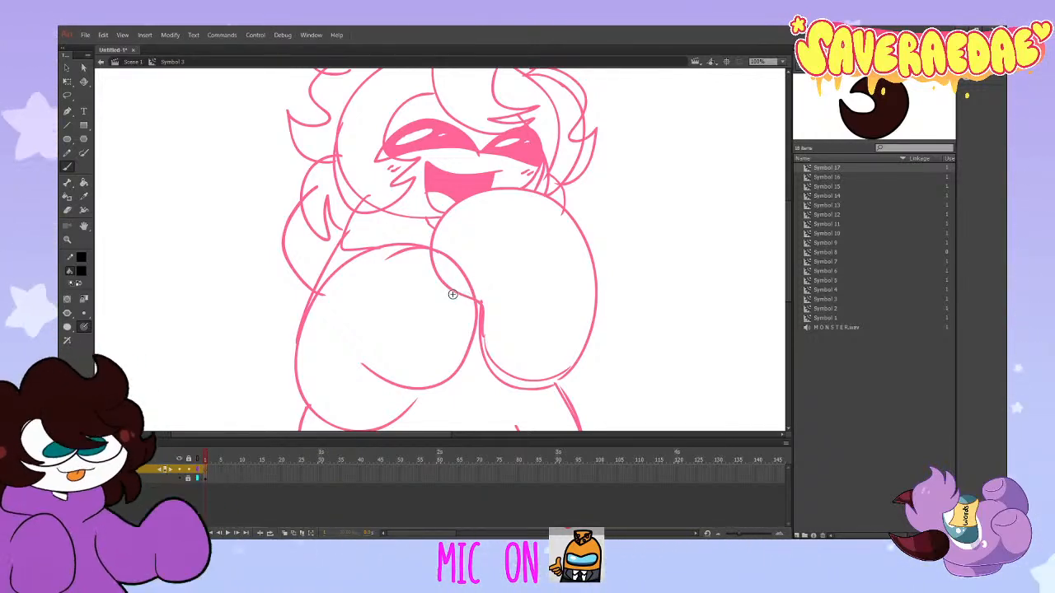
Step: Recolour the pink Symbol 3 sketch light grey, relock its layer and make the empty layer above active
drag(423, 433, 407, 431)
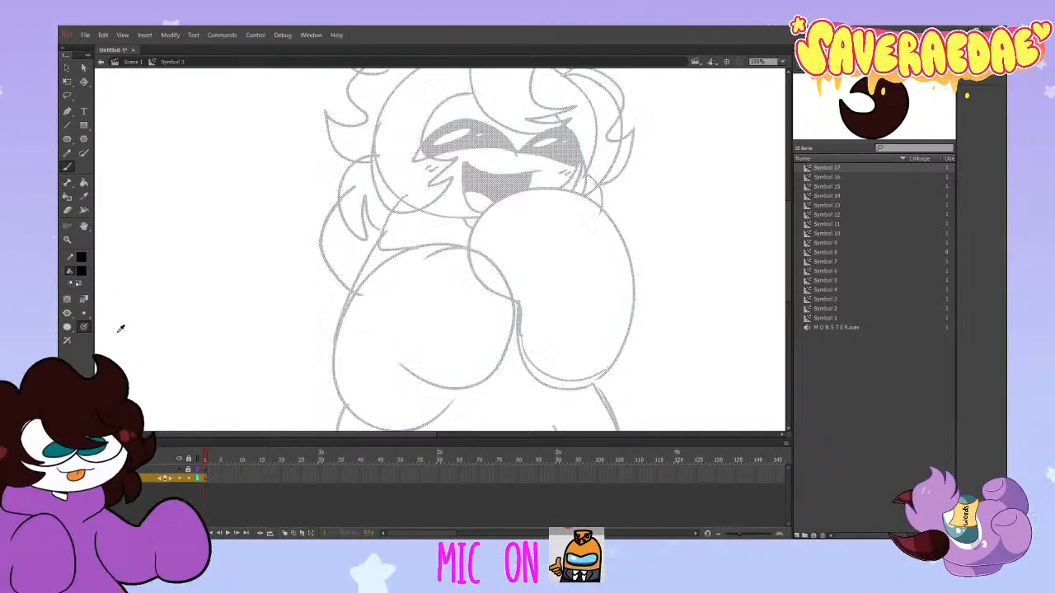
click(191, 482)
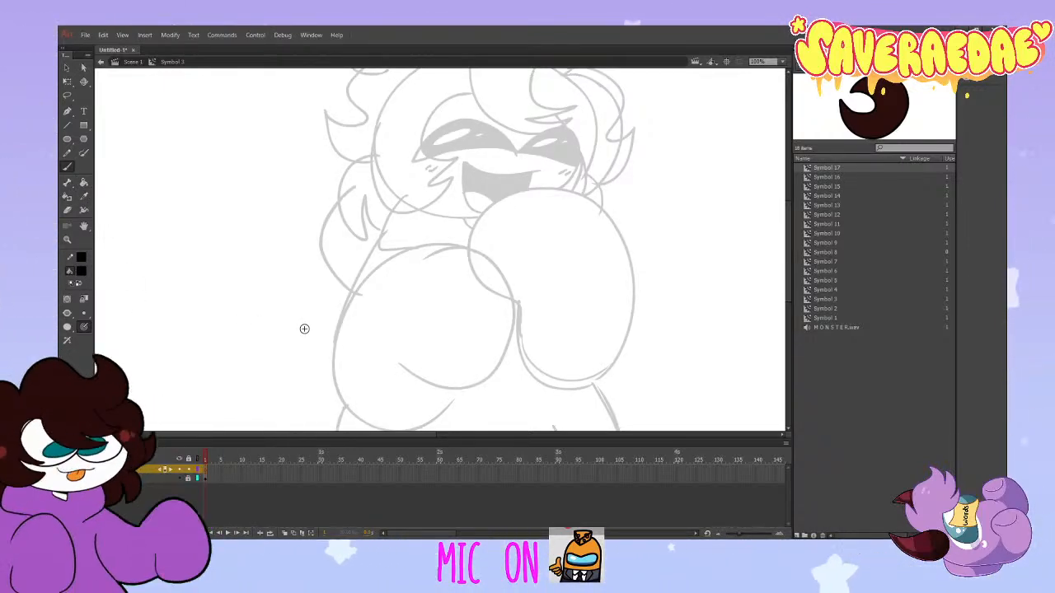
scroll(301, 328, up, 3)
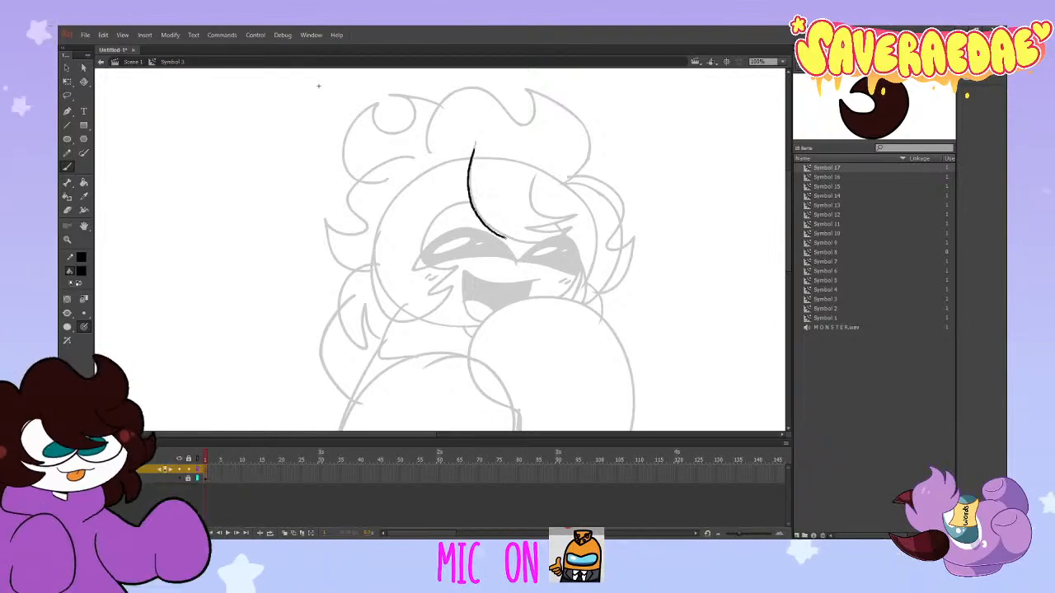
mouse_move(528, 225)
mouse_down()
mouse_move(579, 214)
mouse_move(529, 171)
mouse_up()
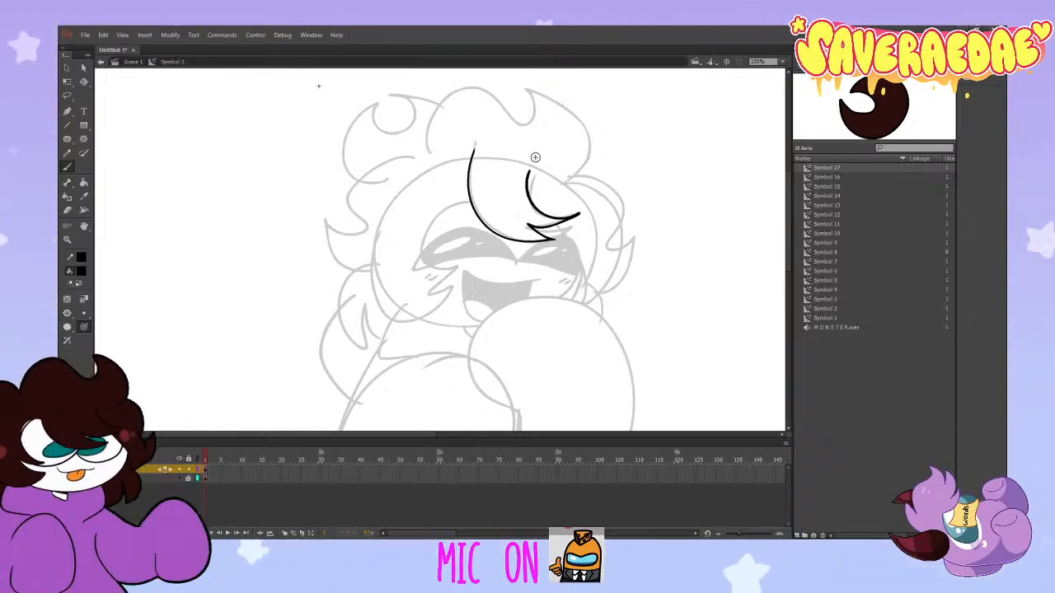
scroll(535, 157, down, 3)
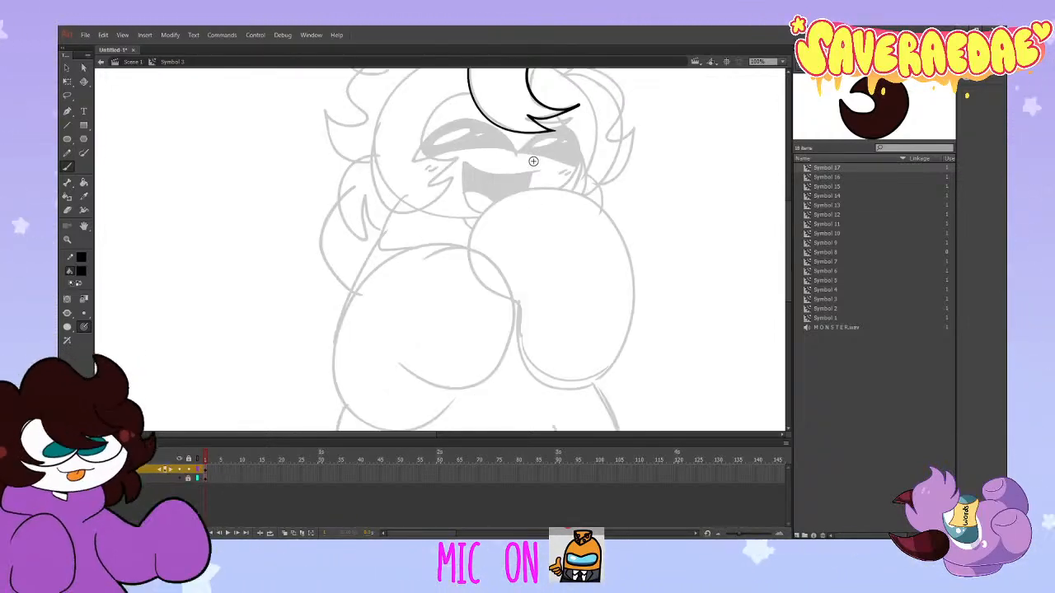
scroll(534, 161, up, 3)
key(ctrl+z)
key(ctrl+z)
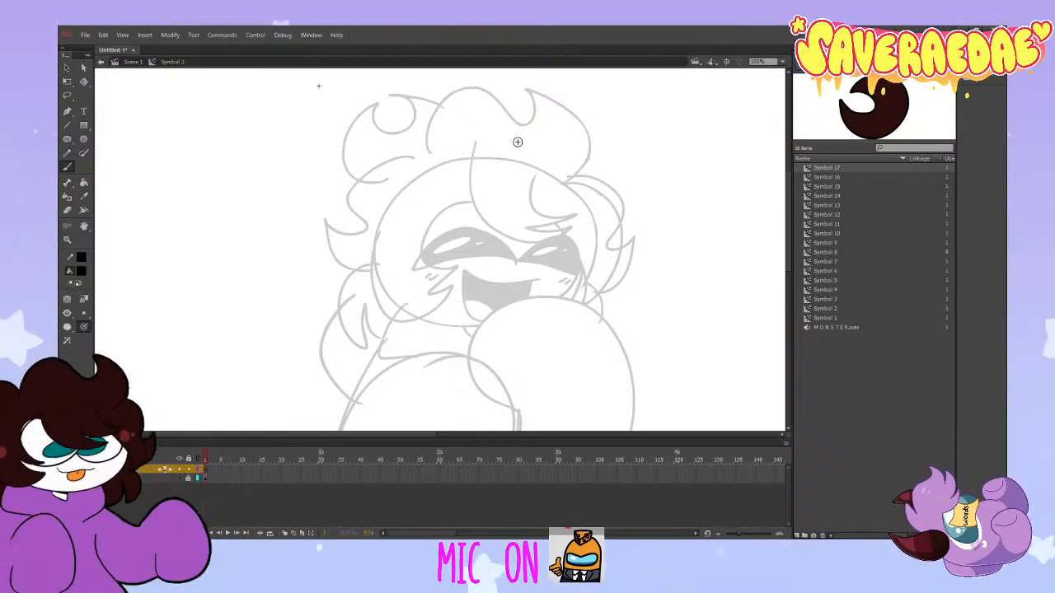
scroll(519, 145, down, 3)
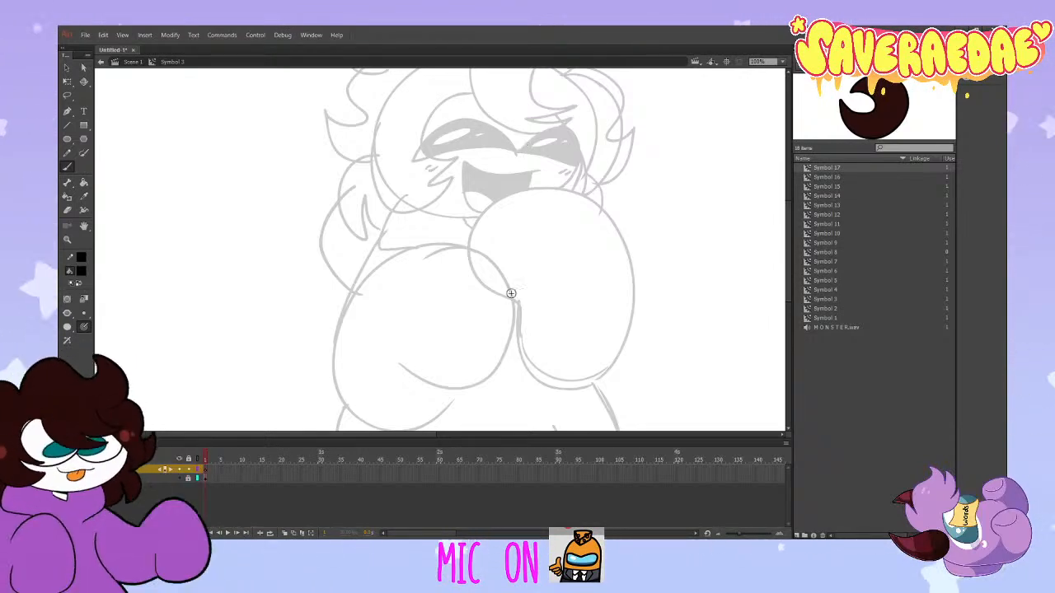
mouse_move(517, 302)
mouse_down()
mouse_move(582, 386)
mouse_move(565, 206)
mouse_up()
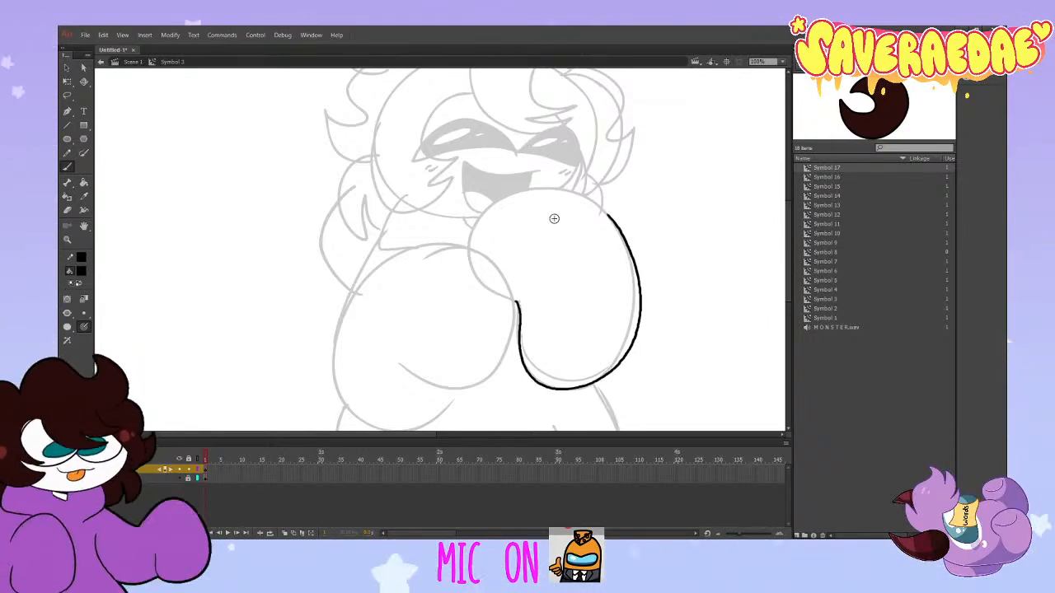
key(ctrl+z)
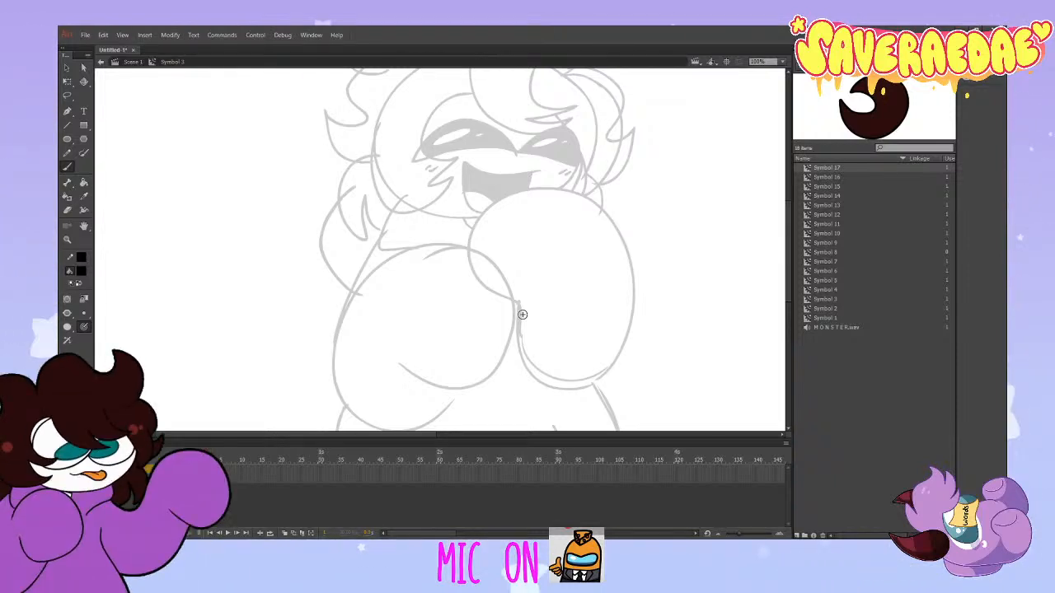
drag(522, 314, 558, 203)
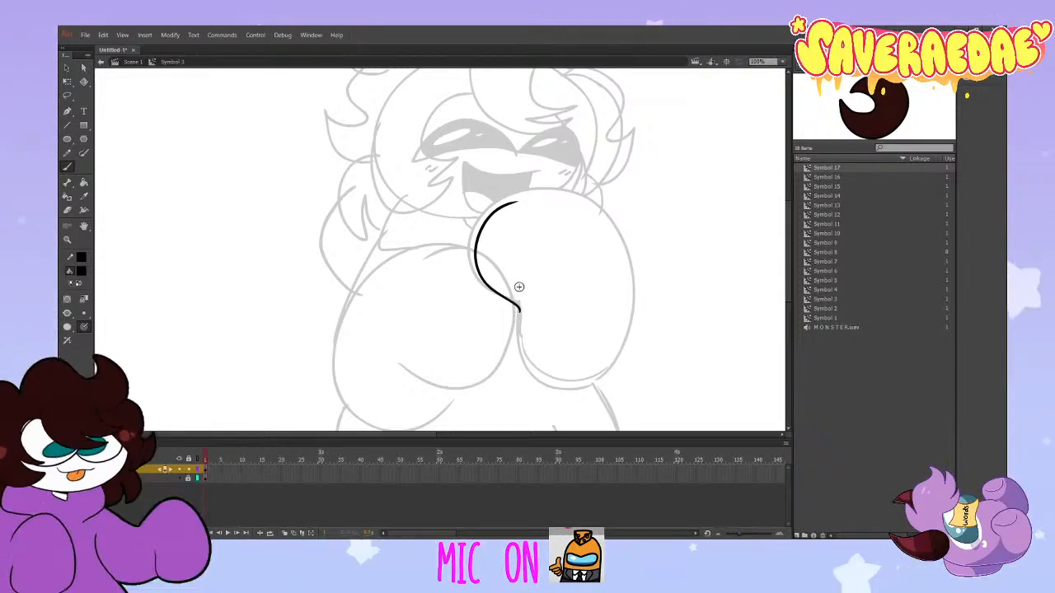
key(ctrl+z)
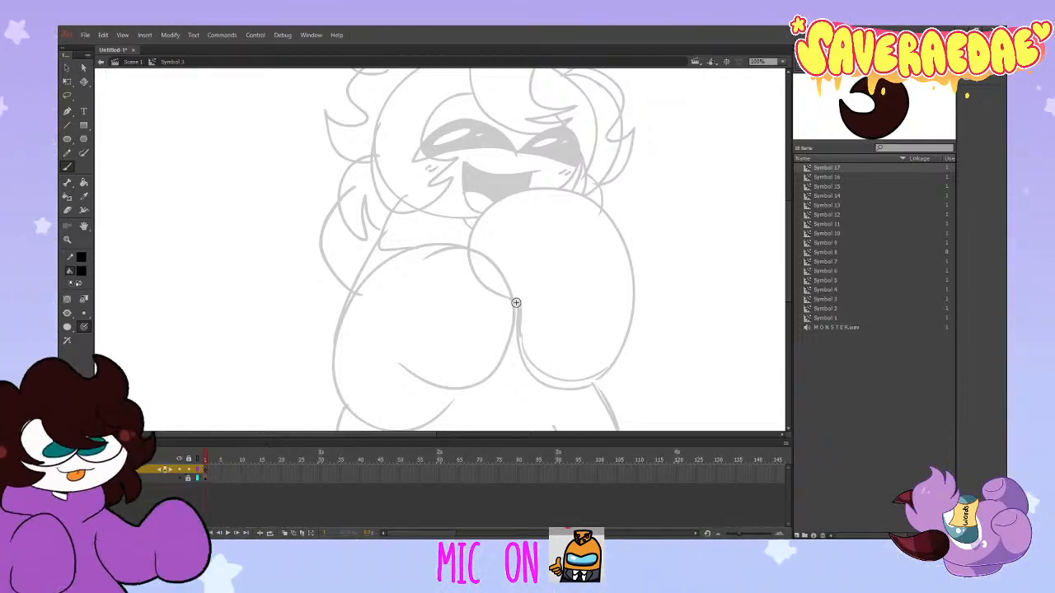
mouse_move(516, 307)
mouse_down()
mouse_move(522, 344)
mouse_move(579, 381)
mouse_move(615, 357)
mouse_up()
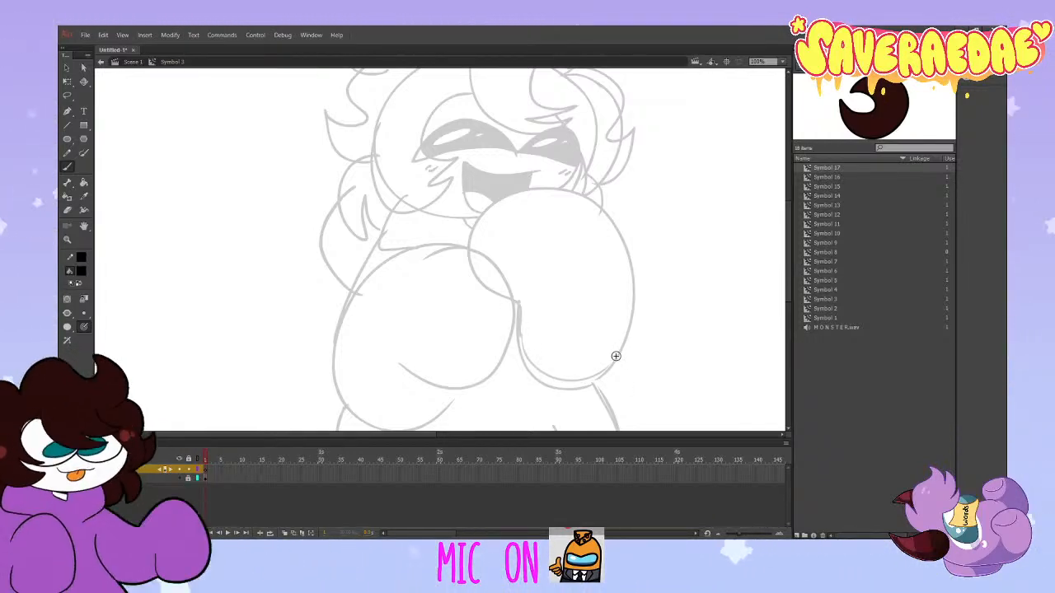
mouse_move(518, 312)
mouse_down()
mouse_move(479, 278)
mouse_move(495, 211)
mouse_move(578, 193)
mouse_move(633, 276)
mouse_up()
mouse_move(519, 297)
mouse_down()
mouse_move(535, 367)
mouse_move(603, 377)
mouse_move(635, 302)
mouse_move(597, 204)
mouse_up()
mouse_move(472, 260)
mouse_down()
mouse_move(513, 300)
mouse_move(523, 362)
mouse_move(569, 390)
mouse_move(619, 376)
mouse_move(641, 303)
mouse_up()
mouse_move(625, 349)
mouse_down()
mouse_move(547, 202)
mouse_move(525, 297)
mouse_up()
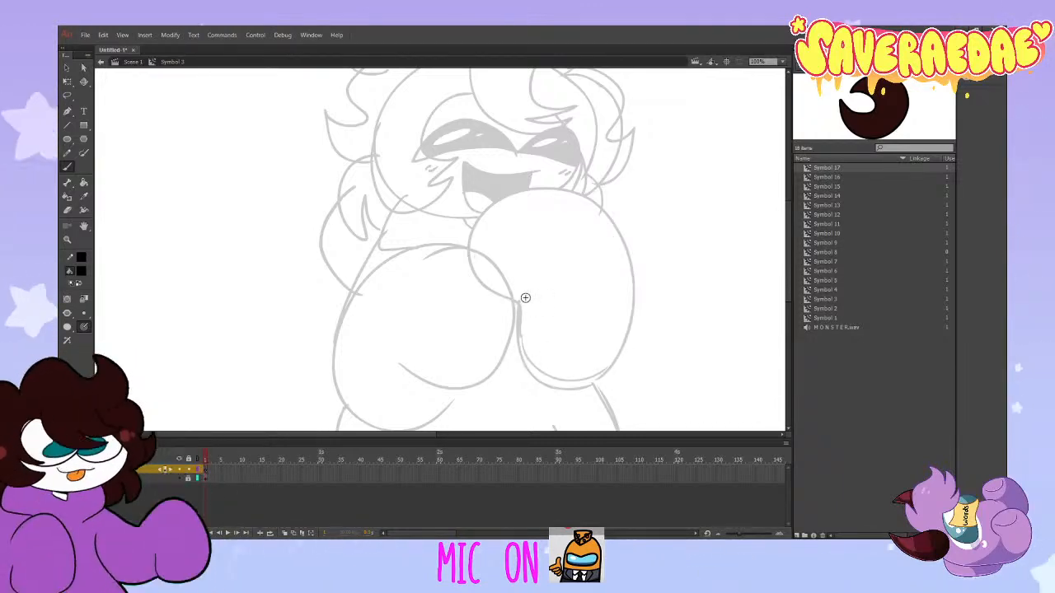
Step: Ink one closed, bean-shaped outline with the brush over the sketched sleeve in front of the character's mouth
mouse_move(500, 296)
mouse_down()
mouse_move(526, 367)
mouse_move(595, 384)
mouse_move(636, 314)
mouse_move(614, 233)
mouse_up()
key(ctrl+z)
mouse_move(500, 295)
mouse_down()
mouse_move(514, 304)
mouse_move(550, 382)
mouse_move(635, 253)
mouse_move(474, 267)
mouse_move(500, 295)
mouse_up()
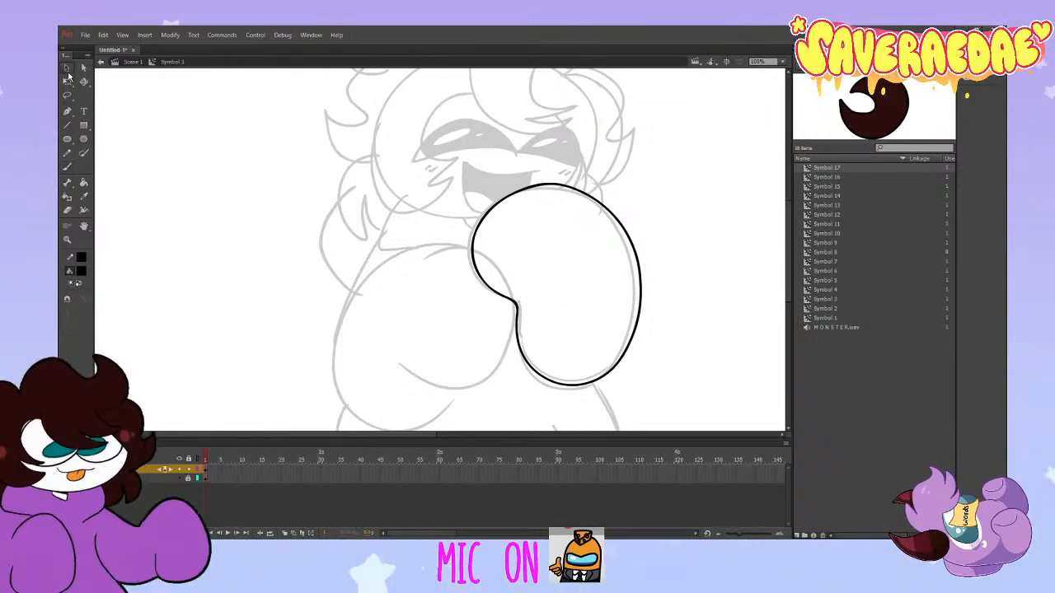
Step: Free-transform the inked sleeve outline, narrowing it and stretching its lower edge downward to fit the sketch
click(485, 285)
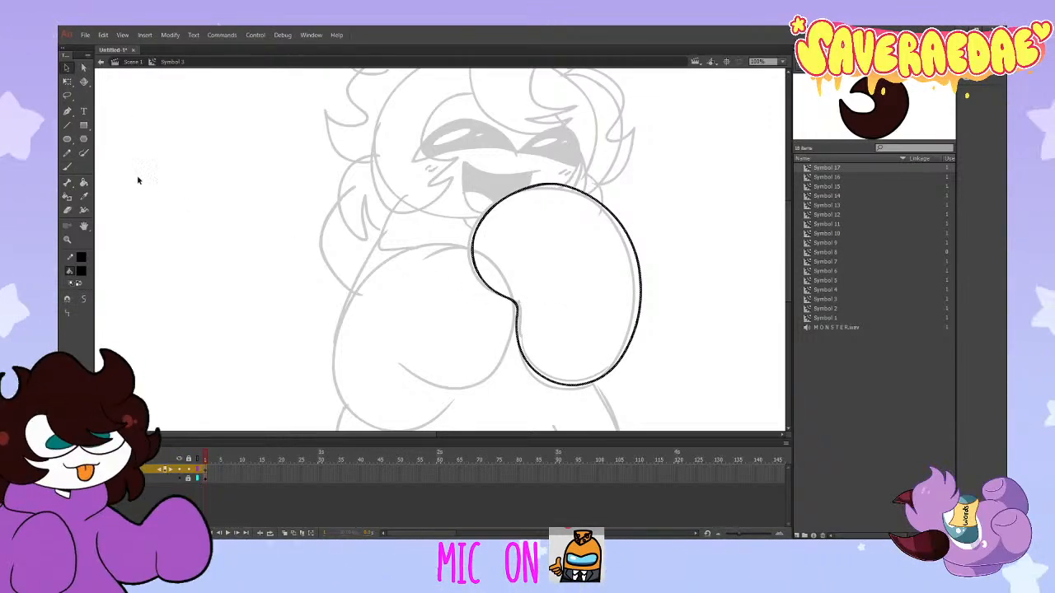
click(67, 82)
drag(470, 182, 474, 187)
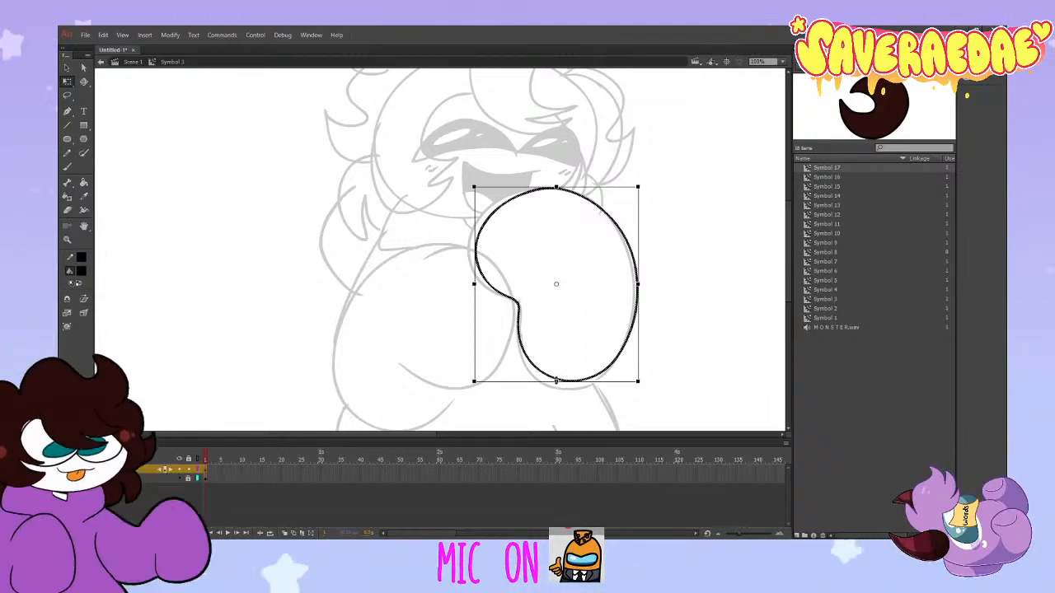
drag(556, 284, 557, 188)
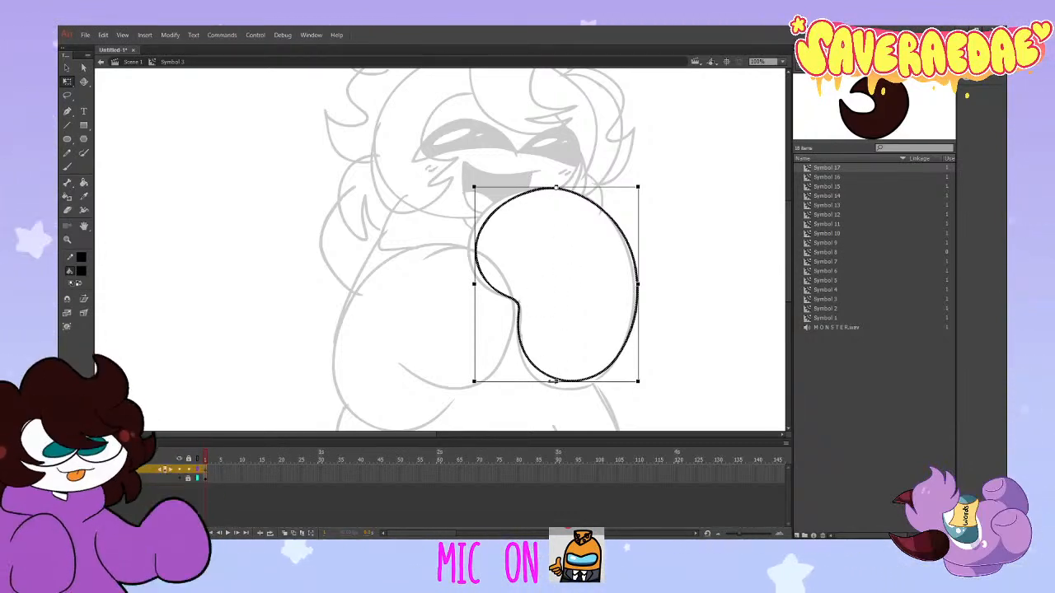
drag(556, 381, 555, 390)
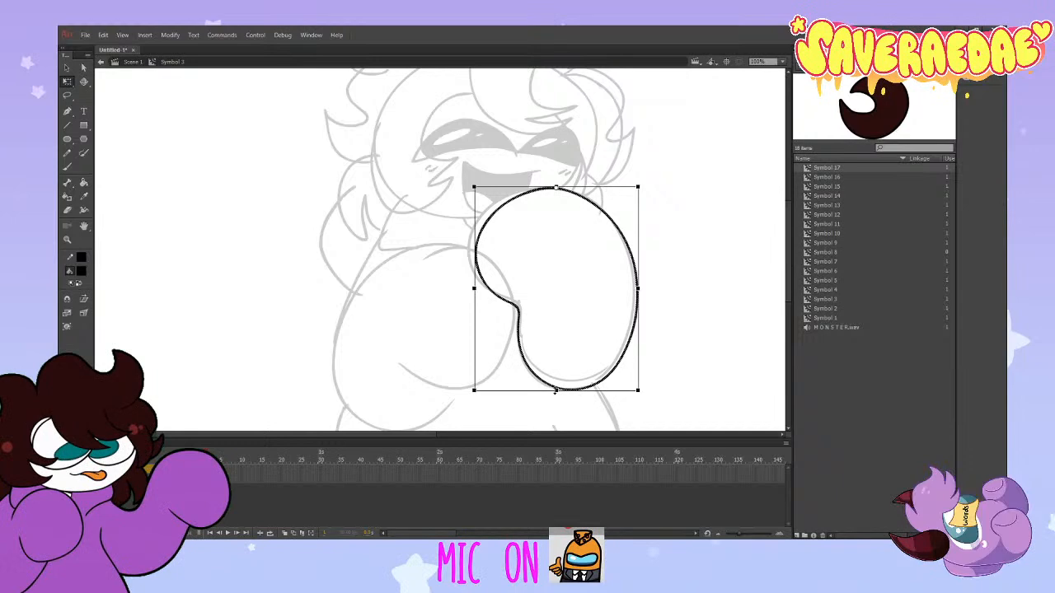
click(651, 287)
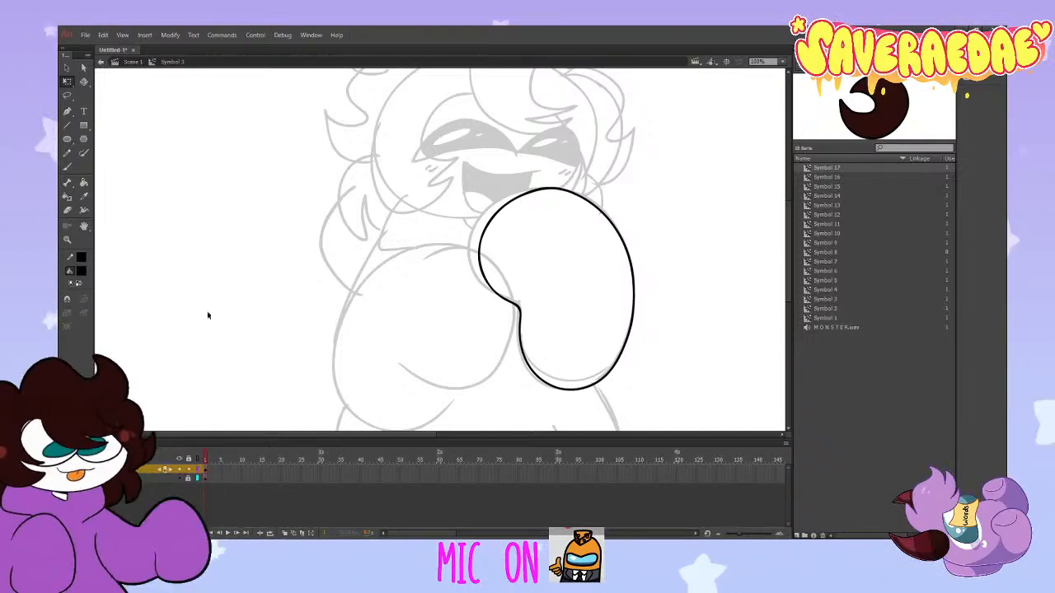
Step: Browse the library symbols and select Symbol 15, the purple hoodie body
click(849, 262)
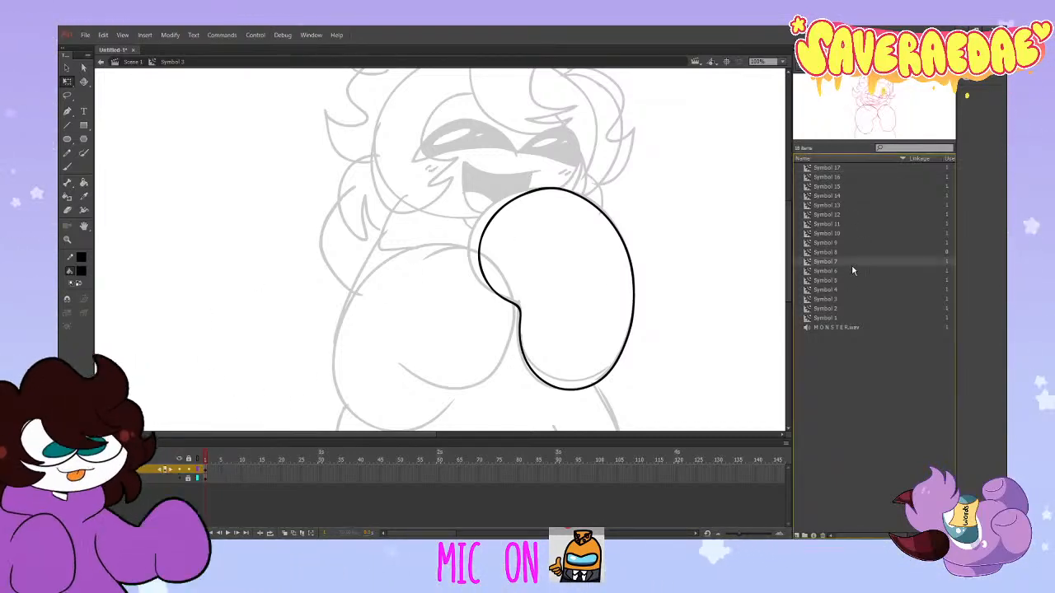
key(Up)
key(Up)
key(Up)
key(Up)
key(Up)
key(Up)
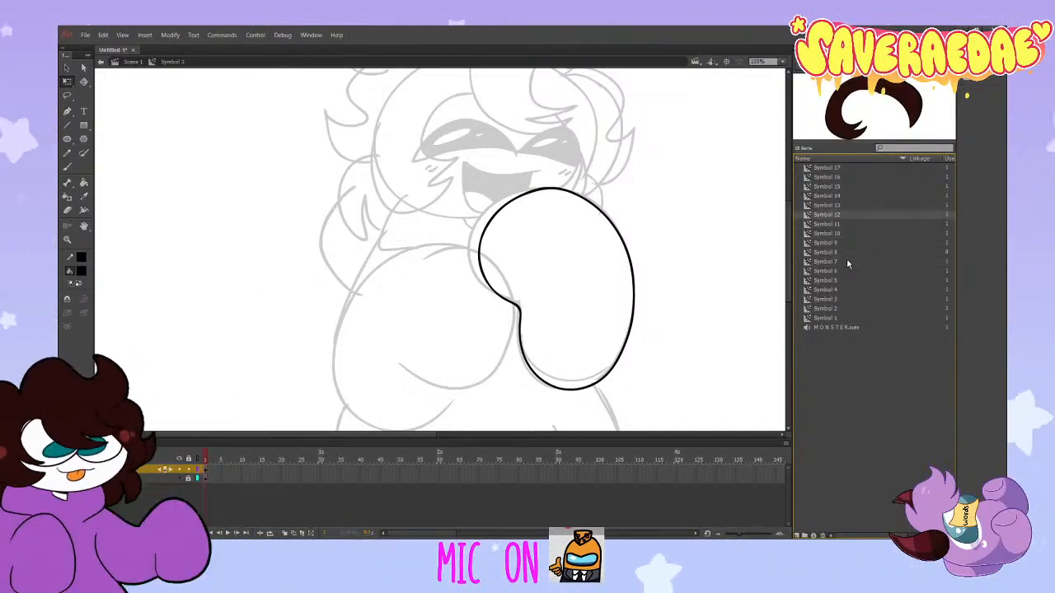
key(Up)
key(Up)
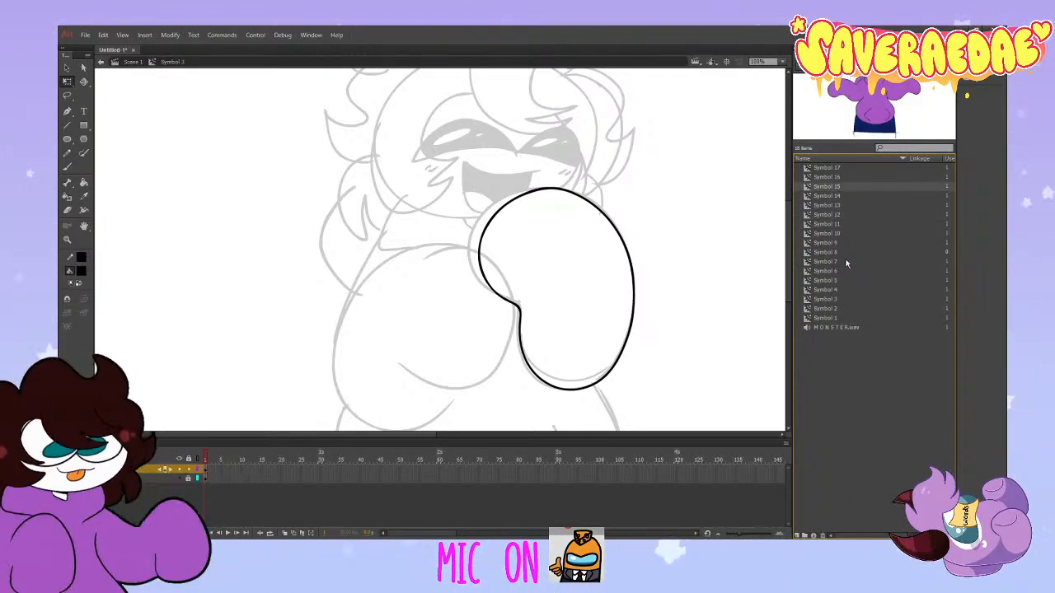
Step: Place Symbol 15 temporarily to sample its hoodie purple, remove it, and fill the outlined sleeve with that purple
click(84, 196)
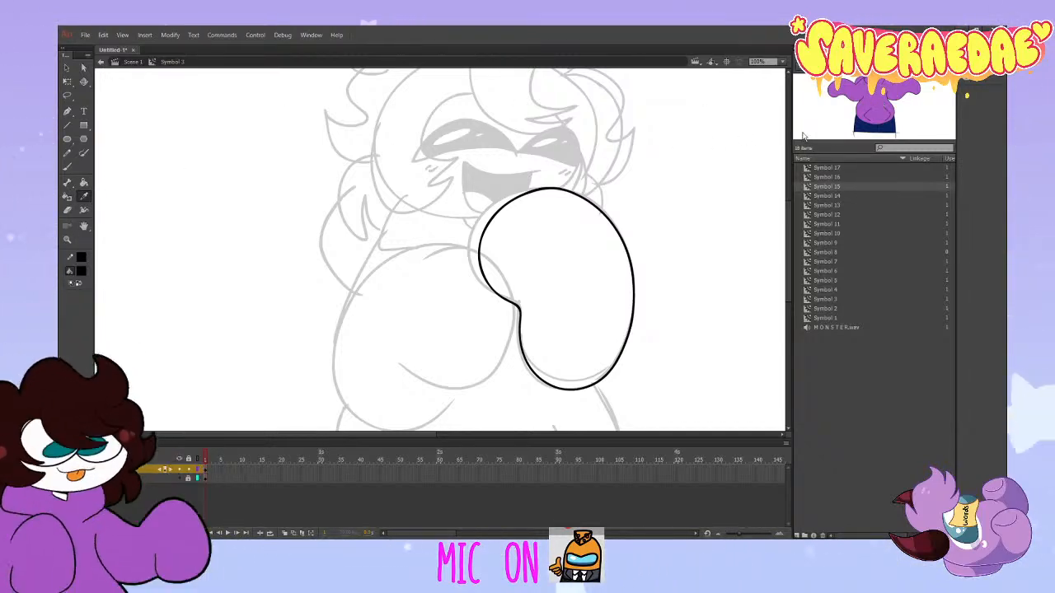
drag(865, 115, 715, 194)
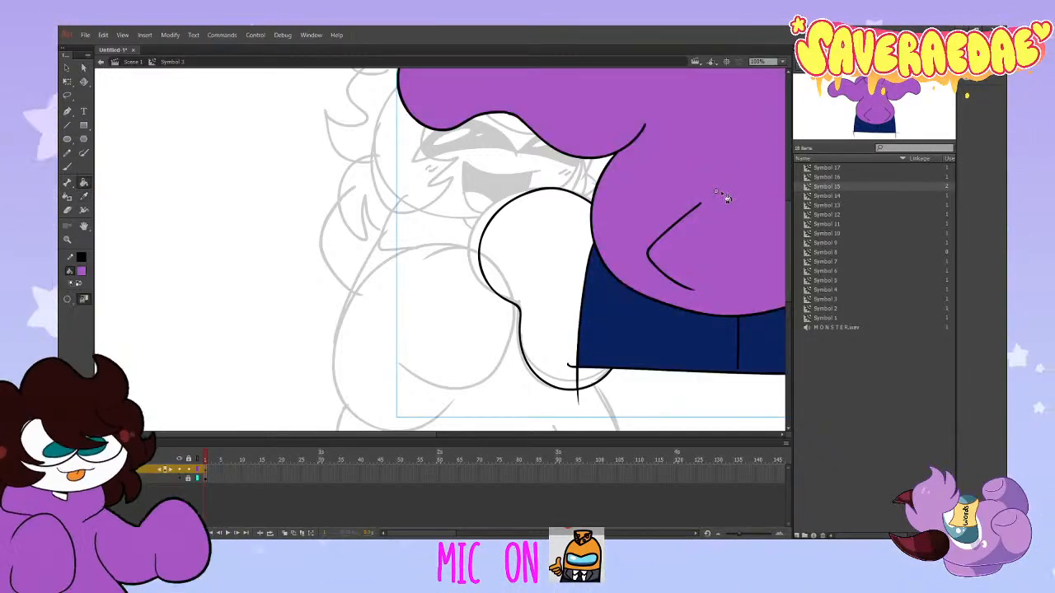
key(ctrl+z)
click(520, 225)
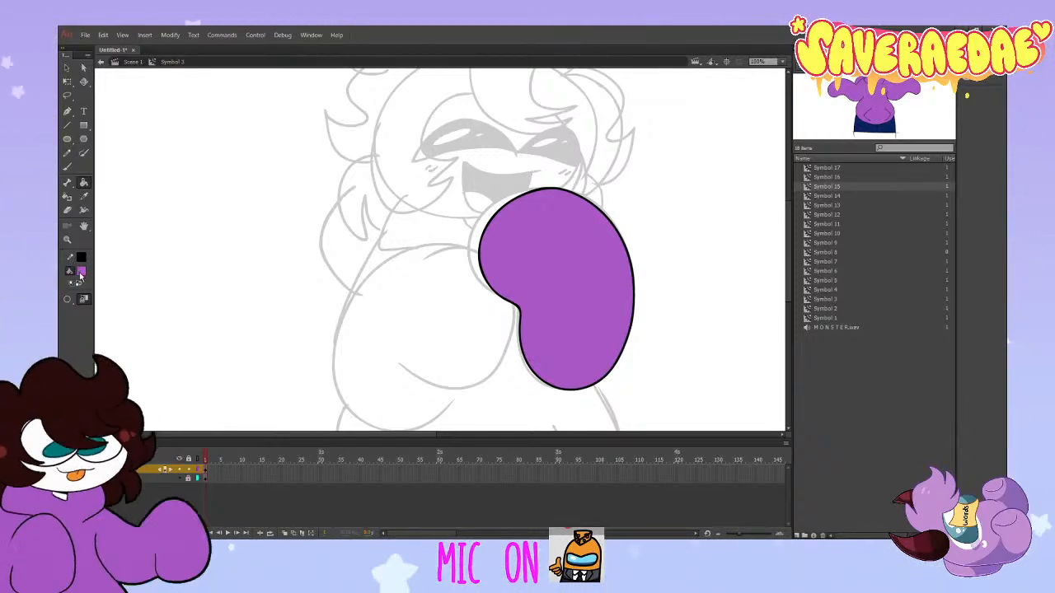
Step: Lock the filled sleeve's layer, add a new layer beneath it, and ready the Brush with black
click(68, 167)
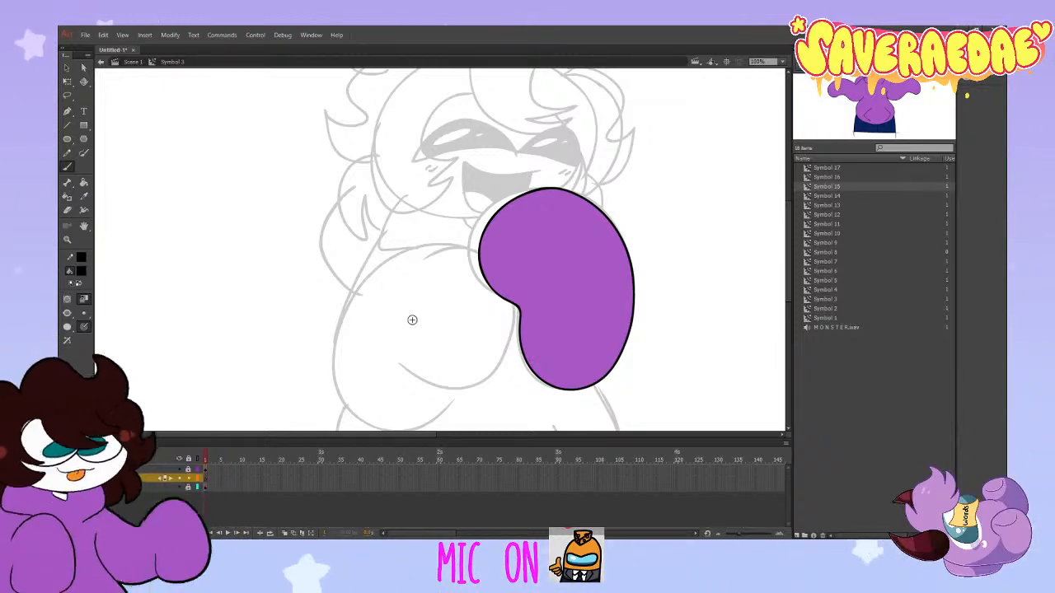
scroll(789, 297, down, 3)
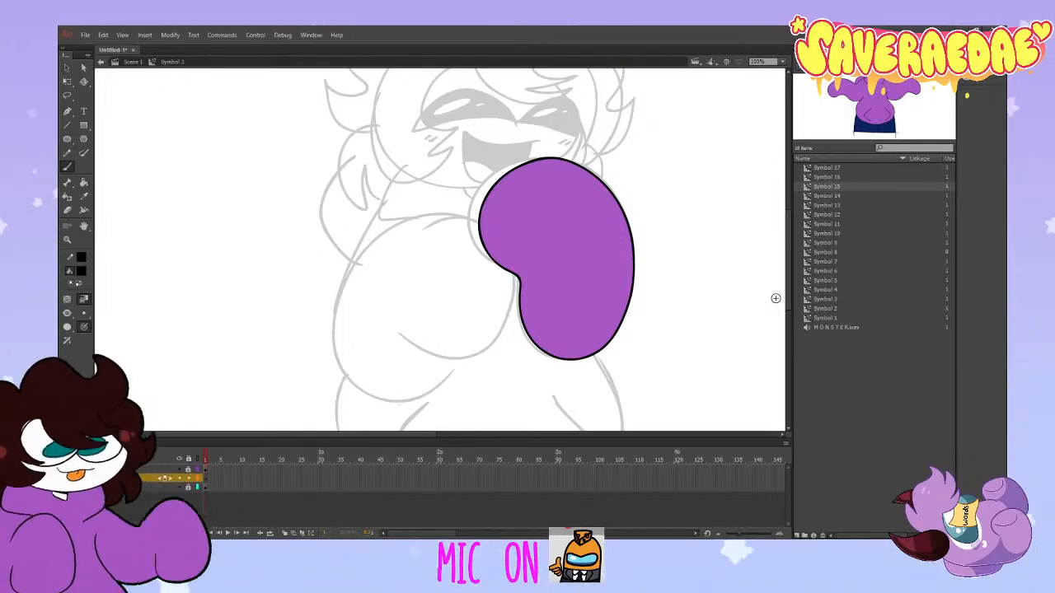
drag(403, 337, 508, 325)
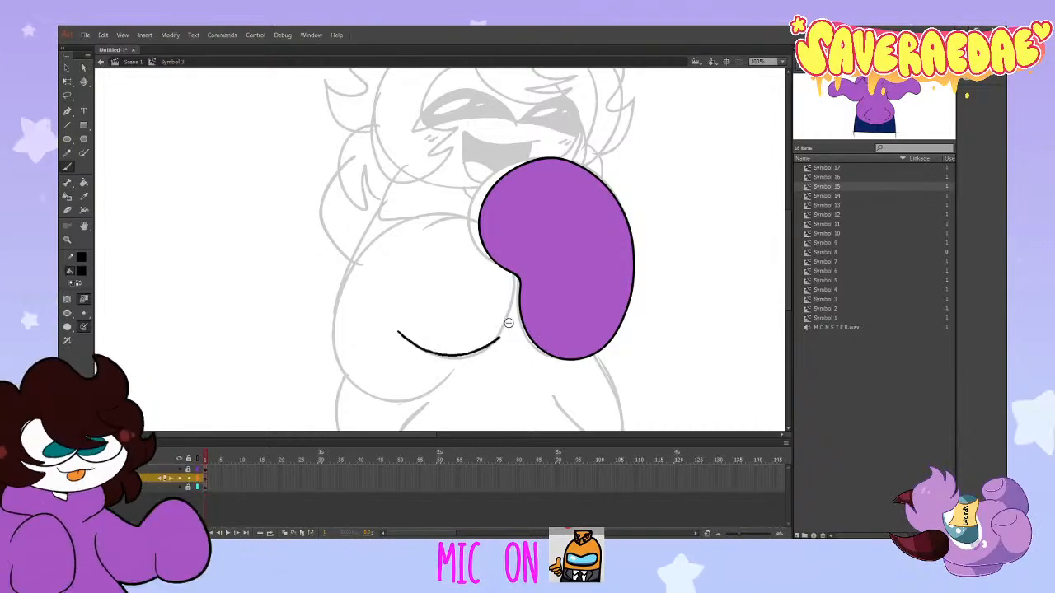
key(ctrl+z)
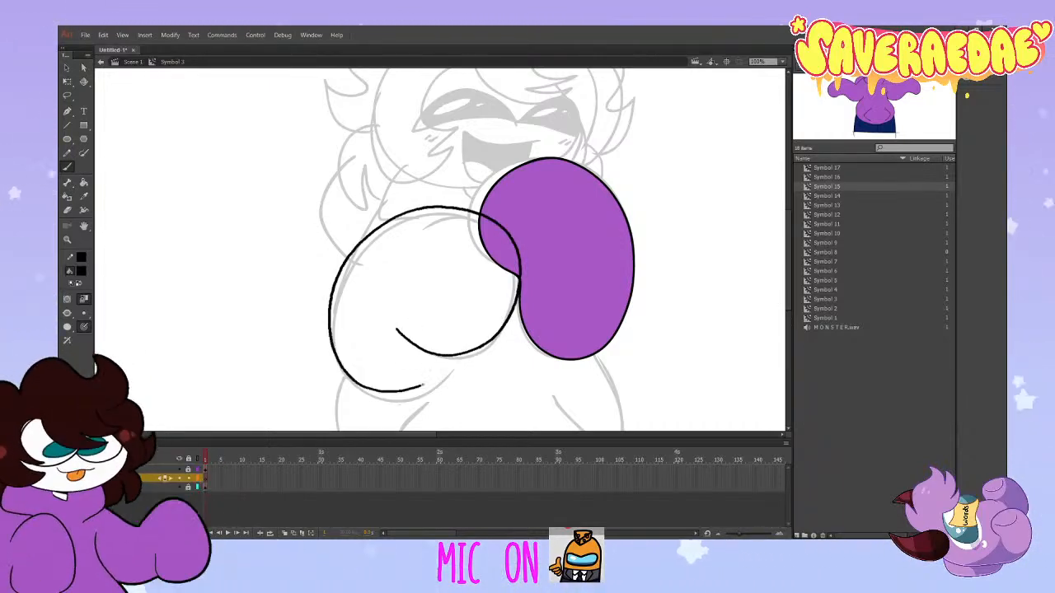
drag(404, 392, 453, 346)
key(ctrl+z)
mouse_move(478, 213)
mouse_down()
mouse_move(363, 337)
mouse_move(470, 347)
mouse_up()
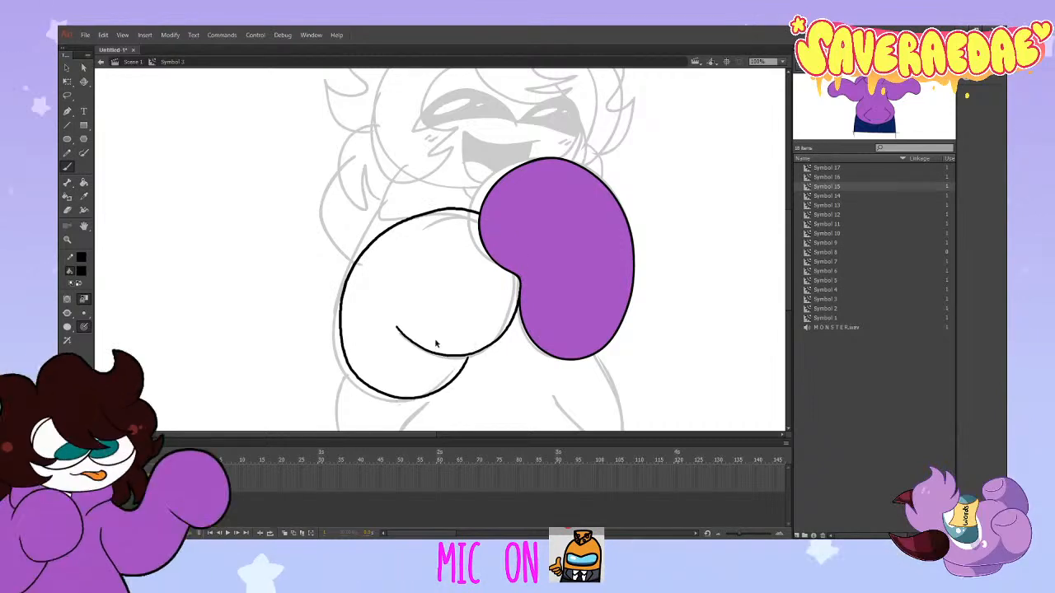
key(ctrl+z)
key(ctrl+z)
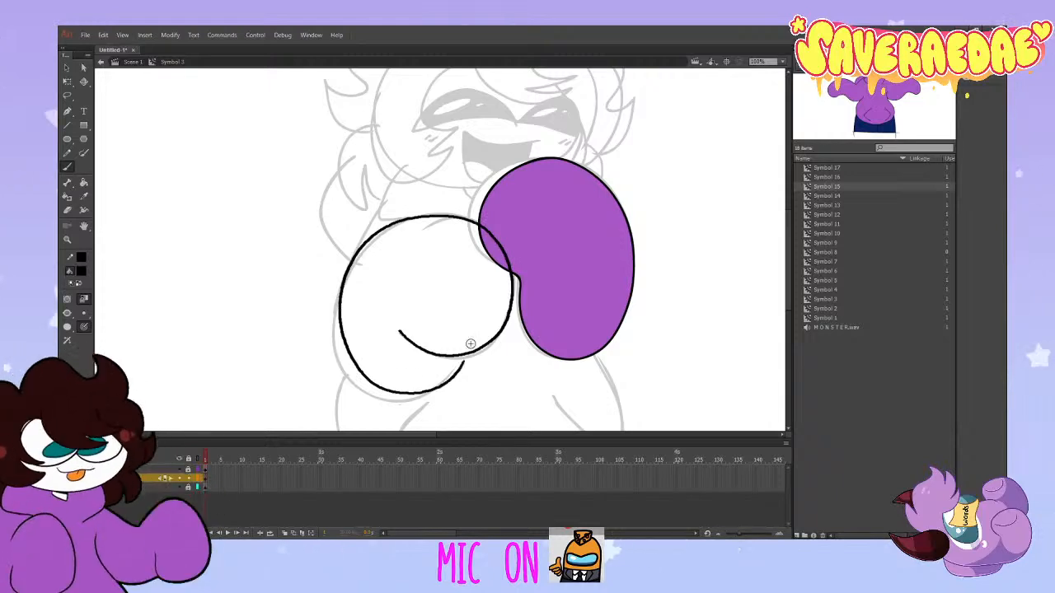
key(ctrl+z)
key(ctrl+z)
mouse_move(400, 333)
mouse_down()
mouse_move(459, 353)
mouse_move(416, 219)
mouse_move(398, 333)
mouse_up()
key(ctrl+z)
mouse_move(513, 320)
mouse_down()
mouse_move(365, 259)
mouse_move(459, 358)
mouse_up()
key(ctrl+z)
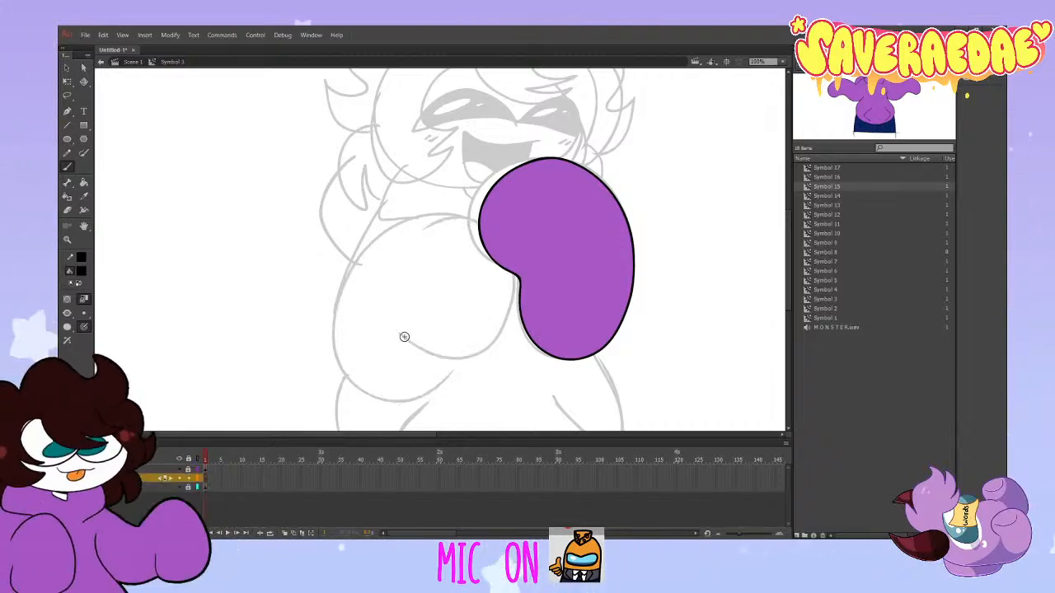
Step: Ink the second sleeve's rounded outline with its inner fold line, and fill it with the first sleeve's purple
drag(398, 333, 506, 333)
drag(441, 388, 478, 346)
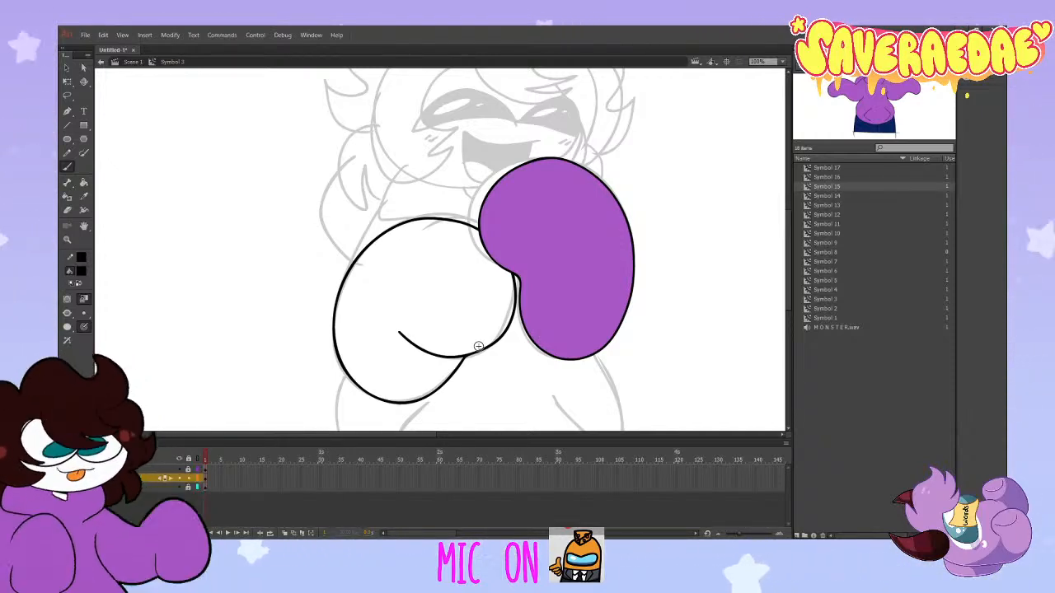
click(84, 270)
click(519, 218)
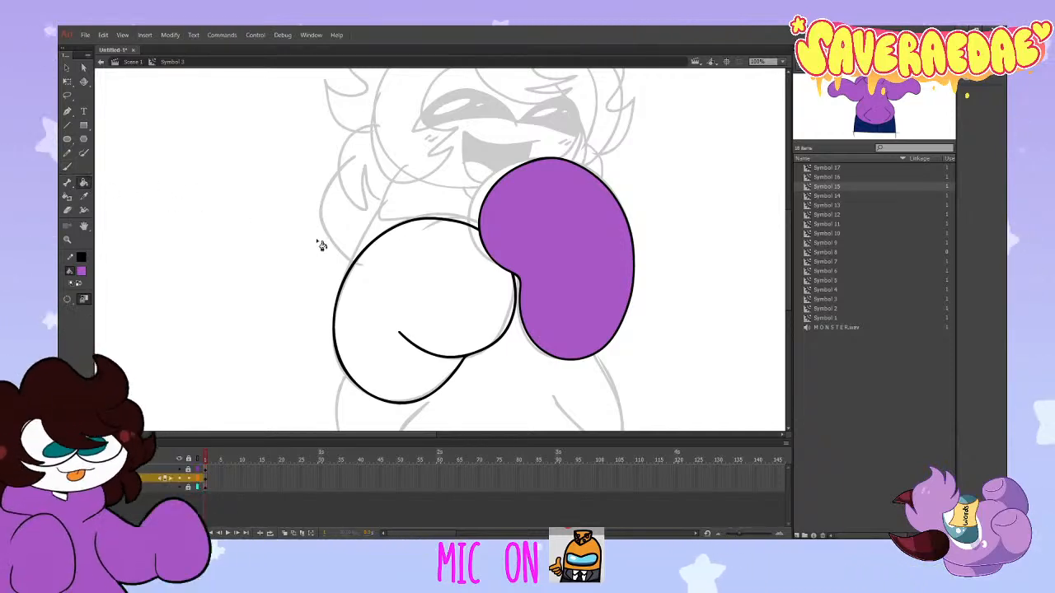
click(382, 262)
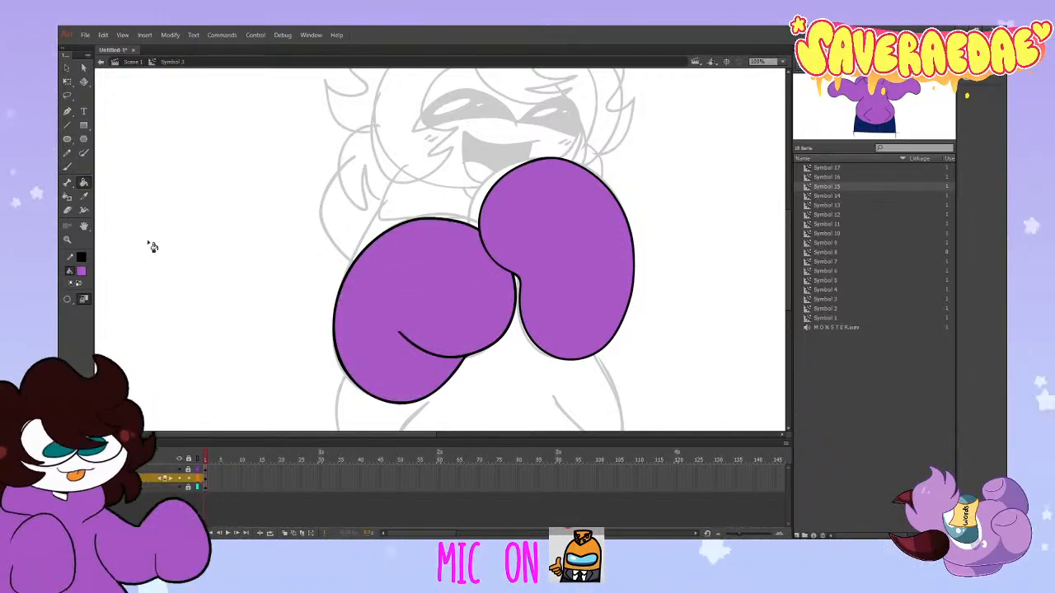
Step: With a black Brush on a new topmost layer, ink the hoodie's small neck opening and the rounded hood around it
click(84, 270)
click(83, 257)
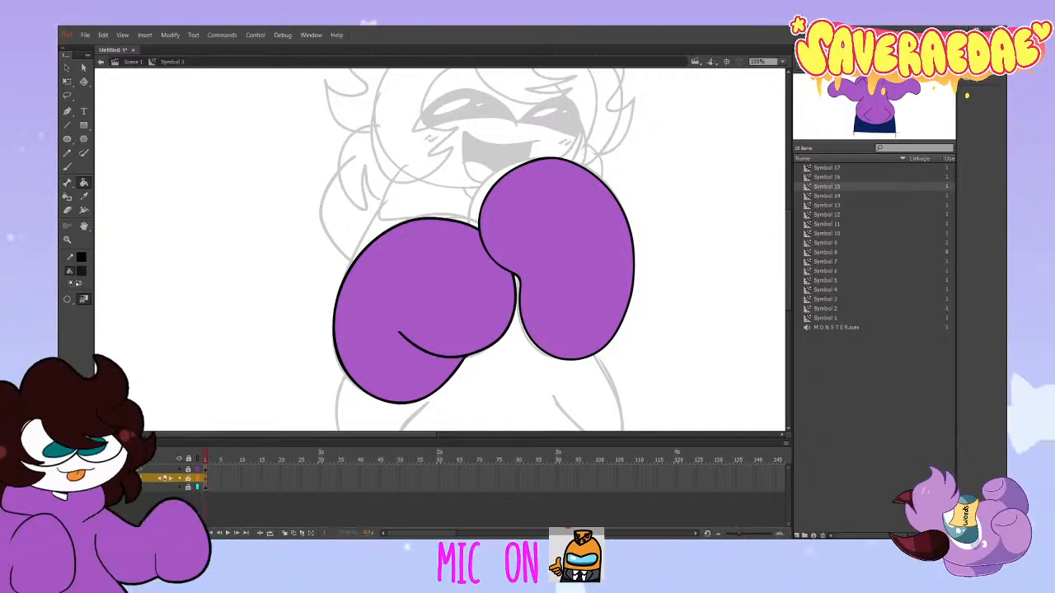
click(68, 168)
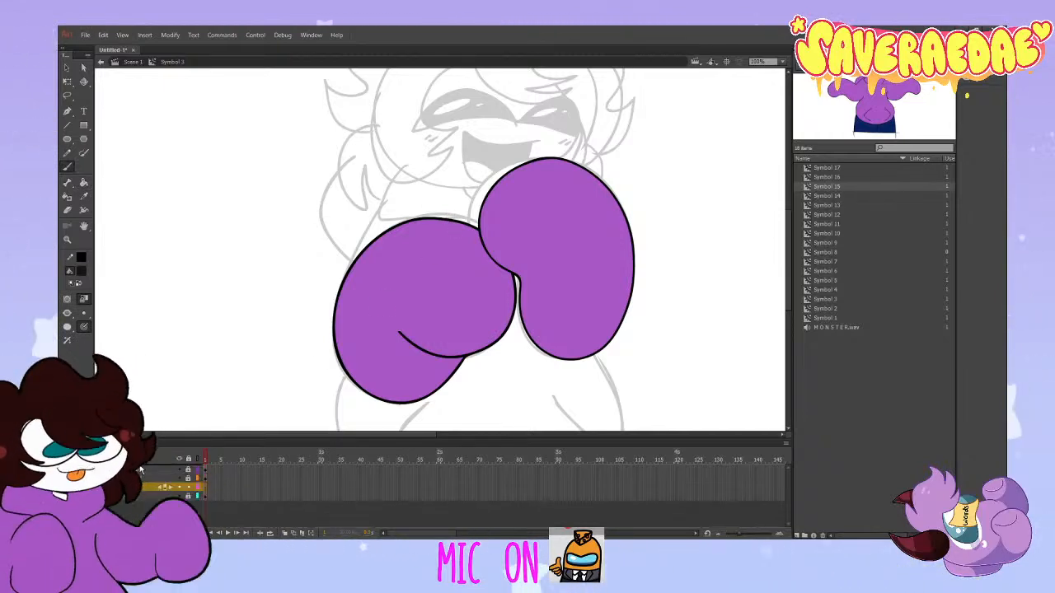
scroll(427, 313, up, 3)
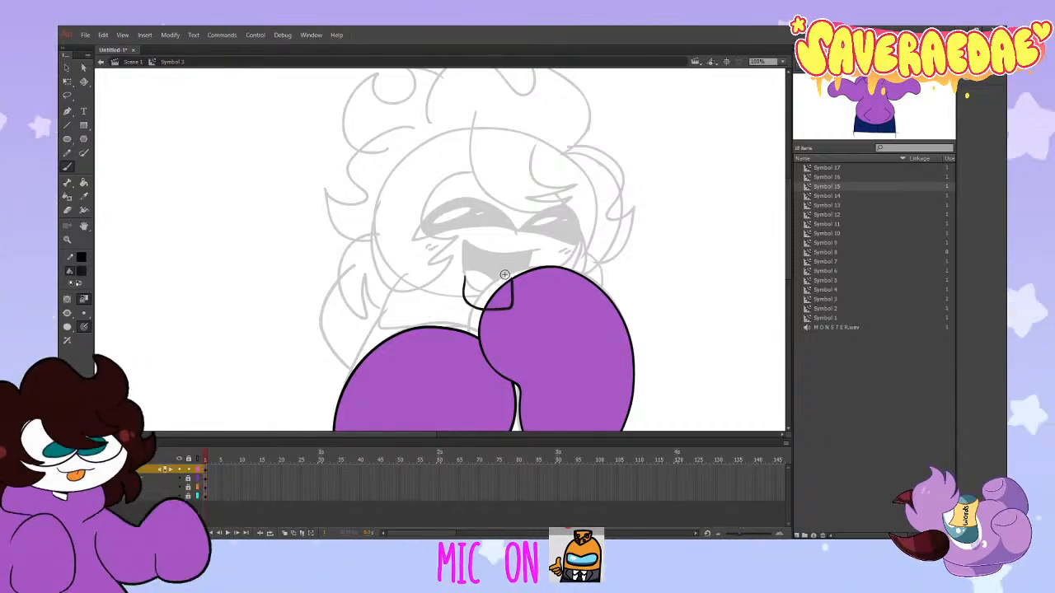
drag(464, 284, 503, 270)
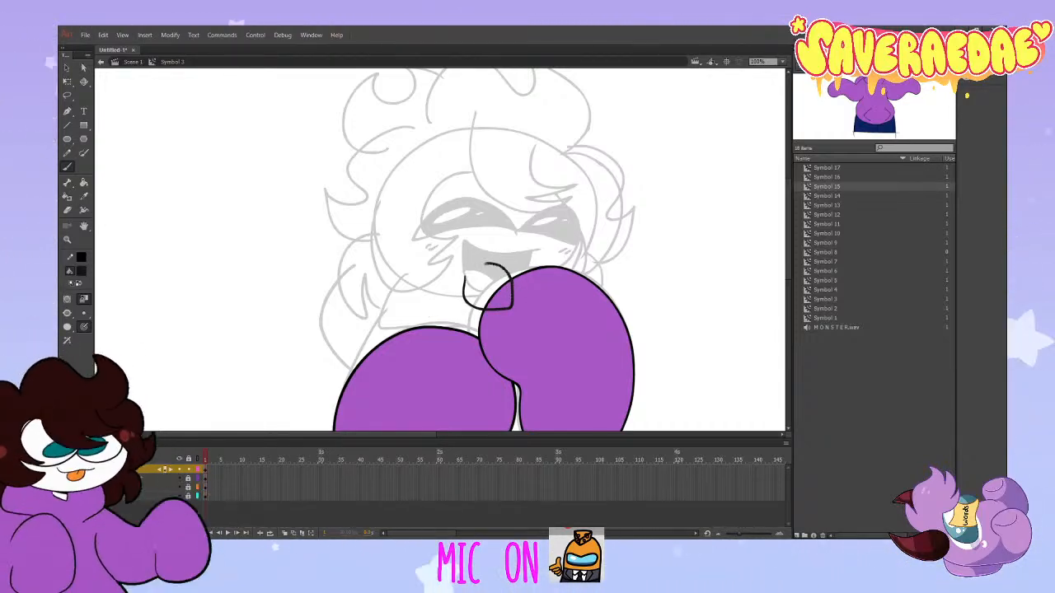
mouse_move(476, 328)
mouse_down()
mouse_move(381, 312)
mouse_move(539, 266)
mouse_up()
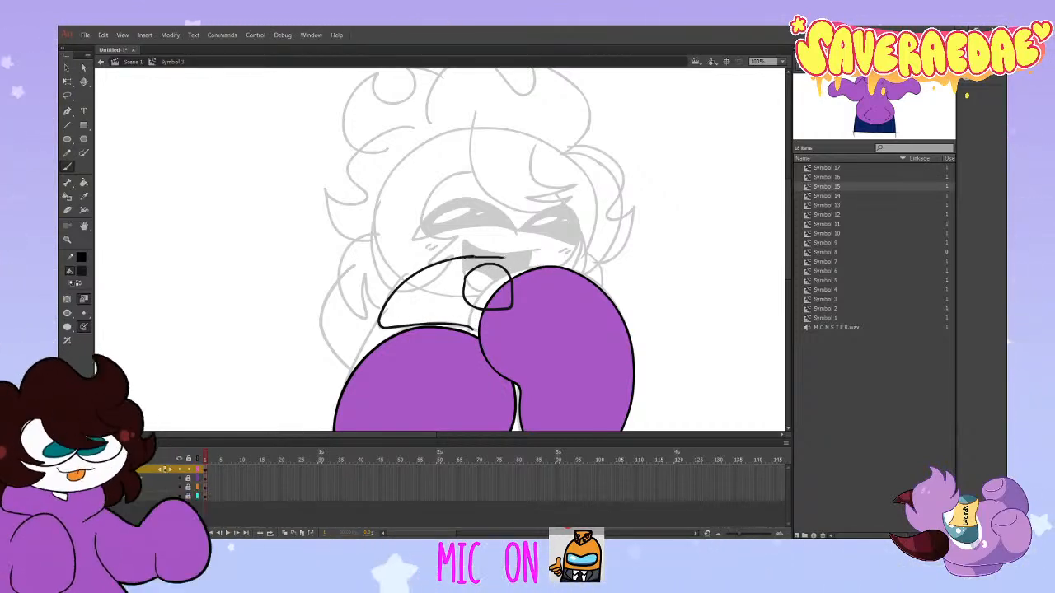
drag(573, 312, 539, 331)
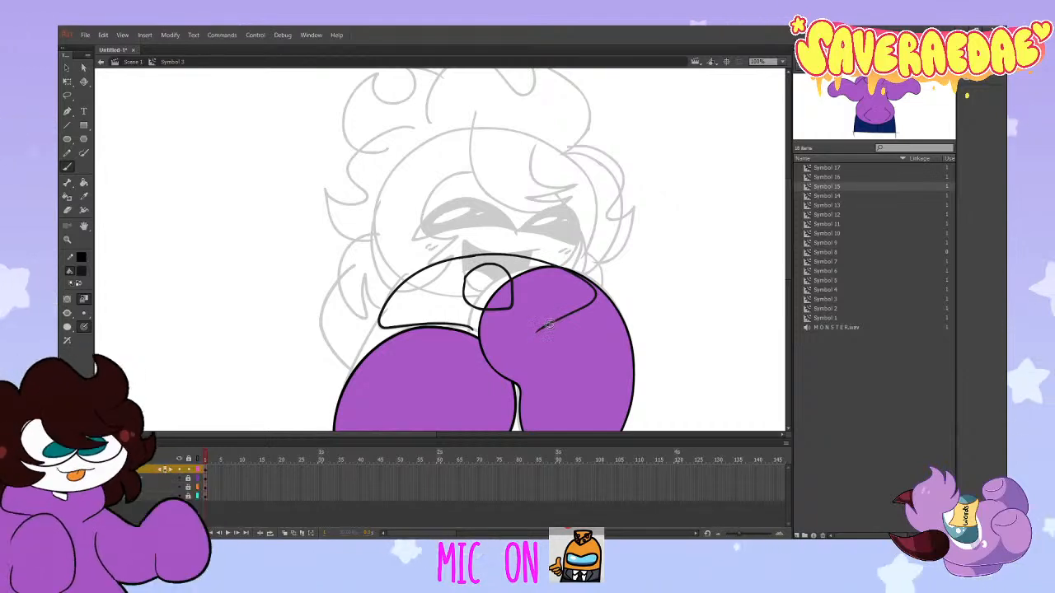
key(ctrl+z)
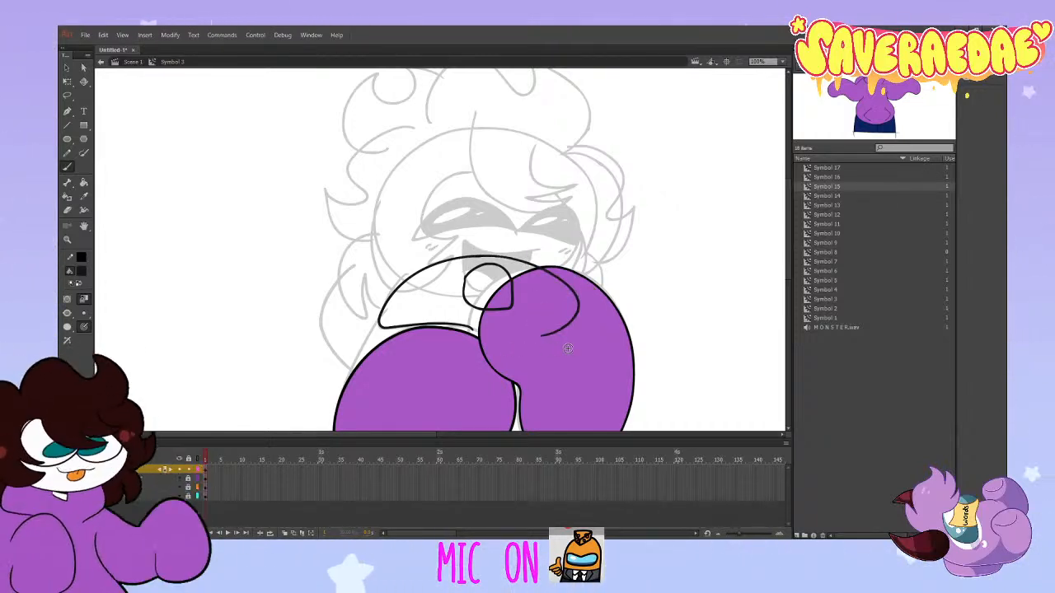
Step: Ink the two curved fold lines on either side of the belly, following the sketch
scroll(776, 231, down, 5)
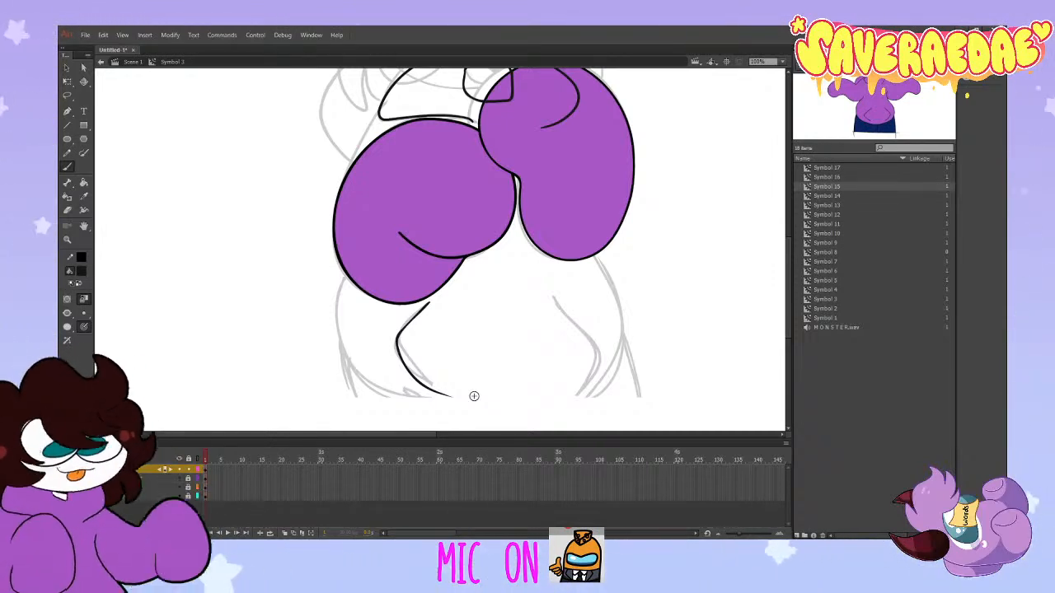
mouse_move(553, 297)
mouse_down()
mouse_move(567, 307)
mouse_move(577, 394)
mouse_up()
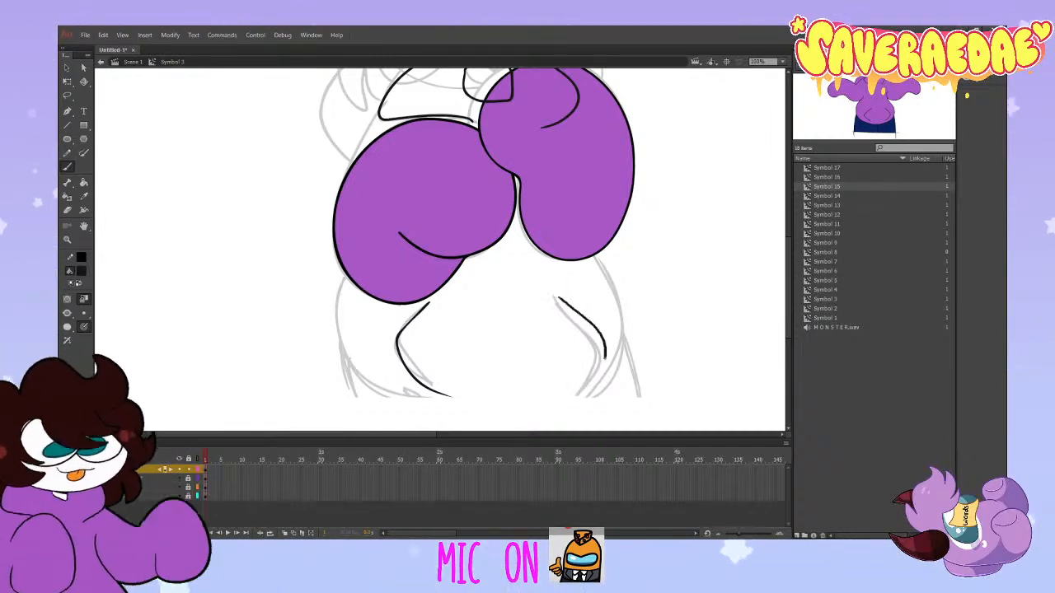
key(ctrl+z)
mouse_move(556, 291)
mouse_down()
mouse_move(608, 349)
mouse_move(588, 388)
mouse_up()
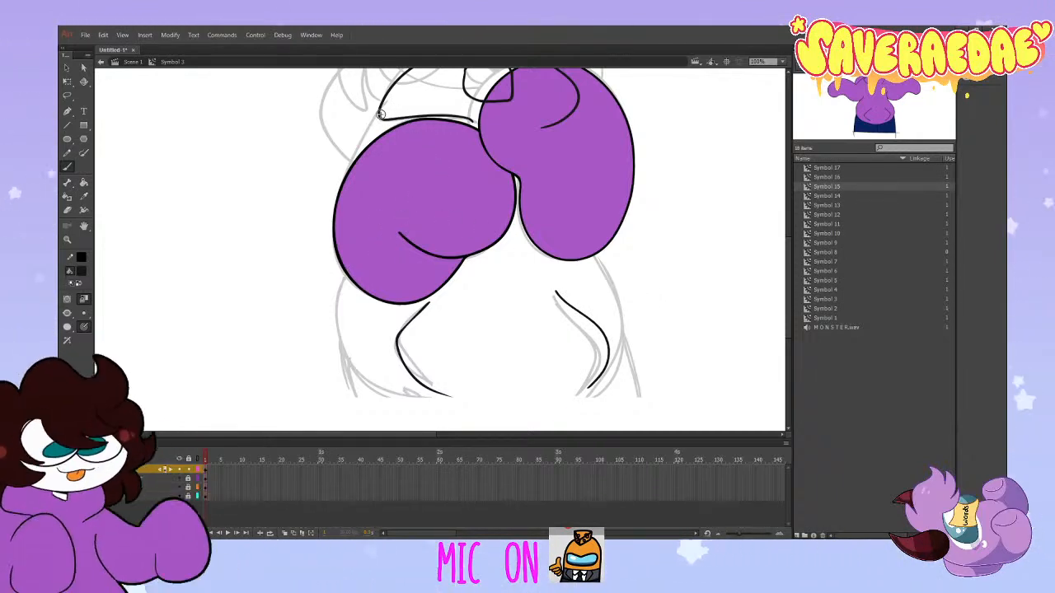
Step: Ink the hoodie torso's sides and bottom hem, plus the trousers' side edges with a closing line across below
mouse_move(366, 130)
mouse_down()
mouse_move(346, 194)
mouse_move(371, 247)
mouse_up()
key(ctrl+z)
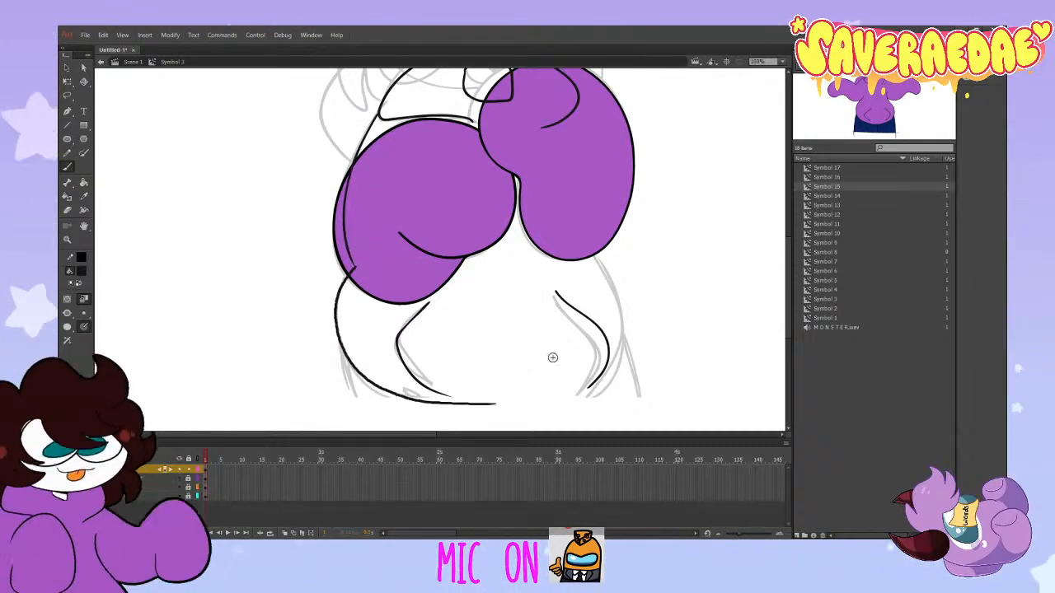
drag(339, 341, 360, 422)
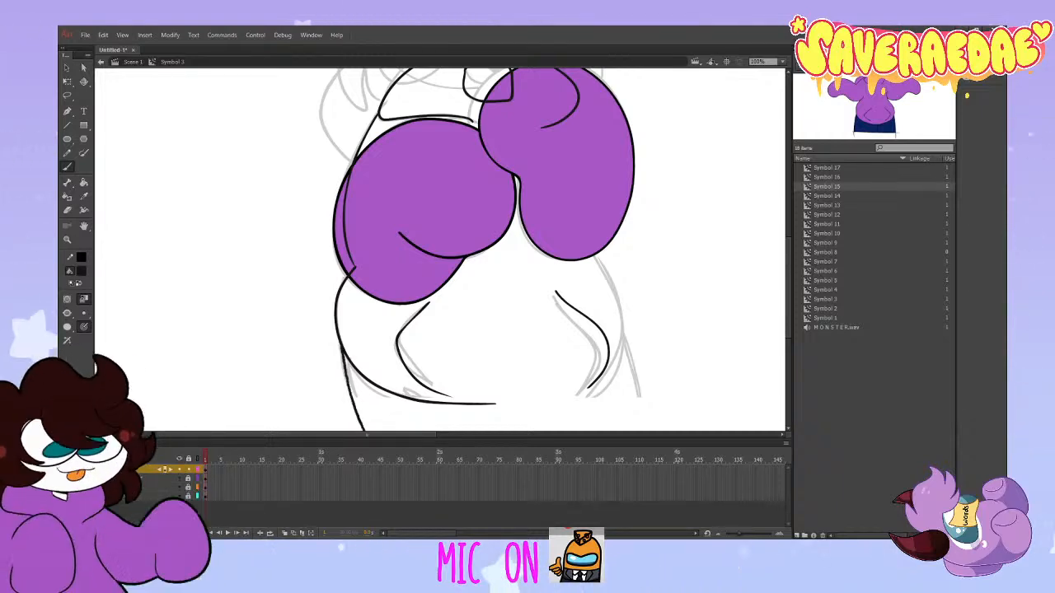
mouse_move(596, 254)
mouse_down()
mouse_move(618, 272)
mouse_move(602, 393)
mouse_up()
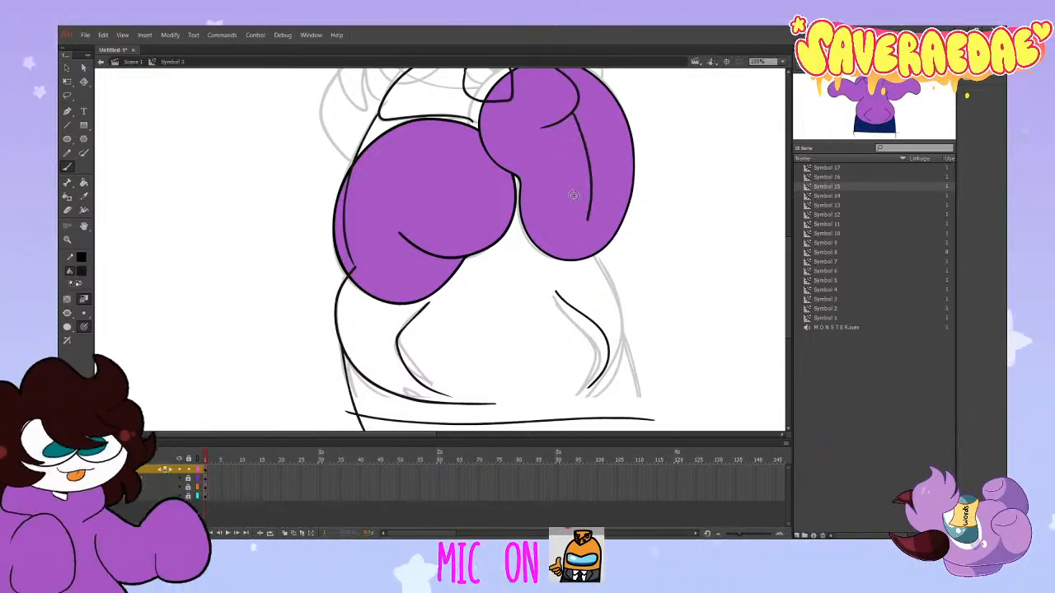
key(ctrl+z)
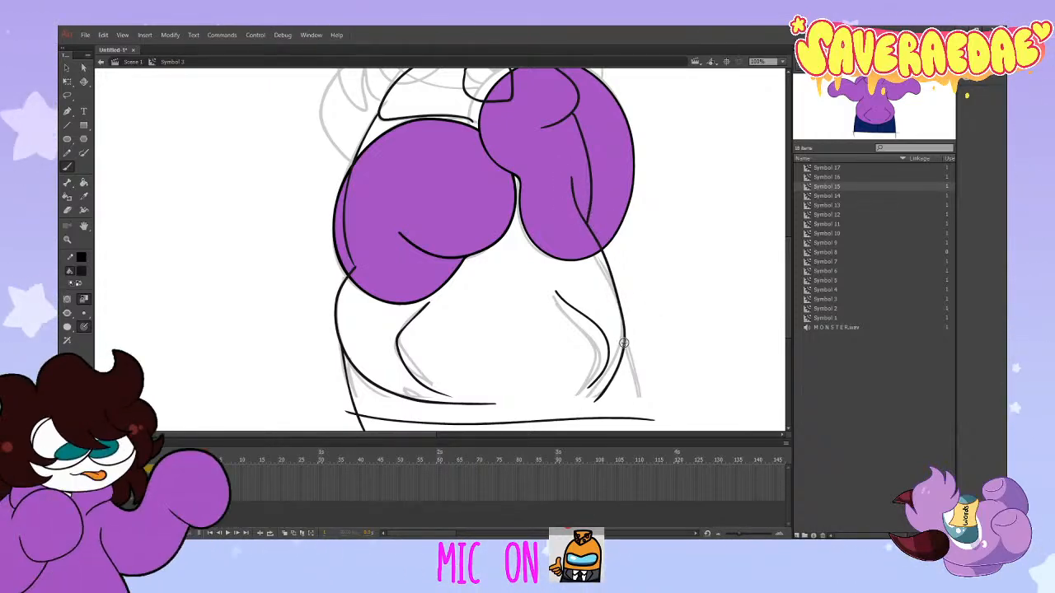
drag(624, 343, 641, 422)
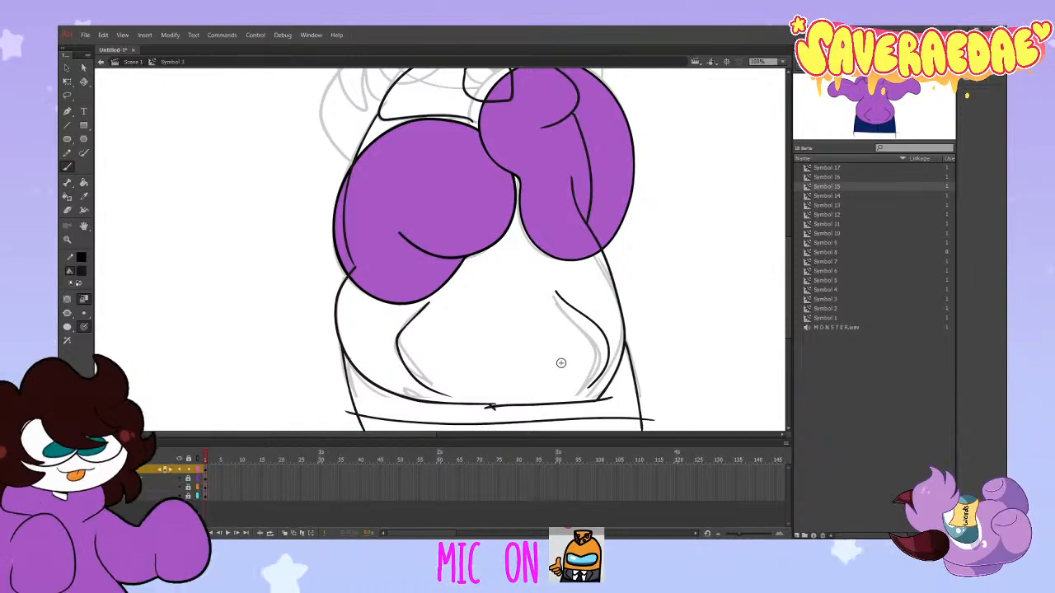
Step: Check the inked body's framing in Scene 1, and reopen the character symbol
click(132, 63)
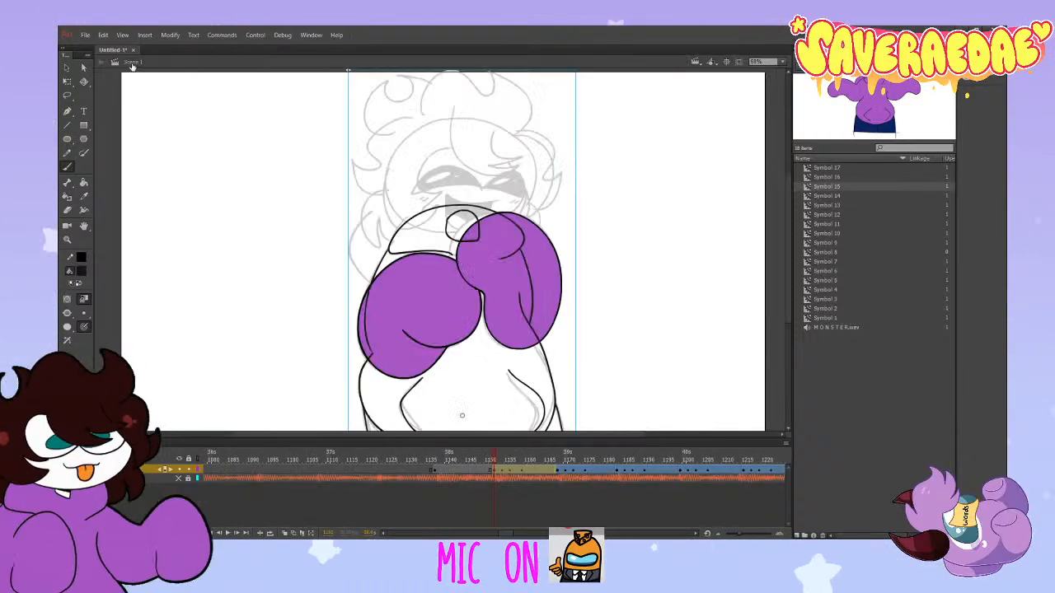
scroll(132, 66, down, 3)
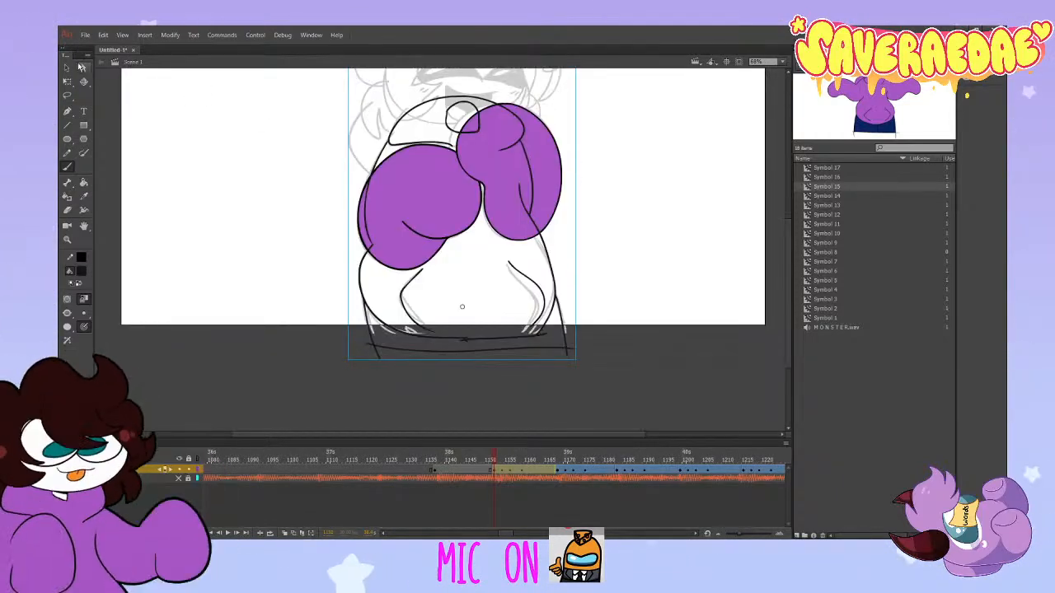
double_click(466, 224)
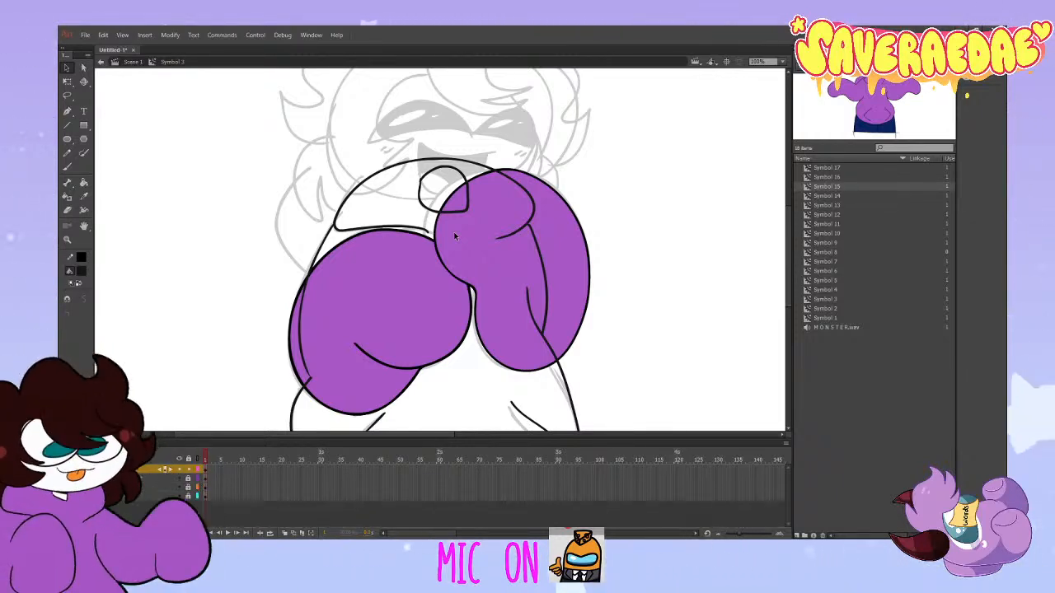
Step: Fill the outlined hoodie body and hood with the sleeves' purple, and move that layer beneath both sleeve layers
click(81, 271)
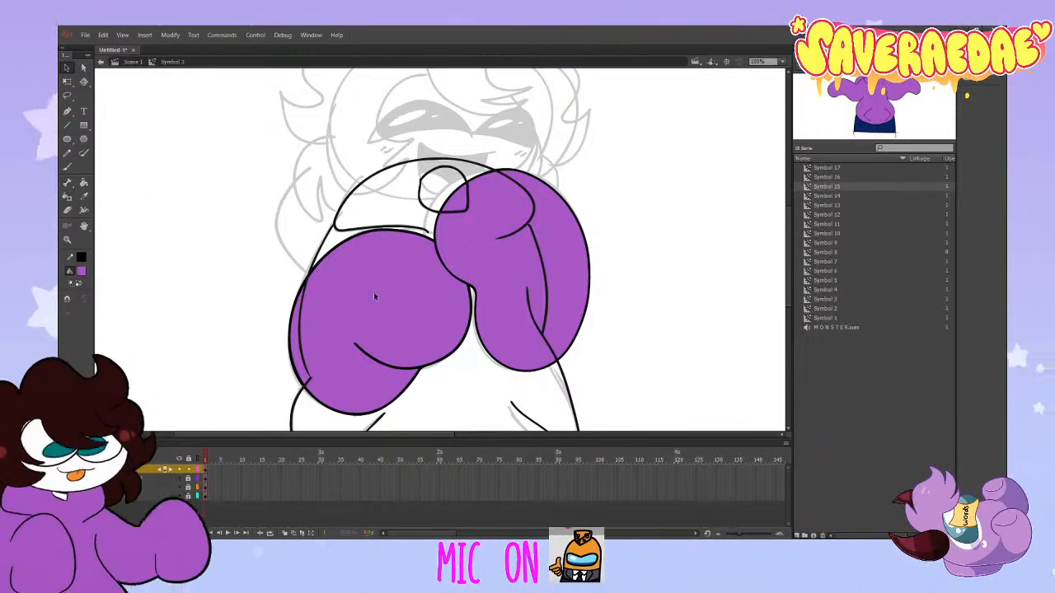
click(375, 295)
click(377, 212)
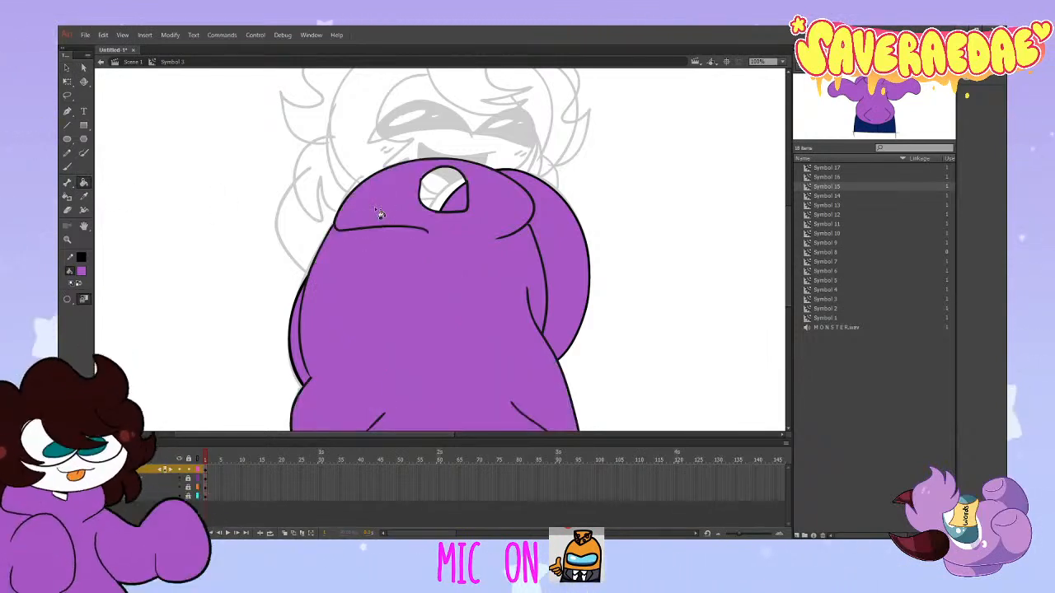
drag(151, 469, 152, 493)
Step: Deselect the body artwork and fill the neck opening in the hood with white
click(67, 67)
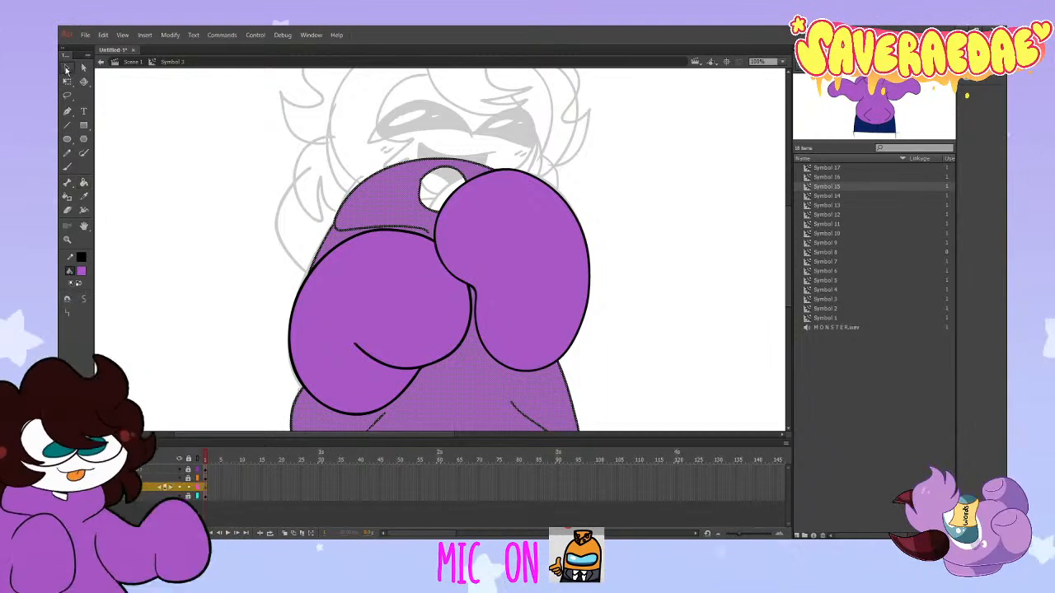
click(156, 124)
click(81, 271)
click(156, 231)
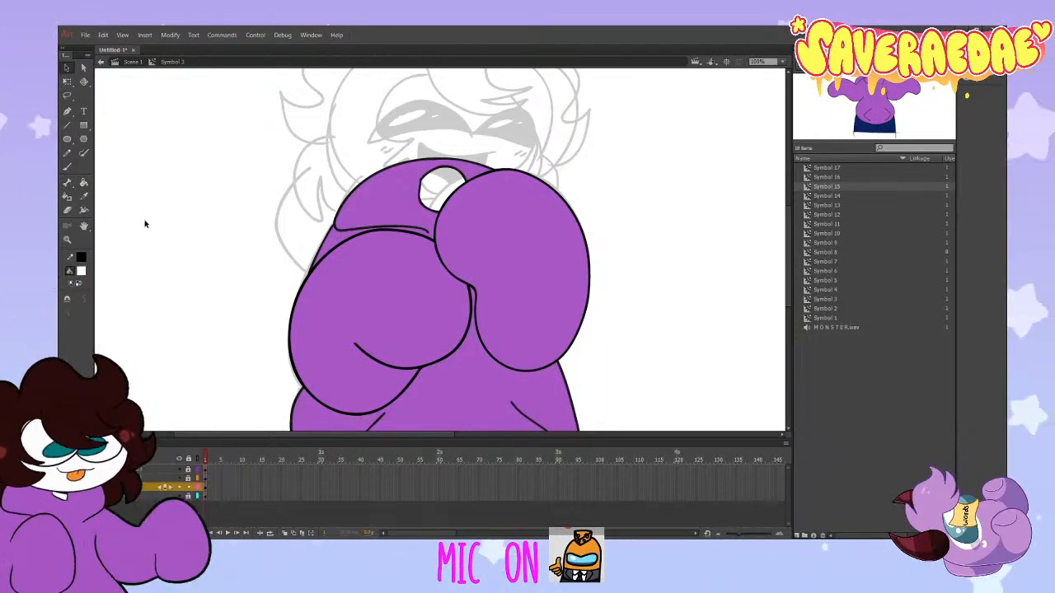
click(84, 183)
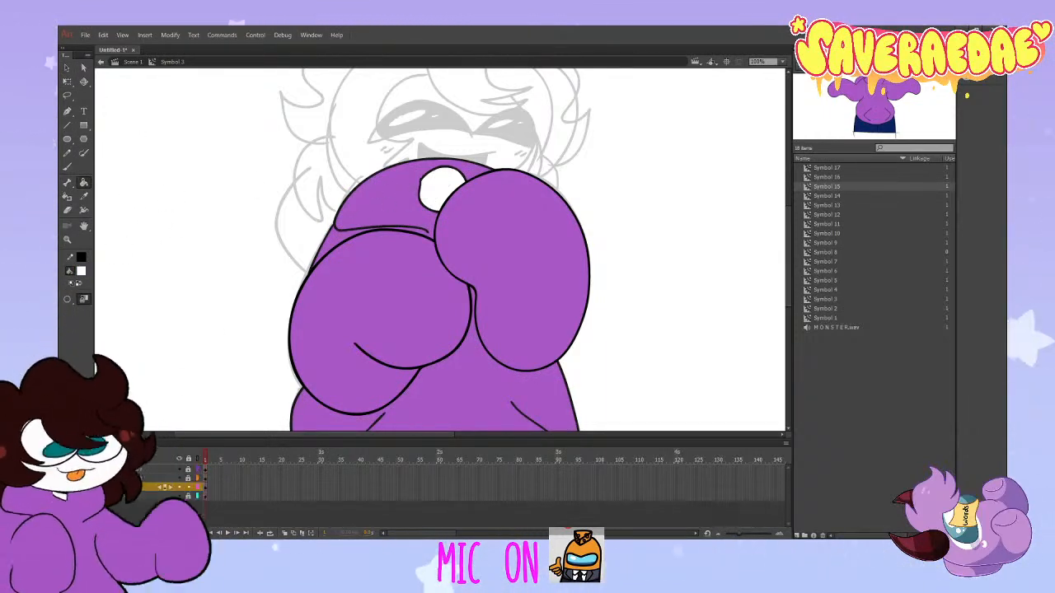
Step: Bring the sketch layer temporarily to the top, fill the trousers below the hoodie hem with dark blue, and return the sketch to the bottom
click(142, 466)
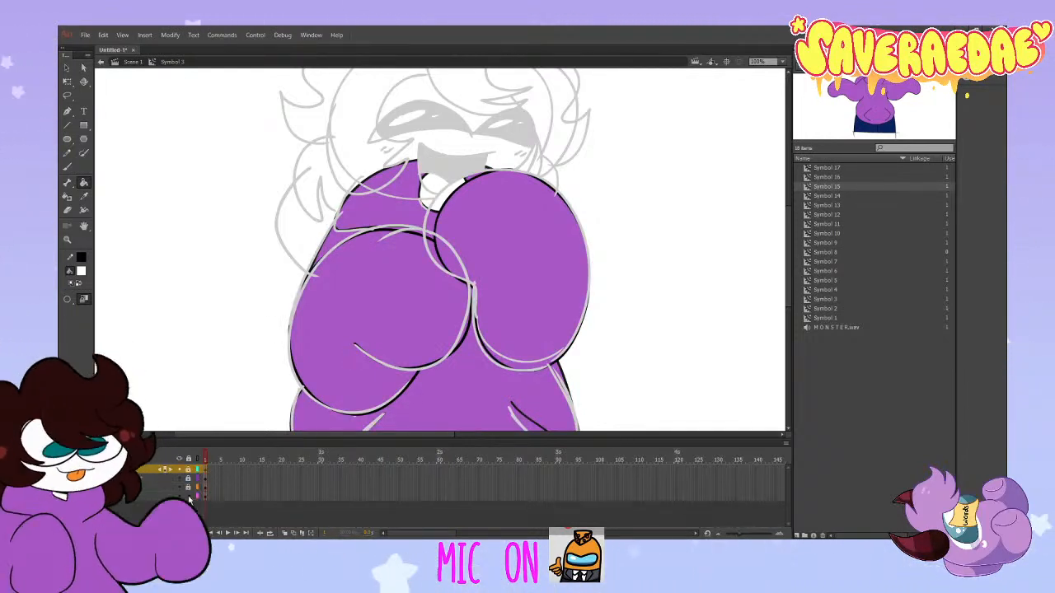
scroll(305, 353, down, 3)
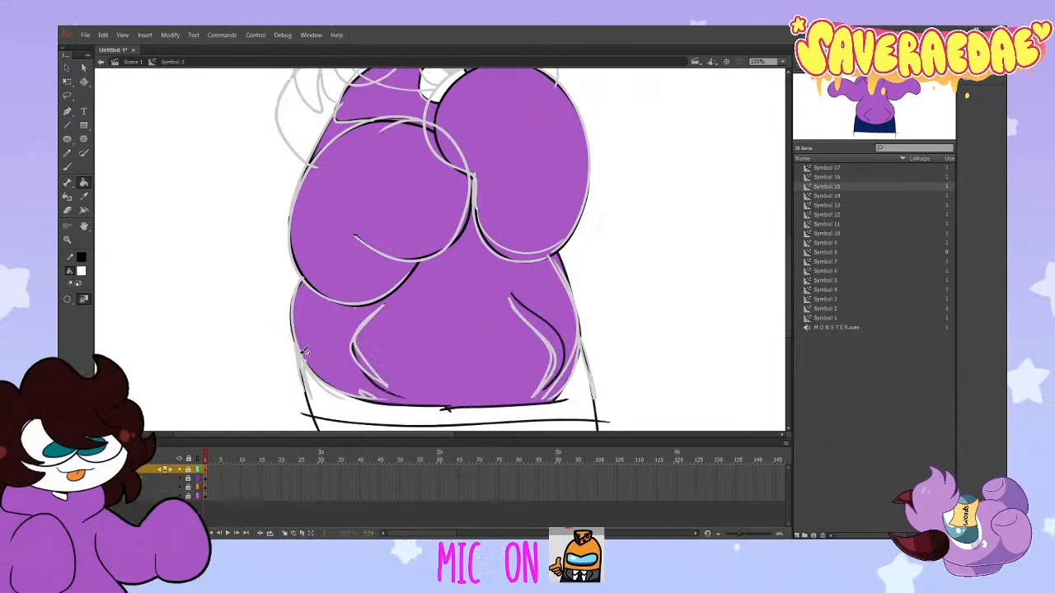
click(160, 497)
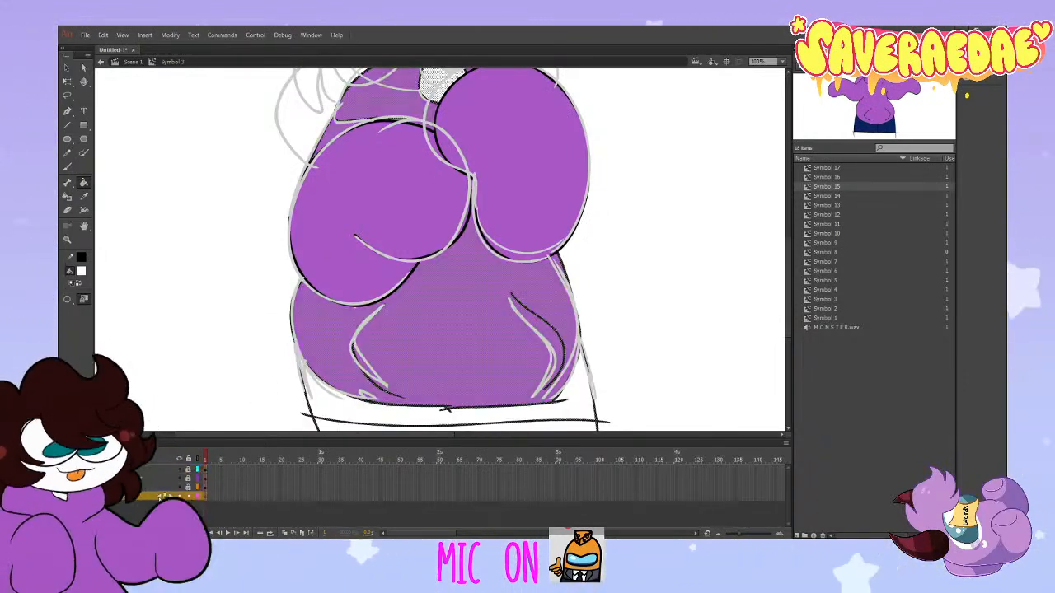
click(67, 67)
click(136, 108)
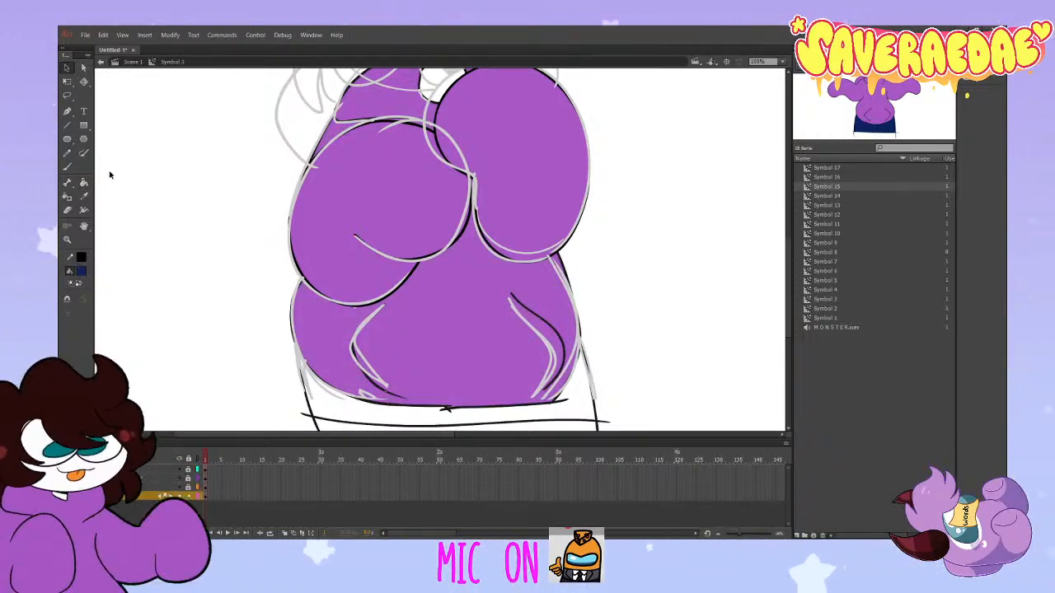
click(83, 182)
click(360, 414)
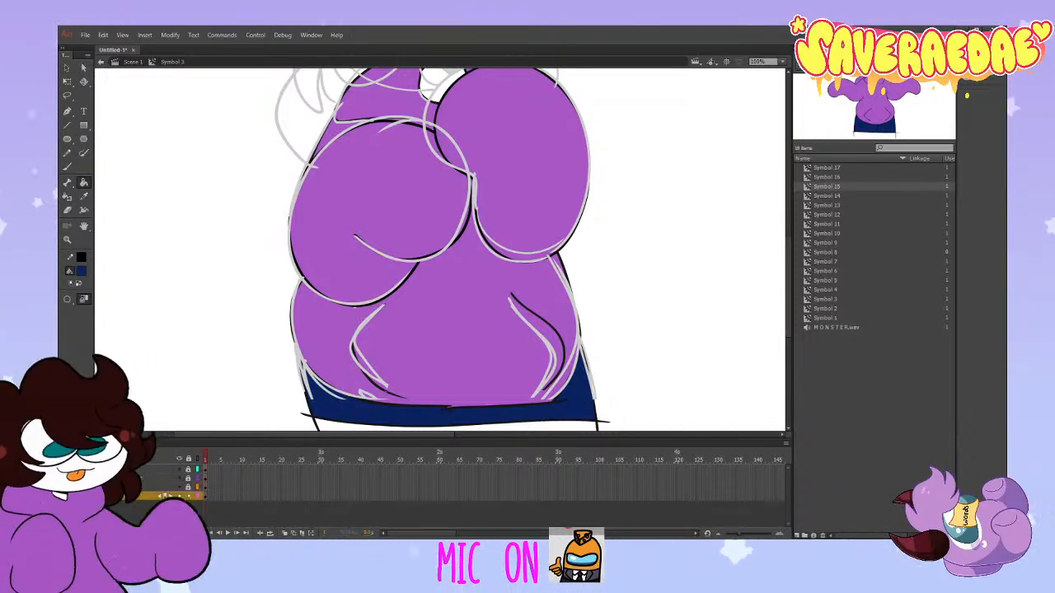
drag(166, 469, 165, 500)
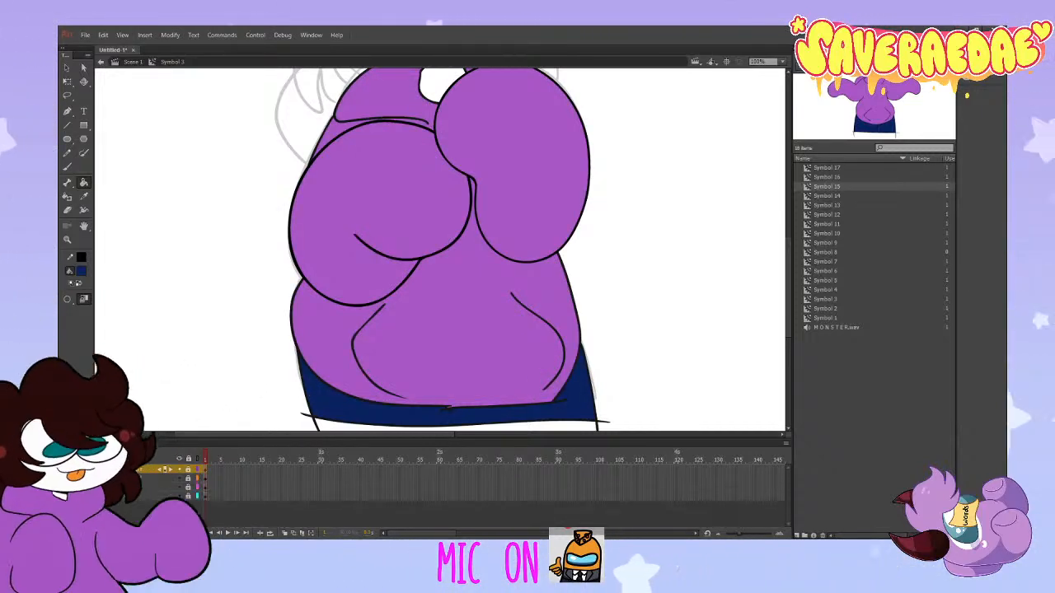
Step: Add a new layer on top, and hide the hoodie body and the sleeve without a fold line to reveal the head sketch
click(164, 469)
scroll(371, 310, up, 3)
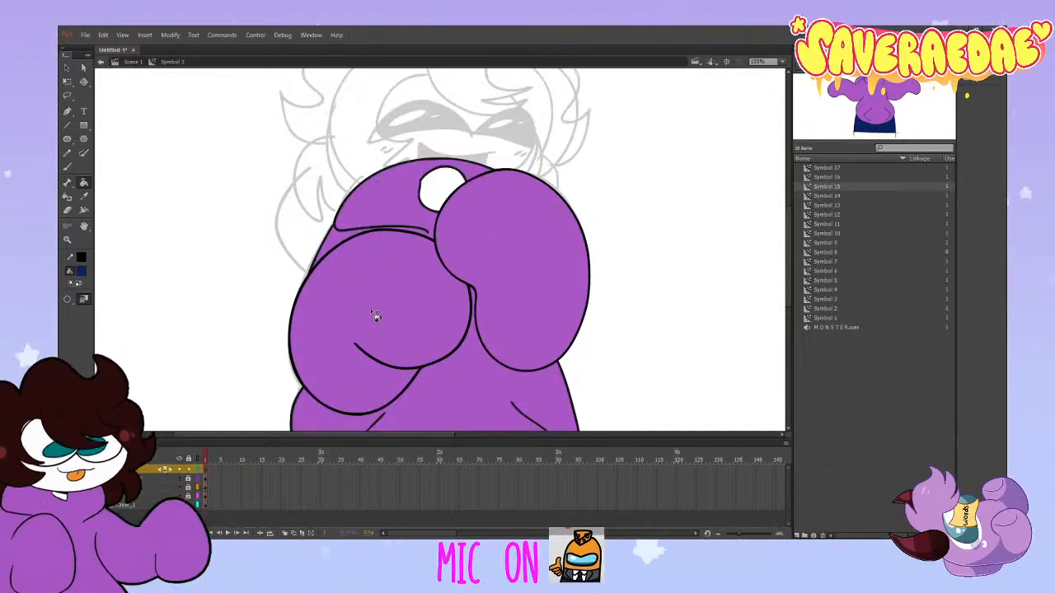
click(179, 496)
click(179, 487)
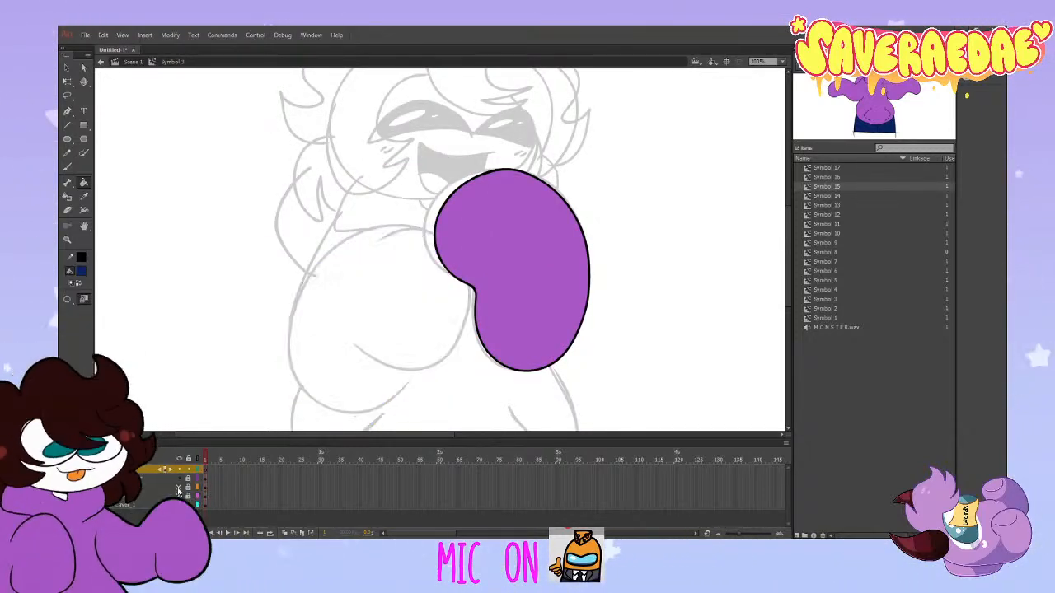
click(179, 487)
click(179, 478)
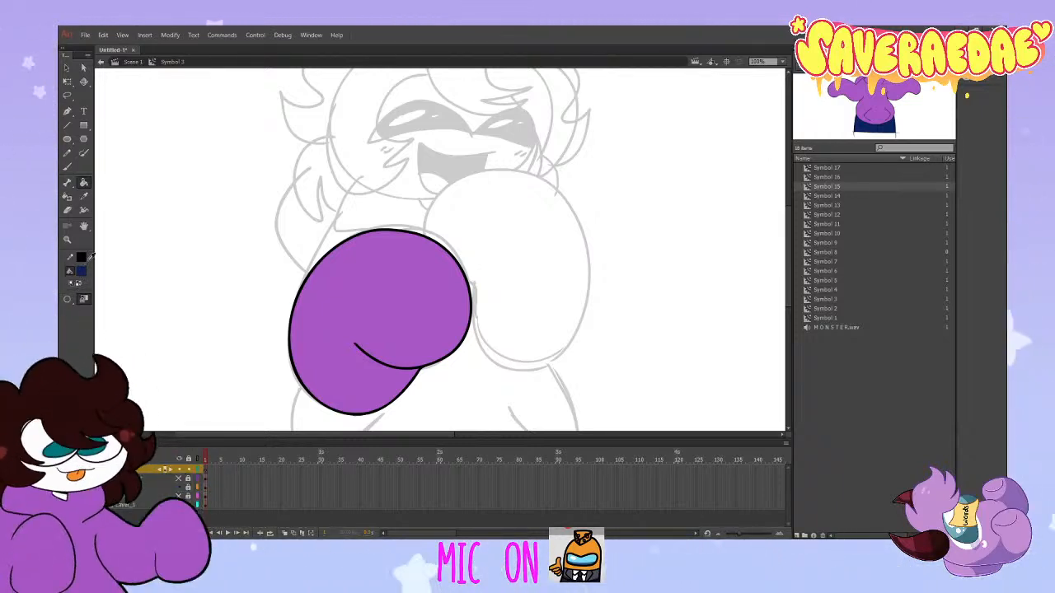
Step: Ink the central fringe lock and its forked tip in black over the head sketch with the Brush tool
click(67, 167)
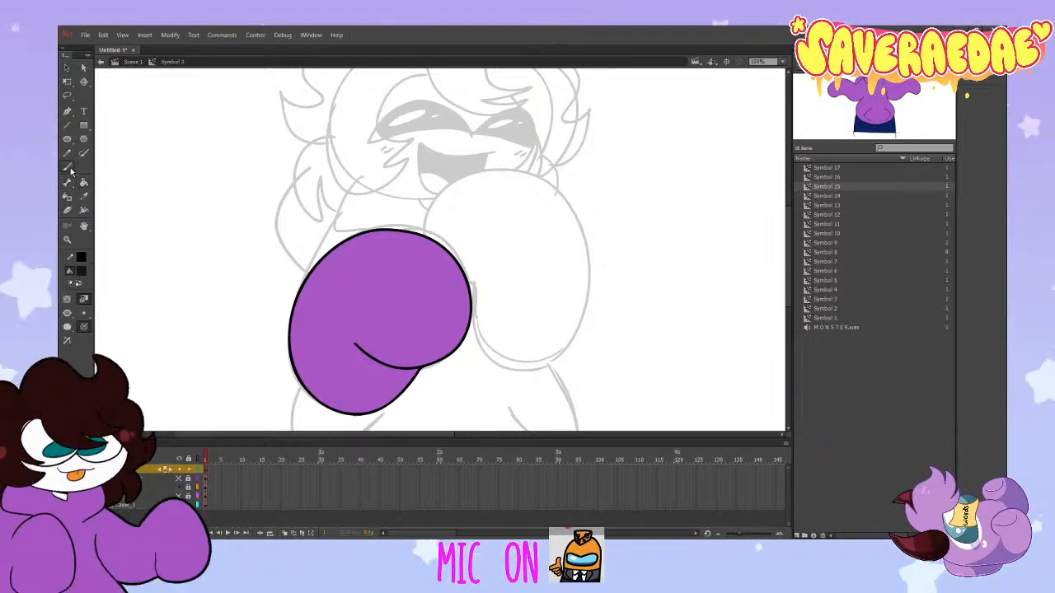
scroll(420, 254, up, 3)
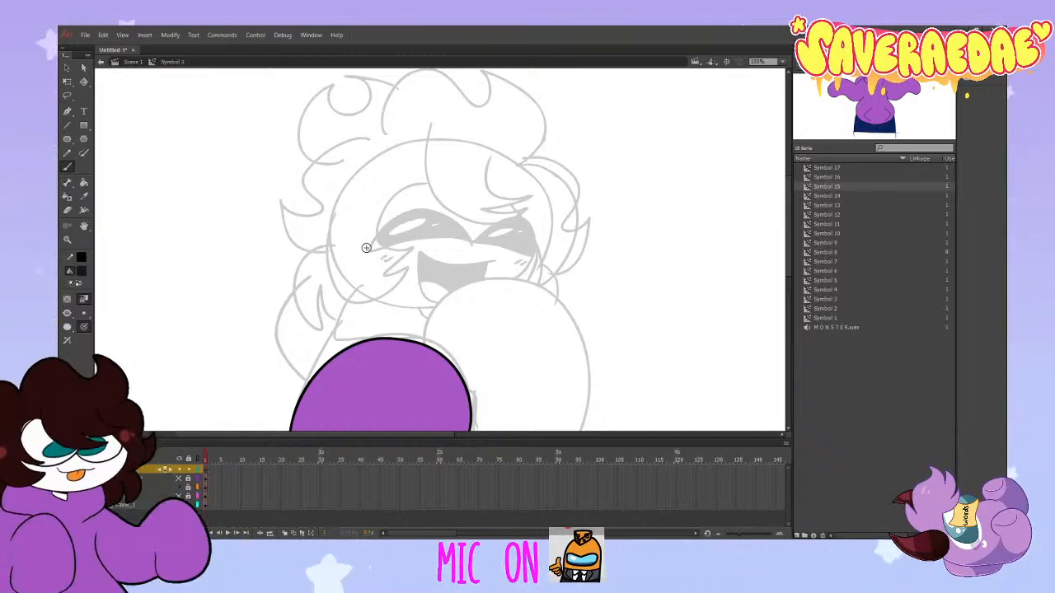
drag(426, 138, 527, 214)
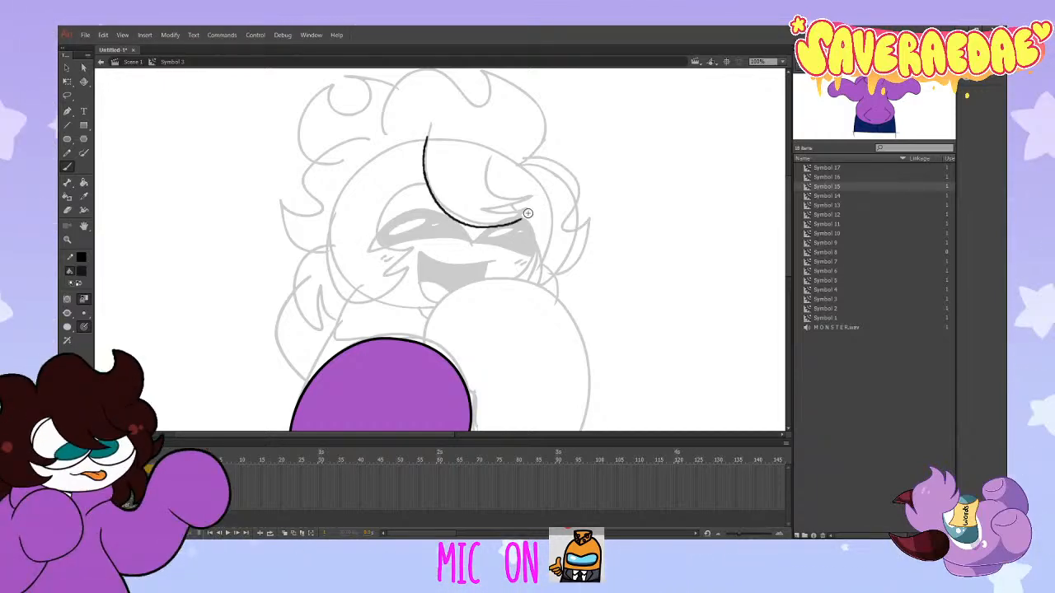
key(ctrl+z)
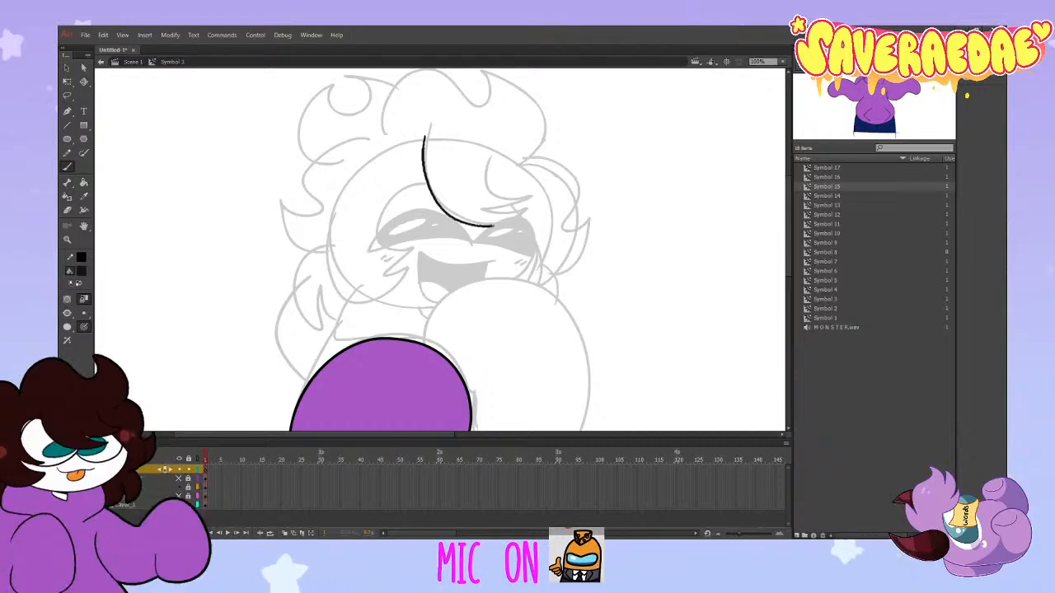
drag(495, 193, 488, 153)
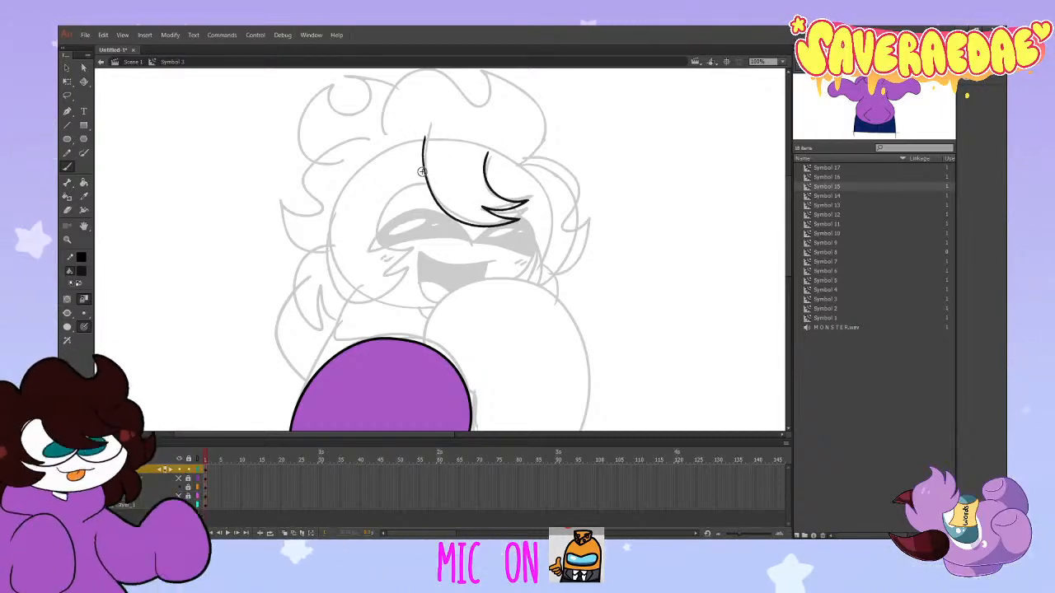
drag(427, 184, 410, 263)
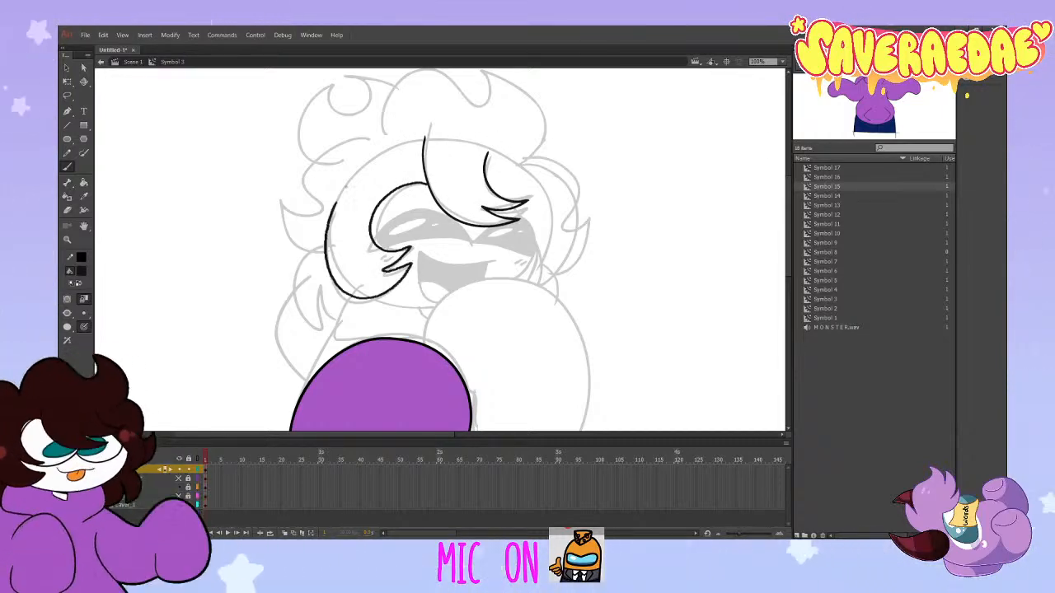
mouse_move(425, 182)
mouse_down()
mouse_move(395, 193)
mouse_move(415, 245)
mouse_up()
drag(333, 216, 406, 280)
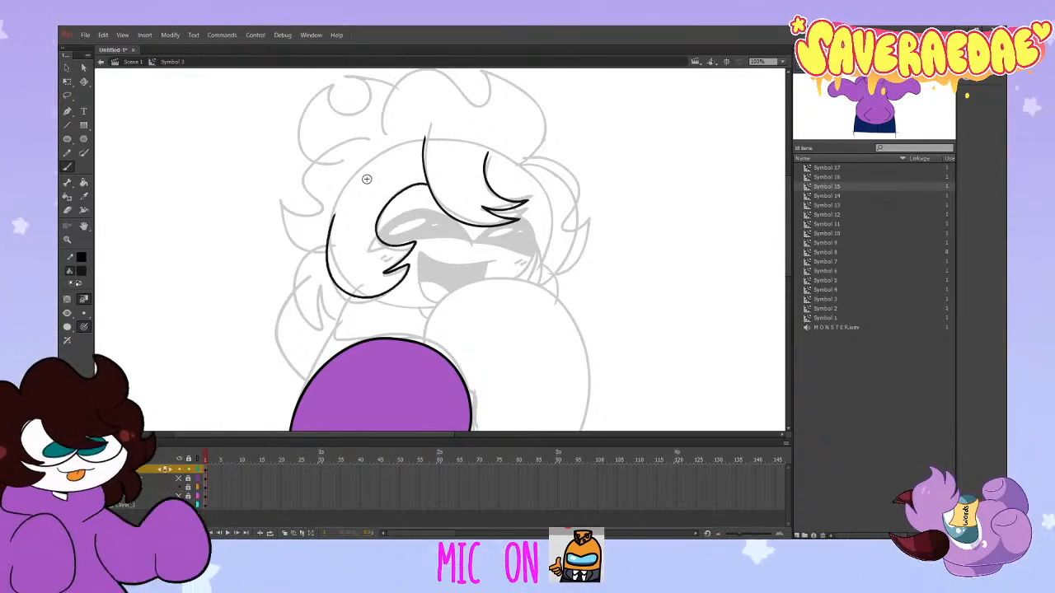
key(ctrl+z)
key(ctrl+z)
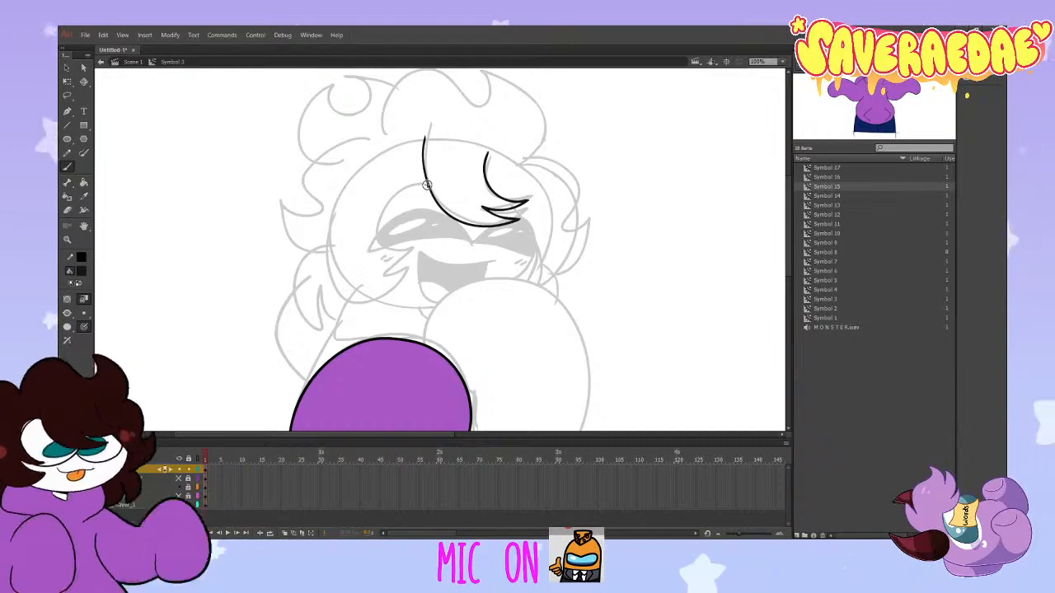
drag(335, 206, 346, 301)
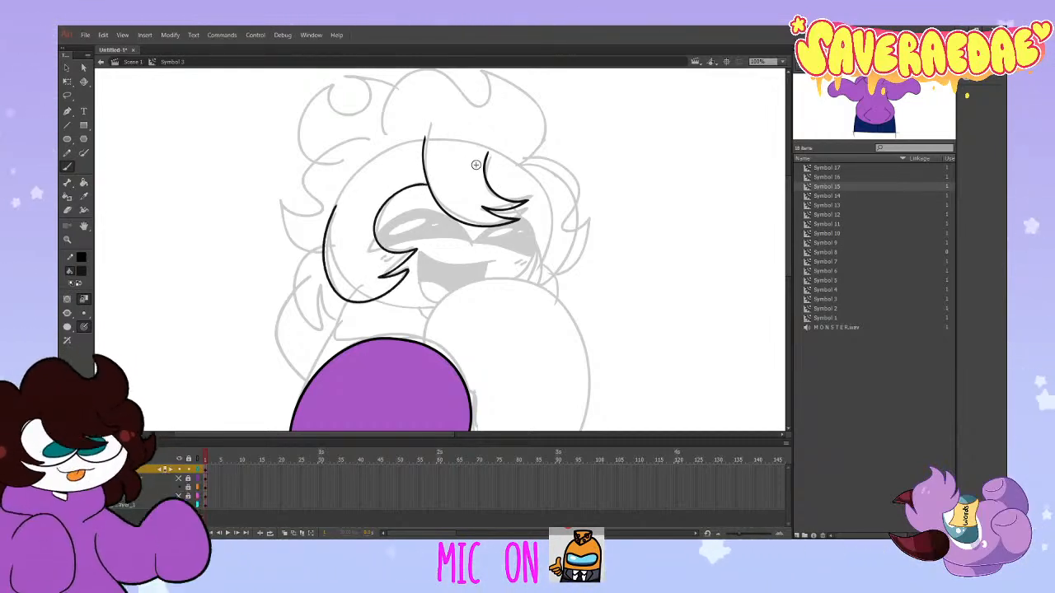
key(ctrl+z)
key(ctrl+z)
Step: Ink the fork-tipped lock left of the face and the curved pointed lock right of the face in black
mouse_move(427, 185)
mouse_down()
mouse_move(389, 205)
mouse_move(404, 260)
mouse_up()
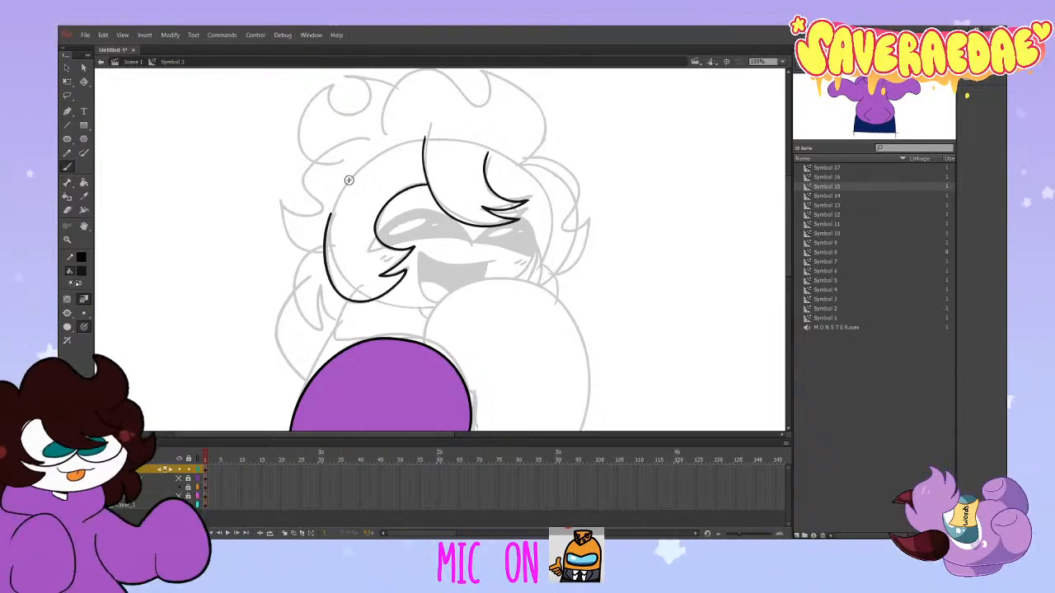
mouse_move(515, 209)
mouse_down()
mouse_move(537, 275)
mouse_move(536, 161)
mouse_up()
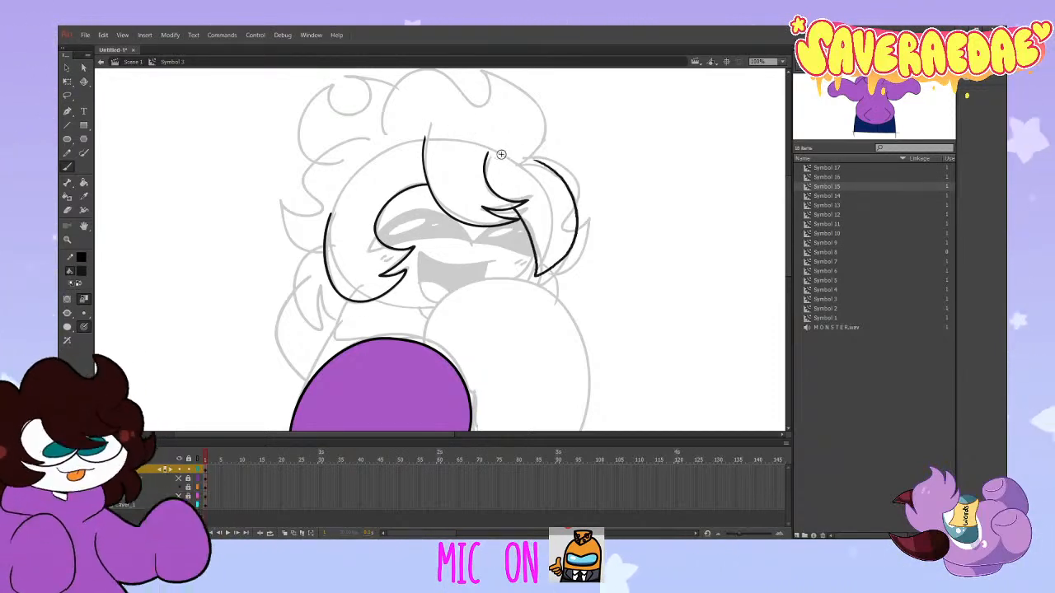
key(ctrl+z)
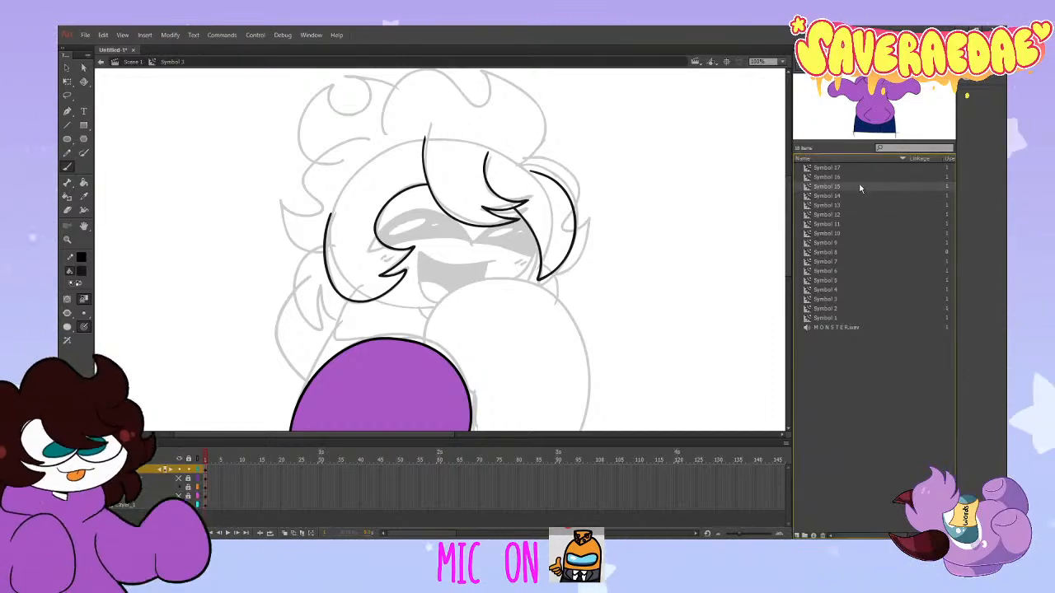
Step: Pick up the dark brown hair colour from library Symbol 12 and draw the crown line joining both side locks in it
key(Down)
key(Down)
key(Down)
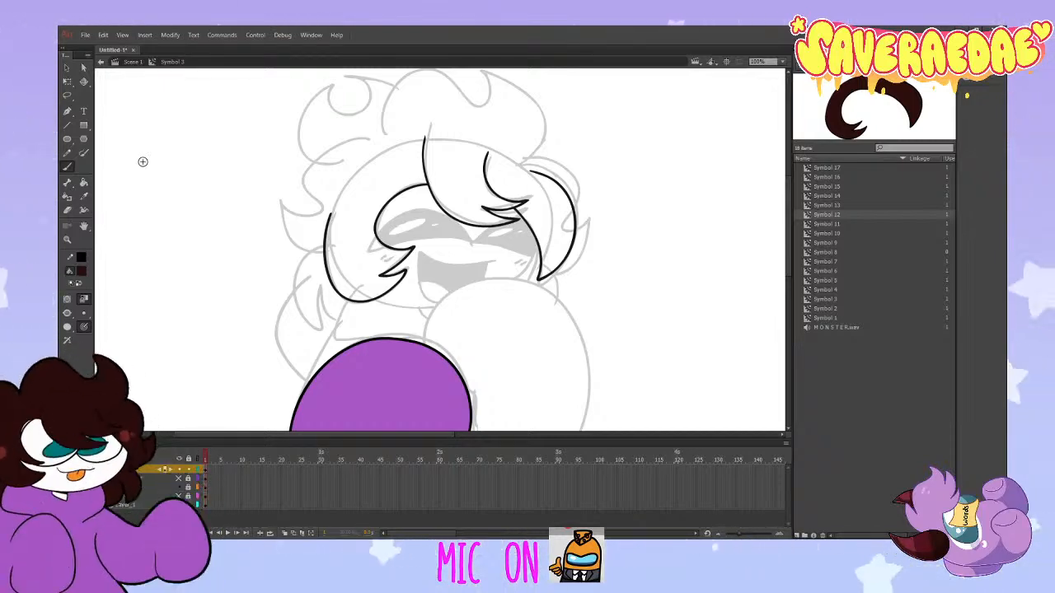
drag(332, 210, 528, 169)
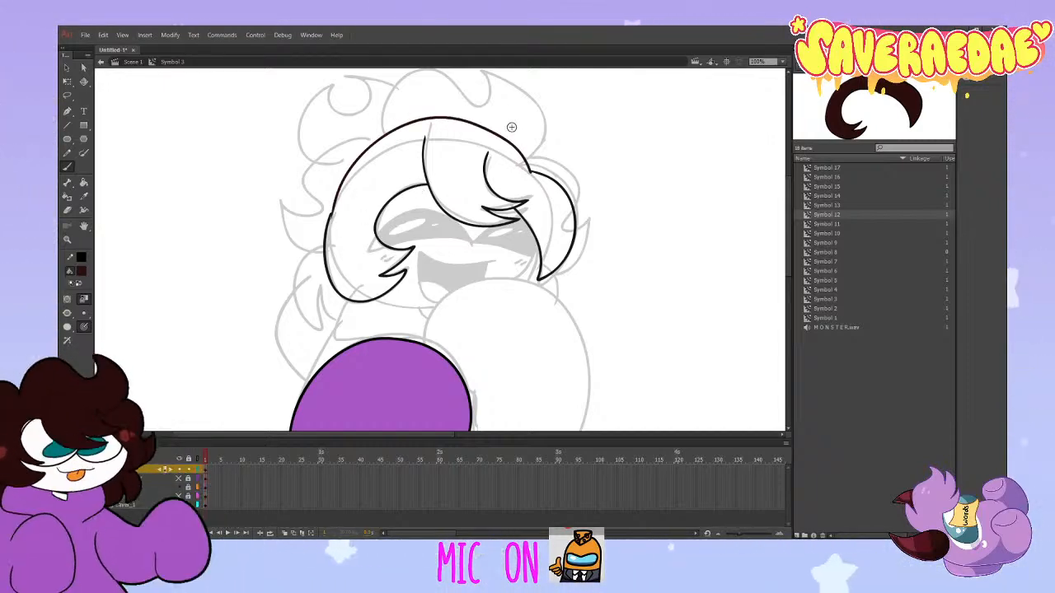
key(ctrl+z)
key(ctrl+y)
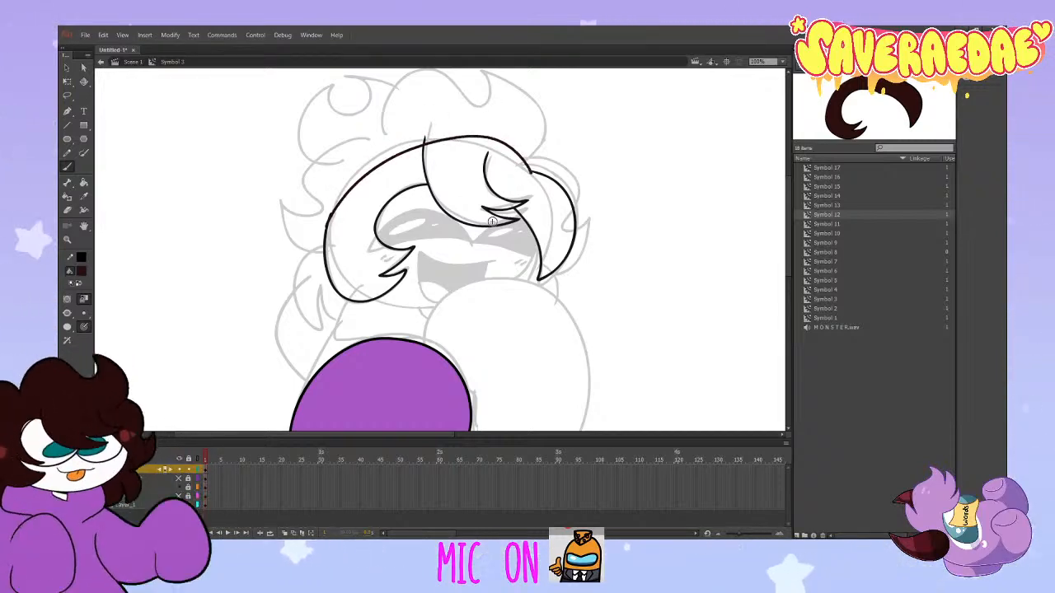
mouse_move(531, 172)
mouse_down()
mouse_move(513, 150)
mouse_move(404, 147)
mouse_up()
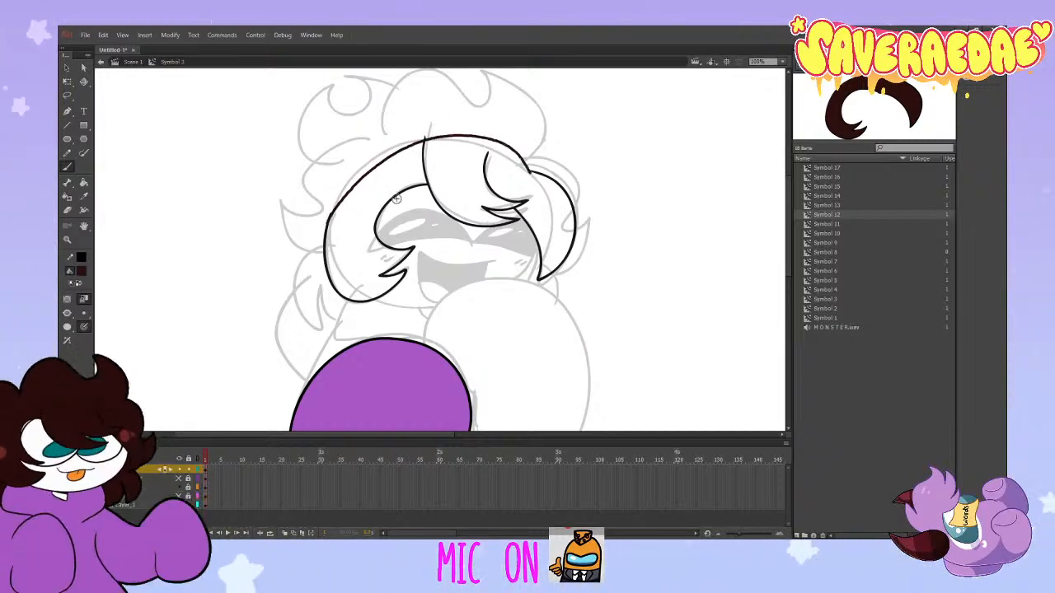
Step: Fill the fringe and both side locks with the dark brown hair colour
key(k)
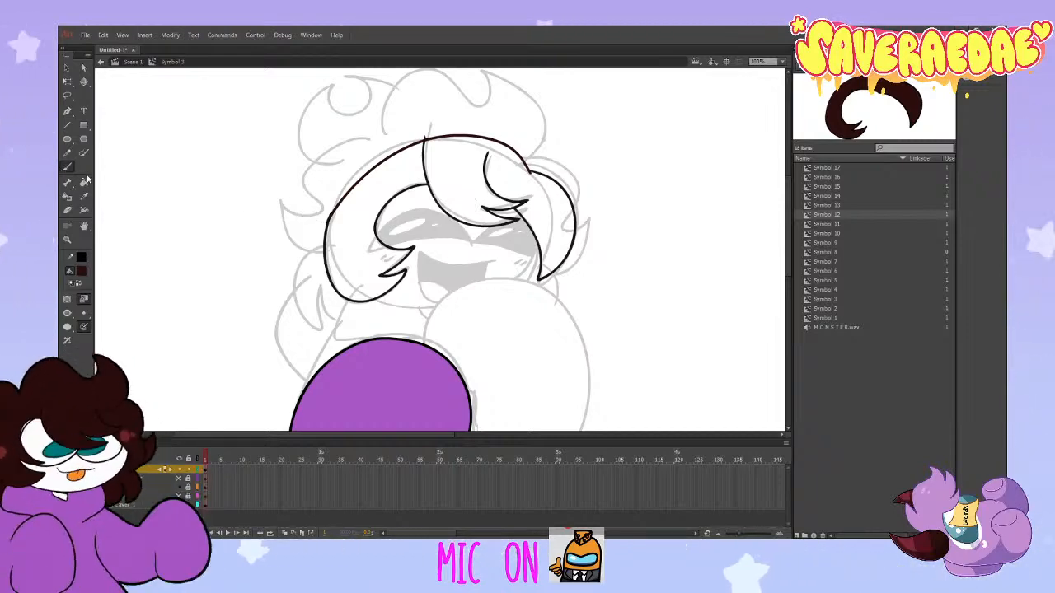
click(373, 196)
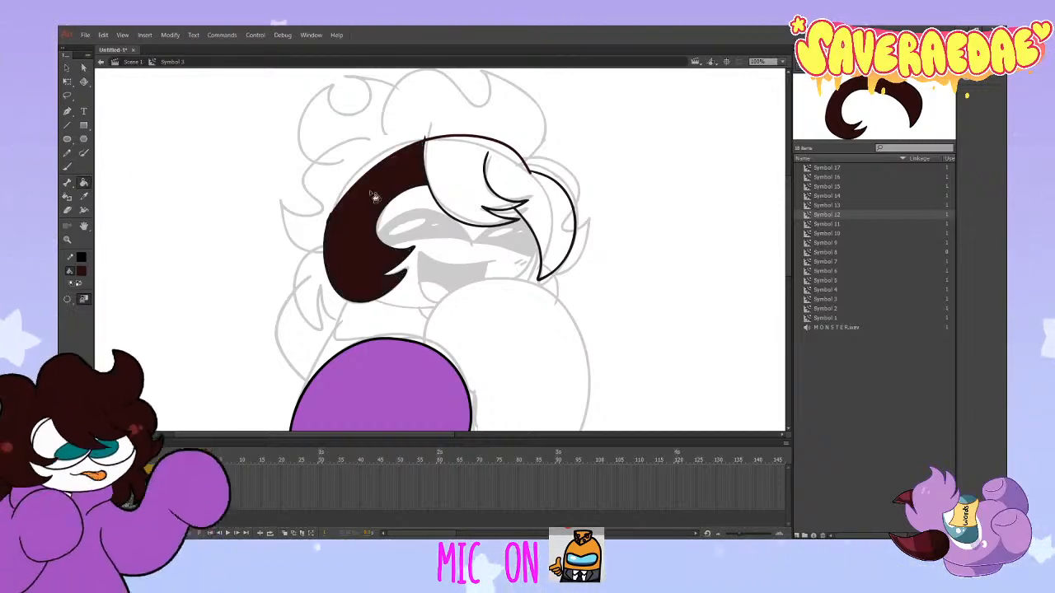
click(456, 164)
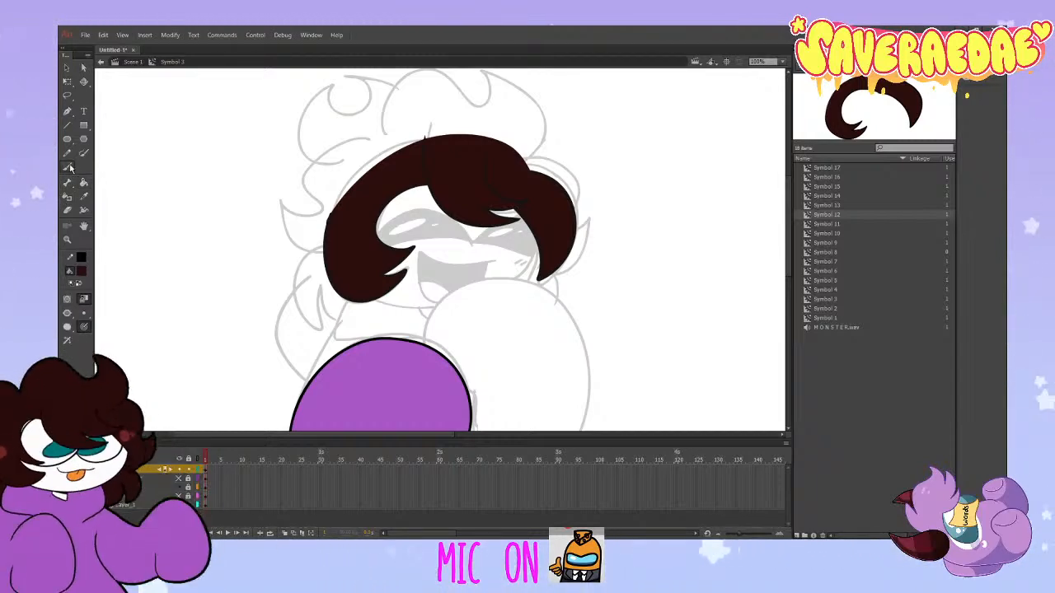
Step: Pick black and recolour the fringe's outline and strand lines with it
click(69, 167)
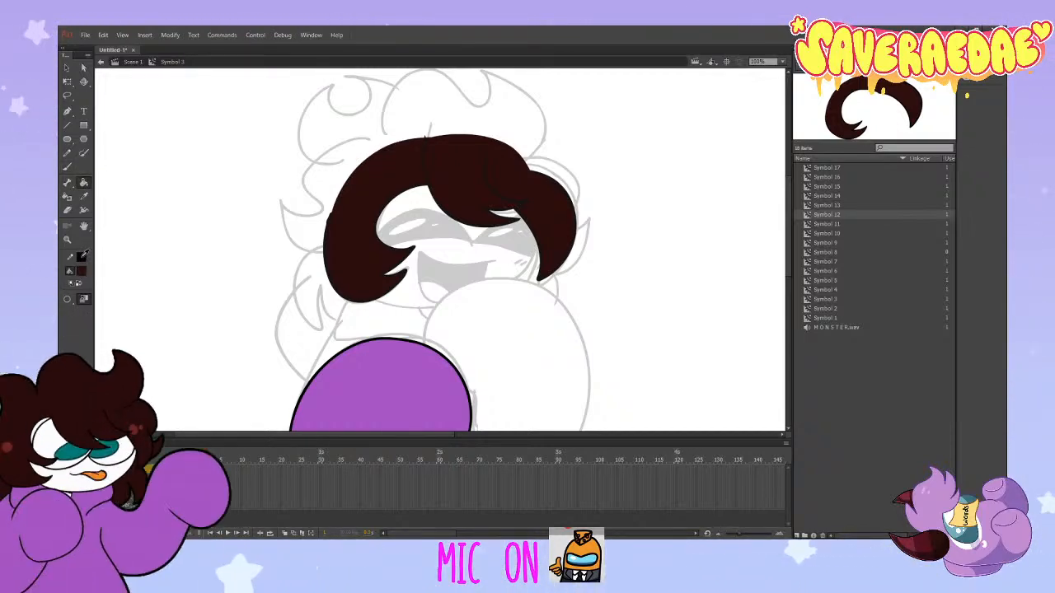
click(83, 256)
click(432, 201)
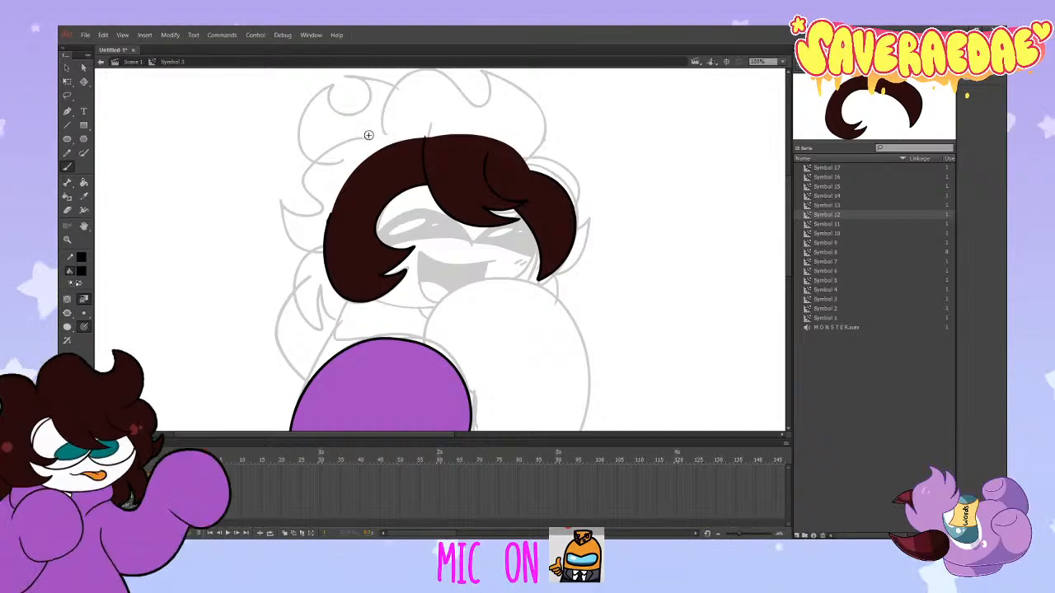
Step: Ink the wavy outline of the back hair around the head in black on a new layer beneath the fringe
drag(368, 135, 301, 276)
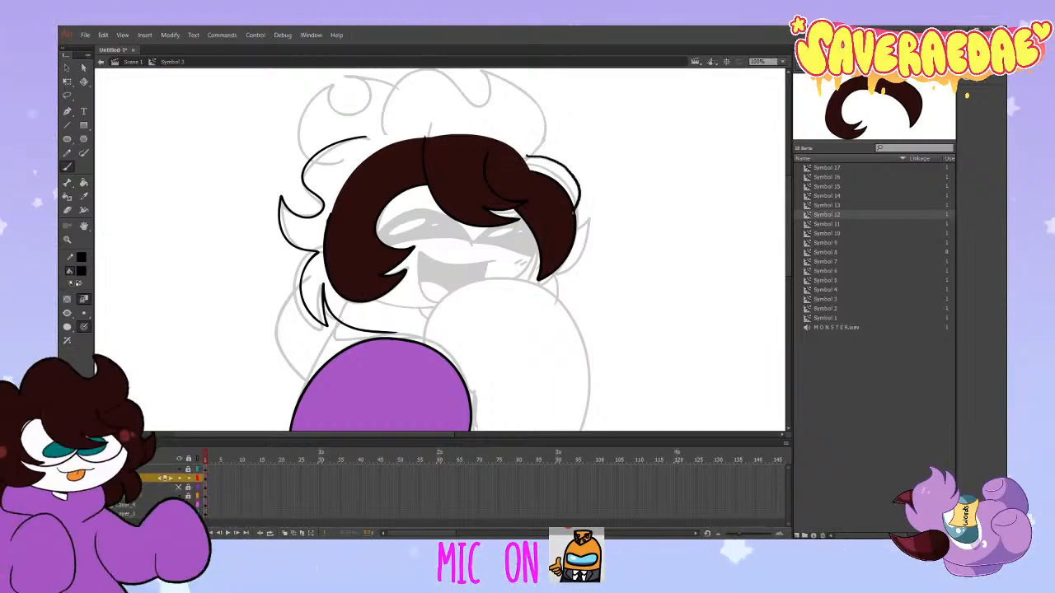
drag(556, 305, 519, 334)
drag(537, 265, 557, 307)
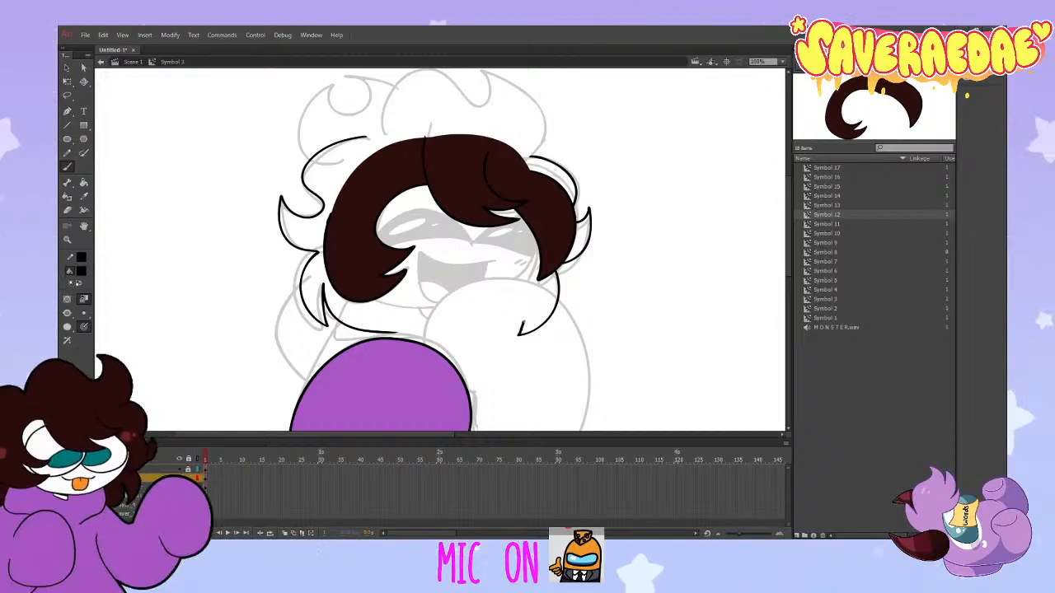
drag(392, 316, 520, 332)
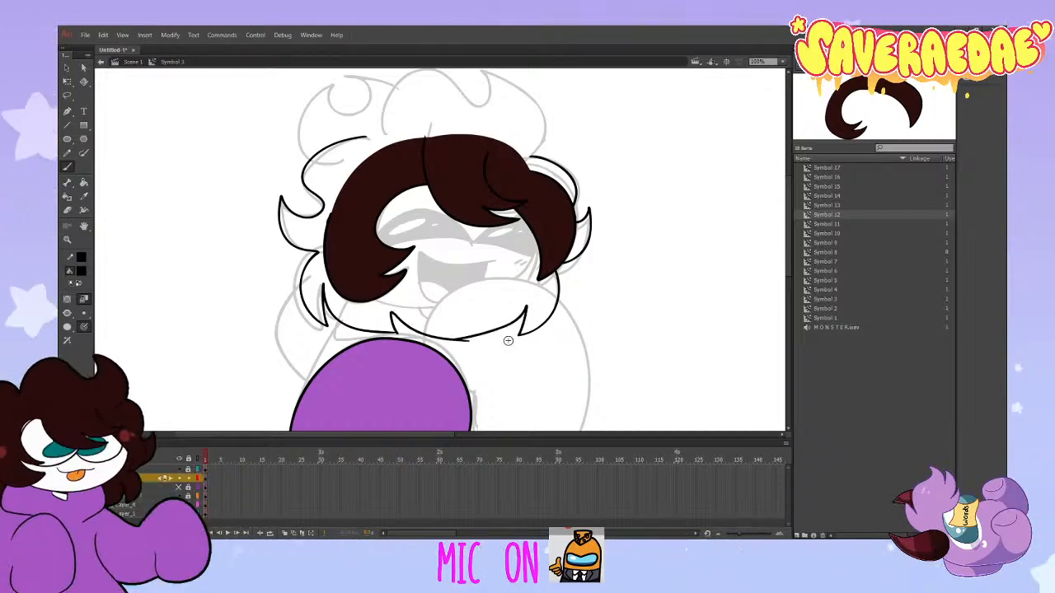
Step: Close the top of the back-hair outline with a dark brown line and fill the shape with dark brown
click(81, 270)
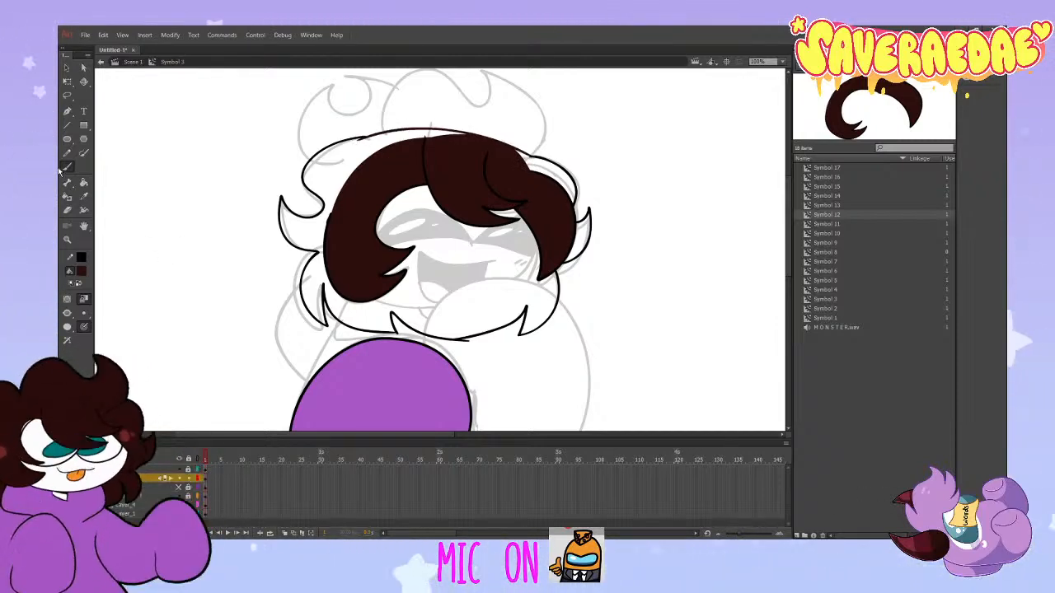
key(k)
click(344, 171)
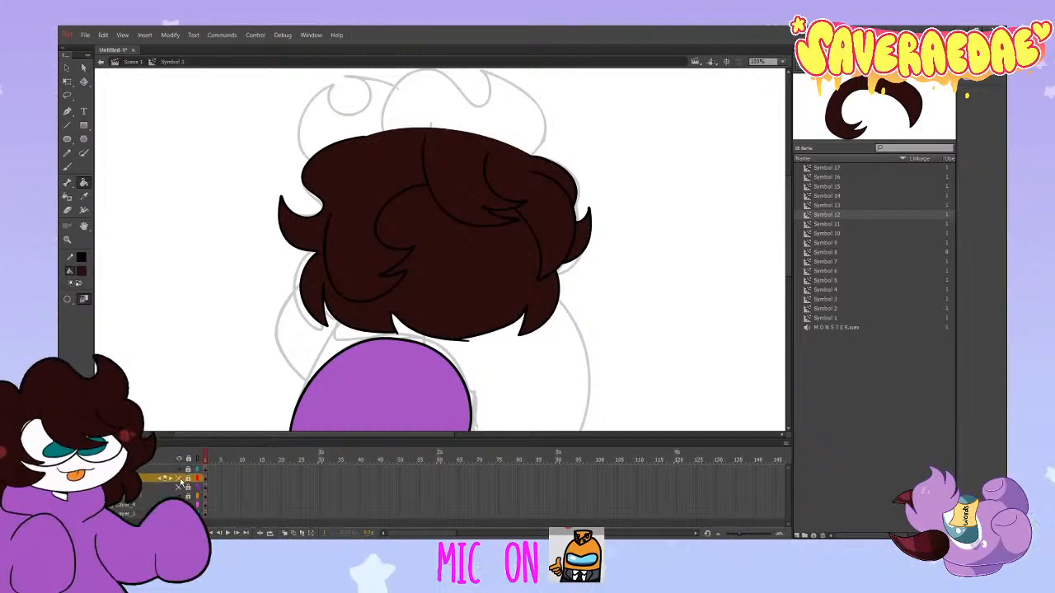
Step: Hide the back-hair layer and move it to the bottom, and give the layers descriptive names, with front for the fringe
click(179, 479)
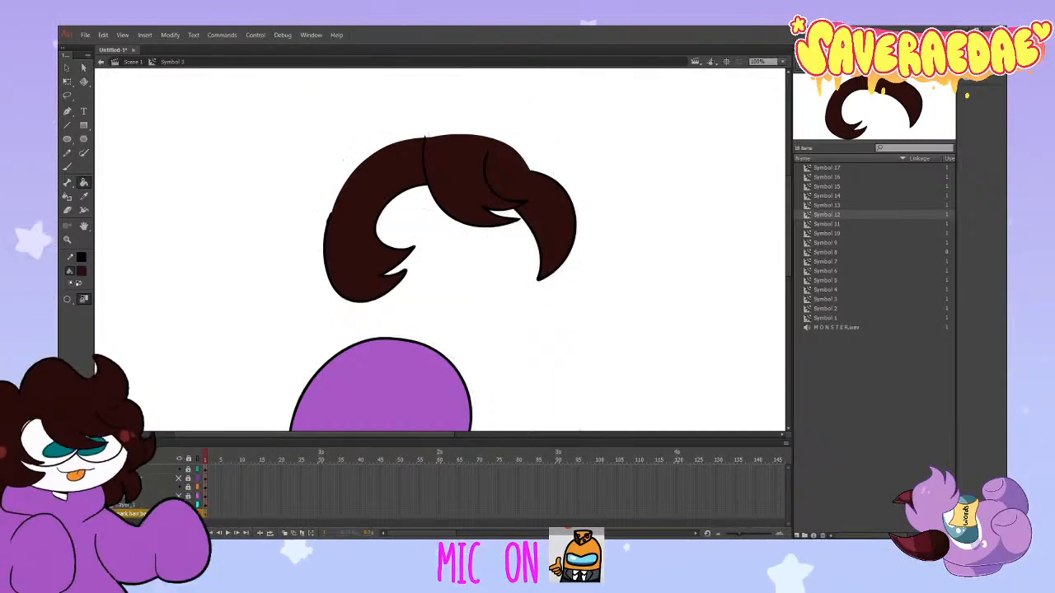
double_click(138, 505)
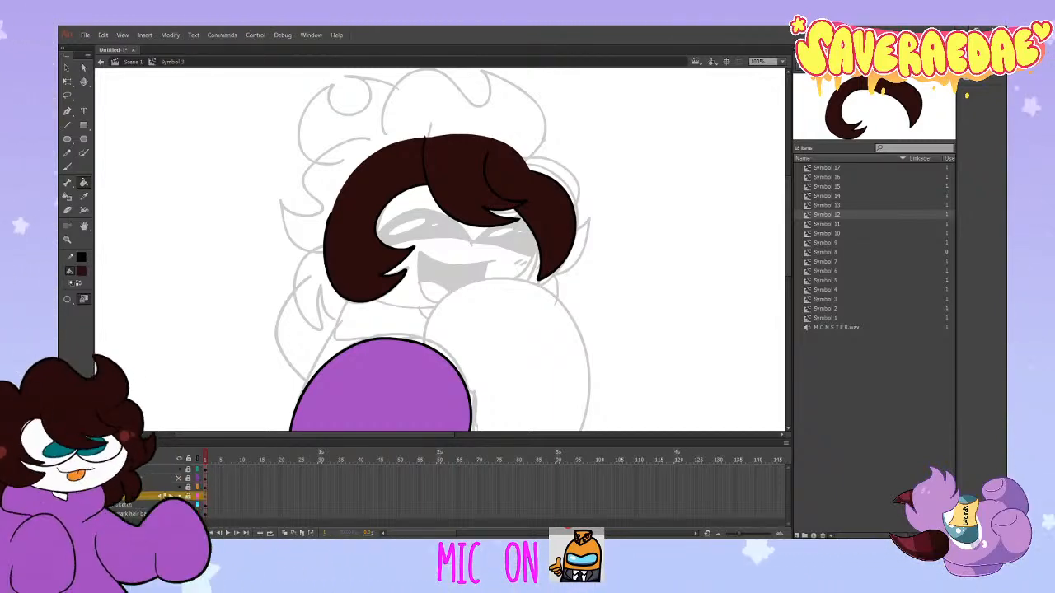
click(178, 471)
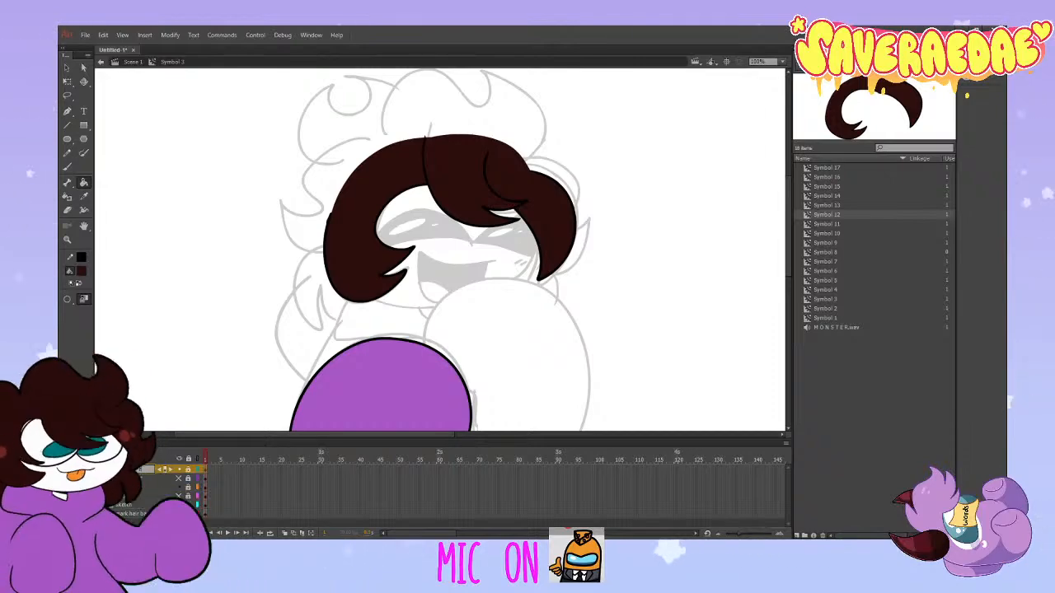
text(front)
key(Return)
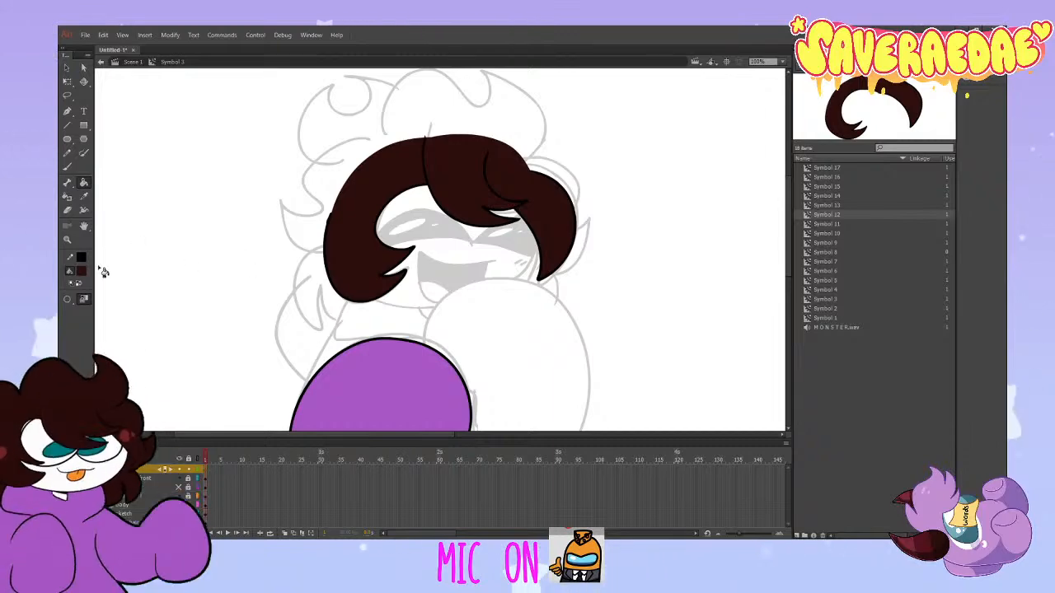
Step: Ink the outline of the large curled tuft above the fringe in black on a new layer on top
click(67, 167)
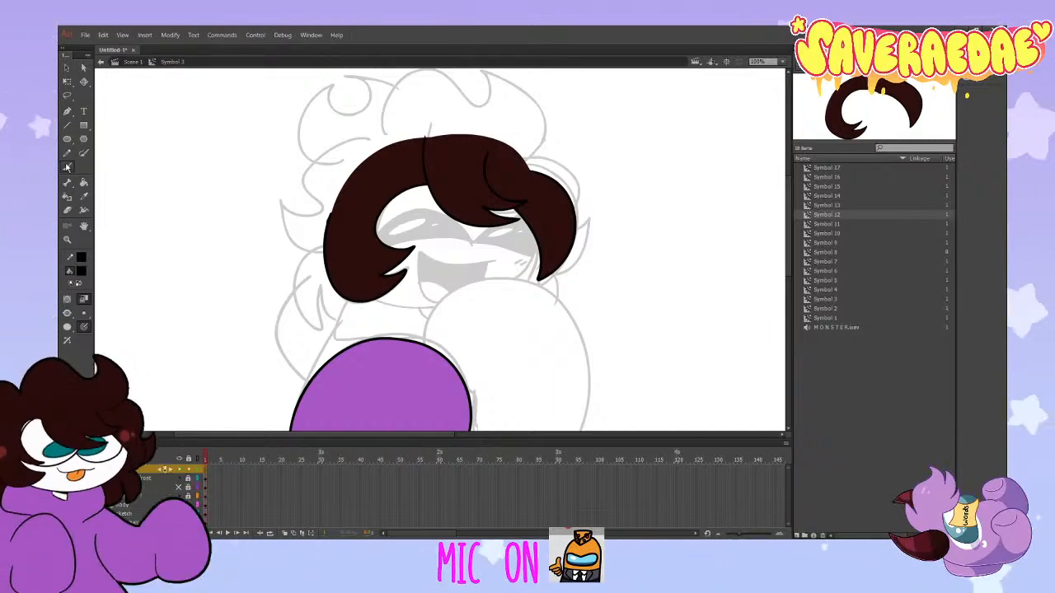
scroll(305, 210, up, 3)
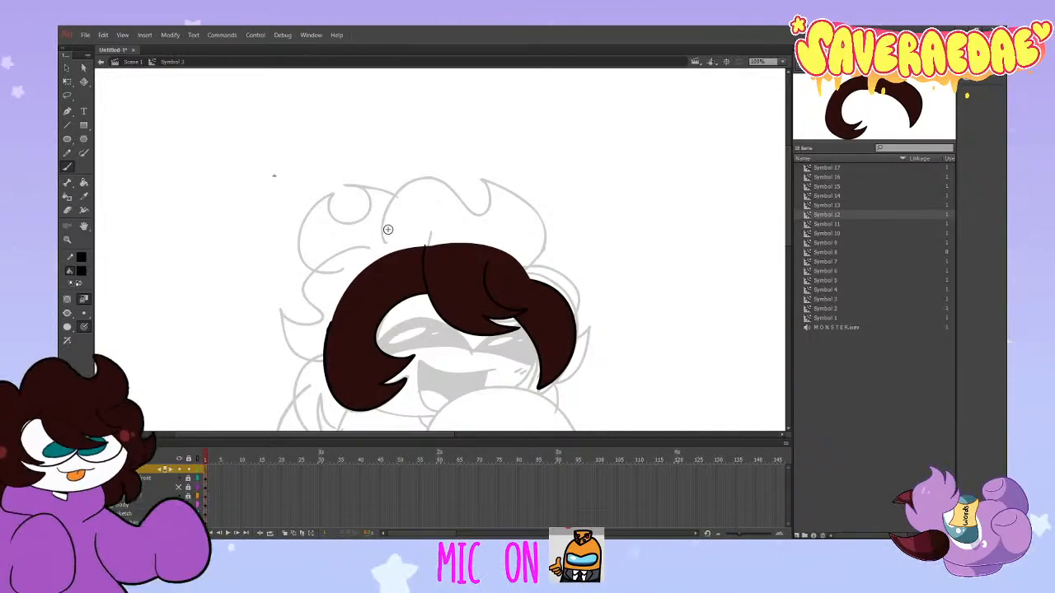
mouse_move(403, 187)
mouse_down()
mouse_move(494, 217)
mouse_move(530, 255)
mouse_move(515, 264)
mouse_up()
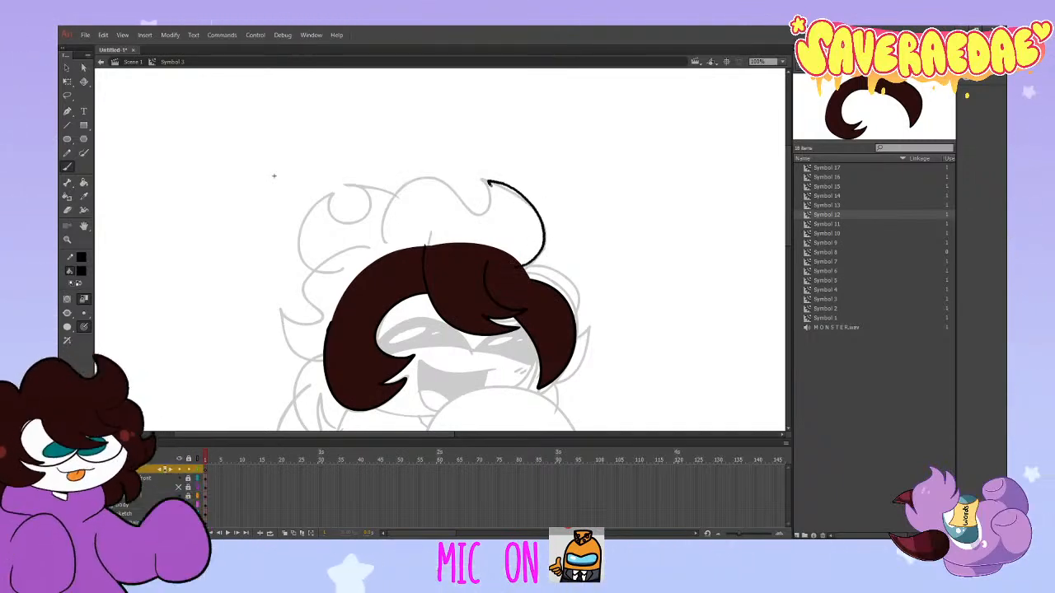
key(ctrl+z)
mouse_move(509, 267)
mouse_down()
mouse_move(527, 196)
mouse_move(477, 211)
mouse_up()
key(ctrl+z)
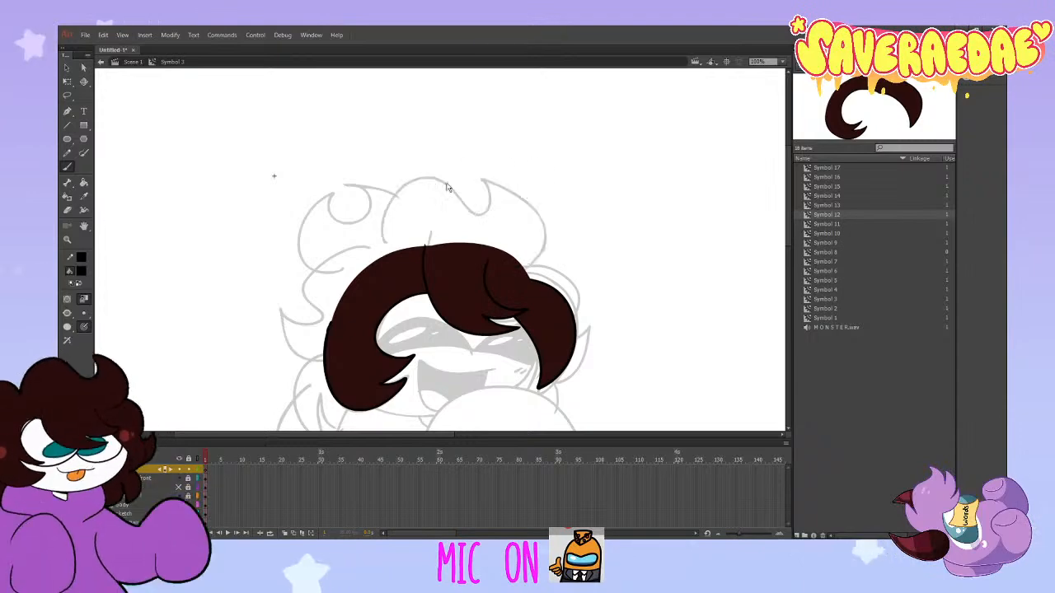
mouse_move(414, 178)
mouse_down()
mouse_move(467, 206)
mouse_move(514, 189)
mouse_move(515, 271)
mouse_up()
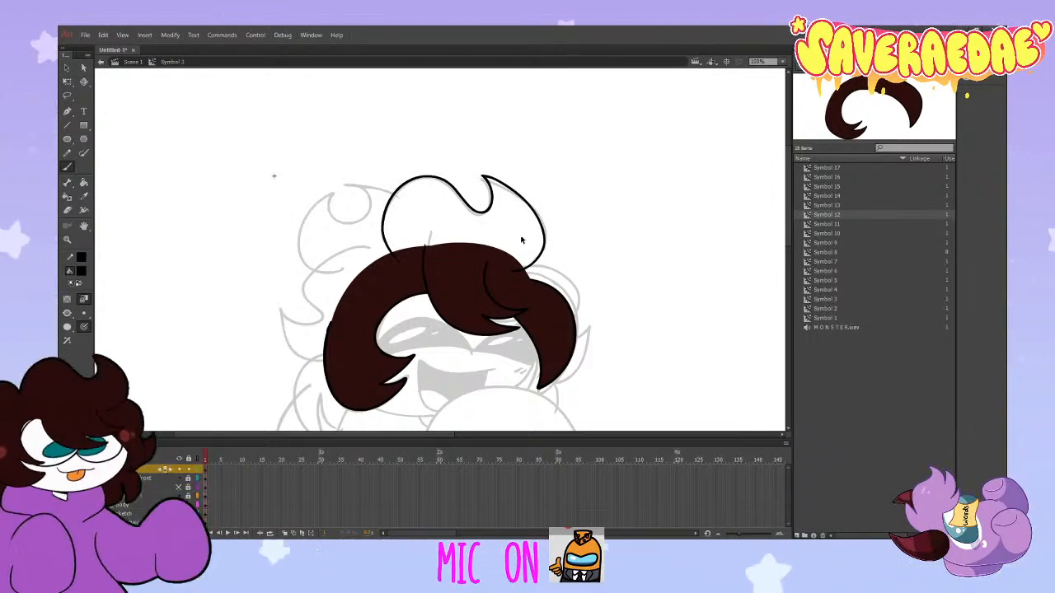
key(ctrl+z)
mouse_move(506, 272)
mouse_down()
mouse_move(530, 262)
mouse_move(525, 198)
mouse_up()
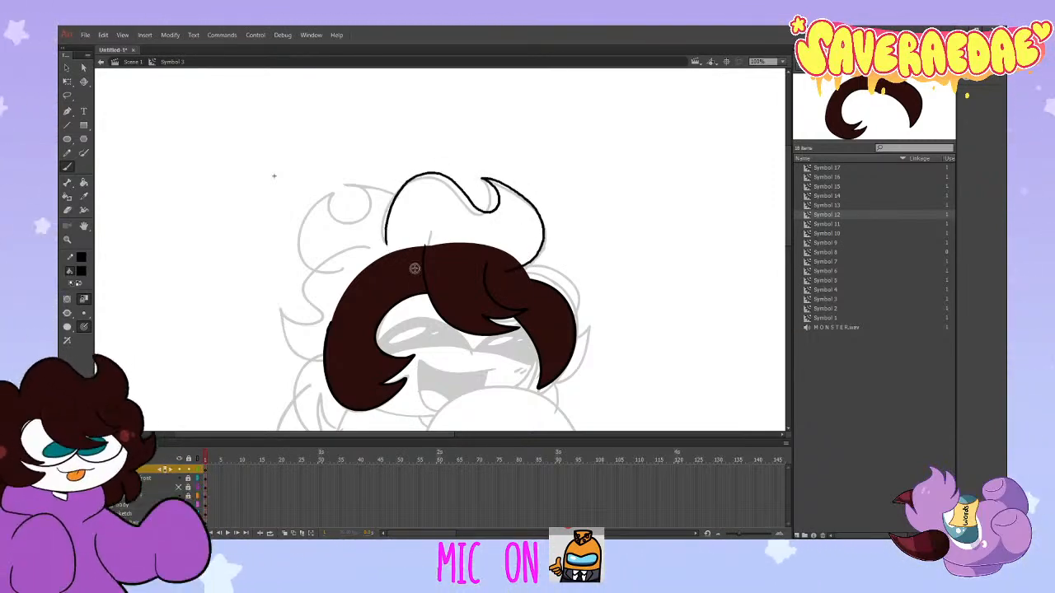
drag(418, 268, 418, 269)
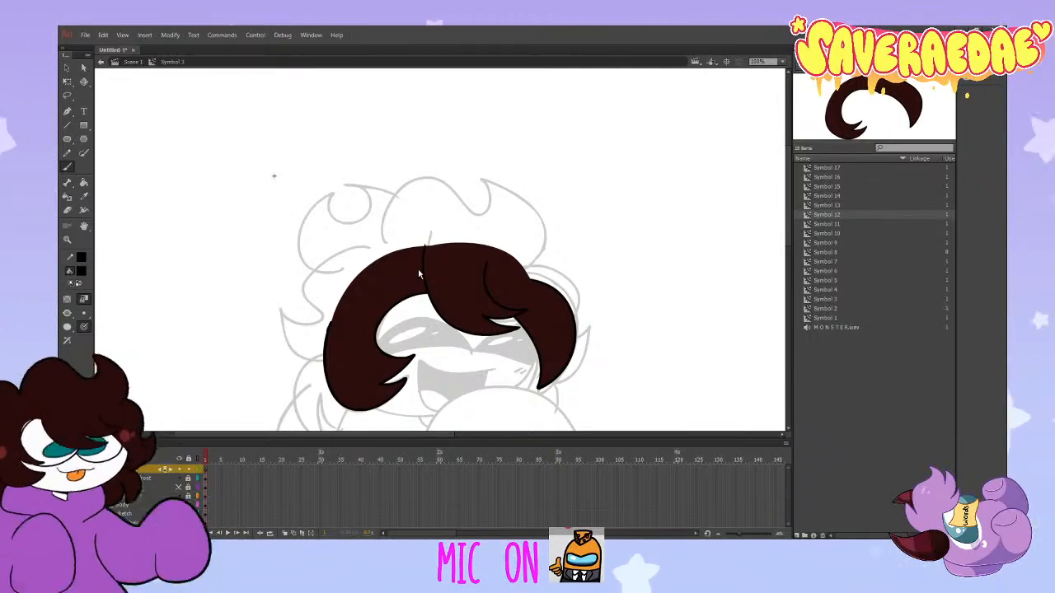
mouse_move(384, 242)
mouse_down()
mouse_move(432, 177)
mouse_move(454, 210)
mouse_move(408, 186)
mouse_move(471, 210)
mouse_up()
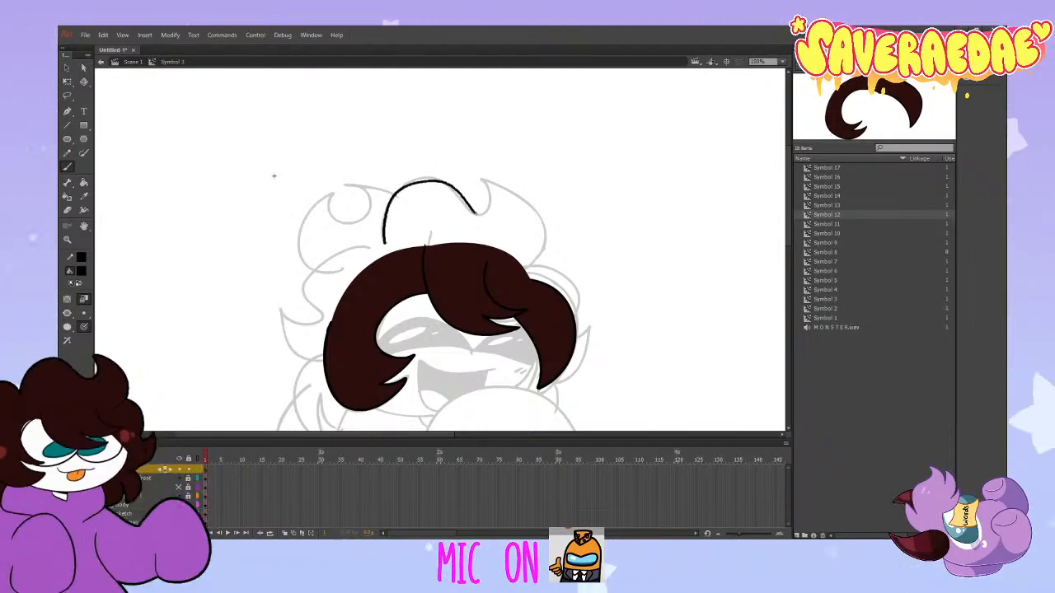
mouse_move(383, 238)
mouse_down()
mouse_move(404, 182)
mouse_move(490, 200)
mouse_move(483, 179)
mouse_move(542, 228)
mouse_move(544, 260)
mouse_up()
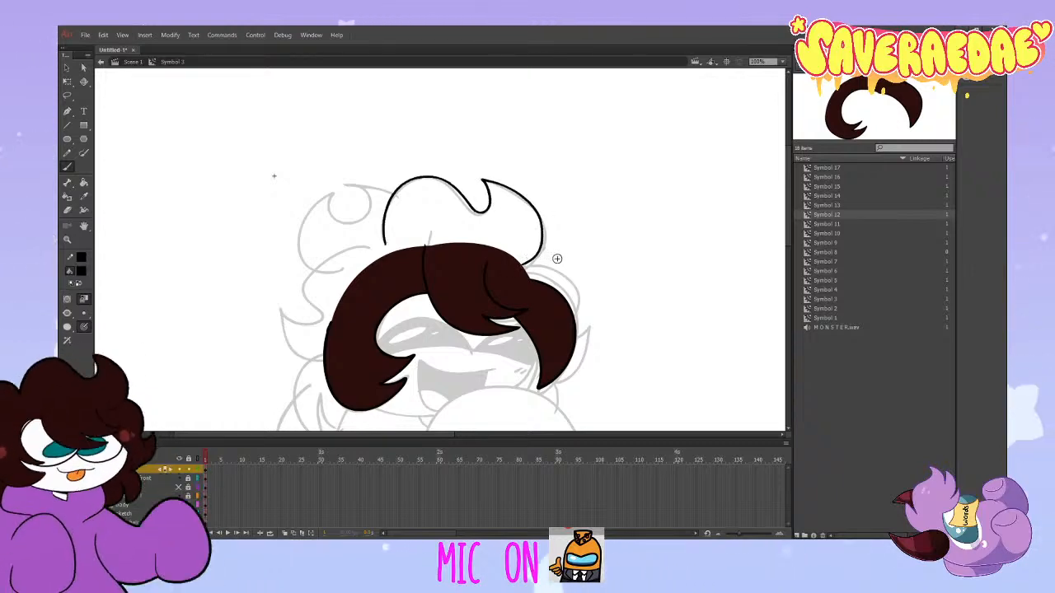
key(ctrl+z)
mouse_move(471, 202)
mouse_down()
mouse_move(498, 206)
mouse_move(495, 182)
mouse_move(542, 239)
mouse_move(529, 266)
mouse_up()
key(ctrl+z)
drag(386, 248, 382, 234)
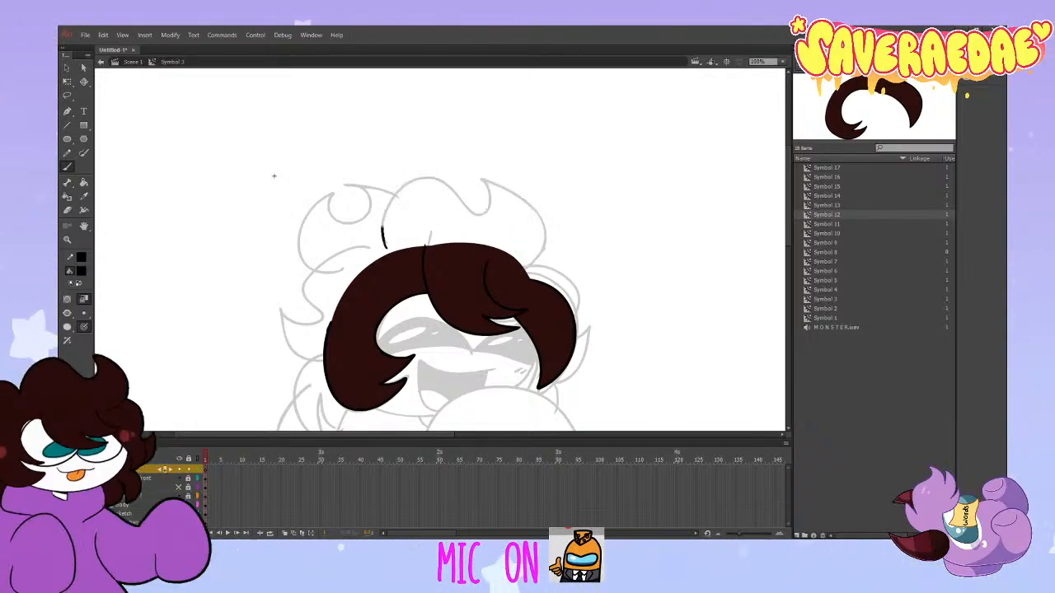
mouse_move(519, 268)
mouse_down()
mouse_move(543, 256)
mouse_move(533, 208)
mouse_move(485, 178)
mouse_move(489, 198)
mouse_move(467, 203)
mouse_move(427, 175)
mouse_move(384, 222)
mouse_up()
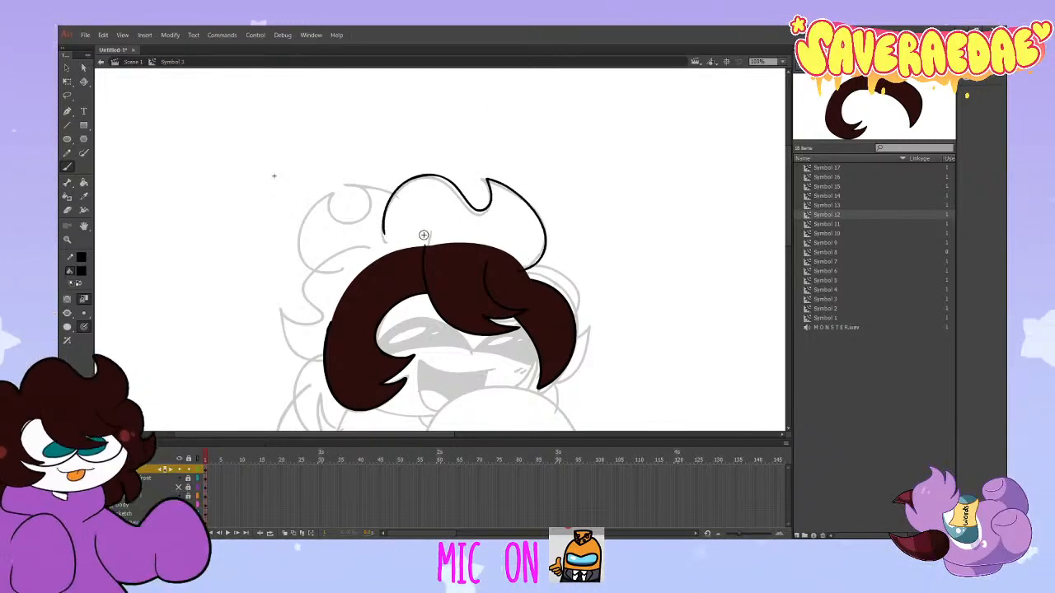
mouse_move(544, 242)
mouse_down()
mouse_move(501, 182)
mouse_move(480, 178)
mouse_move(476, 210)
mouse_move(421, 178)
mouse_move(381, 246)
mouse_up()
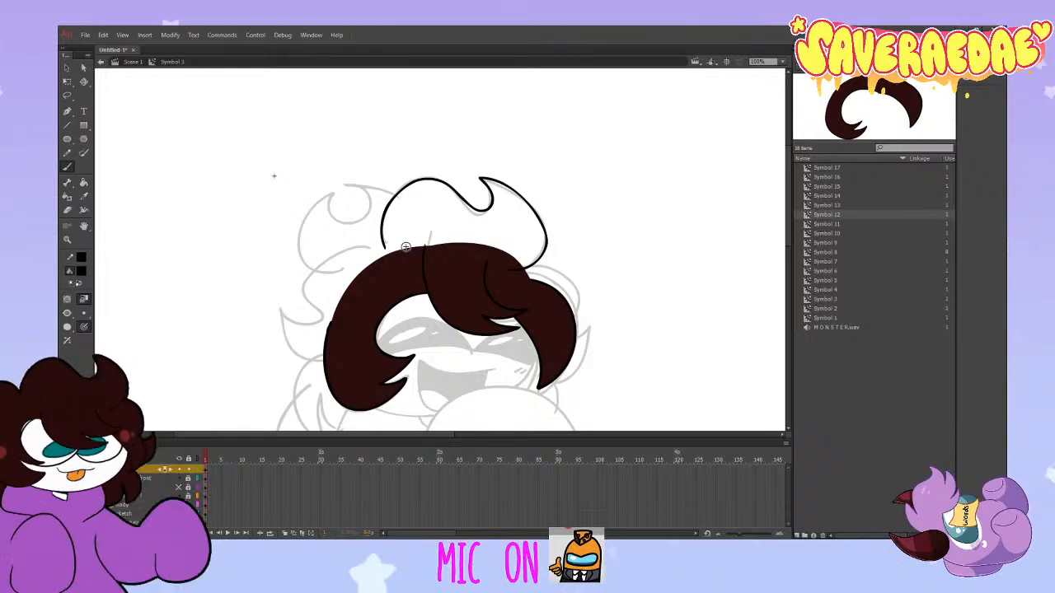
key(ctrl+z)
mouse_move(511, 271)
mouse_down()
mouse_move(537, 258)
mouse_move(533, 209)
mouse_move(486, 178)
mouse_move(487, 198)
mouse_move(462, 201)
mouse_up()
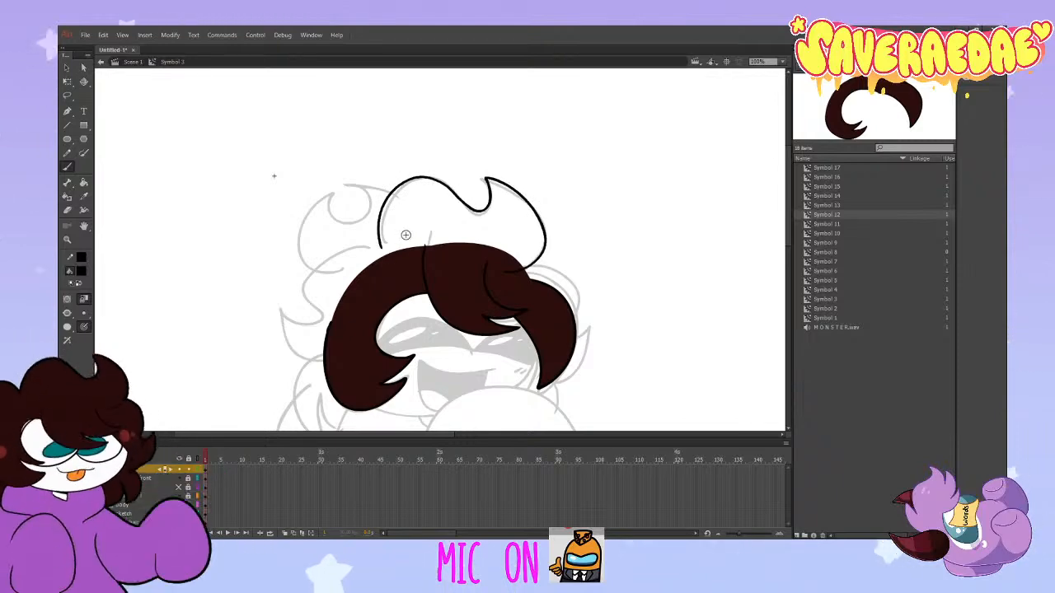
Step: Ink the large curled tuft above the fringe in black, closing its base with a dark brown line and filling it dark brown
mouse_move(541, 252)
mouse_down()
mouse_move(540, 218)
mouse_move(487, 179)
mouse_move(474, 212)
mouse_move(449, 183)
mouse_move(389, 200)
mouse_move(396, 252)
mouse_up()
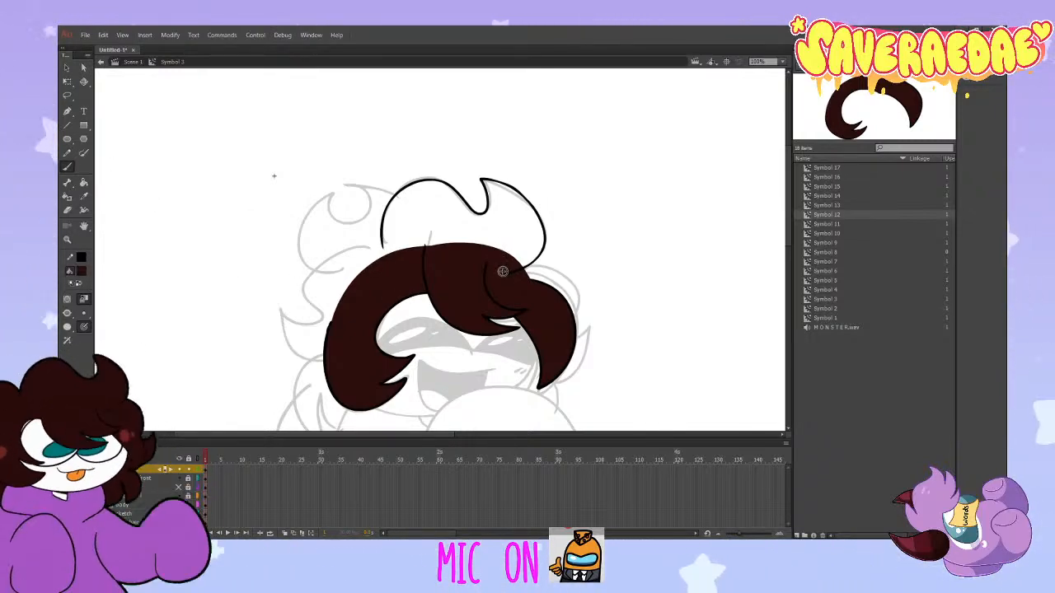
mouse_move(491, 252)
mouse_down()
mouse_move(460, 239)
mouse_move(384, 248)
mouse_up()
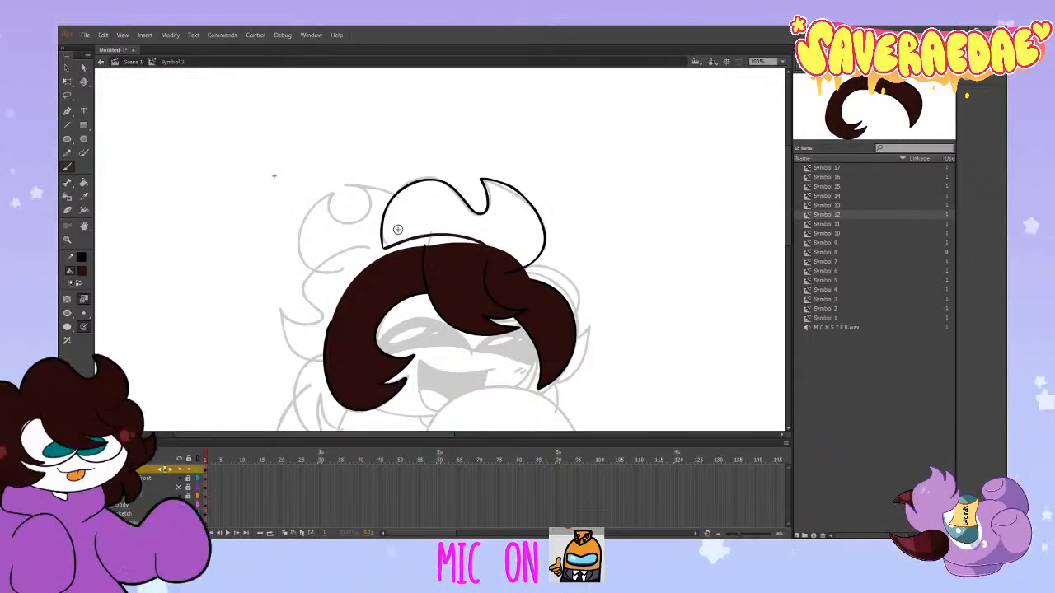
key(k)
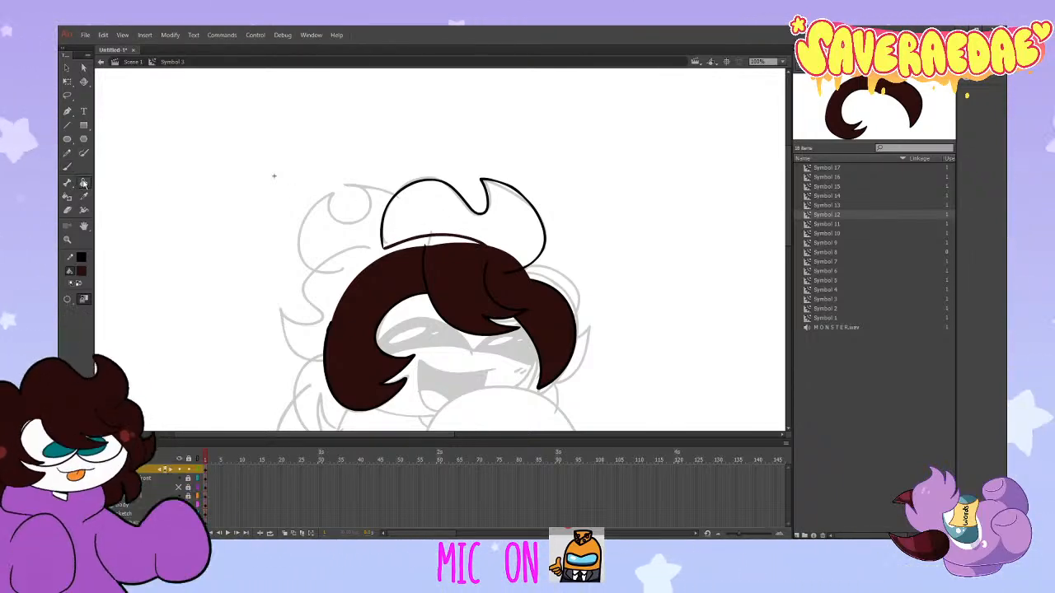
click(442, 220)
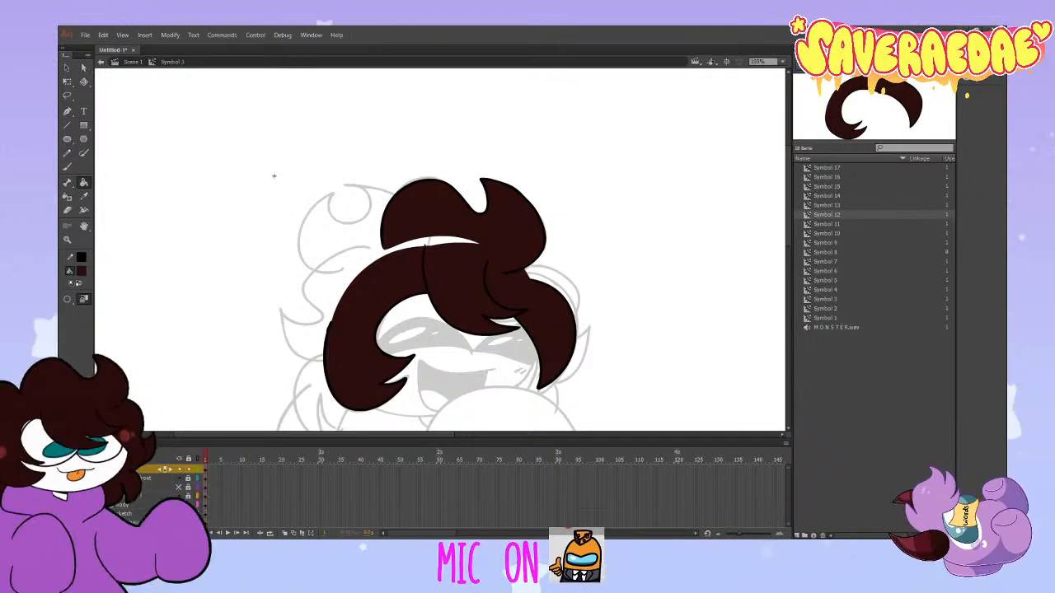
Step: Show the back-hair layer behind the fringe and tuft, and hide the sketch layer
click(179, 487)
click(179, 488)
click(179, 504)
click(179, 504)
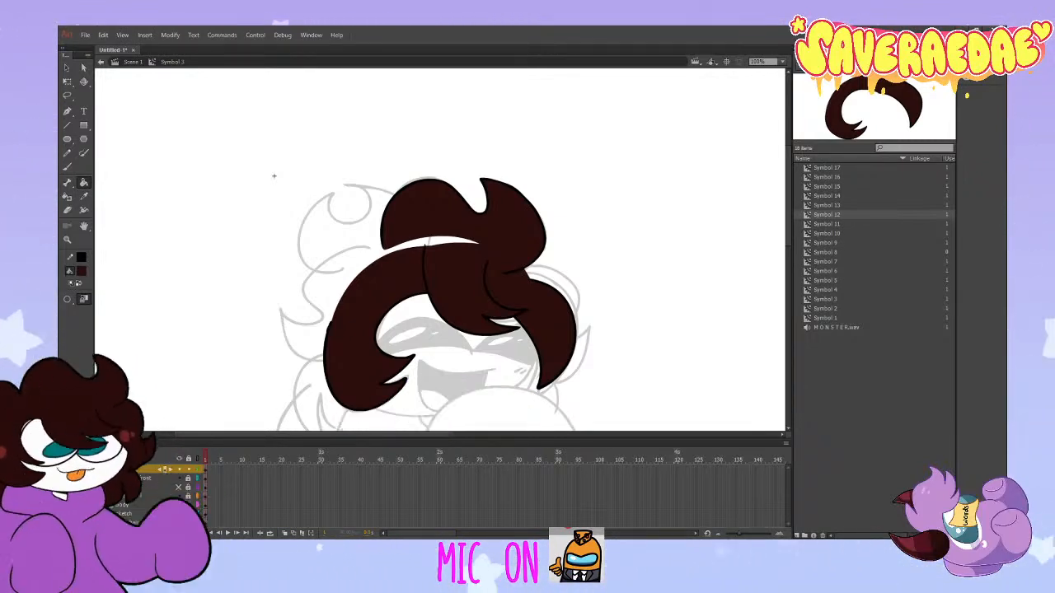
key(ctrl+z)
key(ctrl+y)
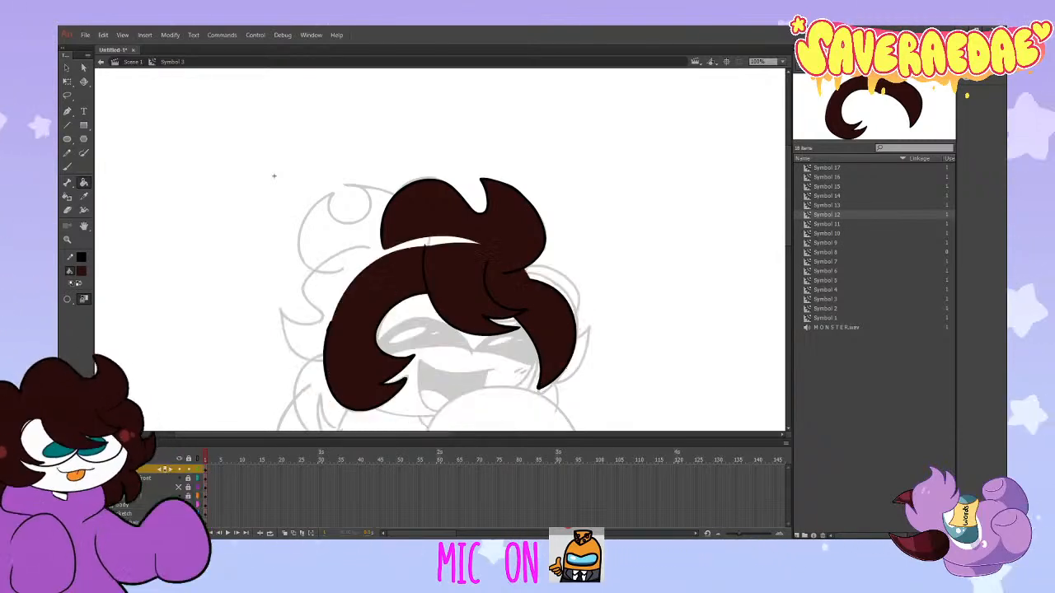
key(ctrl+z)
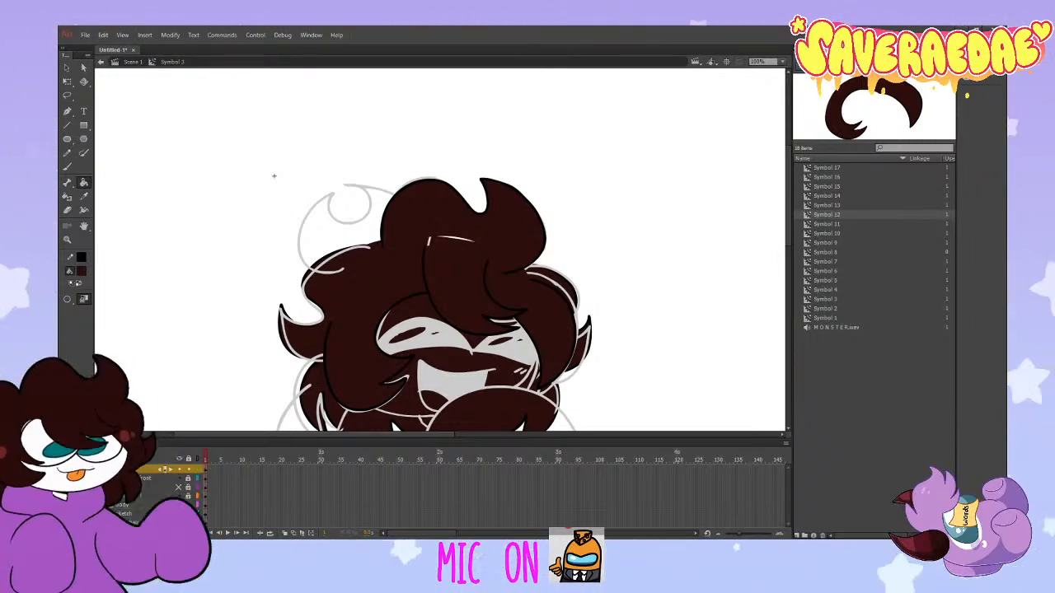
key(ctrl+z)
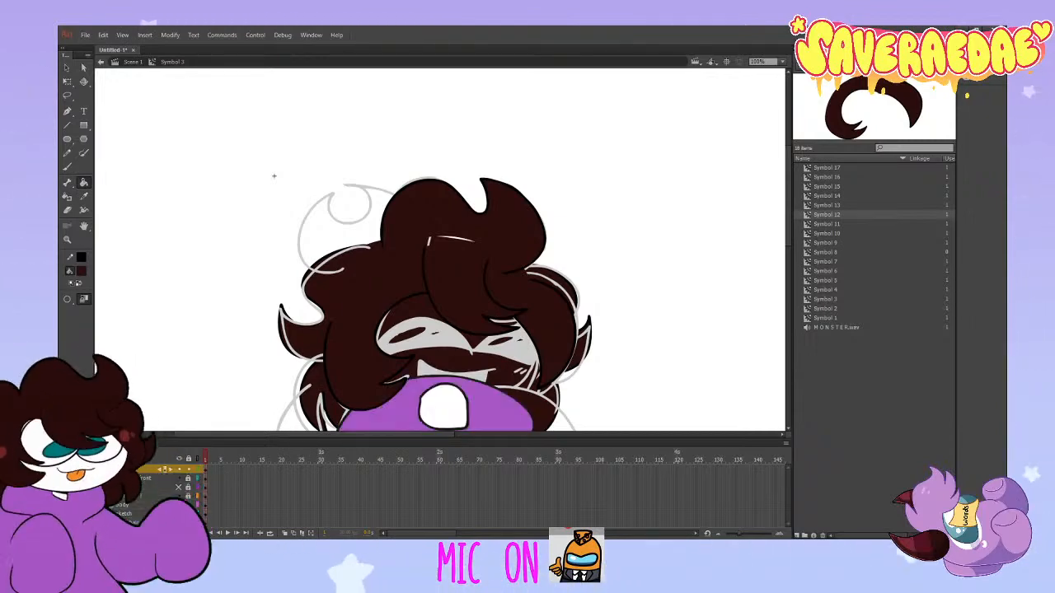
key(ctrl+y)
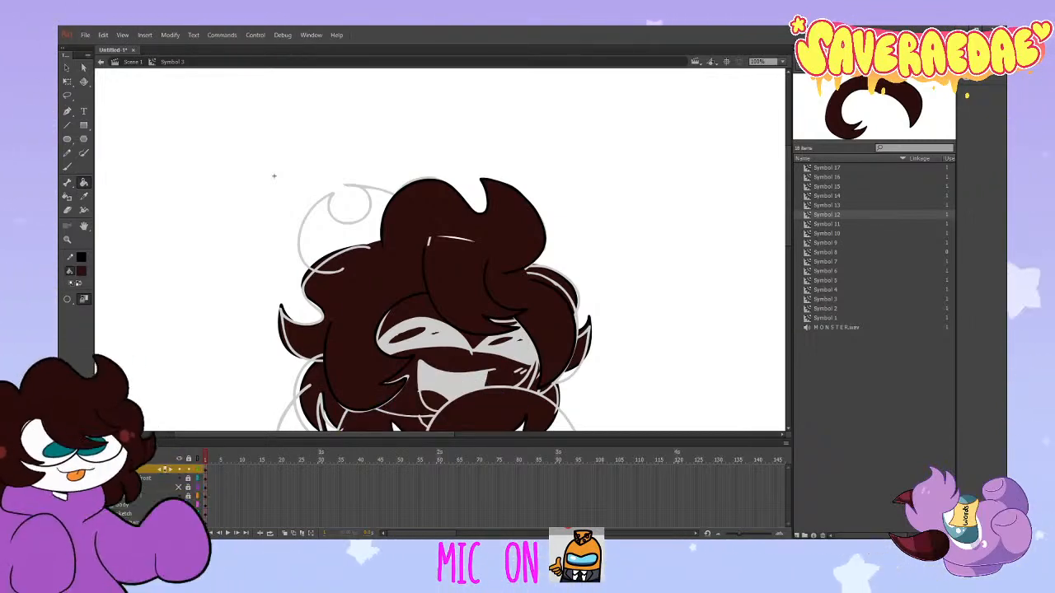
click(177, 499)
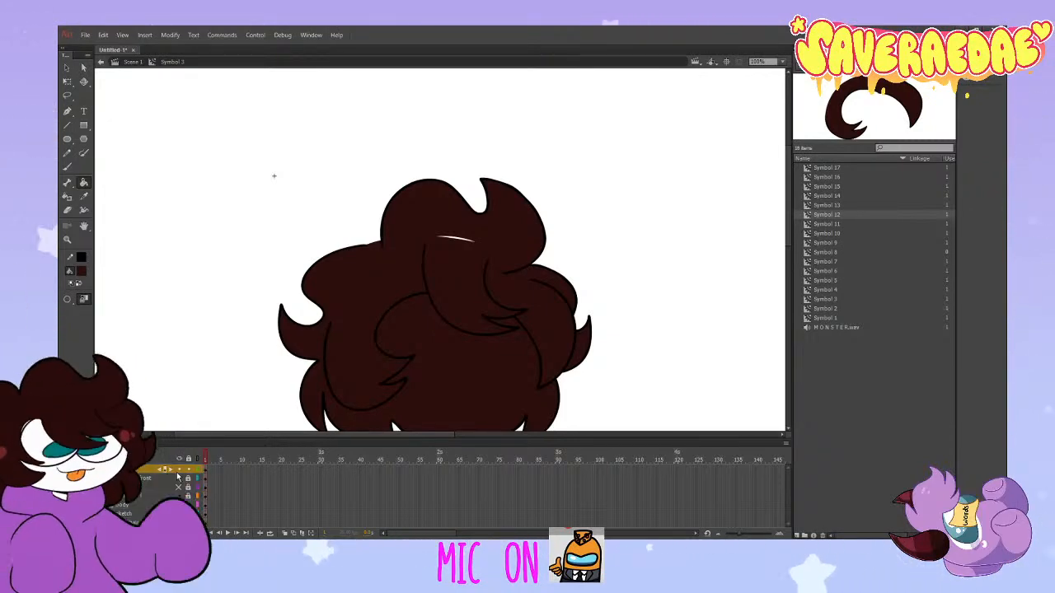
Step: Examine how the tuft, fringe and back hair overlap by hiding and showing the tuft and front layers
key(ctrl+z)
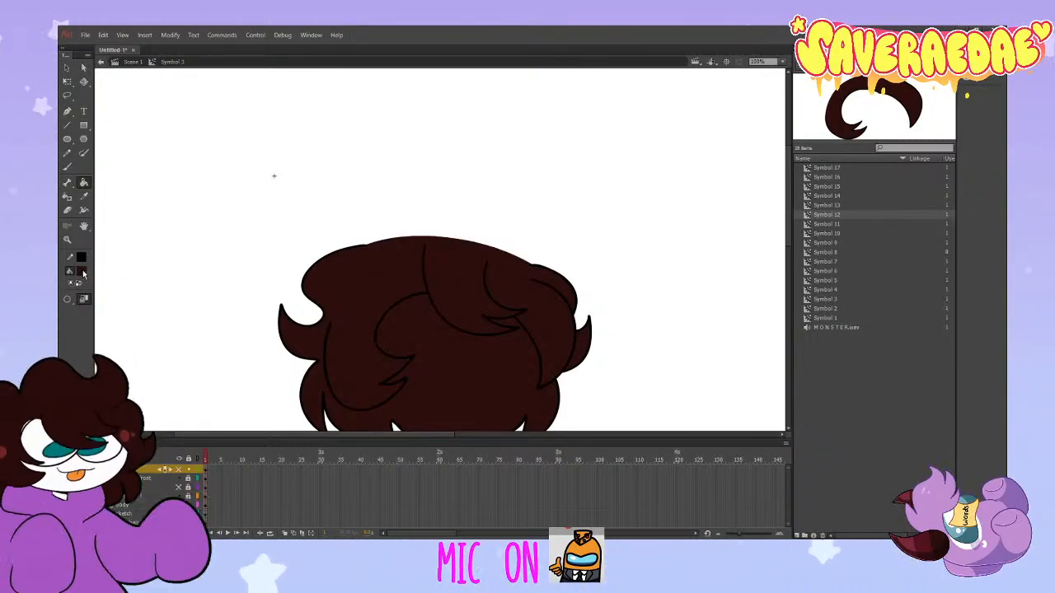
key(b)
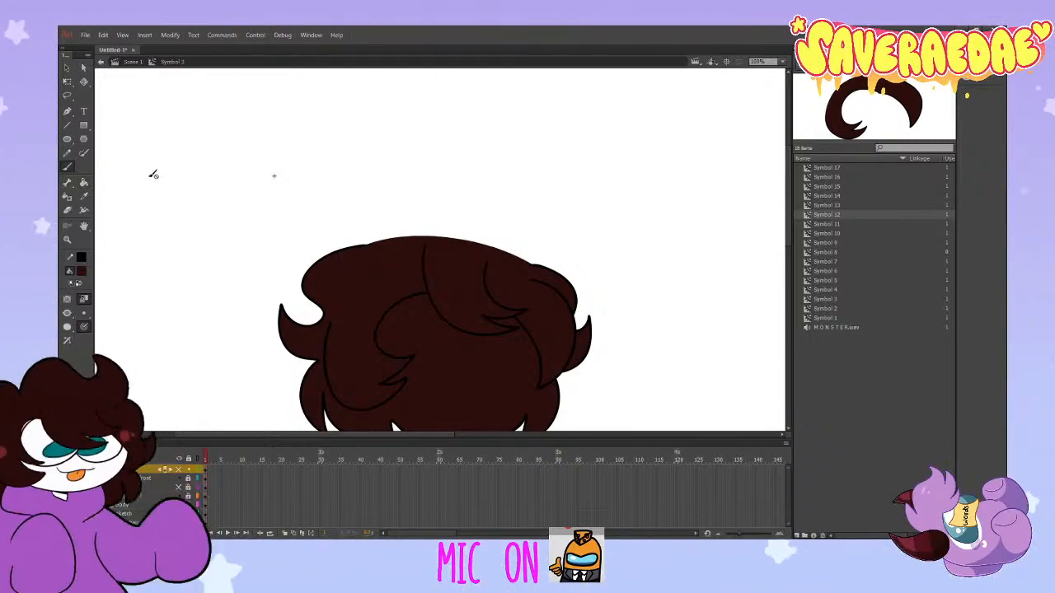
click(179, 478)
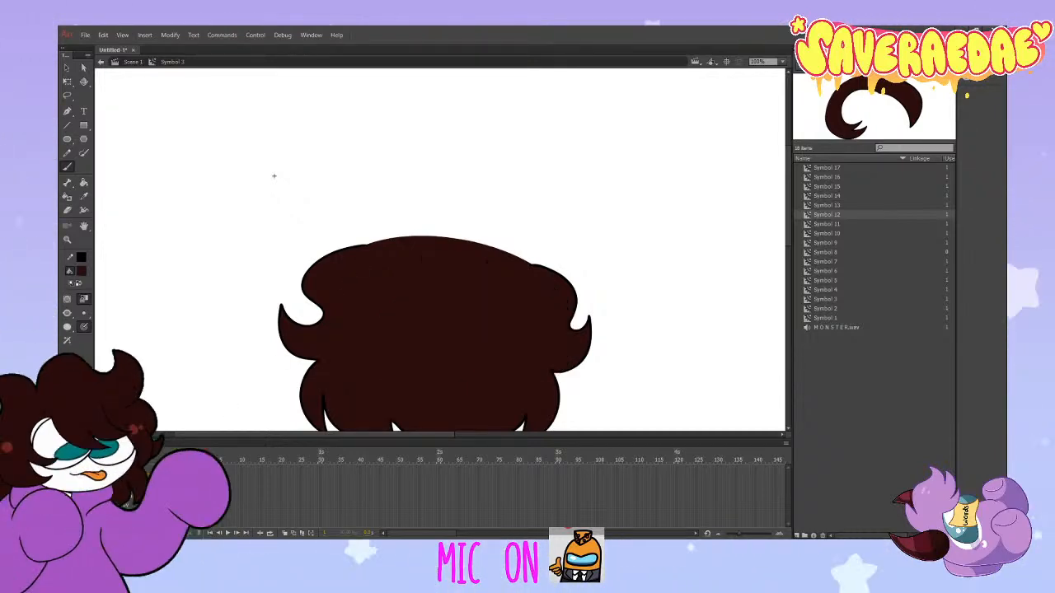
click(180, 478)
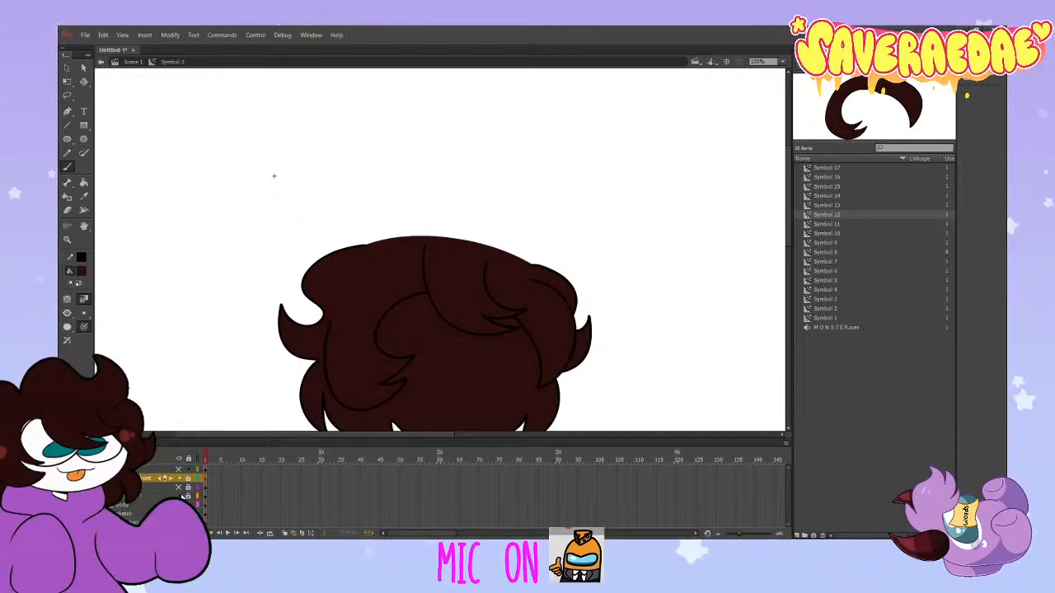
click(180, 522)
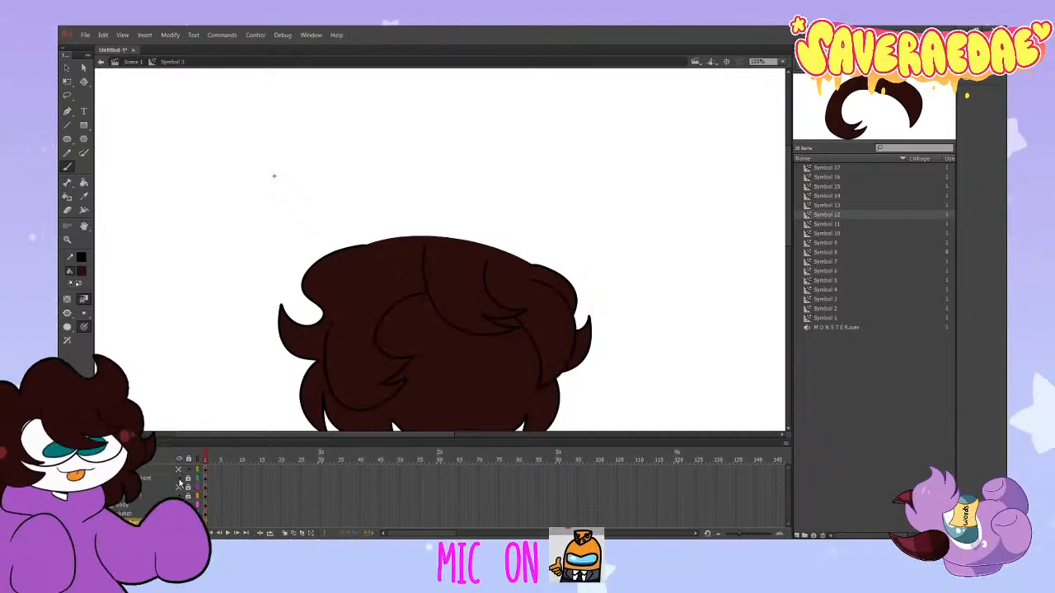
click(179, 470)
click(179, 469)
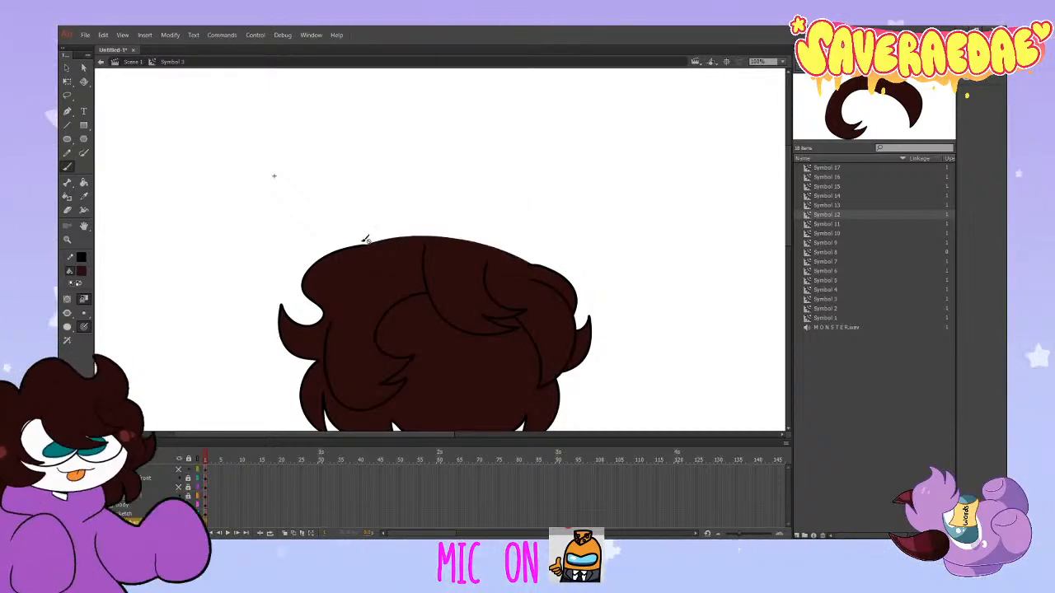
click(179, 469)
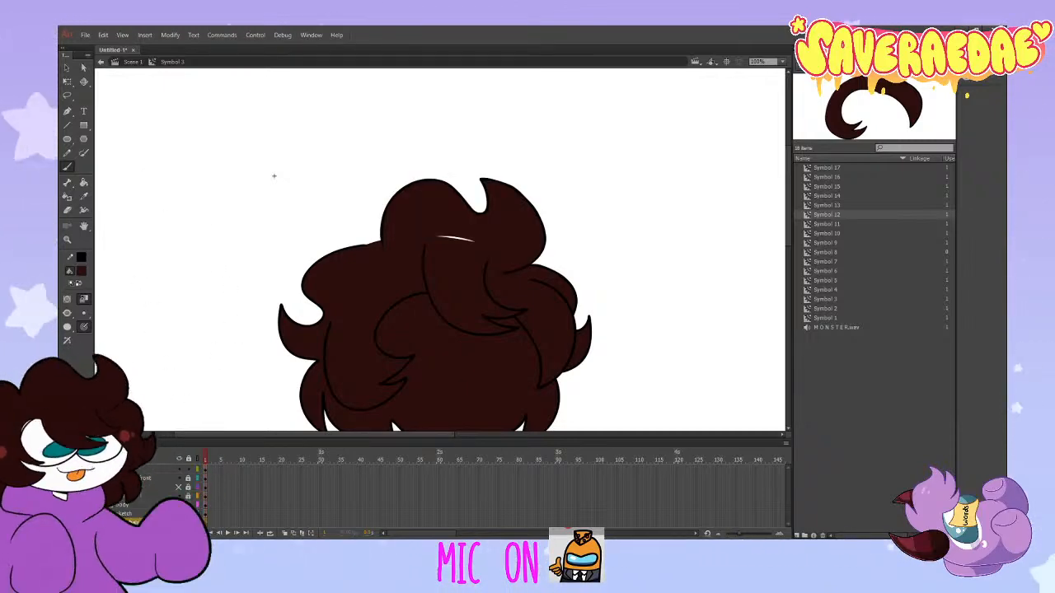
click(179, 504)
click(179, 504)
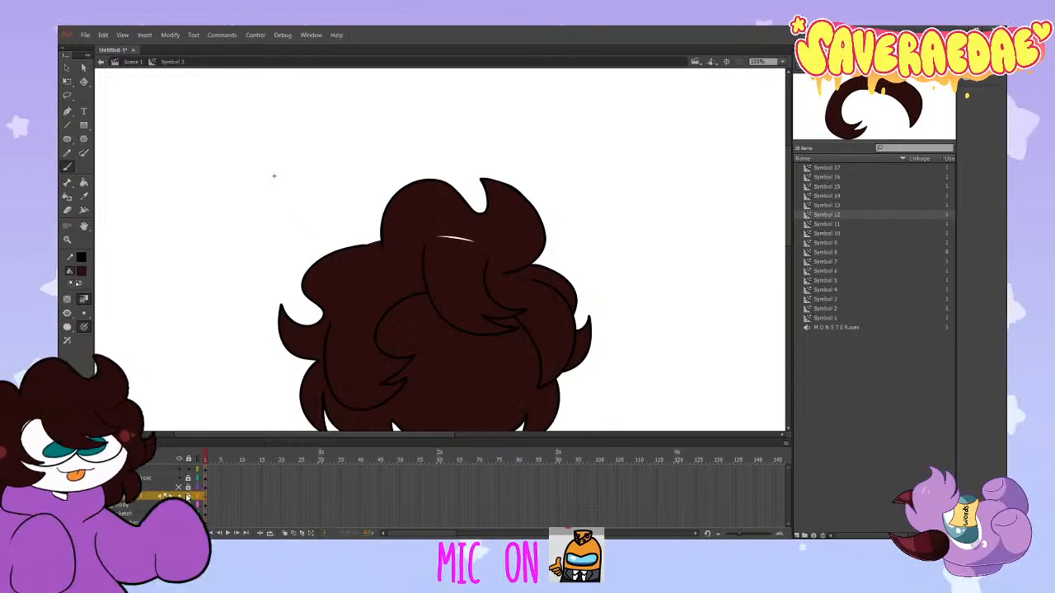
click(159, 470)
key(ctrl+z)
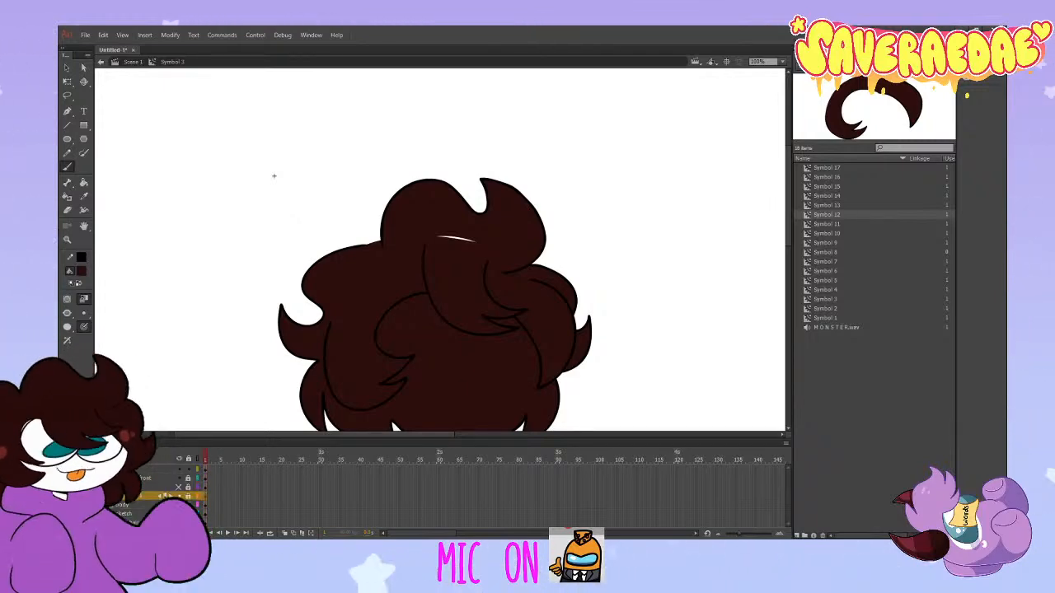
key(ctrl+z)
key(ctrl+y)
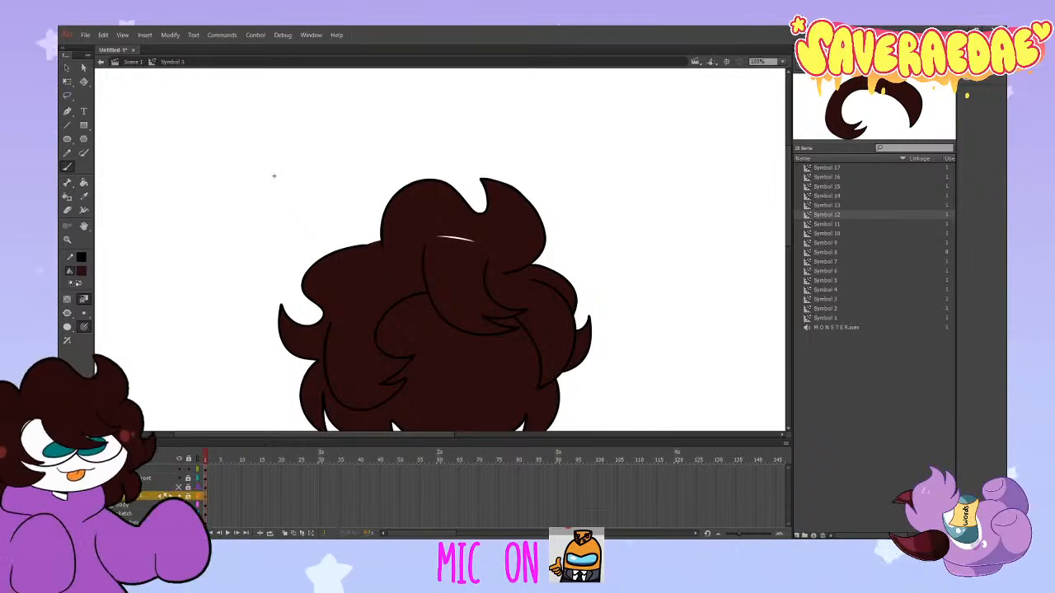
key(Return)
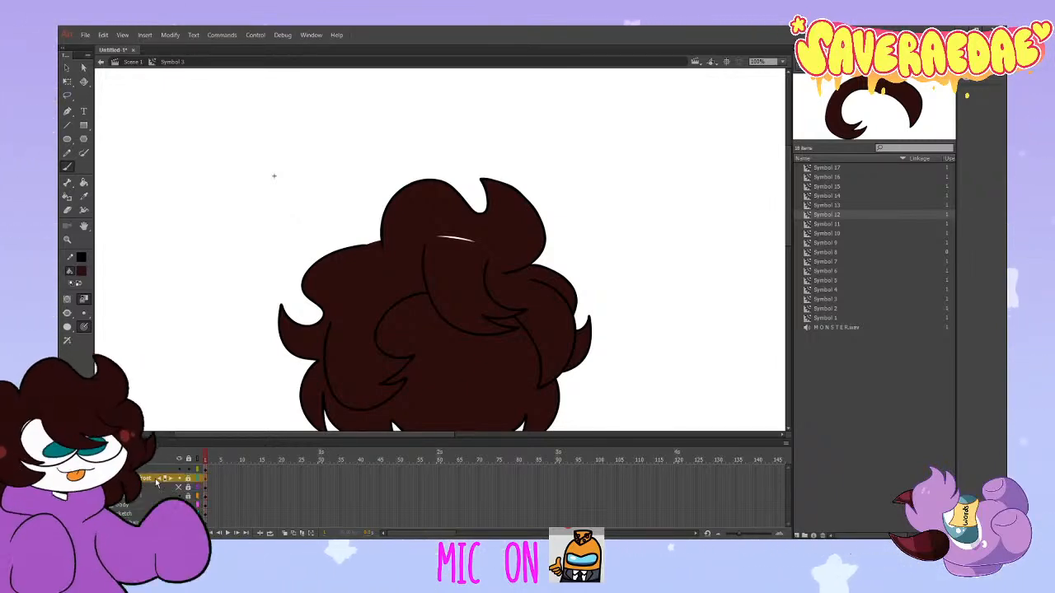
click(179, 481)
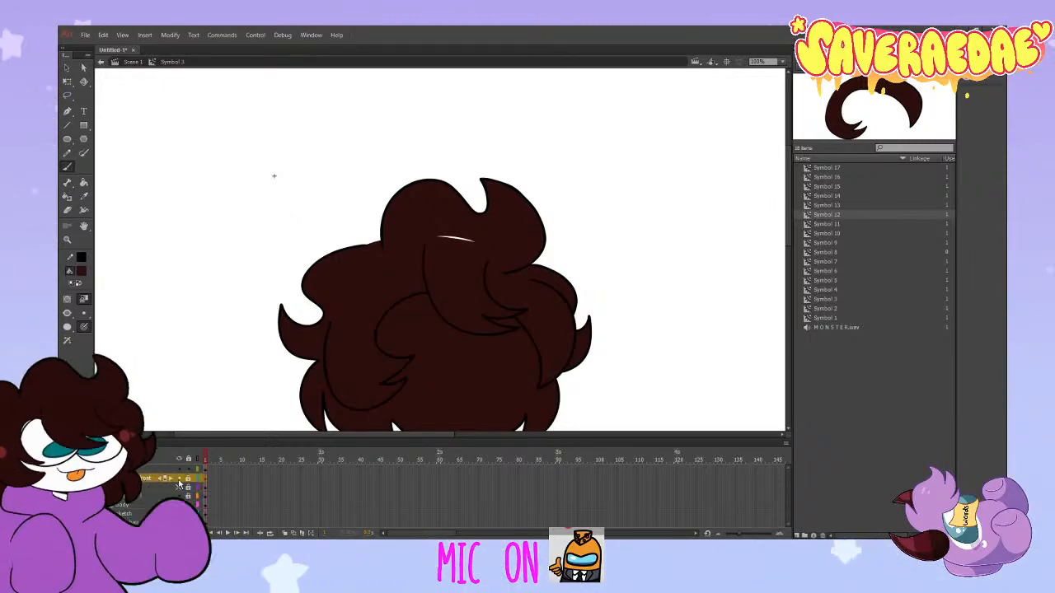
Step: On the back-hair layer, bridge the corner beside the tuft's base with a black line and fill the white gaps with dark brown
key(Return)
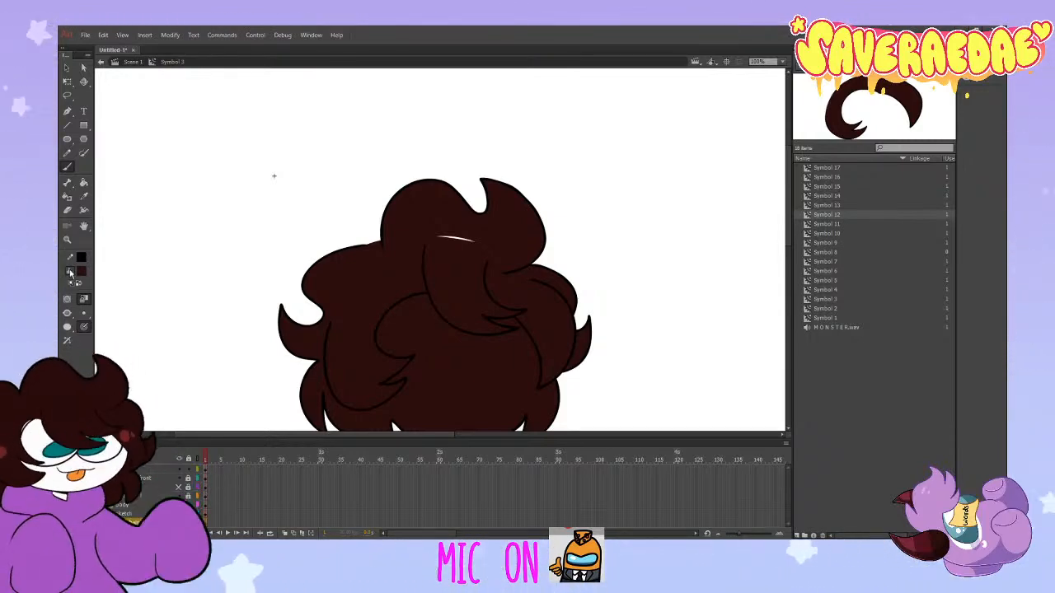
key(Return)
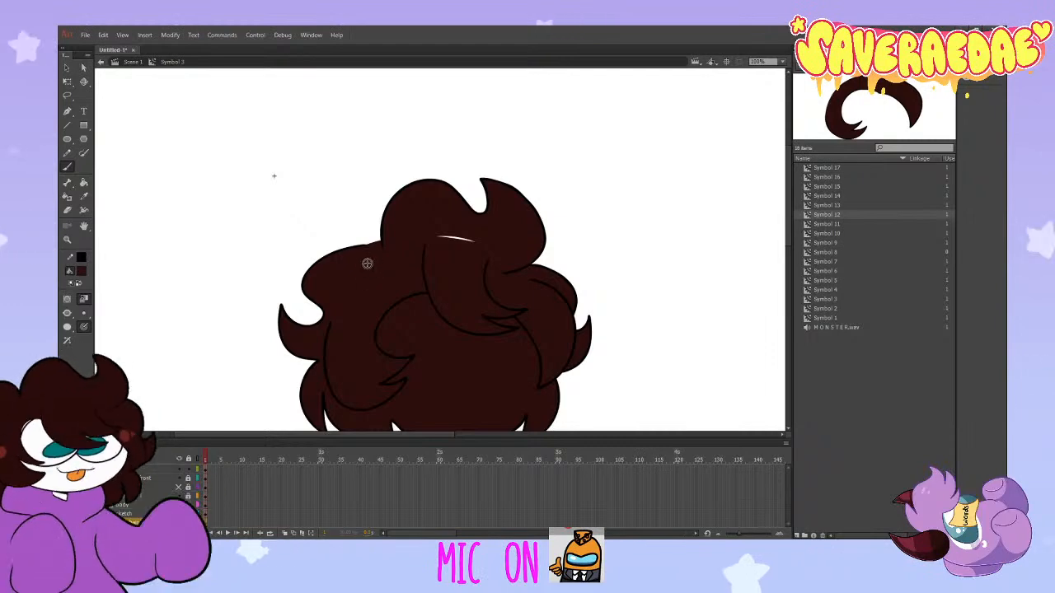
key(Return)
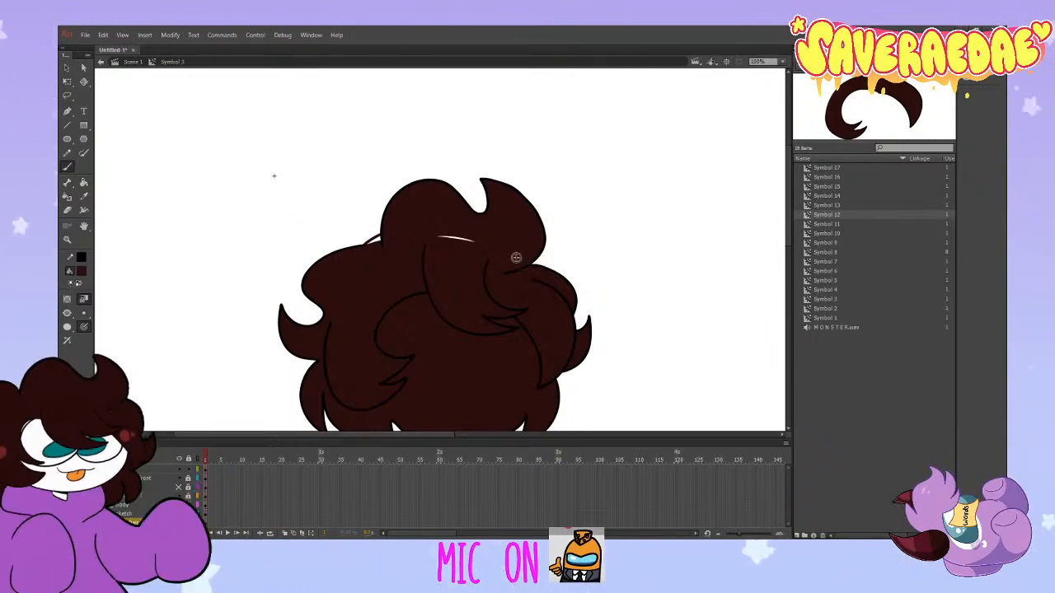
click(83, 182)
key(Return)
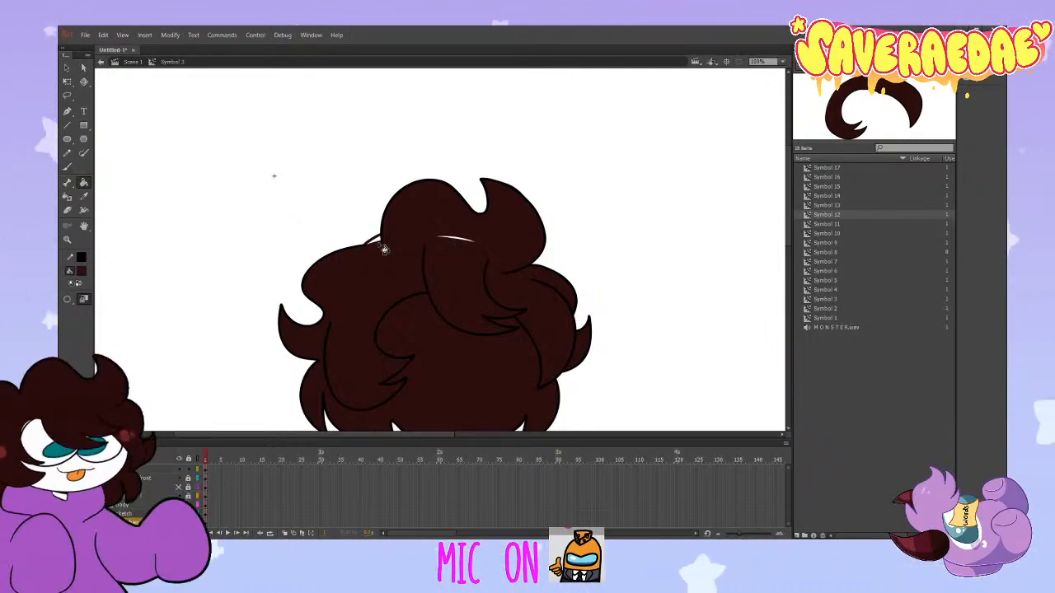
key(Return)
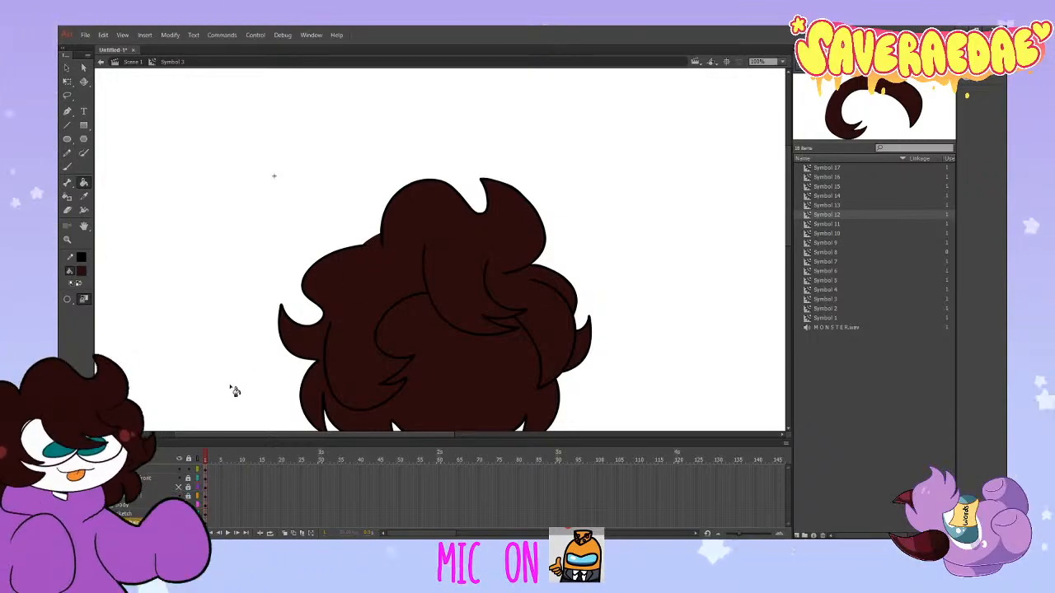
Step: Show the sketch and front arm layers again, and hide the back-hair and body layers so the sketched face is exposed
key(Return)
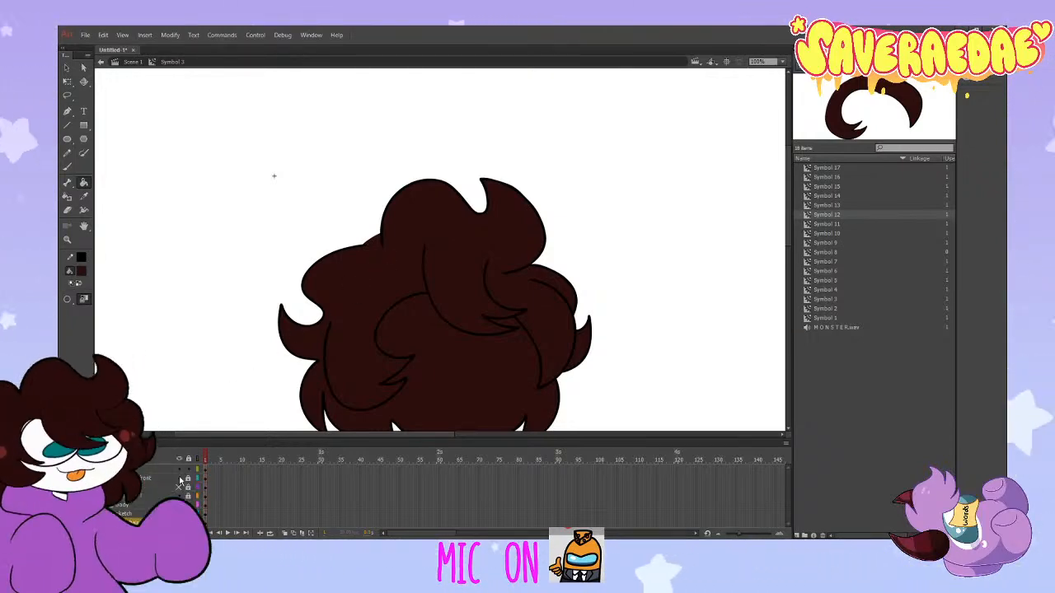
key(Return)
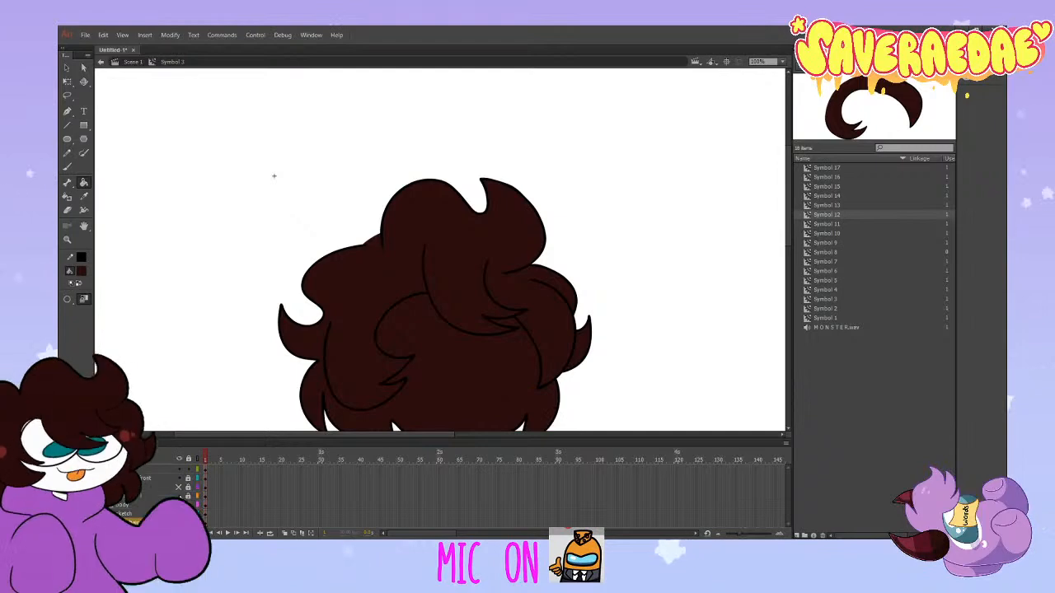
key(Return)
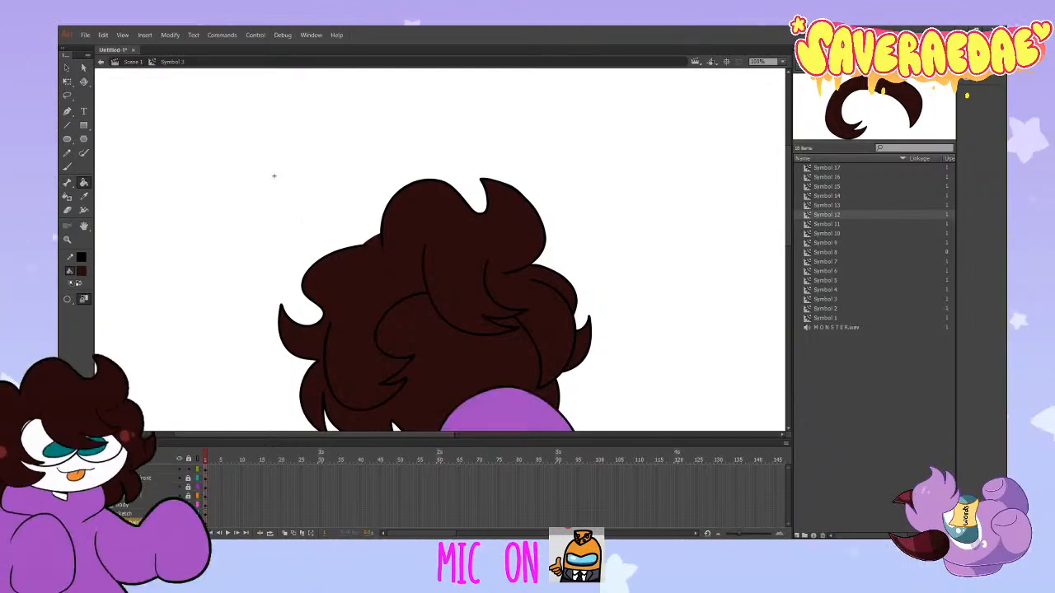
key(ctrl+z)
key(ctrl+z)
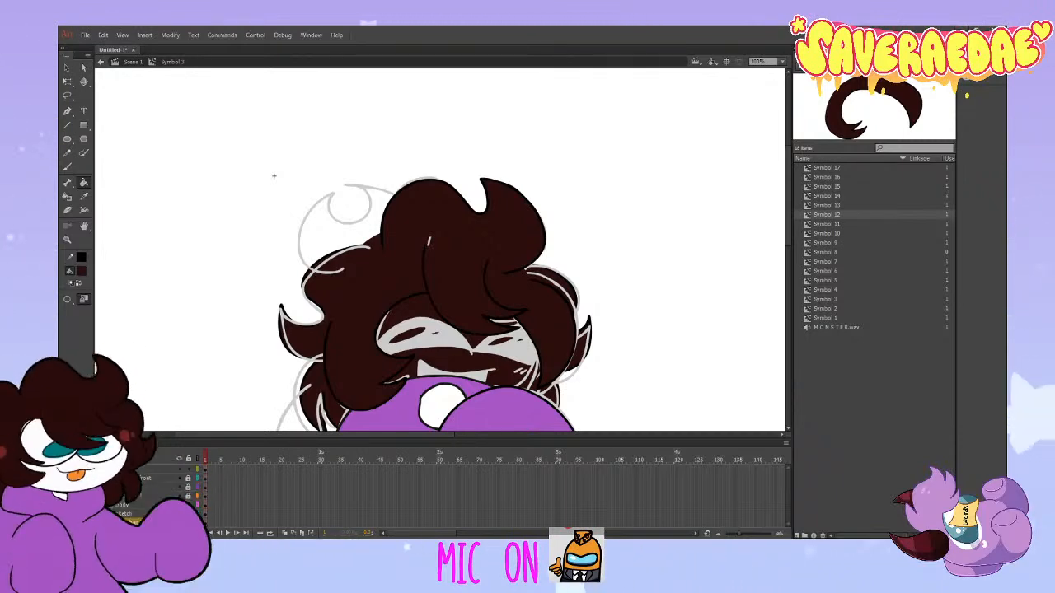
click(180, 522)
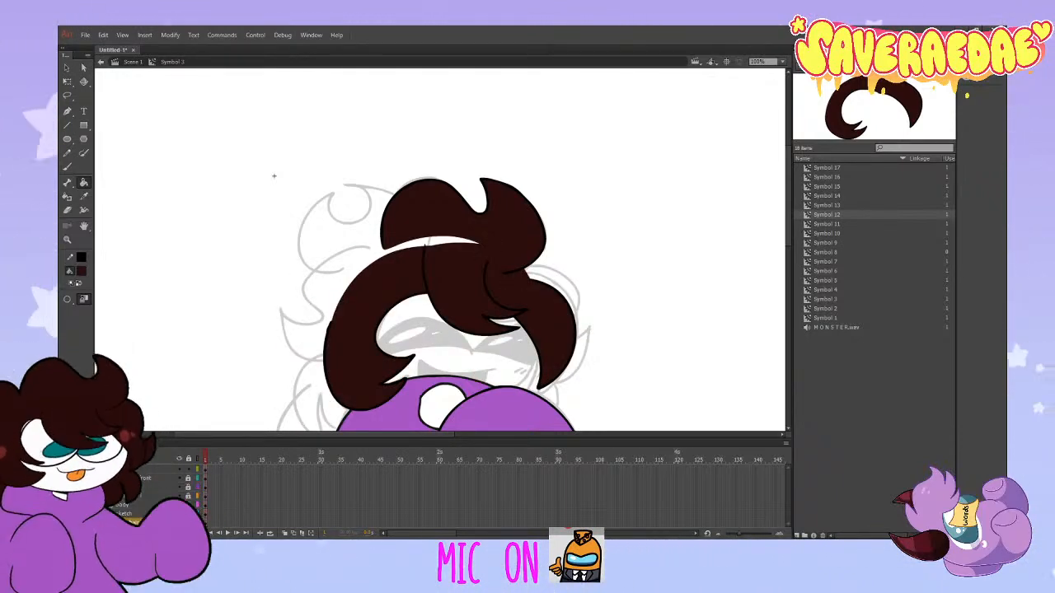
key(ctrl+z)
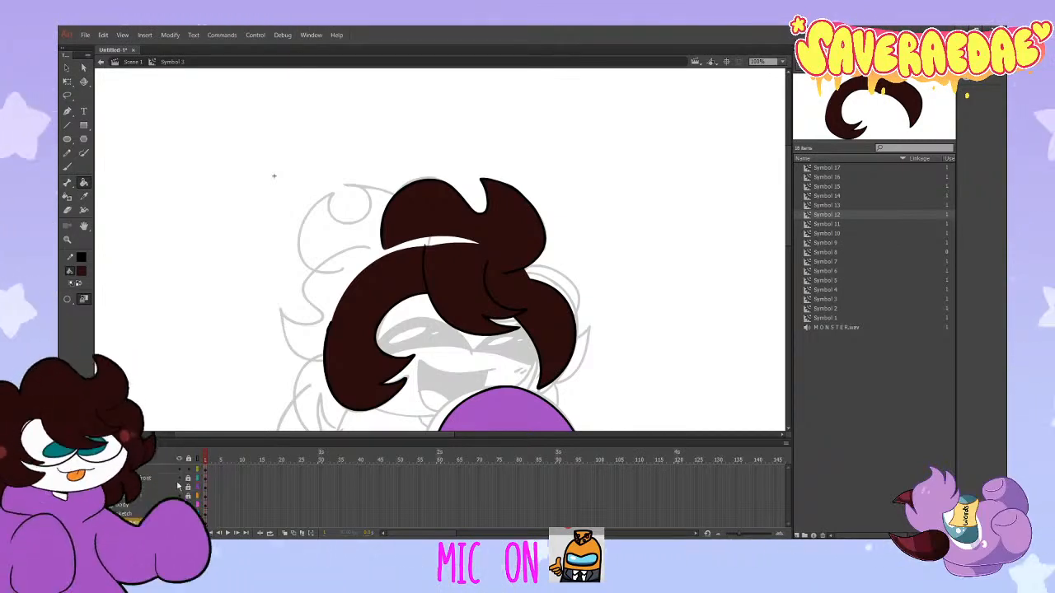
key(ctrl+z)
key(ctrl+y)
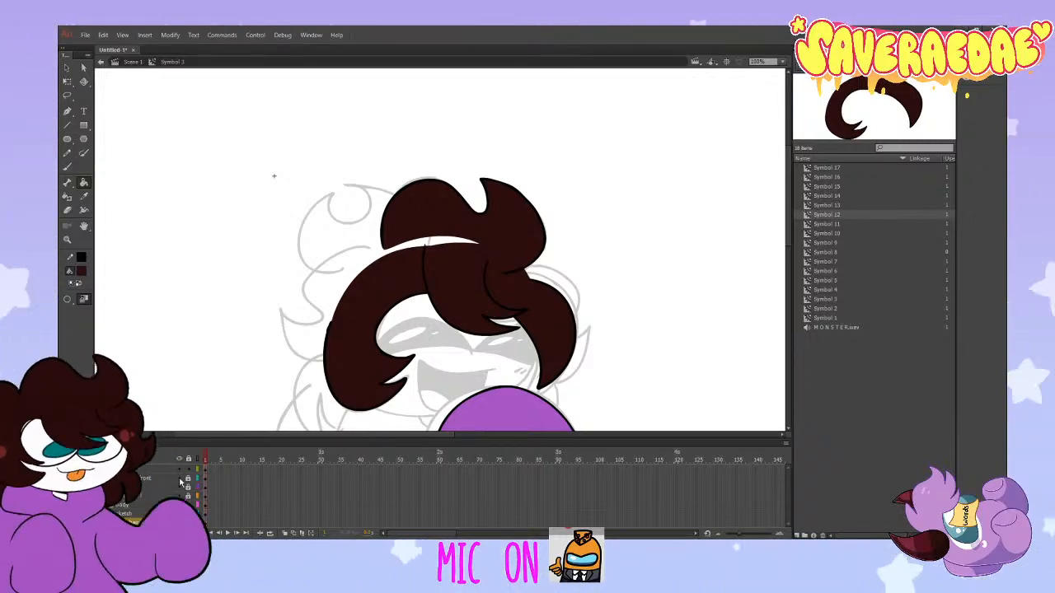
Step: Toggle the tuft, front-hair and arm layers to identify them, and hide the arm that overlaps the lower face
click(179, 478)
click(179, 478)
click(180, 473)
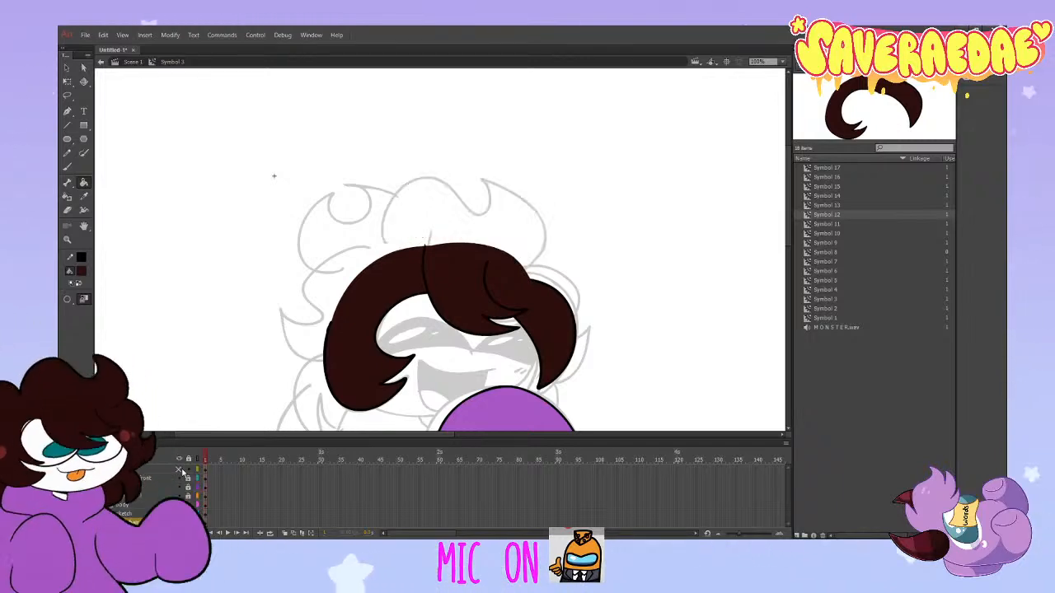
click(180, 473)
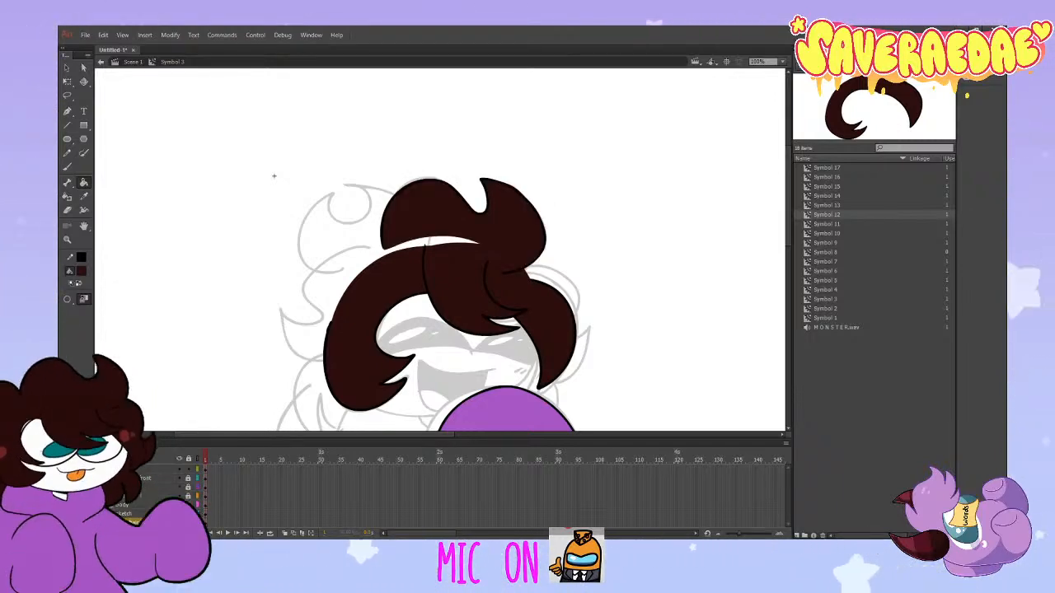
click(181, 516)
click(180, 517)
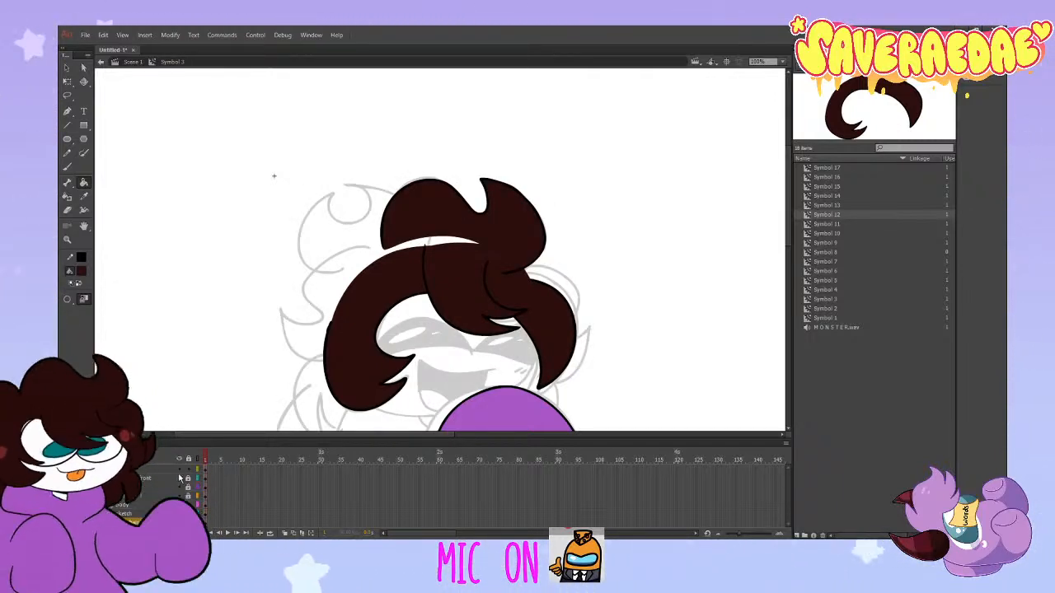
click(180, 469)
click(179, 470)
click(180, 478)
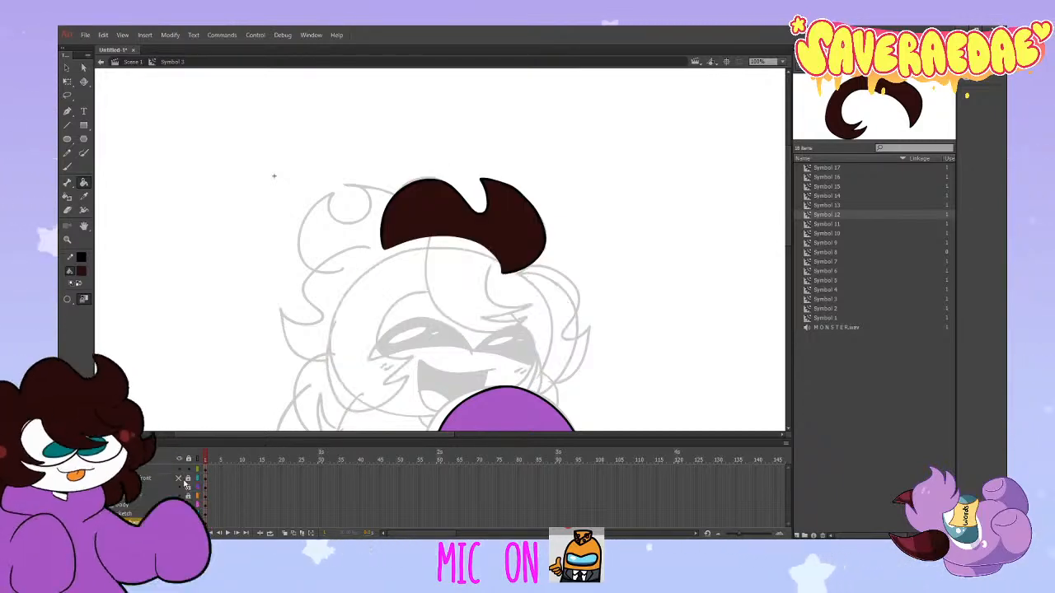
click(179, 478)
click(178, 488)
click(178, 488)
click(178, 488)
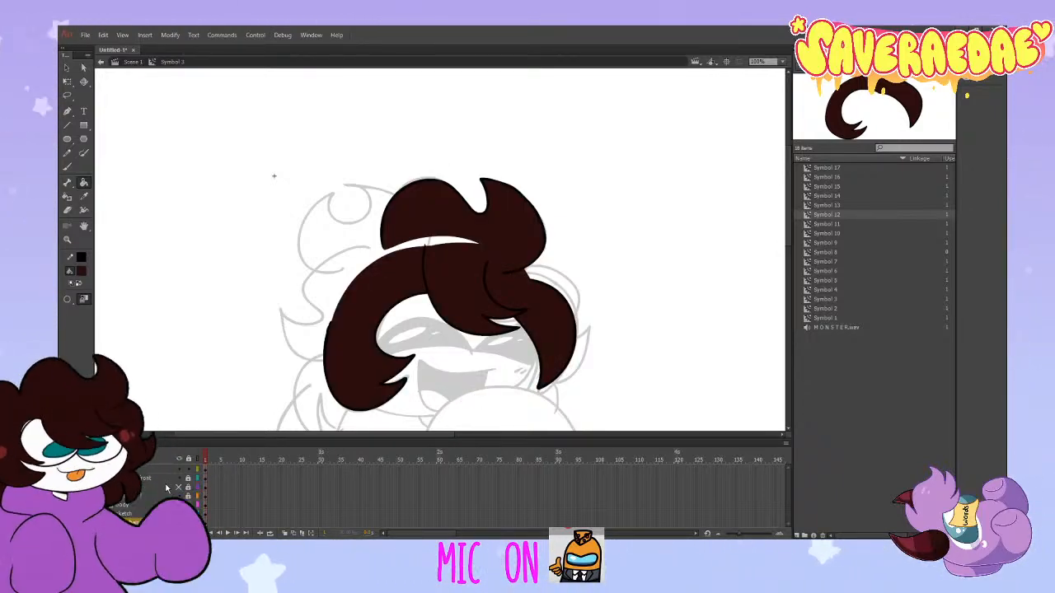
Step: On a new layer above the tuft, ink the complete rounded head outline in black with the Brush tool
click(152, 469)
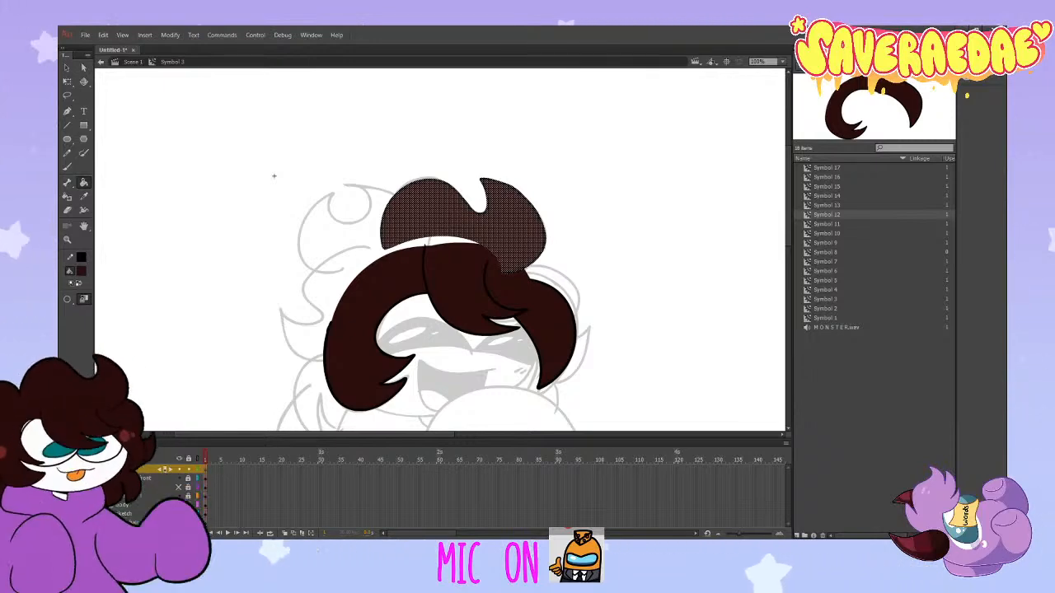
click(274, 176)
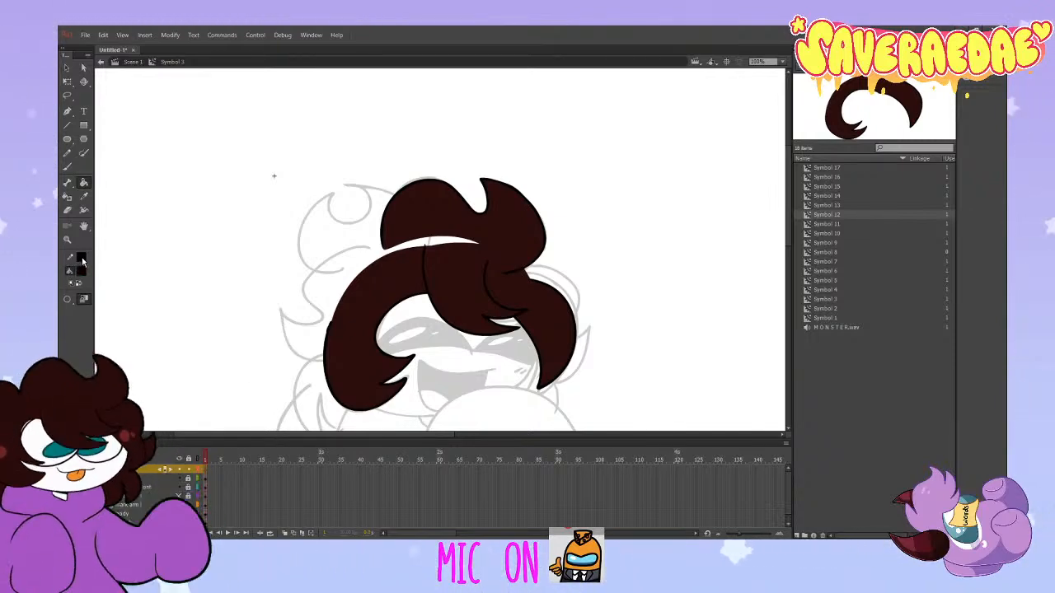
click(69, 168)
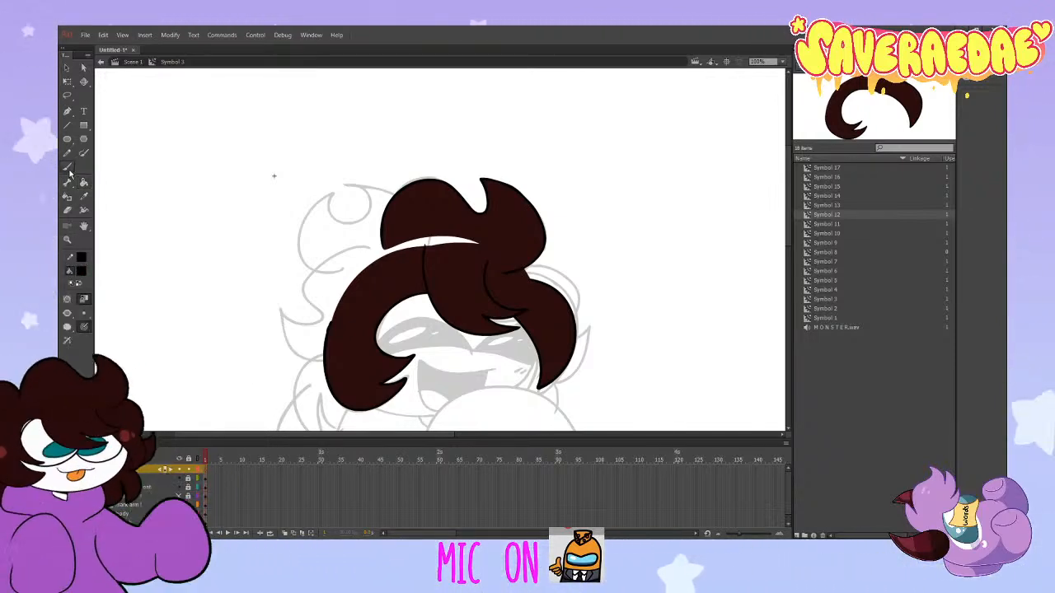
scroll(339, 229, down, 3)
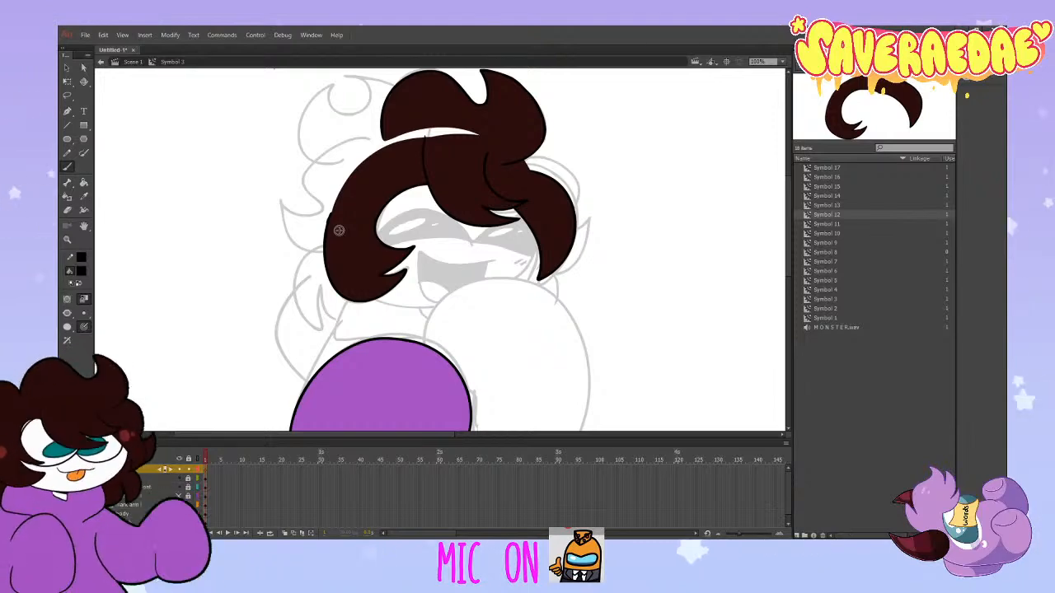
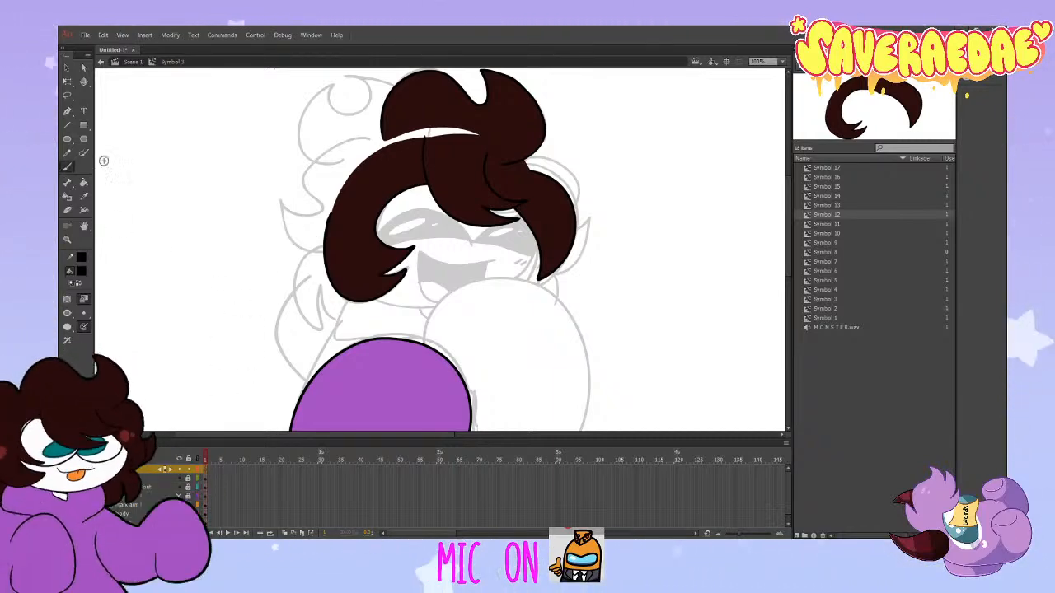
mouse_move(365, 188)
mouse_down()
mouse_move(359, 254)
mouse_move(460, 301)
mouse_move(537, 274)
mouse_up()
key(ctrl+z)
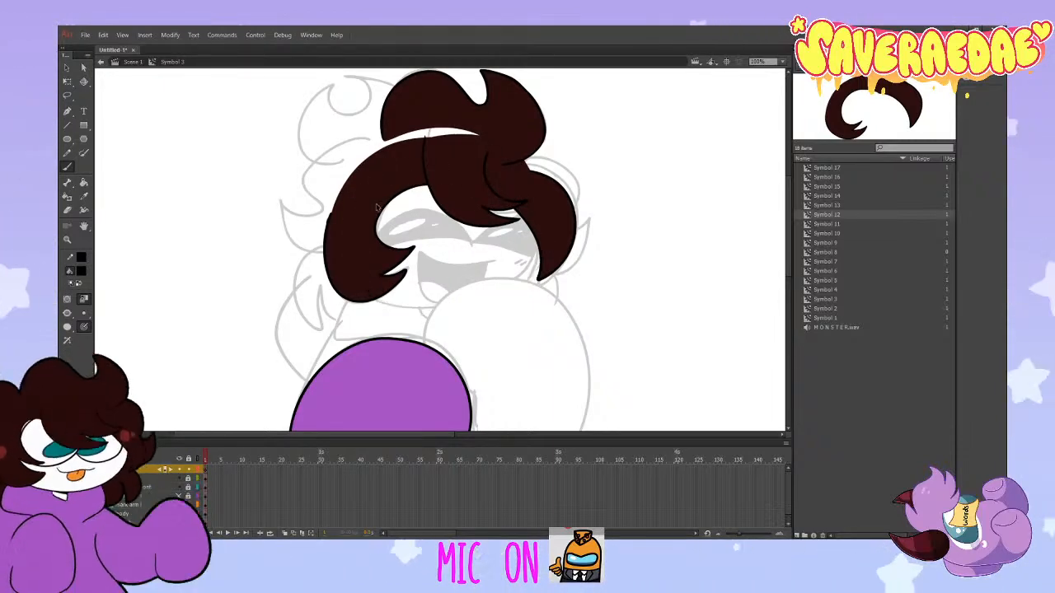
key(ctrl+z)
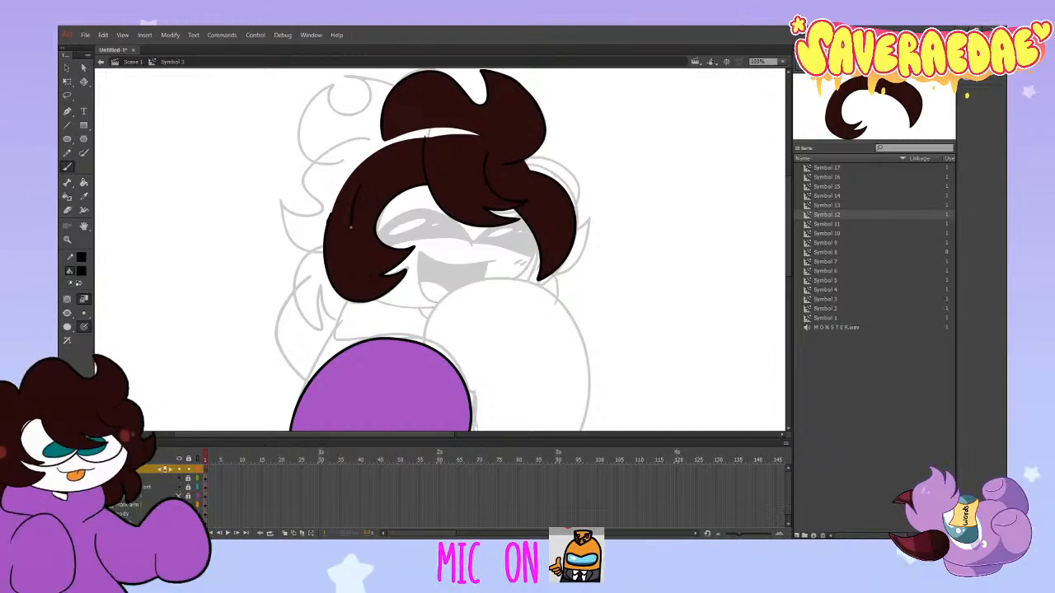
key(ctrl+y)
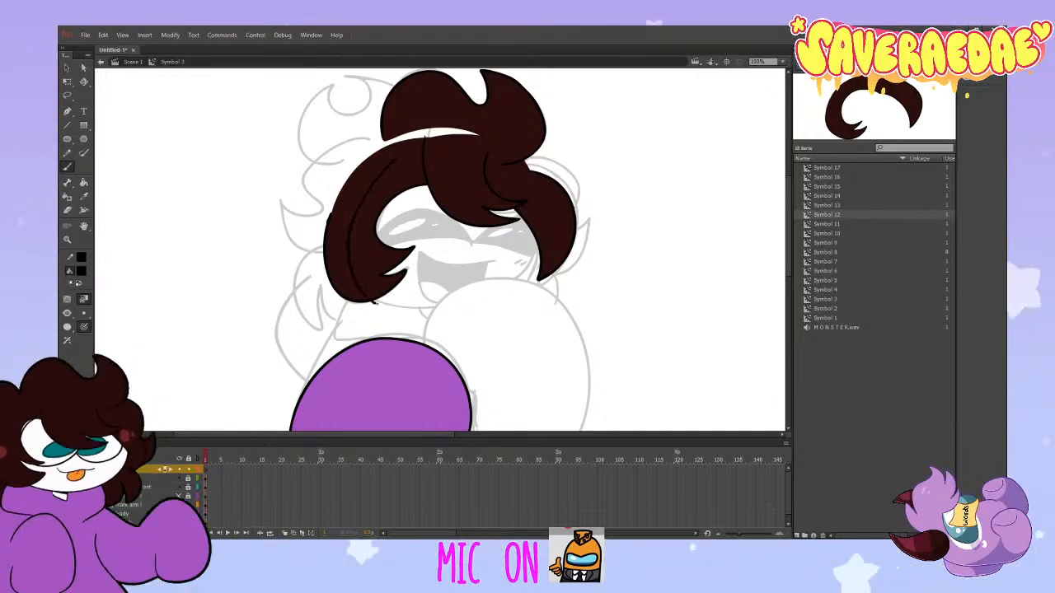
key(ctrl+z)
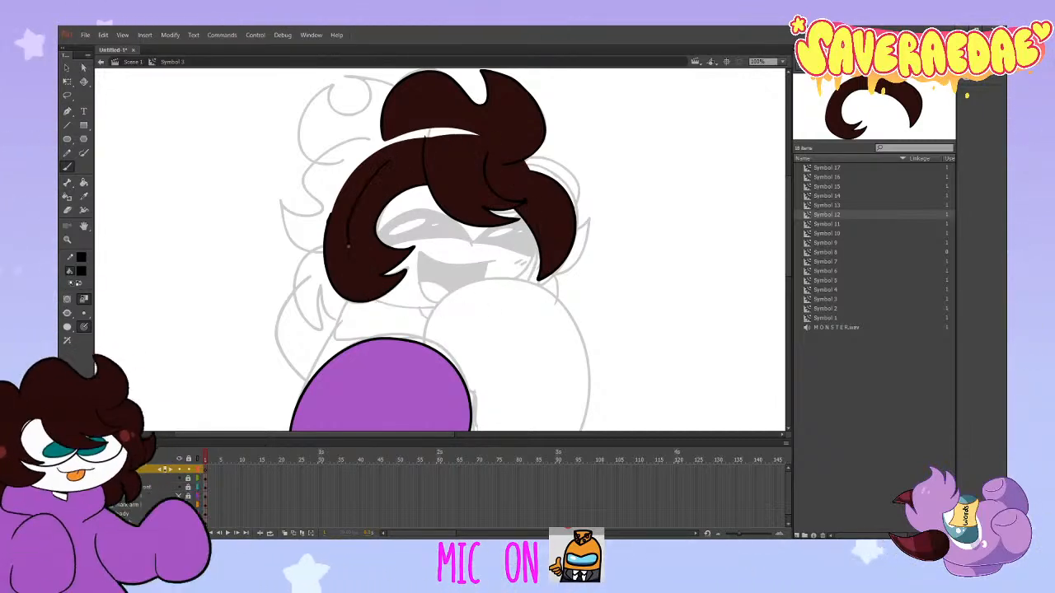
mouse_move(510, 172)
mouse_down()
mouse_move(423, 156)
mouse_move(376, 171)
mouse_up()
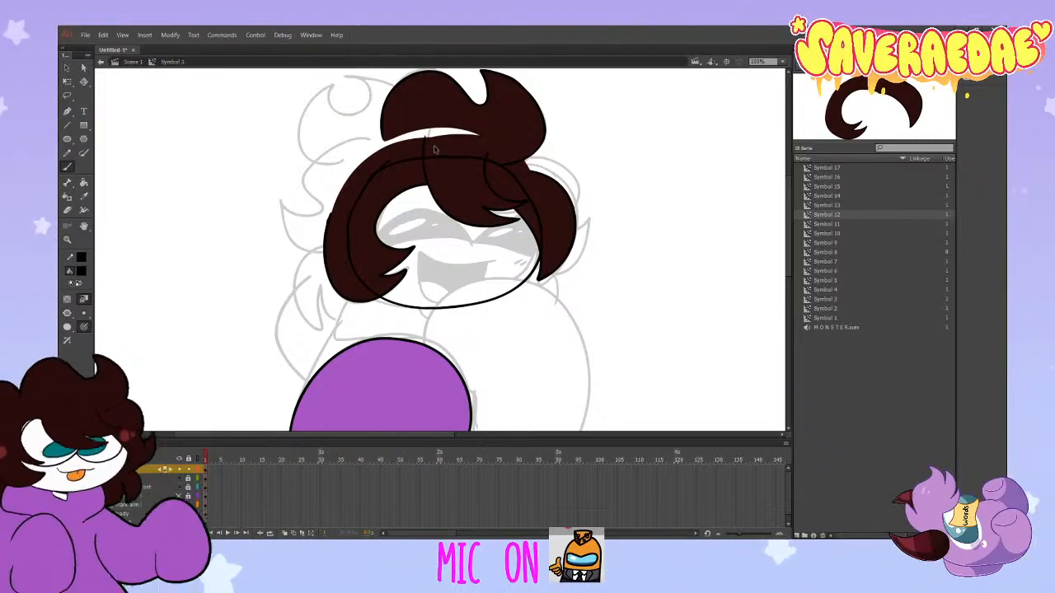
Step: Ink the open smiling mouth with its tongue line and the outlines of both half-moon eyes in black
mouse_move(485, 262)
mouse_down()
mouse_move(420, 254)
mouse_move(468, 292)
mouse_move(483, 264)
mouse_move(435, 301)
mouse_move(484, 264)
mouse_up()
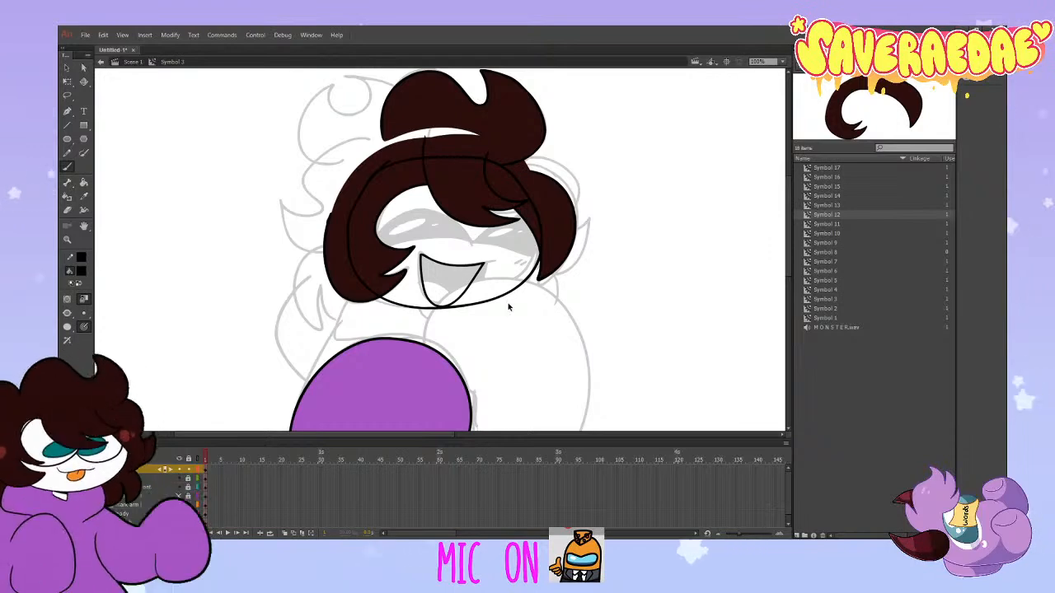
mouse_move(485, 262)
mouse_down()
mouse_move(419, 253)
mouse_move(450, 302)
mouse_up()
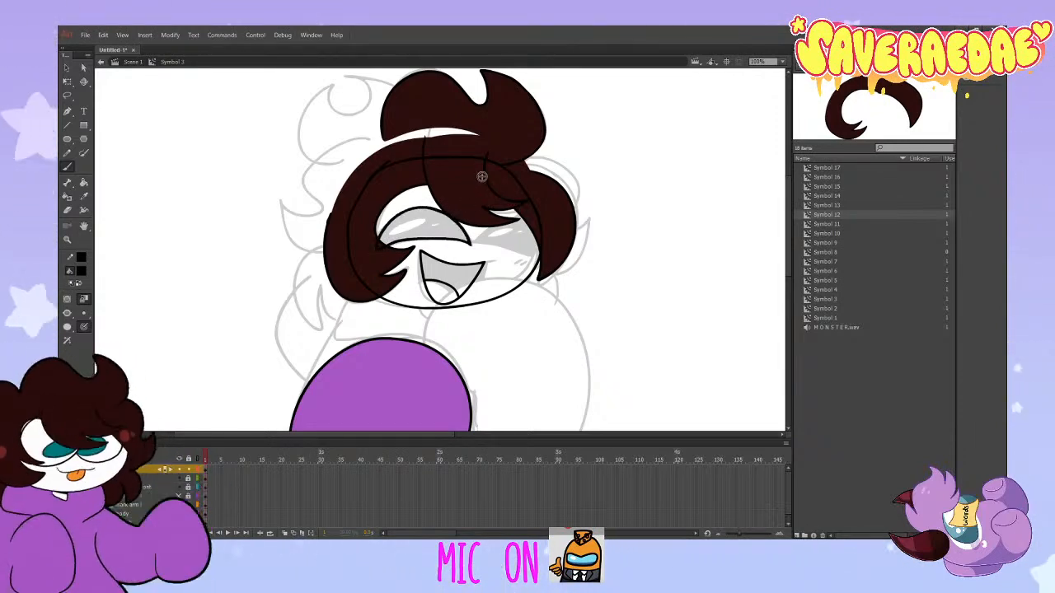
drag(471, 245, 519, 224)
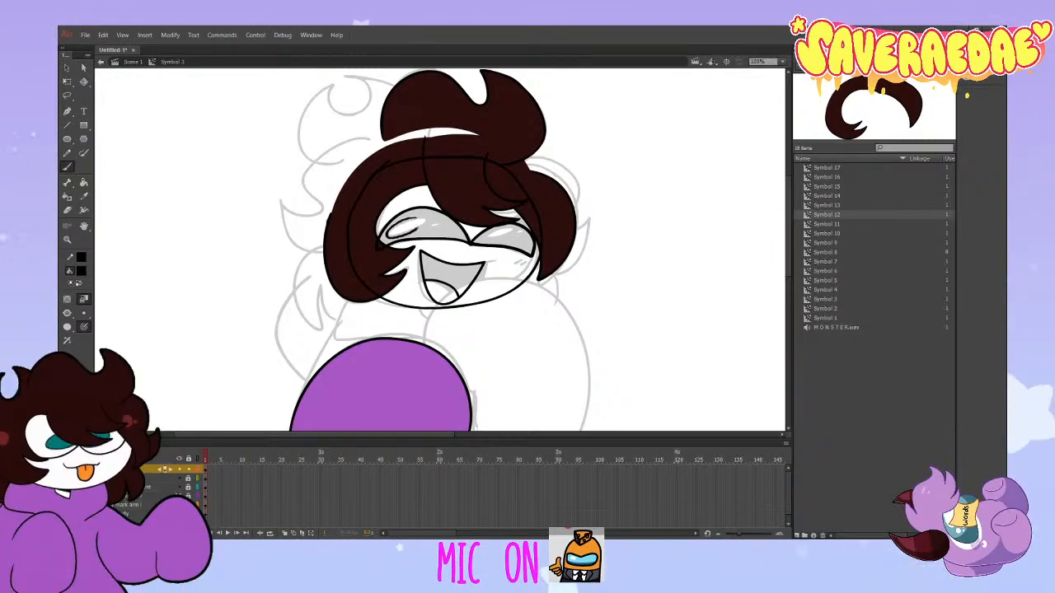
Step: Outline one large oval highlight and one small round highlight inside each eye, redrawing the misshapen one
key(ctrl+z)
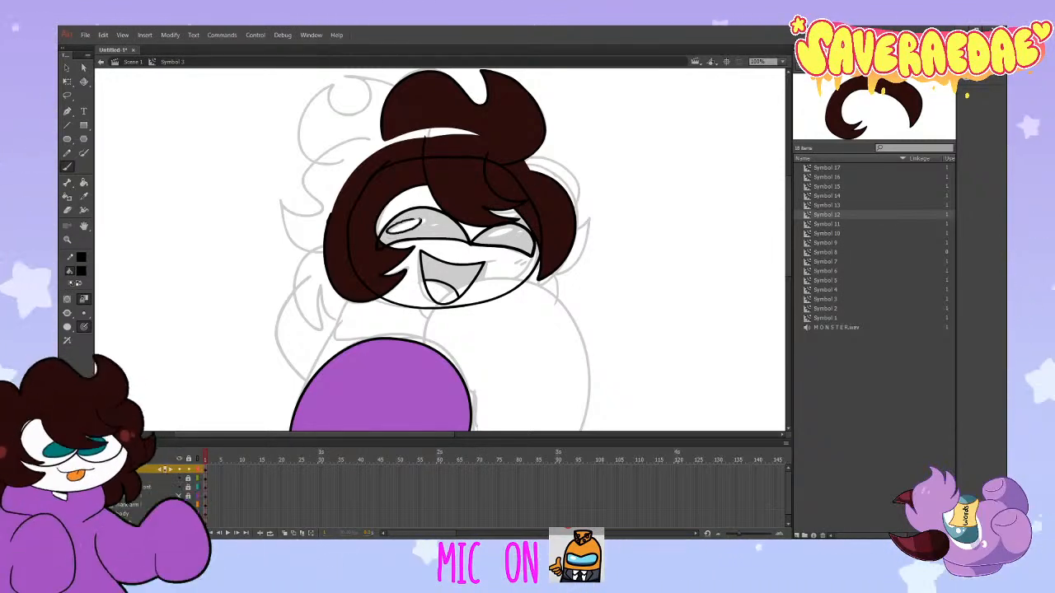
drag(386, 231, 426, 225)
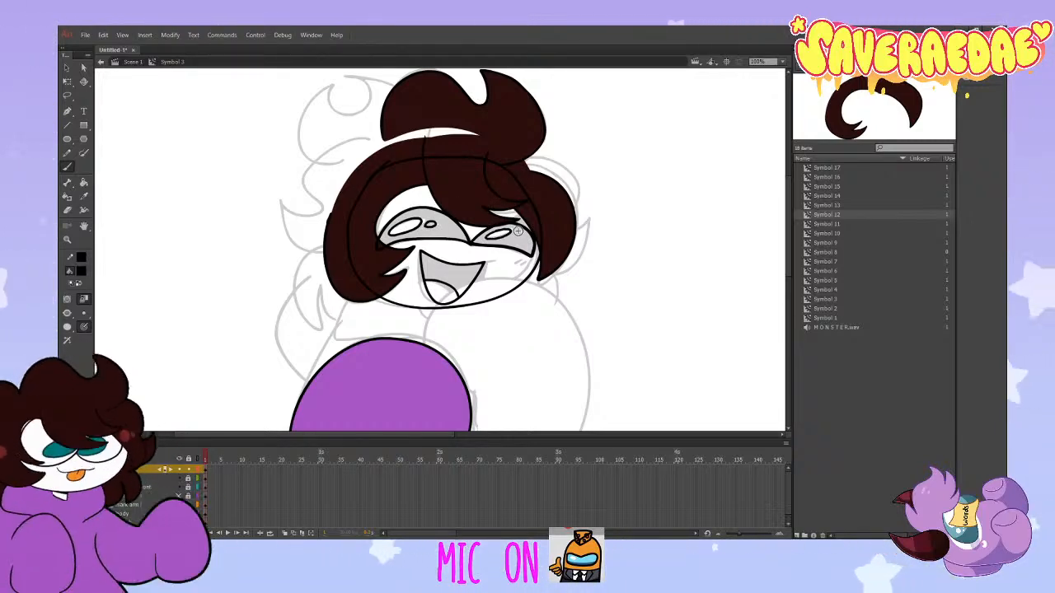
drag(503, 231, 520, 235)
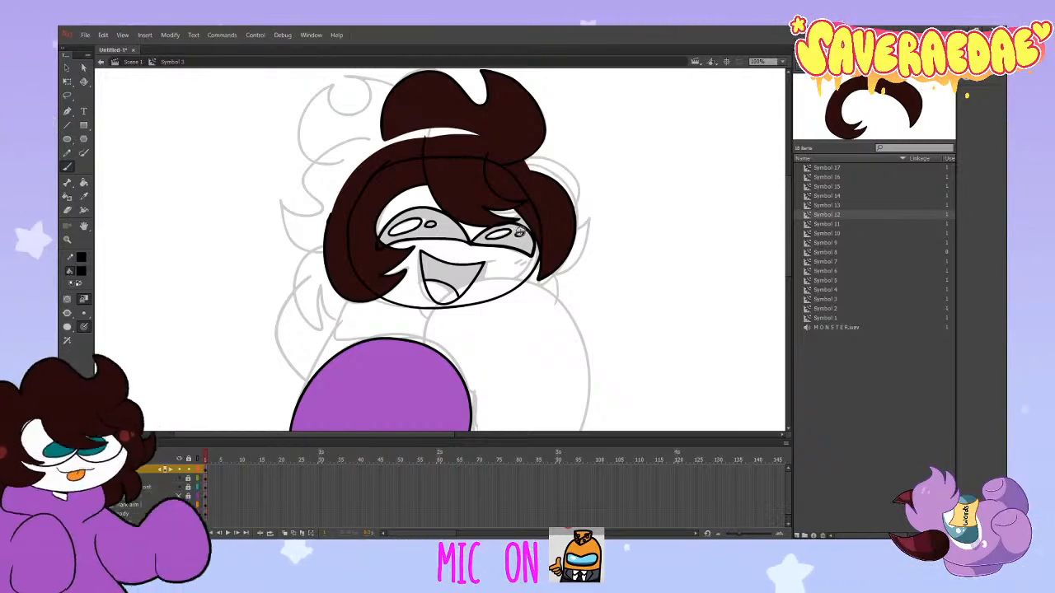
Step: Fill the eyes and the mouth interior with black and the eye highlights with muted violet-blue
click(84, 183)
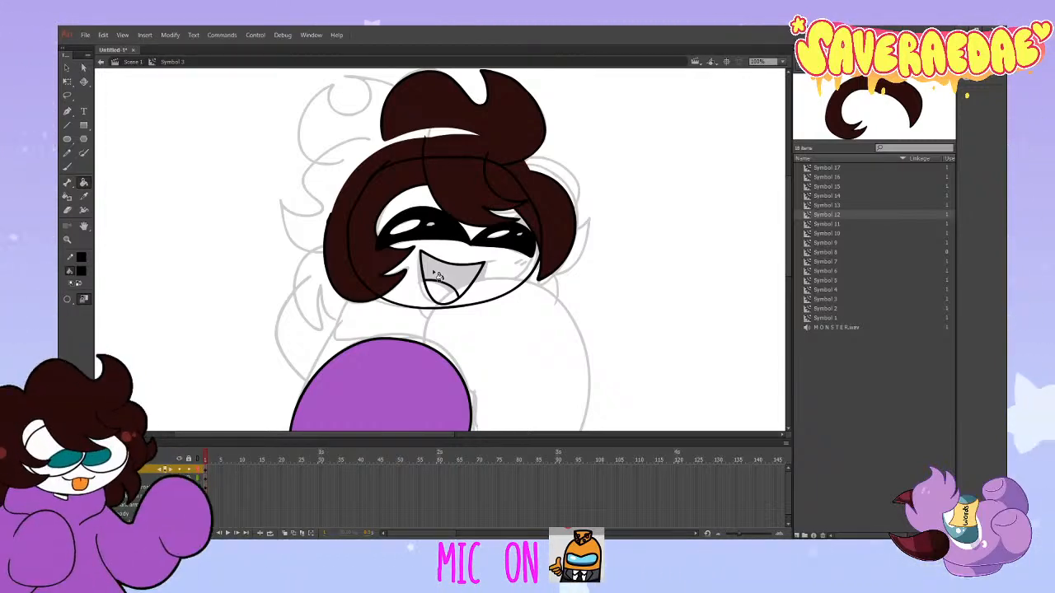
click(437, 276)
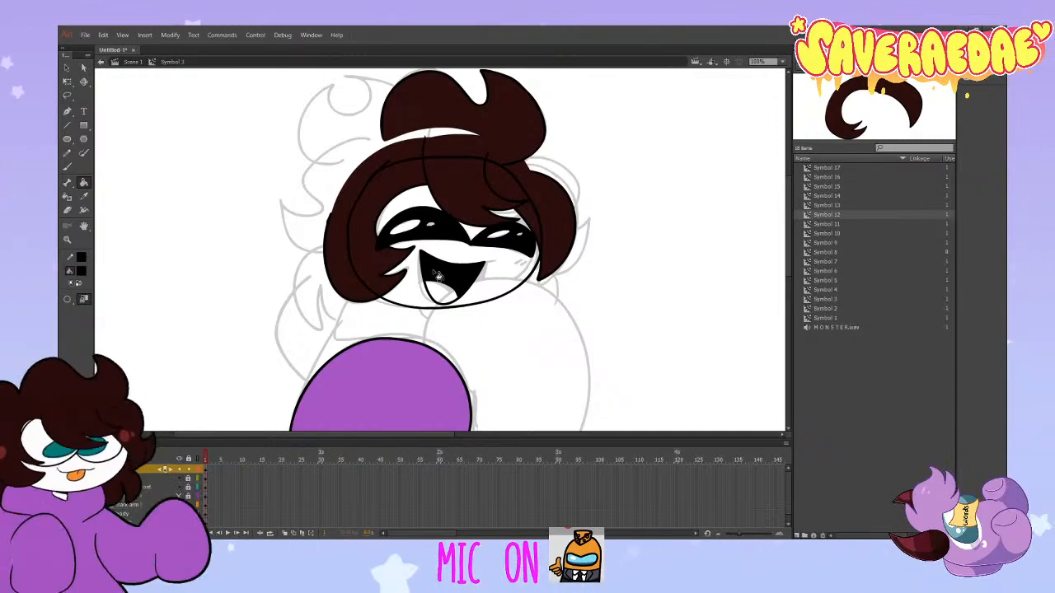
click(67, 209)
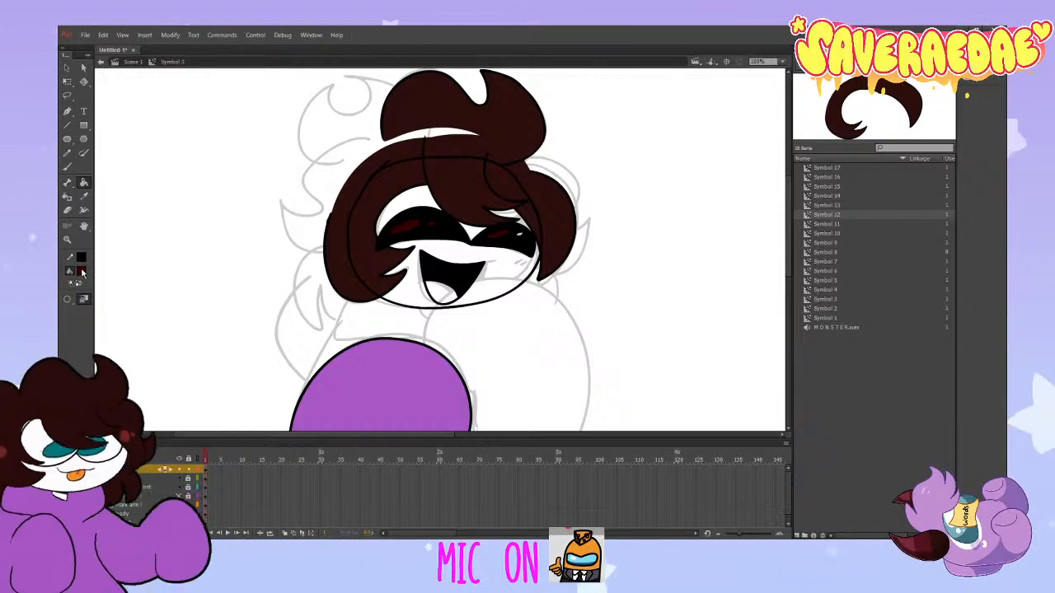
click(232, 313)
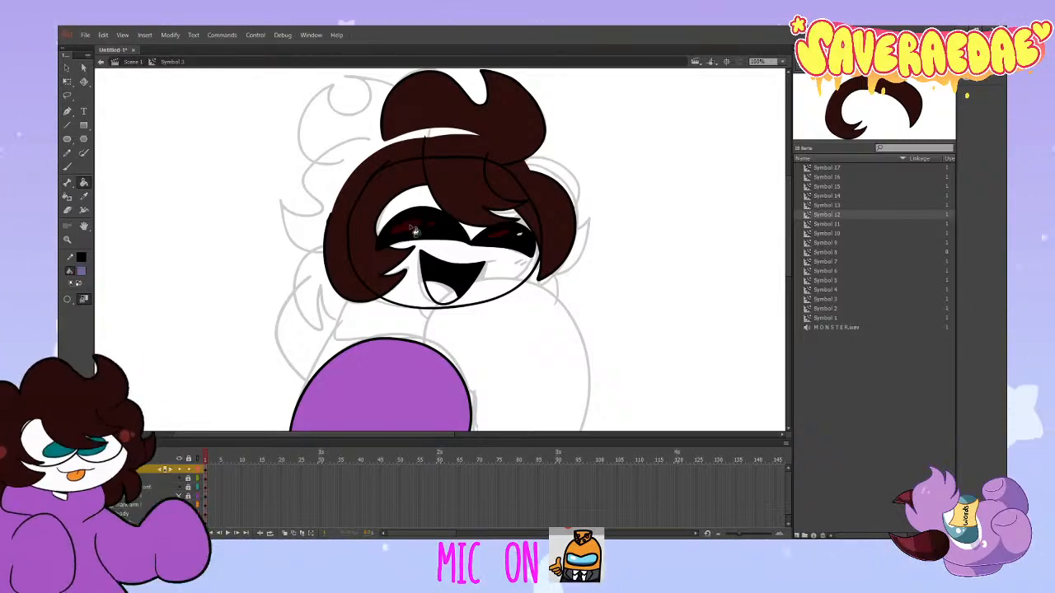
click(416, 232)
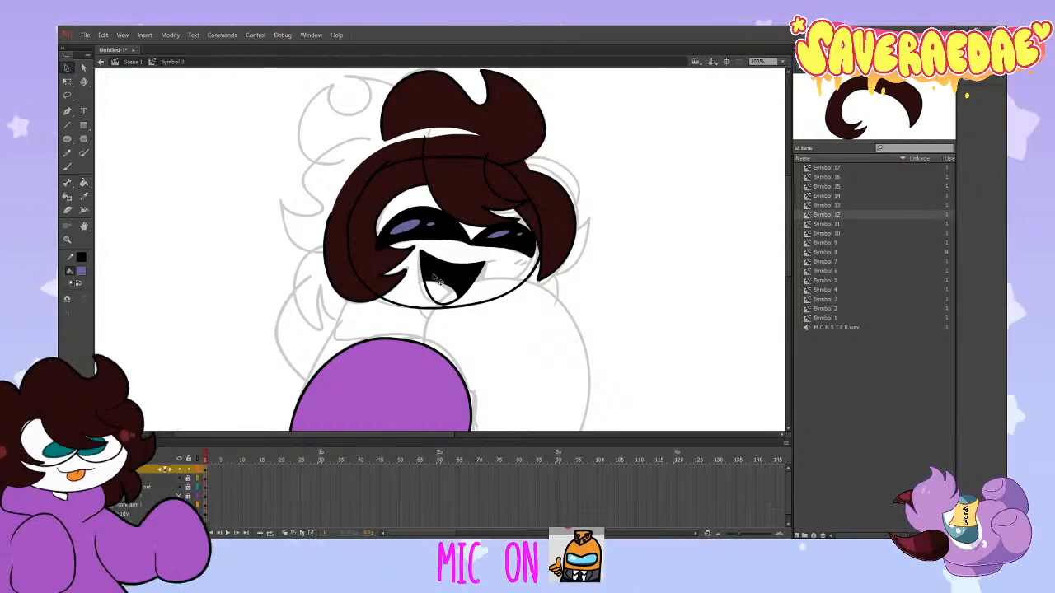
Step: Select the mouth shape and make it slightly narrower from both sides with Free Transform
click(448, 272)
click(67, 82)
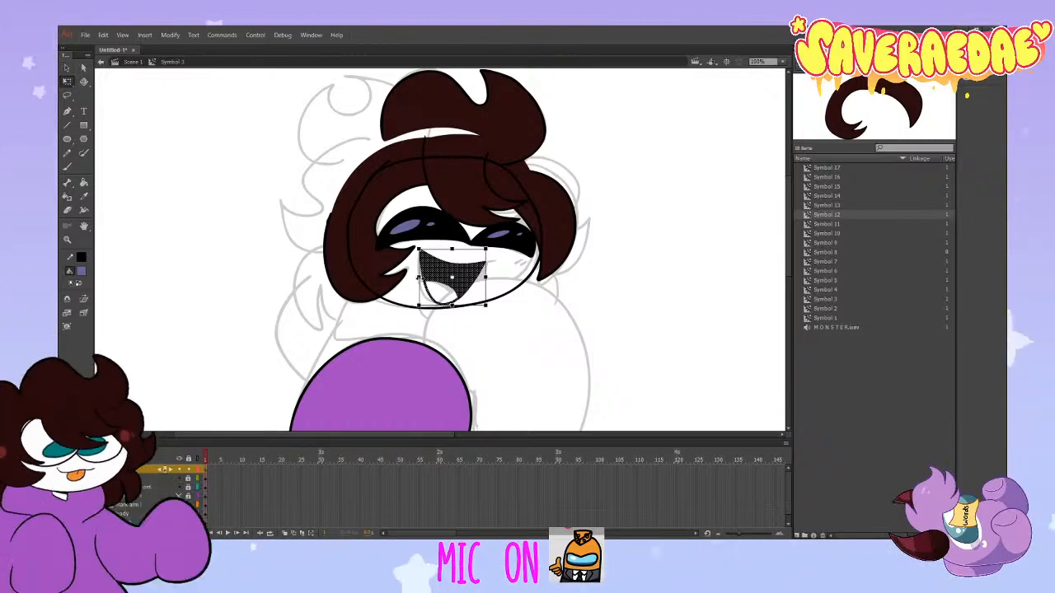
drag(420, 276, 423, 278)
click(486, 280)
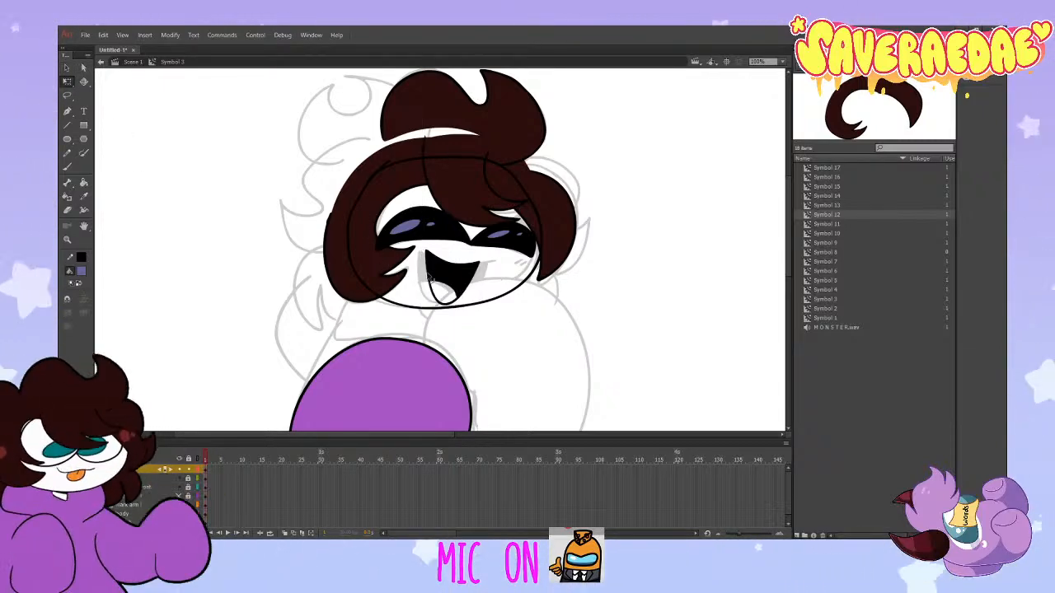
Step: Fill the tongue with orange and the face with white
click(80, 271)
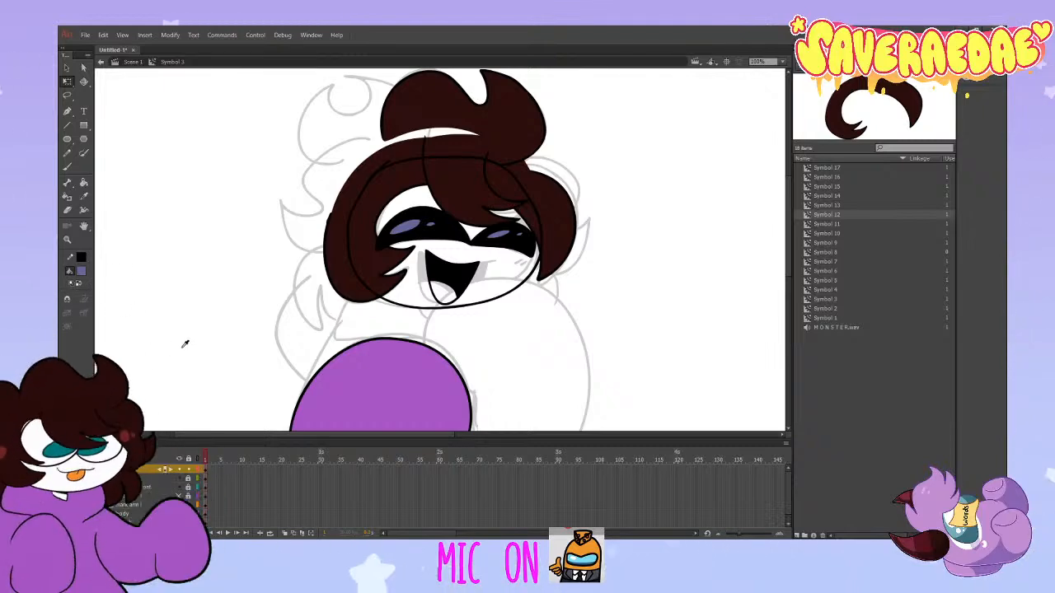
click(234, 344)
key(k)
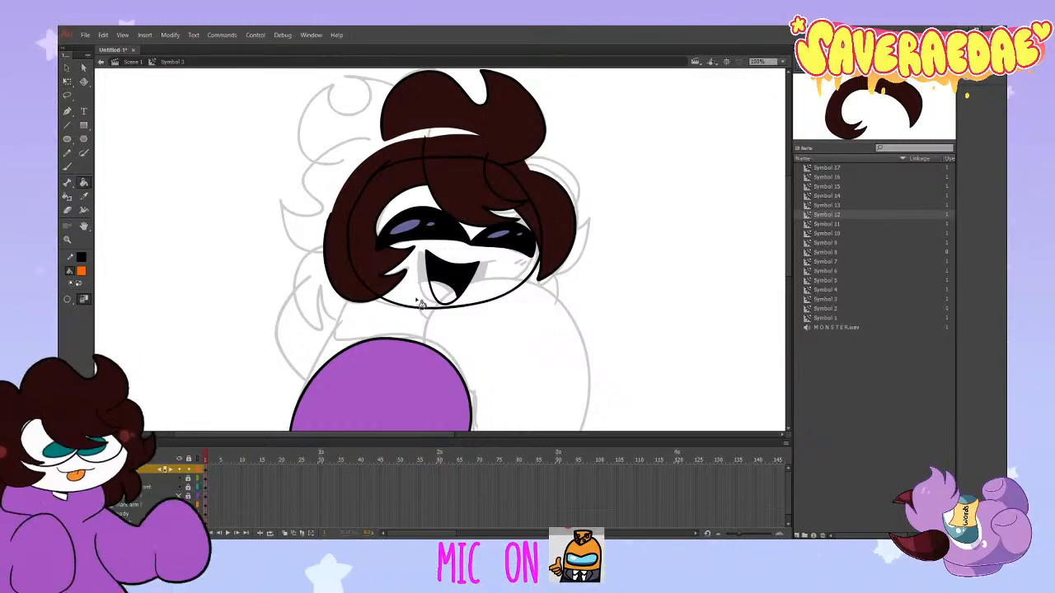
click(81, 271)
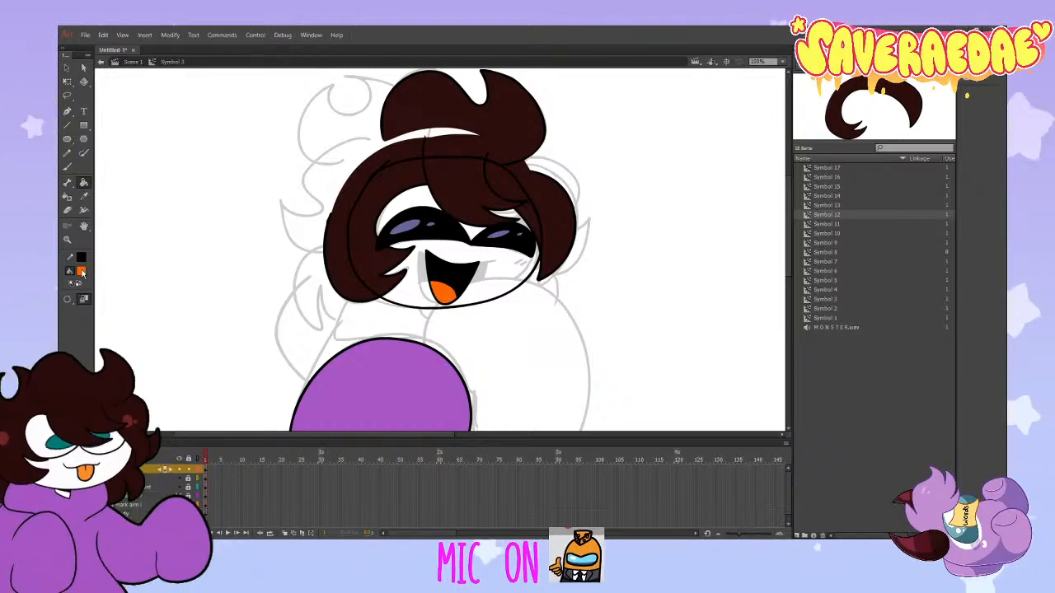
click(190, 230)
click(410, 202)
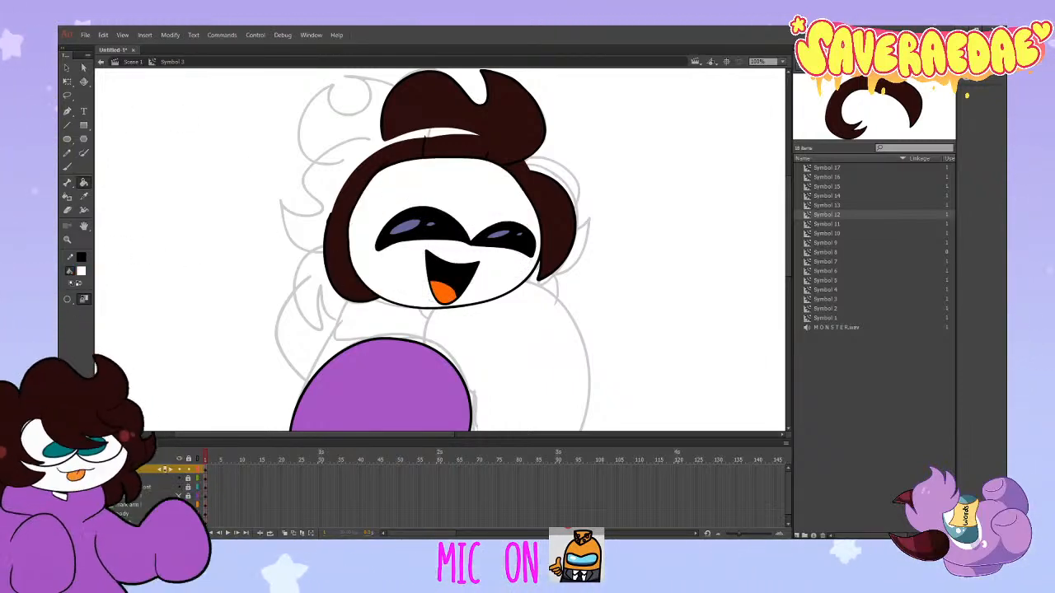
Step: Move the face layer beneath the front hair layer so the fringe overlaps the face
drag(165, 469, 144, 492)
click(143, 487)
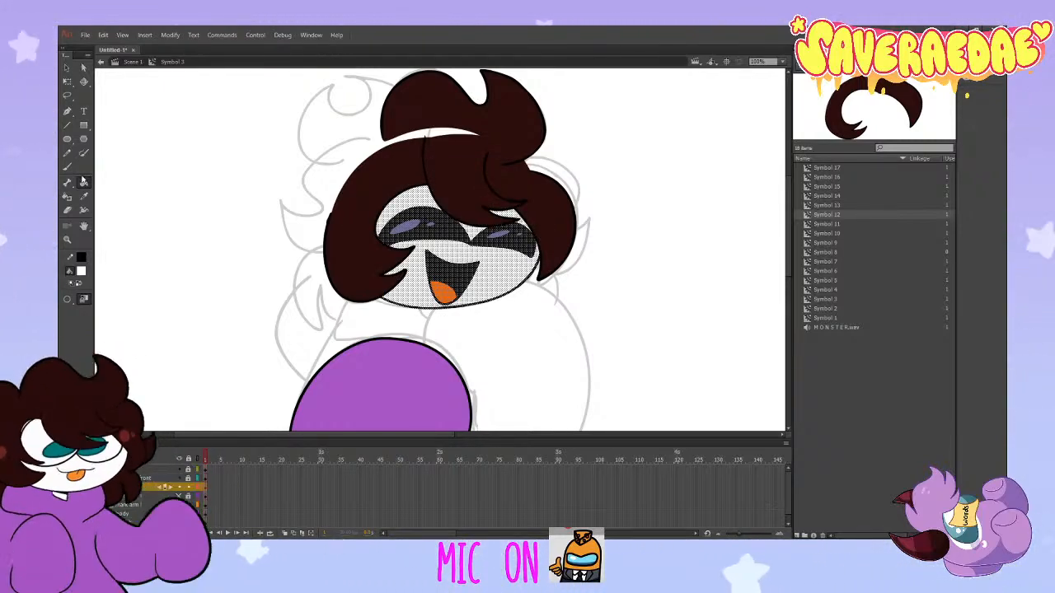
click(186, 180)
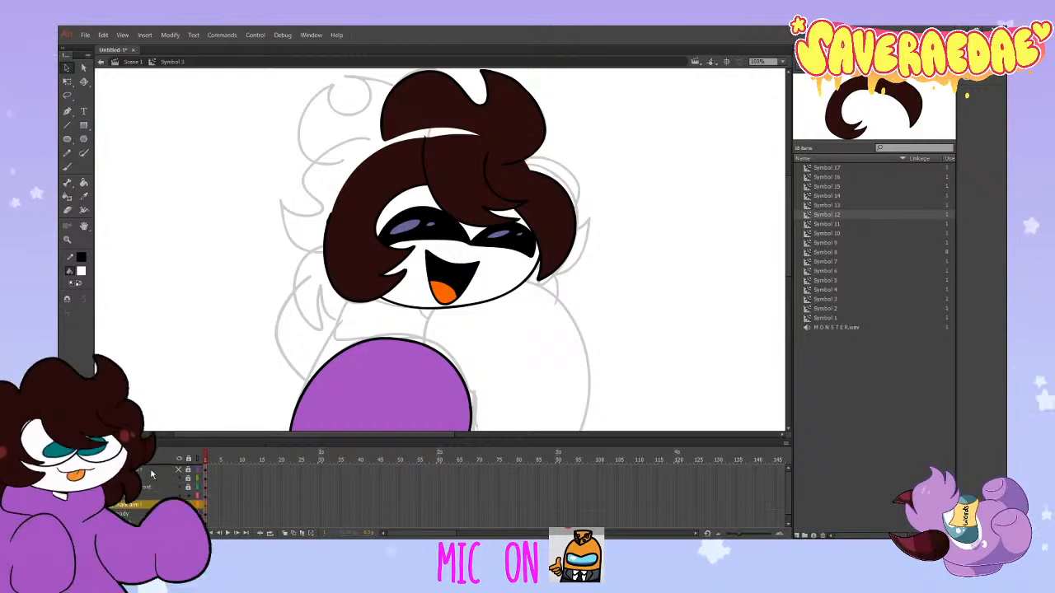
Step: Make the hidden raised arm and body layers visible again
click(178, 470)
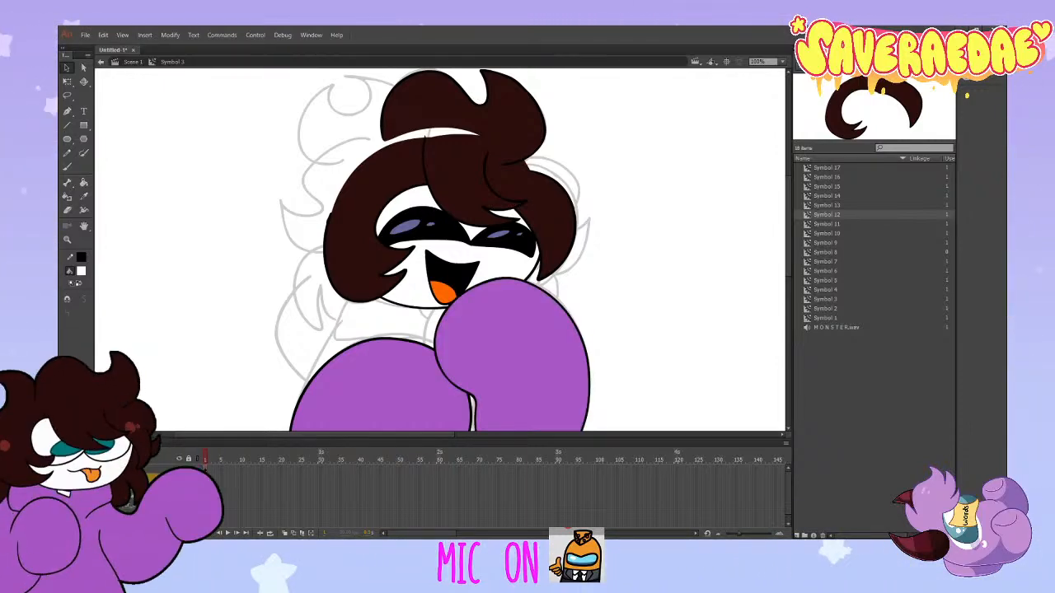
click(177, 497)
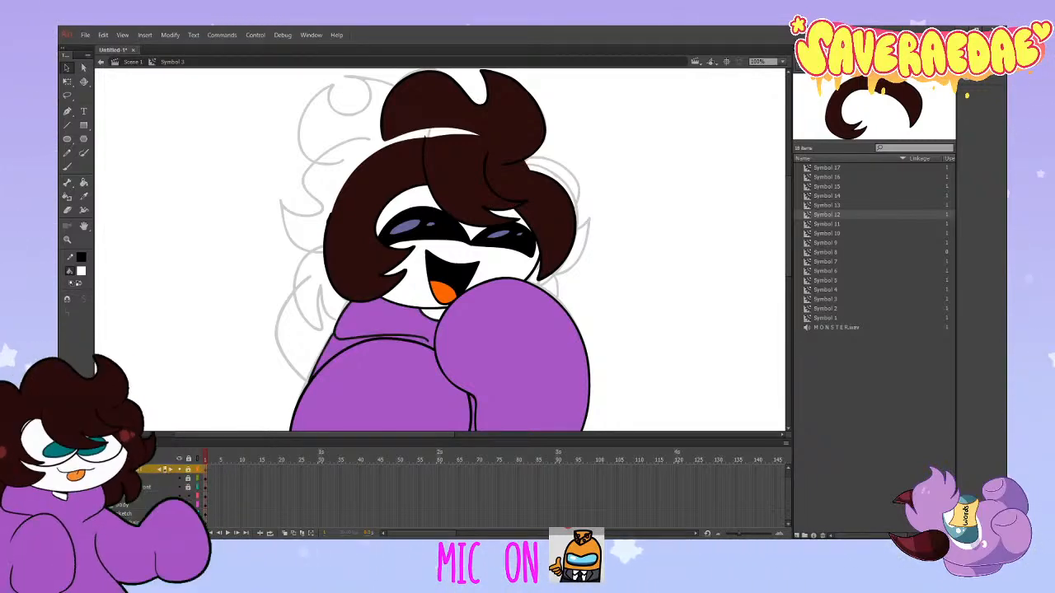
click(177, 523)
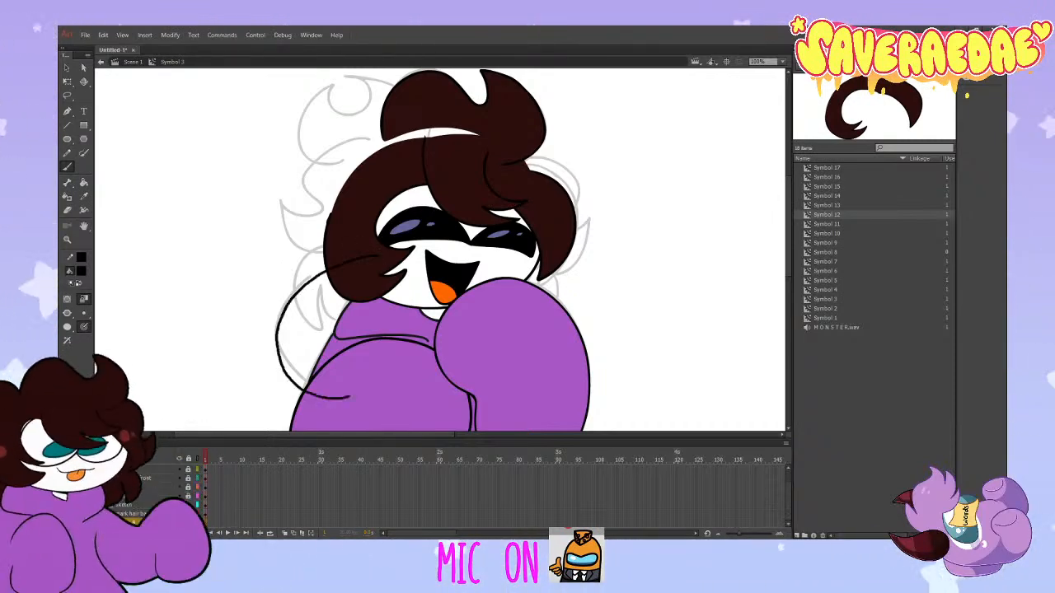
Step: Ink the curved back of the hood behind the head and body in black and fill it with purple
drag(286, 386, 387, 298)
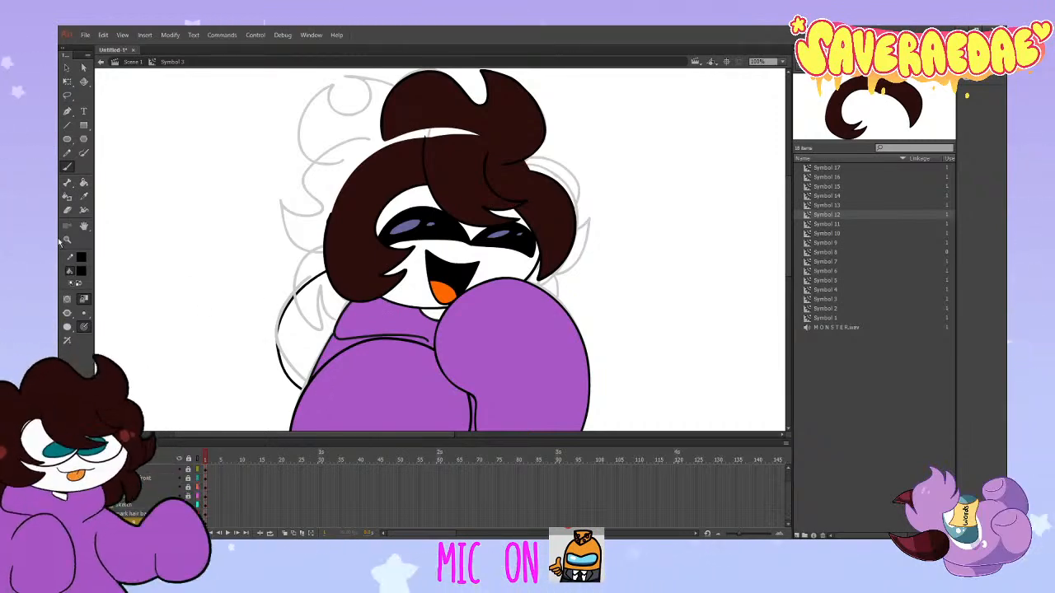
key(k)
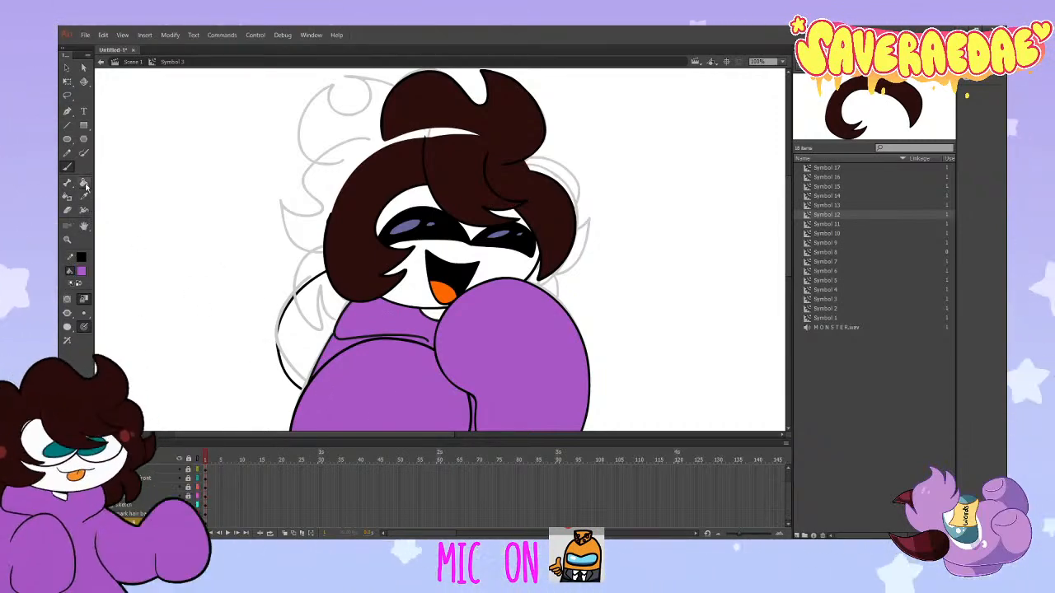
click(284, 314)
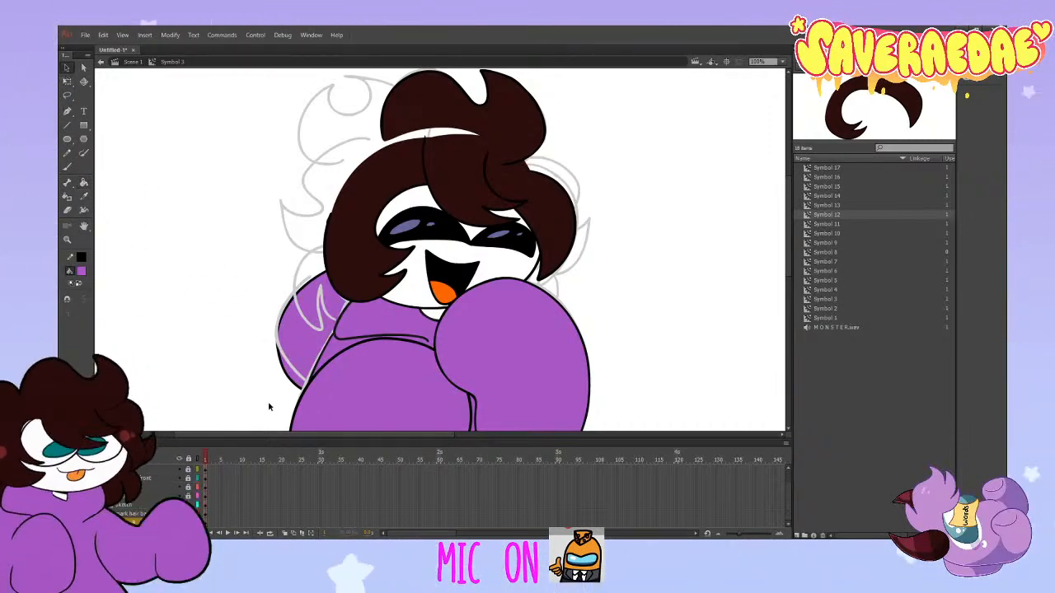
Step: Adjust the purple hood piece's edge, move its layer above the sketch, lock it and rename it hood
drag(307, 358, 310, 349)
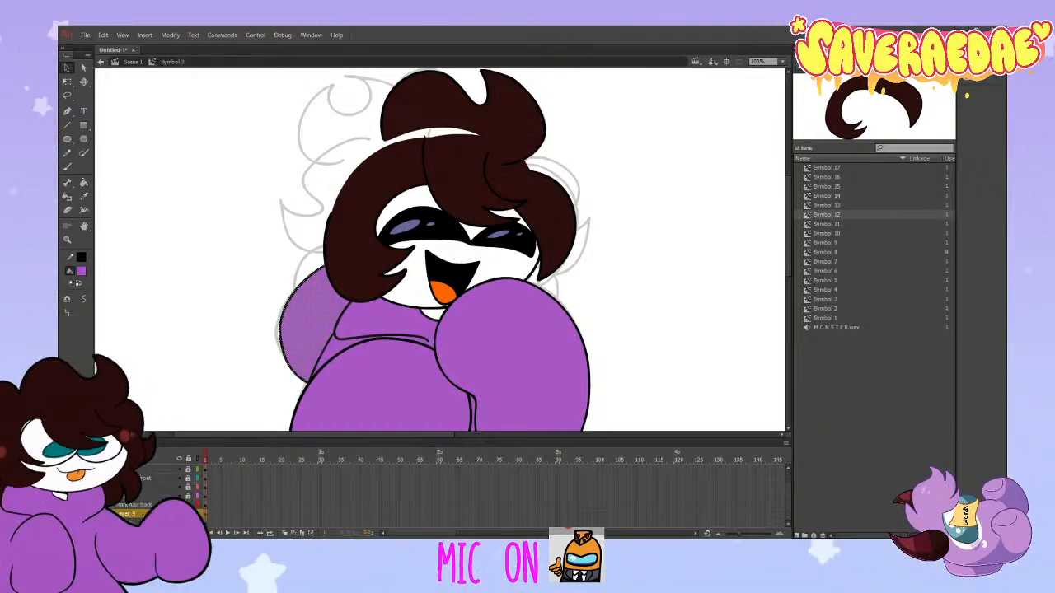
click(188, 514)
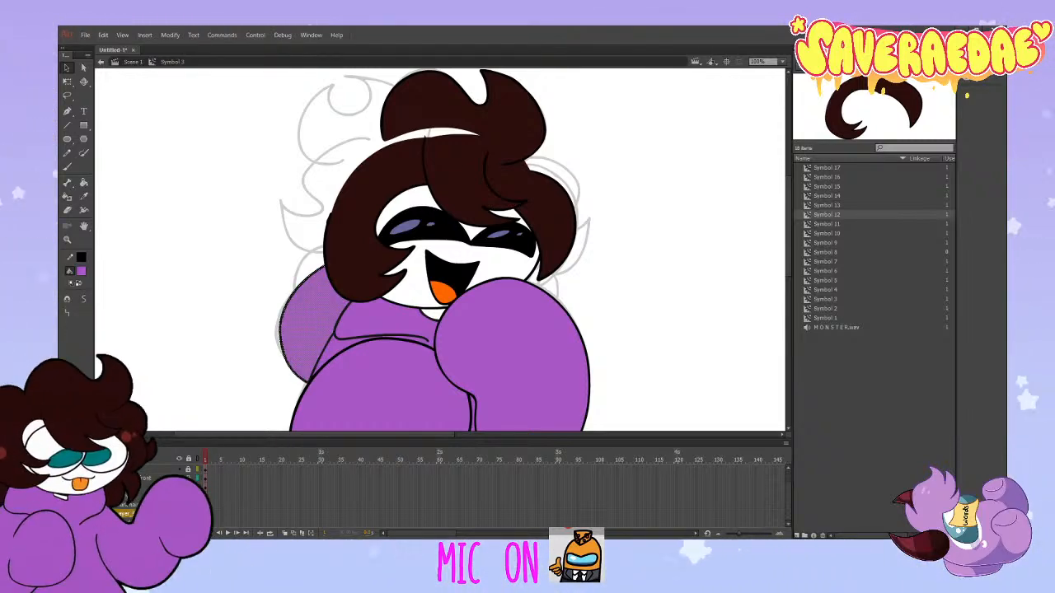
click(131, 513)
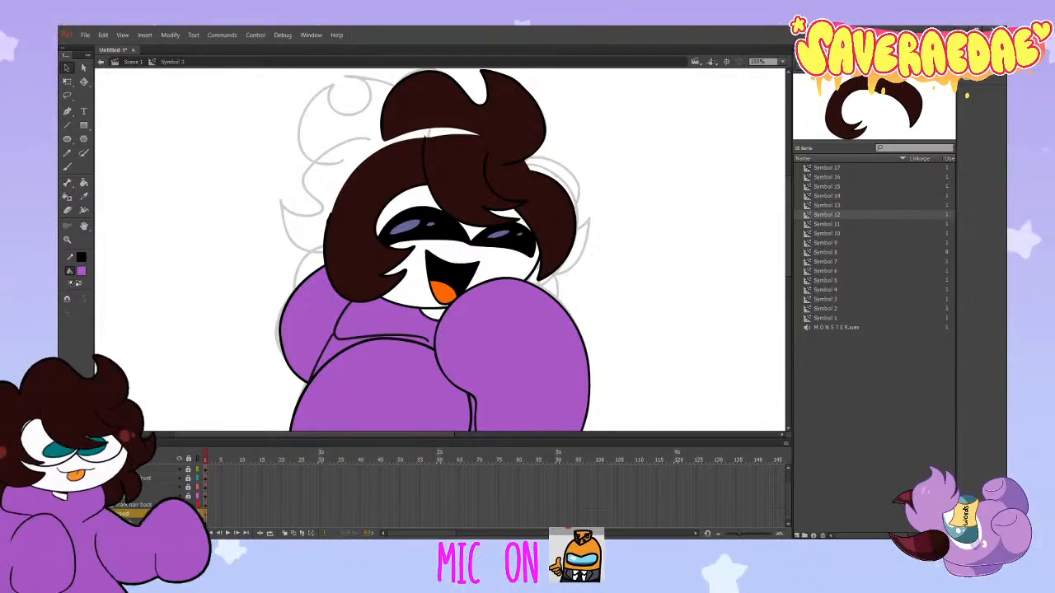
Step: Add a new layer at the top of the stack, show the back hair layer, and make the new layer active
scroll(132, 503, up, 2)
click(148, 469)
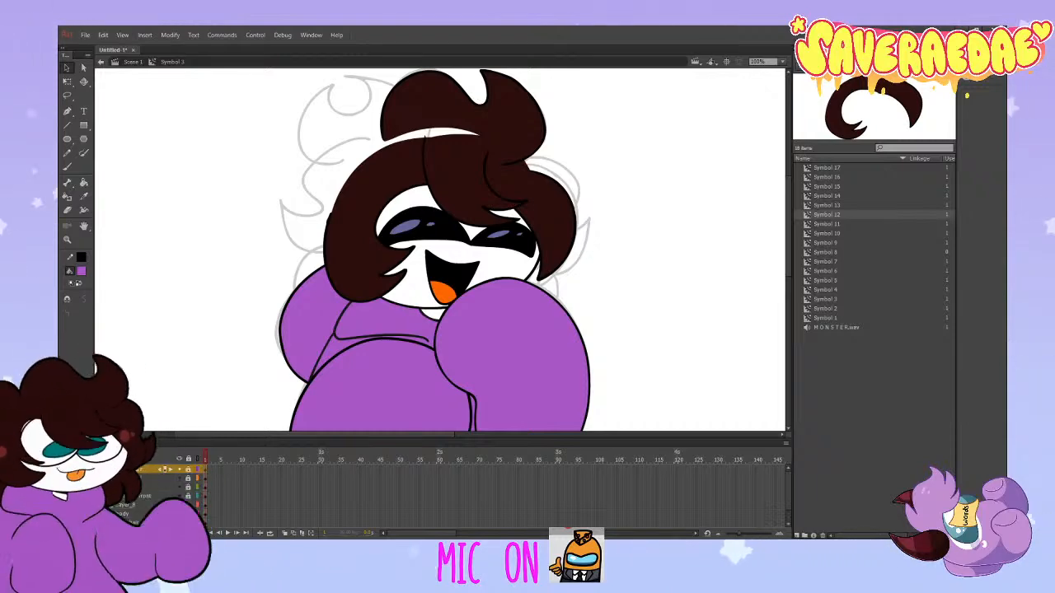
click(66, 532)
scroll(287, 316, up, 3)
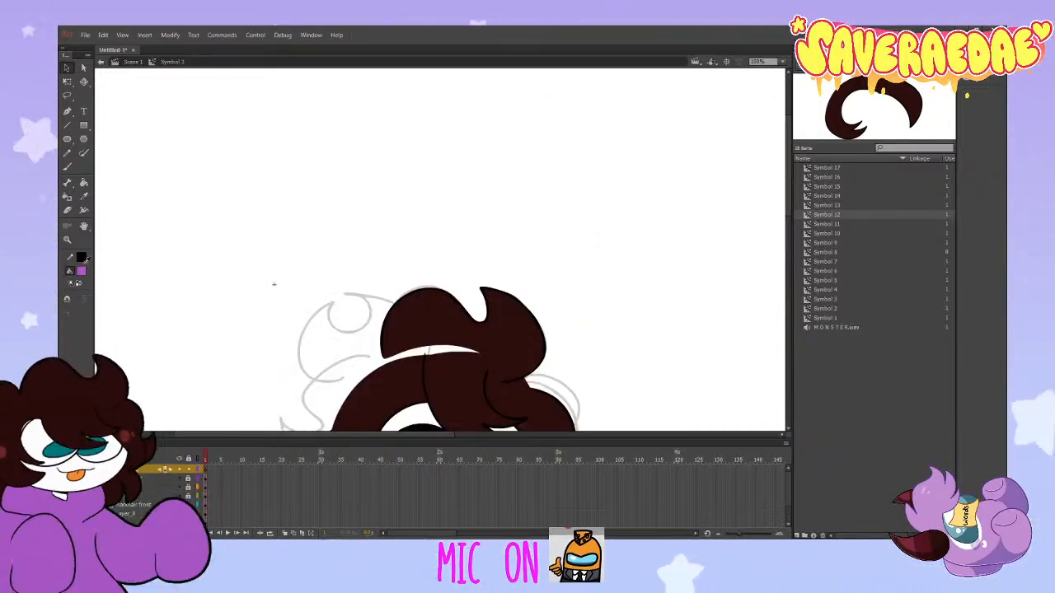
scroll(140, 330, down, 3)
scroll(184, 482, down, 3)
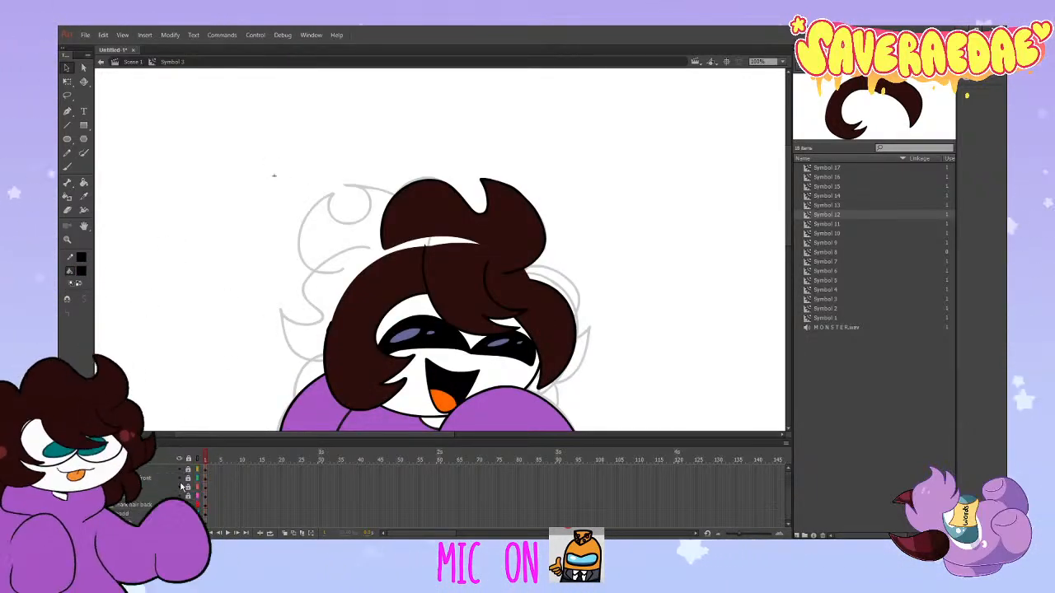
click(179, 504)
click(157, 473)
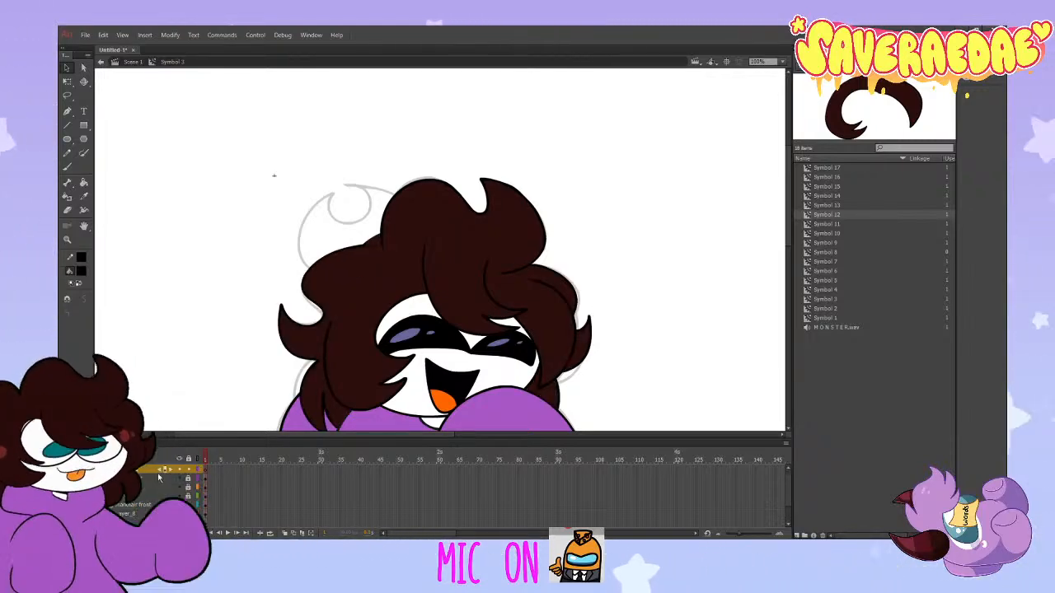
Step: Ink the round hair curl with its notched tip over the sketch, redrawing the uneven strokes, and fill it with dark brown
click(68, 166)
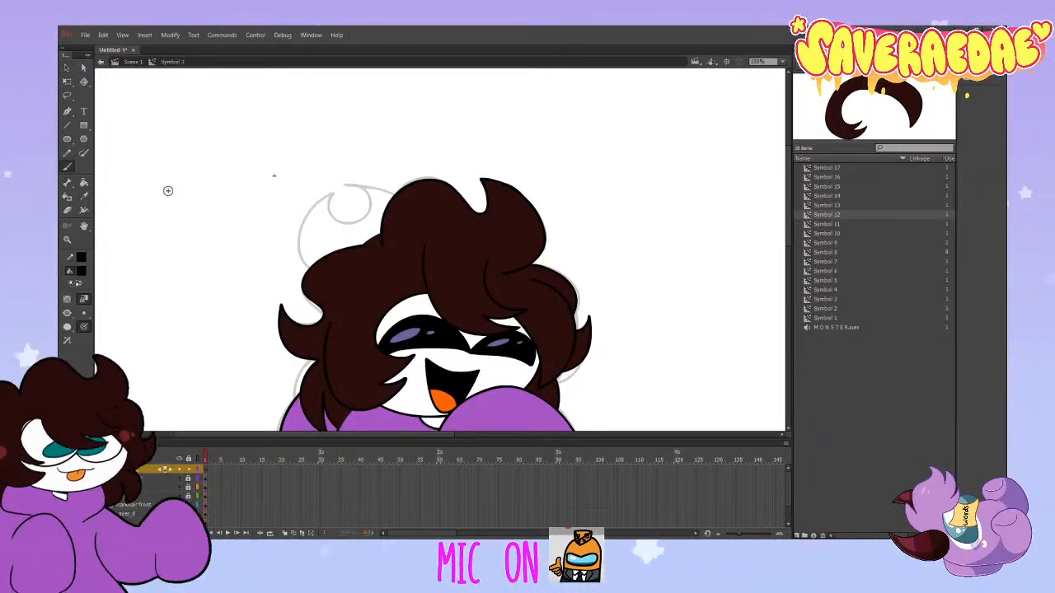
mouse_move(331, 190)
mouse_down()
mouse_move(346, 277)
mouse_move(406, 218)
mouse_move(332, 192)
mouse_up()
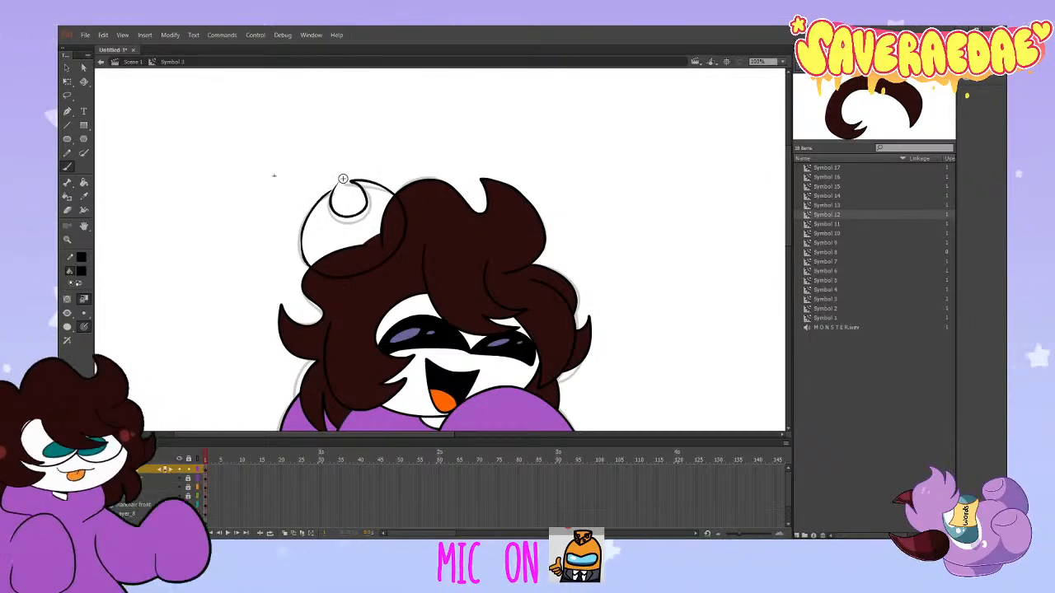
key(ctrl+z)
key(ctrl+z)
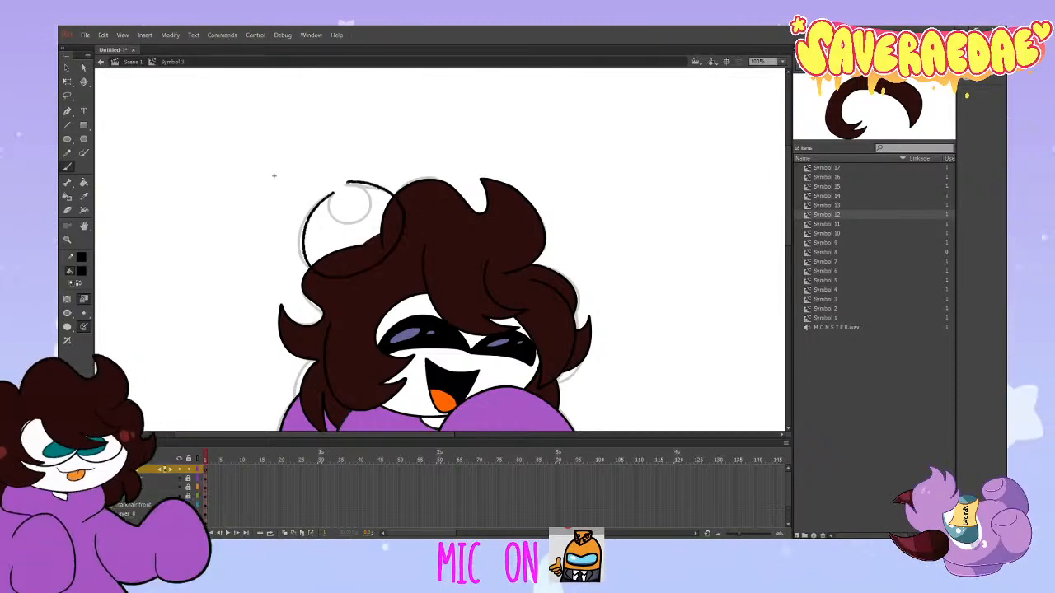
mouse_move(333, 192)
mouse_down()
mouse_move(312, 206)
mouse_move(331, 280)
mouse_move(392, 251)
mouse_move(359, 186)
mouse_move(348, 216)
mouse_move(333, 192)
mouse_up()
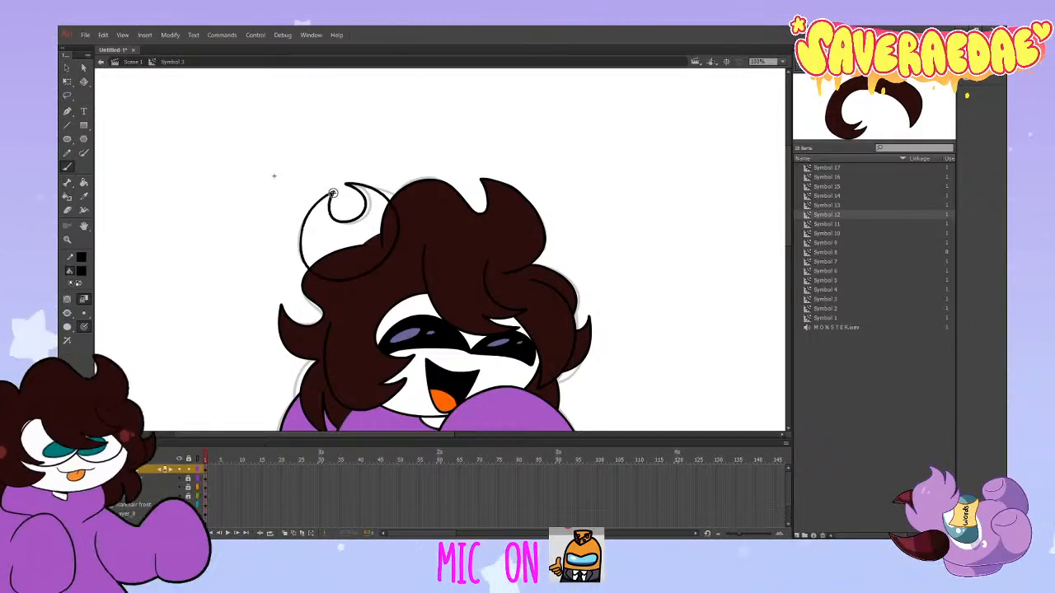
key(k)
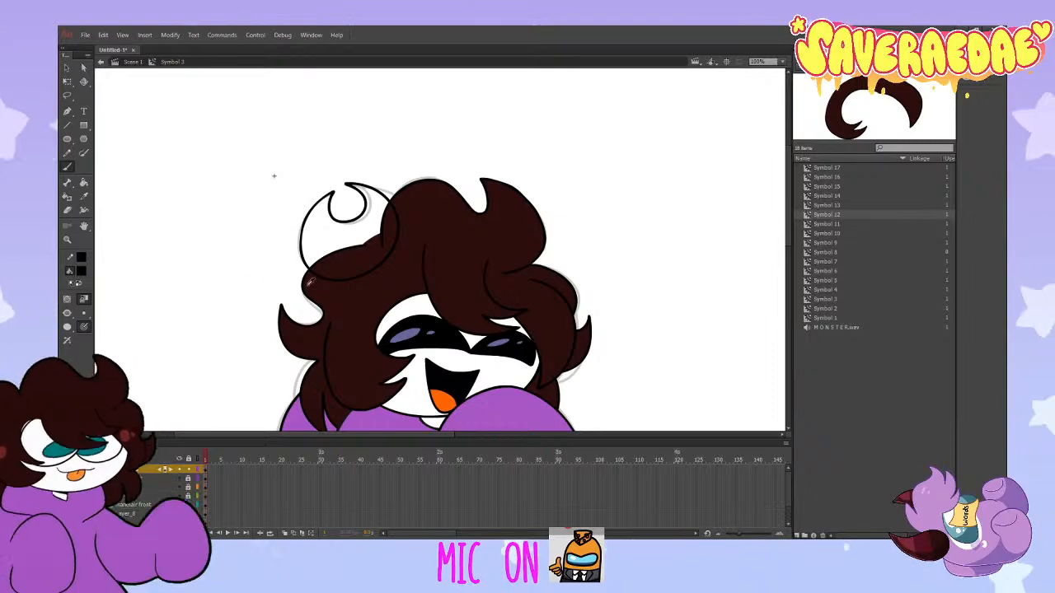
click(374, 249)
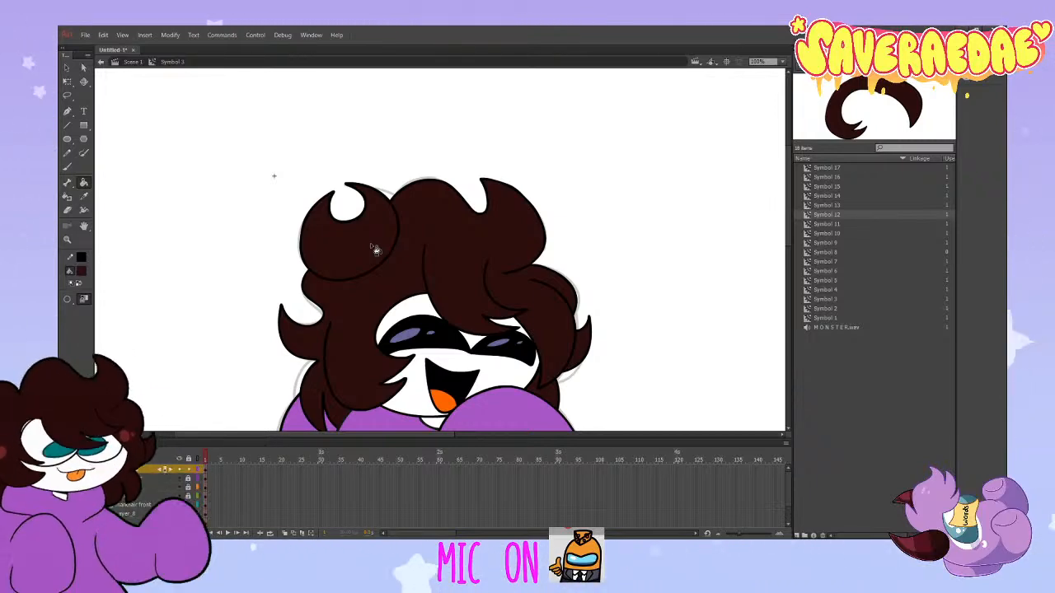
Step: Shift and slightly rotate the round curl with Free Transform, and move its layer beneath the rest of the hair
click(68, 68)
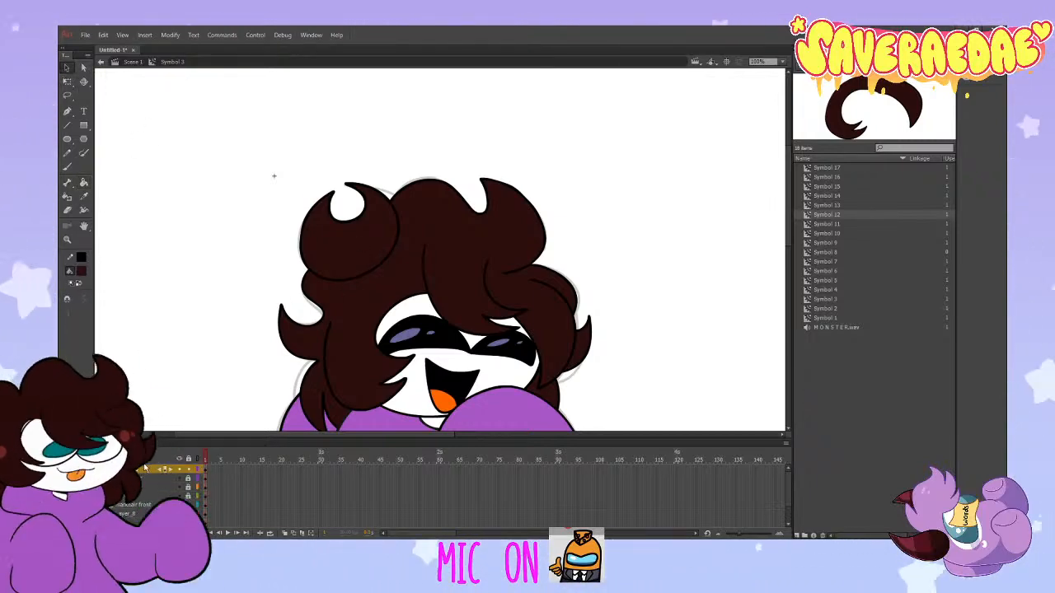
click(302, 214)
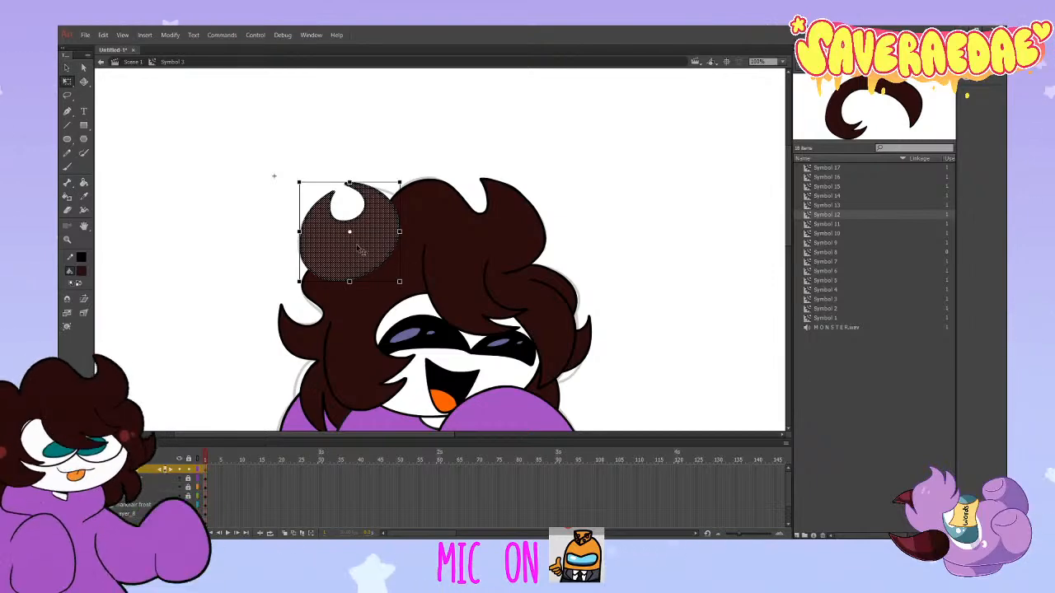
mouse_move(365, 249)
mouse_down()
mouse_move(352, 235)
mouse_move(376, 269)
mouse_move(354, 234)
mouse_up()
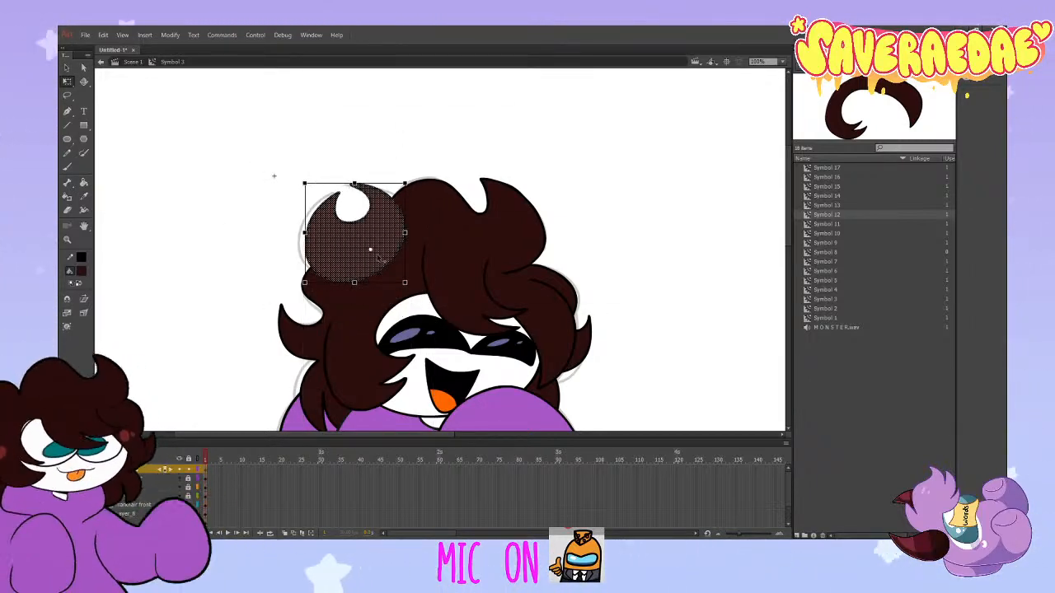
drag(410, 188, 404, 187)
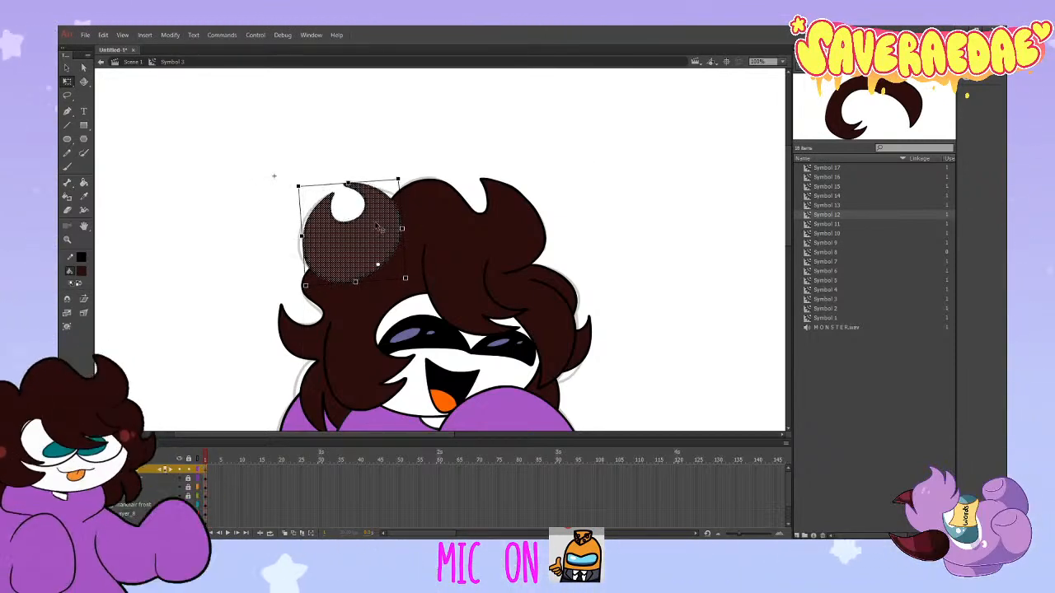
click(397, 165)
click(352, 239)
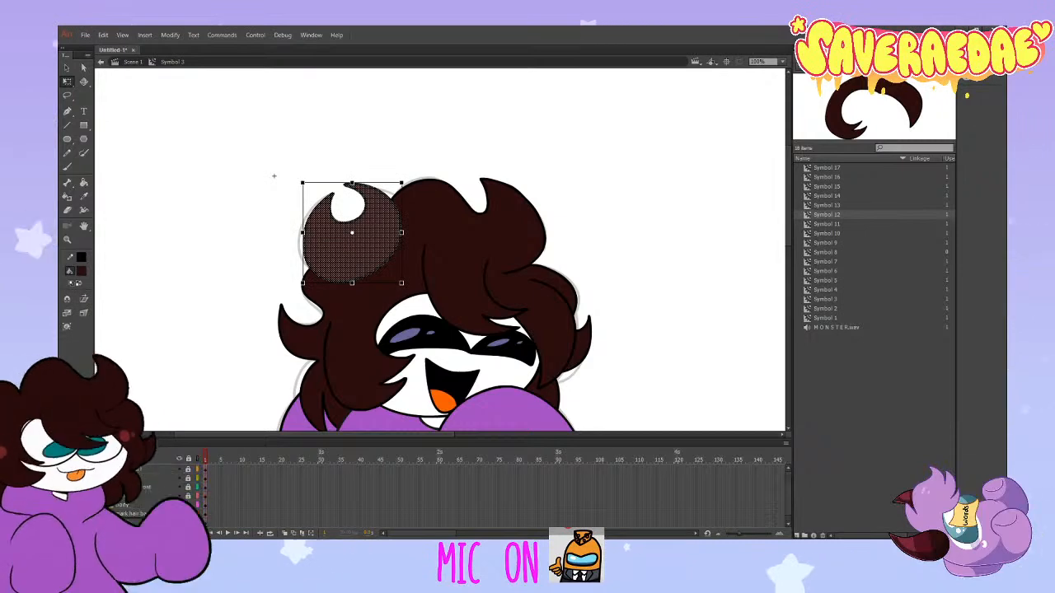
drag(142, 470, 142, 523)
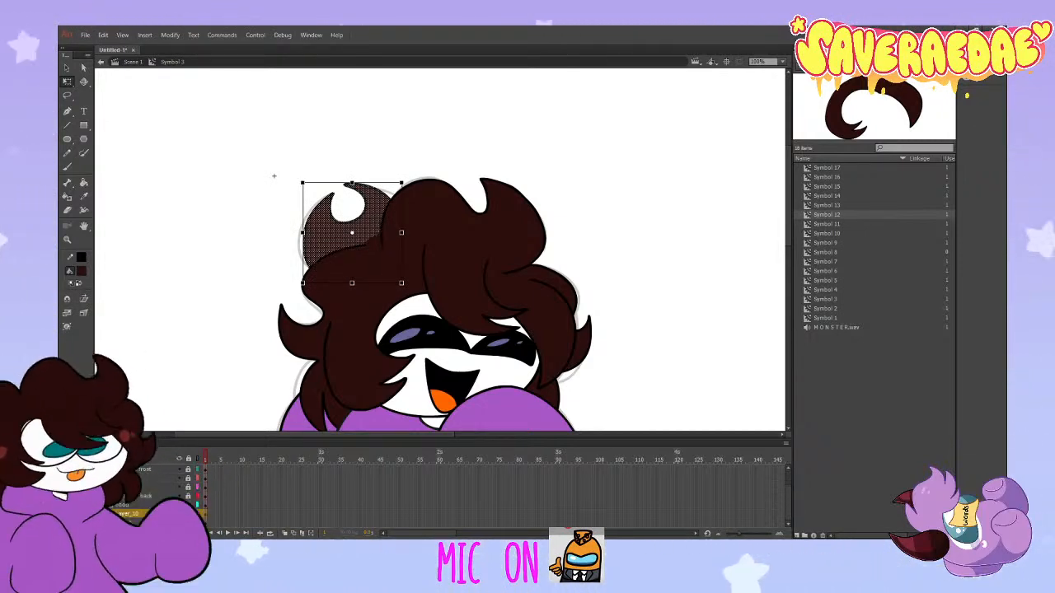
Step: Extend all of the character's layers to frame 25 and return to frame 1
drag(299, 469, 291, 518)
click(277, 463)
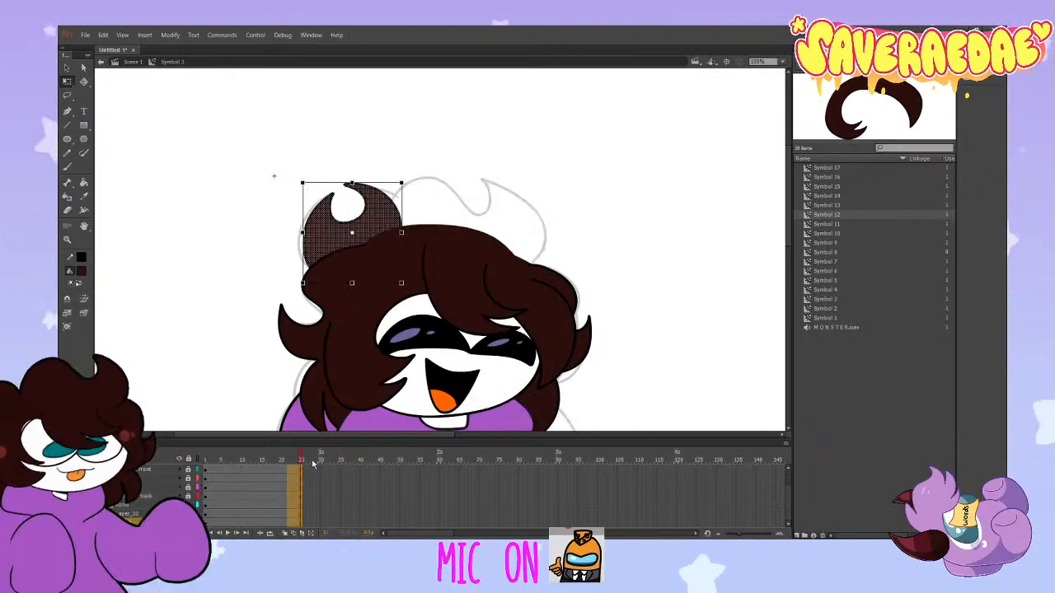
drag(275, 465, 206, 465)
scroll(245, 490, up, 1)
drag(300, 488, 206, 459)
key(F5)
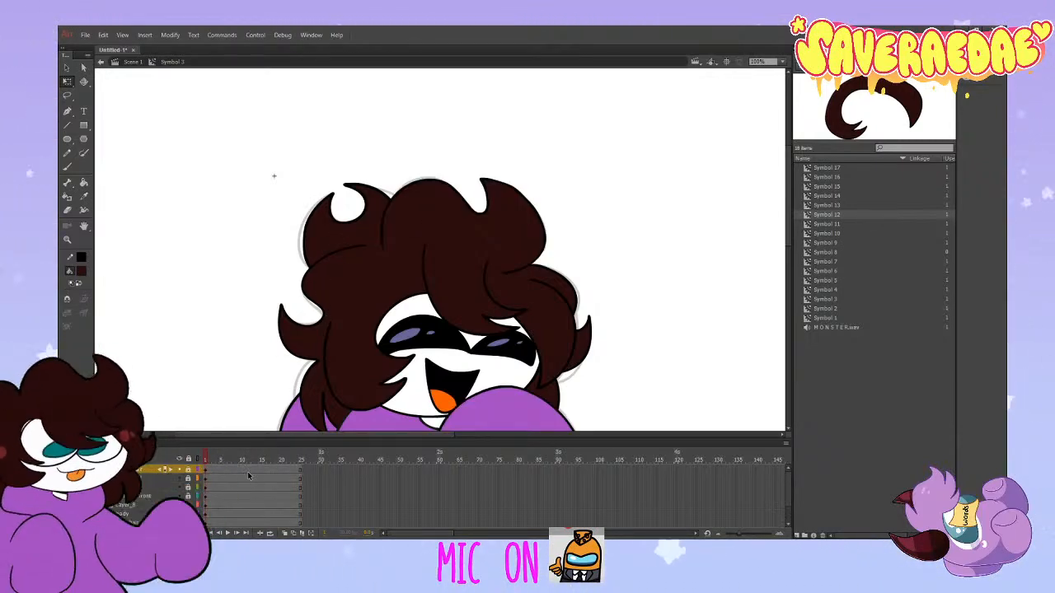
scroll(248, 475, down, 1)
scroll(338, 397, up, 2)
scroll(338, 397, down, 5)
scroll(338, 397, up, 1)
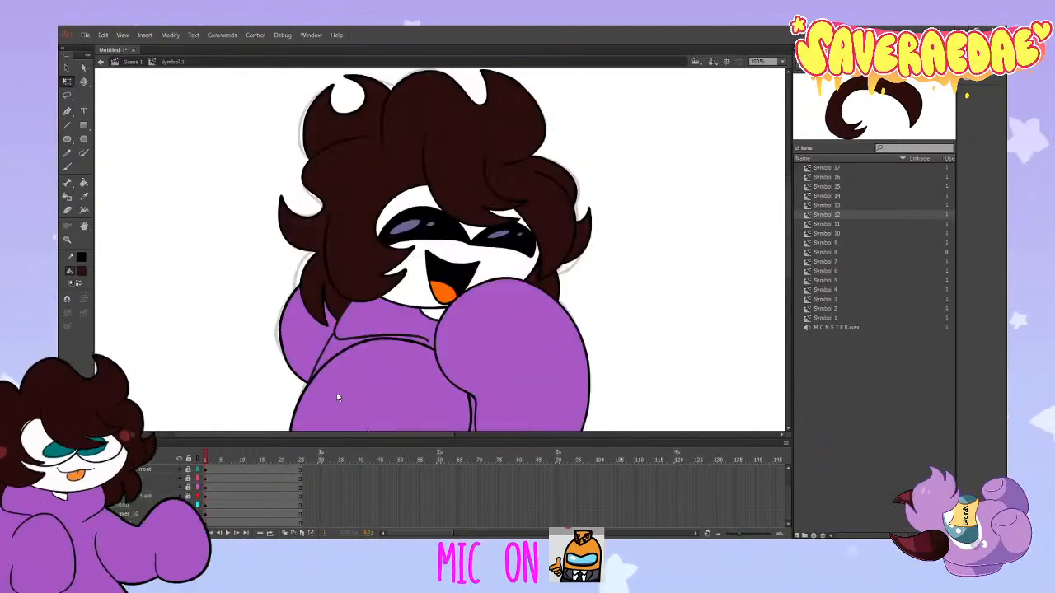
scroll(337, 398, down, 3)
scroll(337, 398, up, 6)
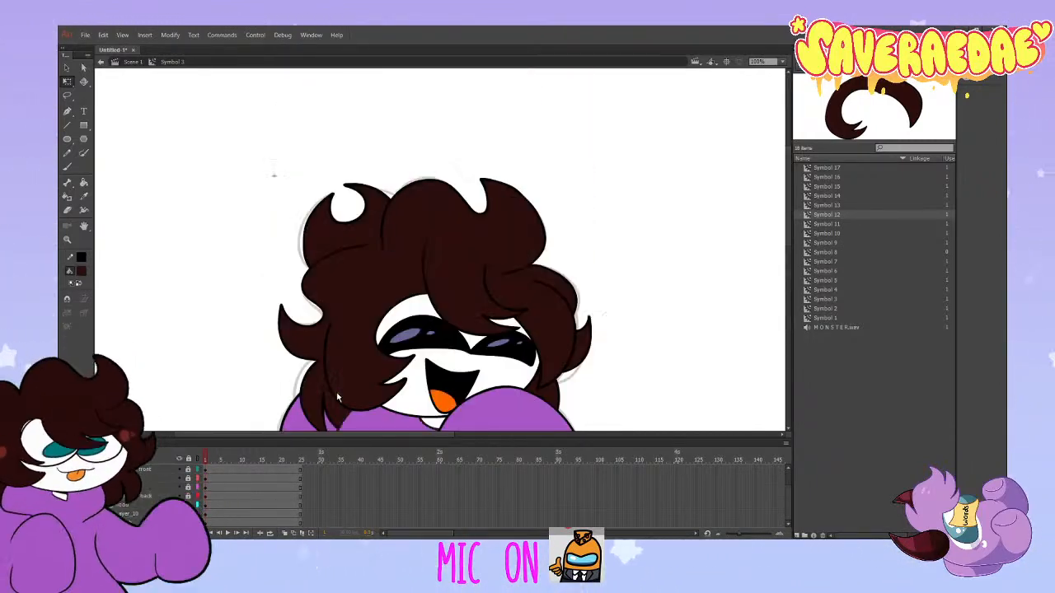
Step: Select the raised front arm's layer at the top of the stack and unlock it
scroll(337, 398, down, 2)
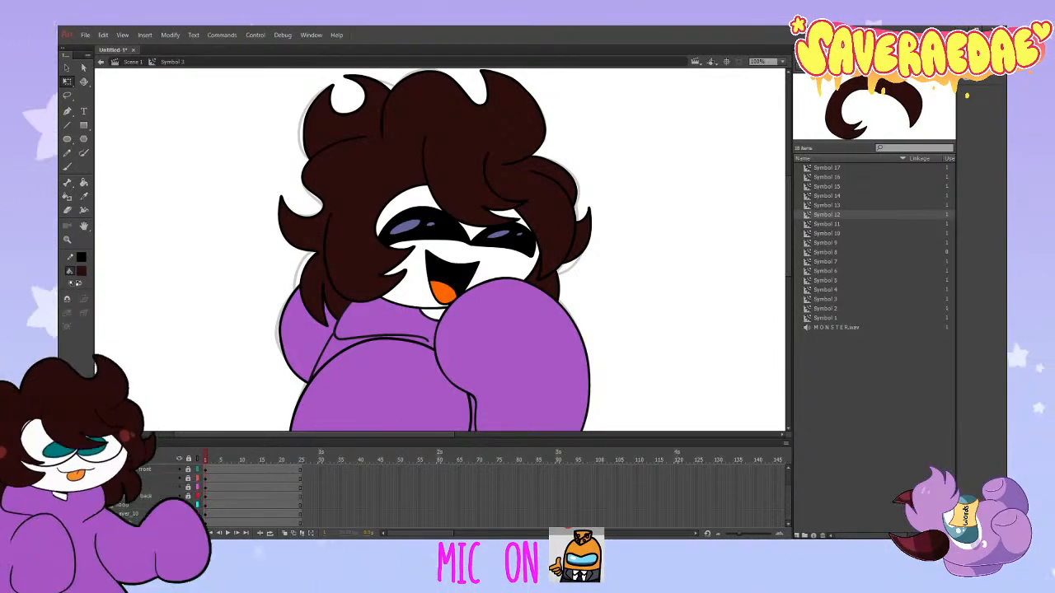
scroll(162, 502, up, 1)
scroll(160, 479, up, 2)
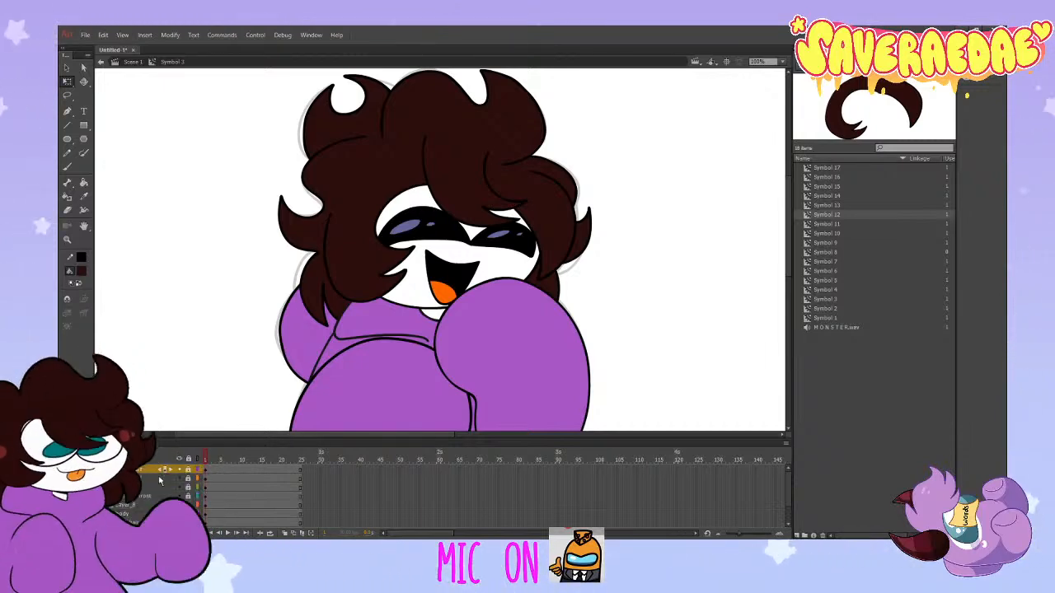
click(147, 469)
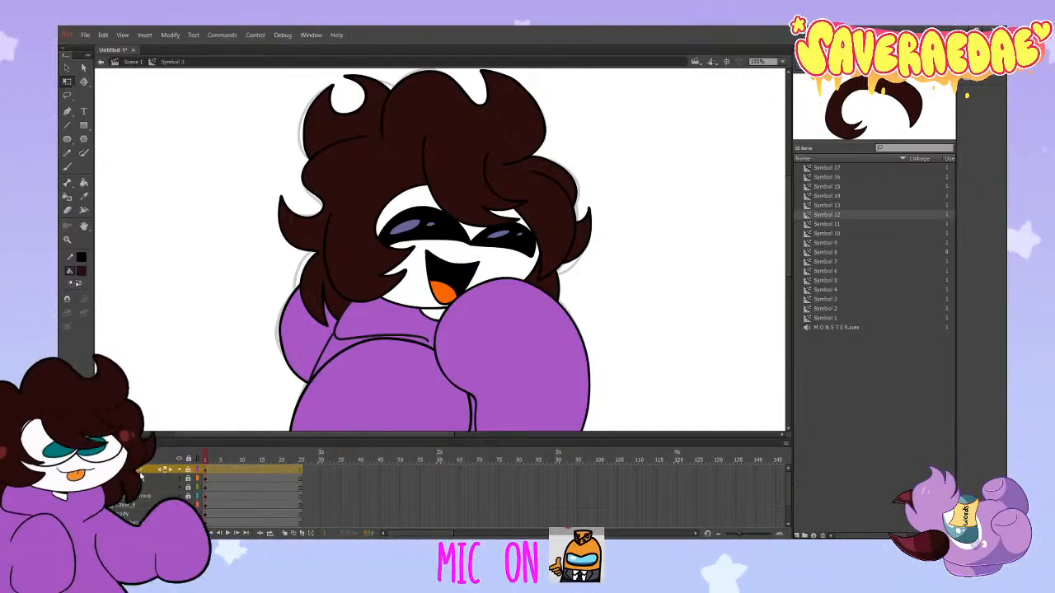
drag(141, 485, 142, 467)
scroll(388, 347, down, 4)
scroll(387, 347, up, 4)
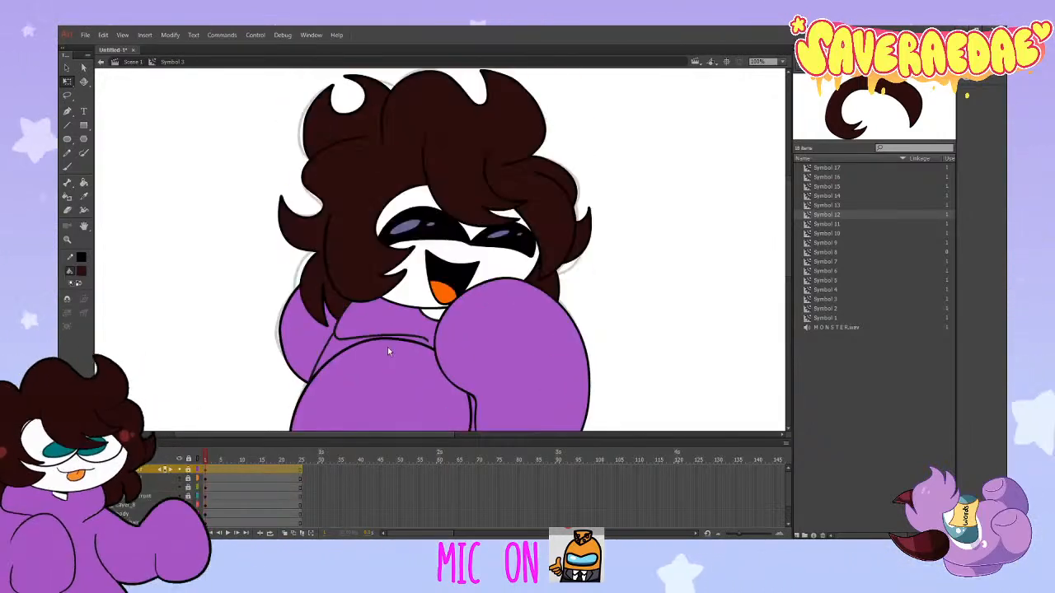
key(Return)
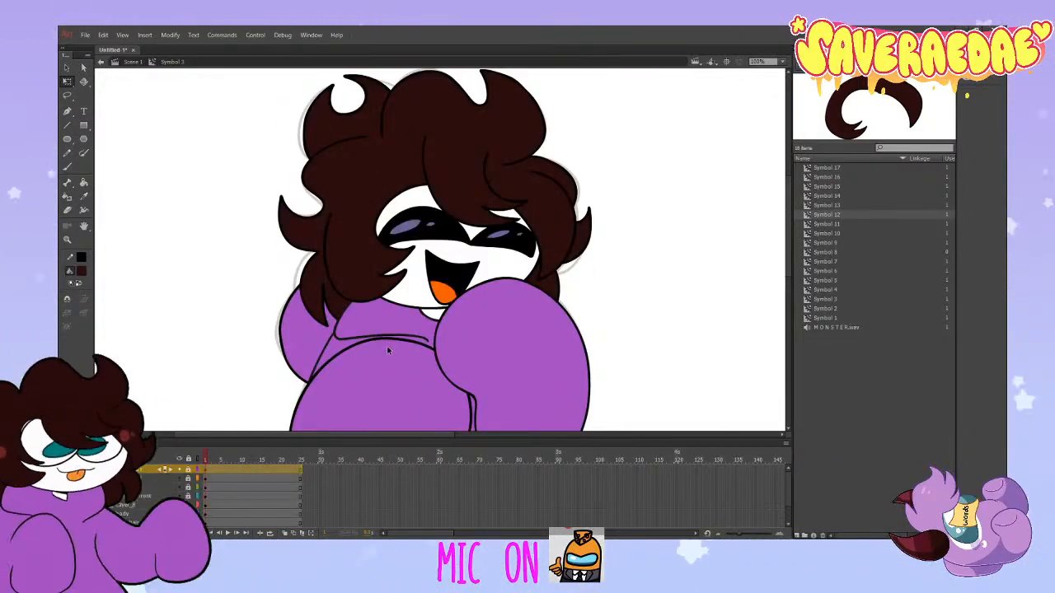
key(Return)
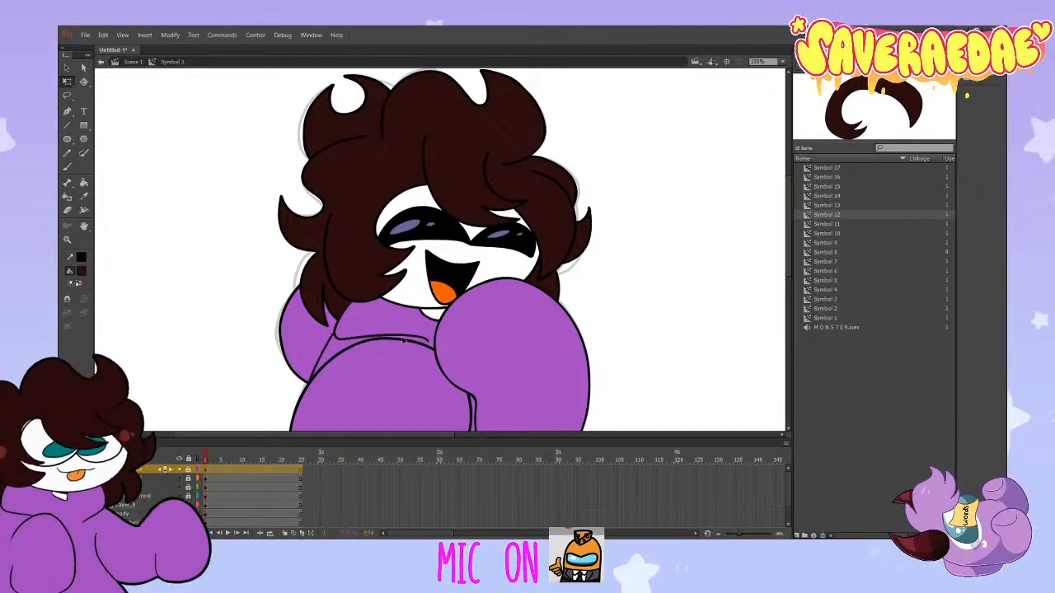
key(Return)
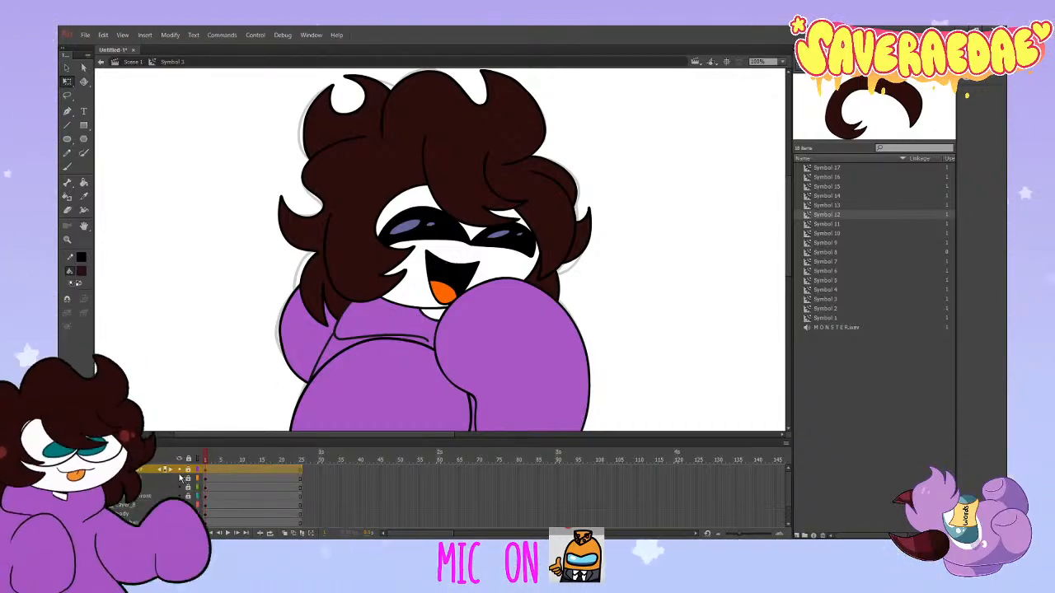
key(Return)
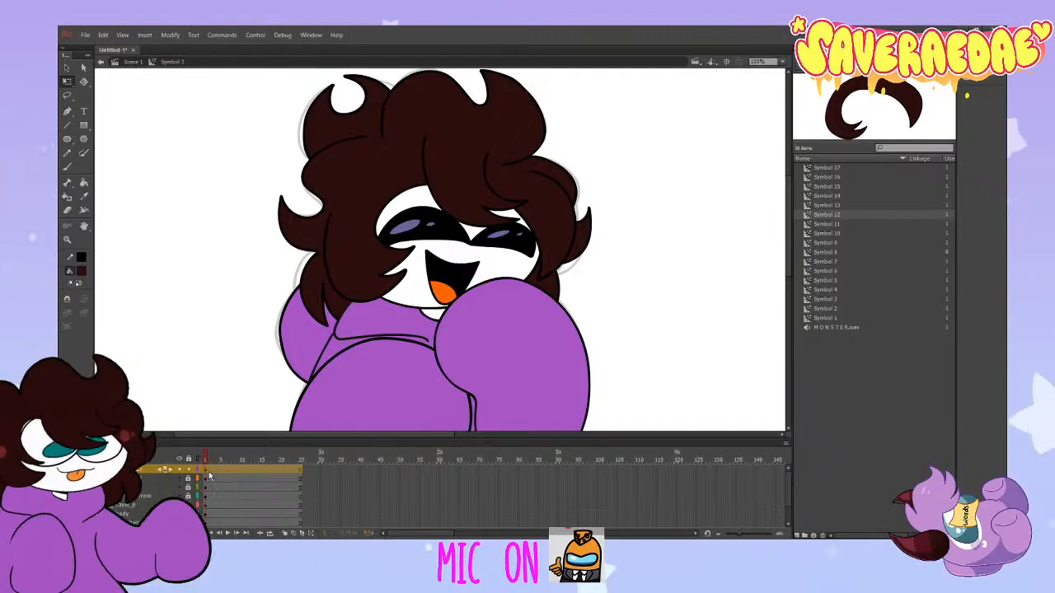
Step: Create a motion tween on the raised front arm's layer, converting the artwork to a symbol, and lock the layer
scroll(360, 278, down, 3)
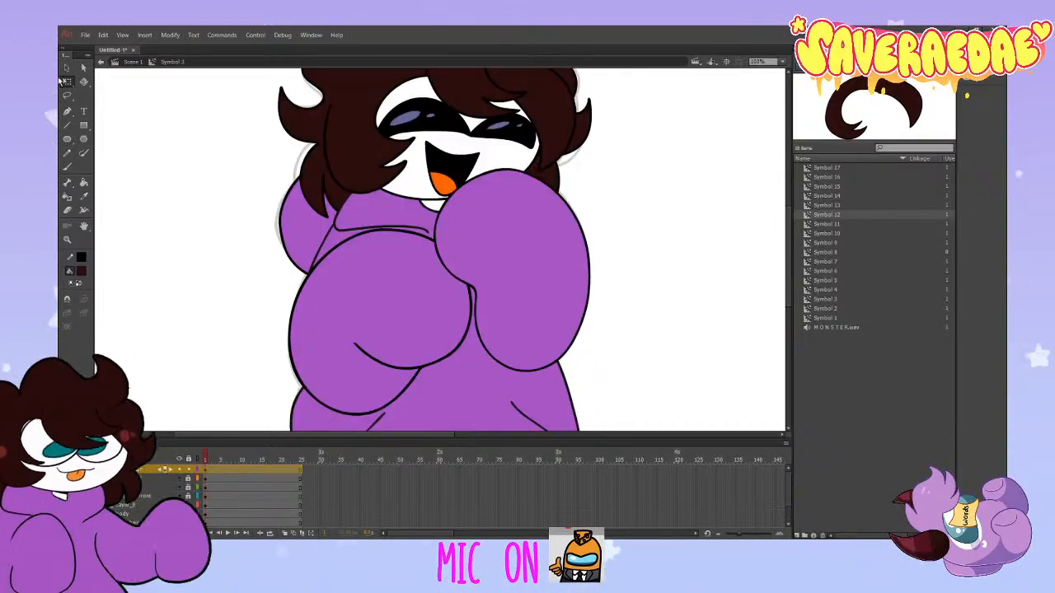
click(222, 463)
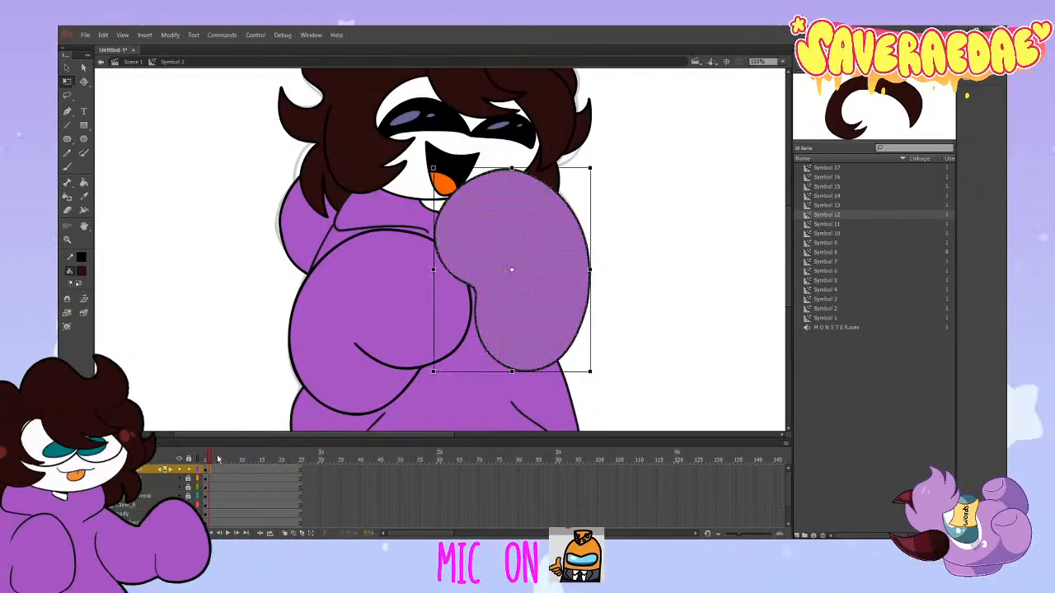
drag(223, 463, 229, 463)
right_click(230, 469)
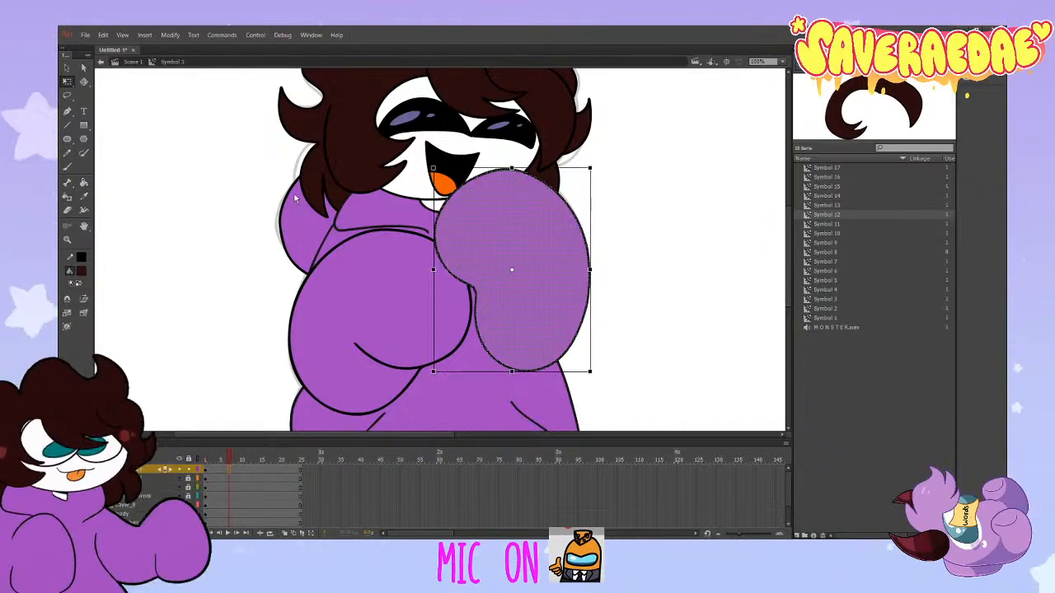
click(283, 355)
click(188, 469)
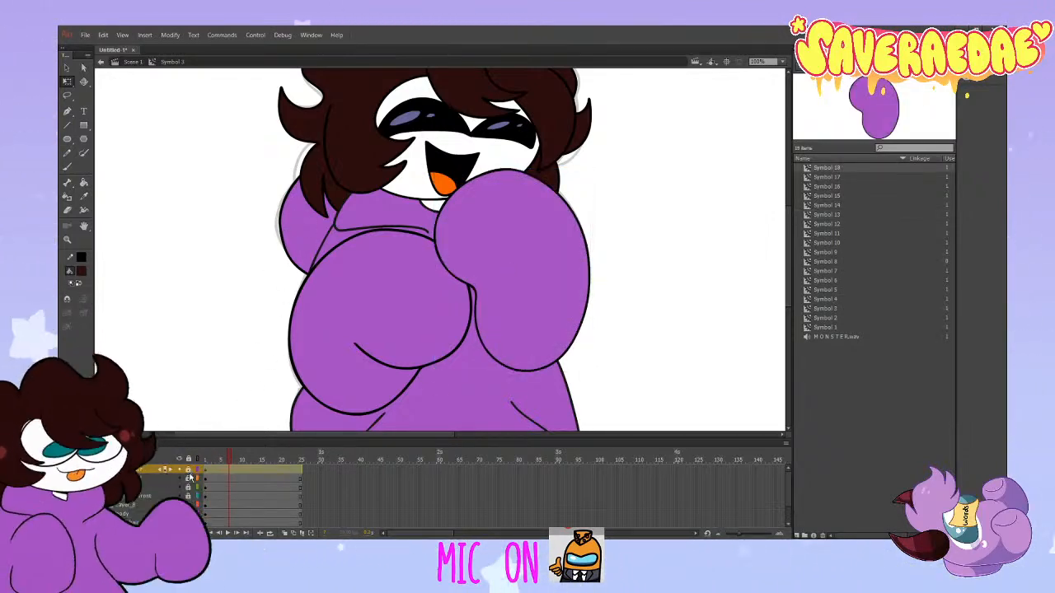
Step: Convert the arm across the chest to a symbol with a motion tween and lock its layer
click(210, 479)
key(F8)
key(Return)
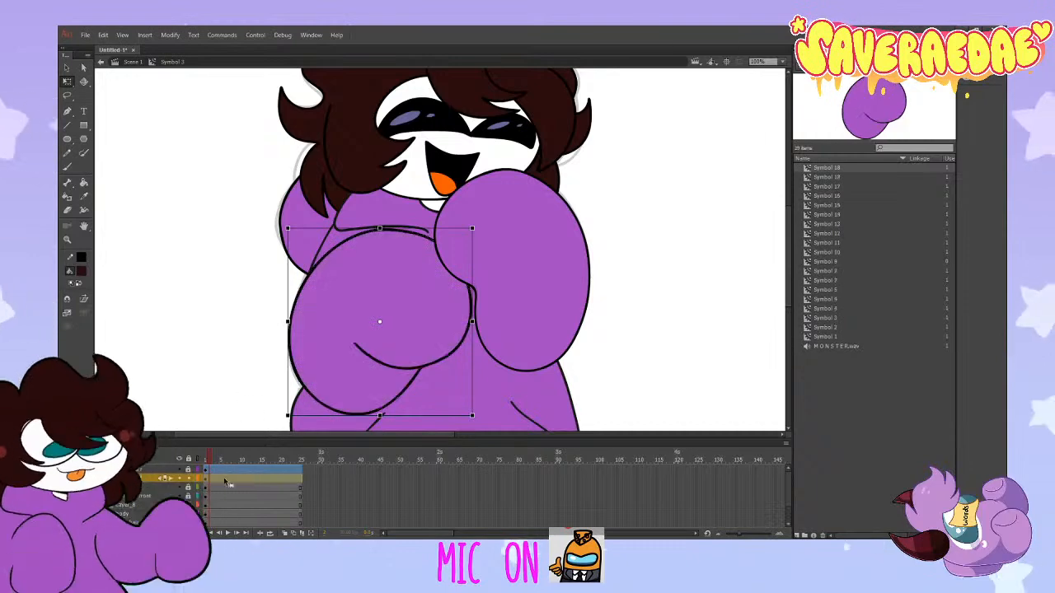
key(ctrl+shift+a)
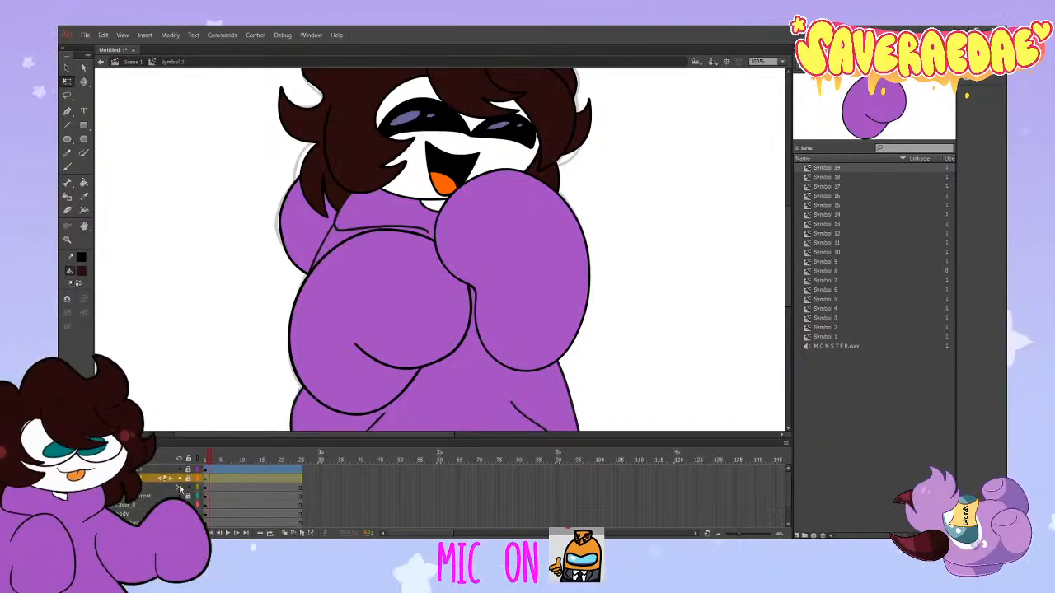
Step: Create a motion tween on the top hair layer, converting the hair to a symbol, and lock the layer
scroll(293, 343, up, 3)
click(178, 488)
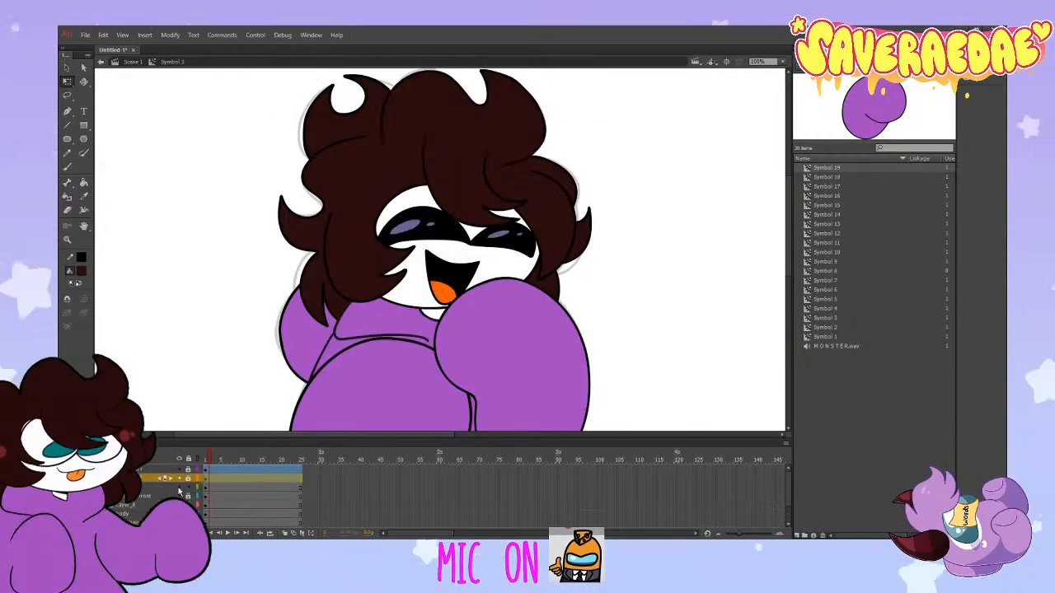
click(165, 487)
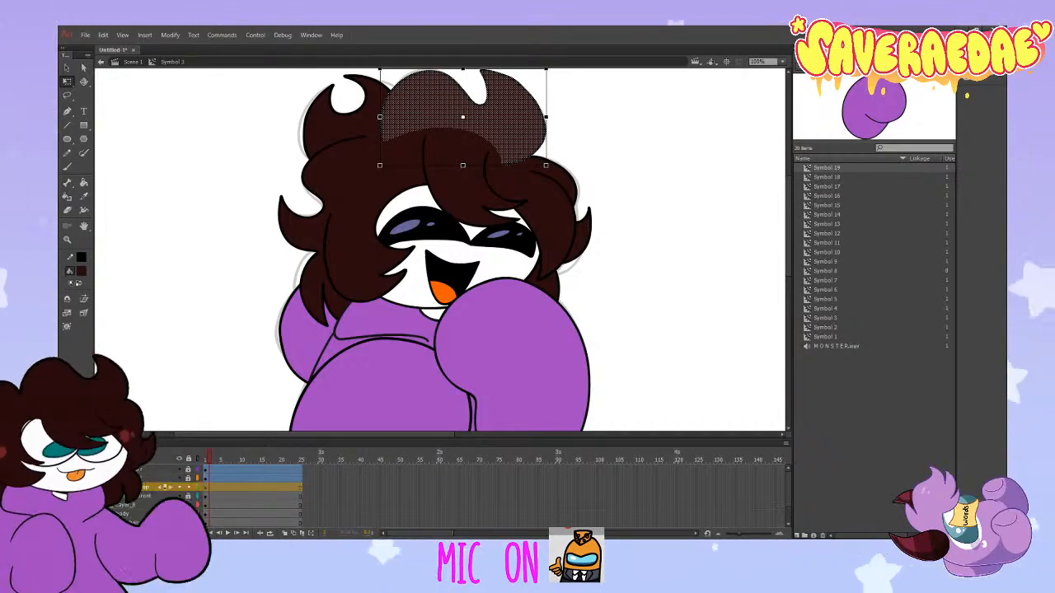
click(188, 488)
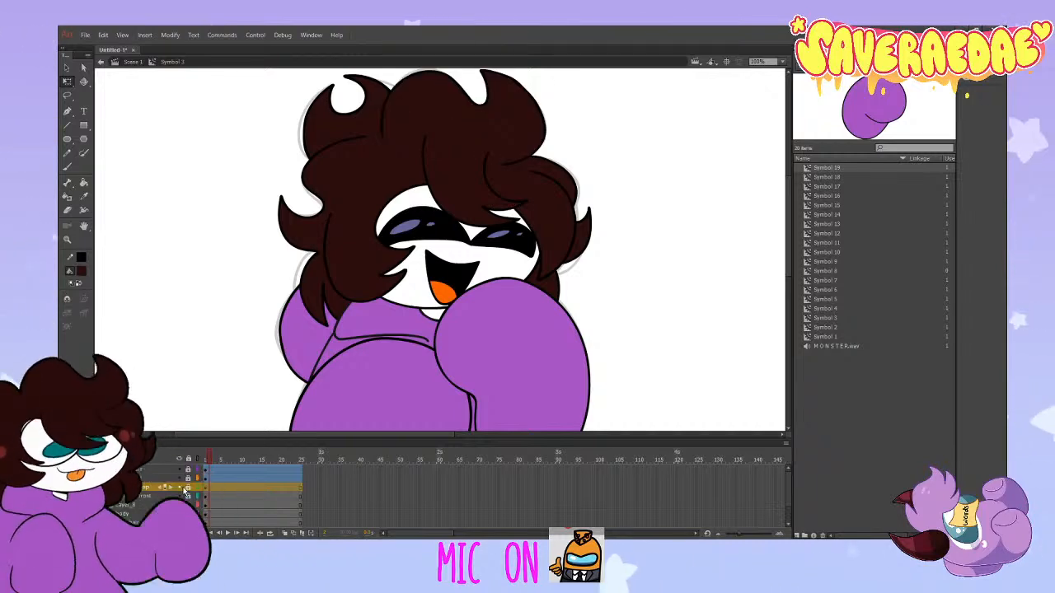
click(144, 487)
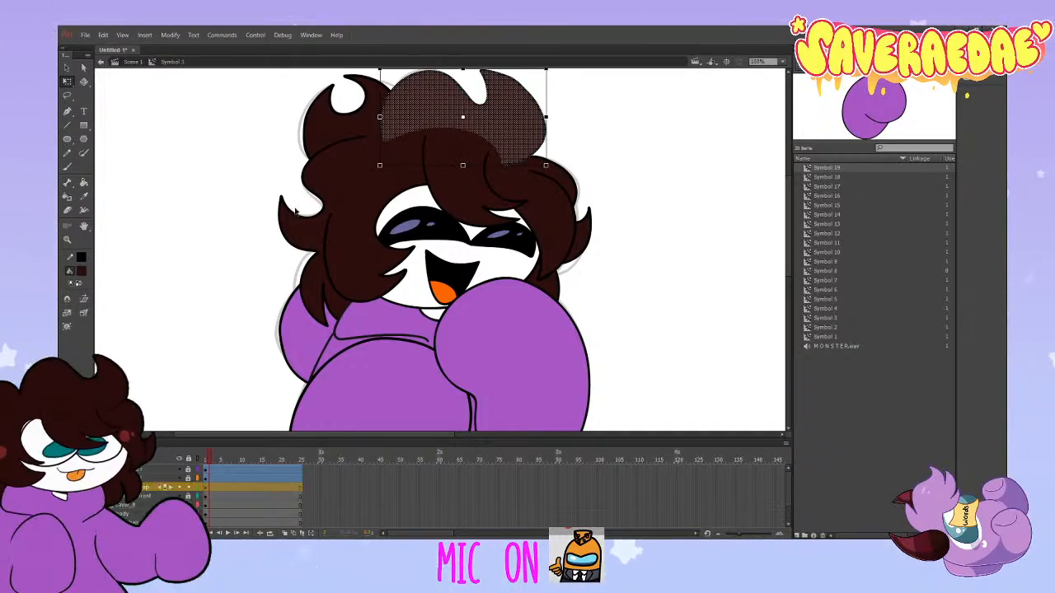
click(296, 213)
click(188, 487)
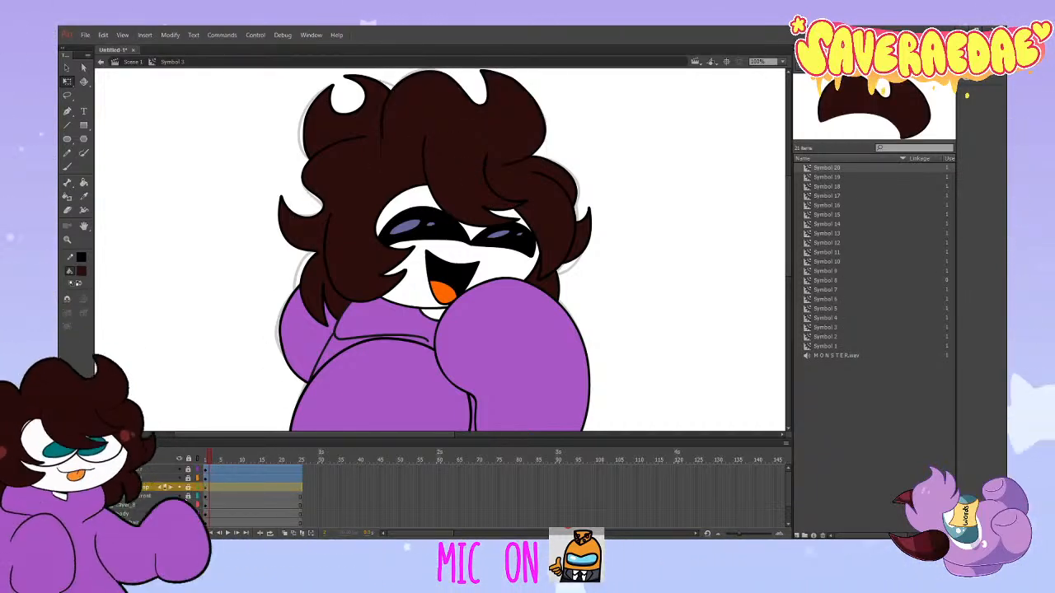
Step: Unlock the front hair layer and create a motion tween on it, converting the bangs to a symbol
click(179, 496)
click(179, 496)
click(188, 497)
click(209, 496)
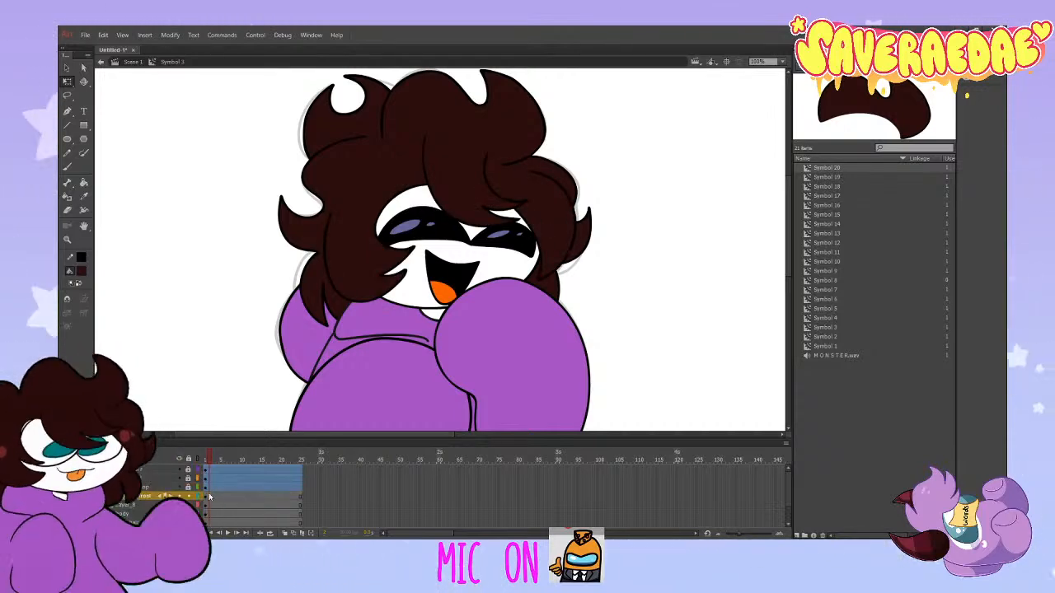
click(209, 497)
key(F8)
key(Return)
key(Return)
Step: Rename the head's layer "mark head" and create a motion tween on it, converting the head to a symbol
click(145, 506)
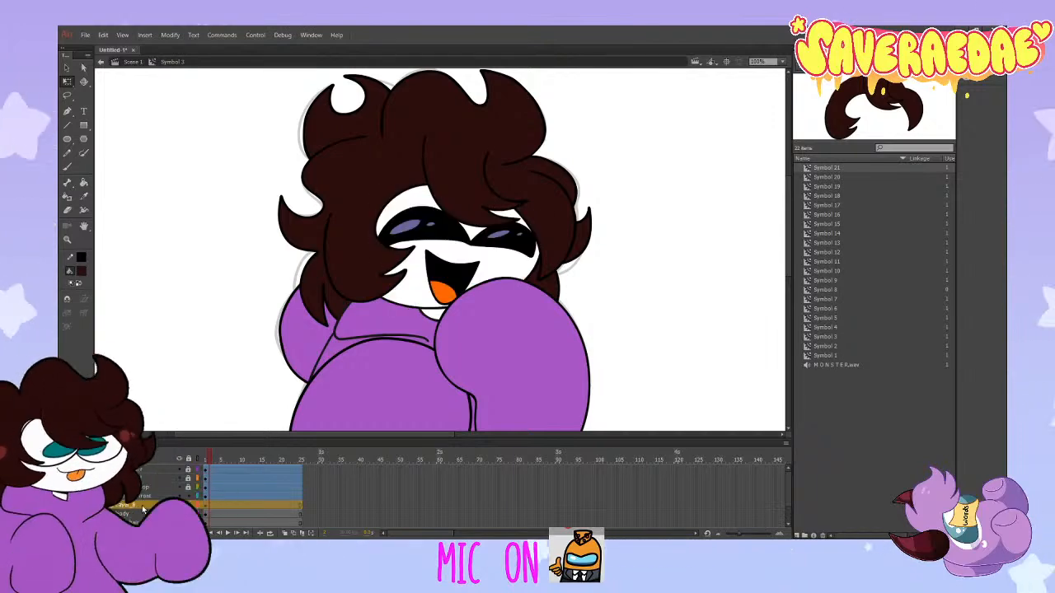
double_click(145, 507)
text(mark he)
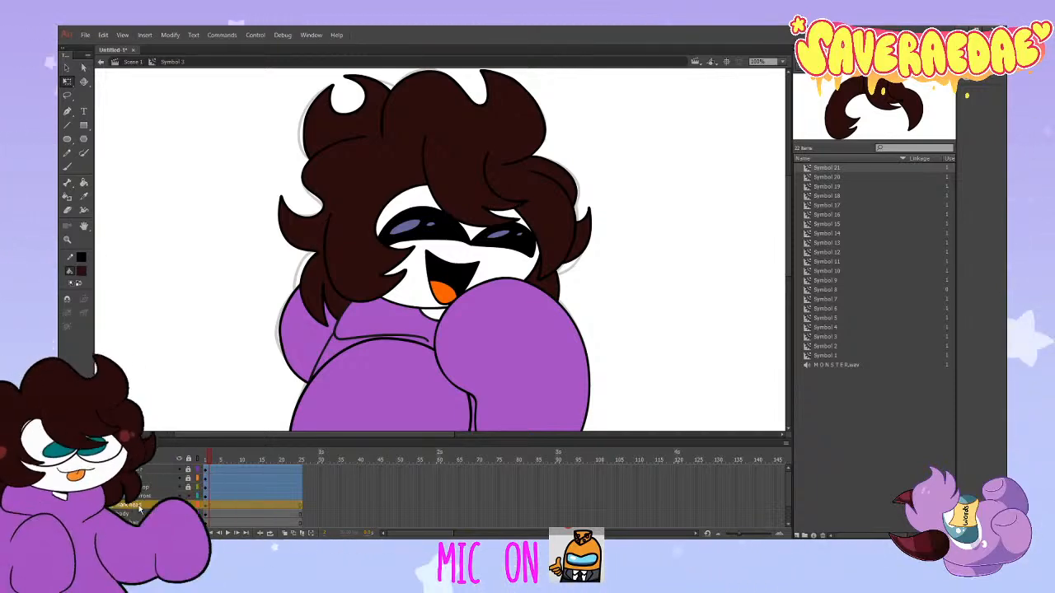
text(ad)
key(Return)
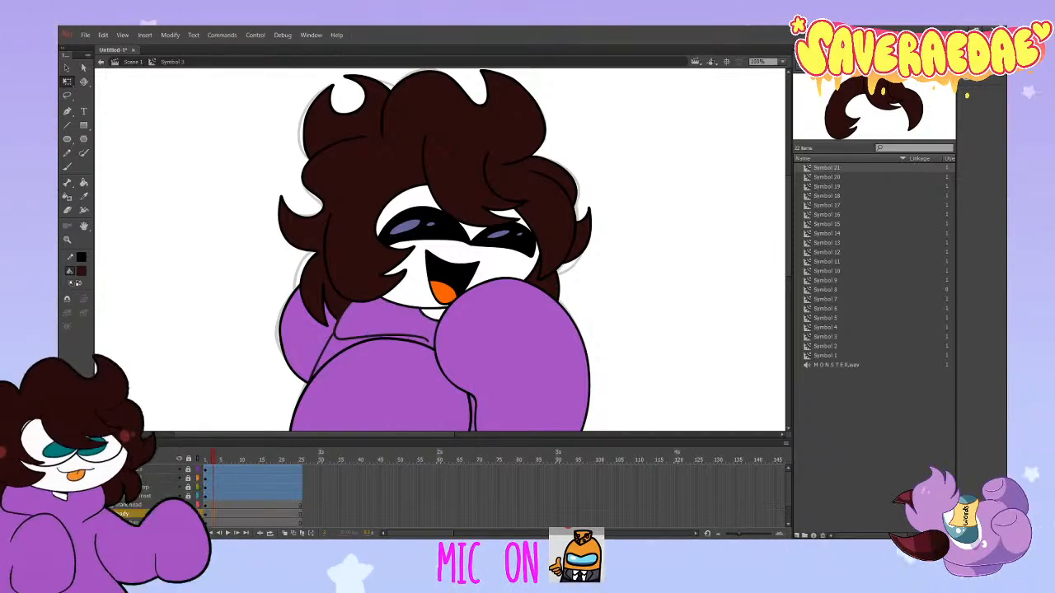
right_click(209, 504)
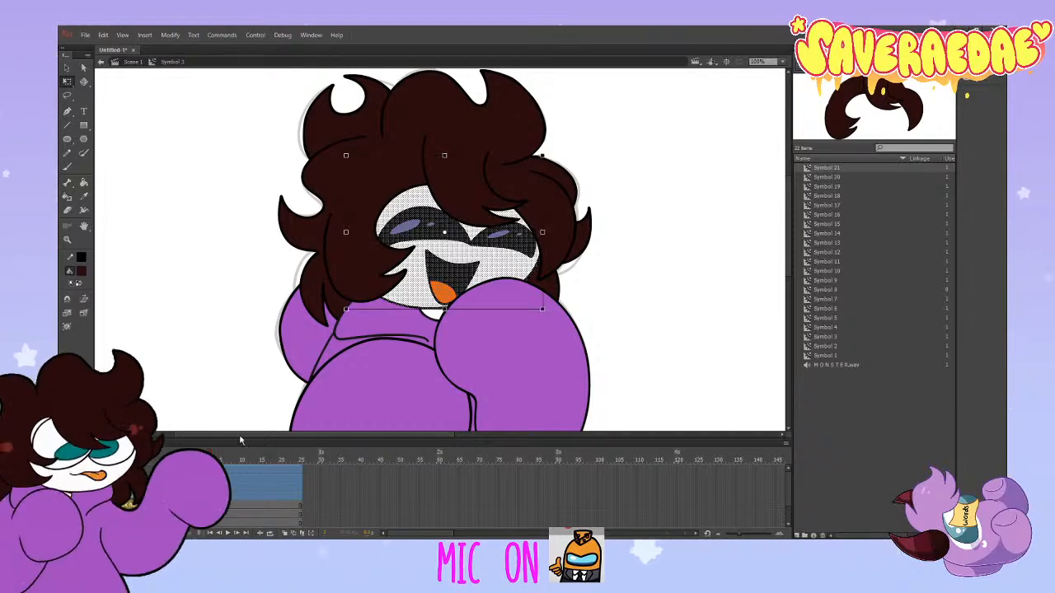
click(272, 227)
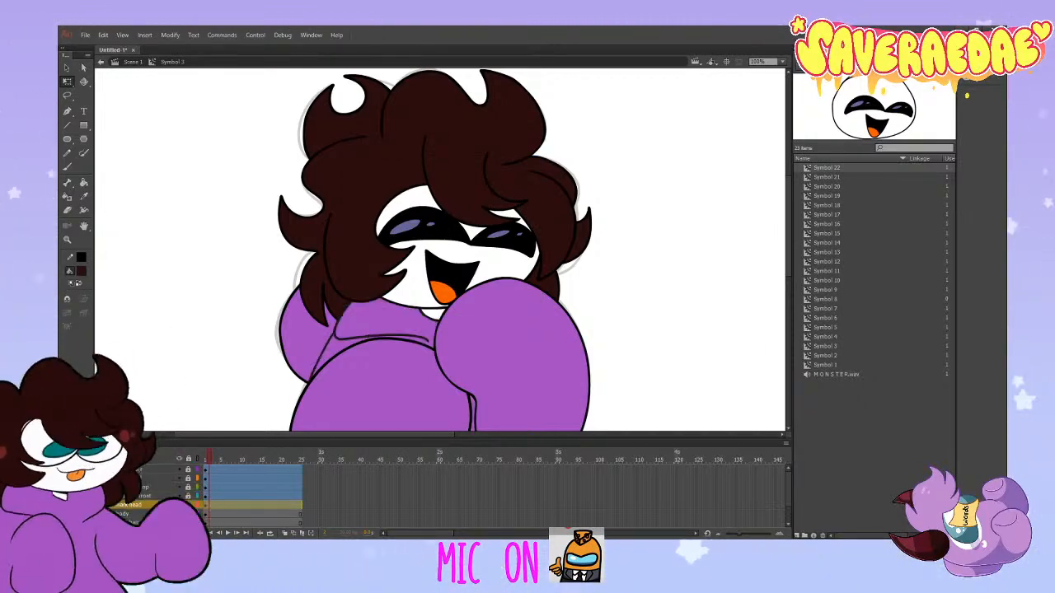
Step: Create motion tweens on the body and back hair layers, converting each layer's artwork to its own symbol
click(206, 514)
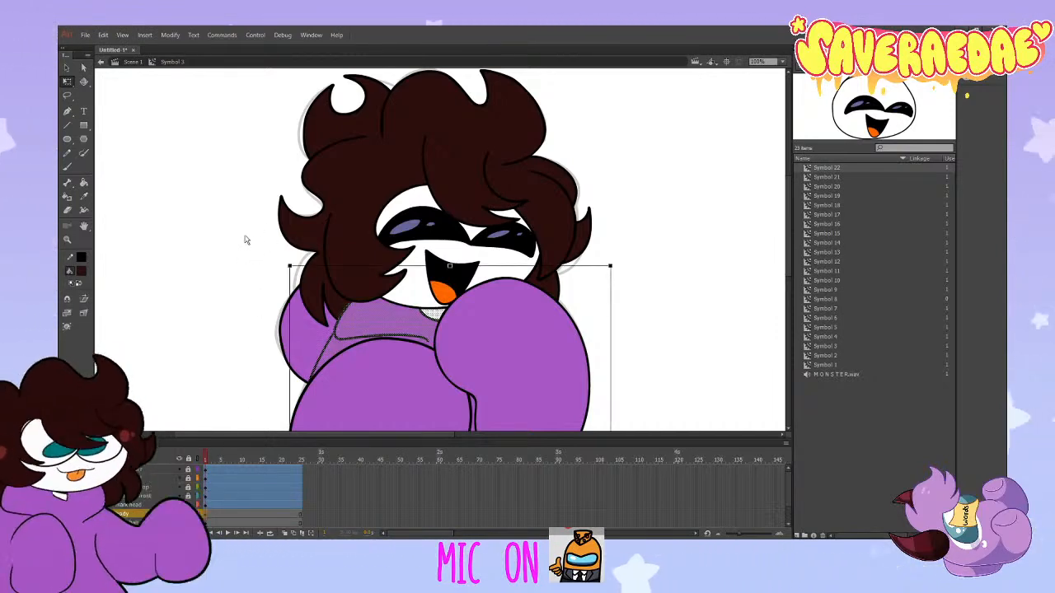
key(F8)
key(Return)
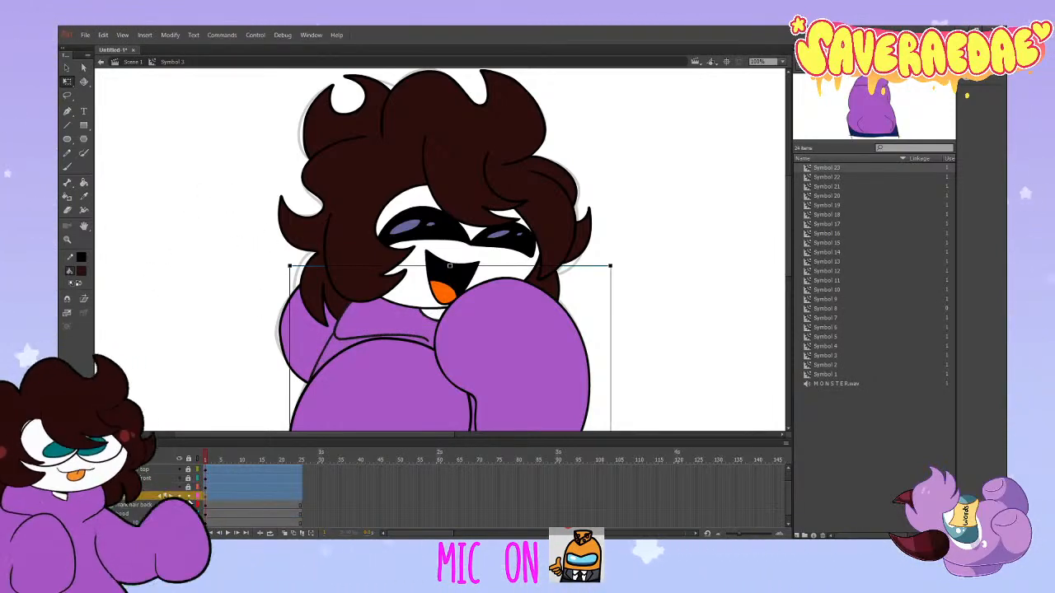
click(188, 503)
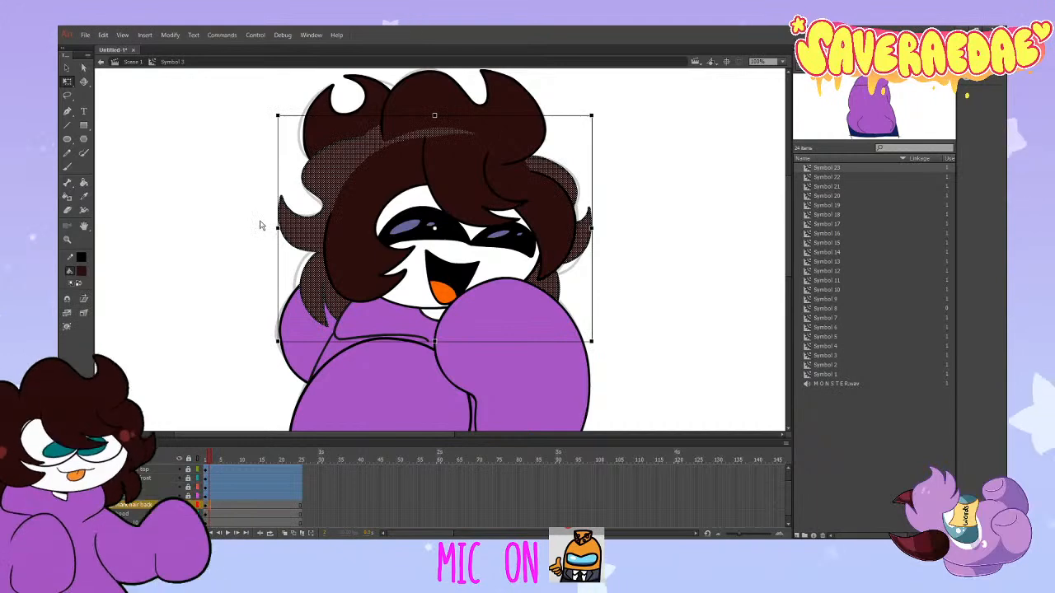
key(F8)
key(Return)
Step: Create motion tweens on the hood layer and the round hair curl's layer, converting each to a symbol
click(200, 515)
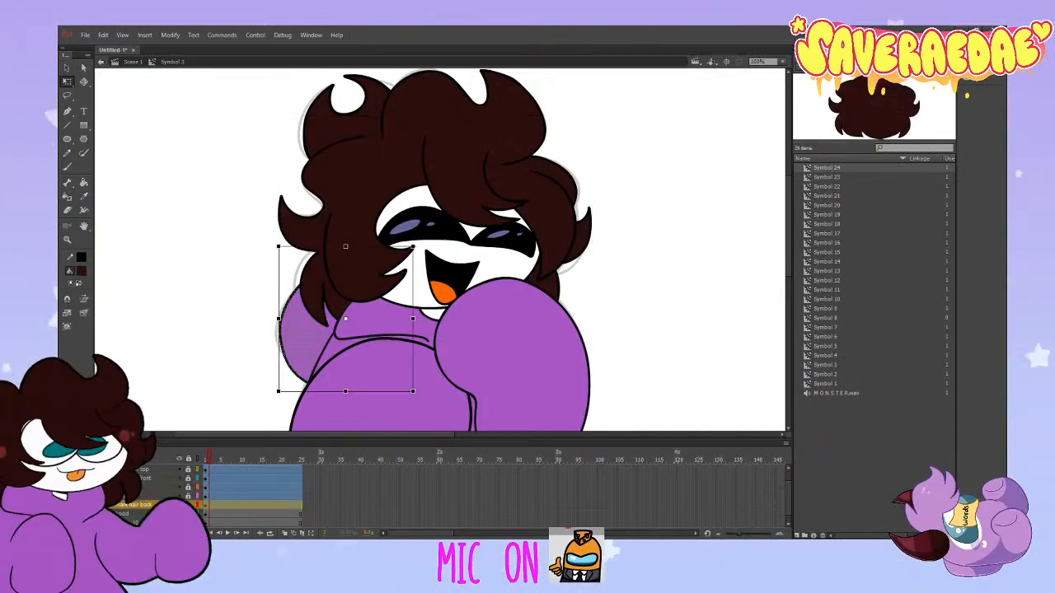
key(F8)
key(Return)
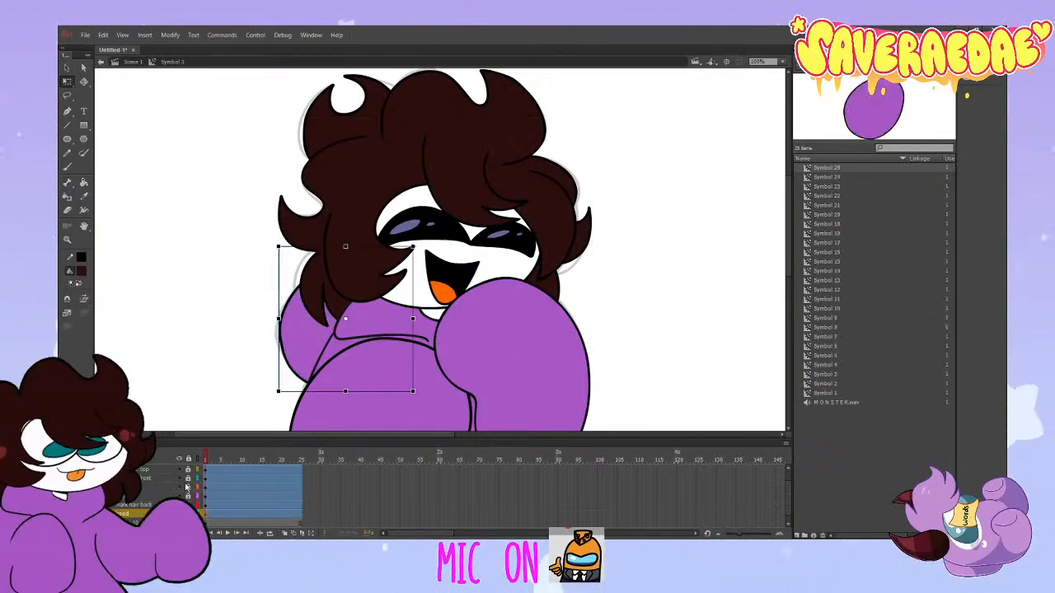
click(188, 522)
click(206, 523)
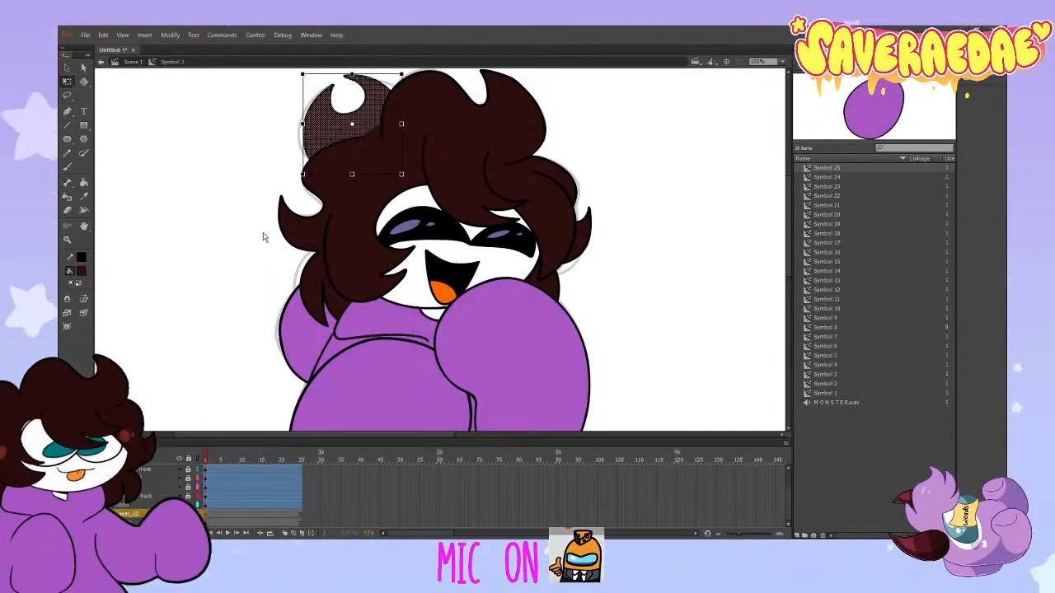
key(F8)
key(Return)
Step: Delete the rough sketch layer at the end of the layer stack
click(173, 522)
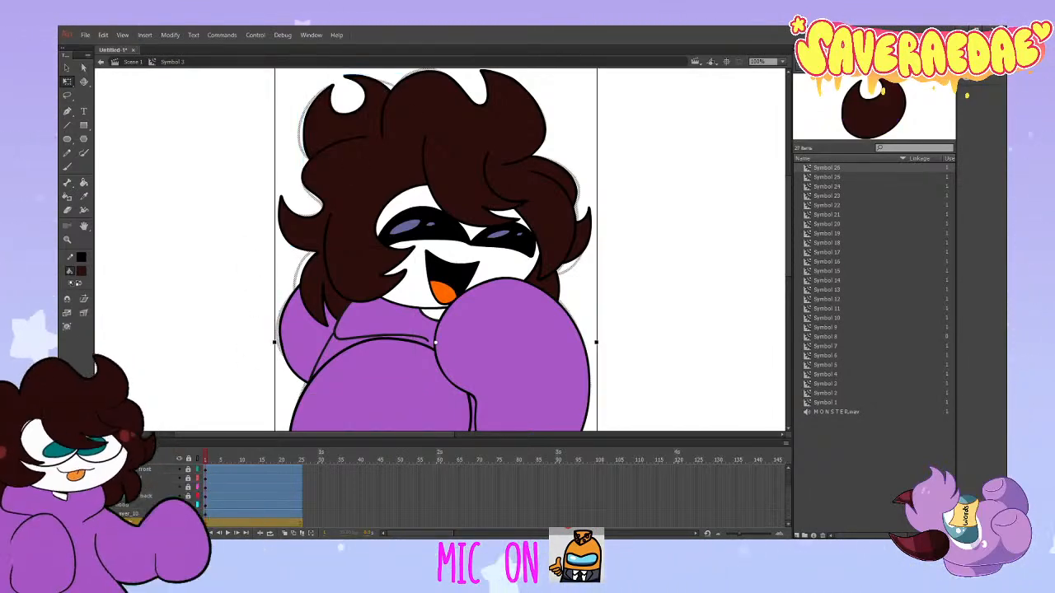
click(82, 534)
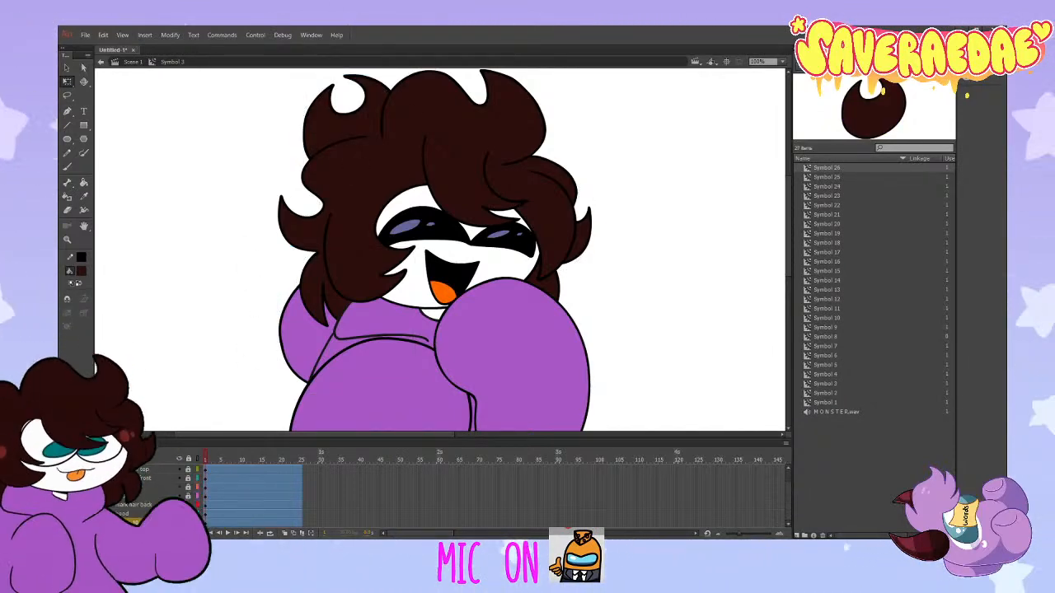
Step: Hide the mark head layer
scroll(173, 507, up, 2)
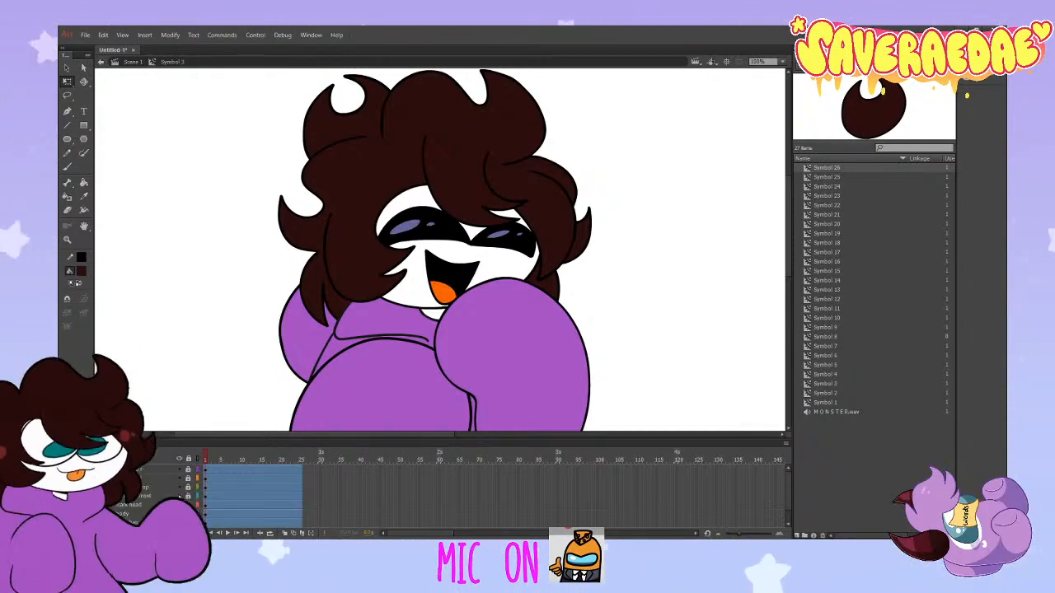
click(179, 504)
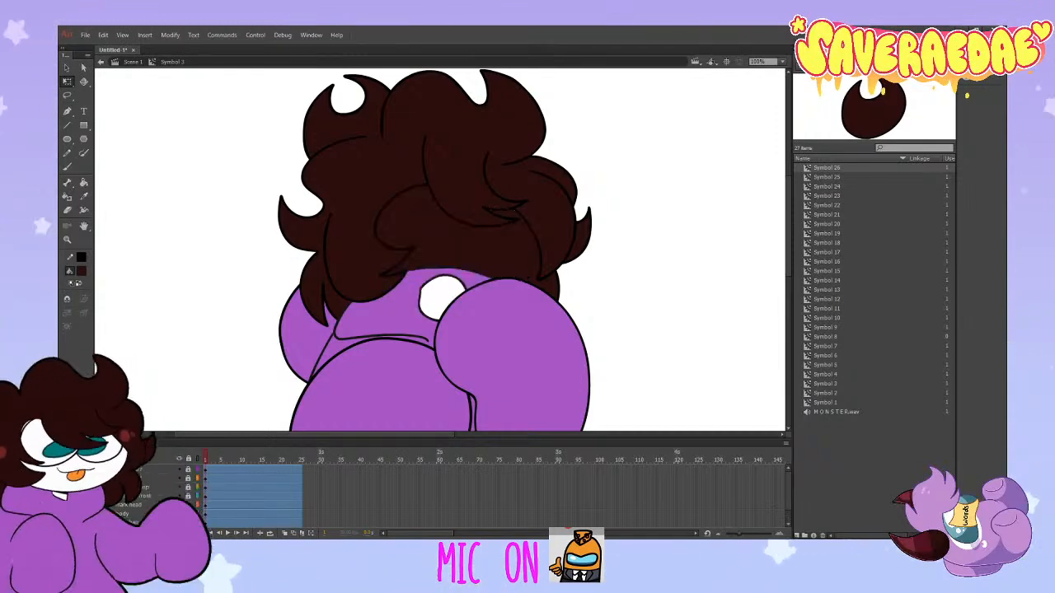
Step: Show and unlock the mark head layer, then try shifting the head slightly at frame 3
click(179, 504)
click(188, 505)
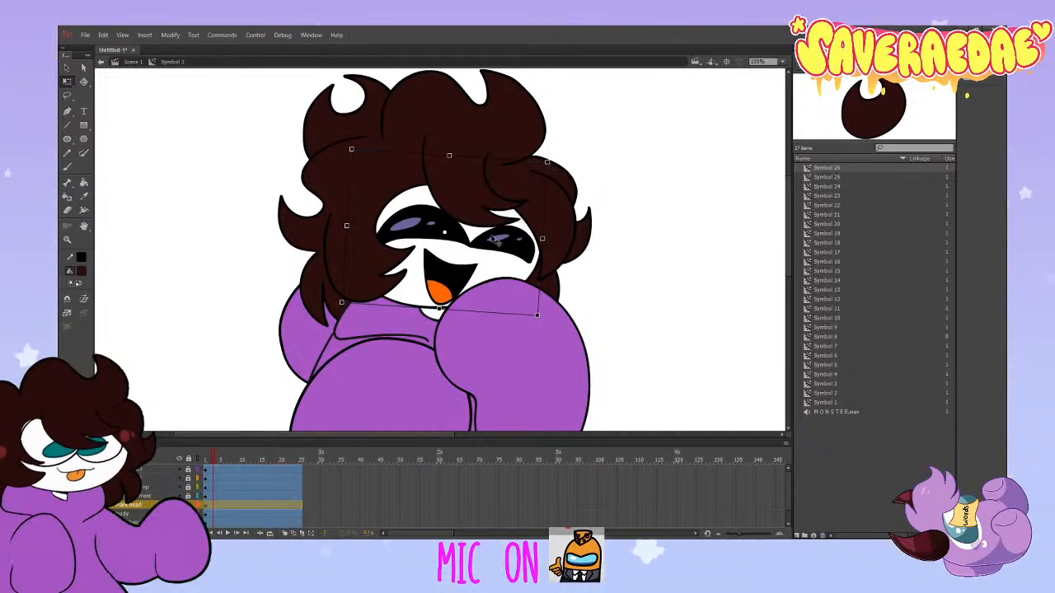
drag(497, 241, 500, 244)
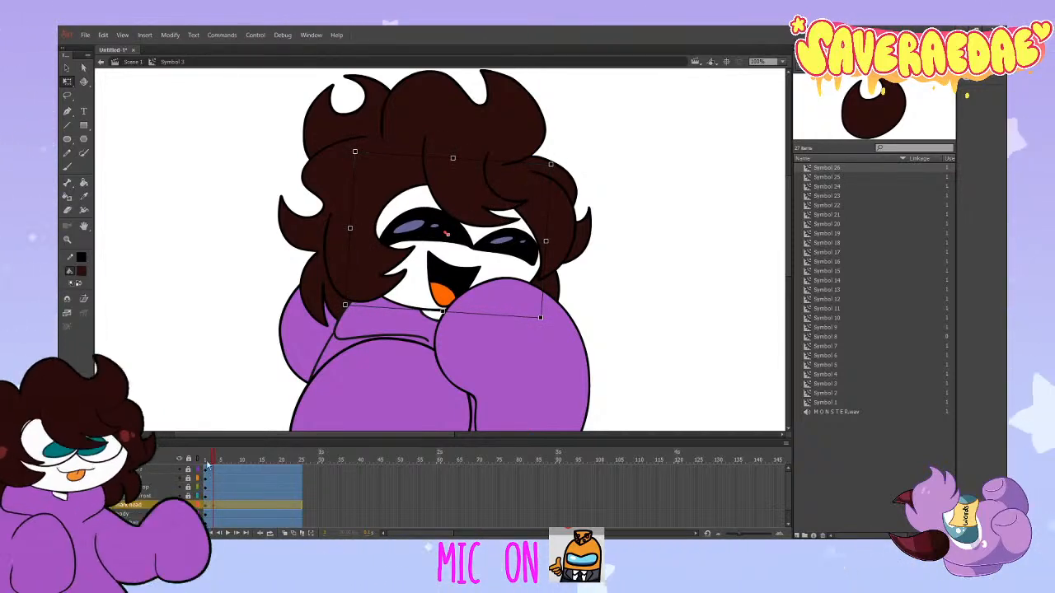
click(202, 459)
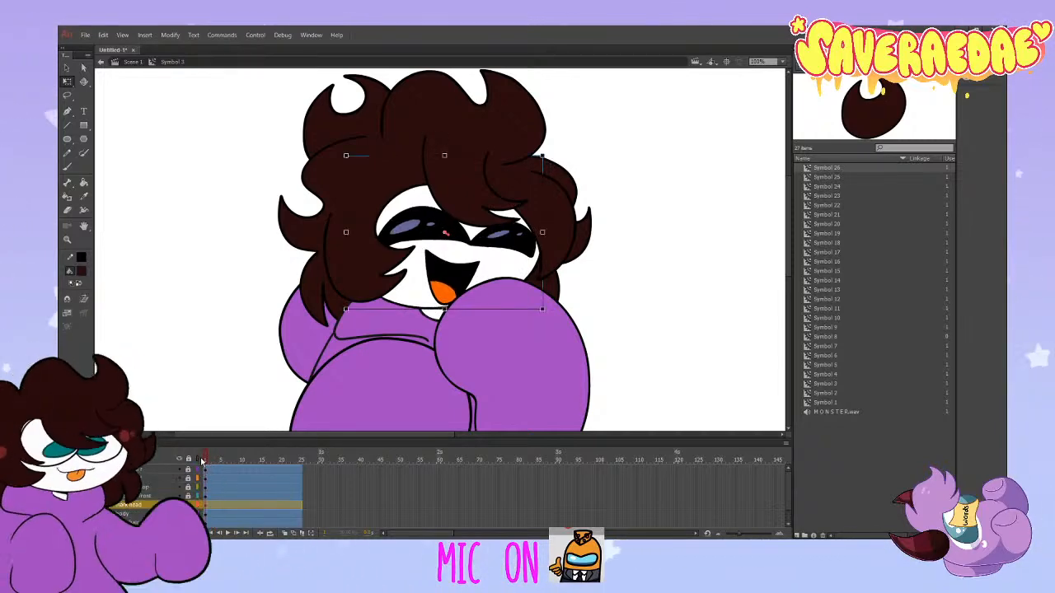
Step: Move the head slightly downward at frame 3 on the mark head layer
key(period)
key(period)
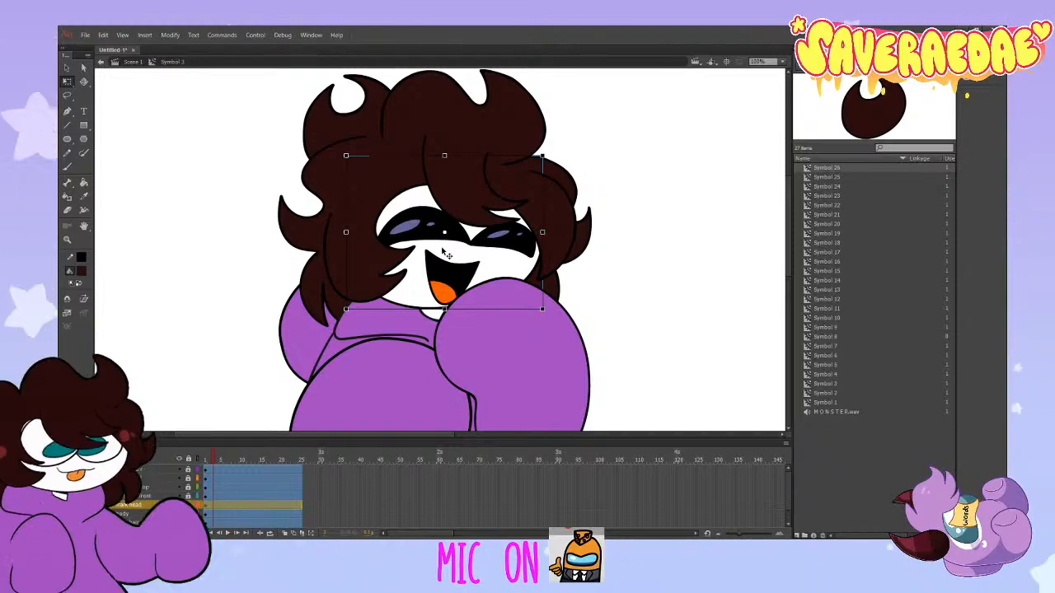
drag(446, 255, 446, 261)
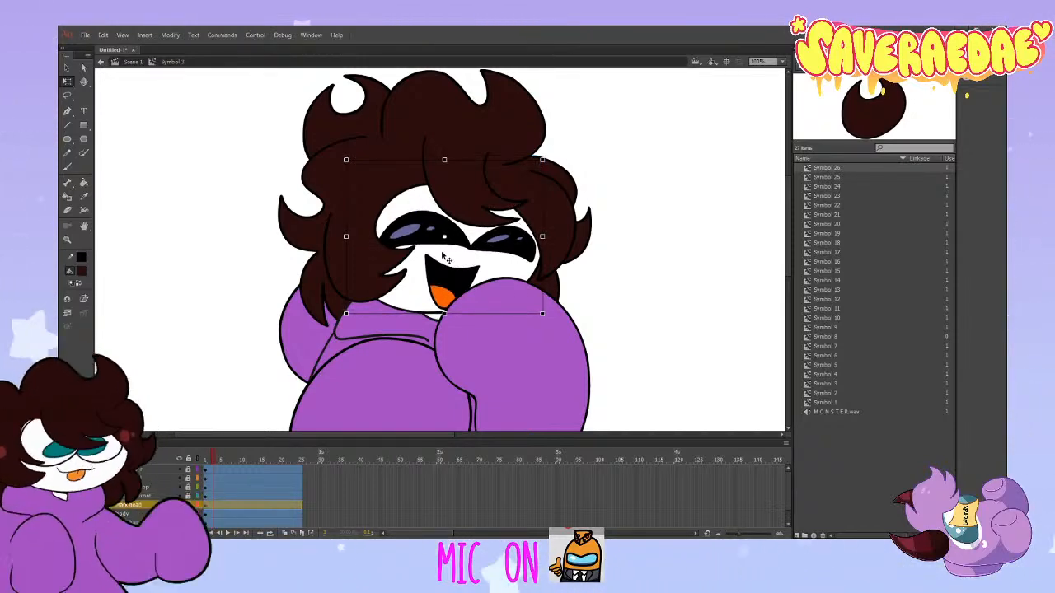
drag(214, 461, 214, 463)
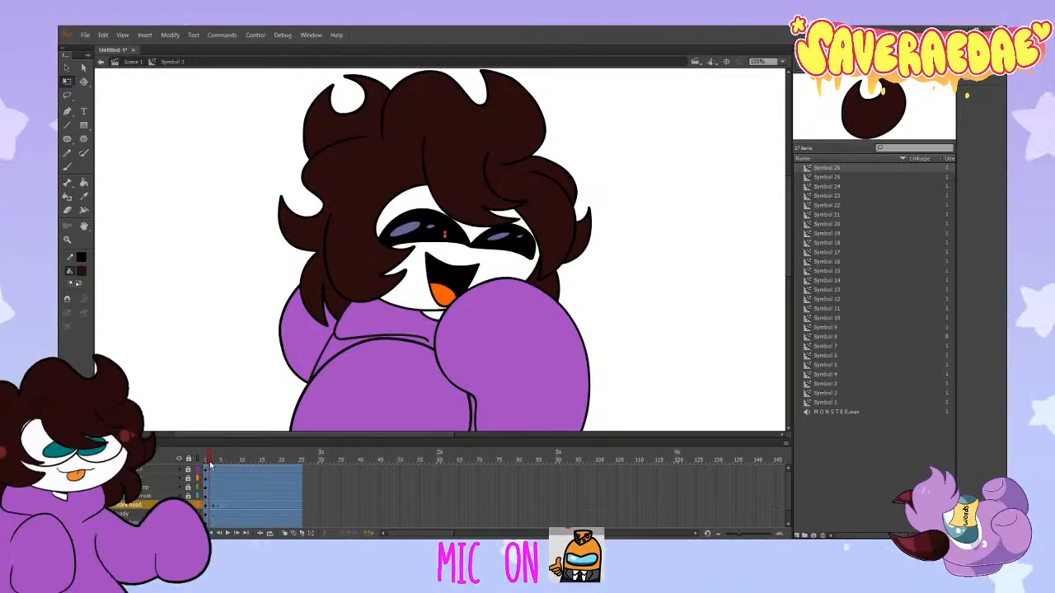
click(424, 282)
drag(424, 283, 424, 280)
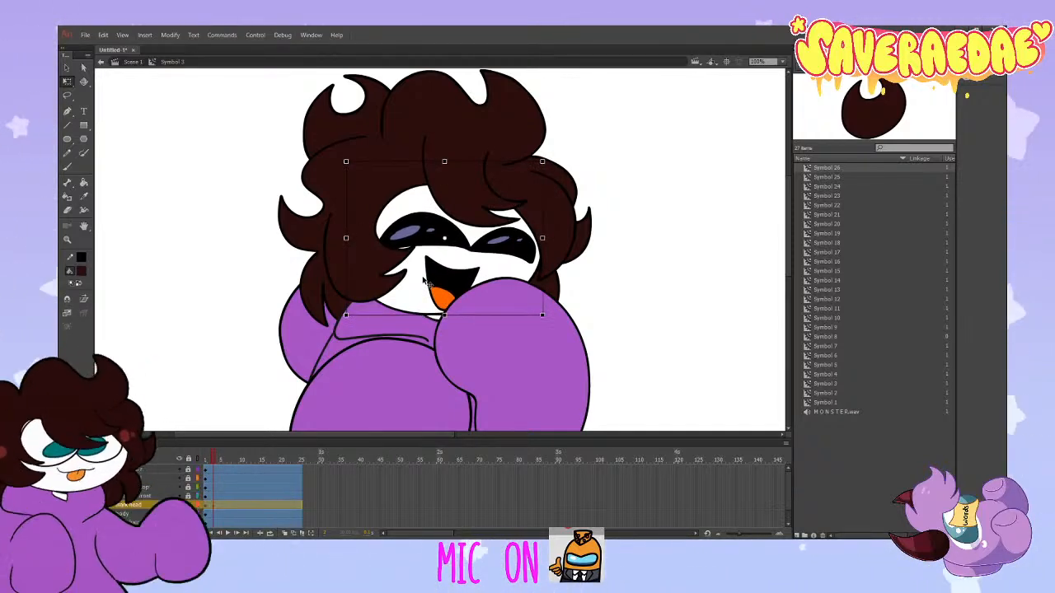
click(210, 509)
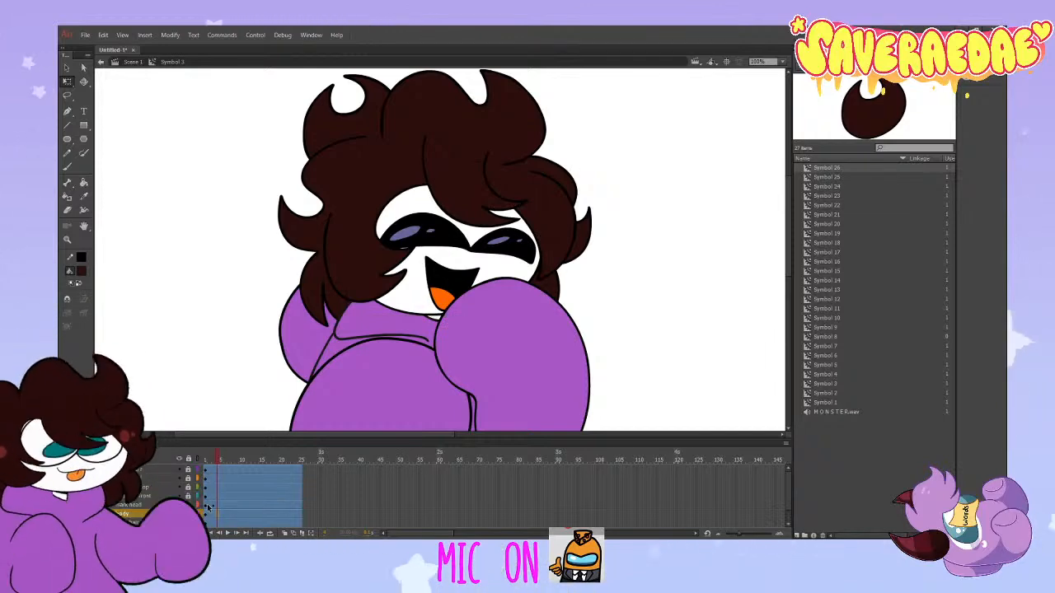
click(227, 464)
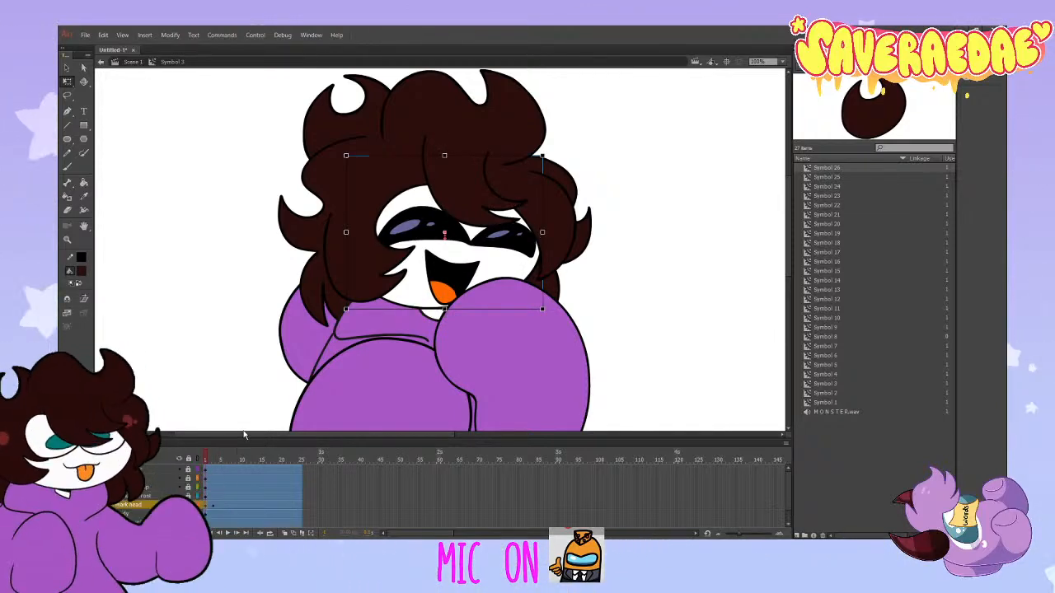
Step: Raise the head above its starting position at frame 5
click(220, 514)
click(221, 506)
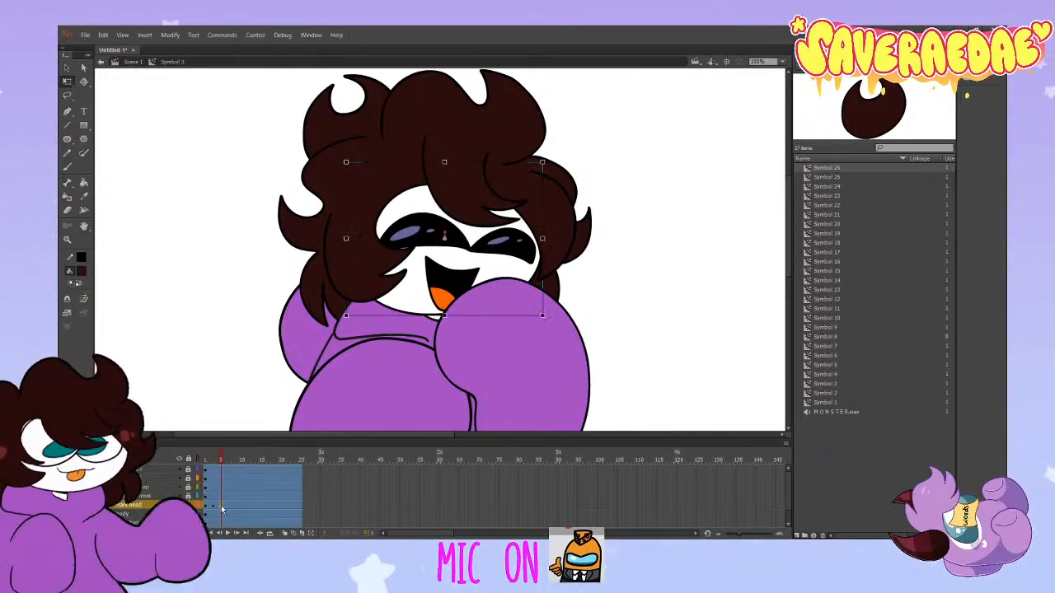
drag(431, 283, 431, 265)
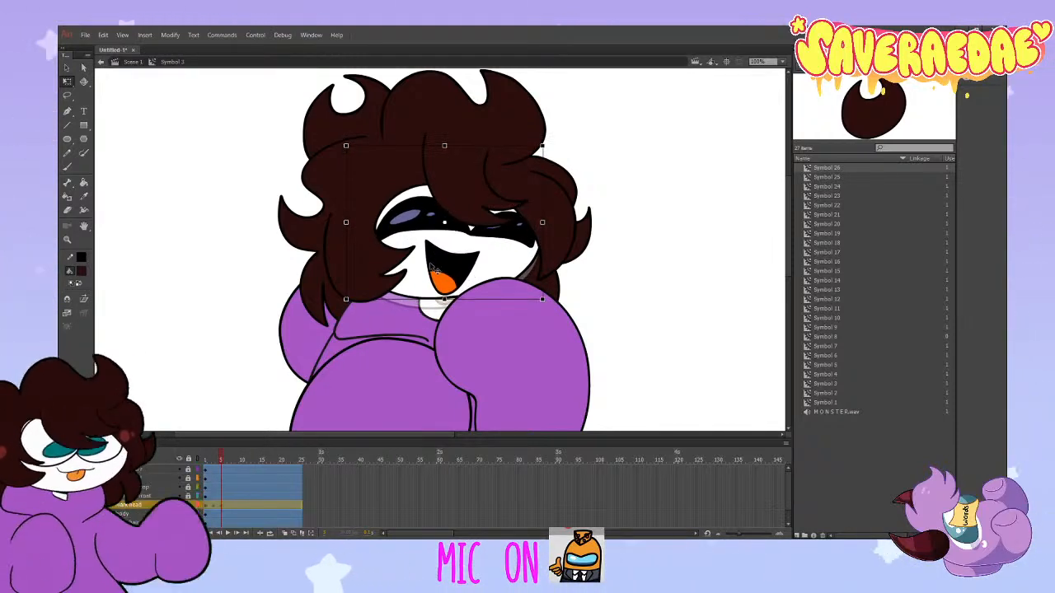
click(225, 513)
Step: Copy the head's frame 1 pose to frame 8 so it returns to its starting position
click(206, 505)
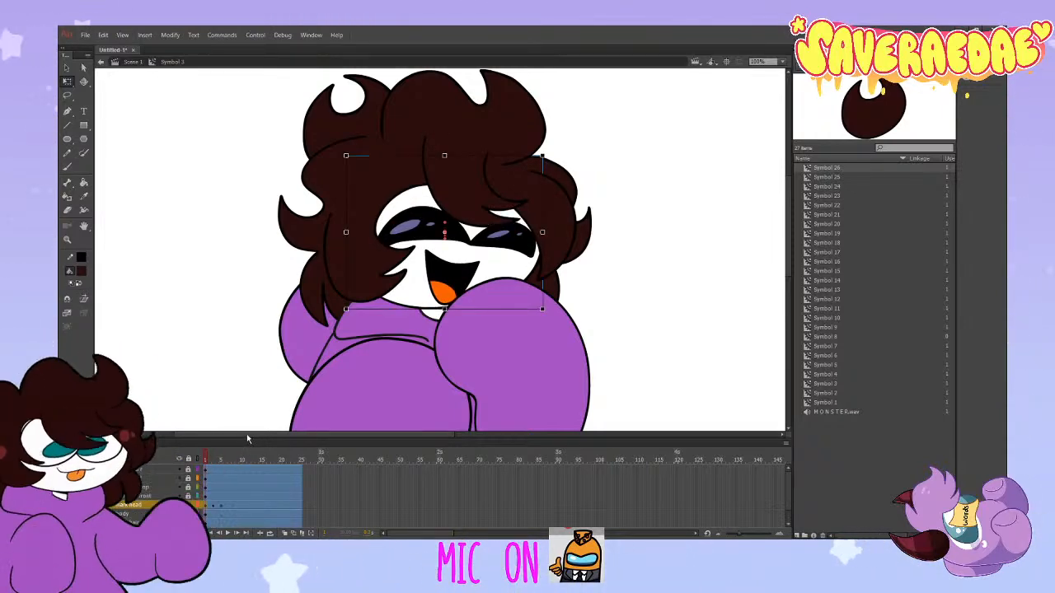
click(234, 507)
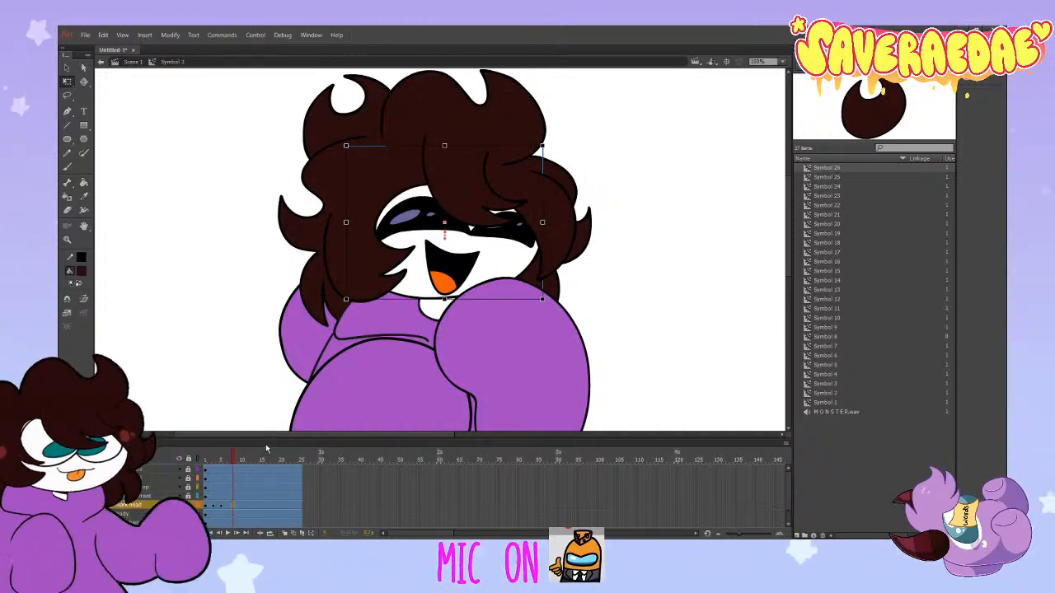
key(shift+Down)
key(shift+Down)
drag(237, 460, 233, 505)
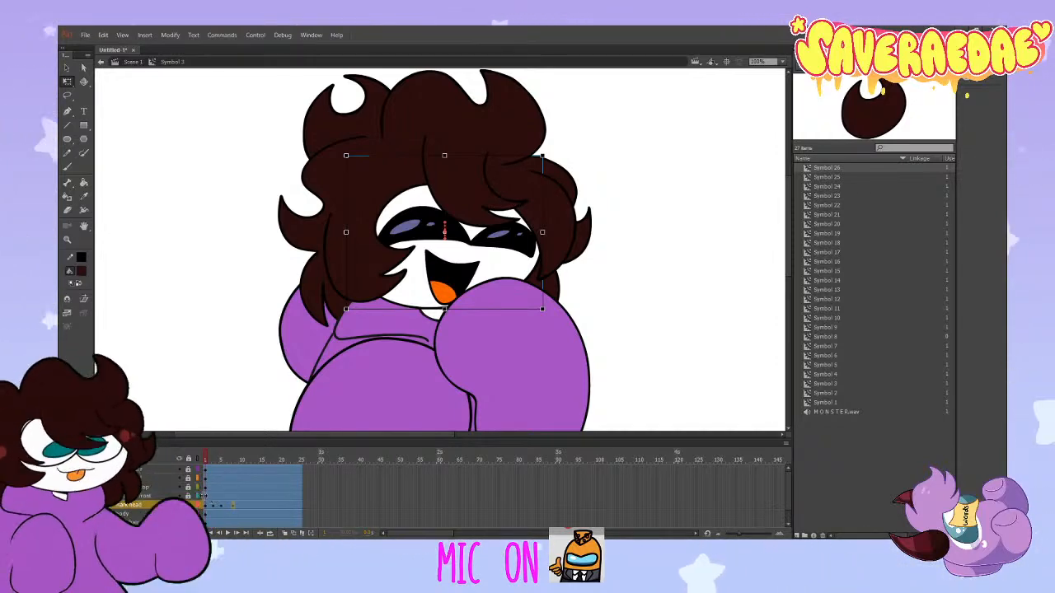
key(Return)
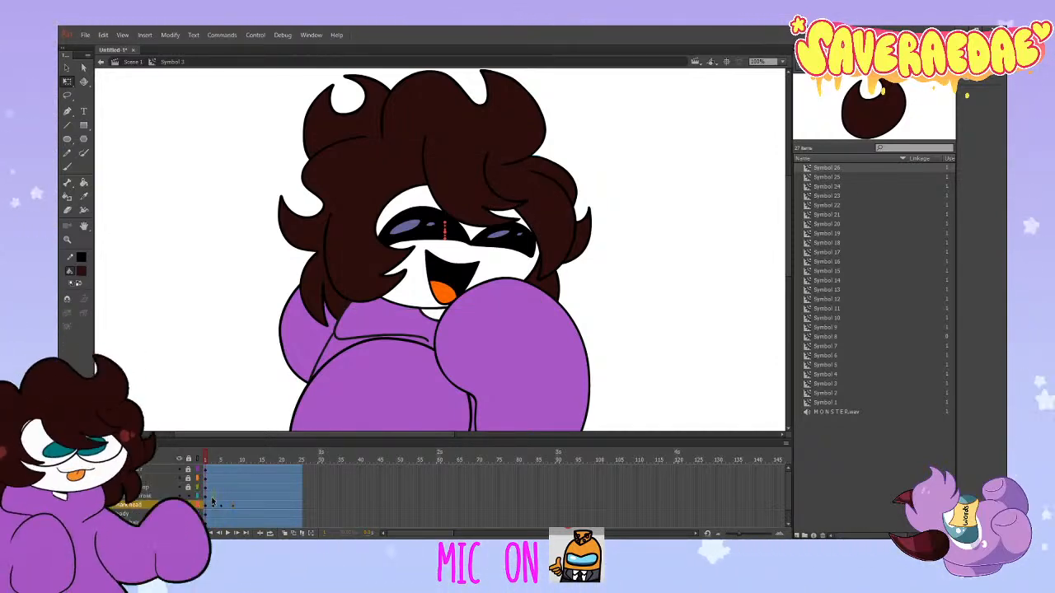
Step: Lower the front hair at frame 3 and raise it above its starting position at frame 5
click(212, 497)
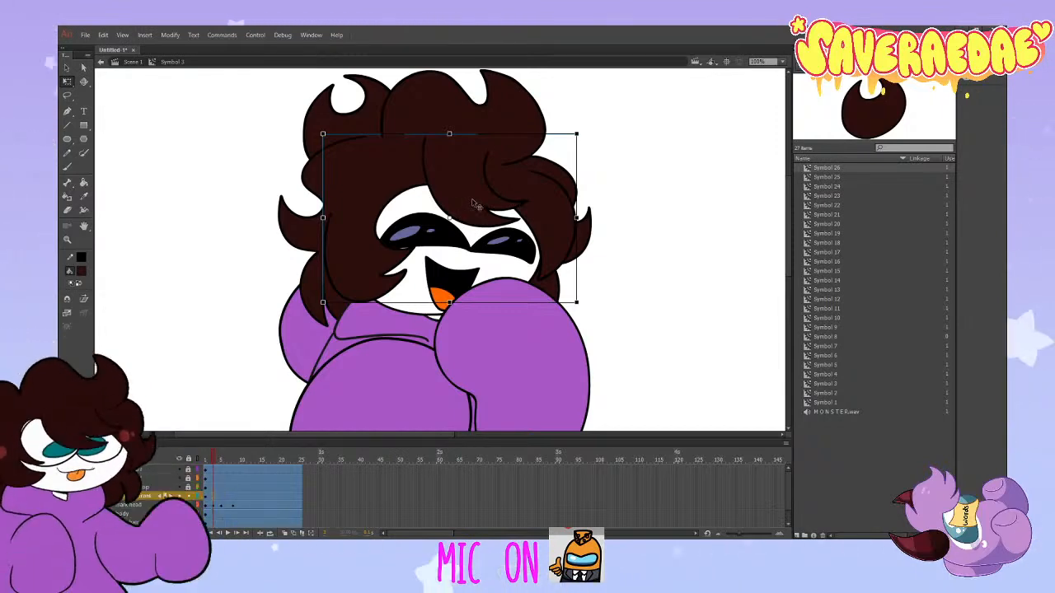
drag(472, 208, 472, 210)
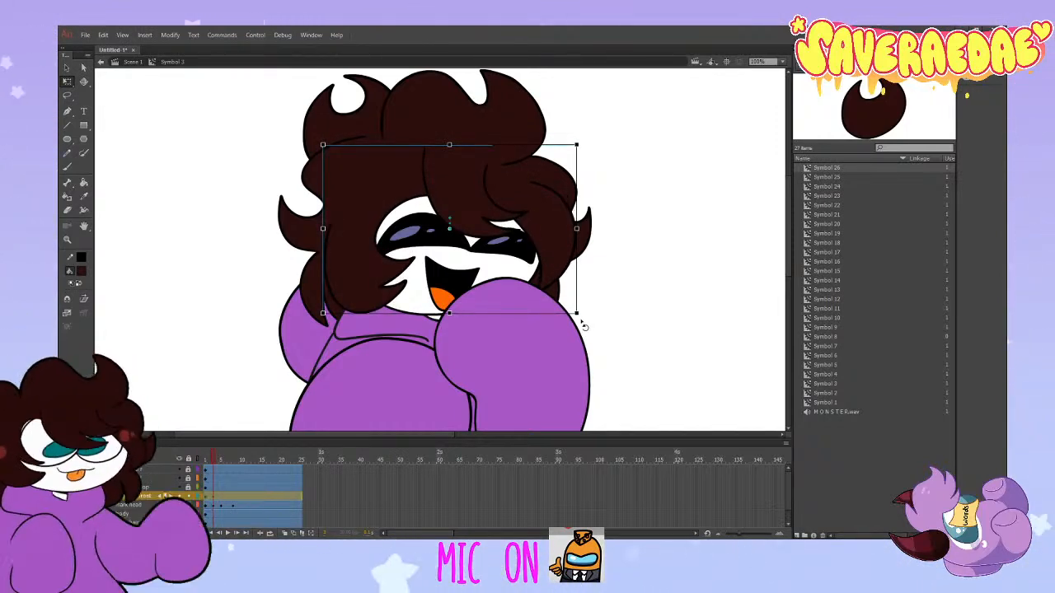
click(216, 499)
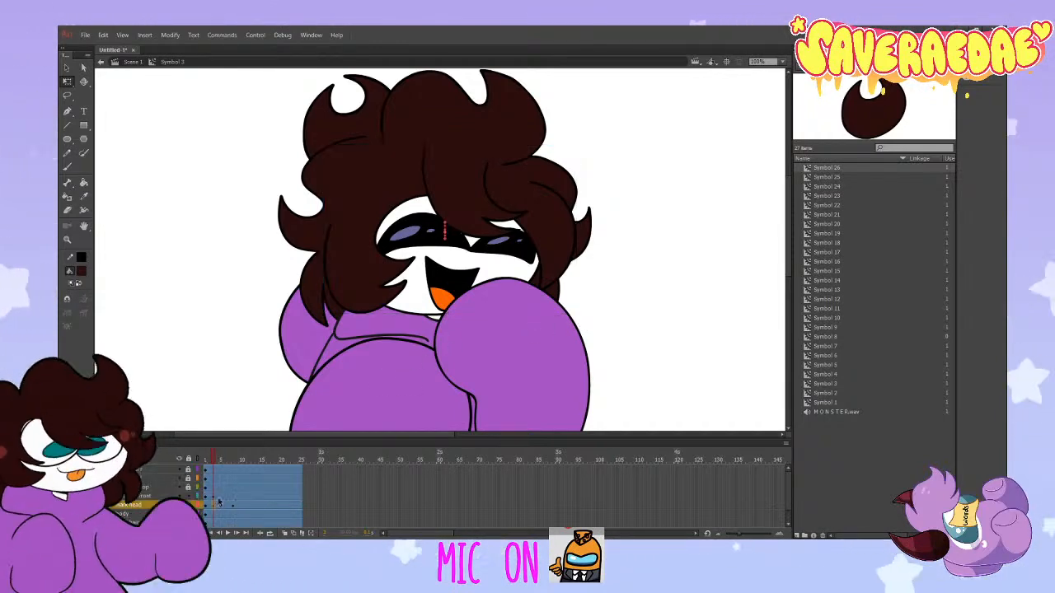
click(221, 500)
drag(470, 224, 463, 190)
drag(223, 463, 221, 488)
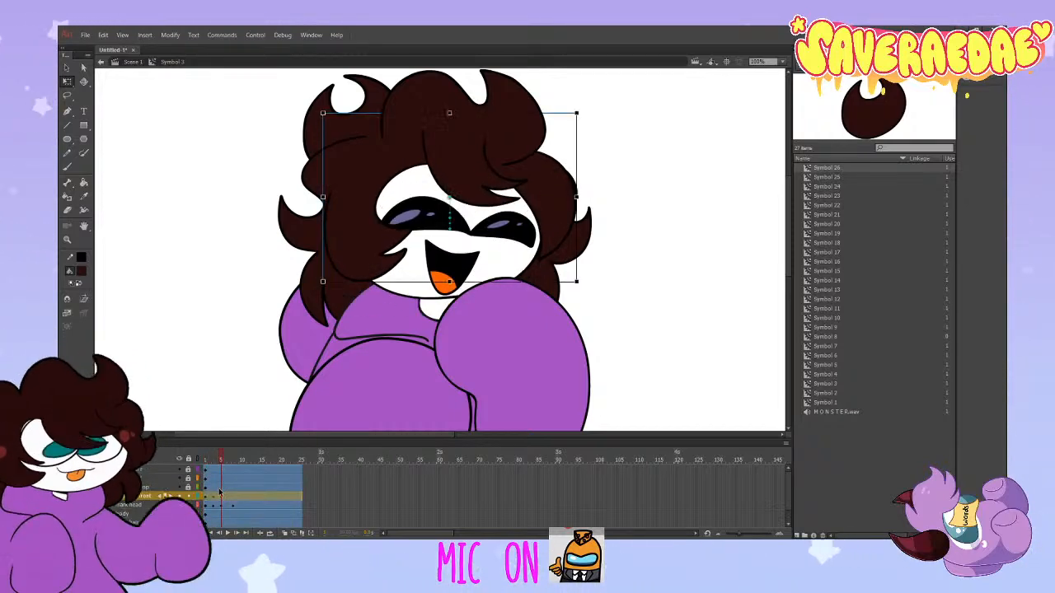
Step: Copy the front hair's frame 1 pose to frame 9
click(206, 464)
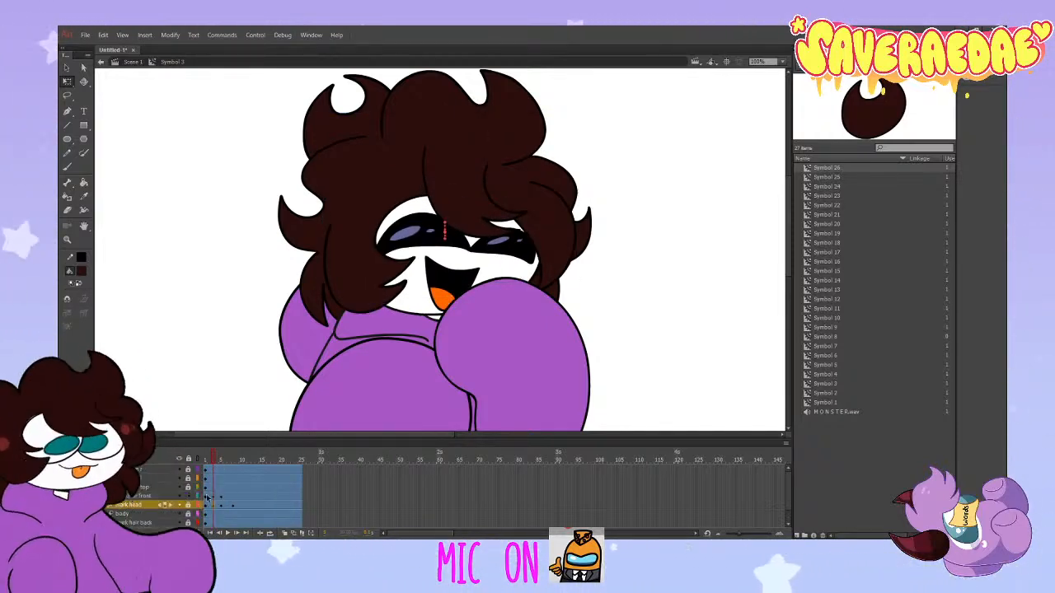
click(208, 498)
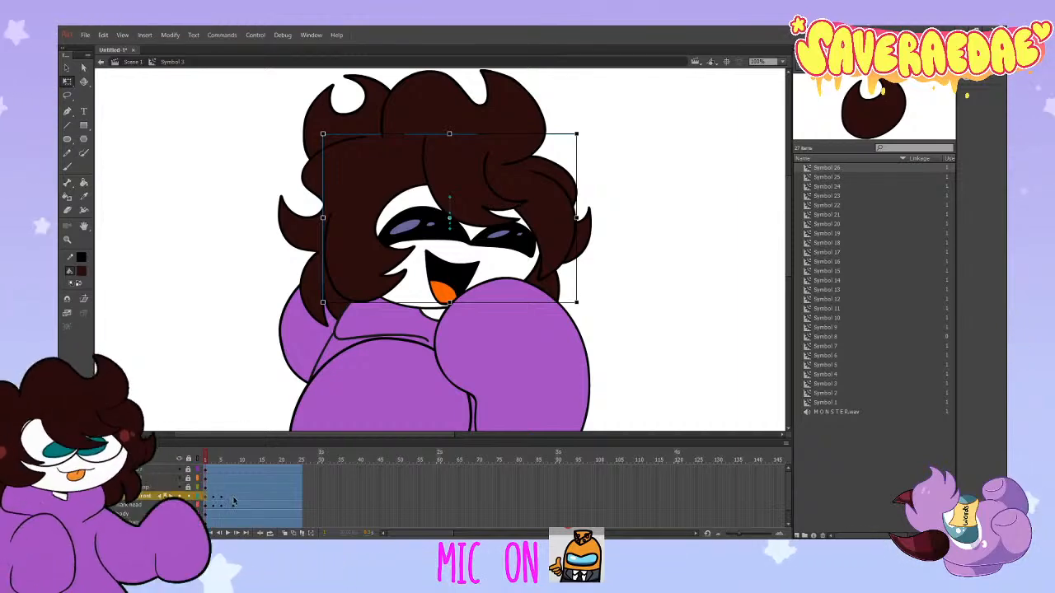
click(238, 497)
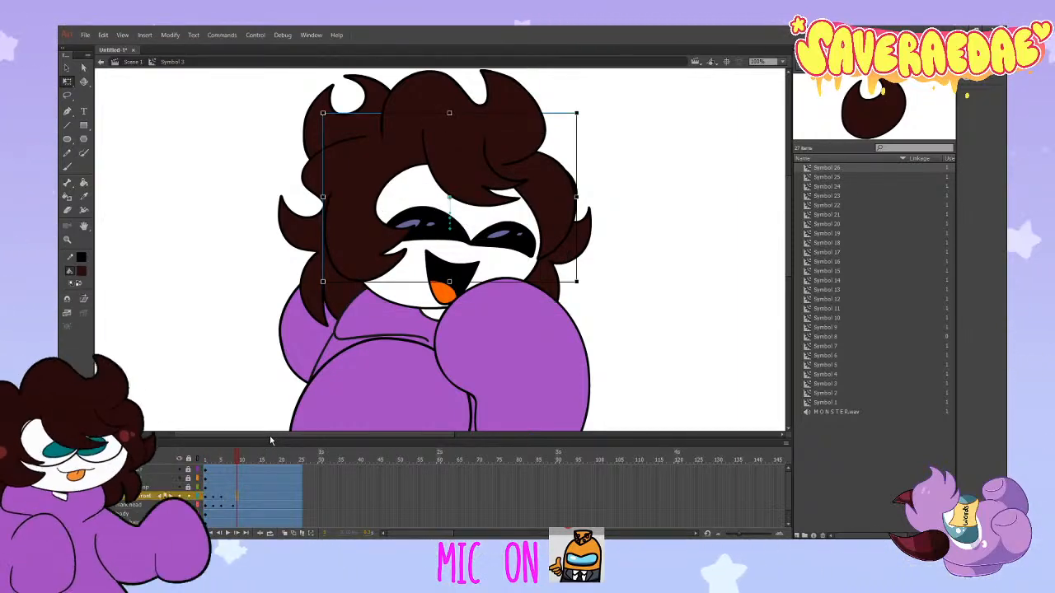
key(ctrl+alt+v)
Step: Delay the front hair's down and up keyframes by one frame, placing them at frames 4 and 6
drag(237, 462, 227, 500)
click(233, 498)
click(221, 498)
click(214, 499)
click(221, 500)
drag(232, 464, 202, 500)
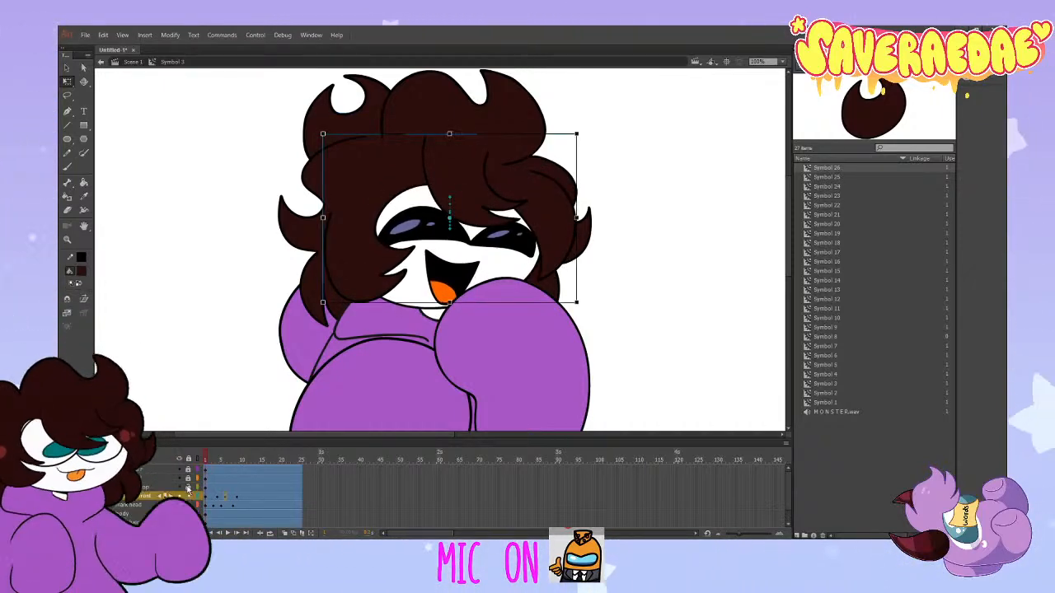
Step: Shift the top hair's pivot toward its lower-left part and tilt the hair clockwise at frame 4
click(220, 489)
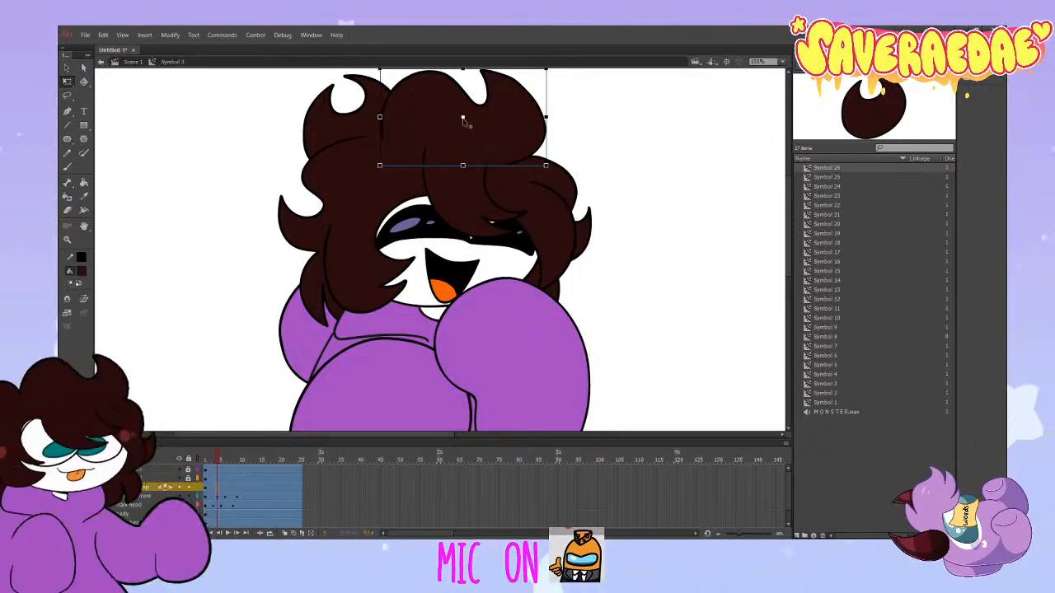
drag(553, 175, 542, 191)
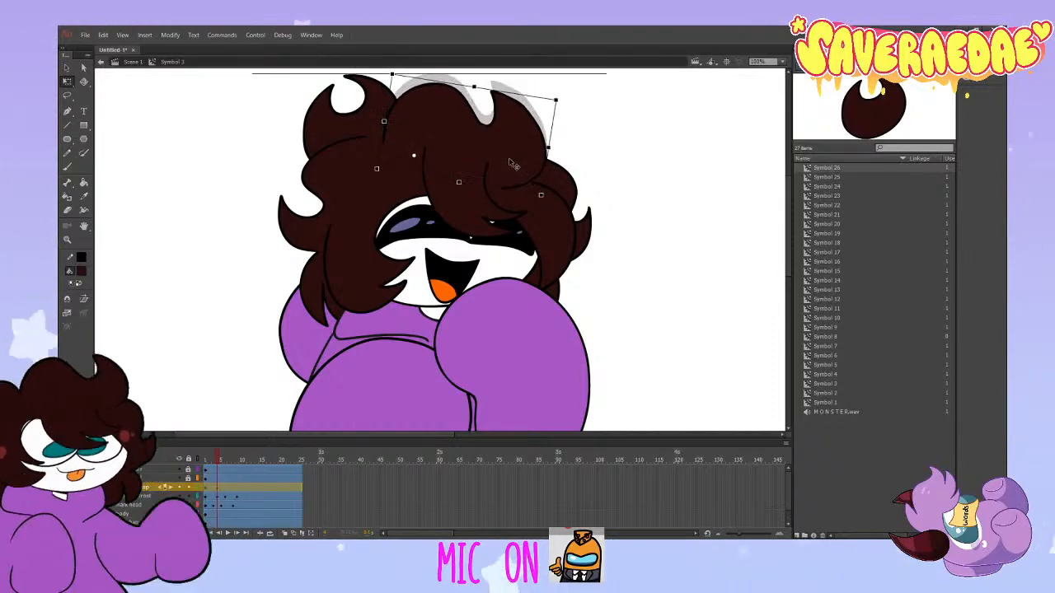
drag(510, 160, 511, 161)
Step: Move the top hair's tilt keyframe to frame 3
mouse_move(219, 462)
mouse_down()
mouse_move(205, 463)
mouse_move(226, 478)
mouse_move(218, 478)
mouse_up()
click(219, 487)
click(221, 496)
click(217, 489)
mouse_move(218, 490)
mouse_down()
mouse_move(207, 468)
mouse_move(222, 478)
mouse_up()
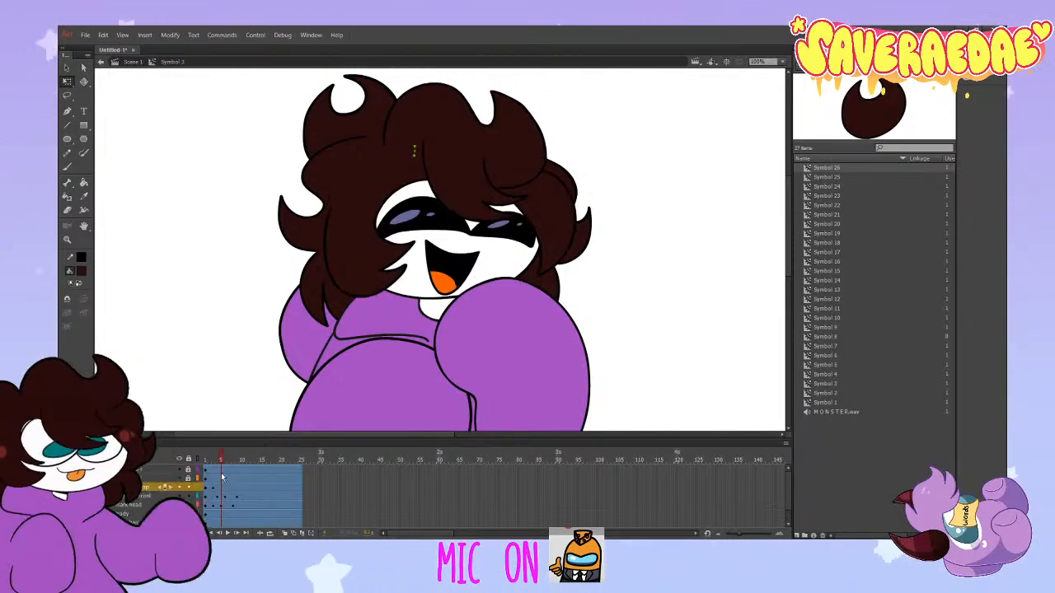
Step: Rotate the top hair counterclockwise at frame 5 so it swings upward
drag(540, 196, 507, 150)
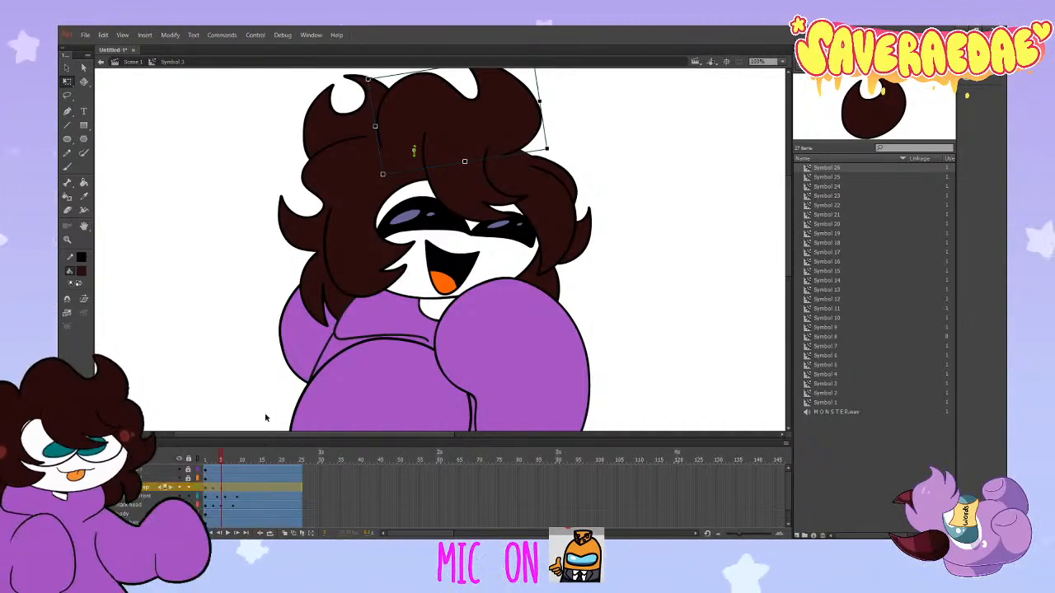
drag(223, 465, 213, 486)
click(213, 487)
click(212, 497)
Step: Copy the top hair's frame 1 pose to frame 8 to close its movement
click(207, 489)
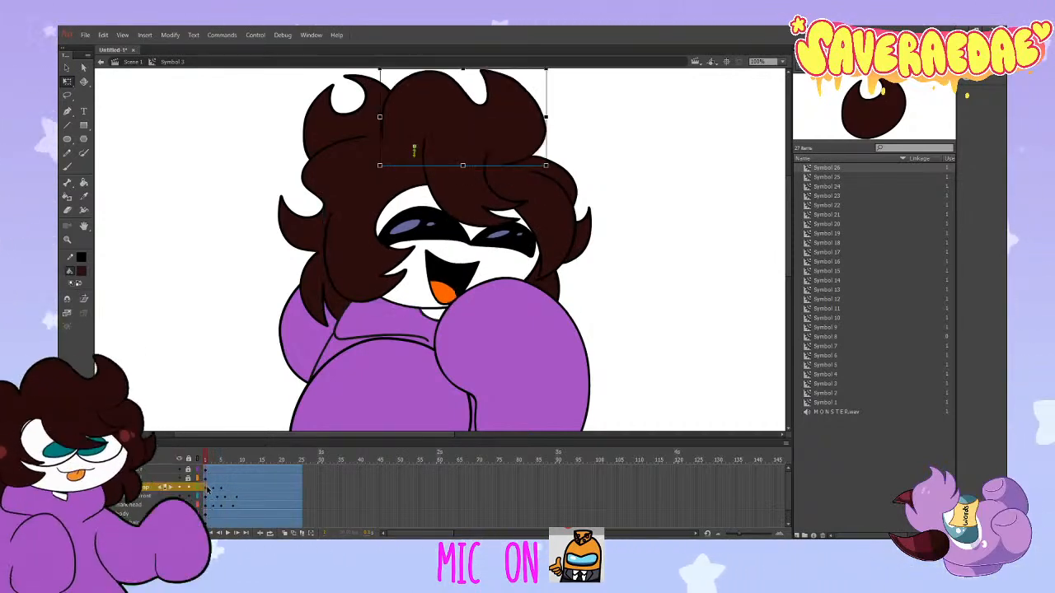
click(213, 488)
click(206, 497)
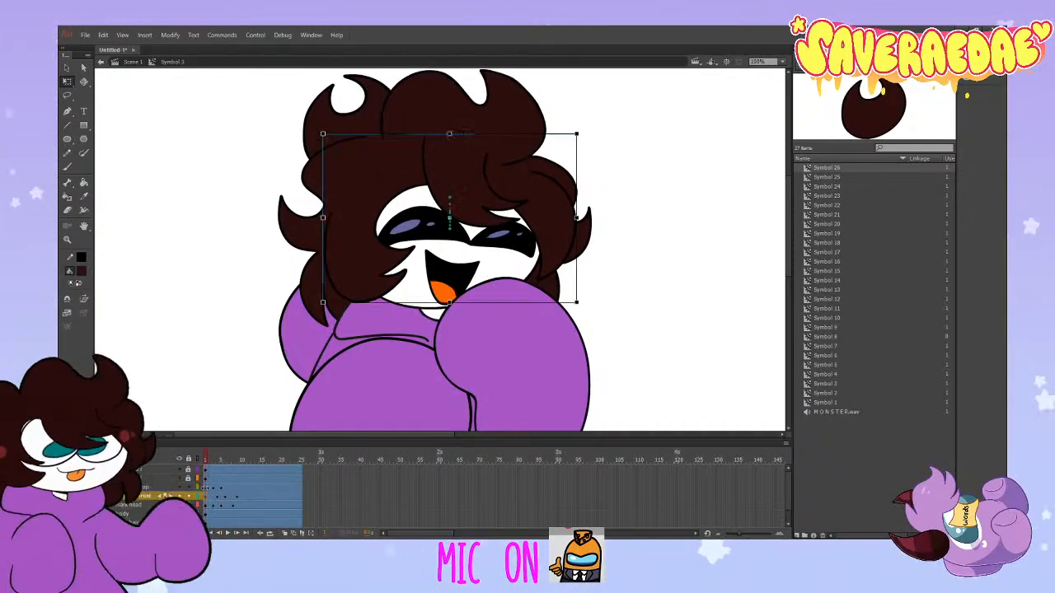
click(207, 497)
click(207, 489)
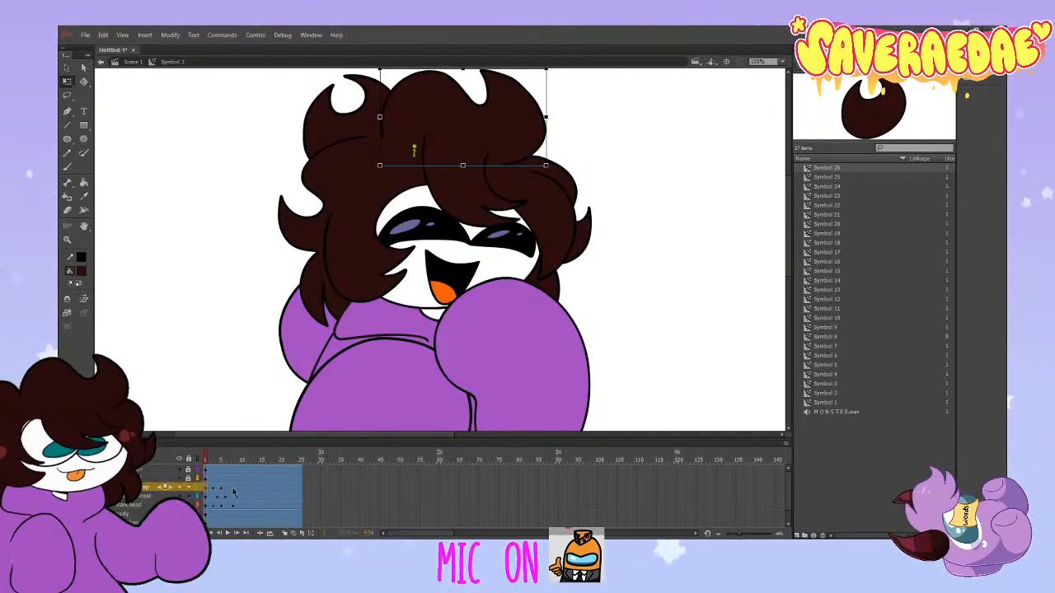
click(234, 490)
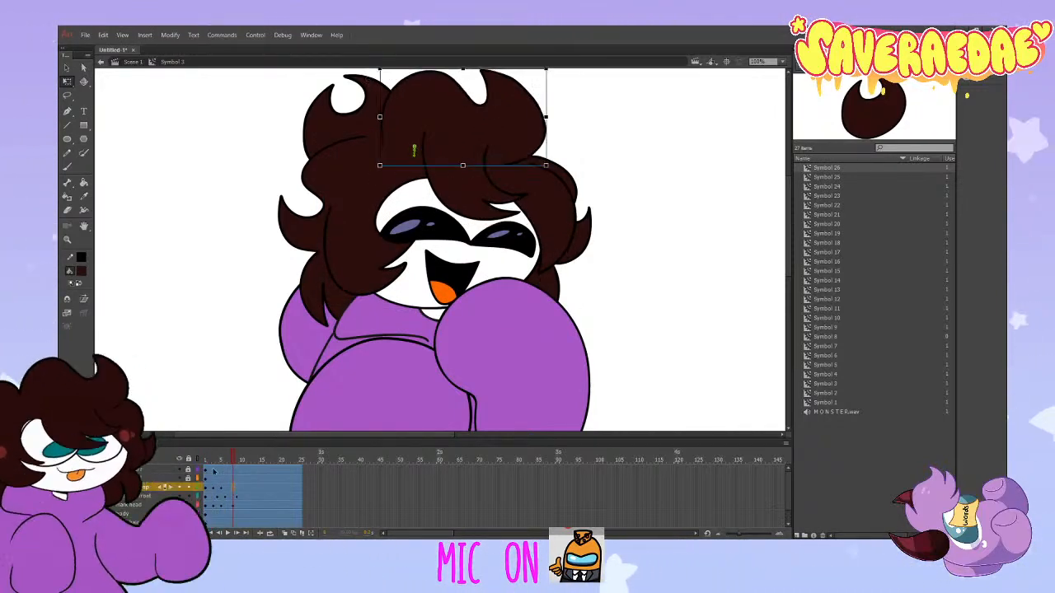
key(ctrl+shift+z)
drag(232, 460, 237, 499)
click(236, 493)
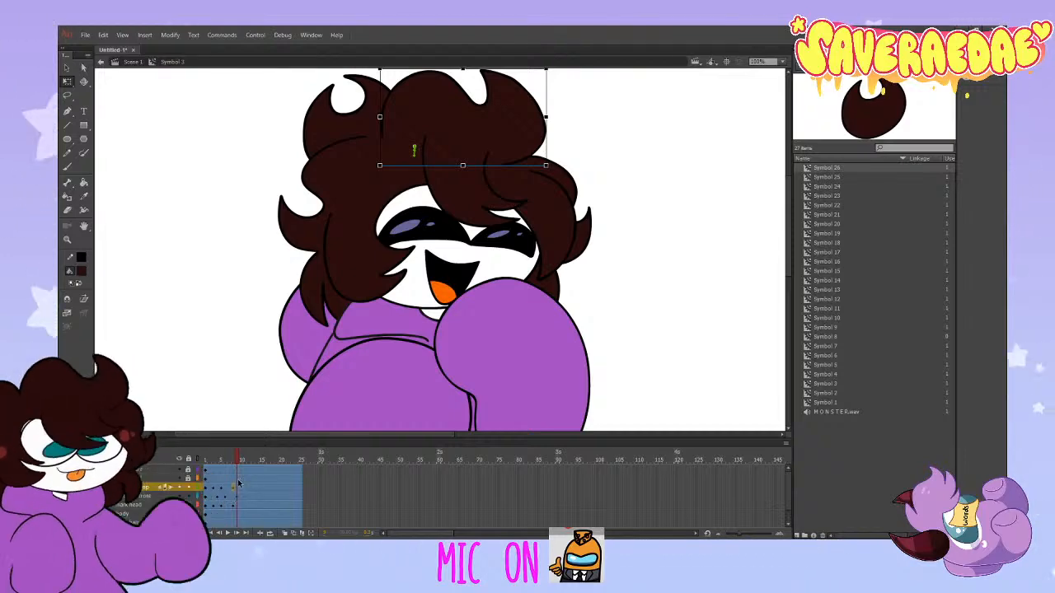
drag(235, 460, 206, 507)
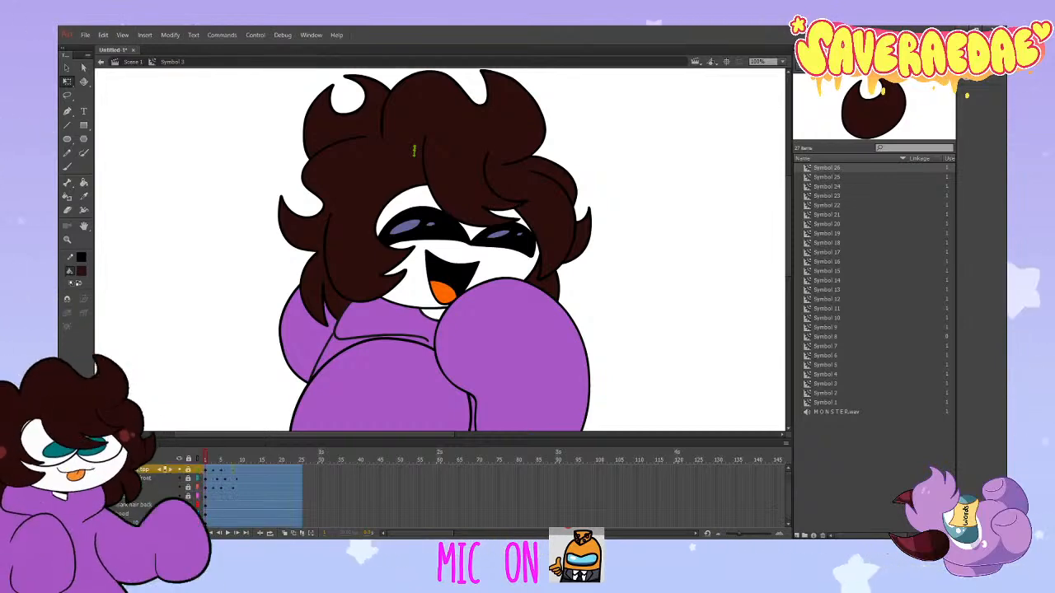
Step: Copy the front hair's motion and apply it to the mark hair back layer
click(149, 479)
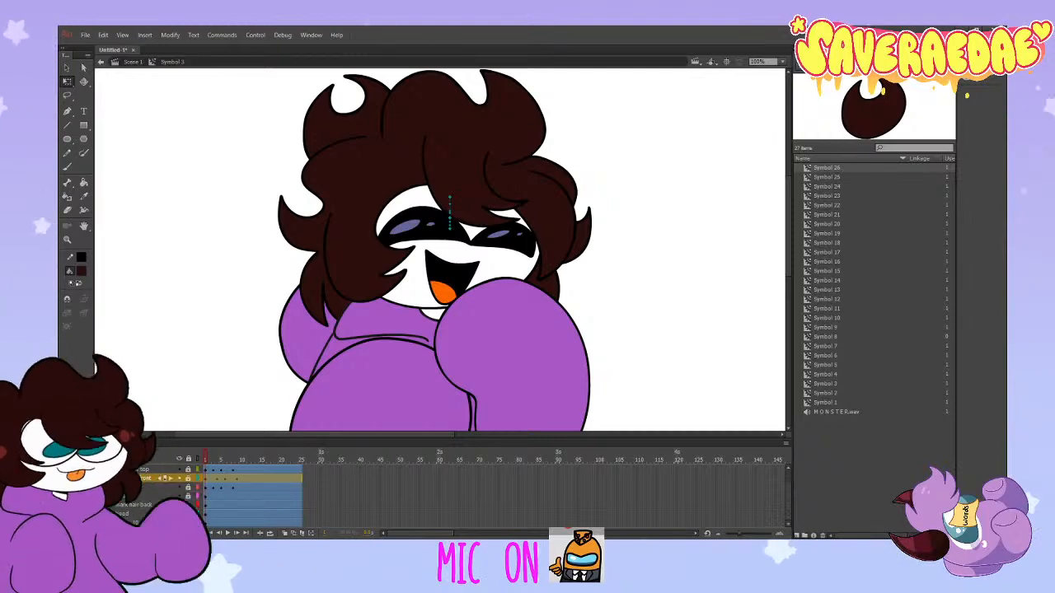
click(311, 282)
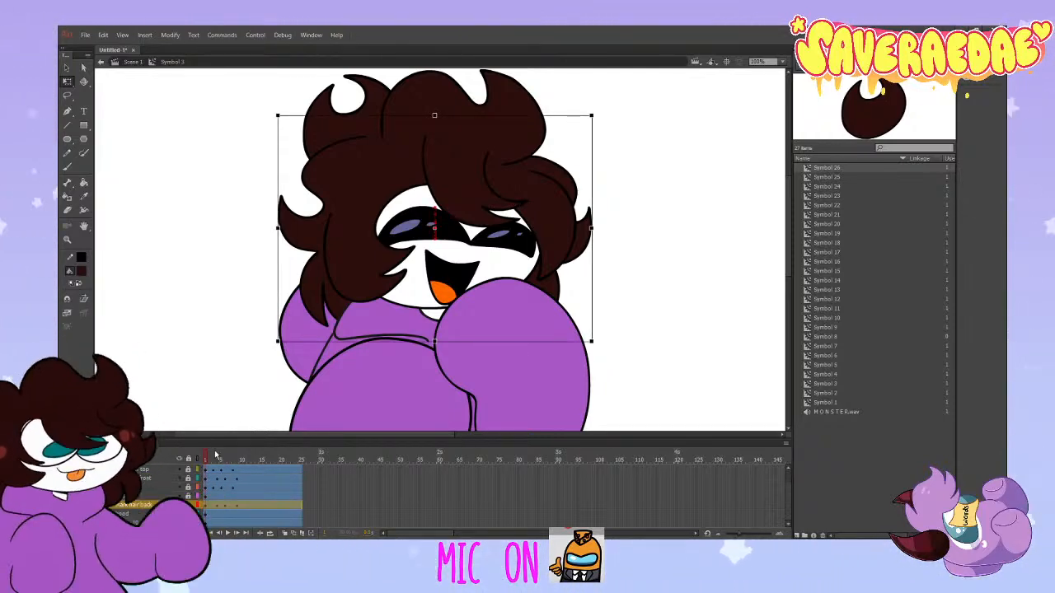
Step: Play the animation and step through frames 1 to 11 to examine the motion of the mark hair back layer
key(Return)
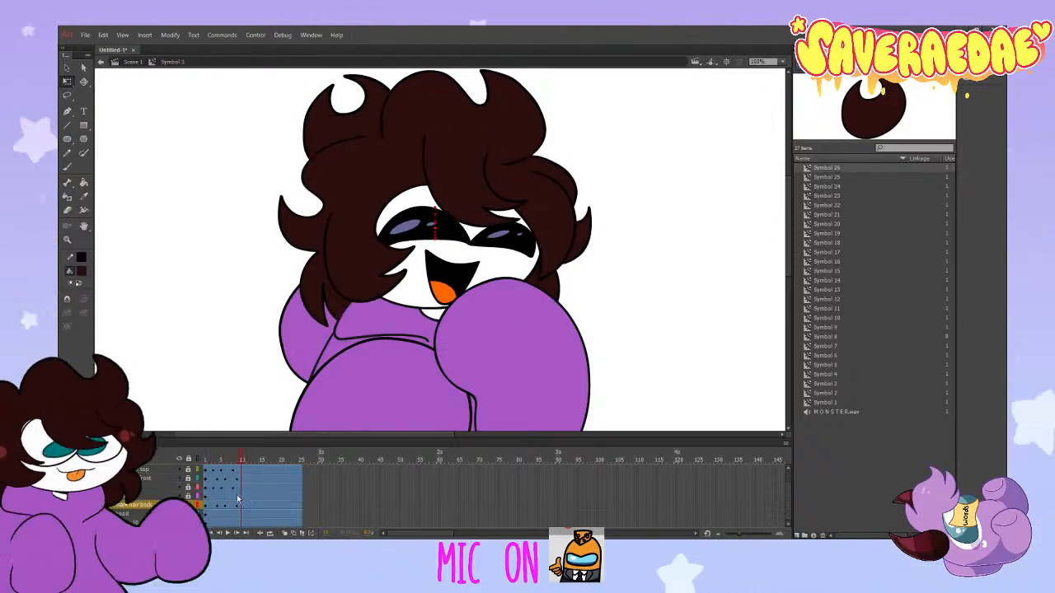
click(237, 533)
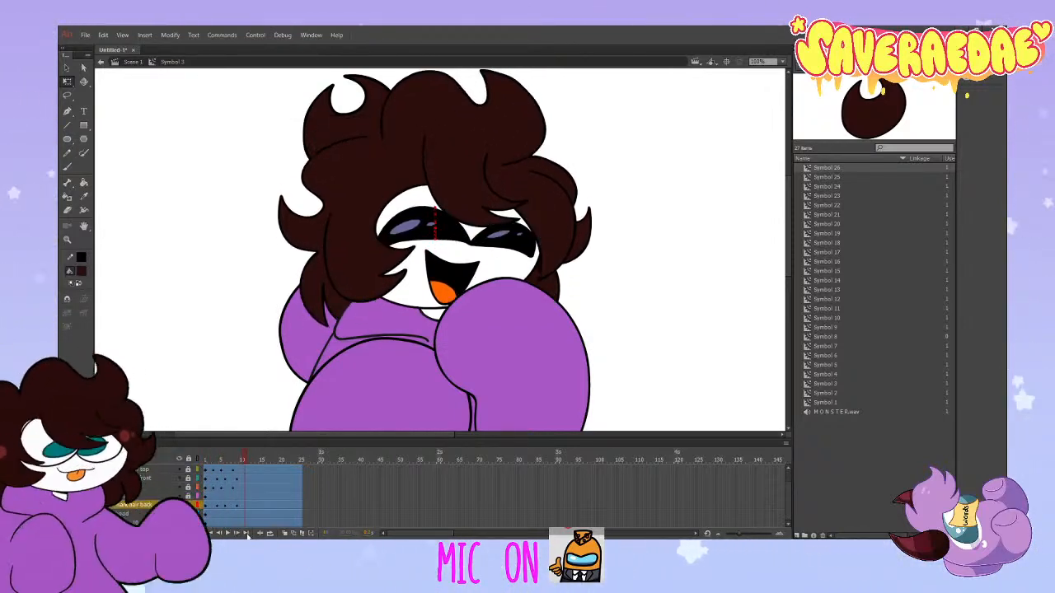
key(comma)
key(comma)
key(comma)
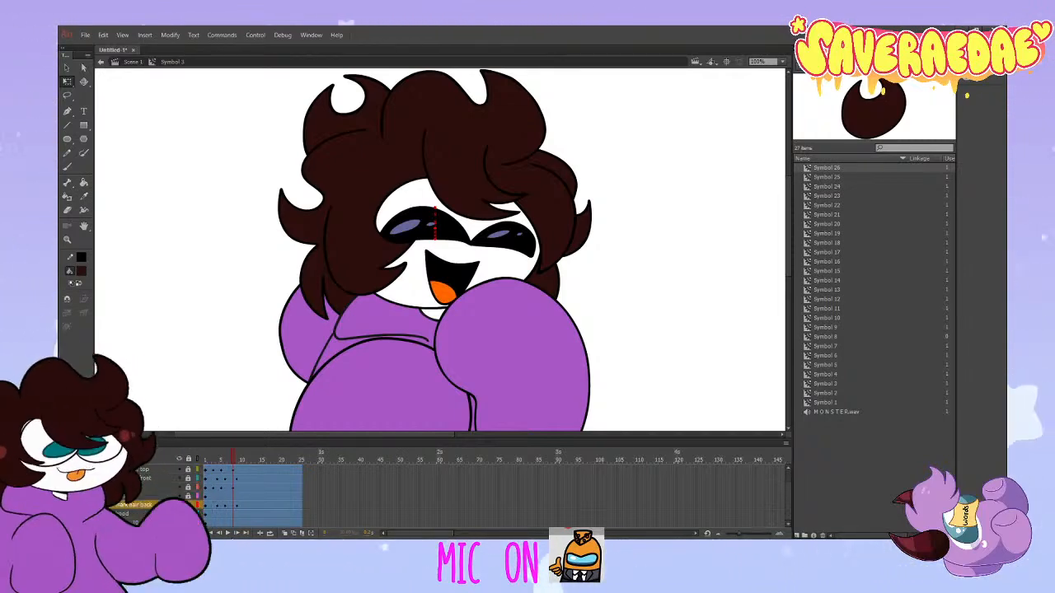
key(comma)
key(comma)
key(comma)
key(comma)
key(comma)
key(comma)
key(comma)
key(period)
key(period)
key(period)
key(period)
key(period)
key(period)
key(period)
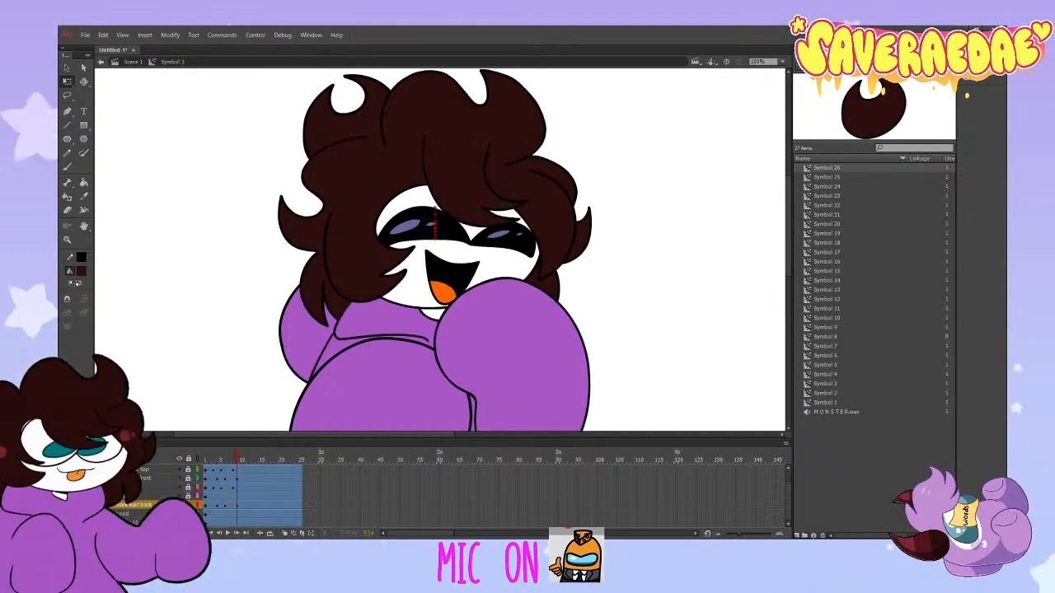
key(comma)
key(comma)
key(comma)
key(comma)
key(comma)
key(comma)
key(comma)
click(134, 505)
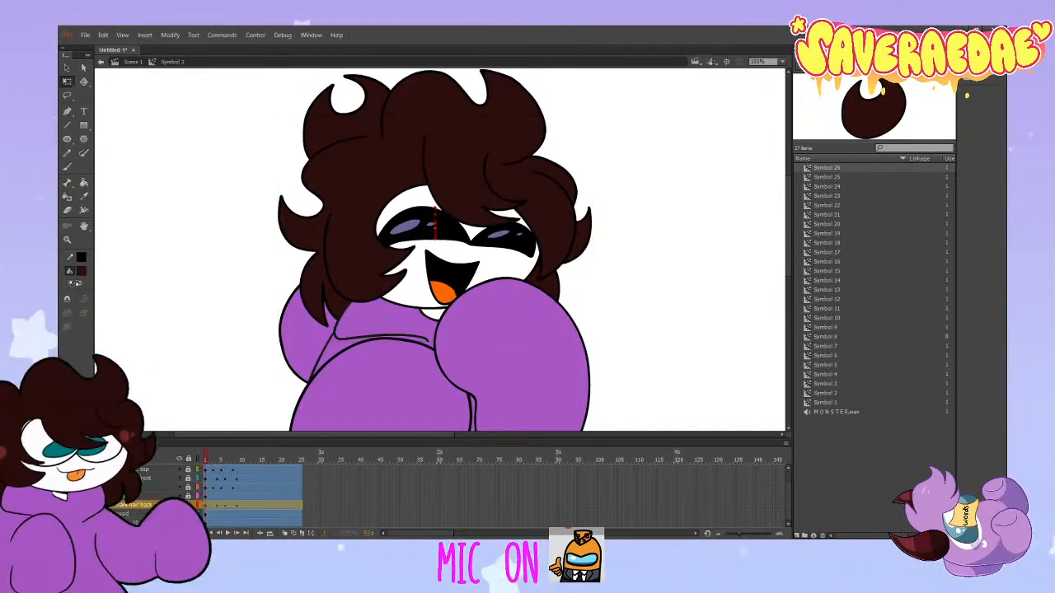
Step: Tilt the upper-left hair tuft counterclockwise and downward at frame 4, and swing it clockwise and upward at frame 6
click(216, 524)
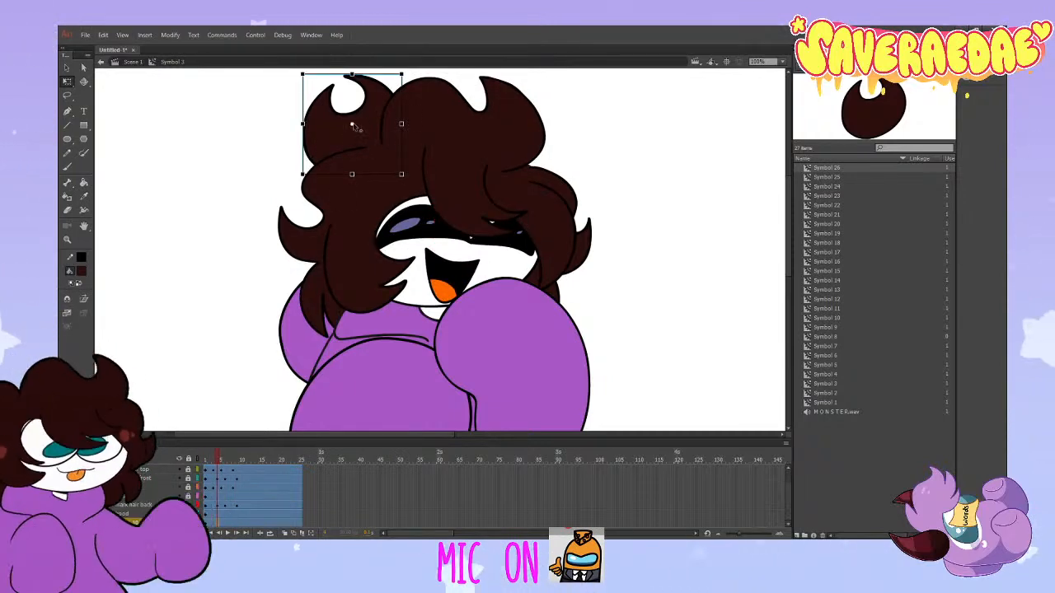
drag(401, 90, 383, 110)
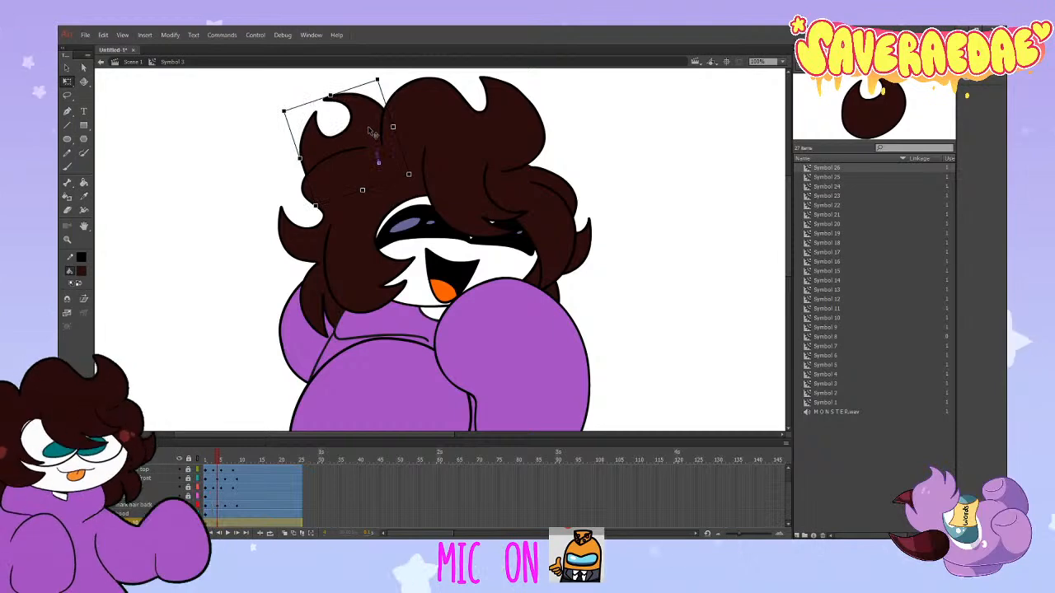
drag(218, 458, 227, 462)
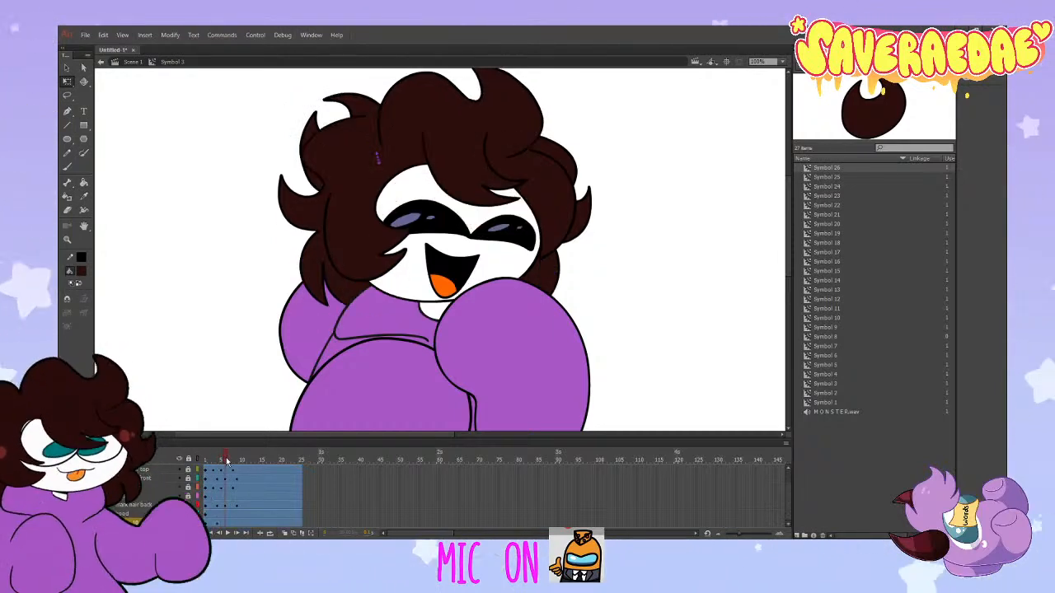
click(375, 187)
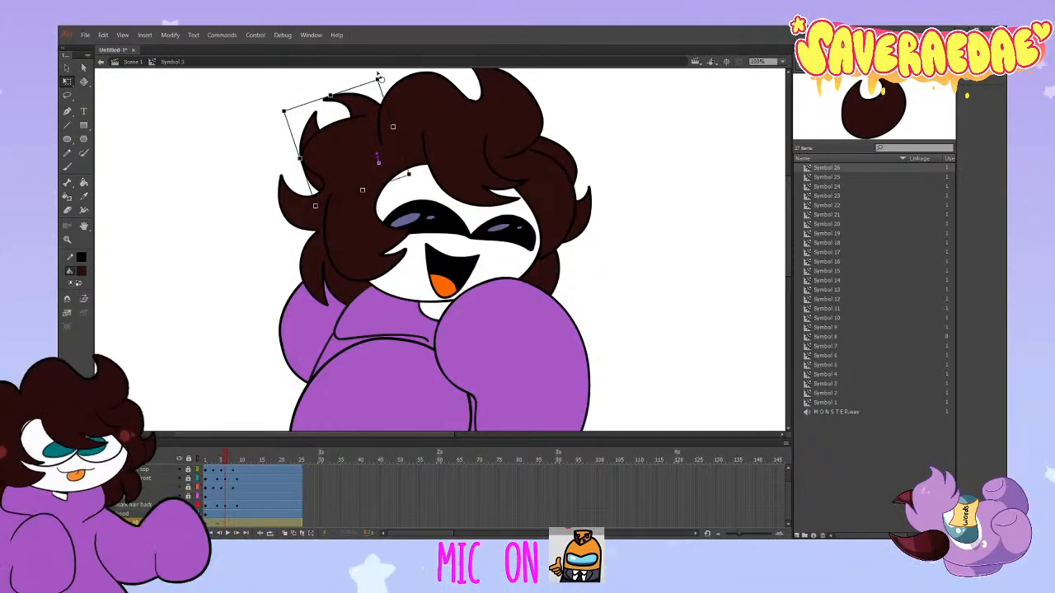
drag(407, 94, 337, 100)
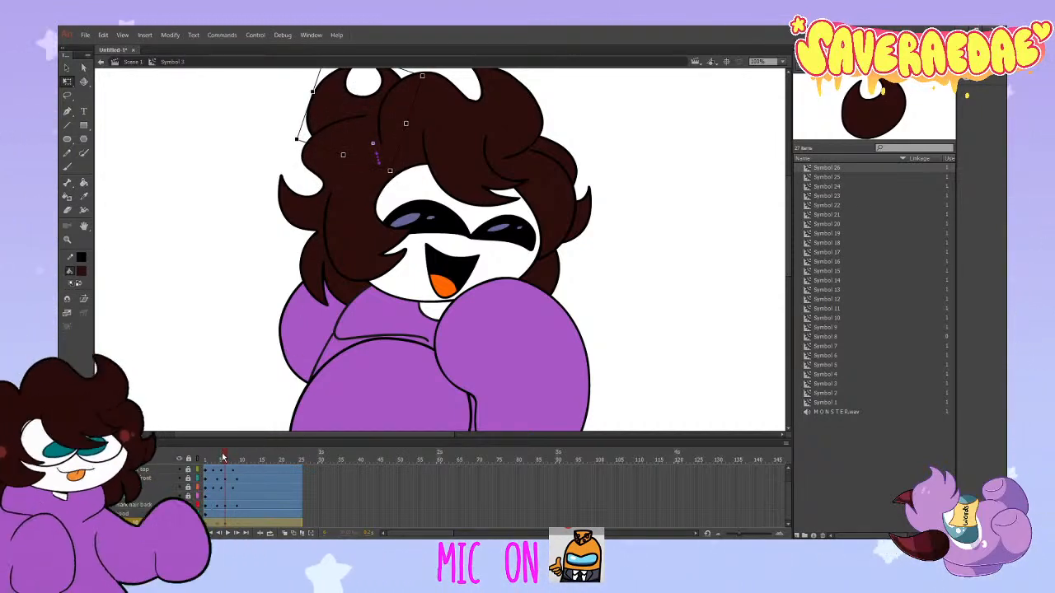
Step: Copy the upper-left hair tuft's frame 1 pose to frame 9 and play back the movement
click(210, 532)
click(219, 506)
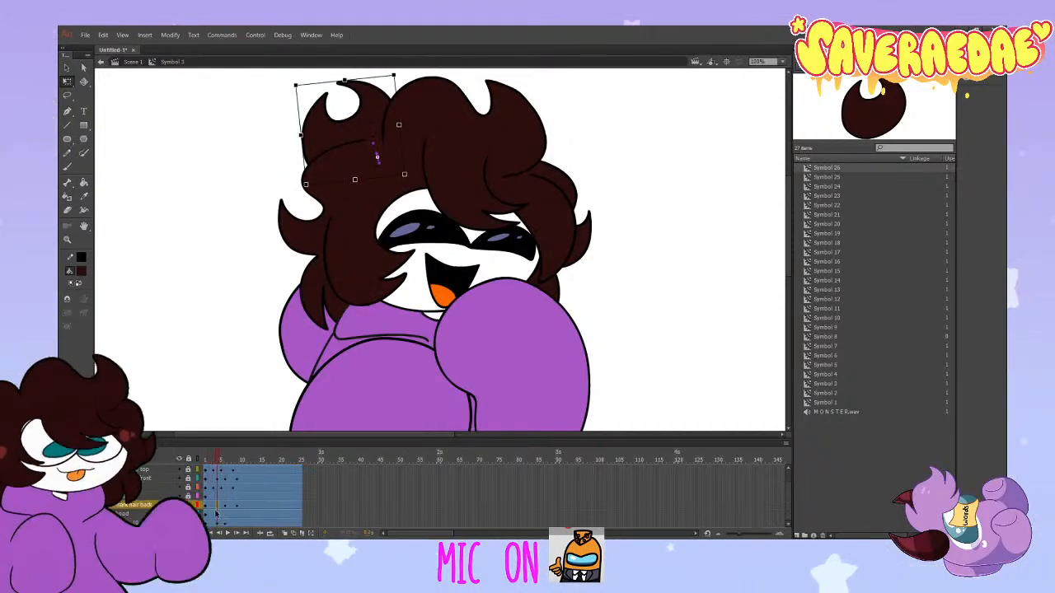
click(234, 524)
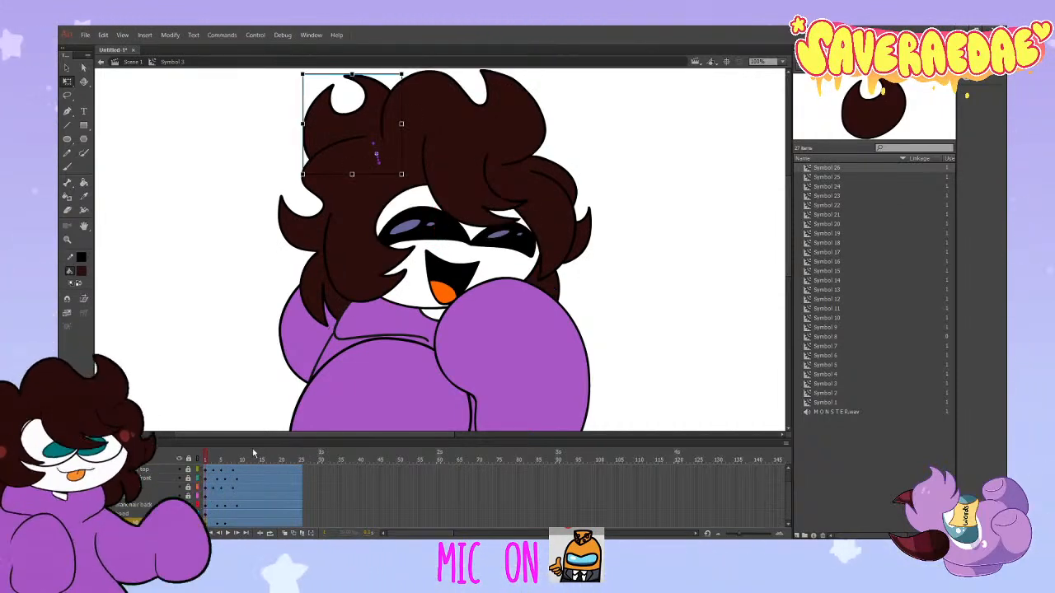
click(237, 523)
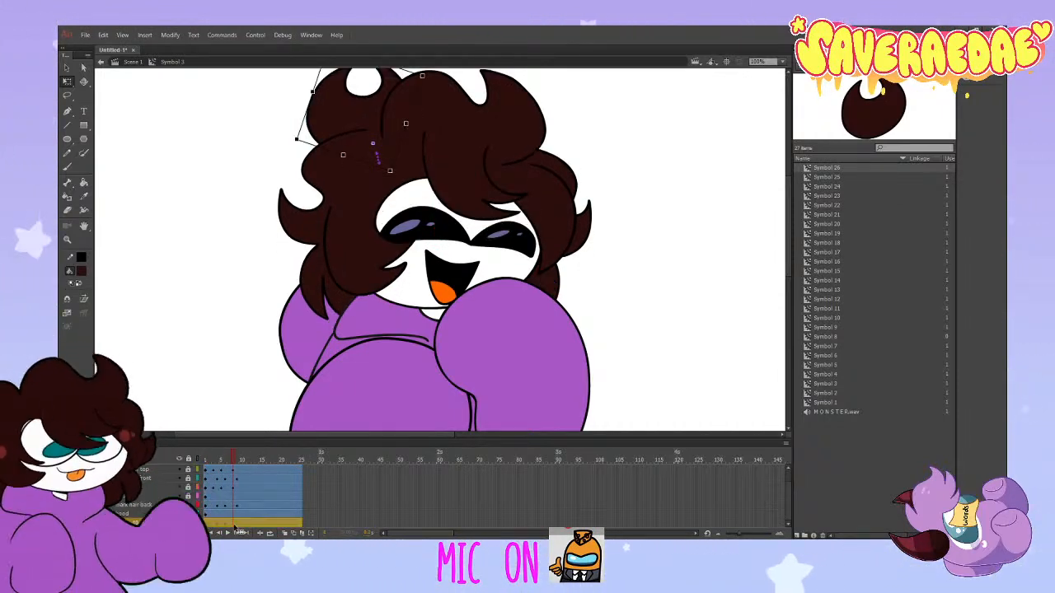
click(238, 525)
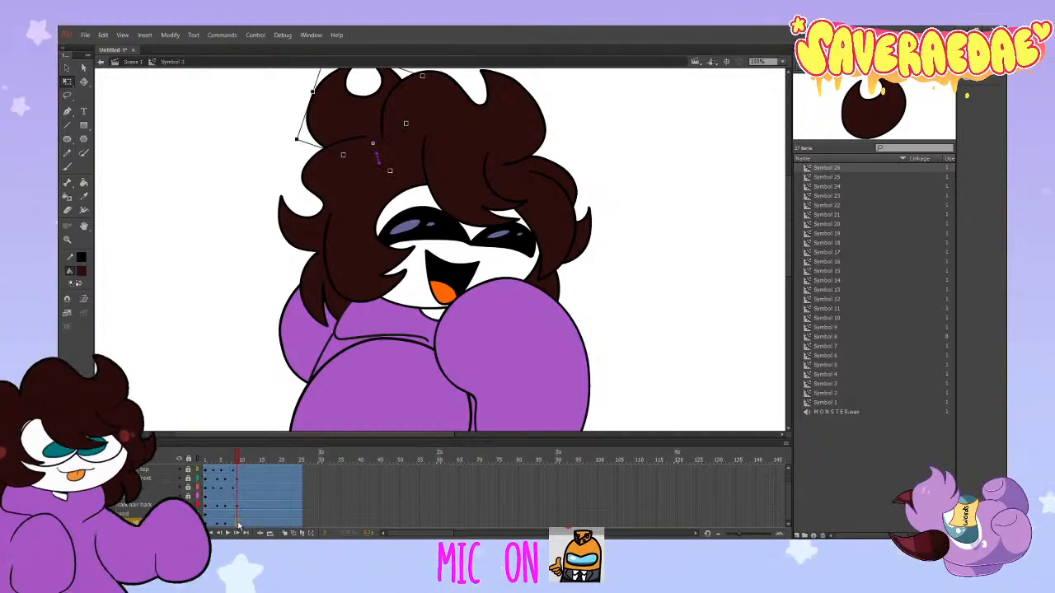
key(ctrl+z)
drag(238, 462, 243, 505)
key(Return)
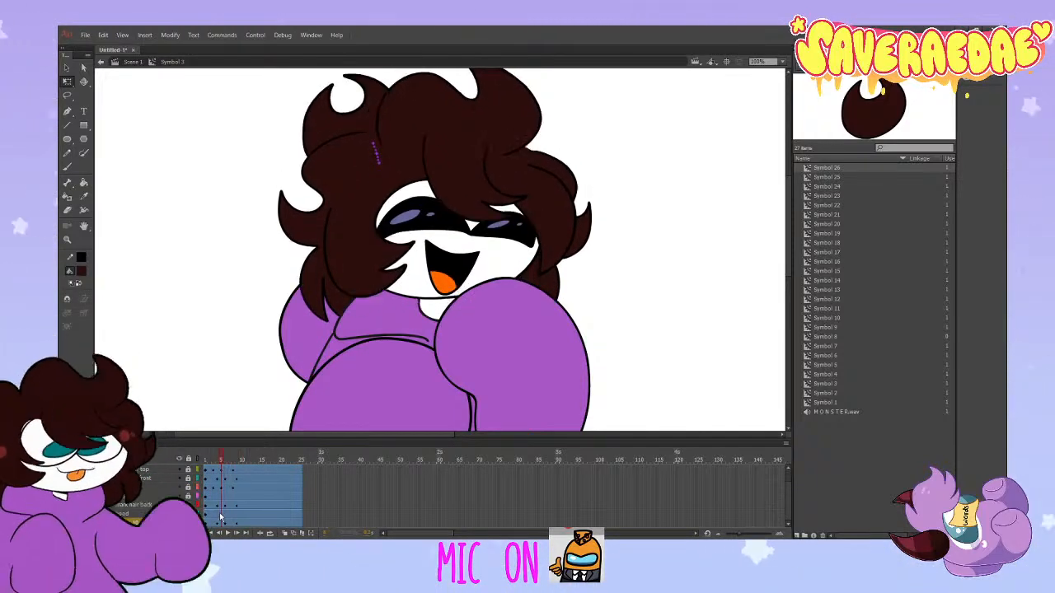
Step: Move the upper-left hair tuft's tilt keyframe to frame 3 and its upswing keyframe to frame 5
click(238, 522)
click(225, 522)
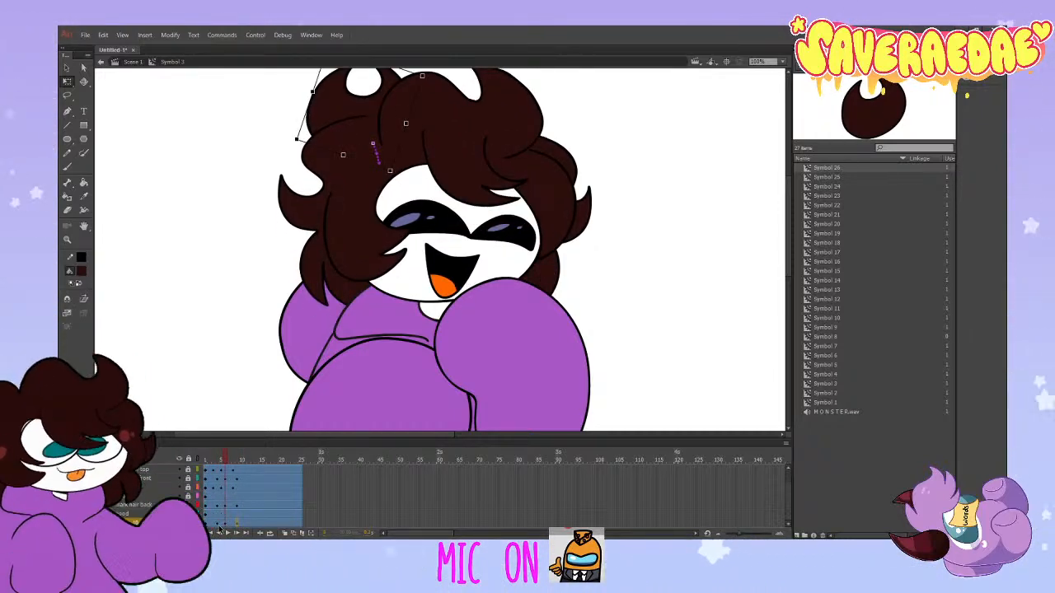
click(217, 524)
click(221, 524)
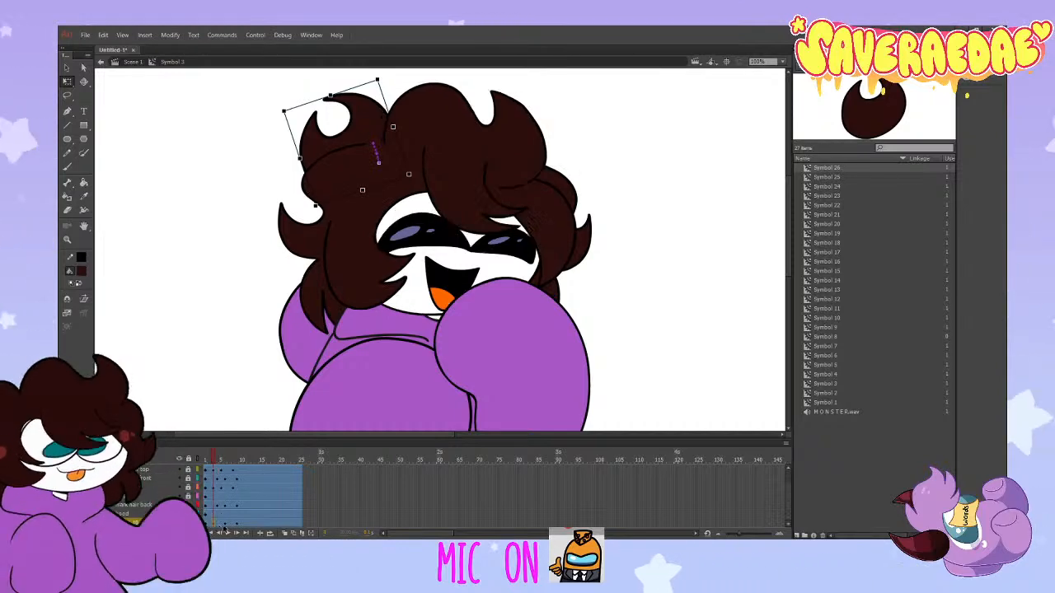
click(226, 524)
click(221, 524)
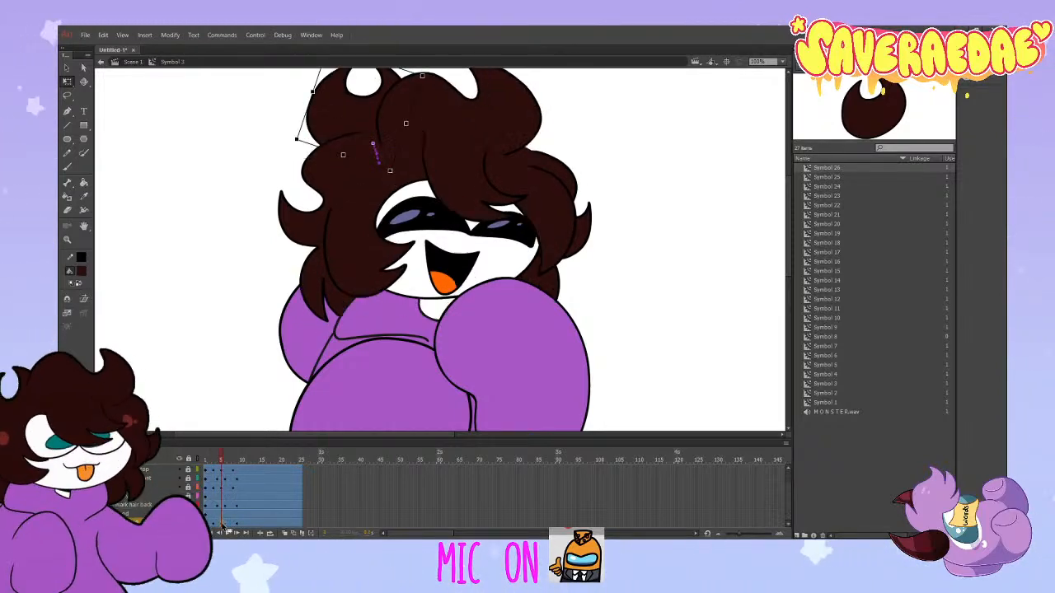
Step: Rotate the upper-left hair tuft slightly counterclockwise at frame 9 as a follow-through and check the movement
click(208, 470)
drag(207, 472, 242, 511)
click(236, 523)
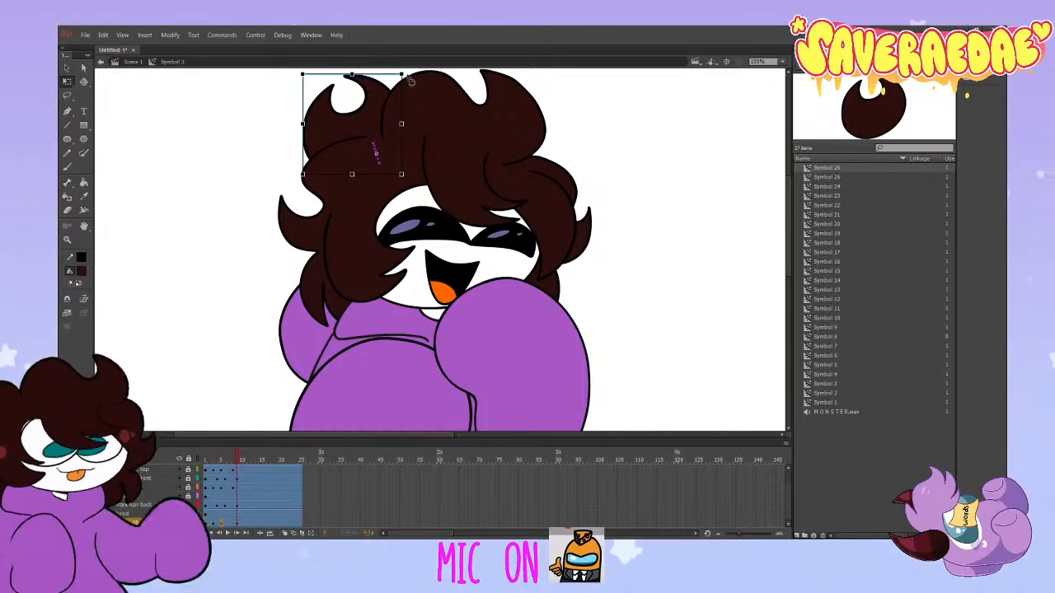
drag(406, 85, 393, 78)
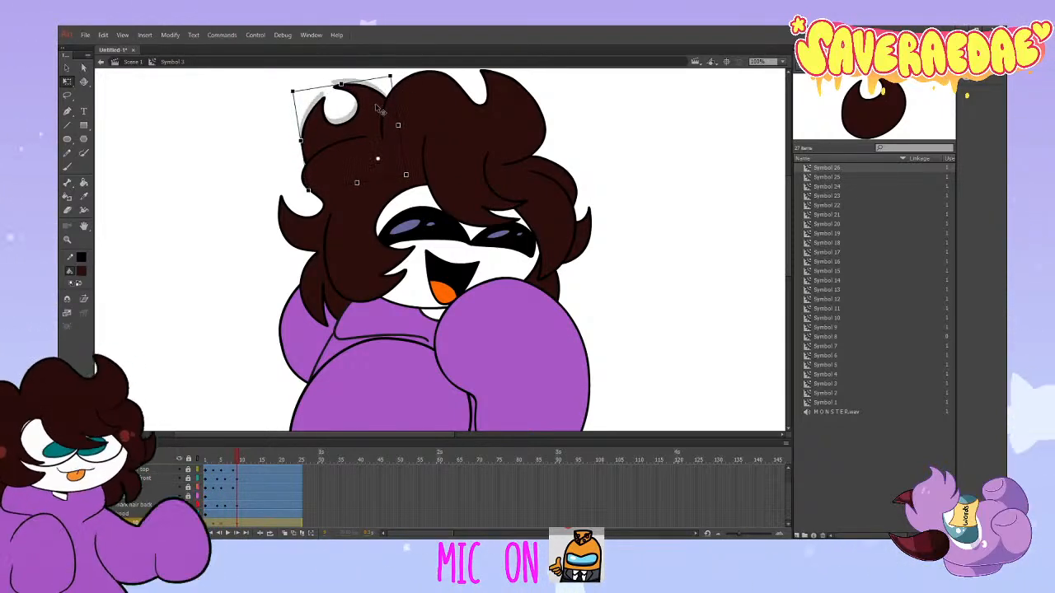
drag(239, 459, 205, 521)
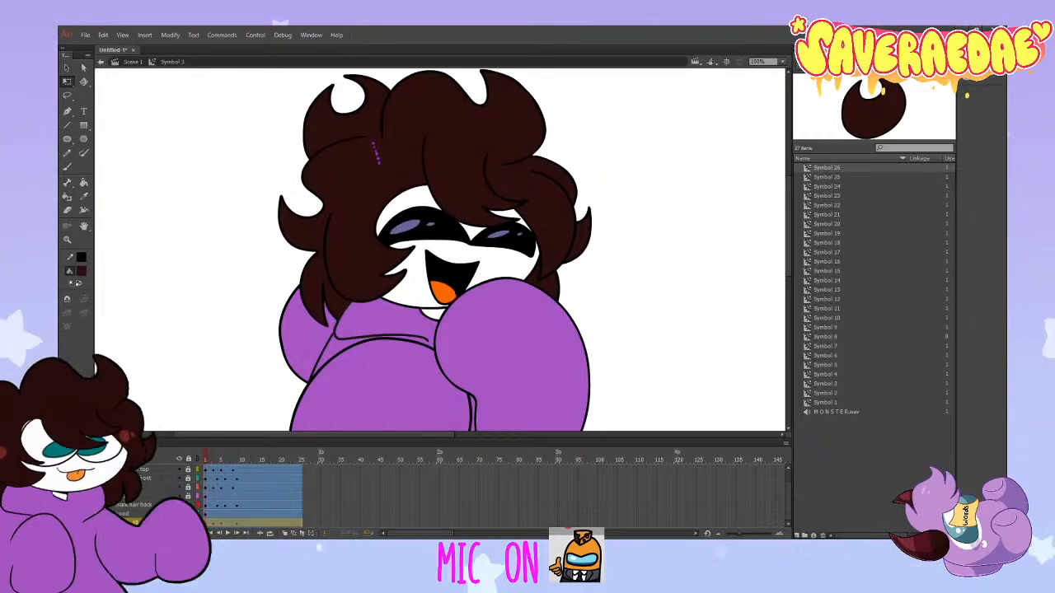
click(204, 522)
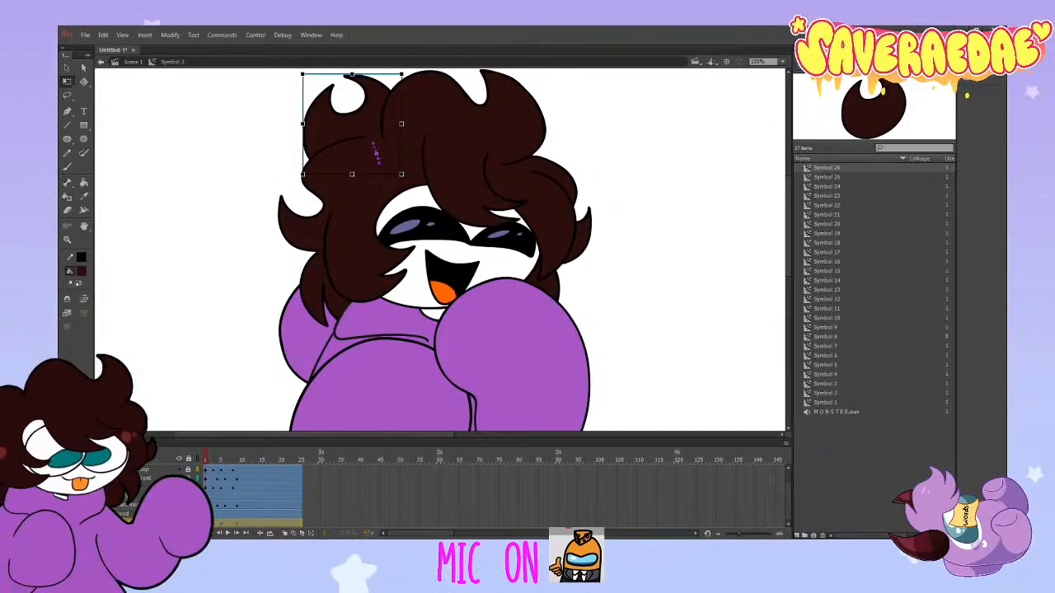
Step: Move the body's transformation point down to the waist and squash the body slightly downward at frame 3
click(212, 496)
scroll(444, 272, down, 3)
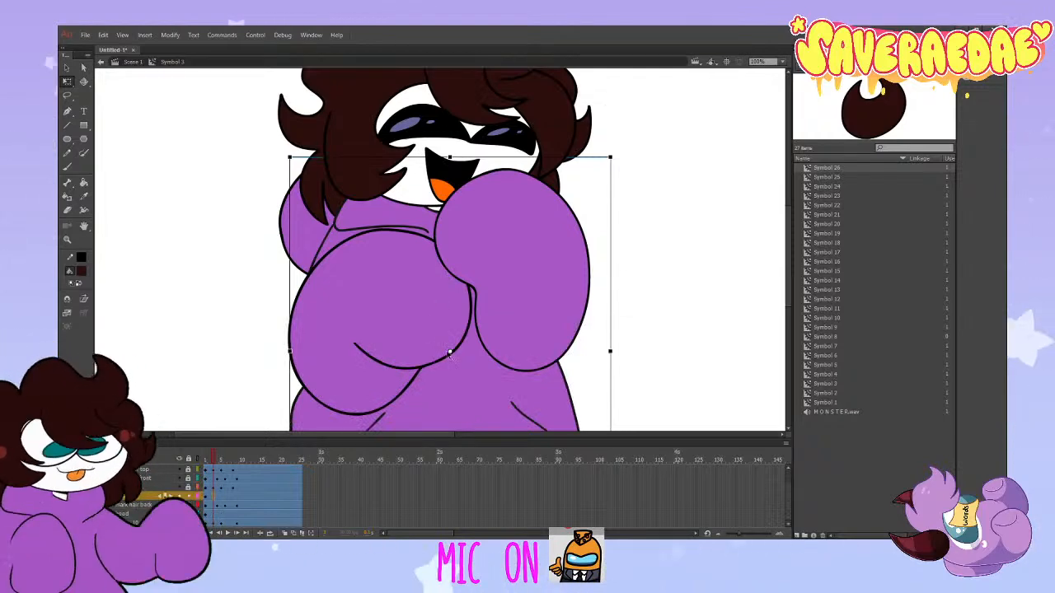
scroll(442, 362, down, 3)
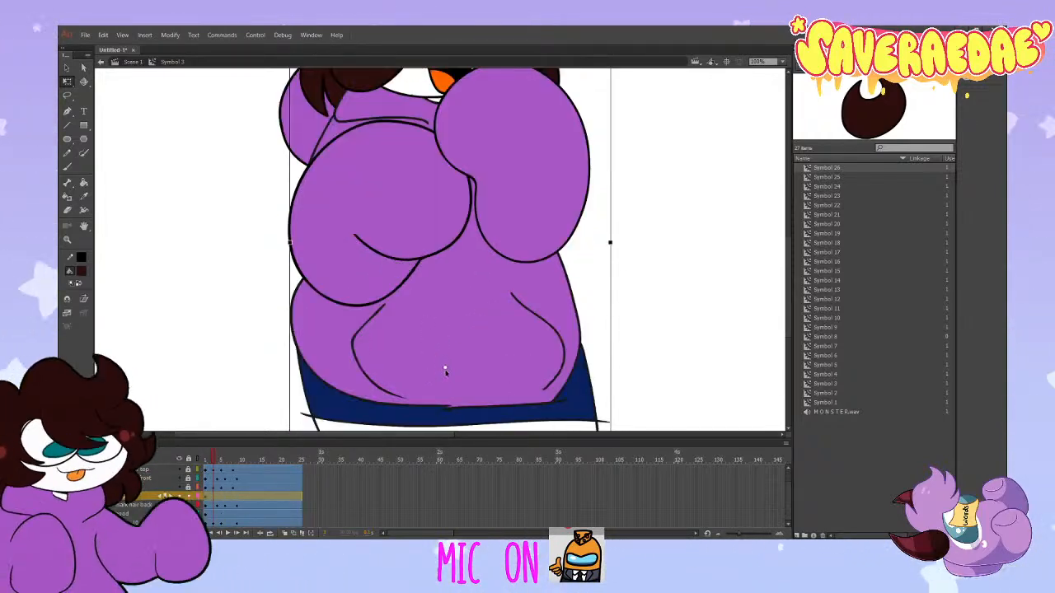
scroll(451, 317, up, 6)
drag(450, 266, 450, 273)
Step: Raise the body at frame 5 slightly above its starting height
mouse_move(212, 461)
mouse_down()
mouse_move(207, 467)
mouse_move(223, 475)
mouse_up()
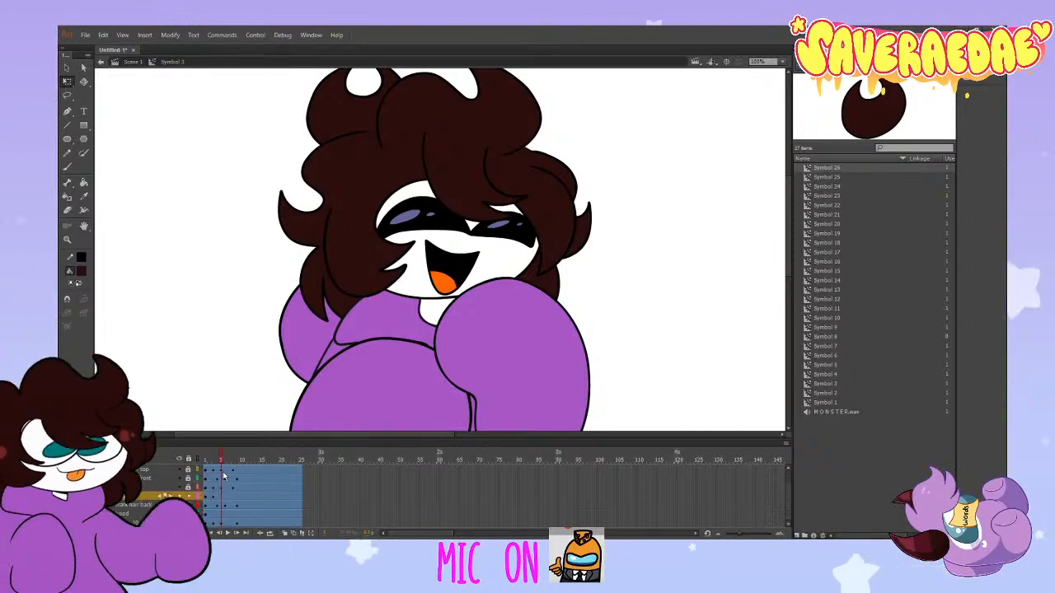
click(387, 363)
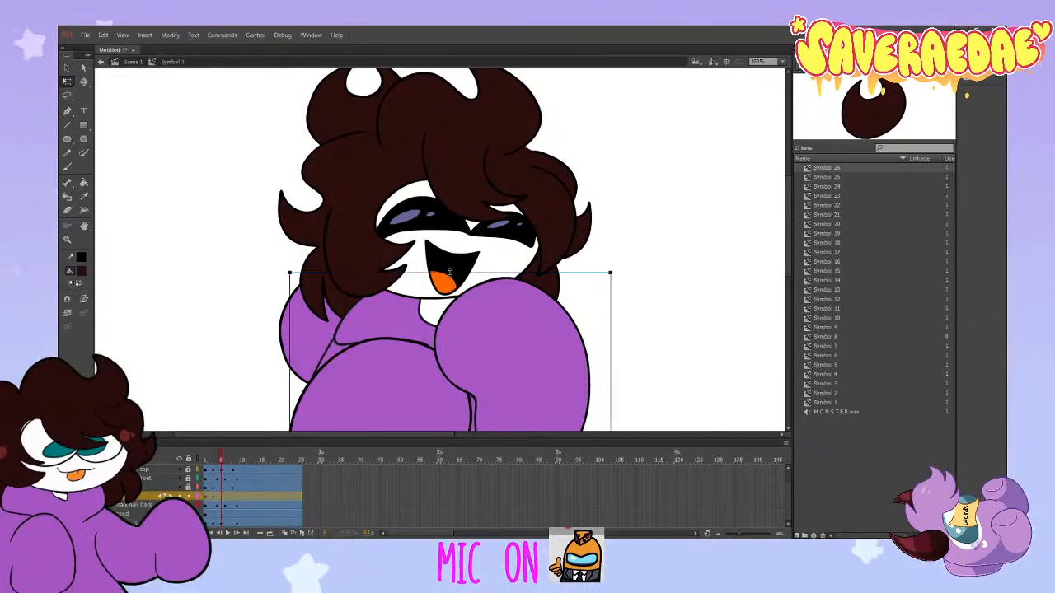
key(Up)
key(Up)
key(Up)
key(Up)
key(Up)
key(Up)
key(Up)
key(Up)
key(Up)
key(Up)
key(Up)
key(Up)
key(Up)
key(Up)
key(Up)
key(Up)
Step: Copy the body's frame 1 pose to frame 8 to close its movement and scrub through it
drag(220, 476, 207, 499)
click(207, 497)
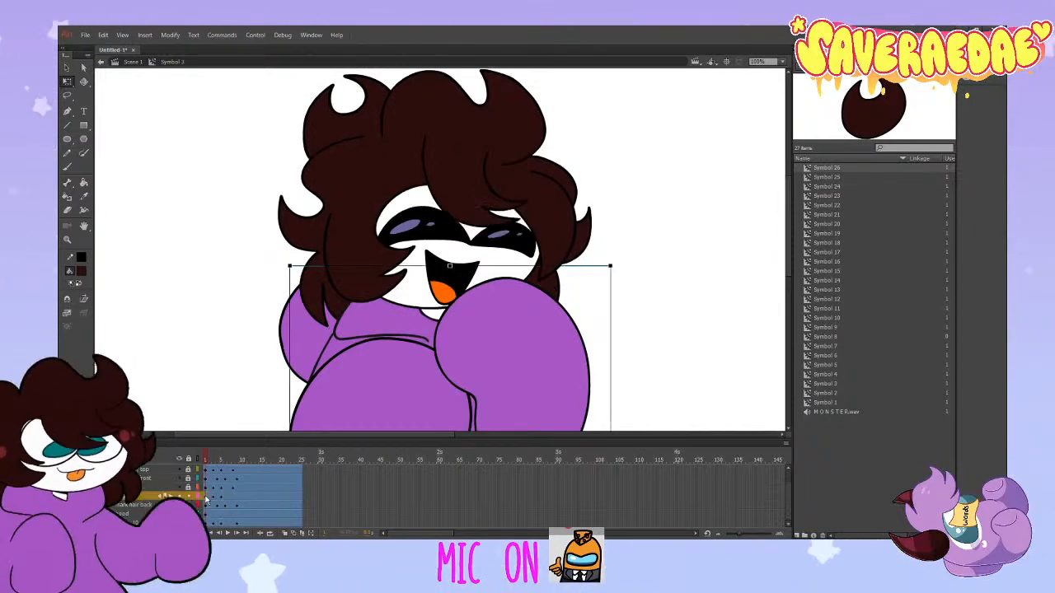
click(234, 497)
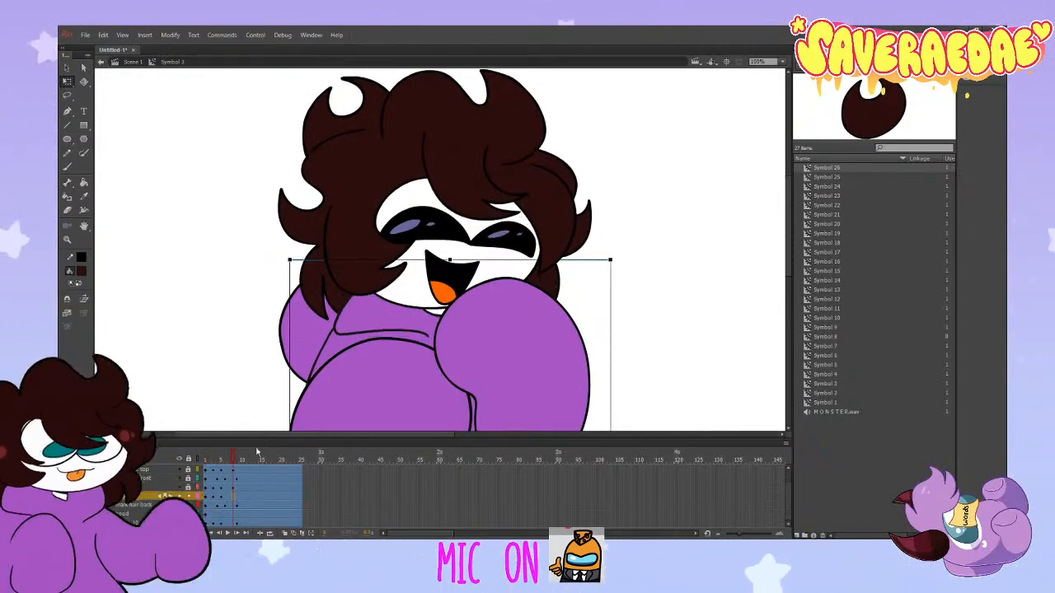
key(shift+Down)
mouse_move(237, 458)
mouse_down()
mouse_move(203, 459)
mouse_move(234, 459)
mouse_up()
drag(234, 498, 205, 497)
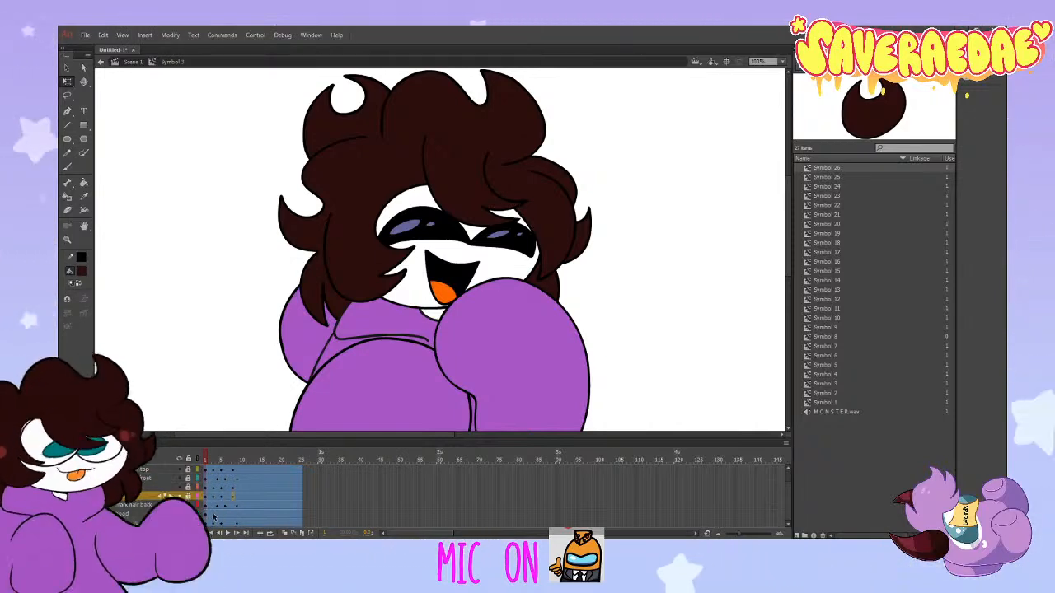
Step: Lower the hood behind the neck at frame 3, and raise it with a slight clockwise rotation at frame 5
drag(208, 464, 214, 463)
click(301, 346)
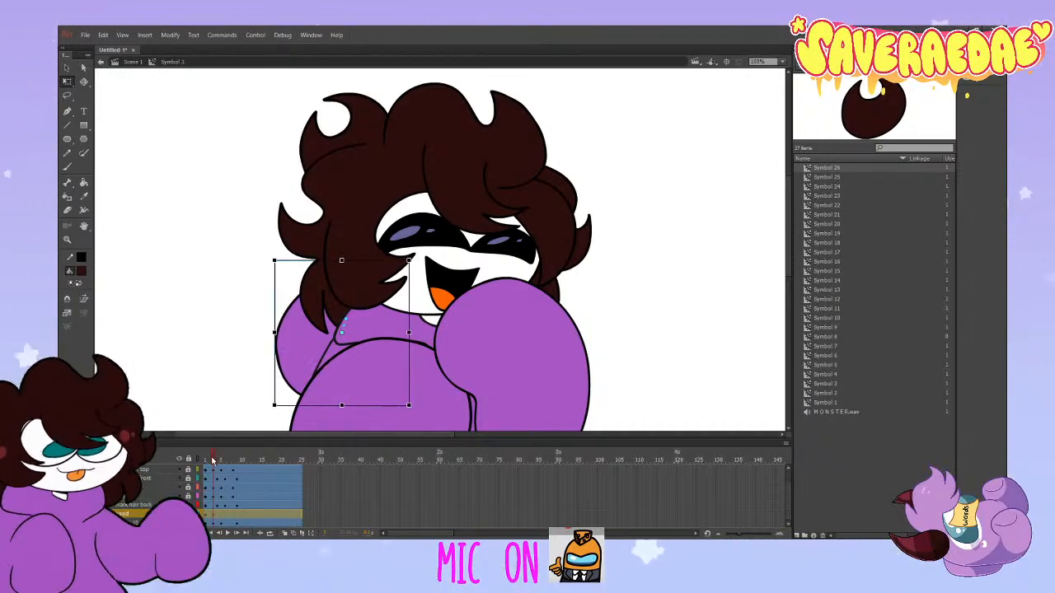
drag(213, 462, 221, 467)
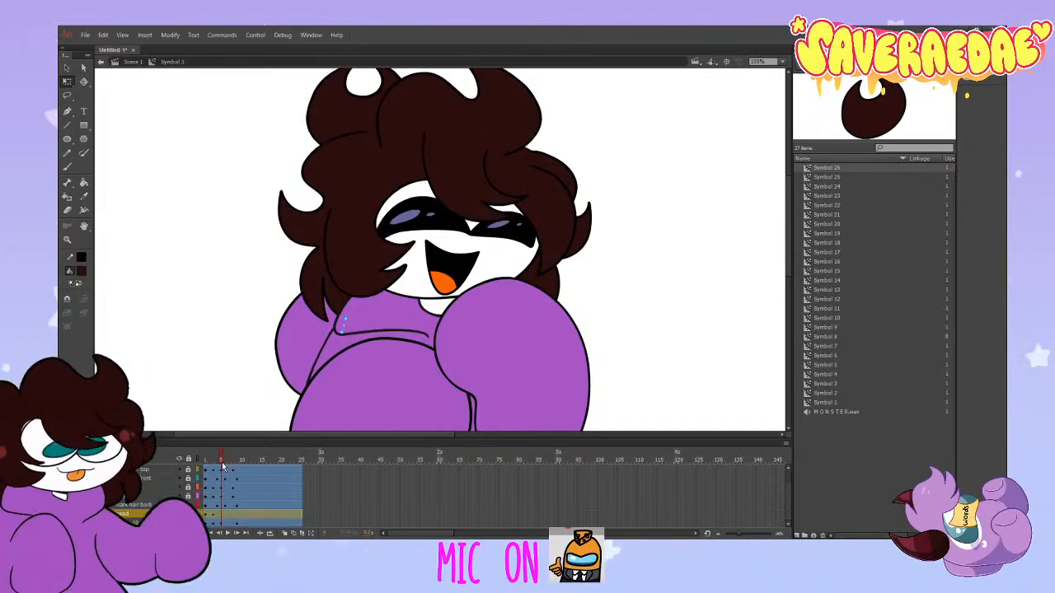
click(305, 326)
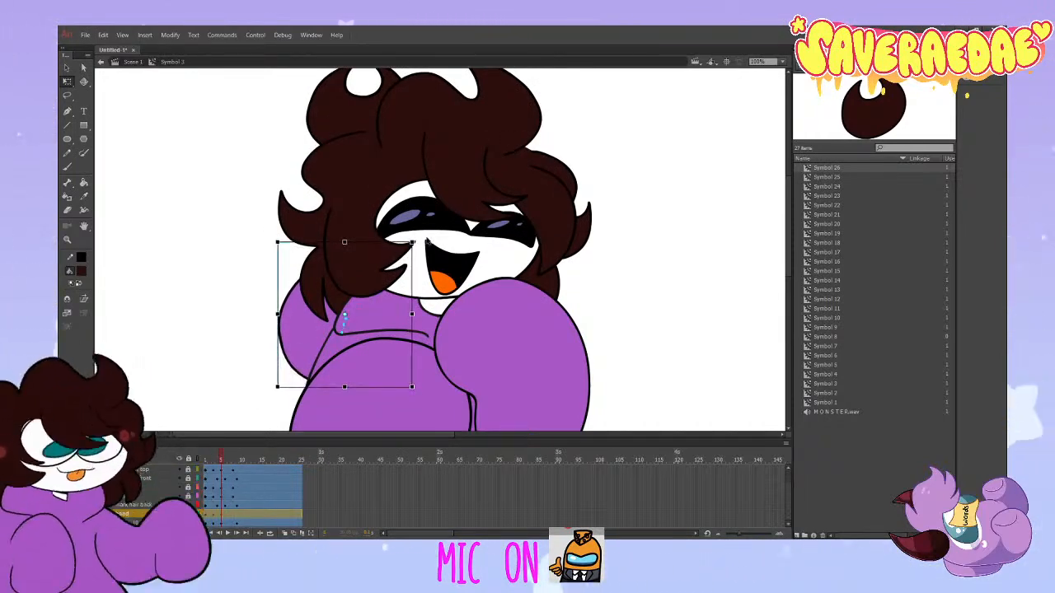
drag(419, 247, 425, 255)
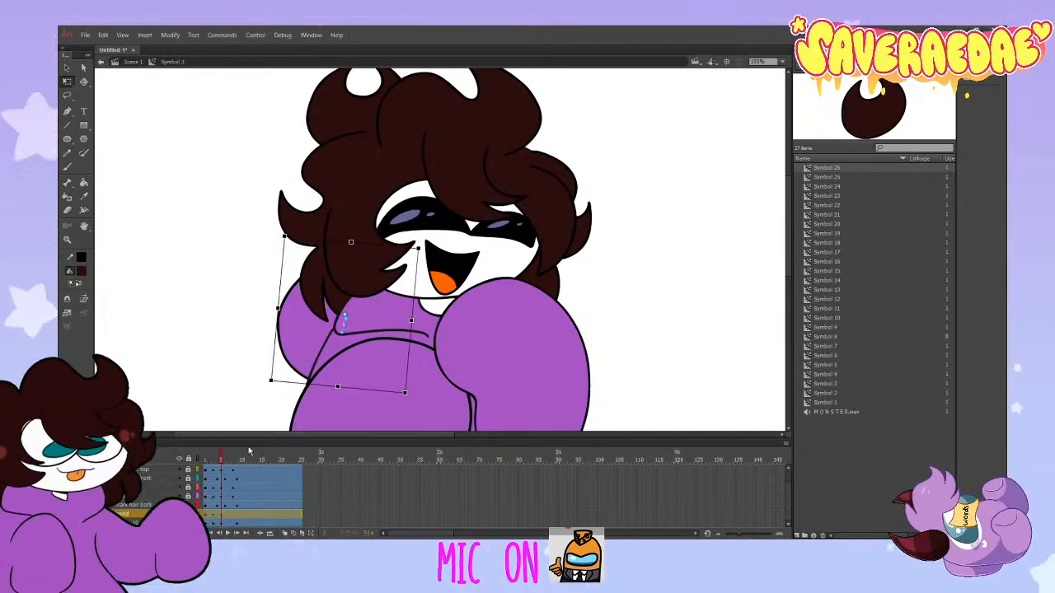
Step: Copy the hood's frame 1 pose to frame 10 so its movement returns to the starting position
click(206, 506)
click(206, 515)
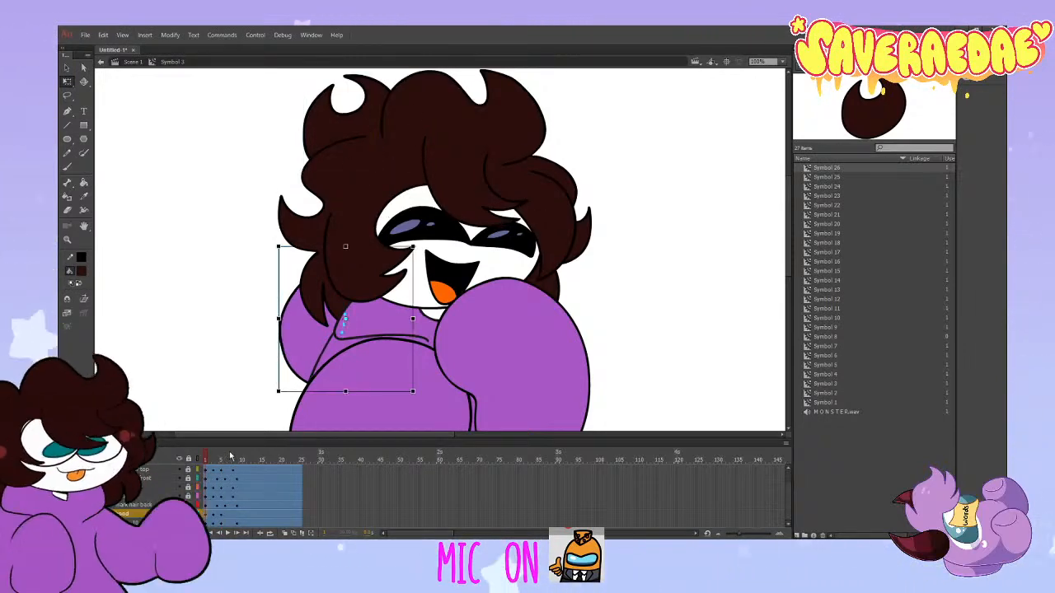
click(223, 472)
click(241, 475)
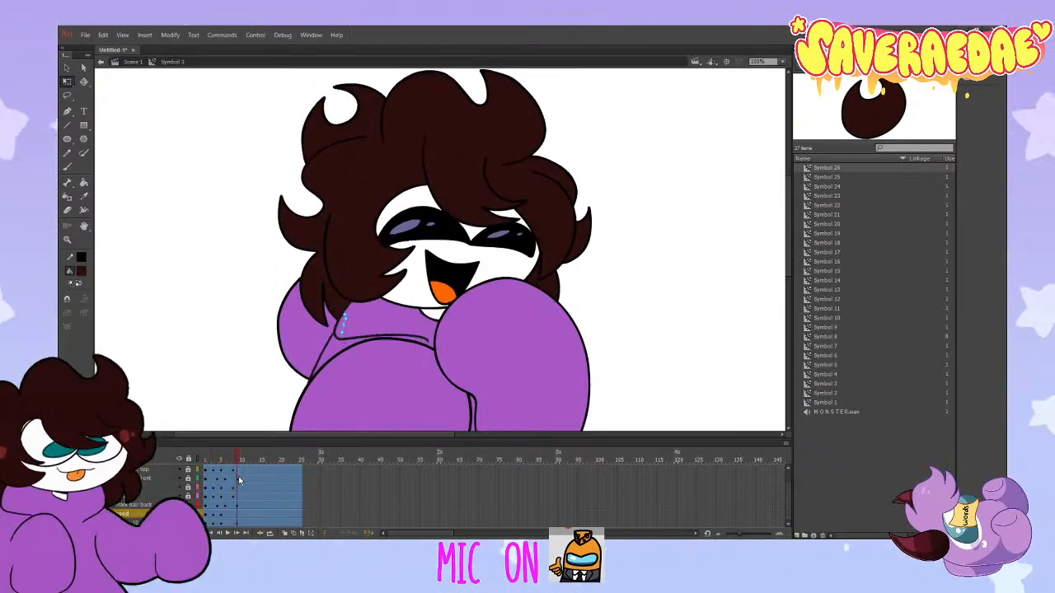
click(240, 515)
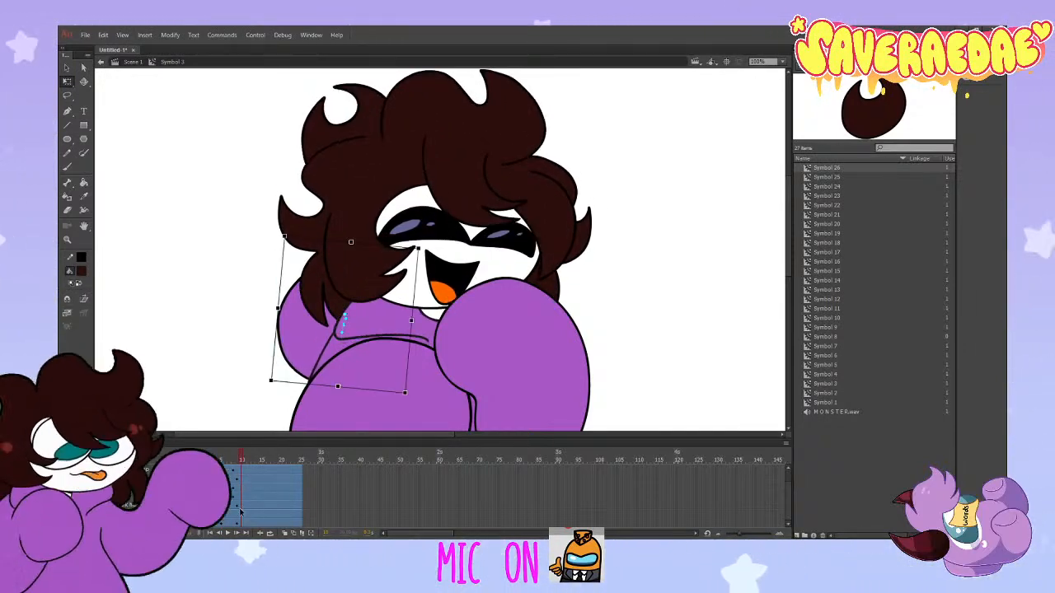
click(240, 463)
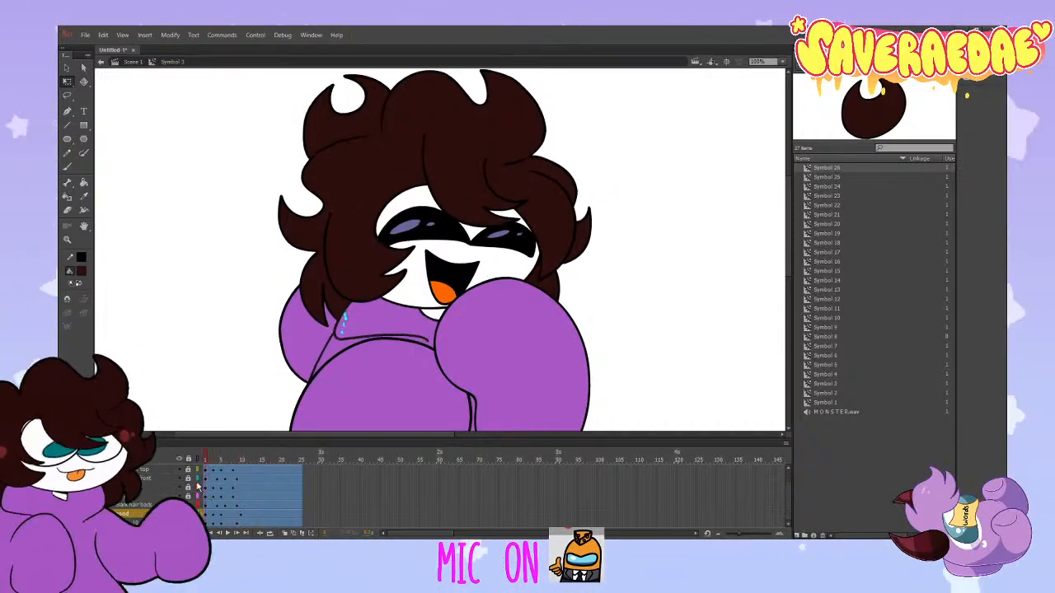
Step: Lock the hood layer and scrub back through the animation to frame 1
click(251, 500)
click(254, 492)
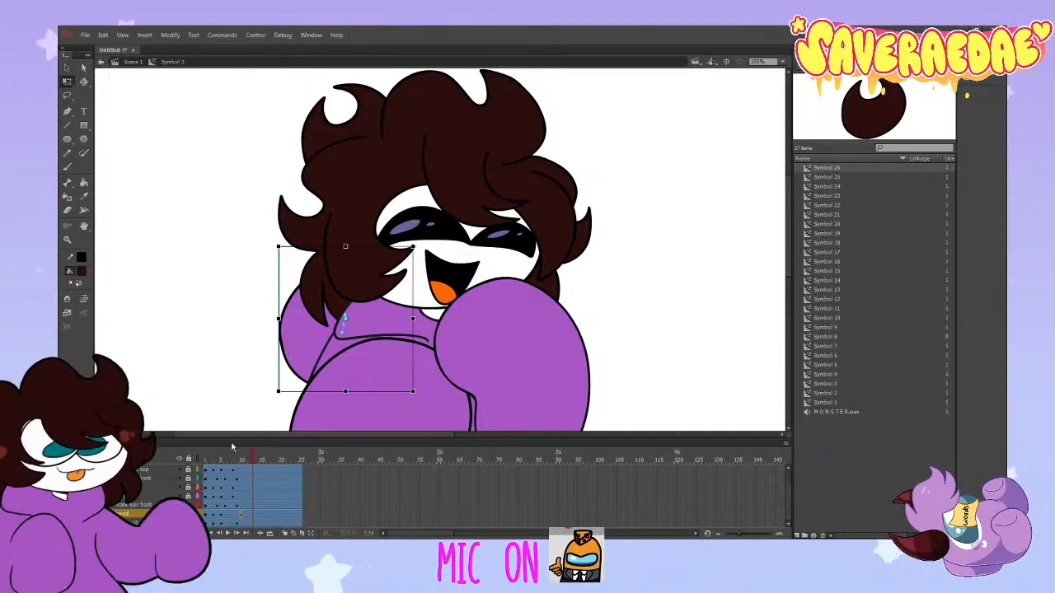
click(191, 513)
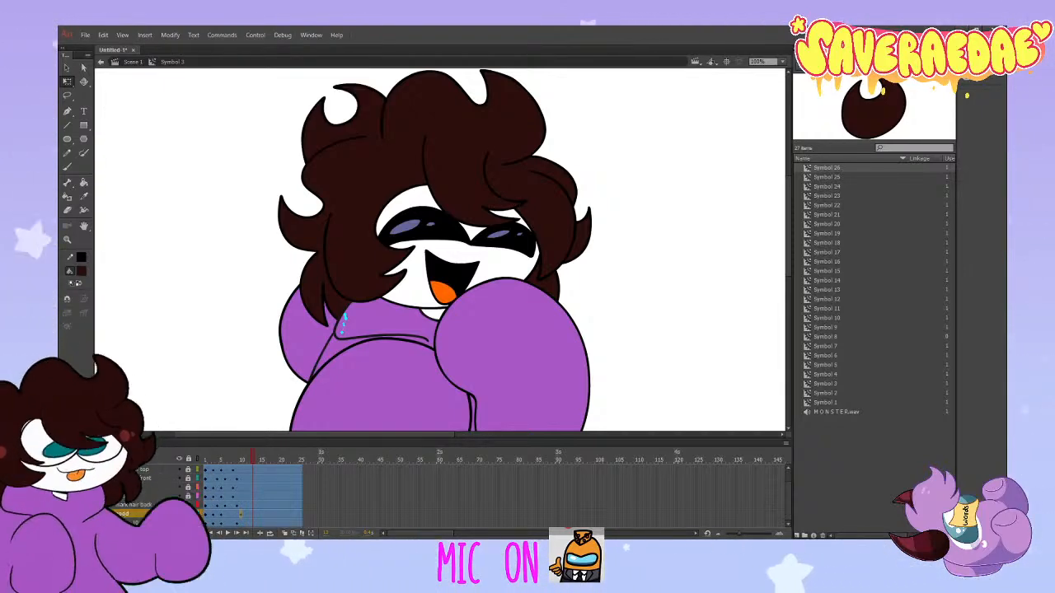
drag(248, 463, 200, 476)
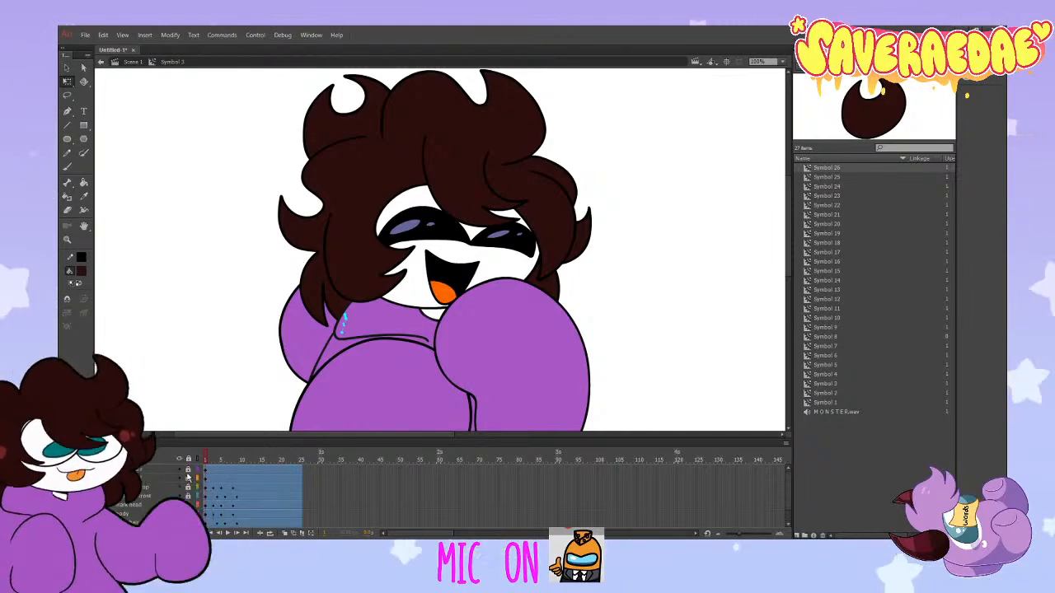
Step: Unlock the arm layers, move the transformation point of the arm near the mouth to its base, and rotate it counterclockwise at frame 3
click(210, 461)
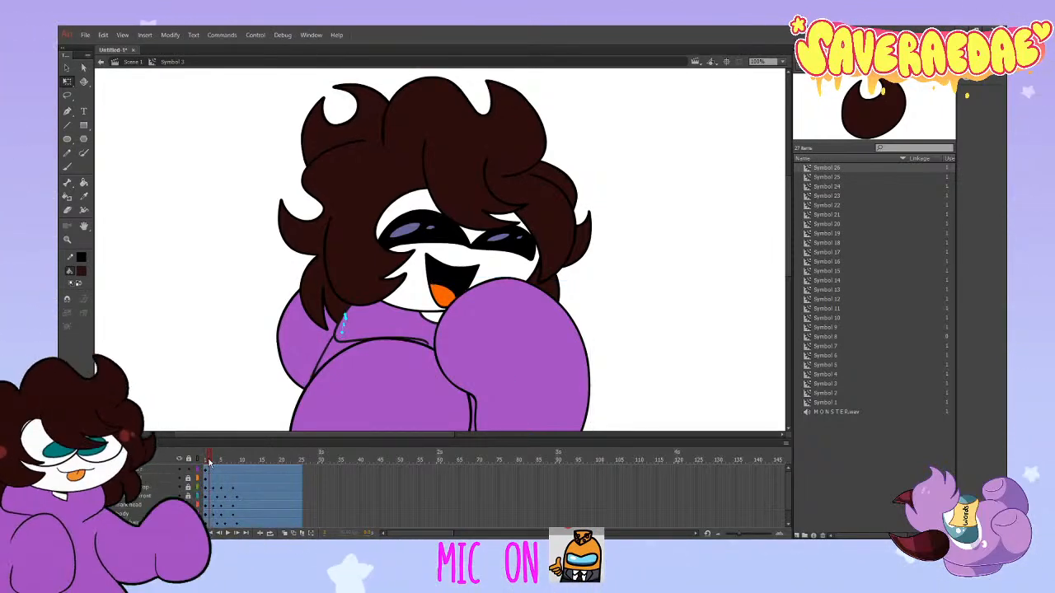
drag(210, 461, 211, 463)
scroll(535, 356, down, 3)
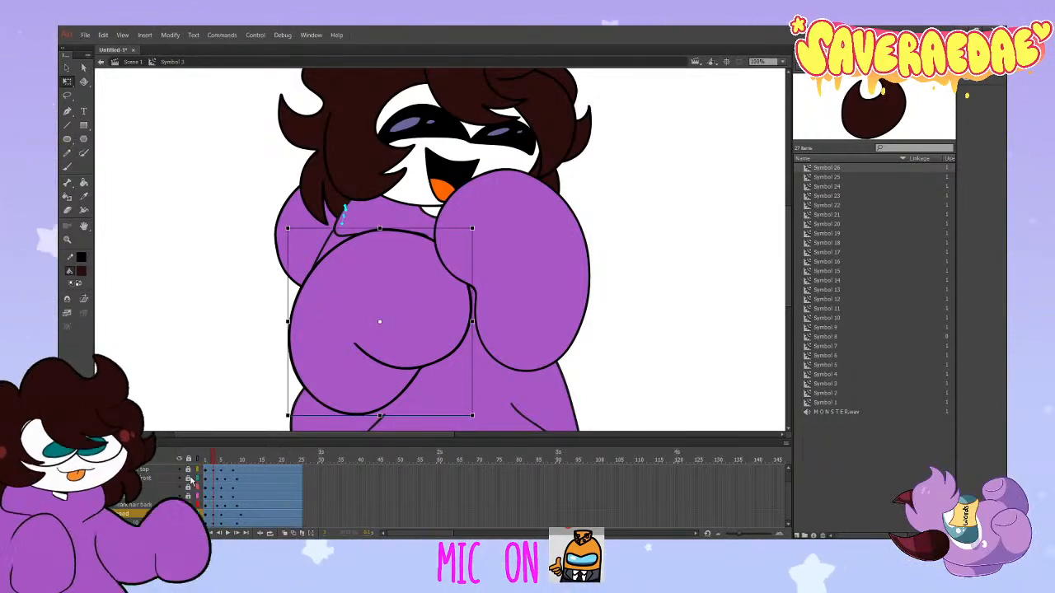
click(488, 244)
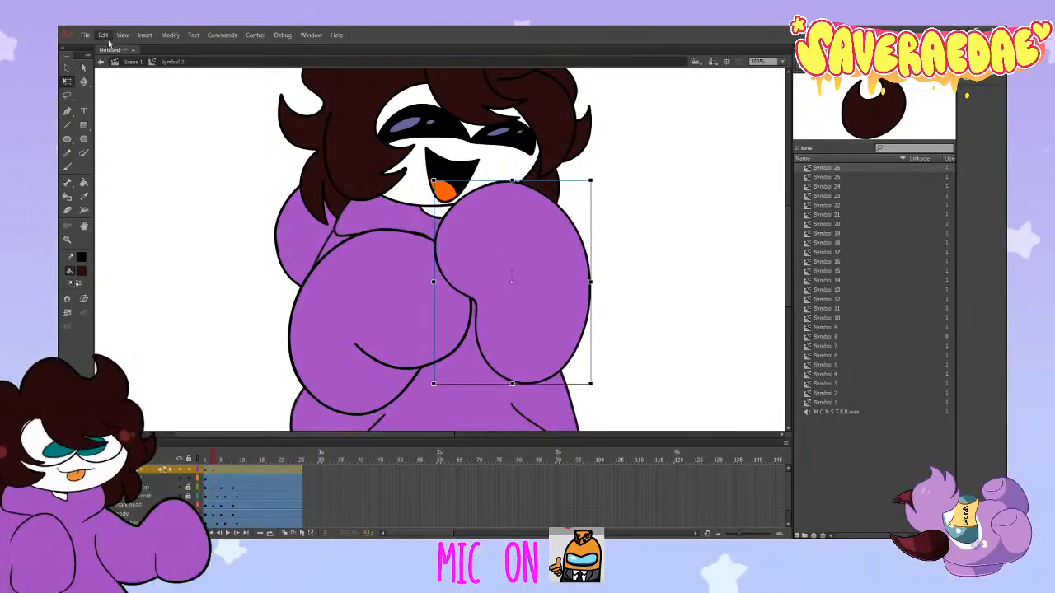
click(113, 47)
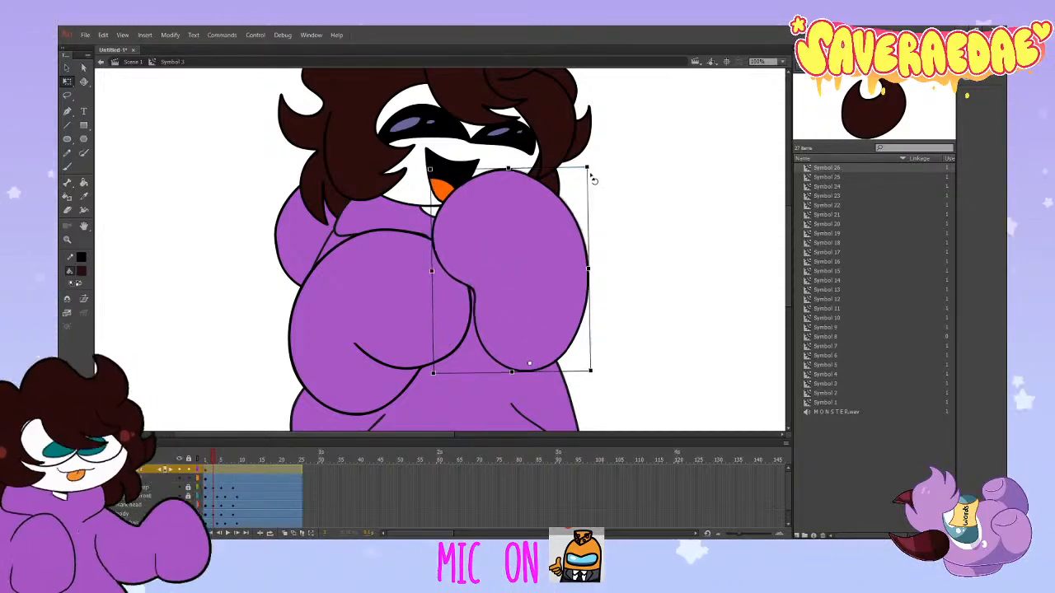
drag(581, 185, 567, 189)
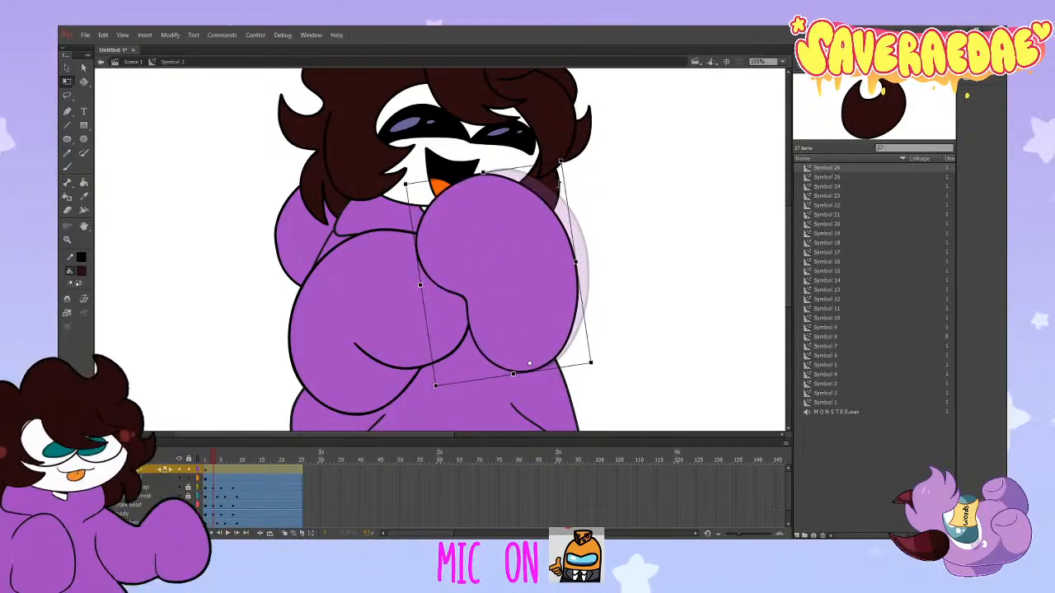
Step: Raise the arm near the mouth slightly at frame 5 and rotate it clockwise, away from the mouth
drag(209, 457, 221, 470)
click(518, 212)
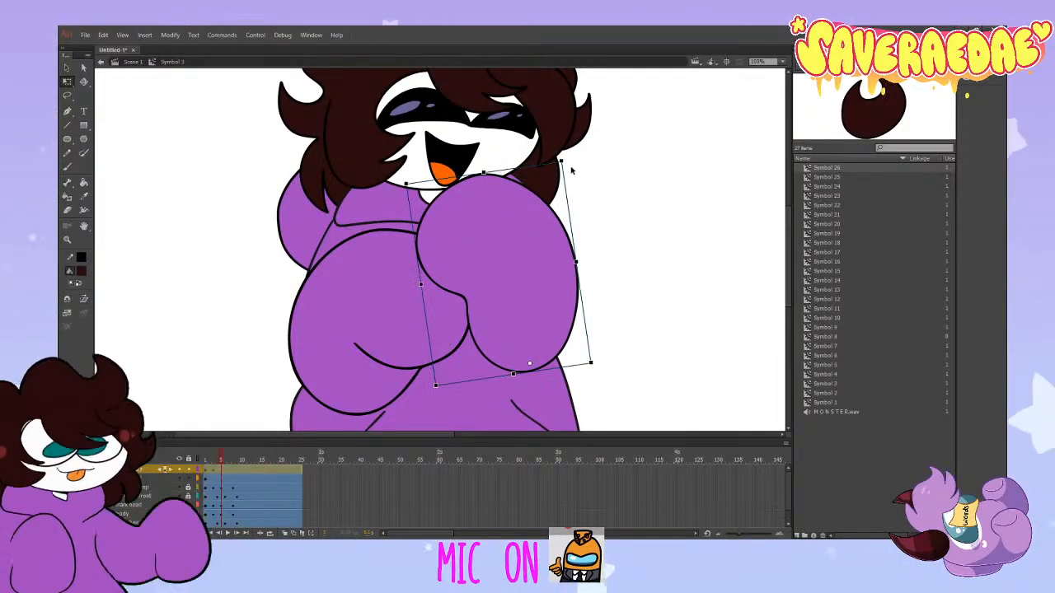
drag(569, 171, 600, 174)
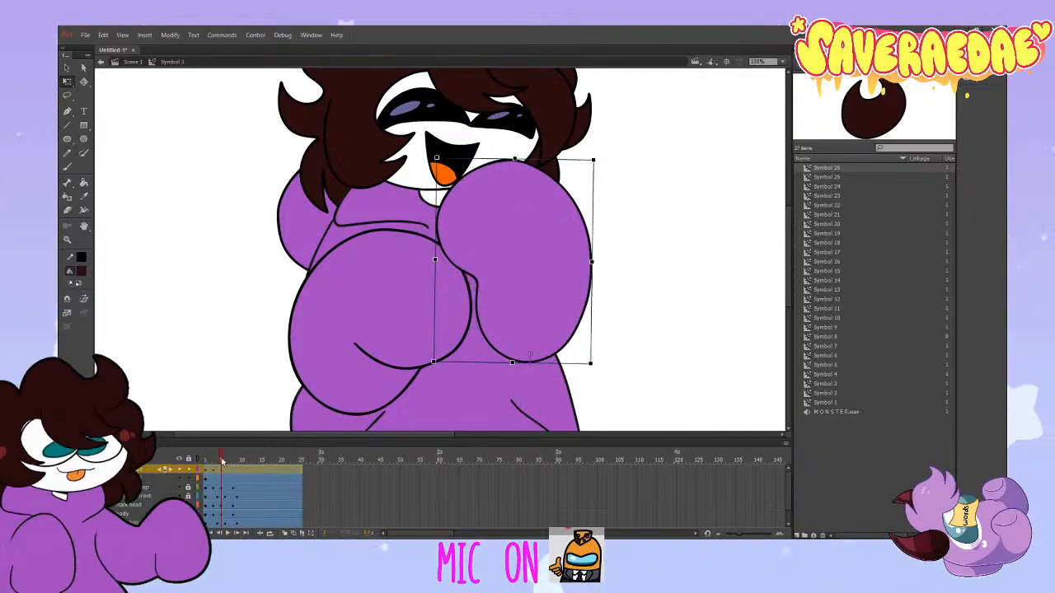
Step: Place the same arm's raised pose at frame 8, rotate the arm slightly counterclockwise at frame 10, and scrub through the movement
click(204, 472)
drag(204, 471, 242, 491)
click(216, 482)
click(224, 470)
click(499, 180)
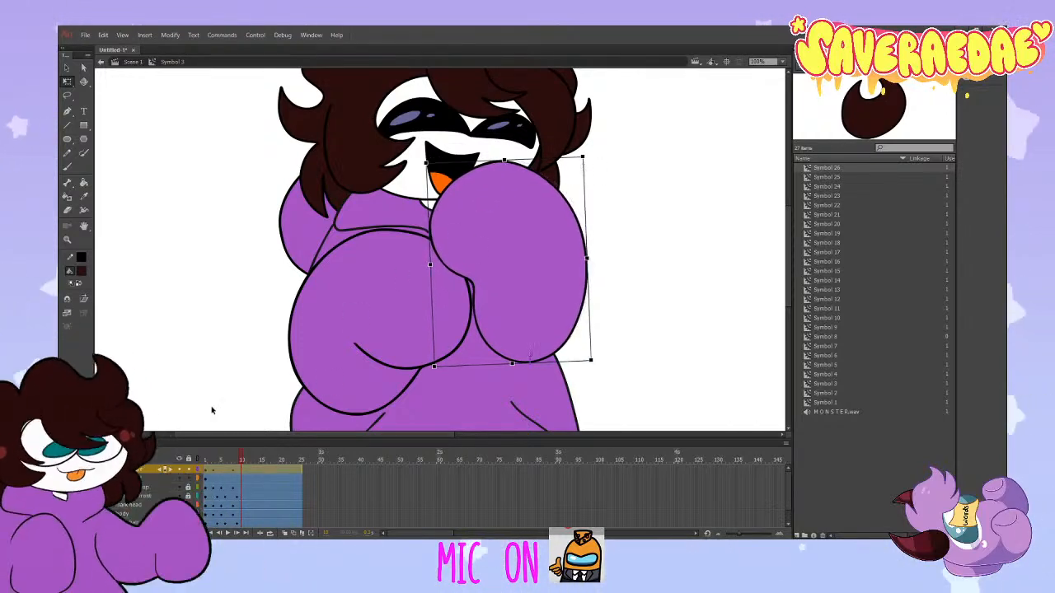
click(227, 466)
drag(226, 468, 243, 520)
click(503, 239)
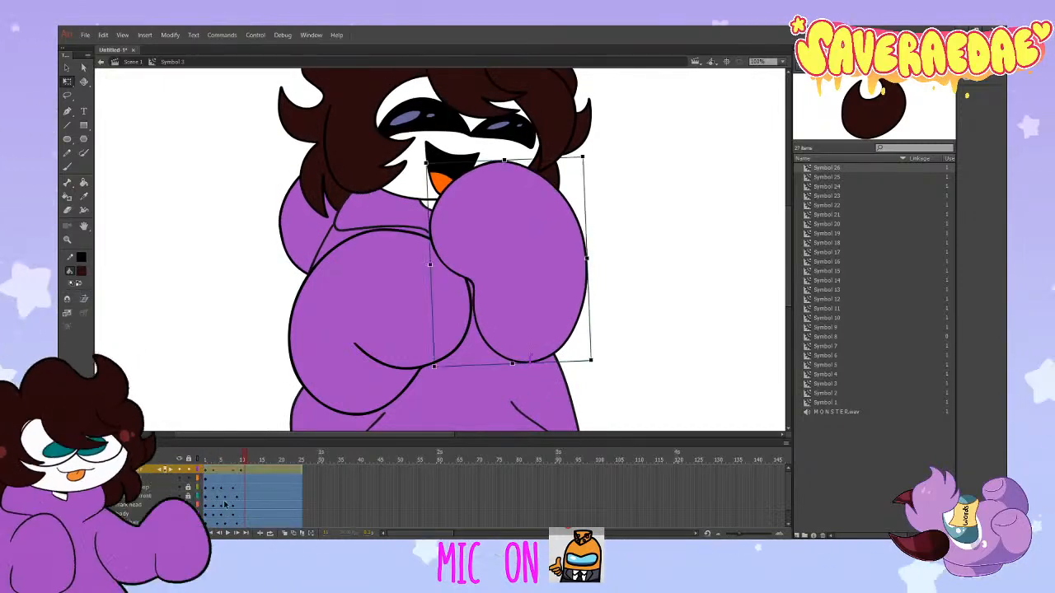
Step: Move the other arm's transformation point to its lower end, raise the arm at frame 3, and rotate it counterclockwise at frame 8
click(214, 483)
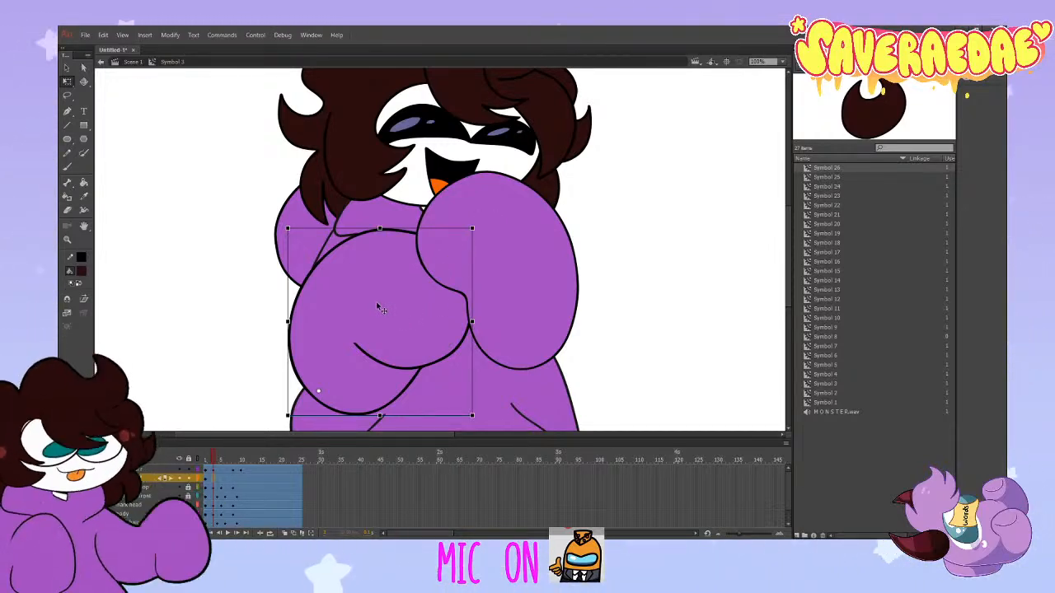
drag(376, 292, 376, 281)
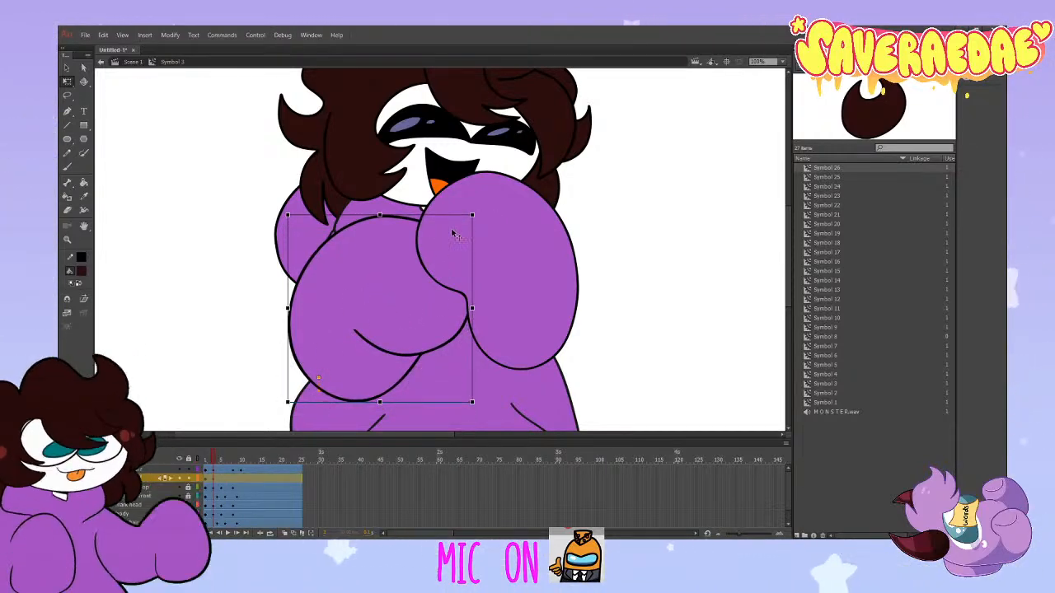
click(206, 466)
drag(206, 466, 232, 481)
click(435, 280)
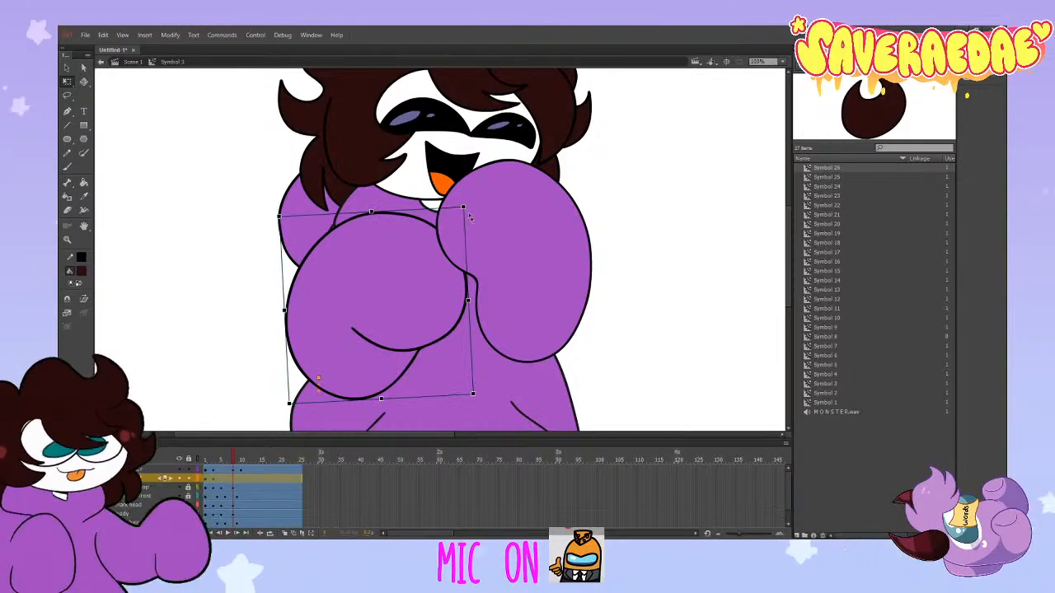
drag(468, 212, 443, 198)
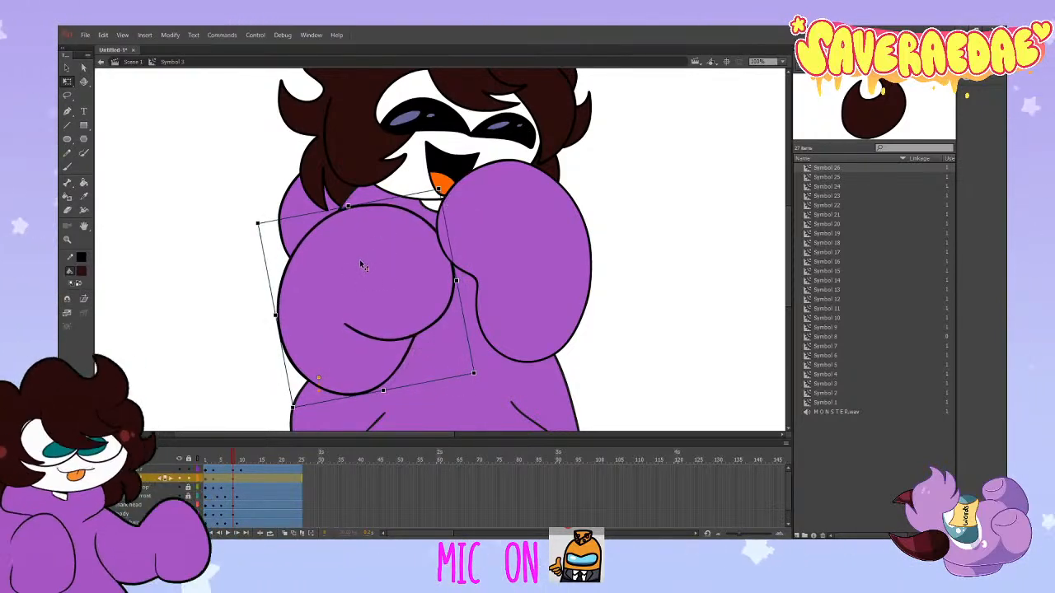
Step: Raise the selected forearm slightly at frame 8 and rotate it clockwise at frame 10
drag(359, 262, 360, 250)
drag(232, 461, 243, 506)
click(242, 479)
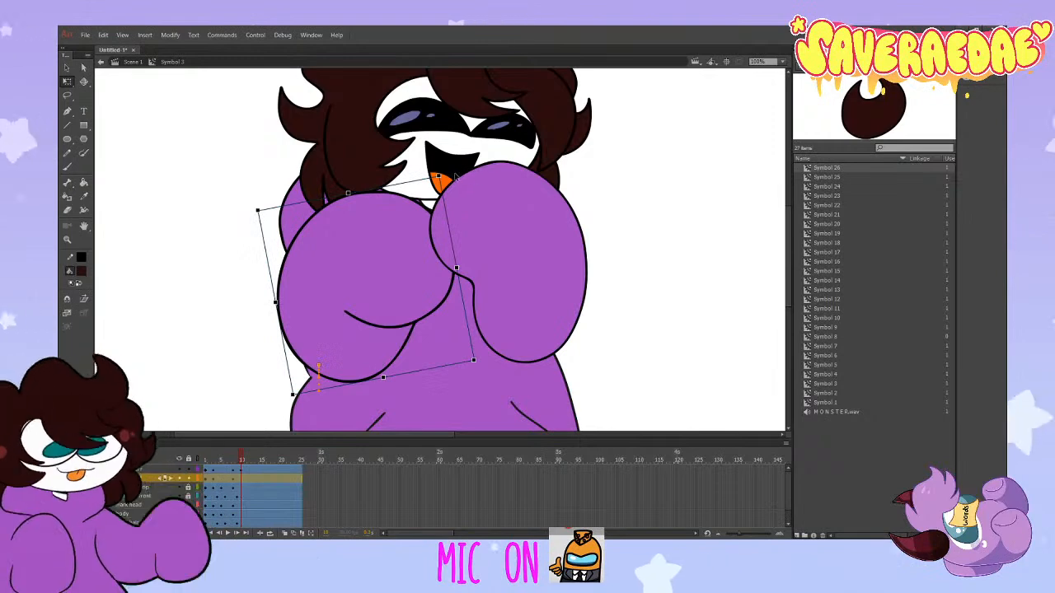
drag(439, 180, 460, 206)
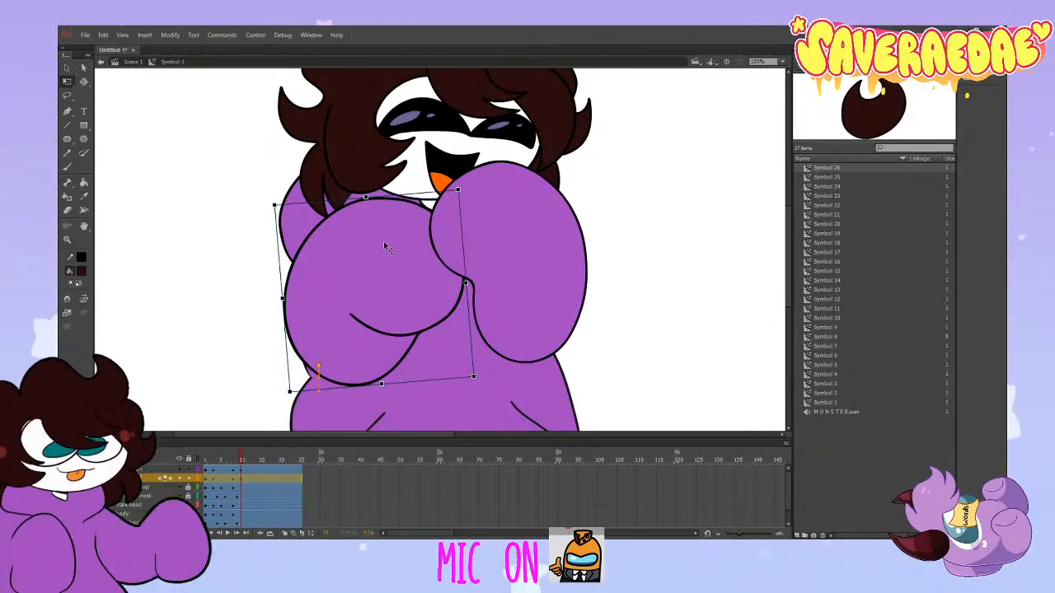
drag(250, 460, 243, 482)
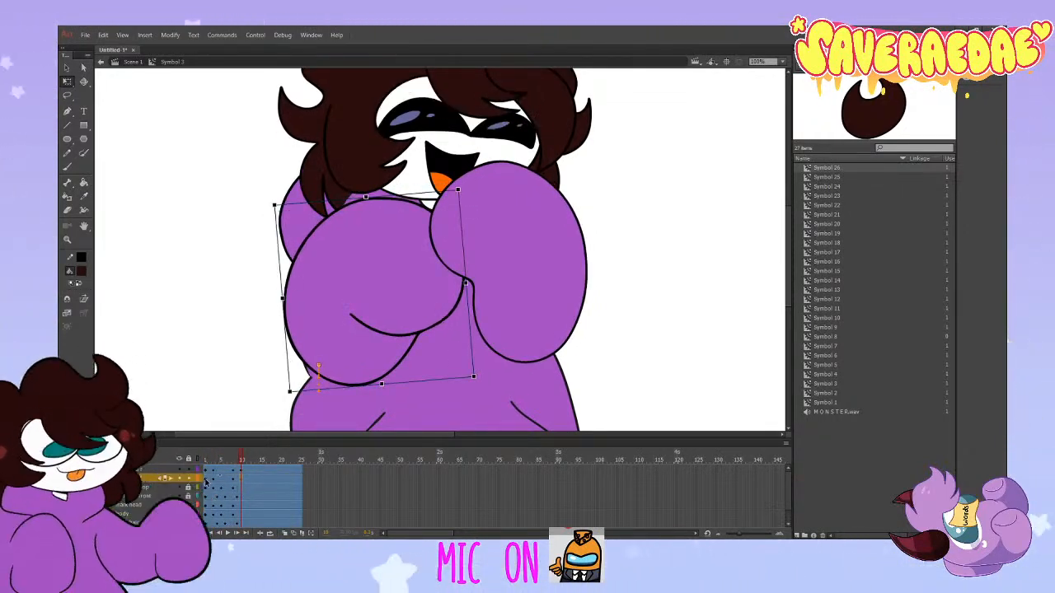
Step: Lower the forearm slightly at frame 1 and give frame 10 the same arm pose
click(204, 479)
key(.)
key(.)
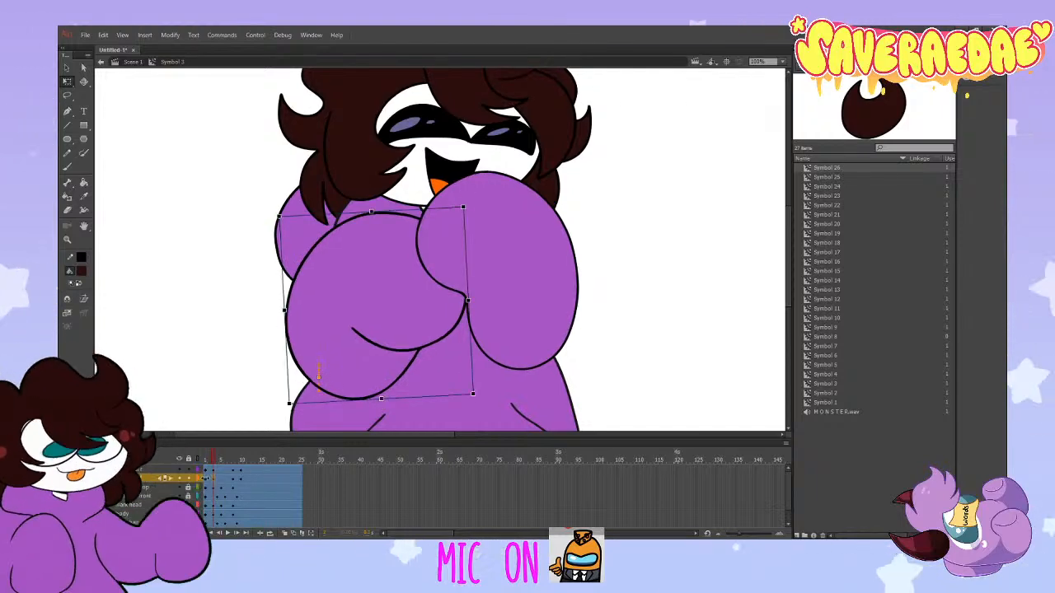
drag(206, 482, 230, 424)
key(ctrl+z)
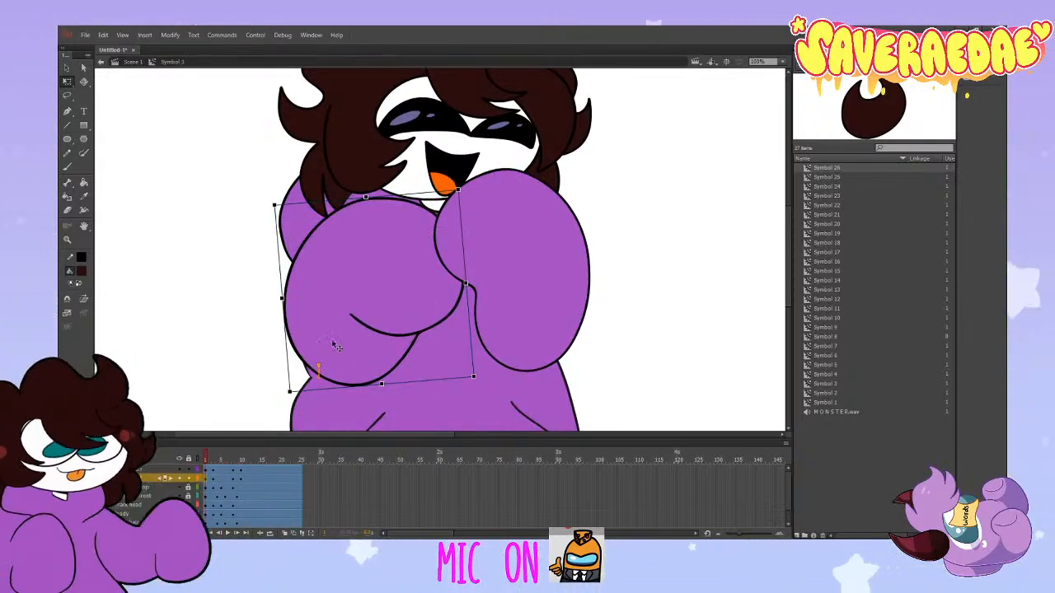
drag(331, 345, 328, 355)
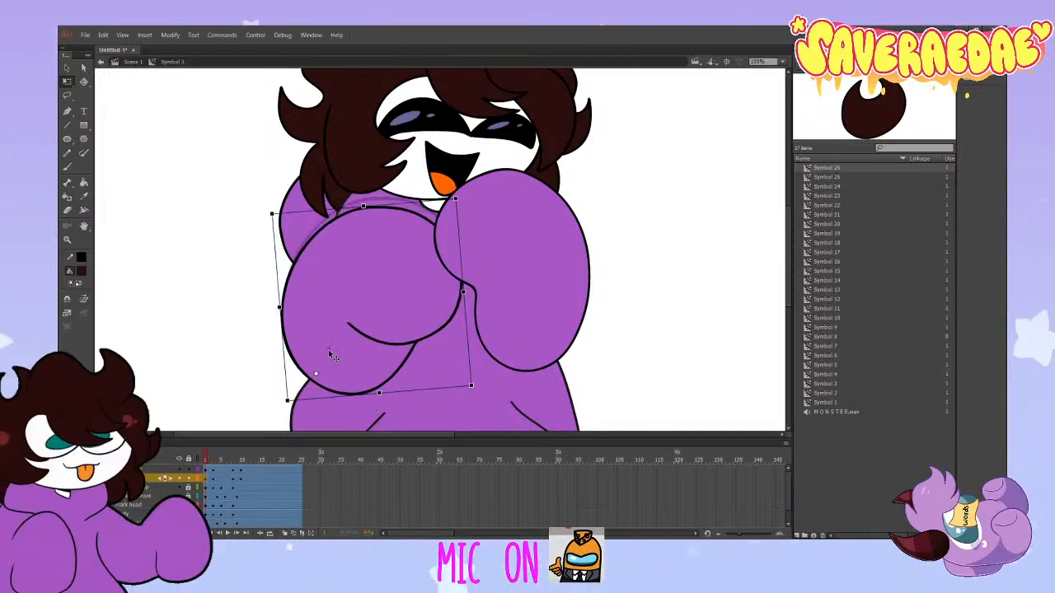
click(242, 477)
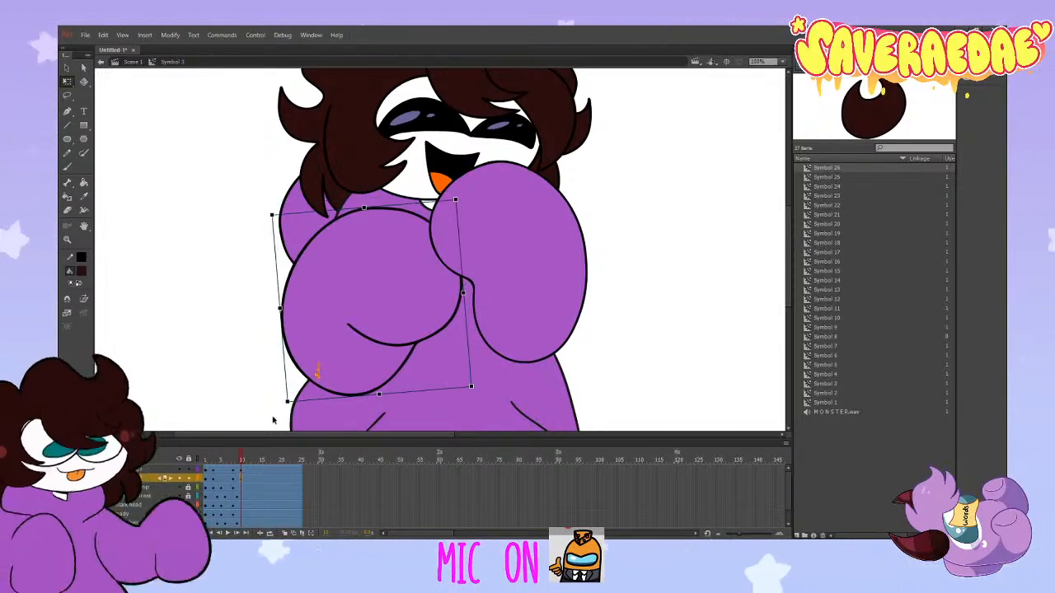
Step: Scrub and play the symbol's timeline from frame 1 to review the arm and head motion
click(228, 466)
drag(225, 466, 200, 511)
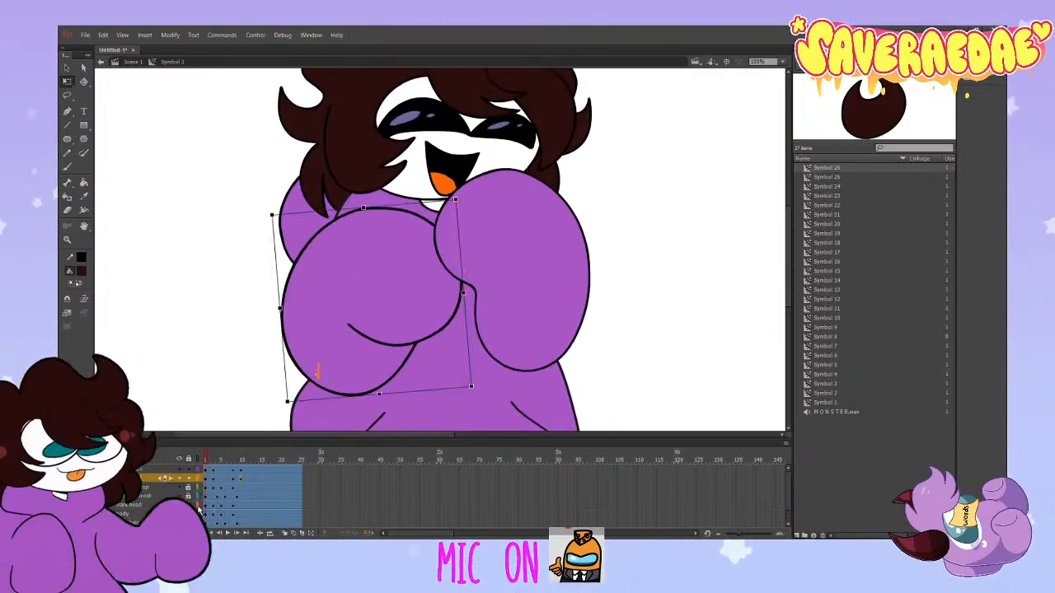
scroll(316, 374, up, 2)
scroll(315, 425, down, 1)
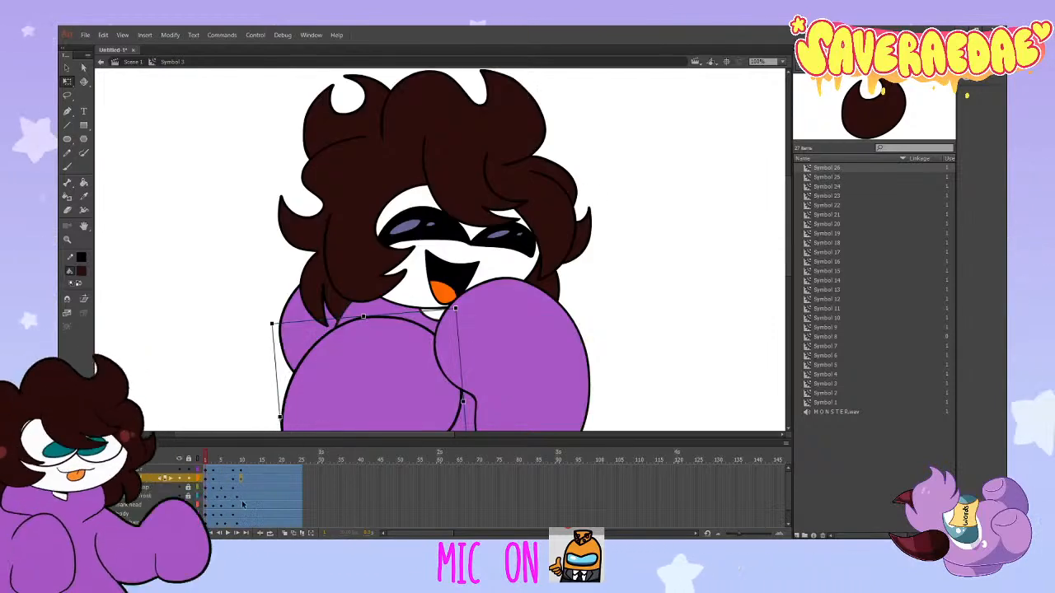
click(226, 534)
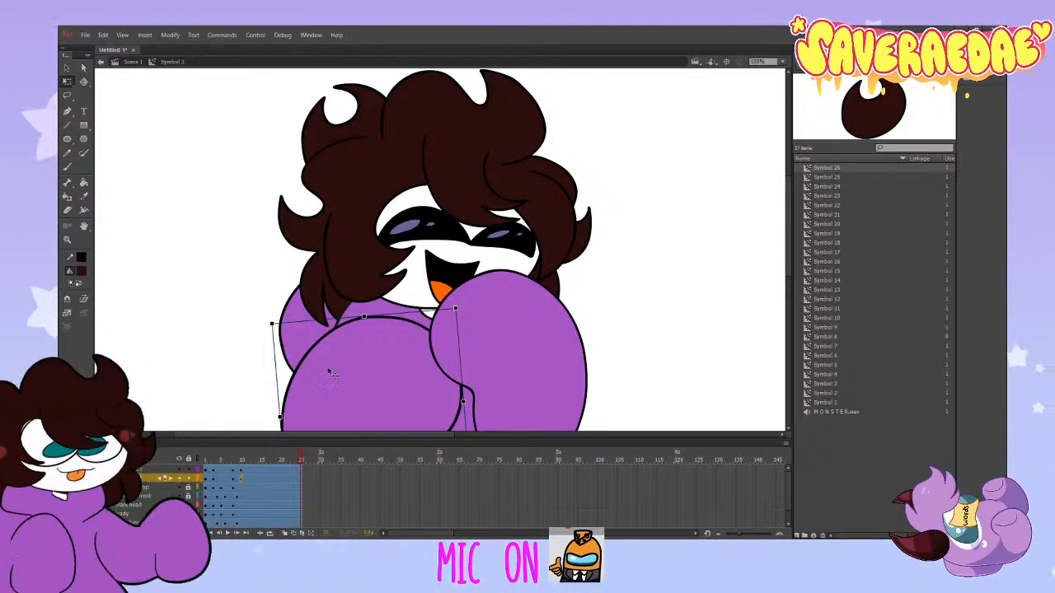
click(206, 457)
drag(205, 474, 203, 497)
click(229, 534)
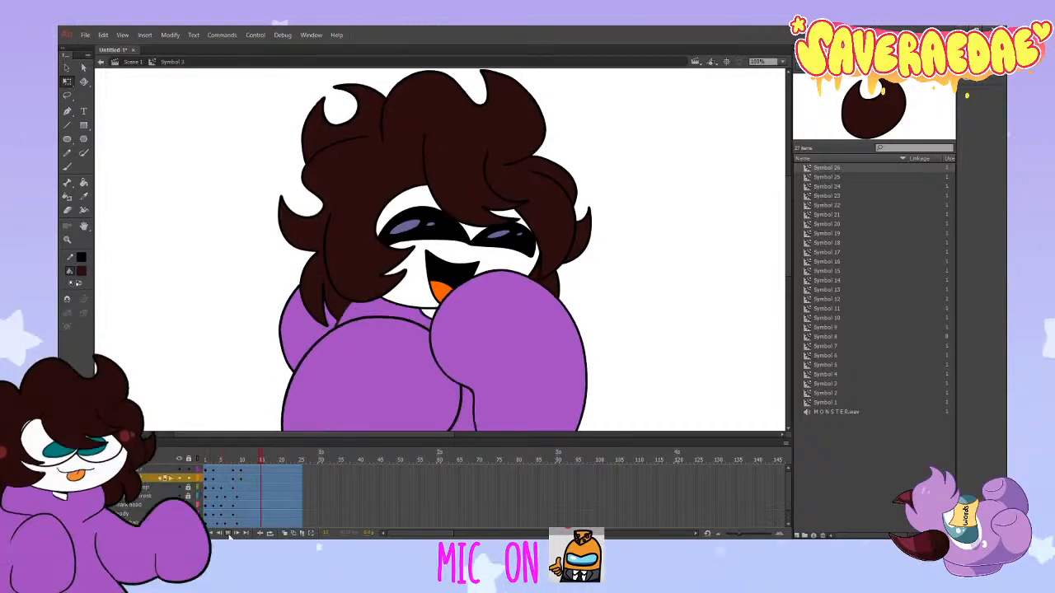
Step: Return to Scene 1 and play the main timeline from about frame 1135
click(145, 61)
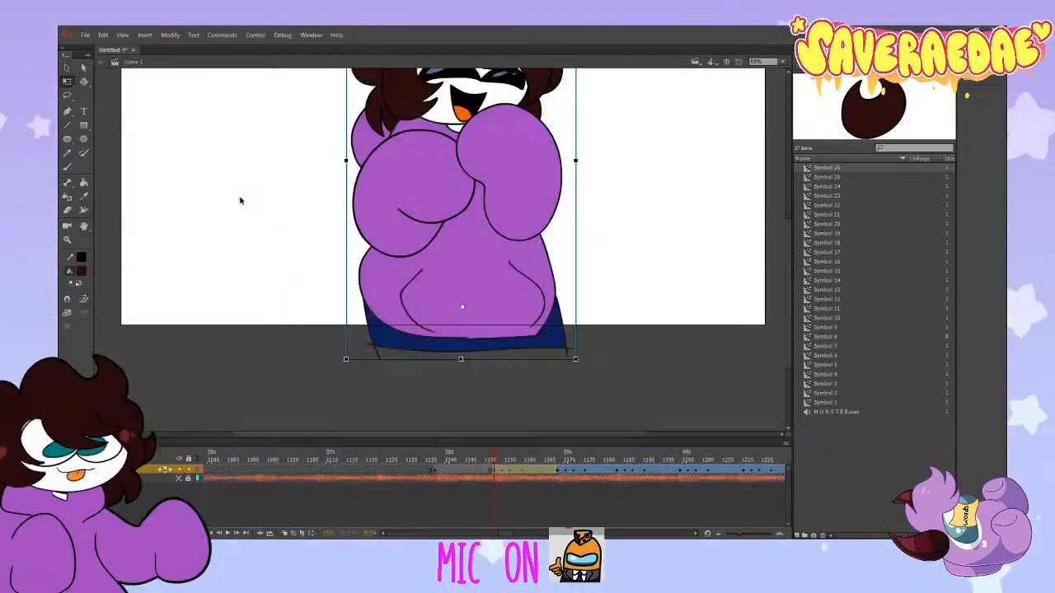
click(511, 471)
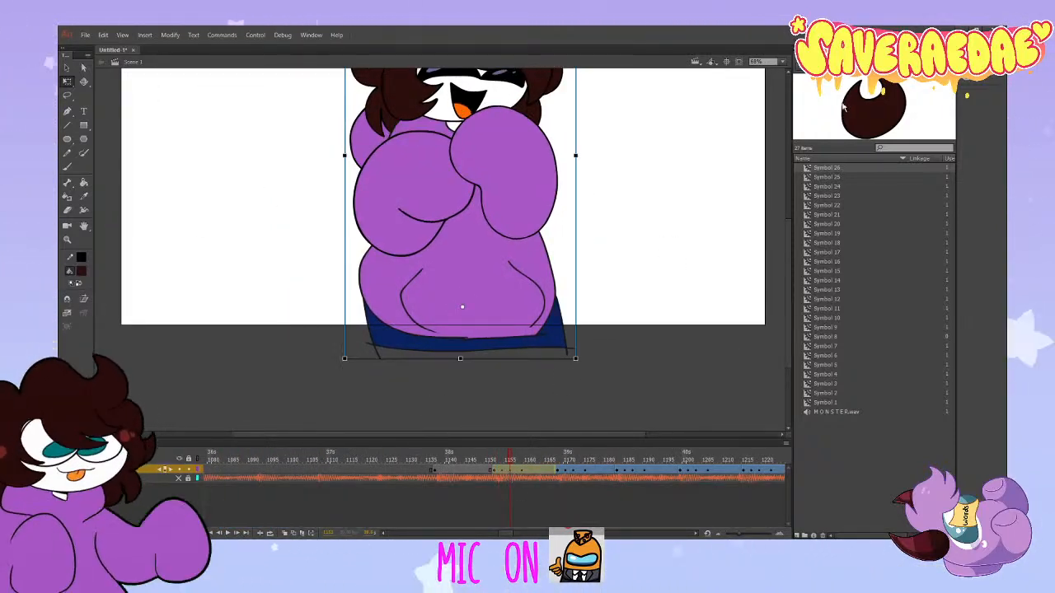
scroll(473, 430, up, 3)
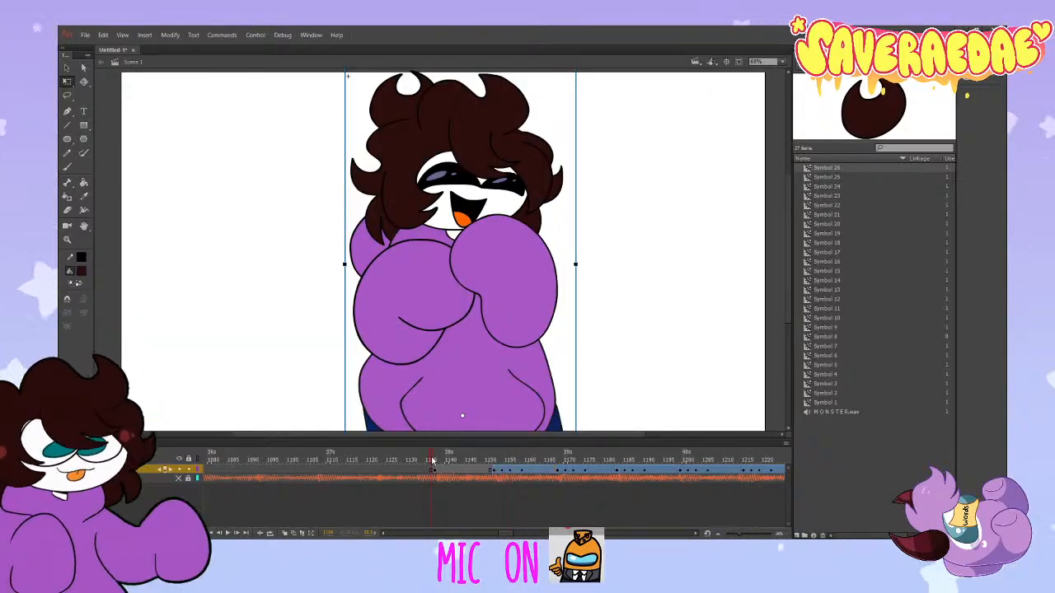
click(433, 461)
click(228, 533)
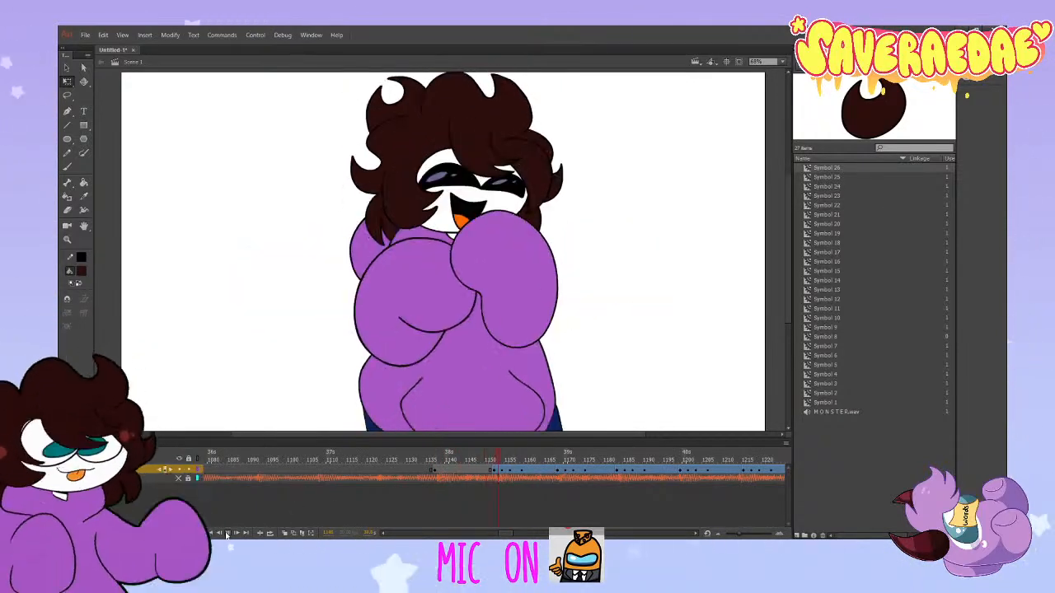
Step: Replay the change from the open-armed pose to the laughing pose around frame 1150 several times
click(488, 466)
click(491, 470)
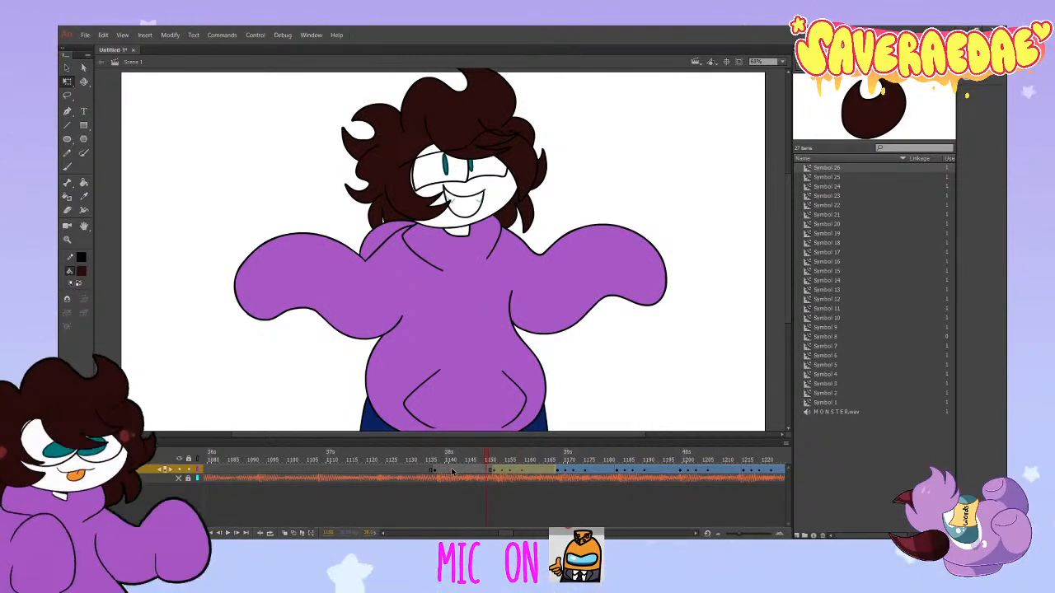
click(434, 459)
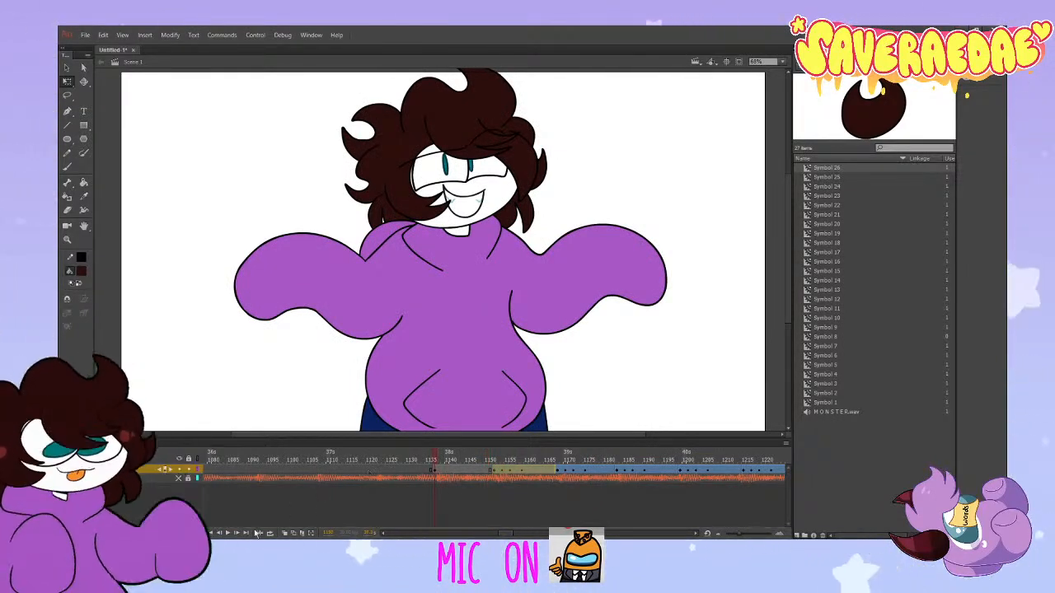
click(227, 534)
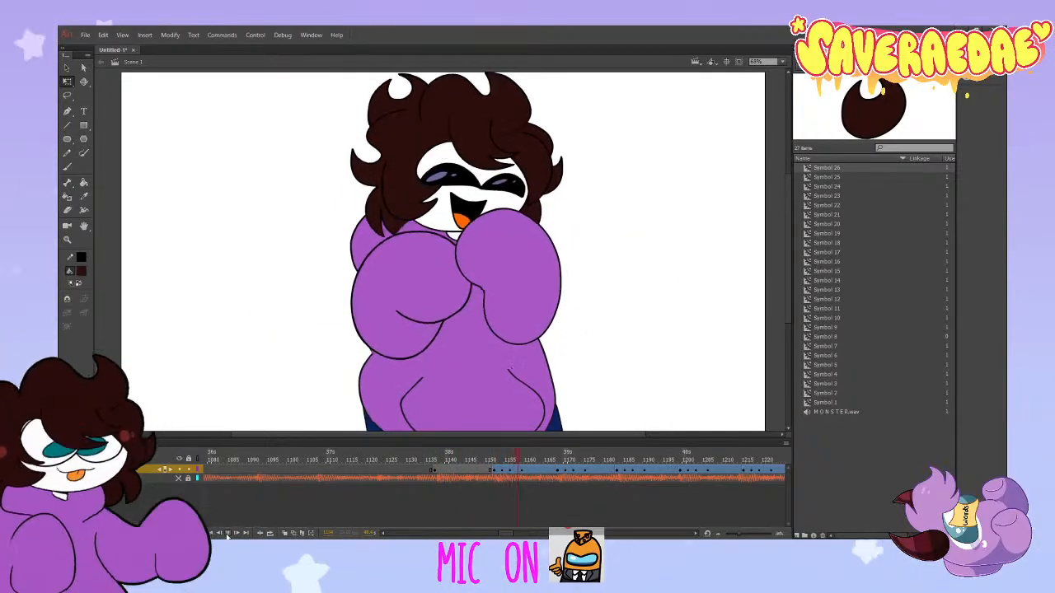
click(227, 534)
click(483, 458)
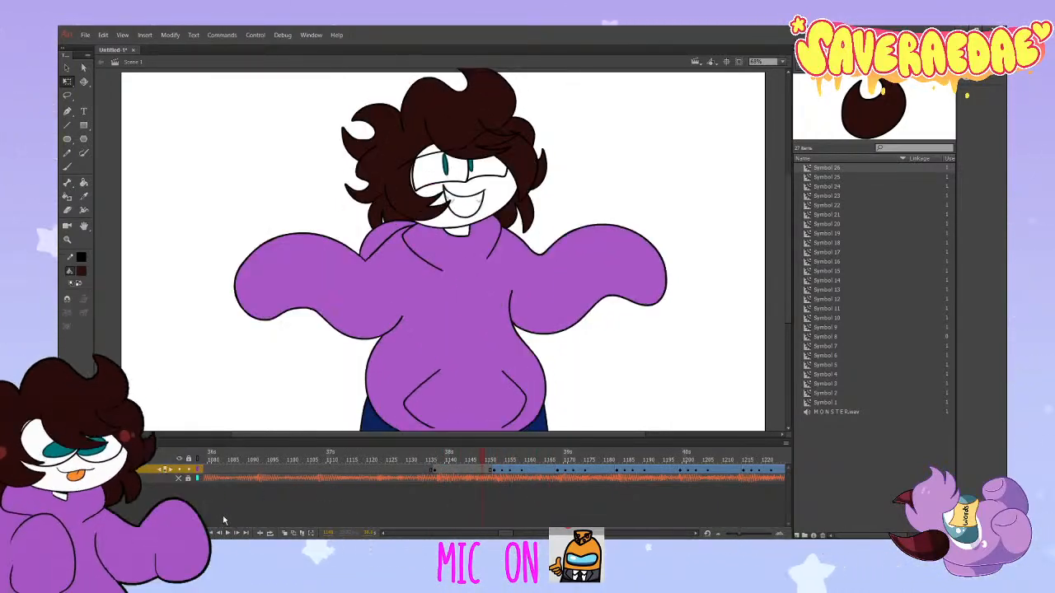
click(229, 533)
click(229, 533)
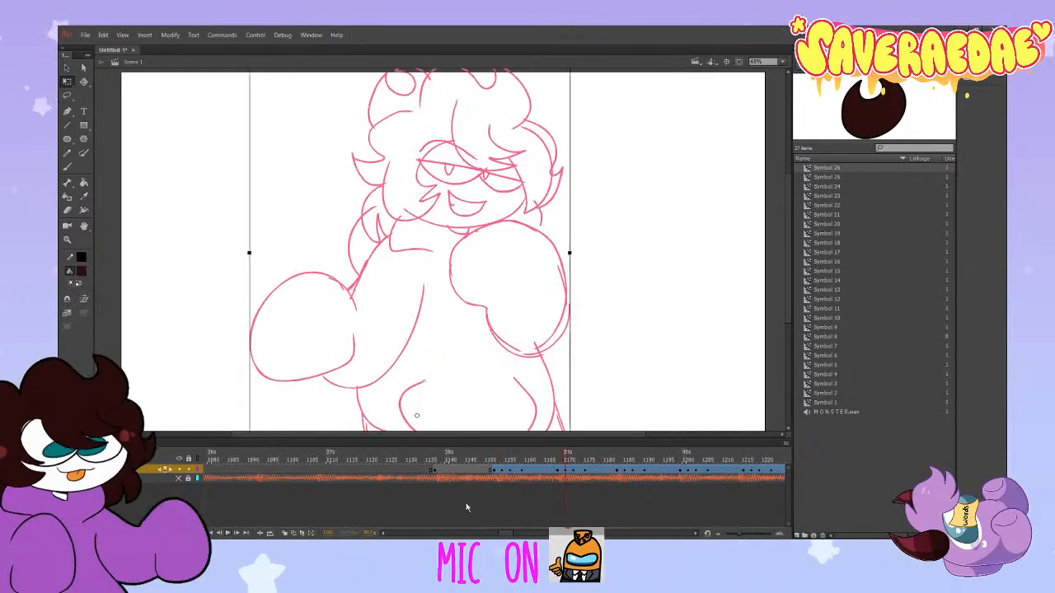
click(506, 469)
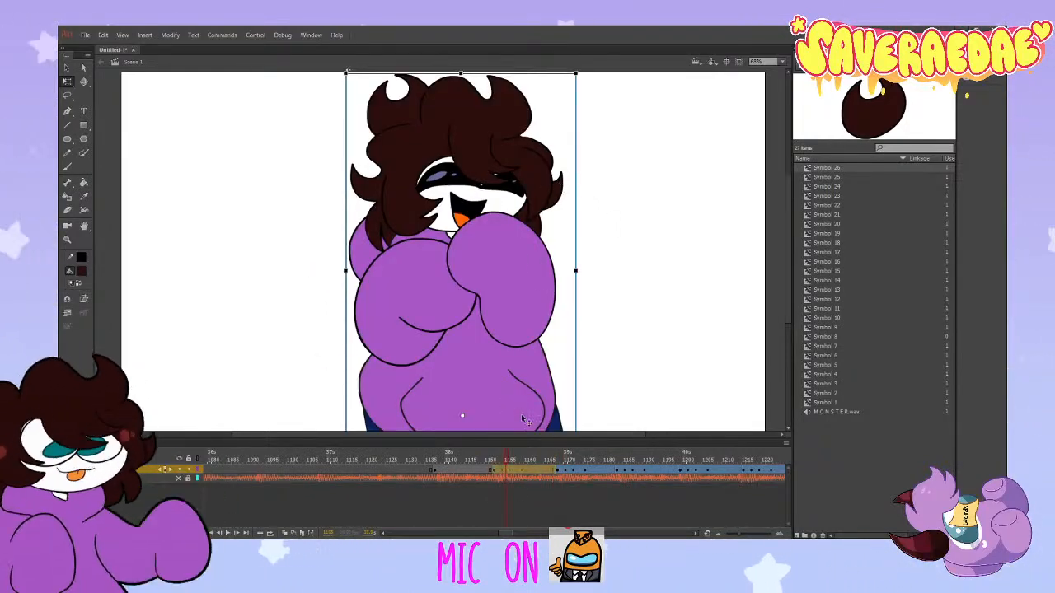
key(Return)
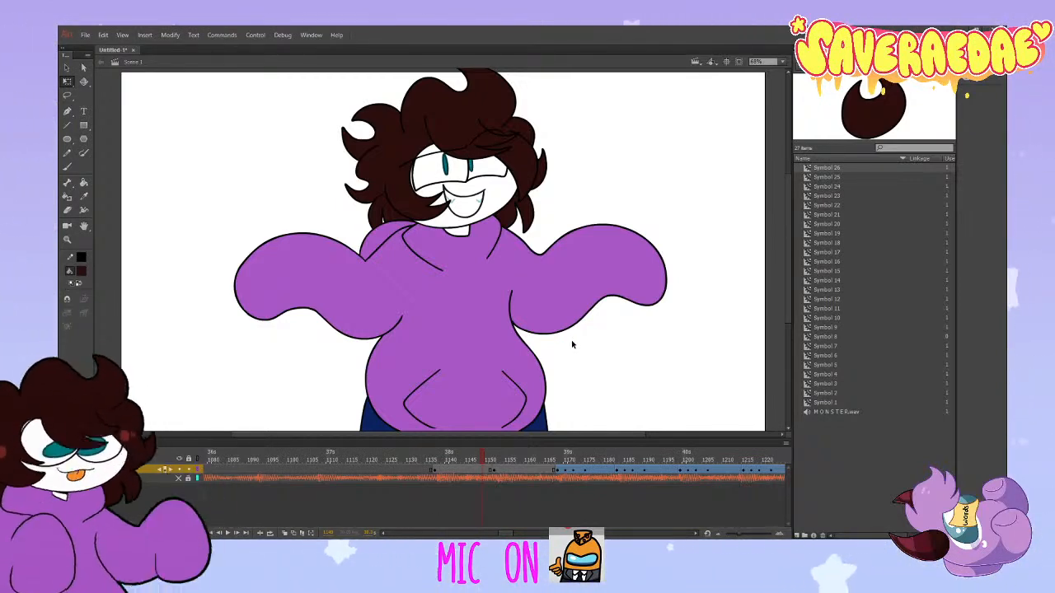
Step: Flip back and forth between the frames around 1150 to compare the open-armed and laughing poses
key(period)
key(period)
key(comma)
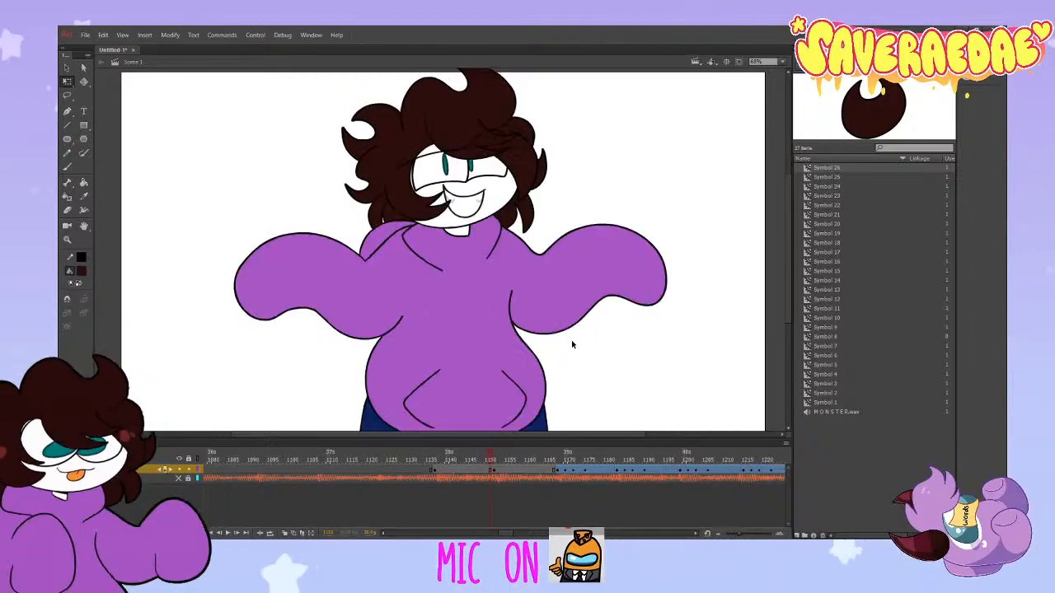
key(period)
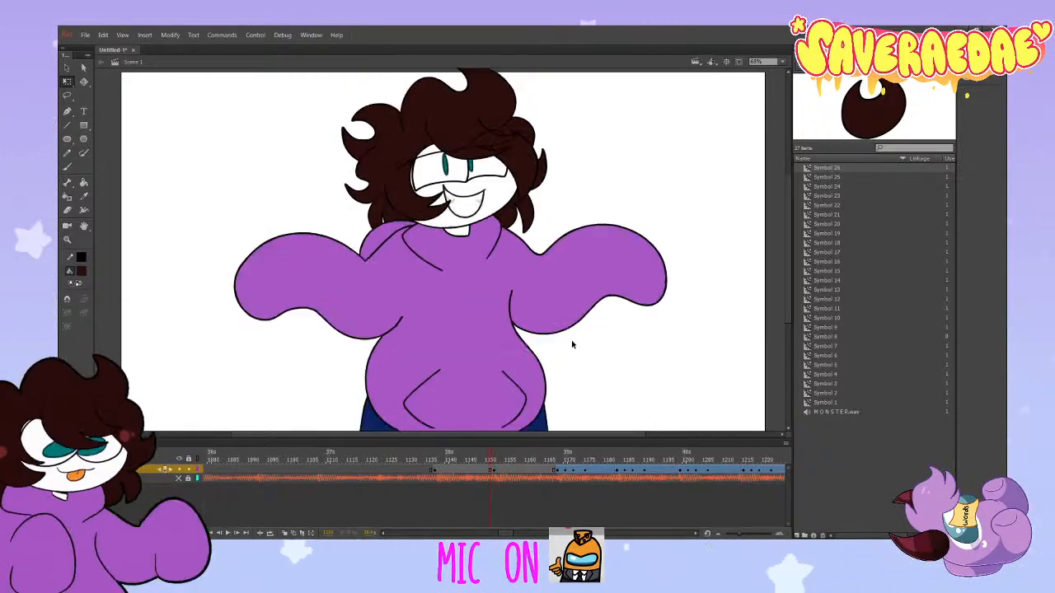
key(comma)
key(period)
key(comma)
key(period)
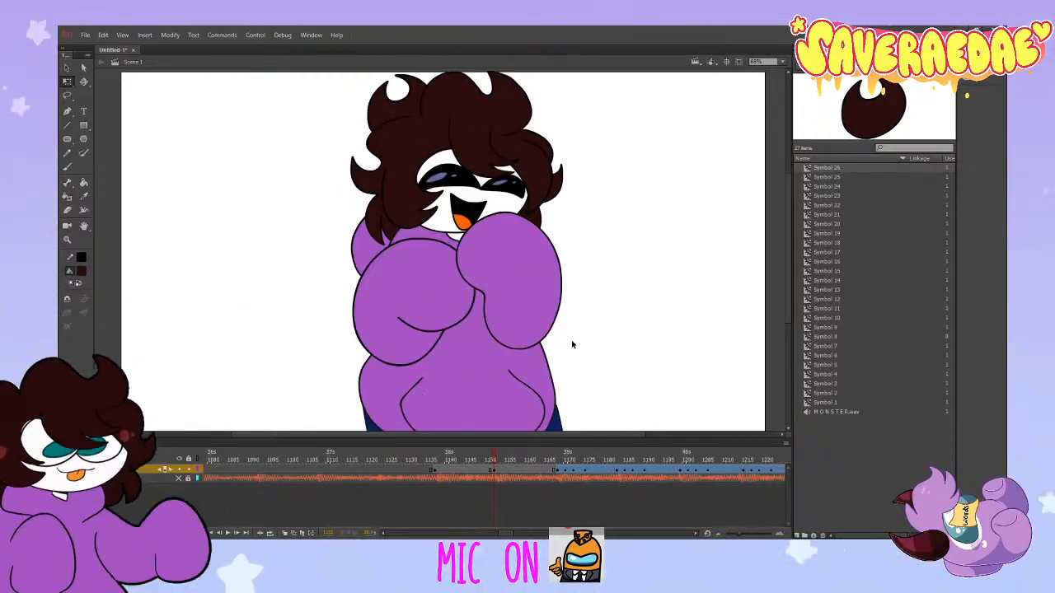
key(comma)
key(period)
key(comma)
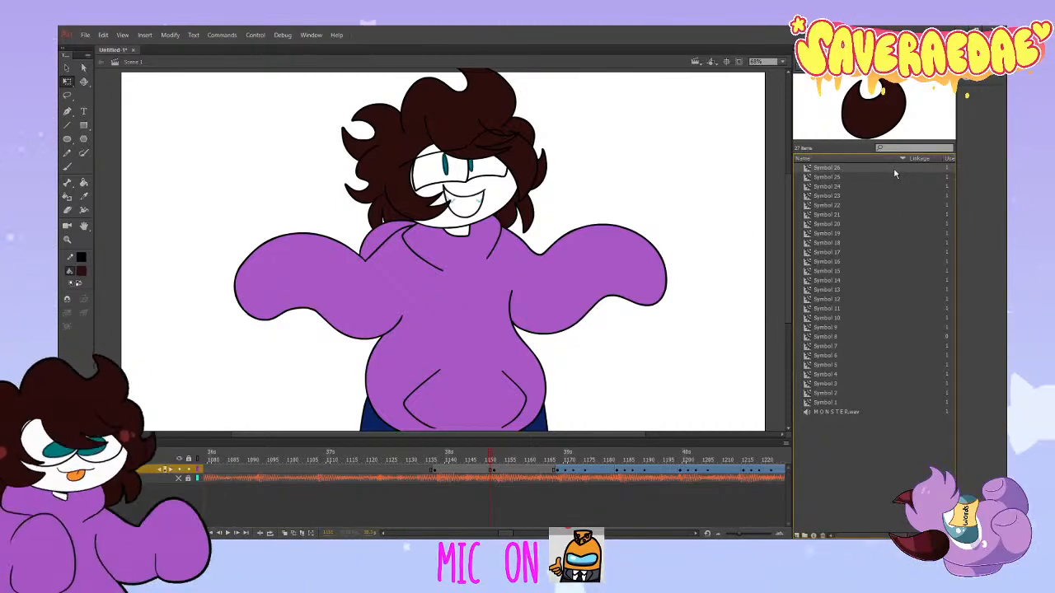
Step: Browse the library symbol previews from Symbol 26 down to Symbol 8
key(Down)
key(Down)
key(Down)
key(Down)
key(Down)
key(Down)
key(Down)
key(Down)
key(Down)
key(Down)
key(Down)
key(Down)
key(Down)
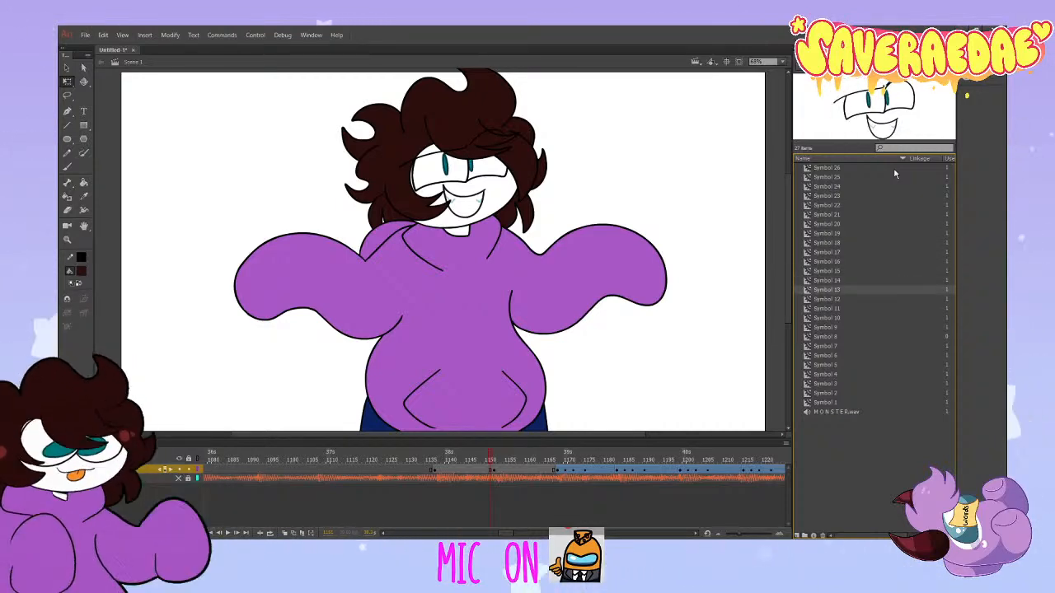
key(Down)
key(Down)
key(Down)
key(Down)
key(Down)
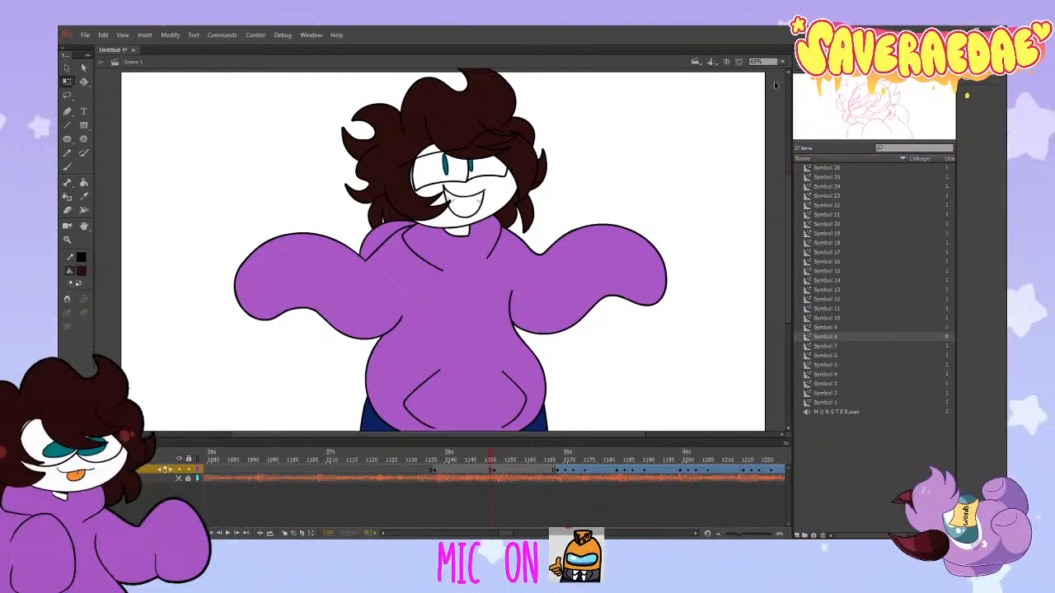
Step: Advance frame by frame through the laughing pose to the pink rough sketch at about frame 1167
key(period)
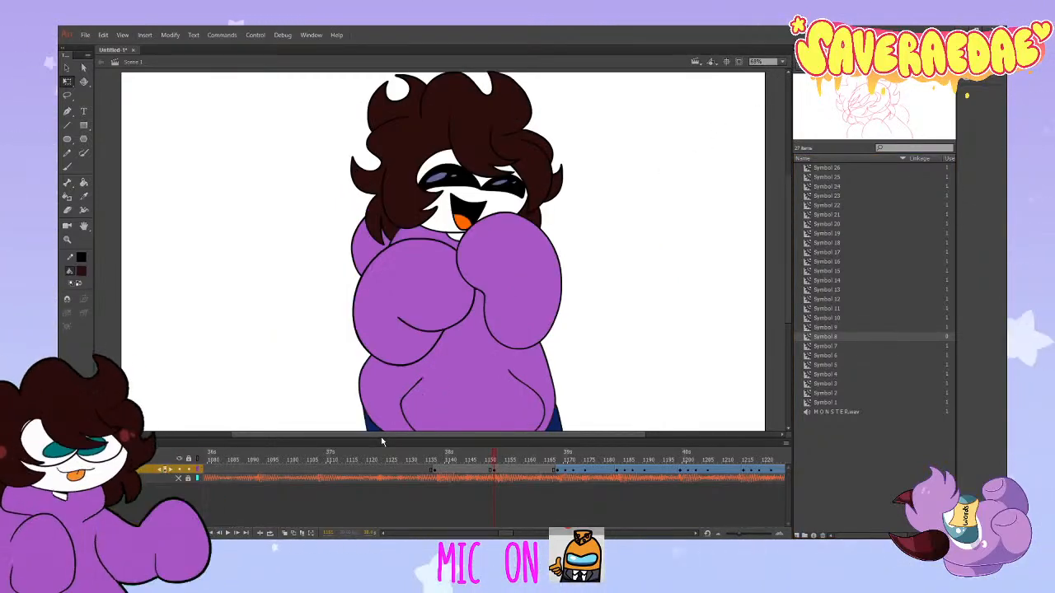
key(period)
key(period)
key(period)
key(period)
key(period)
key(period)
key(period)
key(period)
key(period)
key(period)
key(period)
key(period)
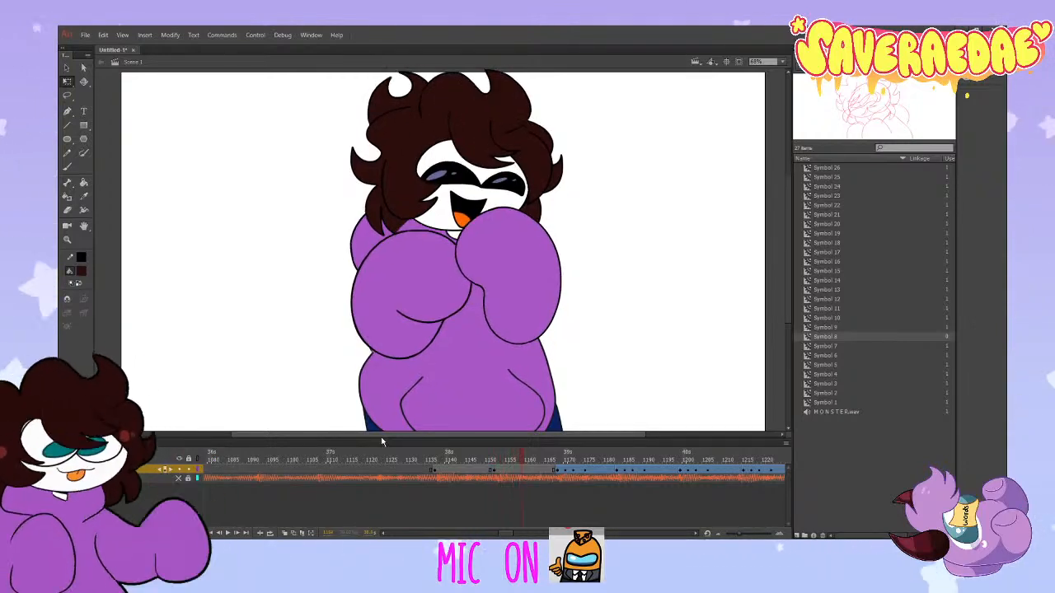
key(period)
key(period)
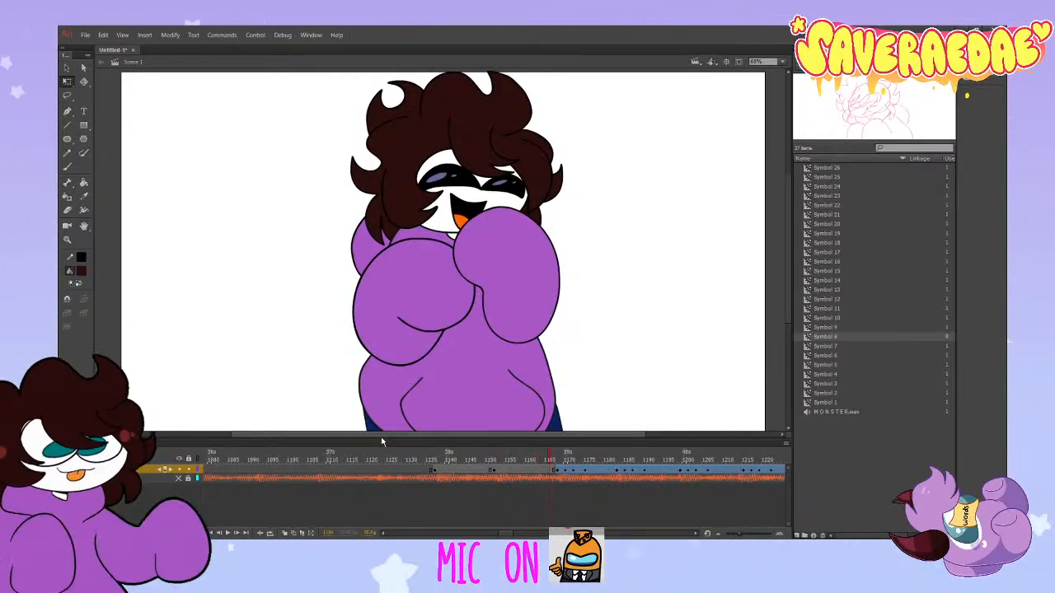
key(period)
key(period)
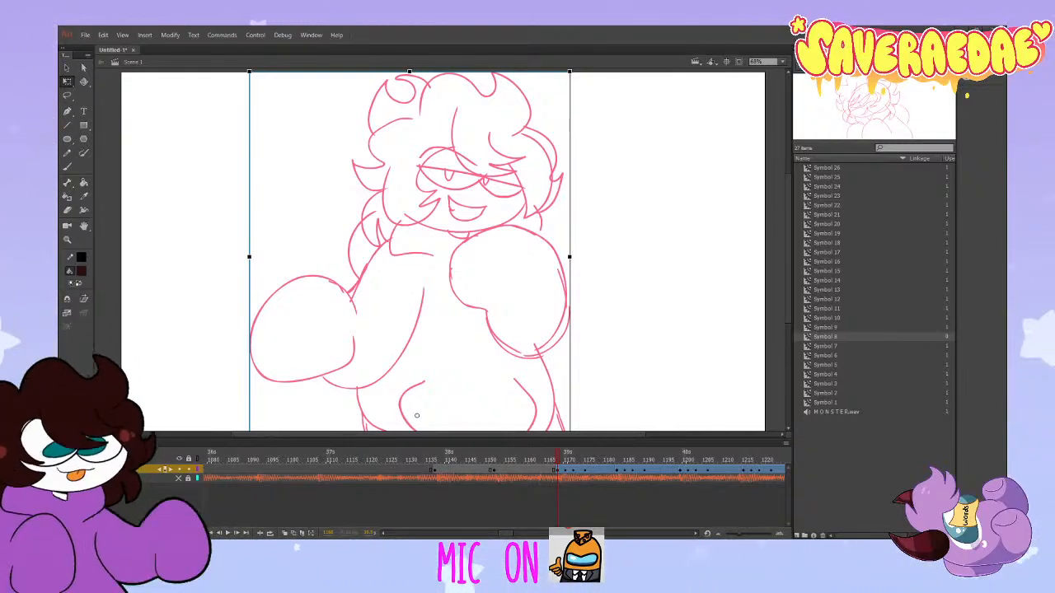
Step: Play the scene from about frame 1136 and return to the first frame of the pink rough sketch
click(435, 459)
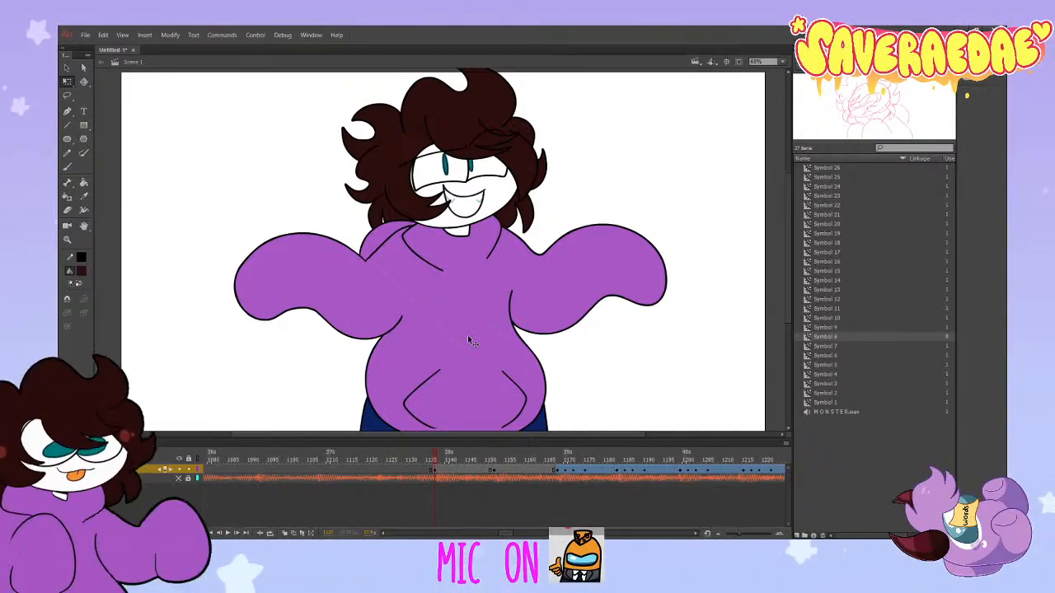
click(229, 534)
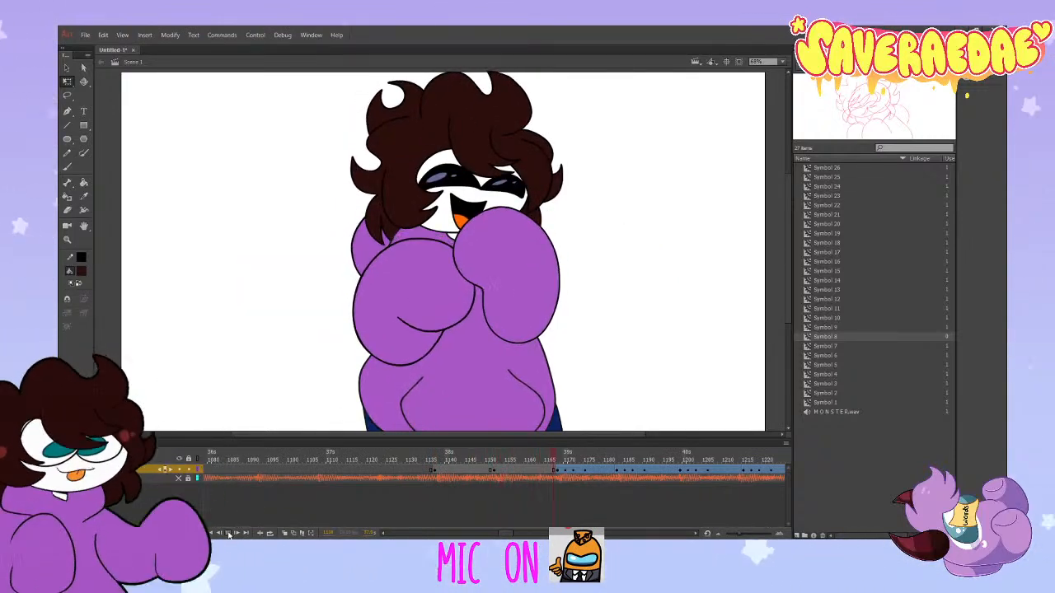
click(229, 533)
click(557, 458)
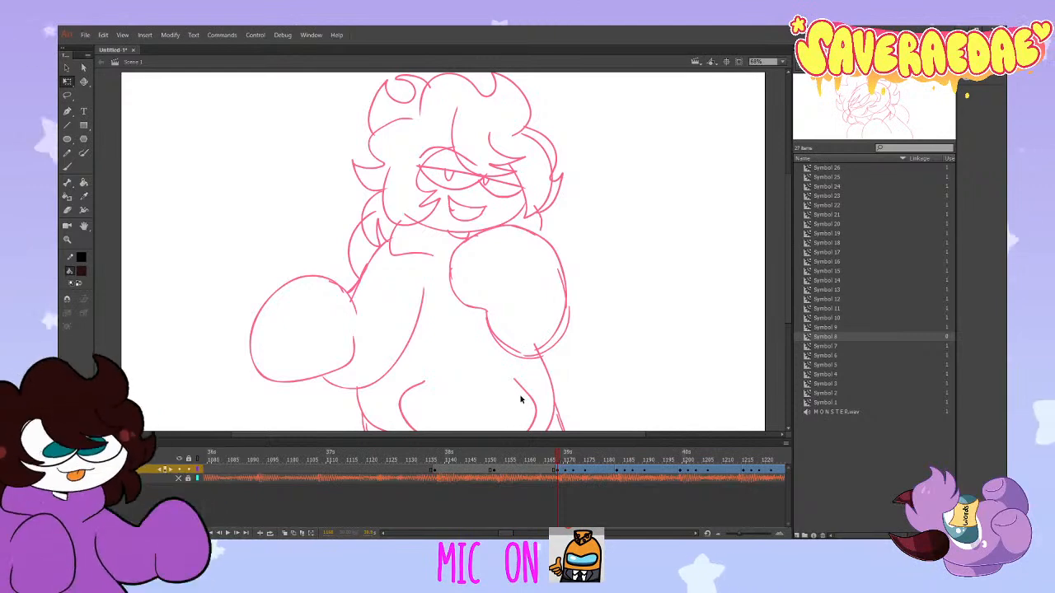
Step: Inside the pink sketch's symbol, add a new layer and extend the layers to about frame 36
double_click(527, 360)
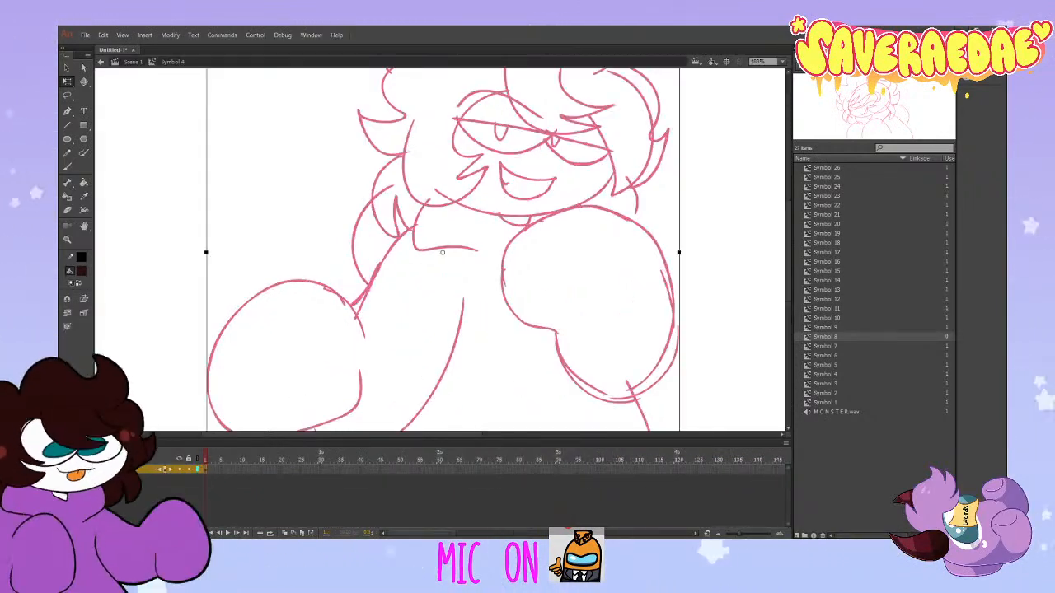
click(102, 534)
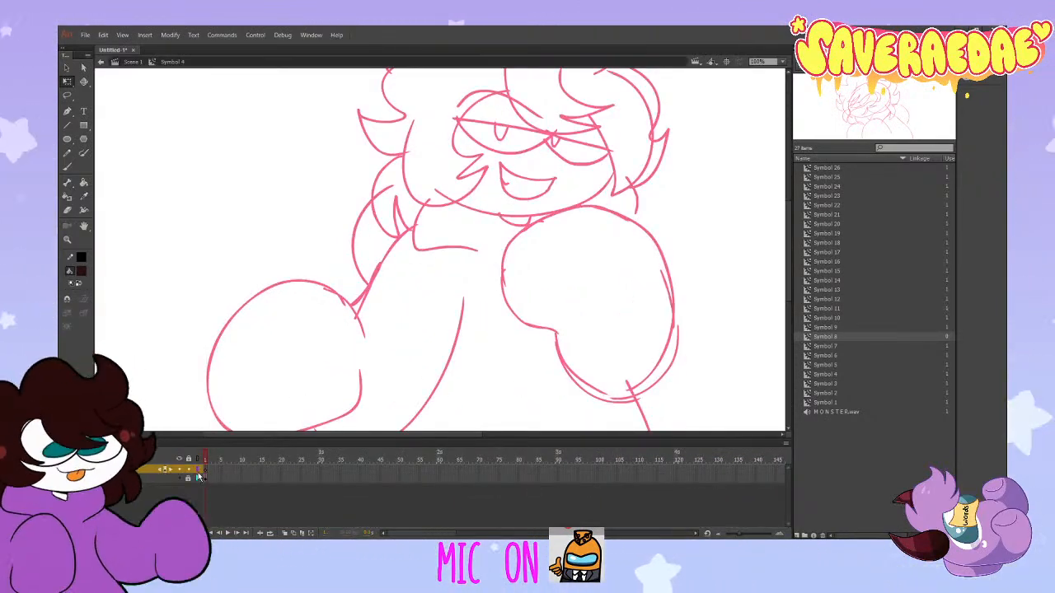
click(344, 477)
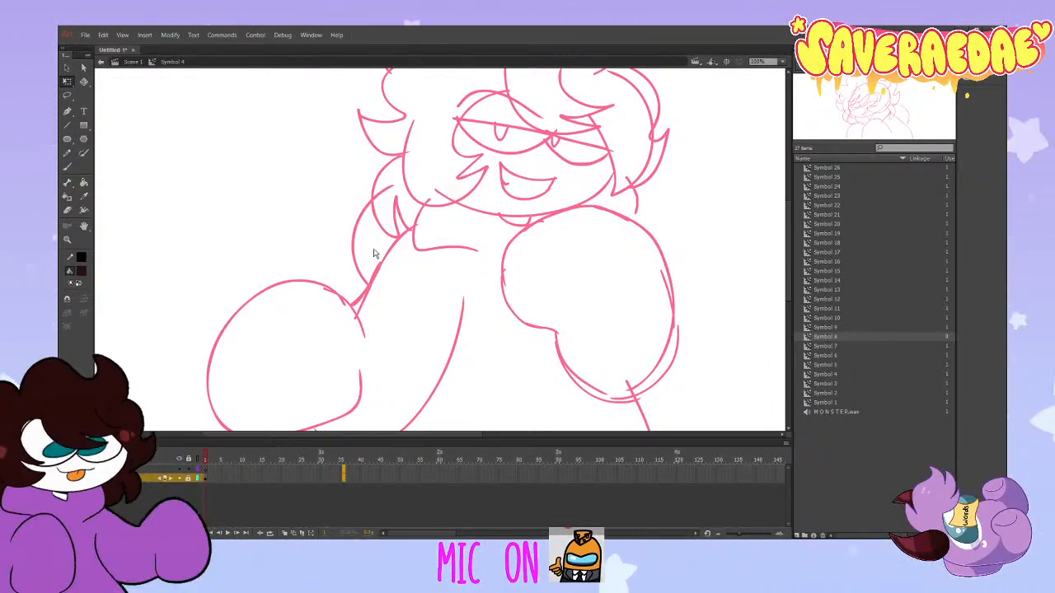
key(F5)
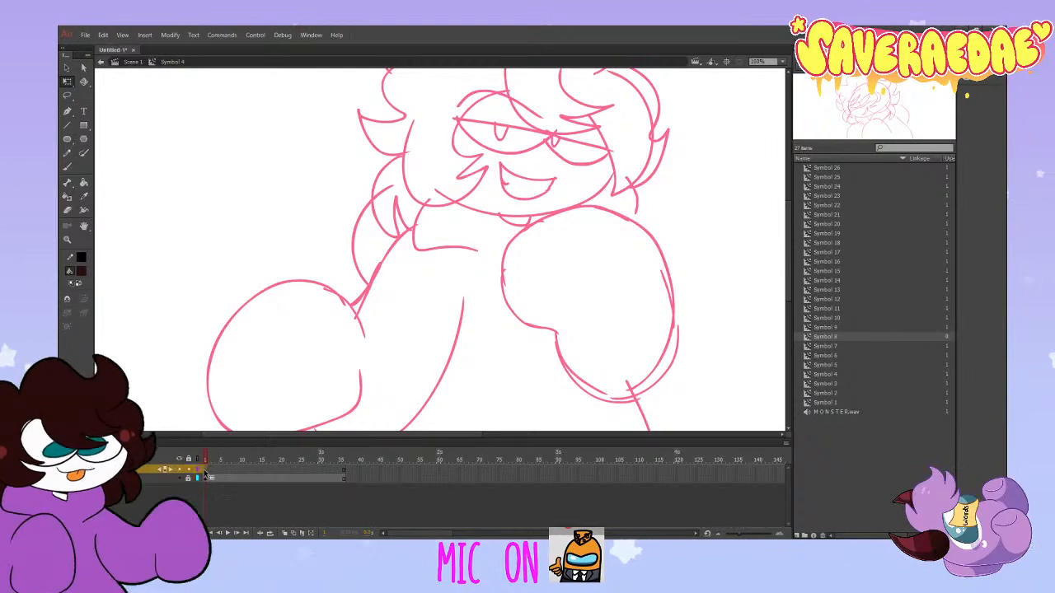
Step: Recolour the rough sketch light grey and lock its layer
click(207, 477)
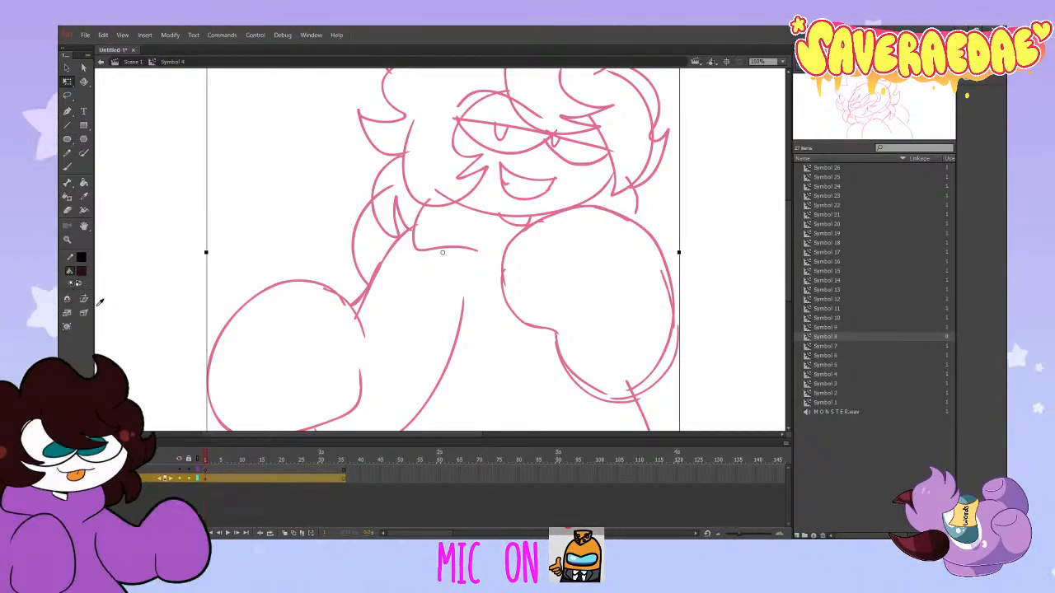
click(110, 333)
click(189, 478)
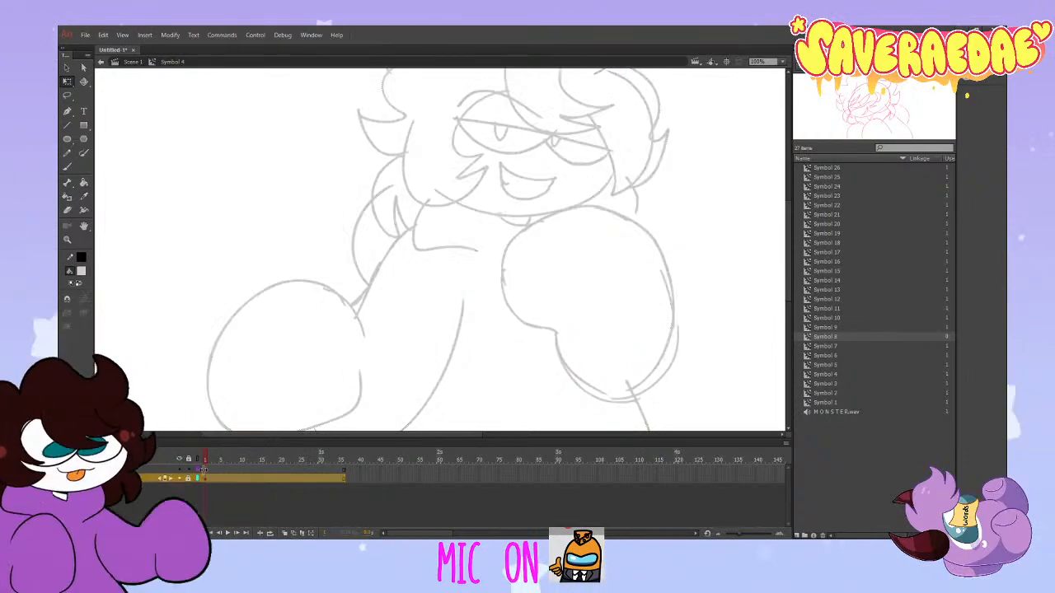
Step: Trace the character's raised arm as a closed black brush outline on the new layer above the grey sketch
click(204, 469)
scroll(455, 210, up, 3)
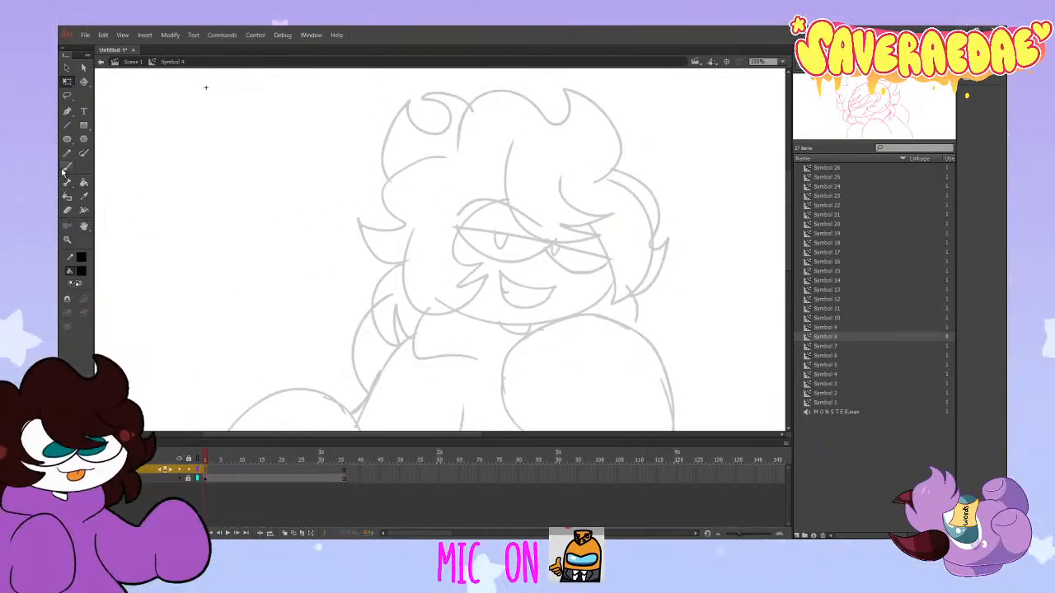
key(b)
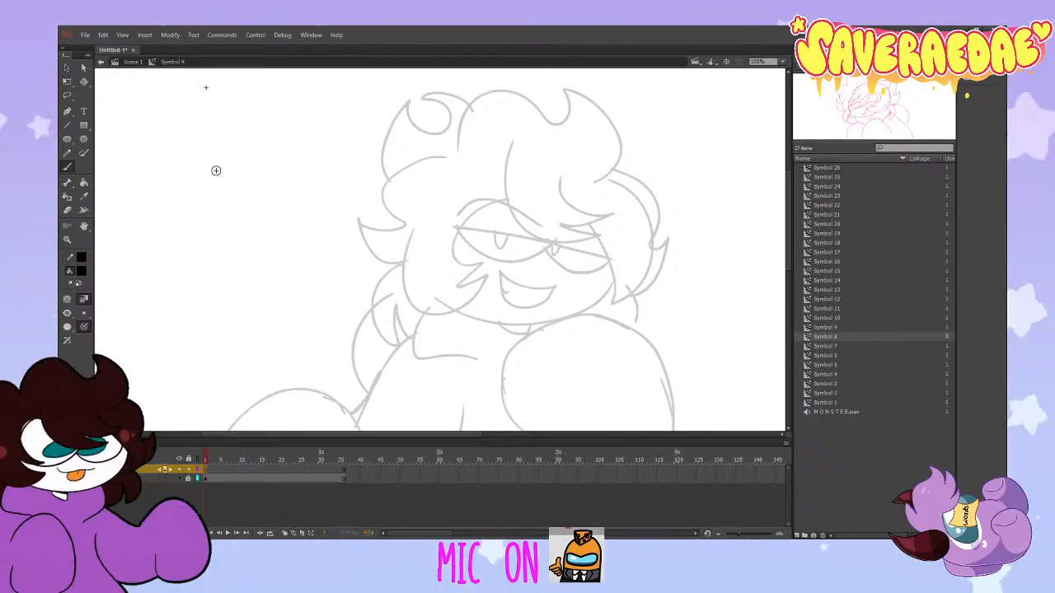
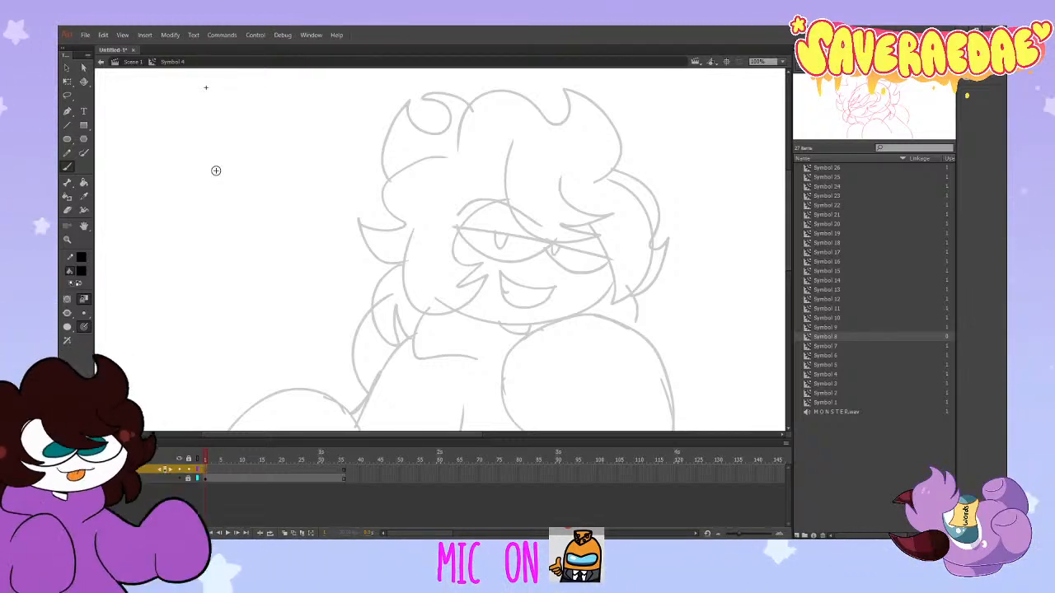
scroll(783, 217, down, 5)
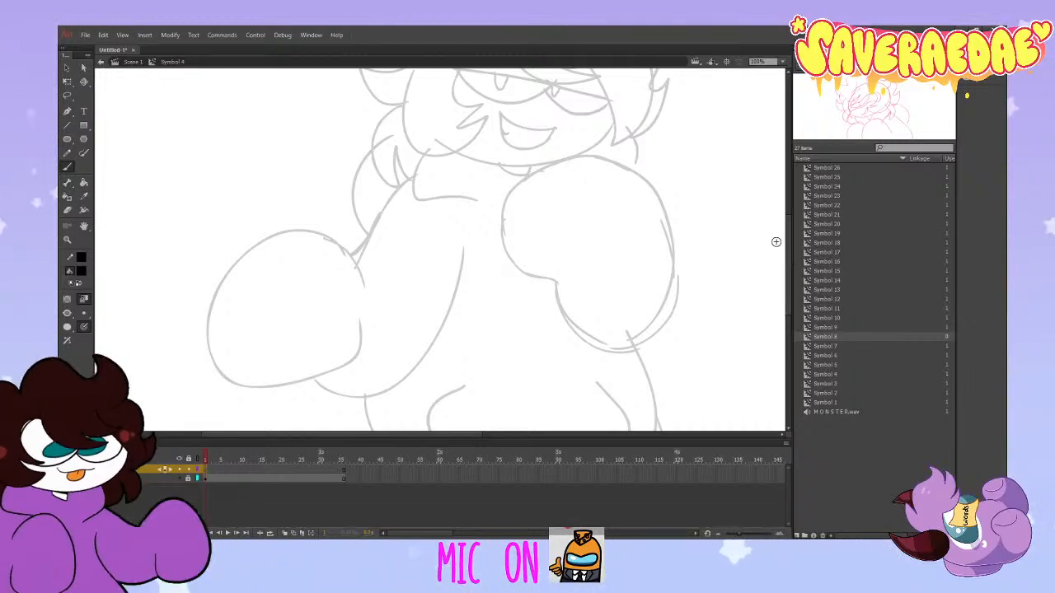
mouse_move(550, 279)
mouse_down()
mouse_move(559, 303)
mouse_move(599, 340)
mouse_up()
key(ctrl+z)
mouse_move(540, 278)
mouse_down()
mouse_move(561, 308)
mouse_move(599, 343)
mouse_move(664, 320)
mouse_move(677, 253)
mouse_move(633, 172)
mouse_move(543, 164)
mouse_move(504, 236)
mouse_move(542, 279)
mouse_up()
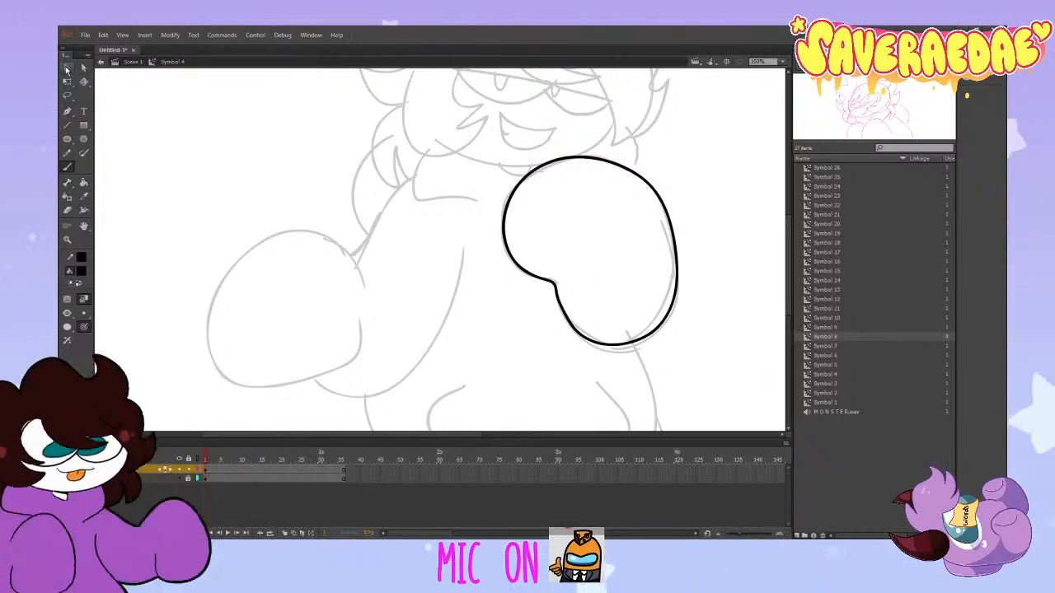
Step: Adjust the raised arm's outline very slightly with Free Transform to fit the sketch
click(524, 276)
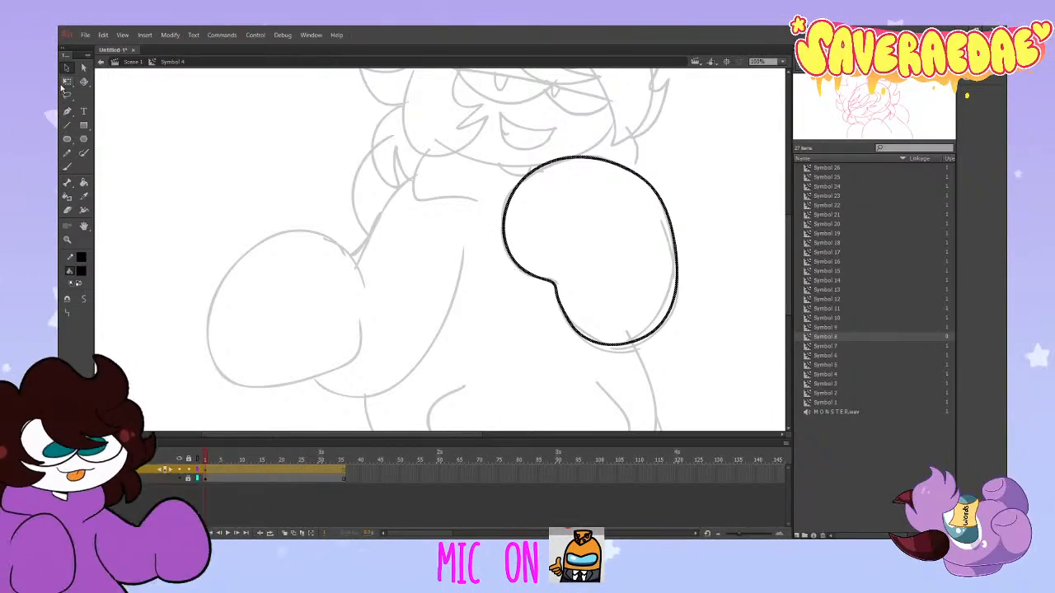
click(68, 81)
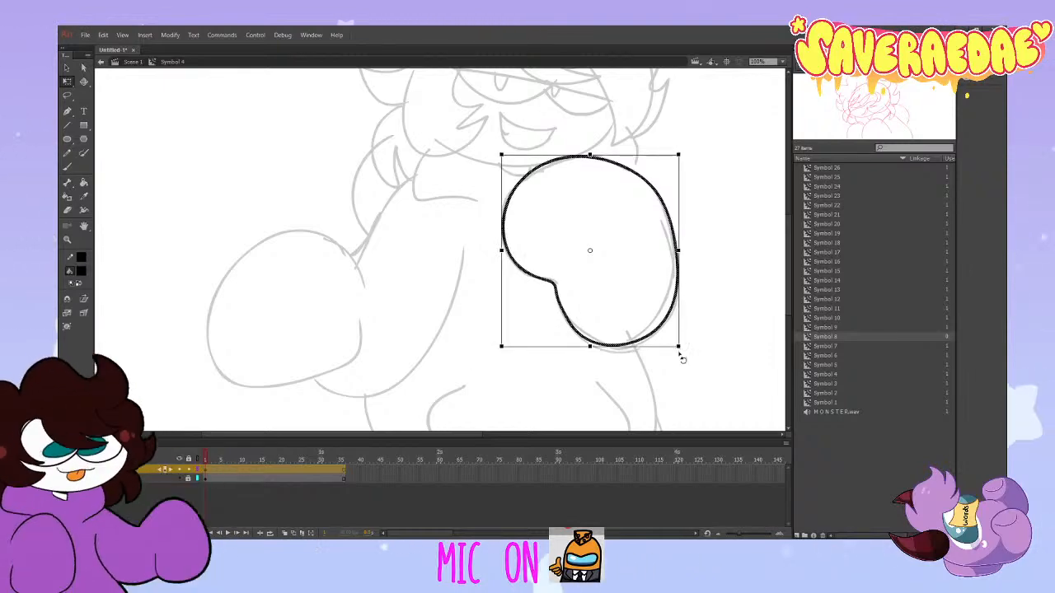
drag(678, 348, 678, 348)
click(487, 339)
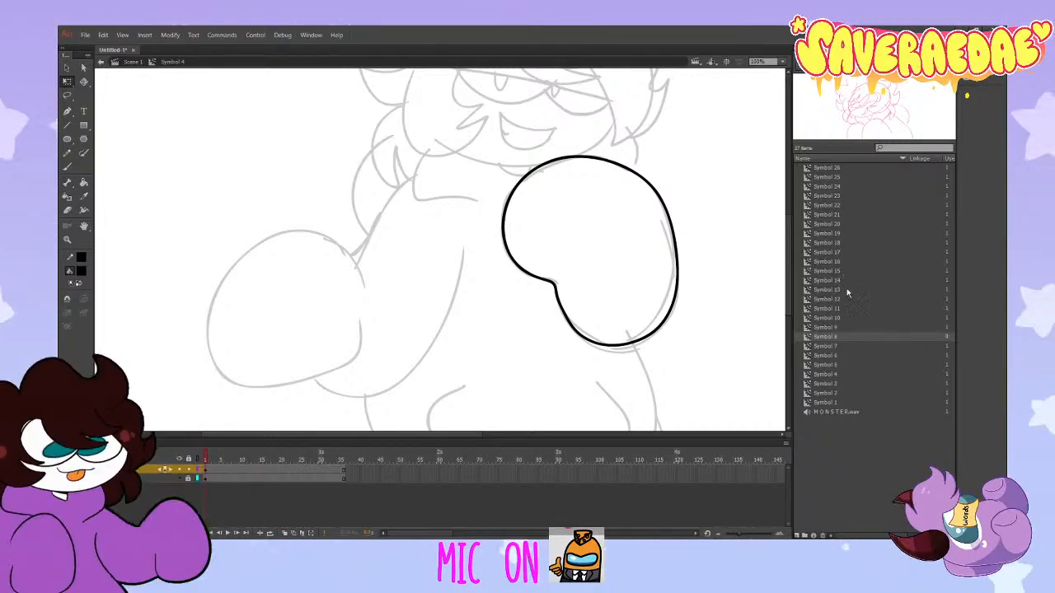
Step: Find a coloured body symbol in the library, sample its hoodie purple and fill the raised arm with it
click(857, 308)
key(Up)
key(Up)
key(Up)
key(Up)
key(Up)
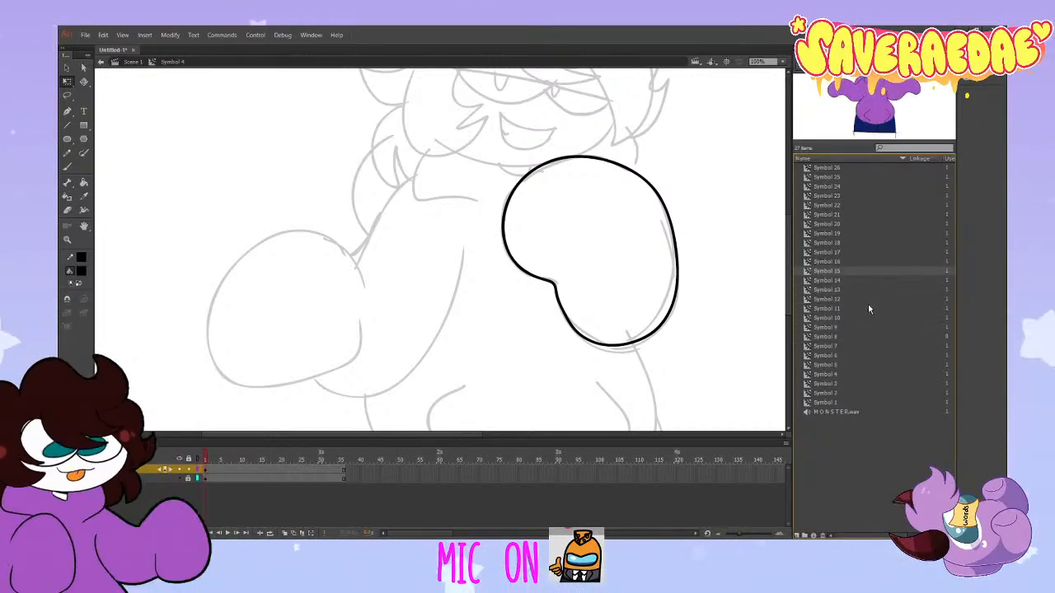
key(Down)
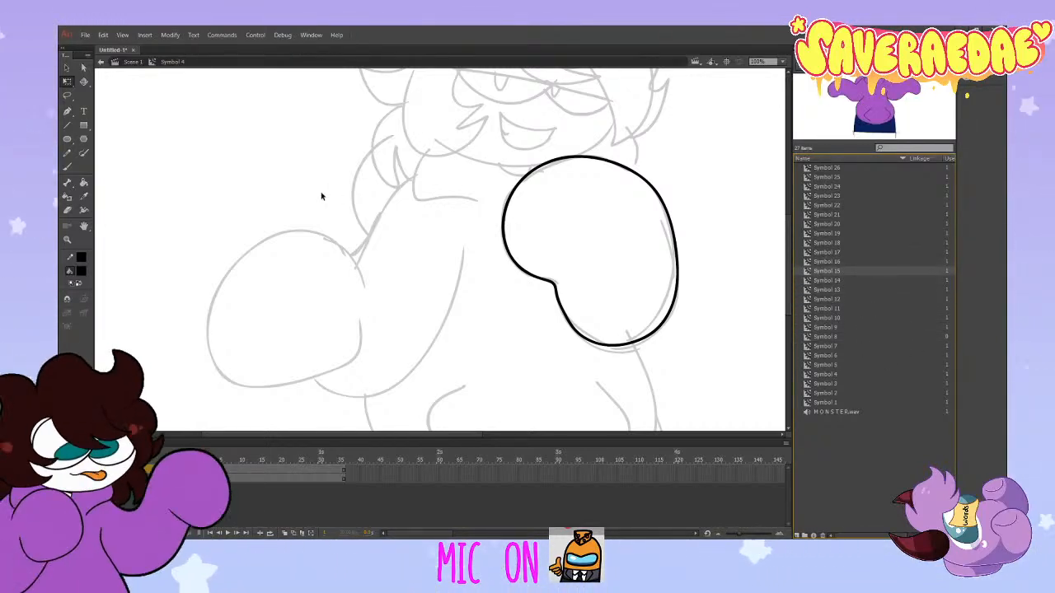
click(82, 271)
click(863, 100)
click(835, 225)
click(838, 167)
click(82, 183)
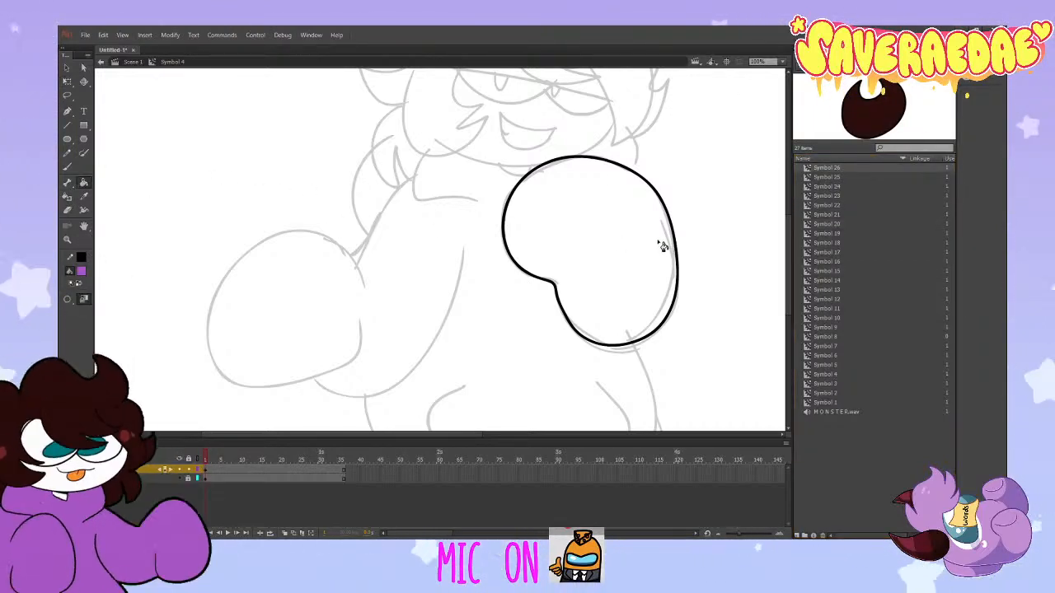
click(577, 247)
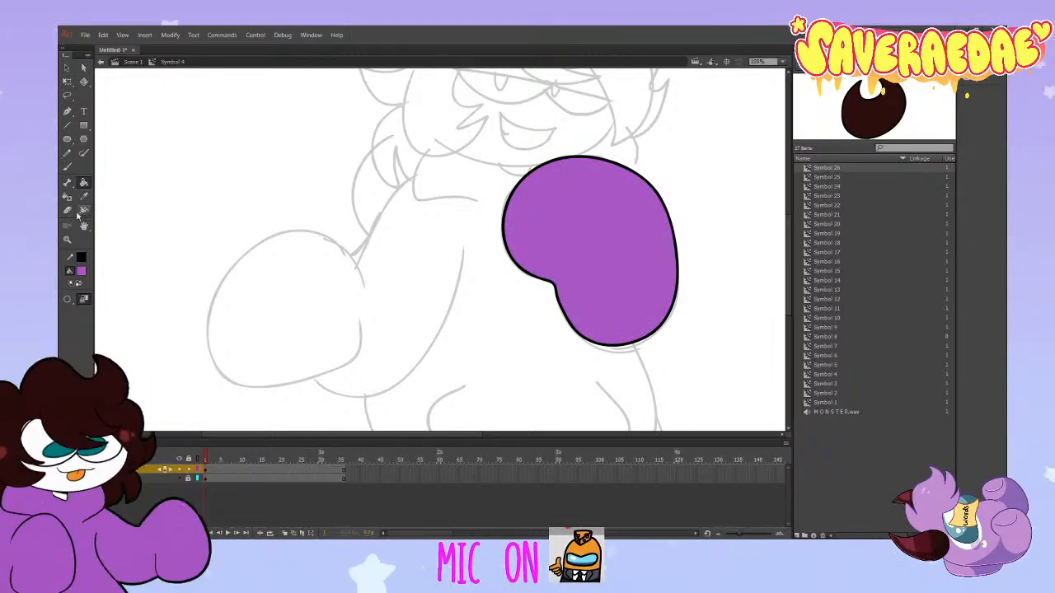
Step: Set the brush fill back to black and open the arm layer's name for editing
click(81, 271)
click(82, 257)
click(69, 167)
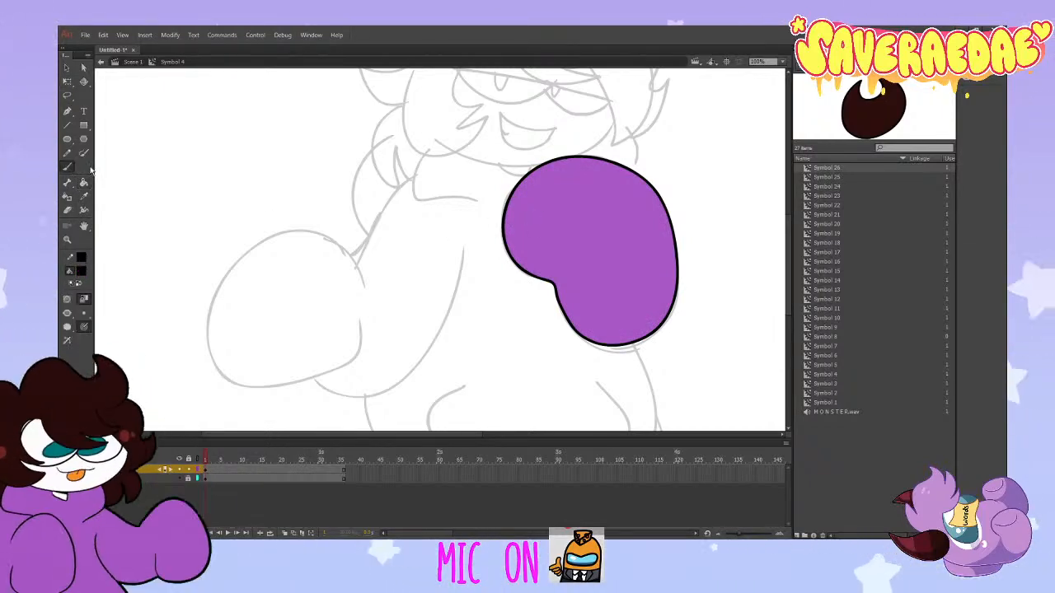
double_click(144, 469)
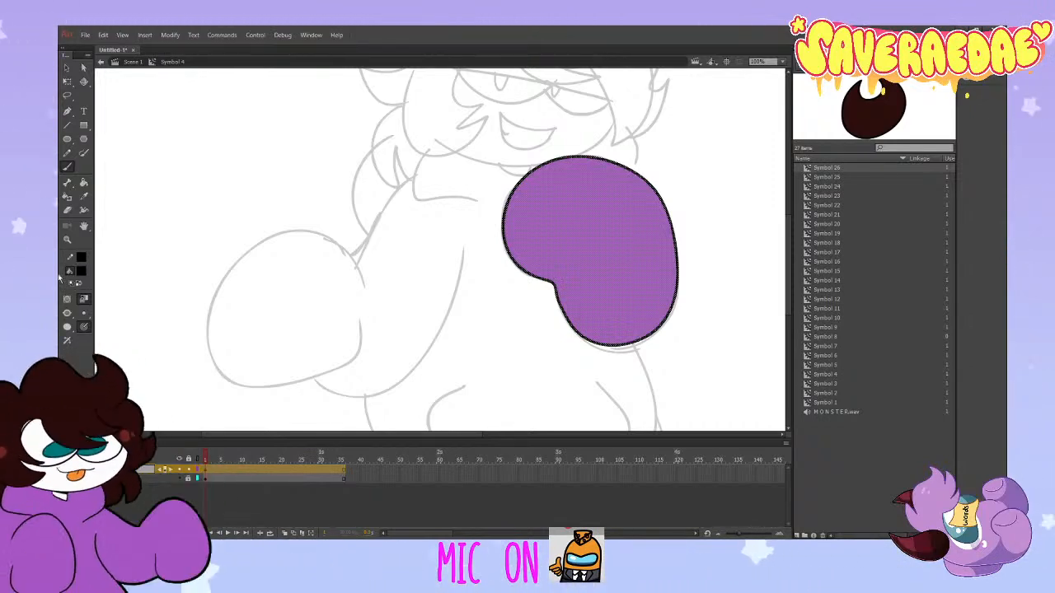
Step: Nudge the purple arm slightly down onto the sketch and lock its layer
key(v)
drag(629, 245, 631, 258)
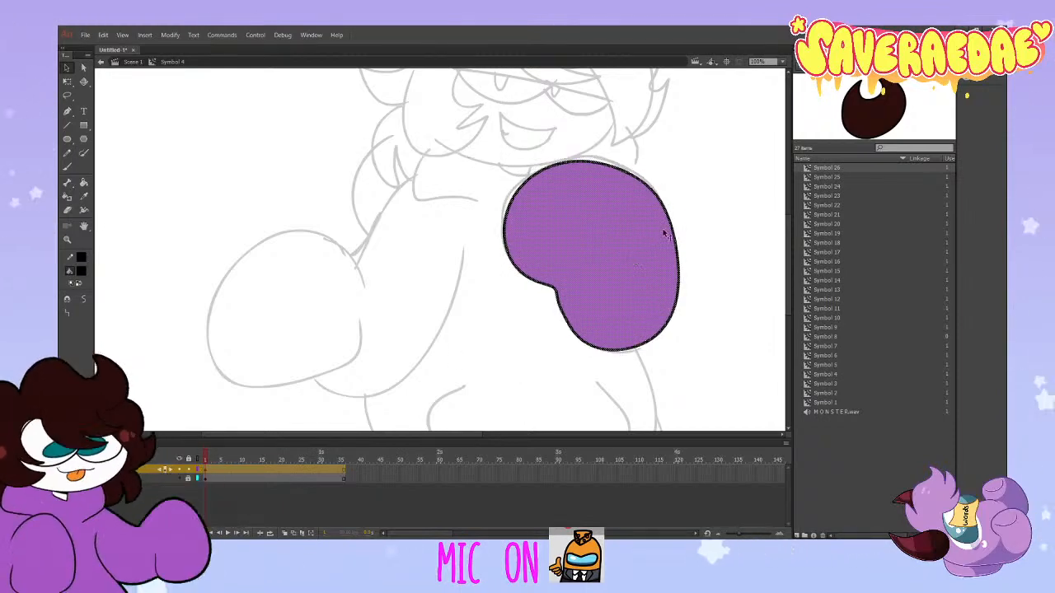
click(189, 469)
Step: Add another layer and place it directly beneath the arm layer
click(68, 533)
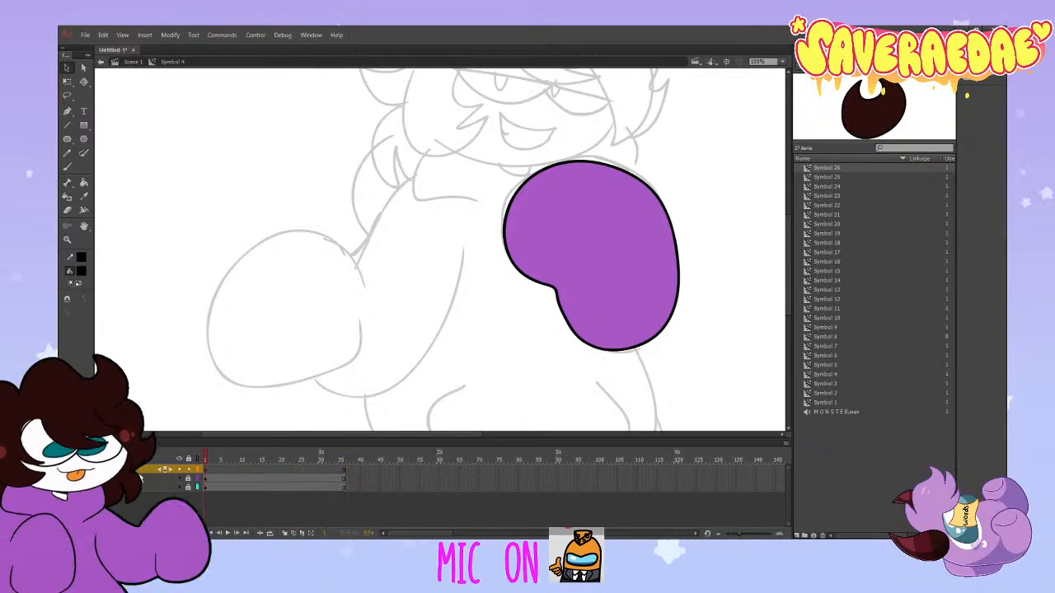
click(140, 470)
drag(139, 471, 139, 481)
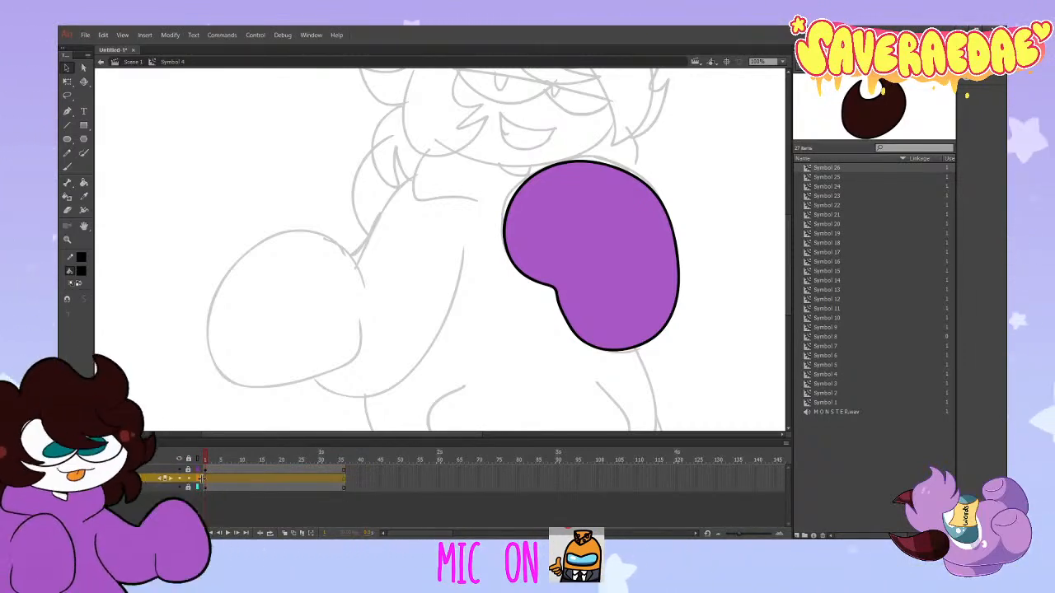
Step: Ink the fringe and the face-framing hair locks in black on the new layer, undoing and redrawing unsuitable strokes
click(205, 479)
key(b)
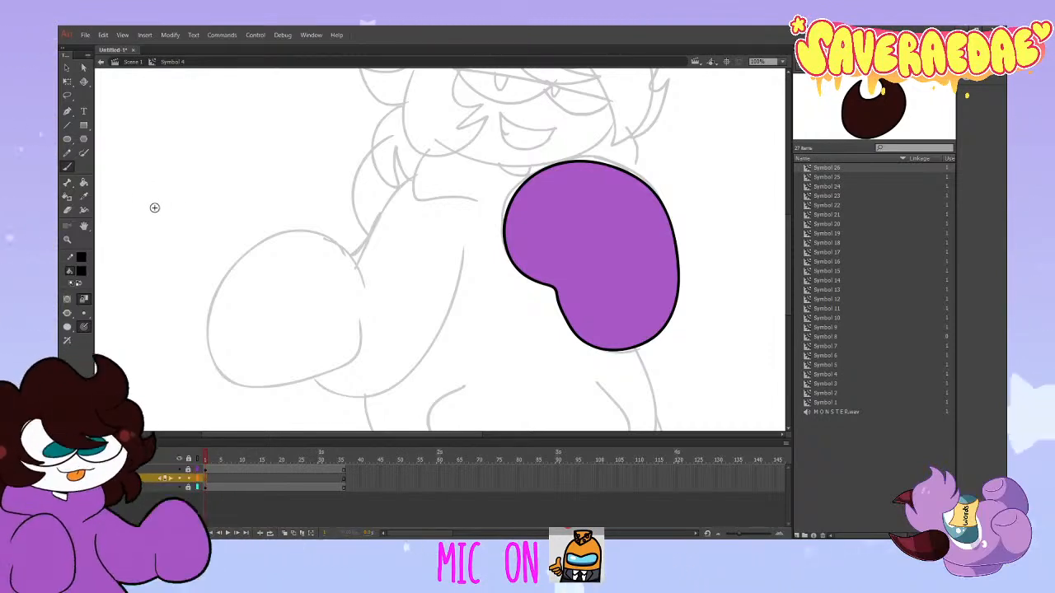
scroll(153, 206, up, 3)
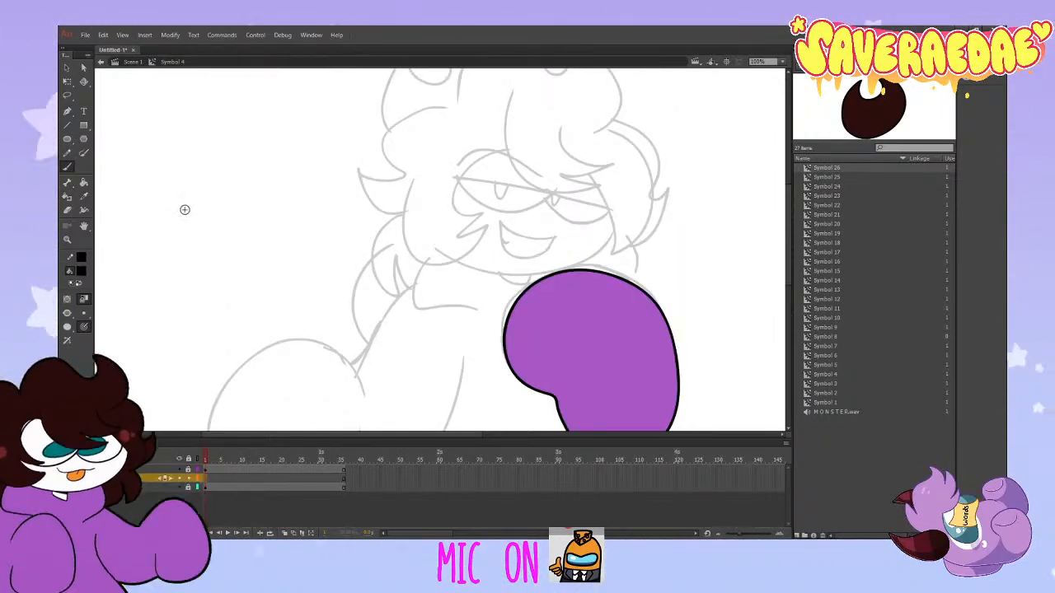
scroll(223, 205, up, 3)
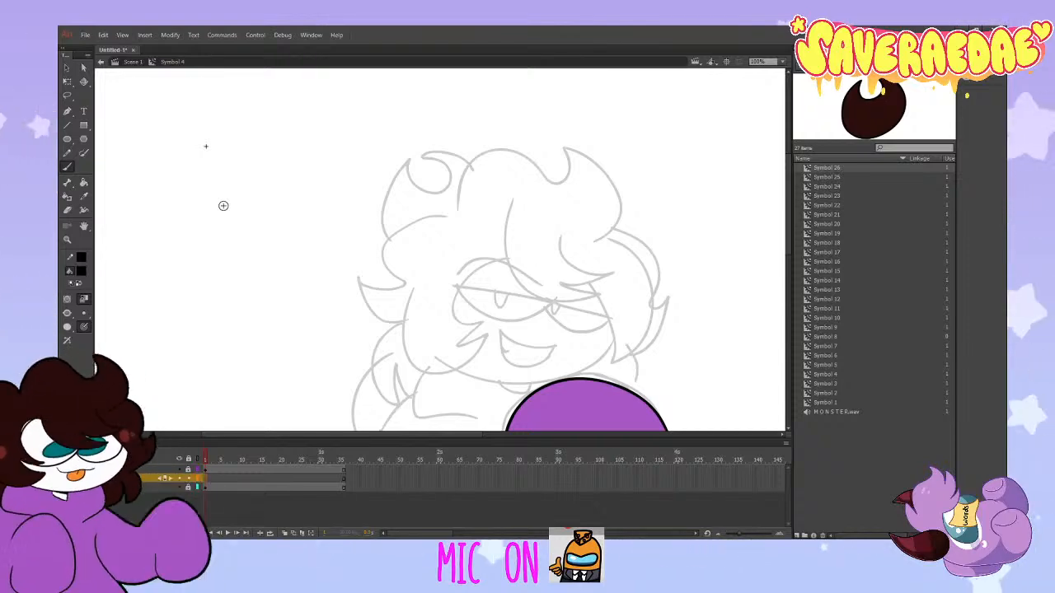
mouse_move(505, 219)
mouse_down()
mouse_move(526, 296)
mouse_move(597, 294)
mouse_up()
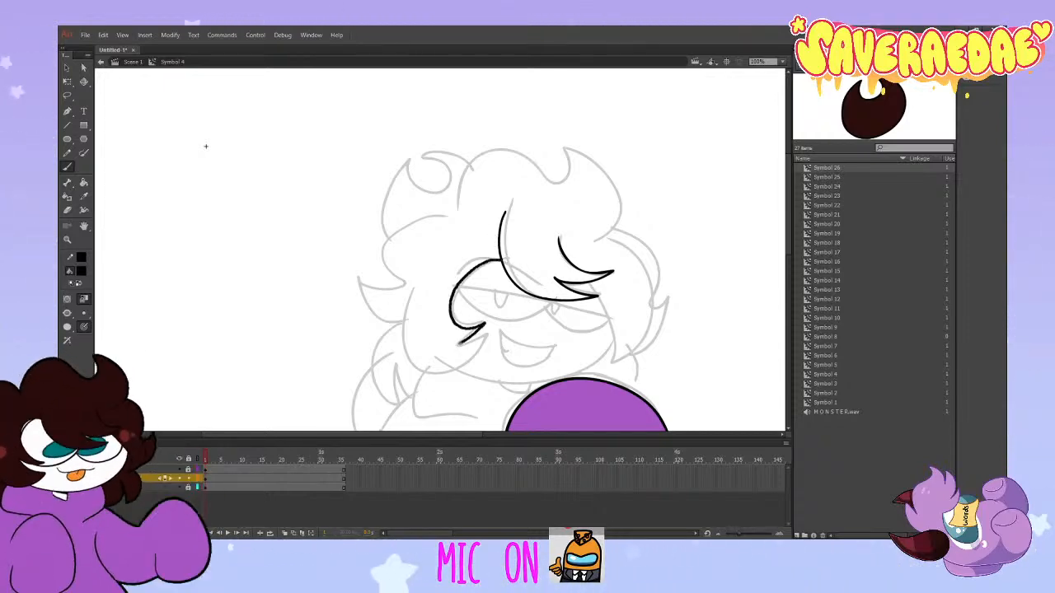
key(ctrl+z)
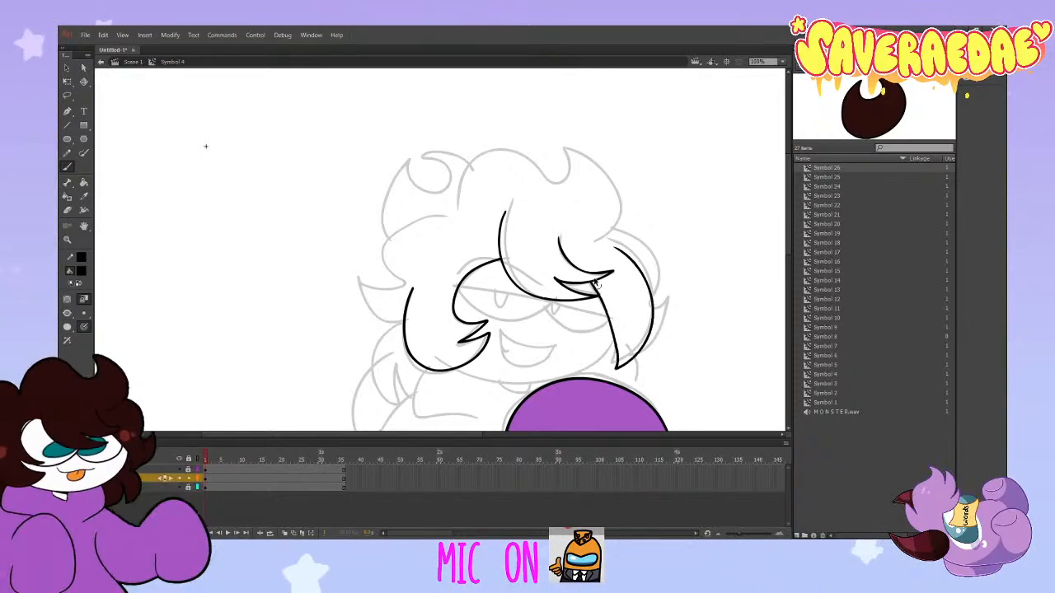
key(ctrl+z)
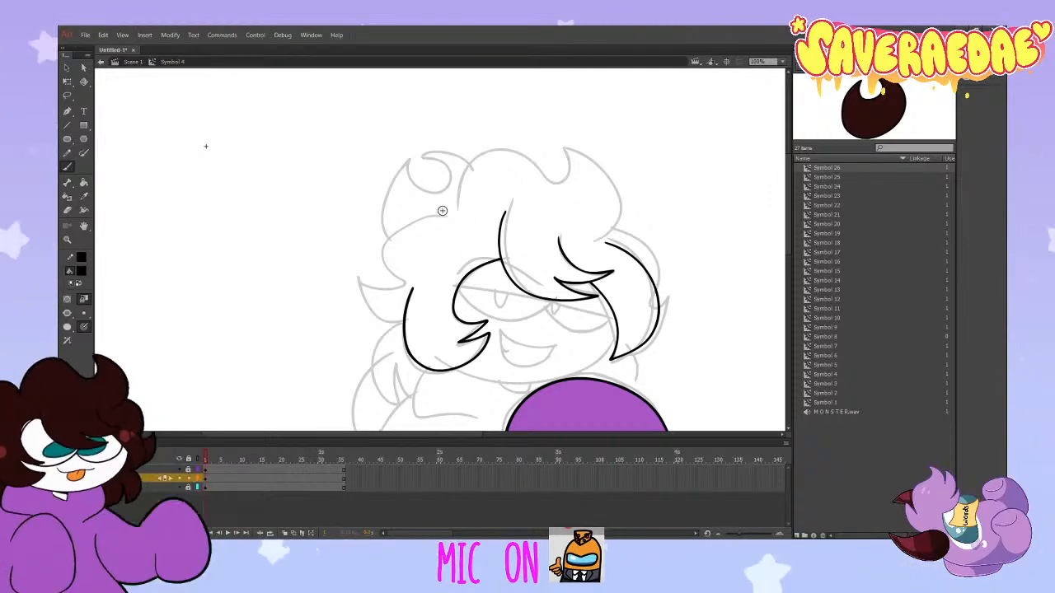
Step: Close the tops of the fringe and side locks with dark brown strokes and fill the front hair dark brown
drag(447, 214, 417, 220)
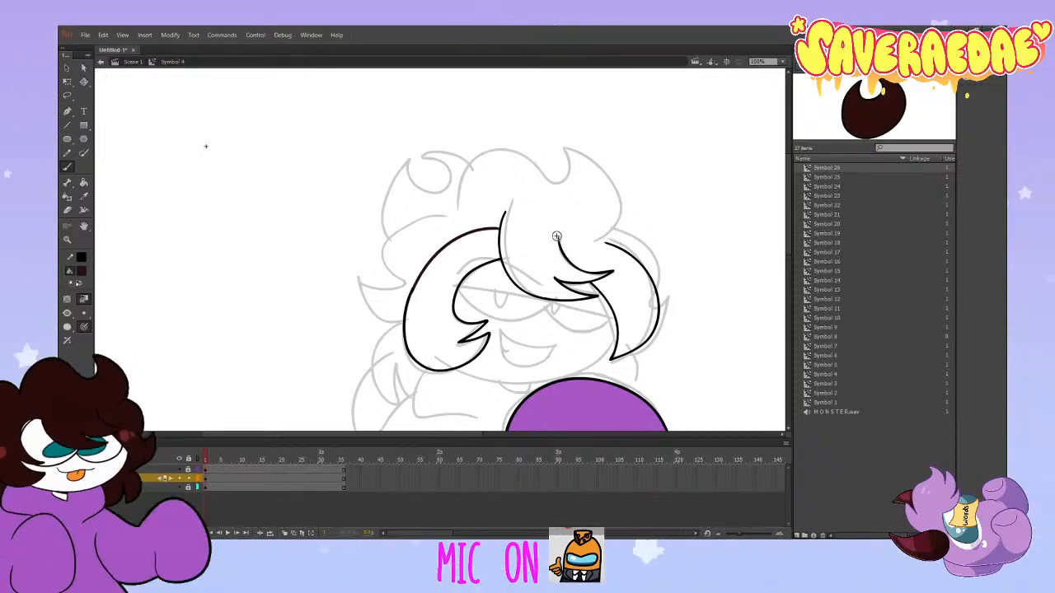
drag(558, 237, 606, 243)
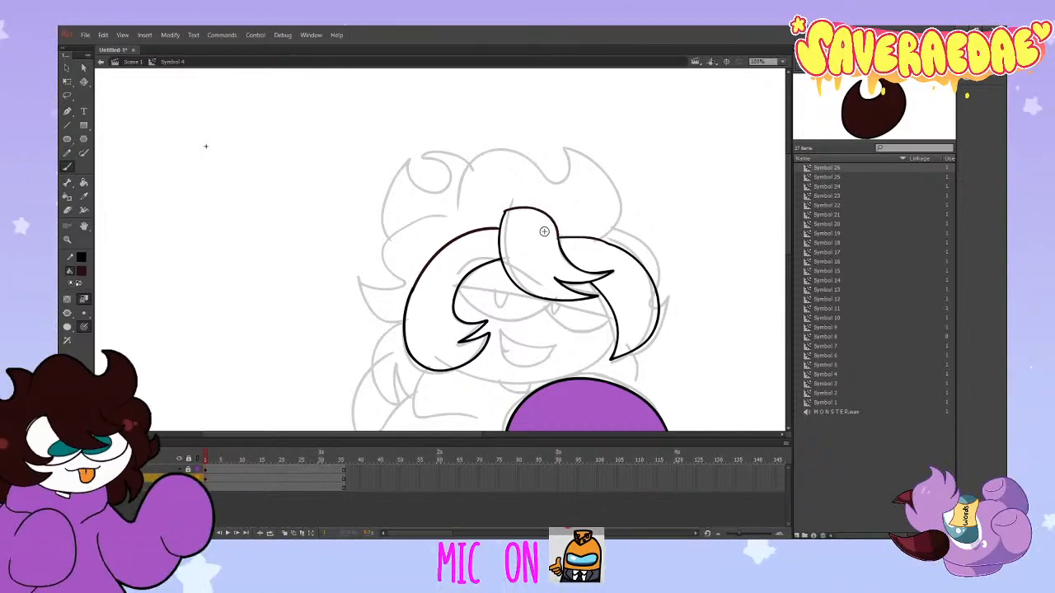
click(83, 183)
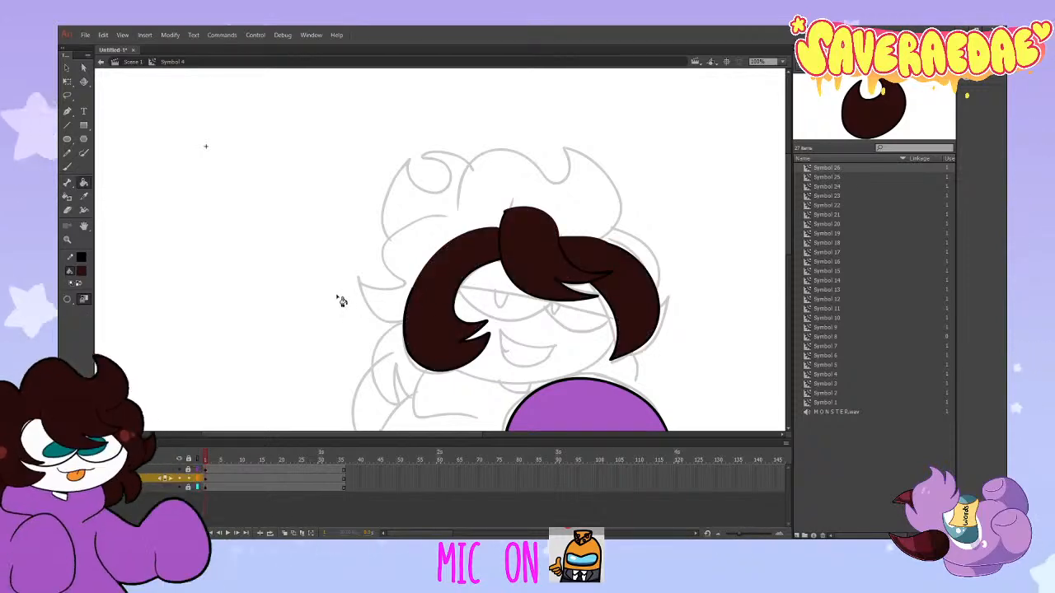
Step: Add a layer and ink the back hair's outer outline in black over the sketch, undoing and redrawing unsuitable strokes
click(66, 533)
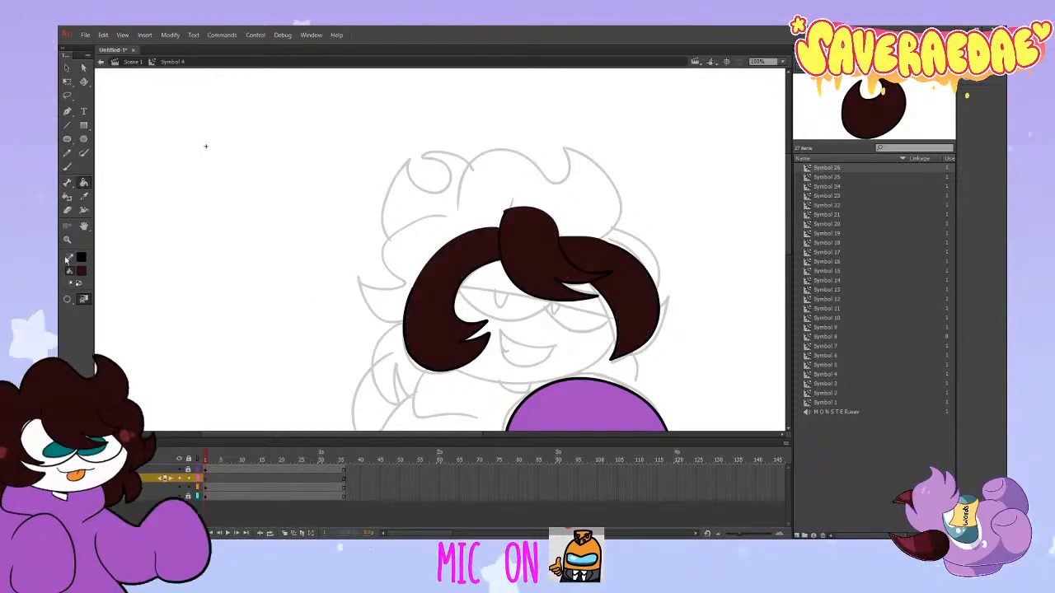
click(67, 167)
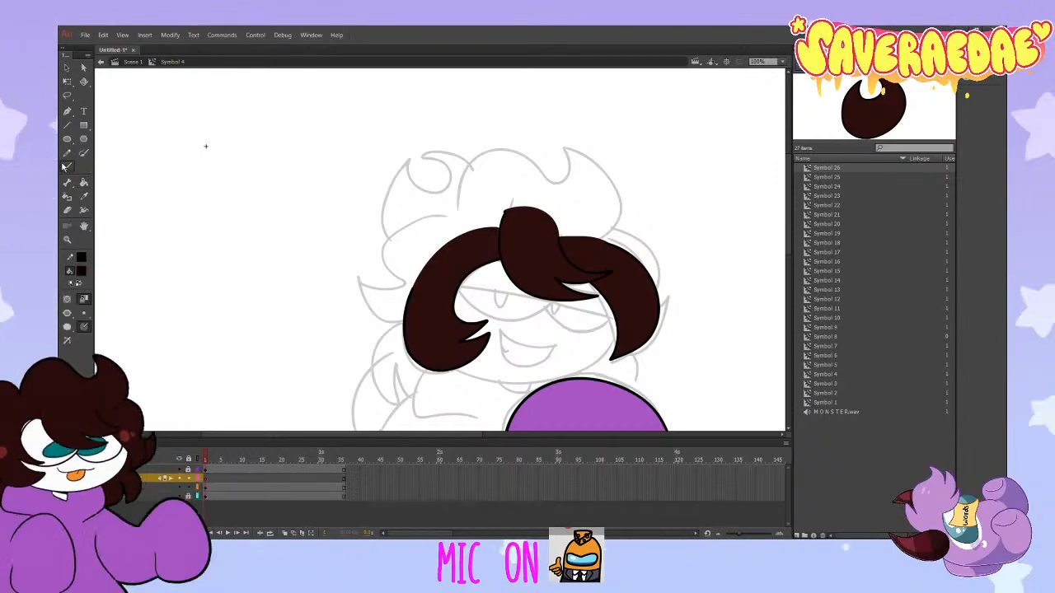
drag(448, 213, 378, 250)
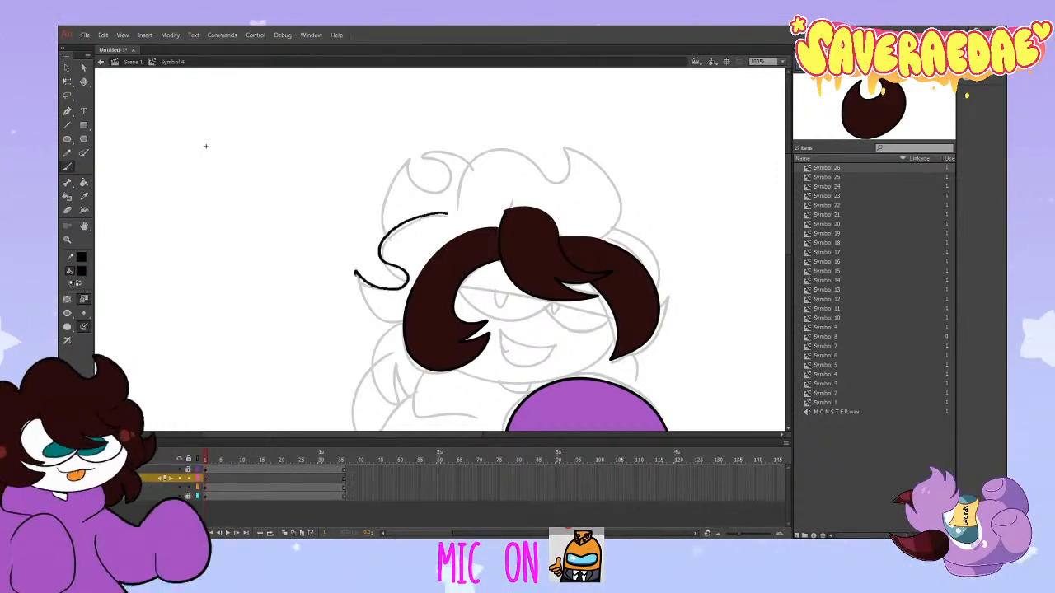
key(ctrl+z)
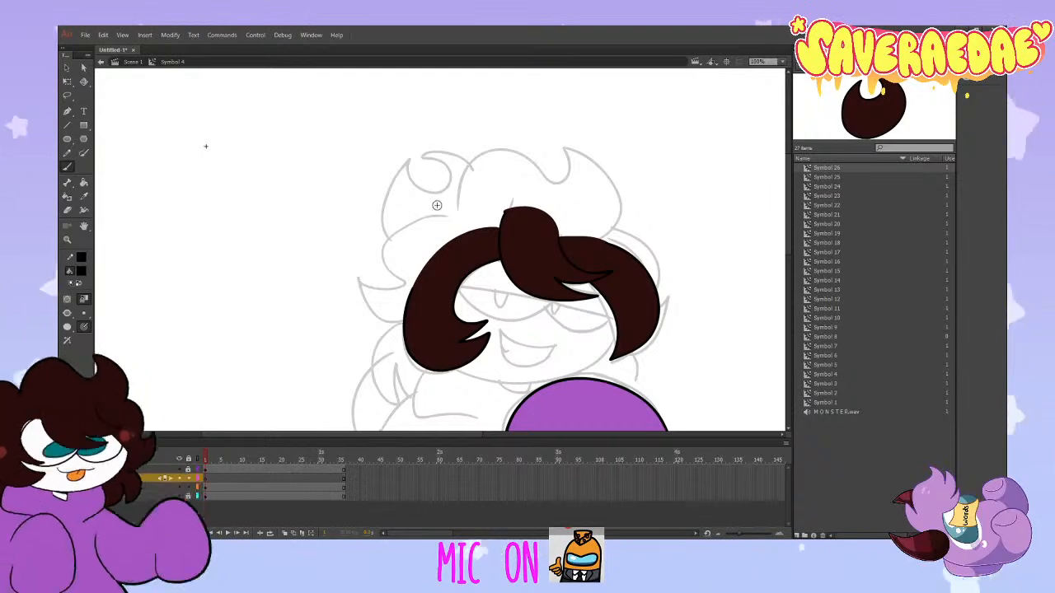
drag(387, 288, 407, 309)
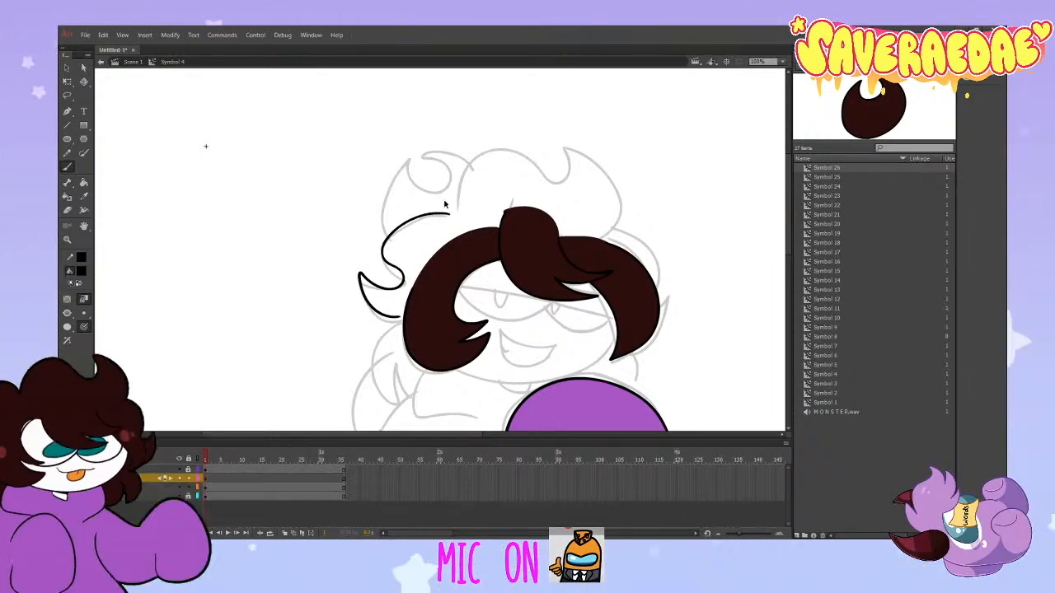
key(ctrl+z)
mouse_move(450, 215)
mouse_down()
mouse_move(401, 224)
mouse_move(406, 282)
mouse_move(364, 273)
mouse_up()
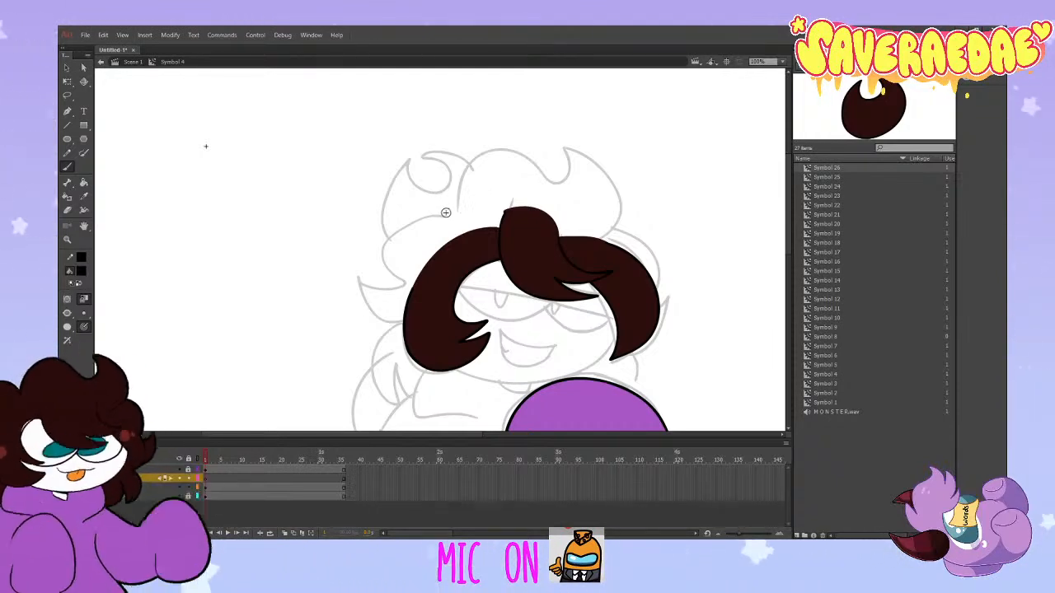
drag(402, 227, 407, 276)
key(ctrl+z)
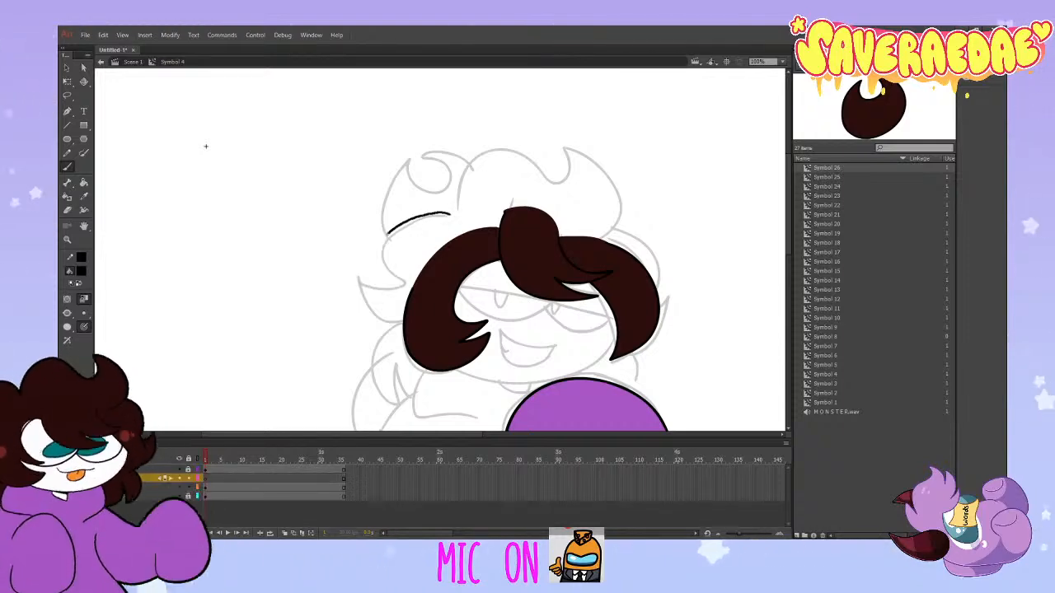
key(ctrl+z)
mouse_move(449, 215)
mouse_down()
mouse_move(424, 214)
mouse_move(382, 255)
mouse_move(404, 285)
mouse_up()
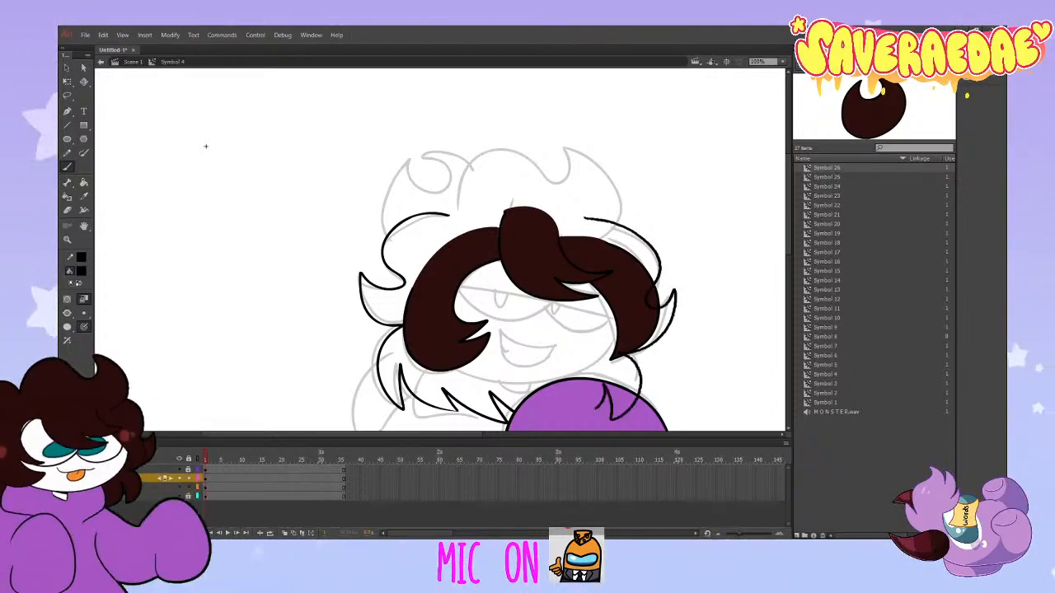
Step: With the arm layer hidden, close the top of the back hair with a dark brown stroke and fill the shape dark brown
click(179, 470)
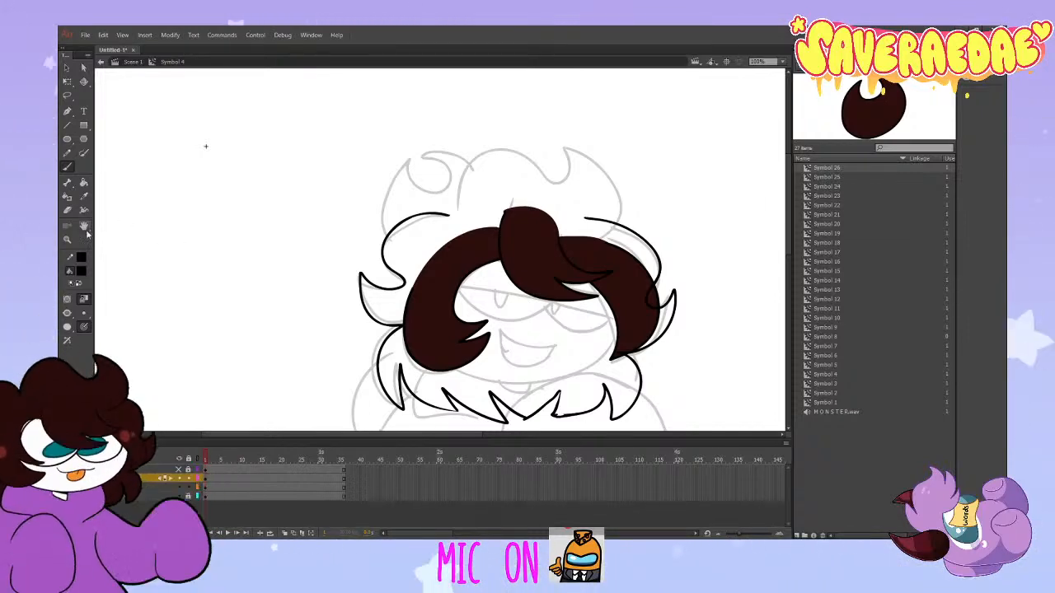
click(68, 166)
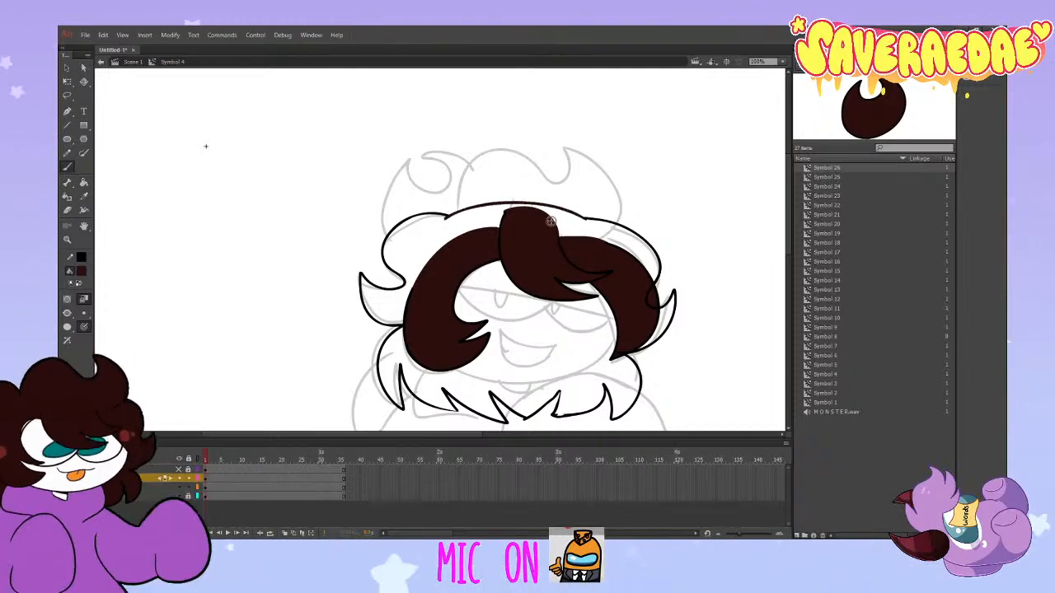
key(ctrl+z)
mouse_move(586, 218)
mouse_down()
mouse_move(511, 193)
mouse_move(438, 224)
mouse_up()
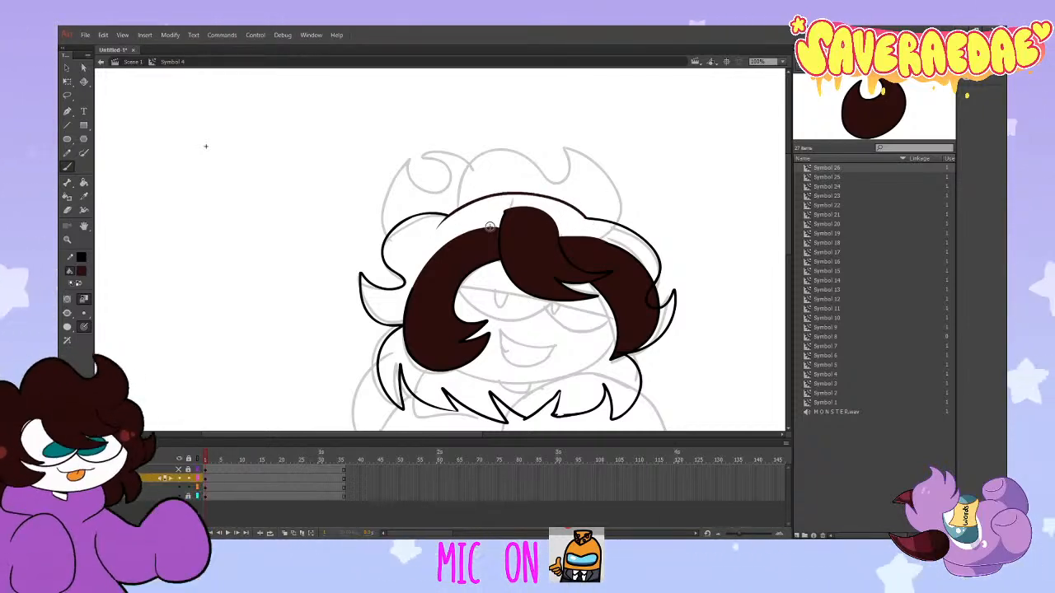
key(k)
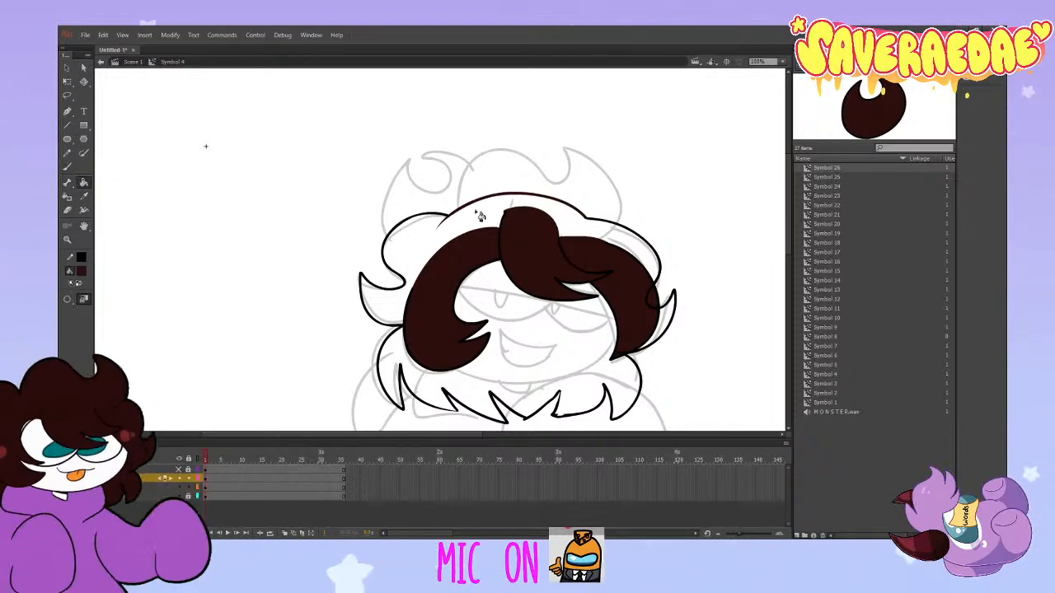
click(480, 216)
Step: Name the back hair's layer "hair back" and place it, locked and hidden, beneath the front hair layer
click(146, 478)
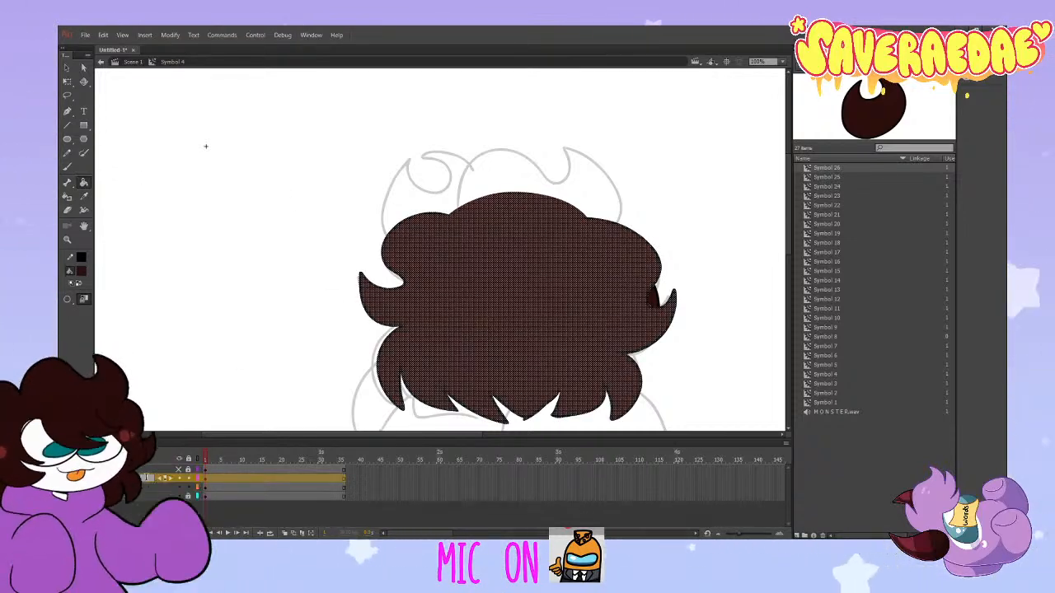
double_click(146, 477)
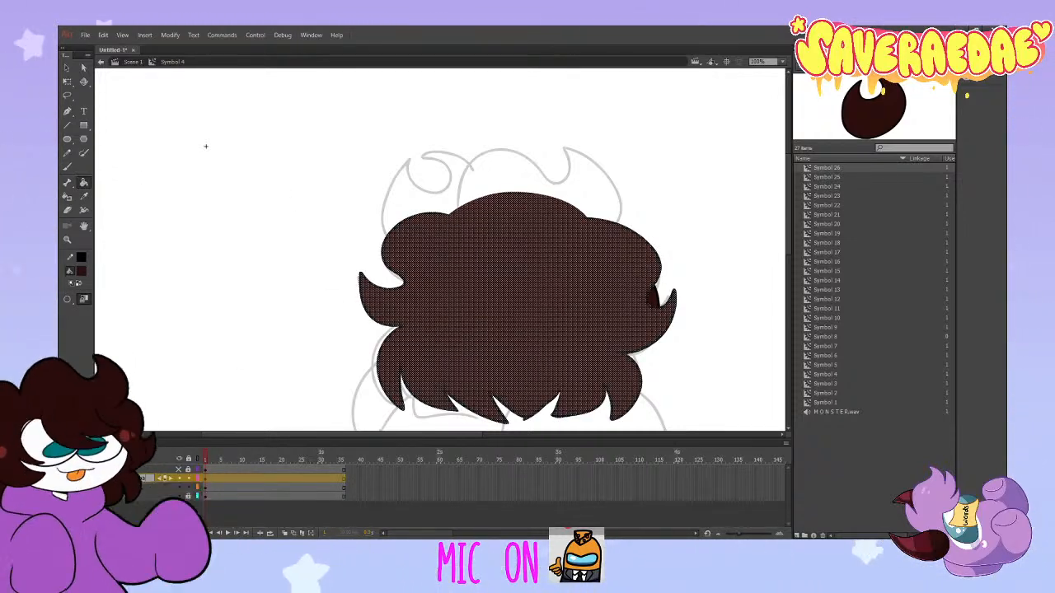
text(hair back)
key(Return)
drag(191, 481, 177, 492)
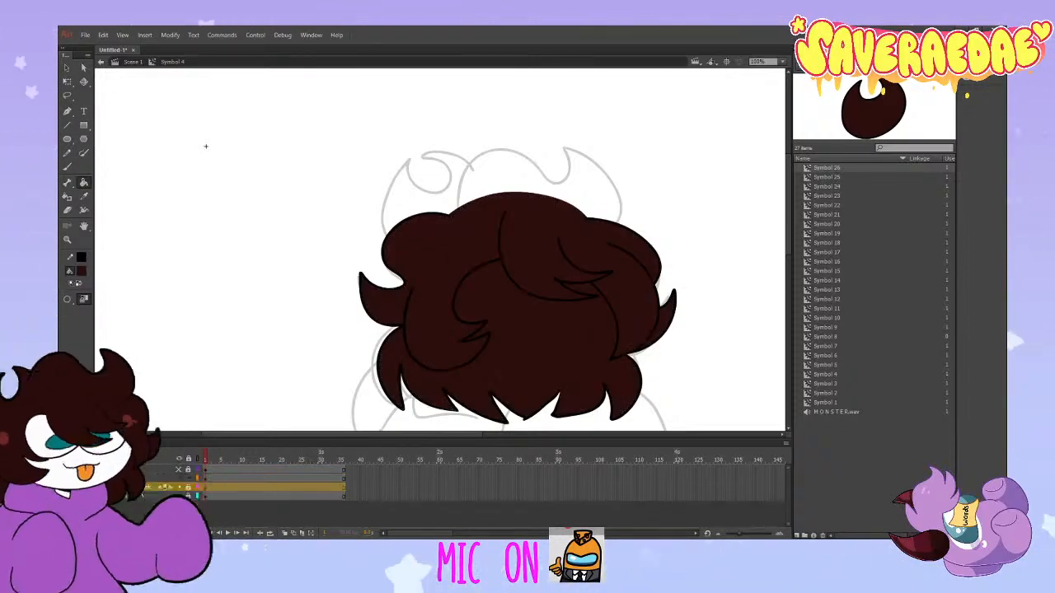
click(178, 487)
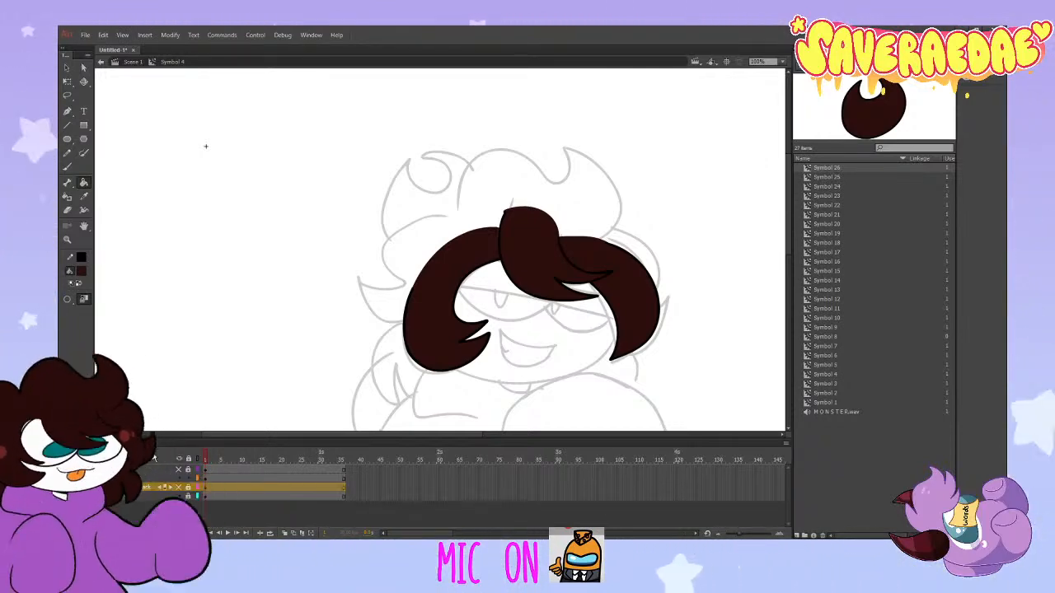
Step: Rename the layer that holds the purple arm
click(151, 468)
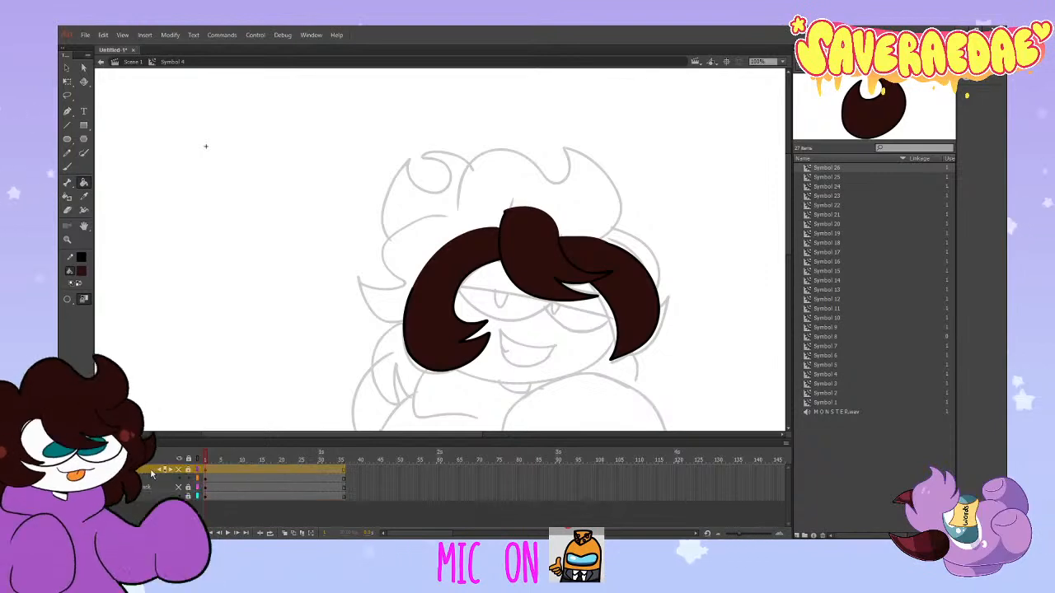
double_click(151, 468)
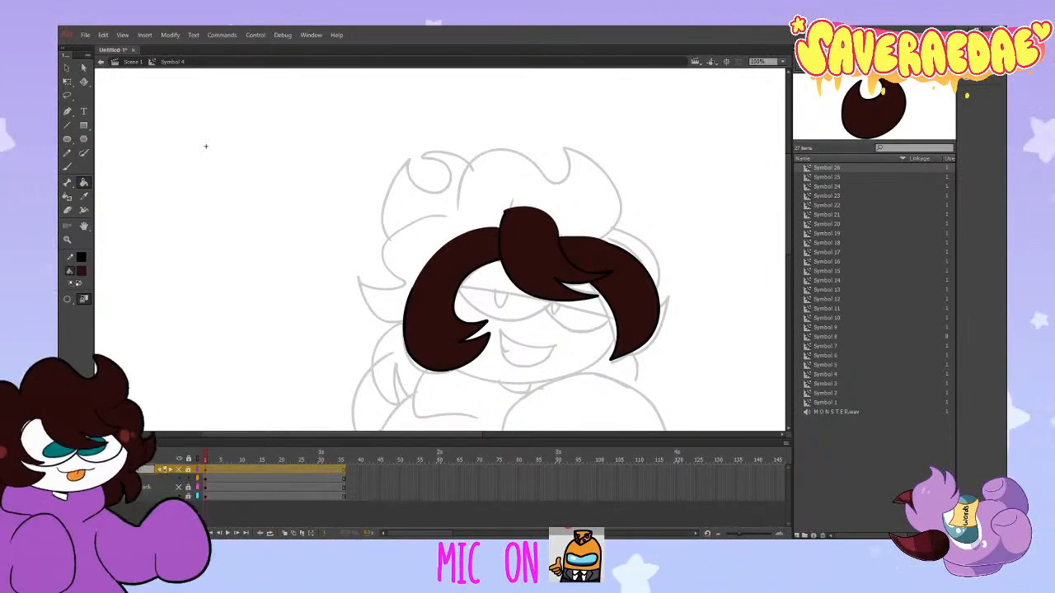
key(Return)
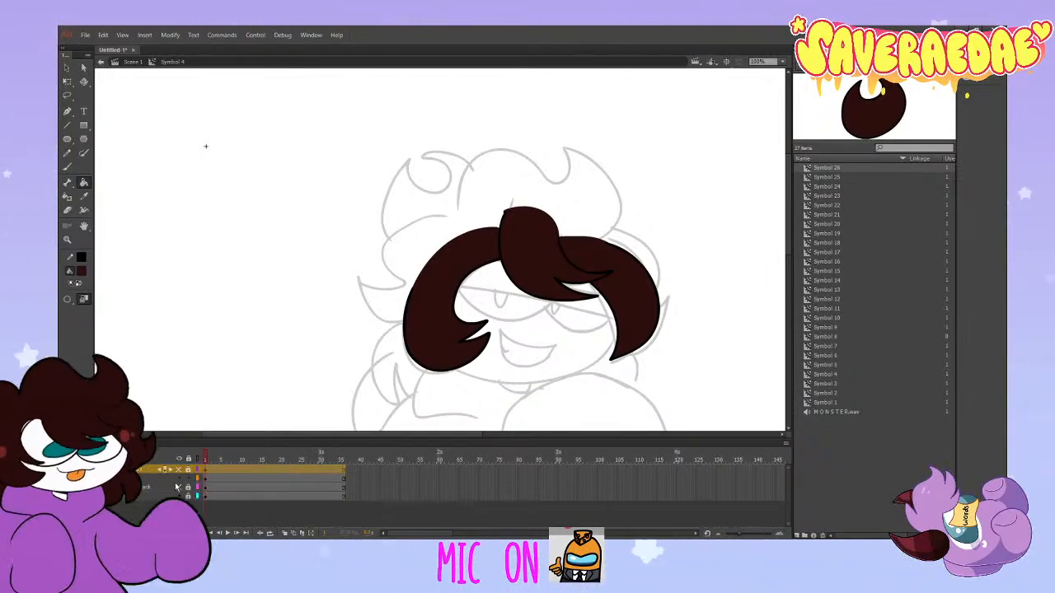
Step: Rename the front hair's layer with "front" in its name and lock it
click(178, 478)
click(179, 479)
double_click(147, 478)
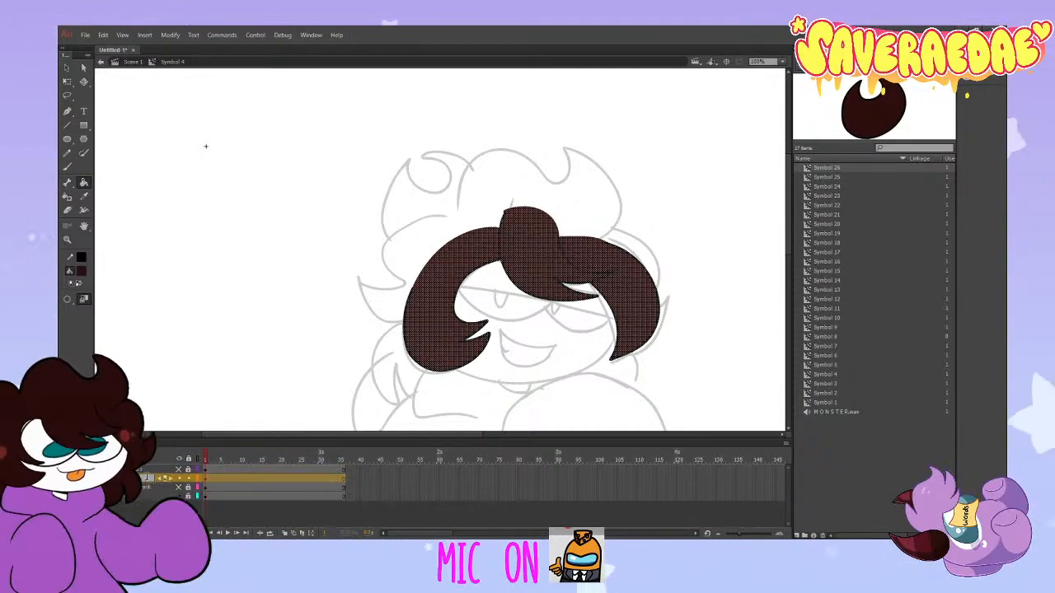
double_click(146, 478)
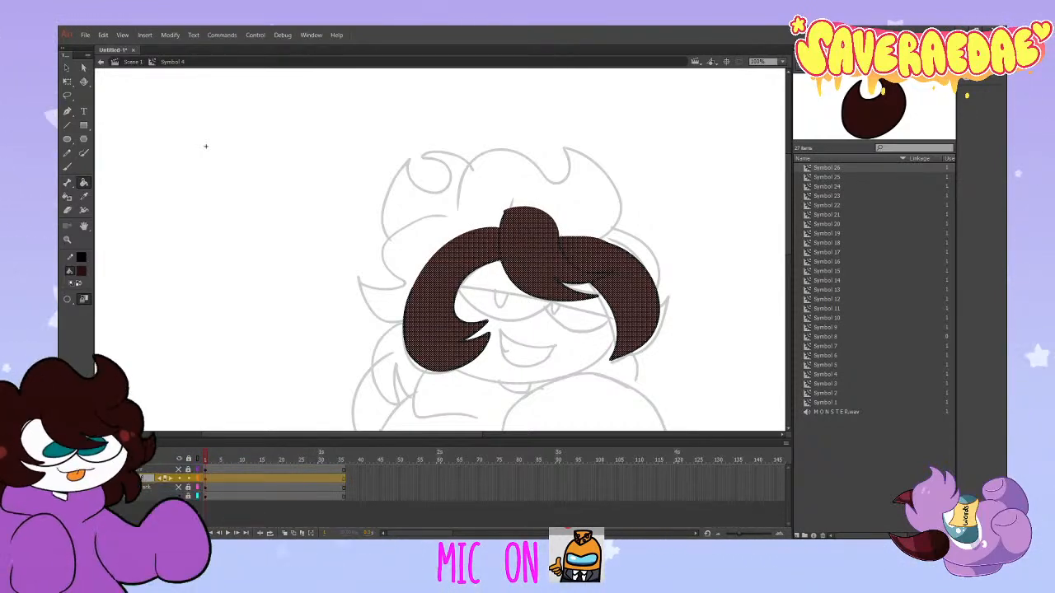
text(front)
key(Return)
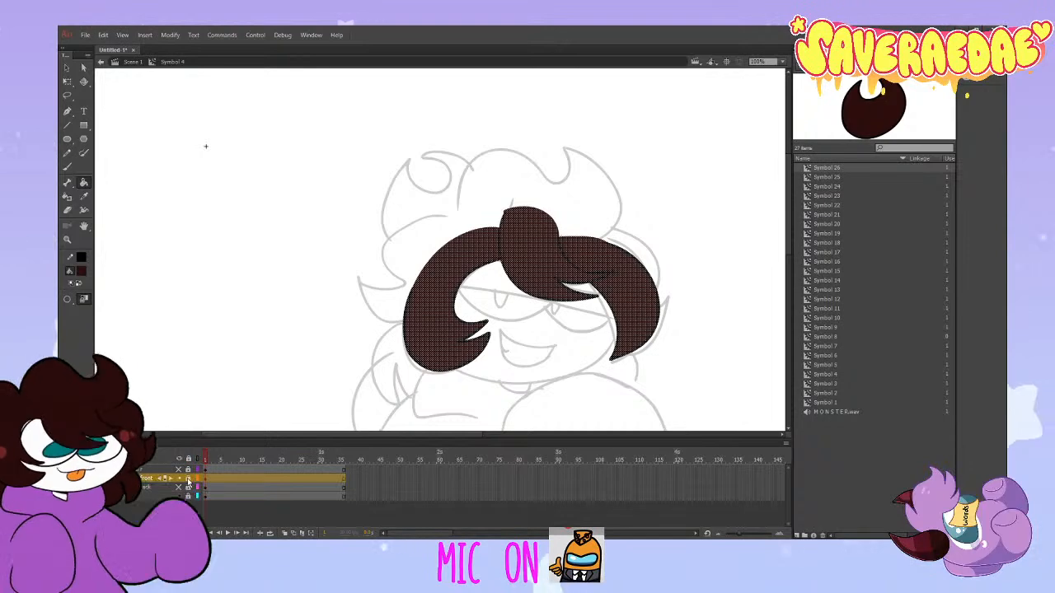
click(188, 479)
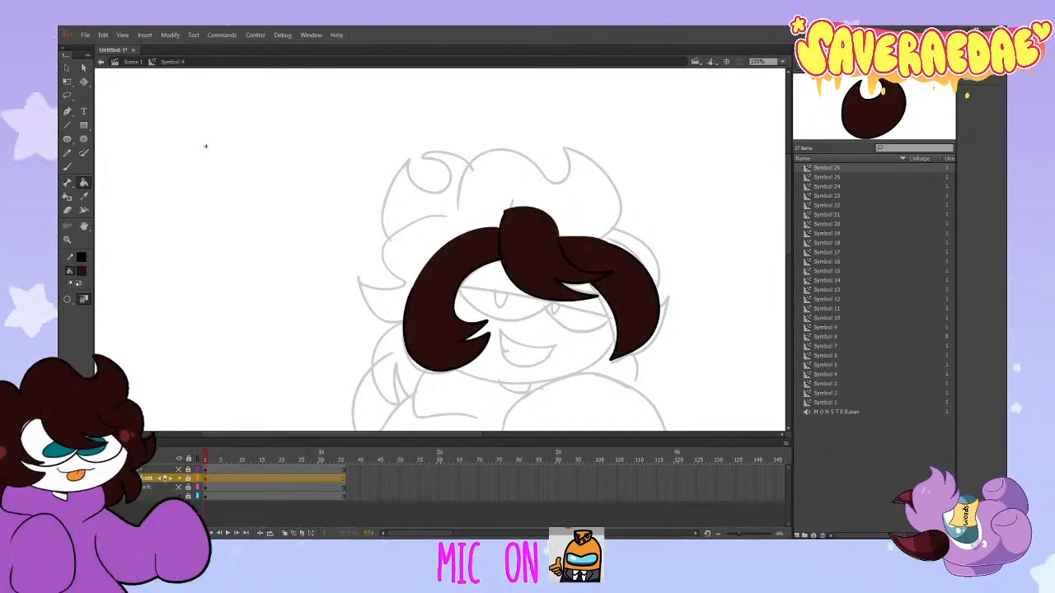
Step: On a new layer directly above the sketch, ink the lower face outline in black and bend the chin line to match the sketch
click(179, 479)
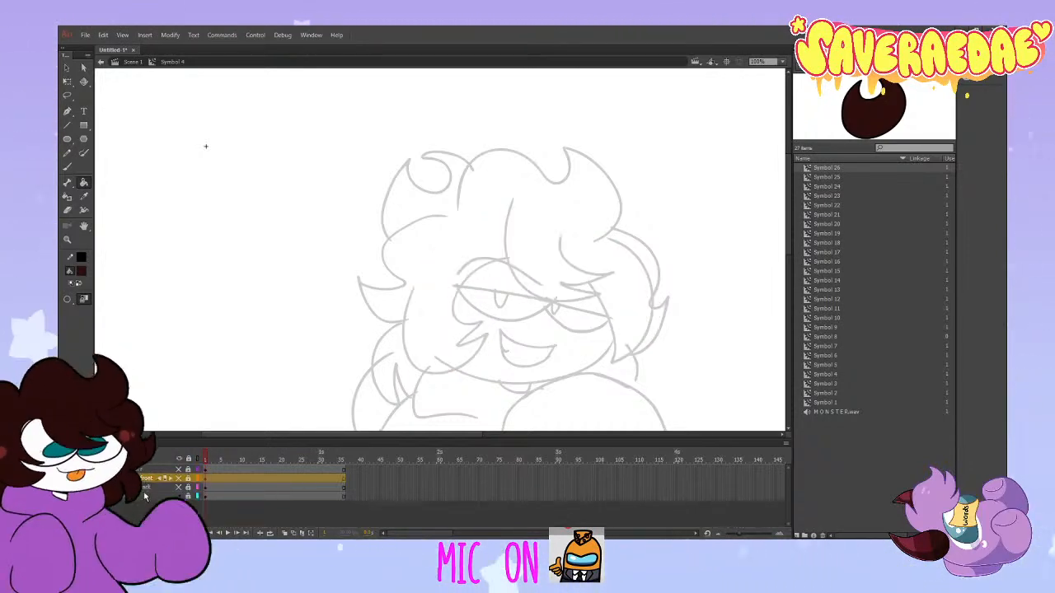
click(179, 470)
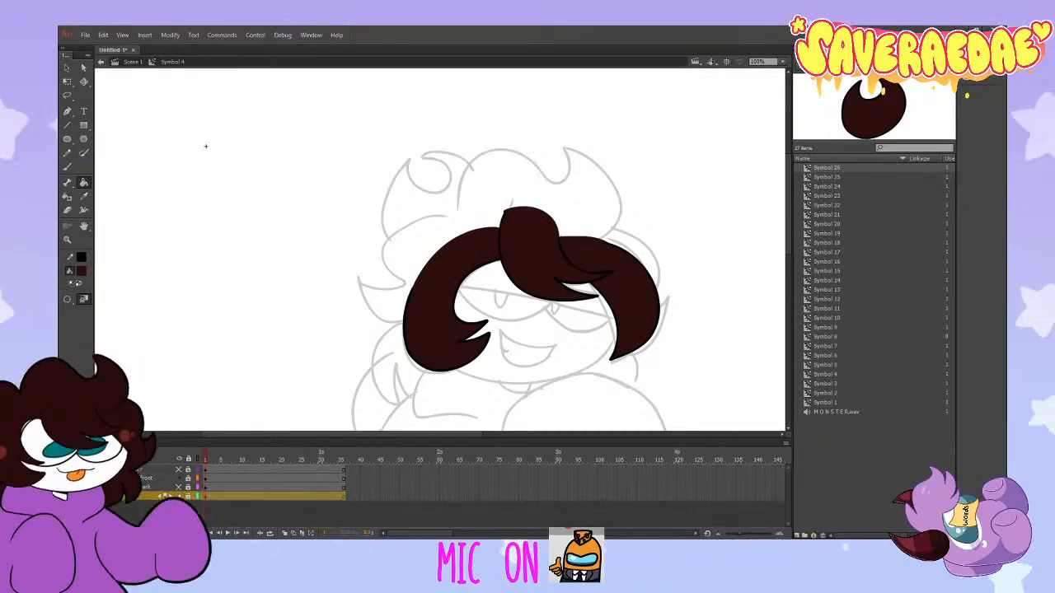
click(102, 533)
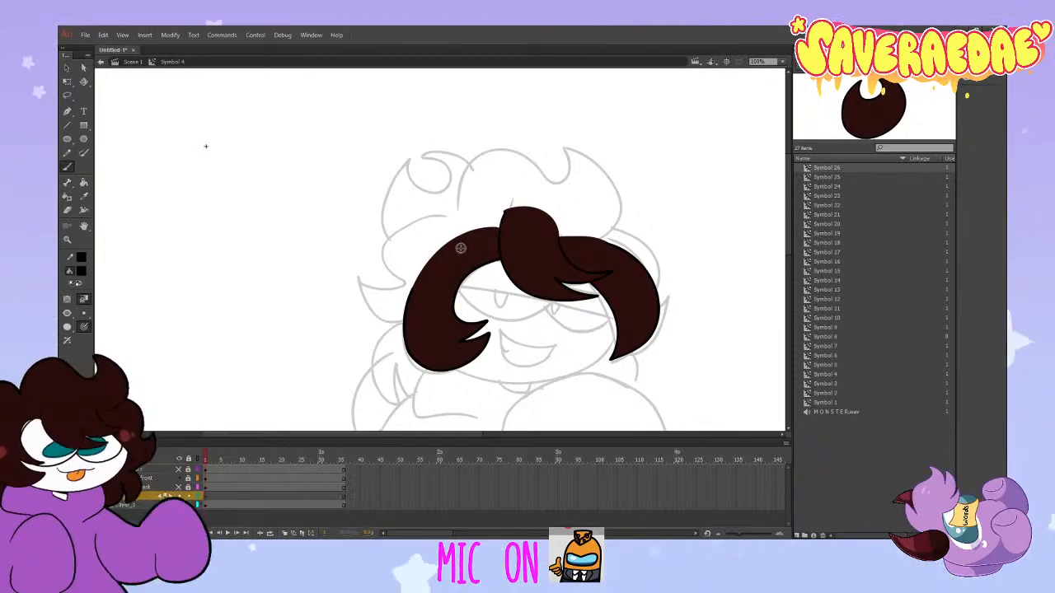
mouse_move(496, 238)
mouse_down()
mouse_move(450, 367)
mouse_move(512, 384)
mouse_move(584, 370)
mouse_move(610, 345)
mouse_move(622, 250)
mouse_up()
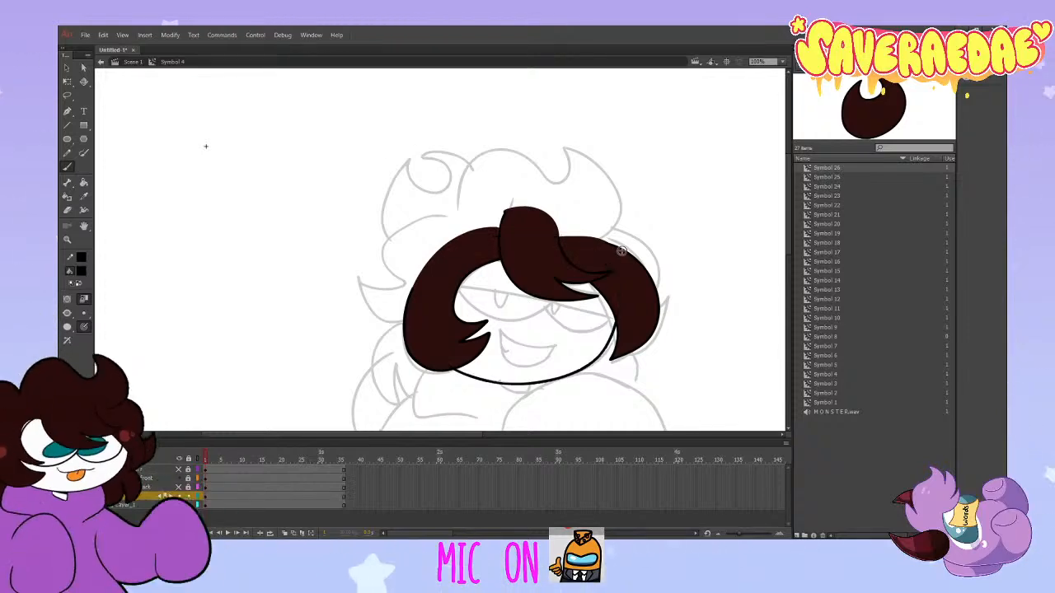
drag(615, 360, 441, 366)
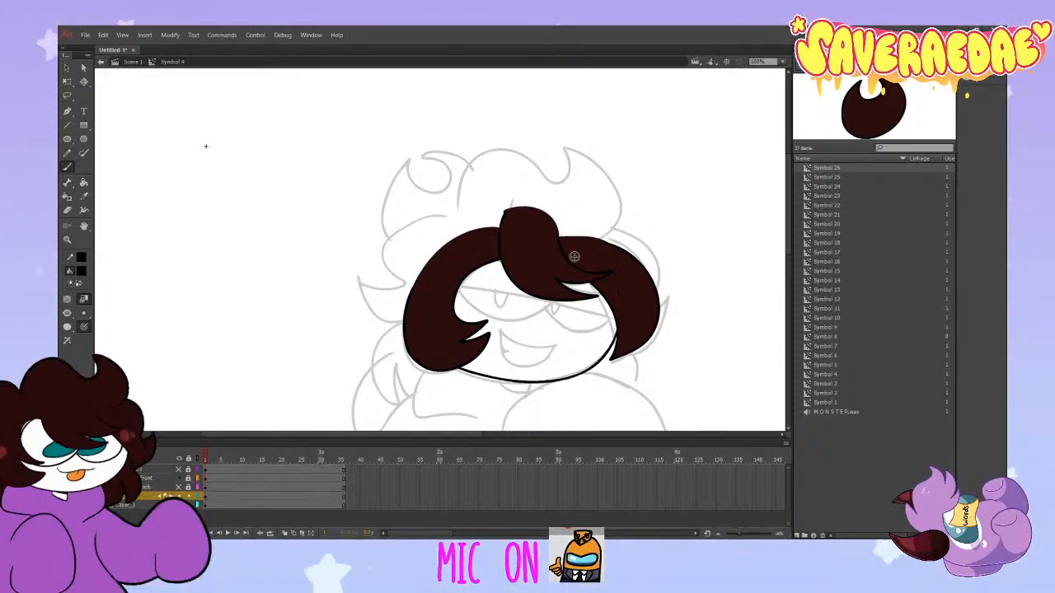
mouse_move(505, 233)
mouse_down()
mouse_move(445, 283)
mouse_move(458, 368)
mouse_move(531, 386)
mouse_move(606, 356)
mouse_up()
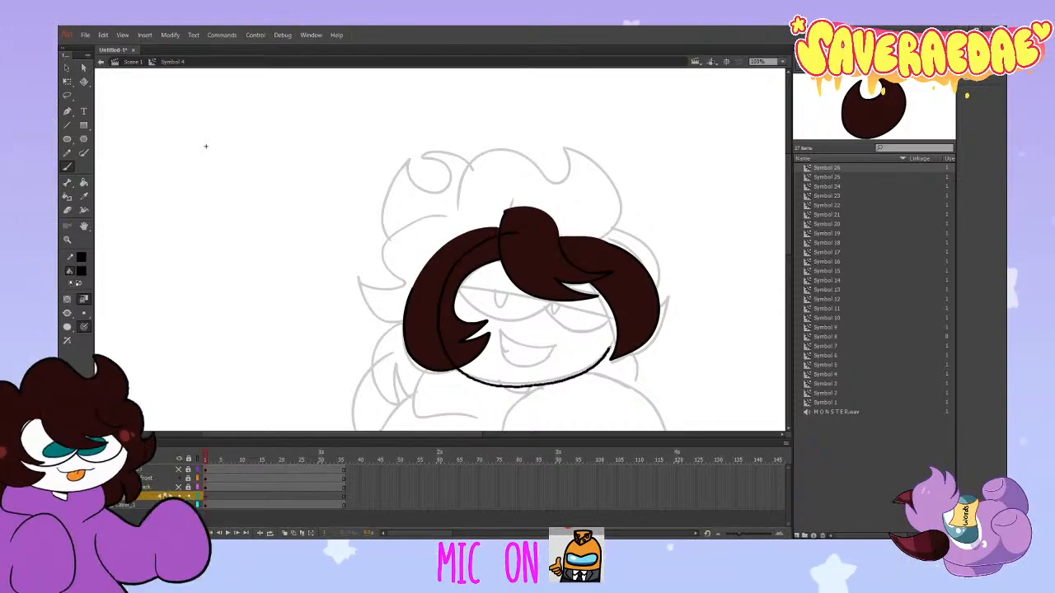
key(ctrl+z)
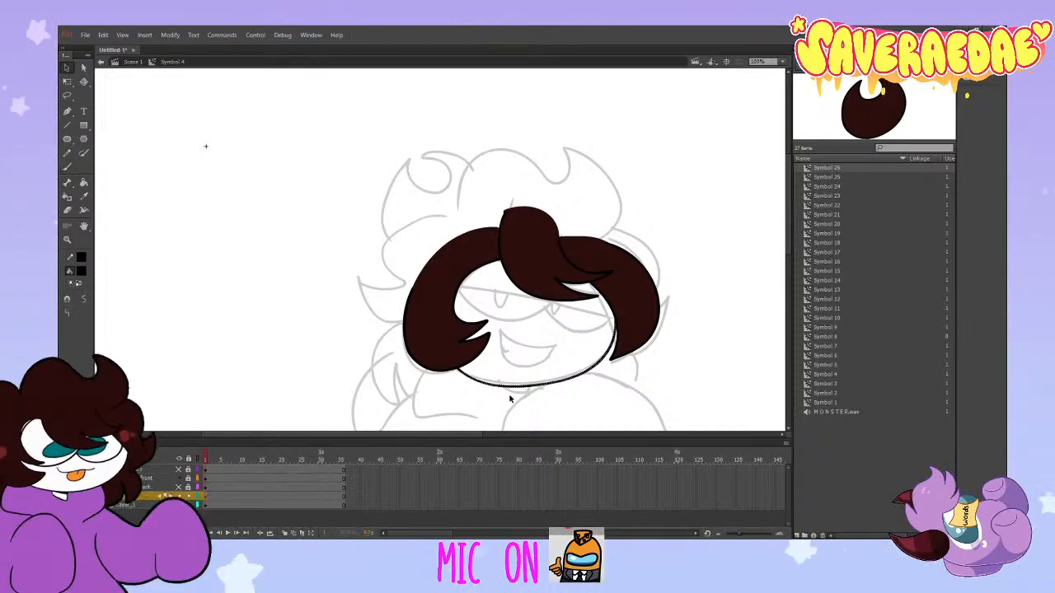
drag(514, 389, 513, 385)
drag(514, 388, 516, 390)
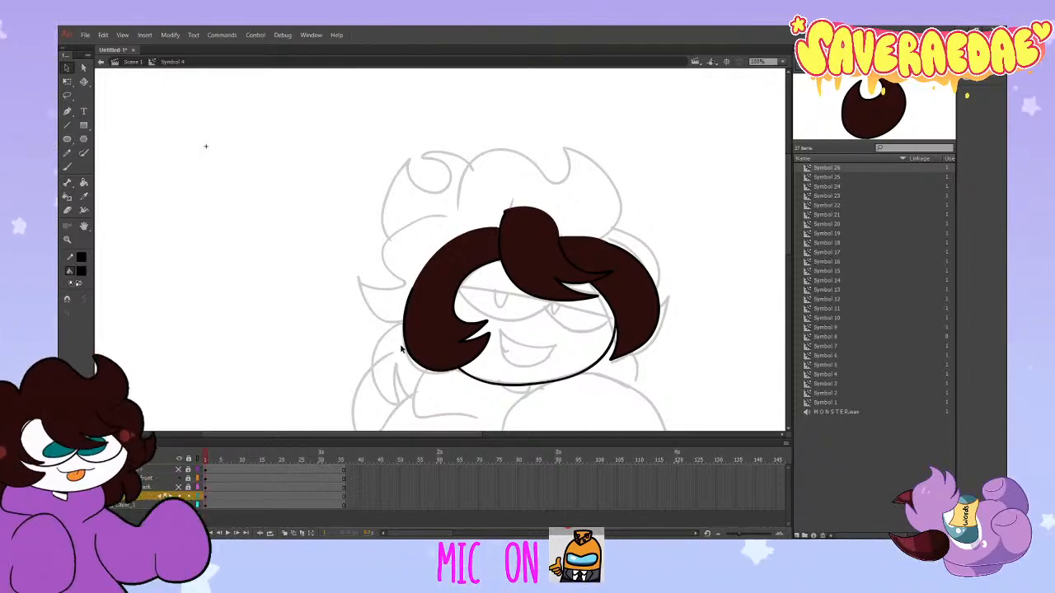
Step: Ink the open smiling mouth in black over the sketch with the brush, redrawing the strokes until they form a closed outline
click(68, 166)
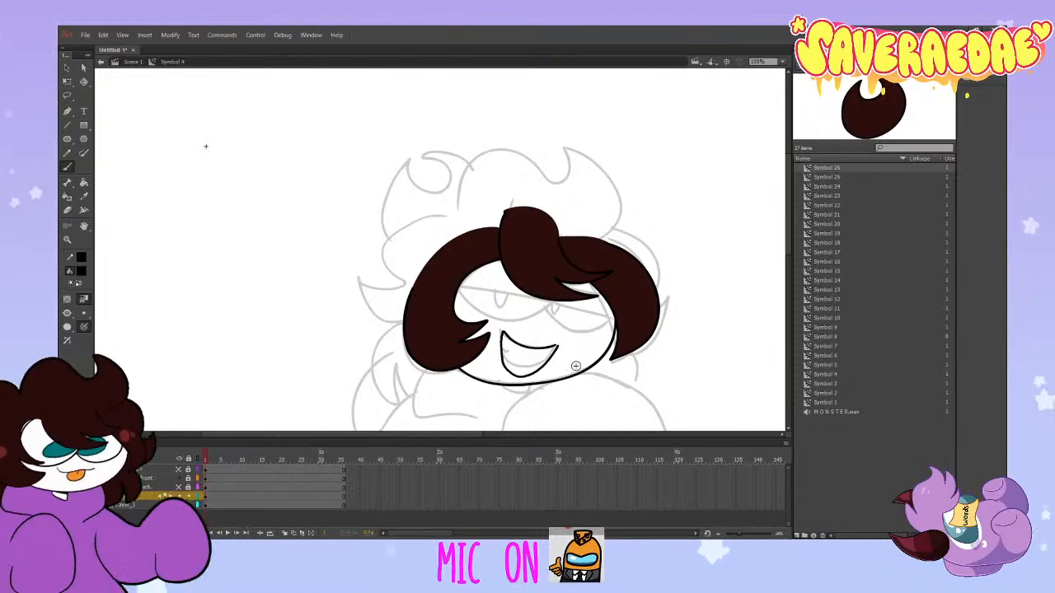
key(ctrl+z)
mouse_move(551, 350)
mouse_down()
mouse_move(499, 338)
mouse_move(528, 371)
mouse_move(553, 349)
mouse_up()
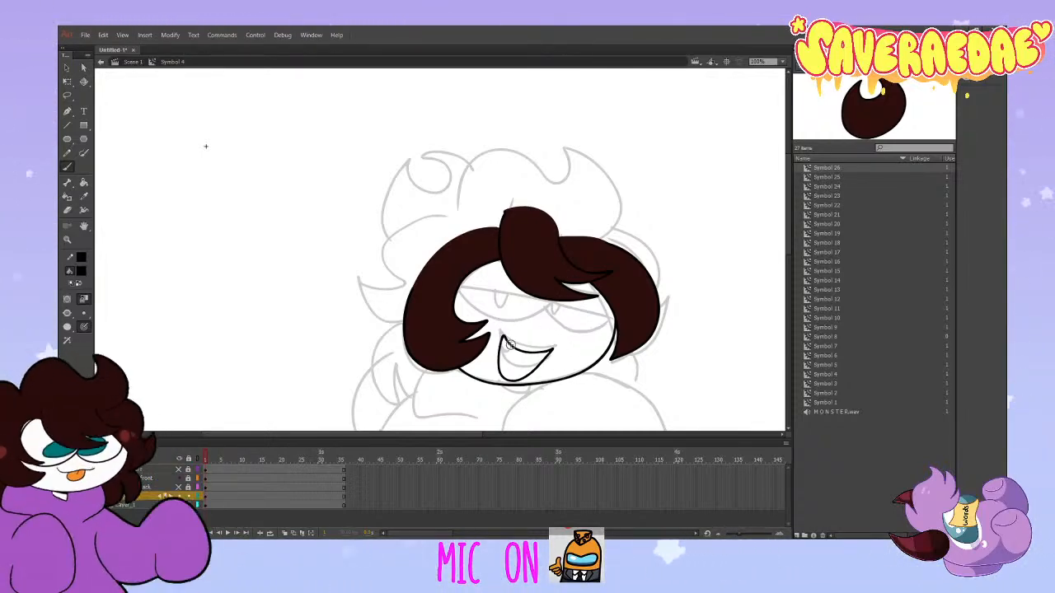
key(ctrl+z)
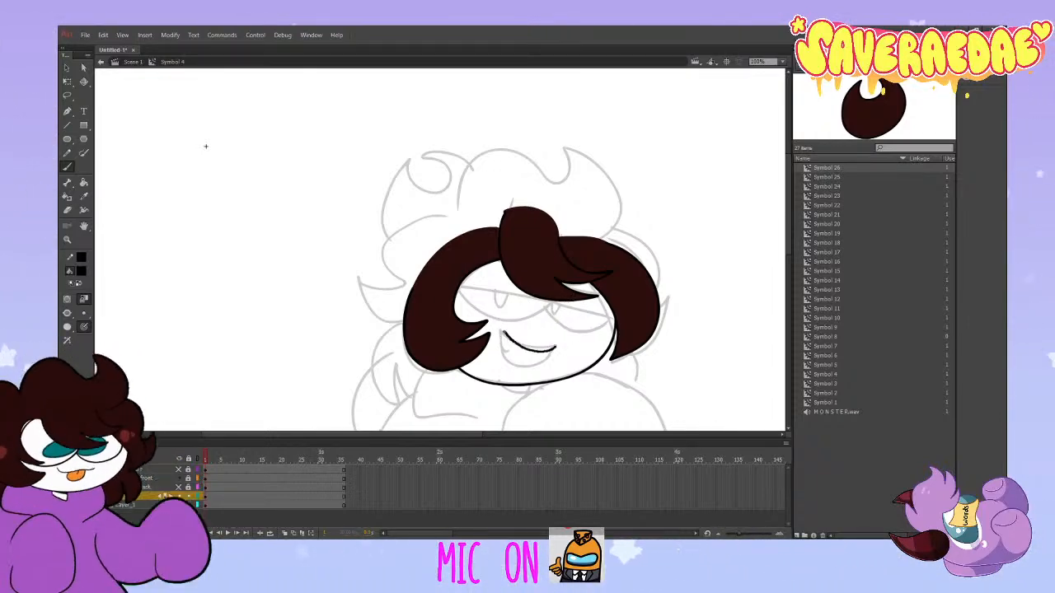
mouse_move(505, 333)
mouse_down()
mouse_move(505, 363)
mouse_move(554, 348)
mouse_up()
key(ctrl+z)
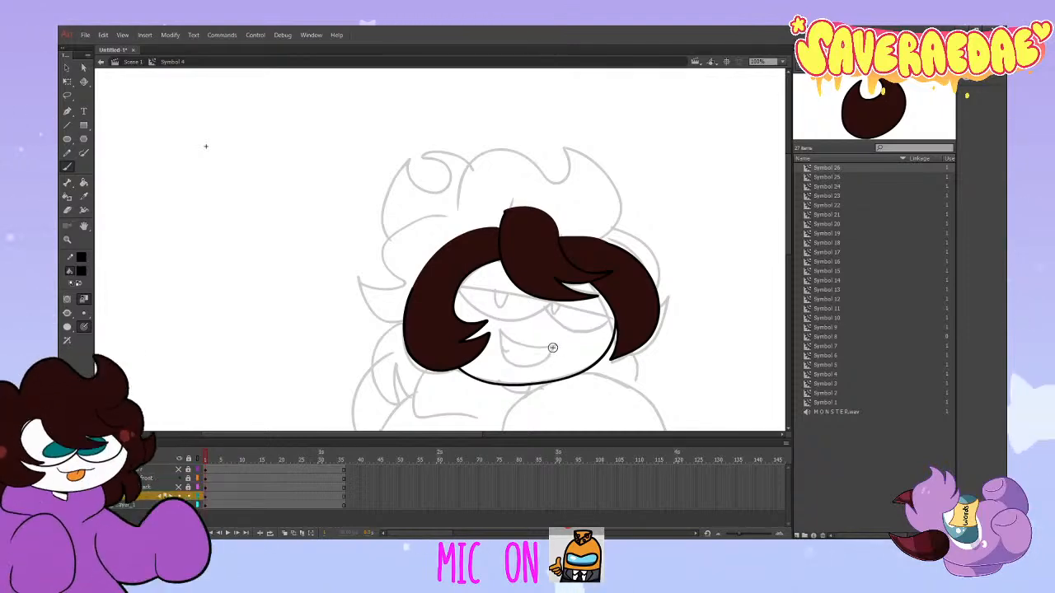
mouse_move(505, 333)
mouse_down()
mouse_move(555, 345)
mouse_move(507, 368)
mouse_move(554, 346)
mouse_move(508, 331)
mouse_move(555, 345)
mouse_up()
key(ctrl+z)
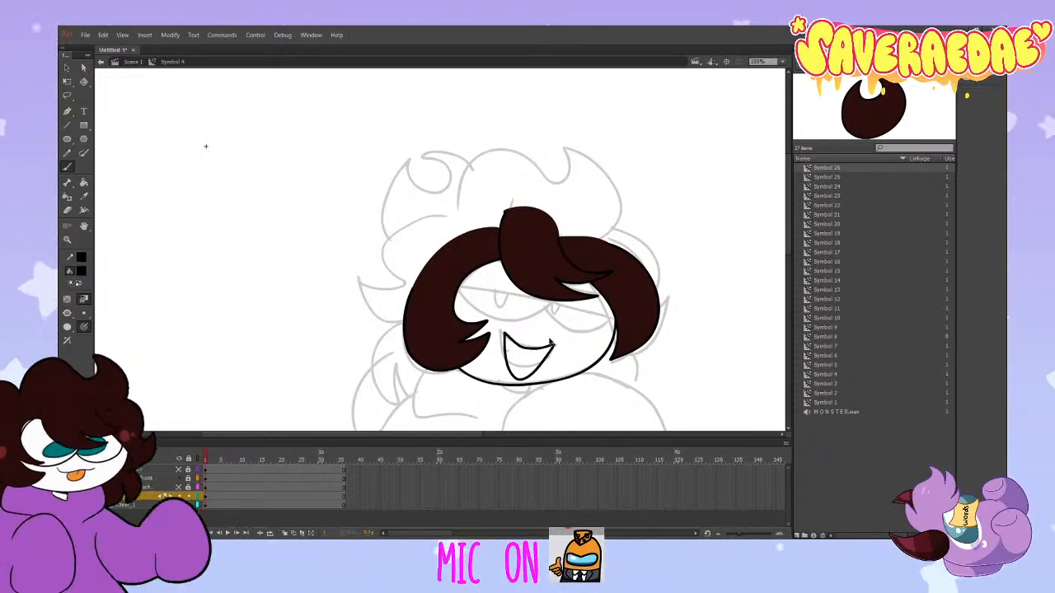
key(ctrl+z)
mouse_move(554, 345)
mouse_down()
mouse_move(508, 334)
mouse_move(508, 376)
mouse_move(557, 341)
mouse_up()
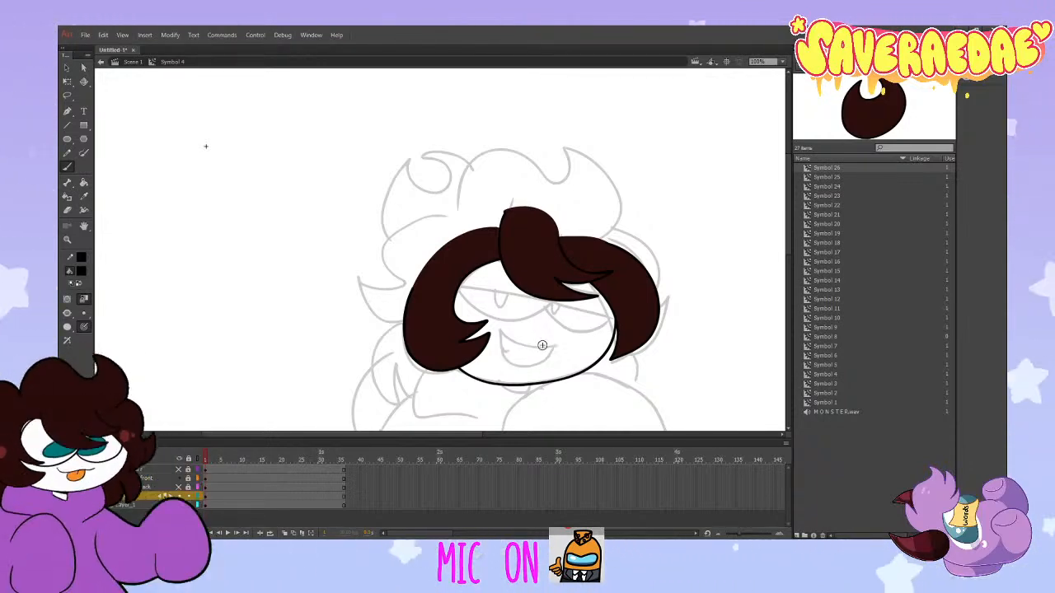
drag(507, 335, 552, 345)
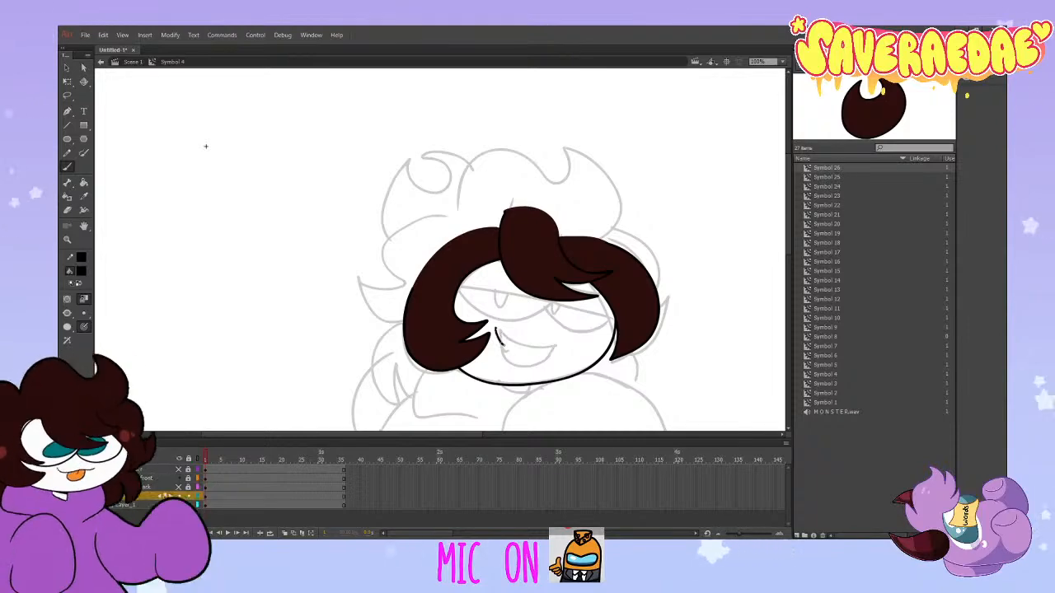
mouse_move(495, 328)
mouse_down()
mouse_move(501, 360)
mouse_move(544, 360)
mouse_up()
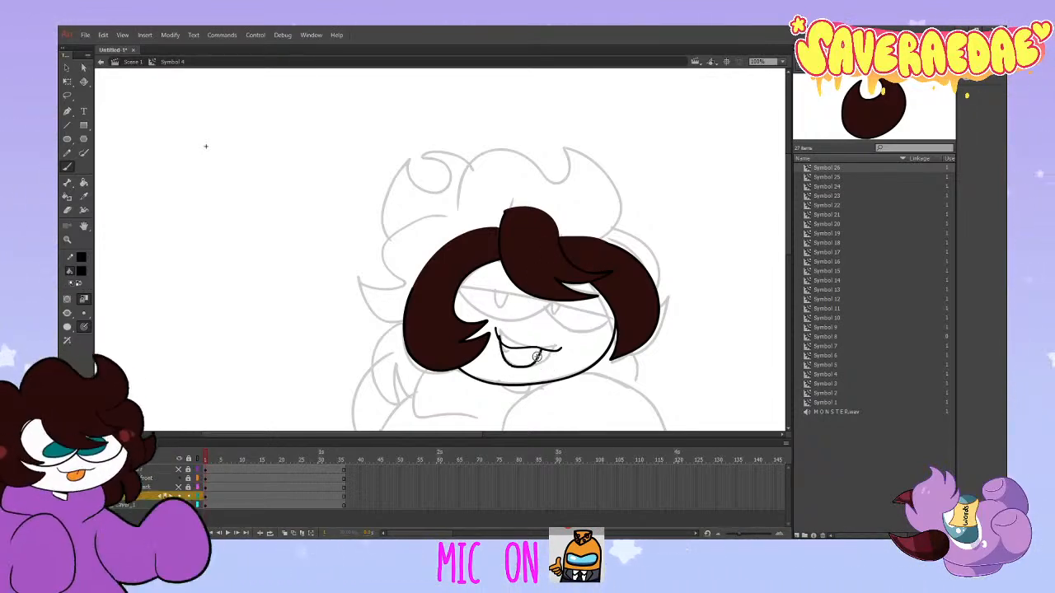
key(ctrl+z)
drag(499, 337, 540, 353)
key(ctrl+z)
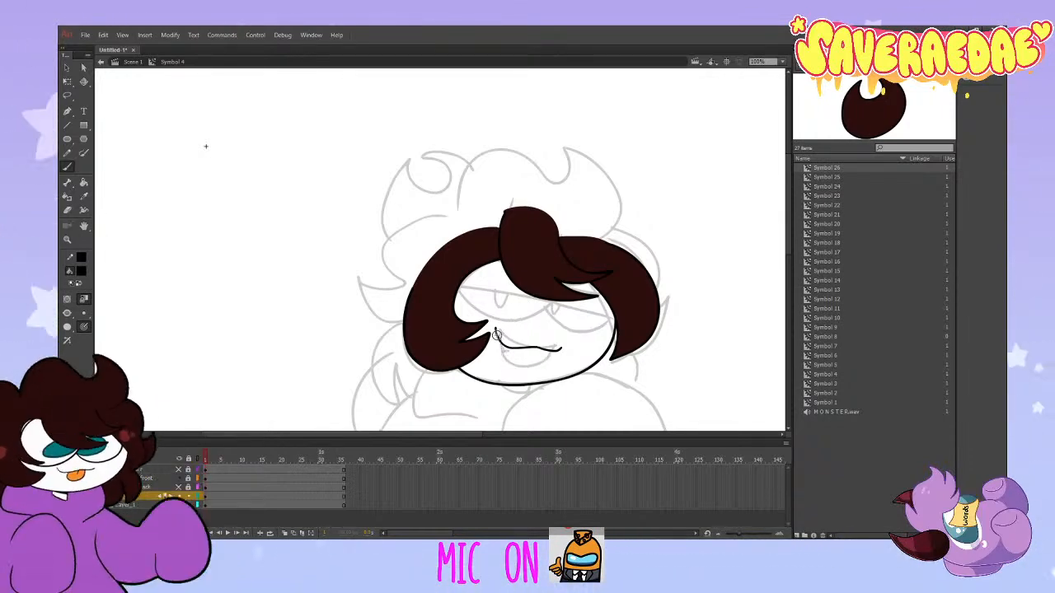
drag(497, 333, 532, 348)
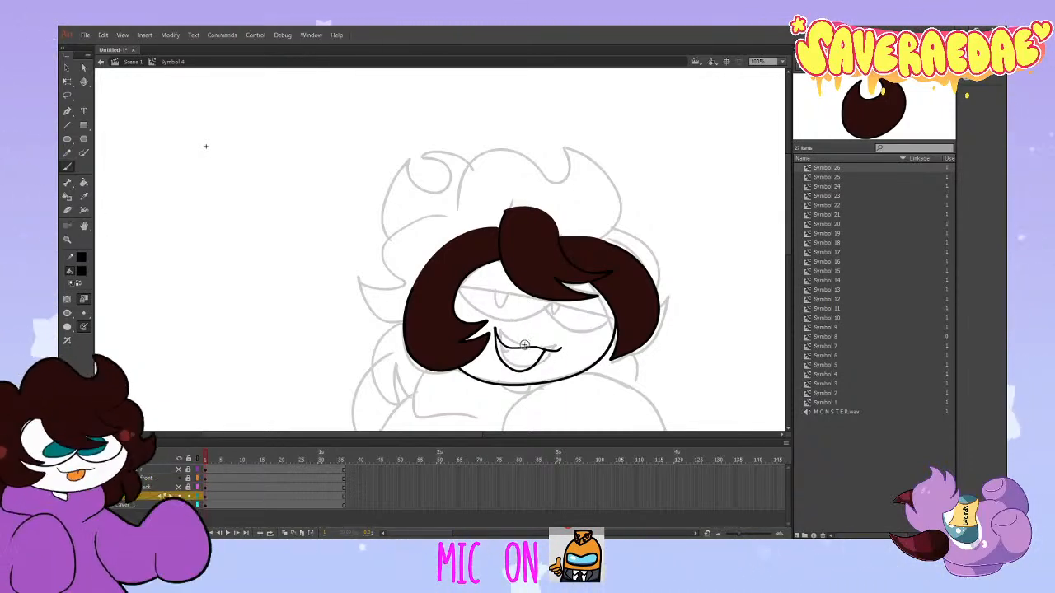
mouse_move(558, 345)
mouse_down()
mouse_move(514, 347)
mouse_move(503, 335)
mouse_move(553, 347)
mouse_up()
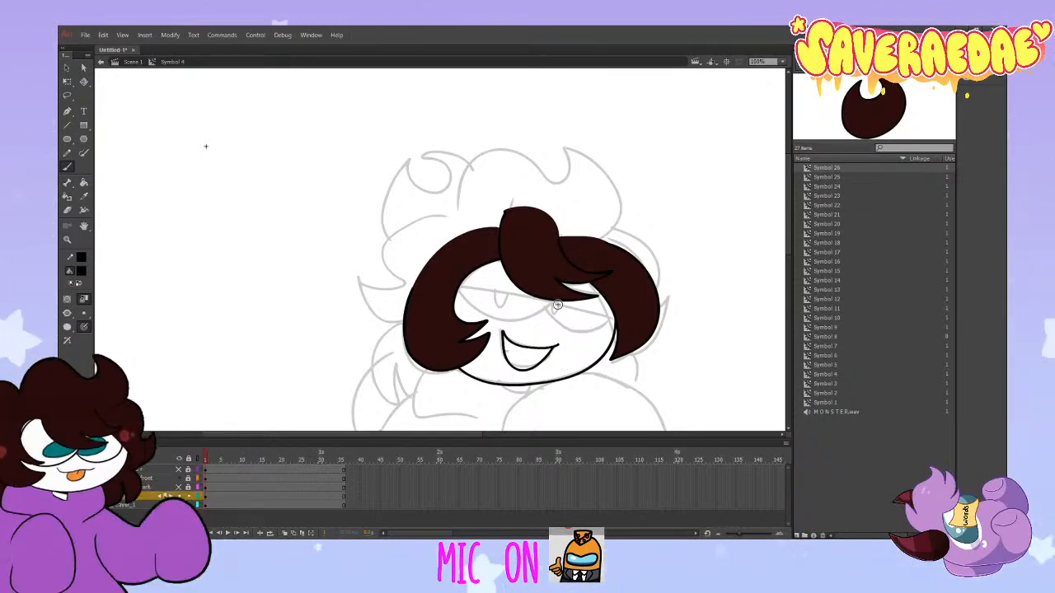
drag(517, 375, 557, 345)
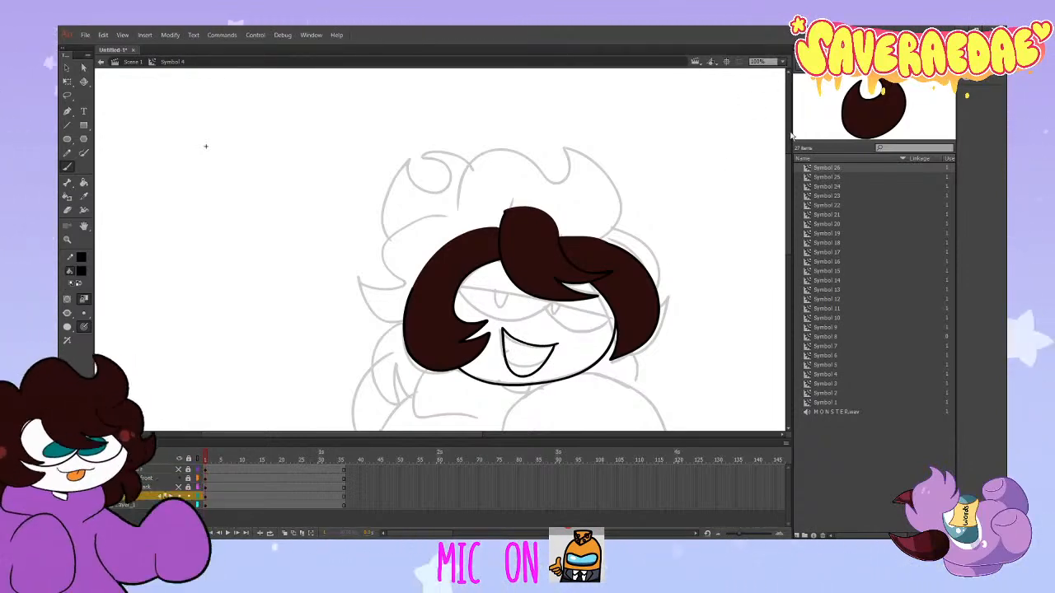
Step: Flatten the inked mouth outline with Free Transform and shift it slightly to fit the lower face
key(ctrl+equal)
scroll(544, 313, down, 3)
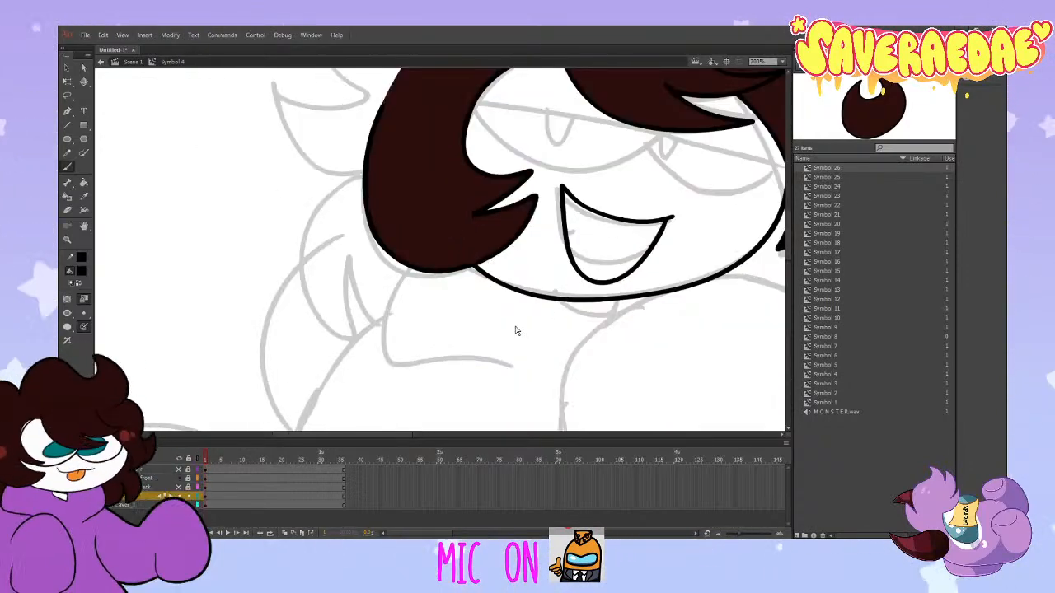
scroll(514, 330, up, 3)
scroll(503, 346, down, 3)
drag(391, 439, 440, 437)
click(68, 208)
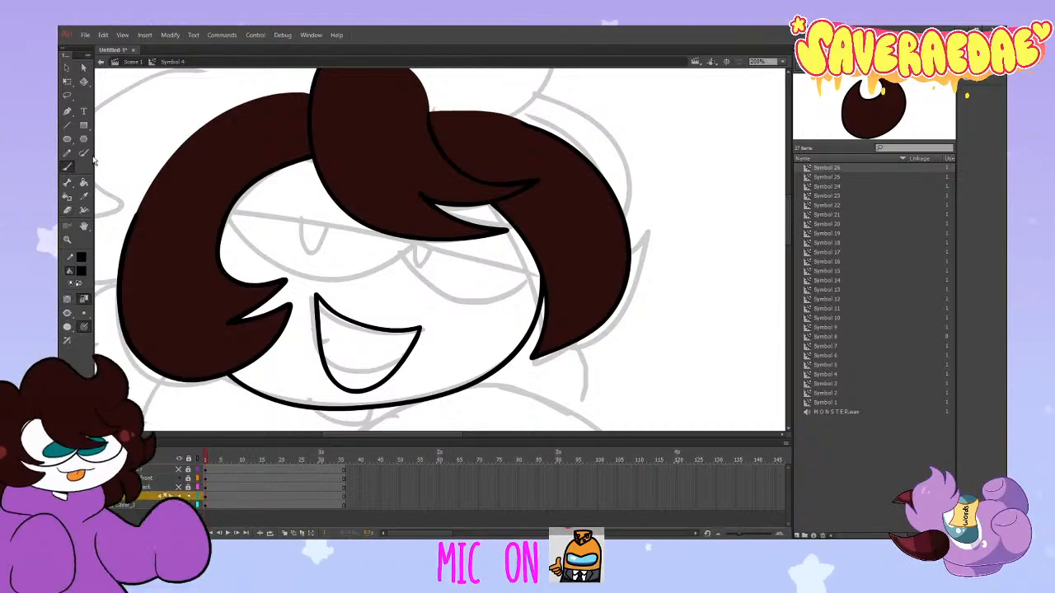
click(68, 167)
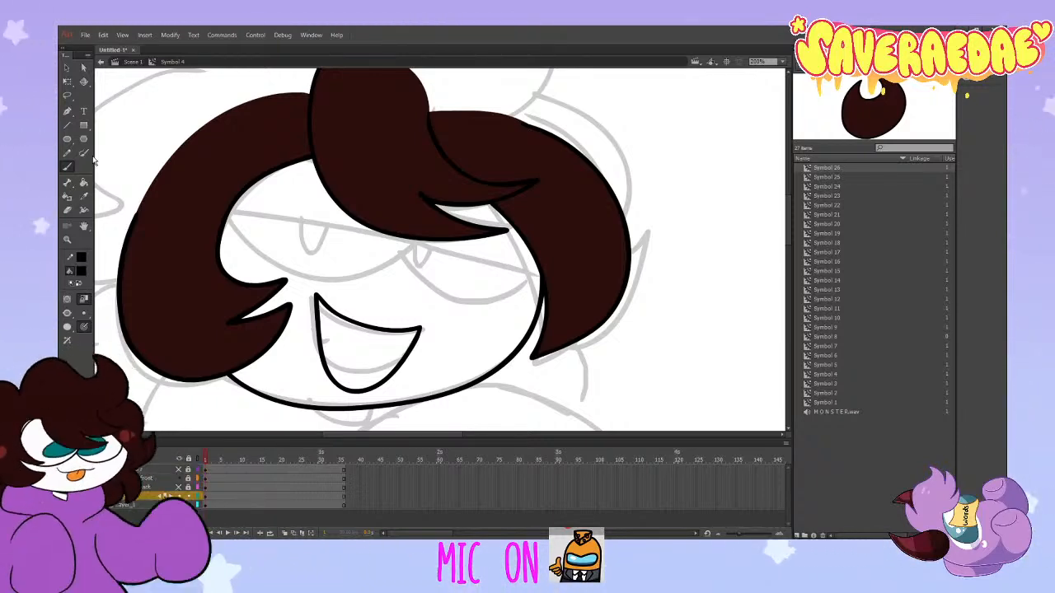
click(67, 82)
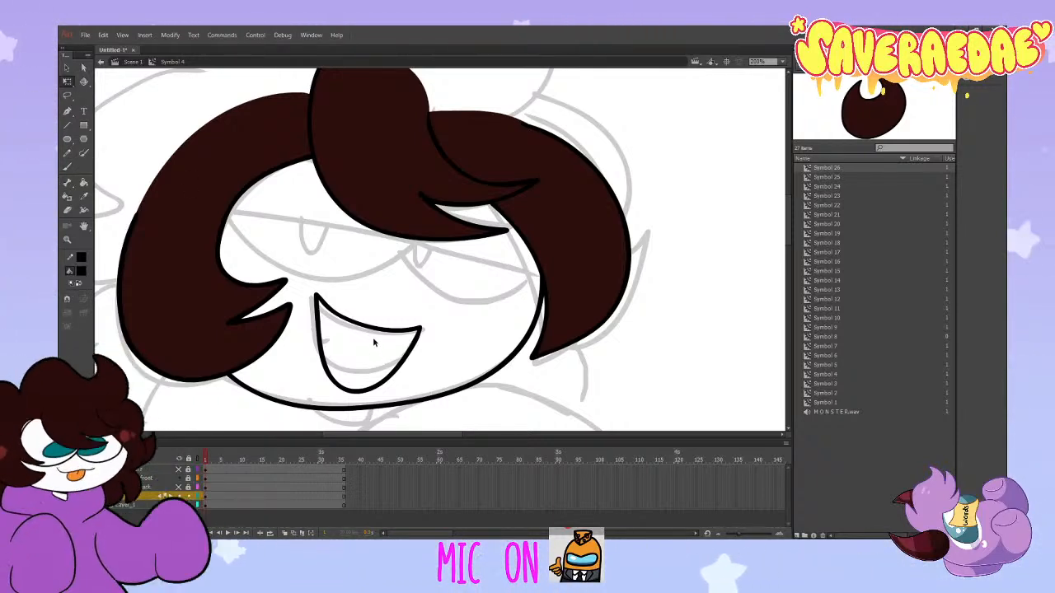
click(369, 333)
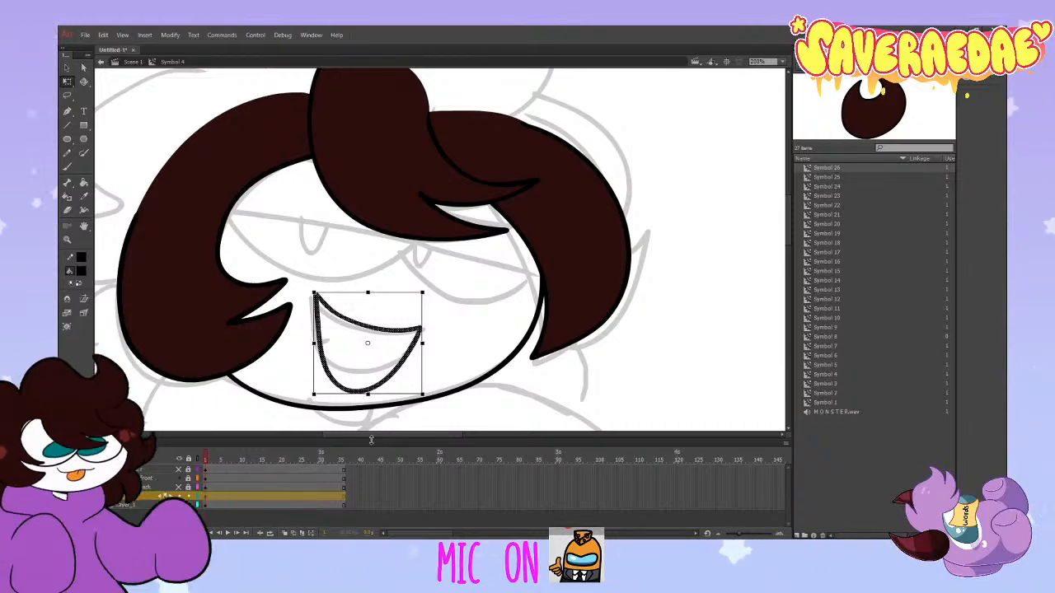
mouse_move(368, 396)
mouse_down()
mouse_move(367, 384)
mouse_move(347, 381)
mouse_up()
click(447, 340)
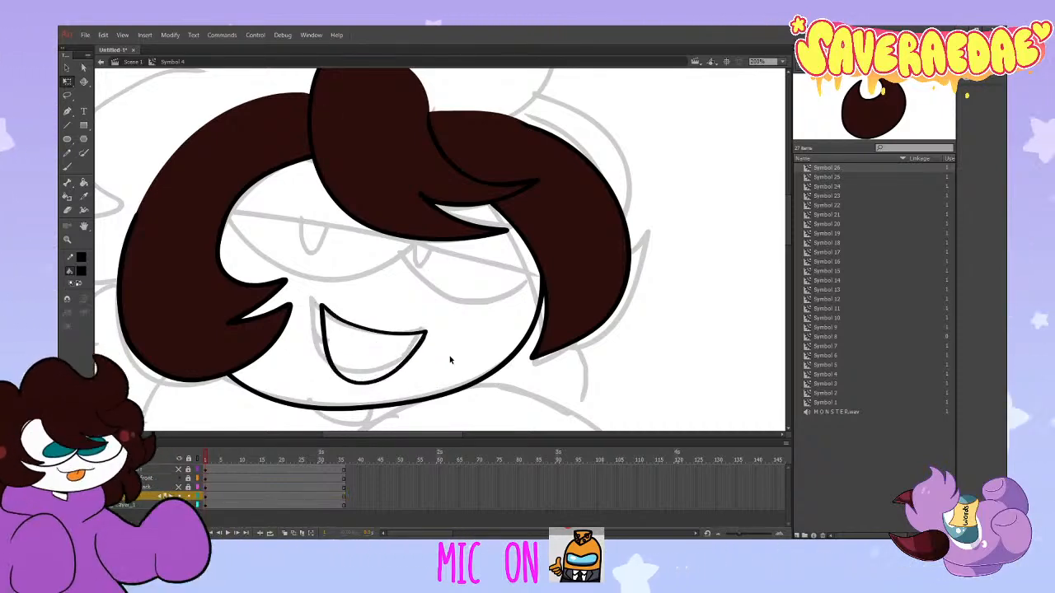
drag(416, 436, 387, 434)
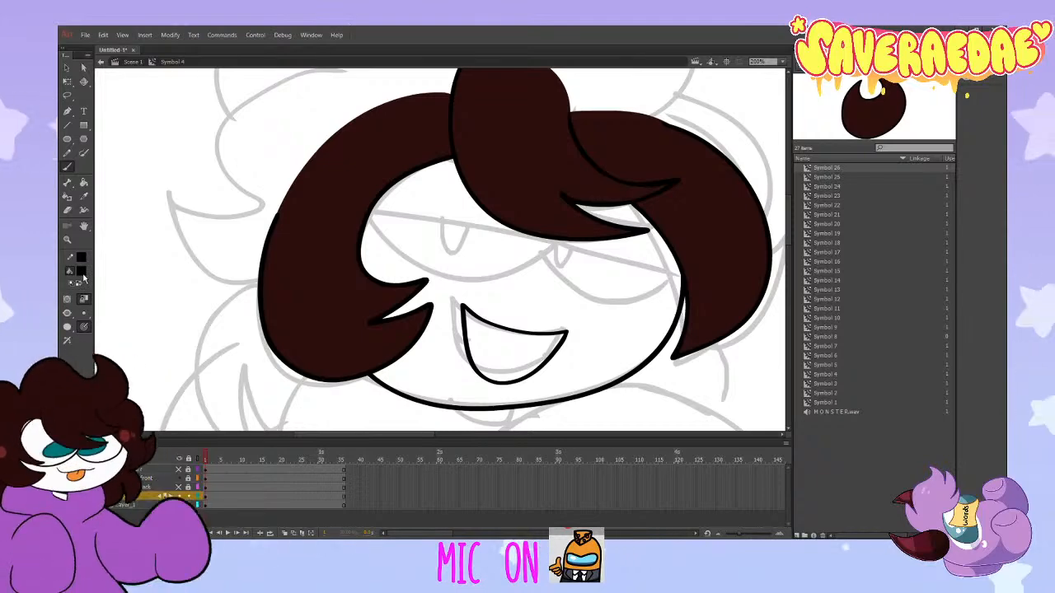
Step: Examine the library symbol previews from Symbol 25 down to Symbol 13 for the earlier face drawing
click(822, 178)
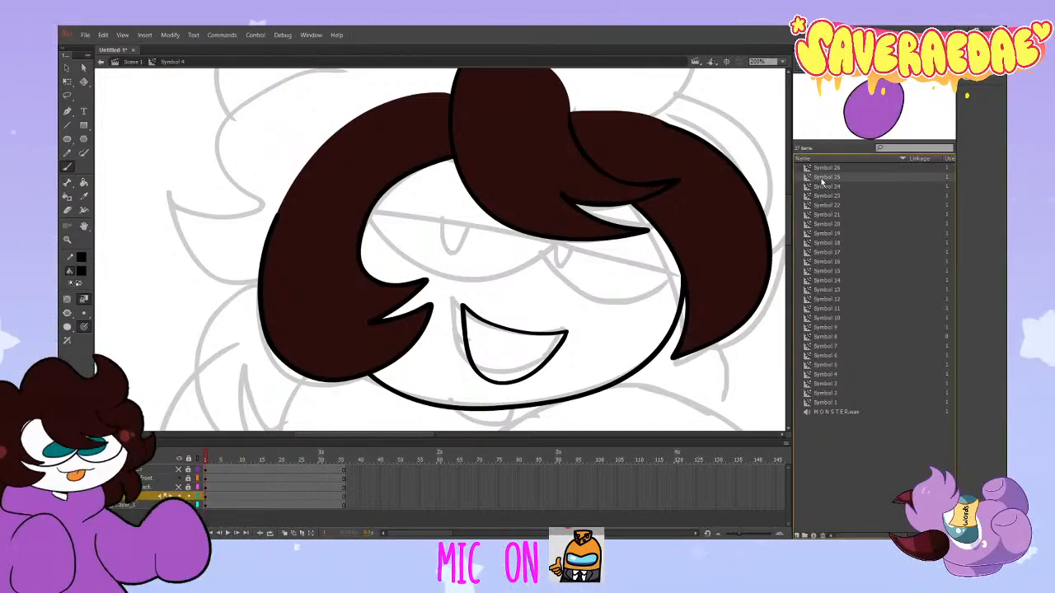
key(Down)
key(Down)
key(Down)
key(Down)
key(Down)
key(Down)
key(Down)
key(Down)
key(Down)
key(Down)
key(Down)
key(Down)
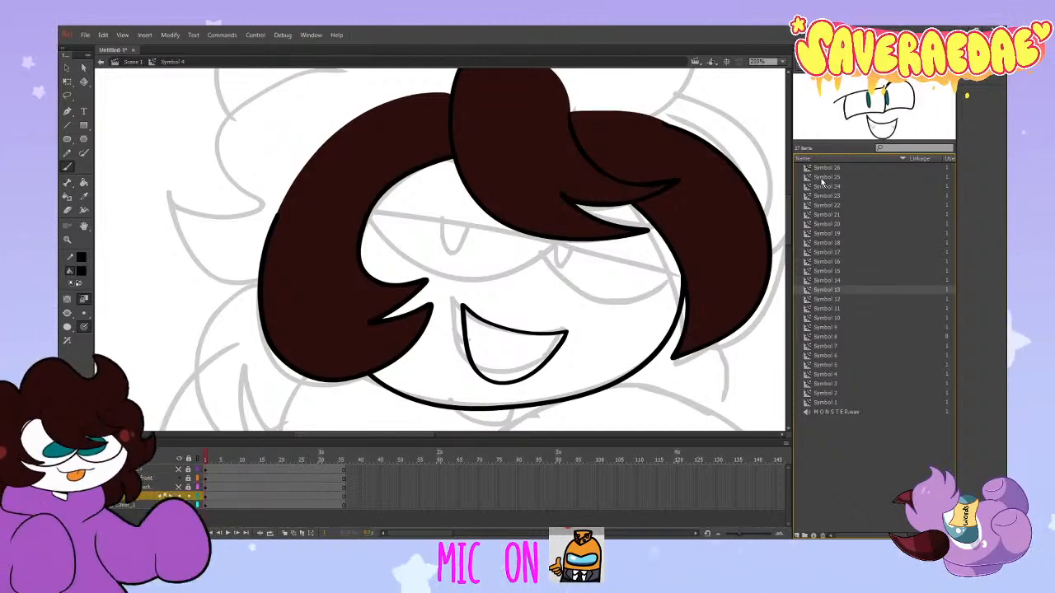
Step: Try to sample a fill colour for the face with the Eyedropper
click(84, 198)
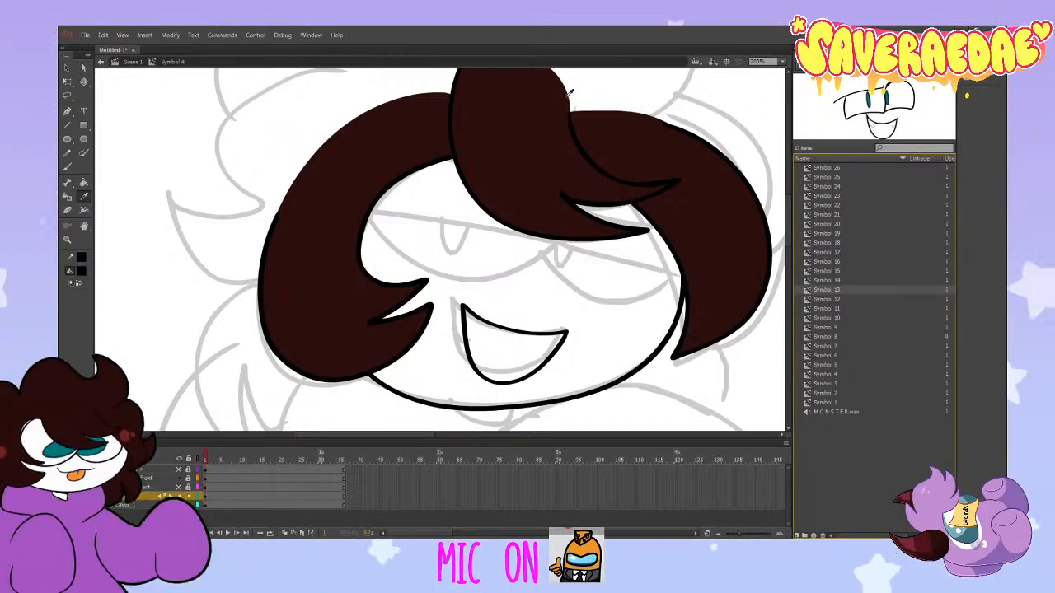
click(190, 176)
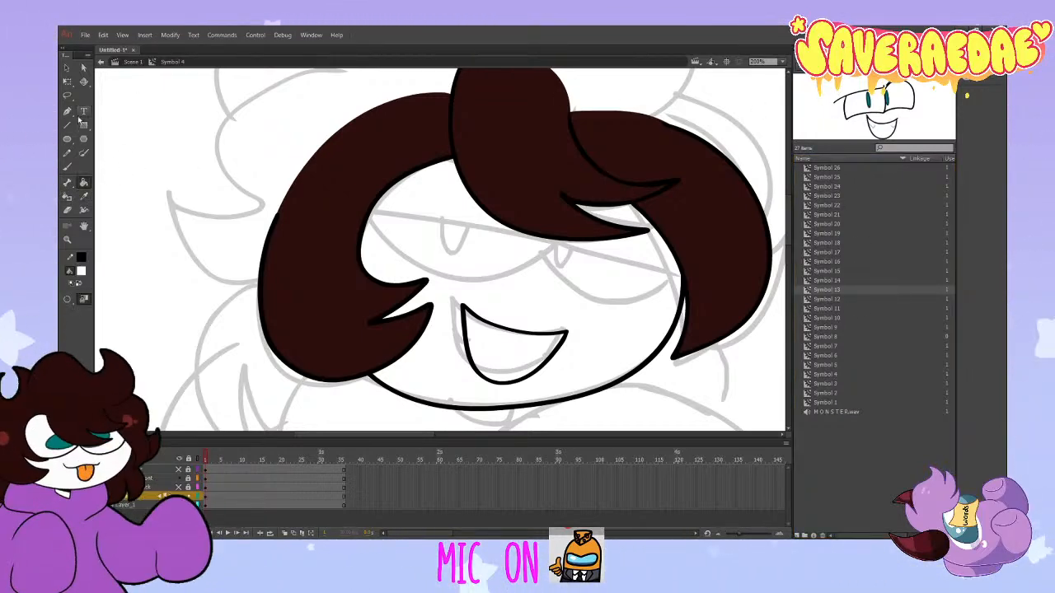
click(85, 196)
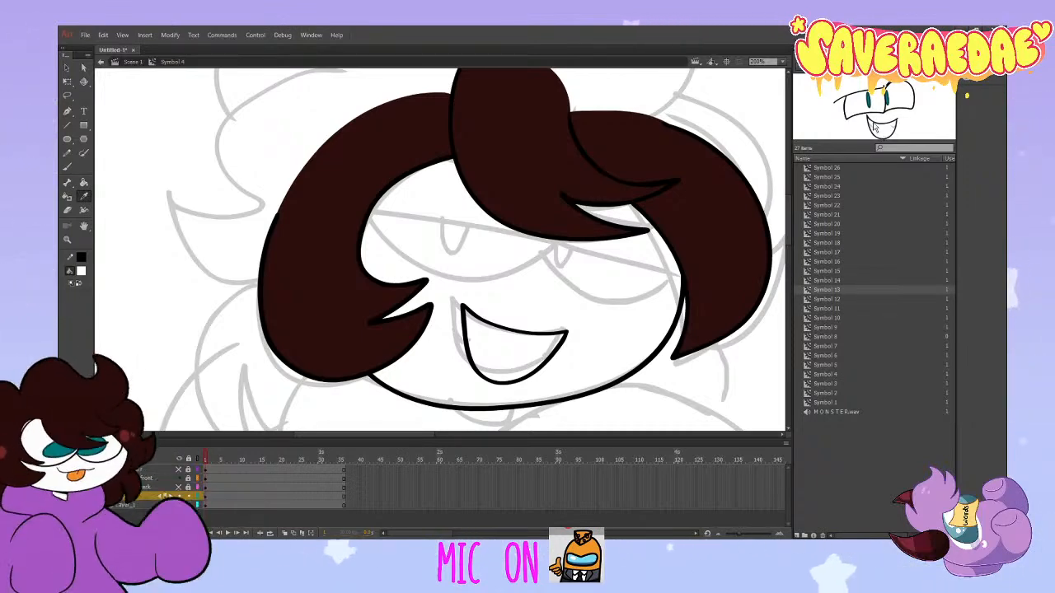
Step: Cut the mouth outline from the face drawing and set the fill colour to black
ctrl+click(483, 322)
key(Delete)
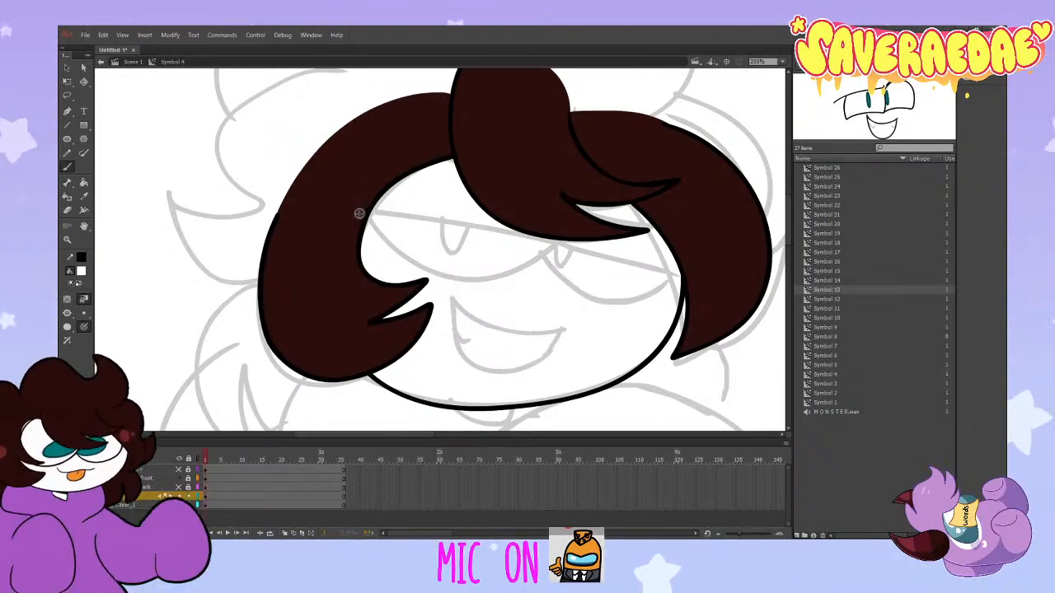
drag(351, 212, 473, 224)
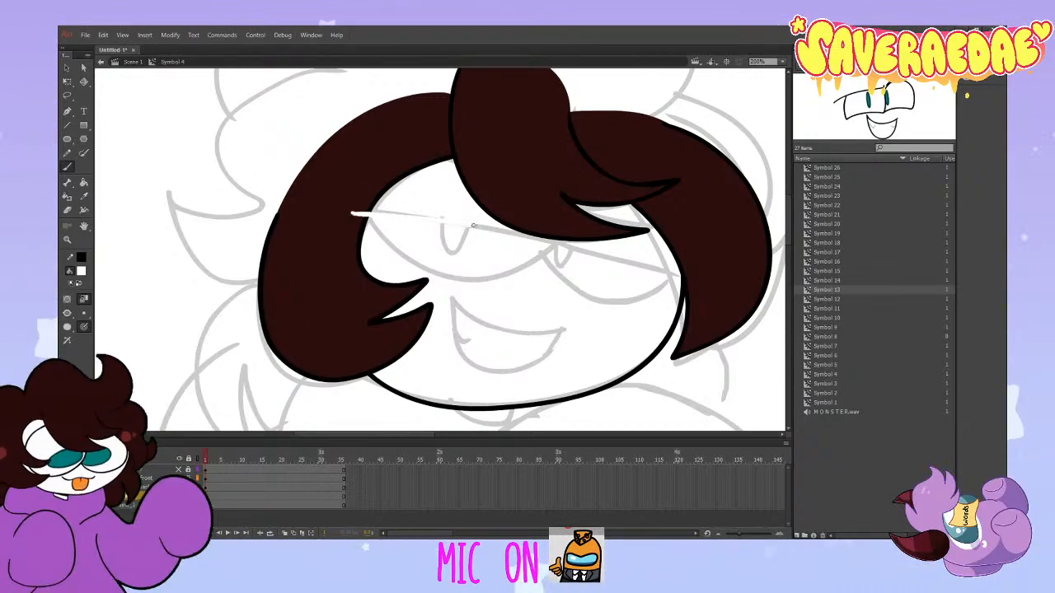
click(81, 272)
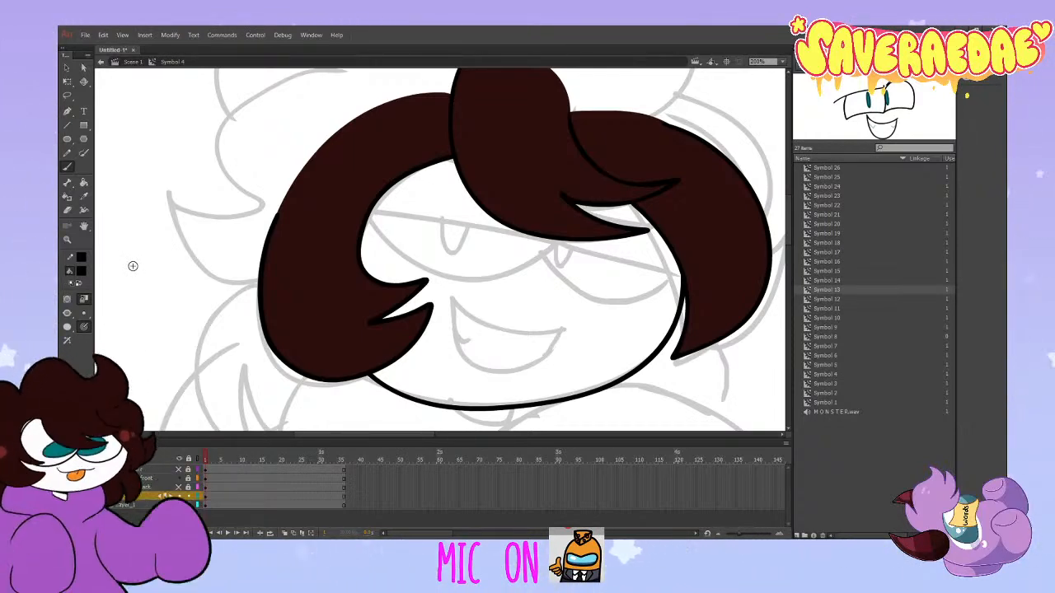
Step: Try inking a slanted black eyelid line across both eyes, paste the mouth back in place, and delete the eyelid line
drag(369, 213, 674, 247)
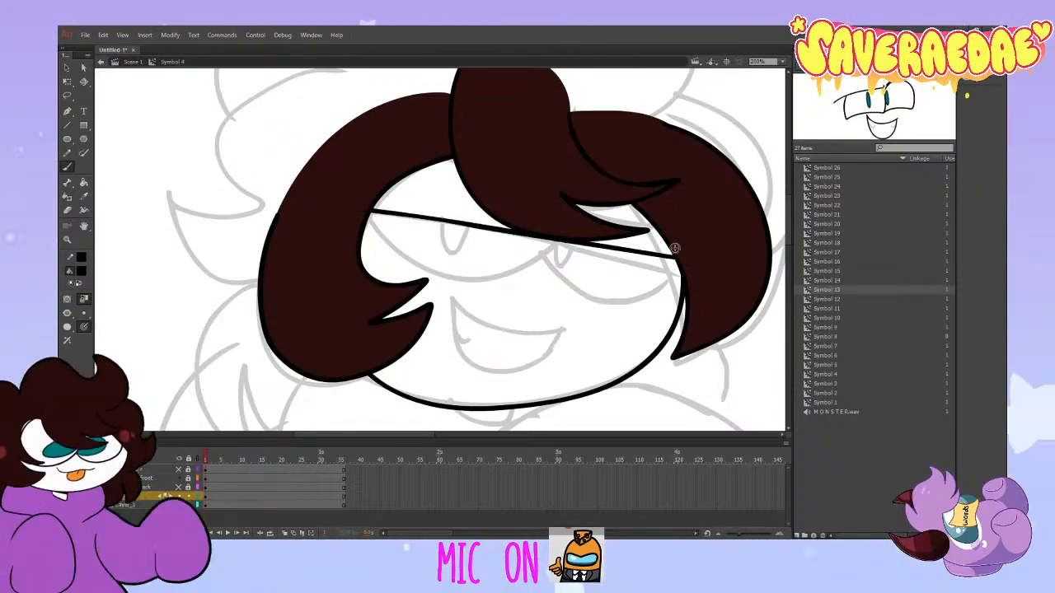
key(ctrl+z)
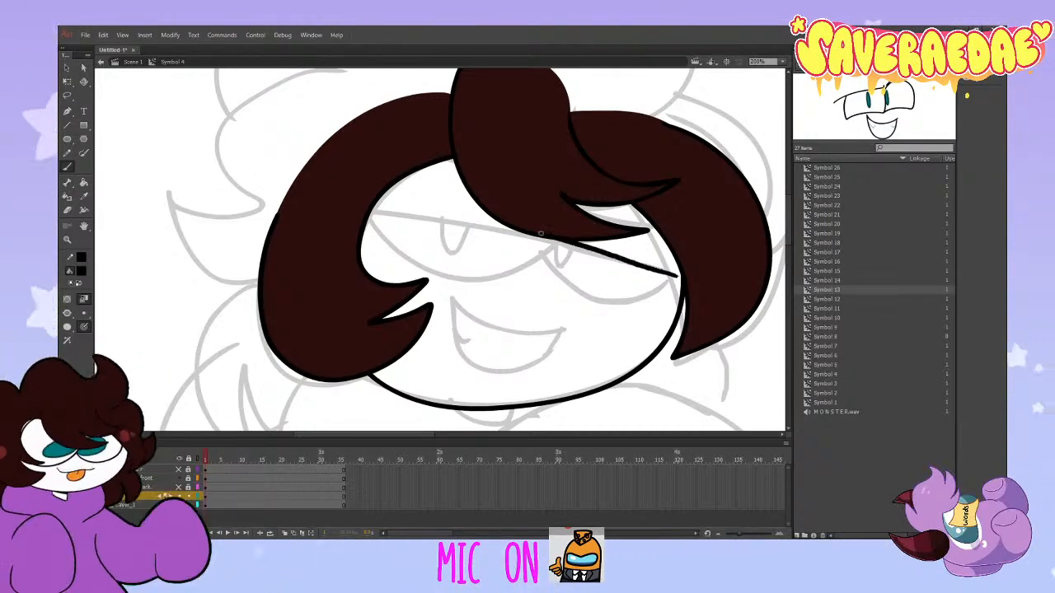
drag(559, 239, 378, 194)
key(ctrl+shift+v)
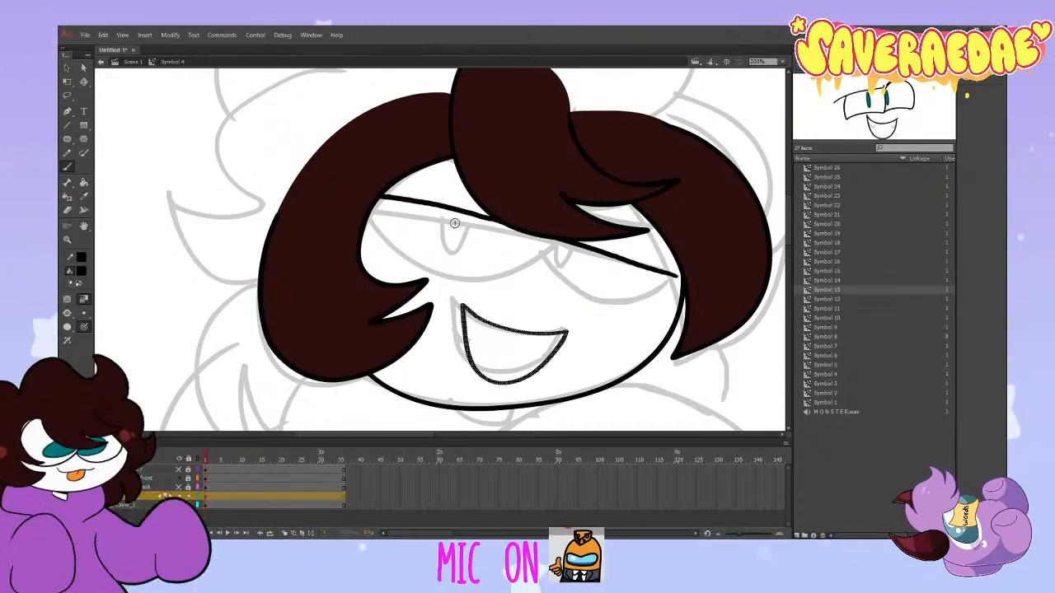
key(ctrl+shift+a)
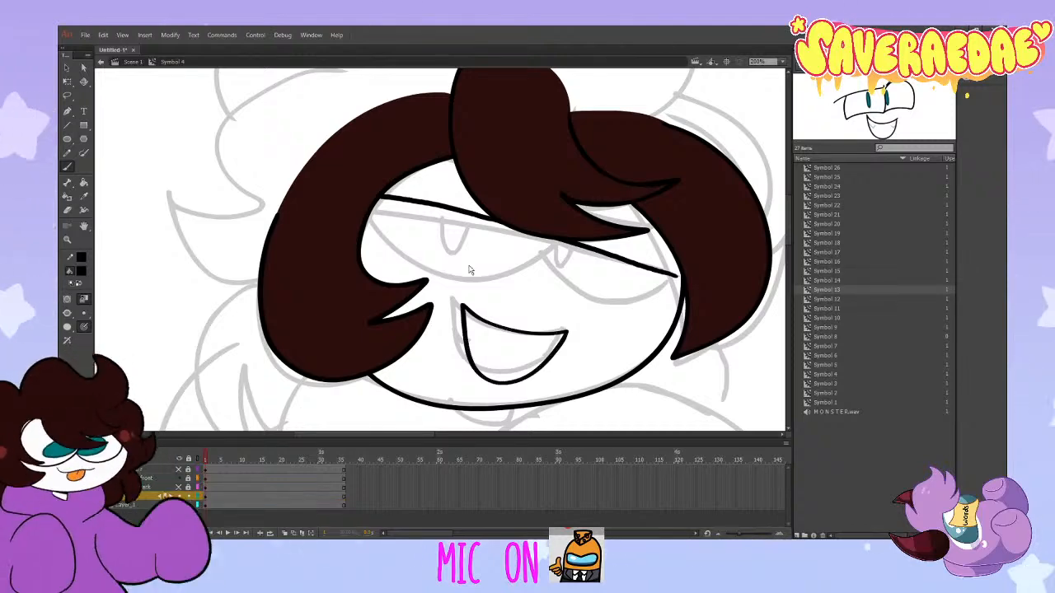
click(447, 209)
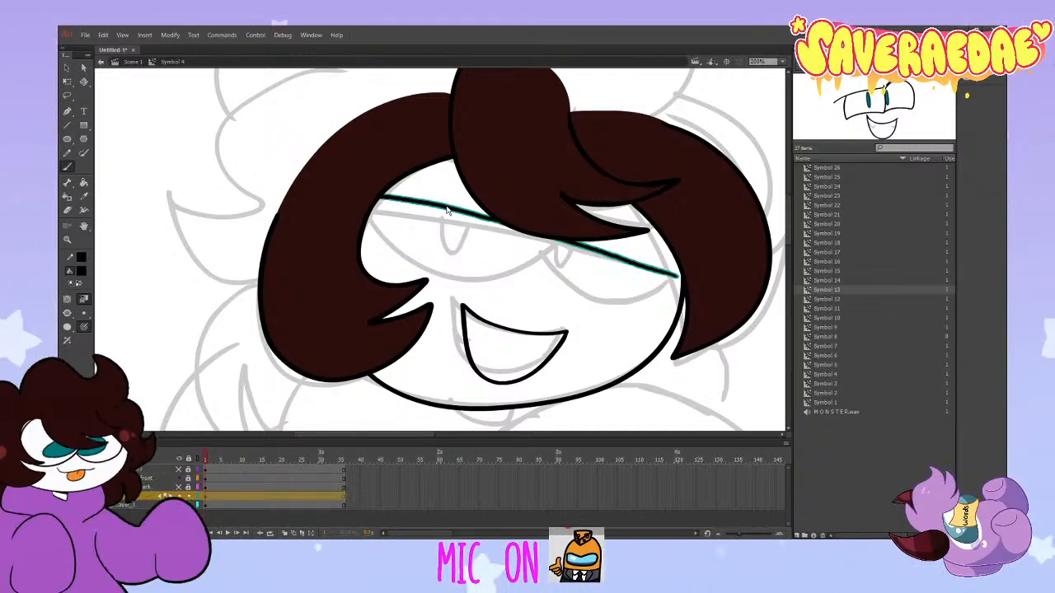
key(Delete)
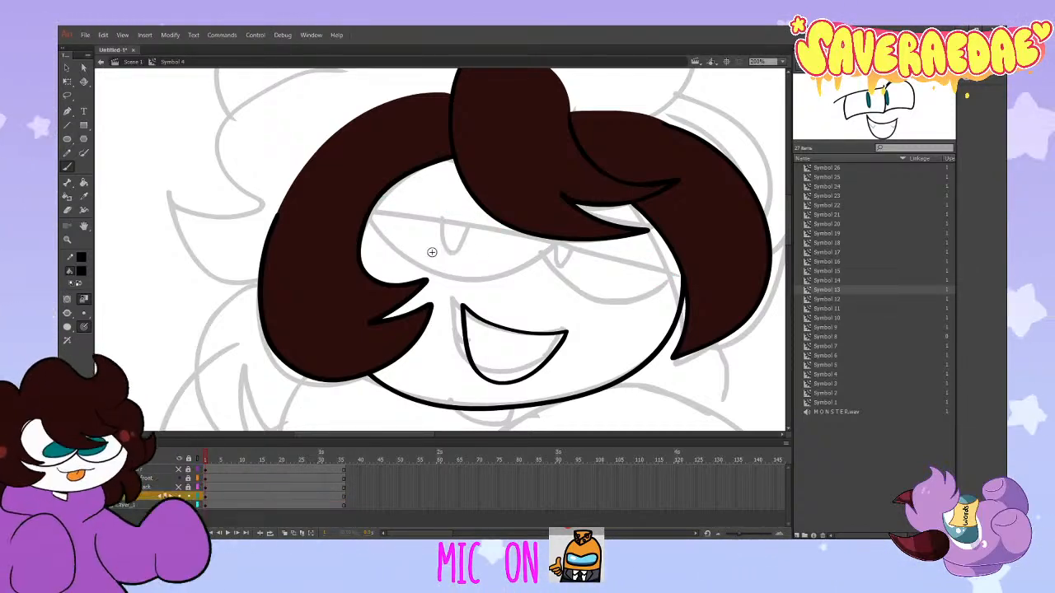
Step: Cut the restored mouth outline and try another eyelid line along the sketch across both eyes
ctrl+click(486, 325)
key(Delete)
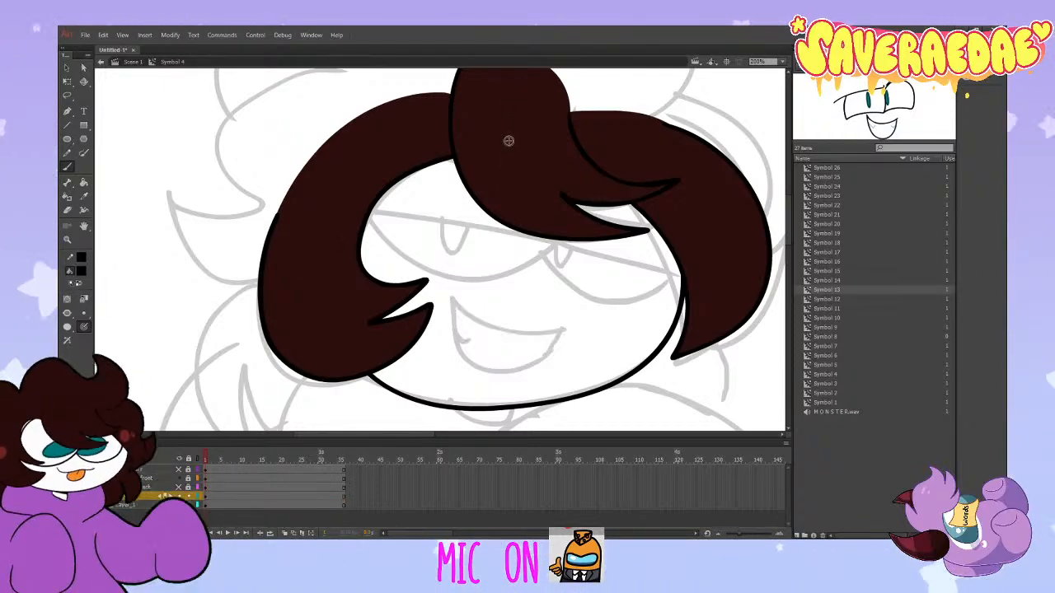
mouse_move(370, 212)
mouse_down()
mouse_move(577, 247)
mouse_move(681, 279)
mouse_up()
key(ctrl+z)
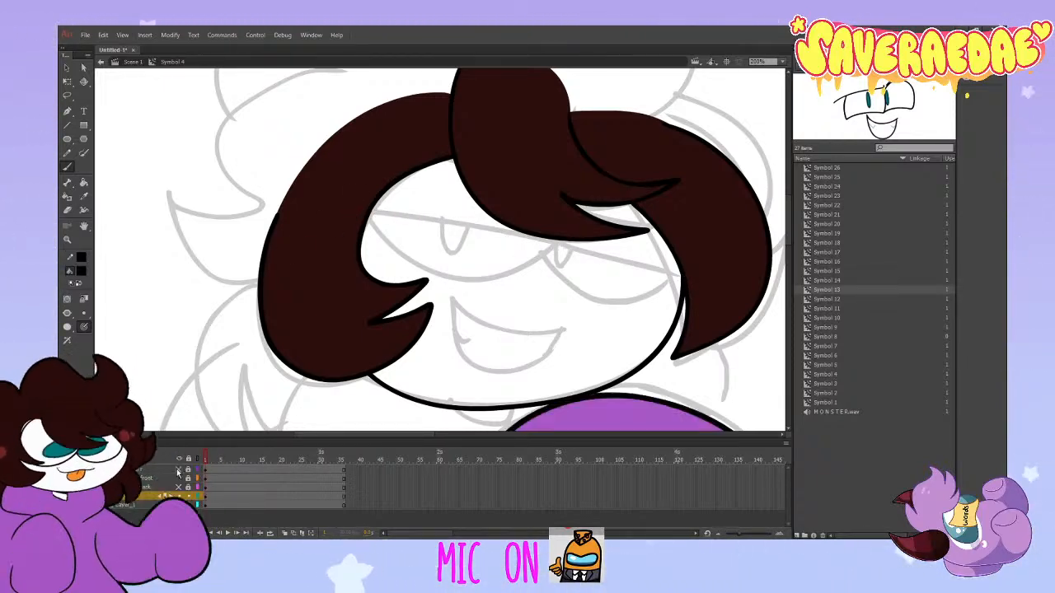
Step: Hide the remaining hair and body layers so only the face outline and the grey sketch are displayed
click(178, 471)
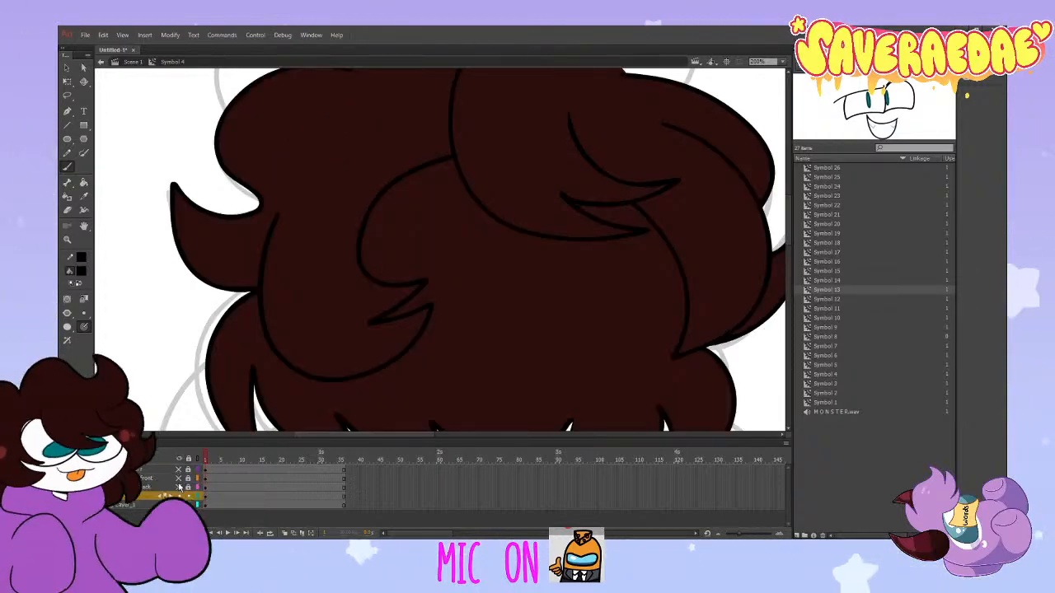
click(179, 478)
click(179, 478)
click(179, 478)
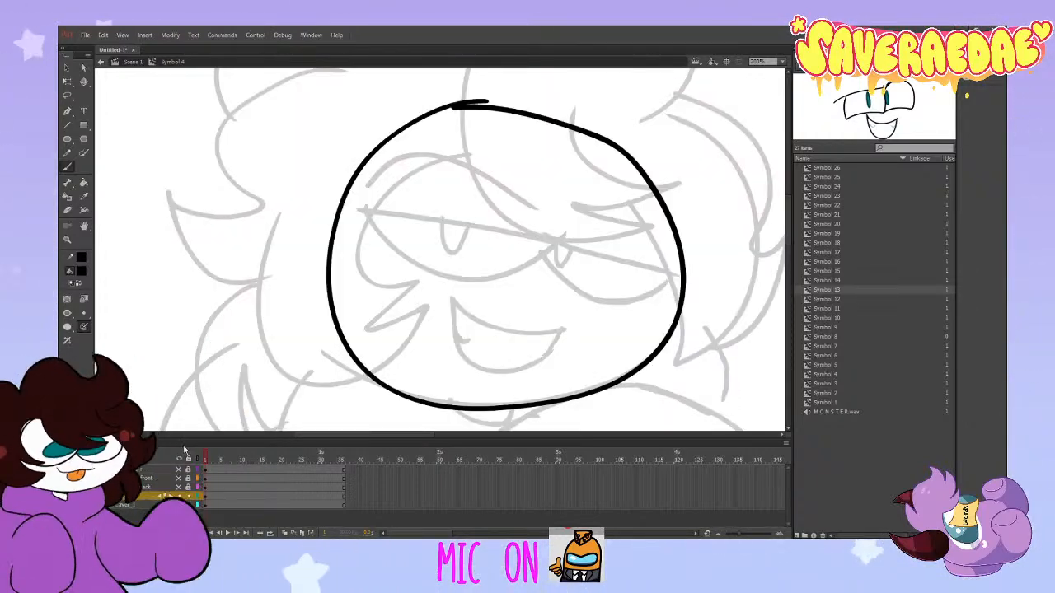
Step: Try inking the black upper eyelid line over the sketched eyes, undoing each stroke
mouse_move(353, 212)
mouse_down()
mouse_move(523, 233)
mouse_move(674, 271)
mouse_up()
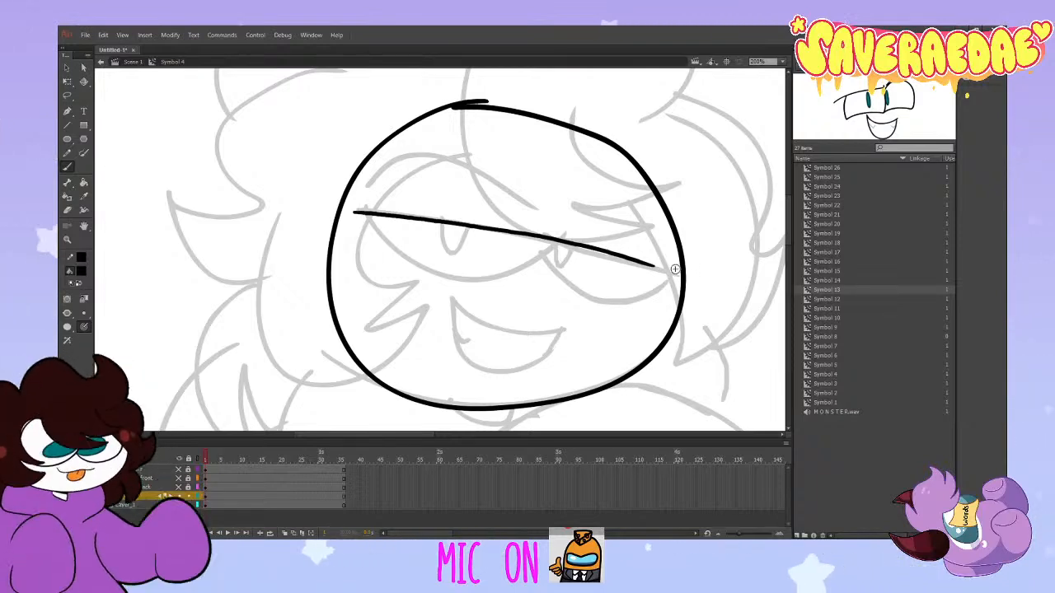
key(ctrl+z)
drag(359, 212, 546, 231)
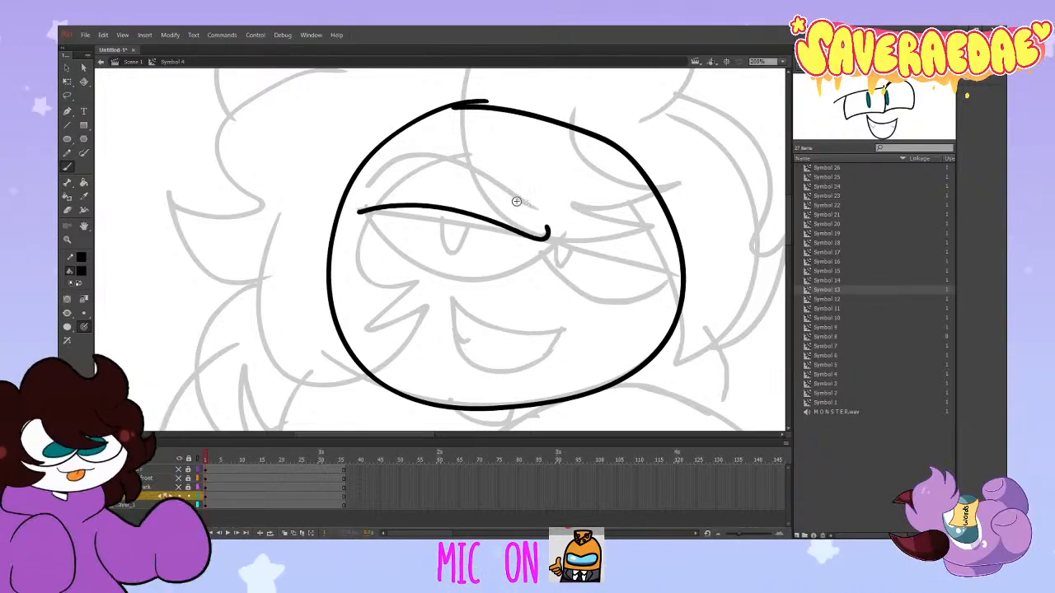
key(ctrl+z)
mouse_move(360, 211)
mouse_down()
mouse_move(410, 197)
mouse_move(558, 221)
mouse_up()
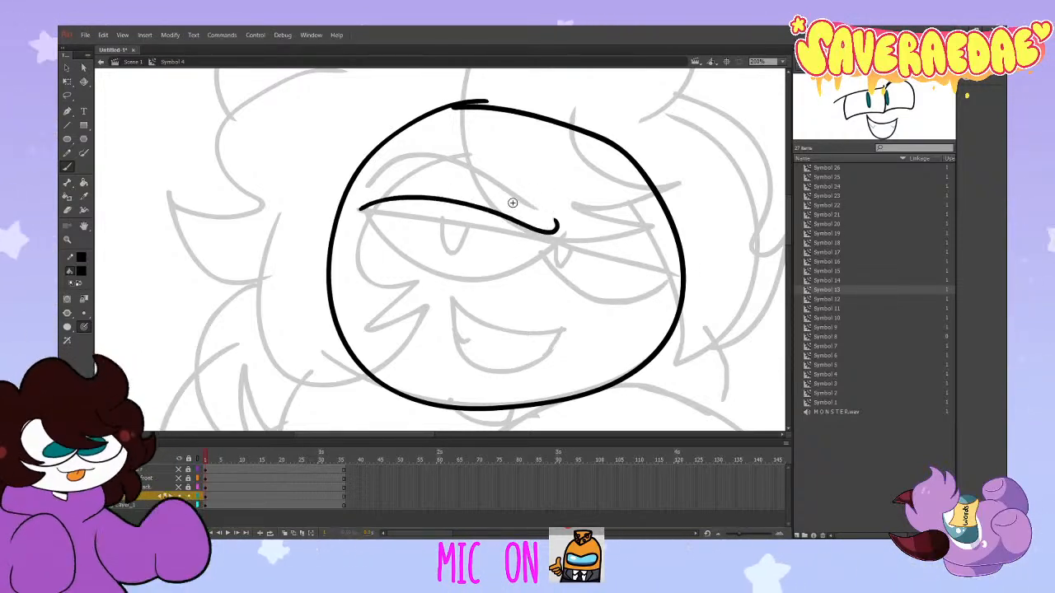
key(ctrl+z)
drag(360, 206, 561, 227)
key(ctrl+z)
mouse_move(362, 209)
mouse_down()
mouse_move(455, 209)
mouse_move(567, 233)
mouse_up()
key(ctrl+z)
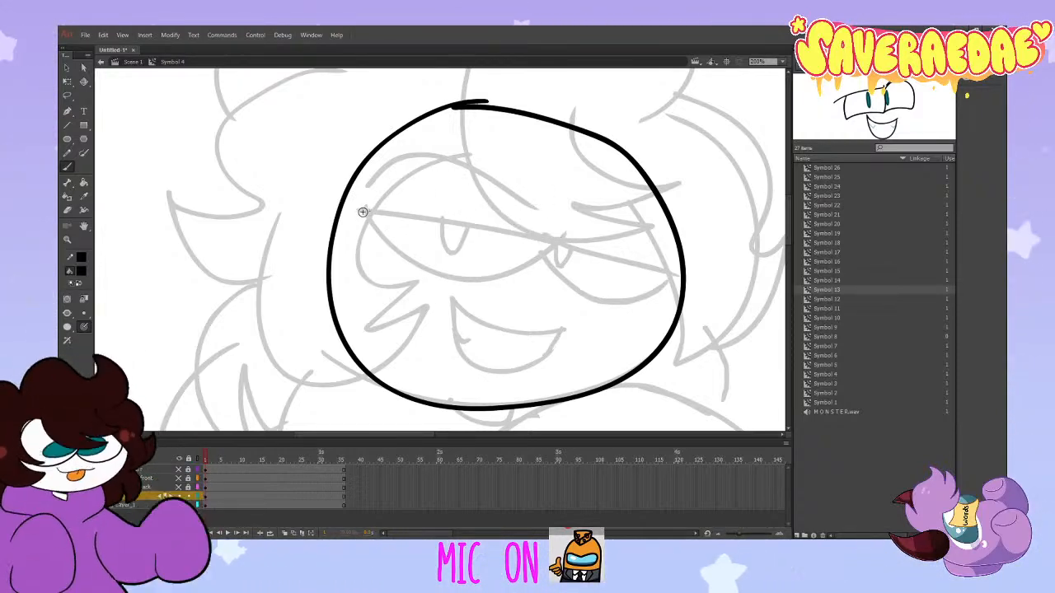
Step: Ink the left eye with an arched upper lid and a rounded lower curve following the sketch
mouse_move(361, 213)
mouse_down()
mouse_move(481, 203)
mouse_move(560, 227)
mouse_up()
mouse_move(365, 208)
mouse_down()
mouse_move(458, 282)
mouse_move(553, 224)
mouse_up()
key(ctrl+z)
mouse_move(366, 218)
mouse_down()
mouse_move(467, 284)
mouse_move(551, 231)
mouse_up()
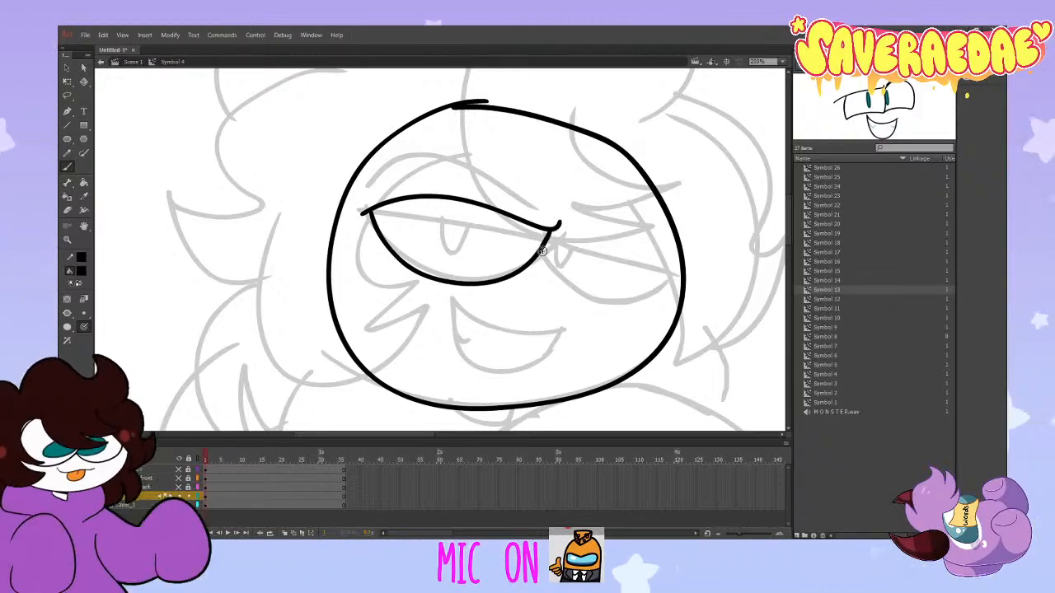
Step: Ink the right eye with a rounded lower curve and a straight slanted upper lid joined to the left eye
mouse_move(539, 252)
mouse_down()
mouse_move(624, 301)
mouse_move(666, 269)
mouse_up()
key(ctrl+z)
drag(540, 255, 665, 272)
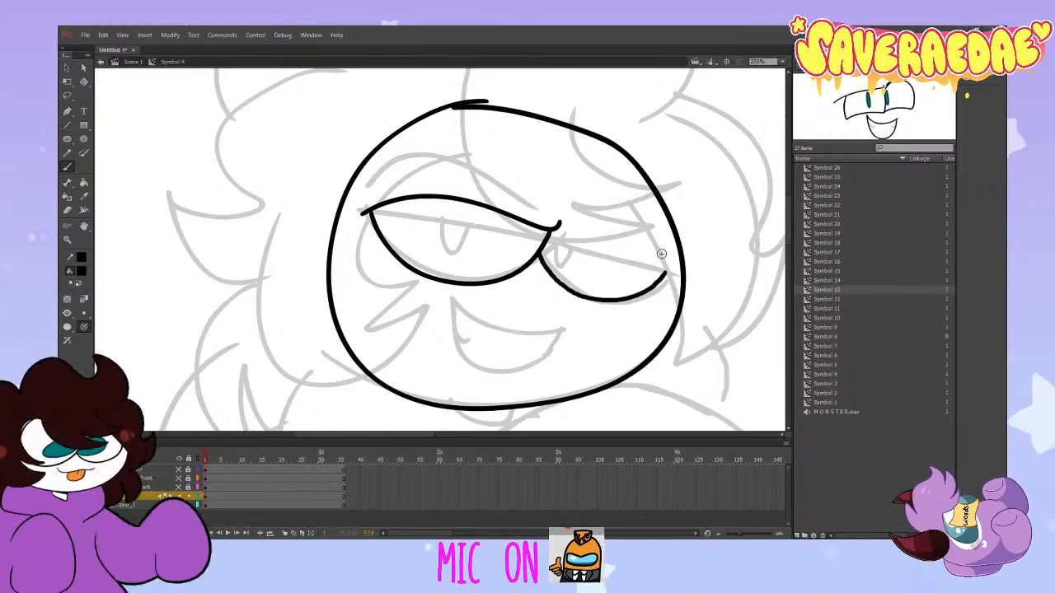
key(ctrl+z)
drag(542, 256, 547, 273)
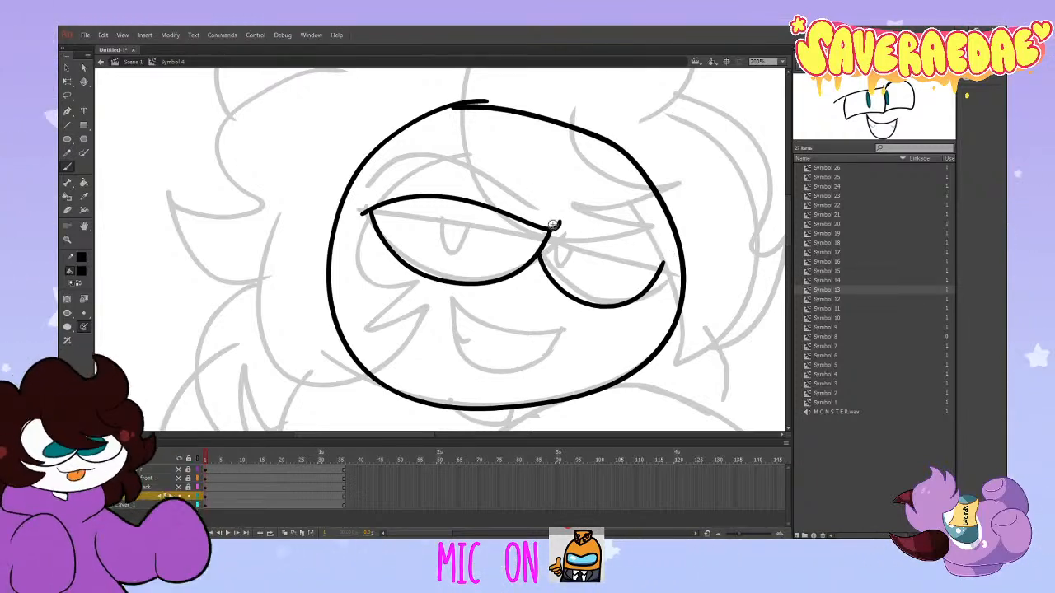
drag(549, 231, 669, 268)
key(ctrl+z)
drag(551, 234, 667, 263)
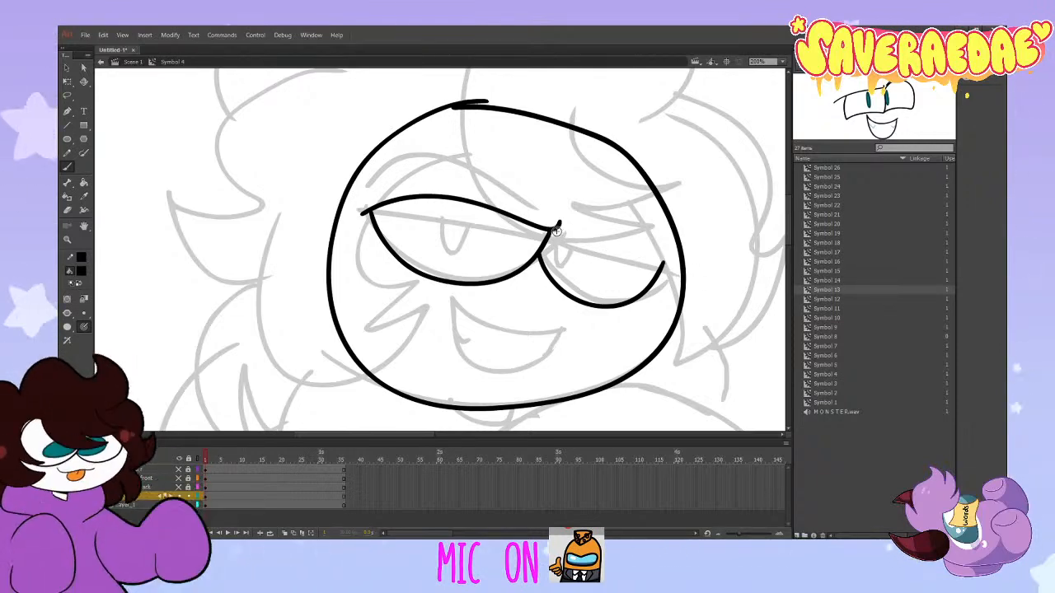
drag(558, 232, 666, 262)
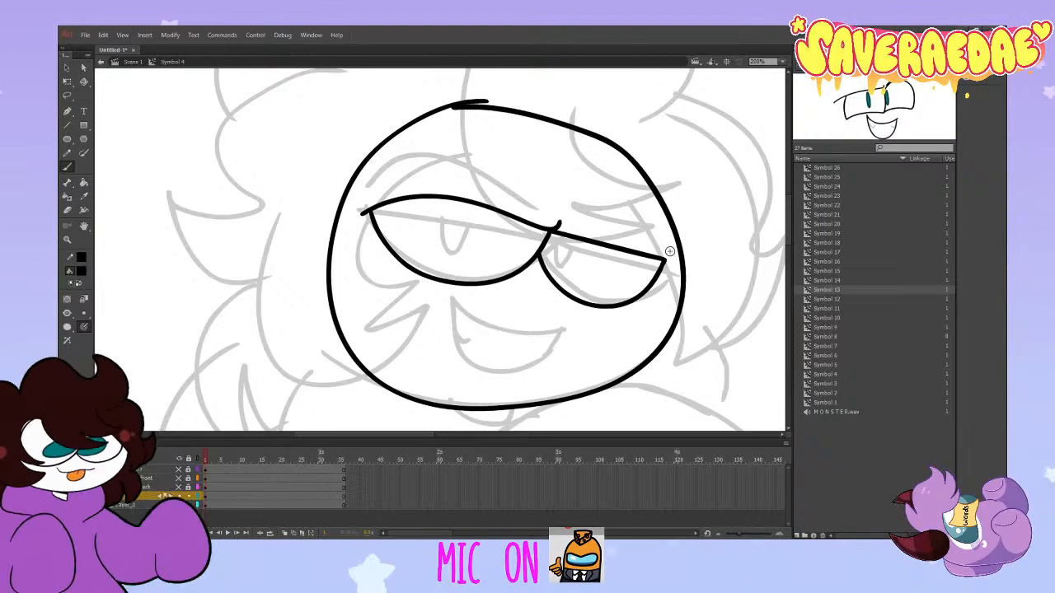
Step: Undo the inked eyes and draw a single slanted eyelid line across both eyes to the right edge of the face
key(ctrl+z)
key(ctrl+z)
key(ctrl+z)
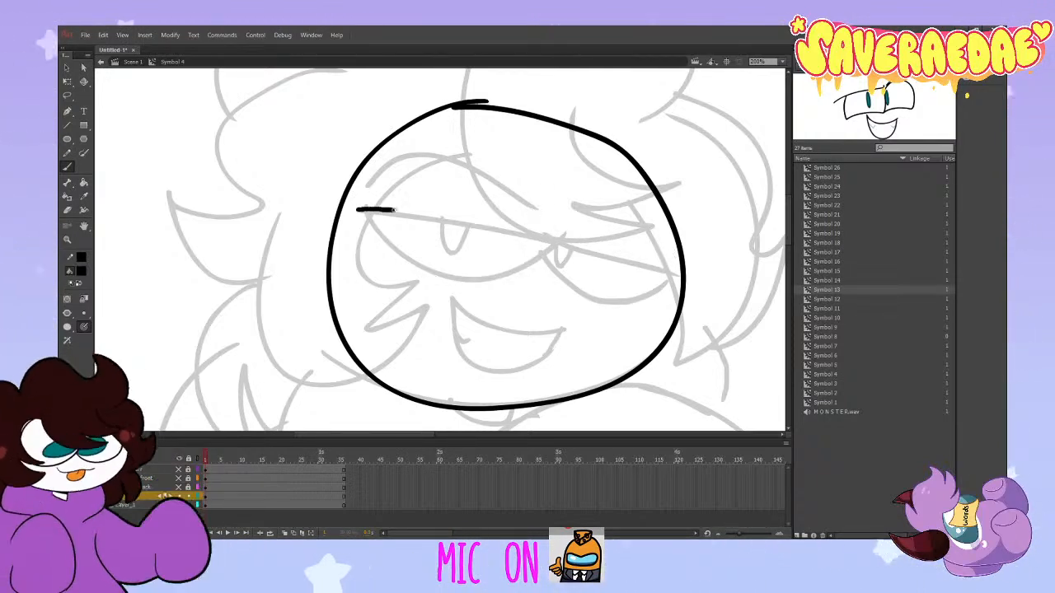
drag(354, 209, 566, 239)
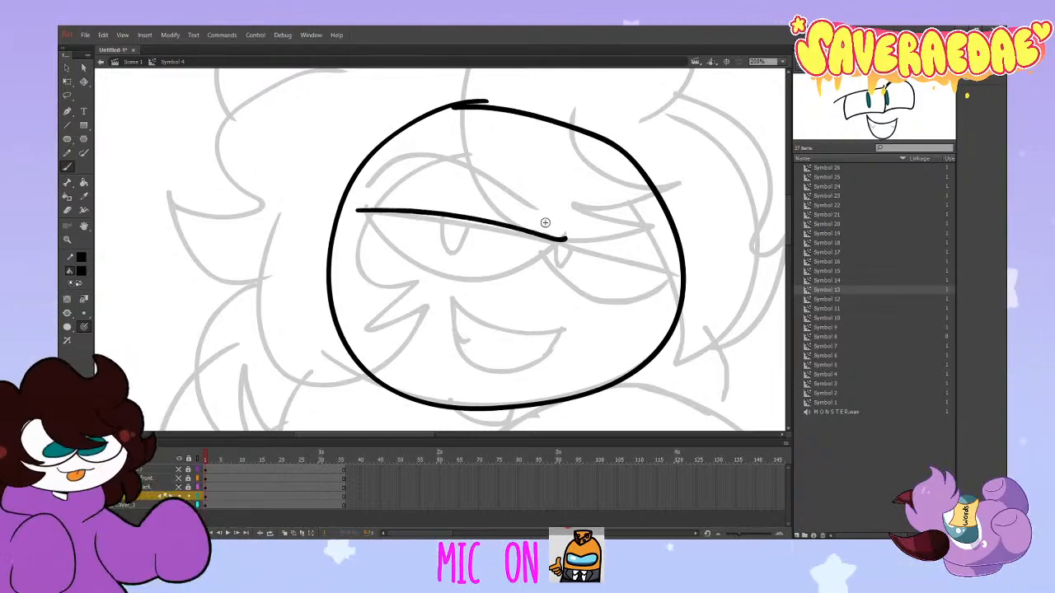
key(ctrl+z)
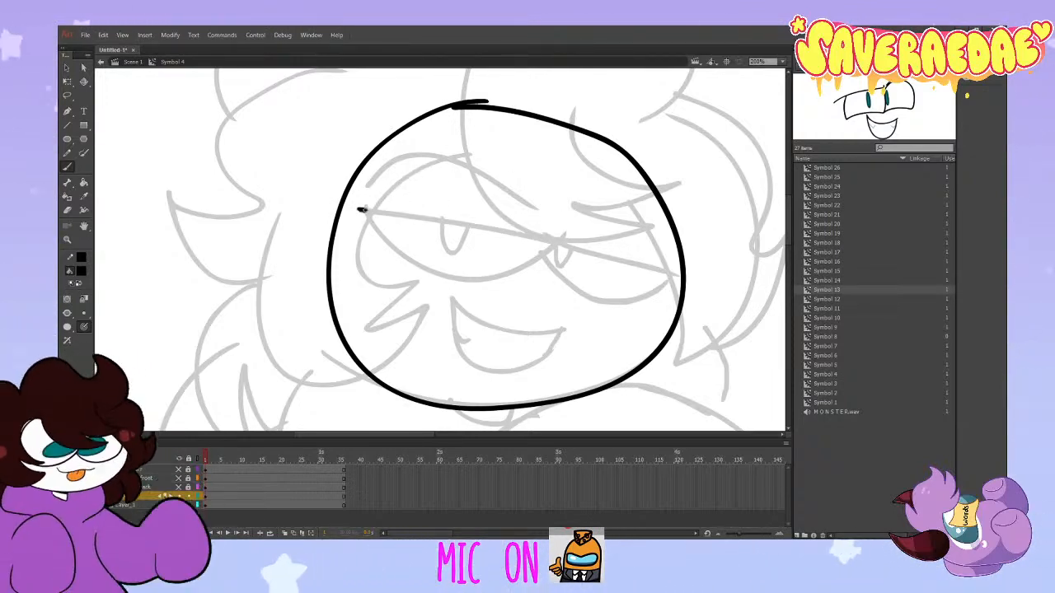
key(ctrl+z)
mouse_move(358, 210)
mouse_down()
mouse_move(487, 225)
mouse_move(671, 276)
mouse_up()
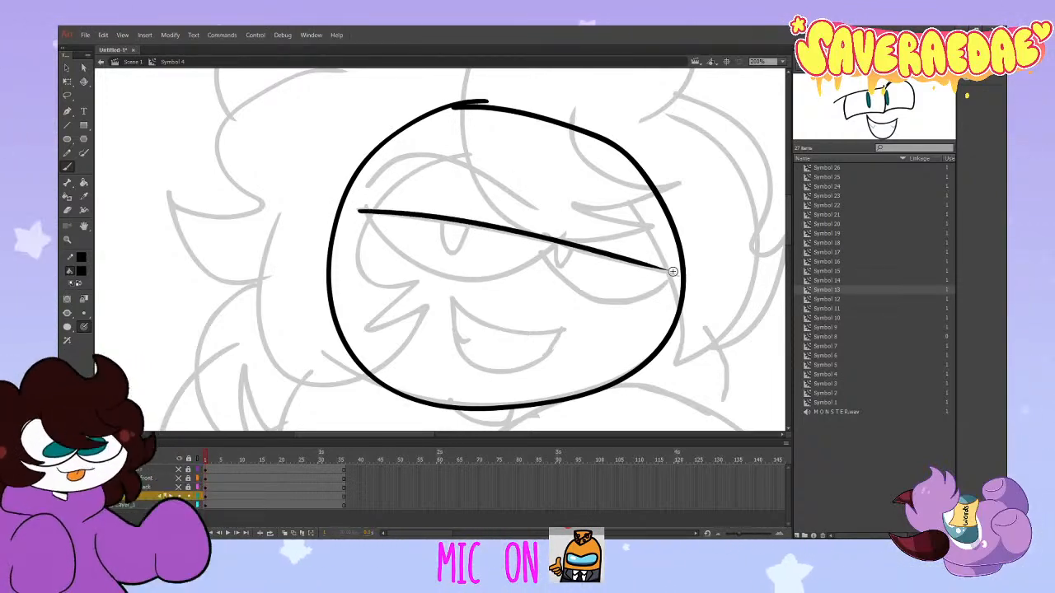
key(ctrl+z)
drag(391, 212, 679, 257)
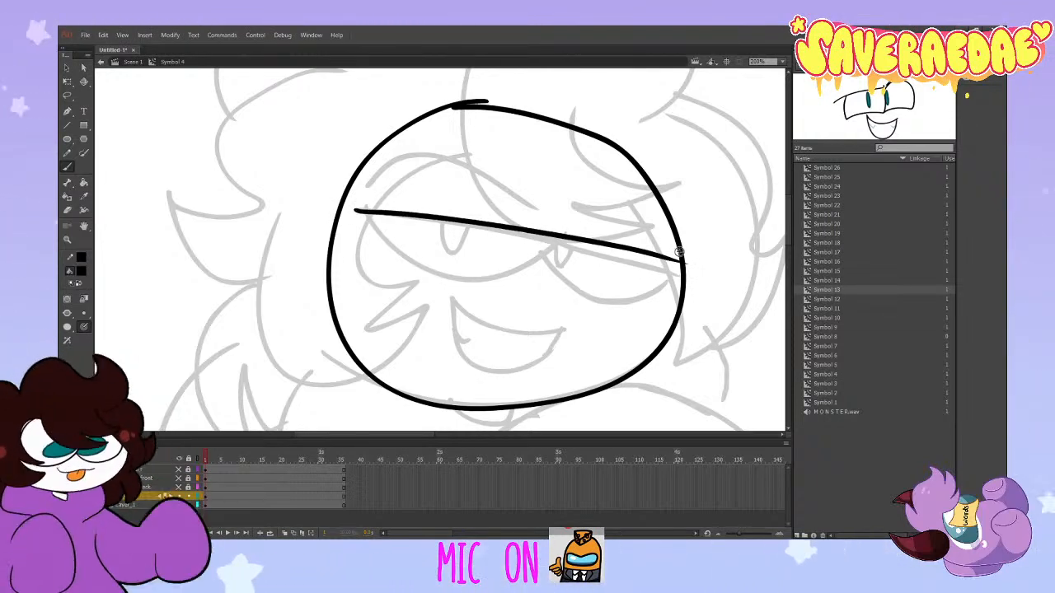
key(ctrl+z)
drag(356, 208, 655, 265)
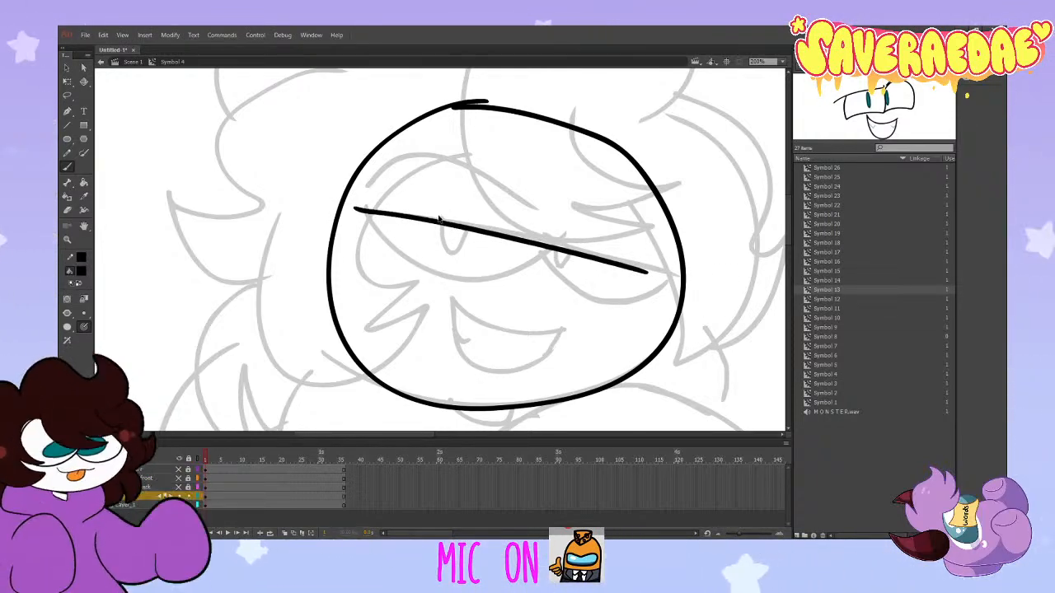
key(ctrl+z)
drag(356, 209, 696, 281)
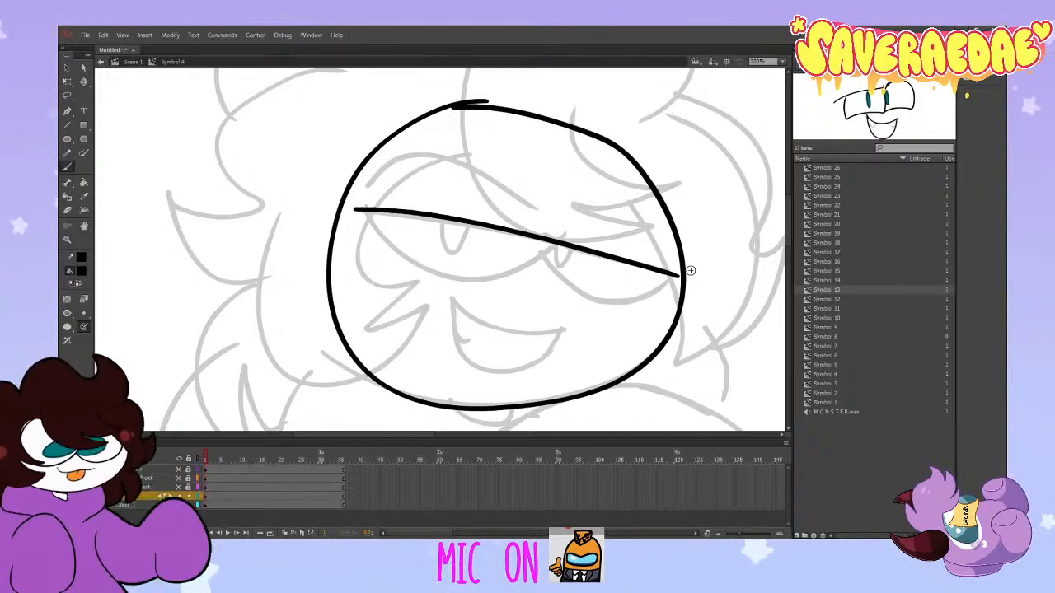
Step: Ink the rounded lower curves of both eyes beneath the slanted eyelid line
mouse_move(367, 211)
mouse_down()
mouse_move(388, 245)
mouse_move(501, 276)
mouse_move(556, 246)
mouse_up()
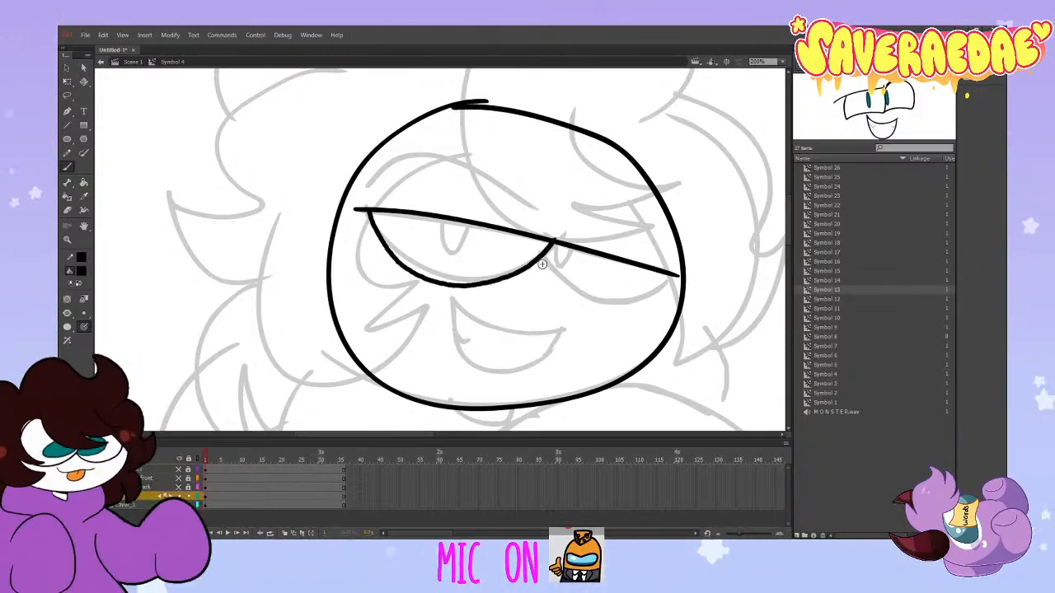
key(ctrl+z)
drag(367, 211, 551, 239)
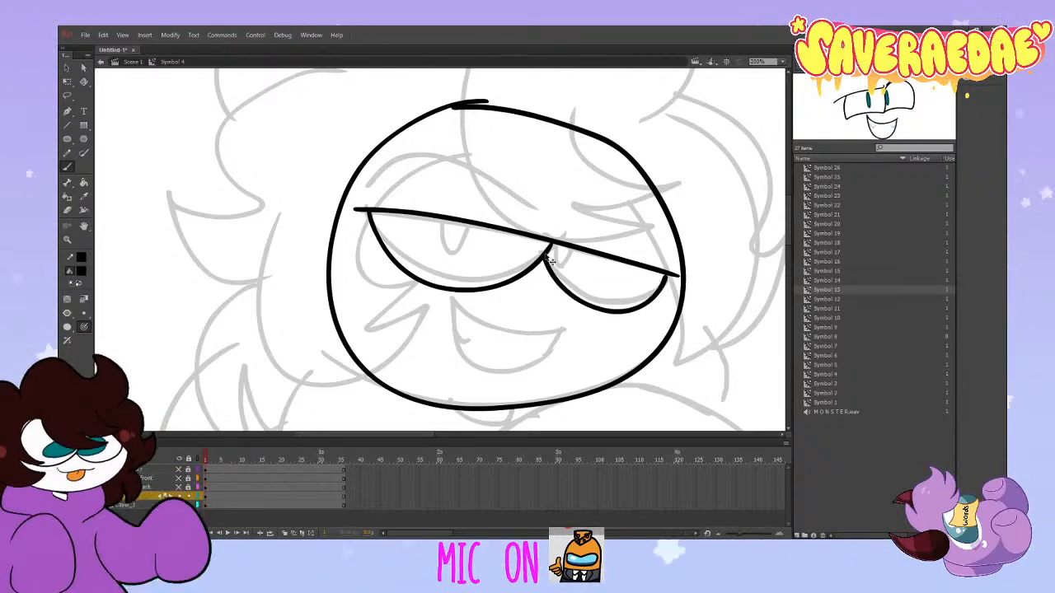
key(ctrl+z)
mouse_move(542, 260)
mouse_down()
mouse_move(627, 305)
mouse_move(660, 279)
mouse_up()
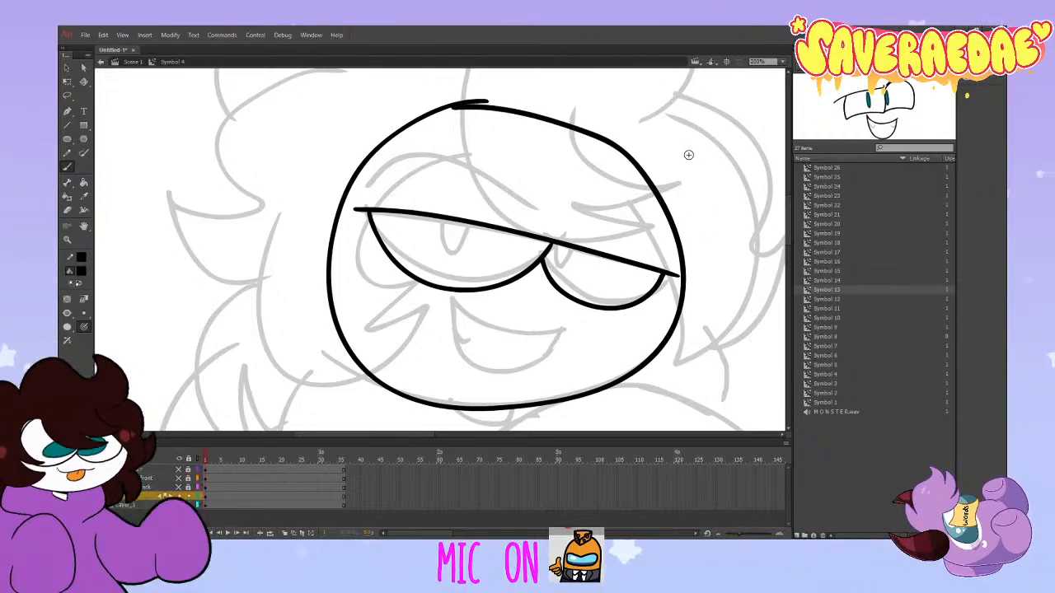
Step: Ink a crescent-shaped open smile over the sketched mouth, redoing the strokes until the outline closes
mouse_move(464, 307)
mouse_down()
mouse_move(501, 385)
mouse_move(551, 348)
mouse_up()
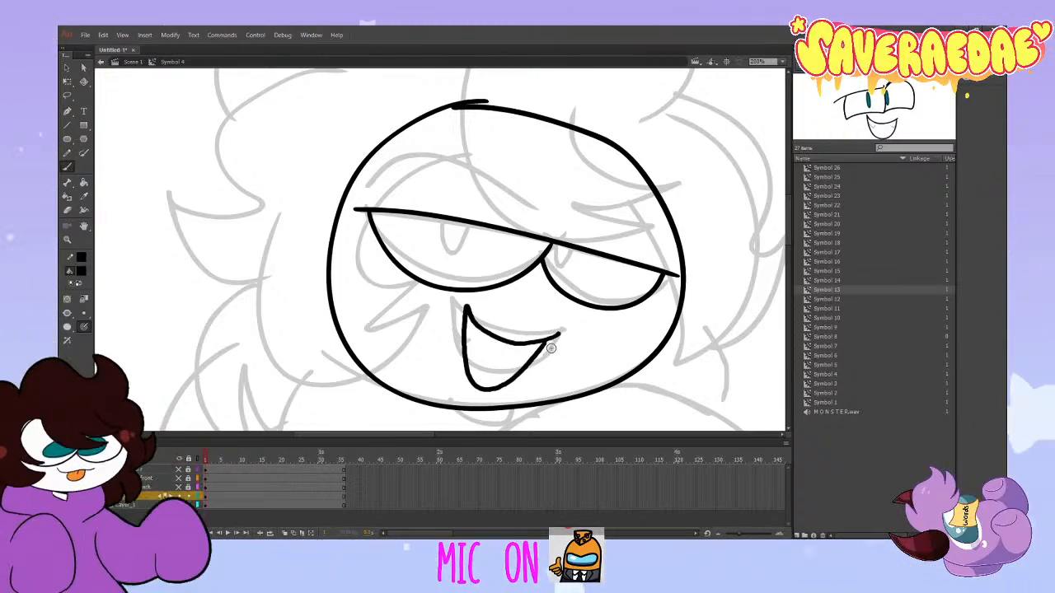
key(ctrl+z)
key(ctrl+z)
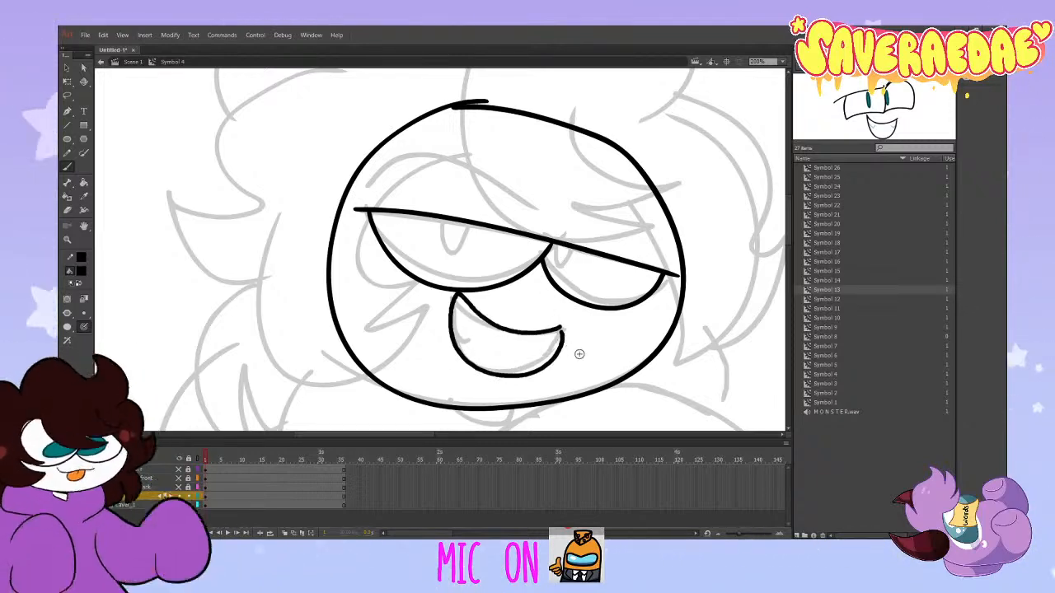
key(ctrl+z)
mouse_move(551, 328)
mouse_down()
mouse_move(509, 337)
mouse_move(500, 371)
mouse_move(554, 334)
mouse_move(458, 314)
mouse_move(554, 342)
mouse_up()
key(ctrl+z)
key(ctrl+z)
key(ctrl+z)
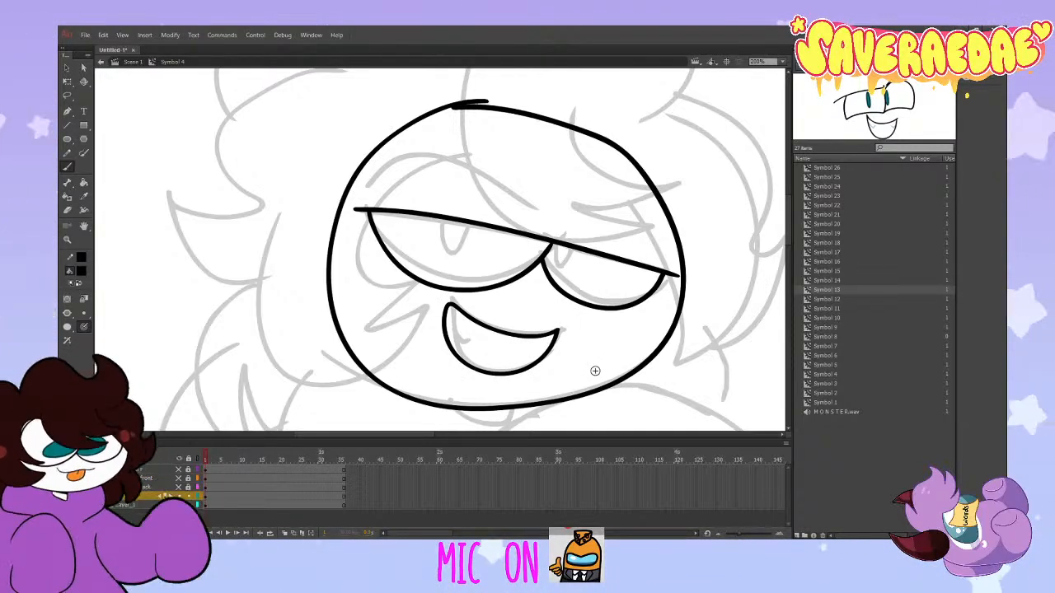
Step: Delete the inked eyes and mouth from inside the face outline
click(558, 291)
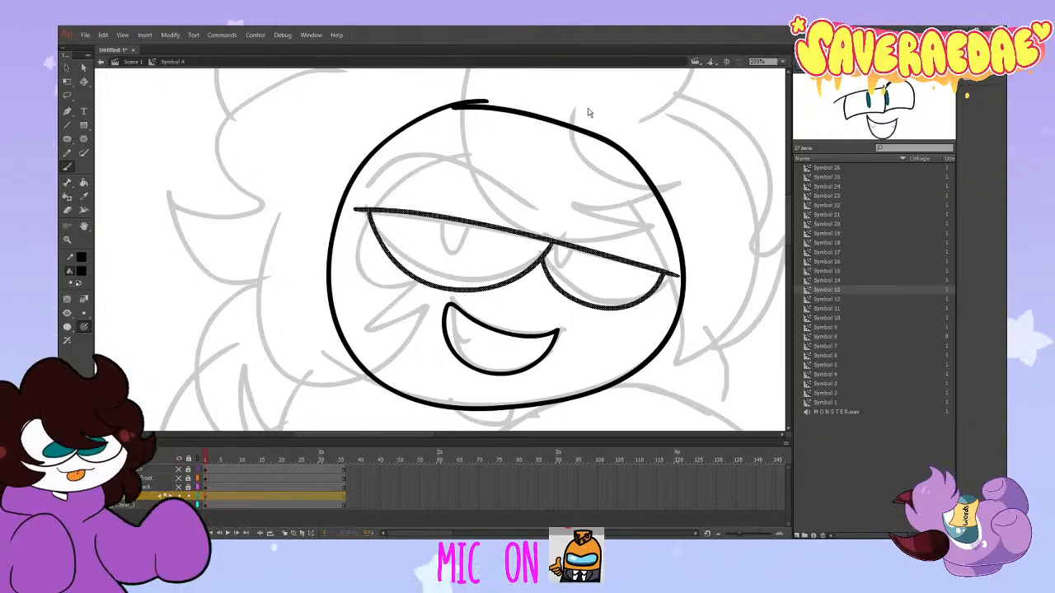
key(Delete)
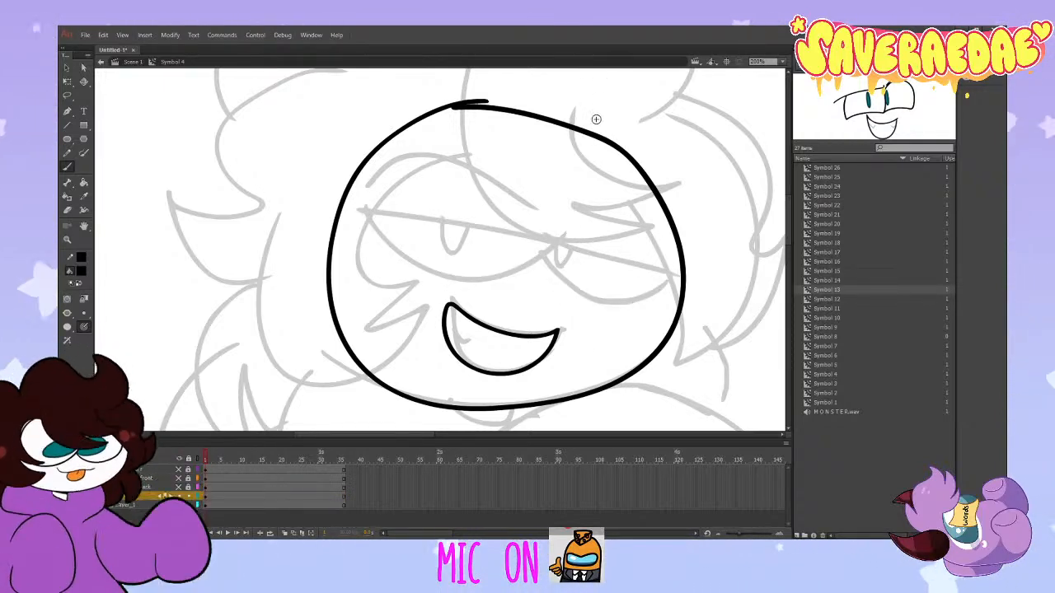
ctrl+click(501, 335)
key(Delete)
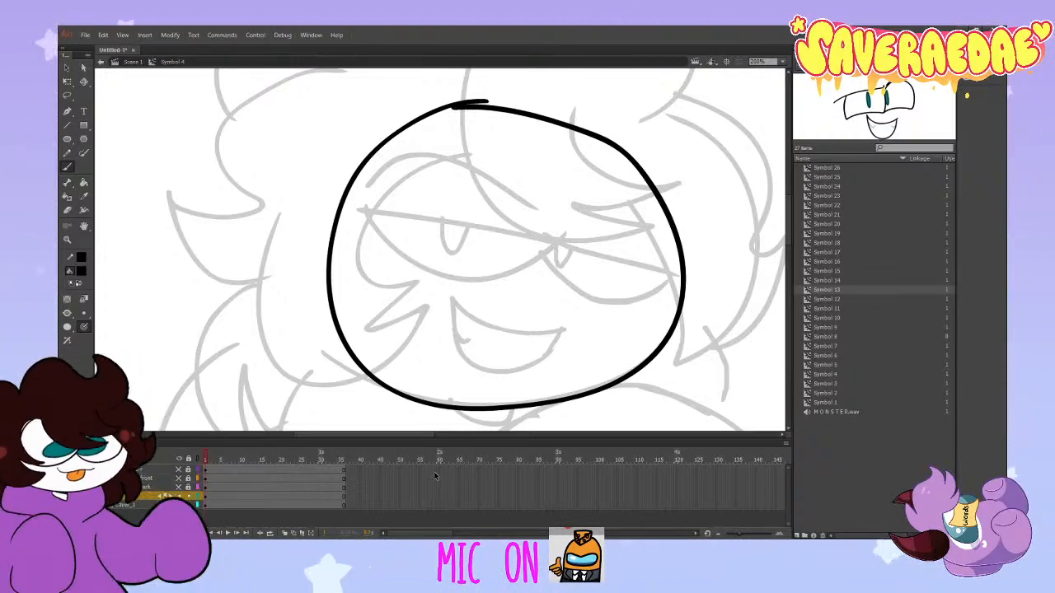
Step: Try another eyelid stroke over the left eye and undo back to the bare face outline
drag(350, 220, 567, 239)
key(ctrl+z)
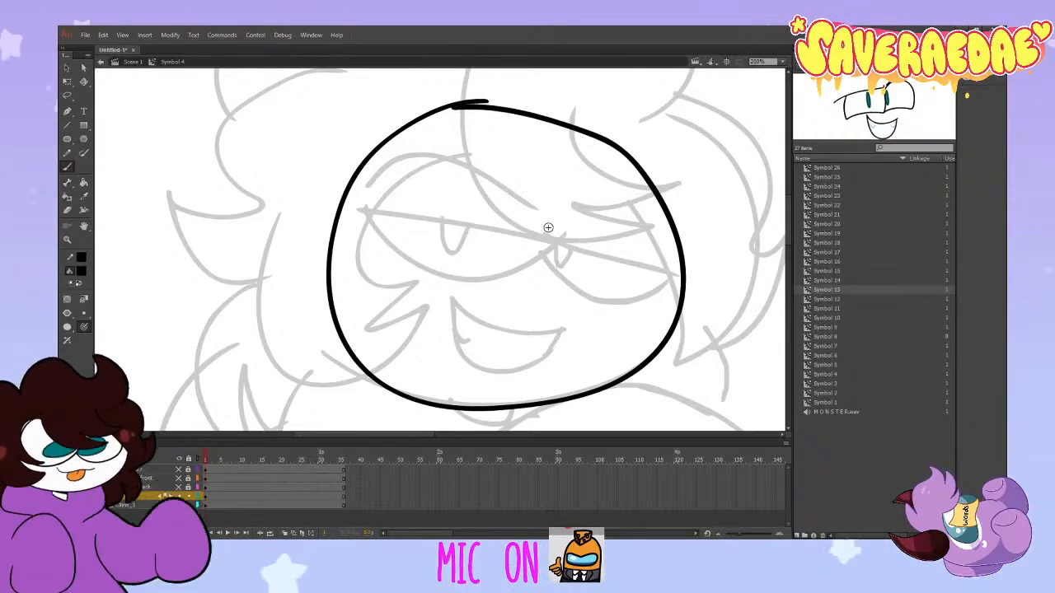
key(ctrl+z)
key(ctrl+z)
key(ctrl+z)
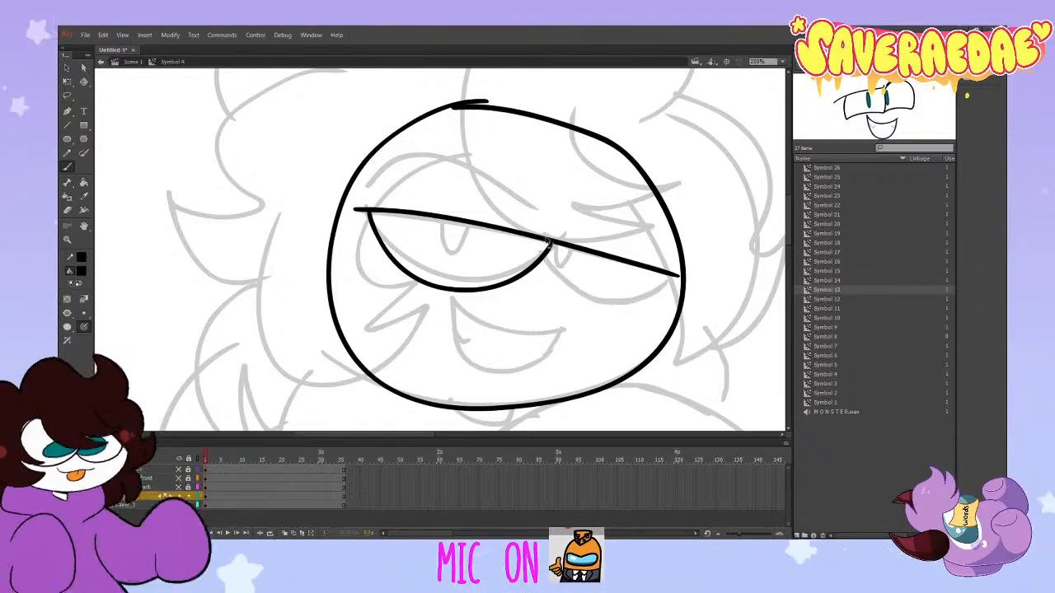
key(ctrl+z)
key(ctrl+z)
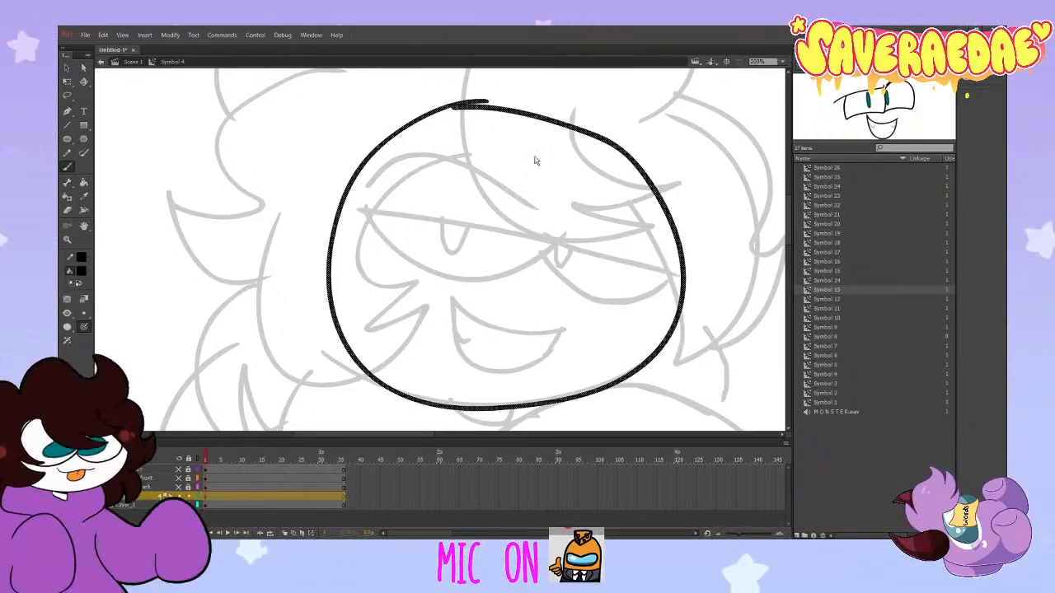
Step: Delete the old face outline and ink a new one along the sketch with the front hair shown
key(ctrl+z)
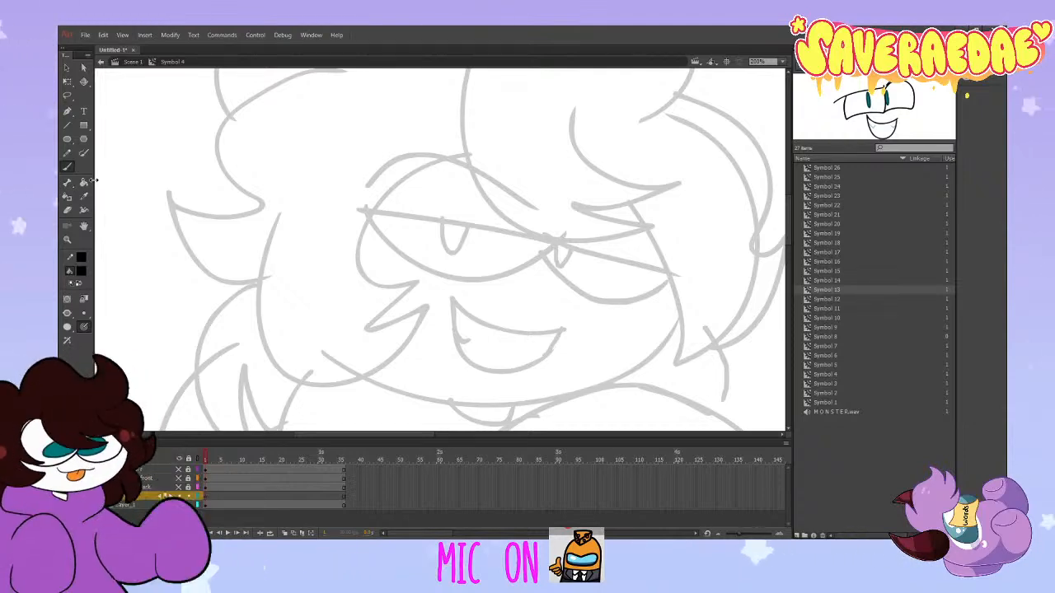
key(ctrl+z)
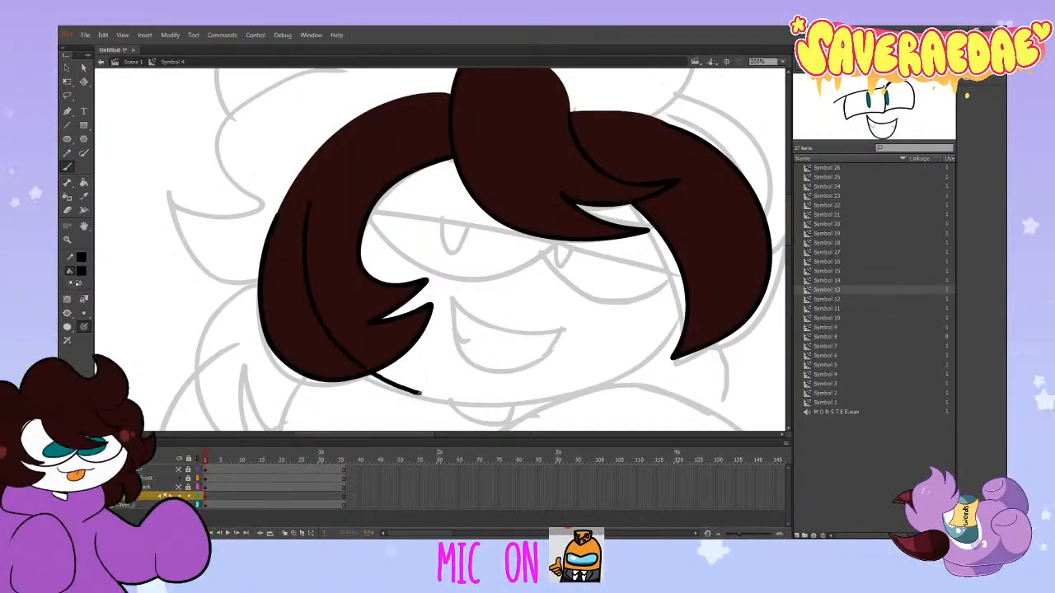
drag(622, 375, 306, 214)
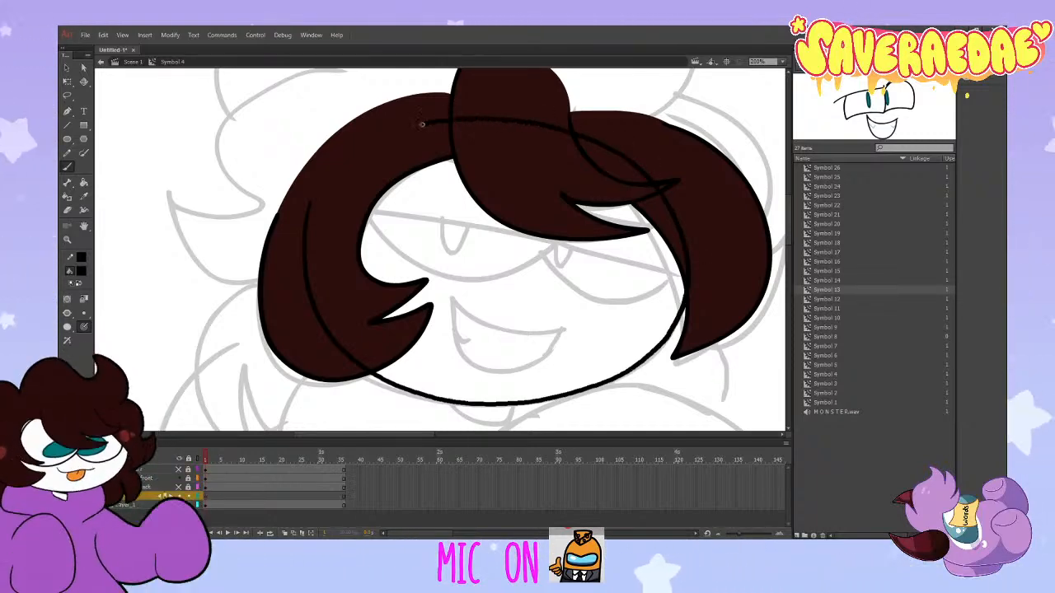
Step: Ink the open smiling mouth over the sketch and erase the line overshooting its right corner
key(ctrl+z)
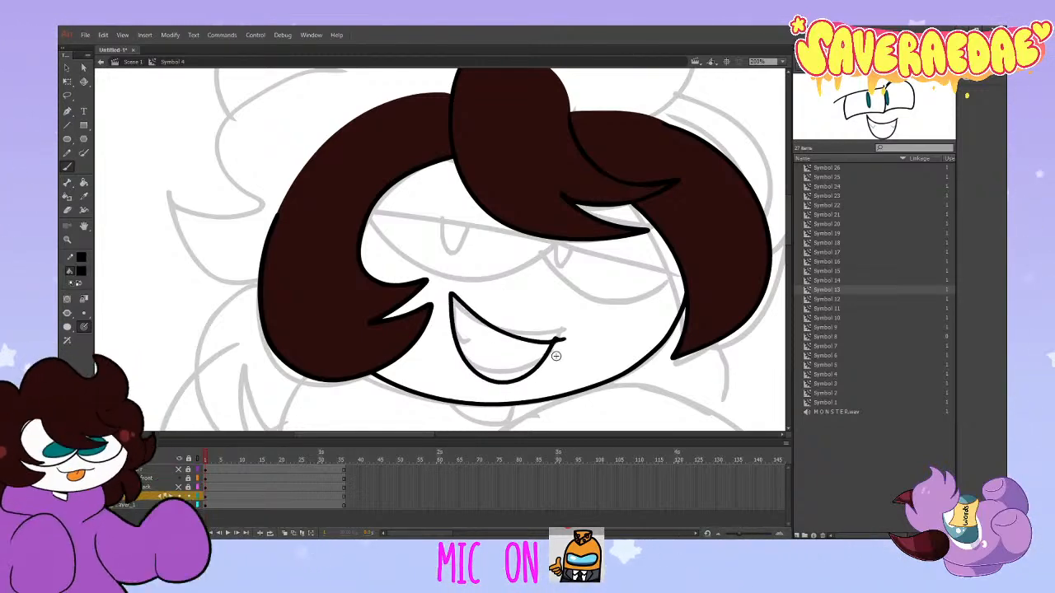
click(69, 211)
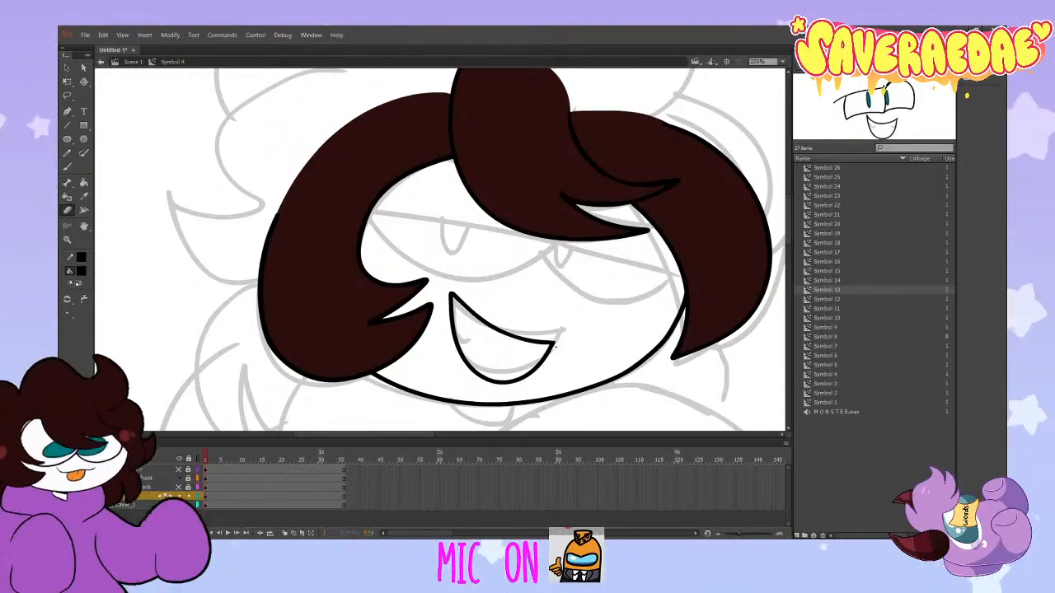
Step: Sample the light teal tooth colour from a temporary copy of the reference face, and take the copy off the stage again
click(83, 196)
drag(694, 174, 701, 180)
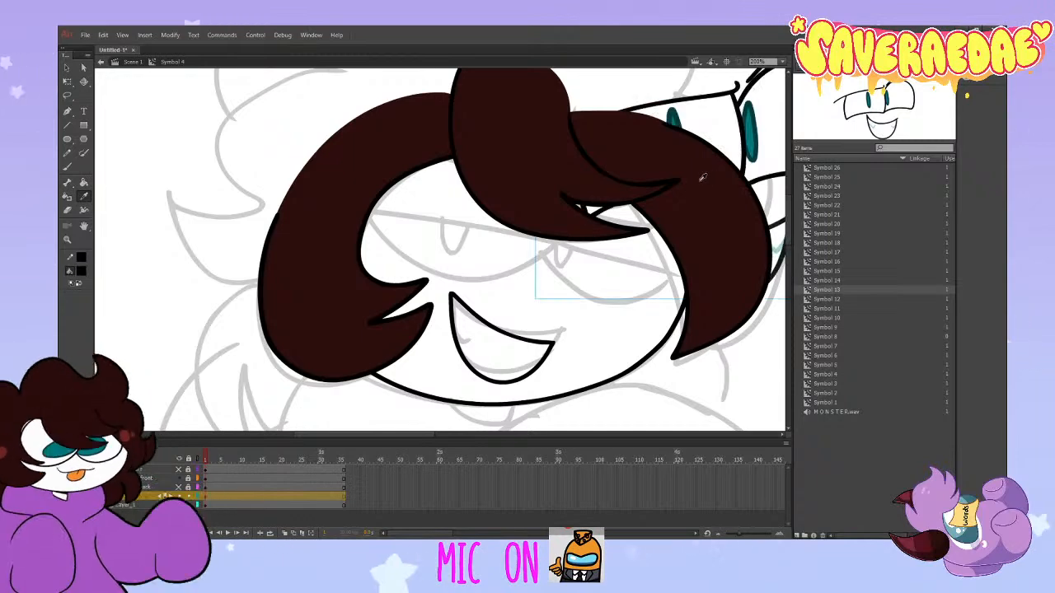
click(779, 247)
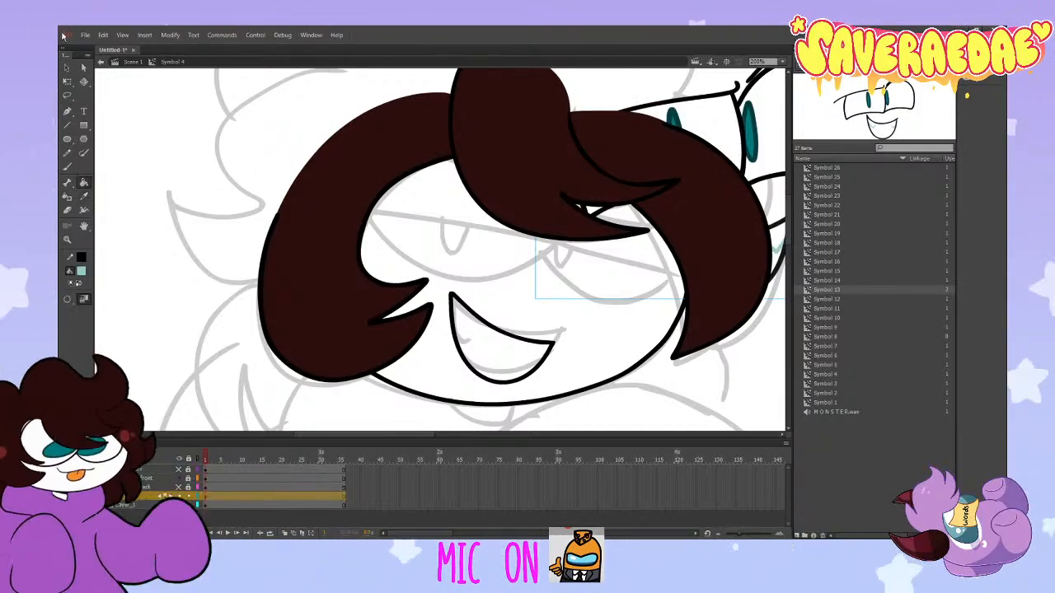
key(ctrl+y)
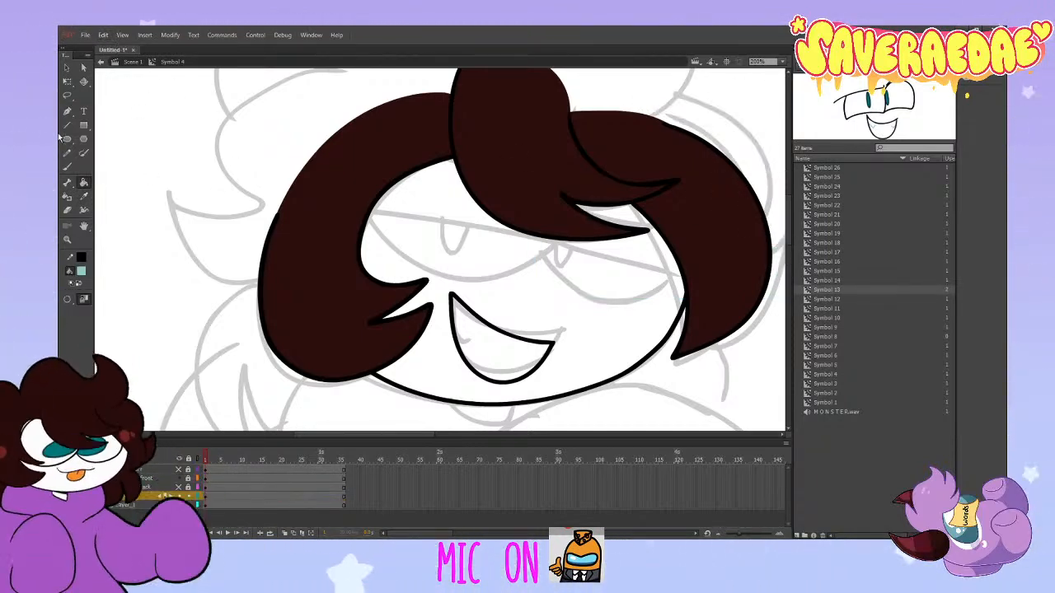
Step: Brush a small light teal tooth line inside the mouth's left corner and fill the mouth with white
click(68, 167)
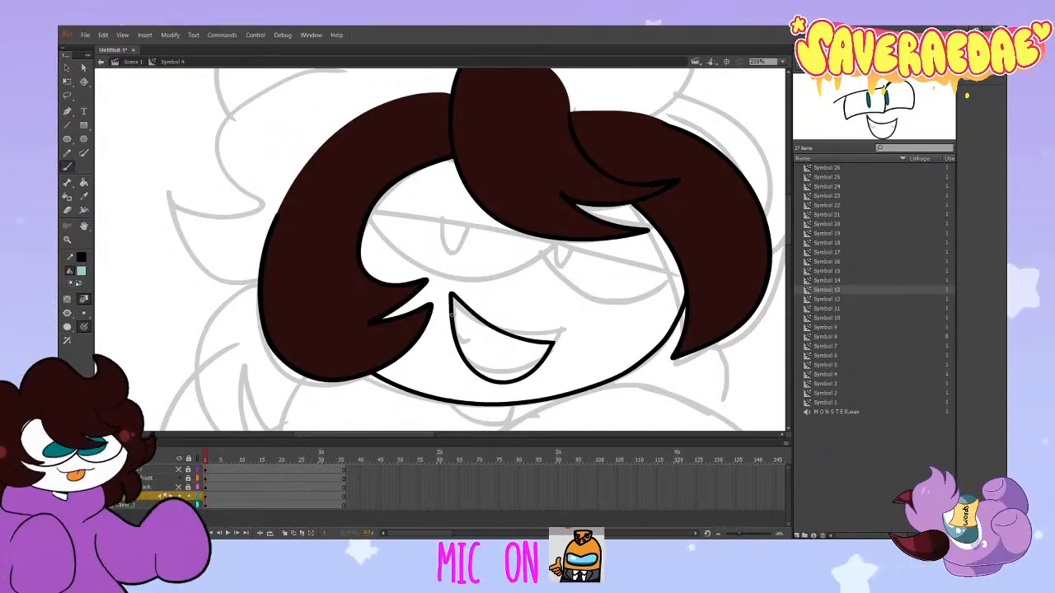
drag(458, 339, 485, 333)
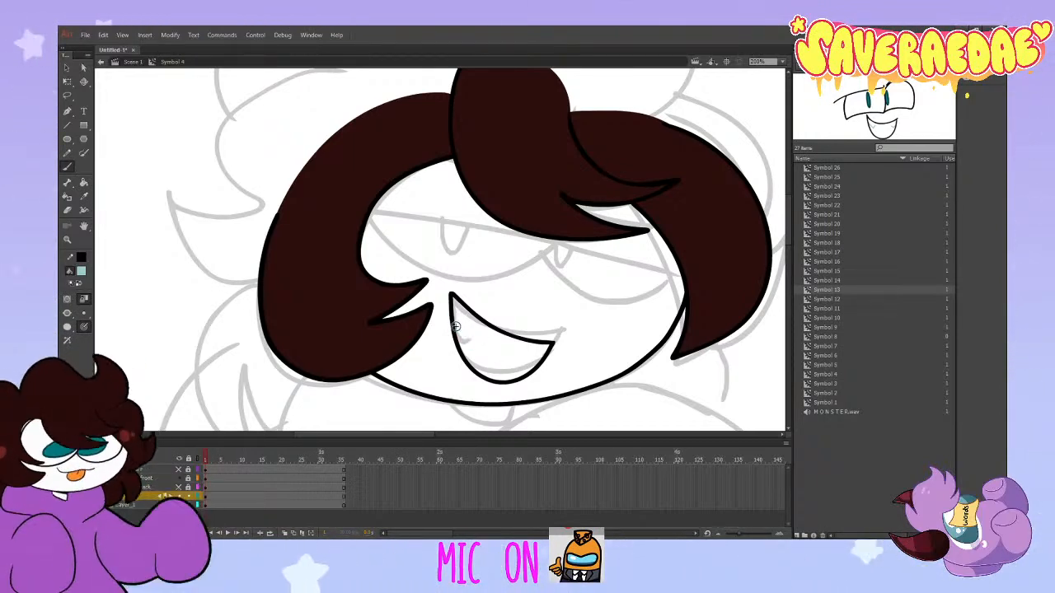
key(ctrl+z)
drag(454, 318, 472, 335)
key(ctrl+z)
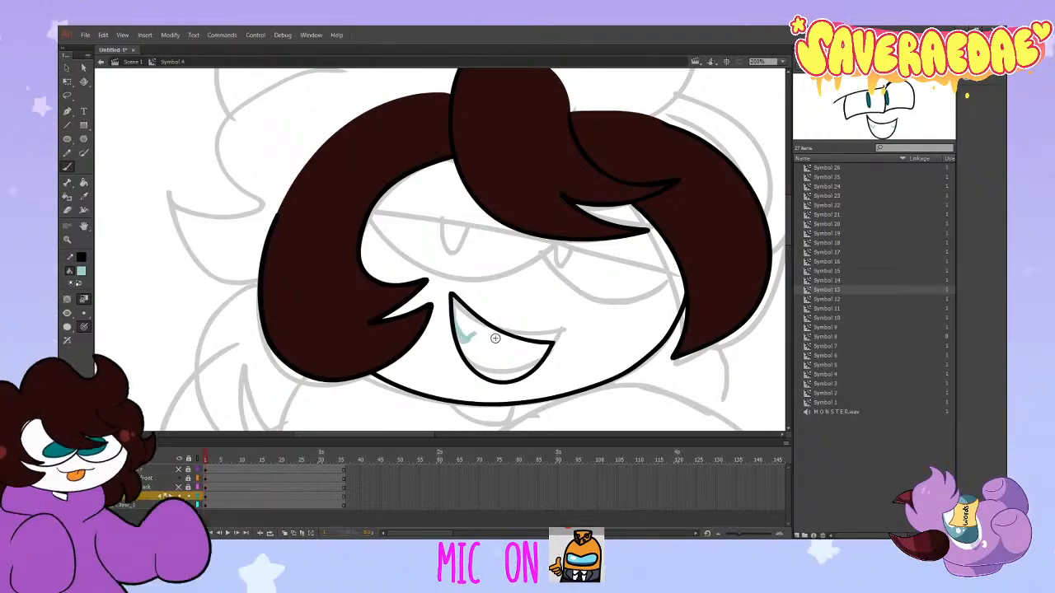
drag(457, 318, 472, 338)
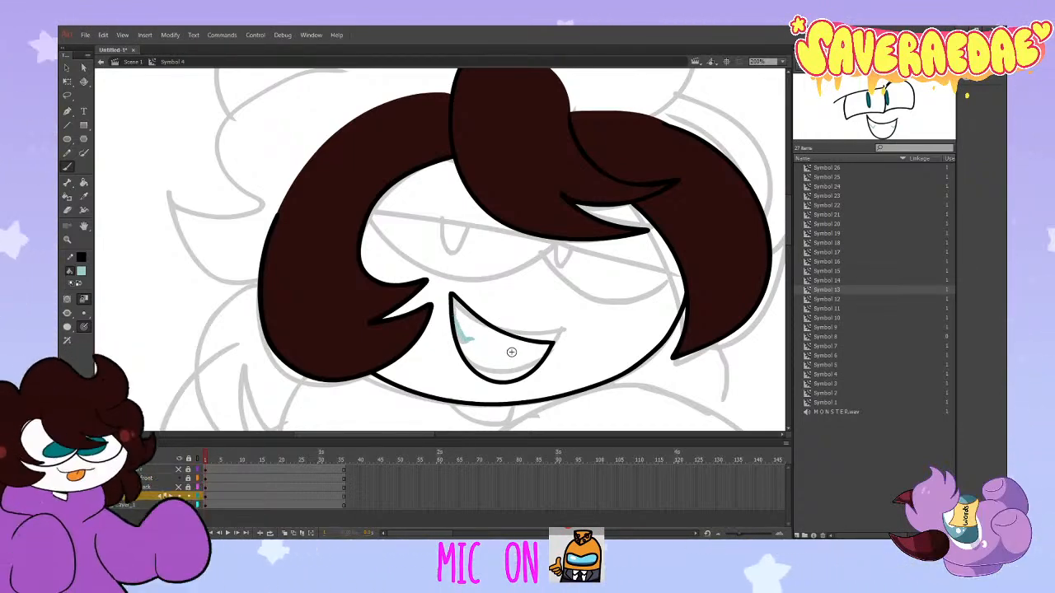
key(ctrl+z)
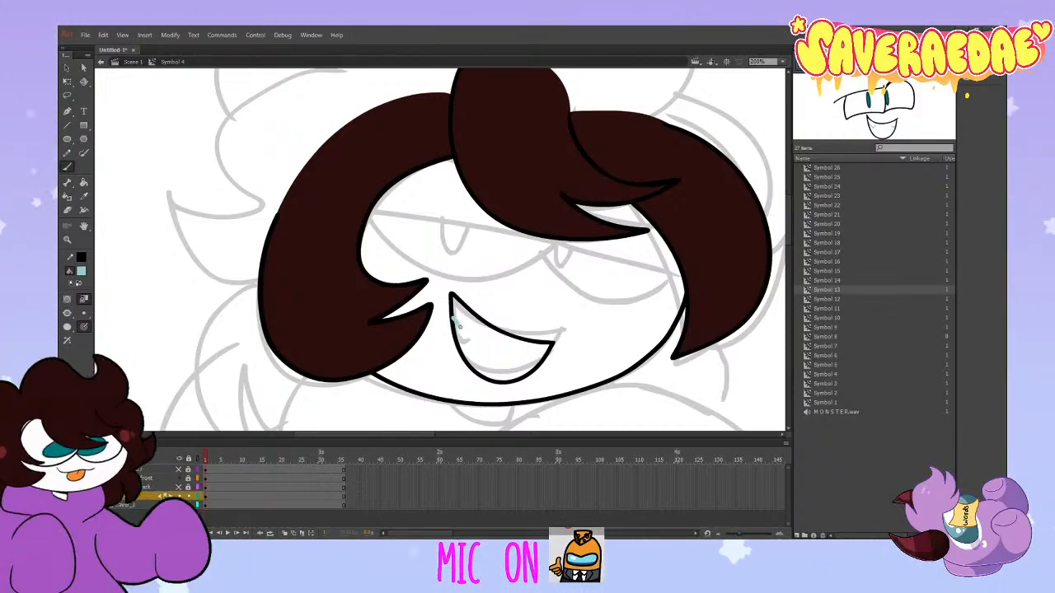
key(ctrl+z)
drag(456, 321, 481, 337)
key(ctrl+z)
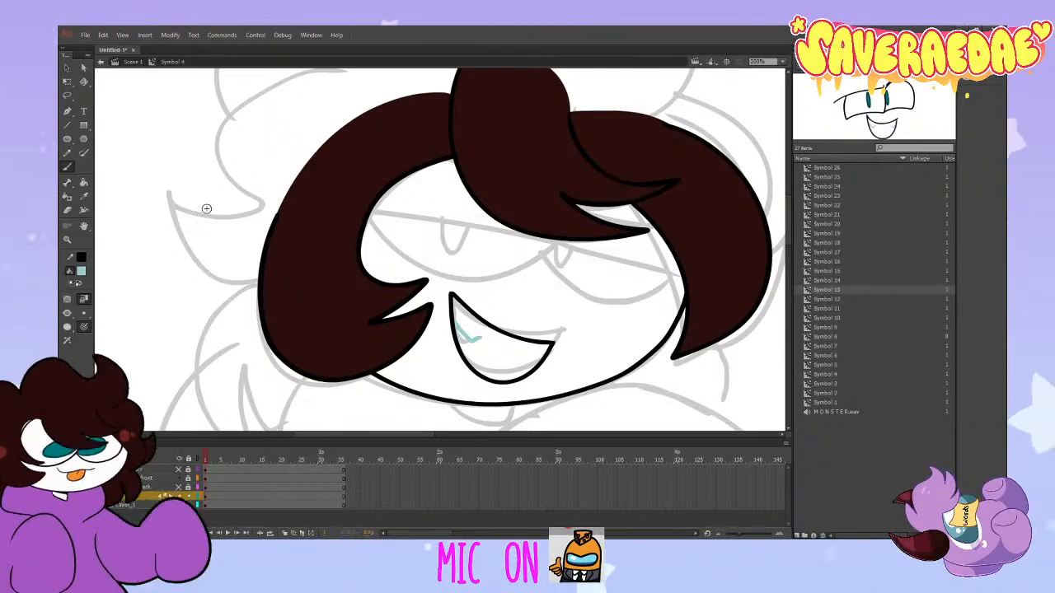
click(82, 183)
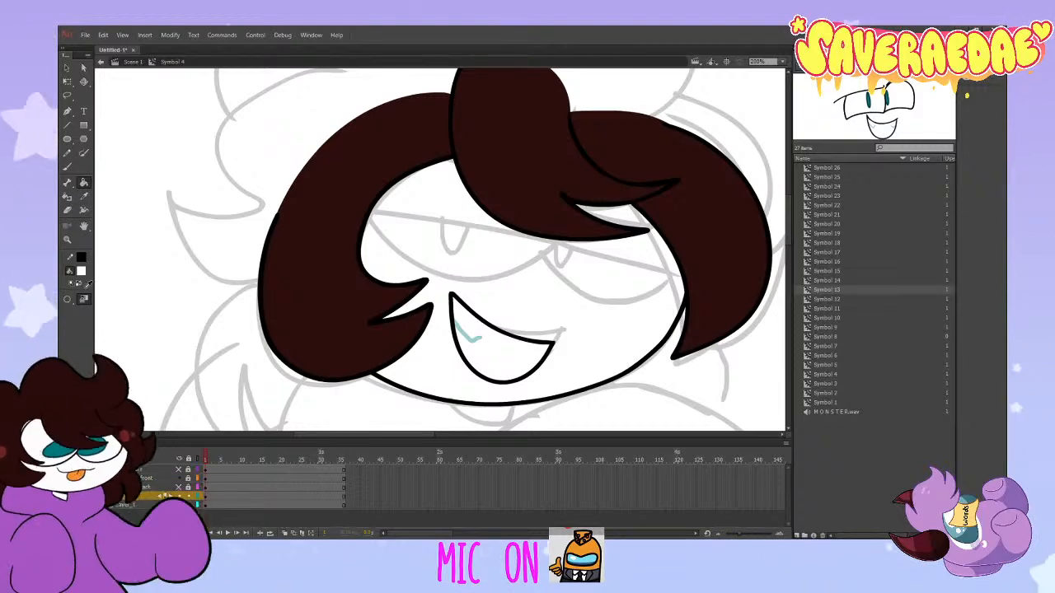
Step: Ink one slanted black eyelid line across both eyes along the sketch, and try the left eye's lower curve
click(68, 167)
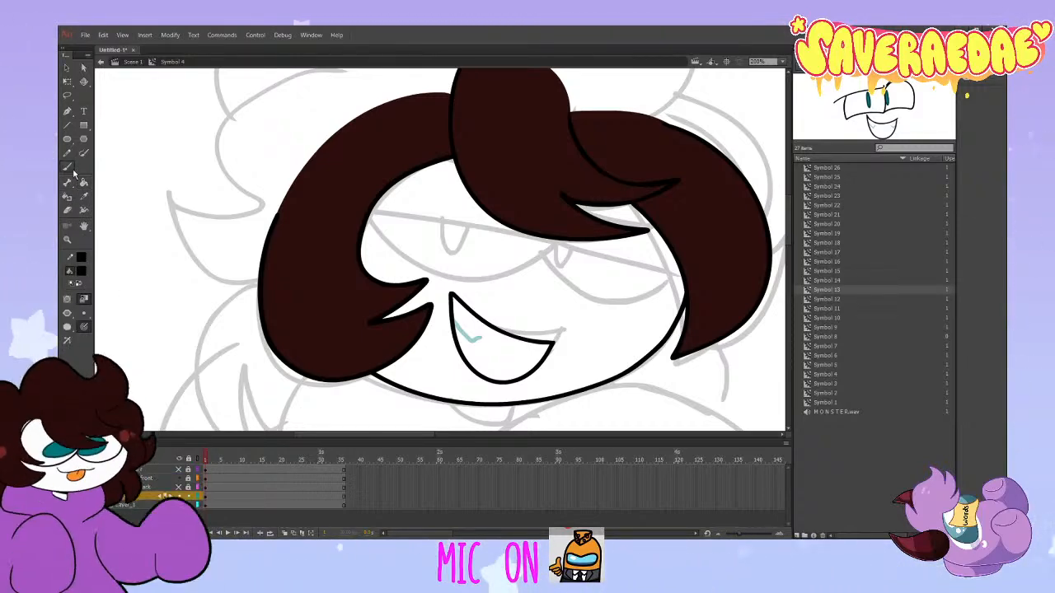
drag(380, 211, 664, 272)
key(ctrl+z)
drag(380, 211, 694, 258)
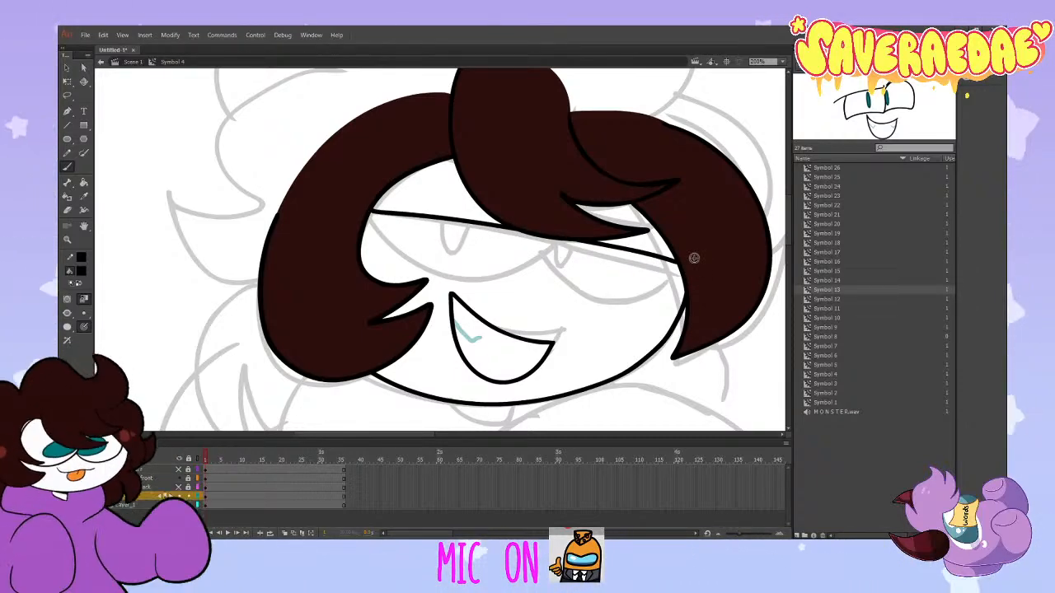
mouse_move(372, 216)
mouse_down()
mouse_move(469, 286)
mouse_move(554, 243)
mouse_up()
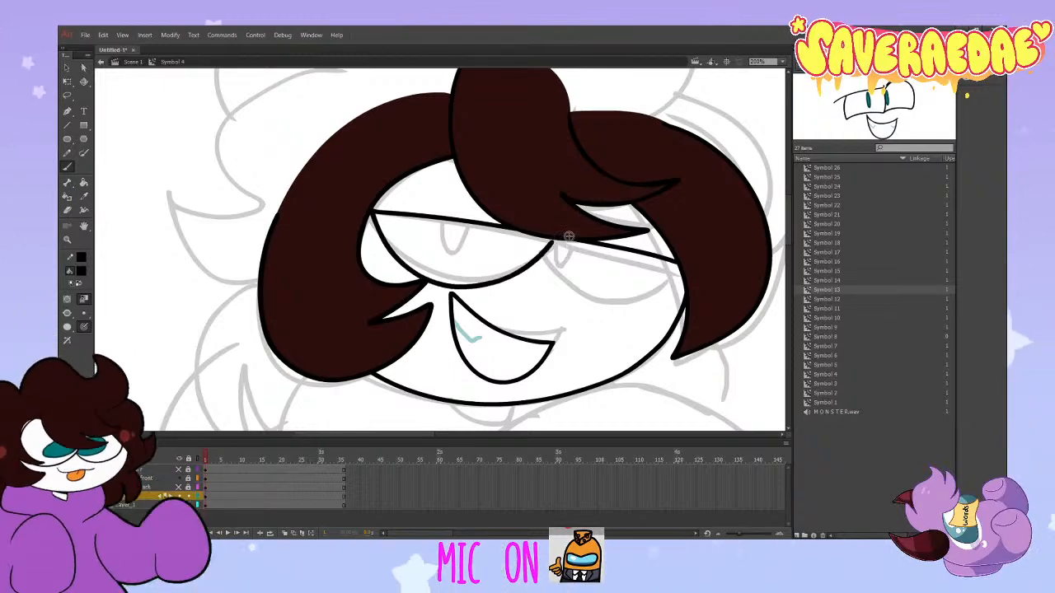
key(ctrl+z)
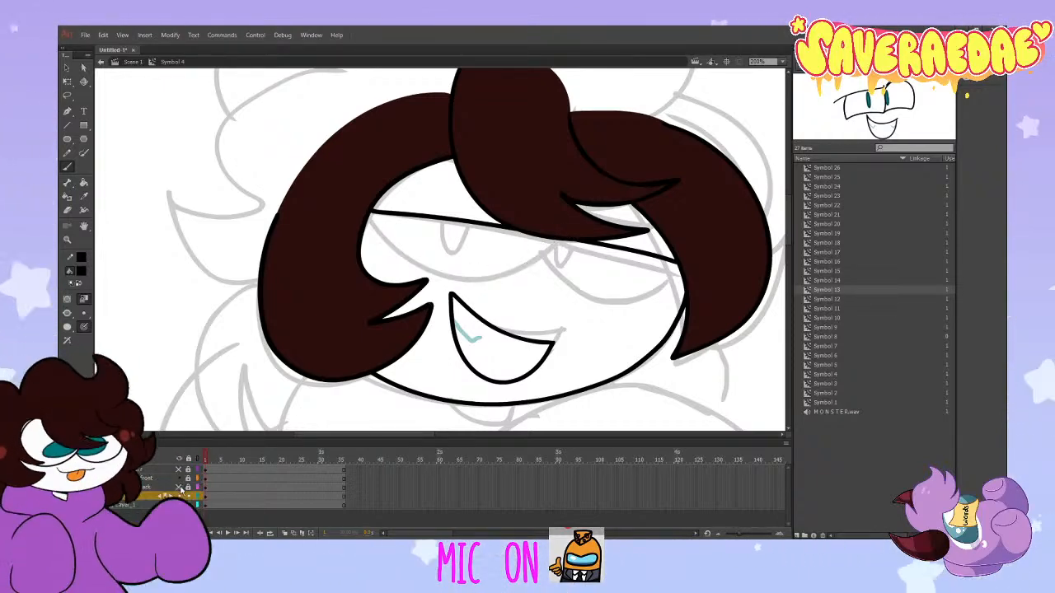
Step: Hide the front hair and ink the lower curves of both eyes beneath the eyelid line
click(176, 488)
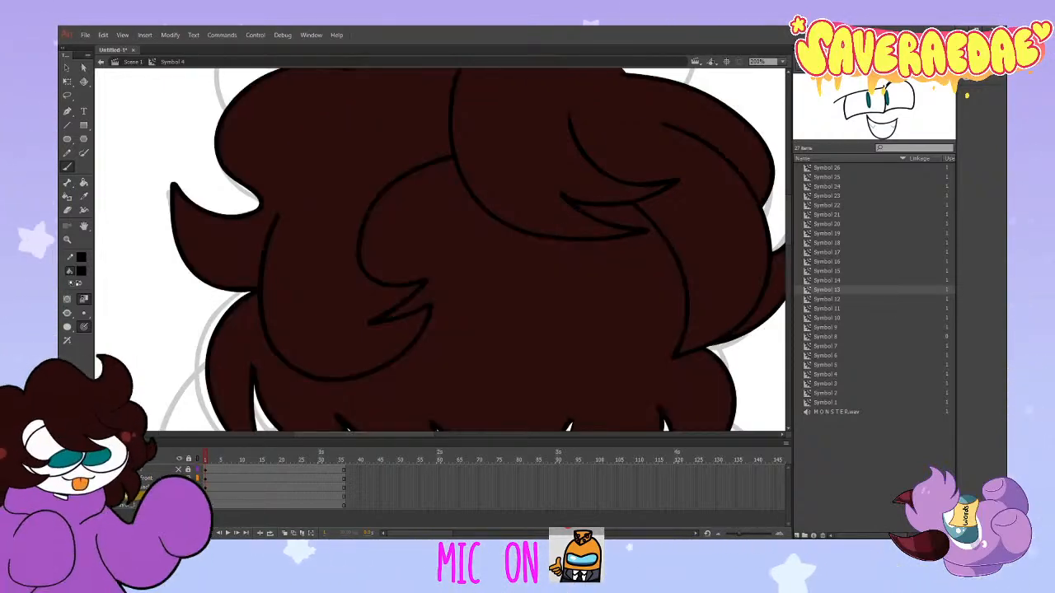
click(176, 488)
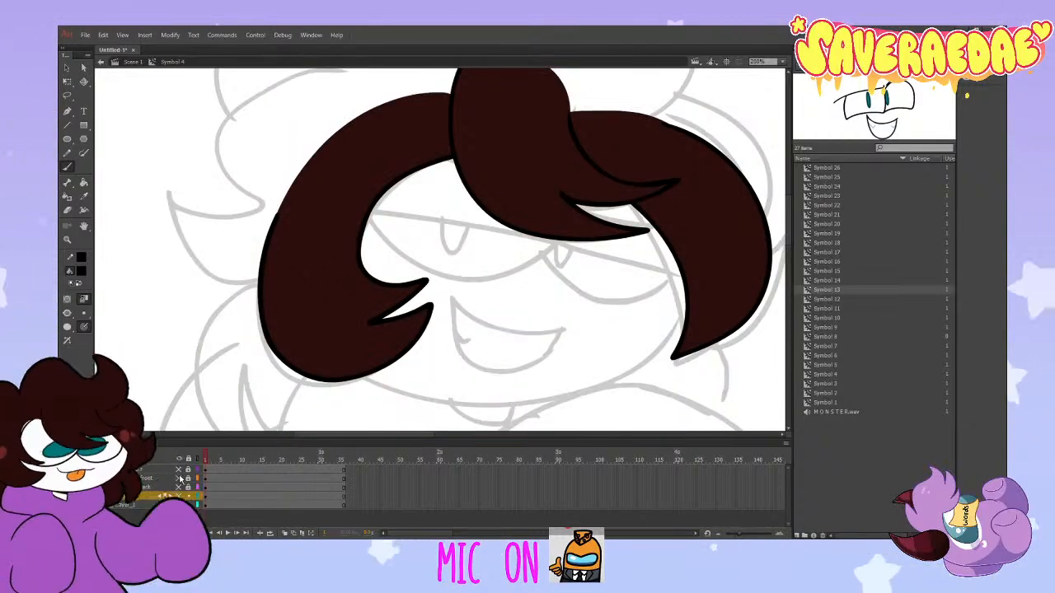
click(177, 478)
key(ctrl+z)
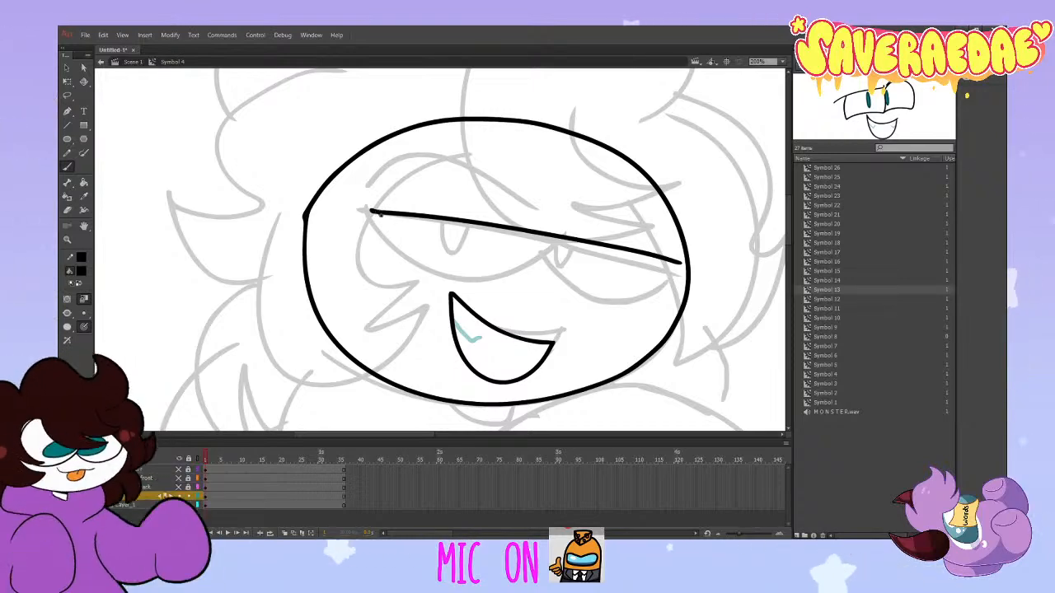
mouse_move(379, 213)
mouse_down()
mouse_move(411, 266)
mouse_move(528, 269)
mouse_move(557, 237)
mouse_up()
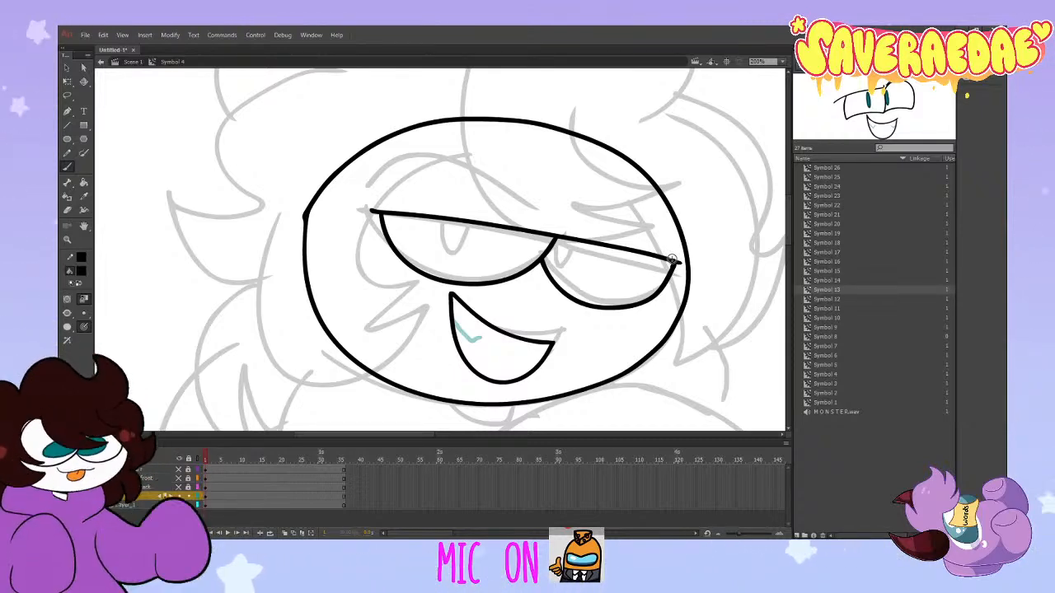
Step: Rotate the inked eyes slightly clockwise and shift them to fit the right side of the face outline
key(v)
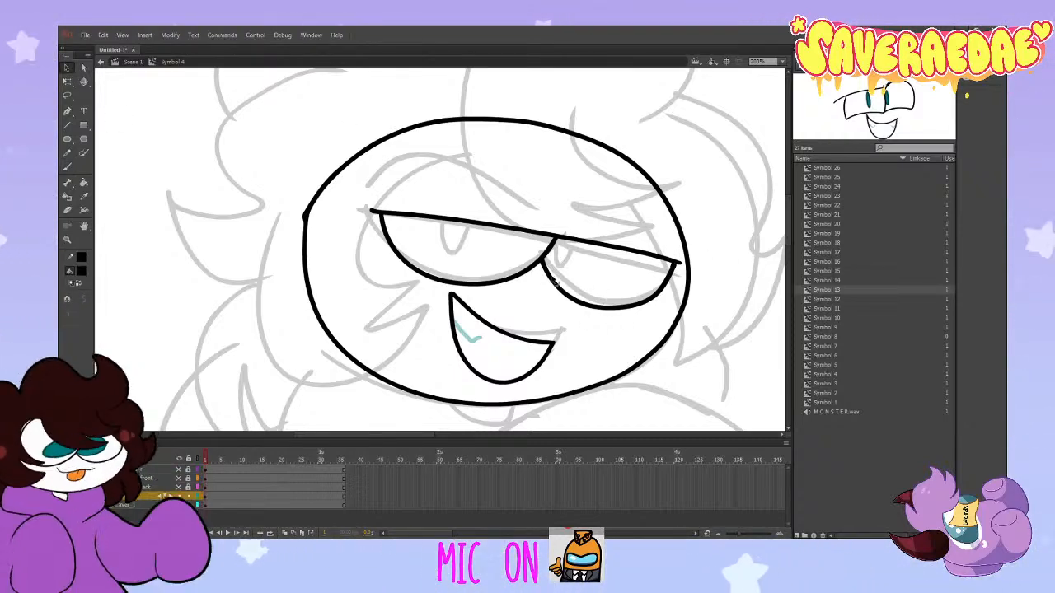
double_click(557, 283)
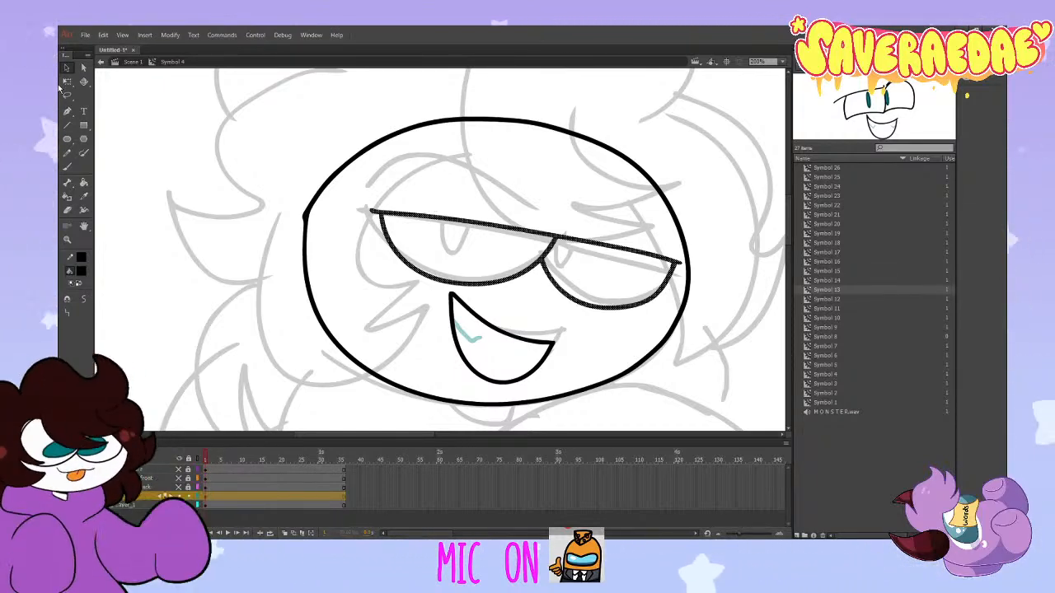
click(67, 82)
drag(688, 221, 694, 233)
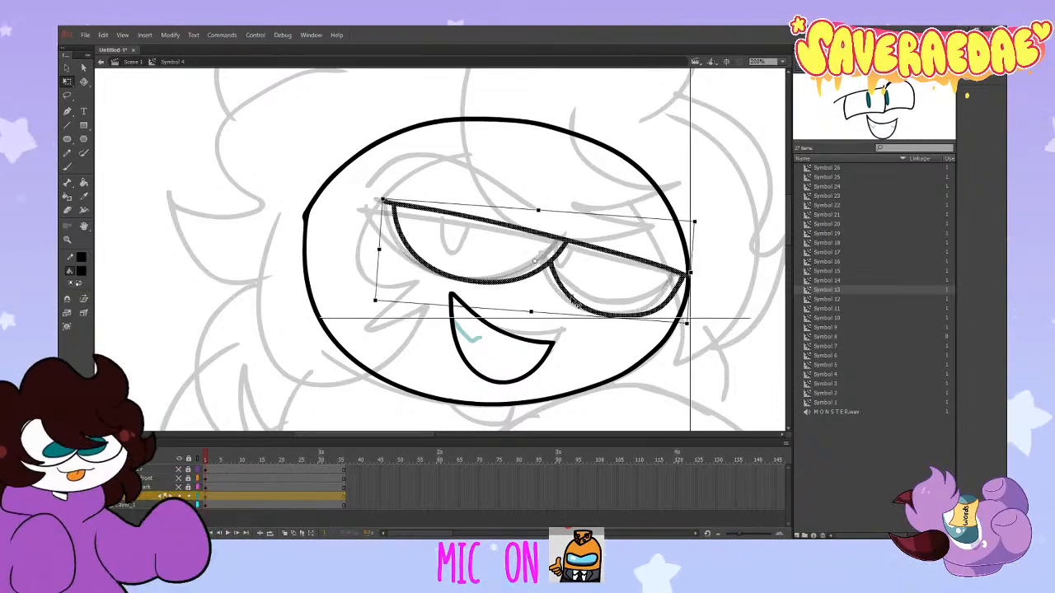
click(713, 263)
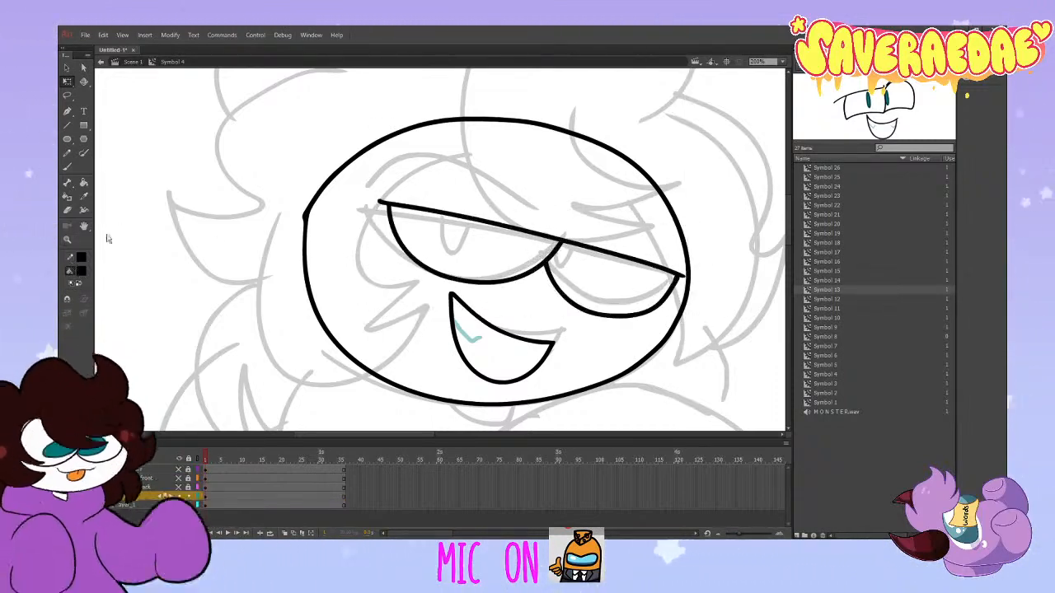
Step: Set the fill colour to white and rotate the whole mouth slightly counterclockwise
click(71, 283)
click(84, 182)
click(66, 68)
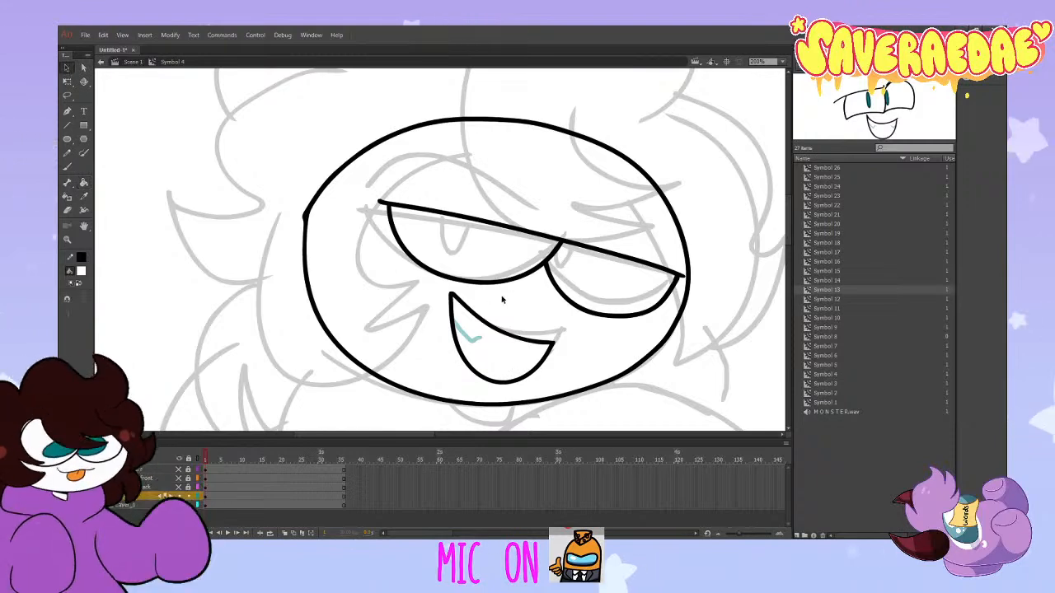
click(474, 351)
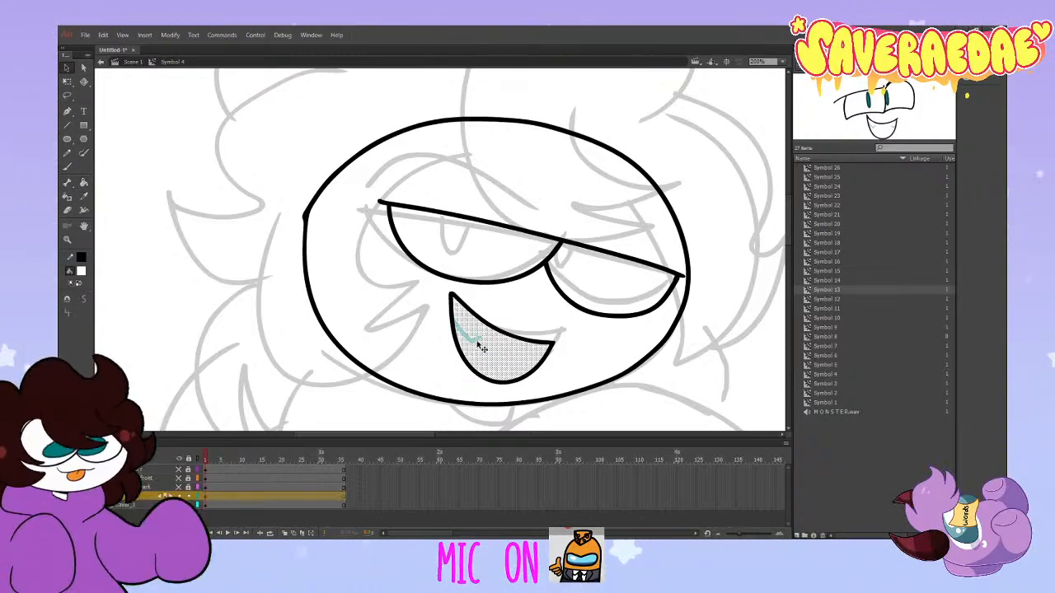
double_click(495, 329)
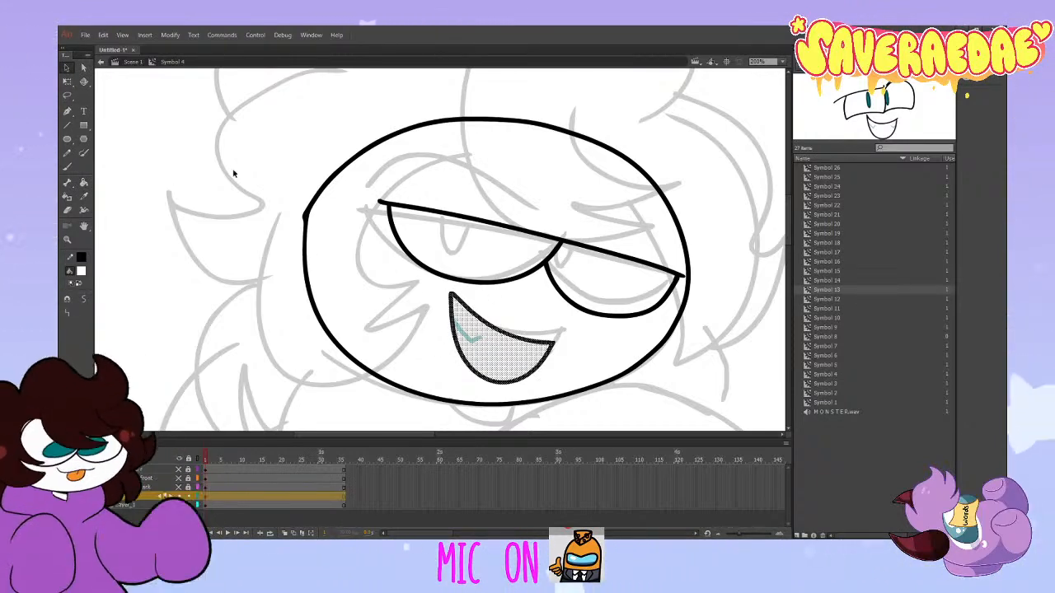
click(67, 83)
drag(564, 301, 563, 284)
drag(506, 347, 508, 345)
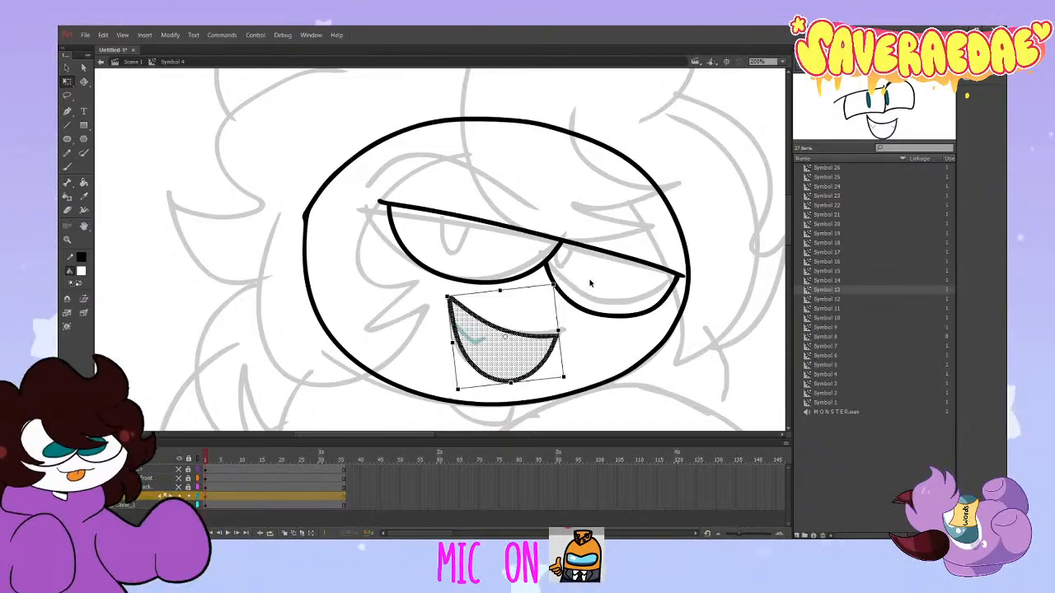
click(603, 208)
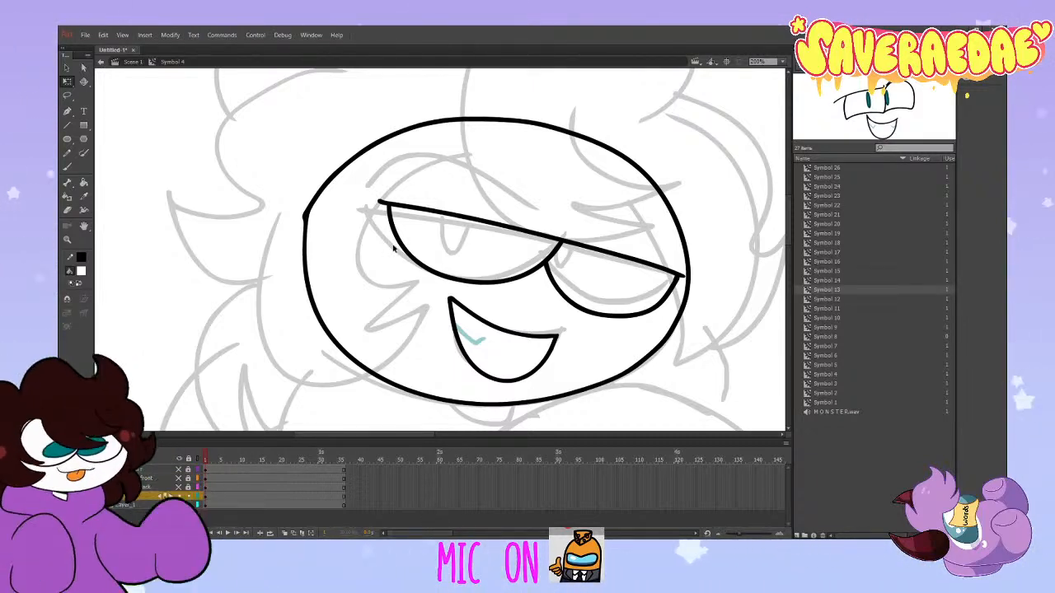
Step: Tilt the mouth a little further counterclockwise and nudge it up and to the right
click(482, 348)
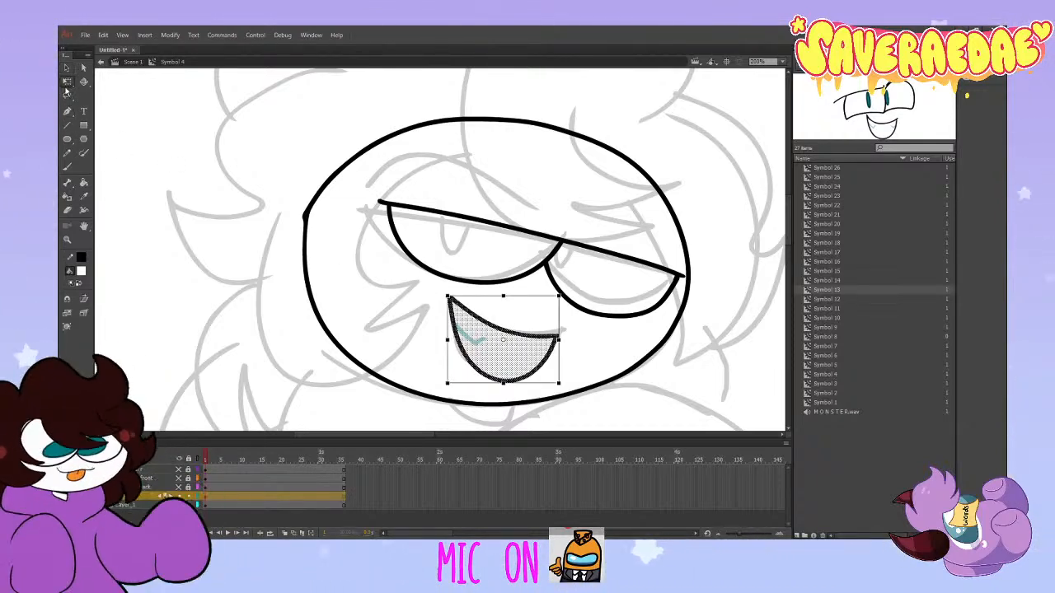
click(67, 81)
mouse_move(572, 315)
mouse_down()
mouse_move(574, 324)
mouse_move(568, 308)
mouse_up()
drag(538, 344, 540, 339)
drag(569, 298, 567, 295)
drag(540, 339, 542, 341)
click(594, 211)
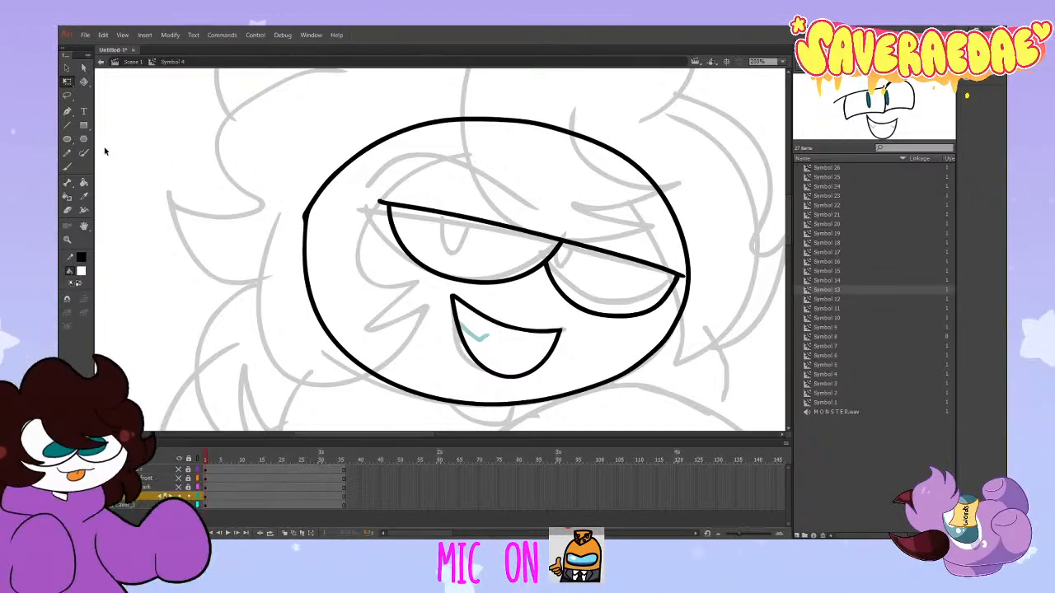
Step: Fill the face around the eyes and mouth with white
key(k)
click(329, 244)
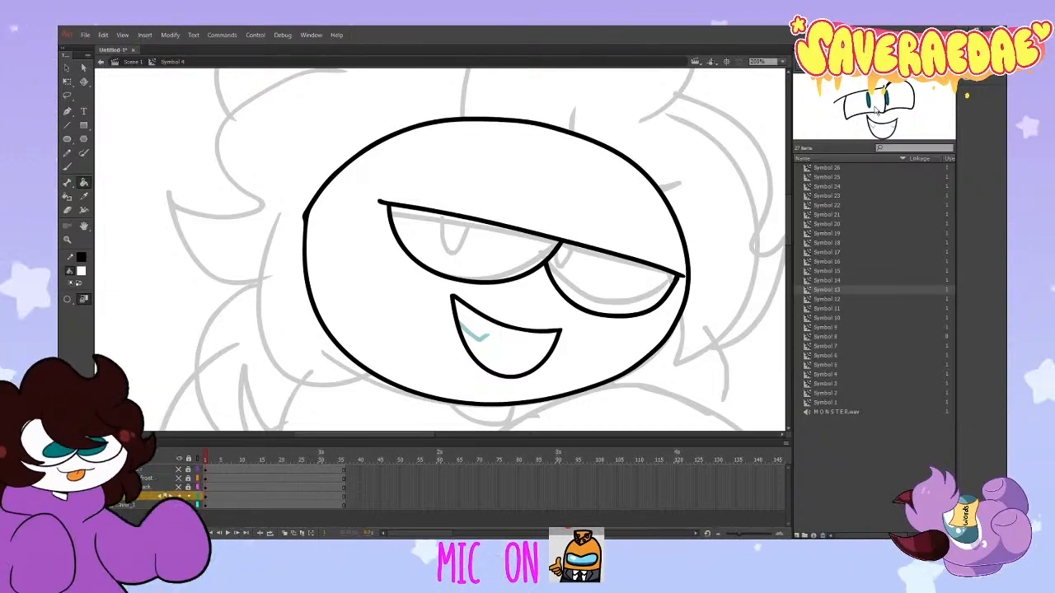
Step: Sample the dark teal eye colour and brush U-shaped pupil outlines under the eyelid in both eyes, redrawing the left one until it fits
click(83, 196)
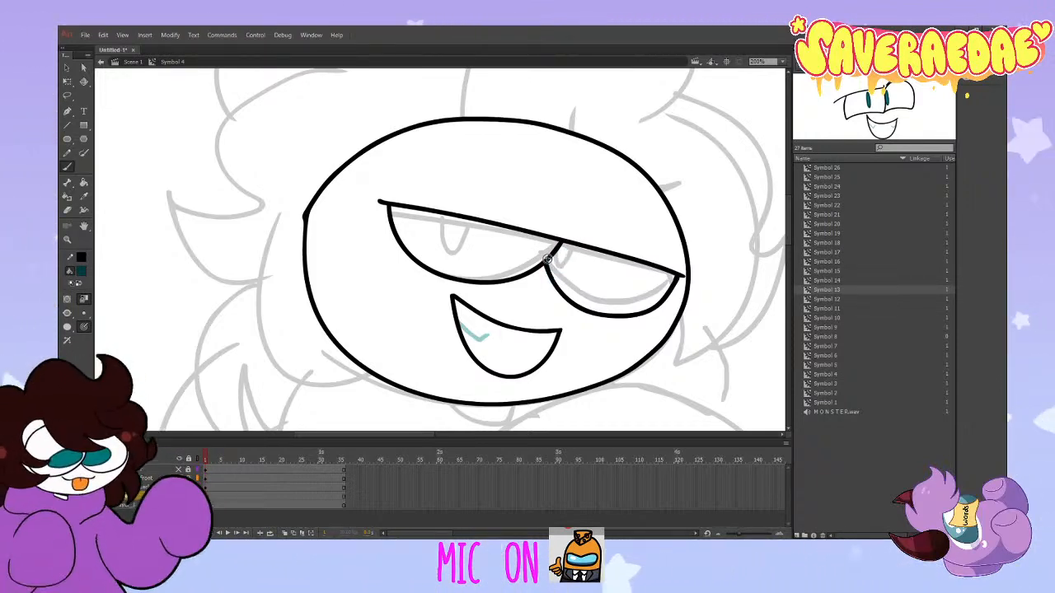
drag(547, 270, 568, 247)
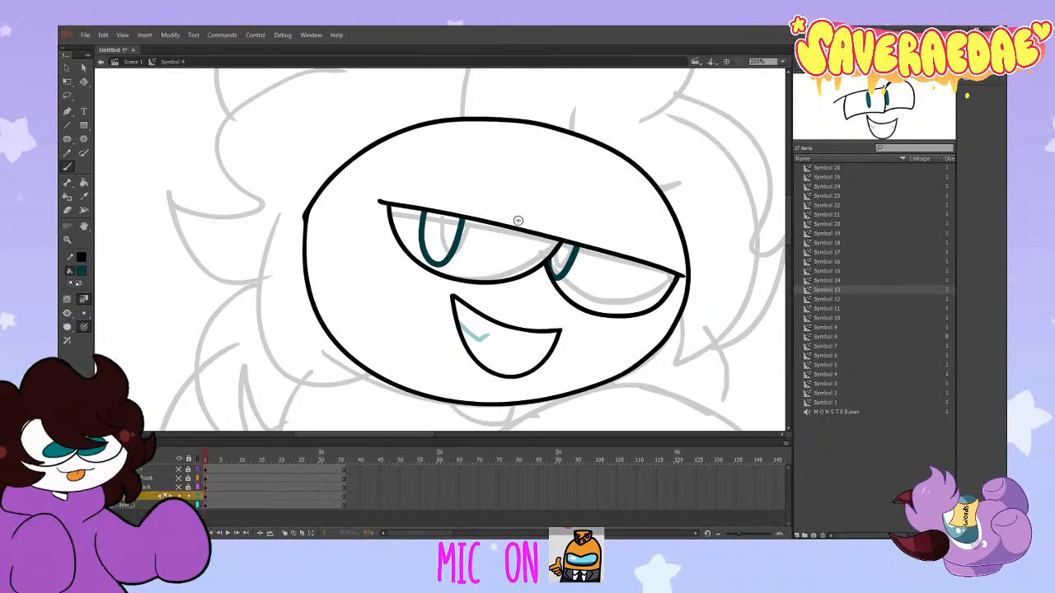
key(ctrl+z)
mouse_move(451, 216)
mouse_down()
mouse_move(483, 225)
mouse_move(457, 258)
mouse_move(485, 225)
mouse_up()
key(ctrl+z)
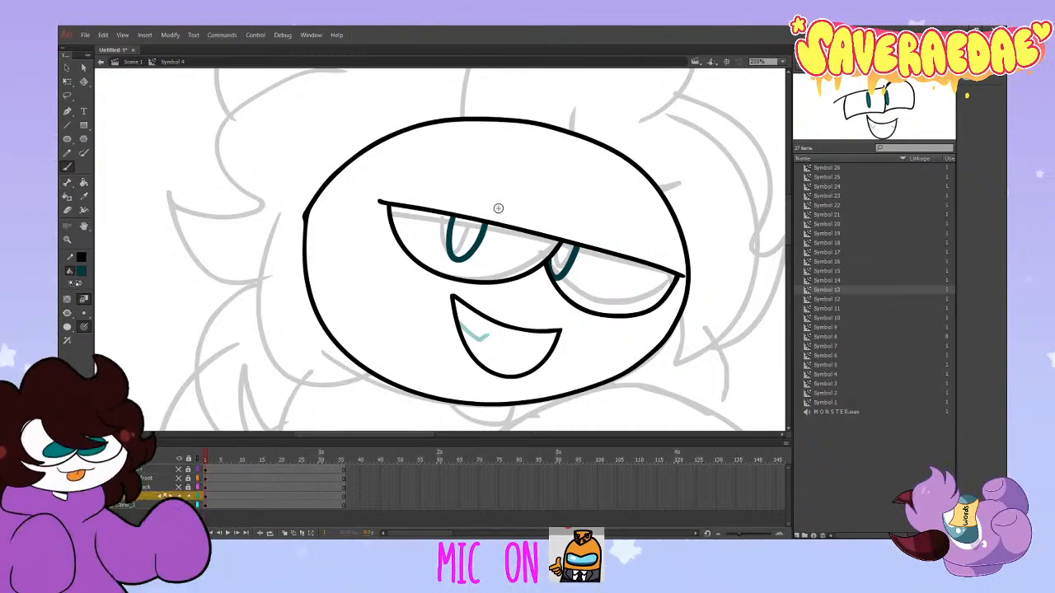
key(ctrl+z)
mouse_move(455, 213)
mouse_down()
mouse_move(482, 216)
mouse_move(462, 263)
mouse_up()
key(ctrl+z)
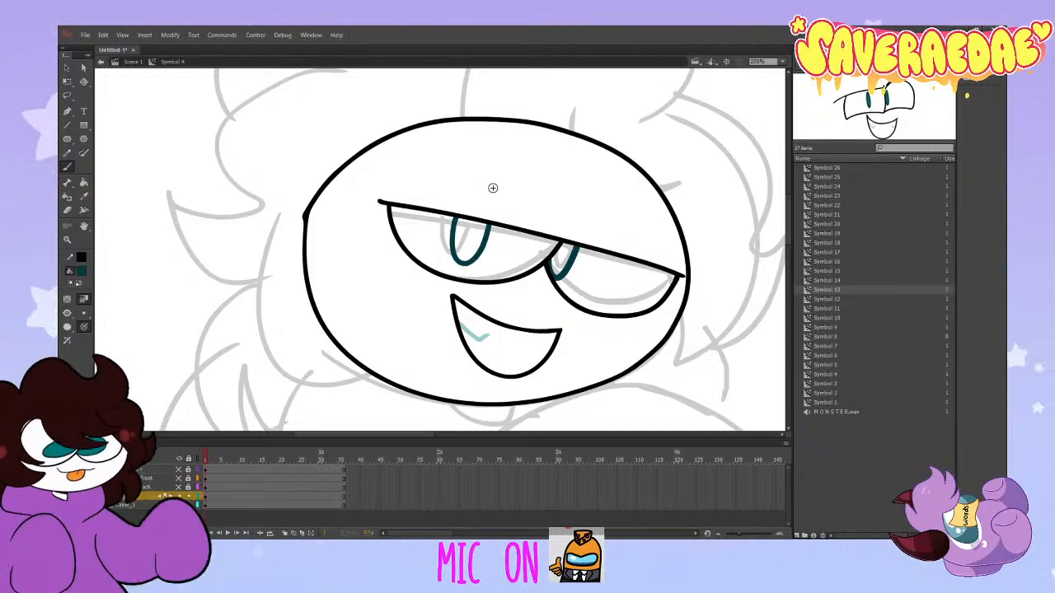
key(ctrl+z)
drag(459, 216, 487, 222)
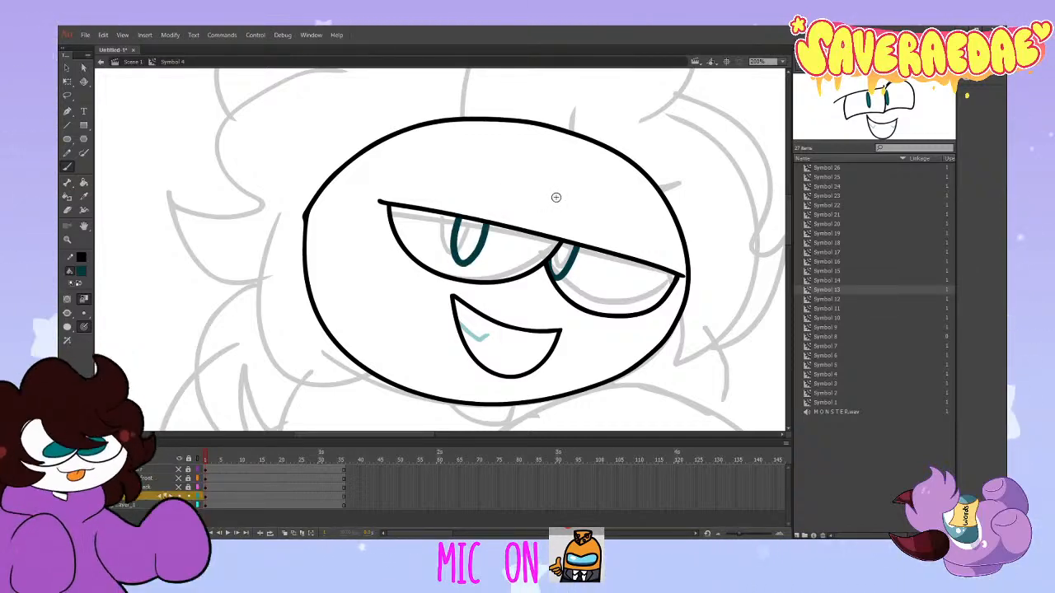
Step: Undo the pupil outlines and redraw them narrower under the eyelid in both eyes, removing the part that overshoots the right eye
key(ctrl+z)
key(ctrl+z)
key(ctrl+y)
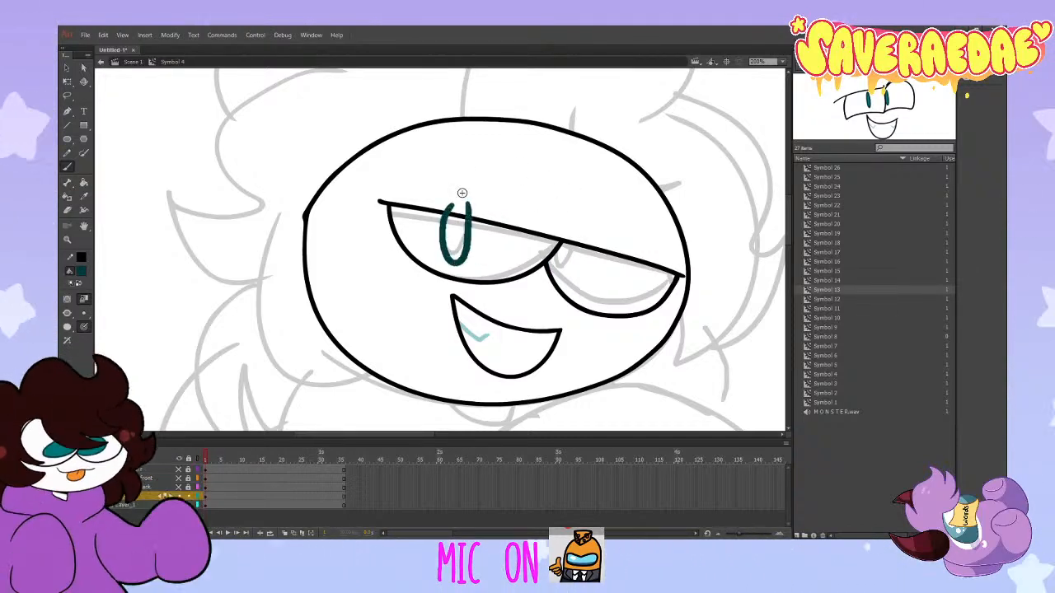
key(ctrl+z)
drag(460, 257, 476, 221)
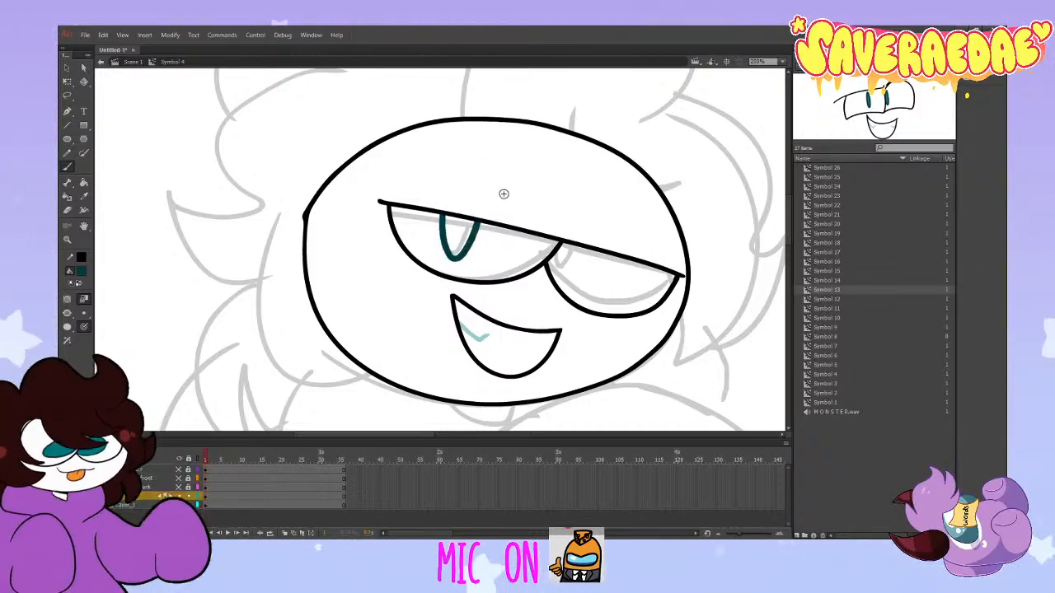
drag(551, 239, 580, 244)
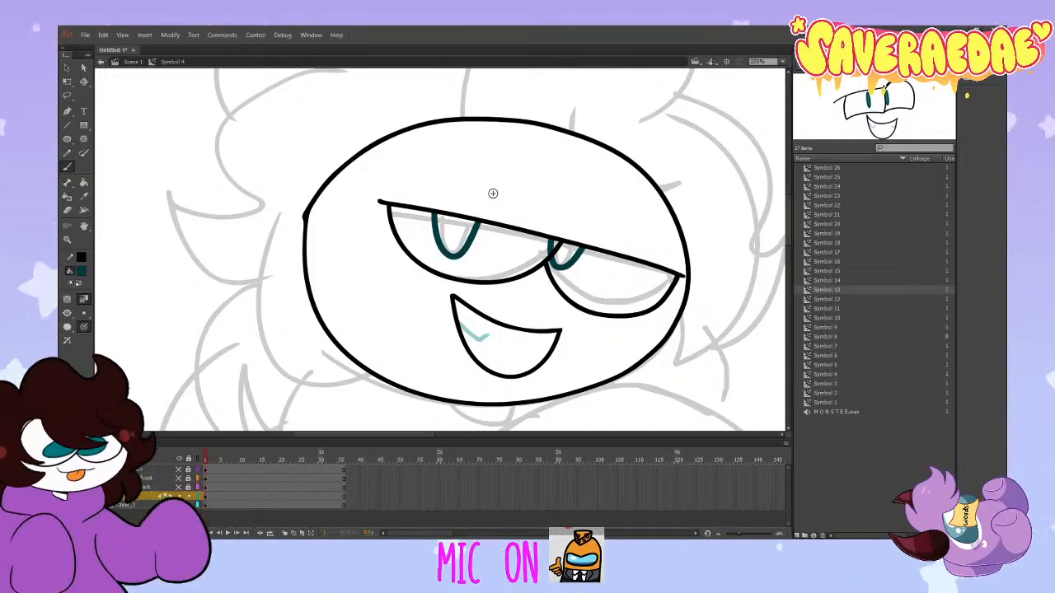
ctrl+click(550, 246)
key(b)
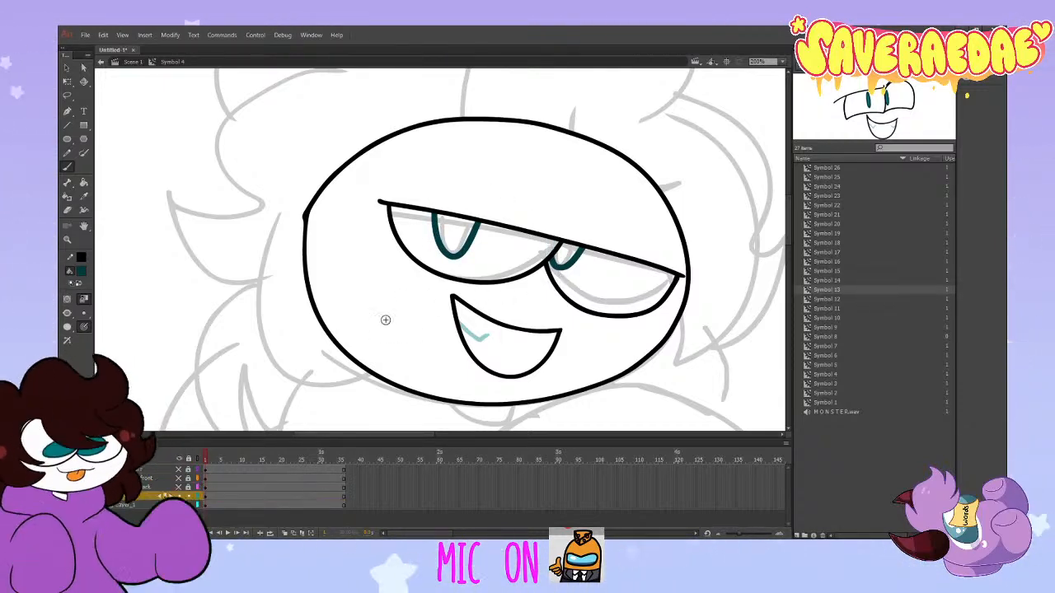
Step: Fill both eyes with white and the pupils with teal sampled from a temporarily pasted copy of the earlier face
click(80, 272)
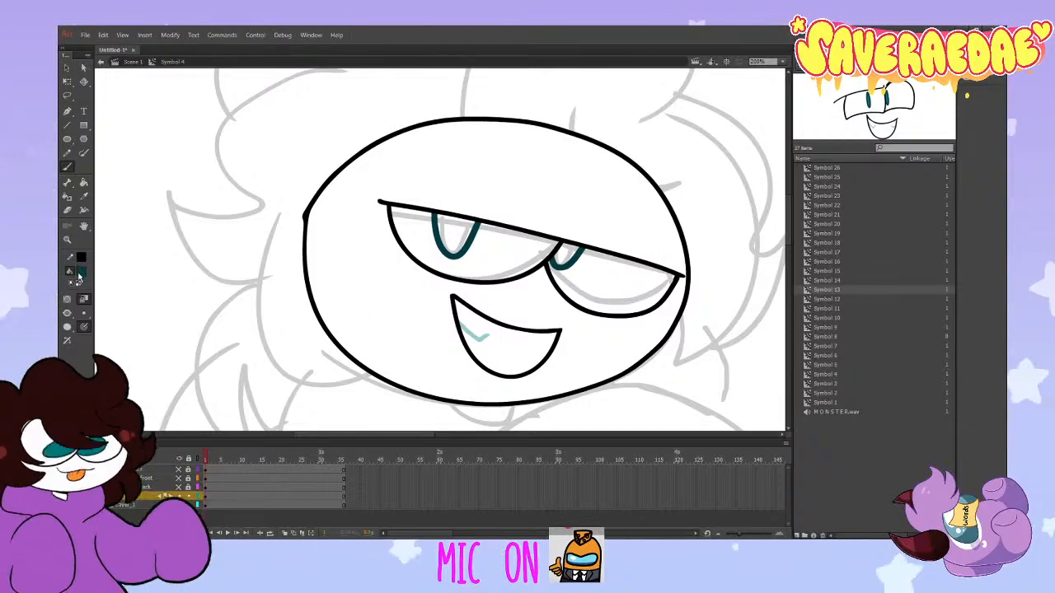
click(452, 190)
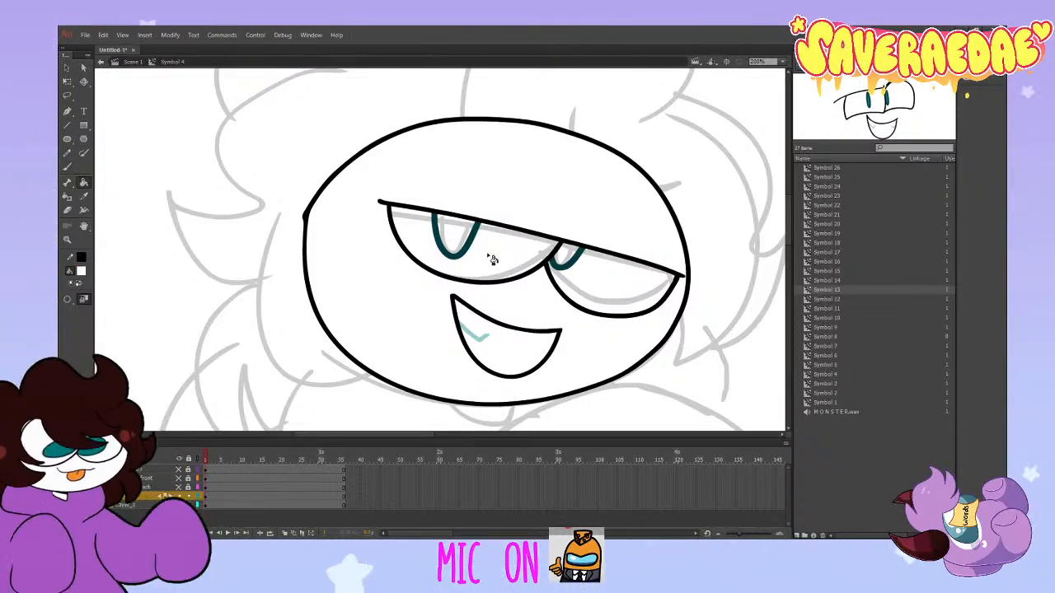
click(575, 284)
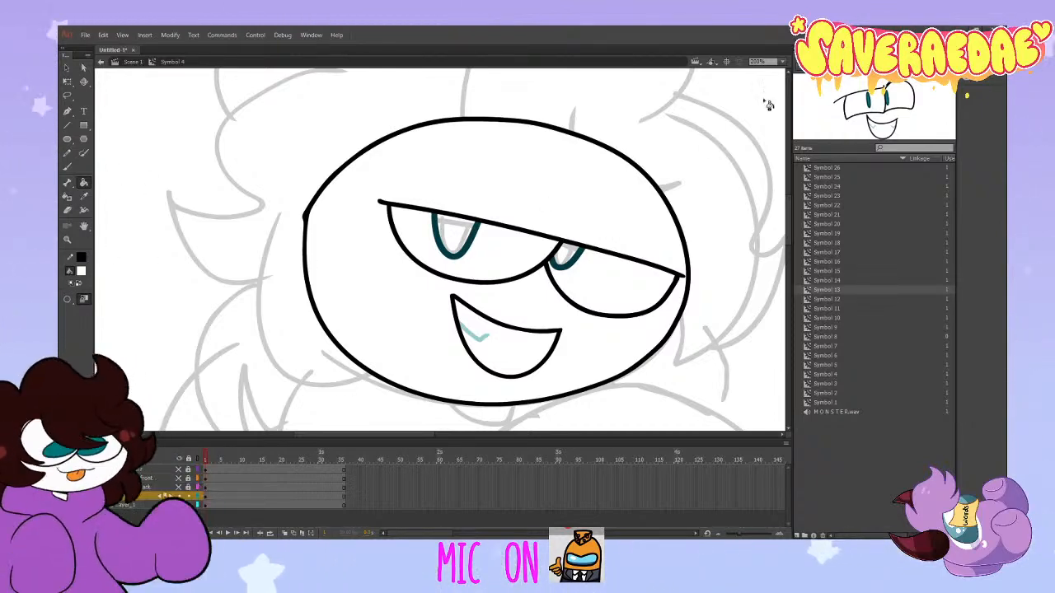
key(ctrl+v)
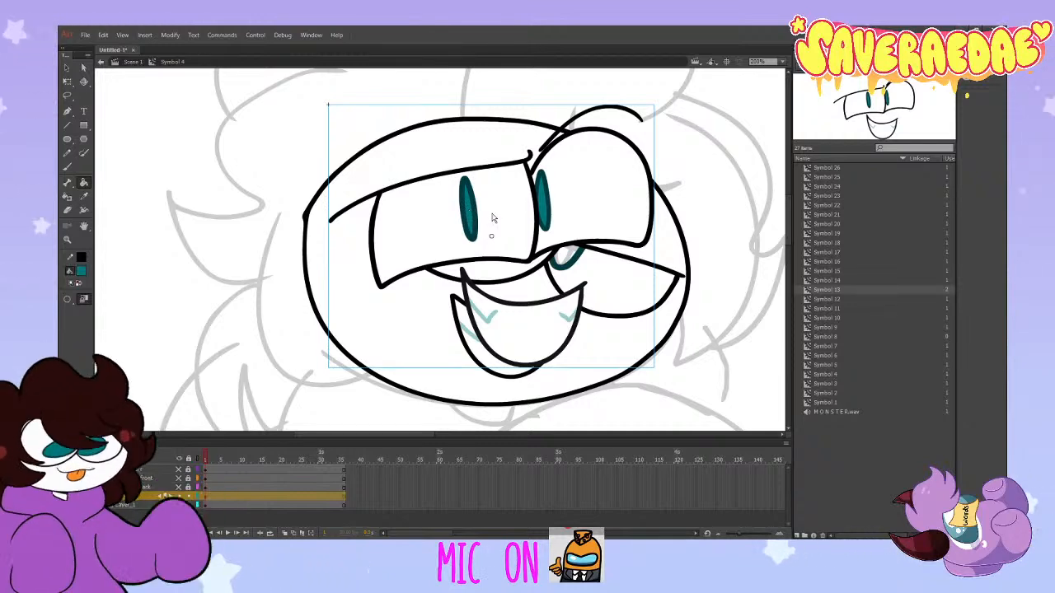
key(ctrl+z)
click(475, 241)
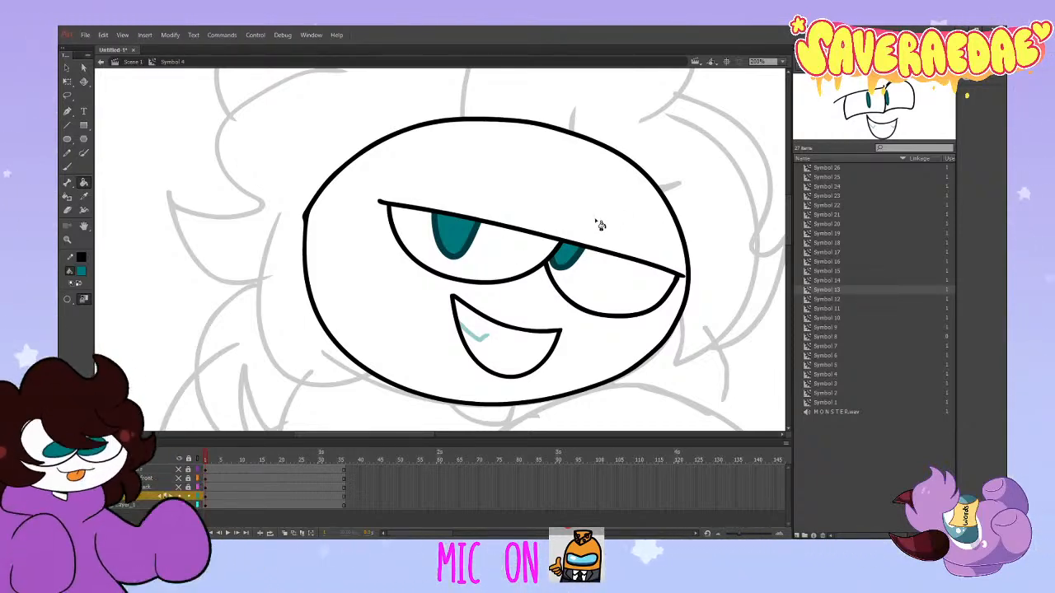
Step: Show the front hair and move the back hair layer beneath the face layer, leaving the back hair hidden
scroll(441, 239, down, 3)
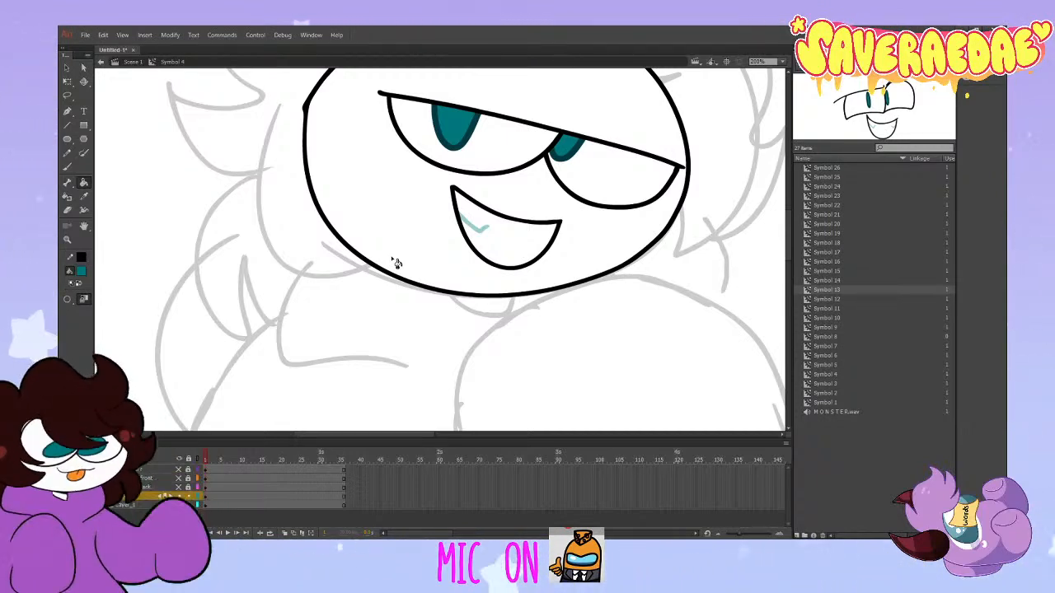
scroll(395, 263, up, 3)
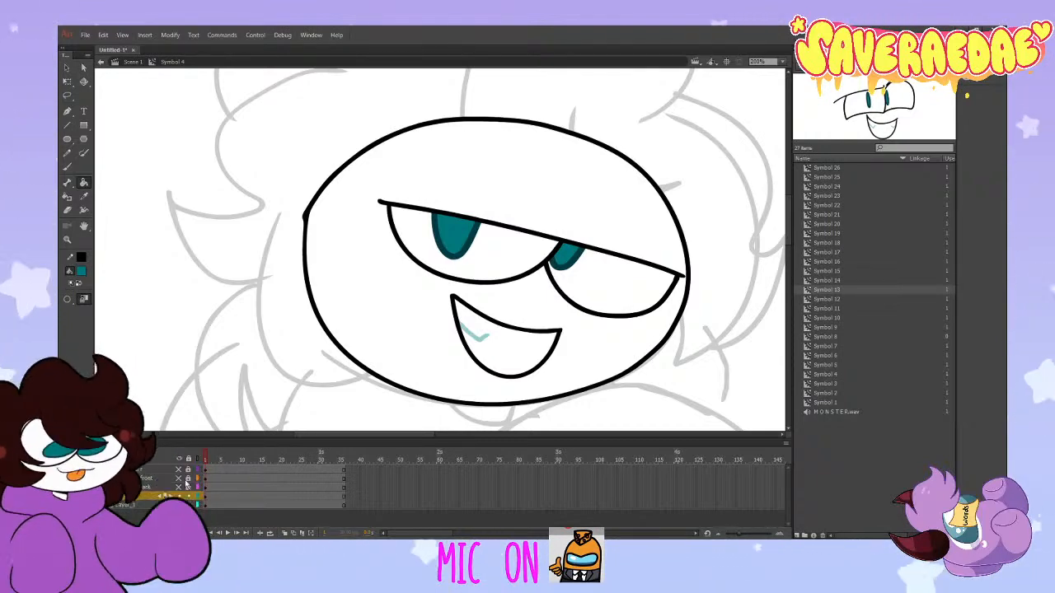
click(178, 487)
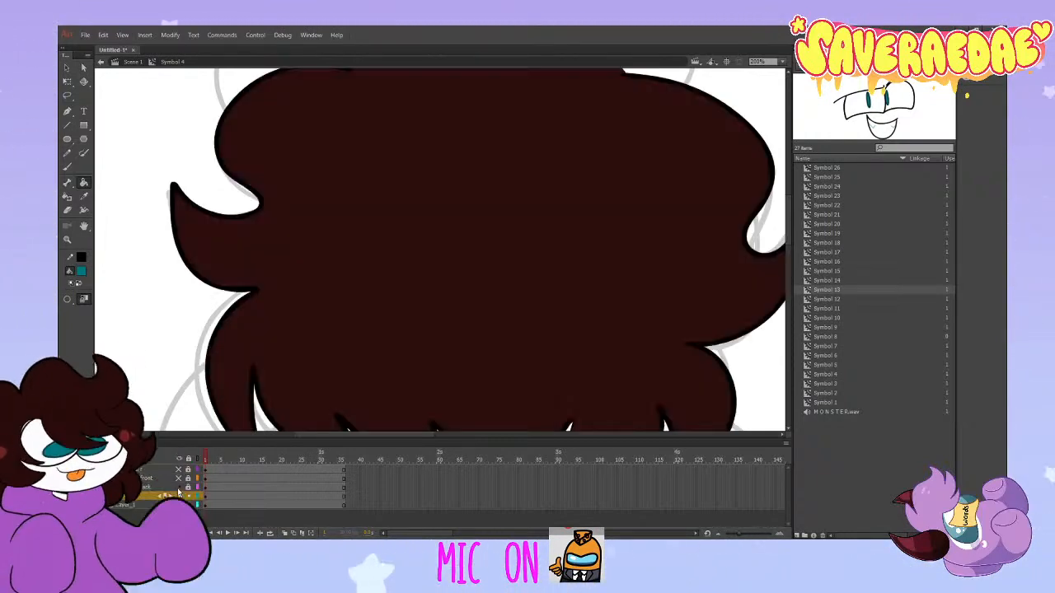
click(178, 487)
click(178, 487)
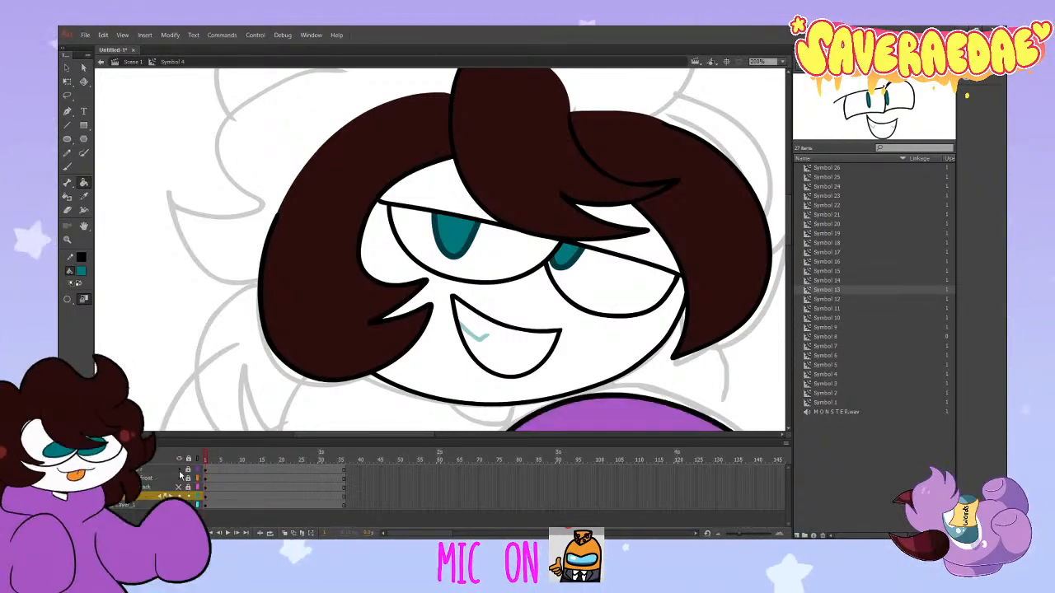
drag(155, 487, 155, 499)
click(178, 496)
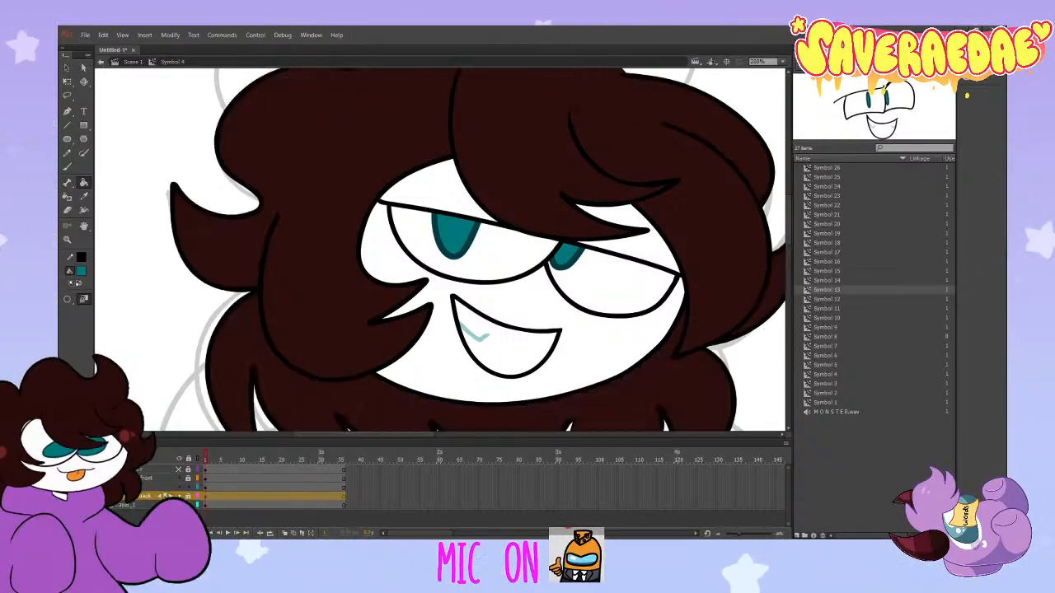
click(179, 496)
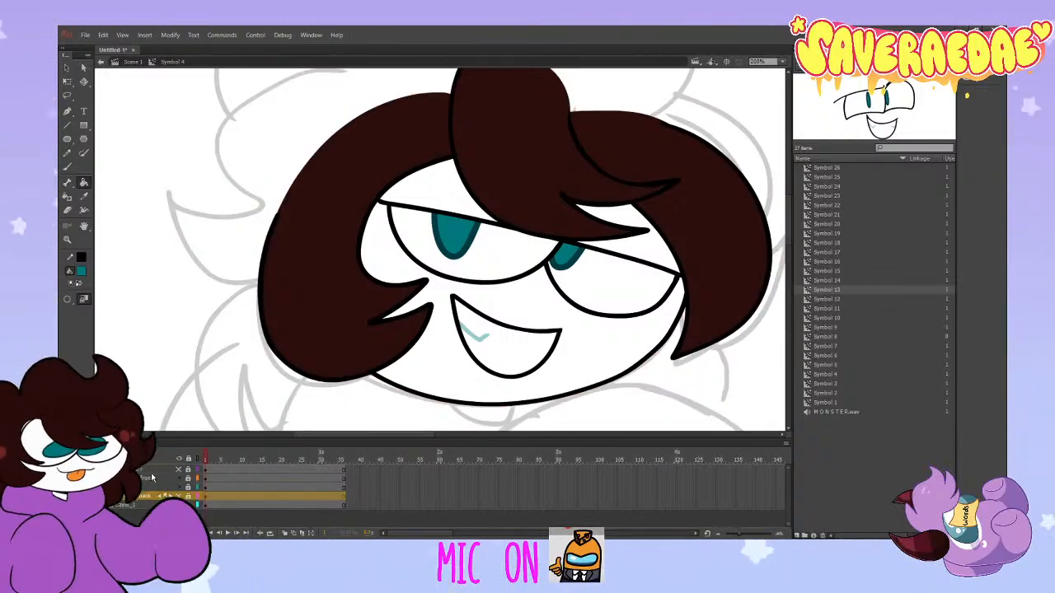
Step: On a new top layer, ink the small hood opening below the chin and the wide hood collar around it in black
scroll(336, 306, down, 3)
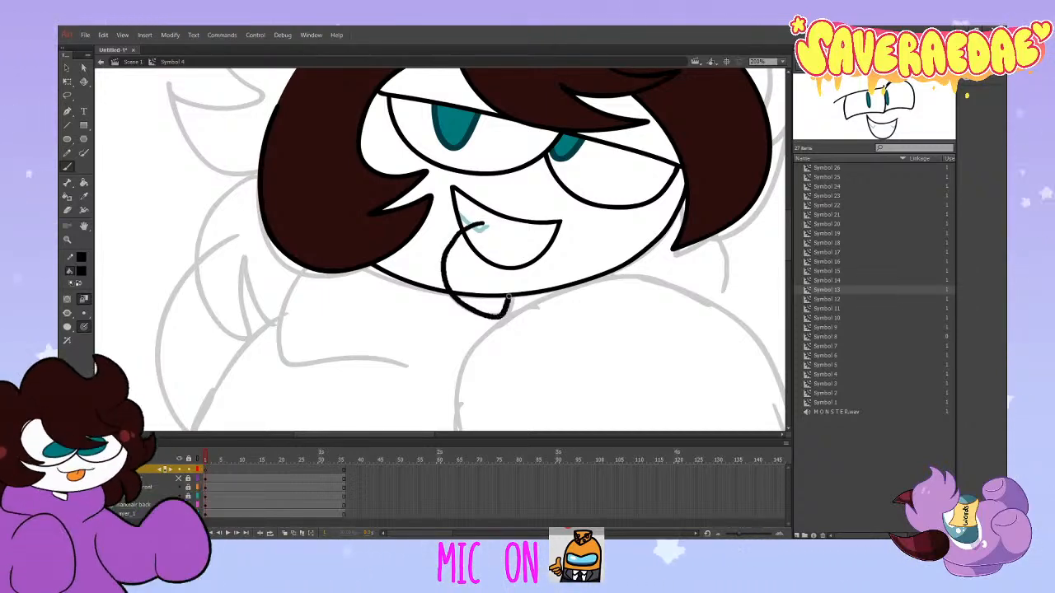
mouse_move(504, 307)
mouse_down()
mouse_move(517, 256)
mouse_move(476, 222)
mouse_up()
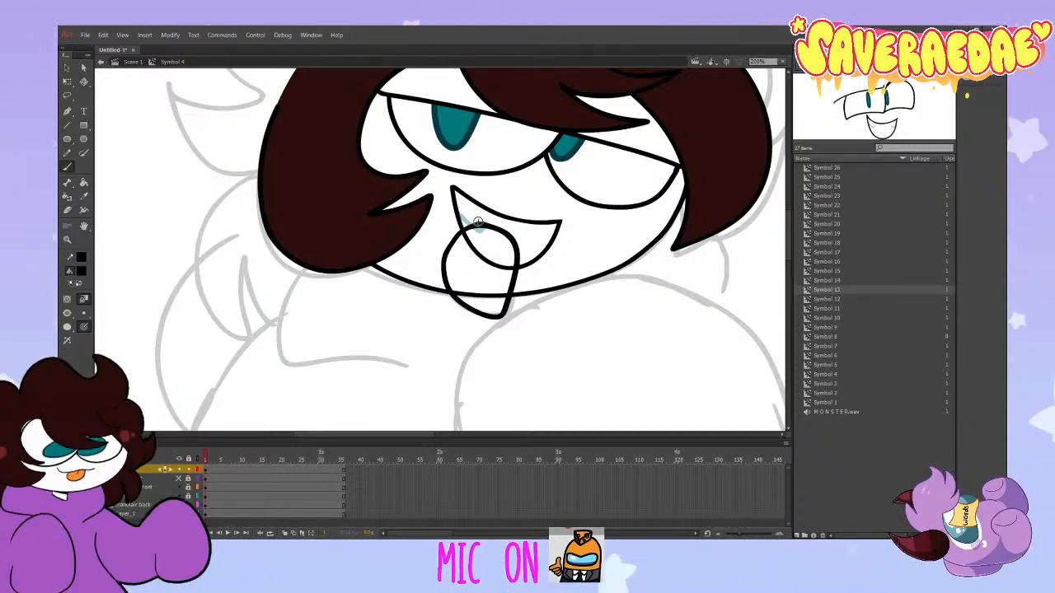
drag(433, 219, 601, 266)
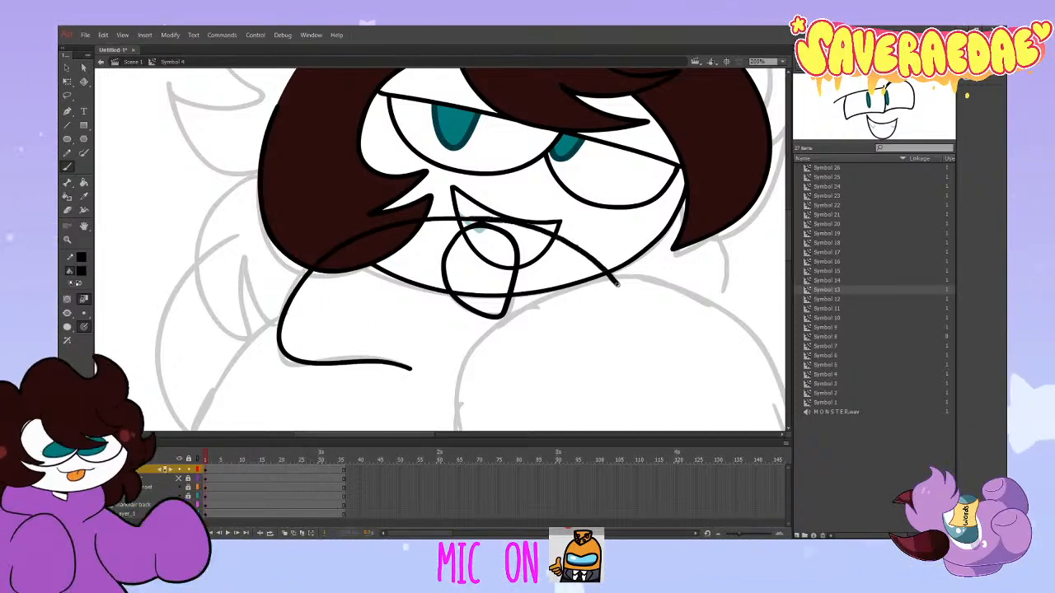
key(ctrl+z)
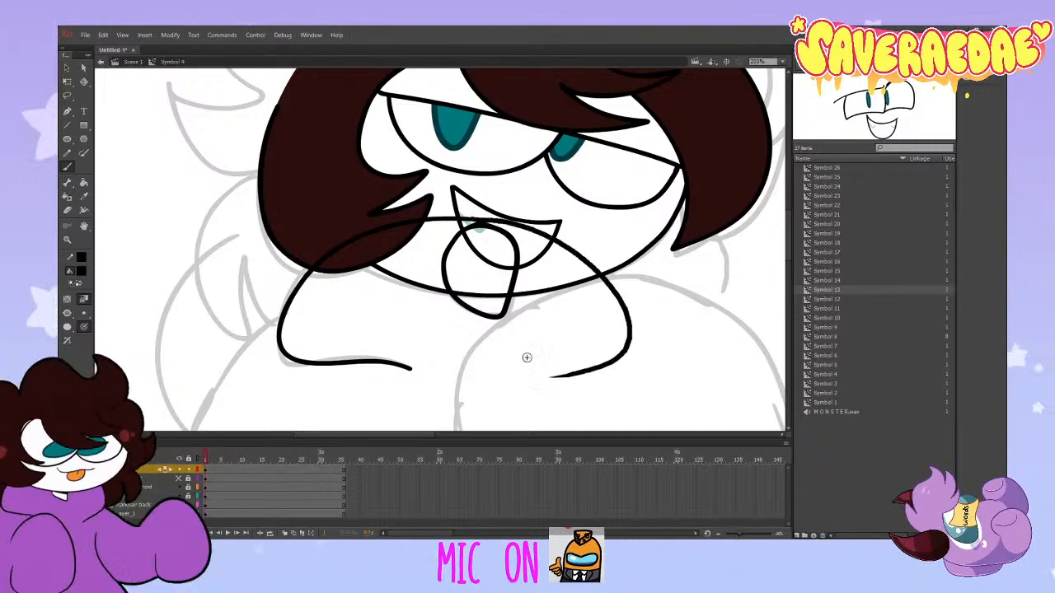
scroll(536, 354, down, 3)
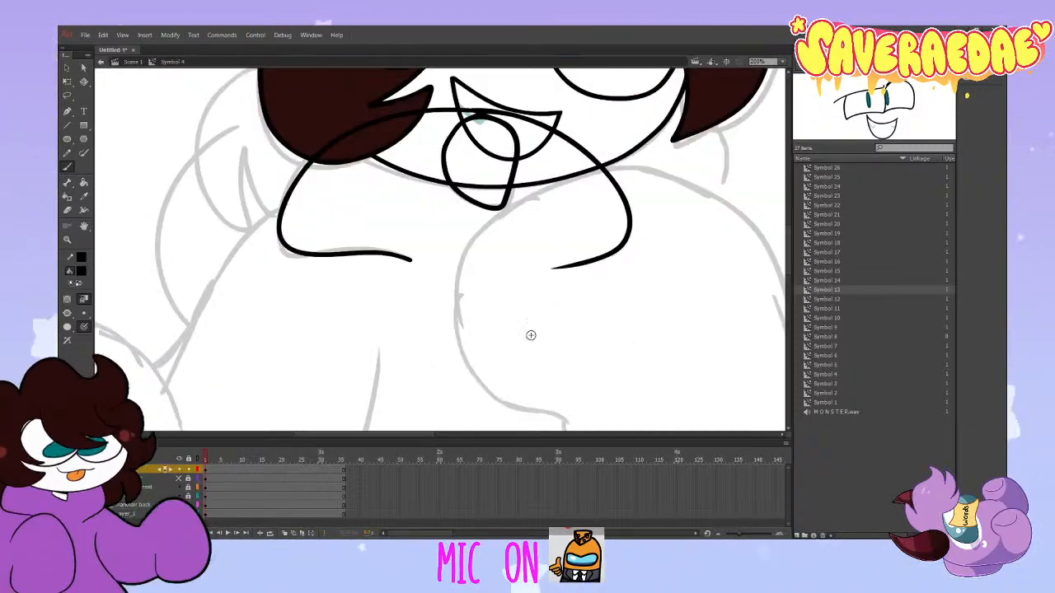
scroll(569, 287, up, 3)
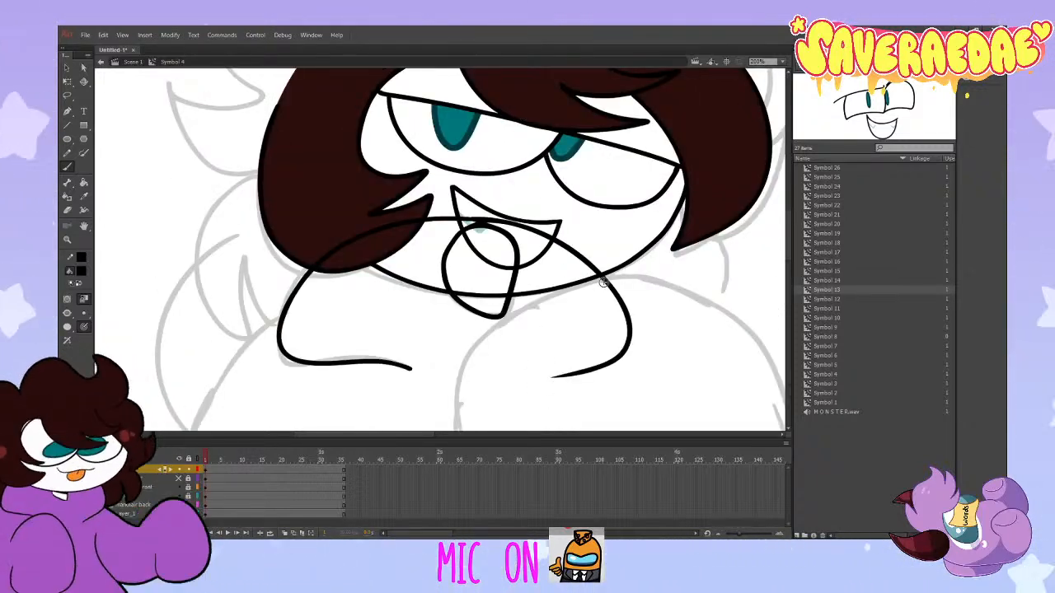
Step: Ink the large rounded sleeve end of the character's outstretched arm over the sketch, redoing the stroke until it fits
key(ctrl+minus)
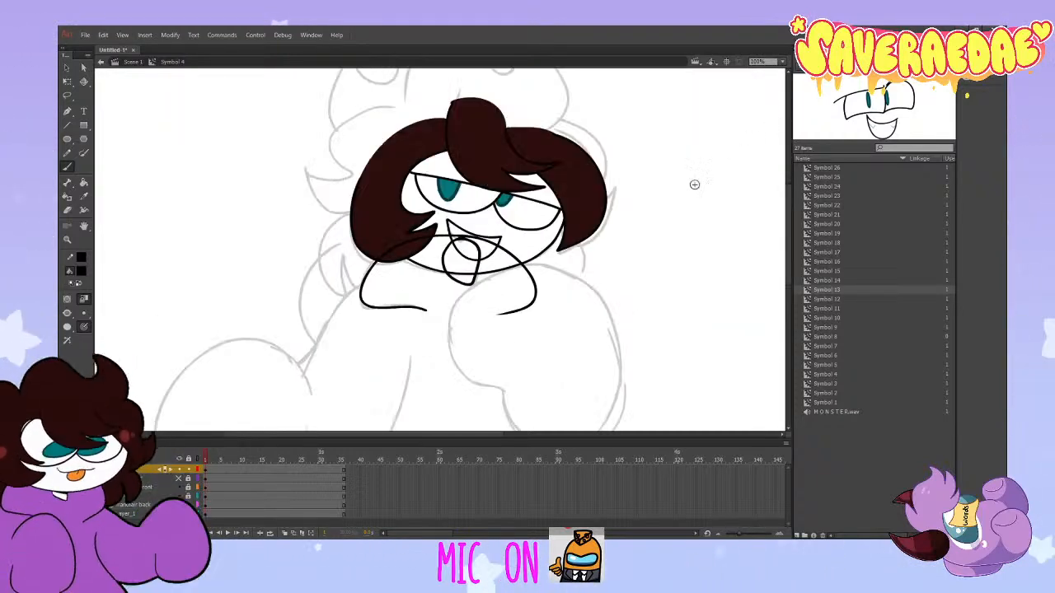
scroll(514, 285, down, 3)
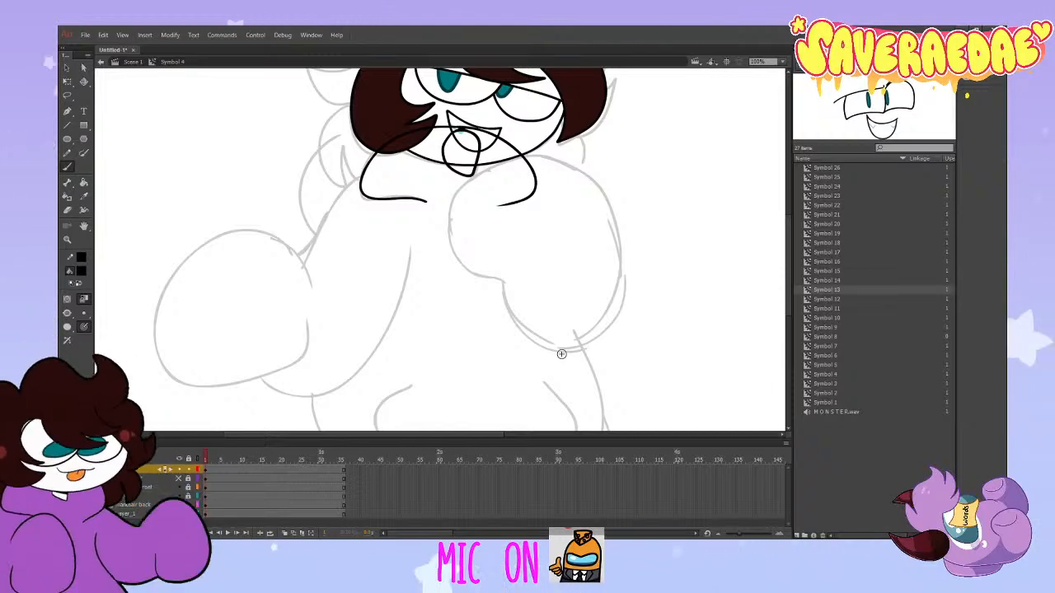
drag(447, 435, 396, 446)
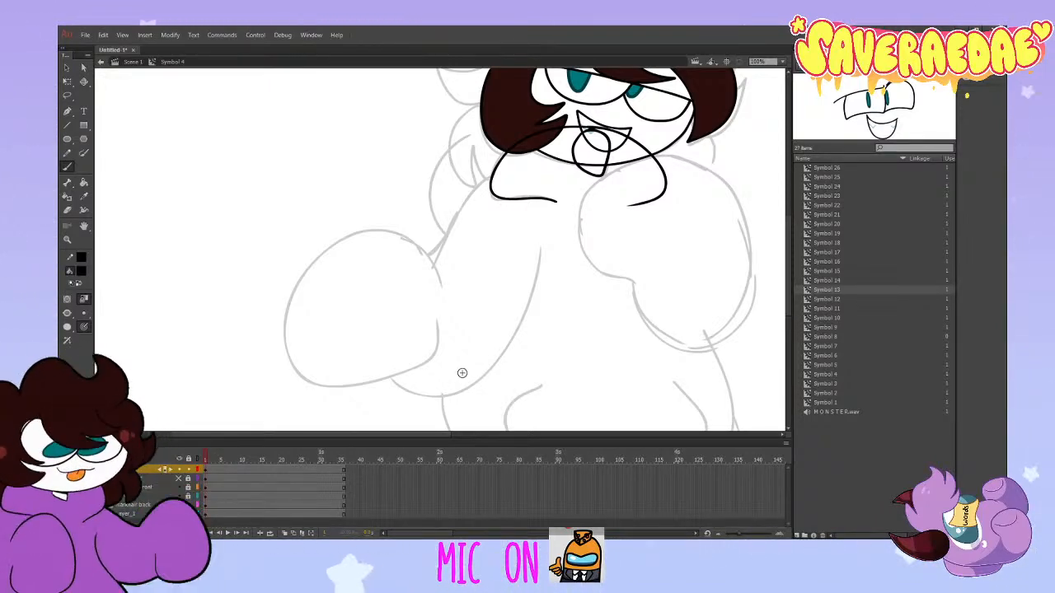
scroll(462, 373, up, 2)
scroll(462, 373, down, 2)
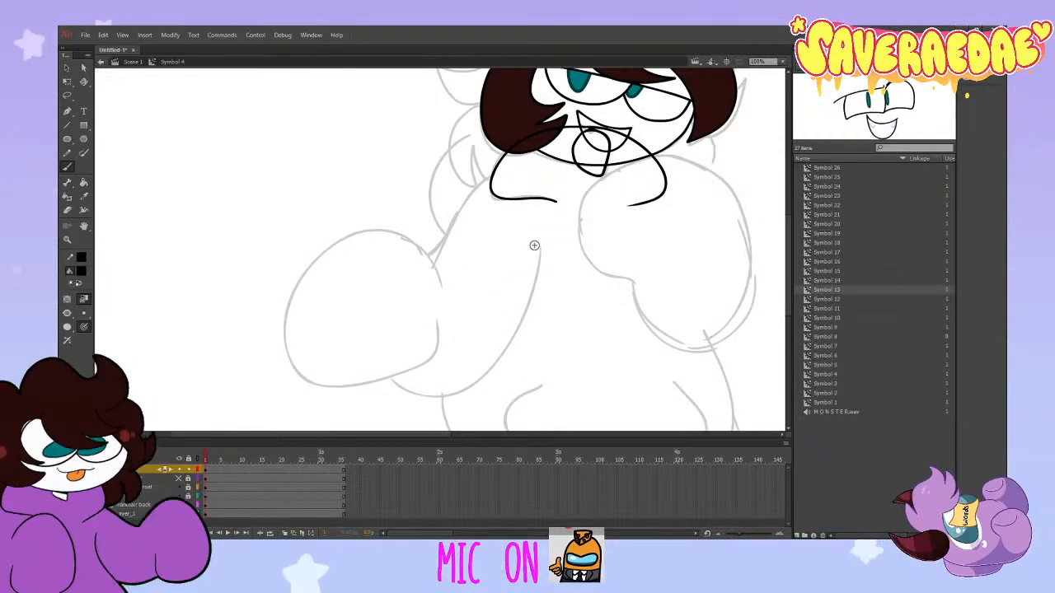
mouse_move(441, 287)
mouse_down()
mouse_move(323, 251)
mouse_move(289, 340)
mouse_move(410, 363)
mouse_up()
key(ctrl+z)
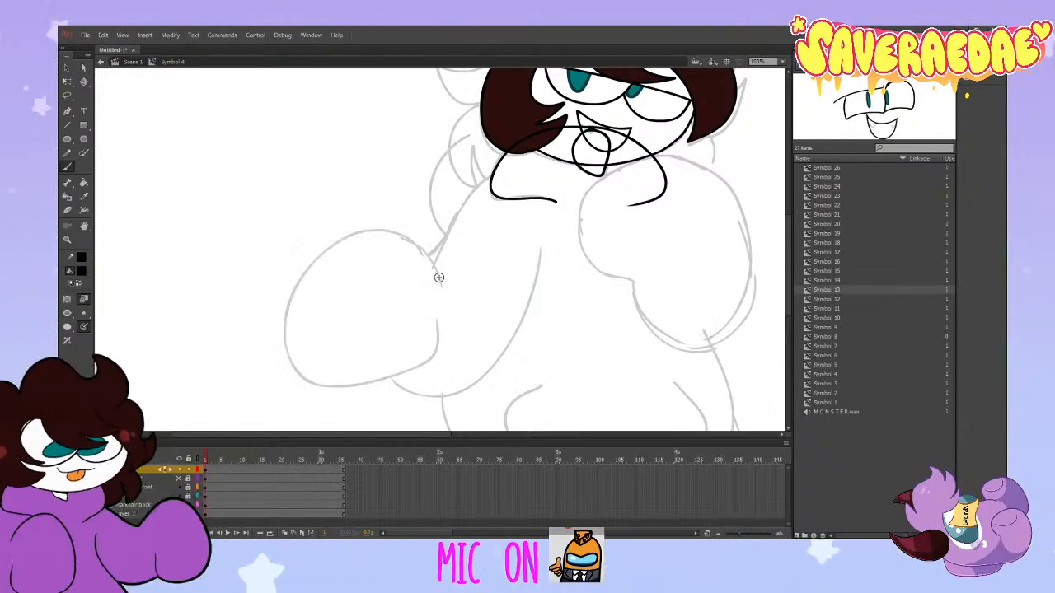
mouse_move(441, 284)
mouse_down()
mouse_move(291, 329)
mouse_move(387, 377)
mouse_move(436, 326)
mouse_up()
key(ctrl+z)
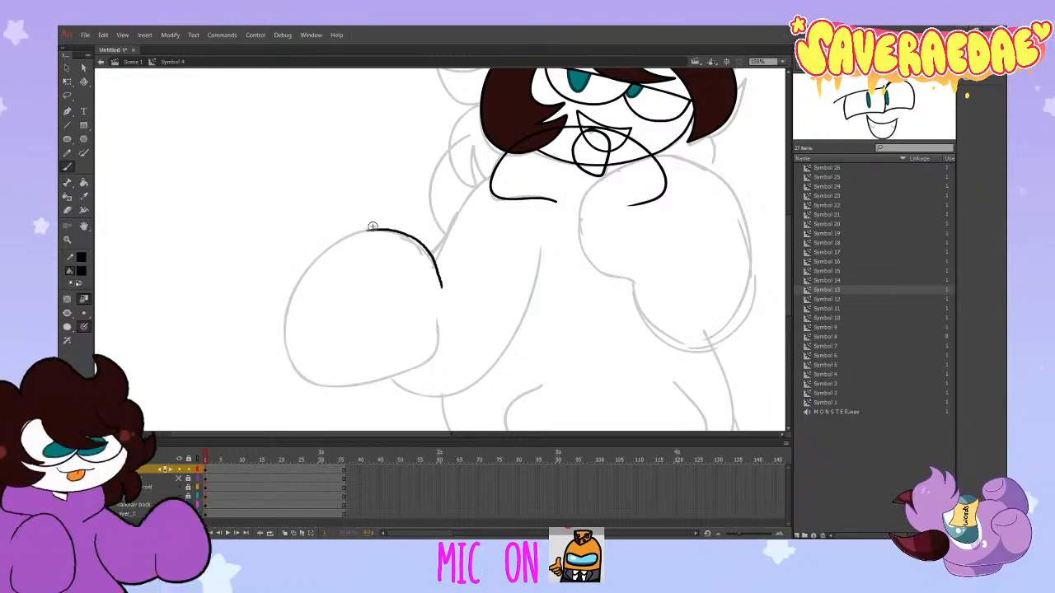
mouse_move(441, 284)
mouse_down()
mouse_move(288, 321)
mouse_move(434, 342)
mouse_up()
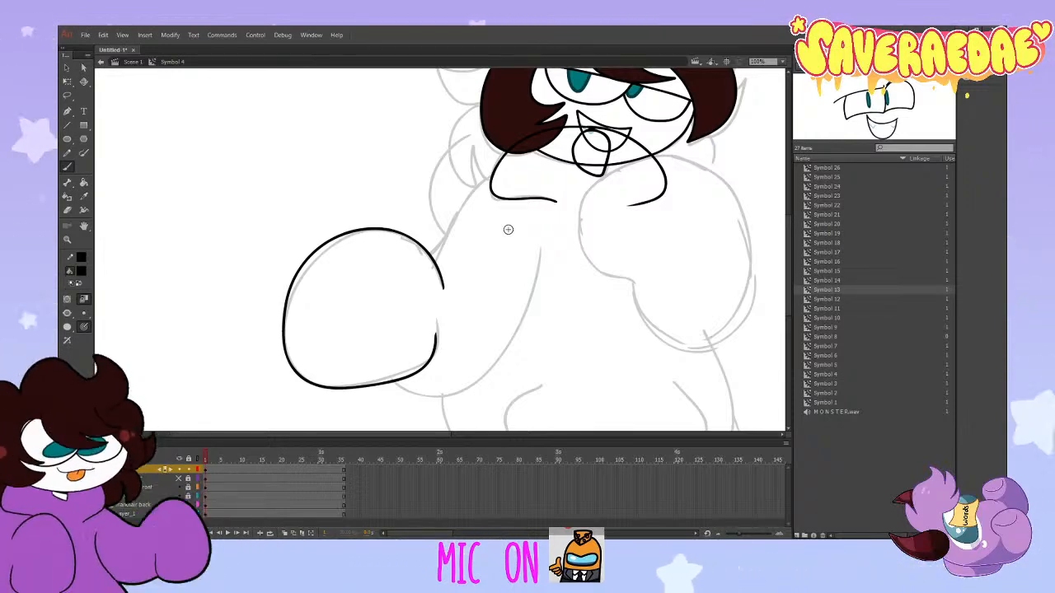
Step: Ink the lower edge of the outstretched arm up to the chest, redrawing it until it fits, and its upper edge to the collar
mouse_move(394, 381)
mouse_down()
mouse_move(431, 399)
mouse_move(537, 258)
mouse_up()
key(ctrl+z)
drag(391, 382, 433, 400)
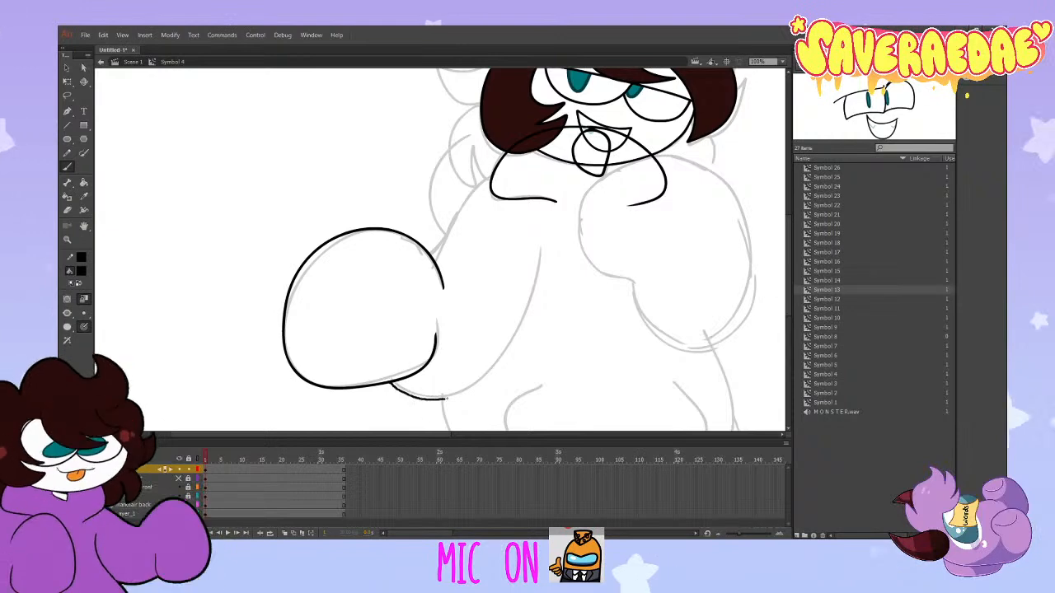
key(ctrl+z)
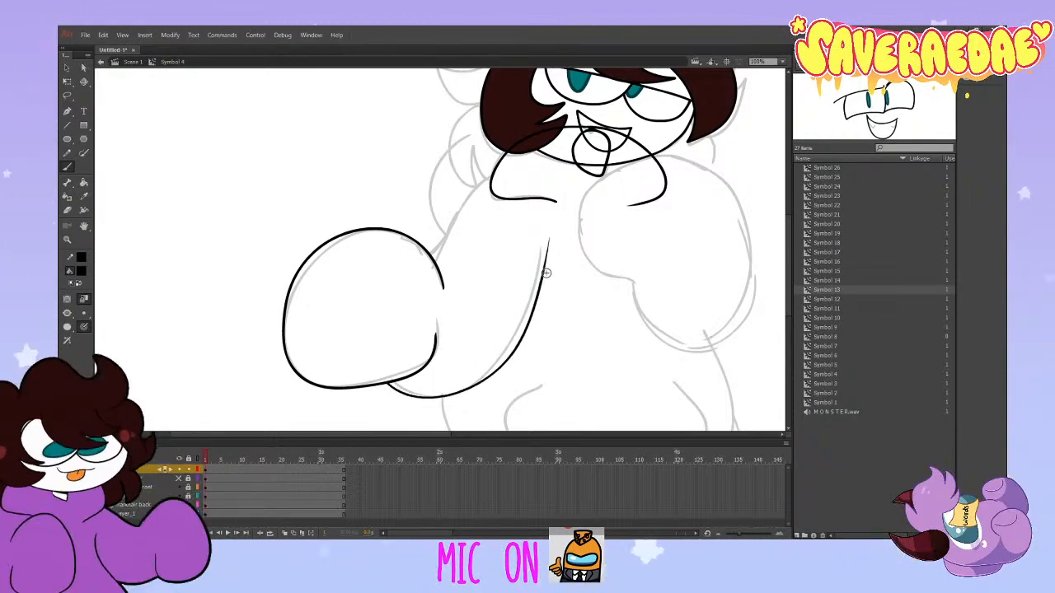
key(ctrl+z)
mouse_move(385, 383)
mouse_down()
mouse_move(465, 392)
mouse_move(544, 252)
mouse_up()
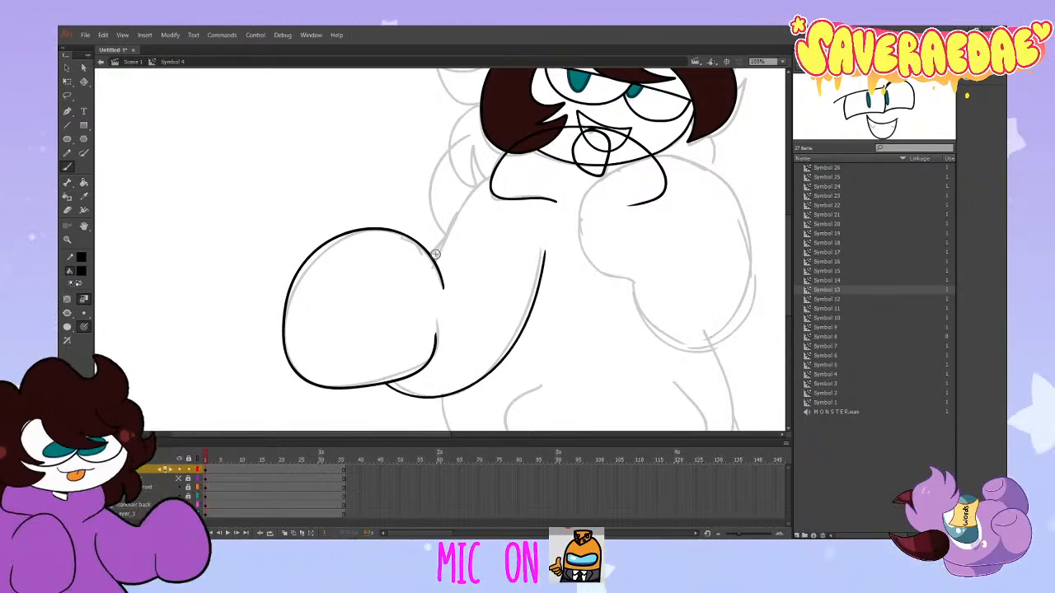
key(ctrl+z)
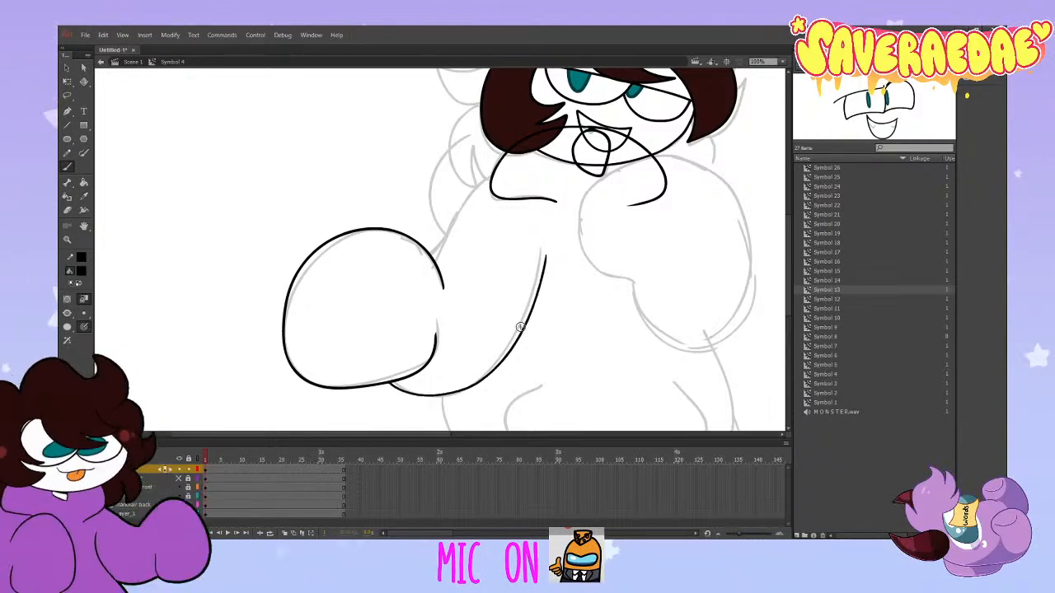
key(ctrl+z)
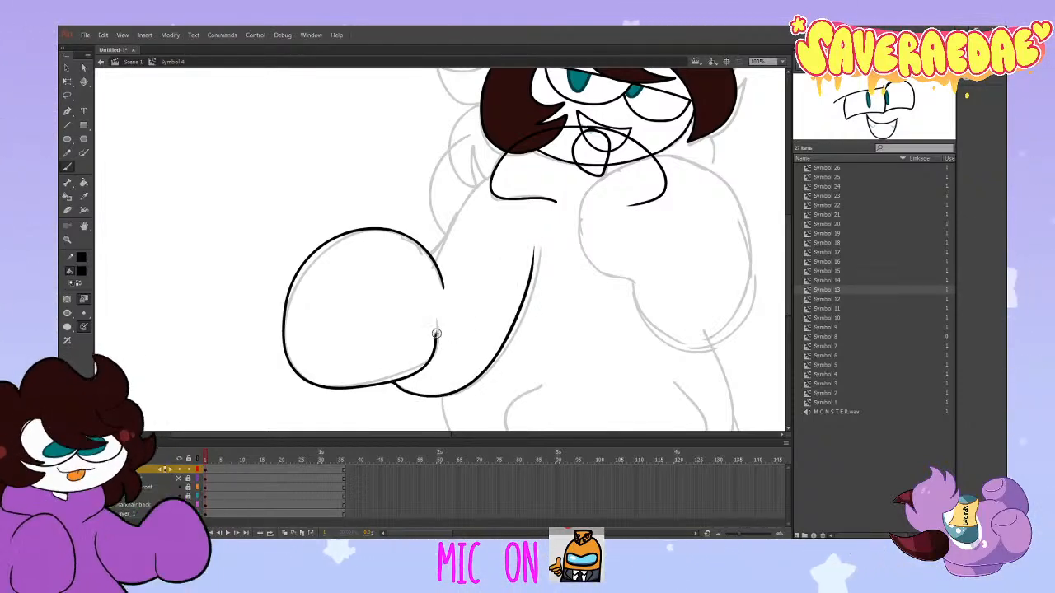
mouse_move(540, 257)
mouse_down()
mouse_move(394, 384)
mouse_move(522, 320)
mouse_move(539, 249)
mouse_up()
key(ctrl+z)
drag(435, 256, 472, 191)
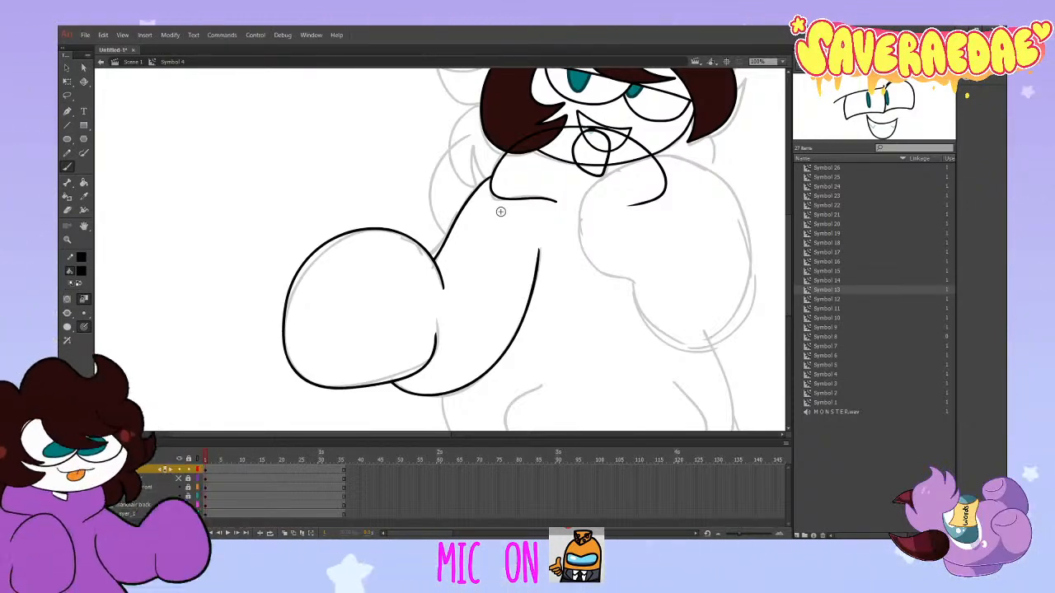
drag(789, 238, 793, 258)
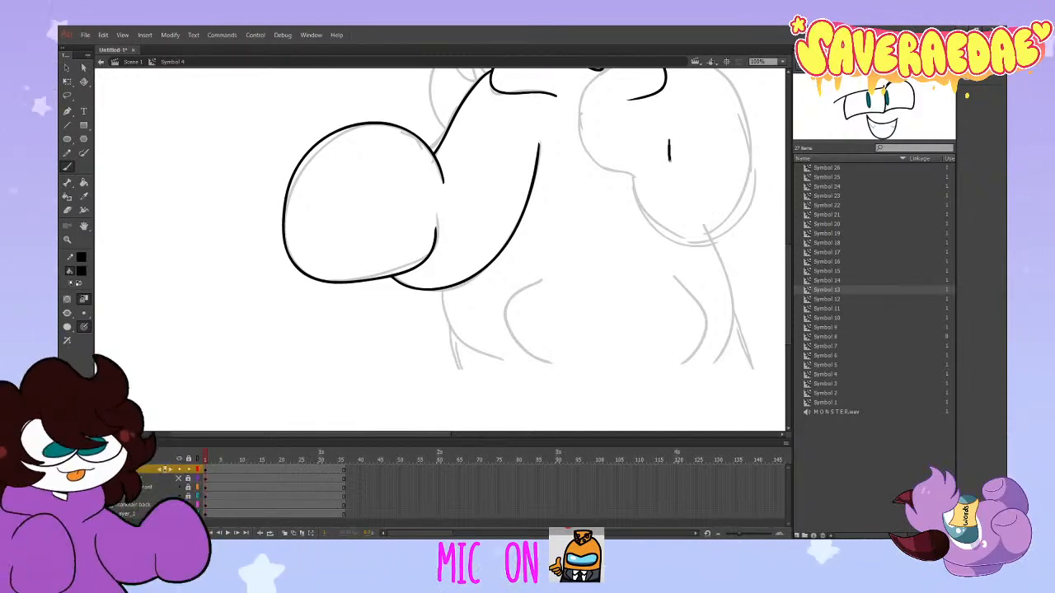
drag(730, 284, 439, 285)
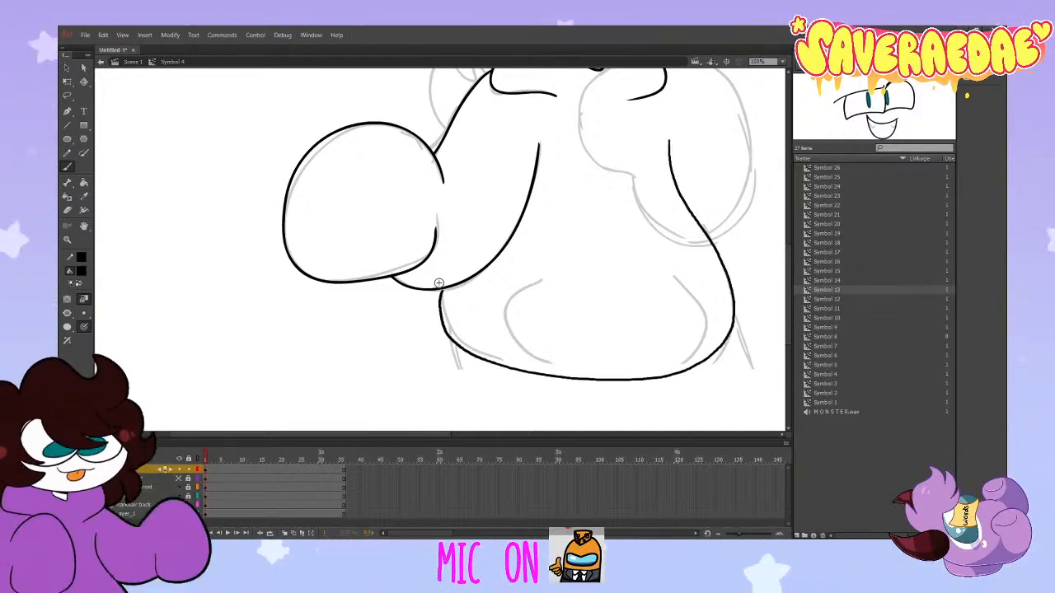
key(ctrl+z)
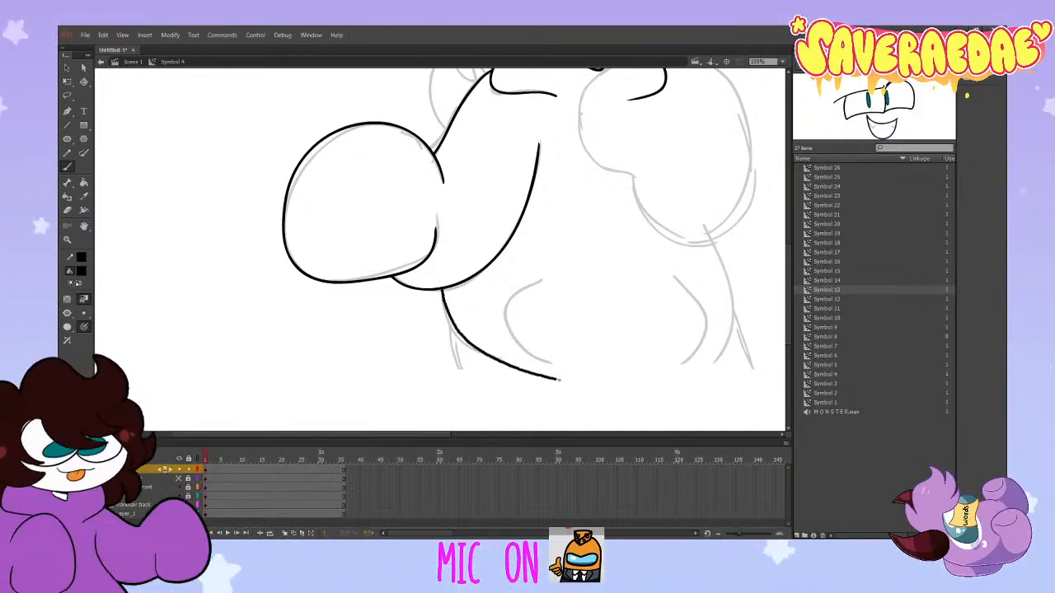
key(ctrl+z)
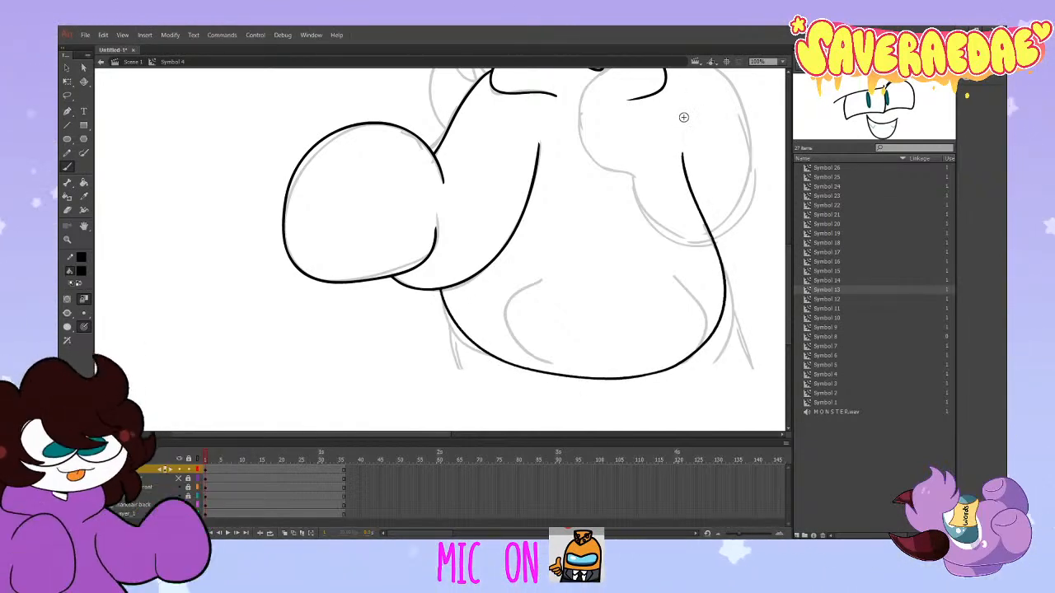
drag(441, 290, 666, 136)
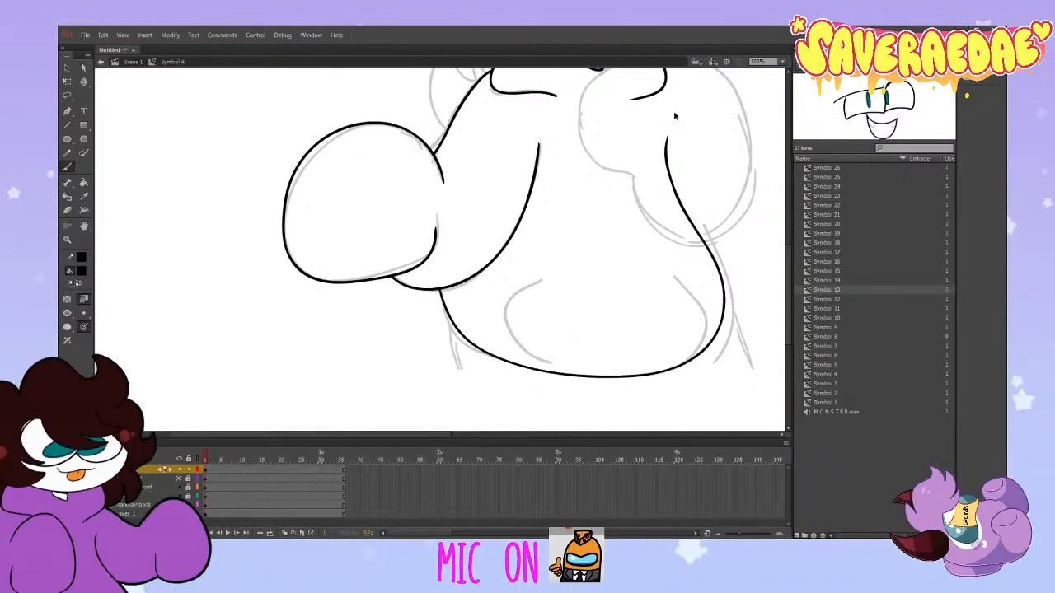
mouse_move(438, 290)
mouse_down()
mouse_move(497, 363)
mouse_move(604, 384)
mouse_move(694, 369)
mouse_move(731, 292)
mouse_up()
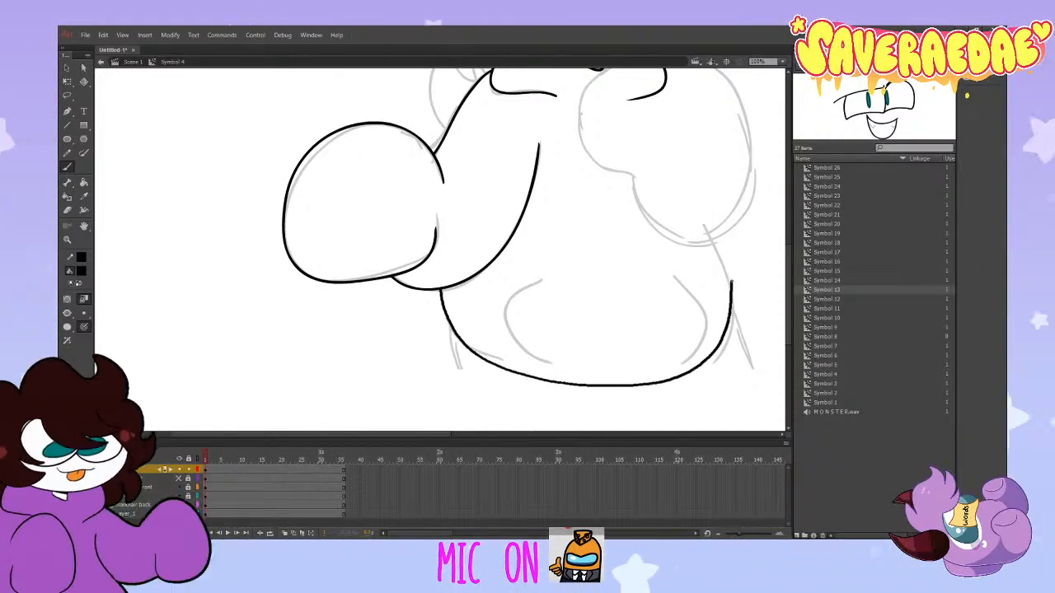
key(ctrl+z)
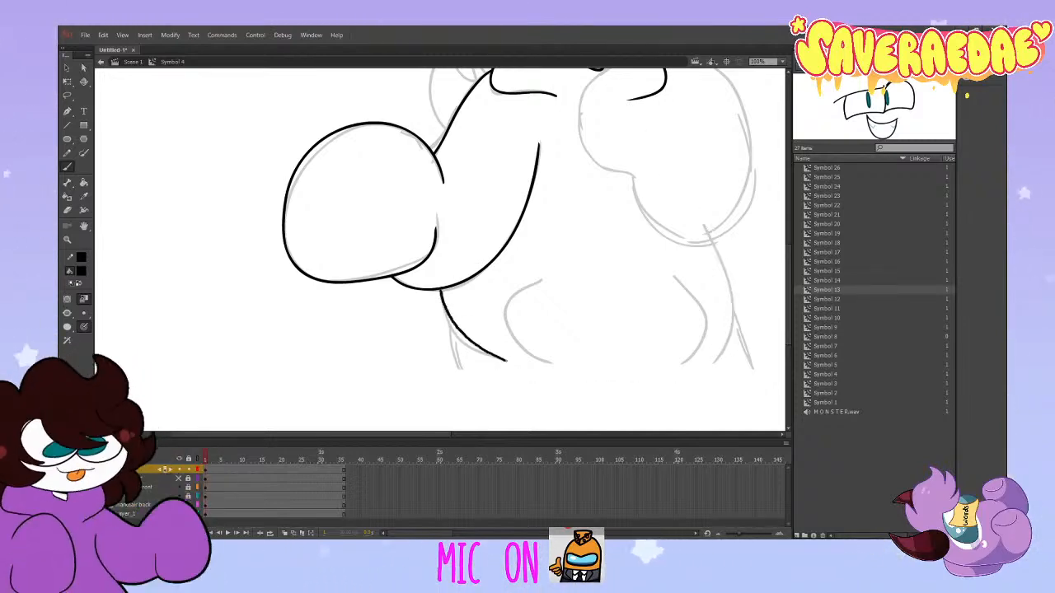
mouse_move(493, 356)
mouse_down()
mouse_move(600, 382)
mouse_move(697, 352)
mouse_move(722, 276)
mouse_up()
key(ctrl+z)
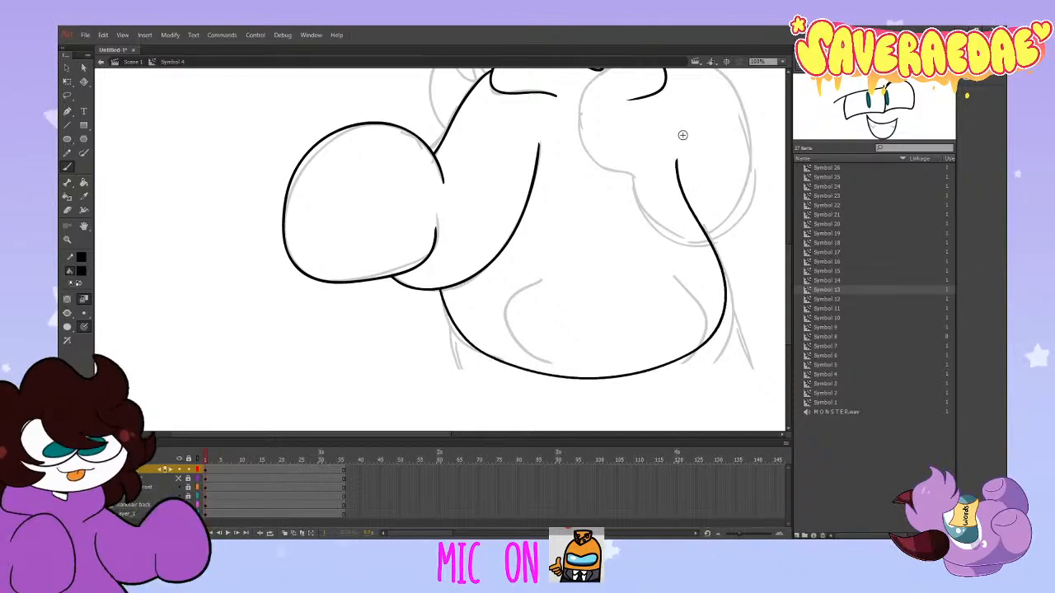
key(ctrl+z)
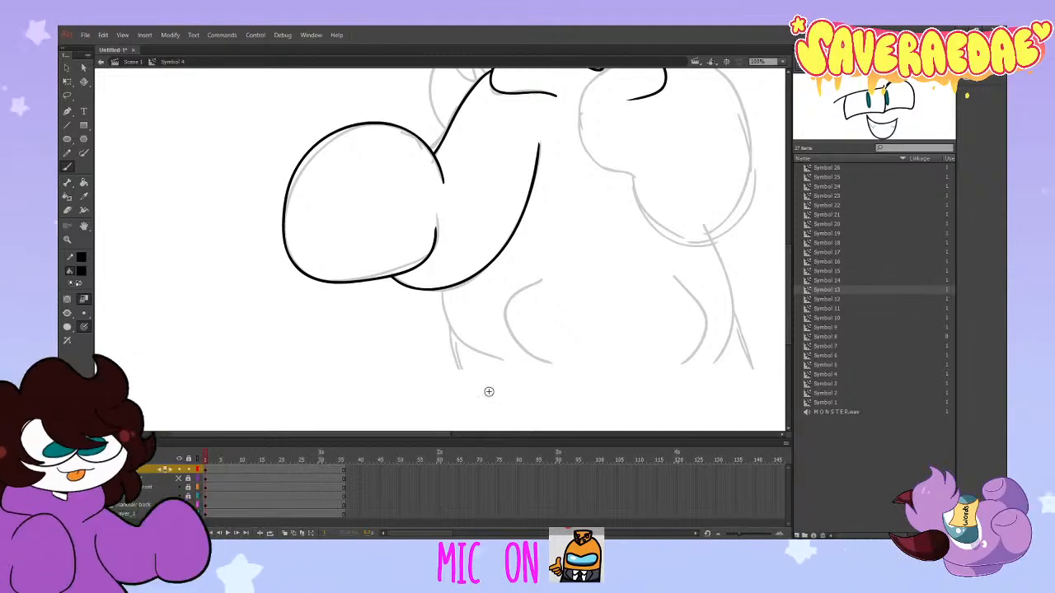
Step: Ink the hoodie's two pocket curves and its torso outline from the far side of the chest around the belly to the outstretched arm
scroll(512, 325, up, 3)
scroll(512, 321, down, 3)
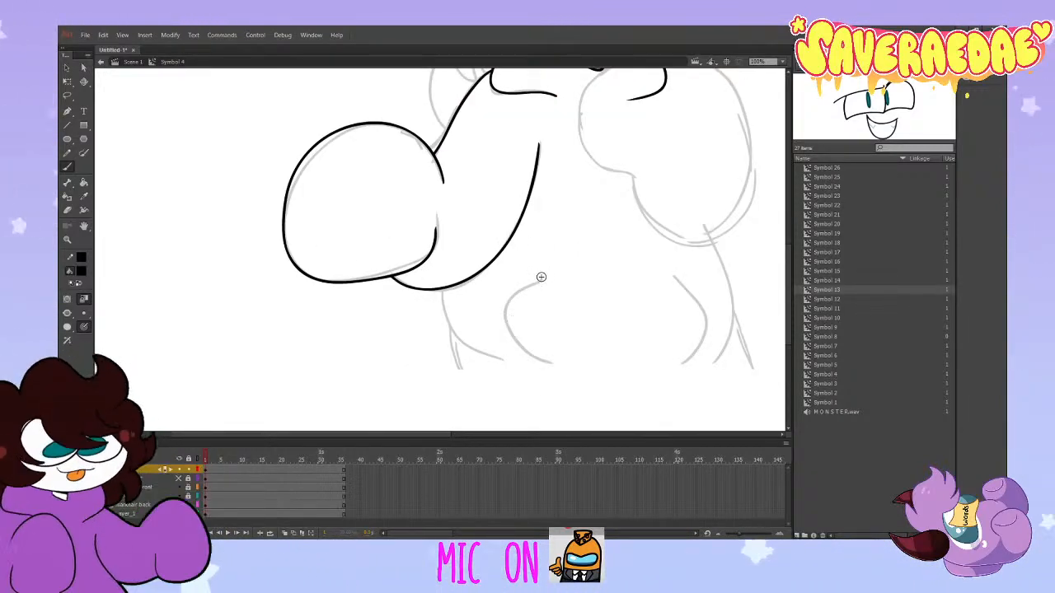
drag(514, 293, 563, 366)
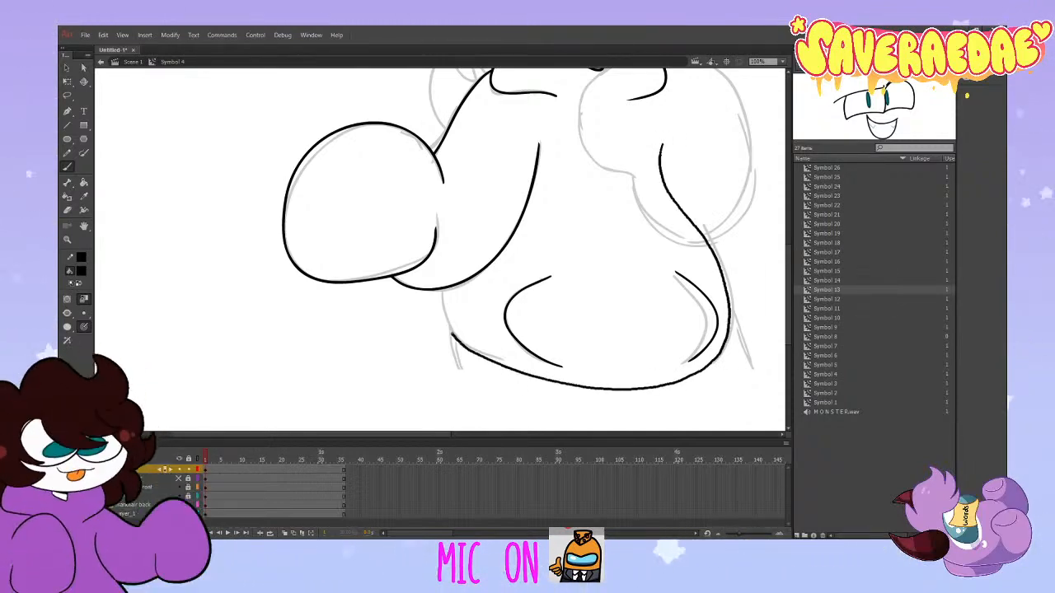
drag(443, 291, 458, 344)
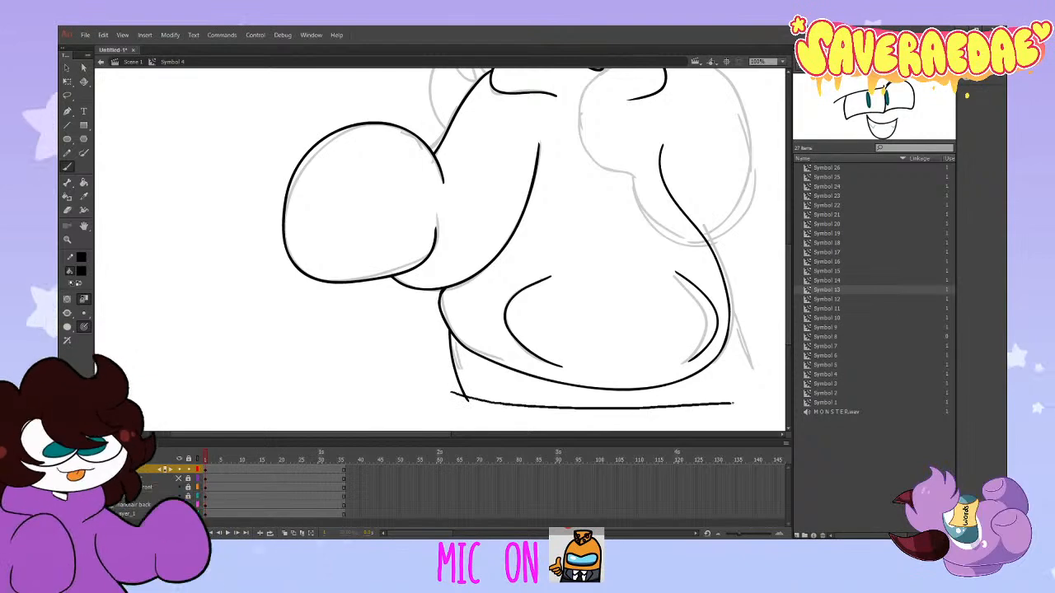
Step: Ink the pants below the hoodie hem, completing the bottom edge, the far side edge and the short centre seam
drag(706, 404, 753, 402)
drag(729, 321, 760, 417)
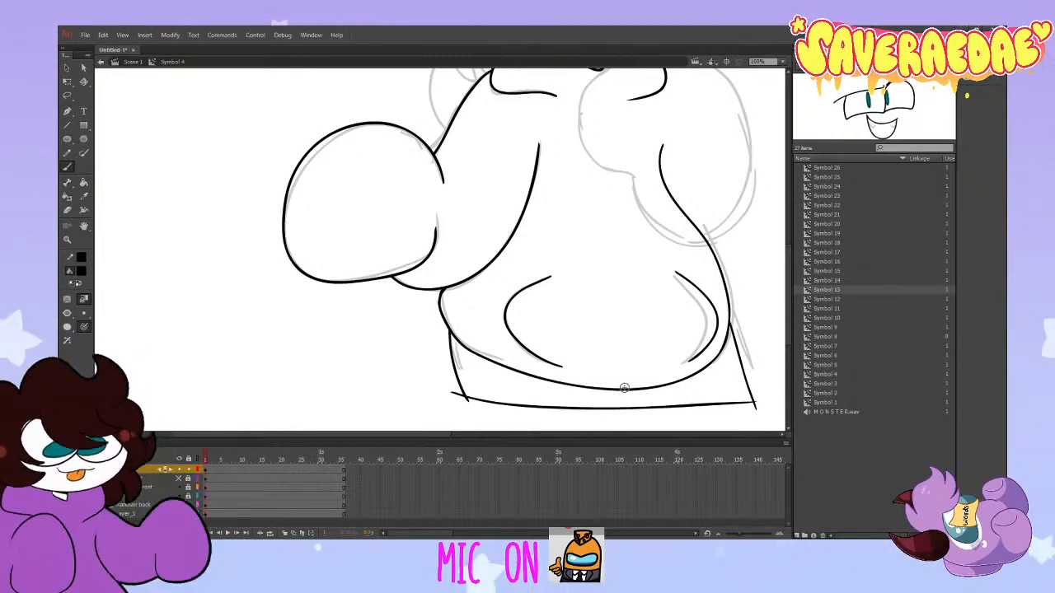
key(ctrl+z)
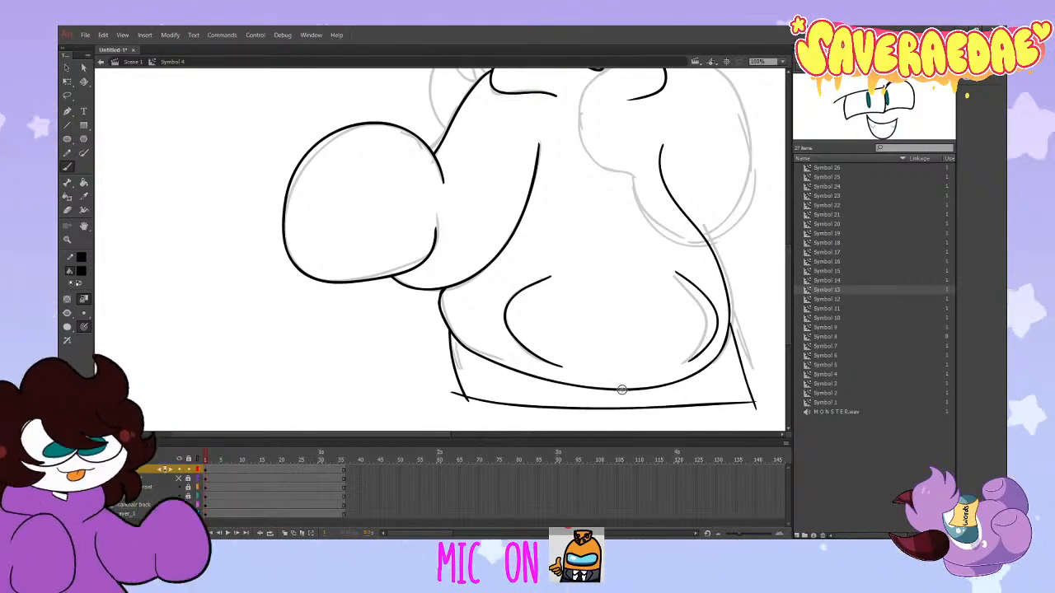
drag(622, 391, 629, 418)
Step: Ink the far shoulder and upper arm from the hood collar down to the torso side, redrawing the curve until it fits
drag(789, 296, 789, 290)
scroll(788, 290, up, 4)
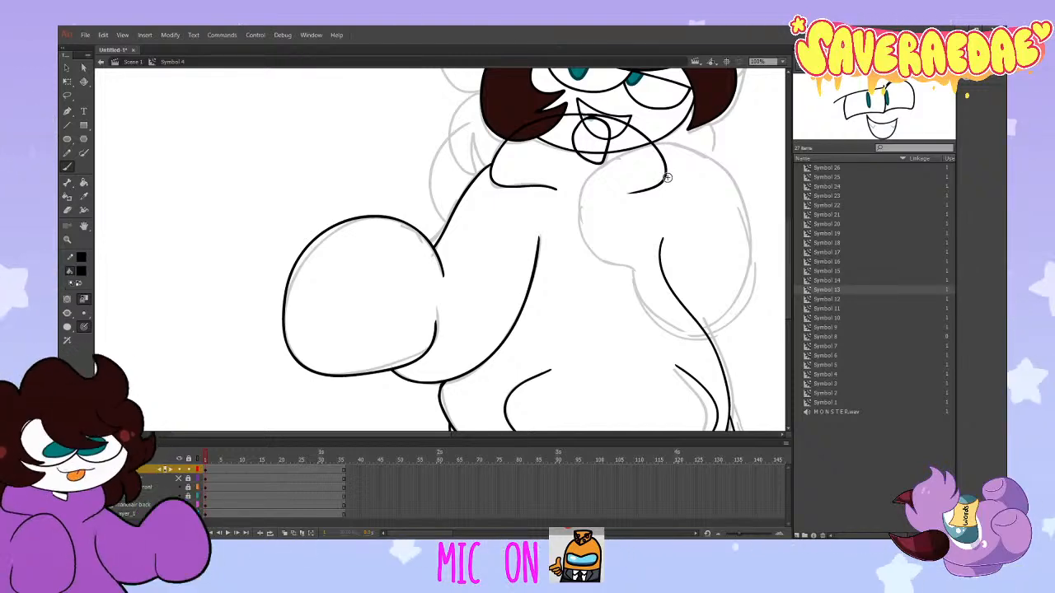
drag(668, 177, 707, 251)
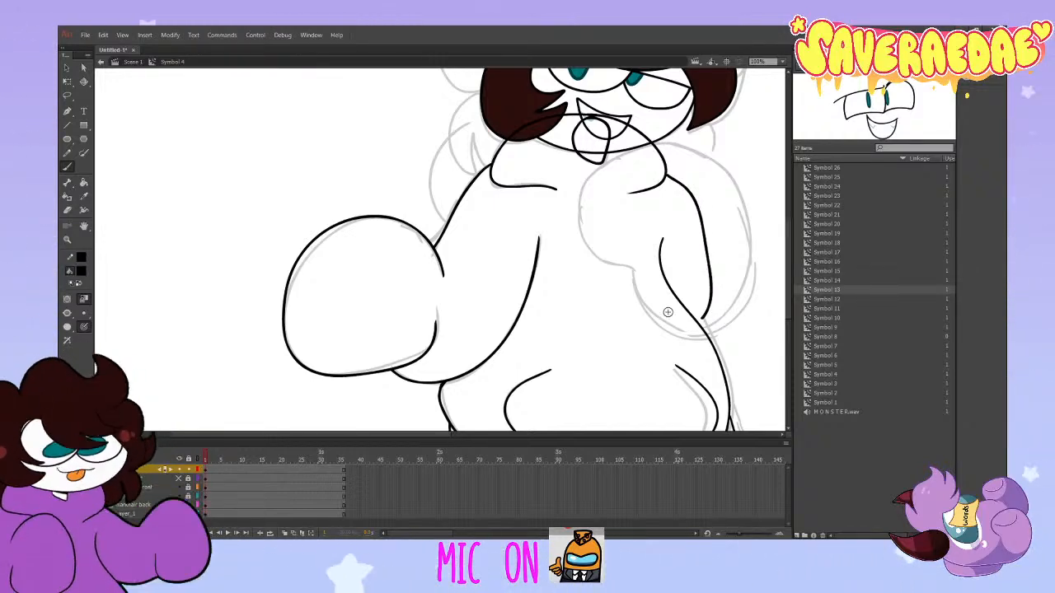
drag(668, 171, 709, 228)
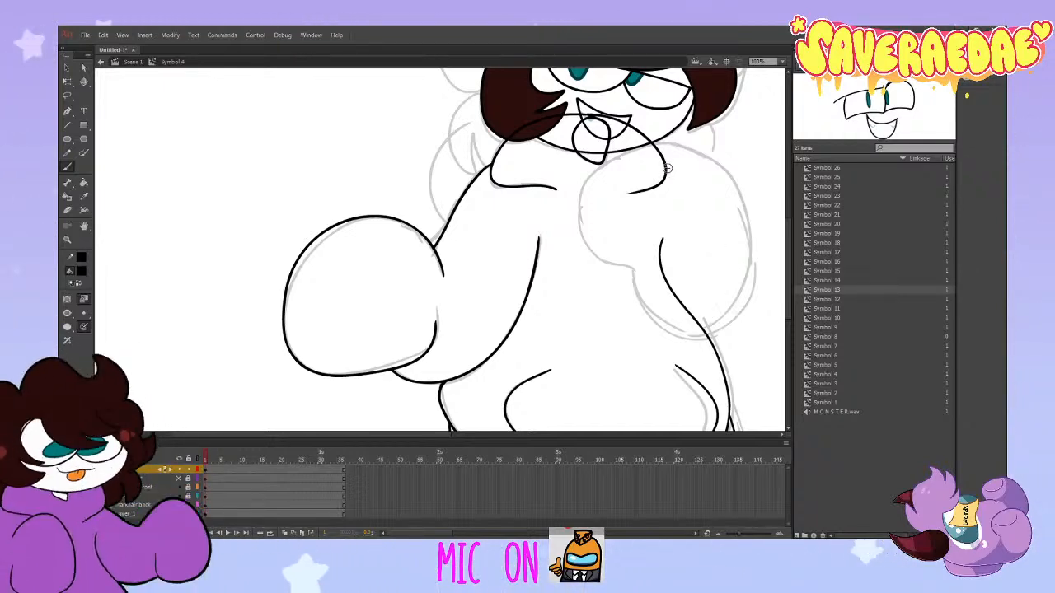
drag(710, 329, 705, 333)
key(ctrl+z)
mouse_move(666, 174)
mouse_down()
mouse_move(707, 221)
mouse_move(727, 309)
mouse_move(703, 331)
mouse_up()
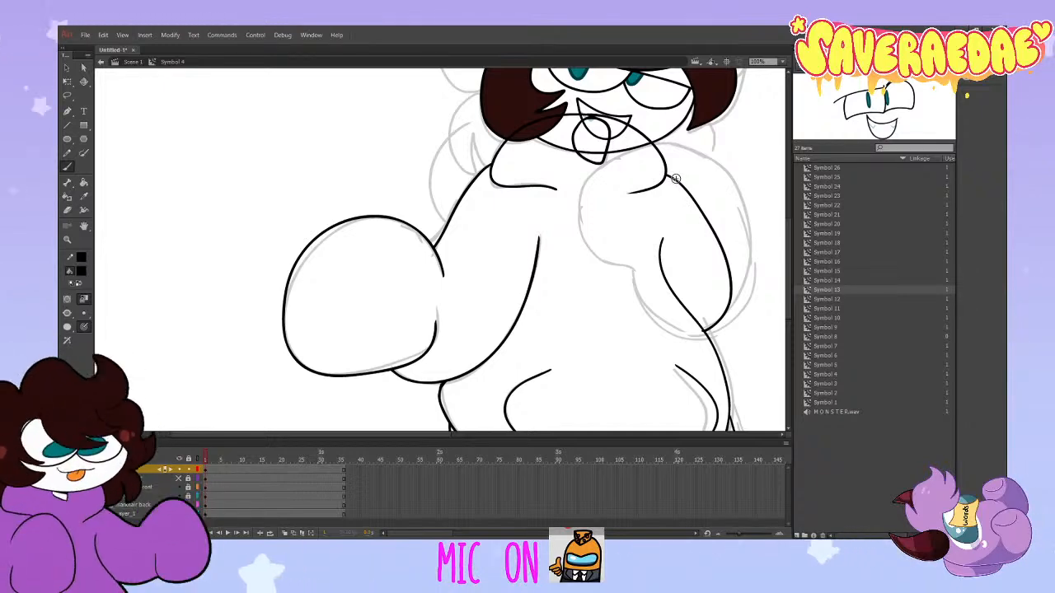
mouse_move(664, 176)
mouse_down()
mouse_move(723, 302)
mouse_move(705, 330)
mouse_up()
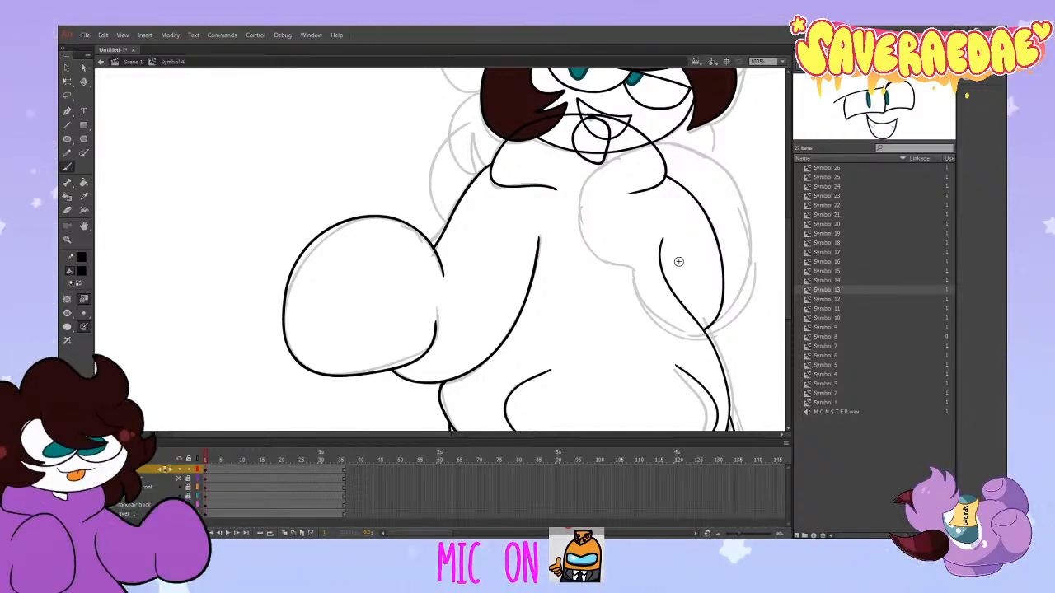
Step: Find Symbol 15 in the library, place it on the stage and sample its hoodie purple as the fill colour
scroll(681, 262, up, 3)
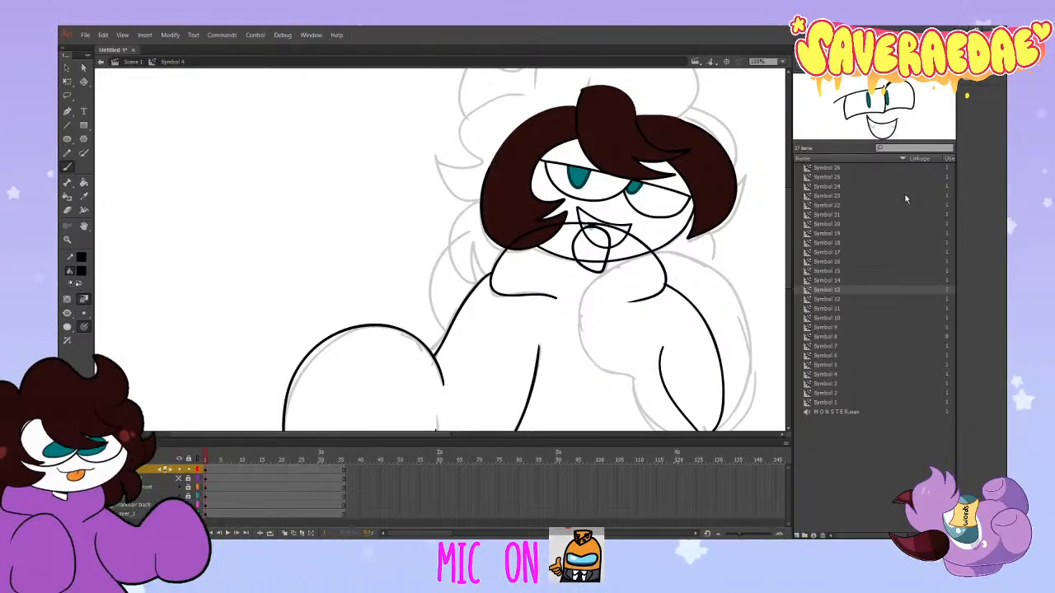
key(Up)
key(Up)
key(Up)
key(Up)
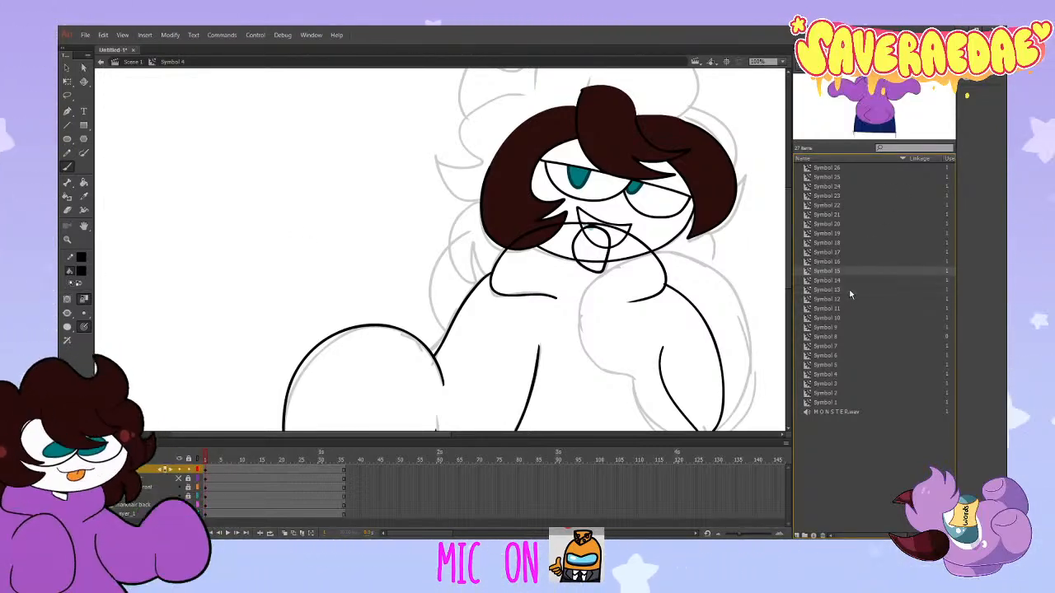
key(Down)
key(Down)
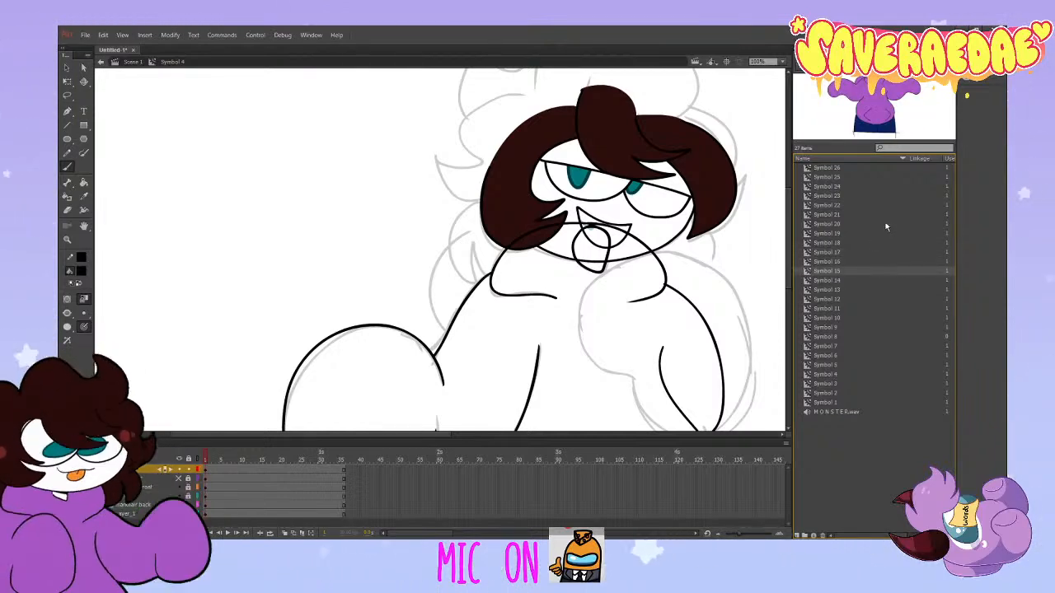
drag(877, 132, 306, 201)
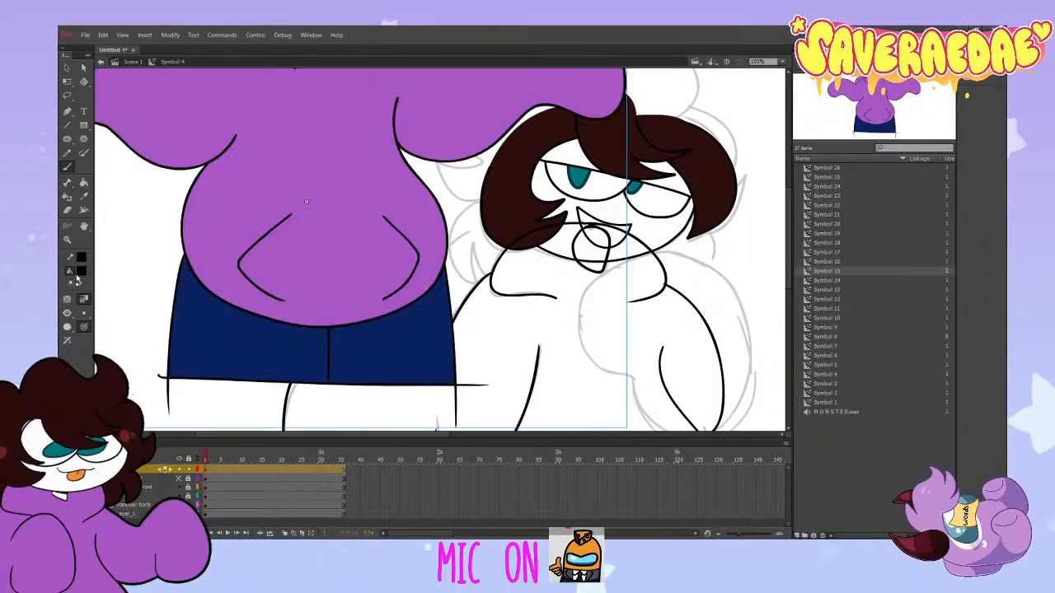
click(81, 271)
click(257, 170)
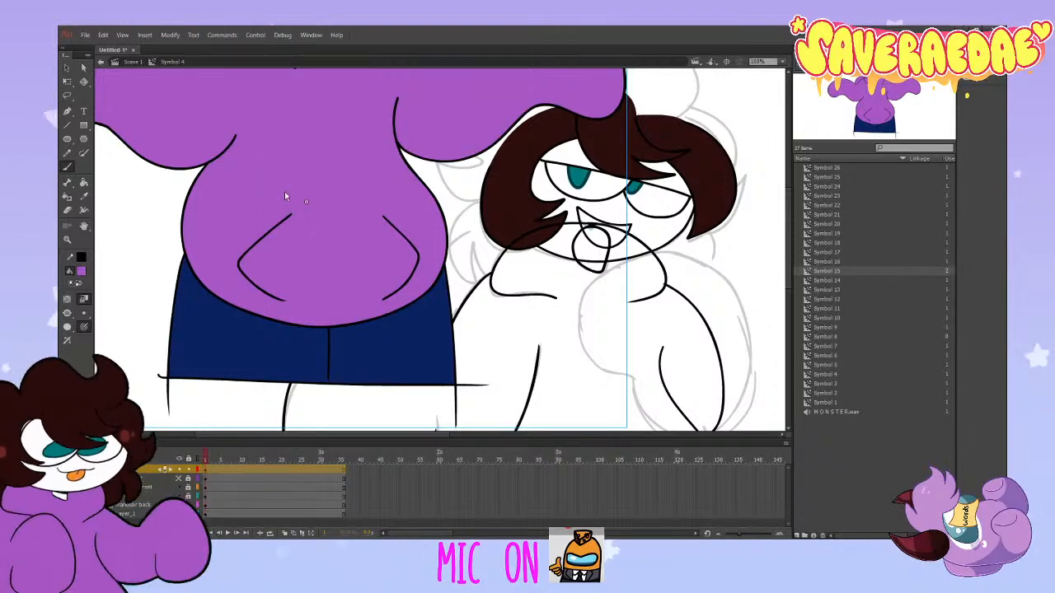
Step: Delete the placed reference symbol and fill the inked hoodie, including collar and arms, with the sampled purple
key(Delete)
key(k)
click(507, 268)
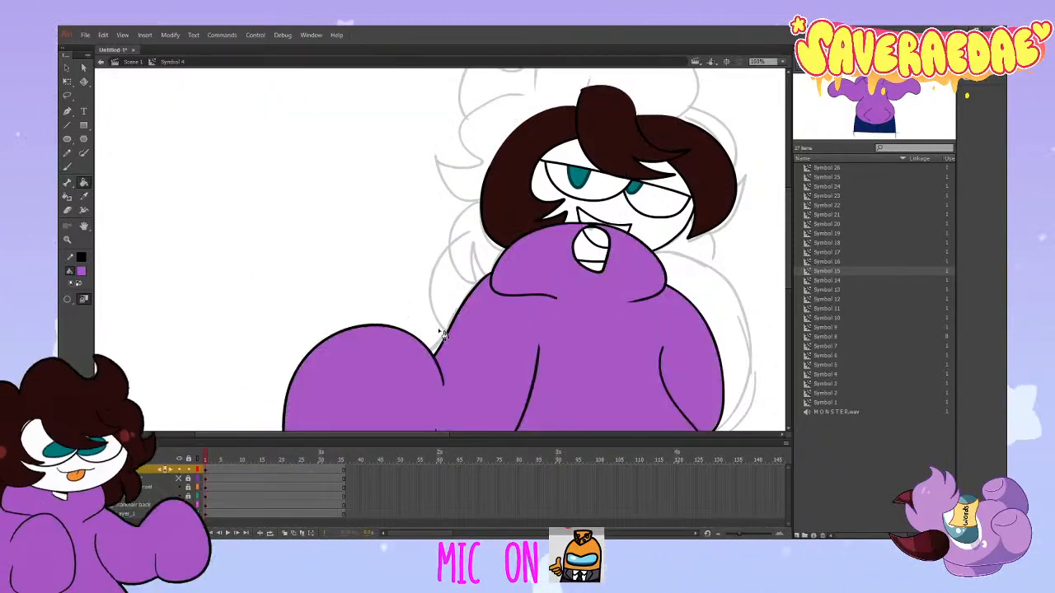
Step: Fill the pants with the navy blue sampled from the Symbol 15 preview and the small hood opening with white
scroll(413, 323, down, 5)
click(82, 271)
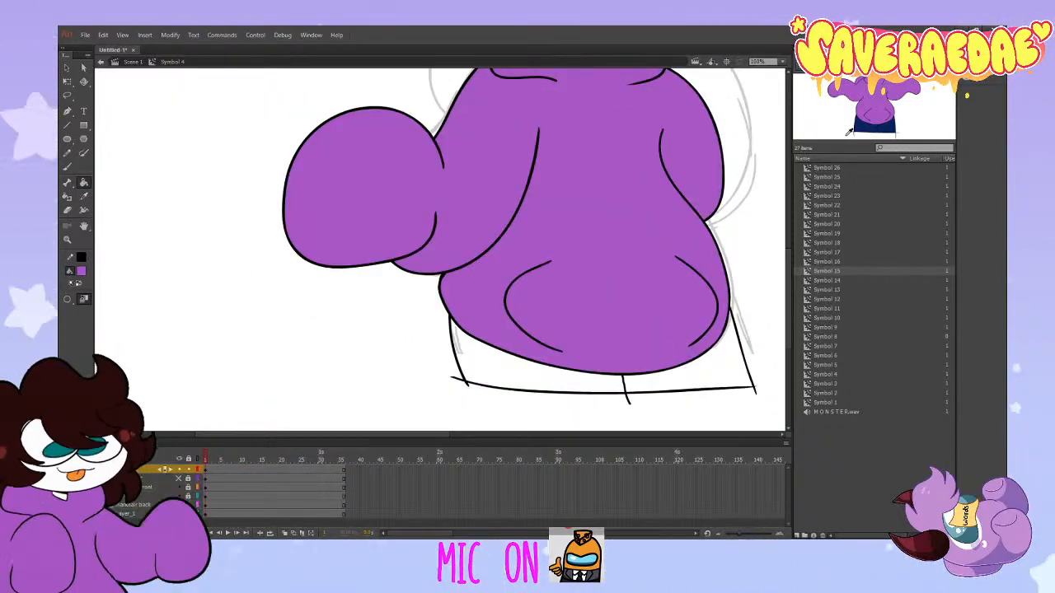
click(859, 128)
scroll(594, 363, up, 3)
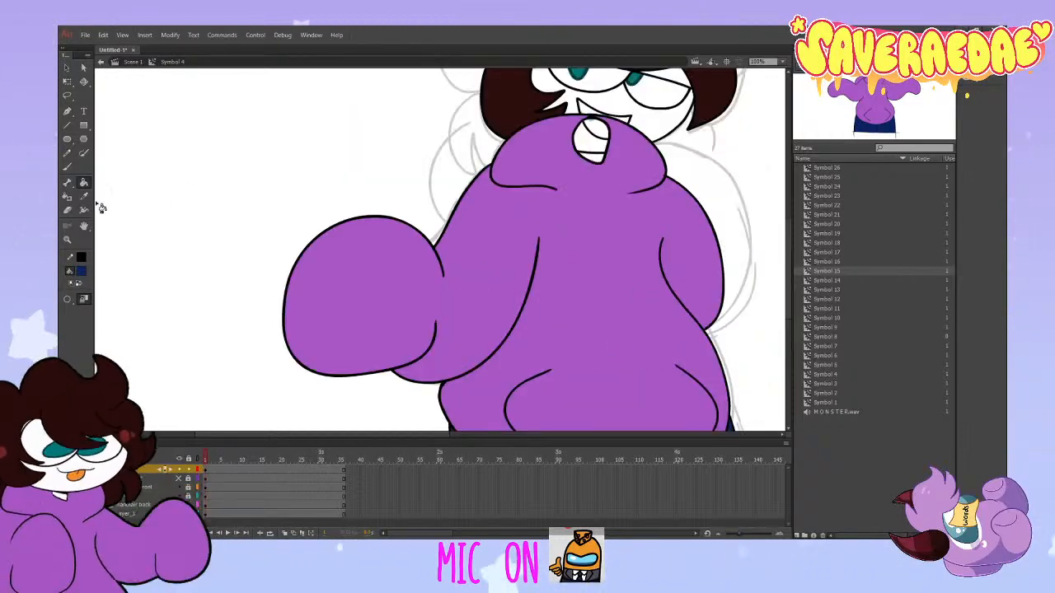
click(71, 282)
click(591, 142)
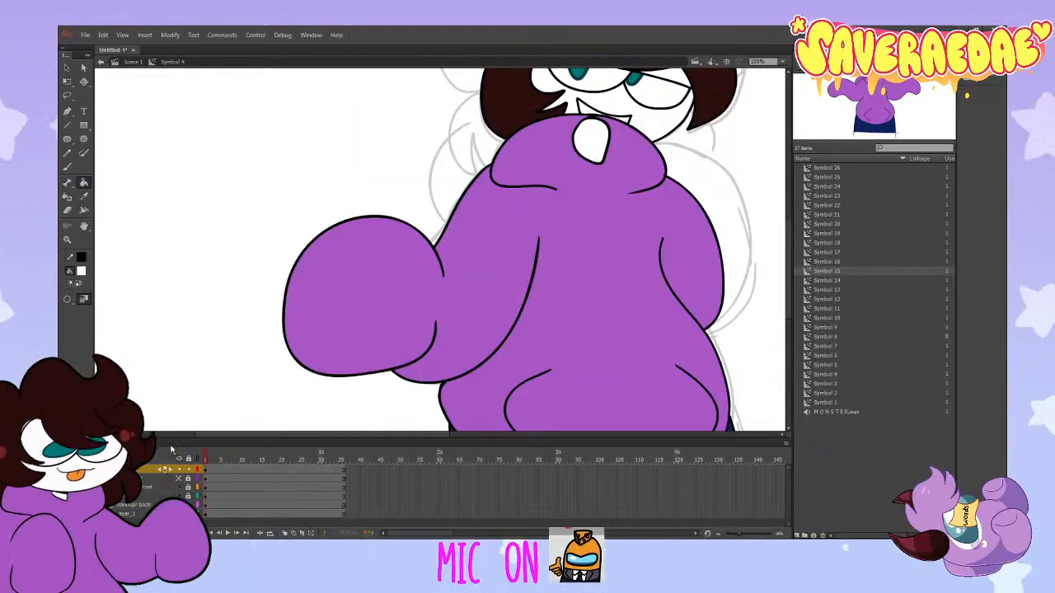
Step: Move the body layer beneath the back hair layer, just above Layer_1, then lock and hide it
drag(146, 472, 150, 510)
click(189, 505)
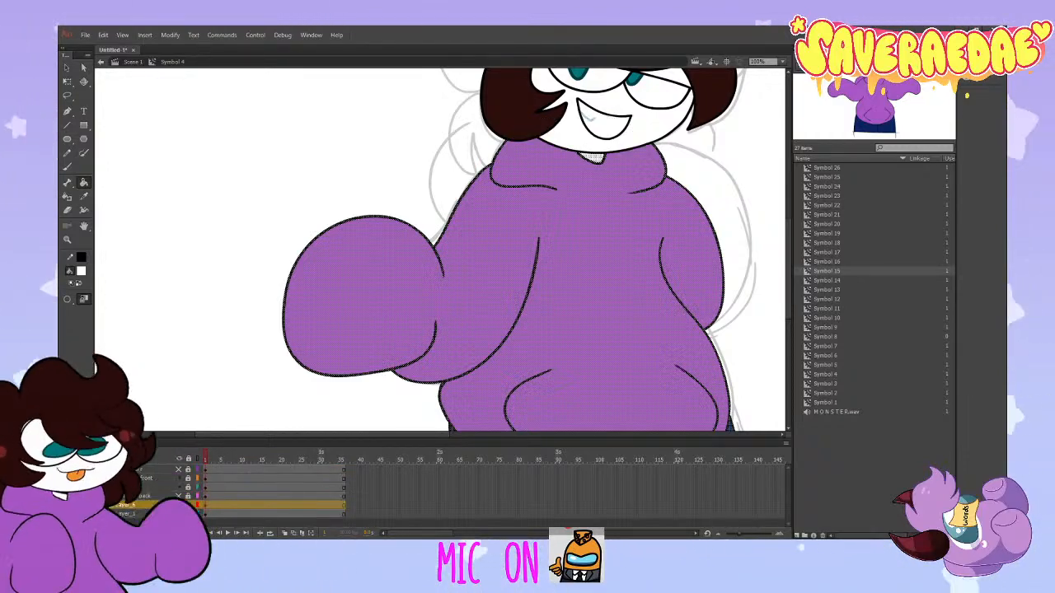
click(178, 505)
Step: Add a new layer at the top of the stack and set the stroke and fill to black for the Brush tool
click(146, 469)
click(100, 534)
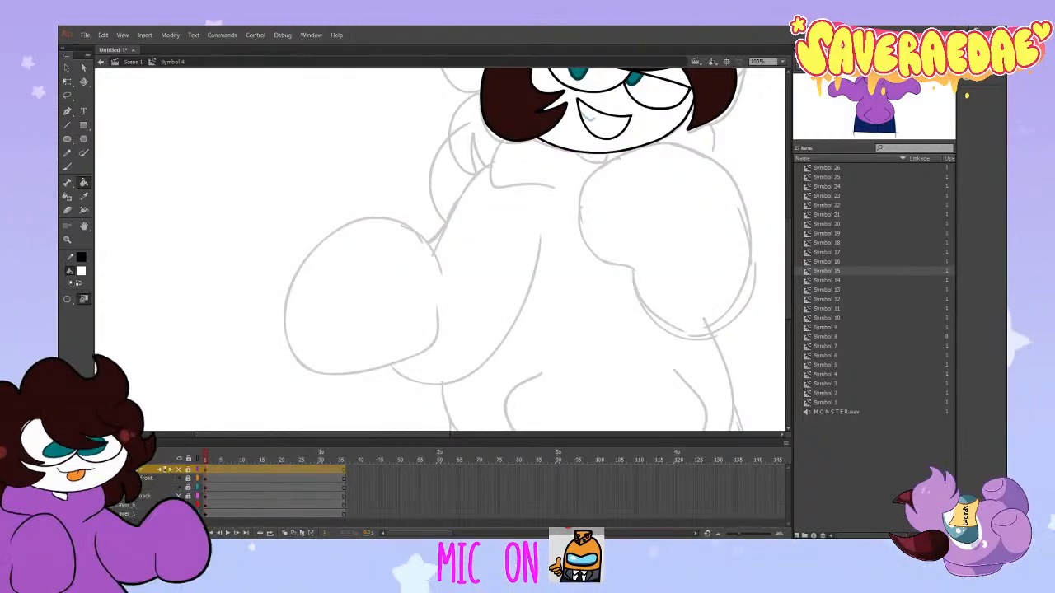
click(81, 271)
click(81, 257)
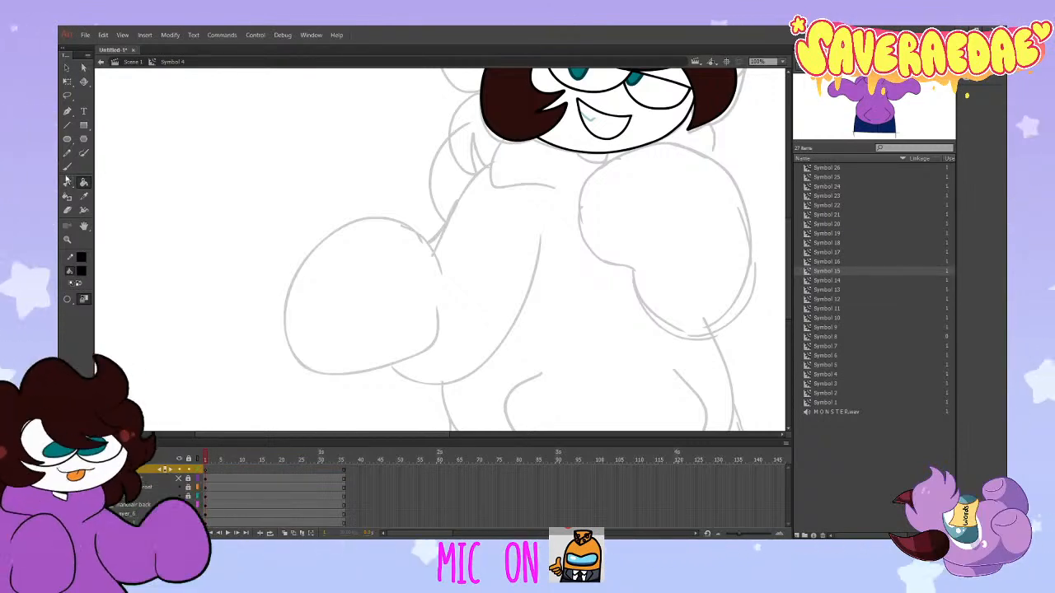
click(67, 167)
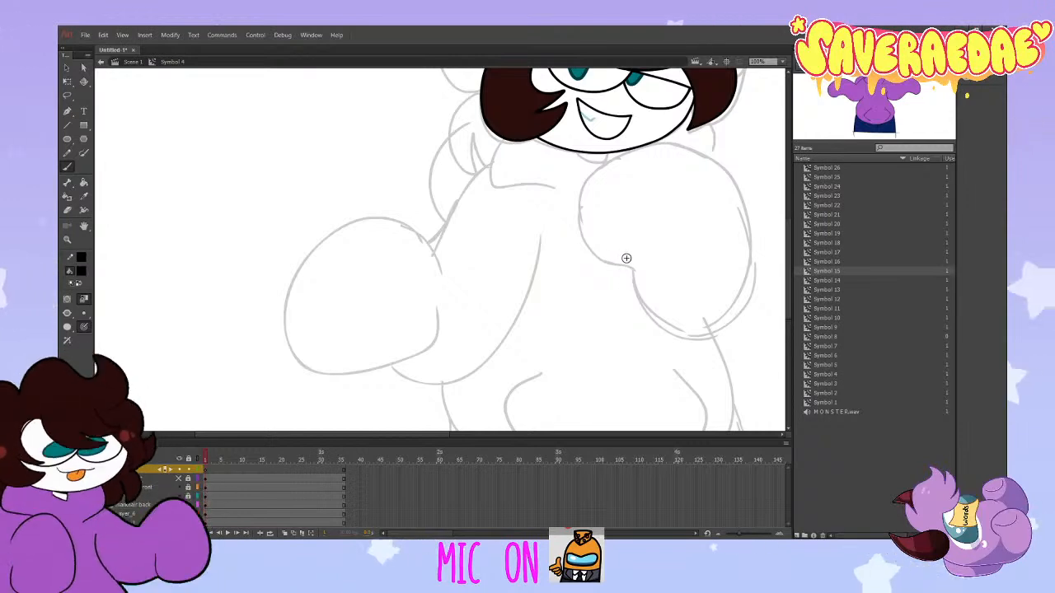
Step: Ink the raised bent arm and its rounded sleeve end over the sketch, redoing the outline until it fits
mouse_move(630, 267)
mouse_down()
mouse_move(651, 313)
mouse_move(704, 337)
mouse_move(751, 316)
mouse_move(756, 228)
mouse_up()
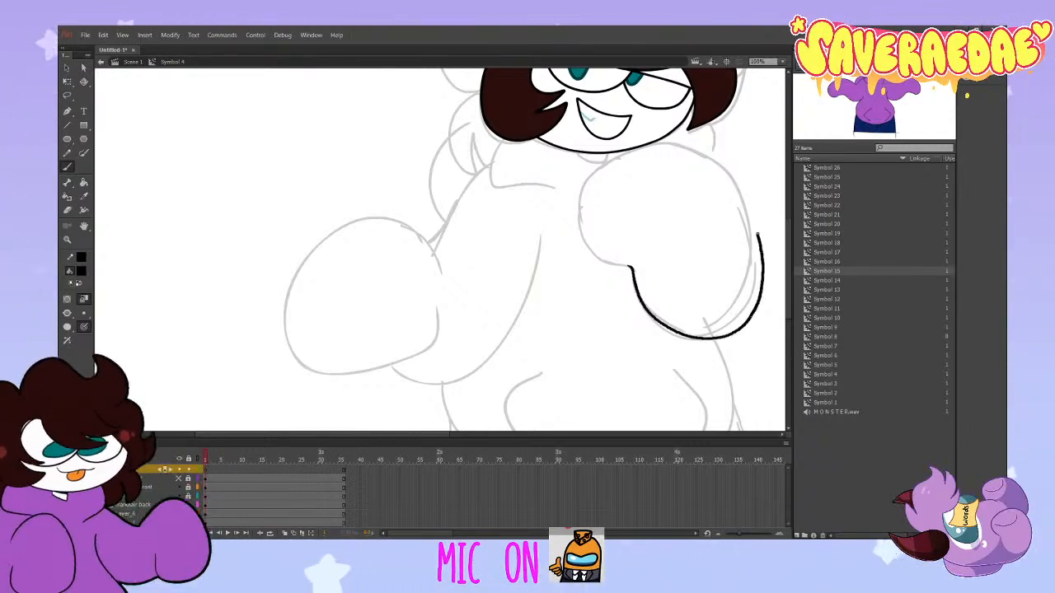
key(ctrl+z)
mouse_move(626, 265)
mouse_down()
mouse_move(670, 331)
mouse_move(736, 325)
mouse_move(758, 254)
mouse_move(725, 174)
mouse_up()
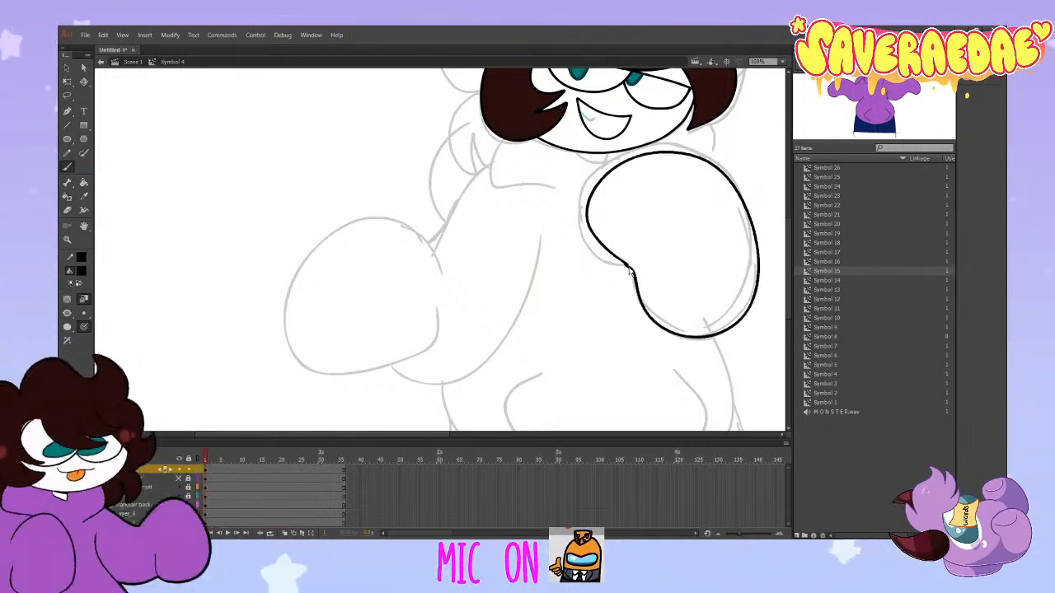
key(ctrl+z)
mouse_move(633, 271)
mouse_down()
mouse_move(607, 257)
mouse_move(582, 195)
mouse_move(662, 145)
mouse_move(736, 178)
mouse_move(759, 258)
mouse_move(681, 327)
mouse_up()
key(ctrl+z)
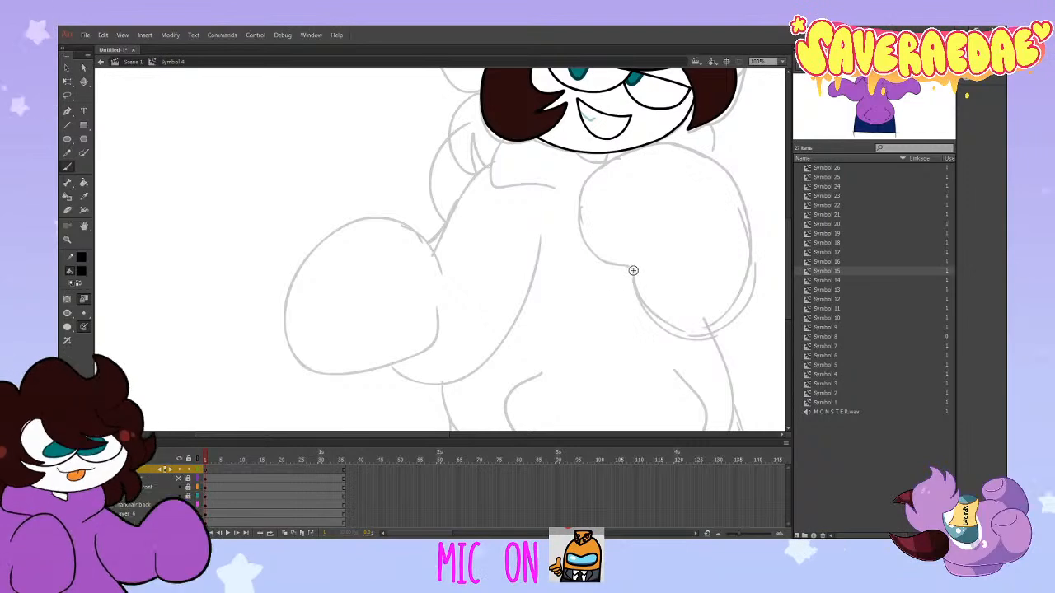
mouse_move(601, 255)
mouse_down()
mouse_move(586, 198)
mouse_move(664, 146)
mouse_move(736, 195)
mouse_move(751, 282)
mouse_move(715, 330)
mouse_move(665, 326)
mouse_move(625, 265)
mouse_move(654, 319)
mouse_move(716, 335)
mouse_move(758, 287)
mouse_move(755, 216)
mouse_move(714, 154)
mouse_move(594, 169)
mouse_up()
key(ctrl+z)
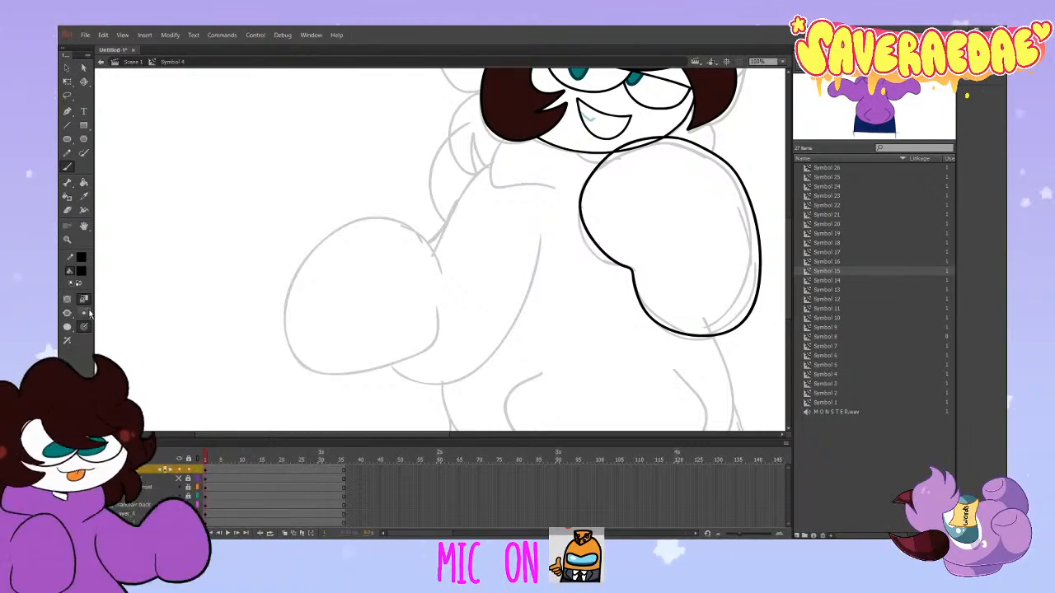
Step: Fill the newly inked raised arm with the purple sampled from the Symbol 15 preview
click(81, 272)
click(875, 107)
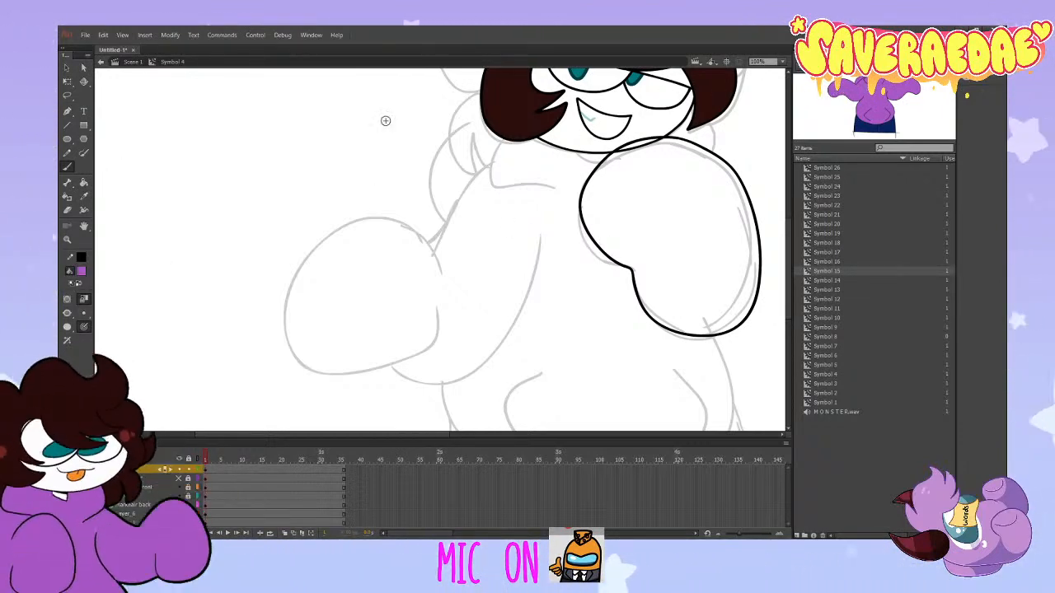
click(638, 205)
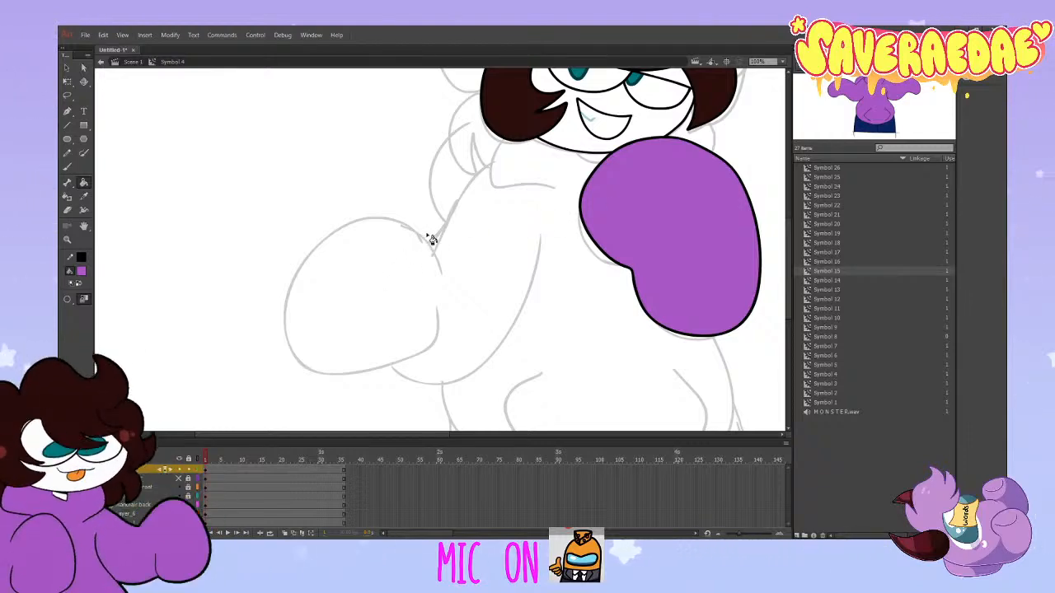
scroll(429, 238, up, 3)
scroll(431, 236, down, 3)
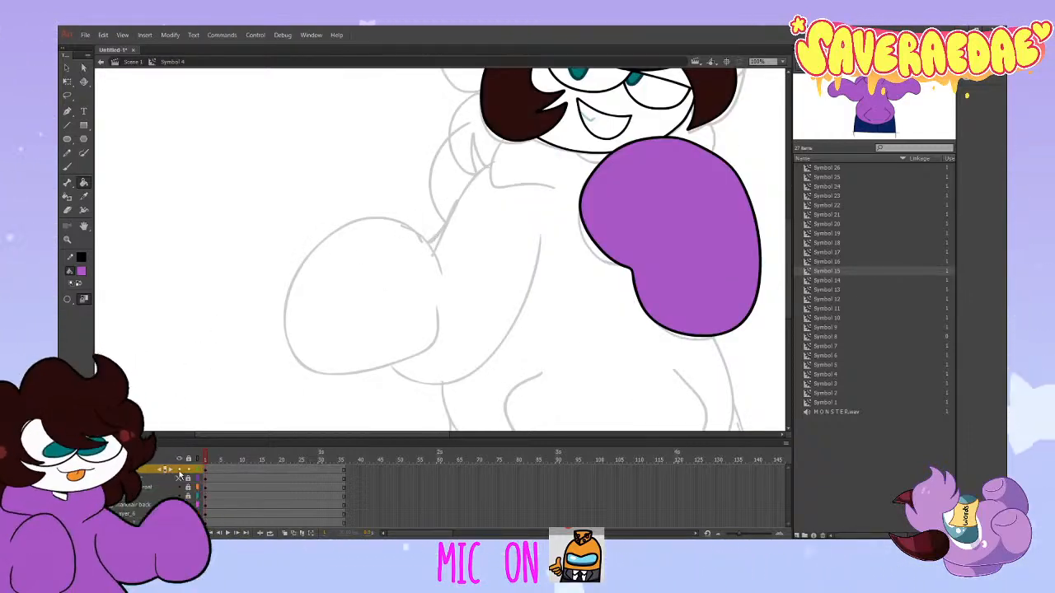
Step: Show the hidden body and back hair layers and delete the layer holding the redrawn raised arm
click(179, 513)
click(179, 505)
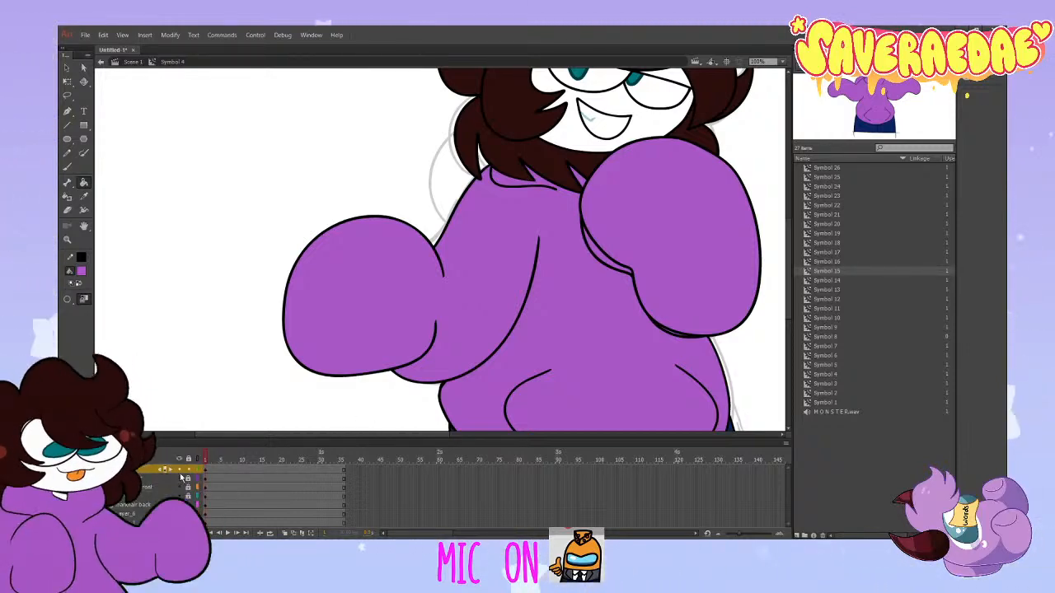
click(178, 469)
click(179, 470)
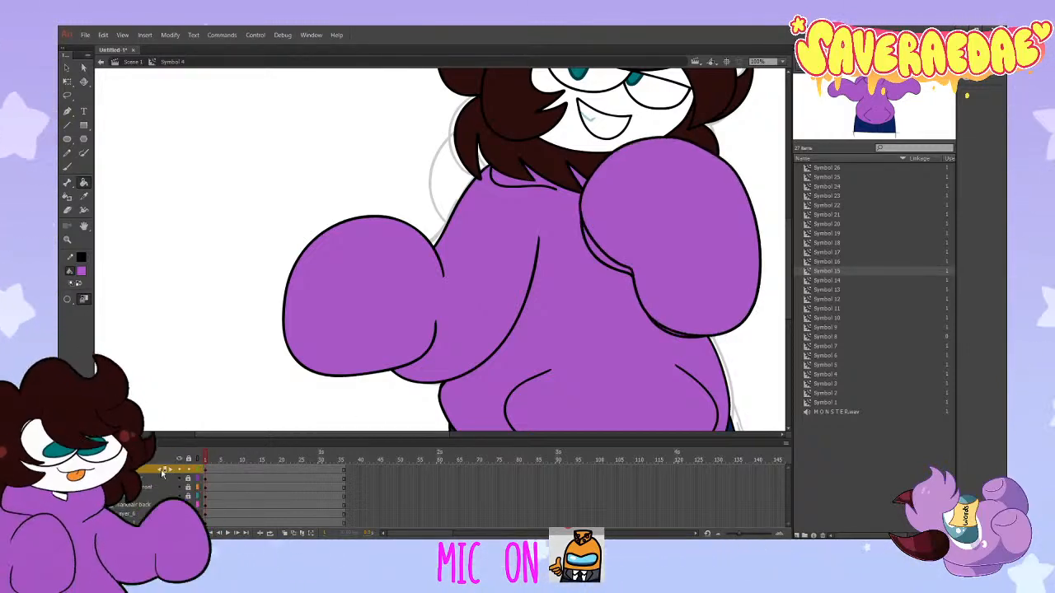
click(124, 532)
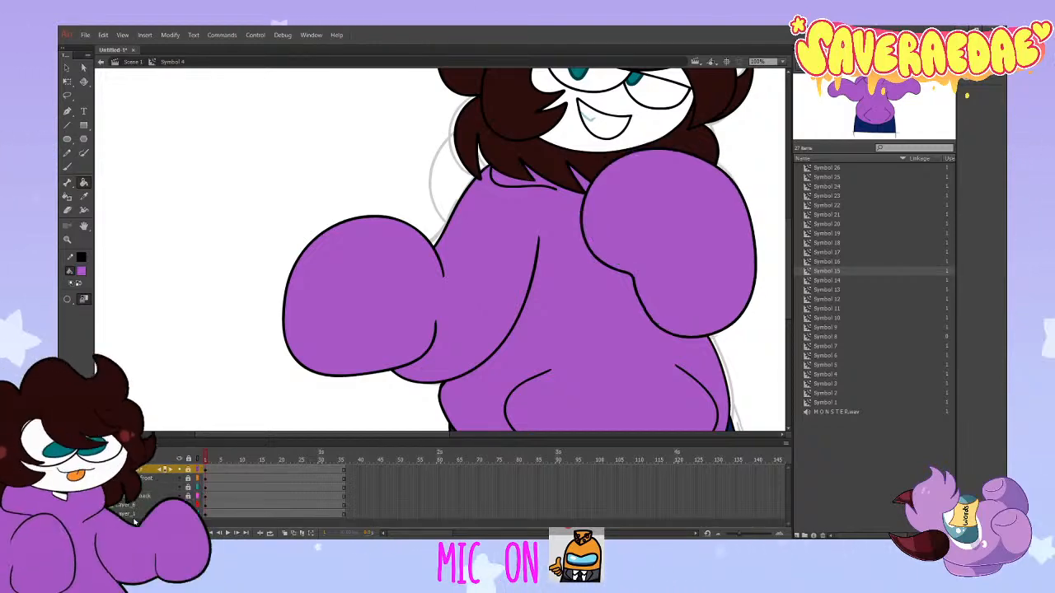
scroll(460, 281, up, 3)
scroll(460, 281, down, 3)
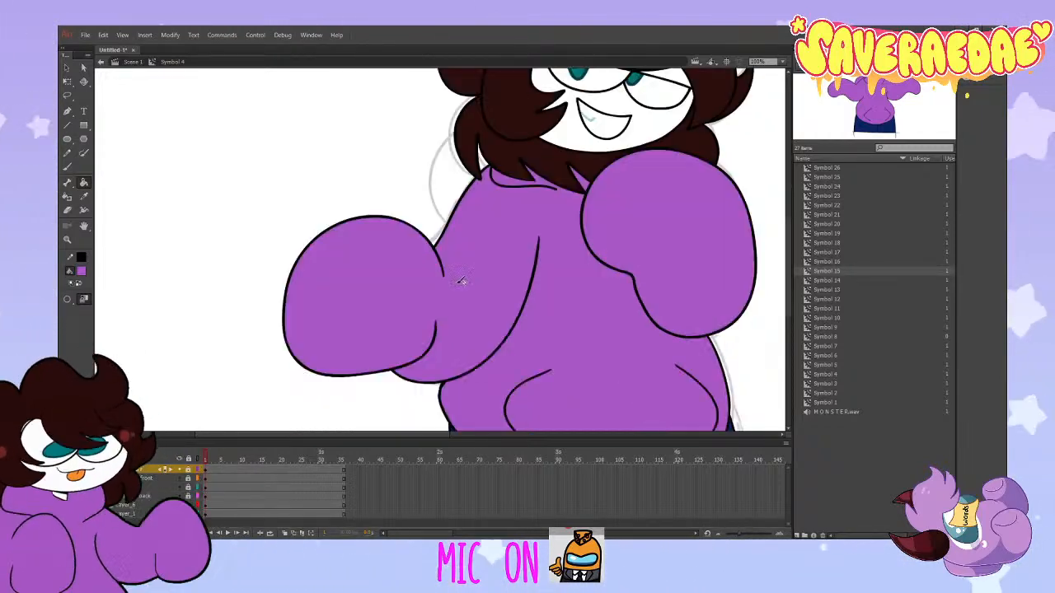
Step: Move the back hair layer beneath the body layer, just above Layer_1
click(179, 496)
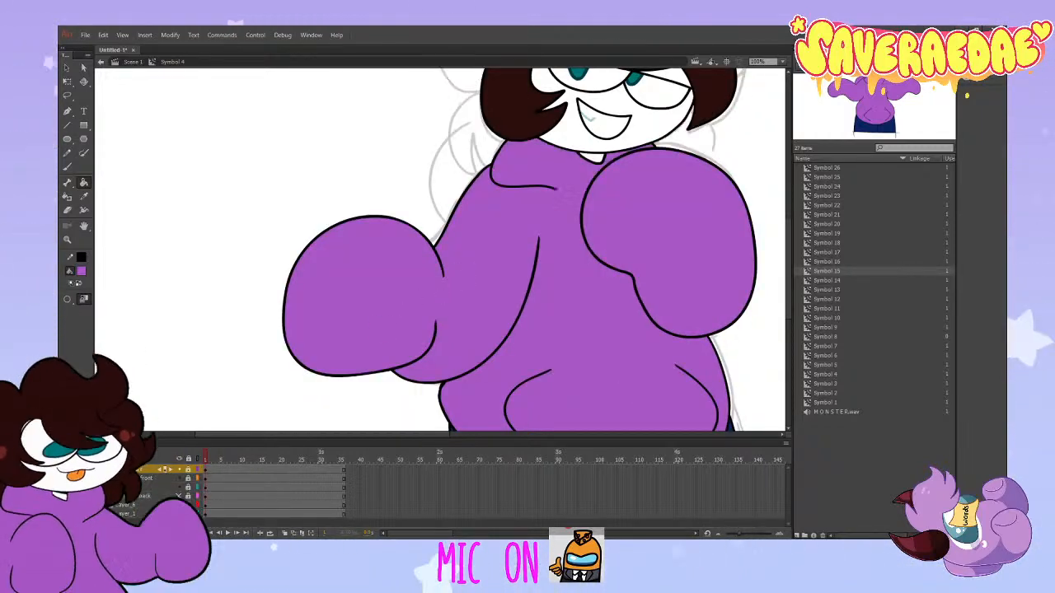
click(179, 496)
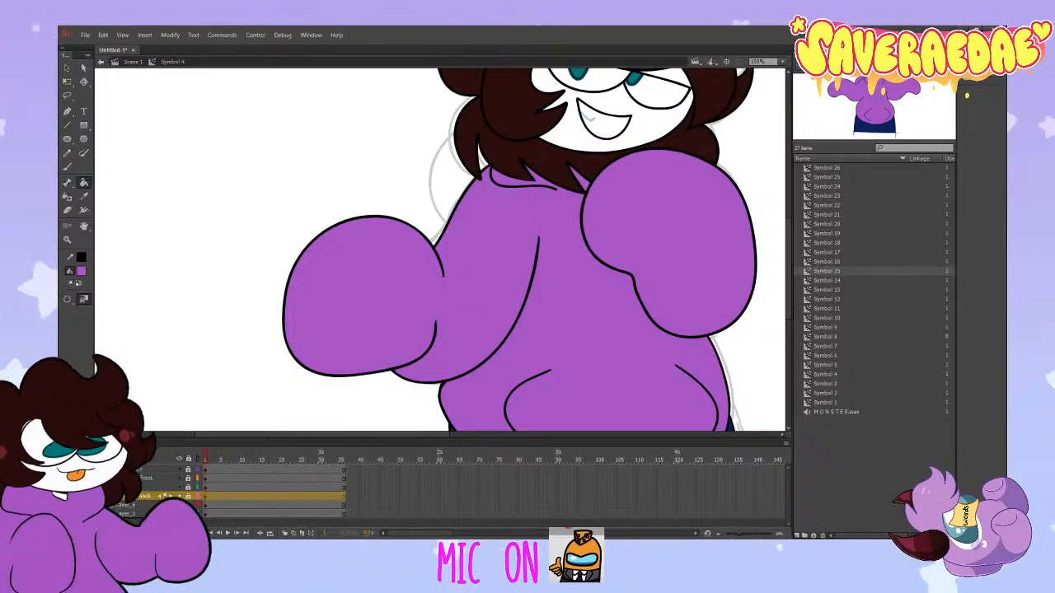
drag(145, 495, 149, 513)
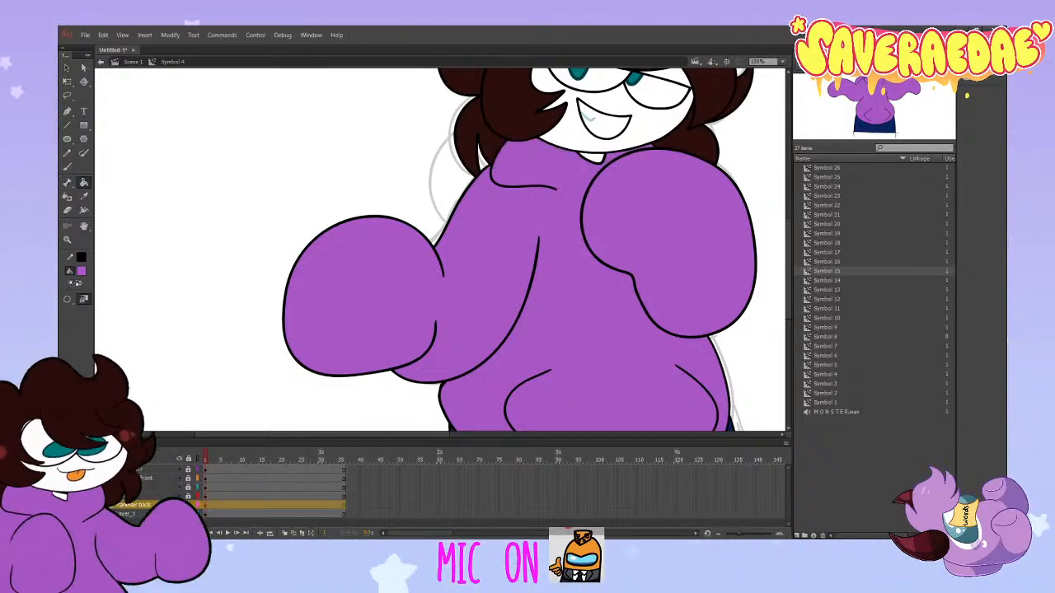
click(149, 514)
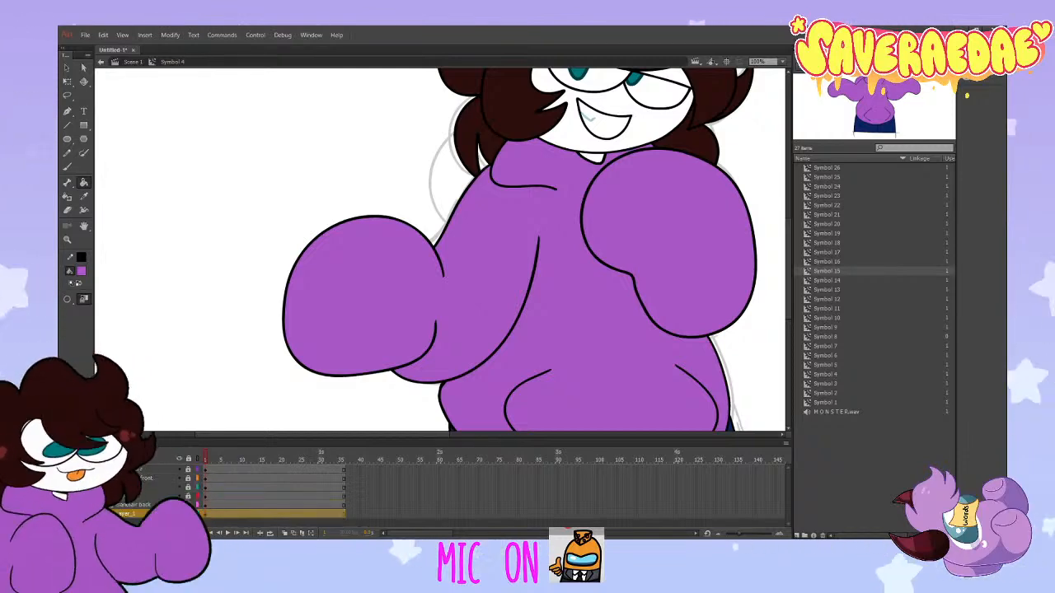
Step: Add a new layer above Layer_1 and ink the curved hood outline behind the shoulder with the black Brush, redoing the stroke until it fits
scroll(148, 504, up, 2)
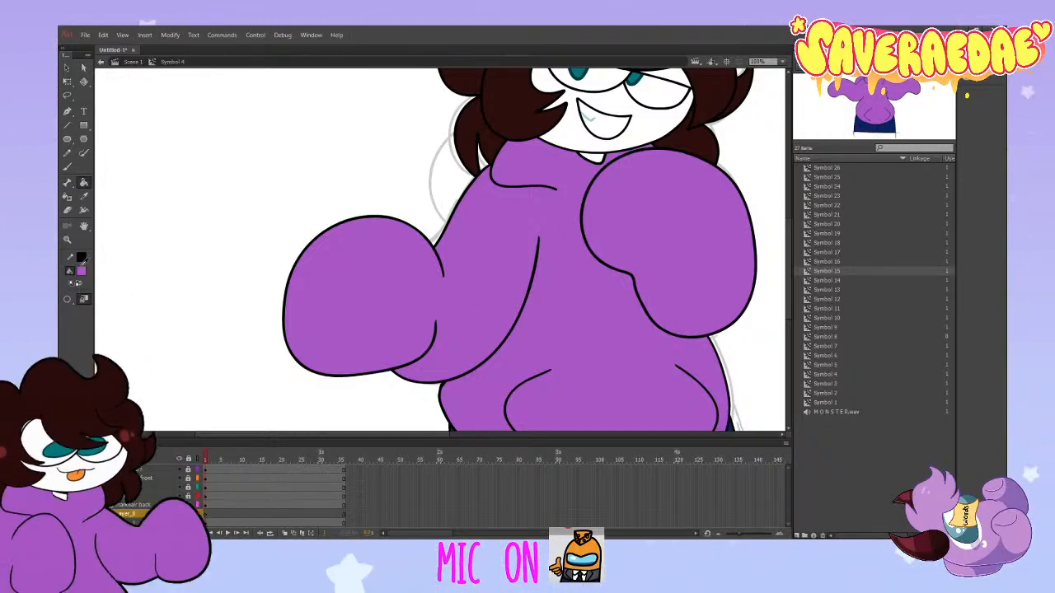
click(80, 259)
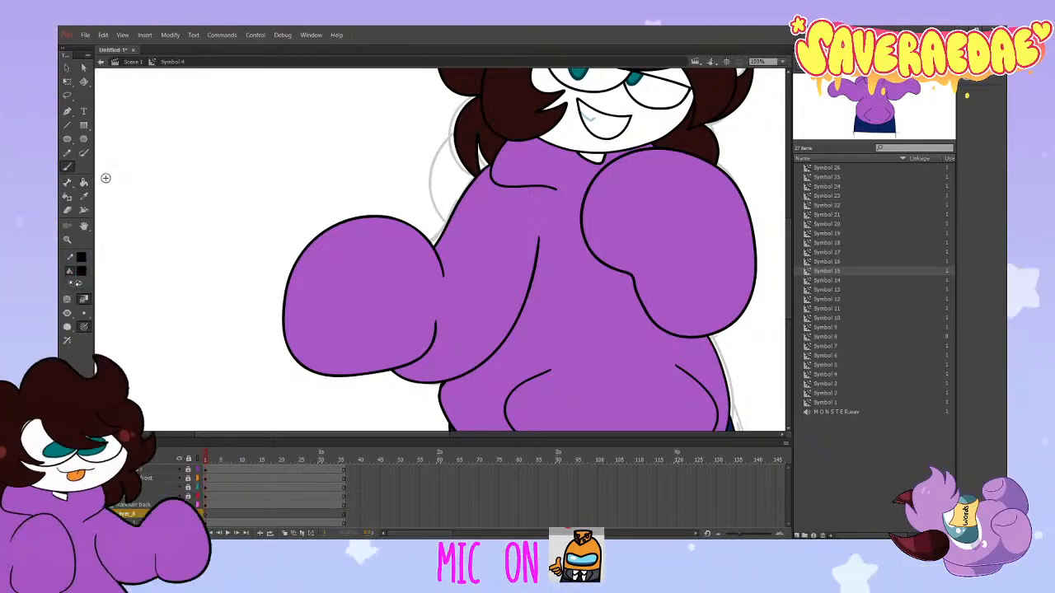
click(66, 168)
scroll(552, 257, up, 3)
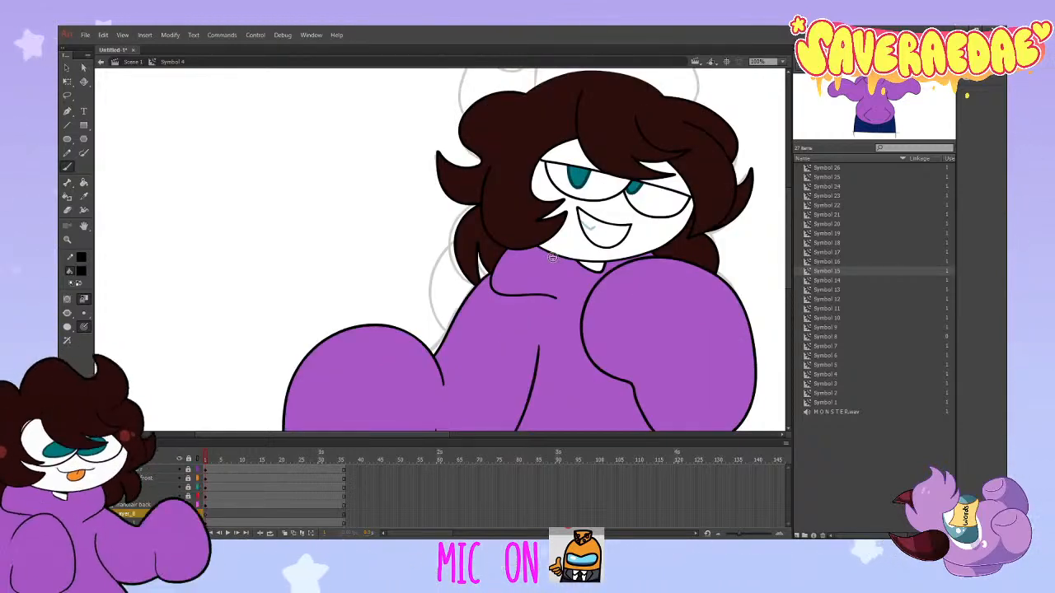
drag(491, 227, 442, 343)
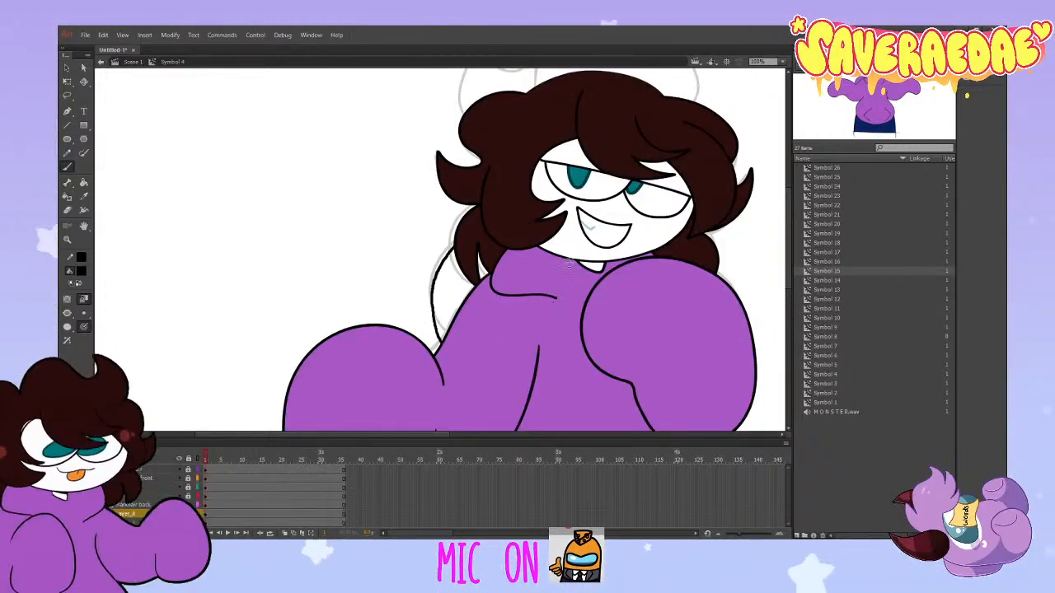
key(ctrl+z)
mouse_move(570, 263)
mouse_down()
mouse_move(476, 226)
mouse_move(433, 307)
mouse_move(489, 345)
mouse_move(571, 264)
mouse_up()
key(ctrl+z)
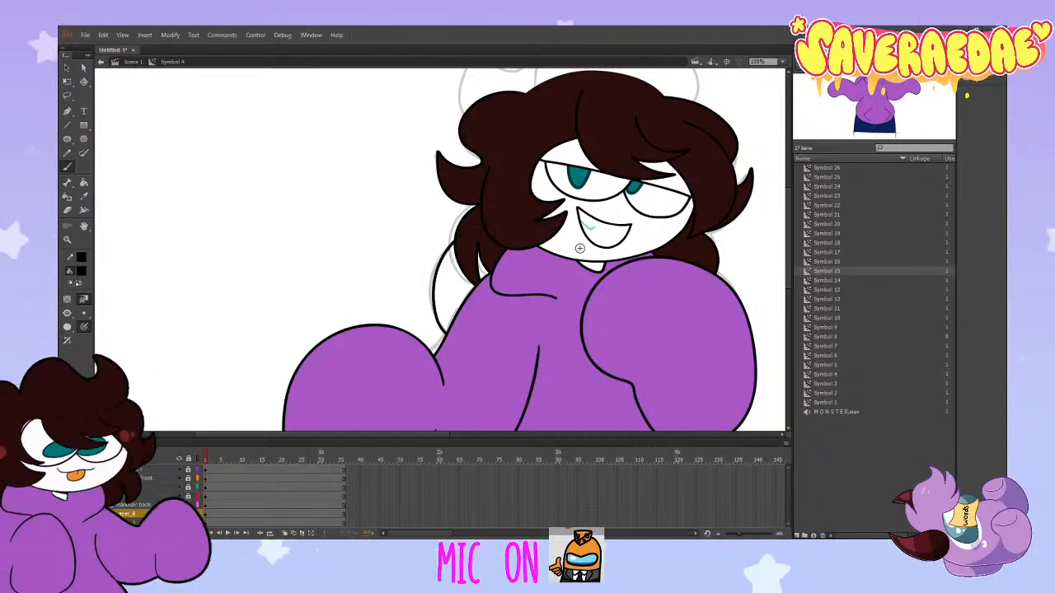
Step: Fill the curved hood shape behind the shoulder with the purple sampled from the hoodie
click(81, 271)
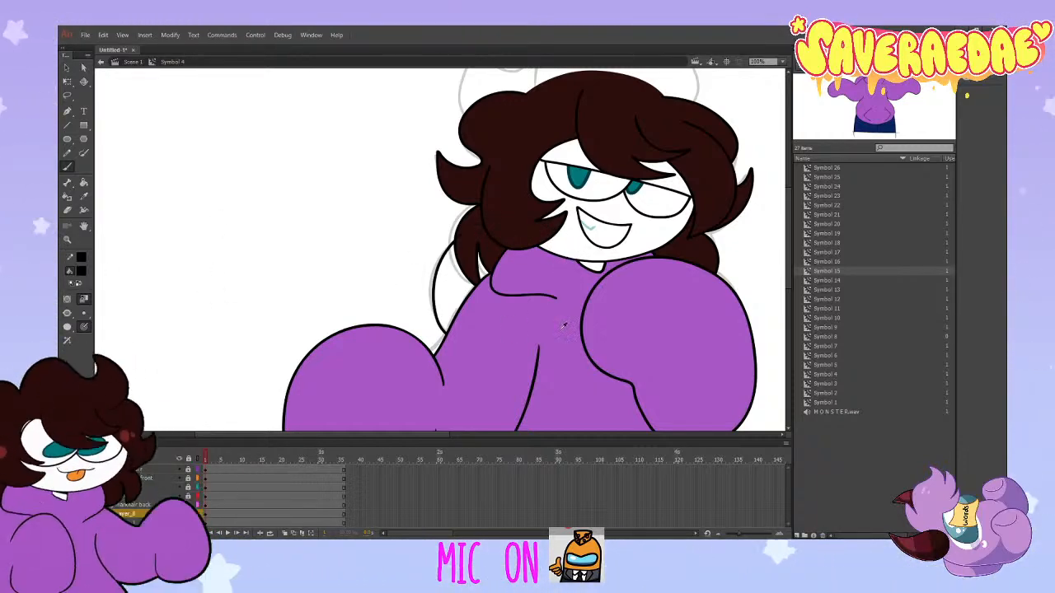
click(520, 315)
click(82, 183)
click(463, 294)
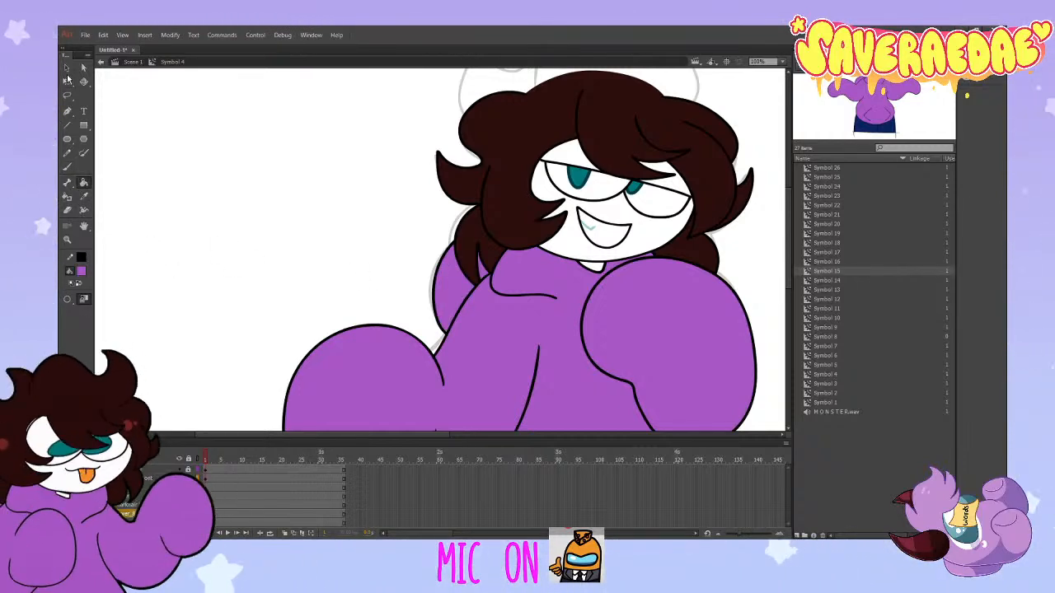
Step: Select the purple hood shape with its outline and shift it slightly outward, away from the shoulder
click(67, 67)
click(441, 288)
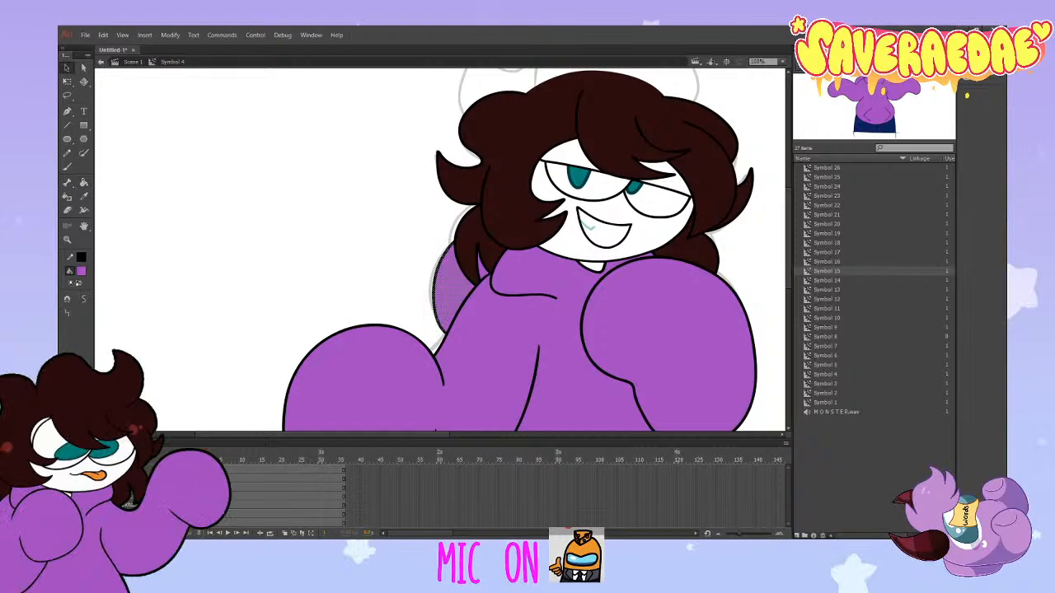
drag(457, 288, 451, 288)
click(341, 289)
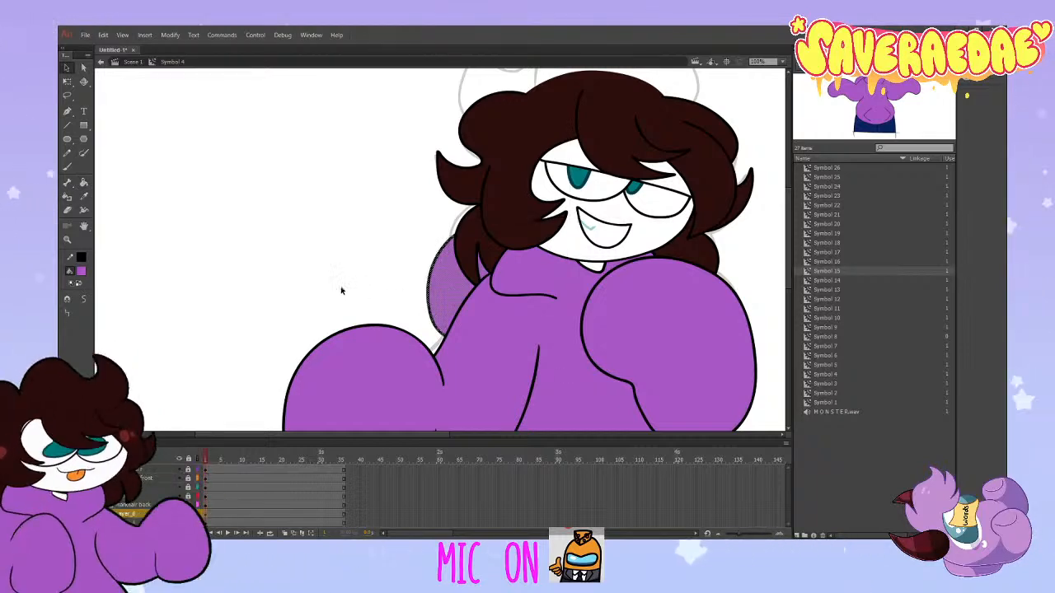
Step: Add another layer near Layer_1, try inking the large hair tufts on top of the head and undo the stroke
click(145, 521)
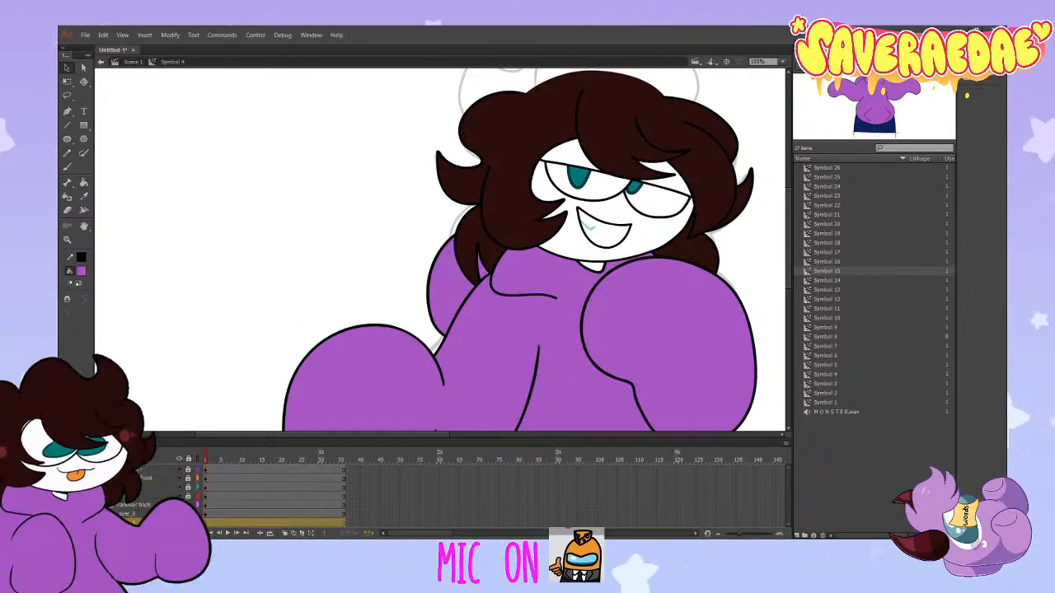
click(145, 512)
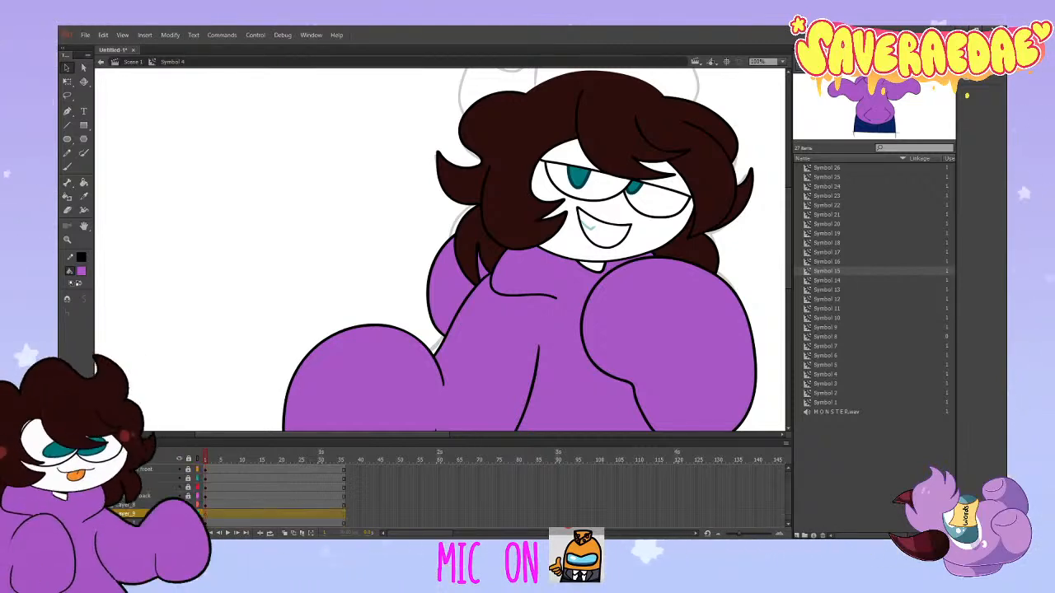
click(145, 521)
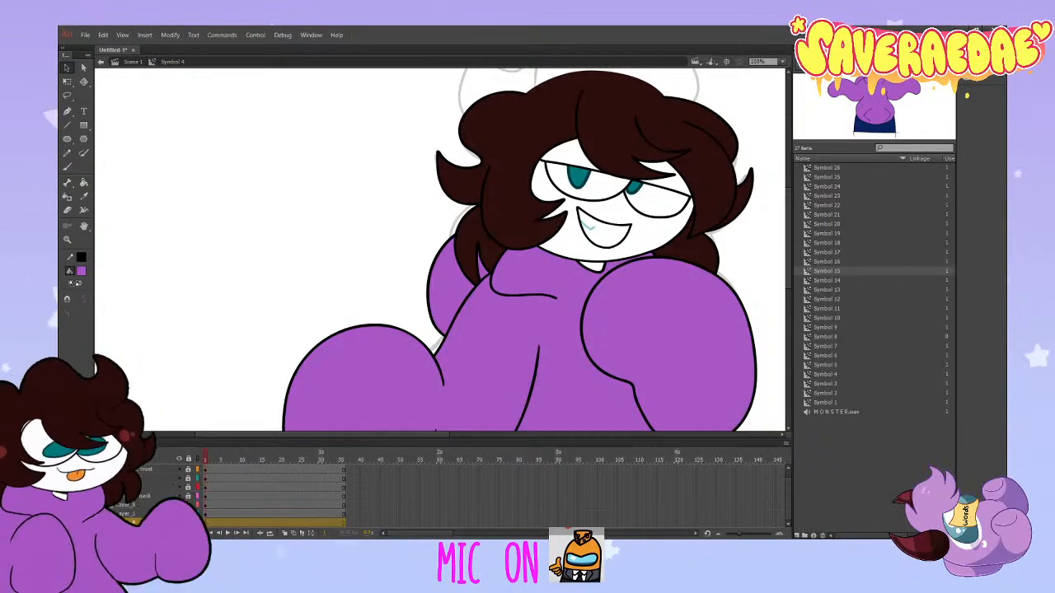
scroll(283, 134, up, 3)
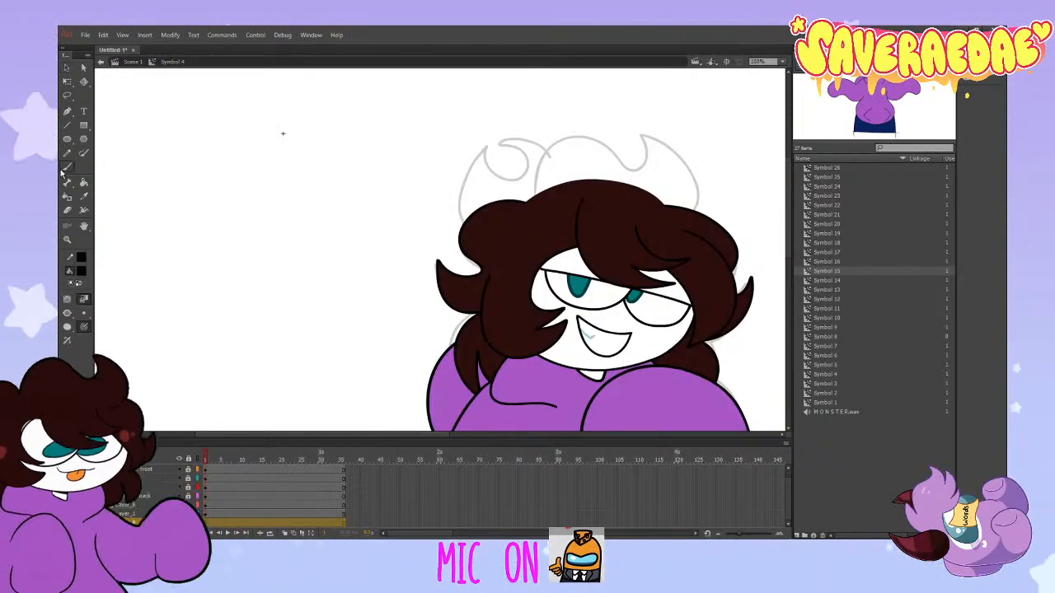
key(b)
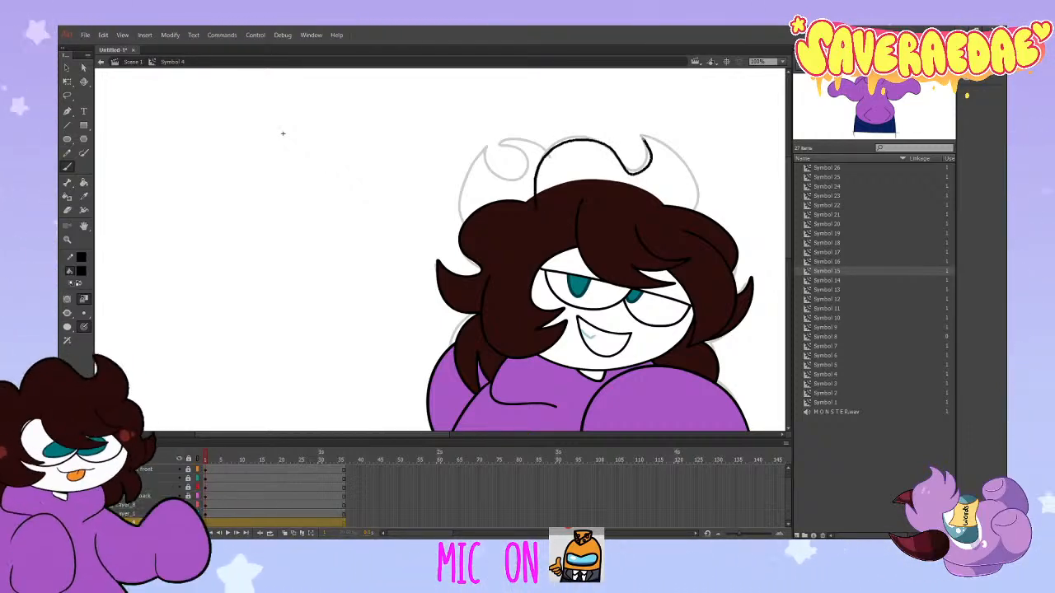
key(ctrl+z)
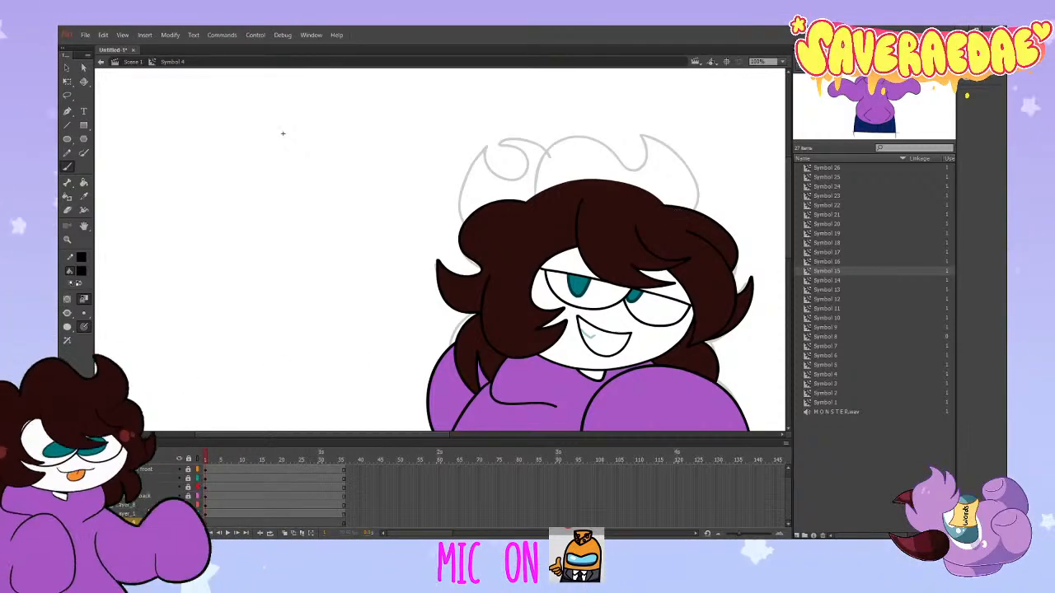
Step: On the topmost layer, ink the rounded tuft and pointed curl above the head over the sketch and fill them with the hair's dark brown
scroll(137, 500, up, 2)
click(144, 469)
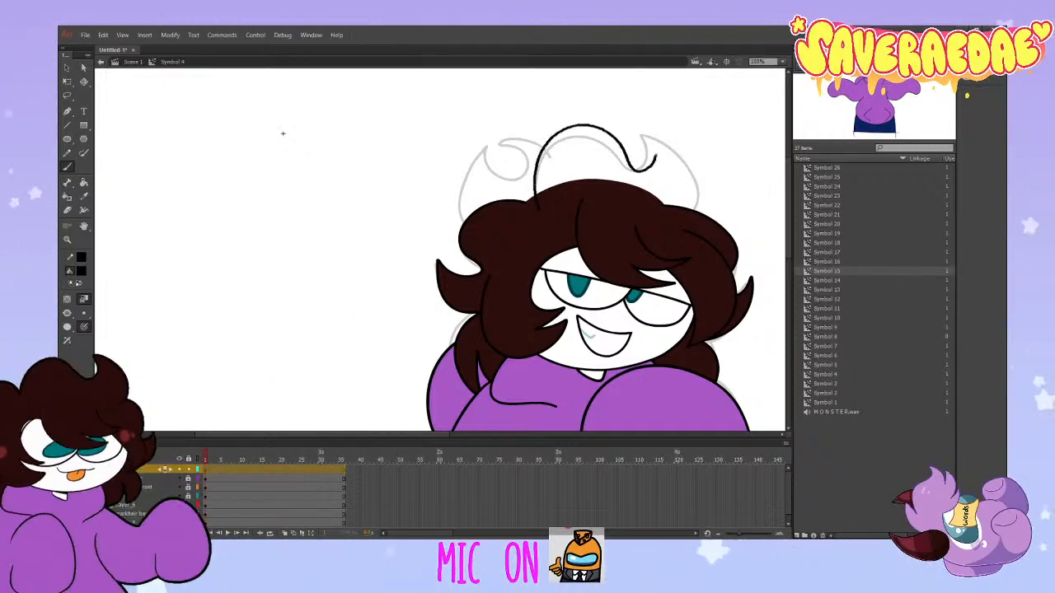
key(ctrl+z)
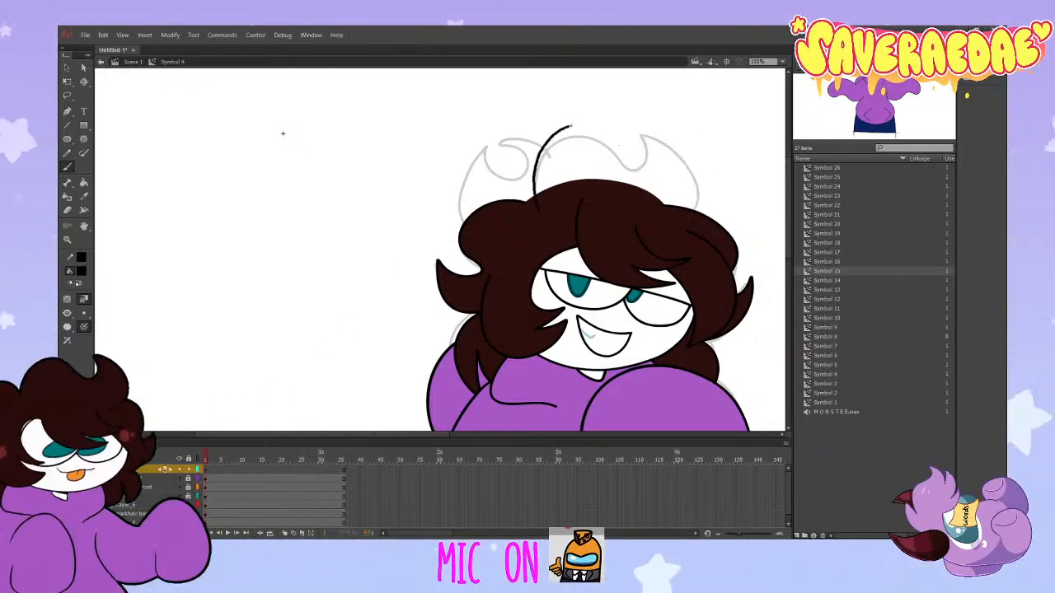
key(ctrl+y)
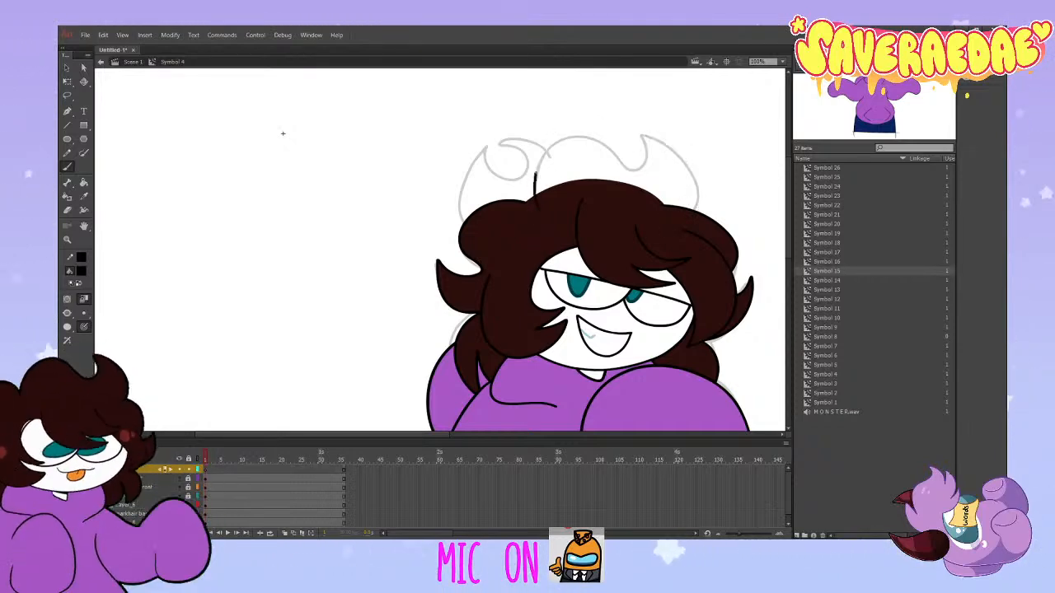
key(ctrl+y)
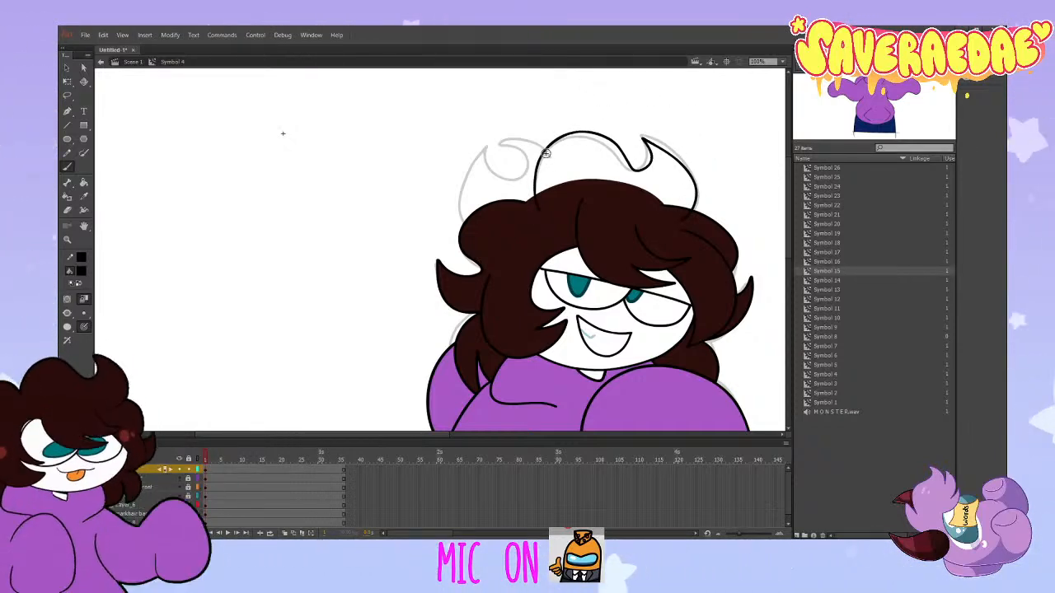
key(ctrl+z)
mouse_move(639, 171)
mouse_down()
mouse_move(691, 165)
mouse_move(676, 218)
mouse_up()
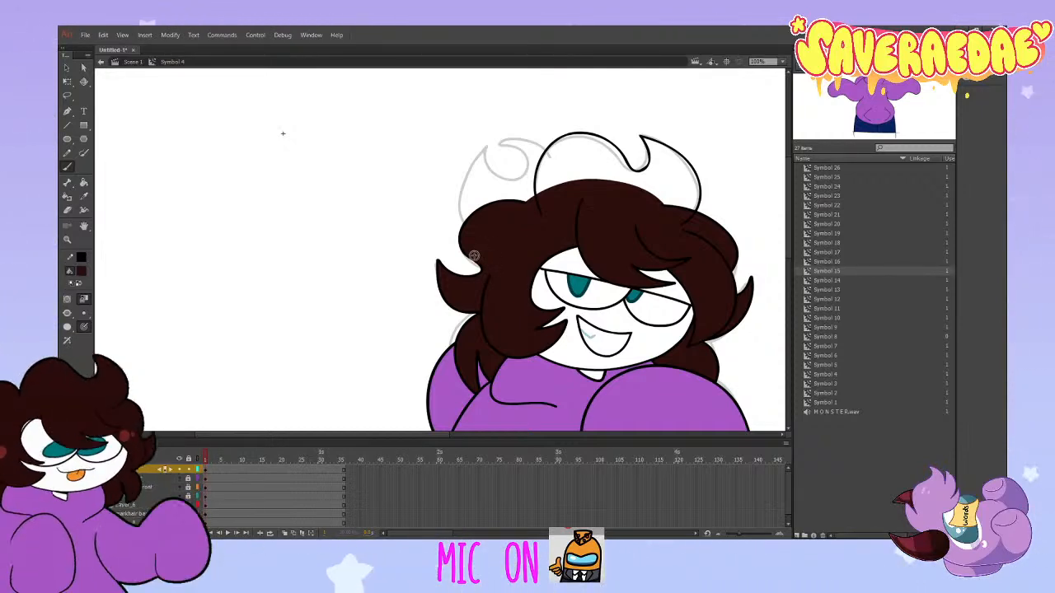
click(83, 181)
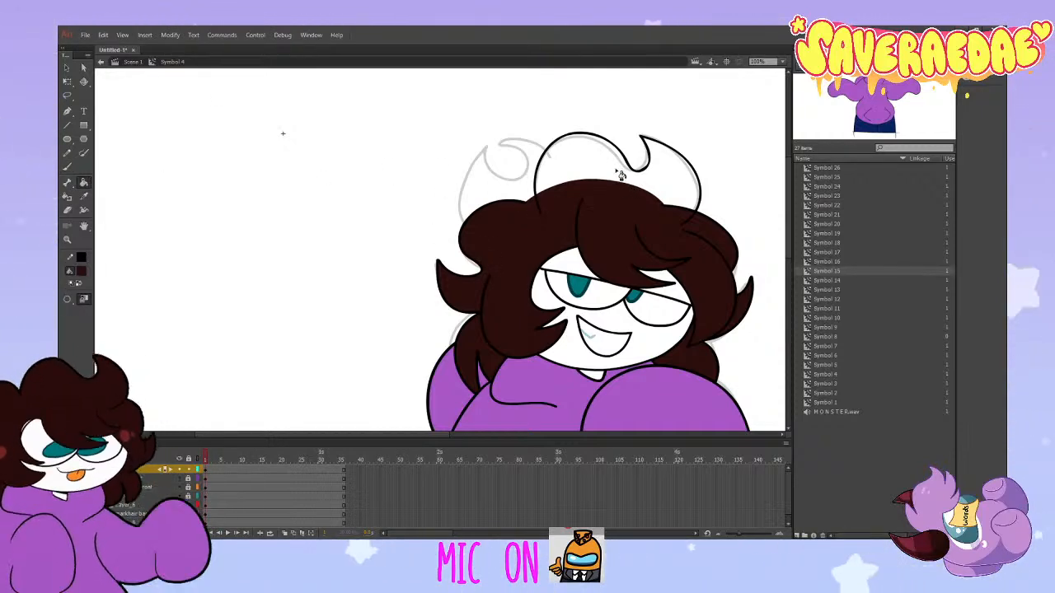
click(582, 170)
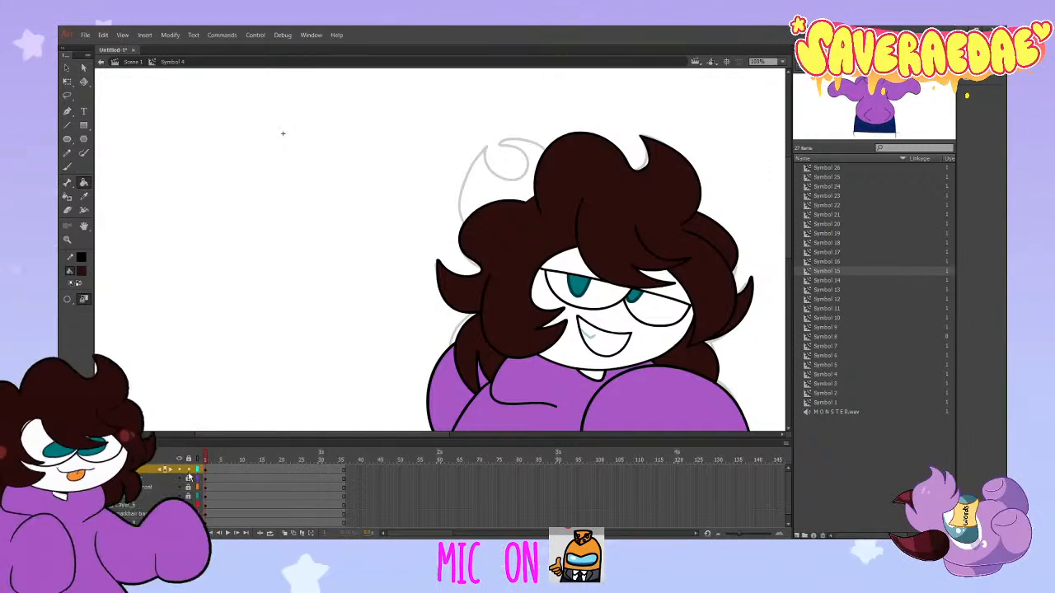
Step: Lock the finished top-hair layer and rename the hoodie artwork's layer as body
click(142, 471)
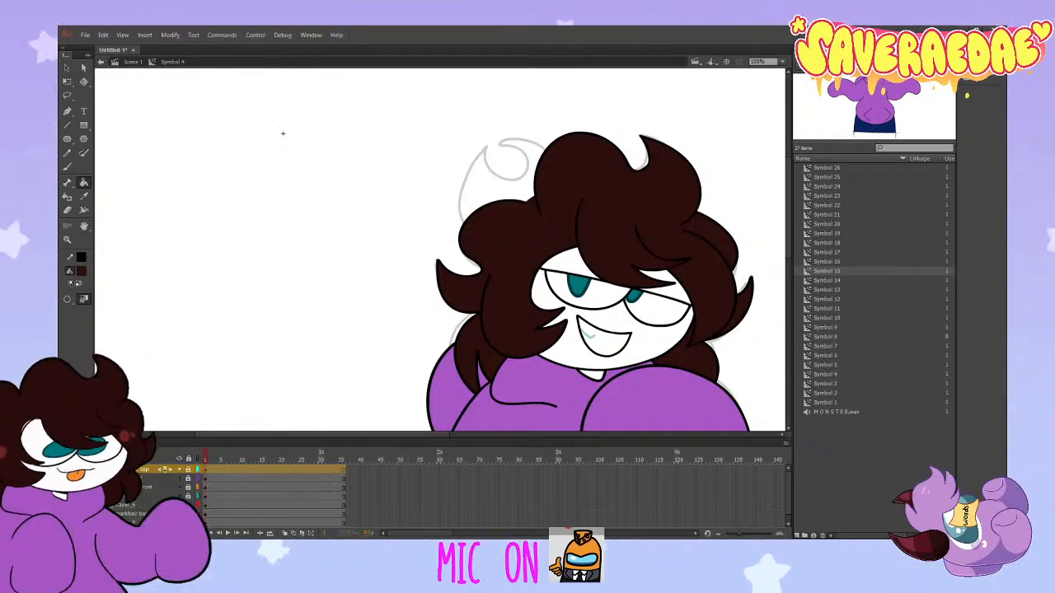
click(186, 498)
click(185, 499)
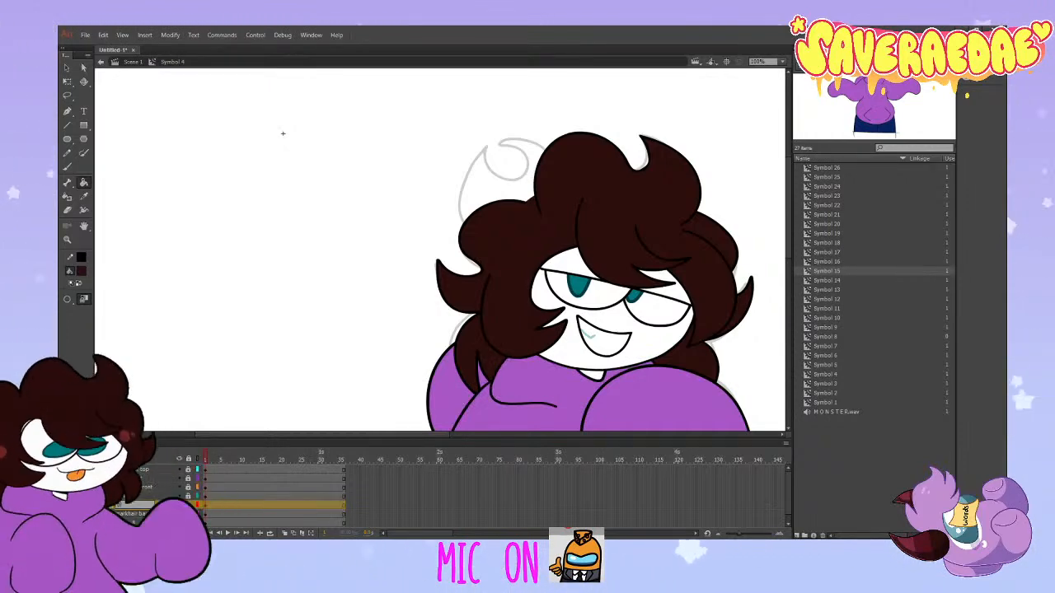
double_click(132, 504)
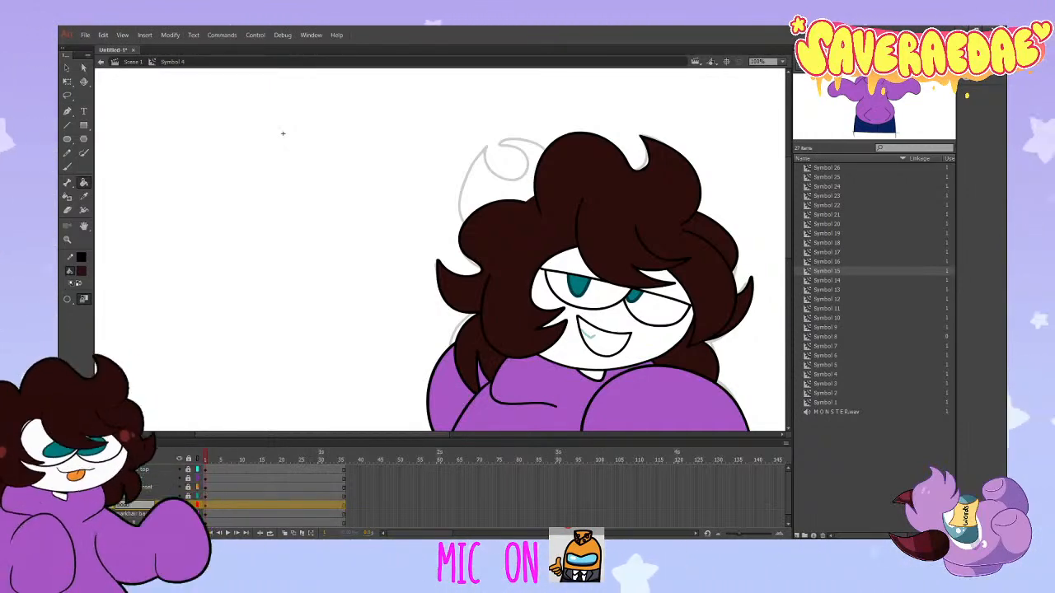
Step: On a new topmost layer, draw the black eyebrow lines across the bangs above the eyes and adjust them slightly with Free Transform
scroll(273, 380, down, 3)
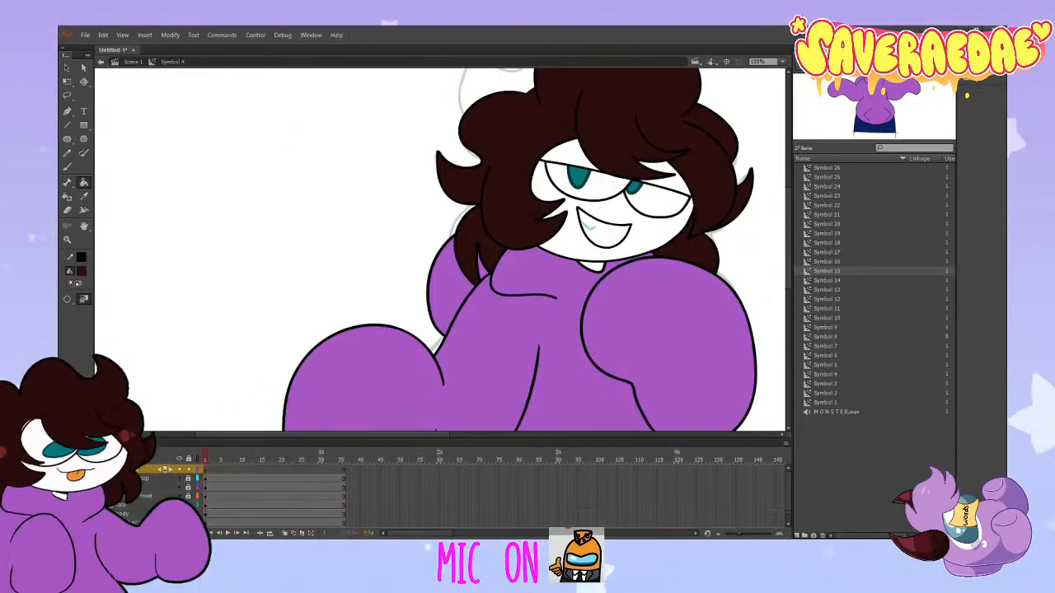
scroll(673, 287, up, 3)
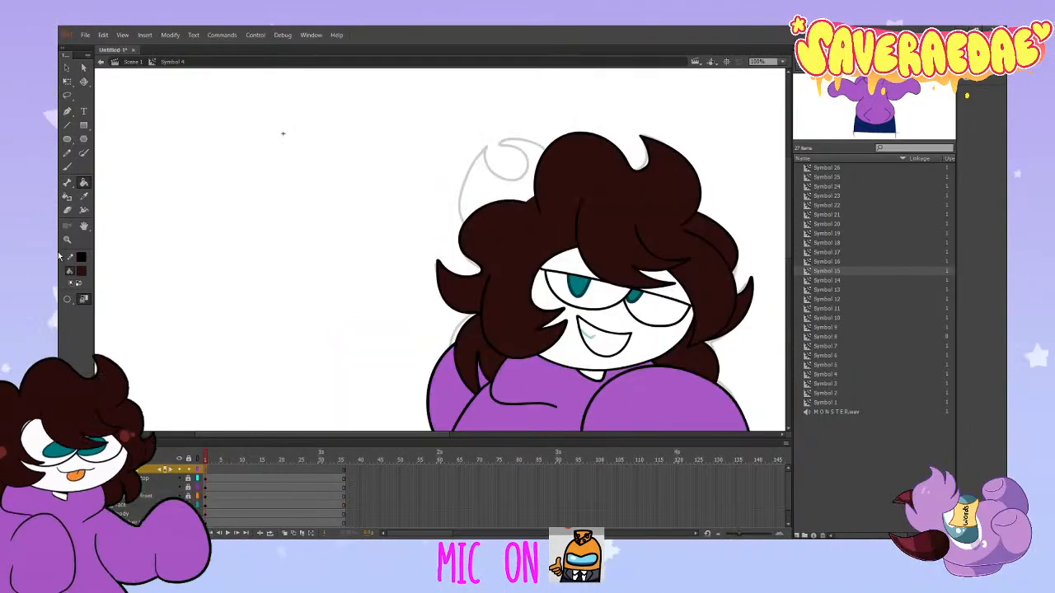
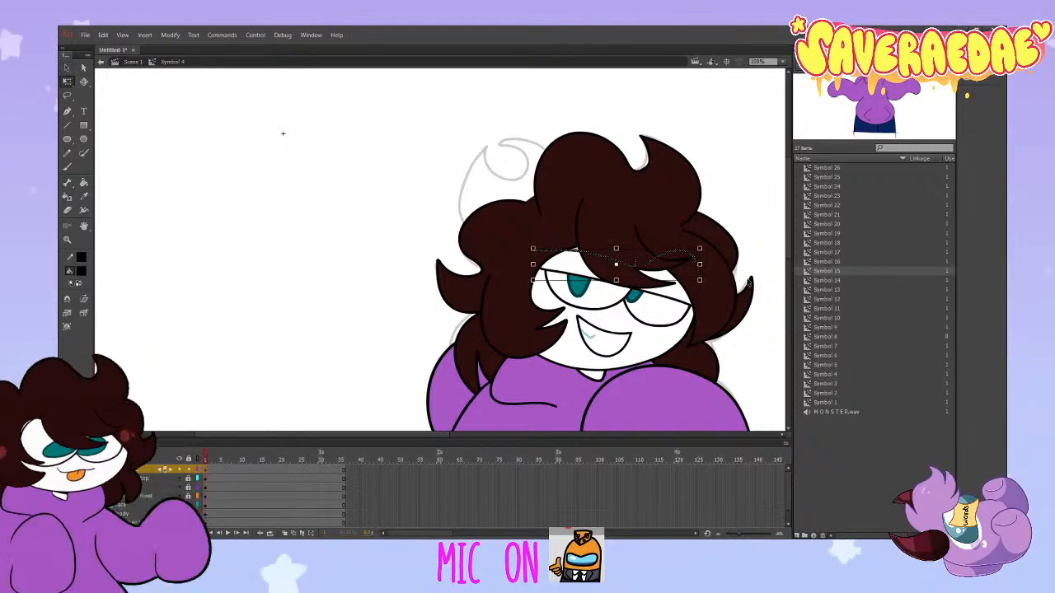
drag(710, 292, 711, 298)
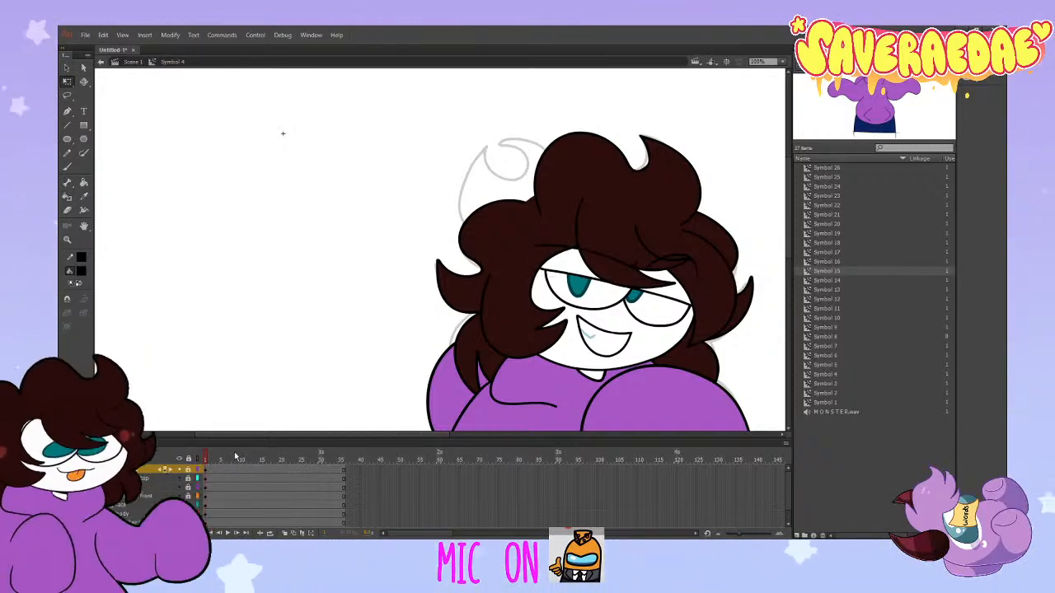
Step: On the bottom layer, ink the curled tuft behind the head, redoing its first stroke, and fill it with the hair's dark brown
scroll(160, 515, down, 2)
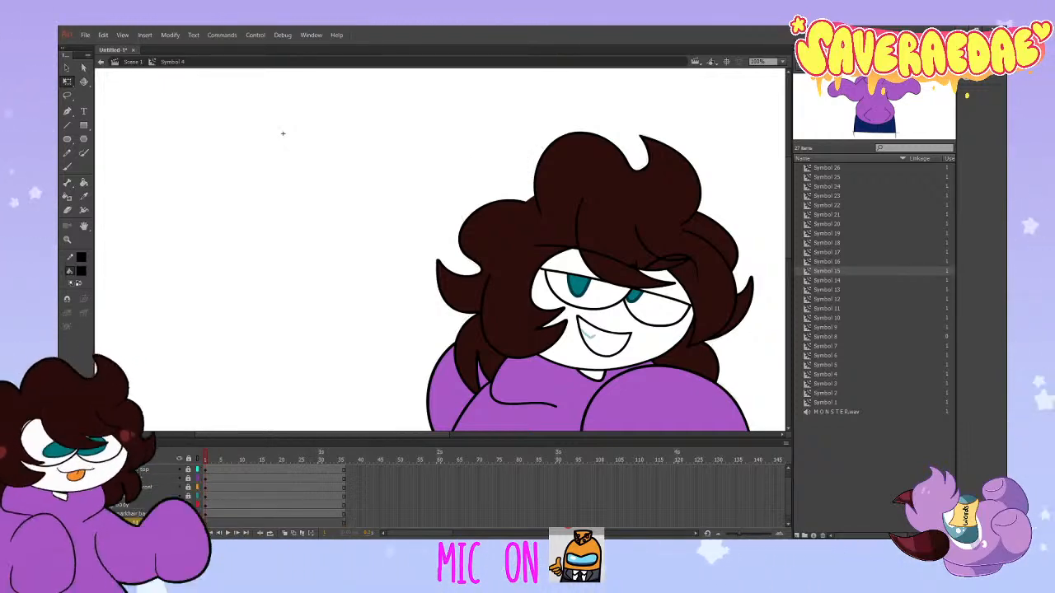
scroll(153, 519, down, 1)
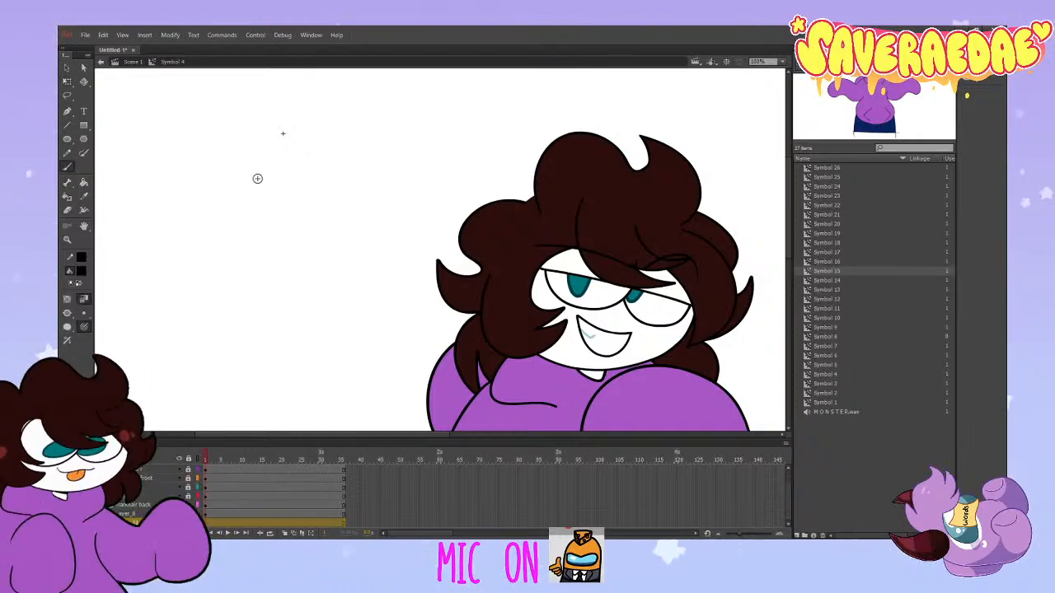
drag(485, 154, 475, 206)
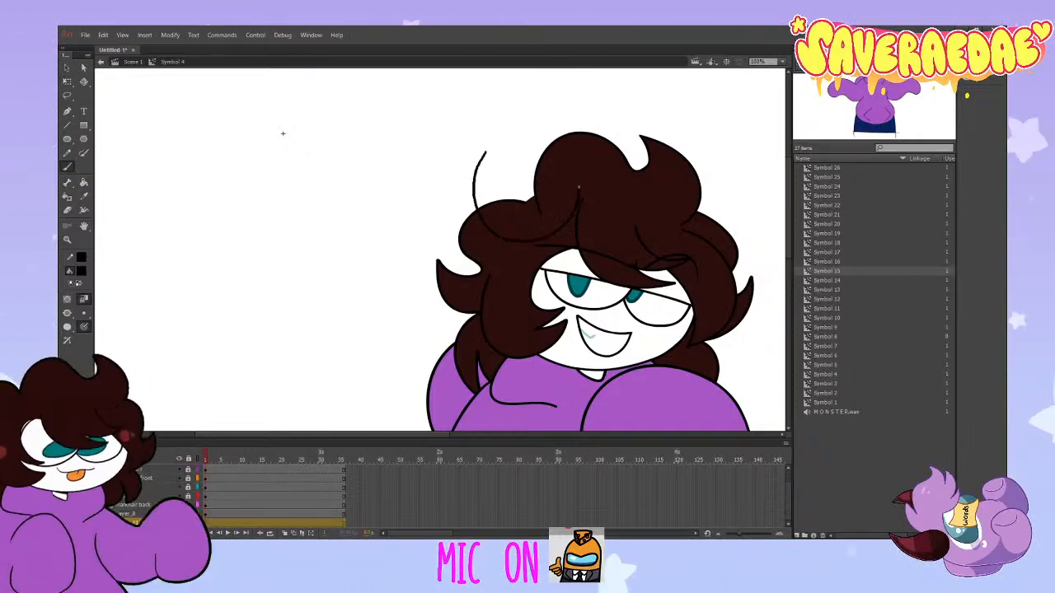
key(ctrl+z)
key(ctrl+z)
drag(486, 153, 488, 211)
mouse_move(560, 151)
mouse_down()
mouse_move(508, 142)
mouse_move(512, 177)
mouse_move(488, 154)
mouse_up()
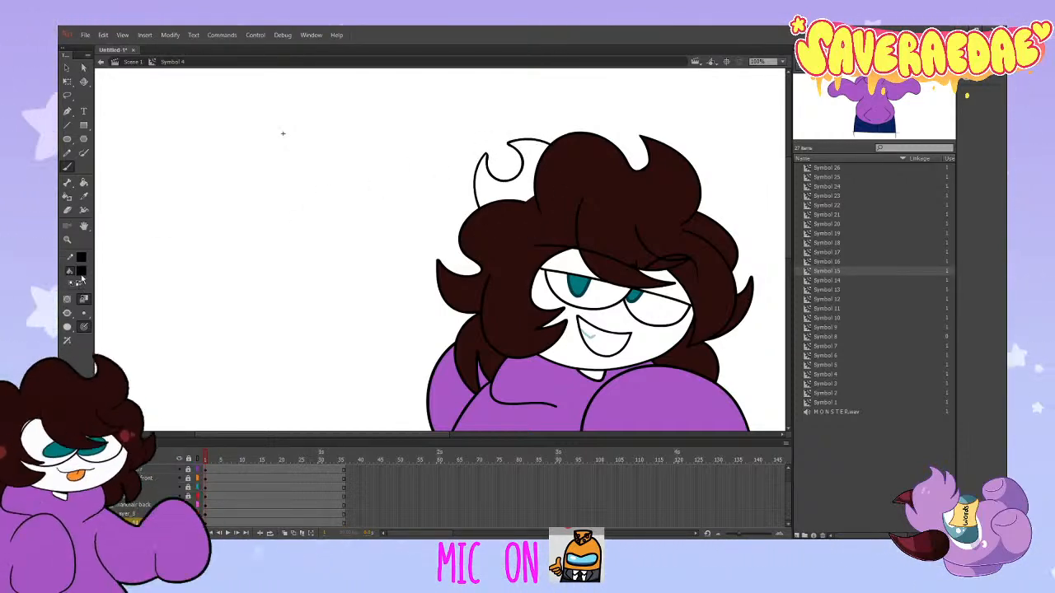
click(83, 183)
click(489, 198)
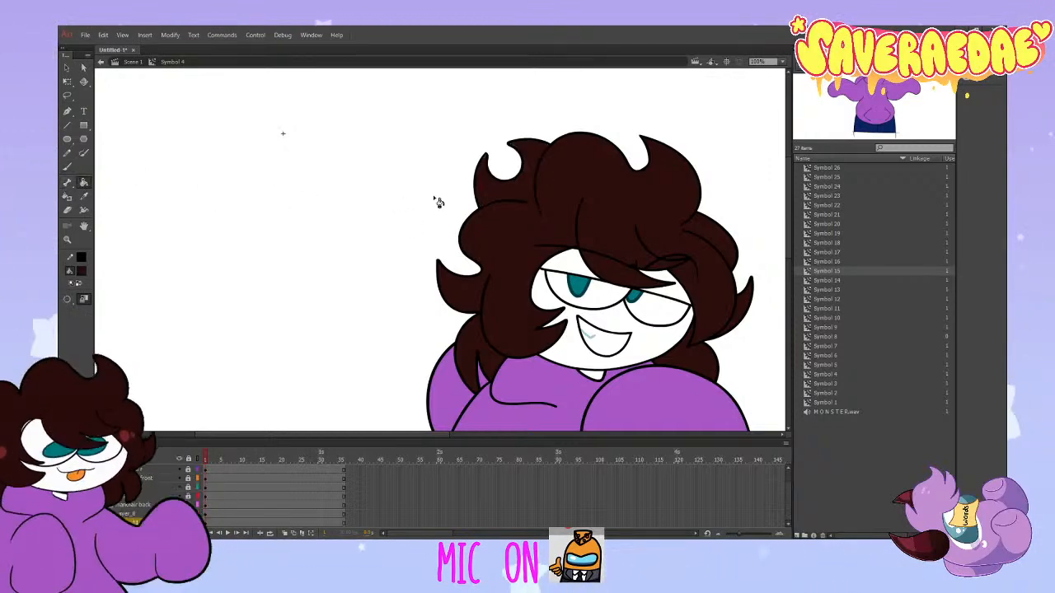
Step: Shift the curled tuft behind the head slightly outward and down, and convert it to a symbol
click(66, 69)
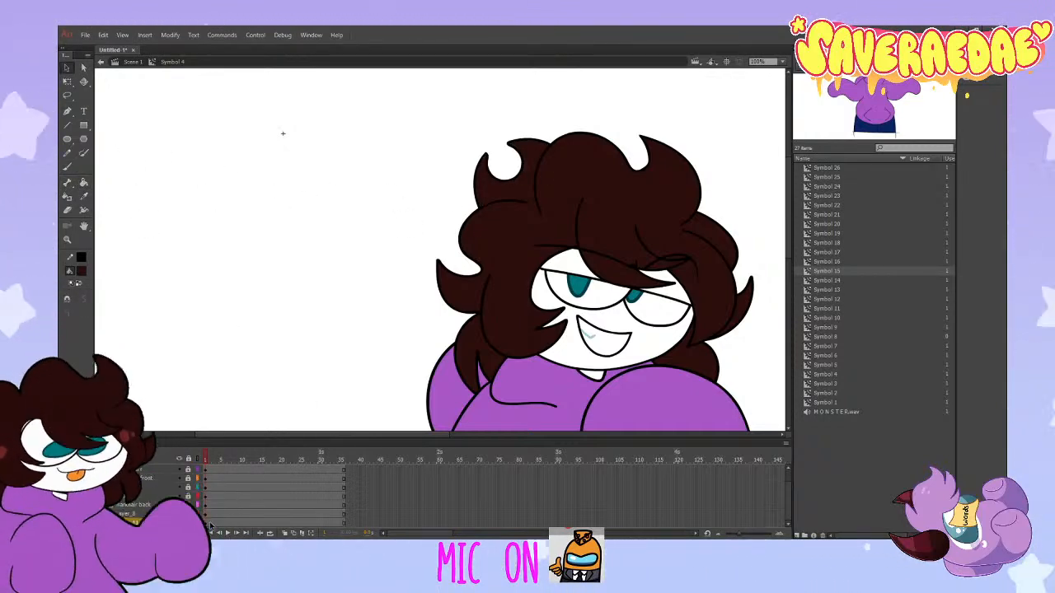
click(519, 201)
drag(519, 200, 511, 204)
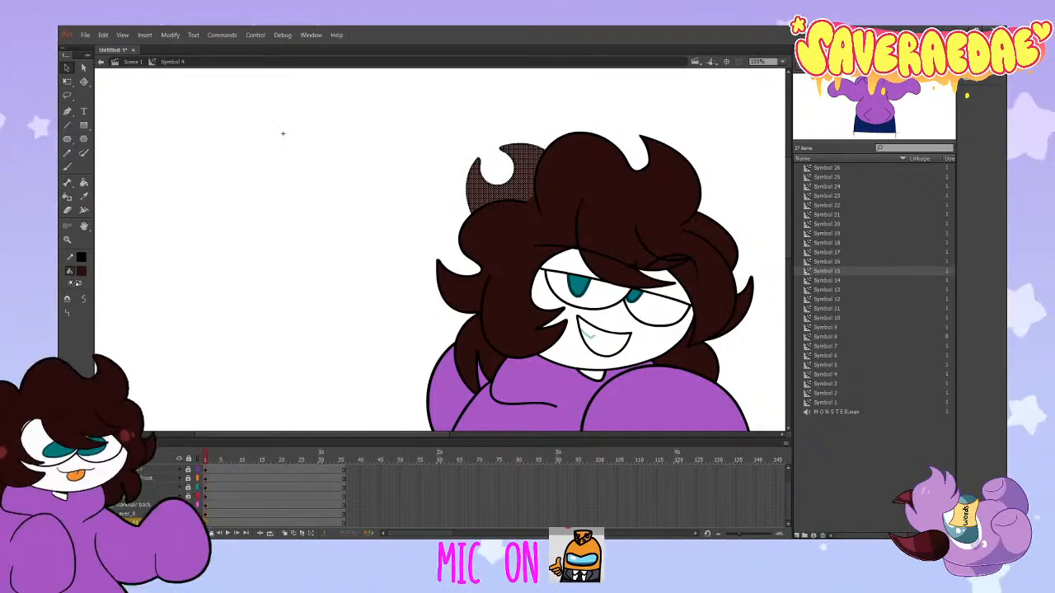
key(F8)
key(Return)
click(256, 282)
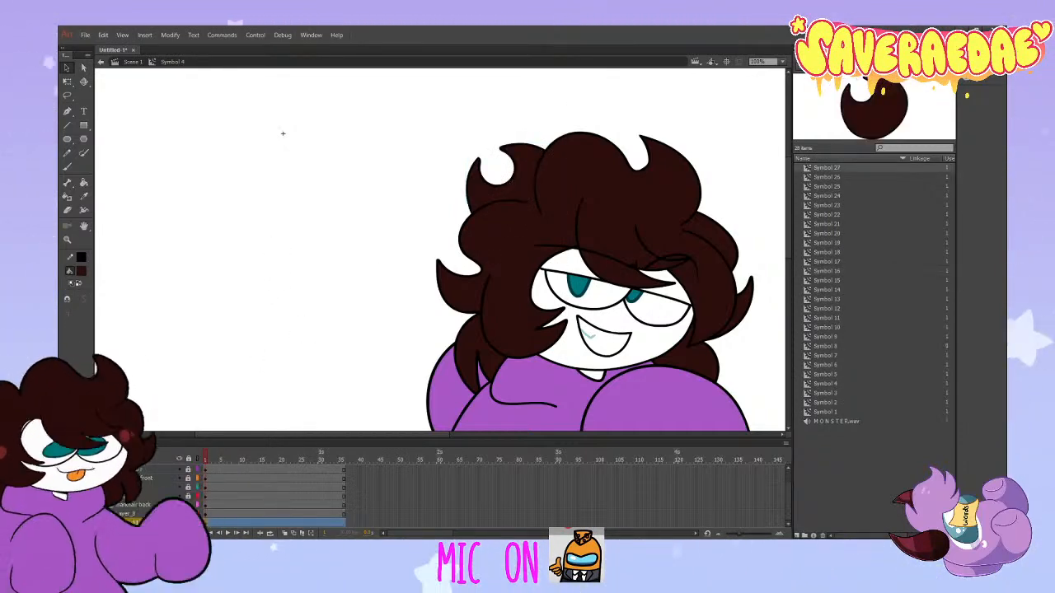
Step: Convert the purple hood shape and the dark back hair on the next layers up to separate symbols
key(period)
key(period)
key(period)
click(263, 238)
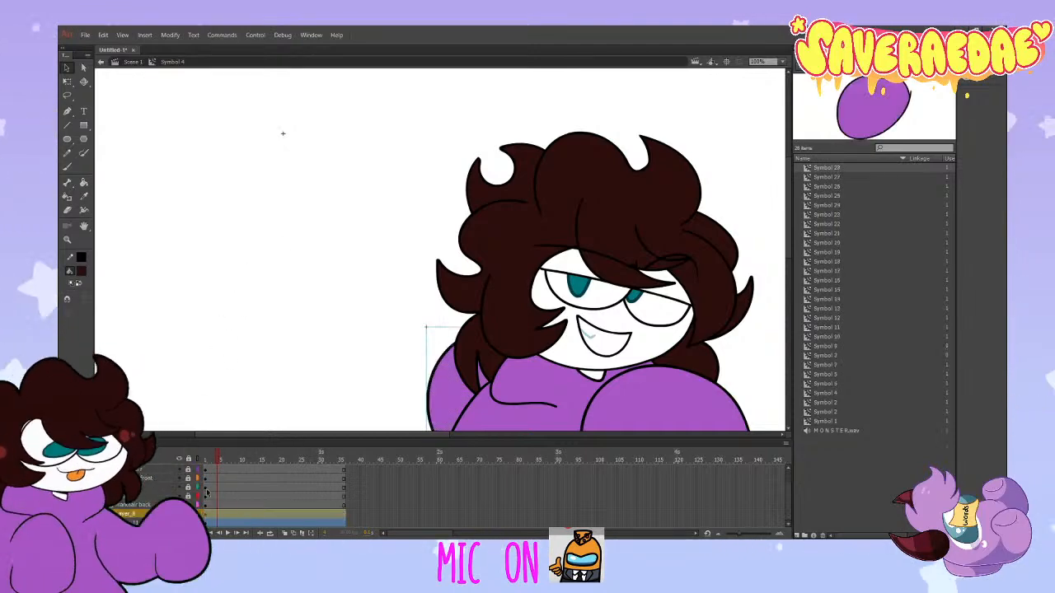
right_click(206, 504)
key(F8)
key(Return)
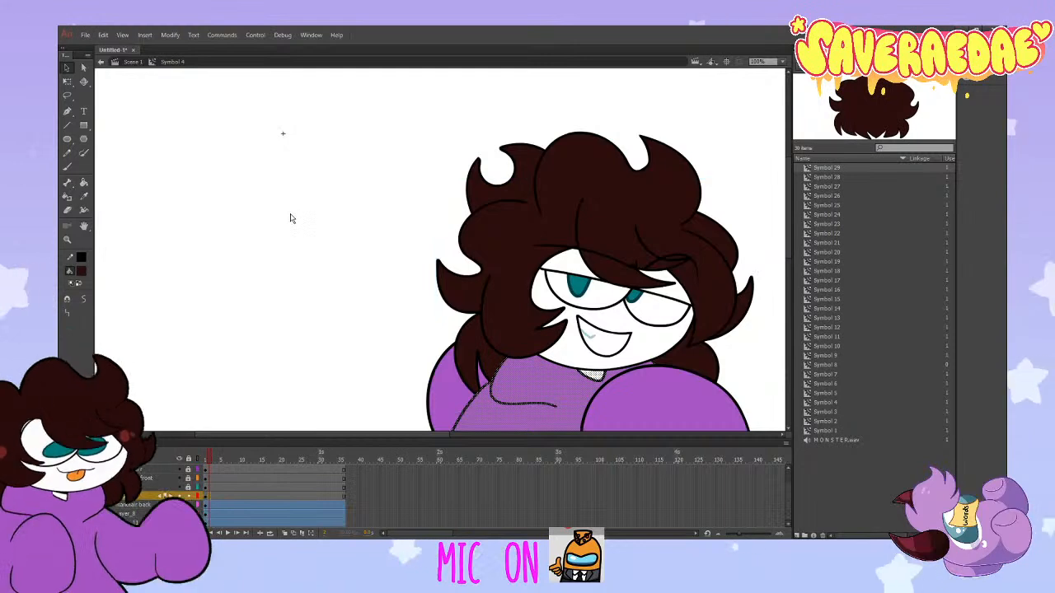
Step: Convert the body artwork and the face artwork to separate symbols
key(F8)
key(Return)
click(211, 487)
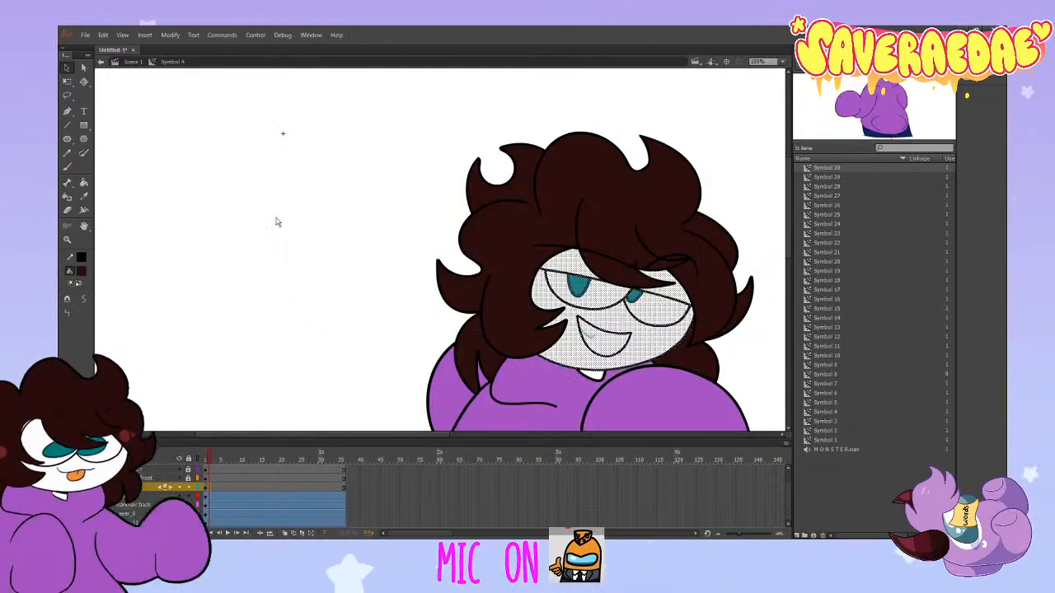
key(F8)
key(Return)
Step: Unlock the front hair layer, convert its artwork to a symbol, and select the large front sleeve's artwork on the layer above
click(189, 478)
click(209, 478)
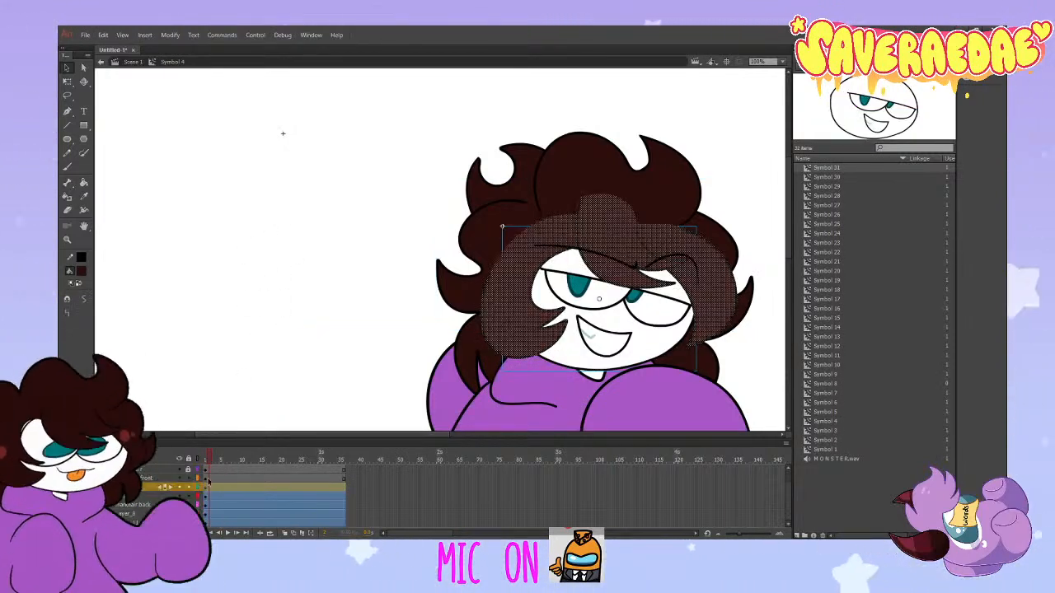
key(F8)
key(Return)
key(F8)
key(Return)
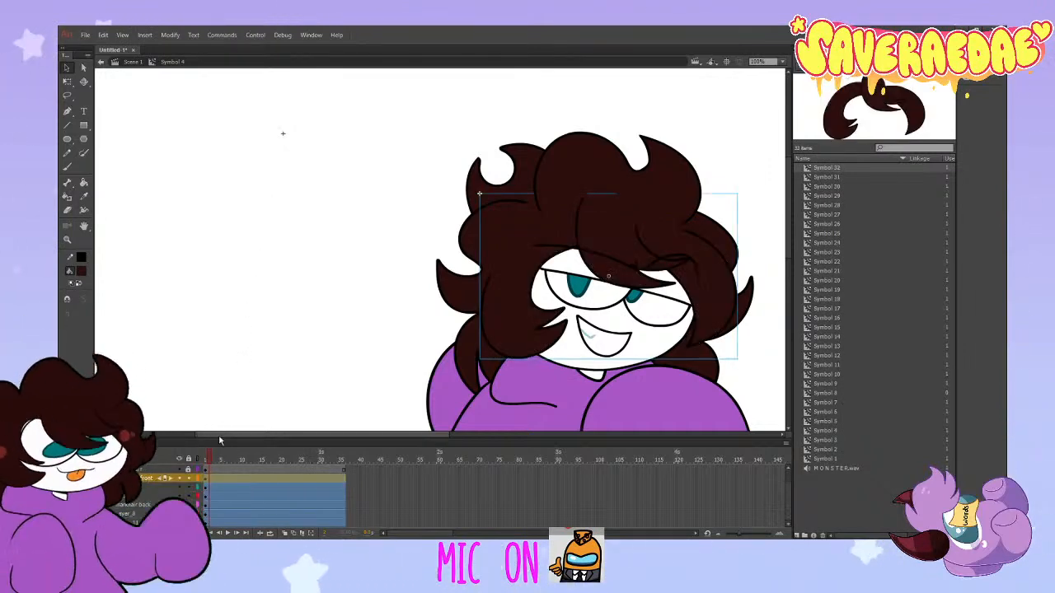
right_click(221, 468)
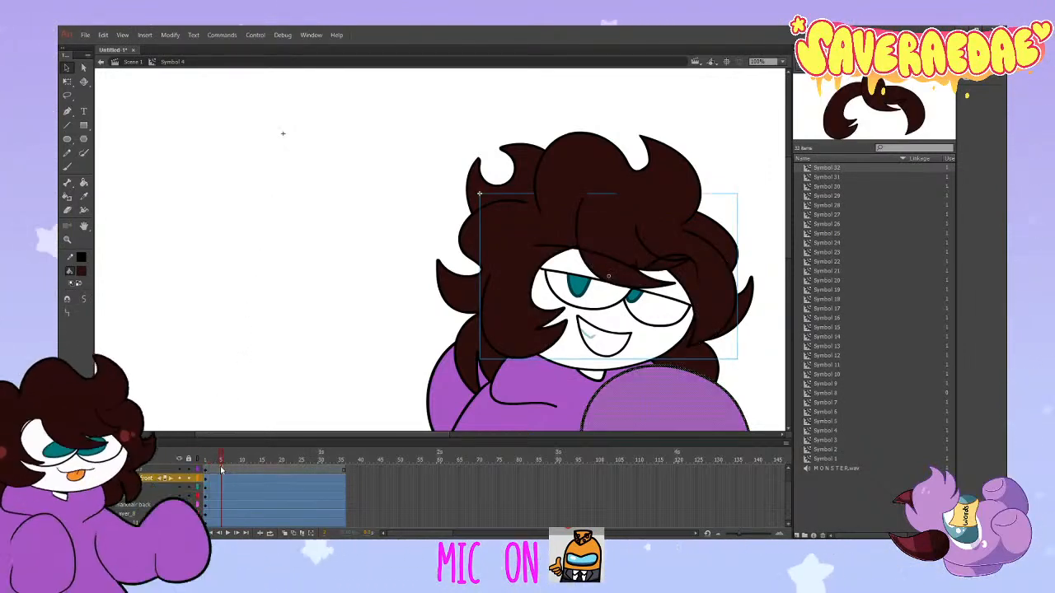
Step: Convert the purple front arm artwork to a symbol and give its layer a motion tween
click(288, 172)
key(Return)
scroll(137, 500, up, 1)
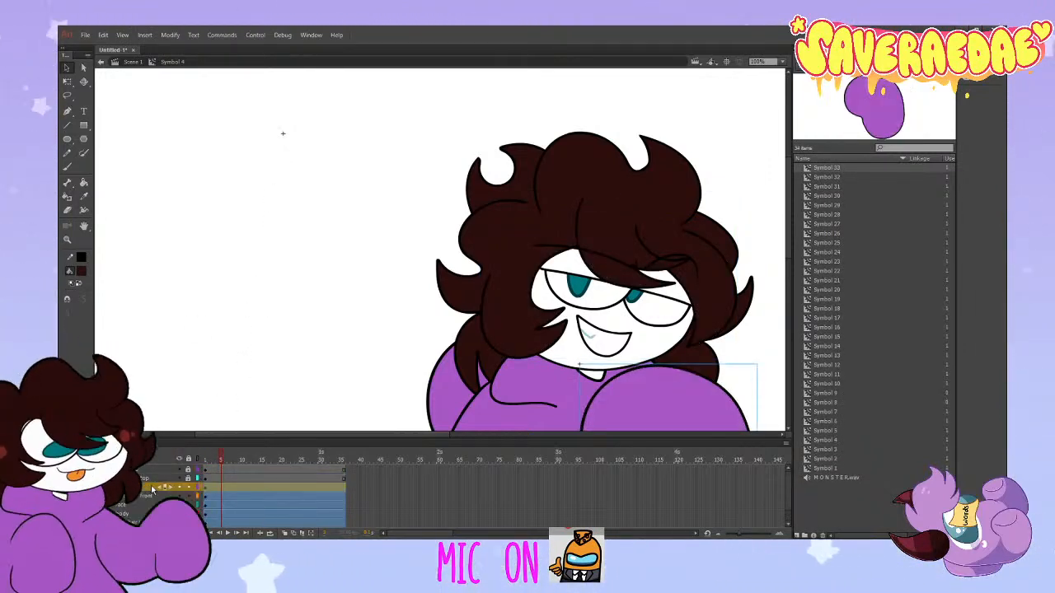
Step: Unlock the top hair layer, convert the top hair shape to a symbol, and give it a motion tween
click(205, 478)
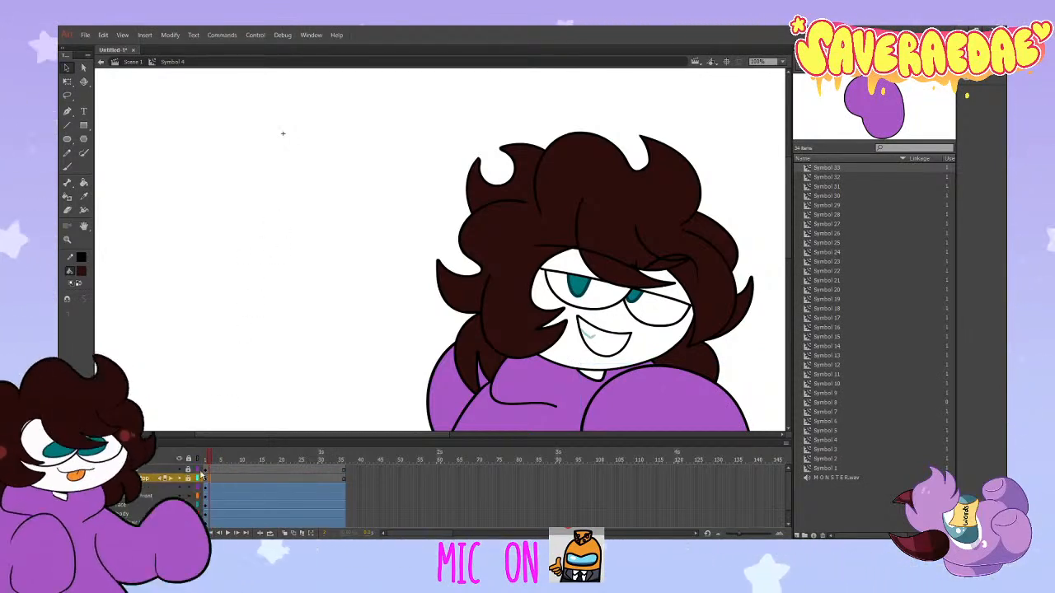
click(257, 221)
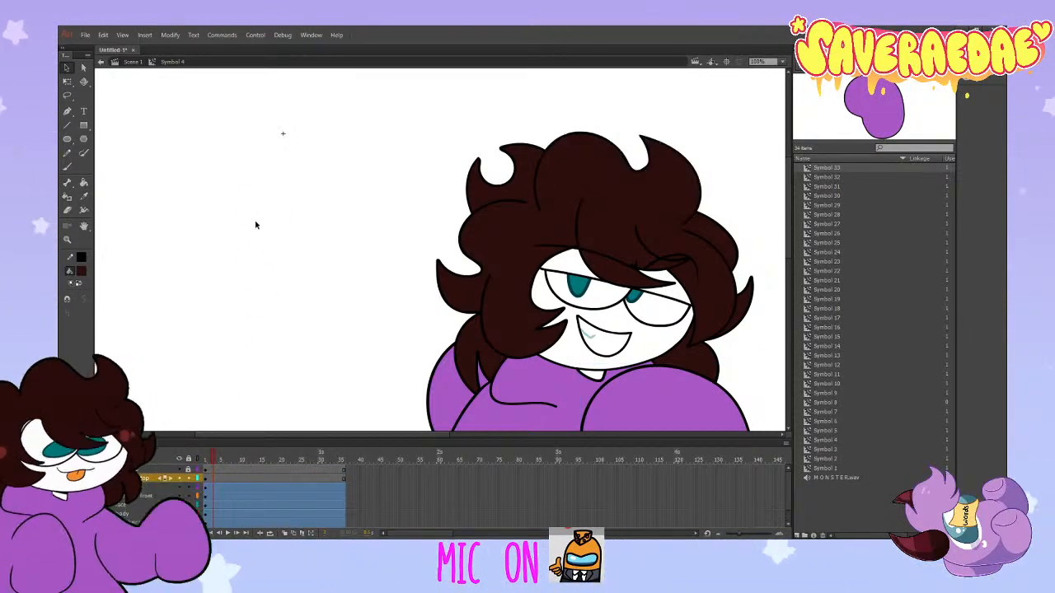
click(209, 478)
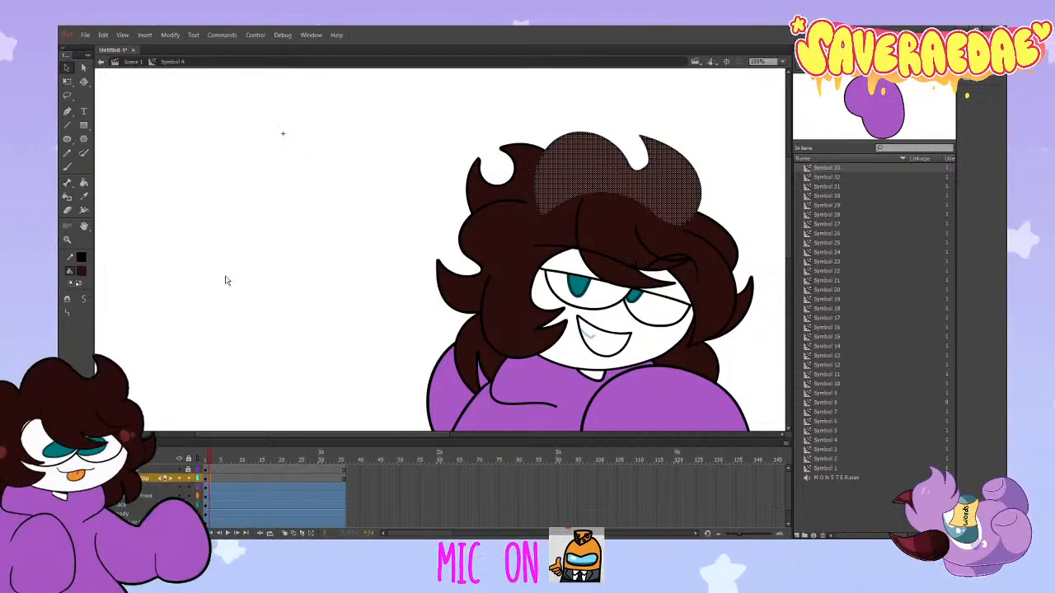
key(F8)
key(Return)
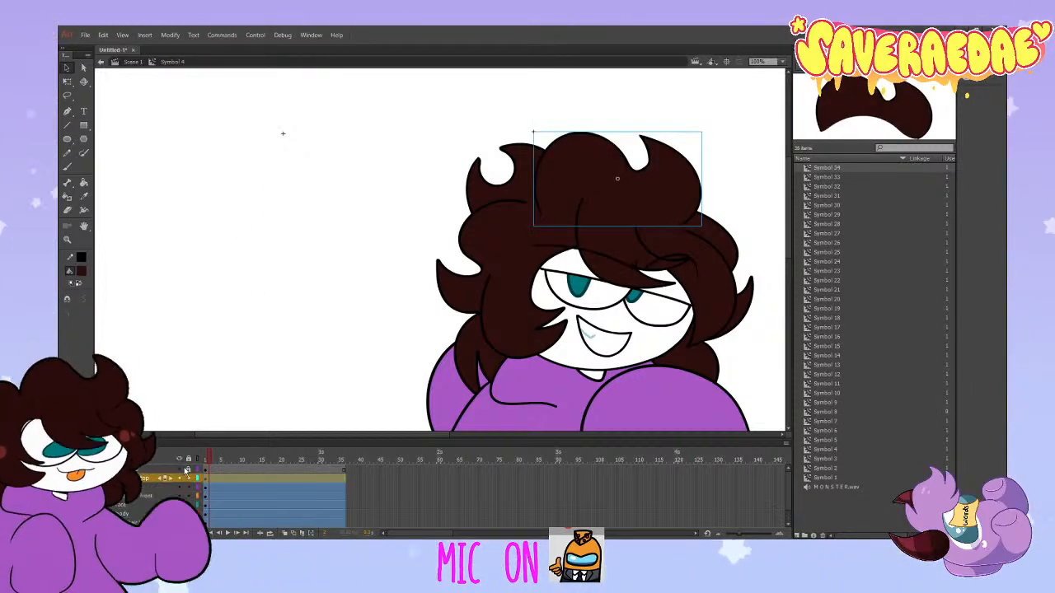
Step: Convert the eyebrow lines on the uppermost layer to a symbol with a motion tween
click(274, 274)
key(F8)
key(Return)
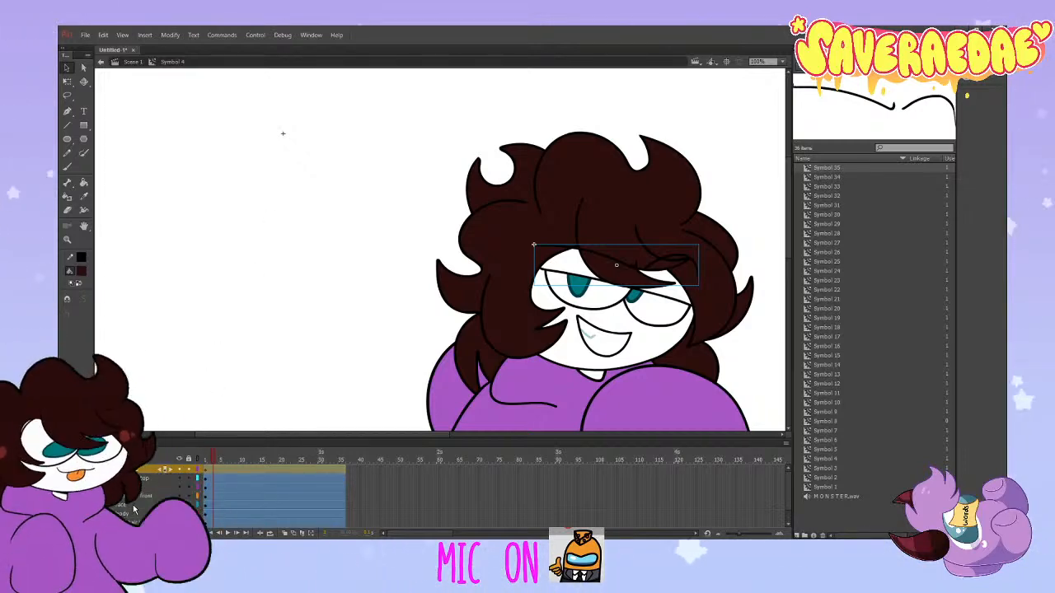
Step: Select the face symbol at frame 3 and move its transformation point down to the chin
click(180, 504)
click(181, 505)
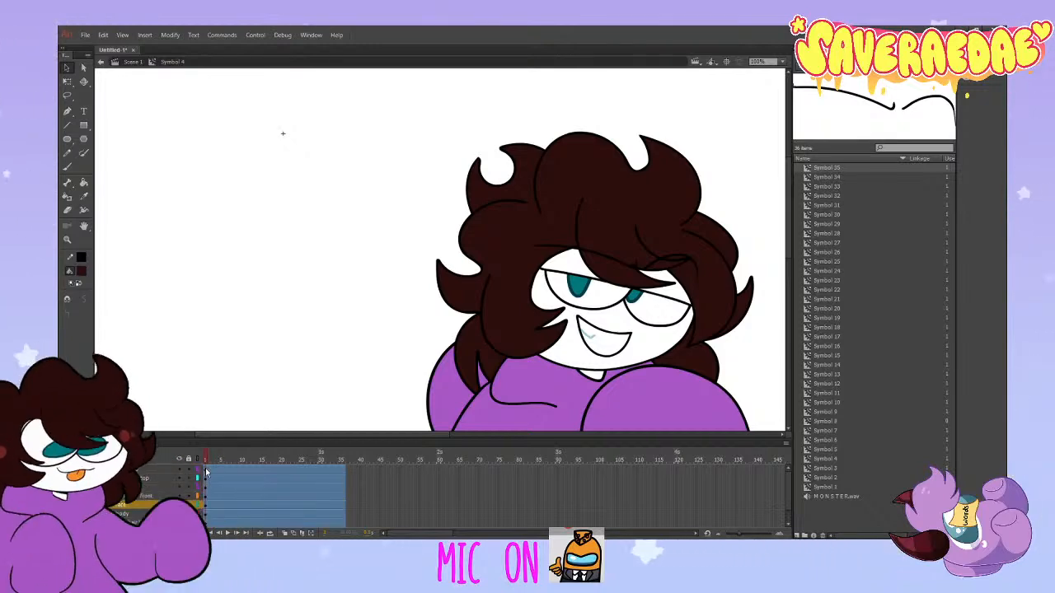
click(213, 504)
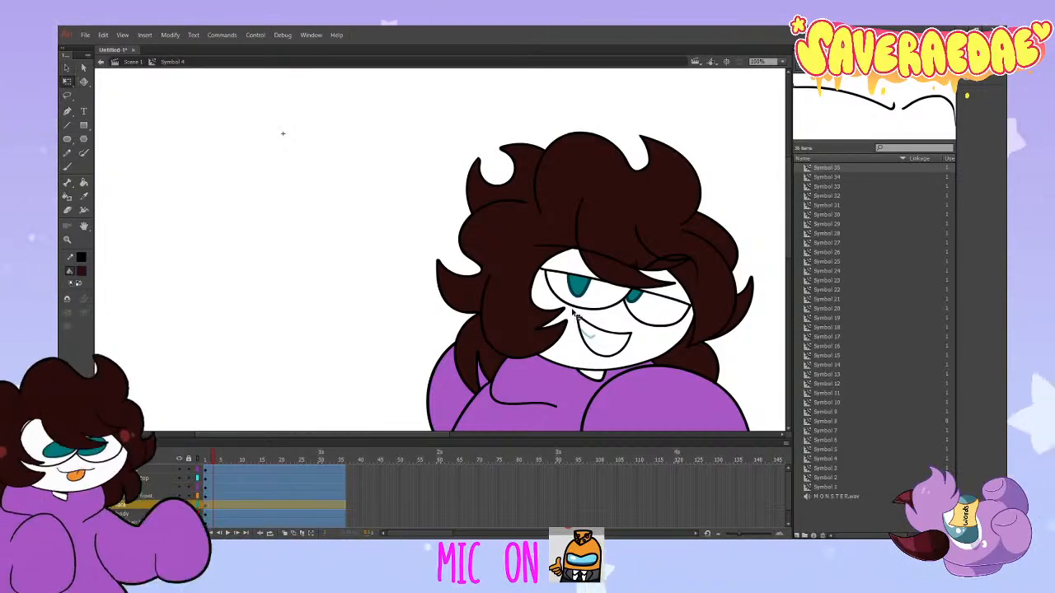
scroll(585, 317, down, 3)
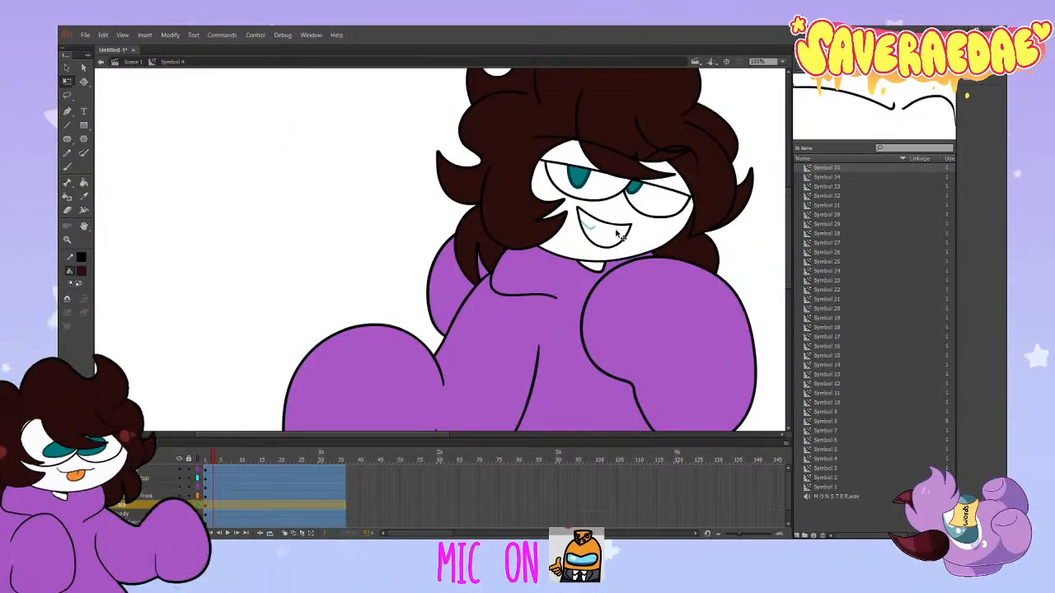
click(213, 513)
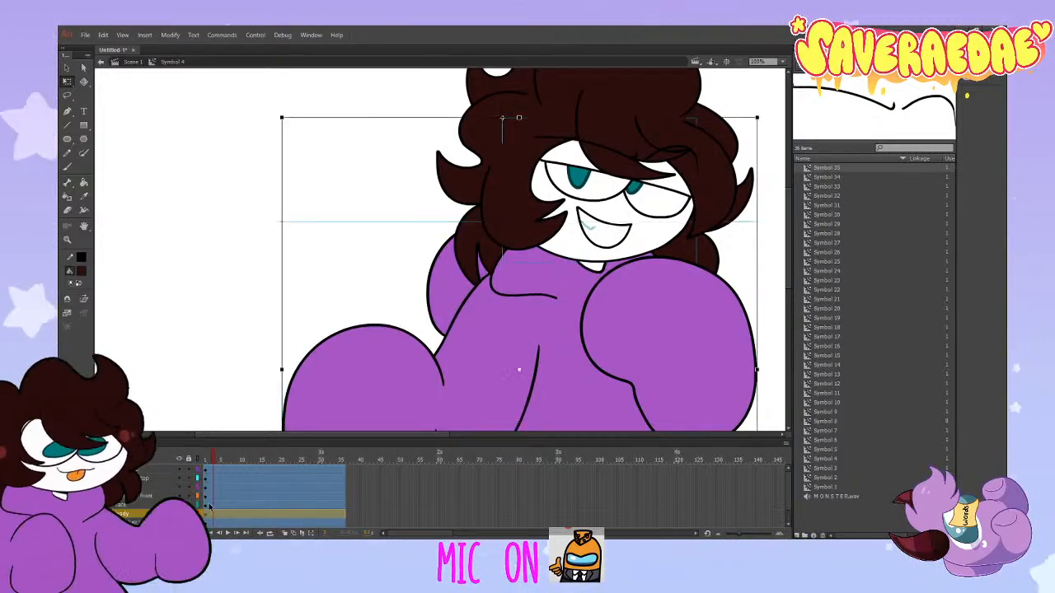
click(583, 193)
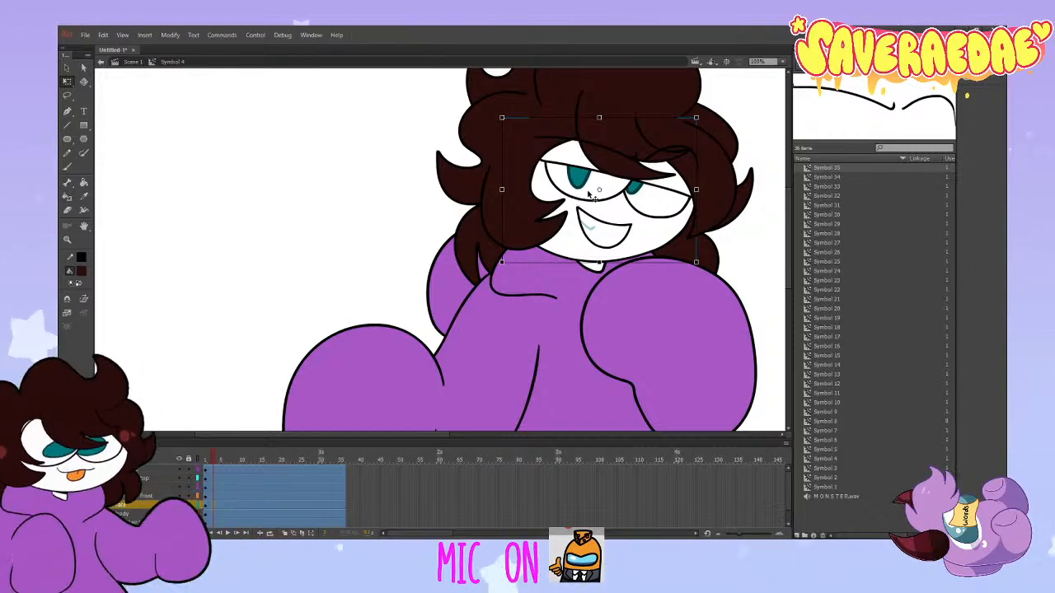
drag(600, 192, 591, 253)
Step: Add a face keyframe at frame 3 with the face lowered slightly and rotated slightly clockwise
key(F6)
drag(612, 213, 612, 220)
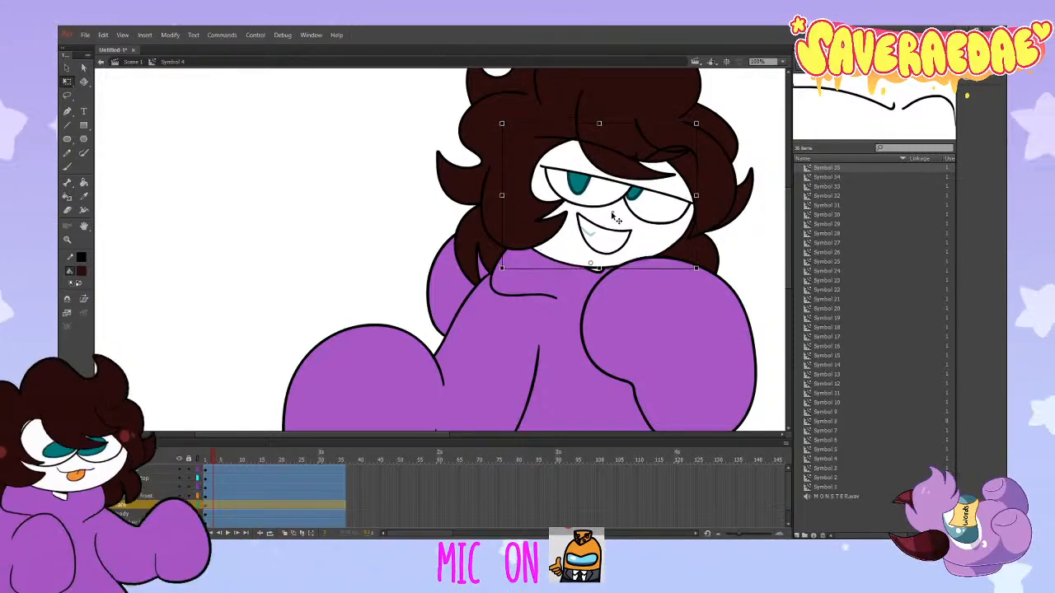
drag(702, 127, 705, 135)
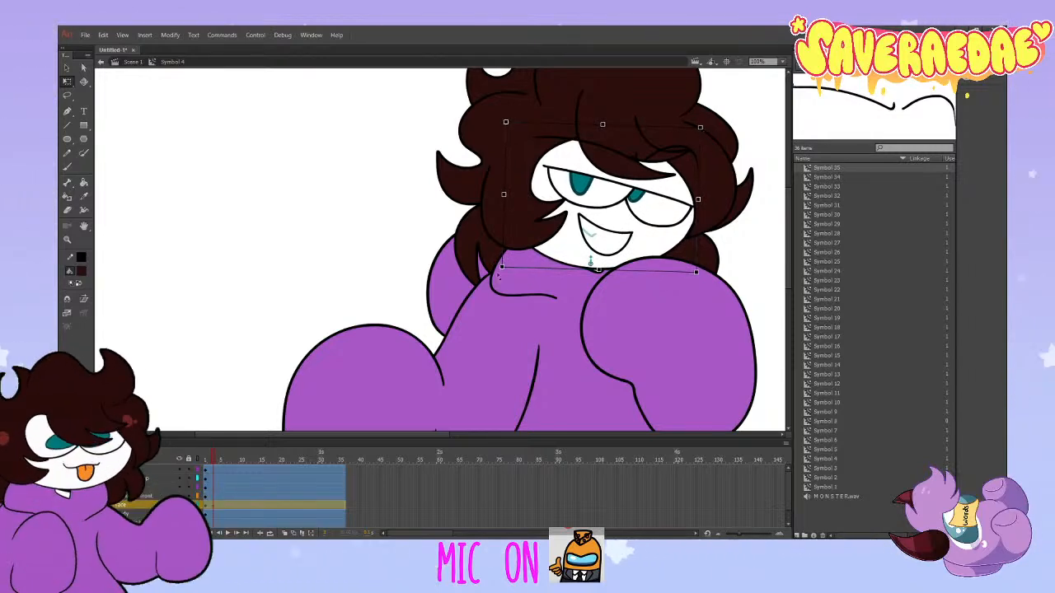
Step: Create a second face pose, raised slightly and rotated counterclockwise, and place its keyframe at frame 5
click(209, 513)
click(205, 505)
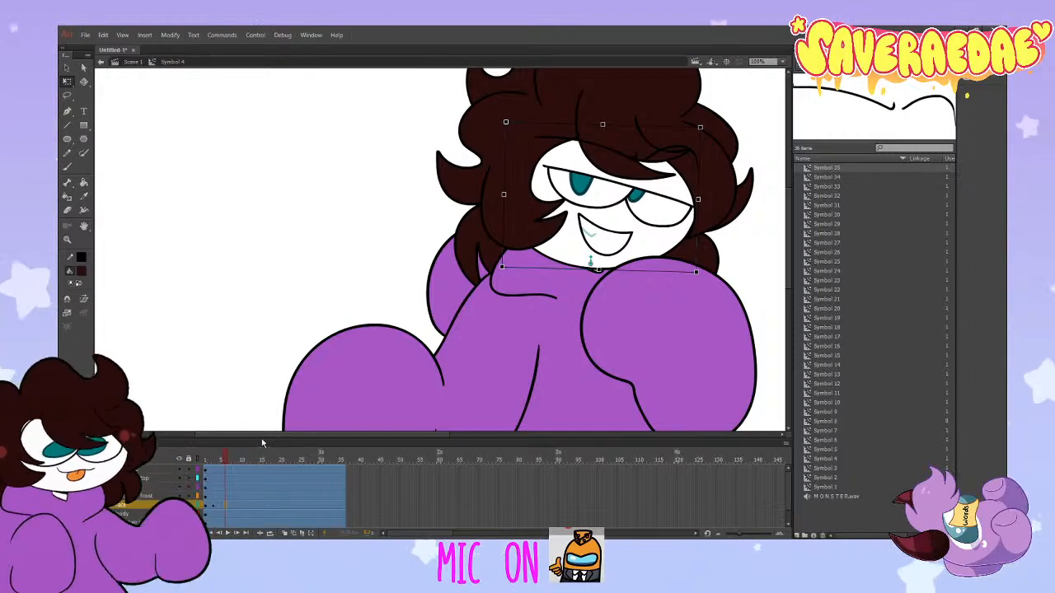
key(ctrl+z)
drag(702, 121, 696, 123)
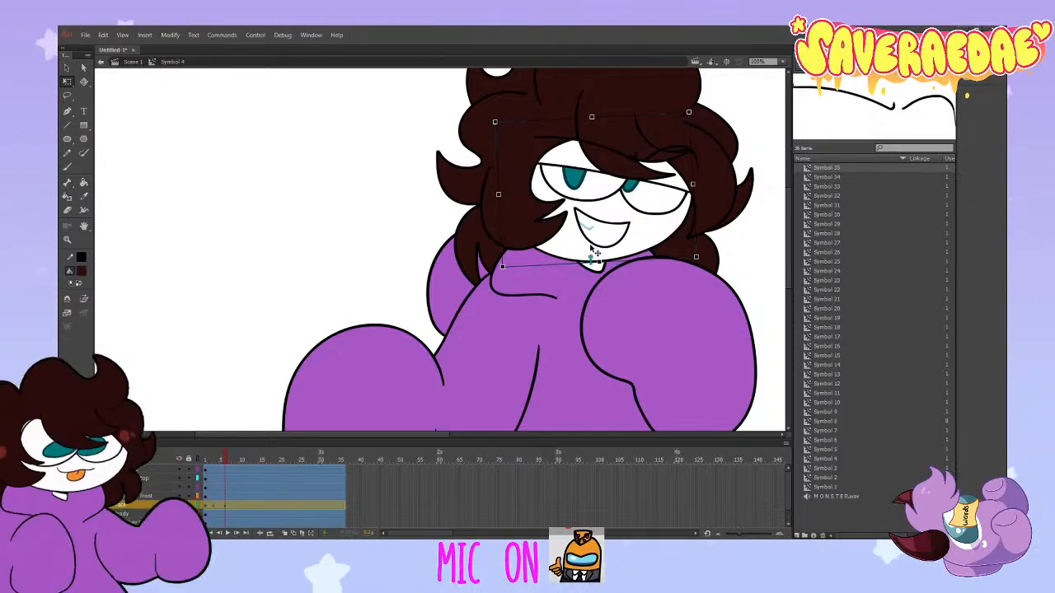
drag(590, 249, 590, 245)
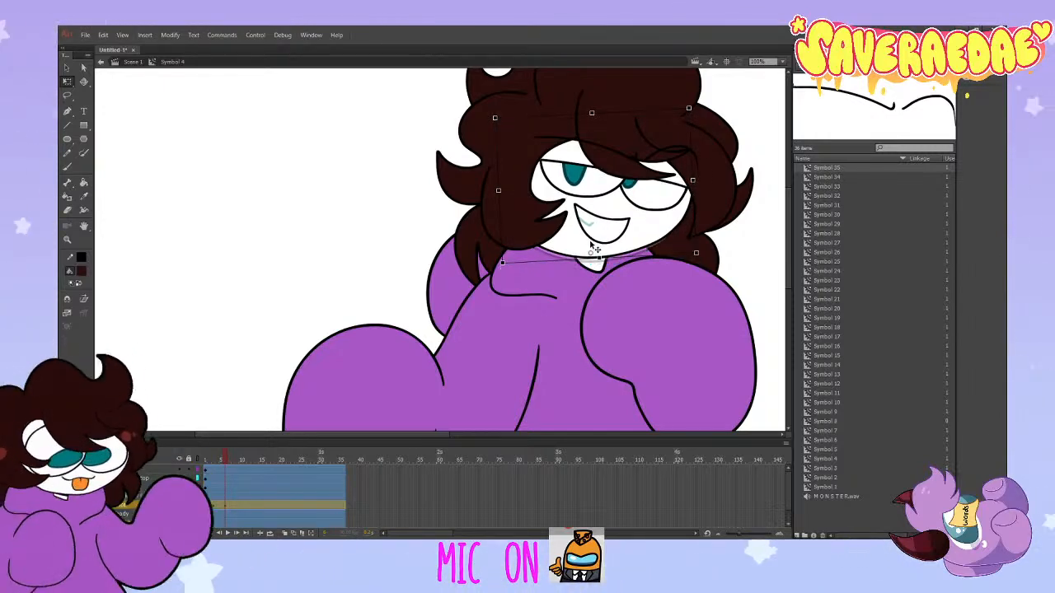
click(225, 514)
click(223, 505)
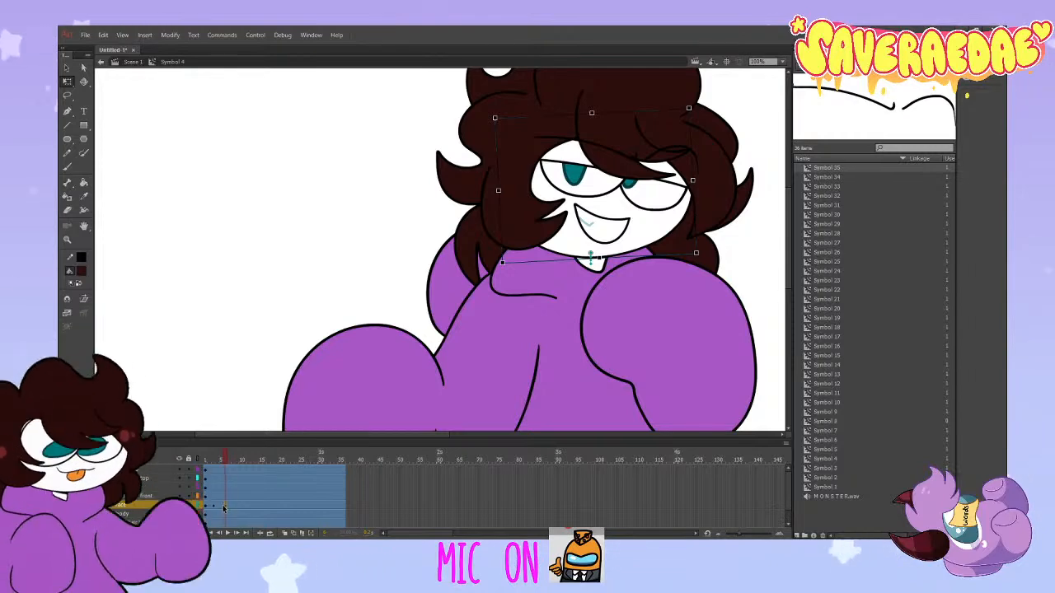
Step: Copy the face's frame 1 pose to a keyframe at frame 8
click(206, 505)
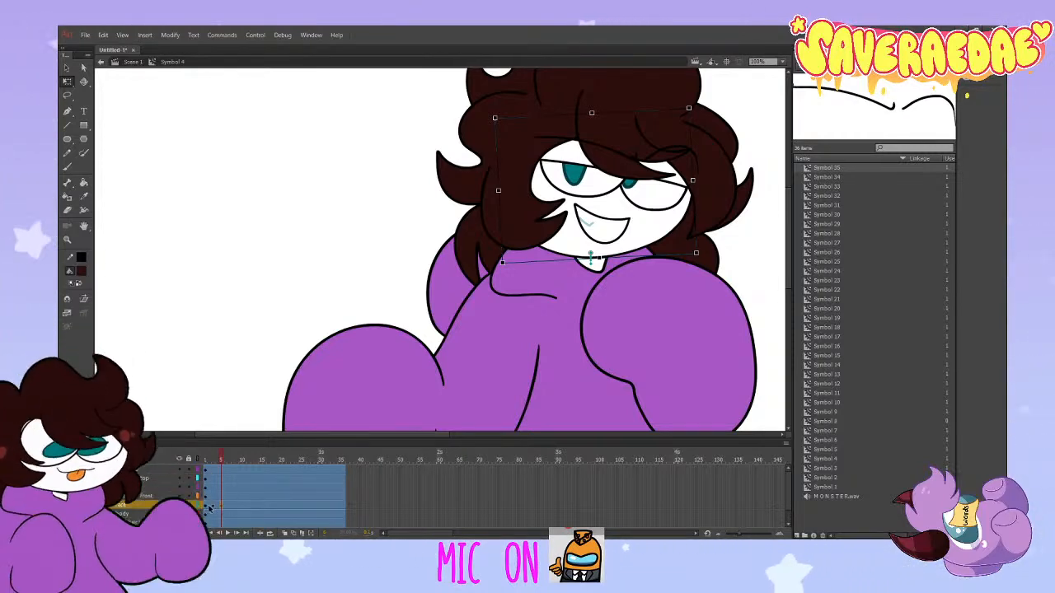
key(ctrl+z)
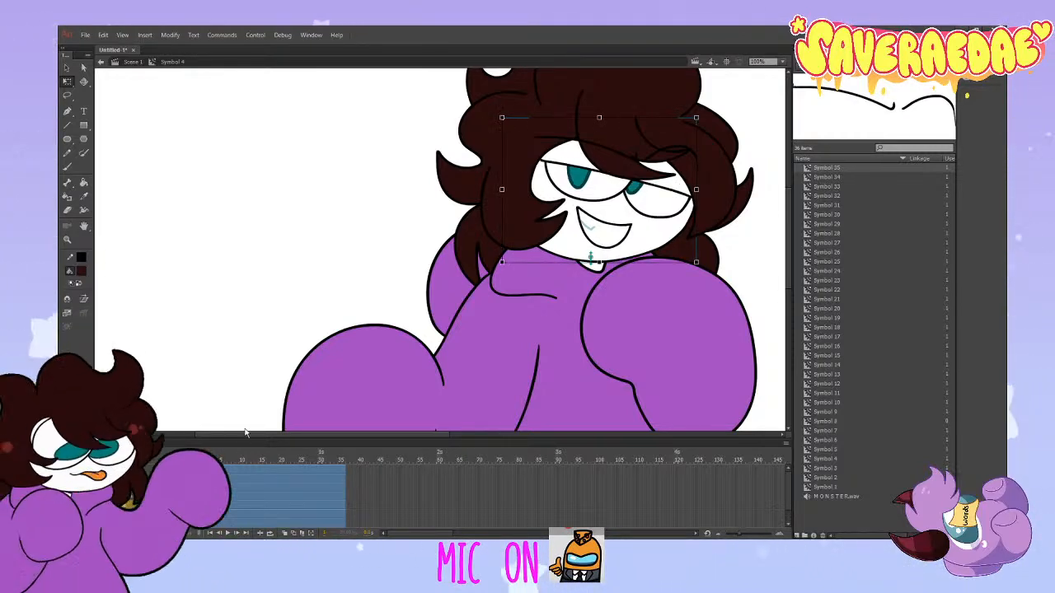
click(232, 504)
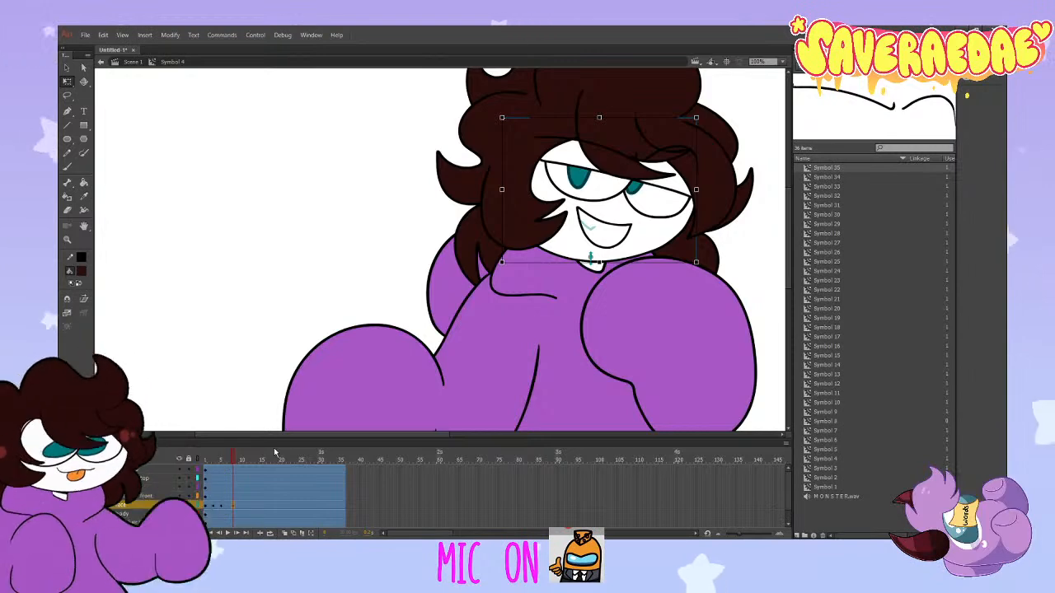
Step: Copy the face's motion, apply it to the eyebrow lines layer, and play it back
click(238, 507)
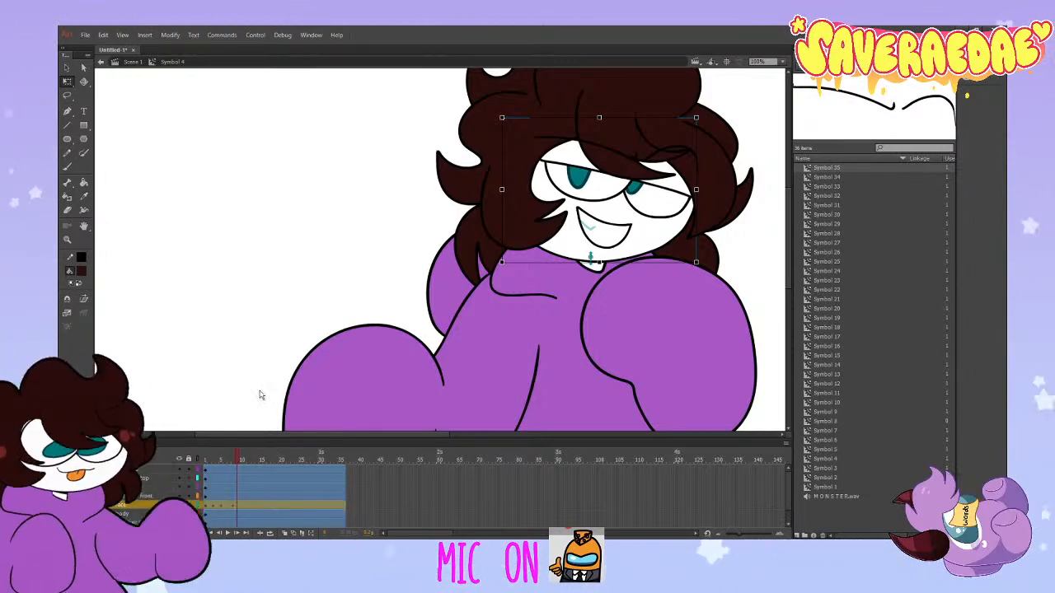
click(221, 490)
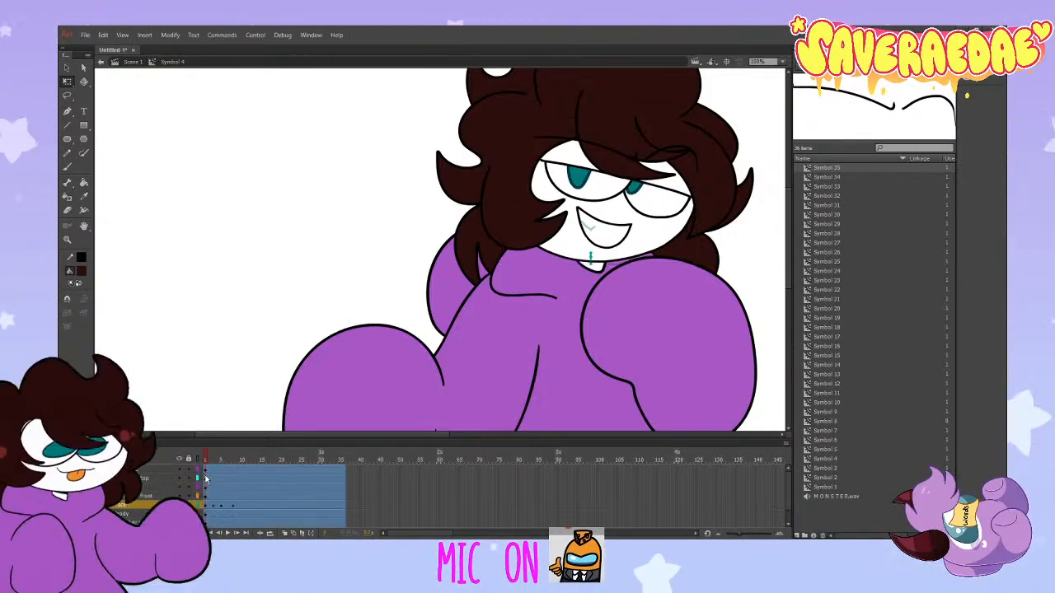
click(206, 504)
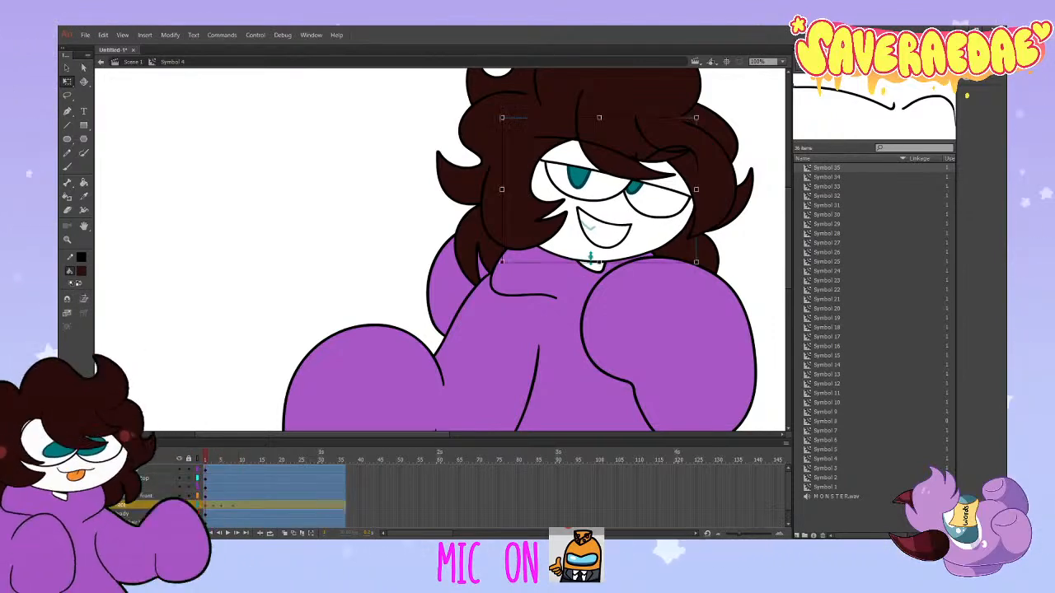
click(227, 534)
drag(244, 459, 203, 471)
click(203, 471)
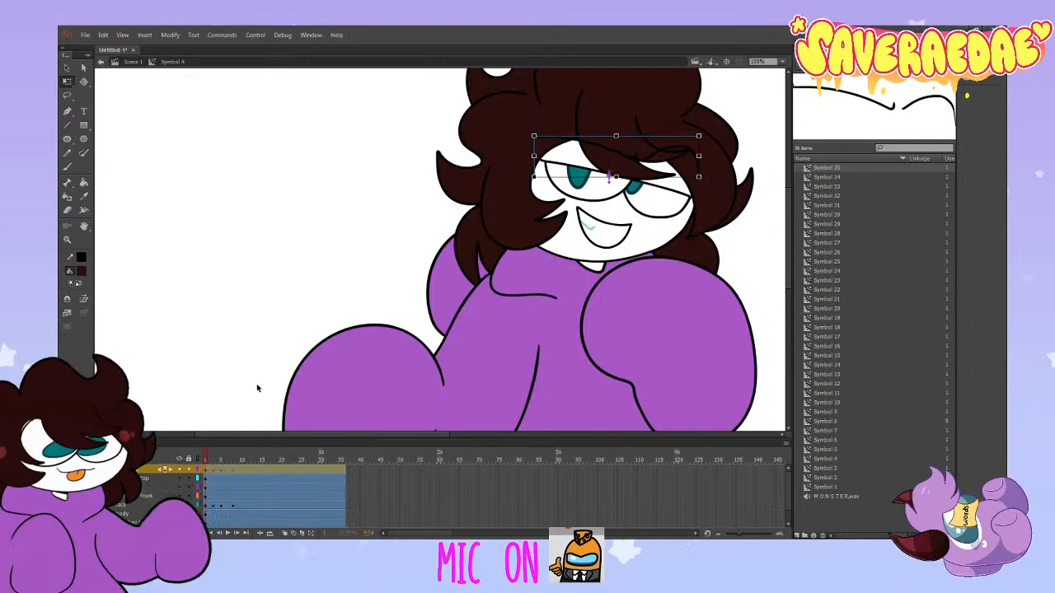
key(Return)
Step: Apply the copied face motion to the top hair layer and preview the first frames
click(206, 479)
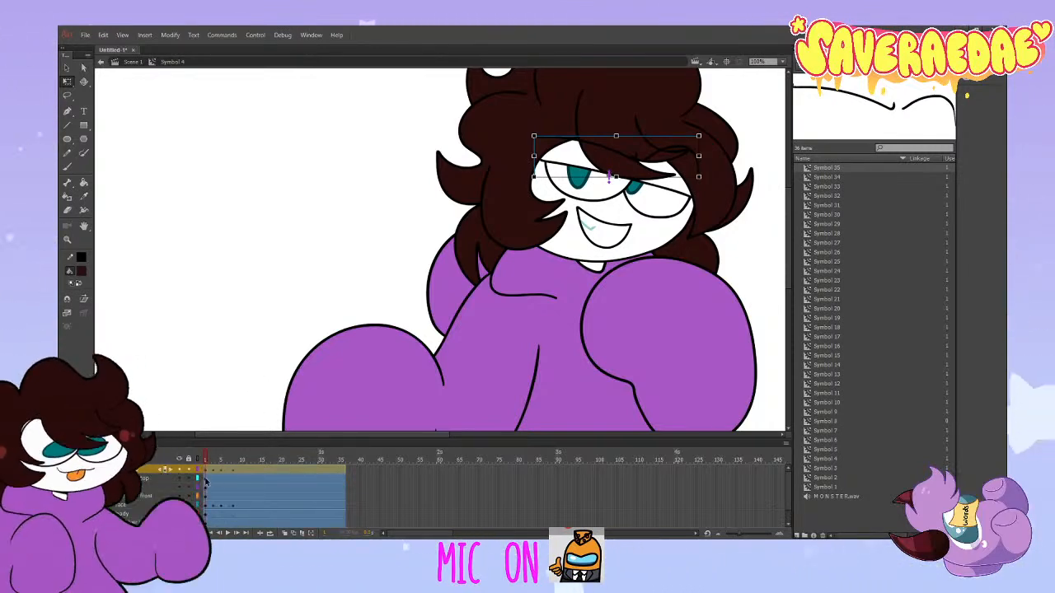
click(207, 479)
key(Return)
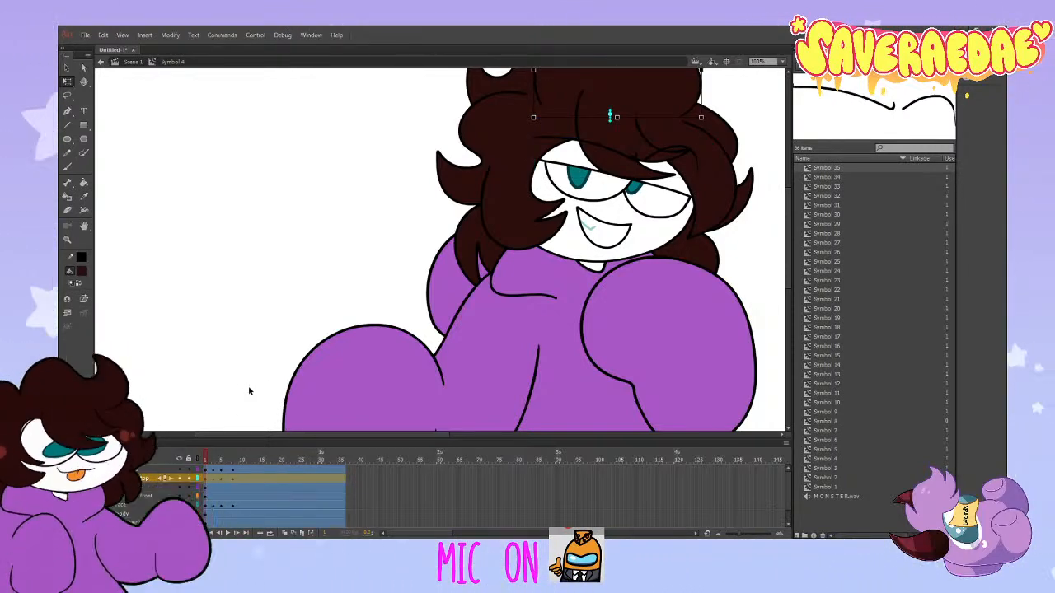
click(214, 460)
drag(214, 460, 207, 460)
Step: Apply the copied motion to the front arm and front hair layers, and scrub through the movement
click(145, 478)
click(145, 487)
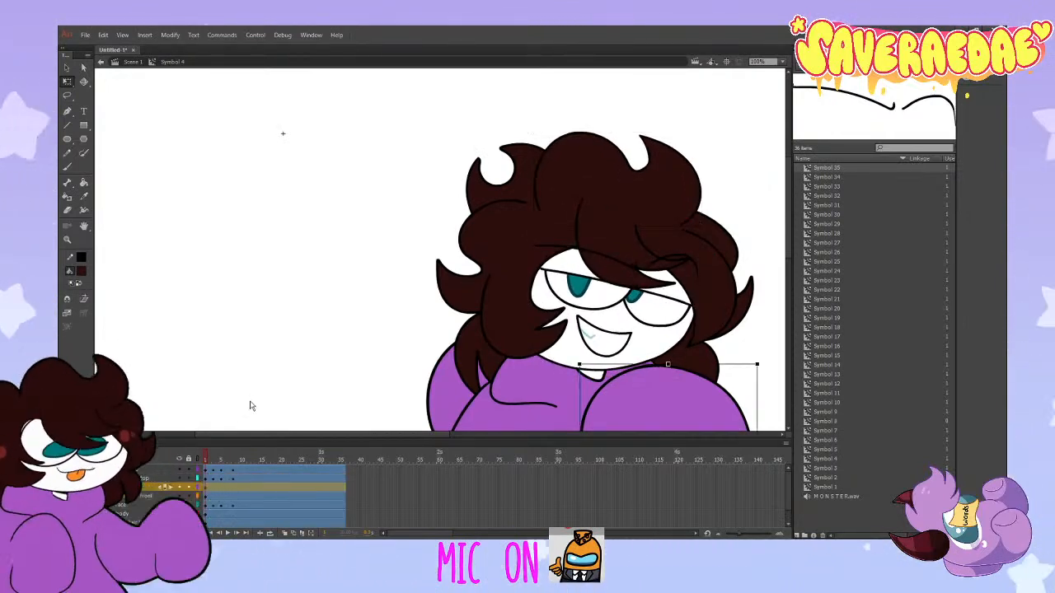
click(210, 497)
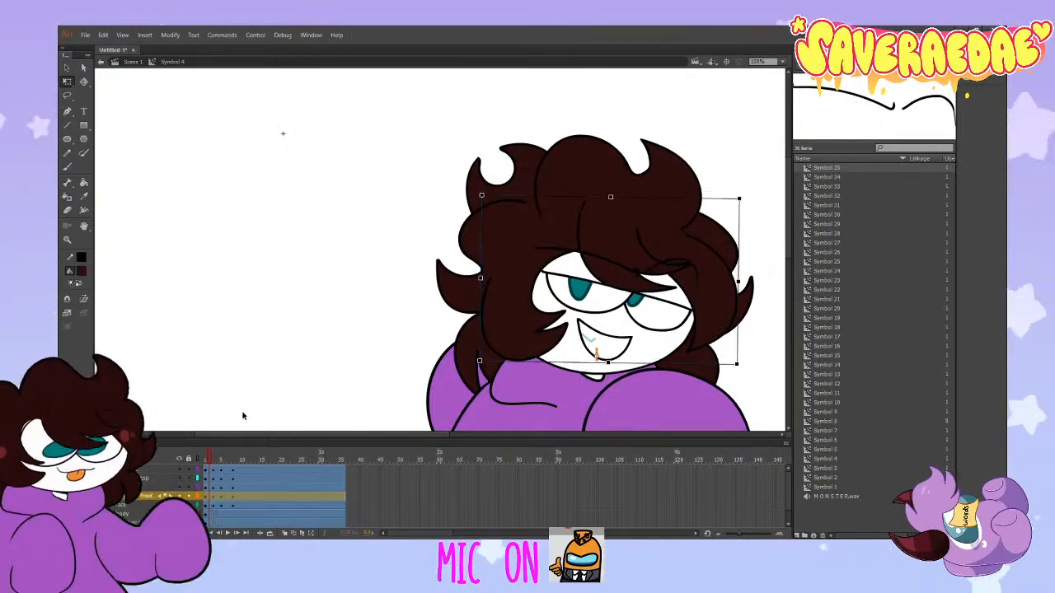
click(231, 479)
drag(231, 476, 206, 512)
click(150, 496)
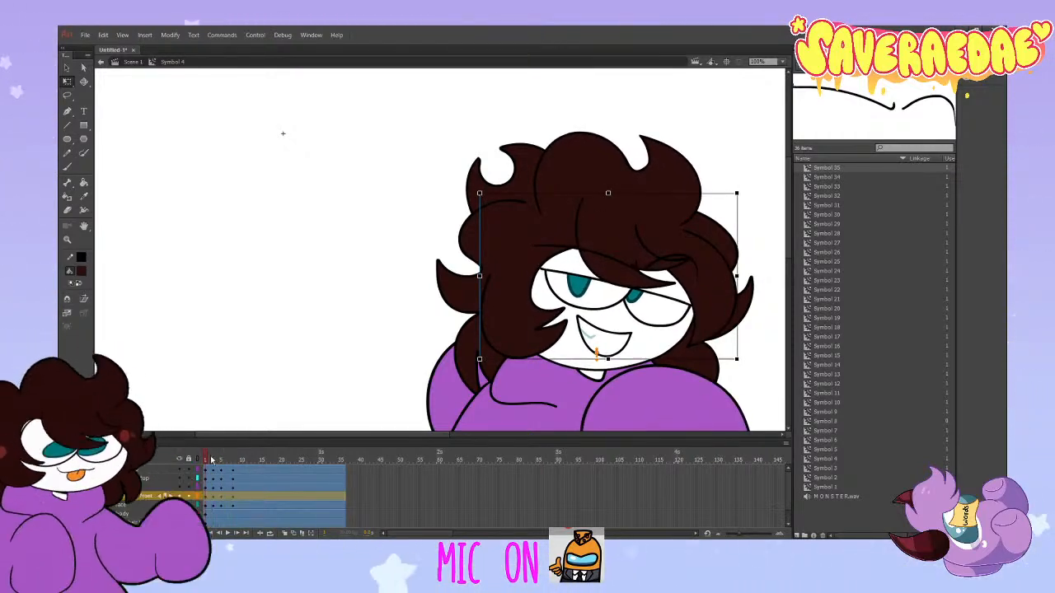
Step: Remove the motion tween from the front arm layer and return to frame 1
click(210, 486)
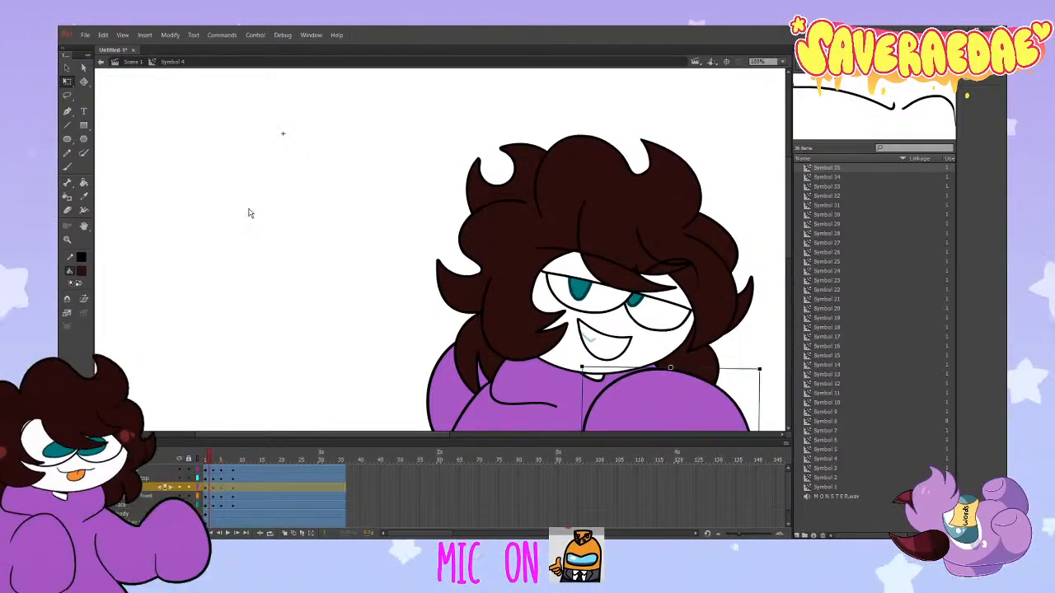
key(Up)
drag(209, 459, 194, 479)
Step: Apply the copied motion to the dark back hair layer and scrub through the result
scroll(226, 498, down, 1)
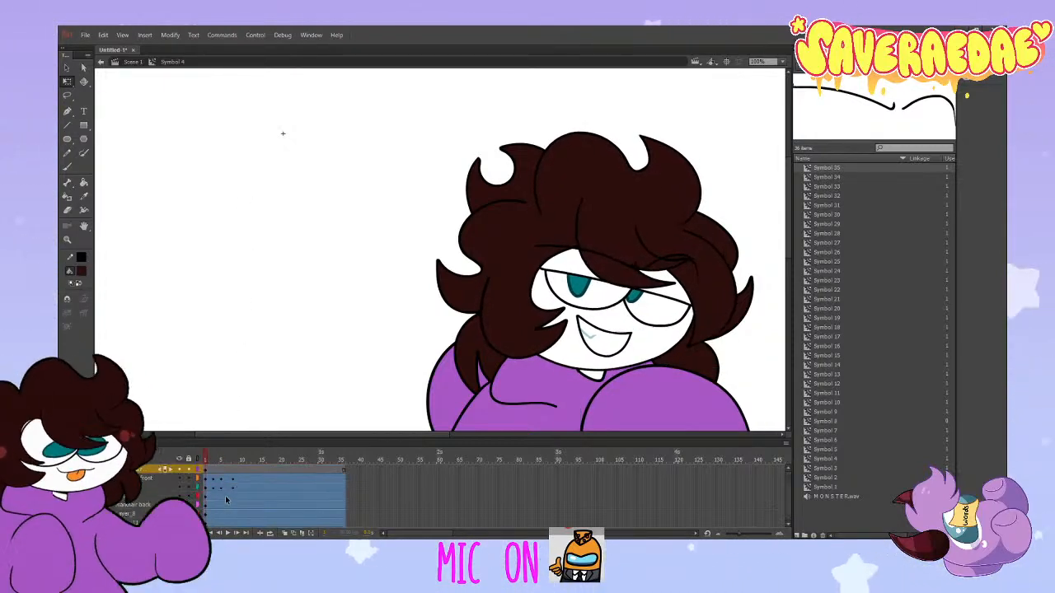
click(214, 505)
key(ctrl+z)
drag(216, 460, 193, 487)
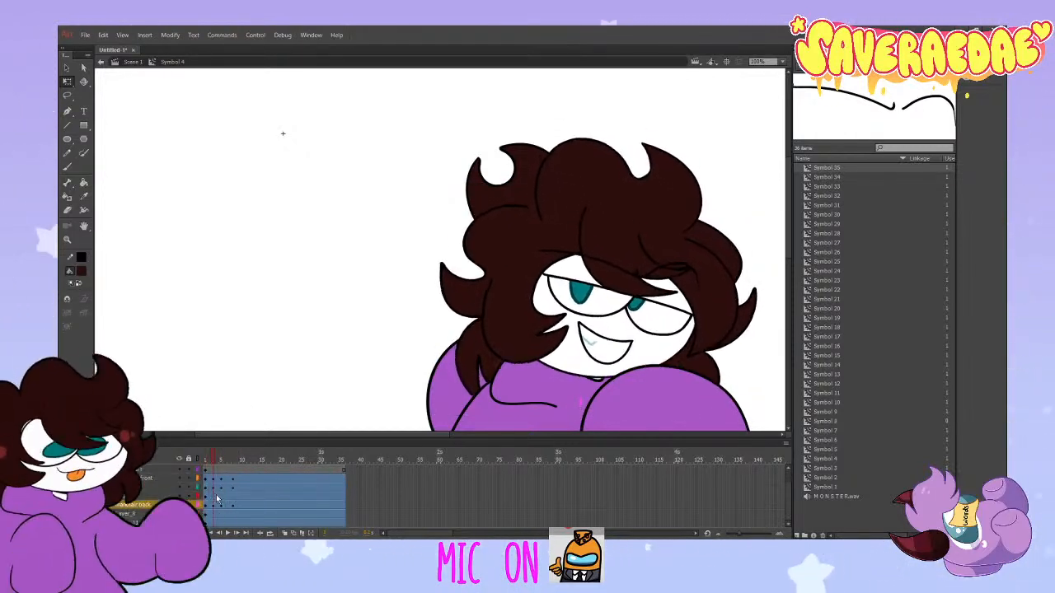
click(231, 508)
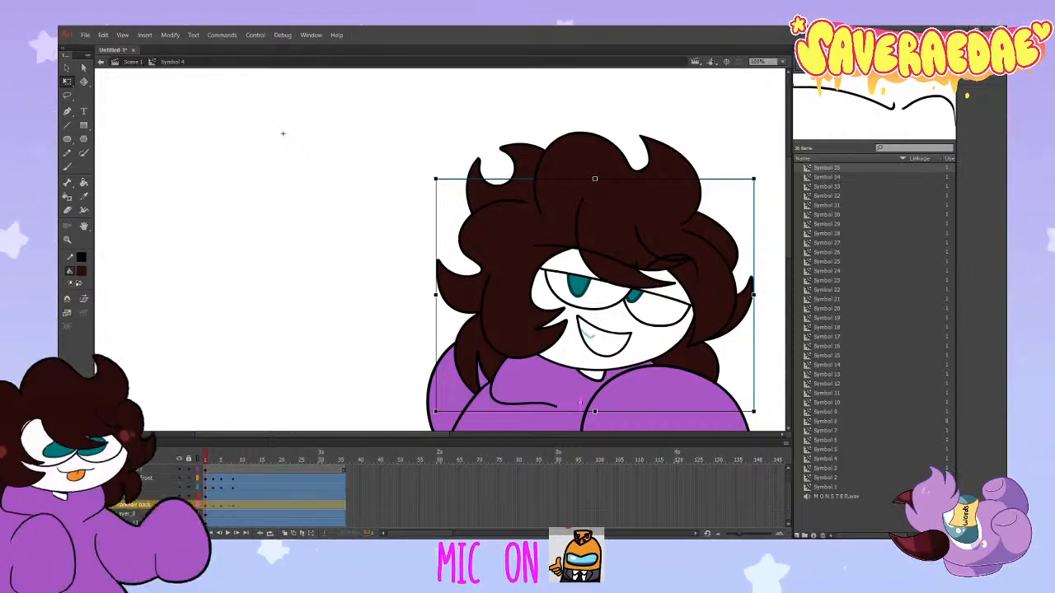
Step: At frame 3, rotate the upper-left back hair tuft counter-clockwise around a pivot near its base and check the motion
click(213, 524)
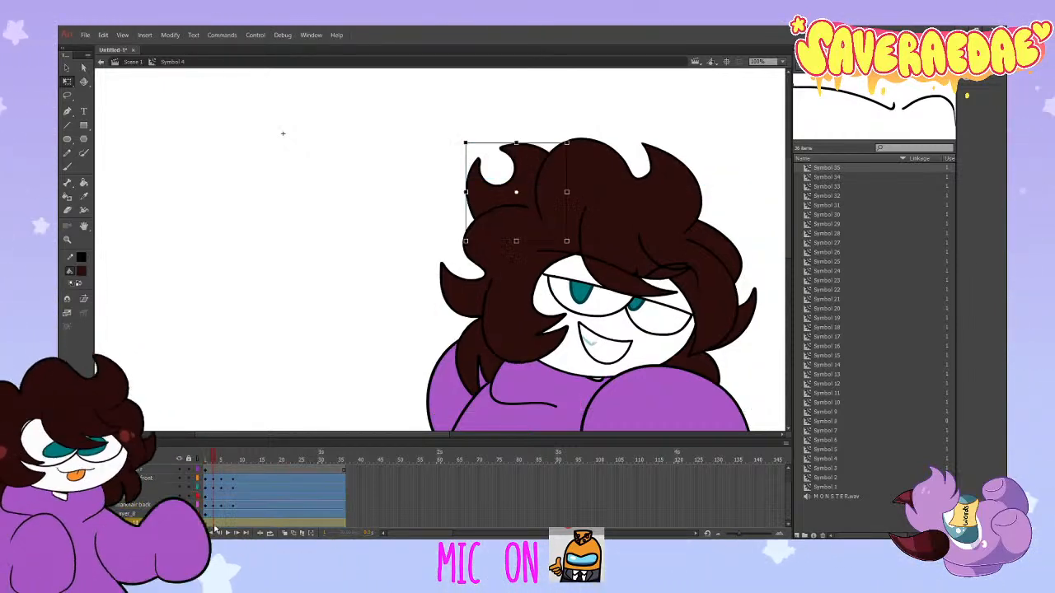
click(211, 462)
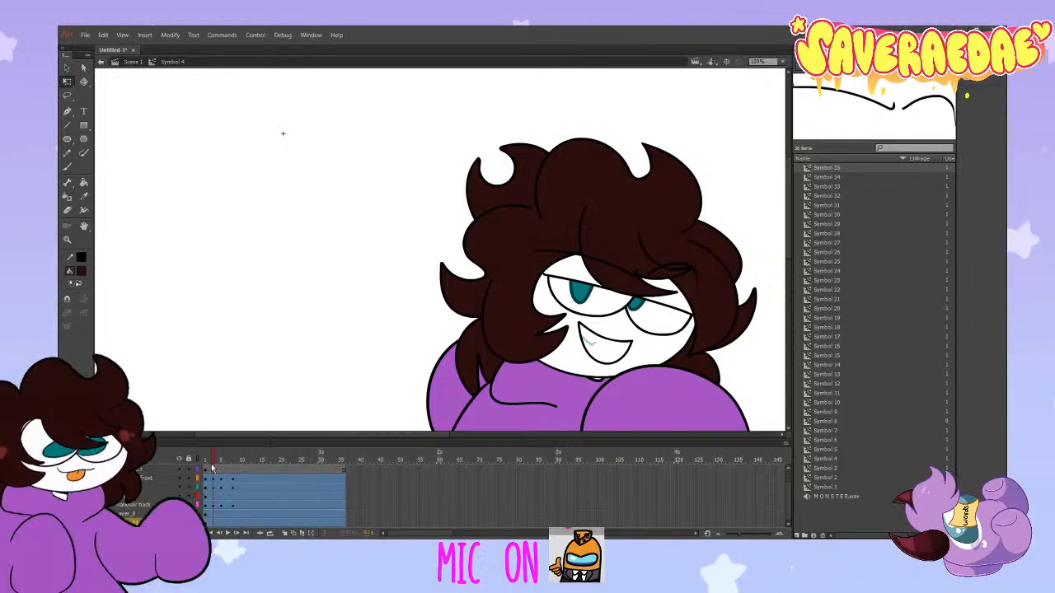
click(508, 201)
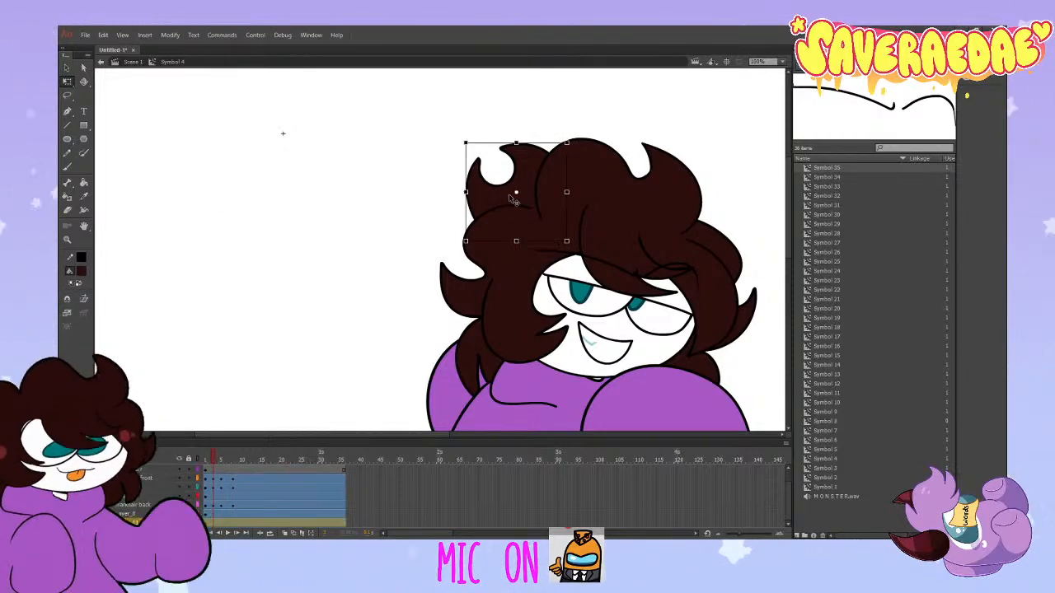
drag(569, 140, 520, 201)
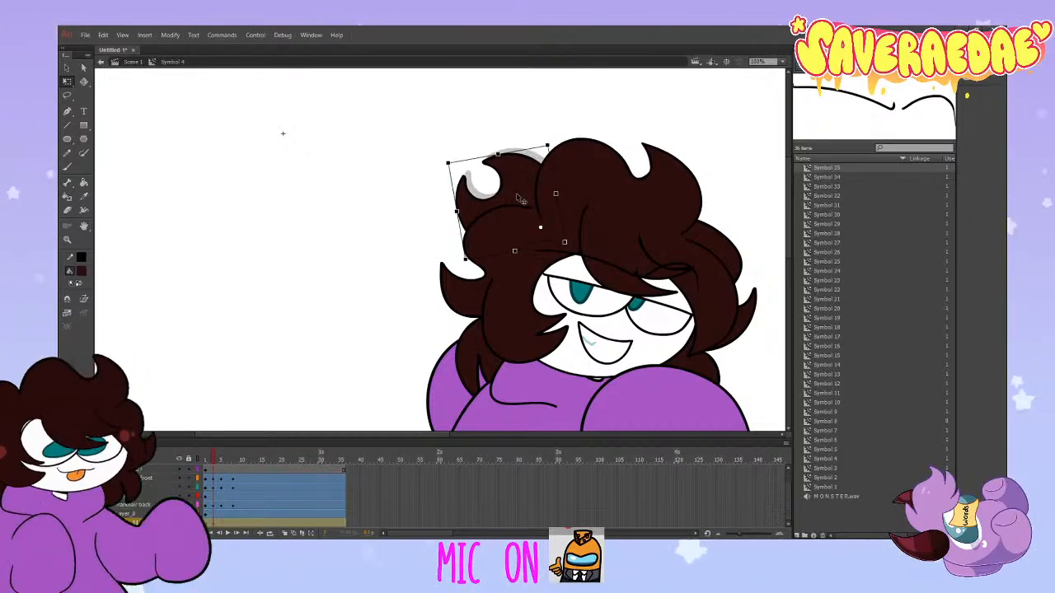
click(203, 468)
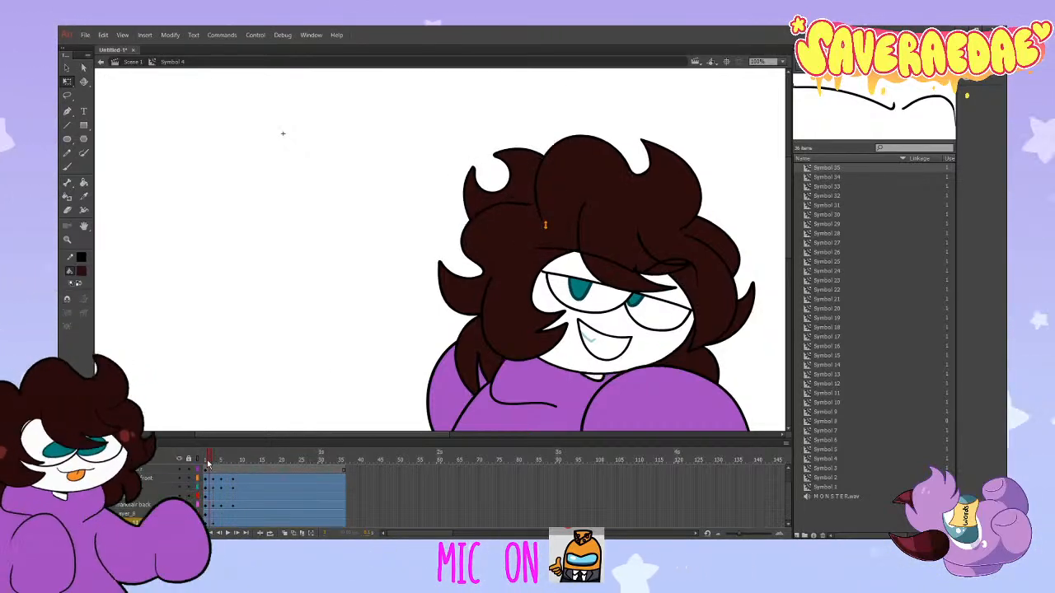
Step: At frame 5, rotate the same back hair tuft clockwise so it swings upward
mouse_move(204, 468)
mouse_down()
mouse_move(233, 474)
mouse_move(221, 478)
mouse_up()
click(132, 523)
drag(563, 160, 495, 180)
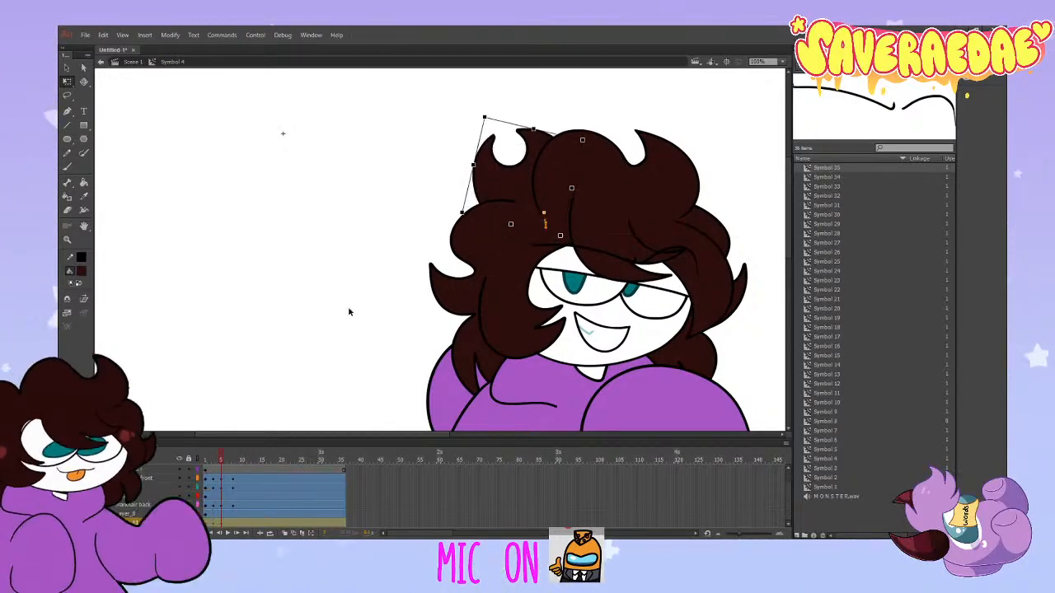
Step: Copy the back tuft's frame 1 pose to frame 8 and scrub through its swing
click(225, 515)
click(206, 523)
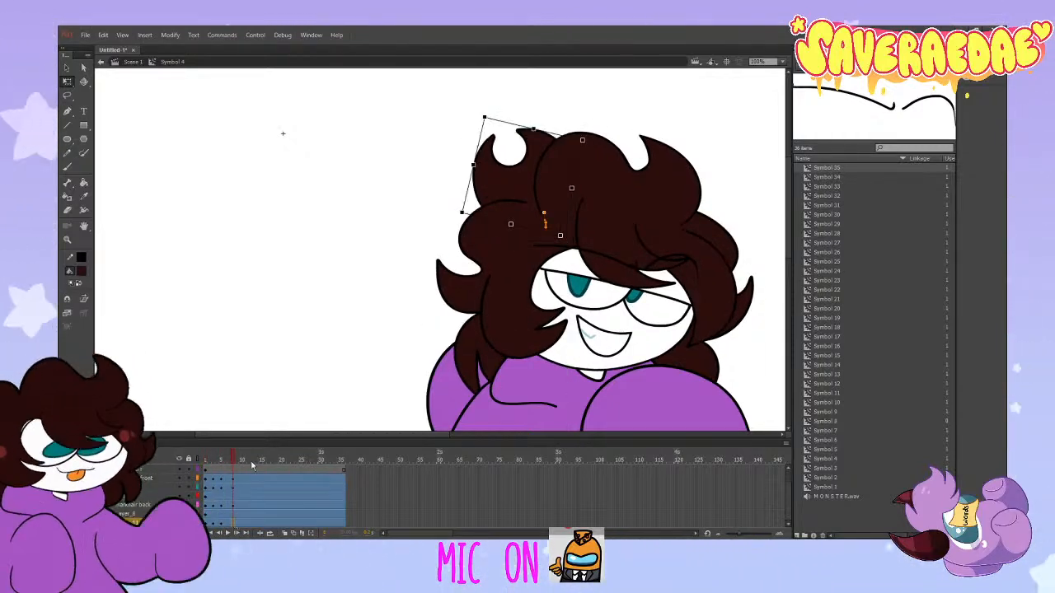
click(224, 464)
drag(224, 469, 189, 470)
Step: Rotate the top hair slightly clockwise at frame 3 and slightly counter-clockwise at frame 5
scroll(196, 472, up, 2)
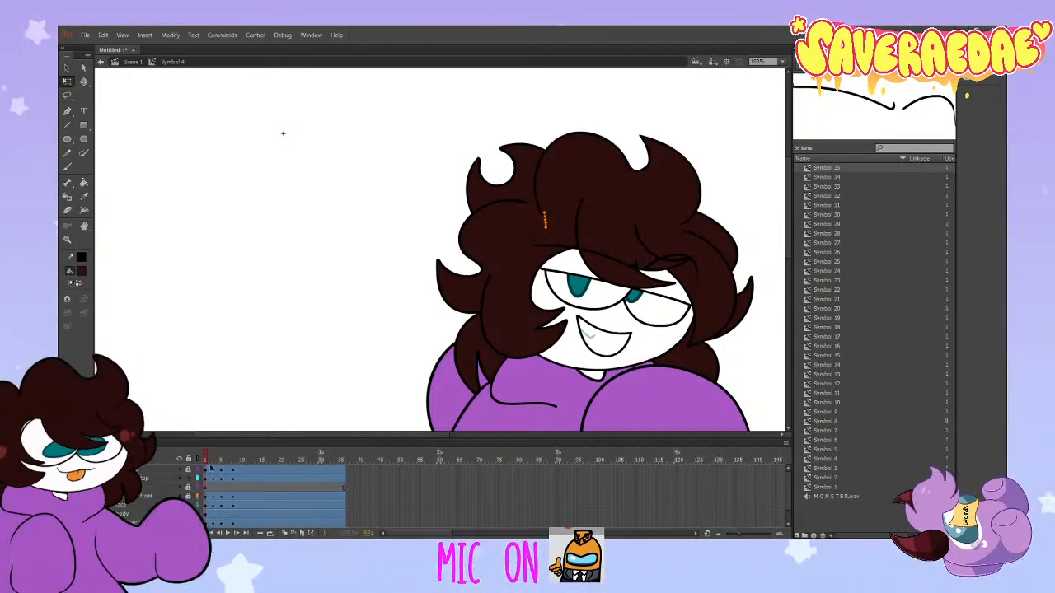
drag(209, 459, 214, 467)
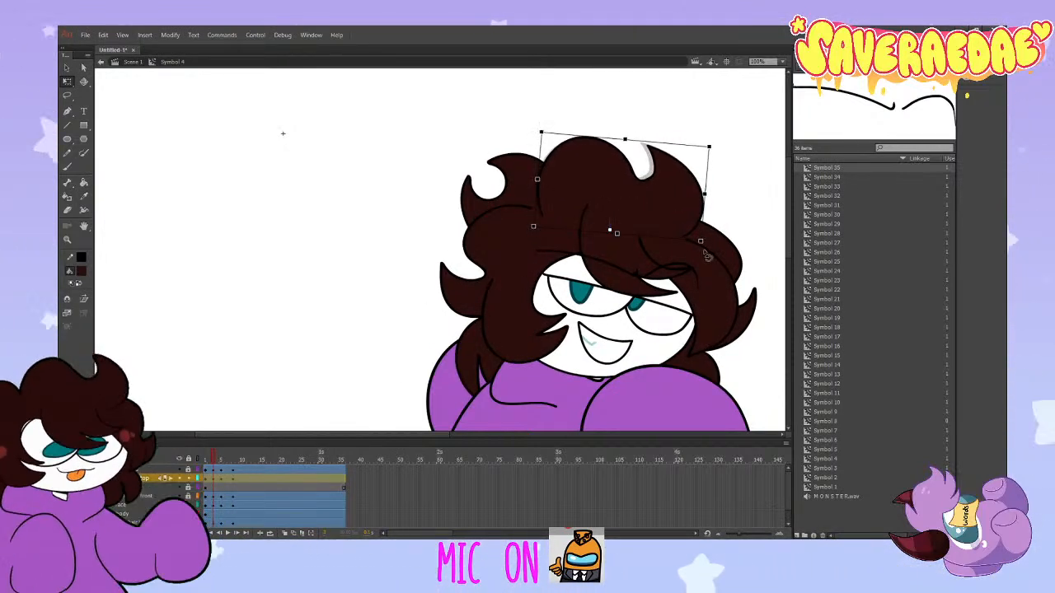
drag(214, 462, 223, 463)
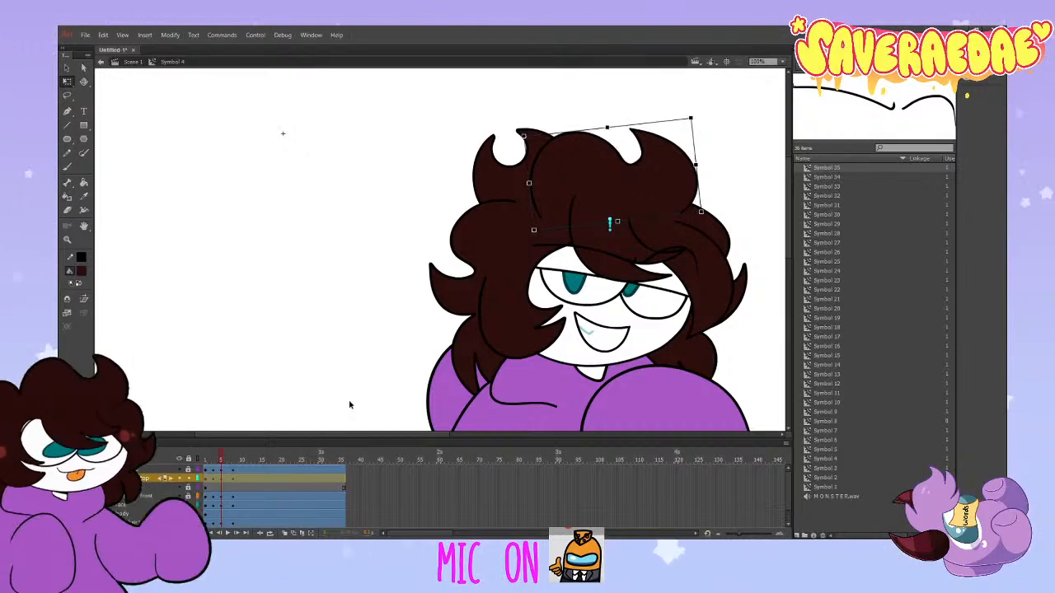
Step: Copy the top hair's frame 1 pose to frame 8
drag(225, 455, 200, 473)
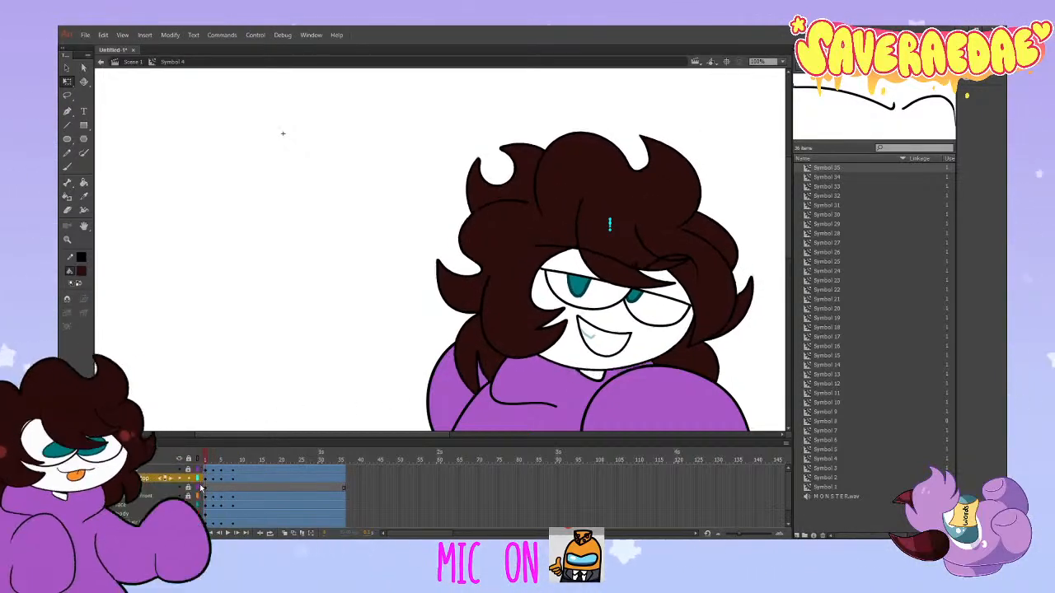
click(205, 479)
click(212, 496)
click(206, 479)
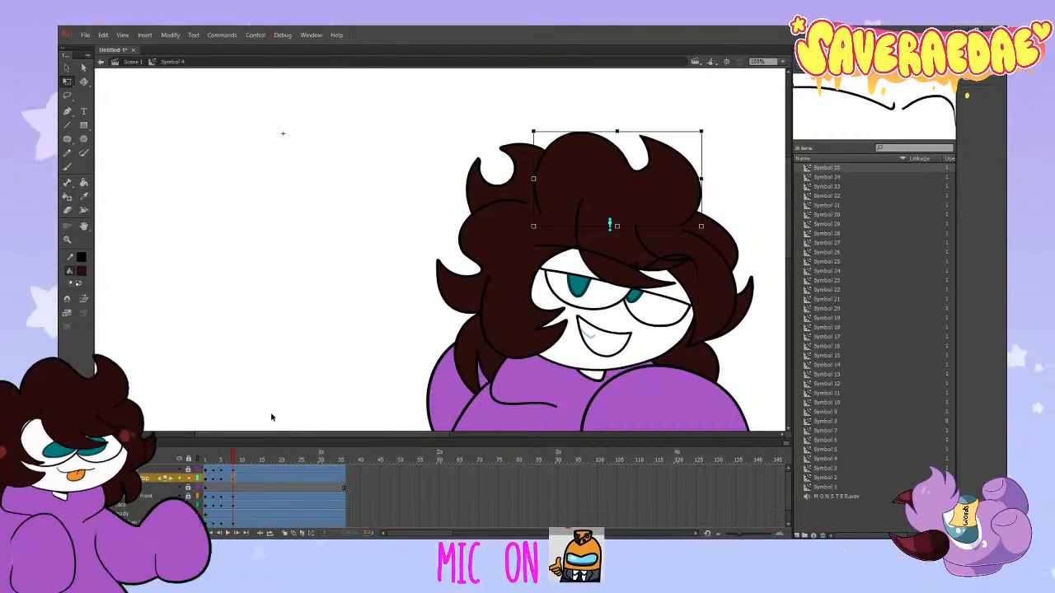
Step: Exaggerate the top hair's swing by rotating it further clockwise at frame 3 and further counter-clockwise at frame 5
click(213, 479)
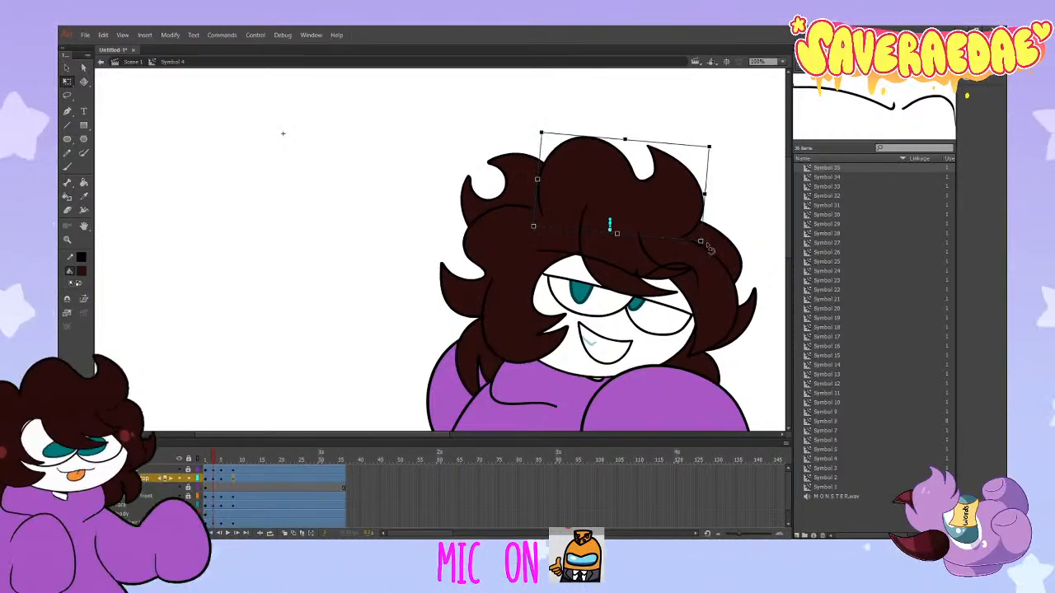
drag(689, 217, 705, 258)
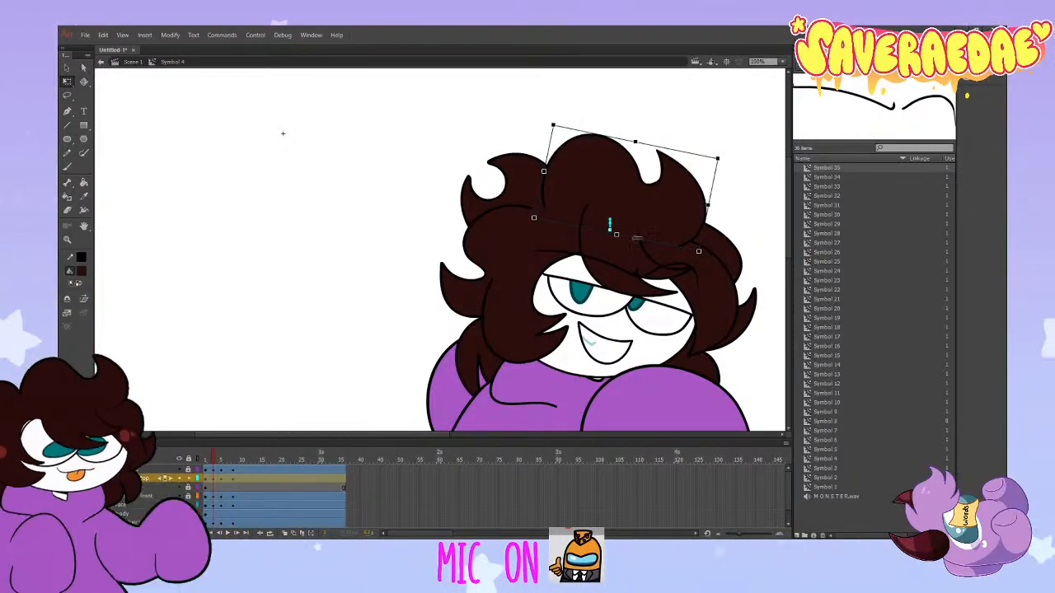
click(222, 480)
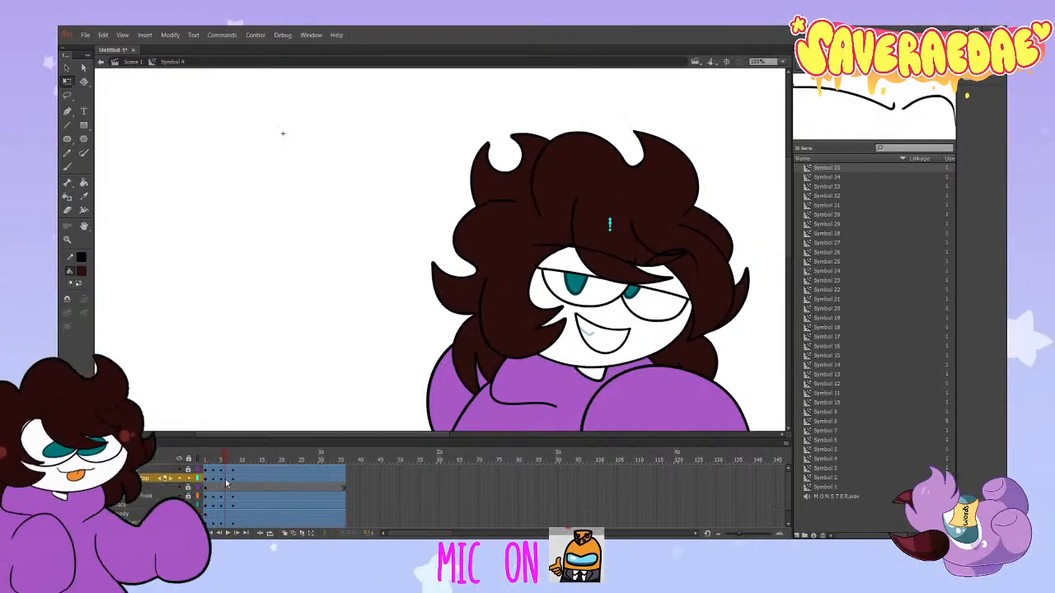
drag(698, 122, 694, 104)
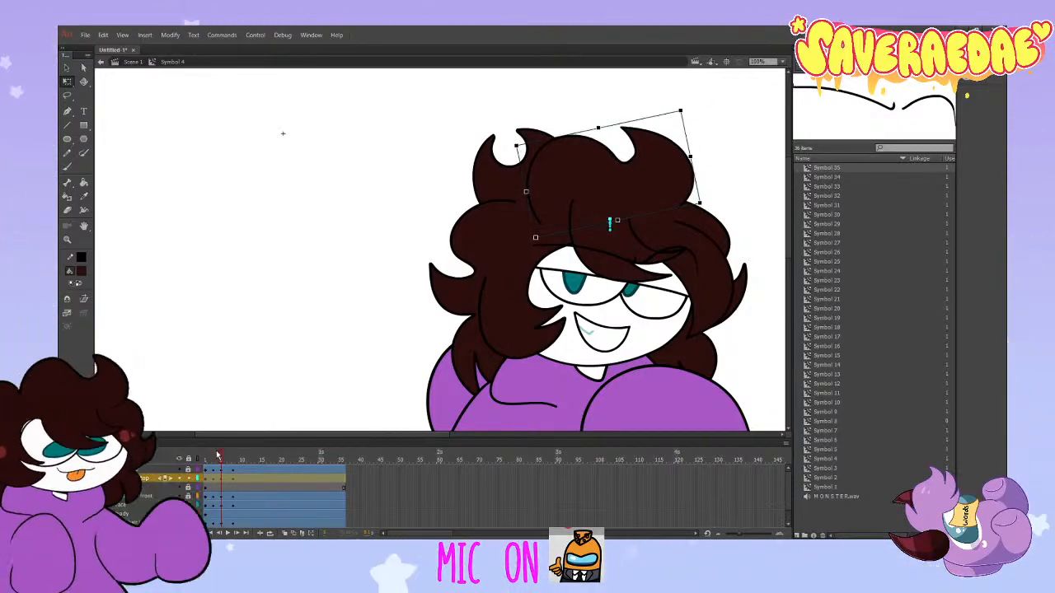
Step: Reapply the top hair's frame 1 pose at frame 8 and scrub through its stronger swing
click(205, 479)
drag(197, 483, 240, 512)
click(205, 479)
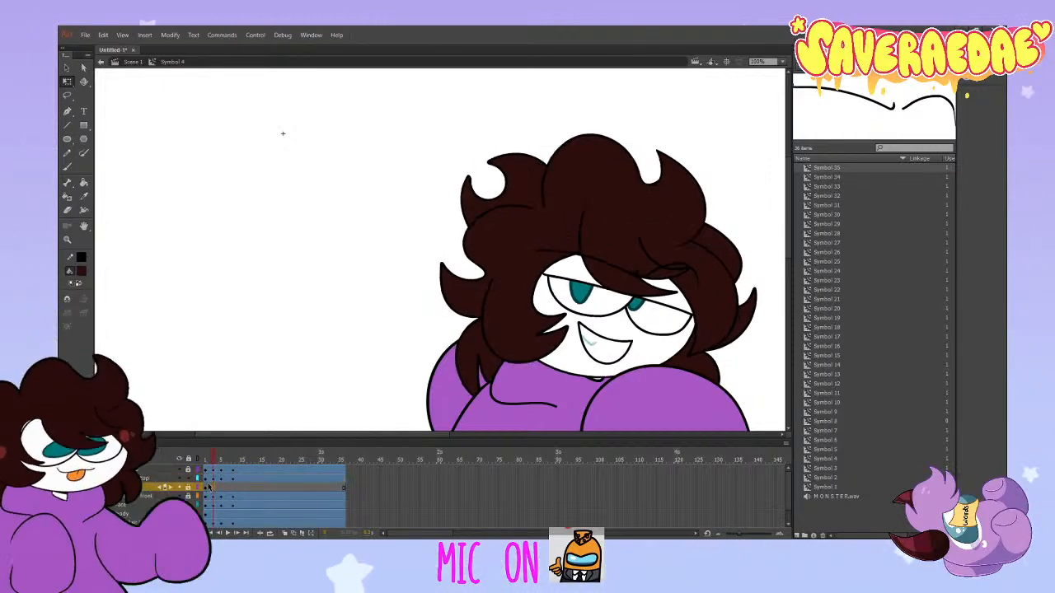
click(213, 479)
click(206, 479)
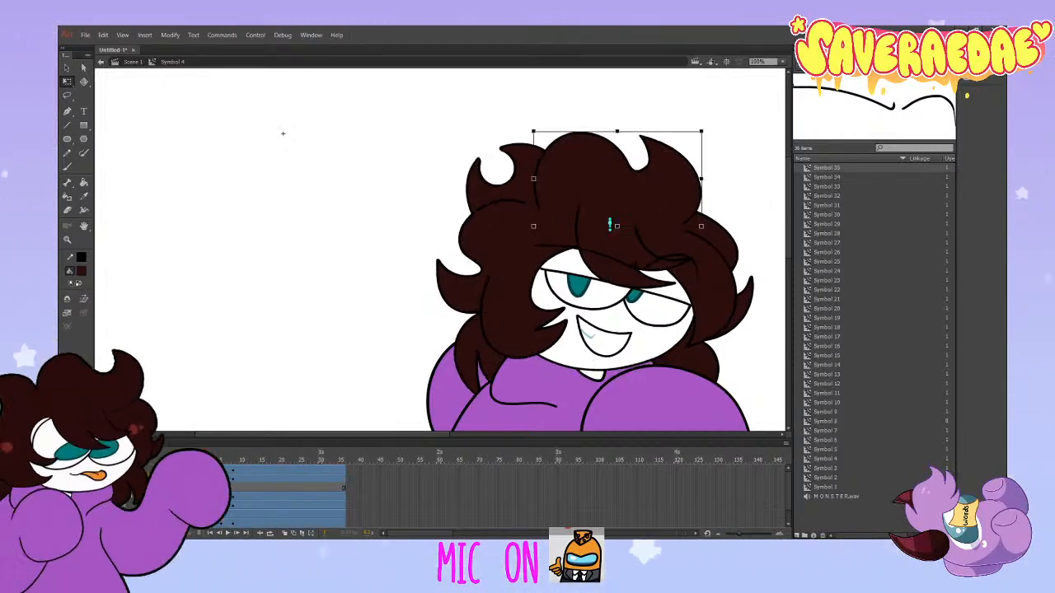
click(234, 479)
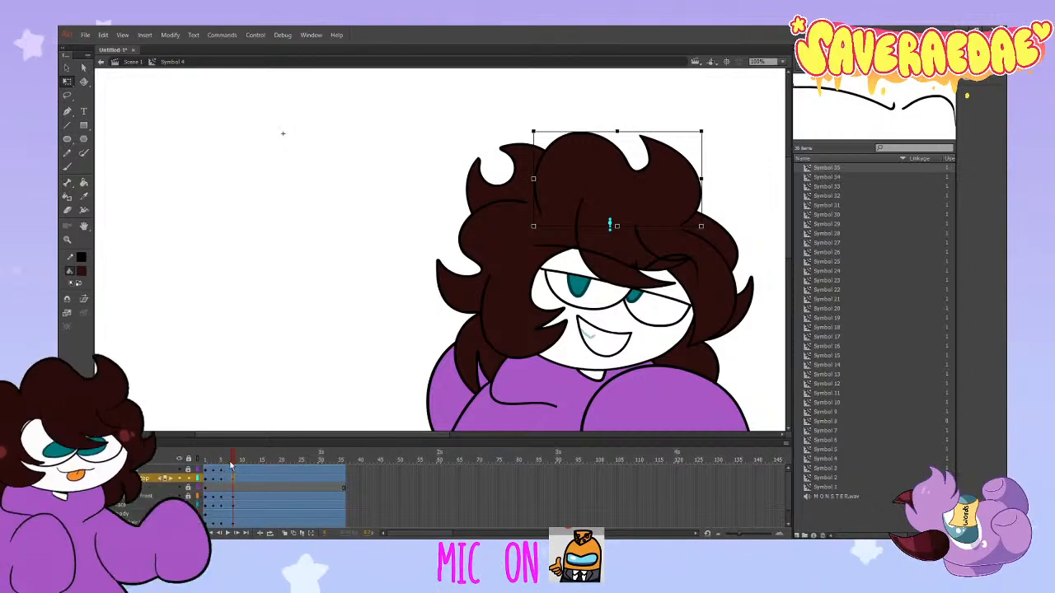
click(232, 497)
key(.)
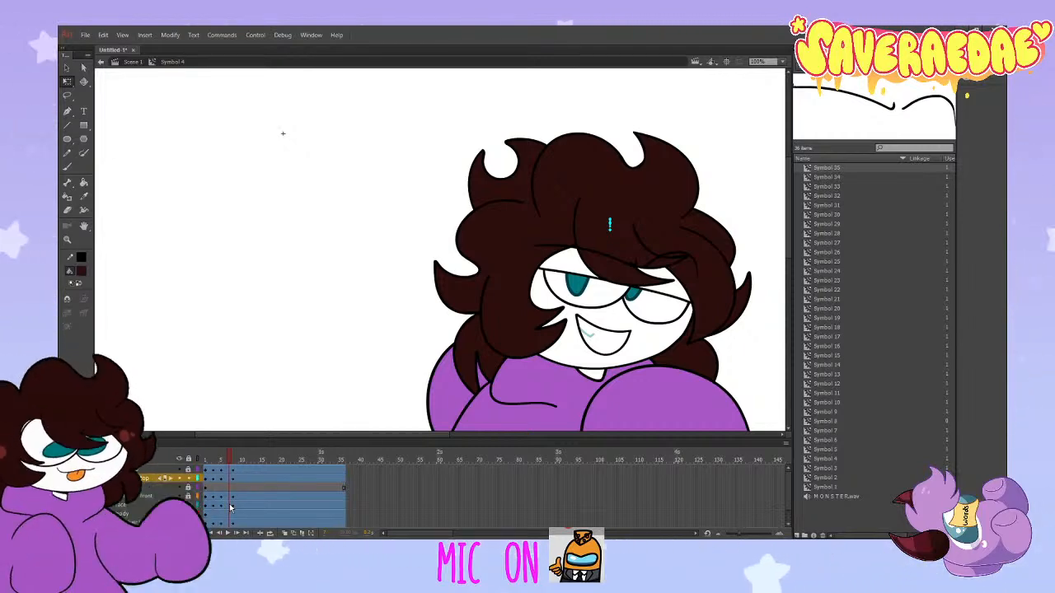
key(ctrl+z)
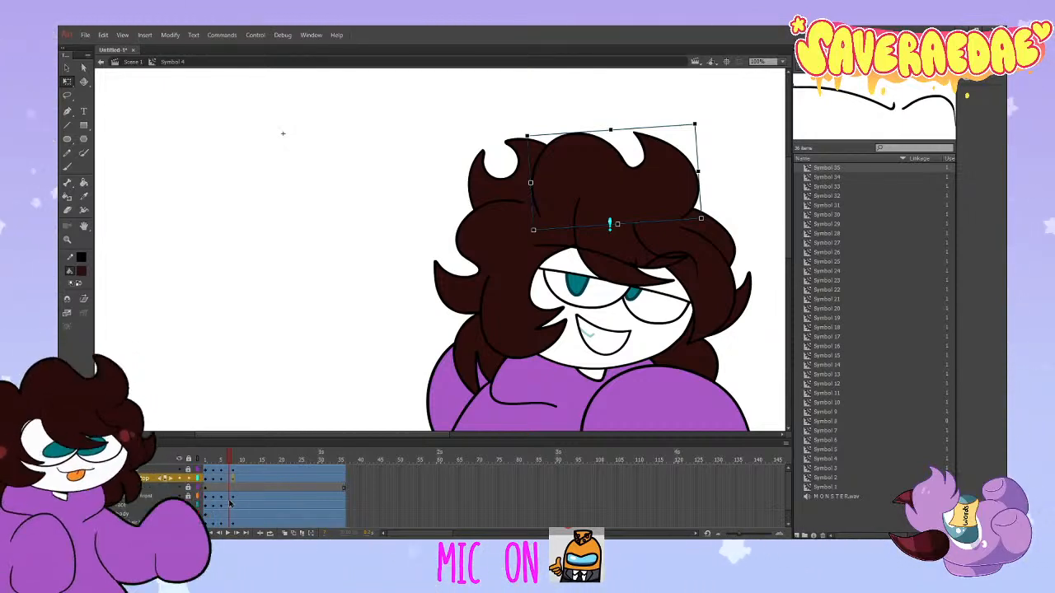
Step: Move the front arm layer to the top of the layer stack and unlock the front hair layer
click(206, 459)
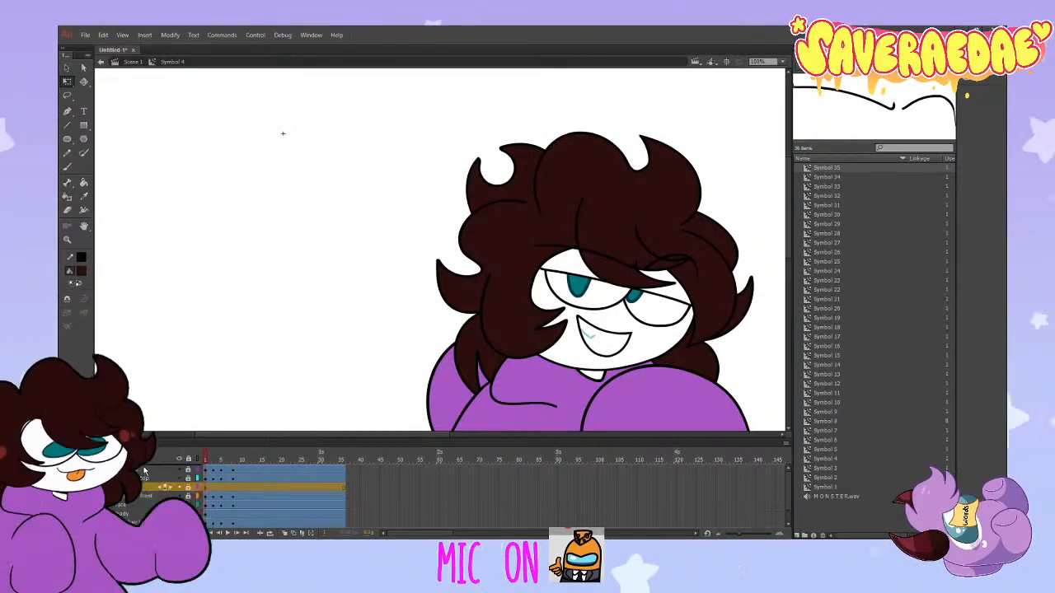
click(180, 497)
click(179, 496)
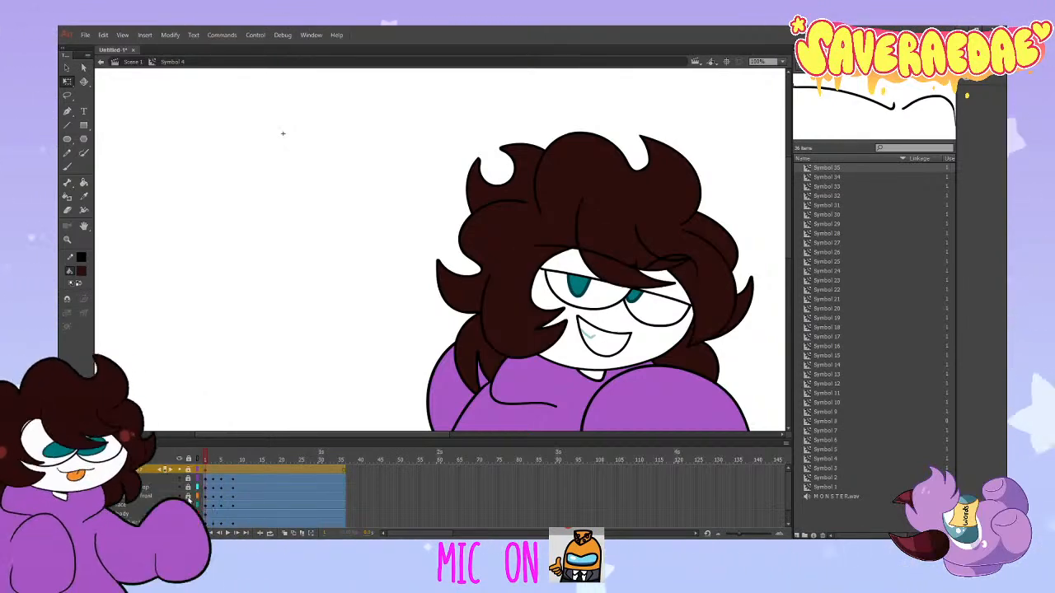
Step: At frame 3, rotate the front hair slightly clockwise around a pivot near the chin
click(214, 499)
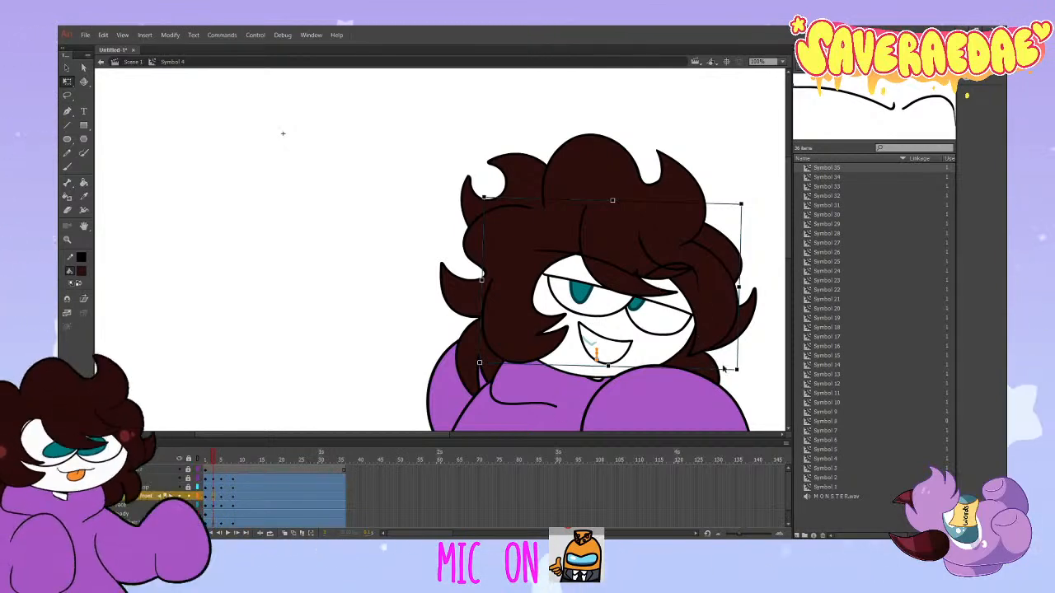
click(704, 284)
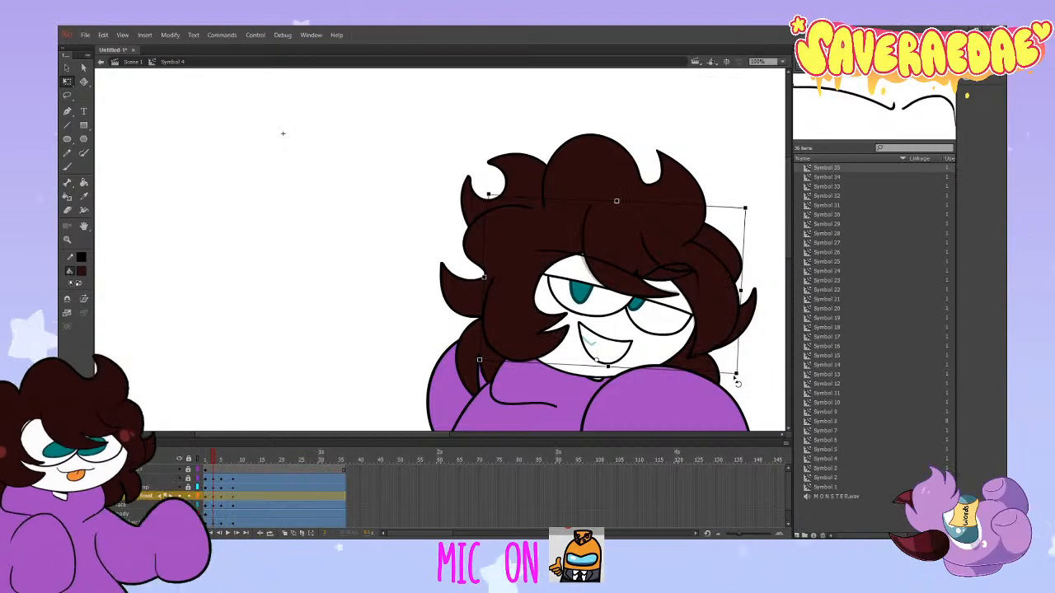
drag(742, 380, 706, 380)
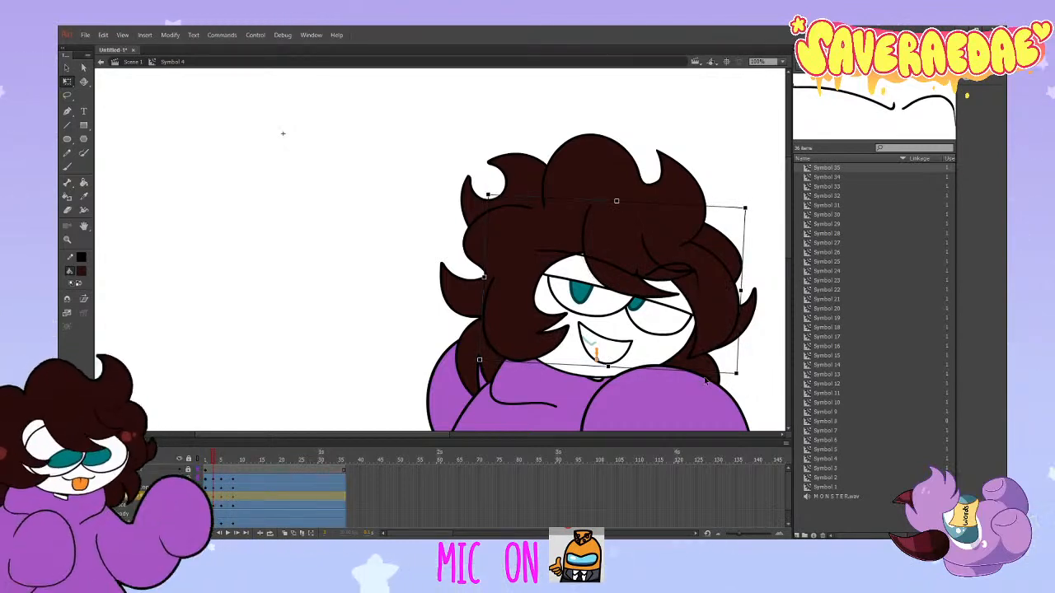
Step: At frame 5, rotate the front hair slightly counter-clockwise
click(220, 468)
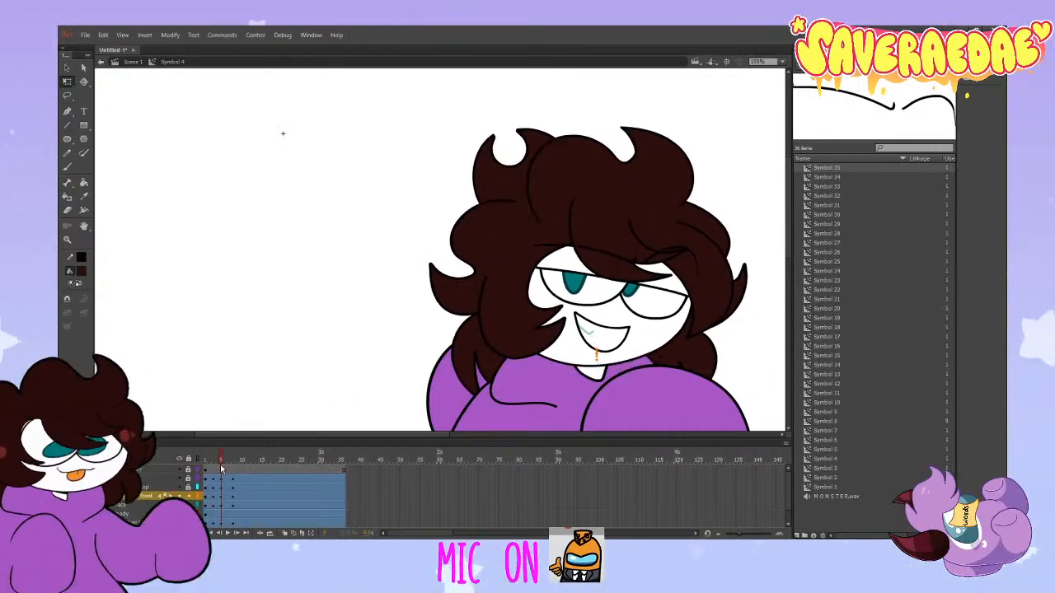
click(714, 289)
drag(746, 357, 744, 349)
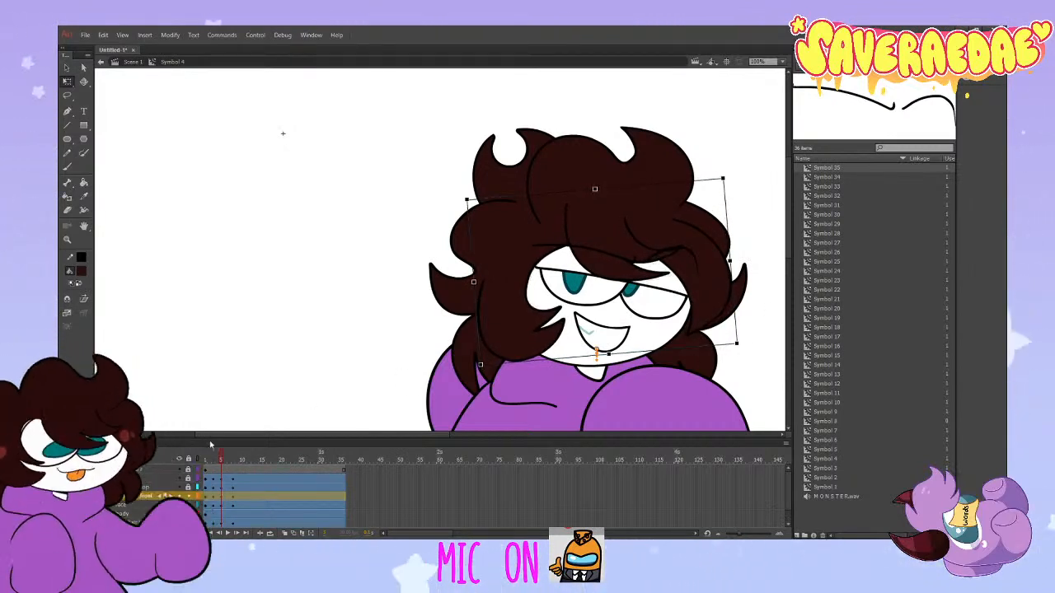
Step: Copy the front hair's frame 1 pose to frame 8 and scrub through the swing
drag(221, 464, 236, 501)
click(233, 499)
click(207, 503)
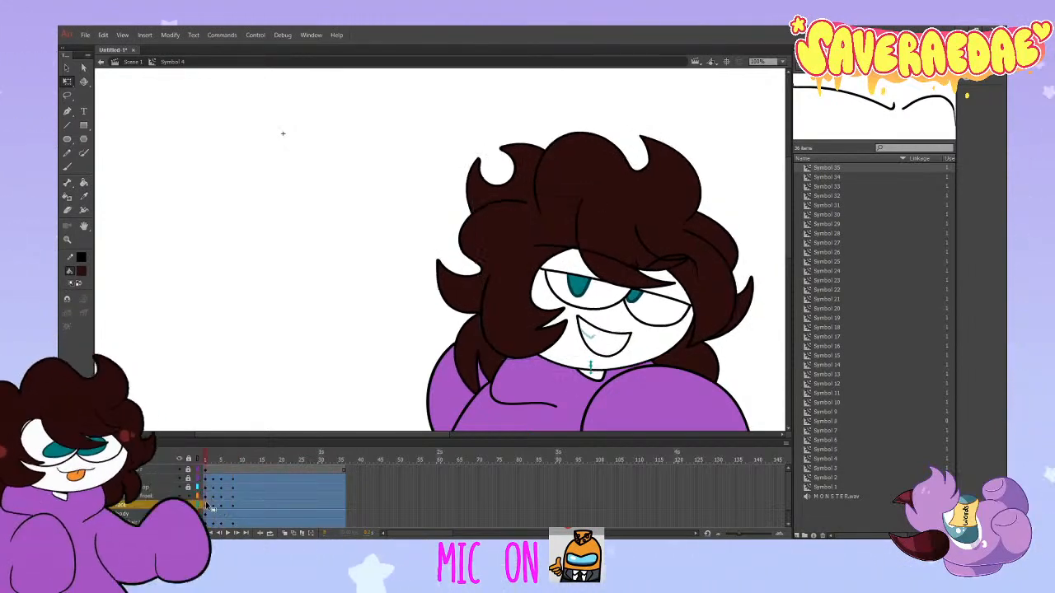
click(220, 493)
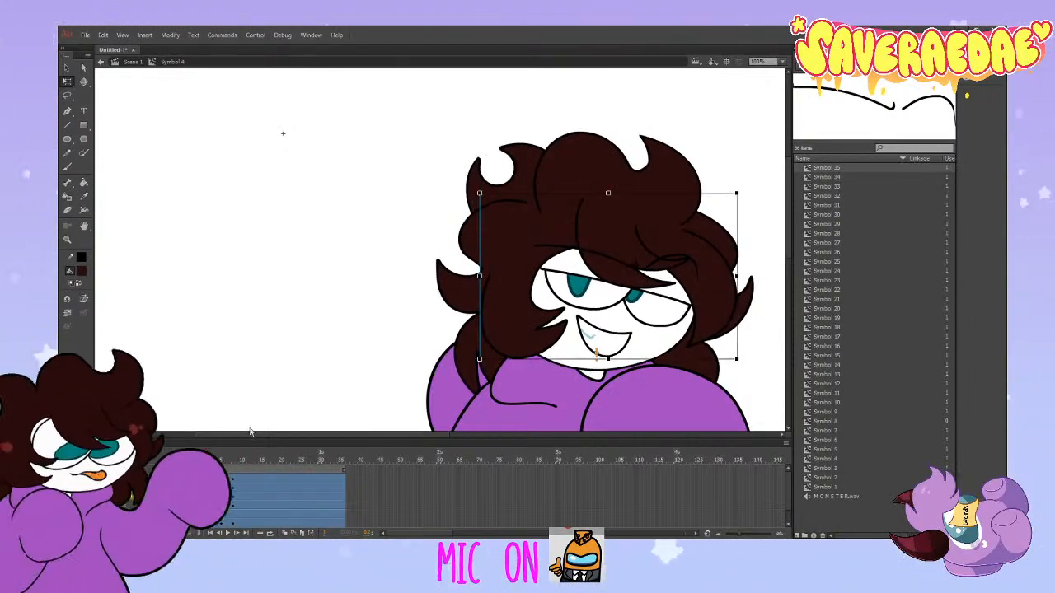
click(234, 500)
click(234, 501)
drag(227, 460, 212, 501)
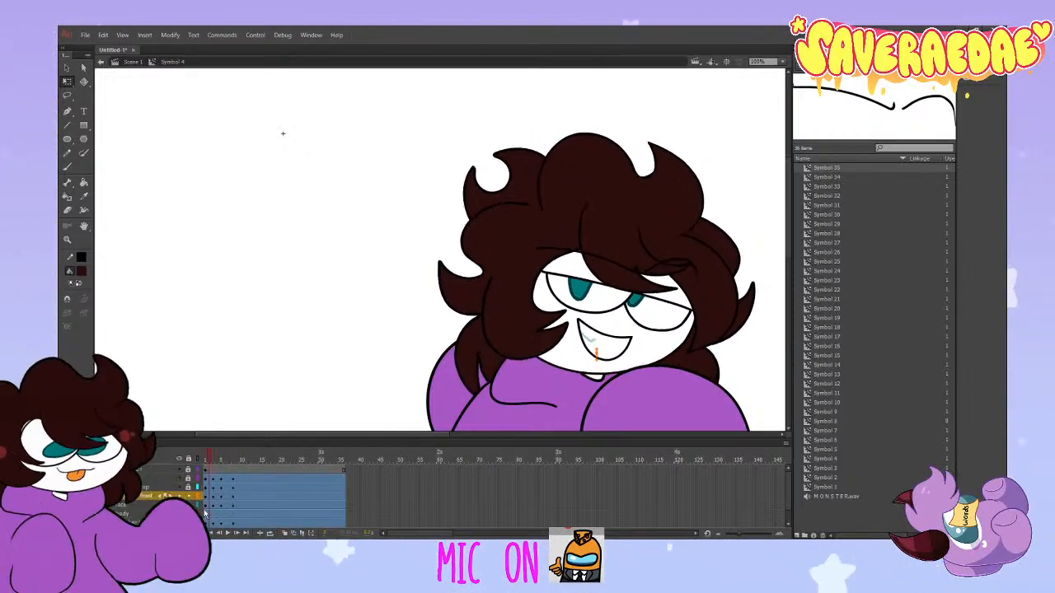
Step: Shift the front hair layer's swing keyframes one frame later and play back the head bob
click(205, 497)
click(213, 497)
click(234, 500)
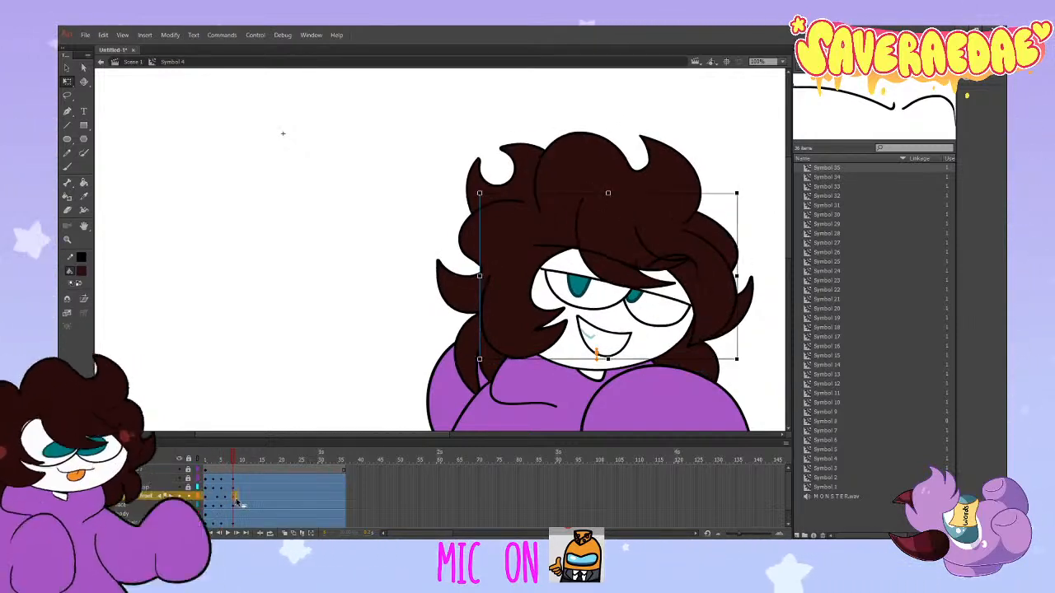
click(227, 472)
click(208, 488)
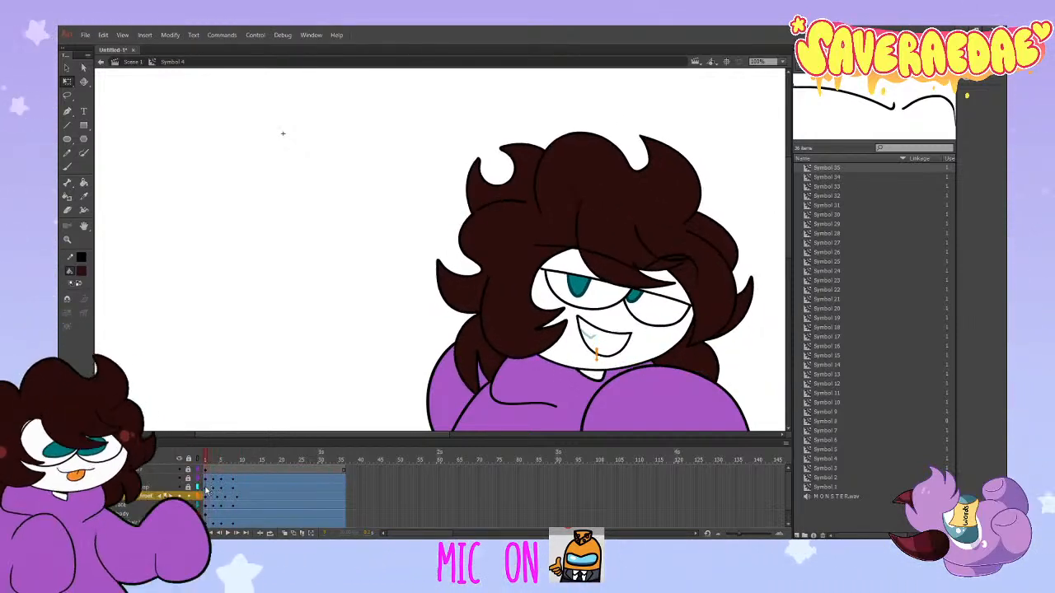
drag(206, 495, 220, 526)
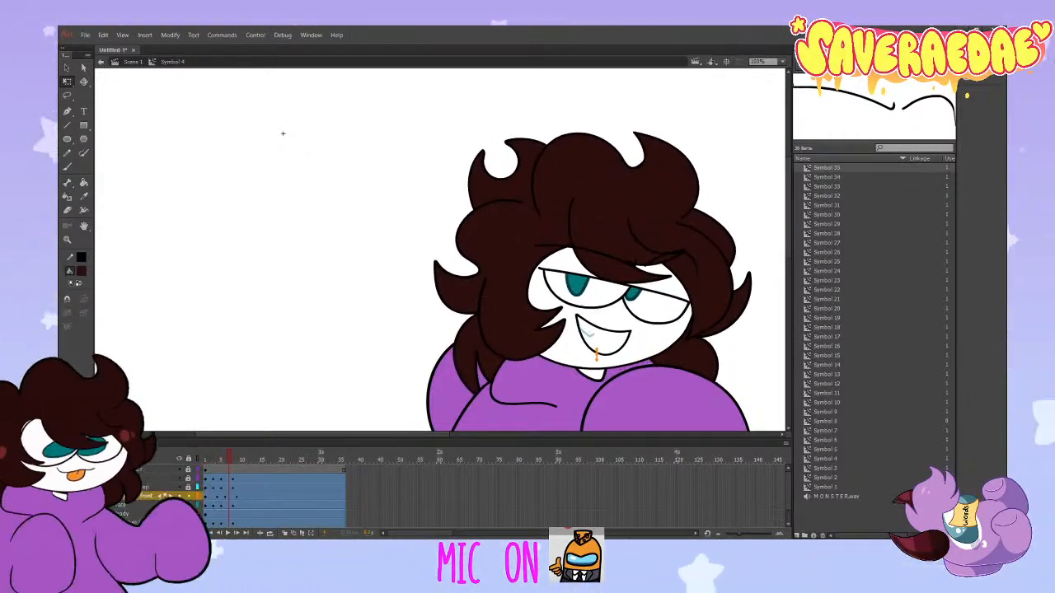
key(Return)
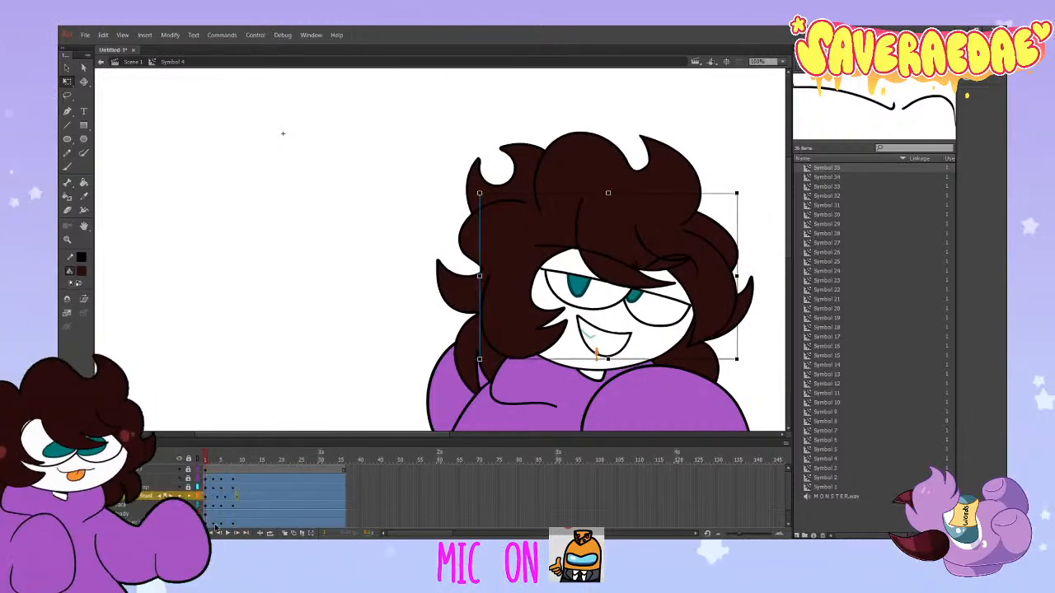
Step: Shift the back hair layer's swing keyframes one frame later, ending at frame 9, and scrub through the motion
click(217, 521)
click(221, 524)
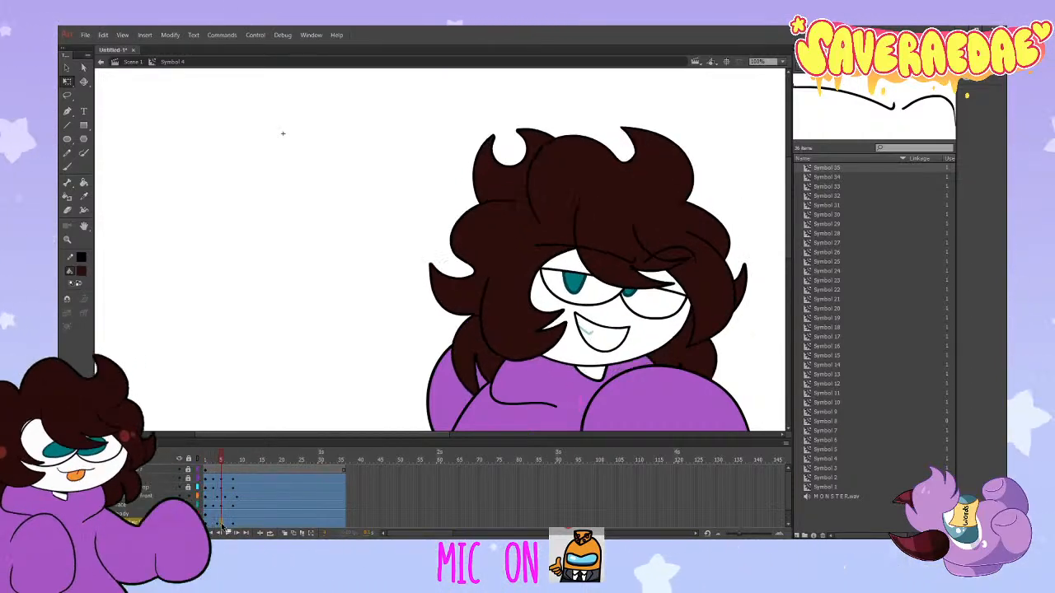
click(225, 524)
click(234, 524)
drag(235, 524, 238, 526)
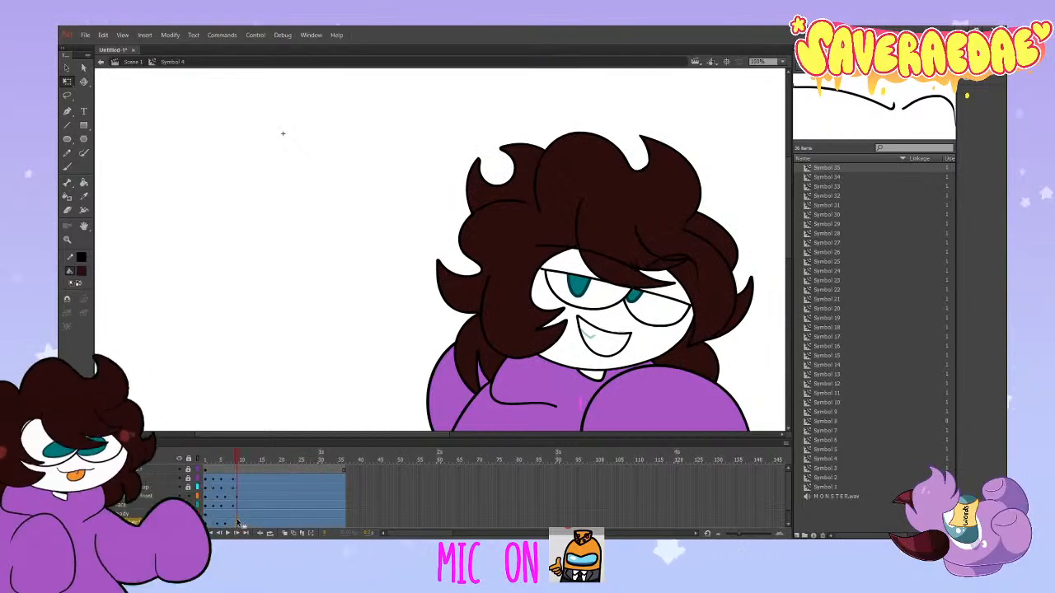
drag(239, 458, 209, 517)
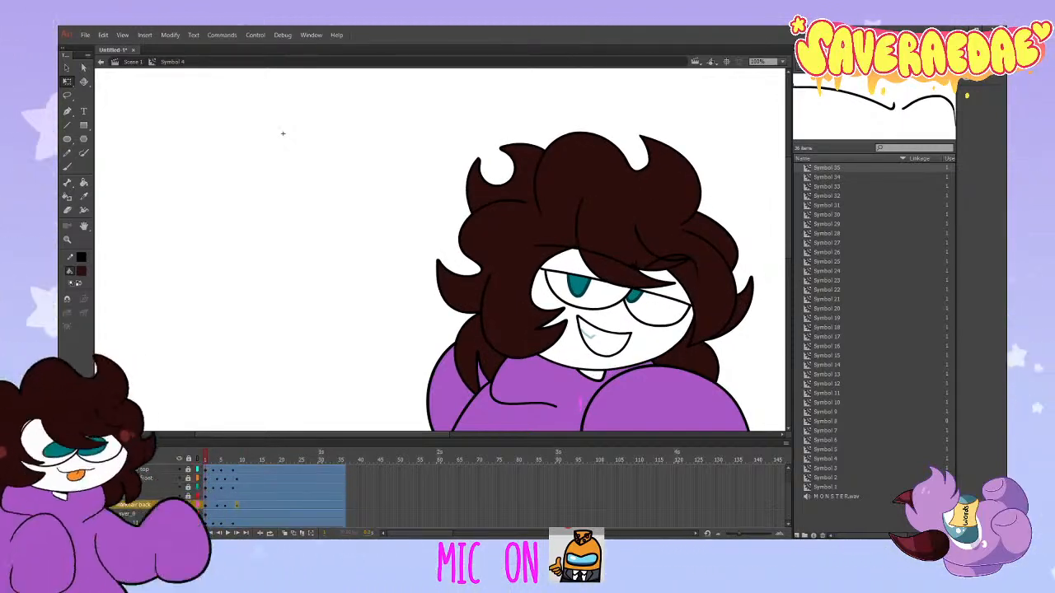
Step: Lock the back hair layer and shift the upper-left hair tuft's swing keyframes one frame later, ending at frame 9
click(188, 505)
drag(214, 527, 234, 525)
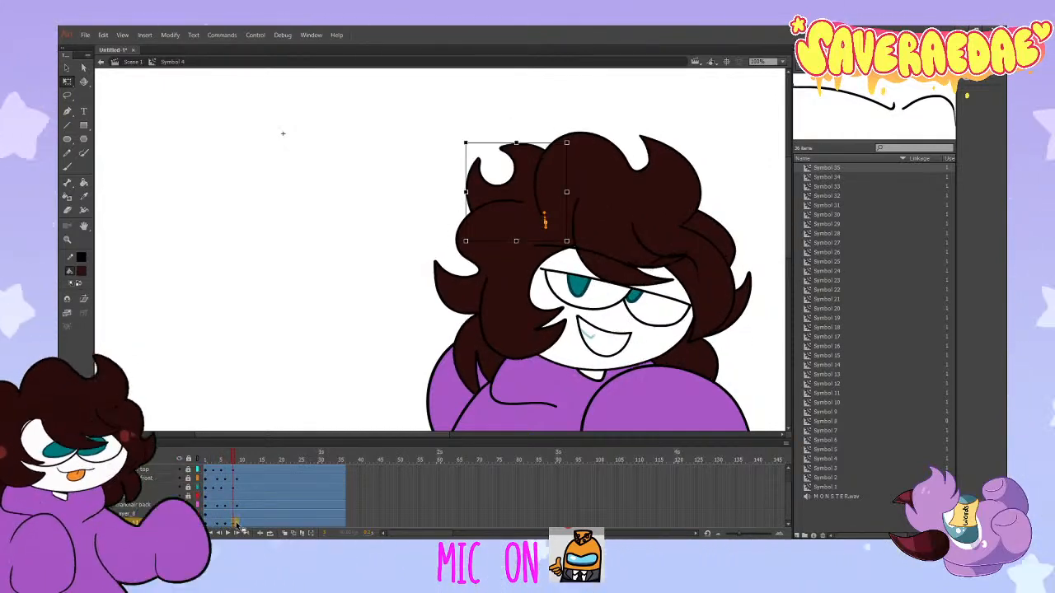
click(237, 525)
drag(238, 461, 235, 522)
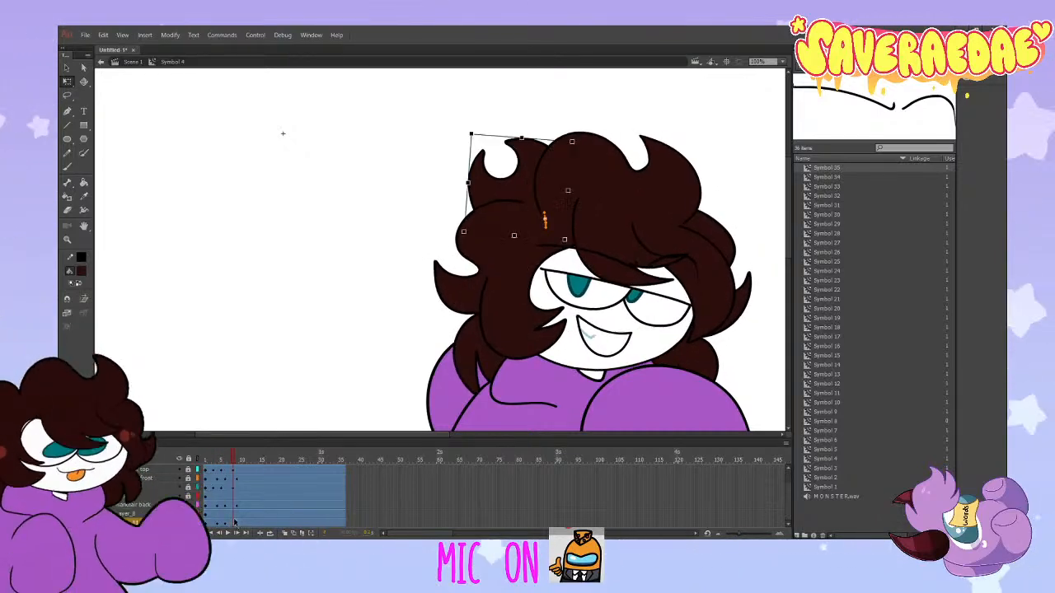
click(235, 523)
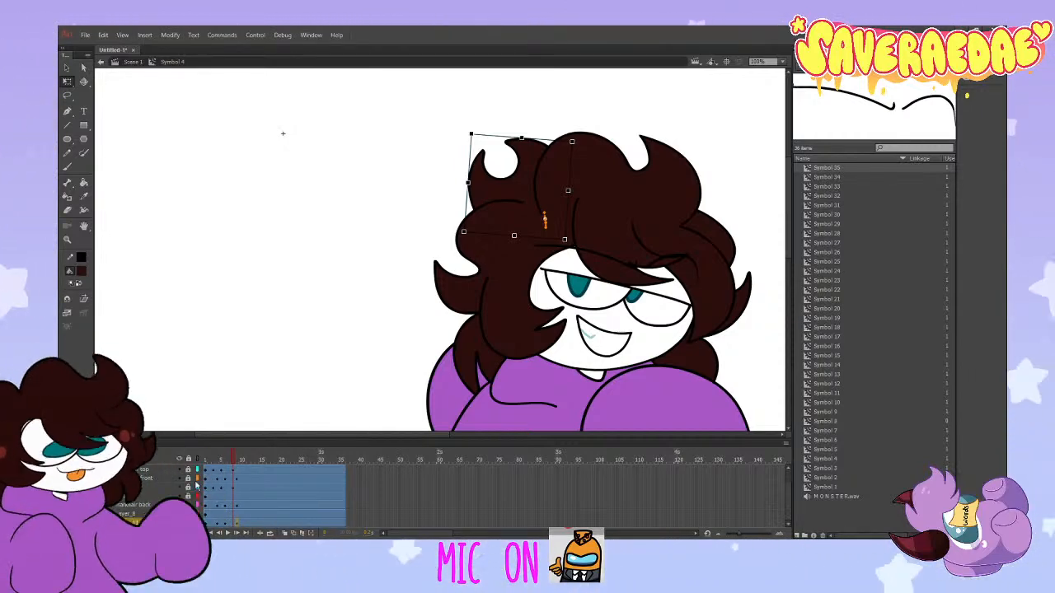
drag(231, 459, 196, 486)
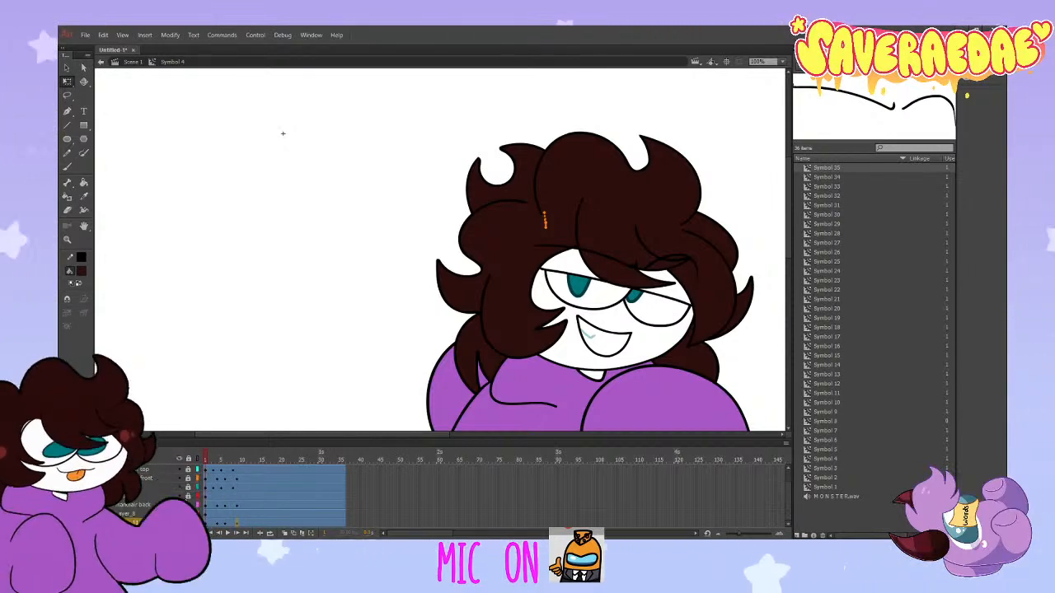
Step: At frame 3, squash the body slightly downward from its upper edge
click(212, 496)
scroll(553, 322, down, 2)
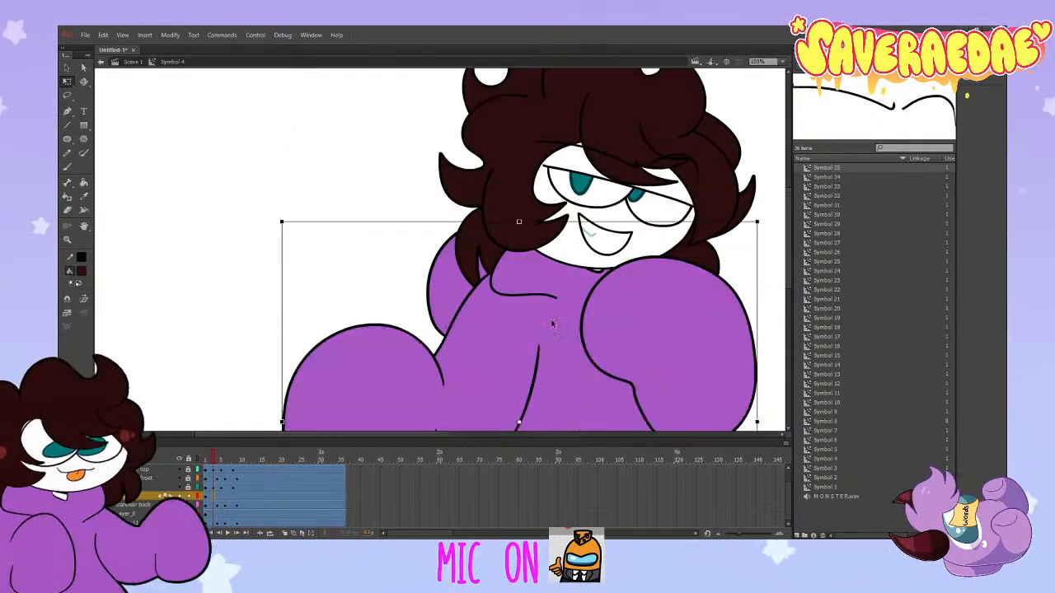
drag(520, 313, 575, 398)
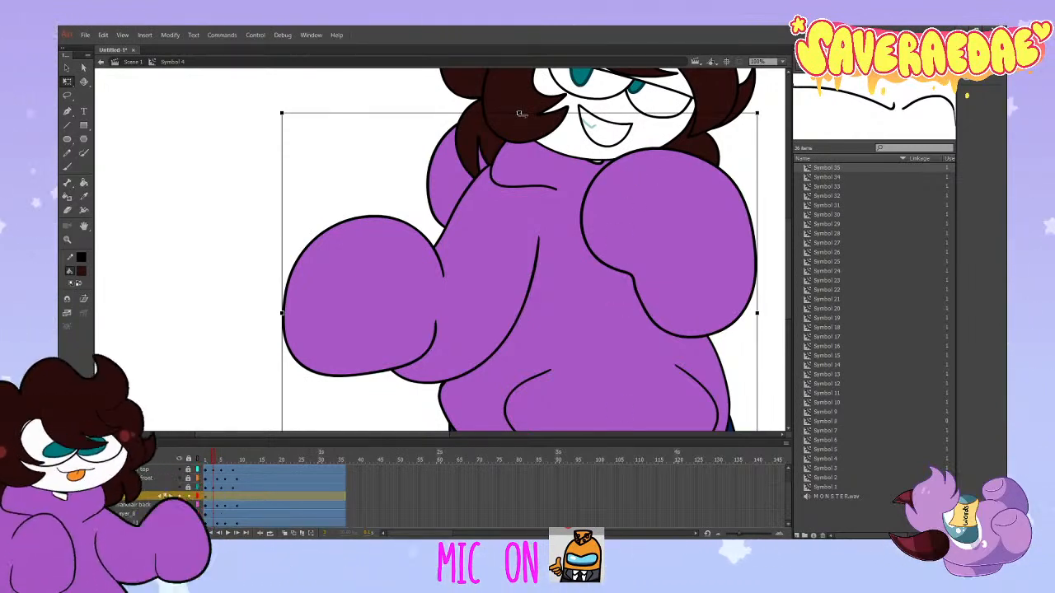
drag(519, 112, 519, 122)
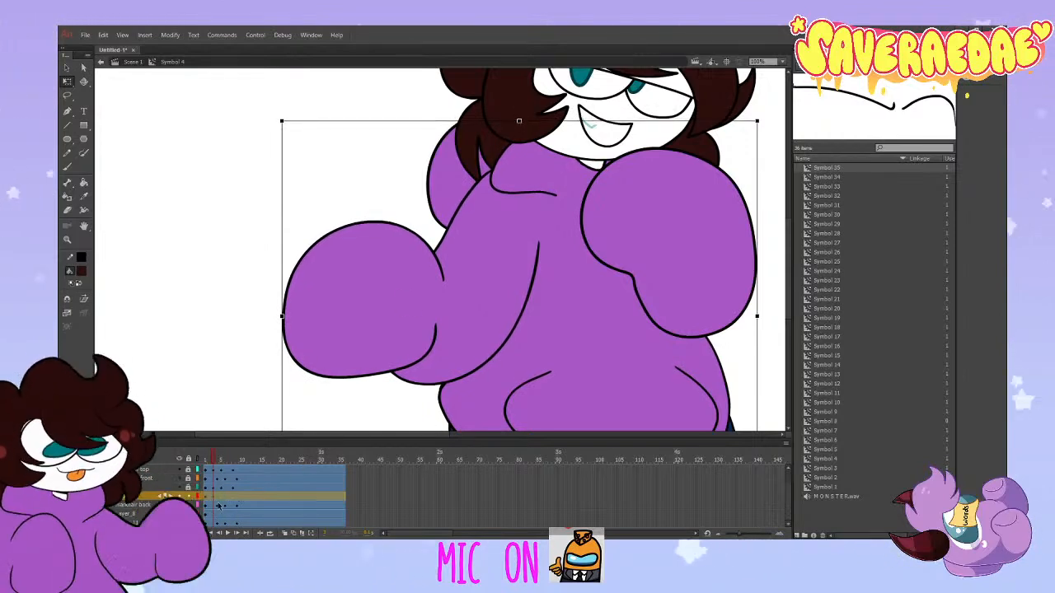
Step: Copy the body's frame 1 pose to frames 5 and 8, scrub through the motion and lock the layer
click(215, 458)
click(205, 494)
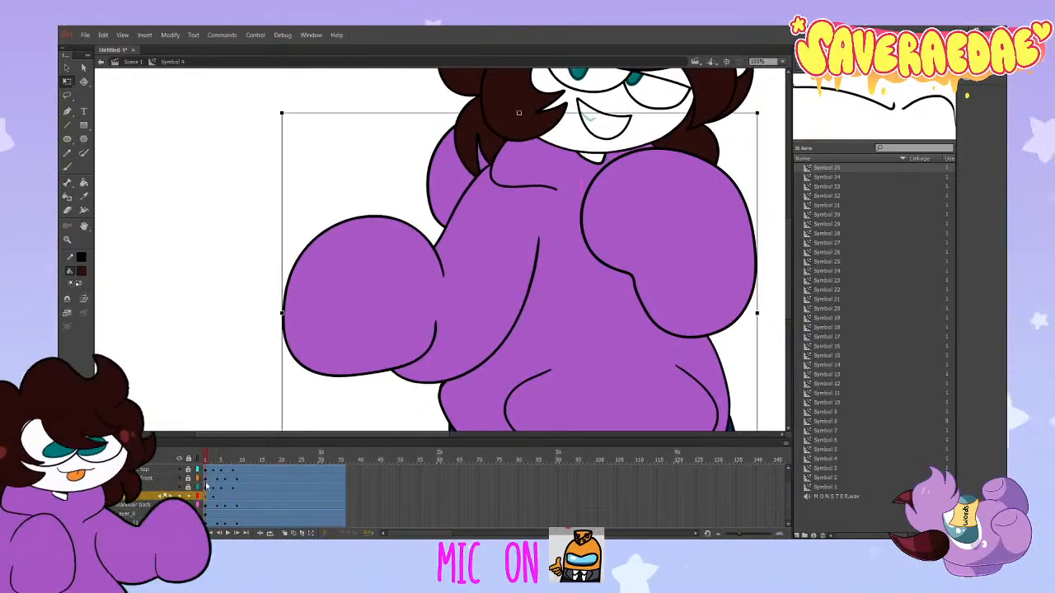
click(221, 496)
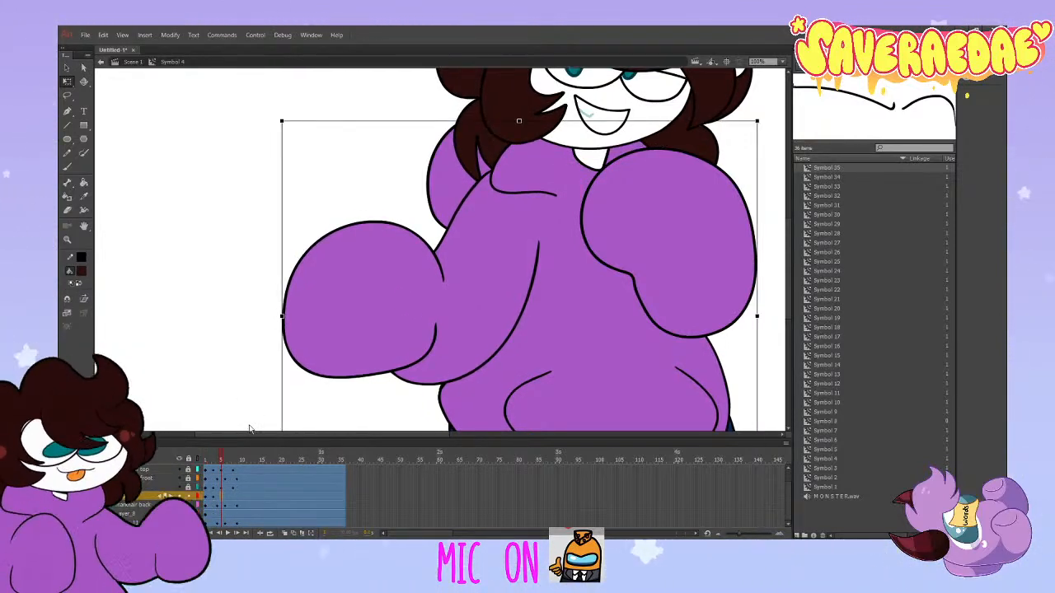
click(203, 477)
drag(202, 478, 227, 494)
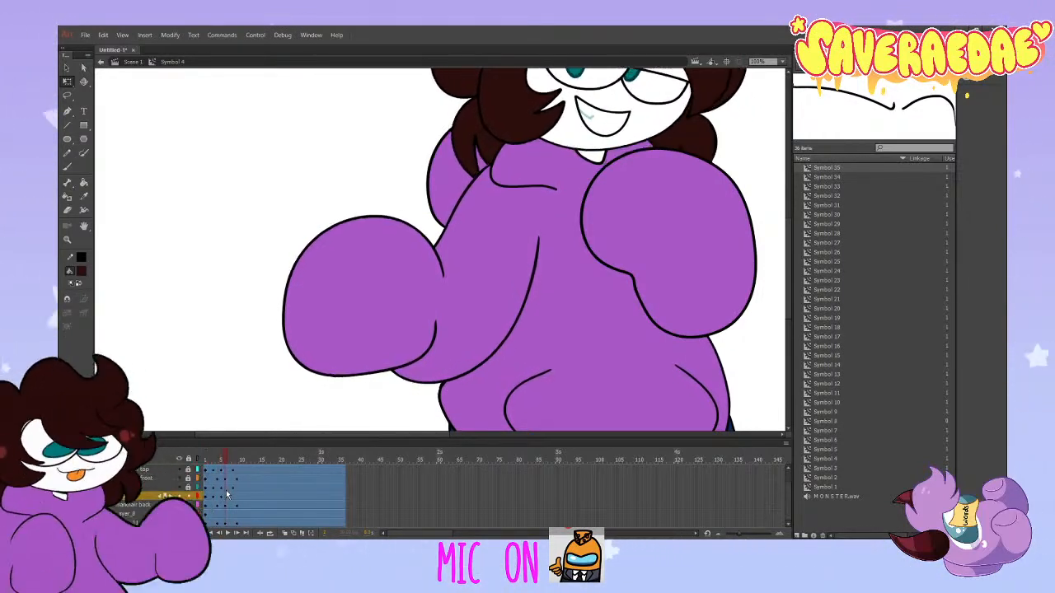
click(227, 494)
click(213, 503)
click(207, 494)
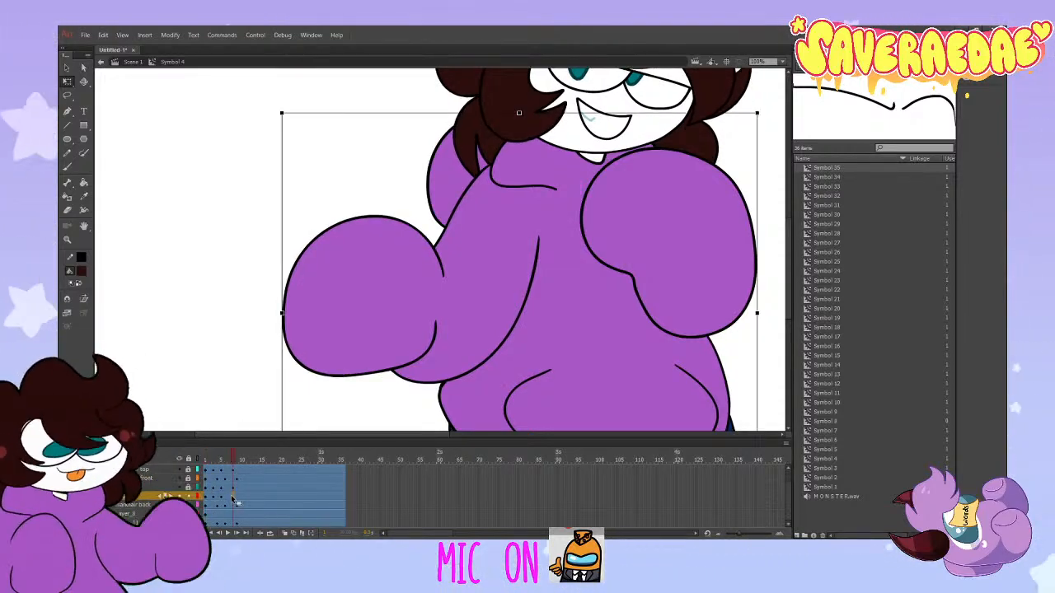
click(233, 467)
drag(232, 467, 205, 515)
click(188, 496)
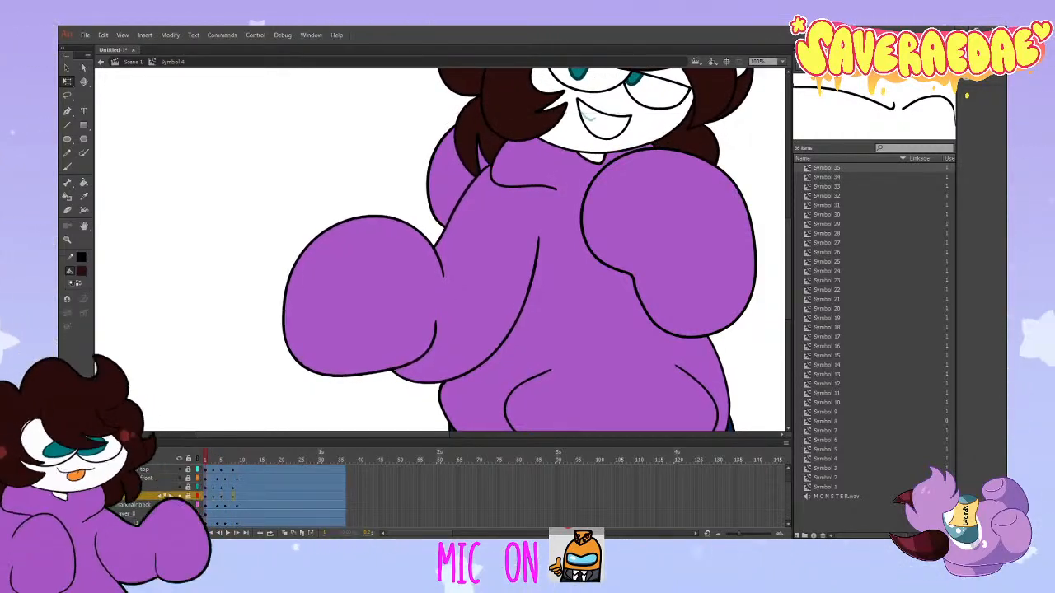
Step: Try rotating the raised back arm slightly clockwise around a pivot near the neck
click(212, 517)
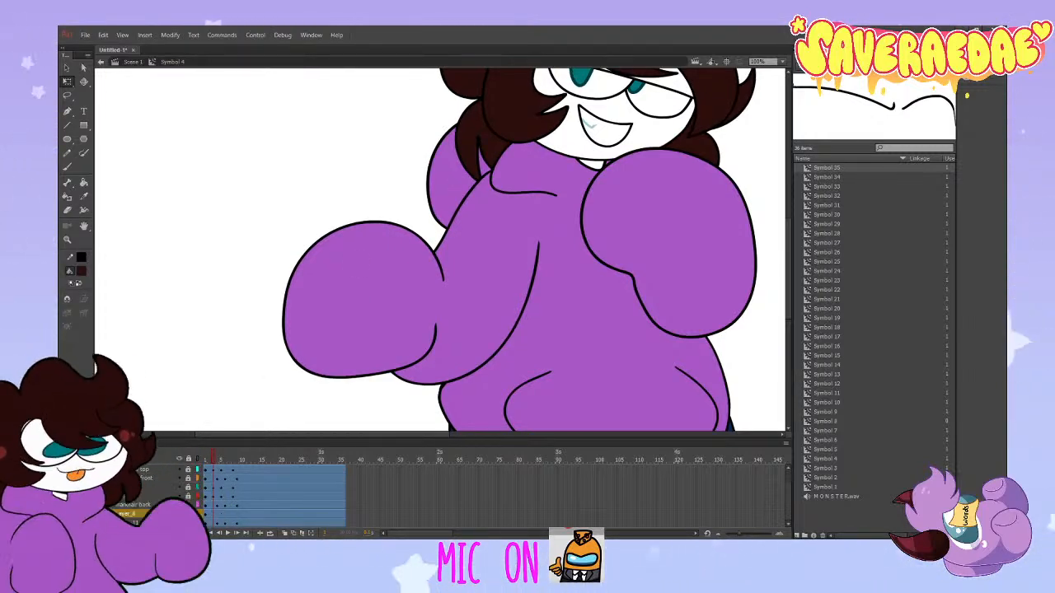
click(205, 514)
drag(498, 175, 531, 131)
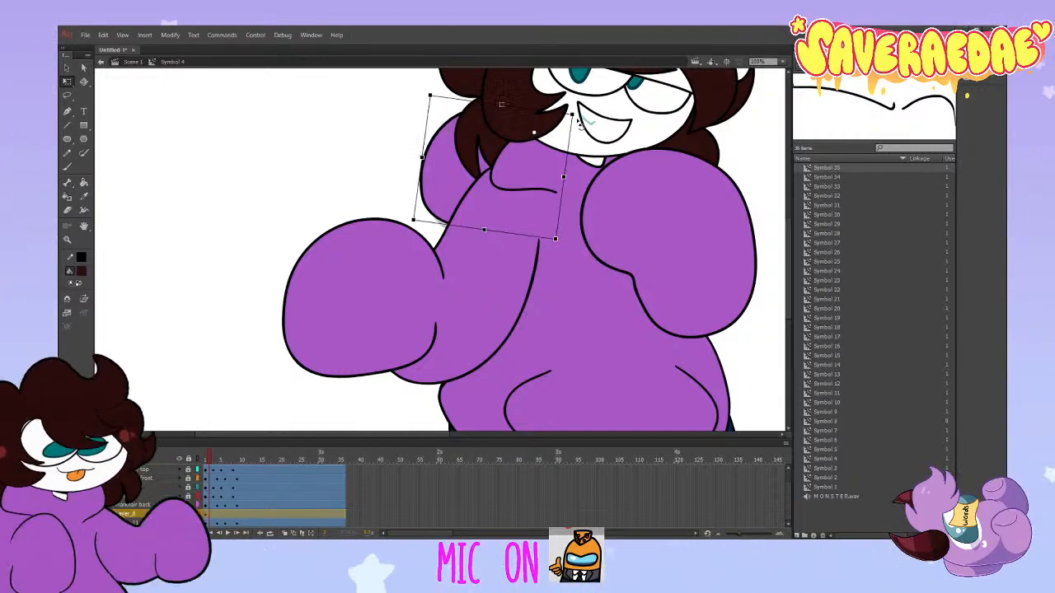
drag(208, 466, 217, 486)
click(226, 515)
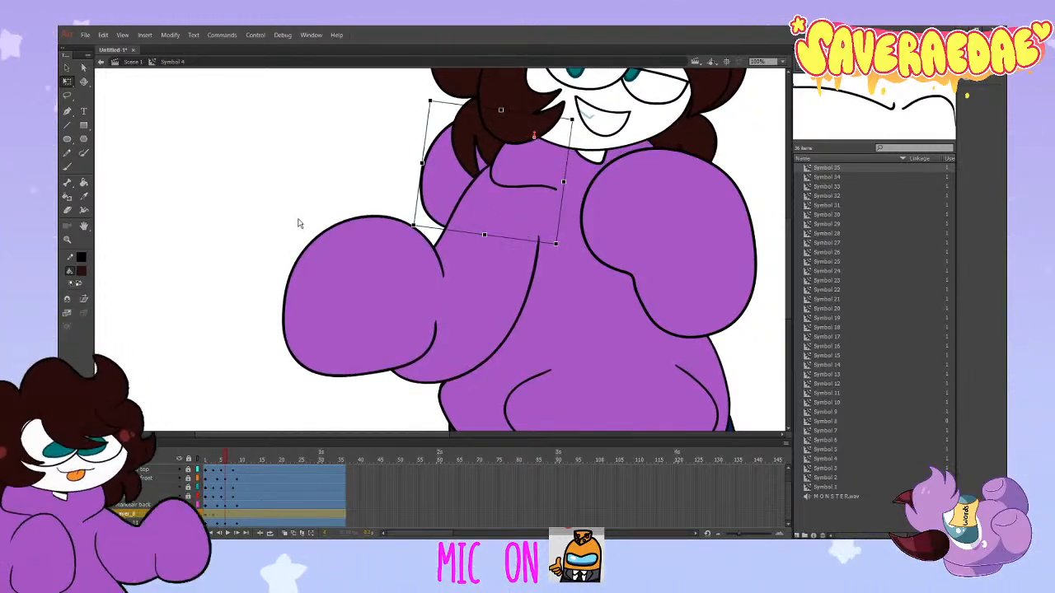
Step: Move the back arm slightly down at frame 3 and slightly up at frame 6
drag(226, 460, 214, 478)
click(225, 514)
drag(445, 174, 443, 189)
drag(213, 459, 226, 479)
click(225, 514)
drag(451, 187, 447, 169)
Step: Copy the back arm's frame 1 pose to frame 8
click(218, 525)
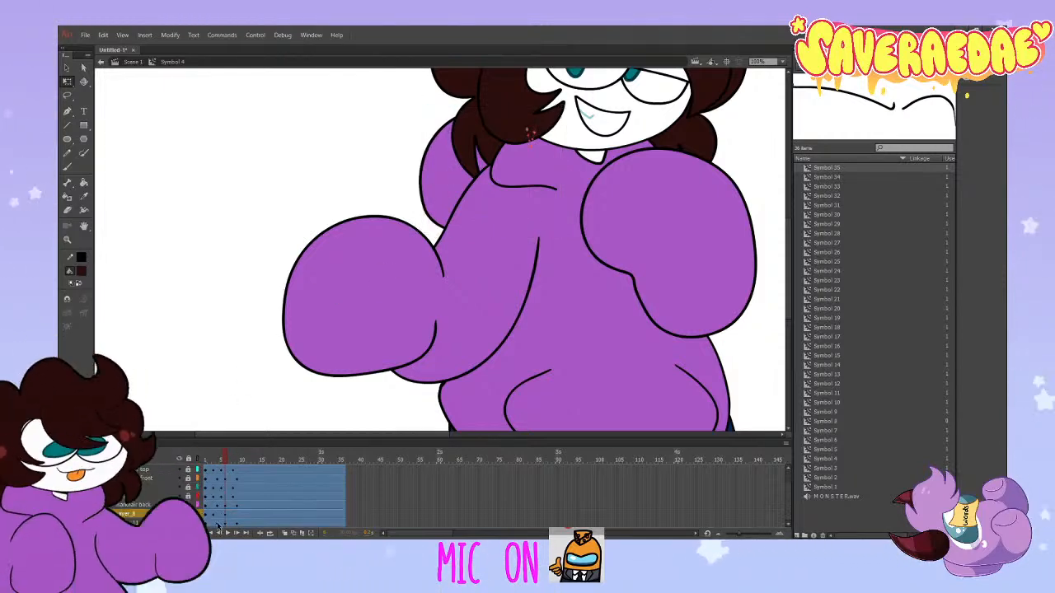
click(206, 514)
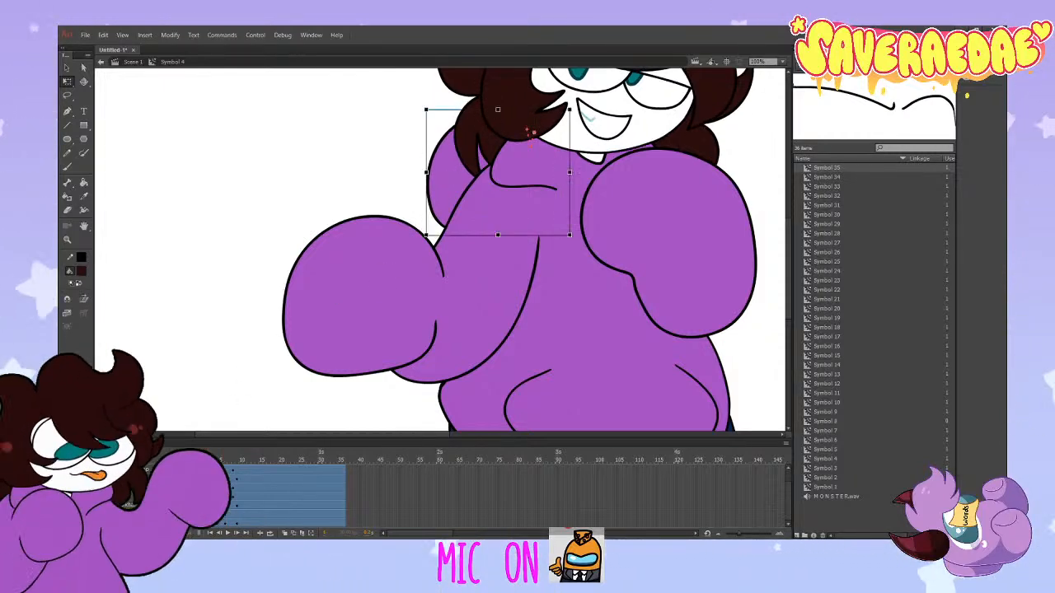
click(235, 516)
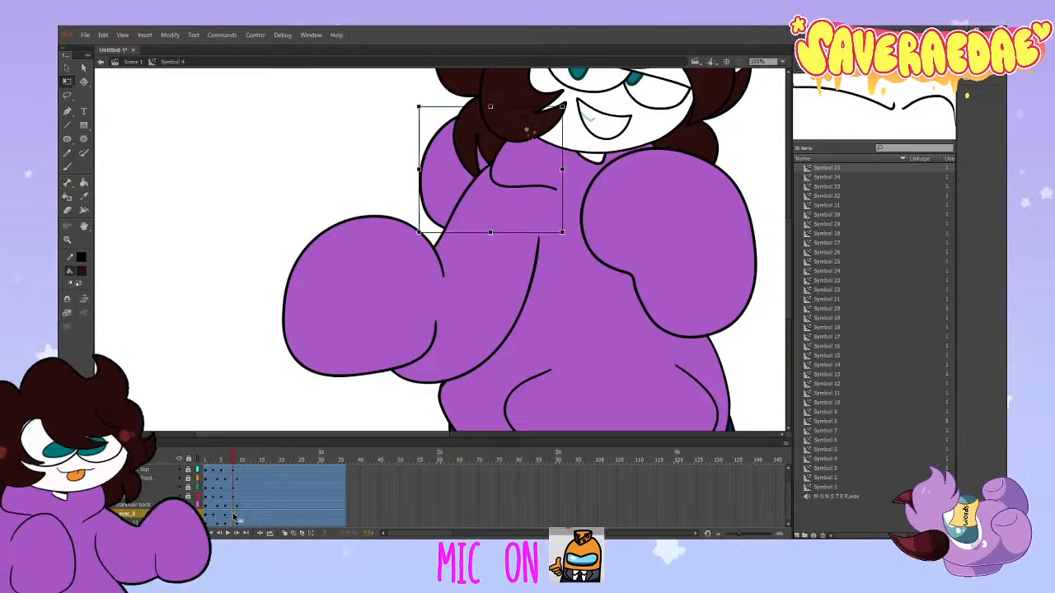
click(237, 459)
drag(236, 458, 236, 534)
click(208, 517)
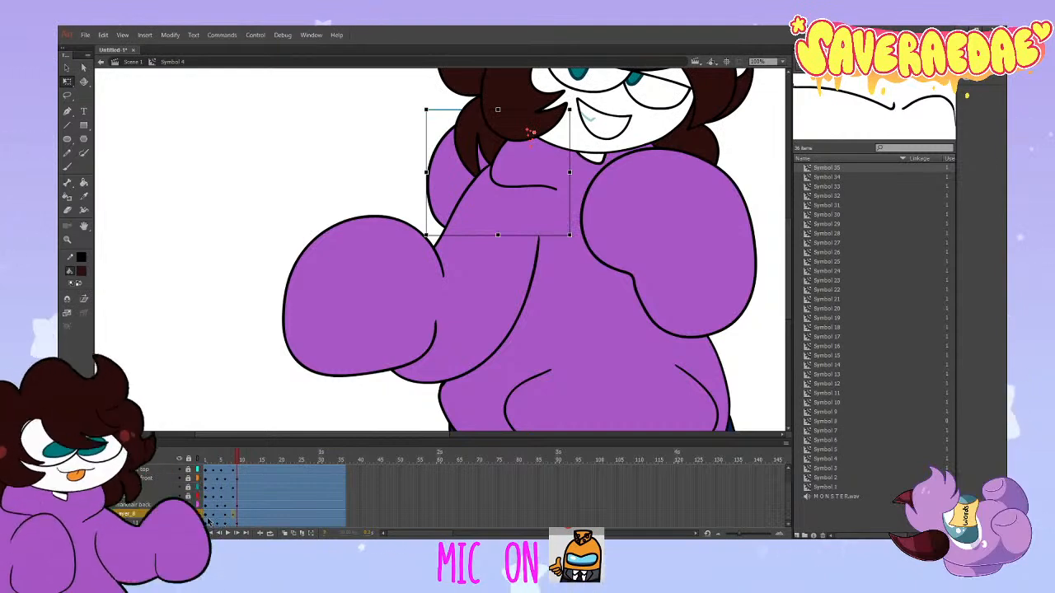
click(235, 459)
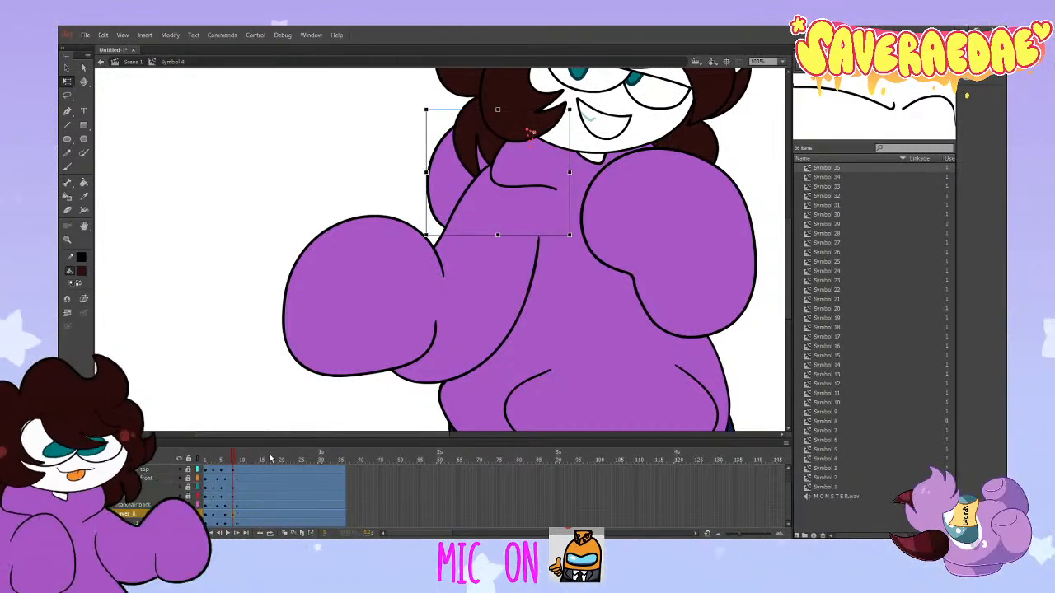
Step: At frame 6, nudge the back arm slightly right and down, closer to its resting position, and compare it with frame 8
click(213, 459)
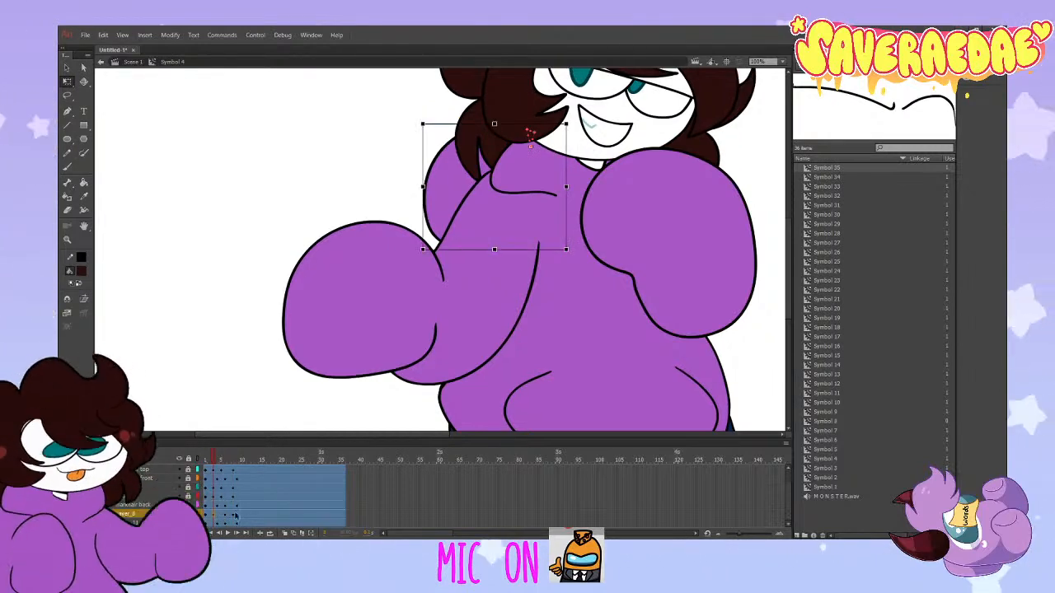
click(223, 517)
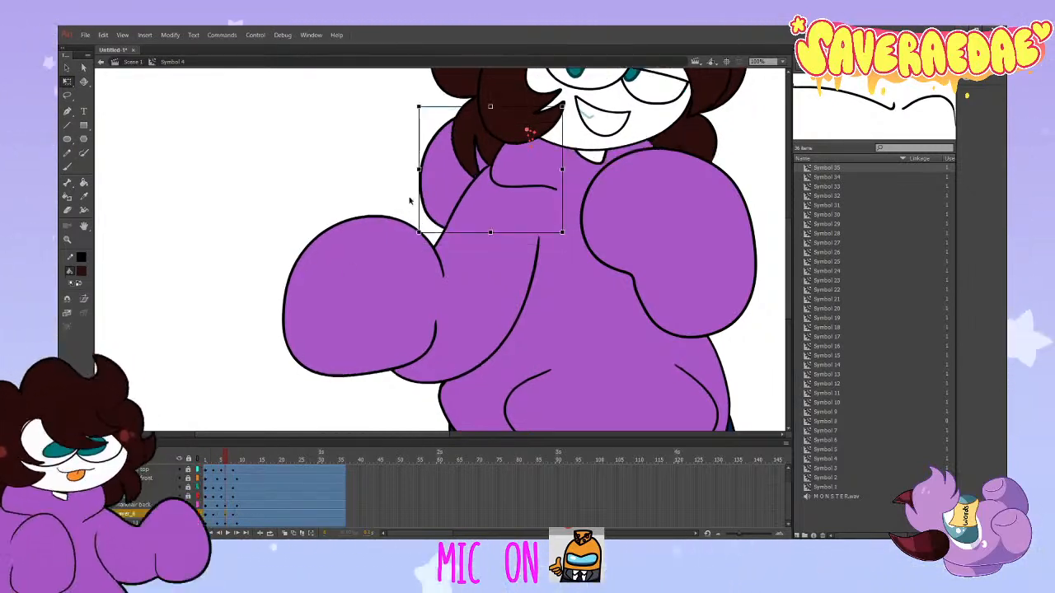
drag(434, 188, 439, 189)
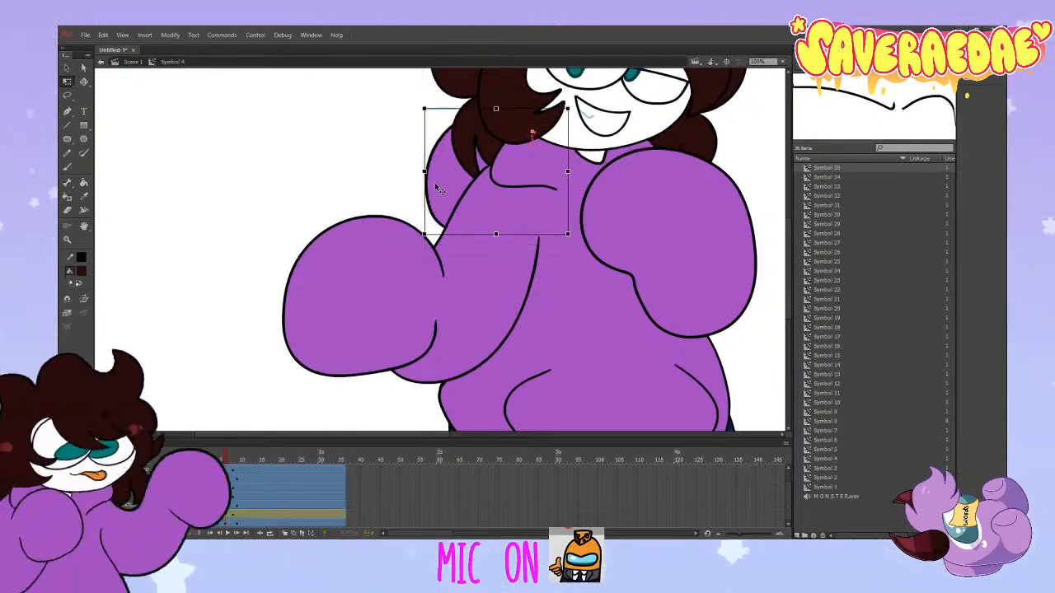
click(233, 515)
click(226, 519)
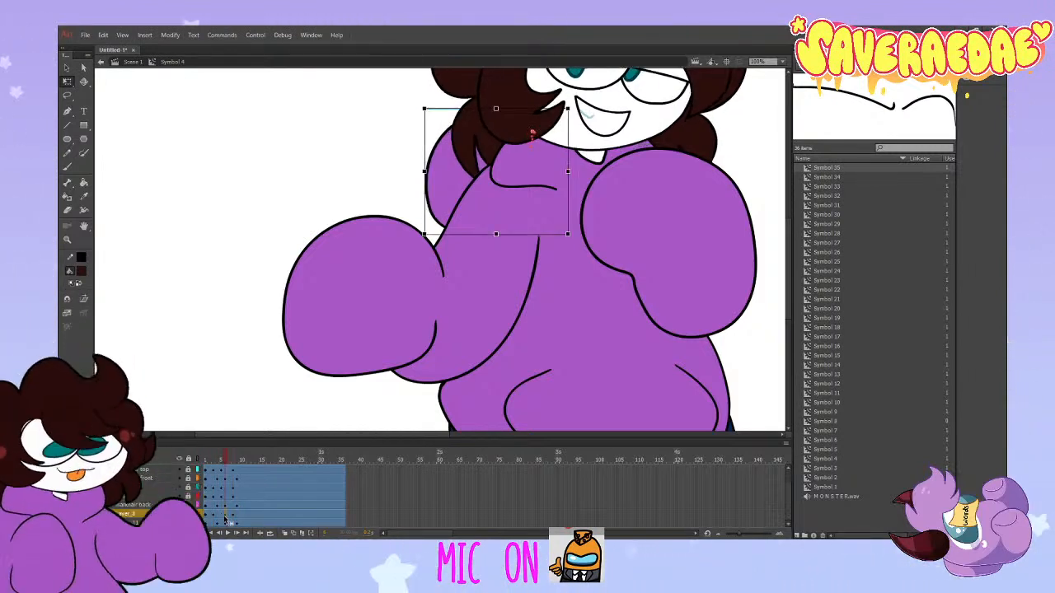
drag(227, 455, 232, 514)
click(233, 518)
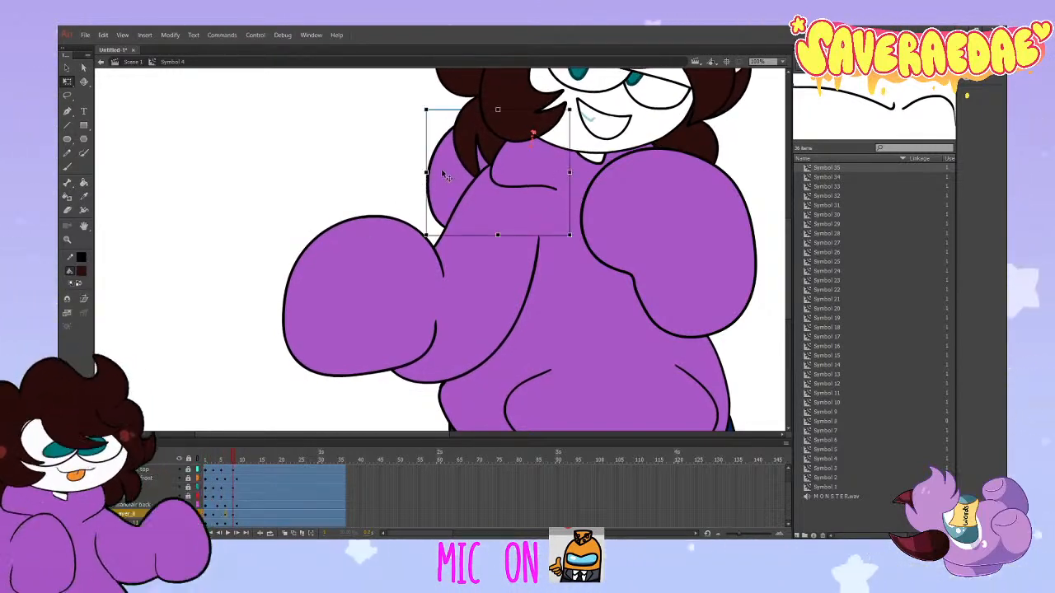
Step: Play back the back arm's motion from frame 1 and lock its layer
drag(233, 461, 210, 487)
click(206, 512)
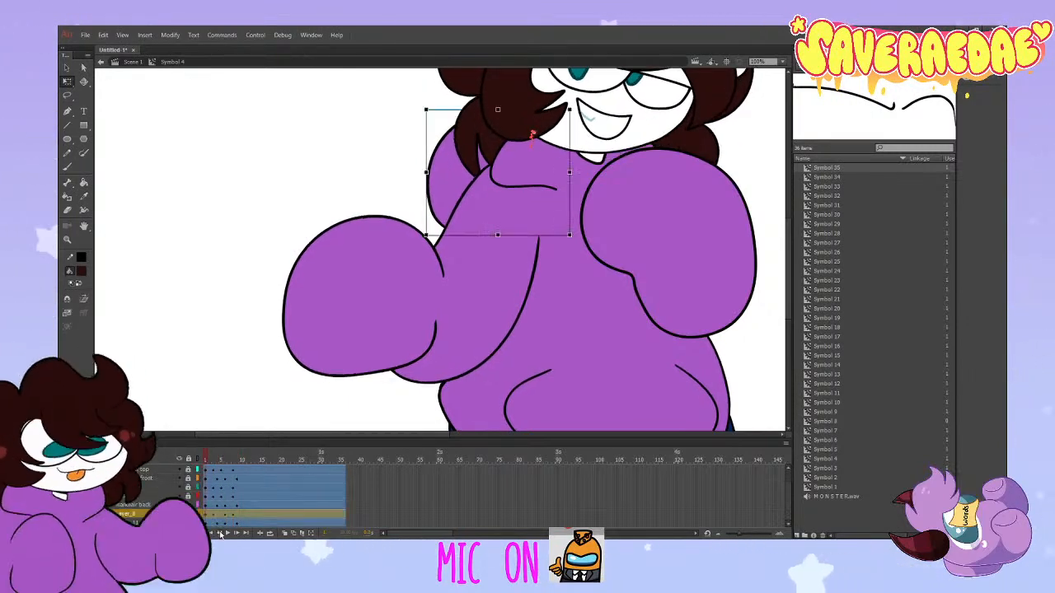
click(227, 533)
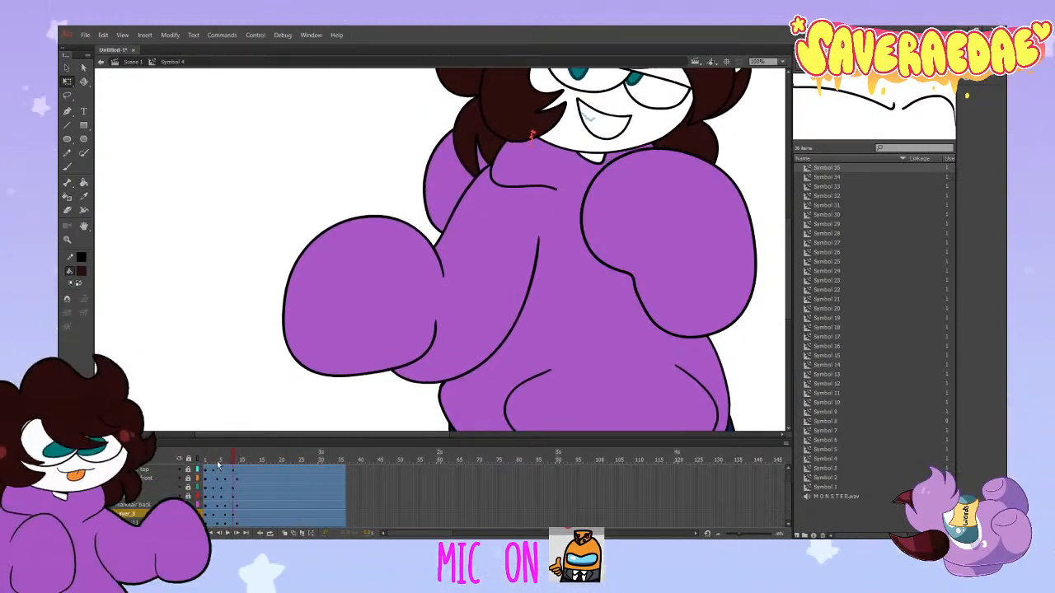
scroll(189, 495, up, 3)
scroll(189, 495, down, 3)
click(188, 513)
scroll(190, 494, up, 3)
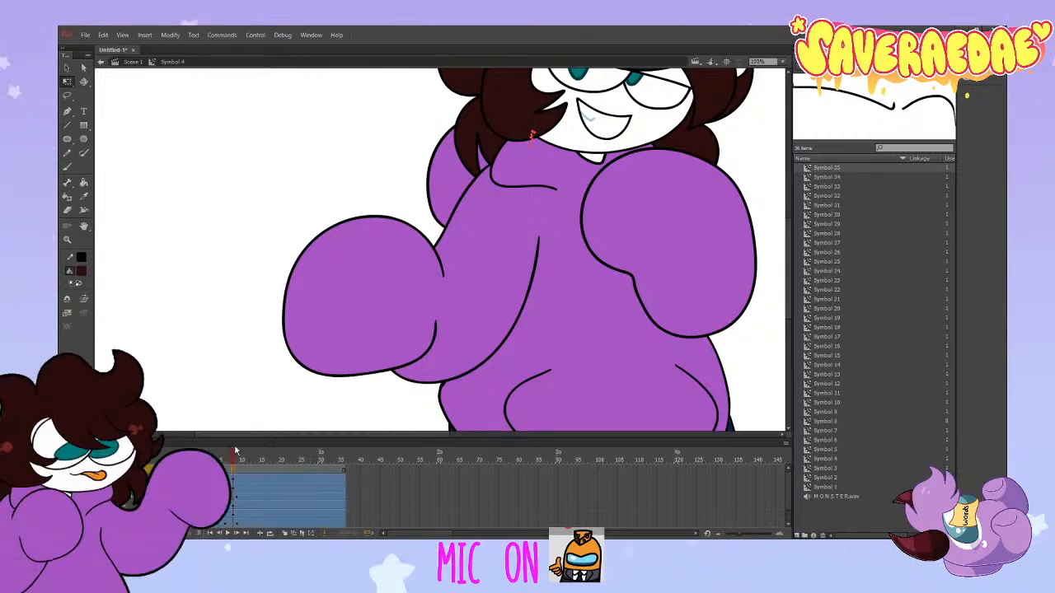
Step: At frame 8, rotate the raised front arm slightly counter-clockwise around a pivot near its lower edge and lower it a little
click(662, 306)
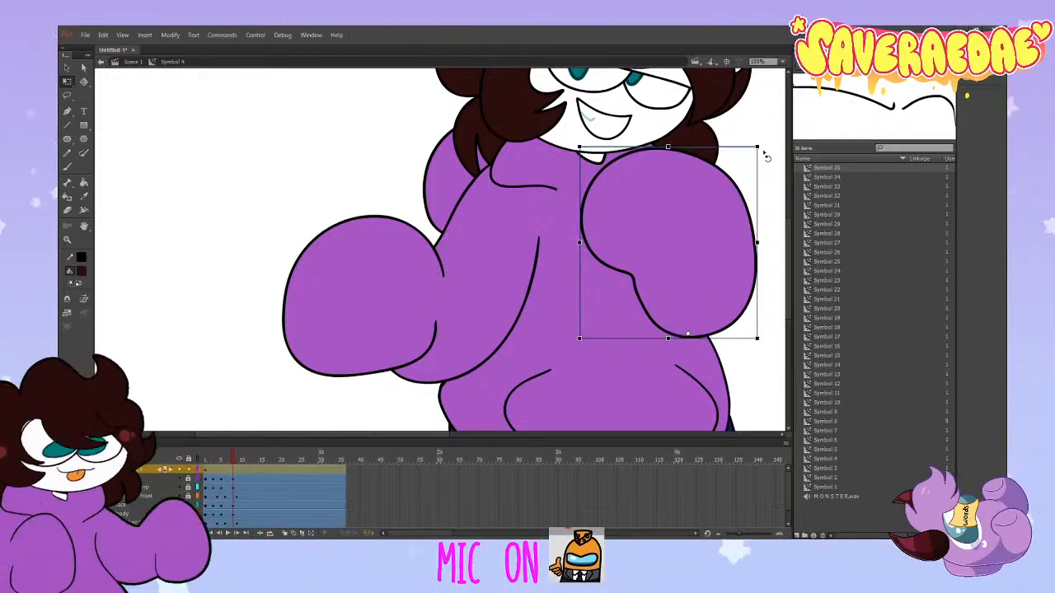
drag(755, 163, 745, 157)
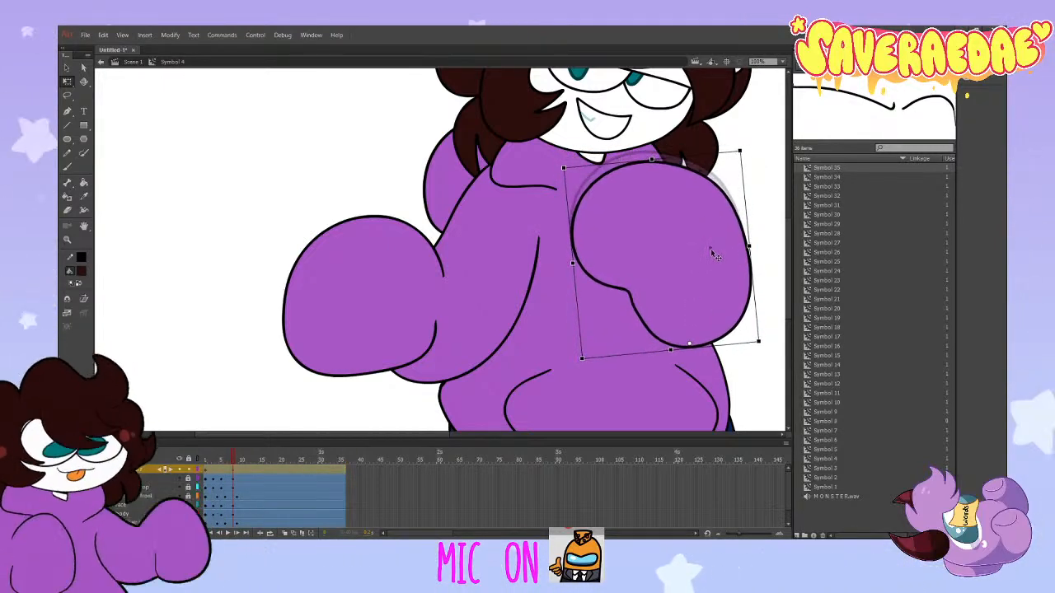
click(233, 475)
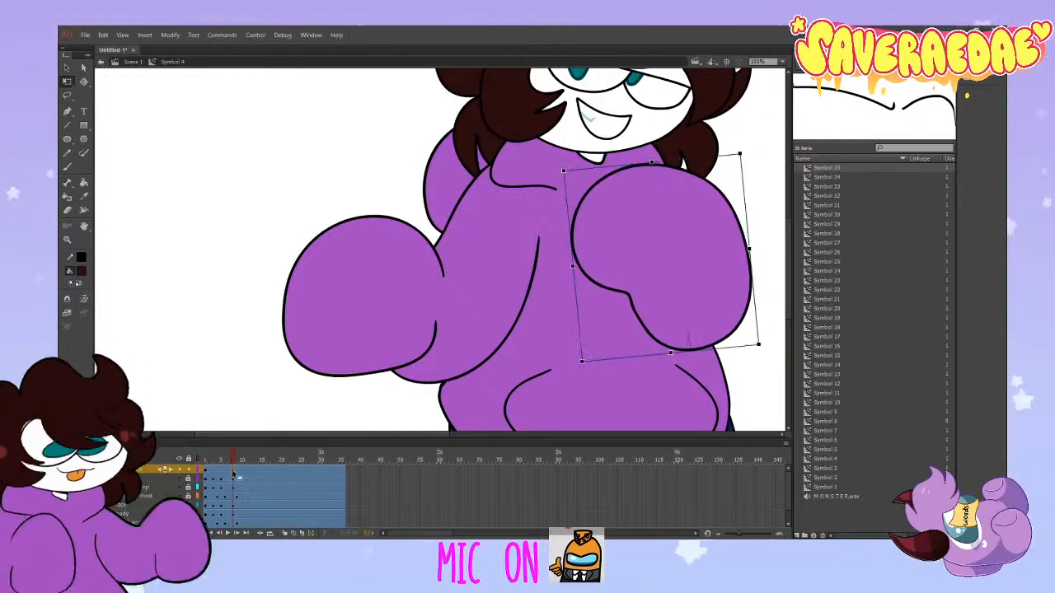
click(214, 476)
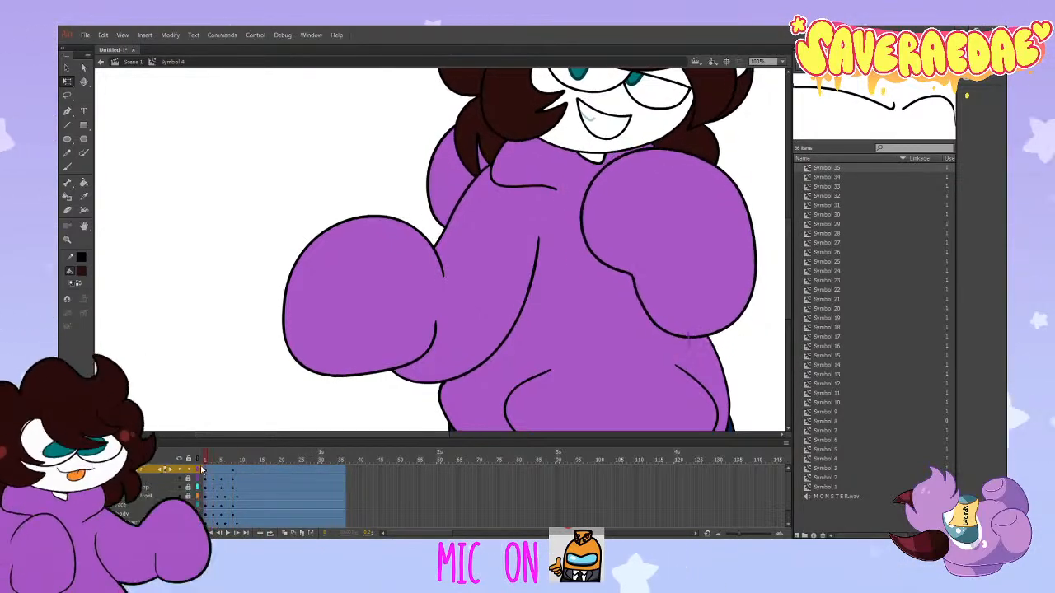
Step: Move the front arm's lowered keyframe from frame 8 to frame 4
drag(214, 476, 235, 485)
click(234, 471)
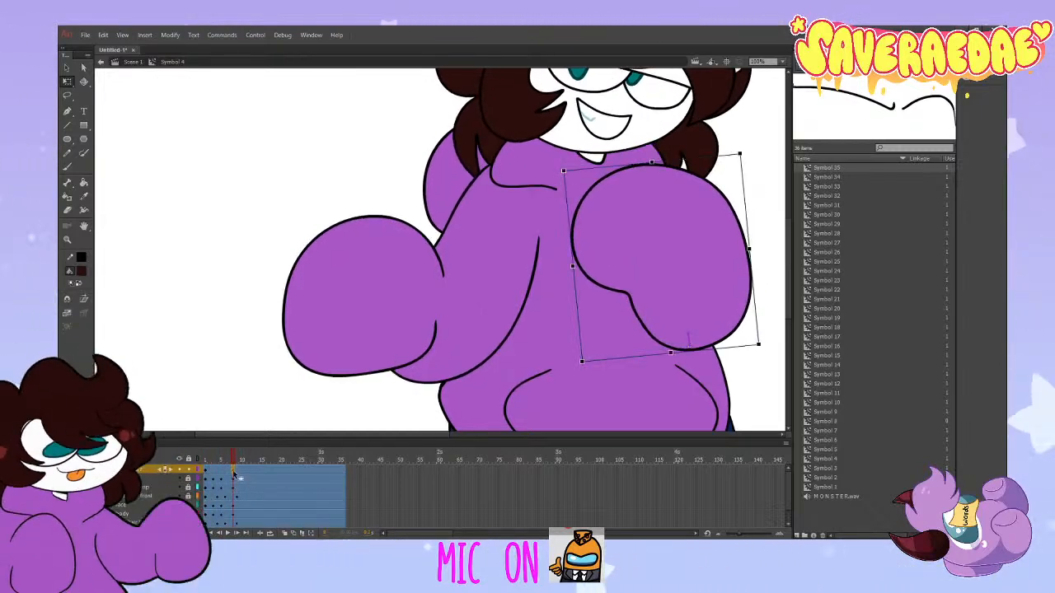
click(217, 476)
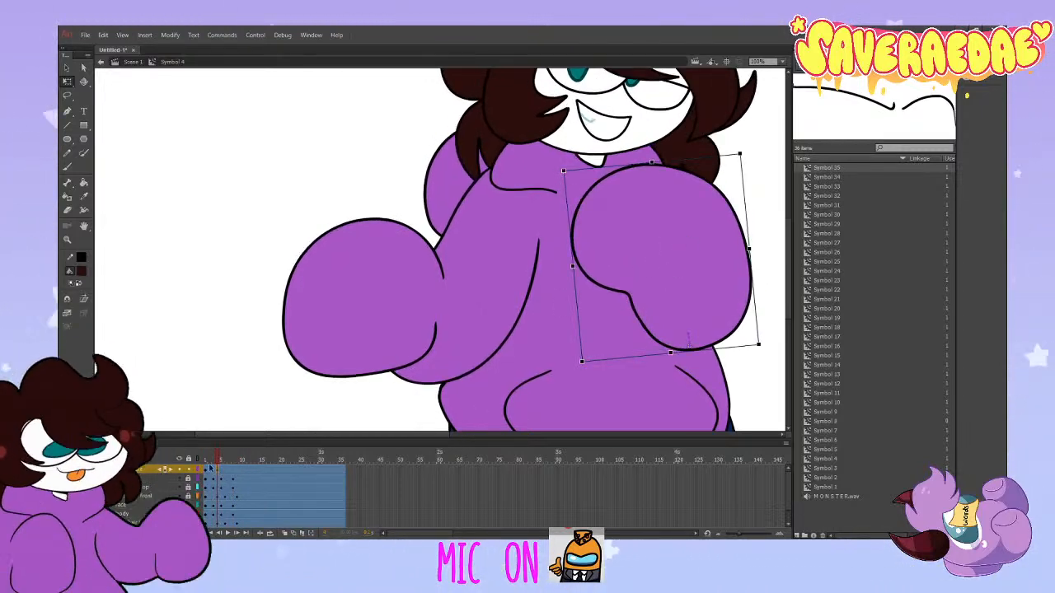
Step: At frame 7, rotate the raised front arm slightly clockwise past its resting angle, and add another keyframe for it at frame 13
drag(218, 460, 229, 459)
drag(744, 157, 757, 164)
drag(231, 459, 253, 461)
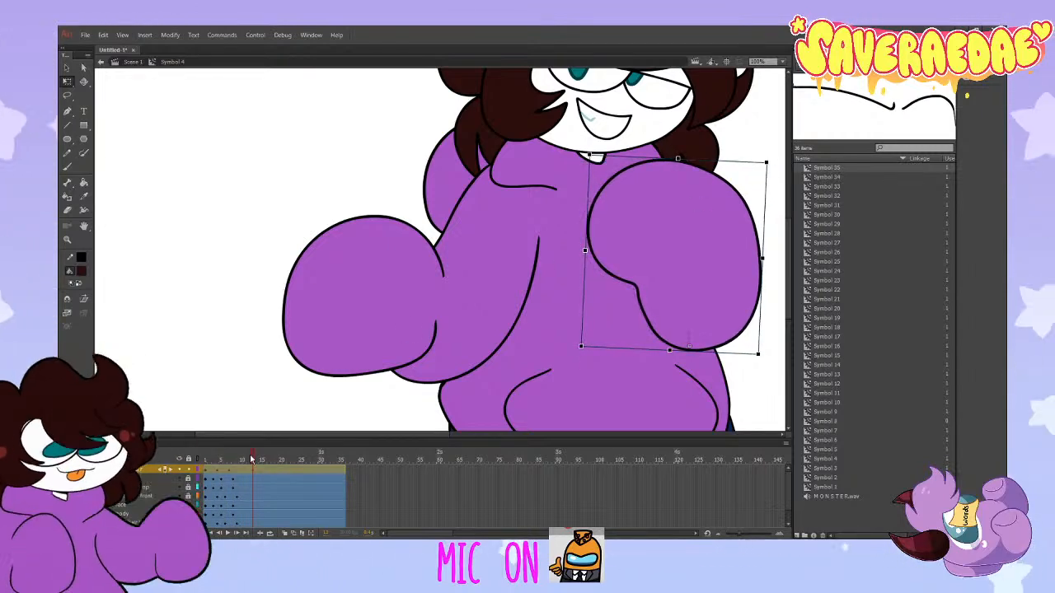
click(227, 471)
drag(226, 470, 205, 513)
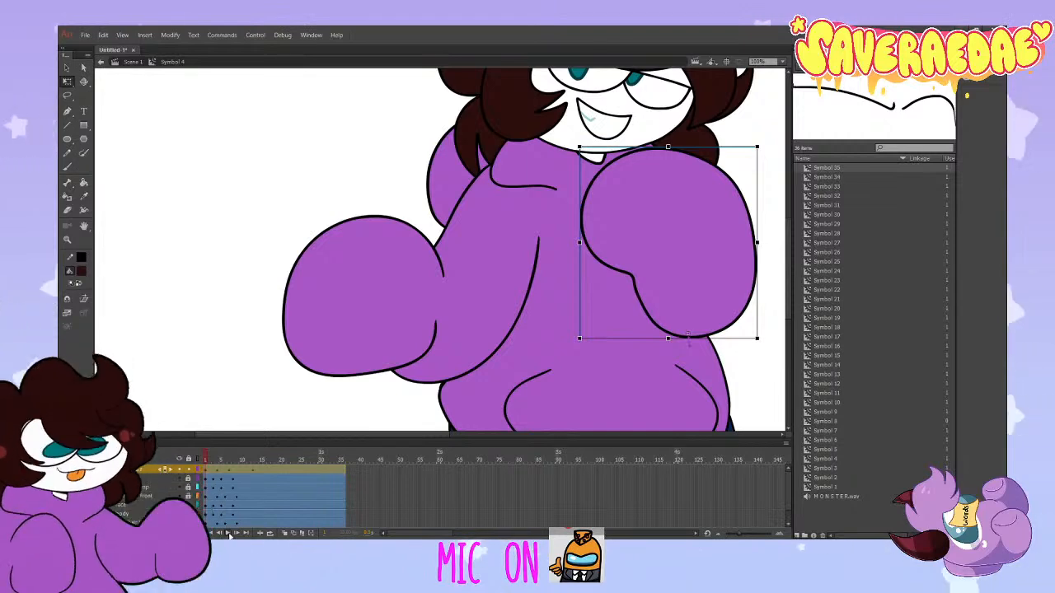
Step: Play back the front arm's motion from frame 1 several times and check its in-between pose at frame 7
click(228, 534)
click(230, 464)
click(650, 206)
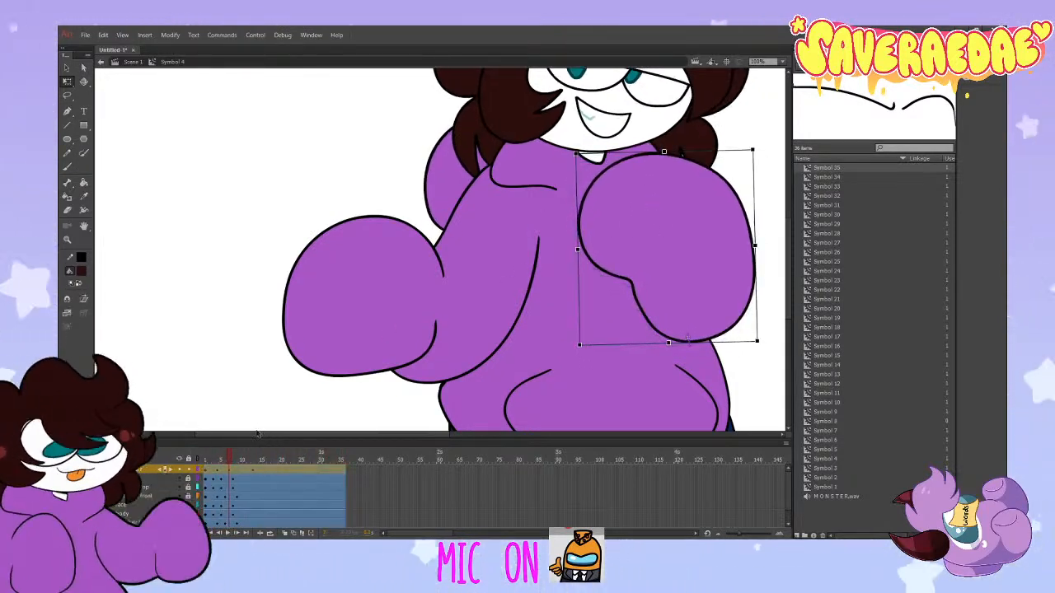
drag(232, 458, 205, 465)
key(Return)
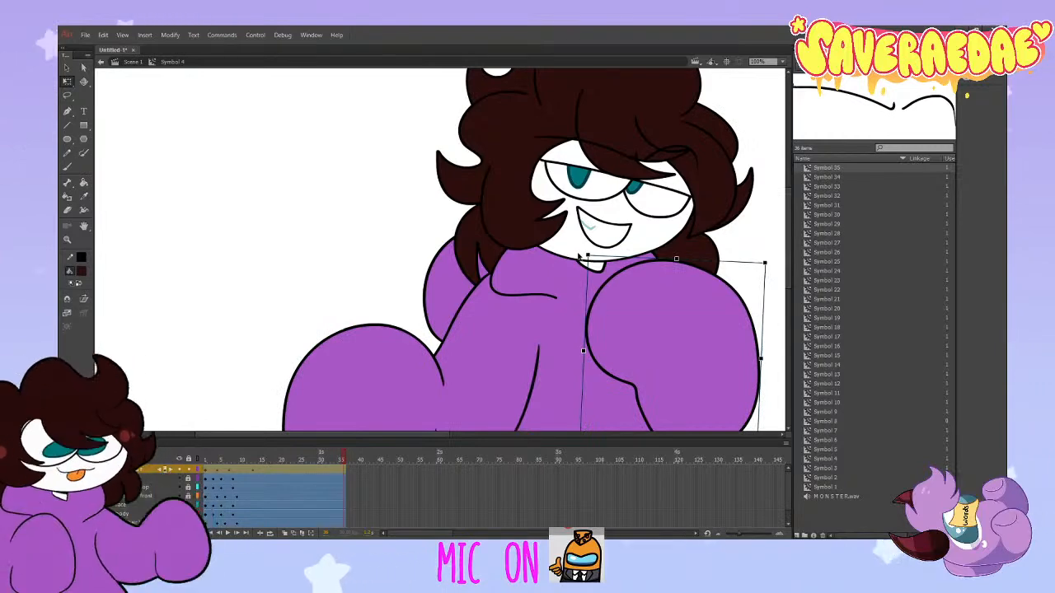
drag(238, 459, 198, 465)
key(Return)
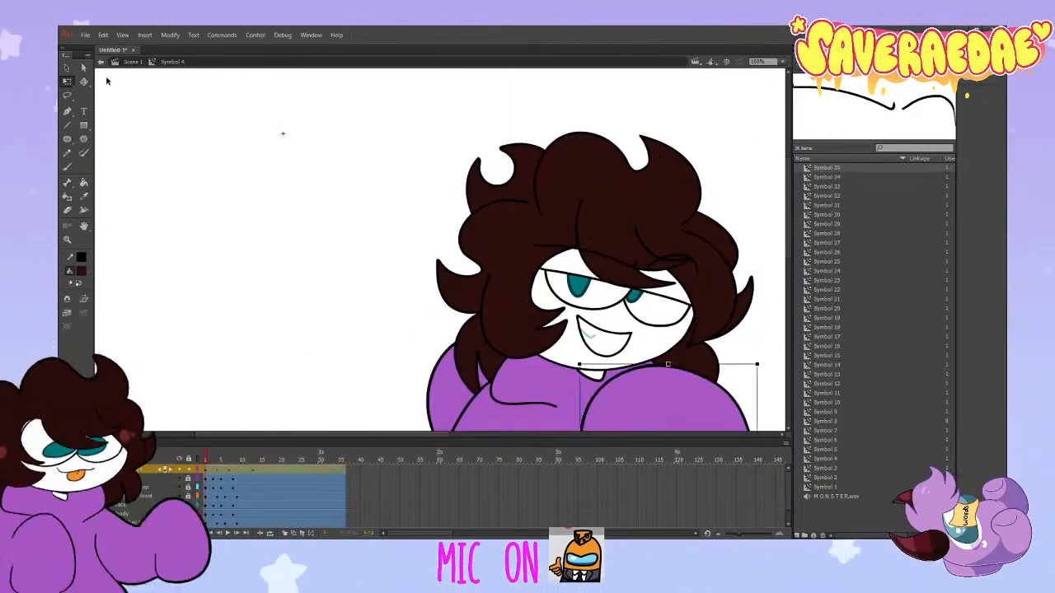
Step: Return to Scene 1 and play back the sequence repeatedly from the arms-spread pose through the new head-bob pose
click(114, 63)
click(115, 63)
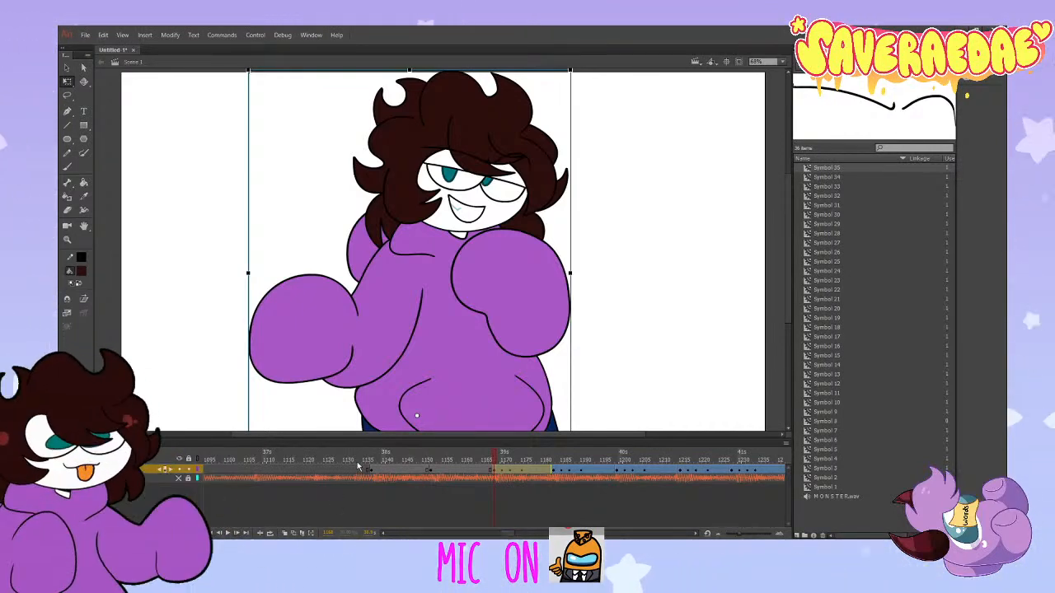
click(381, 459)
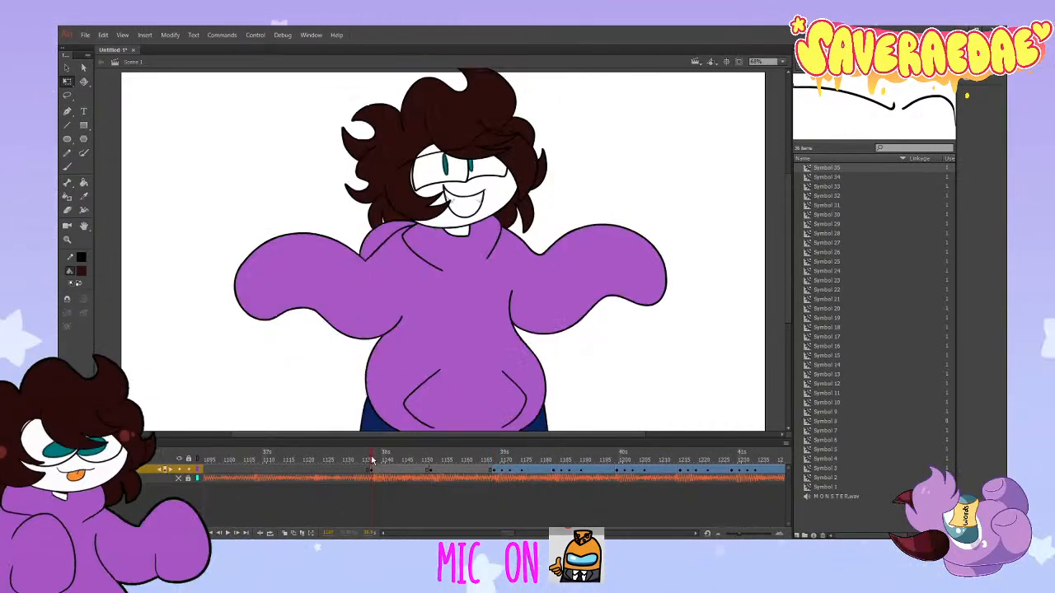
drag(370, 459, 372, 459)
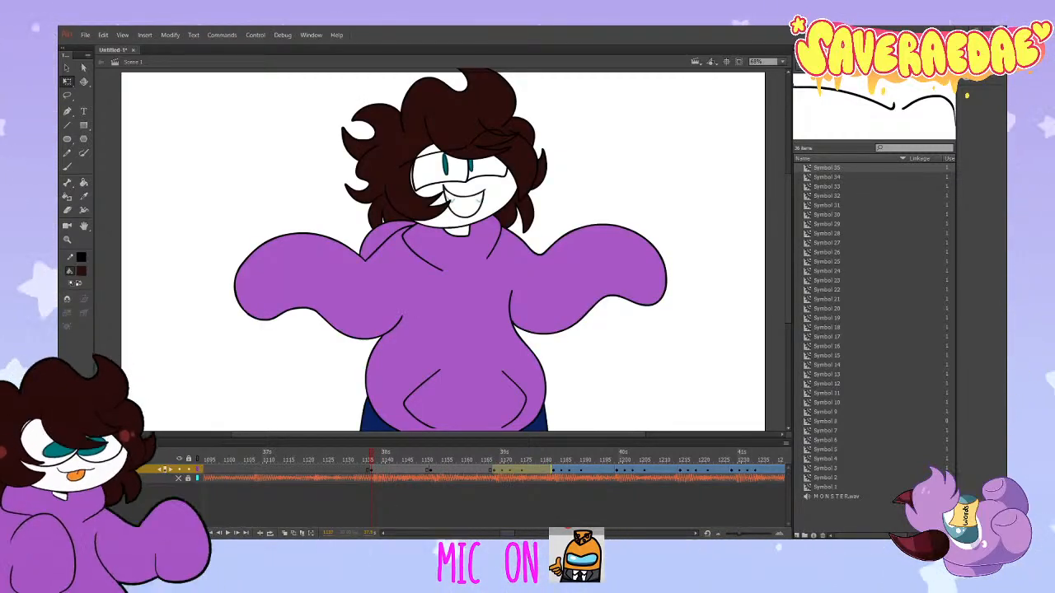
click(228, 533)
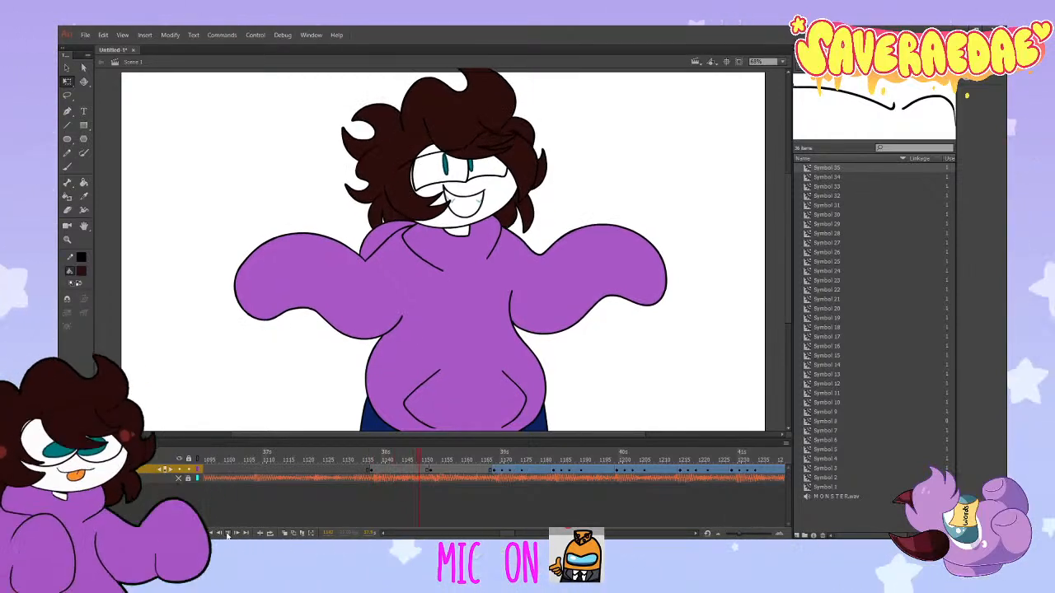
click(503, 469)
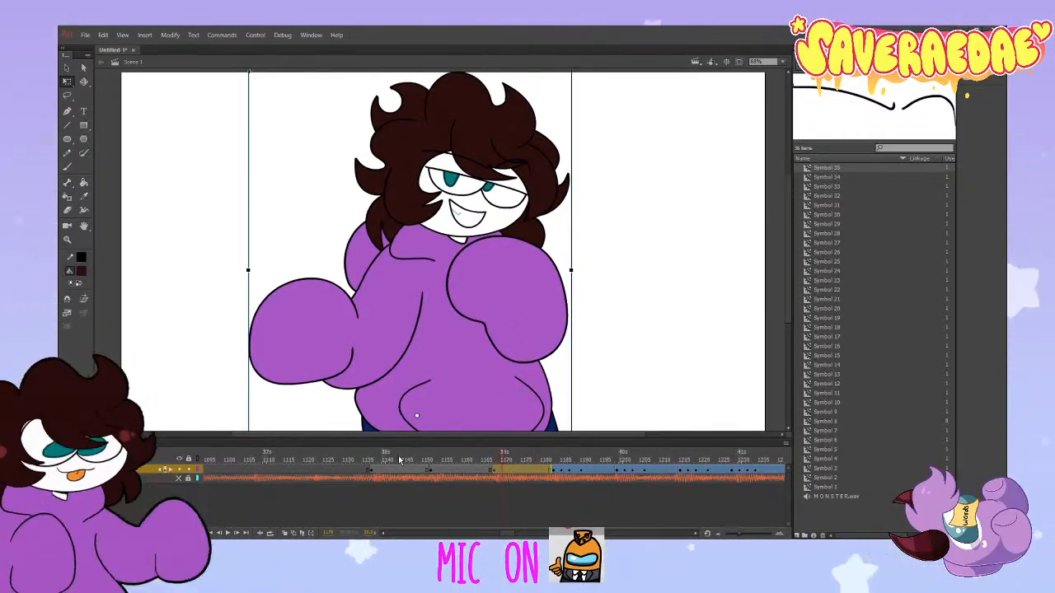
click(368, 459)
click(228, 535)
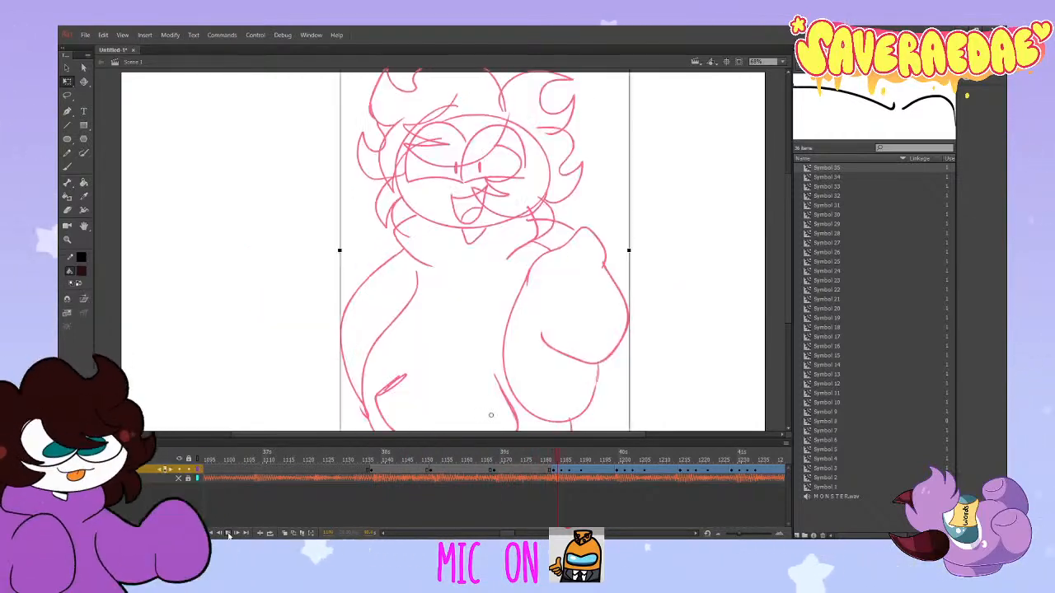
click(374, 458)
click(372, 460)
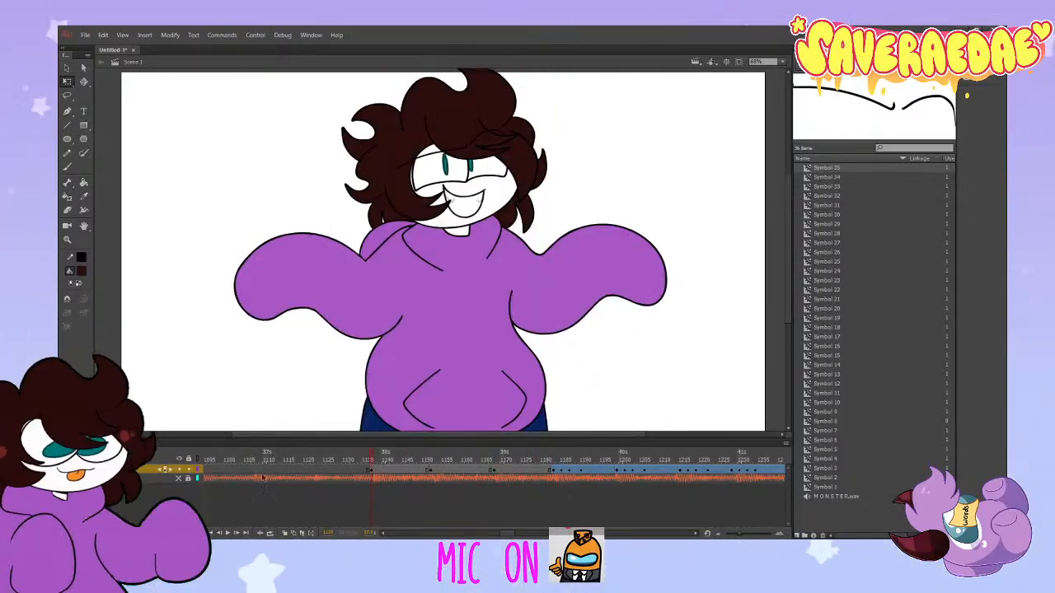
click(228, 534)
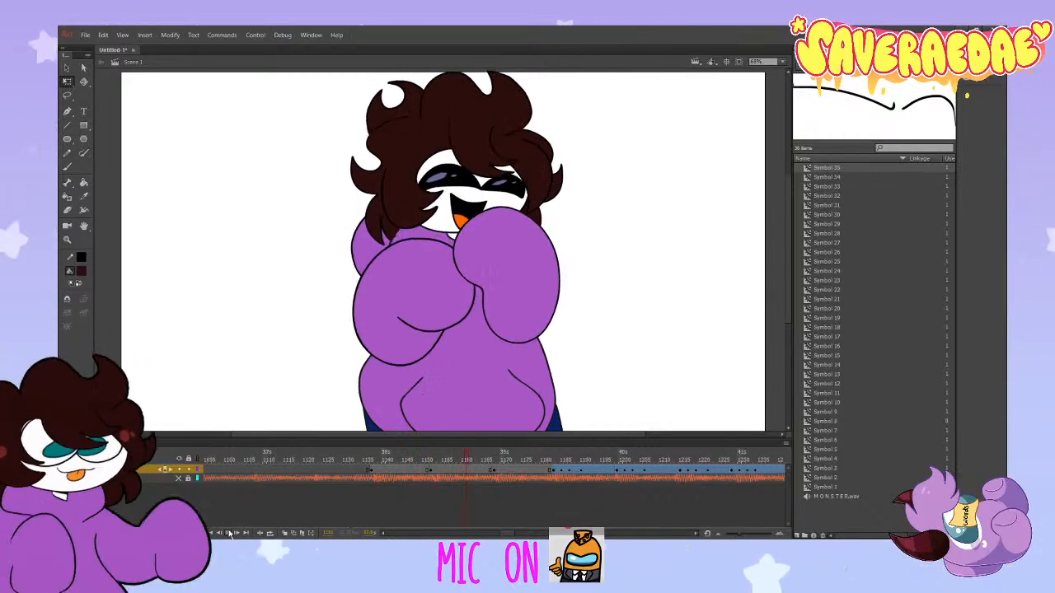
Step: Step through the start of the head-bob section and, at frame 1171, skew the whole character slightly to the right
click(505, 459)
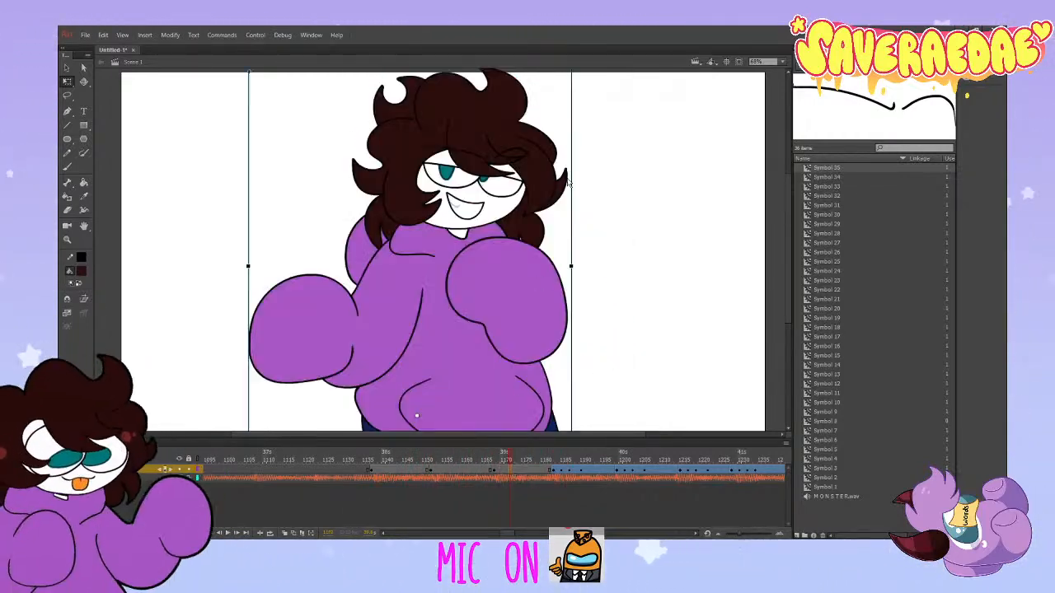
click(495, 460)
click(499, 460)
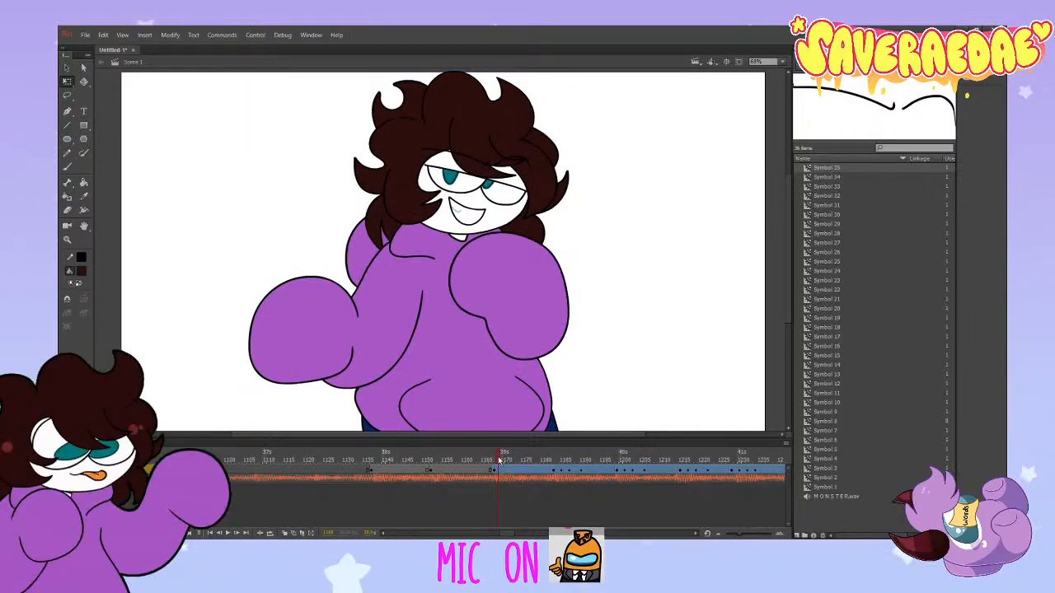
click(507, 459)
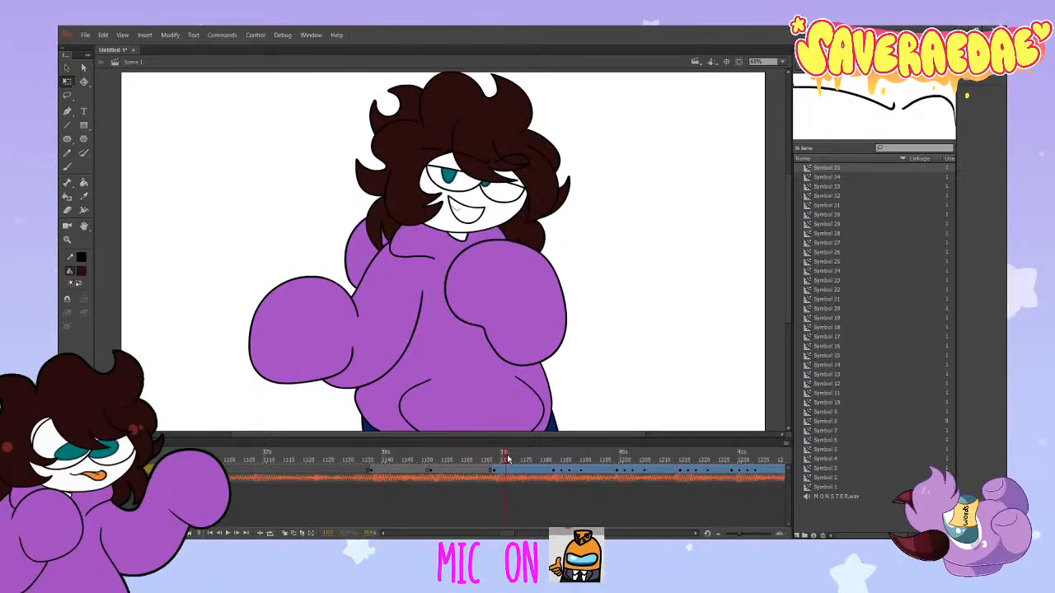
click(502, 469)
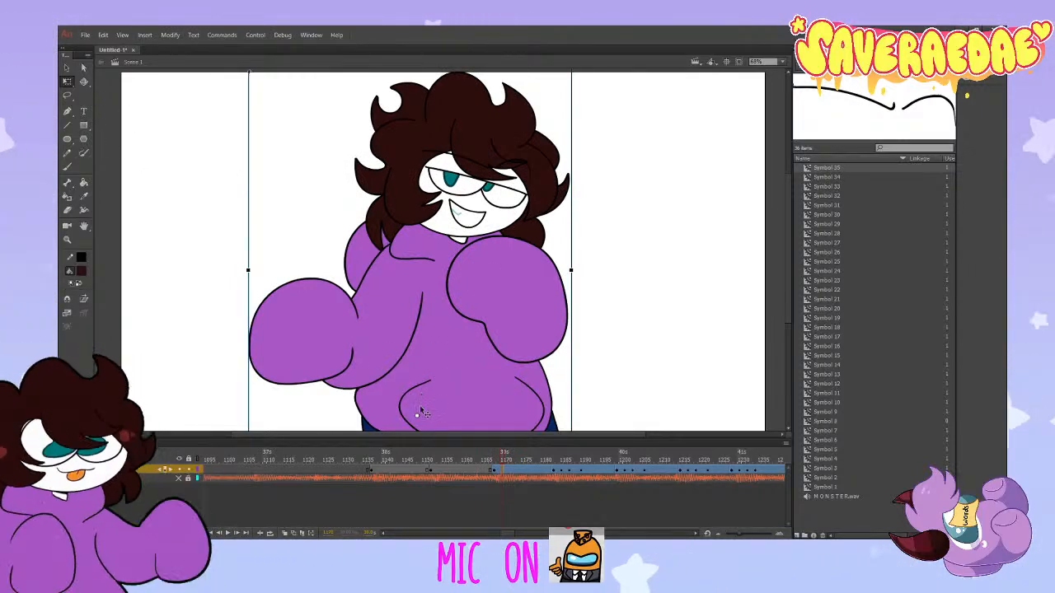
scroll(540, 145, up, 3)
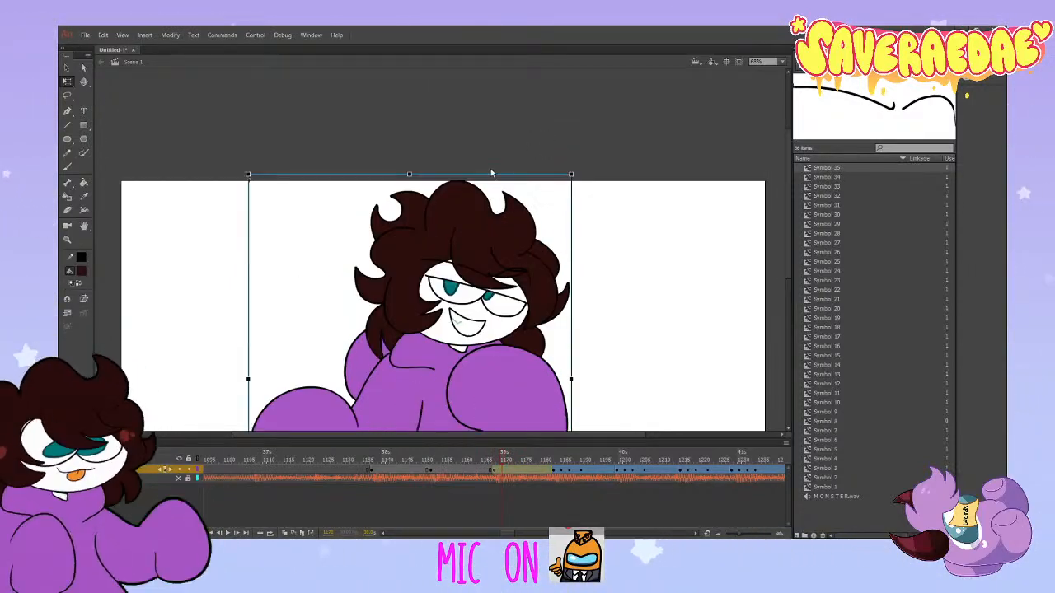
click(505, 454)
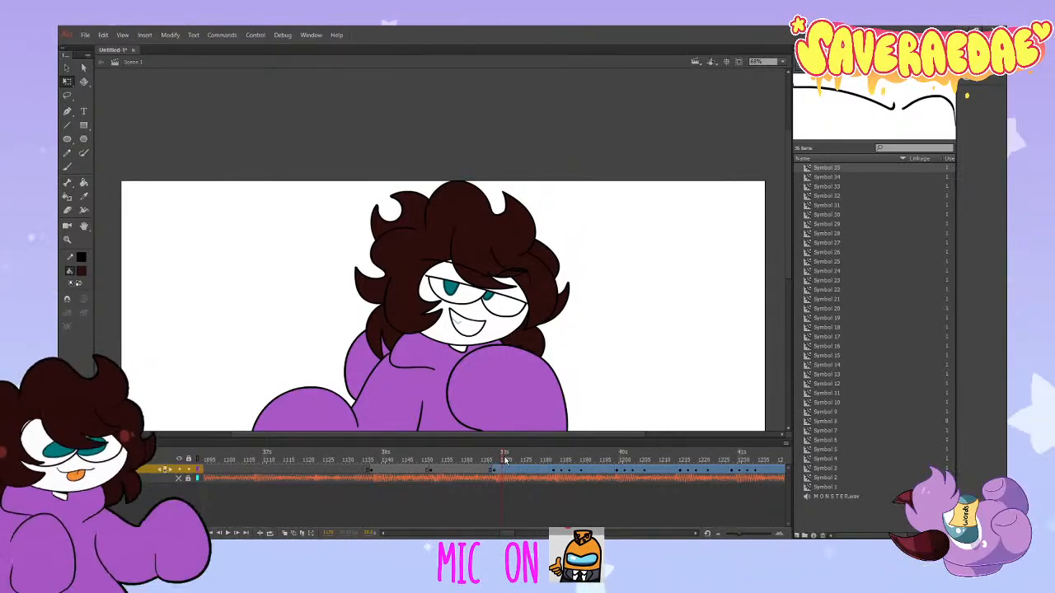
drag(483, 180, 490, 180)
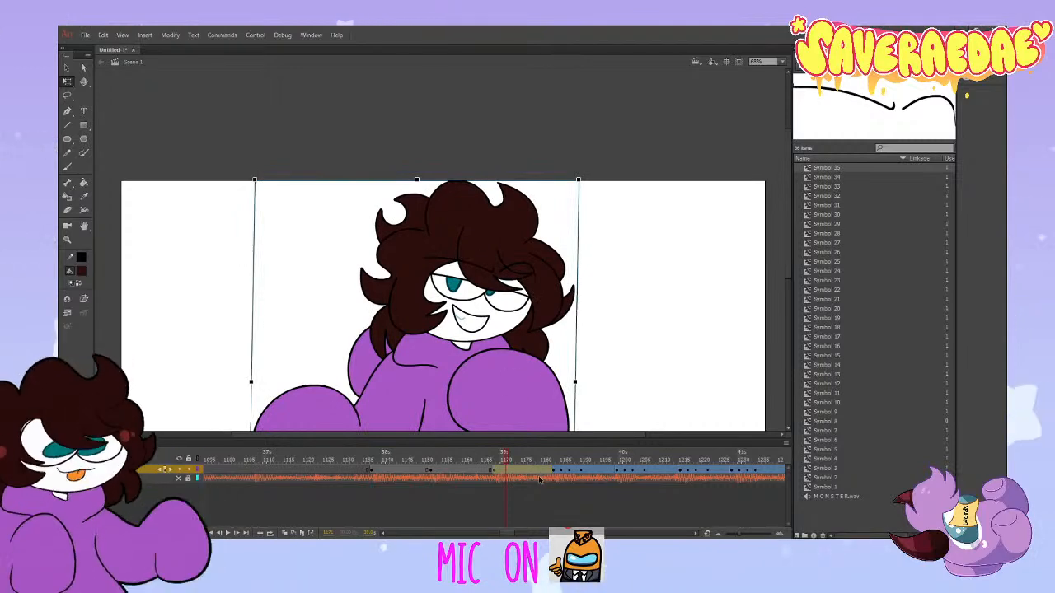
Step: At frame 1173, skew the whole character slightly to the left
drag(496, 462, 514, 463)
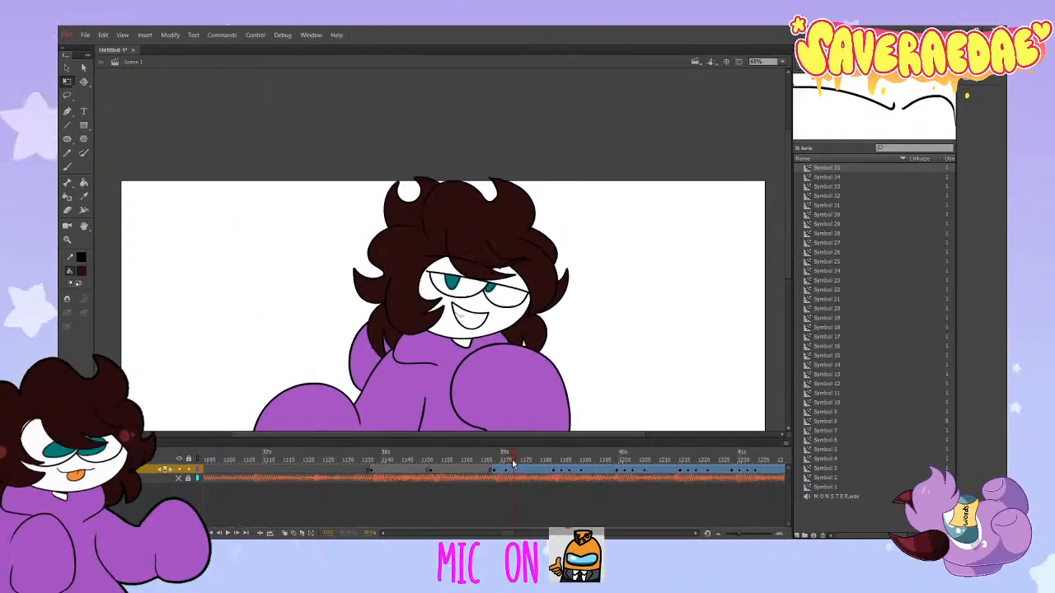
double_click(512, 468)
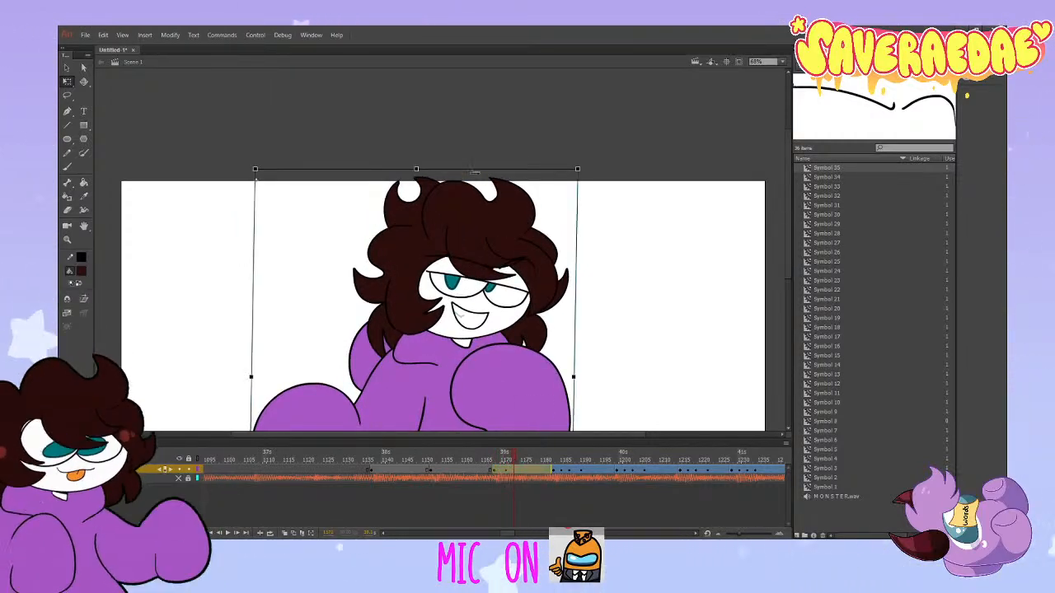
drag(481, 169, 468, 168)
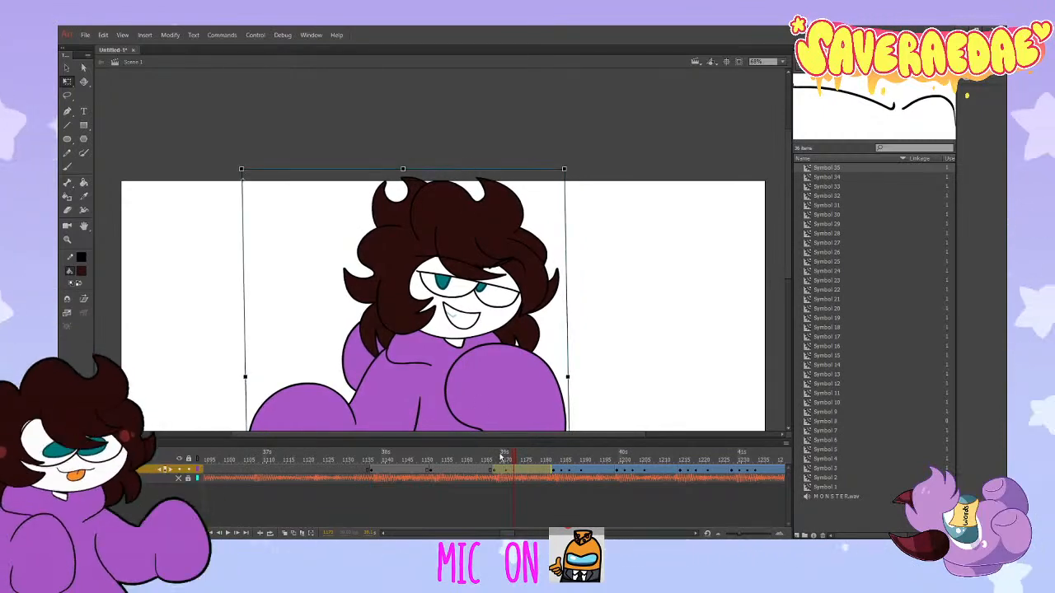
Step: Play back the sway from frame 1168 and copy that frame's upright, unskewed pose to a keyframe at frame 1181
drag(503, 463, 495, 466)
click(525, 416)
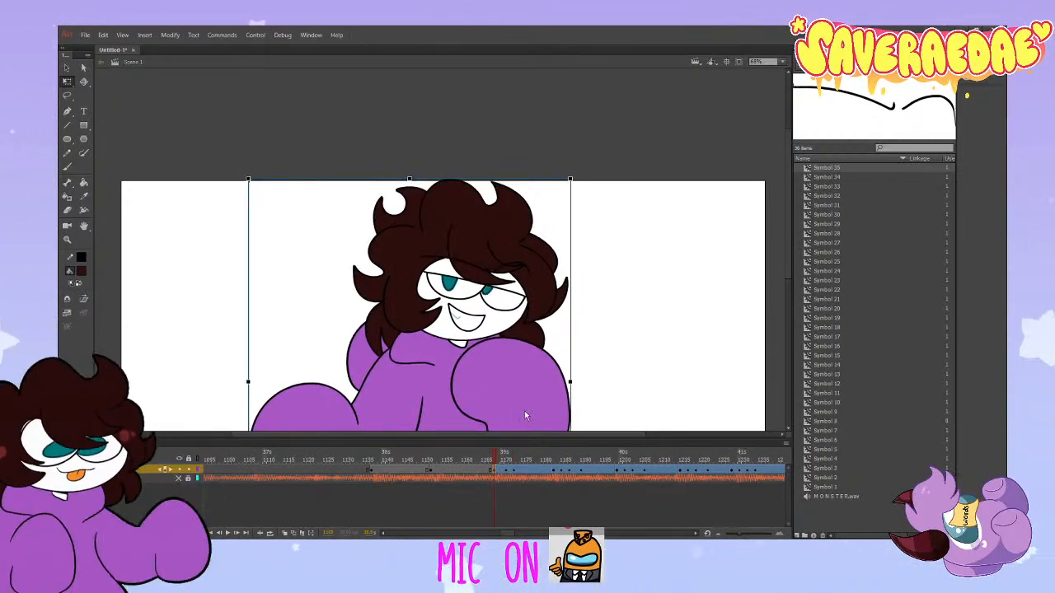
click(229, 534)
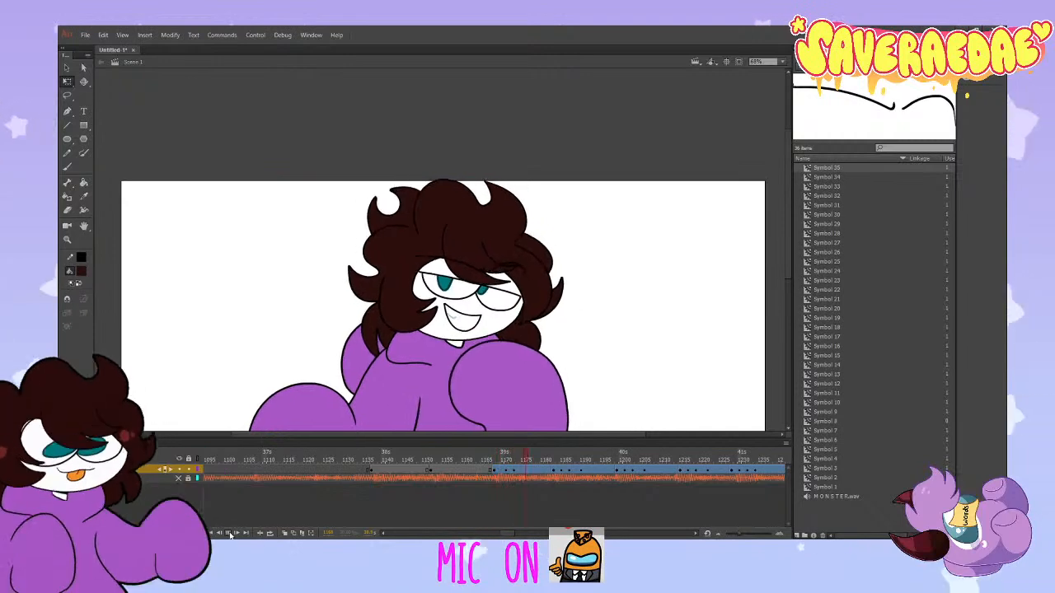
click(229, 533)
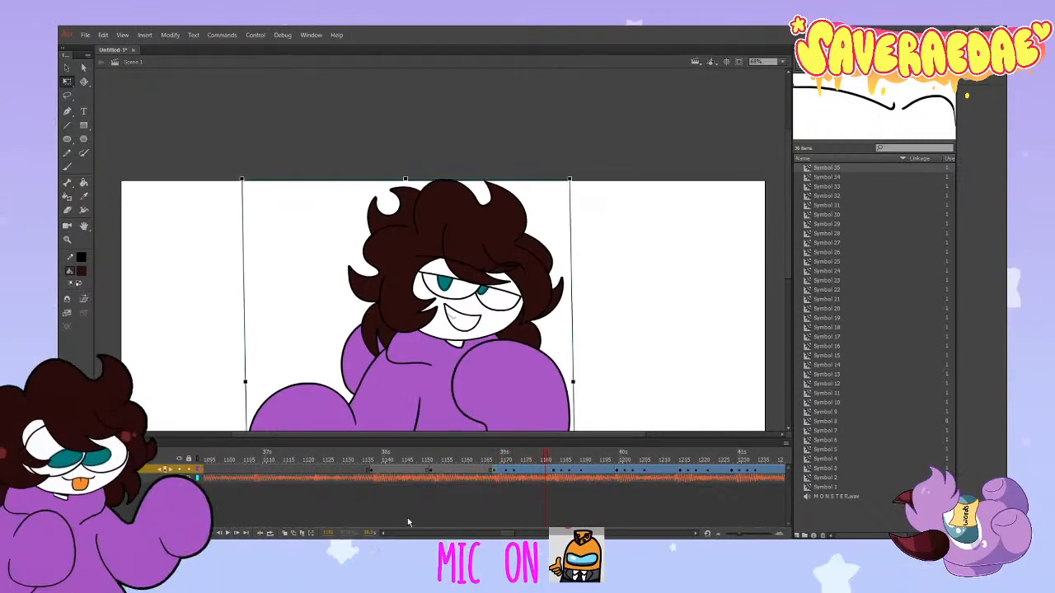
click(546, 471)
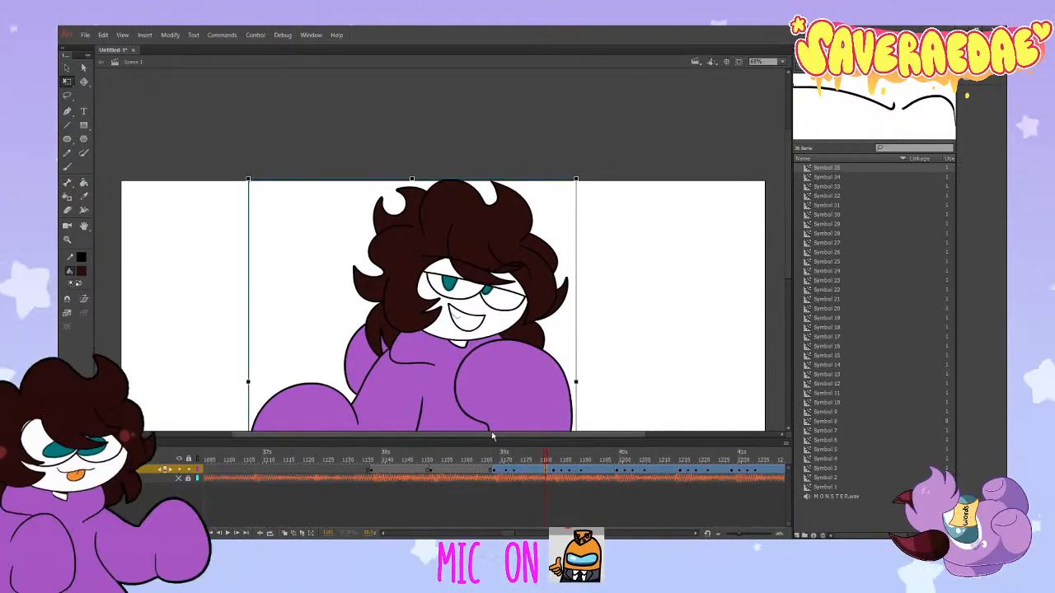
Step: Replay the sway and move the upright keyframe from frame 1181 to frame 1177
click(474, 459)
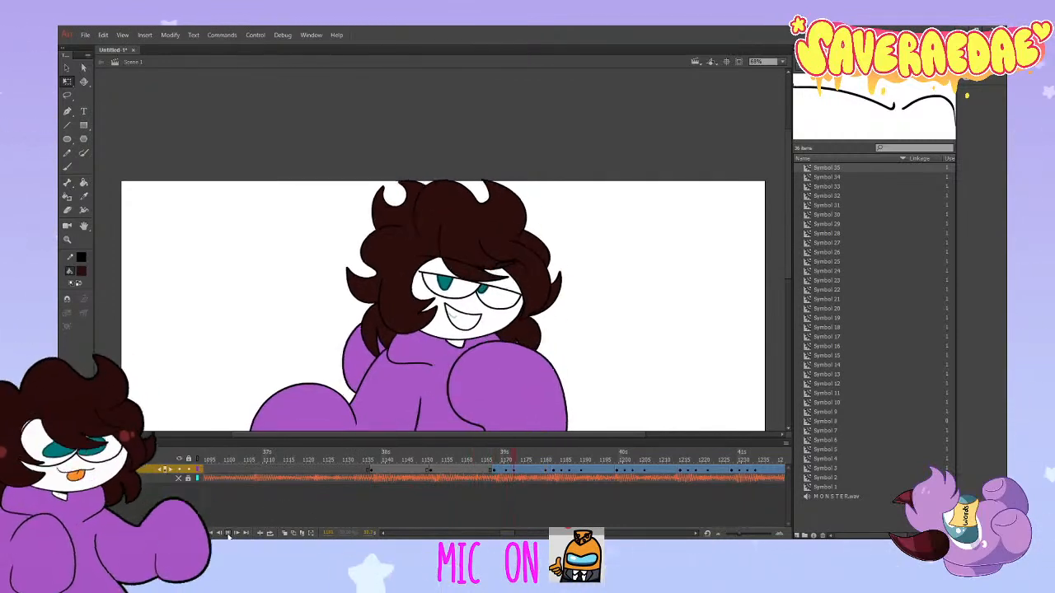
click(536, 468)
click(546, 469)
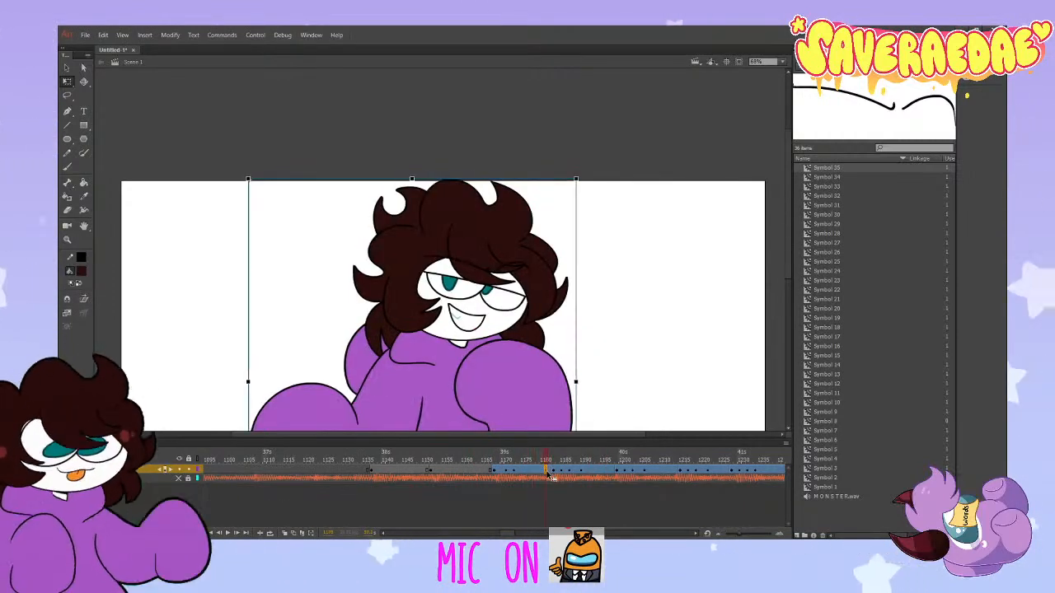
drag(546, 469, 530, 469)
Step: Play back the retimed sway from its start, then go back to the arms-spread pose to review the whole sequence
click(491, 458)
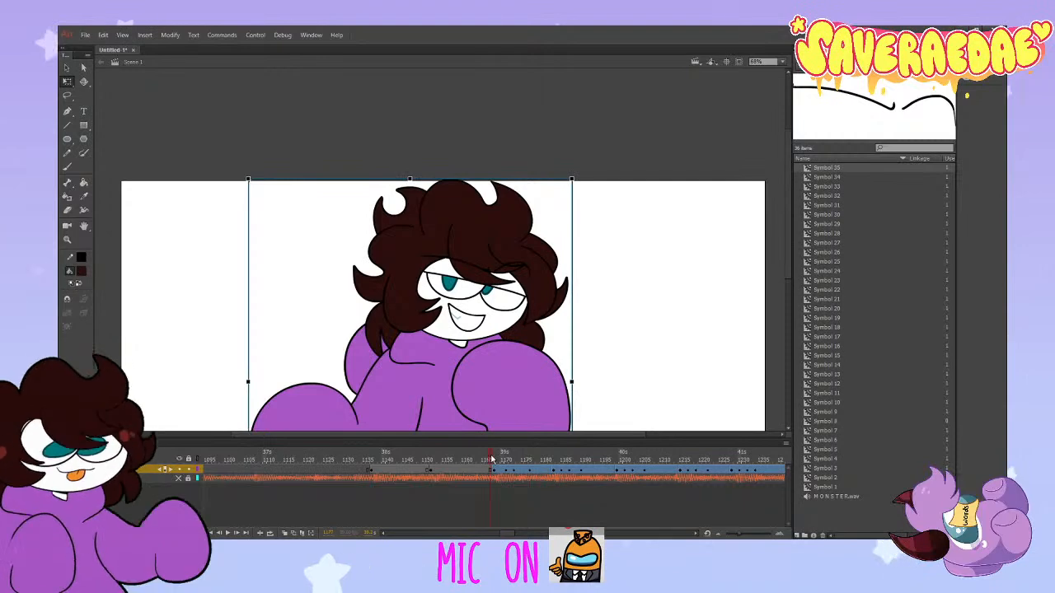
click(227, 532)
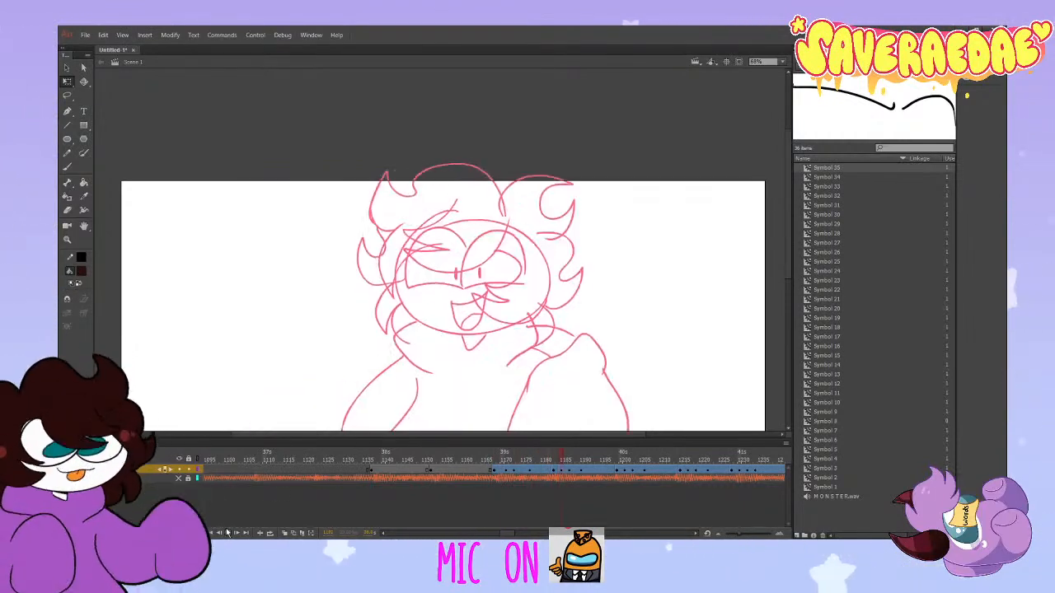
click(489, 456)
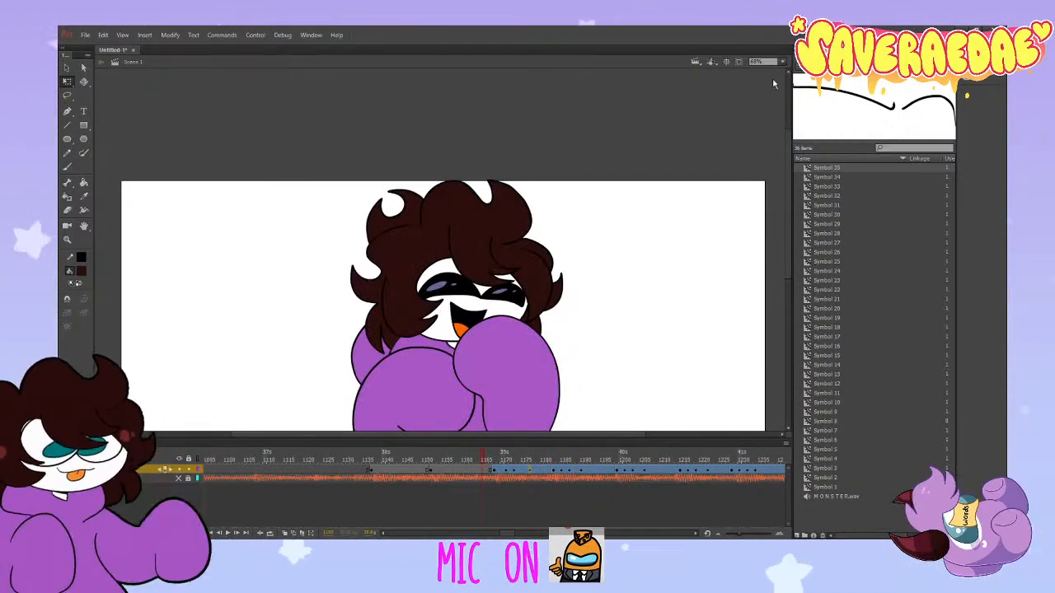
scroll(778, 78, down, 2)
click(370, 458)
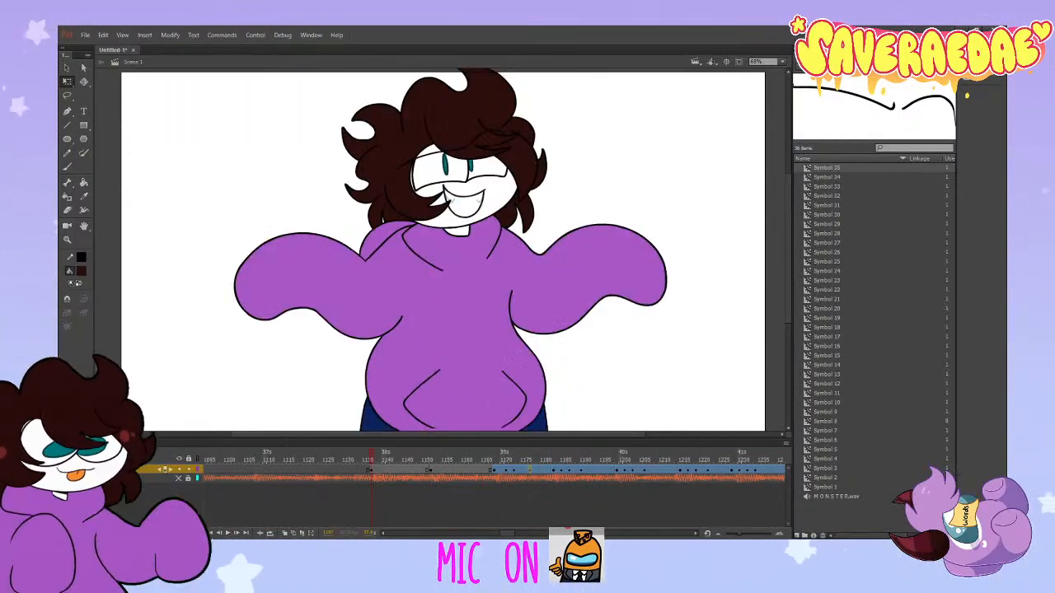
Step: Play back the sequence from the arms-spread pose and compare the swaying pose with the pink sketch that follows it
click(228, 533)
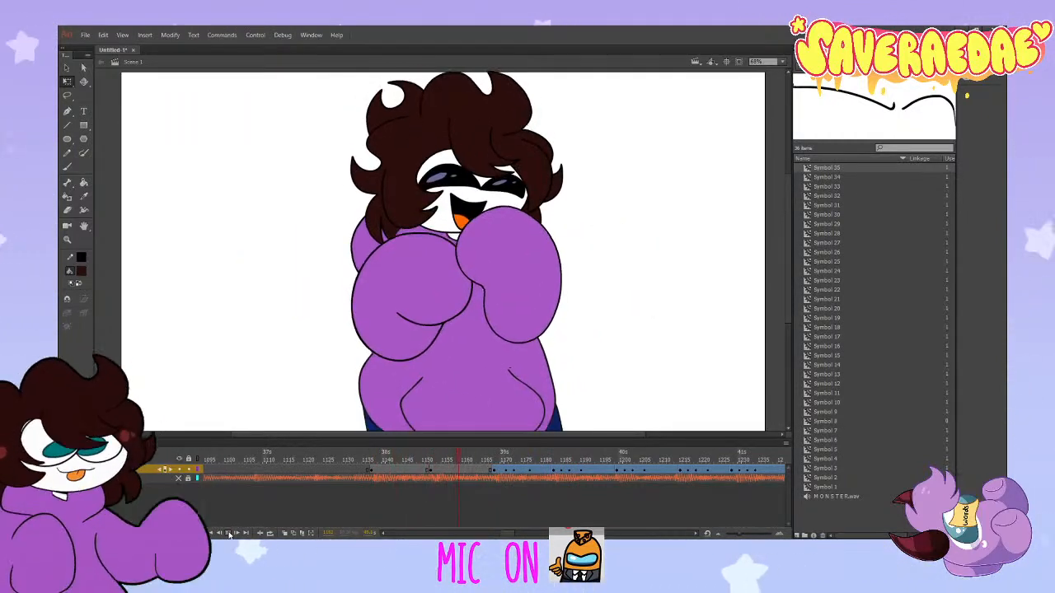
click(515, 456)
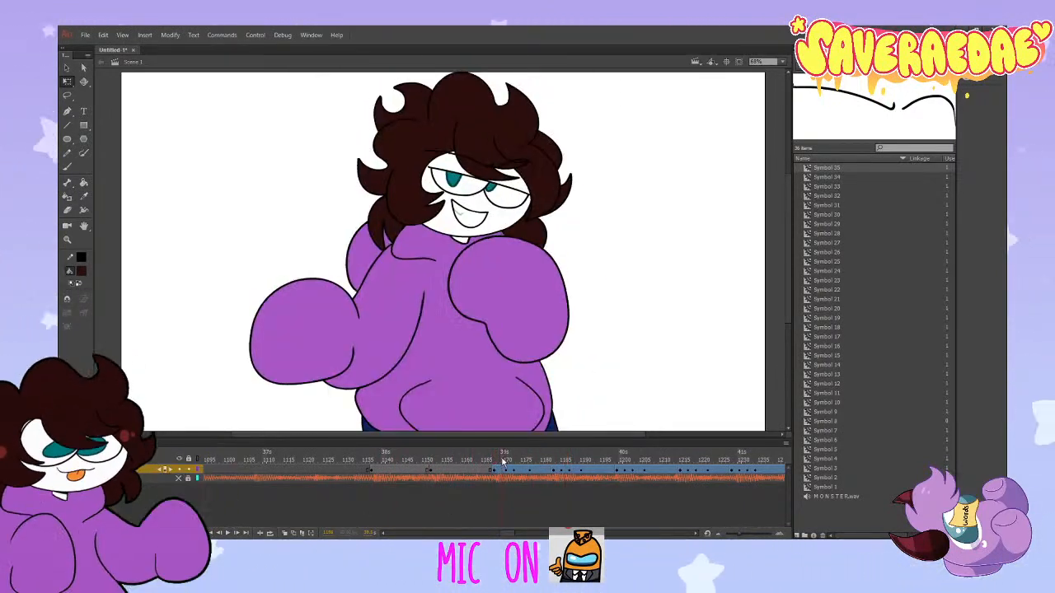
drag(520, 457, 523, 458)
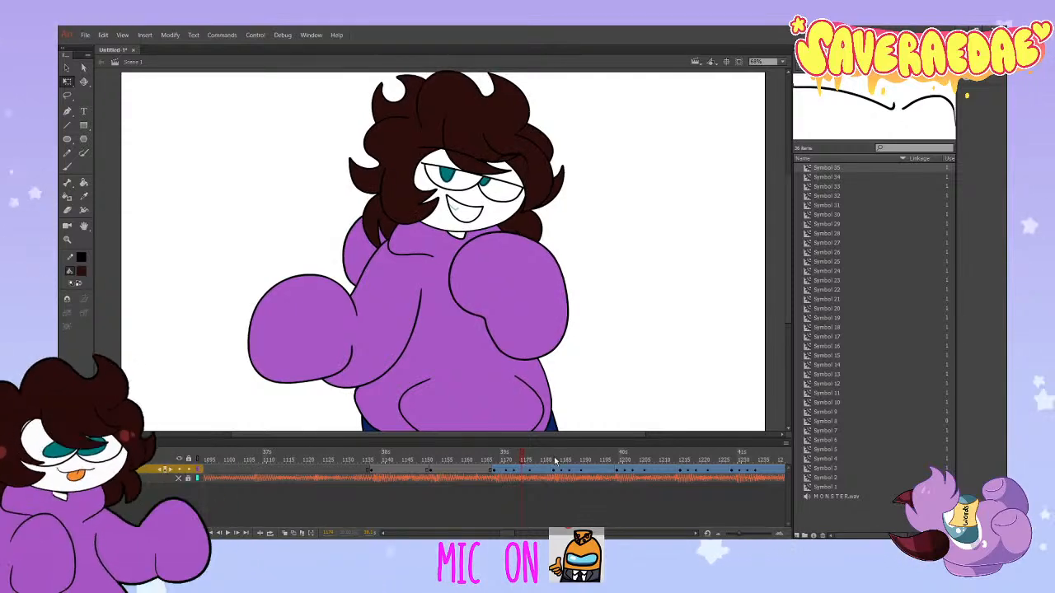
click(556, 460)
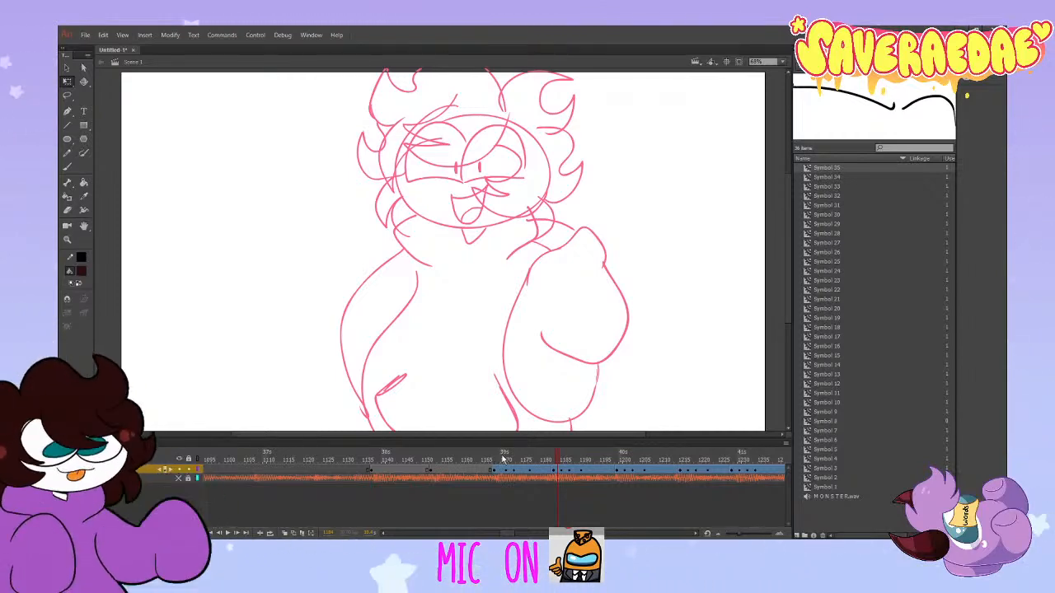
click(504, 459)
click(559, 459)
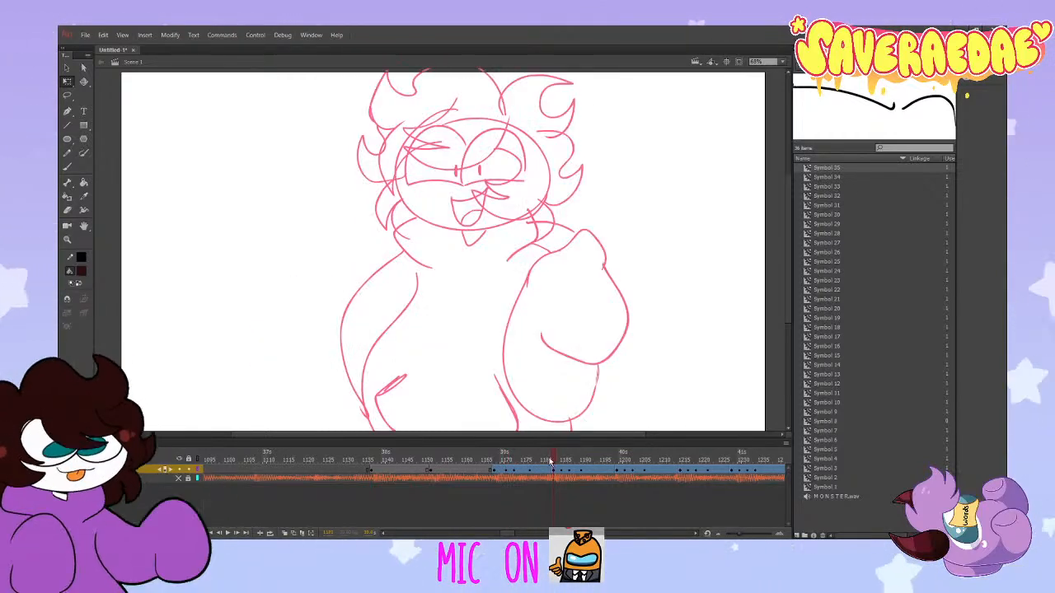
Step: Inside the sketch's symbol, recolour the whole rough drawing light grey and extend both layers to frame 24
double_click(474, 247)
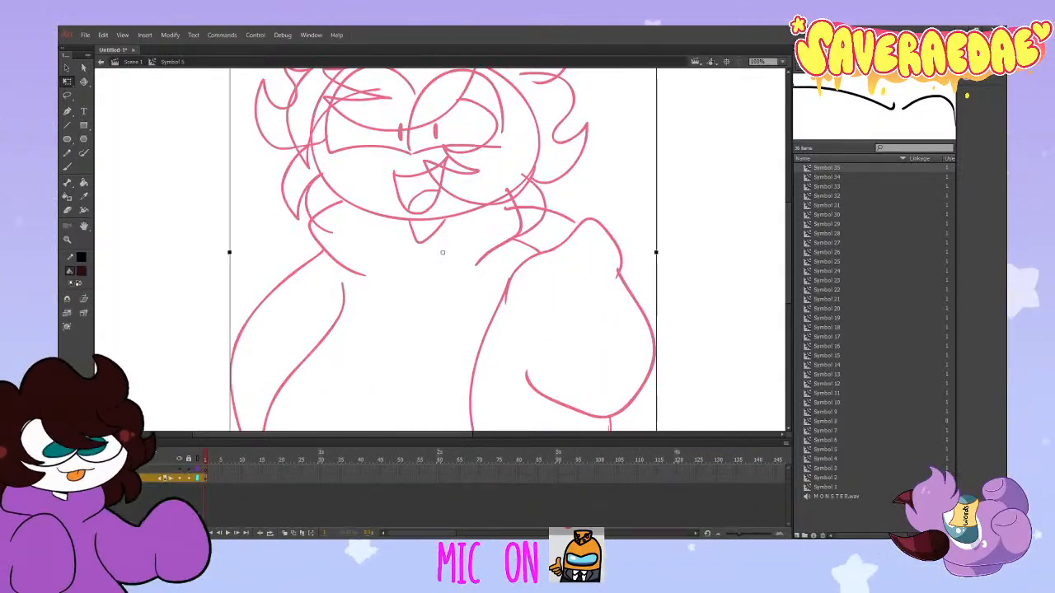
key(ctrl+a)
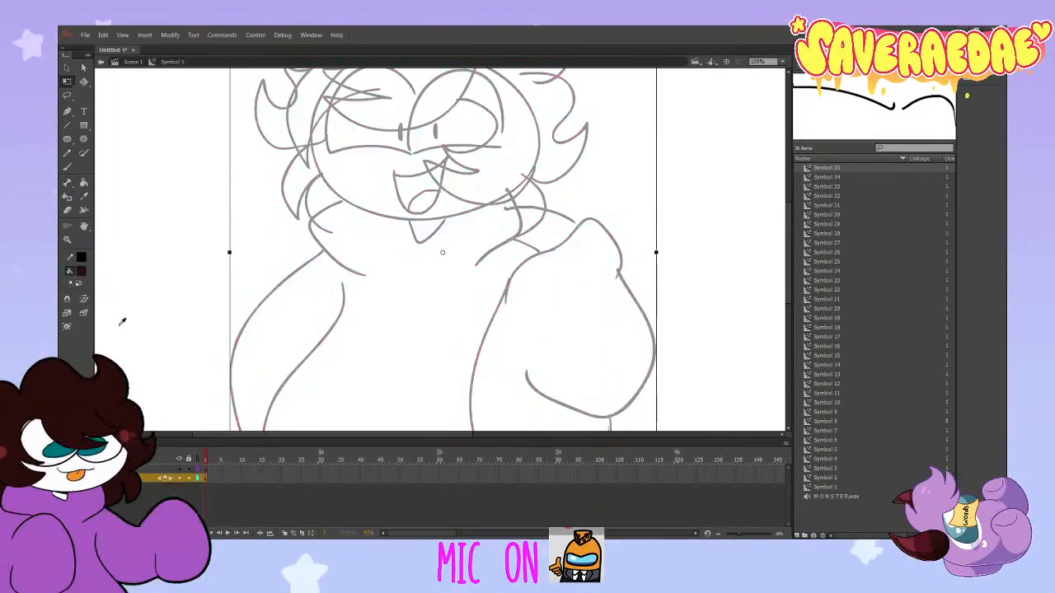
click(119, 331)
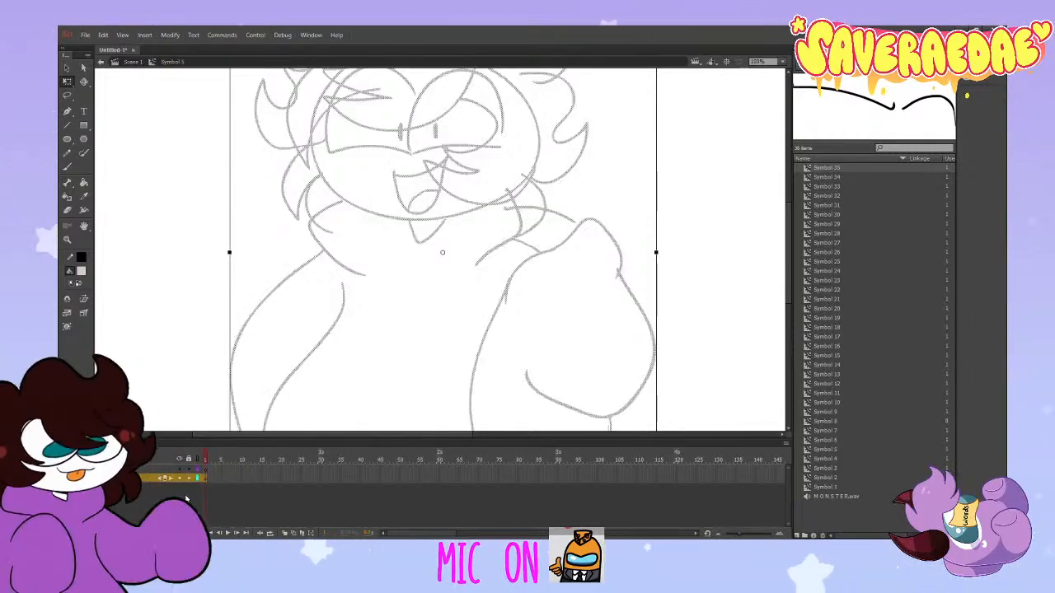
key(Escape)
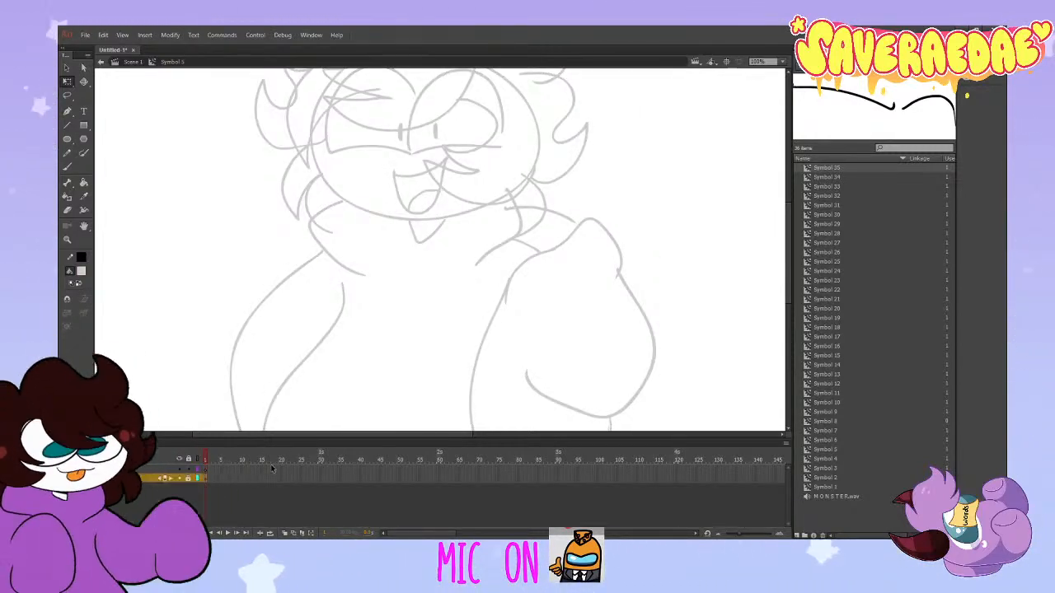
drag(293, 471, 294, 478)
key(F5)
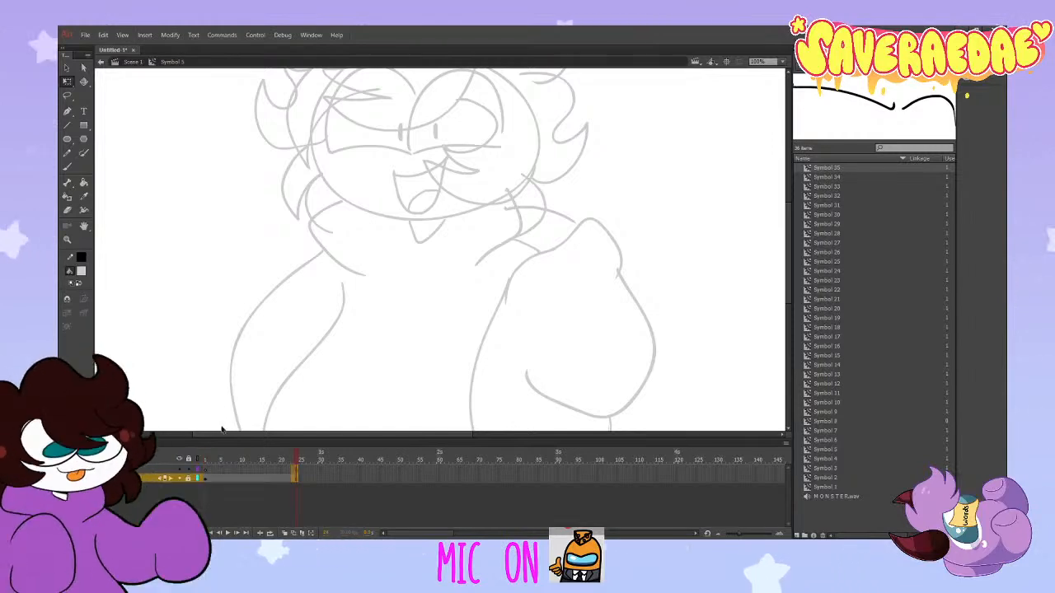
Step: Ink the raised arm's fist and sleeve outline in black over the grey sketch with the Brush tool on the upper layer
click(81, 258)
click(67, 166)
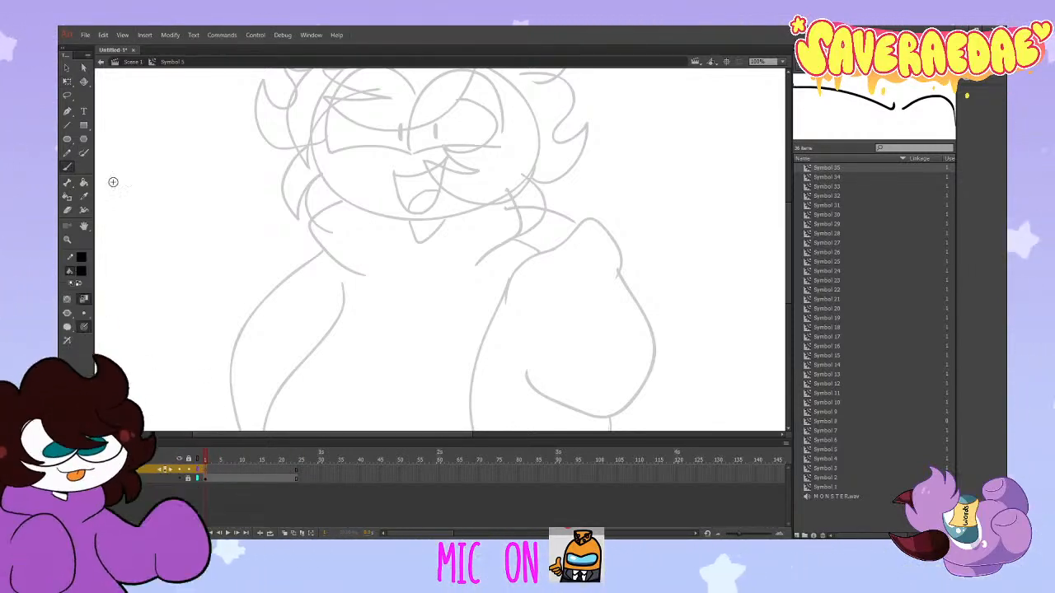
scroll(422, 256, up, 3)
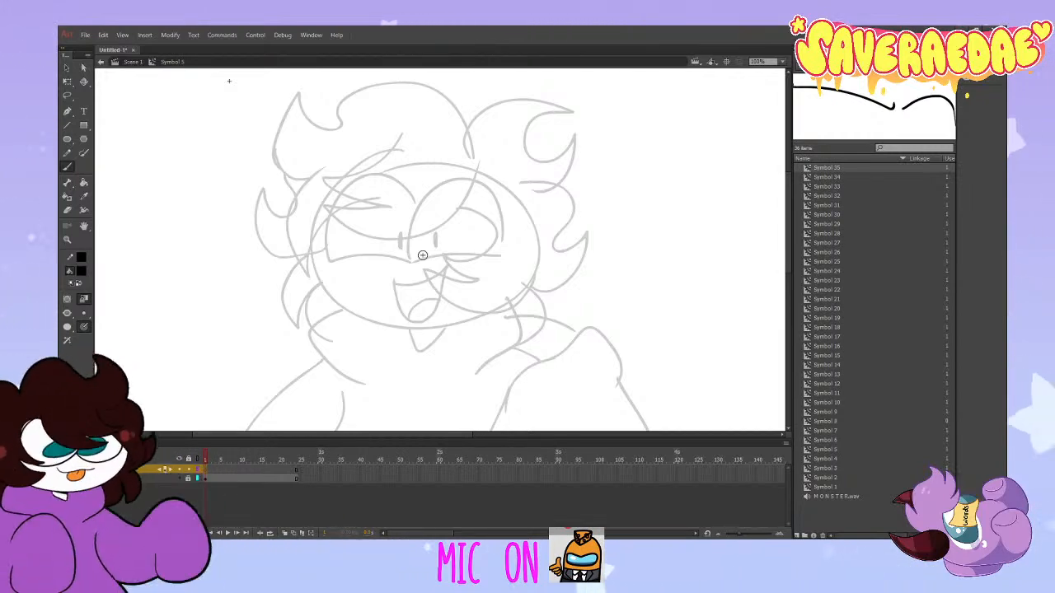
scroll(422, 256, down, 5)
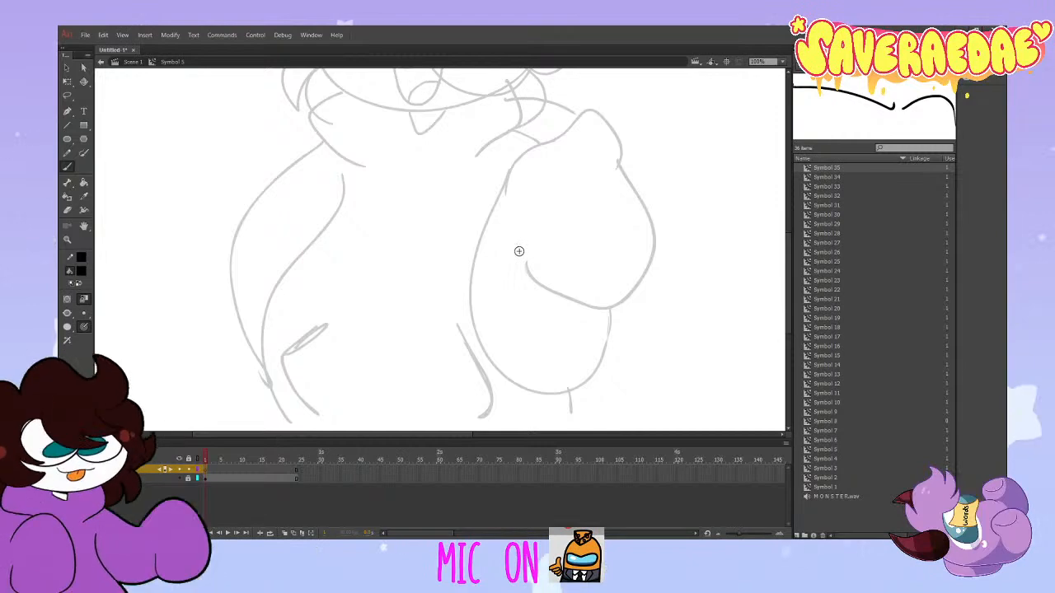
mouse_move(650, 255)
mouse_down()
mouse_move(641, 189)
mouse_move(619, 162)
mouse_up()
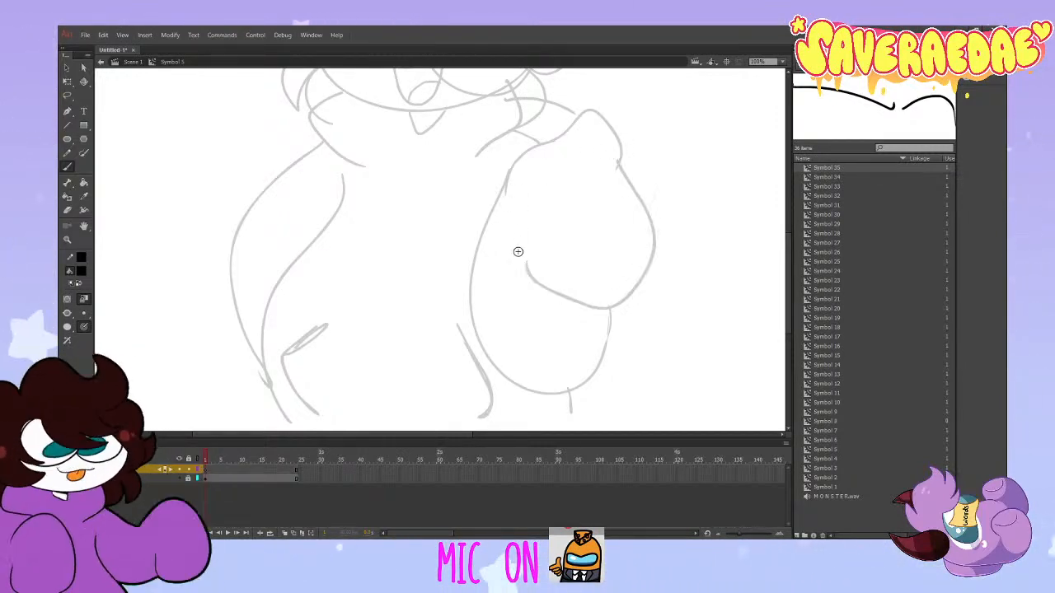
mouse_move(519, 267)
mouse_down()
mouse_move(588, 303)
mouse_move(632, 306)
mouse_up()
key(ctrl+z)
mouse_move(519, 236)
mouse_down()
mouse_move(540, 284)
mouse_move(618, 305)
mouse_move(656, 234)
mouse_move(621, 141)
mouse_up()
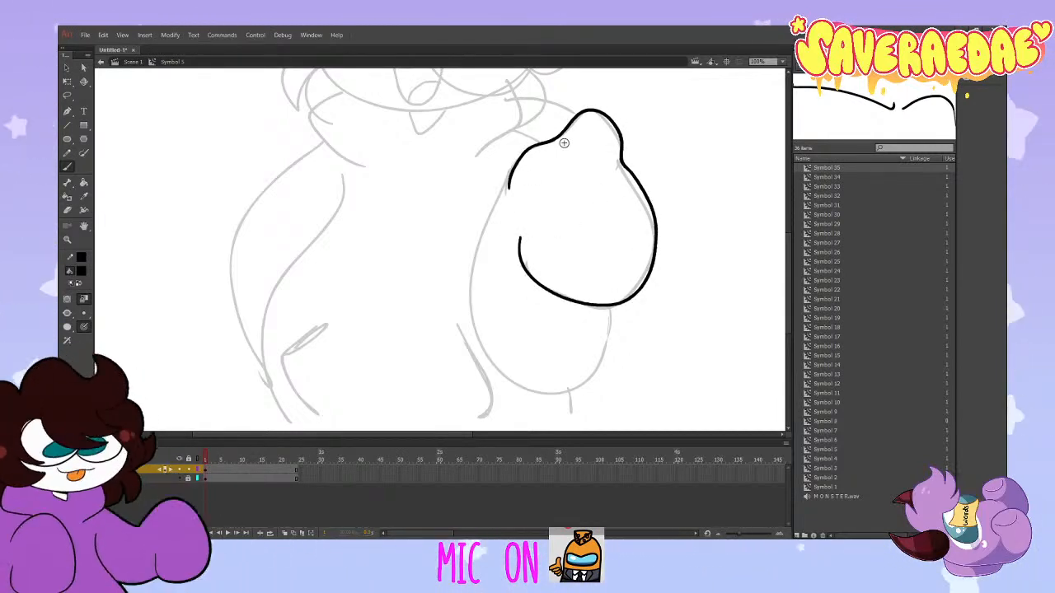
mouse_move(509, 183)
mouse_down()
mouse_move(487, 296)
mouse_move(615, 315)
mouse_up()
mouse_move(508, 186)
mouse_down()
mouse_move(470, 298)
mouse_move(573, 386)
mouse_move(614, 307)
mouse_up()
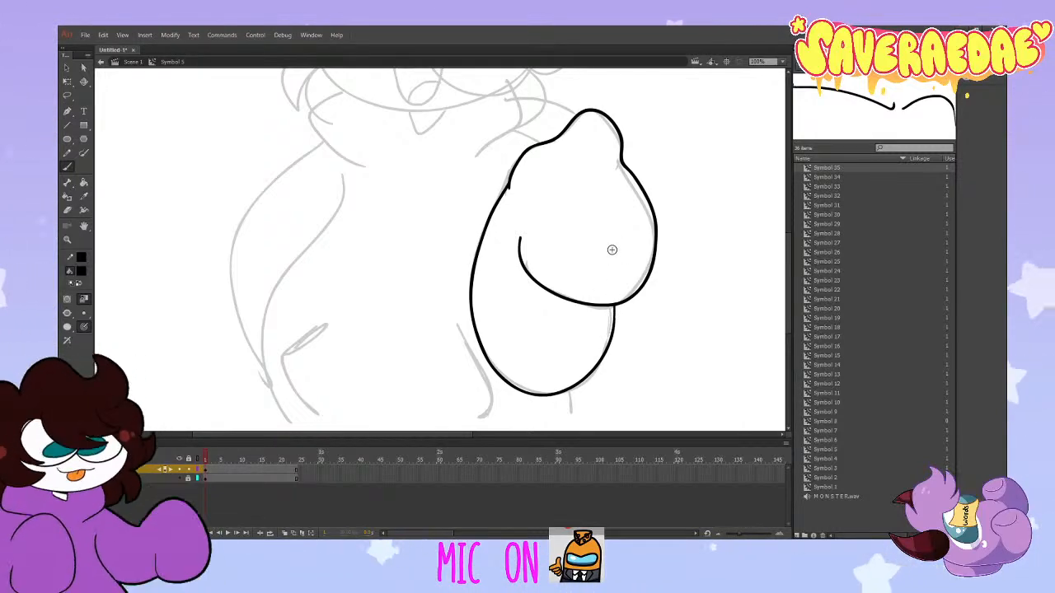
Step: Browse the library previews and select Symbol 33, the purple arm, as the colour reference
click(878, 173)
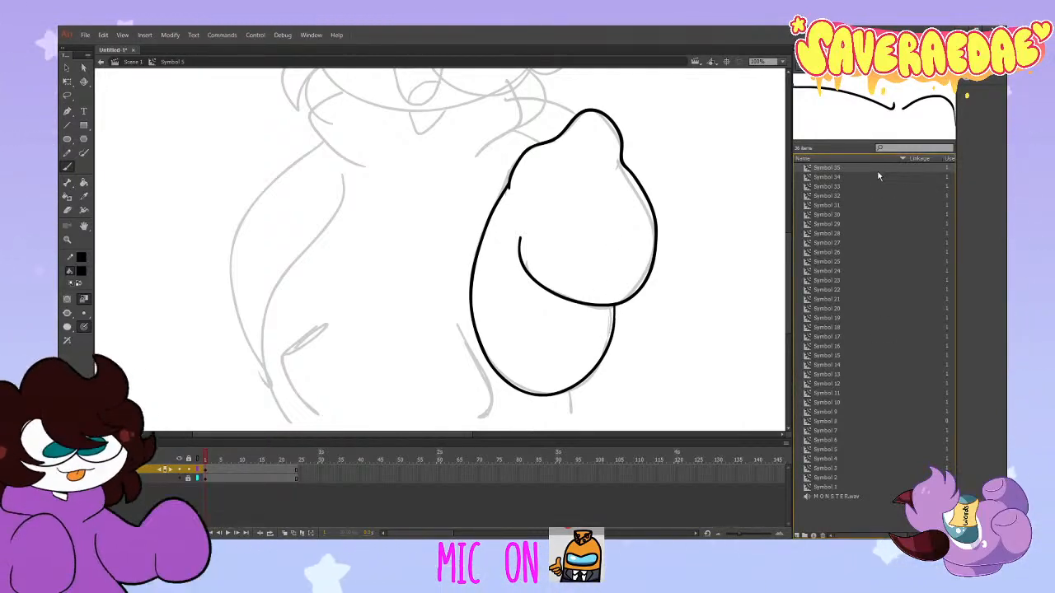
key(Down)
key(Down)
key(Down)
key(Down)
key(Up)
key(Up)
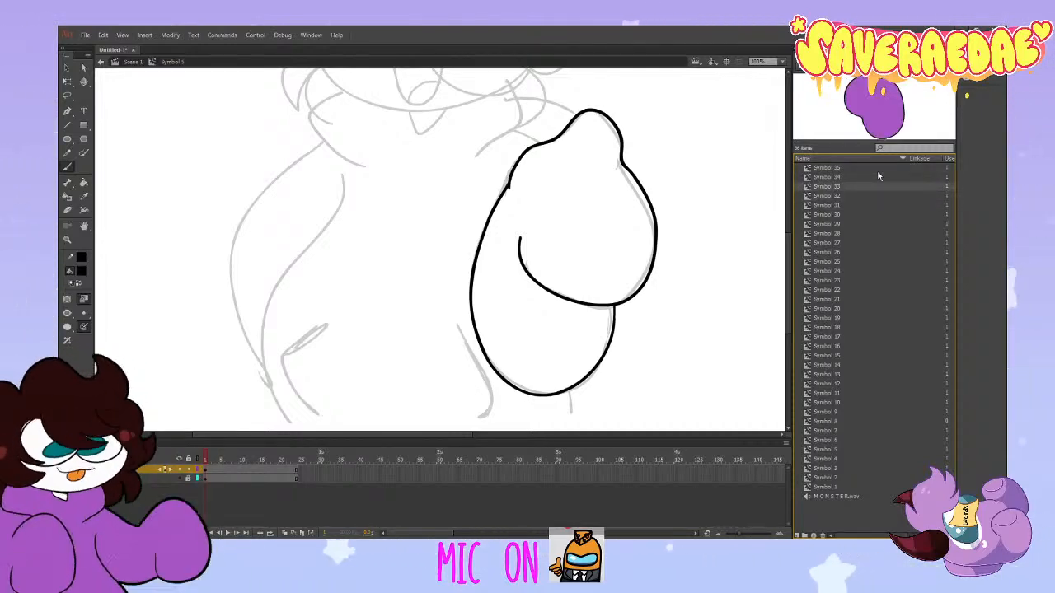
Step: Sample the purple from a copy of Symbol 33 placed on the stage, delete the copy and fill the inked arm
key(i)
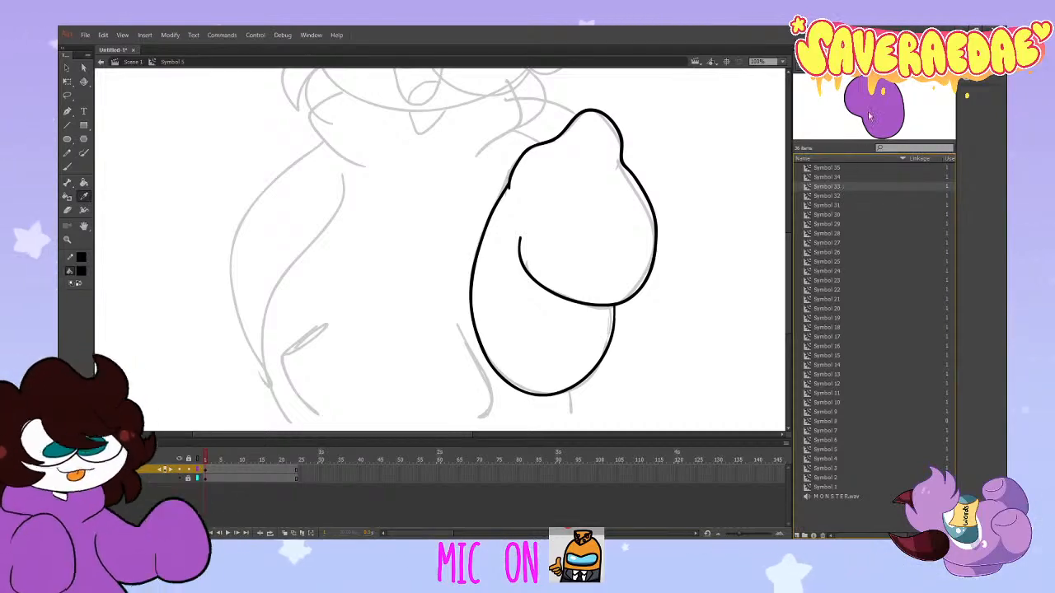
click(660, 217)
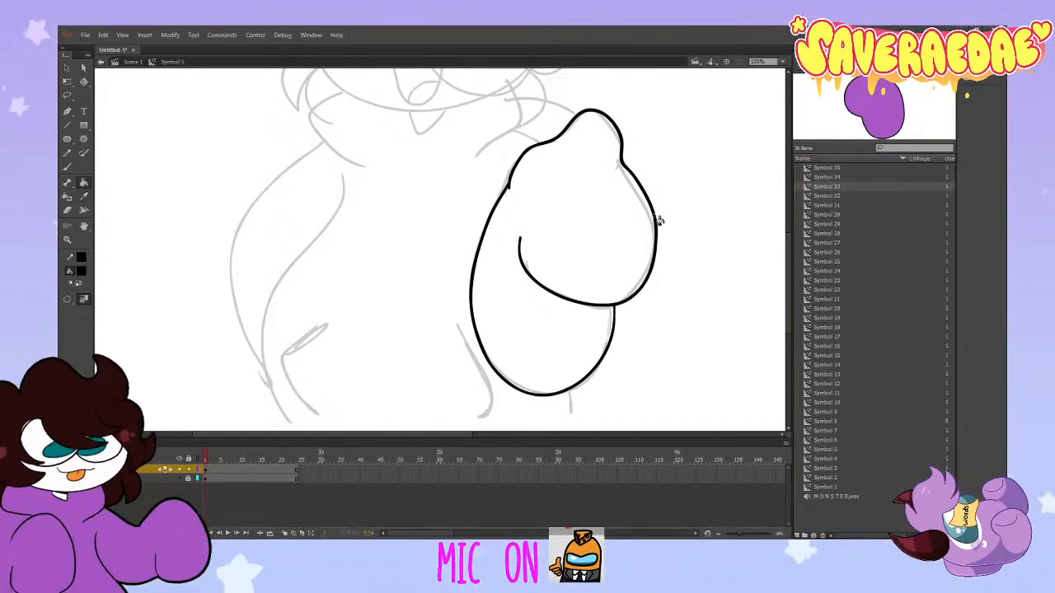
key(i)
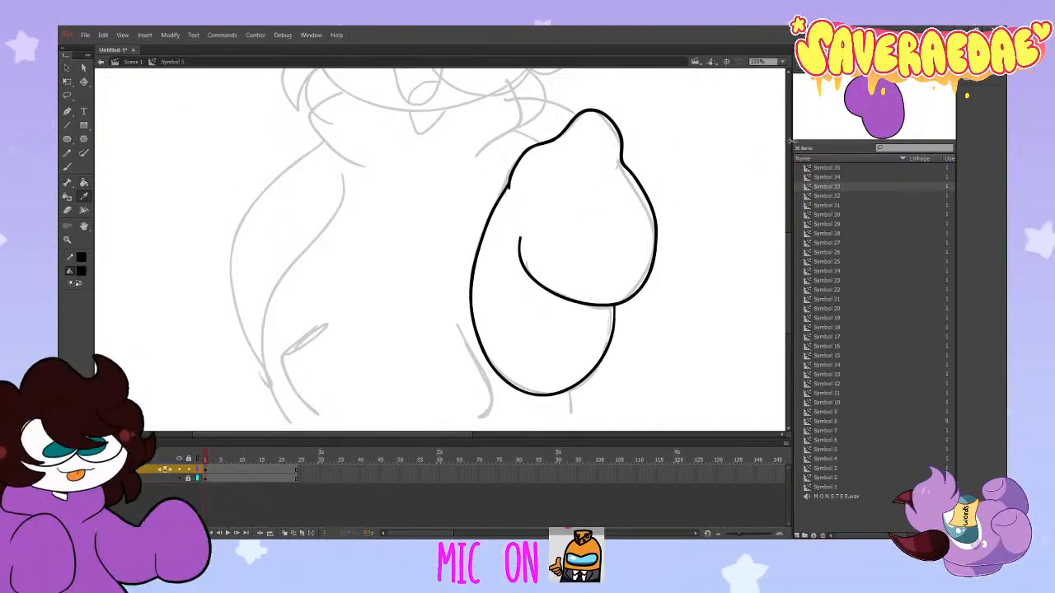
drag(879, 107, 709, 176)
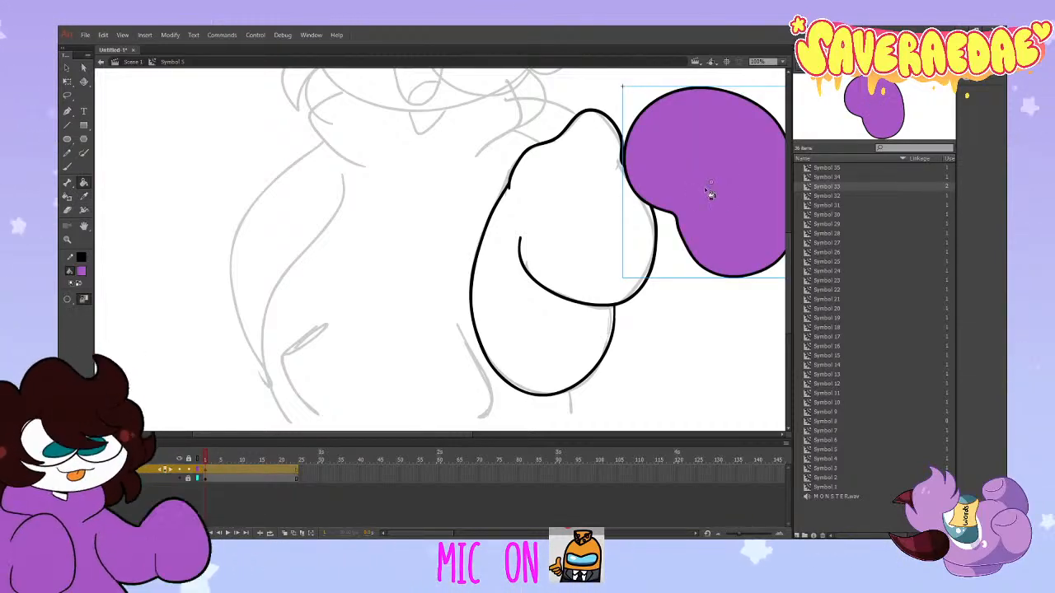
key(Delete)
click(593, 228)
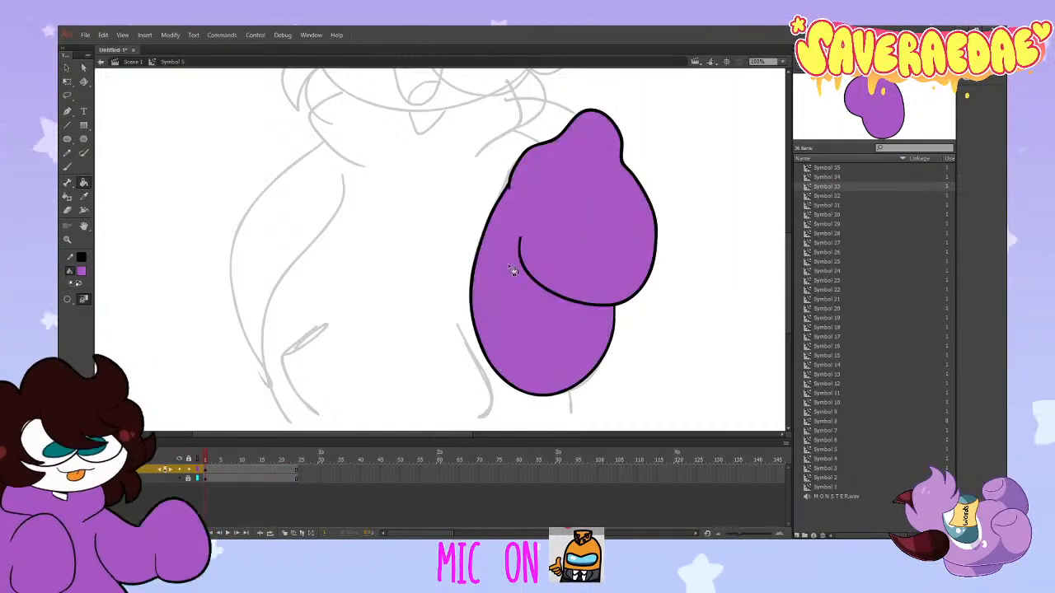
Step: Select all artwork on the arm layer and convert the filled arm to a symbol
scroll(345, 311, up, 3)
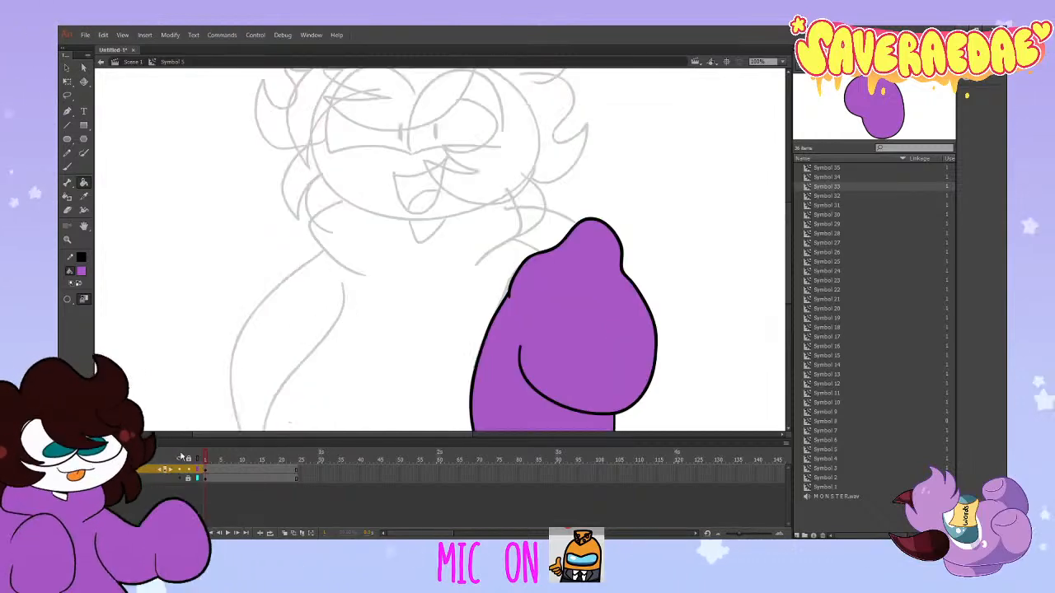
click(149, 469)
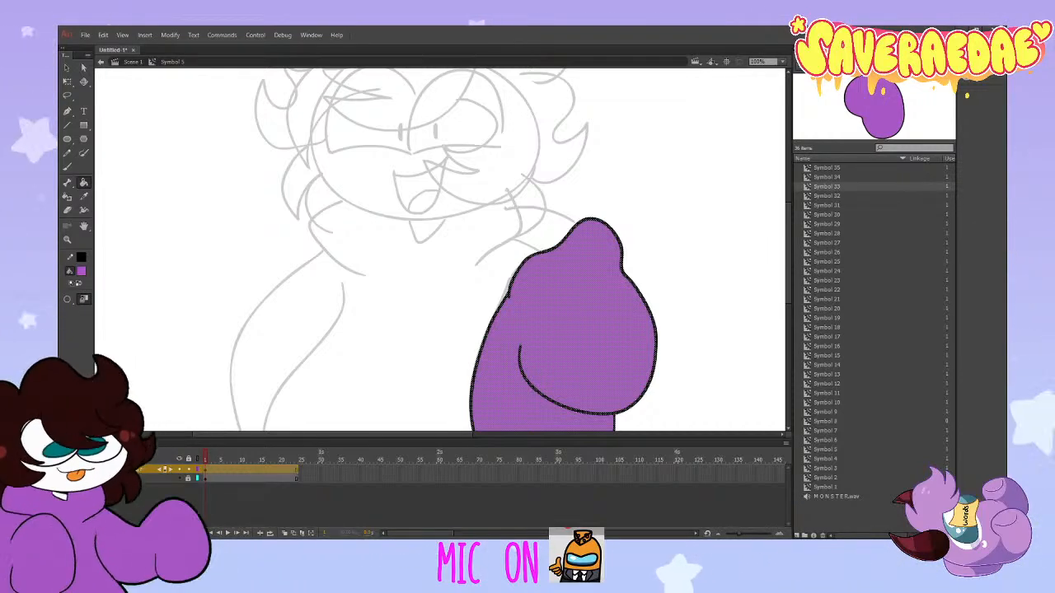
click(180, 469)
click(179, 469)
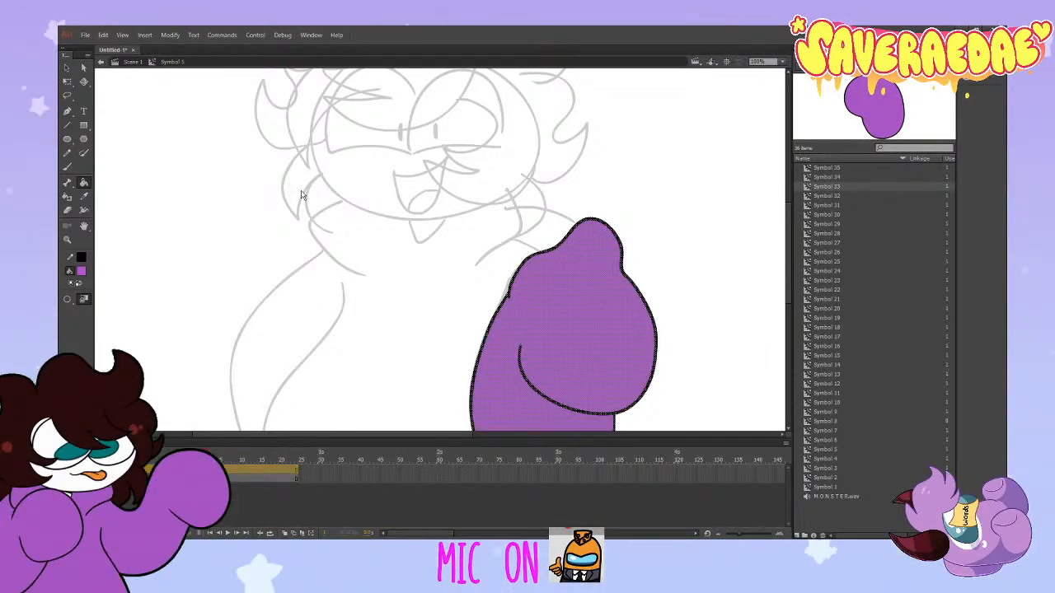
click(581, 267)
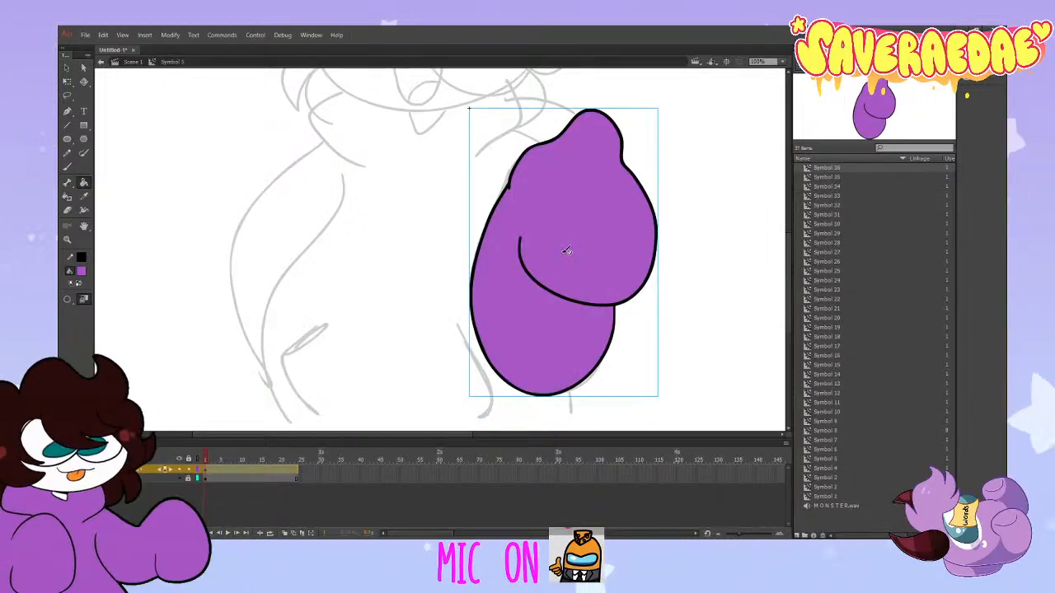
Step: Move the arm symbol's transformation point to the lower end of the sleeve and create a motion tween across its frames
drag(565, 255, 542, 347)
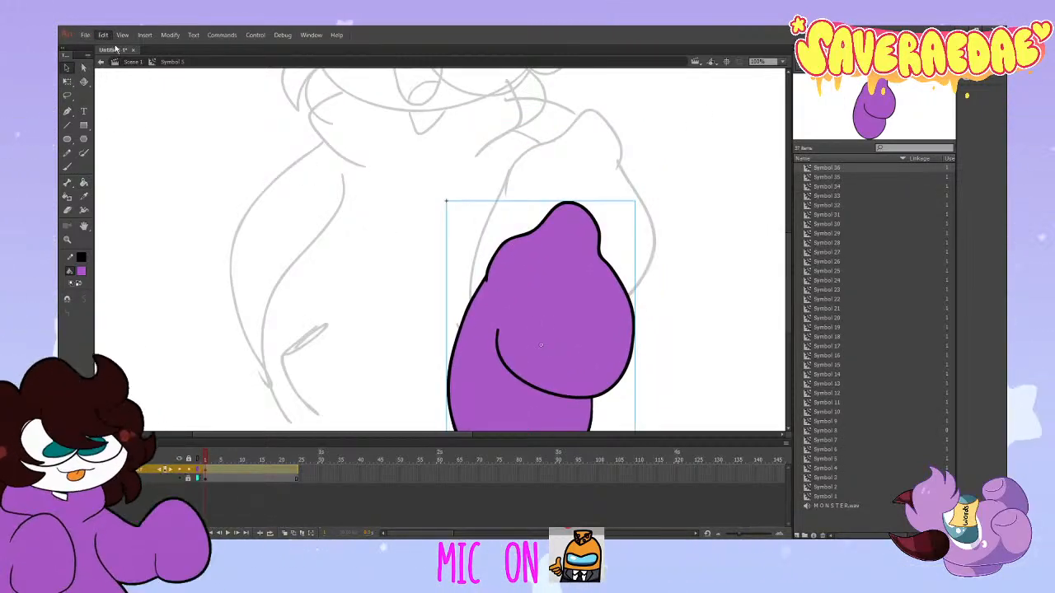
key(ctrl+z)
click(68, 82)
drag(564, 254, 535, 373)
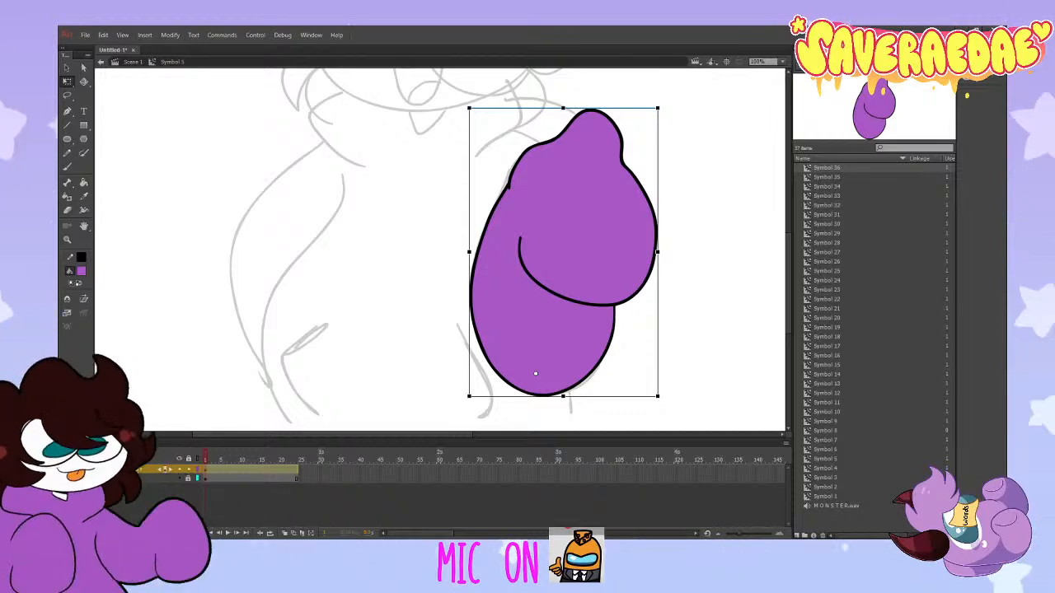
click(251, 469)
key(ctrl+shift+d)
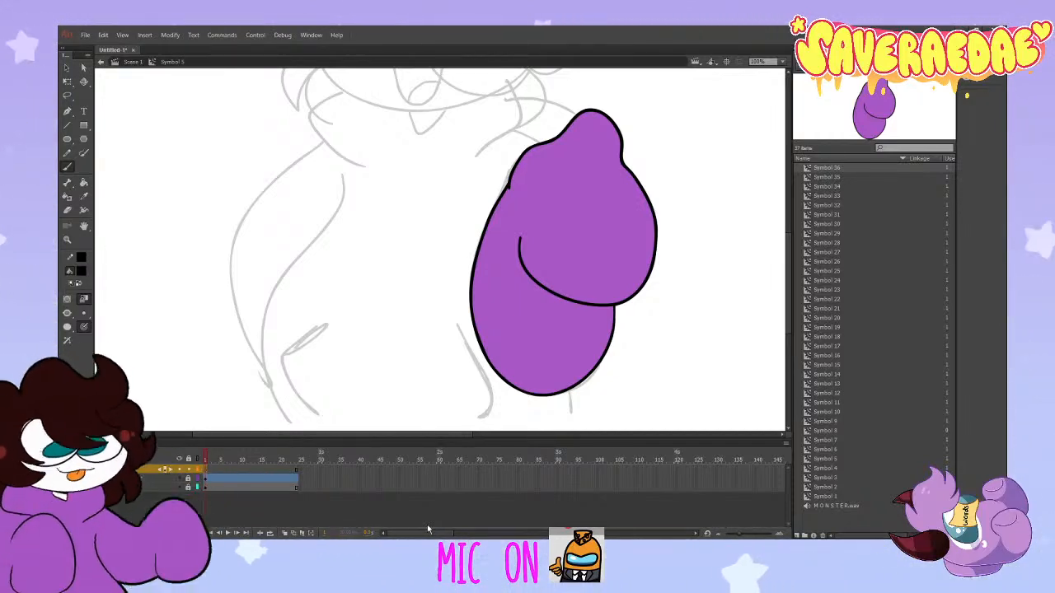
Step: Ink the pointed fringe of hair across the forehead in black on a new layer
scroll(359, 339, up, 5)
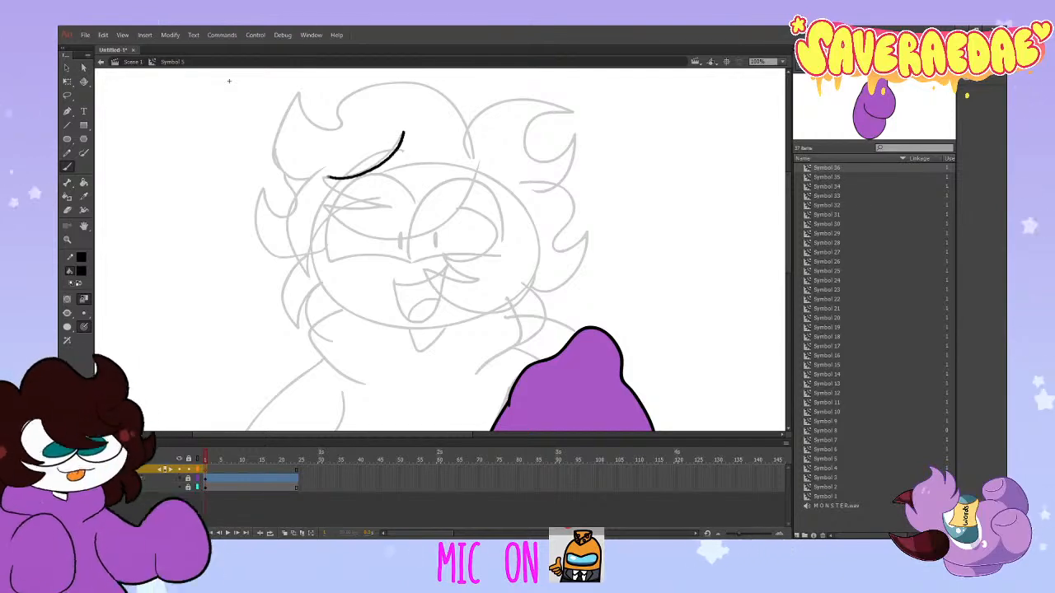
mouse_move(327, 205)
mouse_down()
mouse_move(396, 202)
mouse_move(463, 174)
mouse_up()
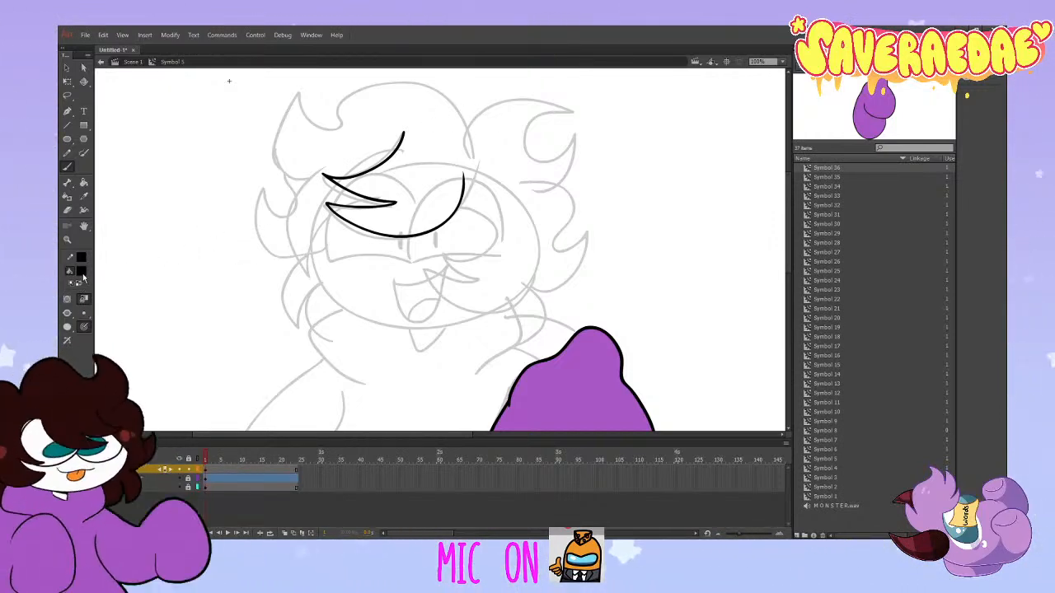
Step: Find Symbol 26 in the library, place a copy on the stage to sample its dark brown, and delete the copy
click(828, 178)
click(831, 196)
click(830, 214)
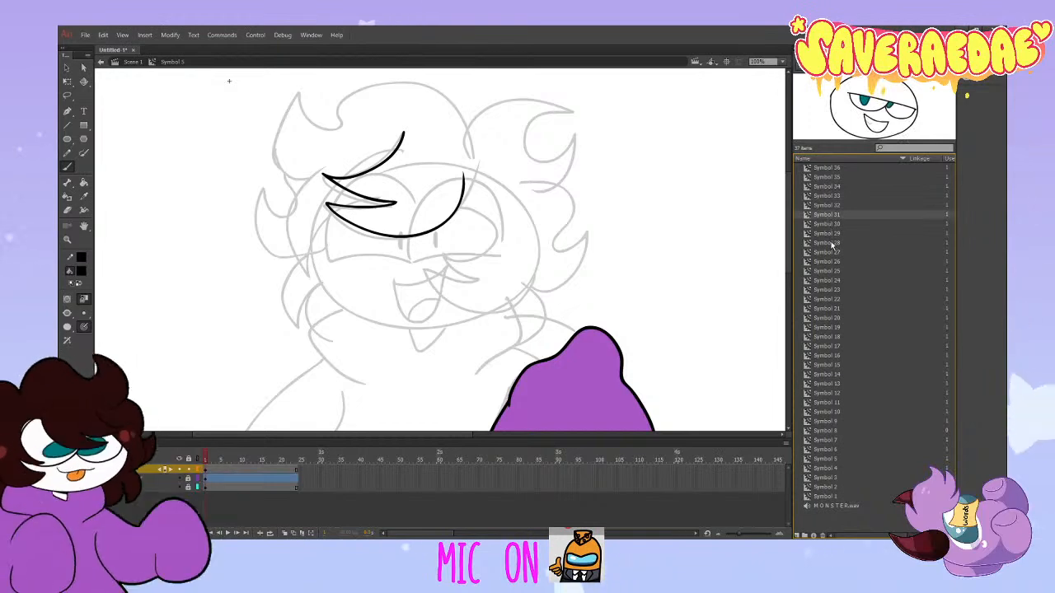
click(831, 243)
click(831, 262)
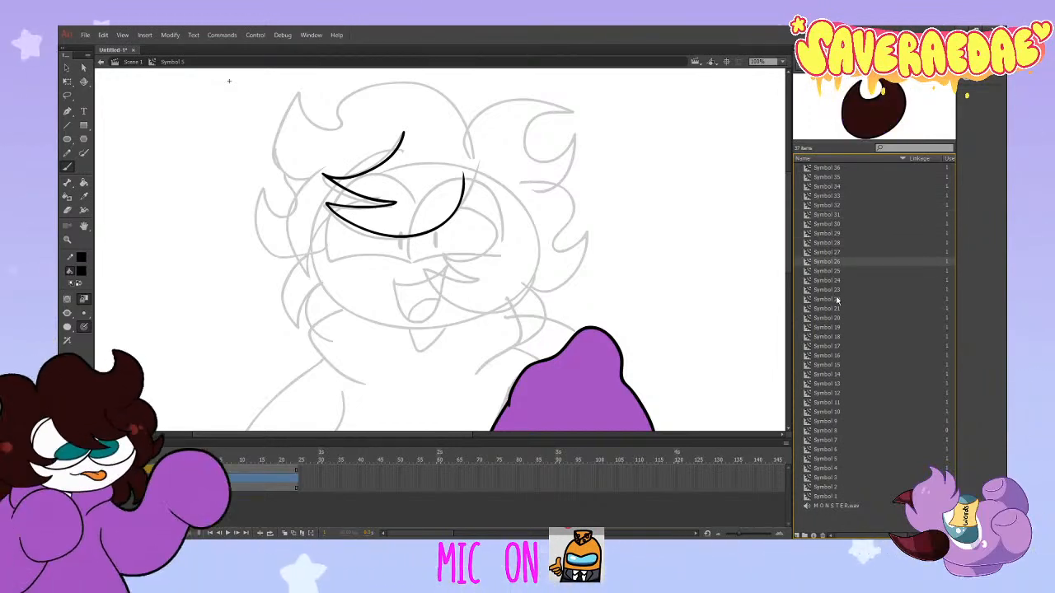
click(83, 197)
drag(813, 130, 693, 170)
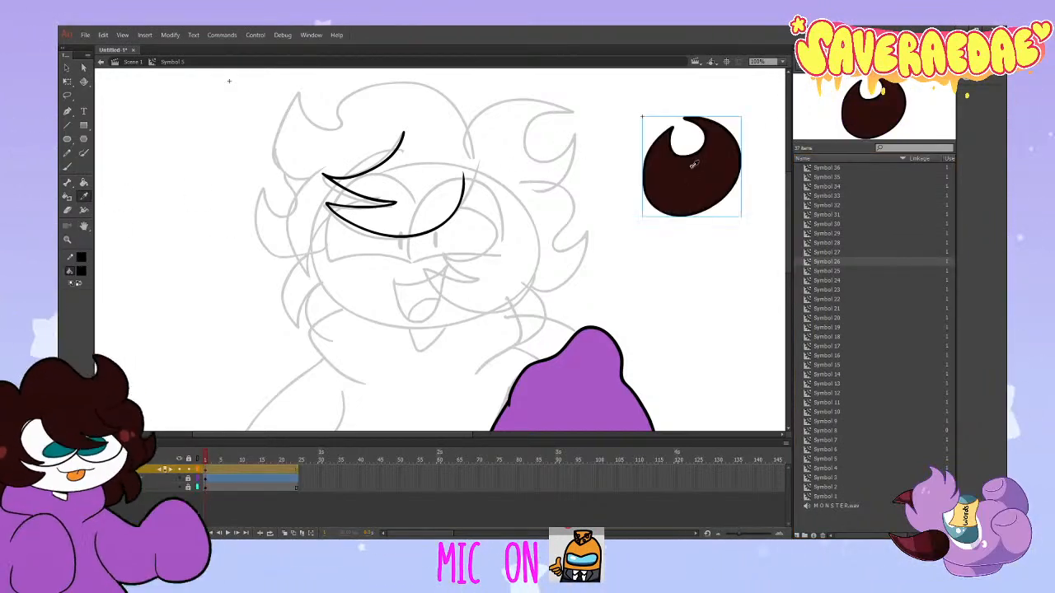
click(692, 170)
key(Delete)
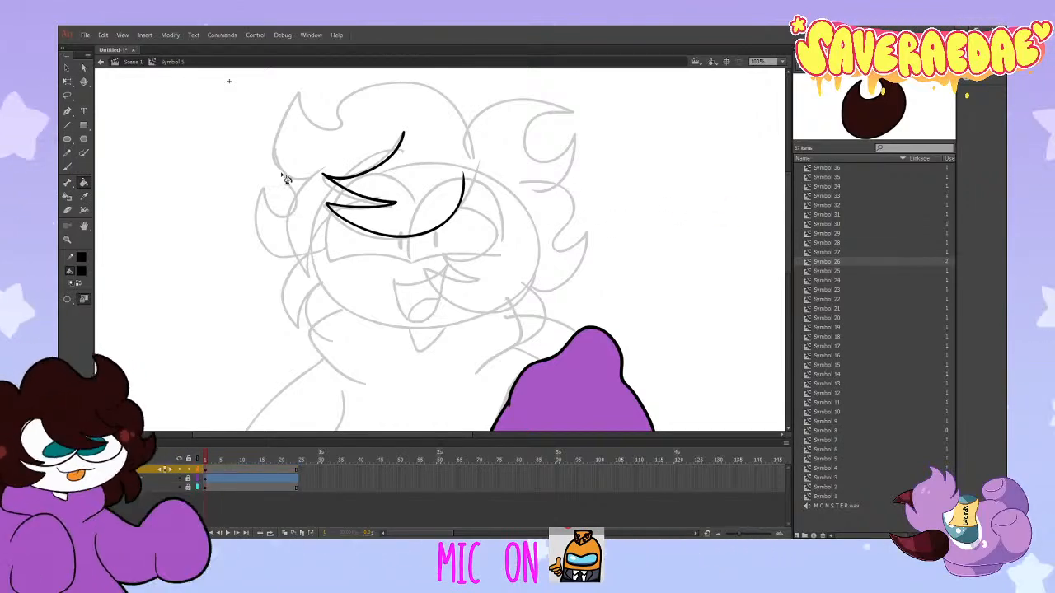
key(b)
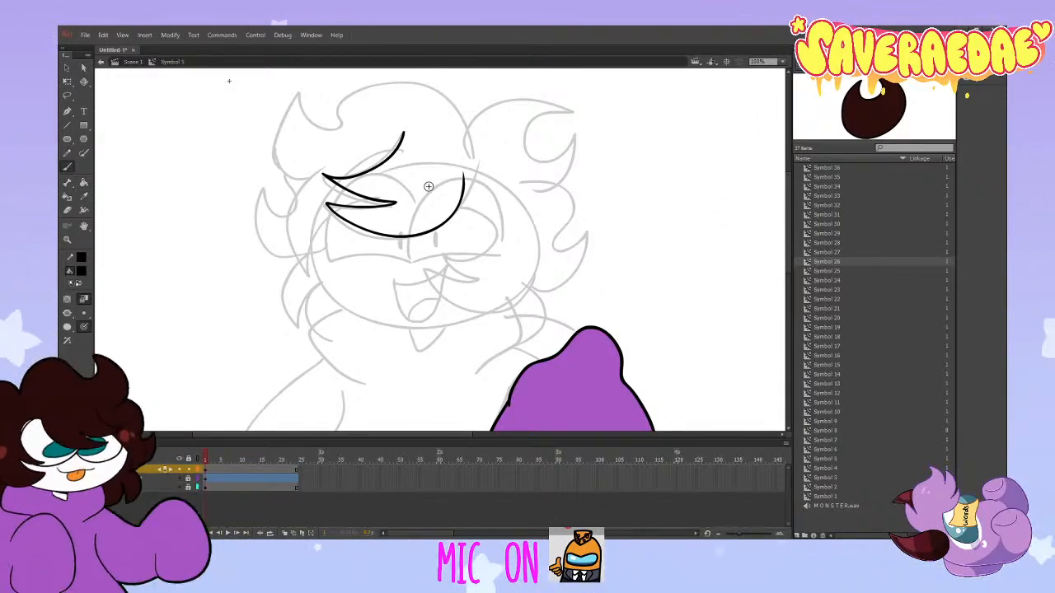
drag(404, 133, 430, 129)
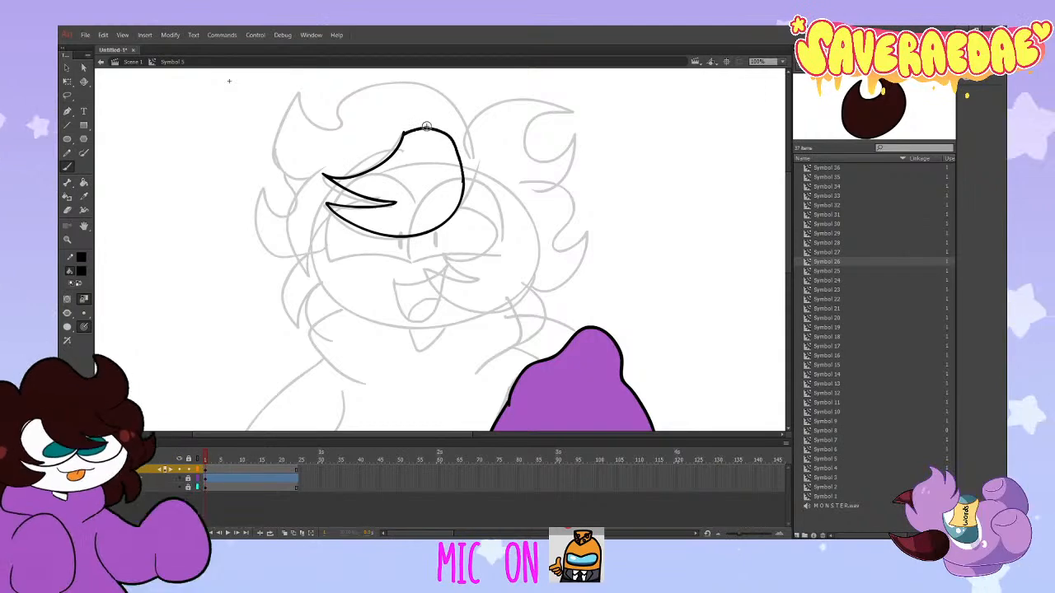
click(86, 195)
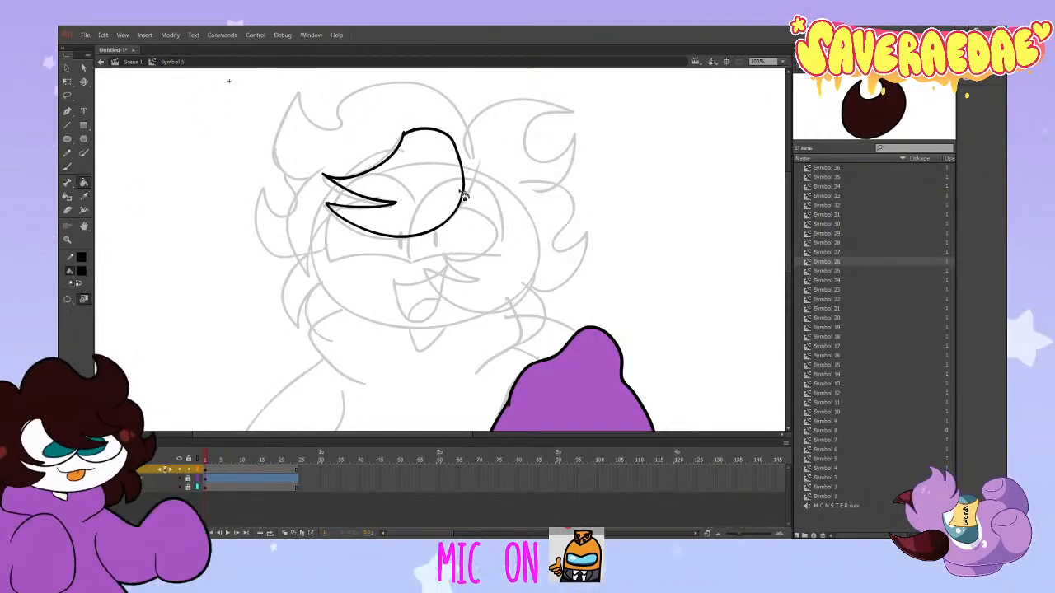
click(420, 208)
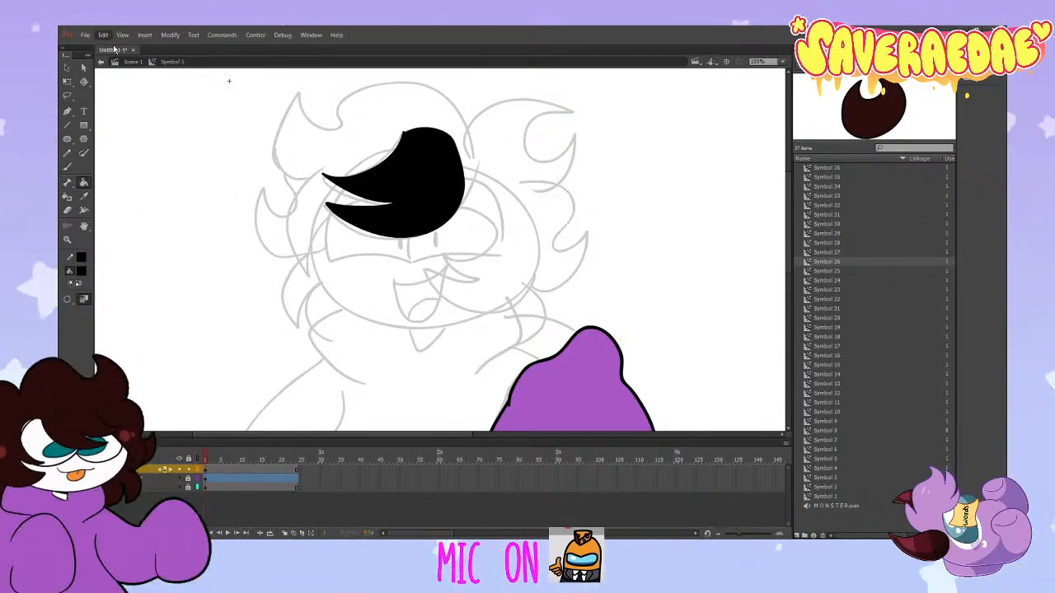
key(ctrl+z)
key(ctrl+z)
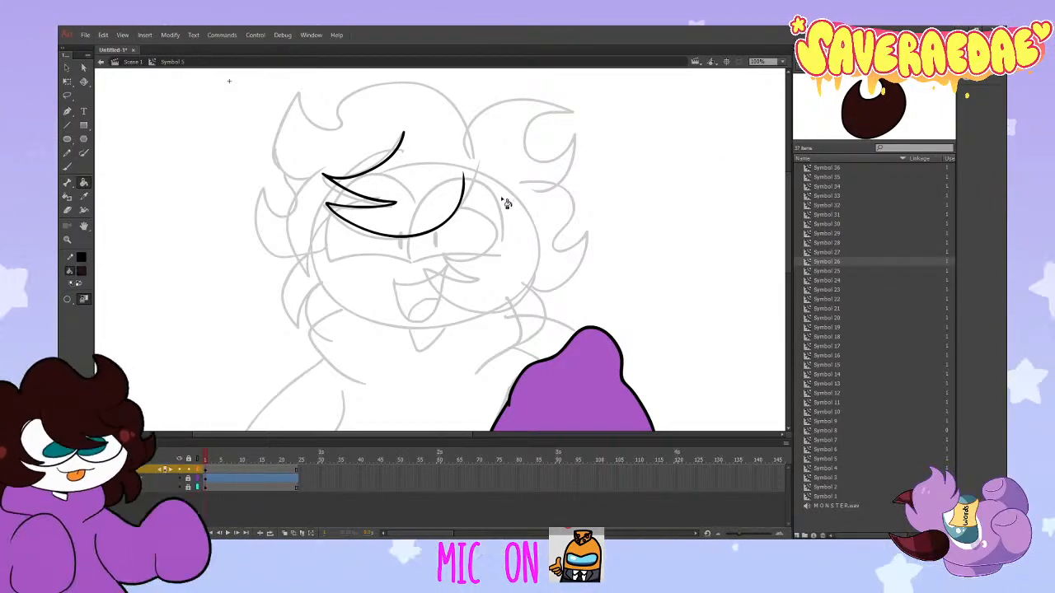
Step: Close the top of the inked fringe with a curved brush stroke and fill it with dark brown
click(67, 168)
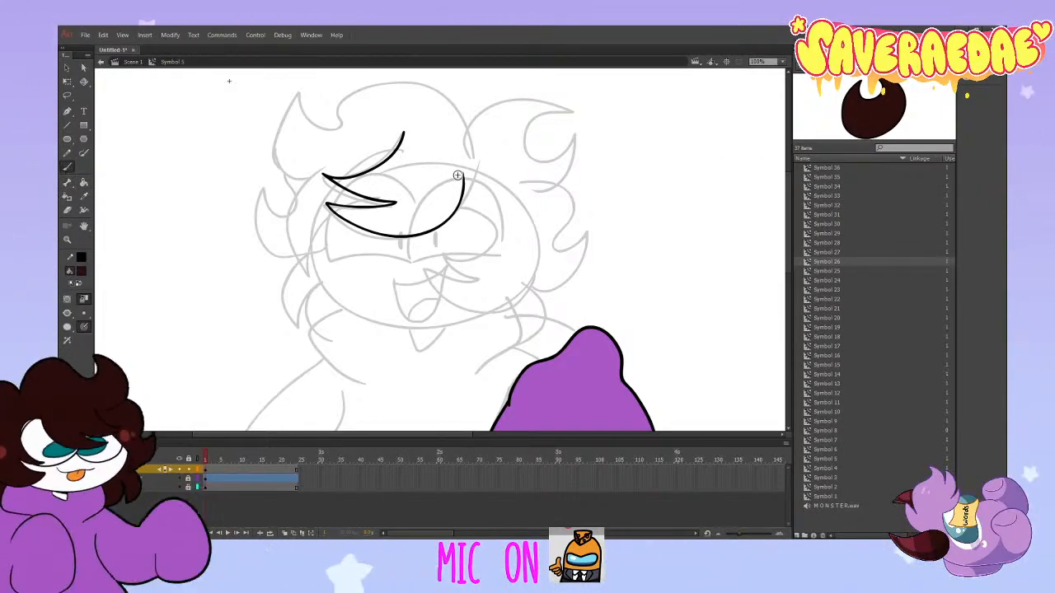
drag(403, 132, 444, 140)
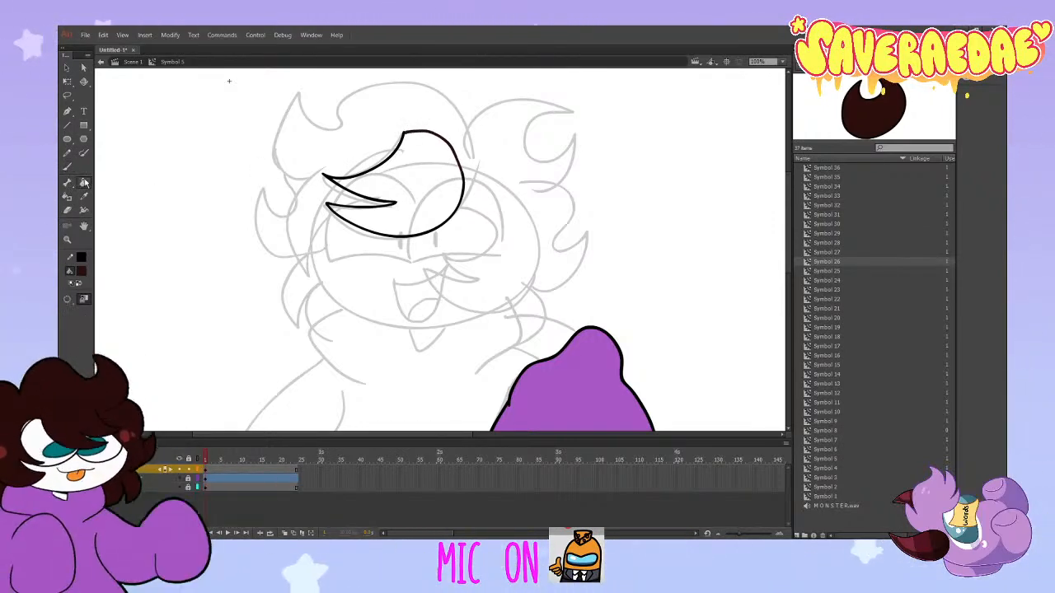
click(443, 171)
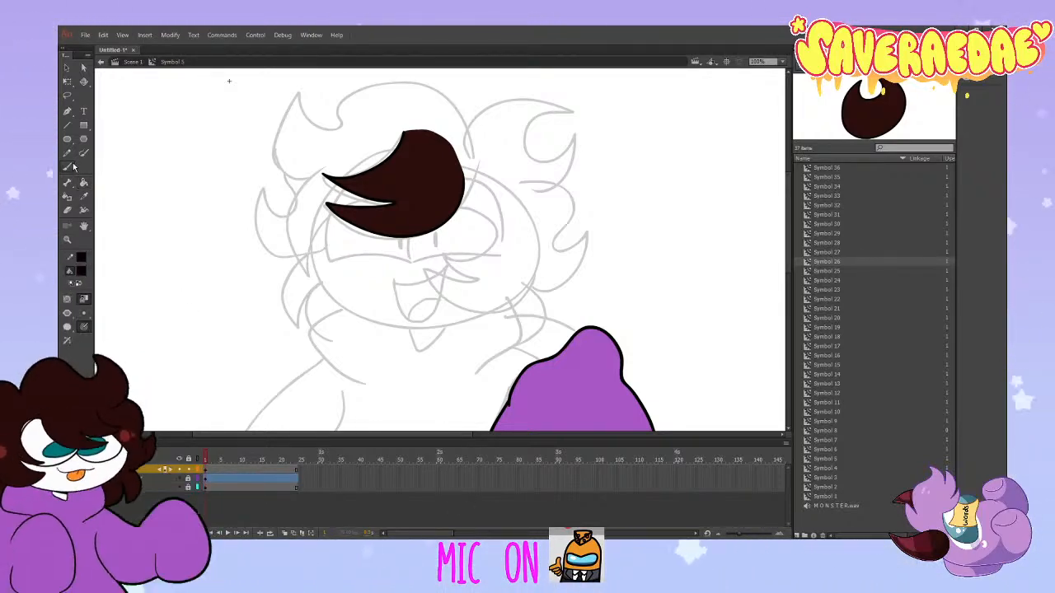
Step: Lock the fringe layer and ink the pointed hair strands on both sides of the face in black on a new layer beneath it
click(189, 469)
click(148, 478)
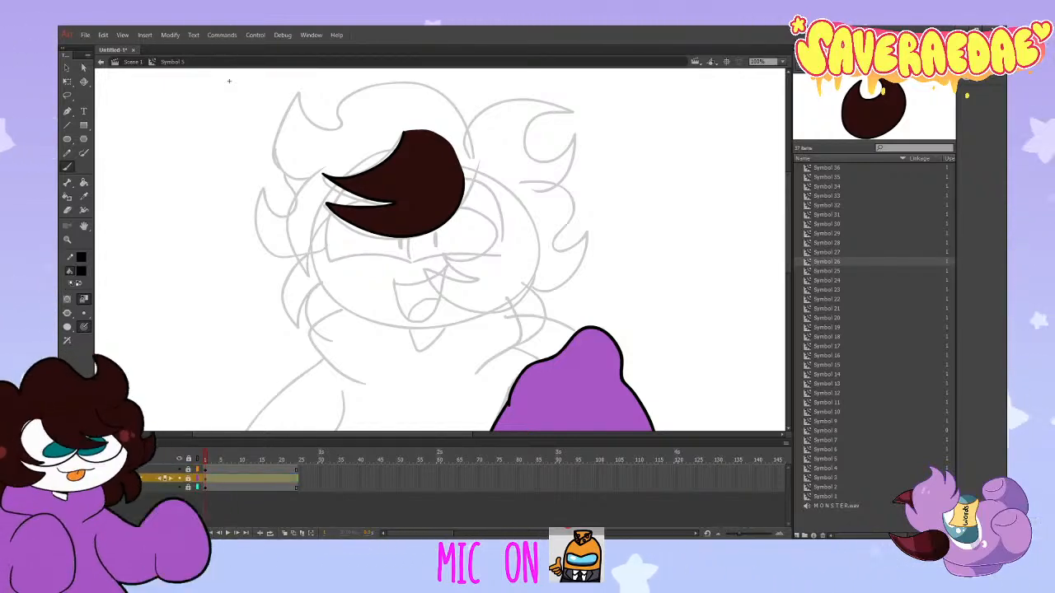
click(148, 487)
click(66, 532)
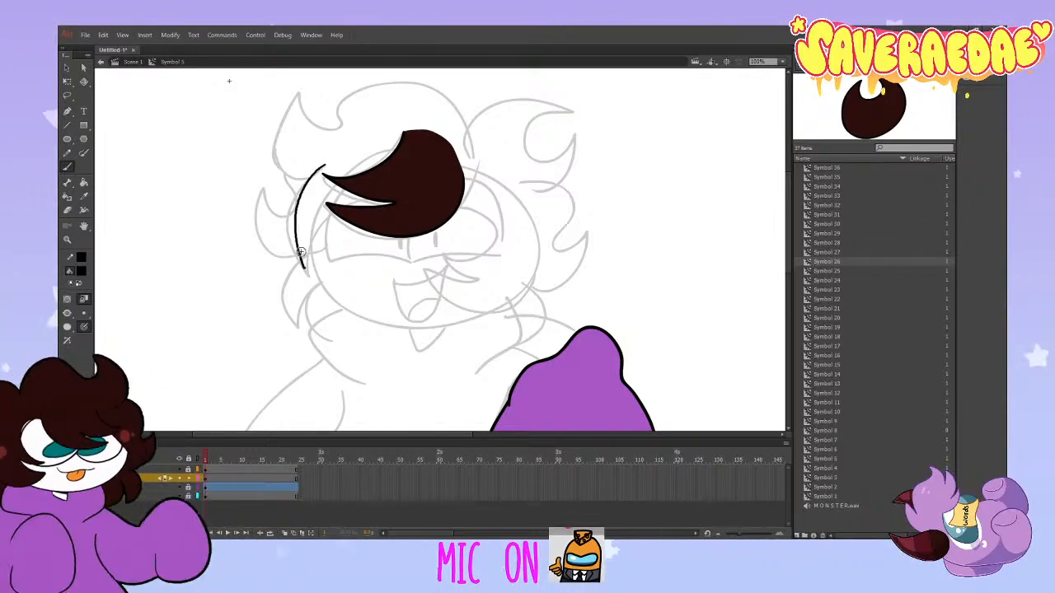
key(ctrl+z)
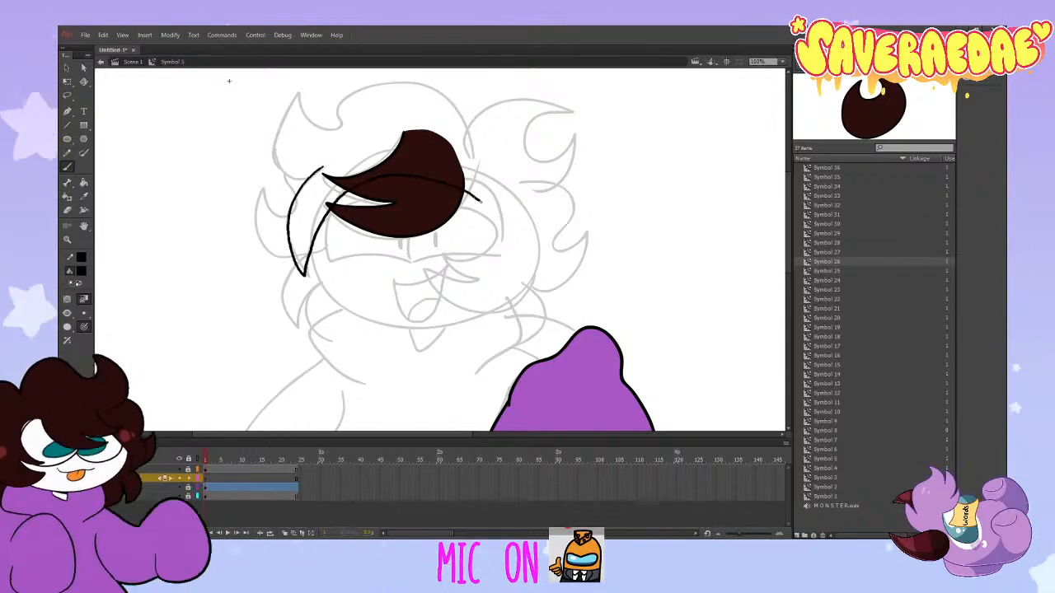
drag(464, 188, 439, 262)
key(ctrl+z)
key(ctrl+z)
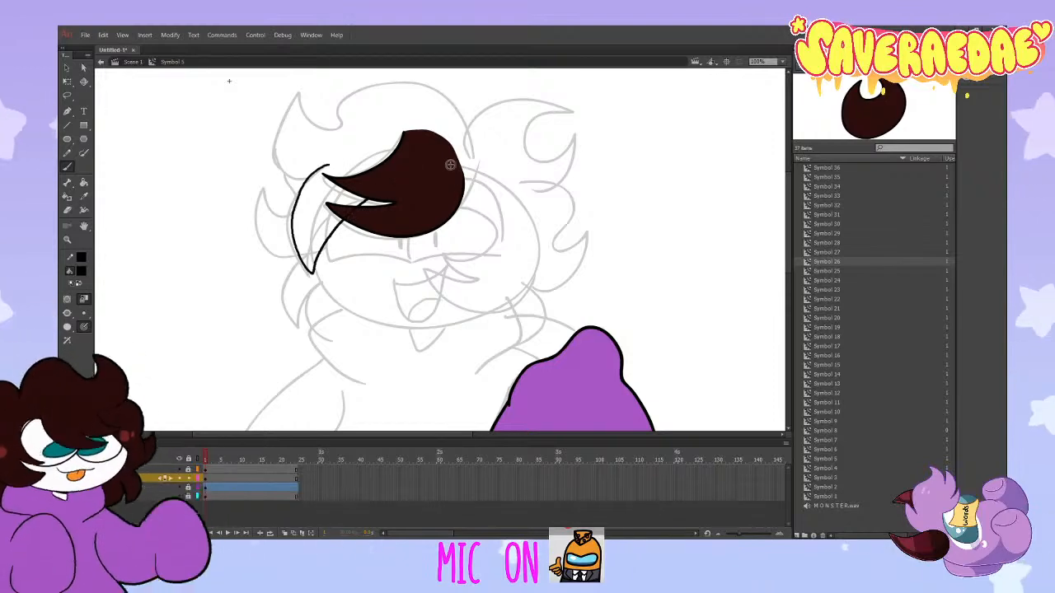
drag(445, 200, 480, 217)
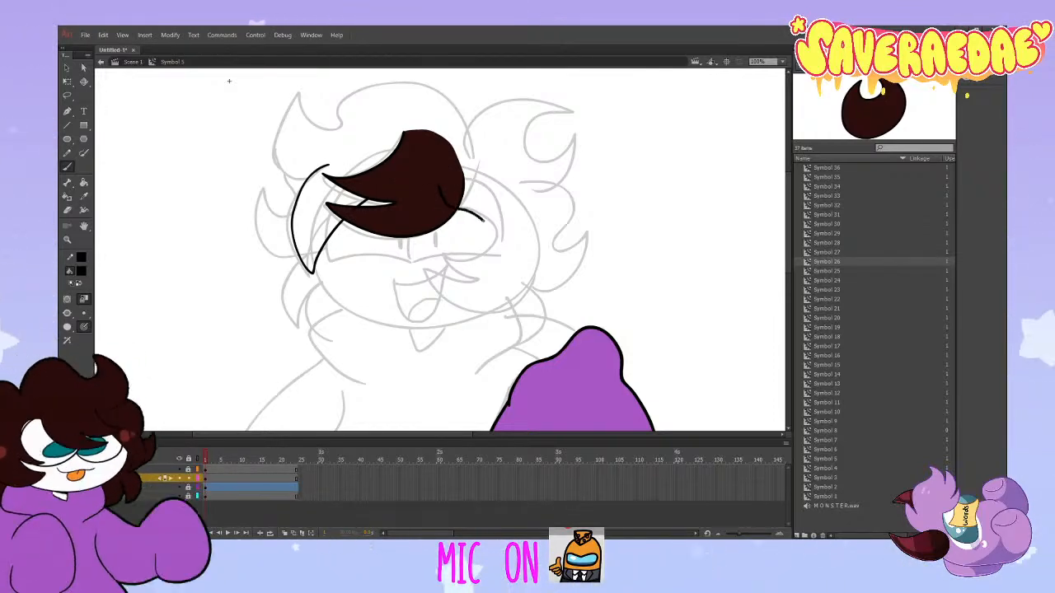
mouse_move(324, 168)
mouse_down()
mouse_move(296, 202)
mouse_move(310, 268)
mouse_move(323, 239)
mouse_move(376, 192)
mouse_move(441, 186)
mouse_move(483, 219)
mouse_move(472, 256)
mouse_up()
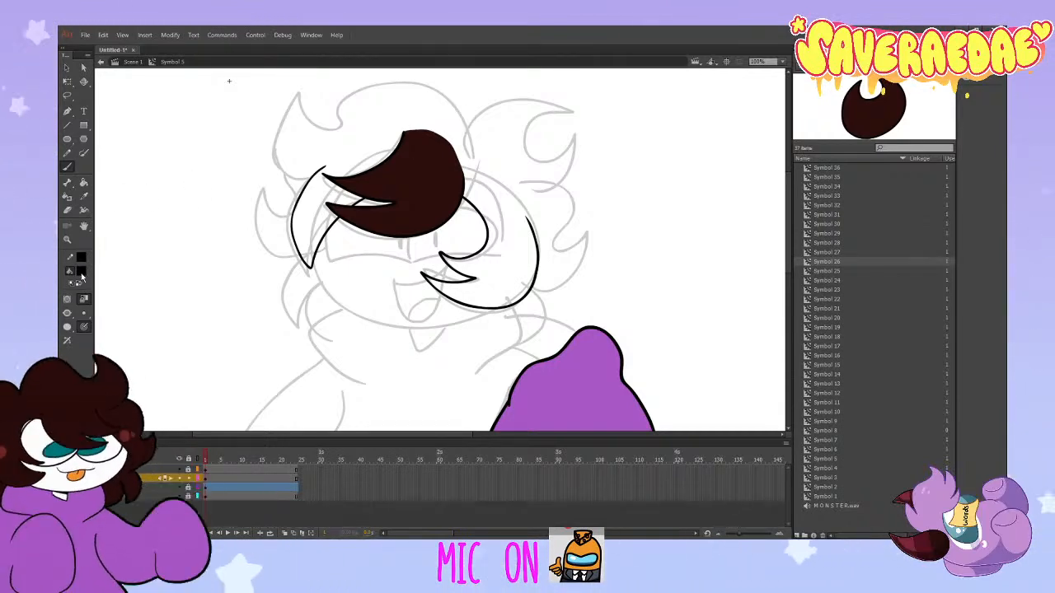
Step: Join the side strands with a curve over the head and fill the closed hair shape with dark brown
click(68, 167)
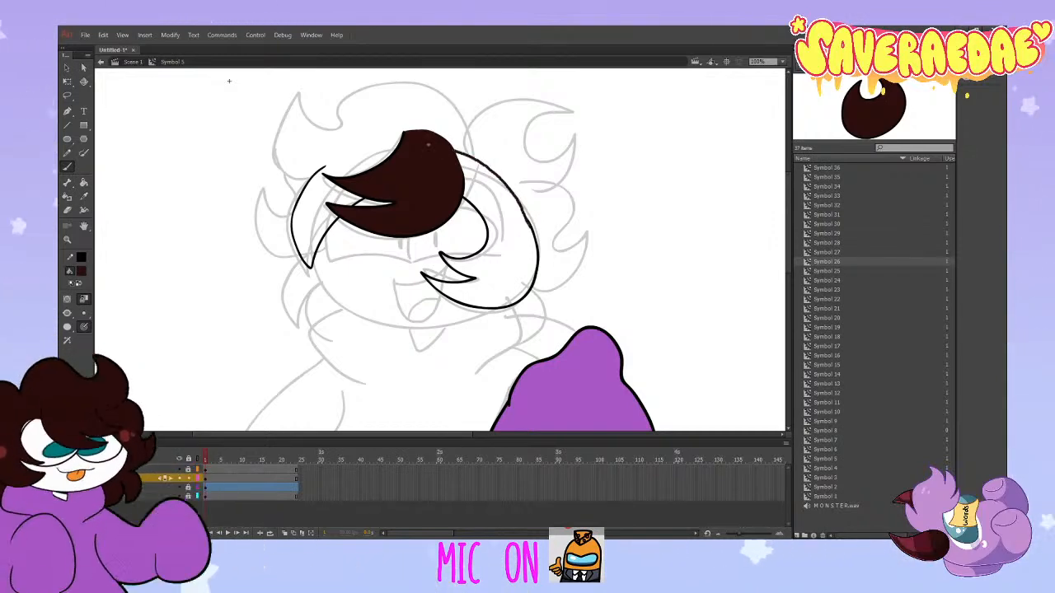
drag(346, 156, 320, 172)
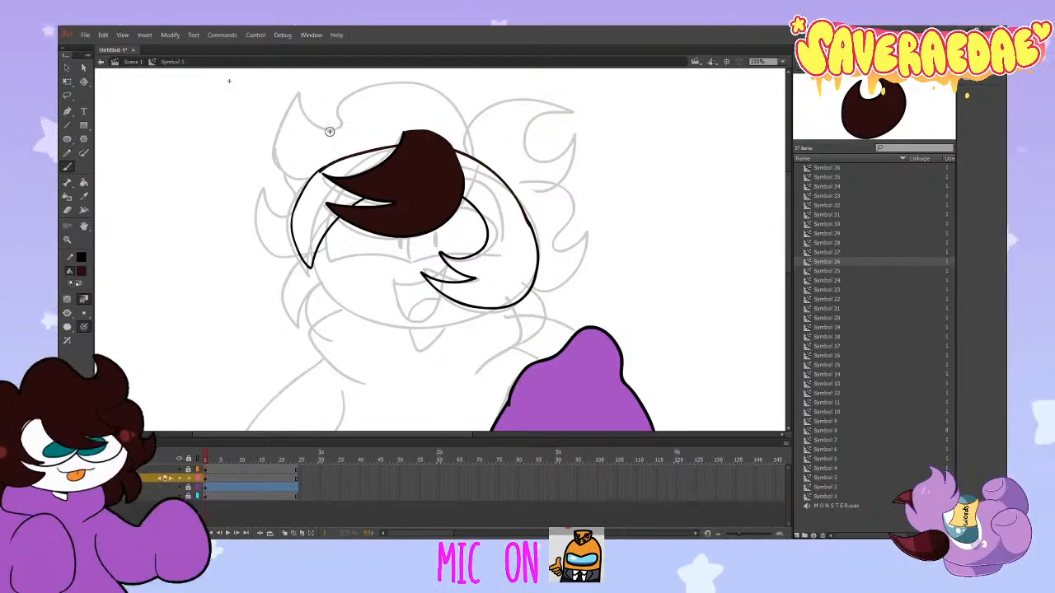
click(84, 182)
click(328, 202)
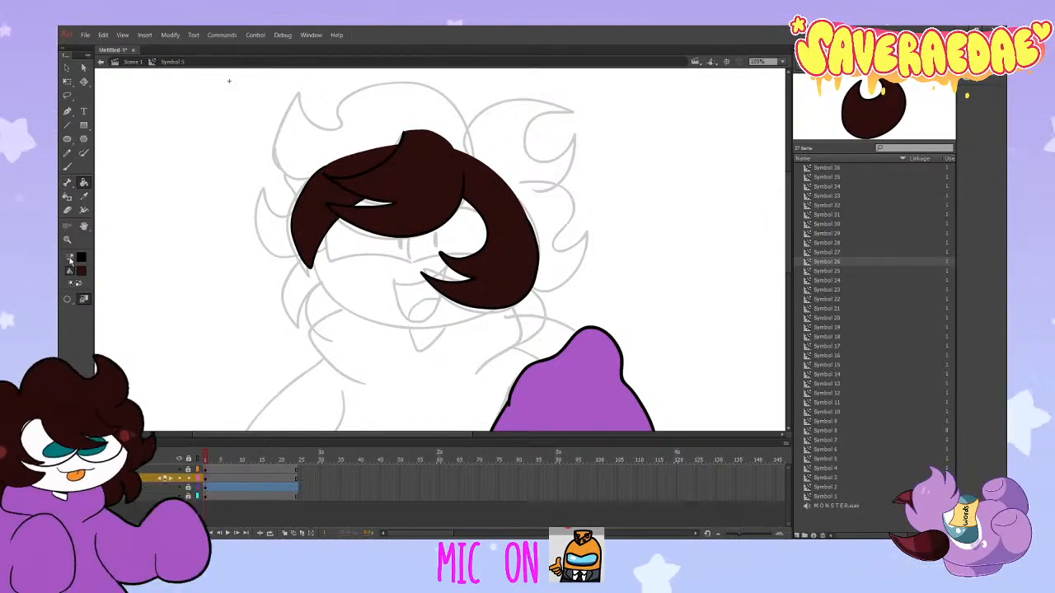
Step: Ink the rounded top of the hair with its upturned tuft on a new layer and fill it with dark brown
click(69, 168)
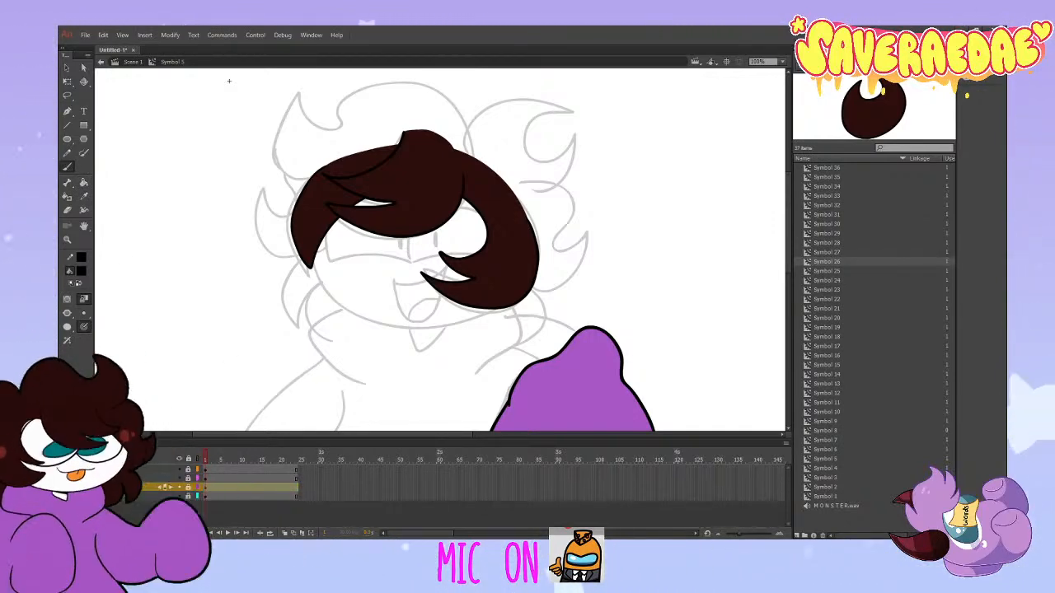
click(68, 533)
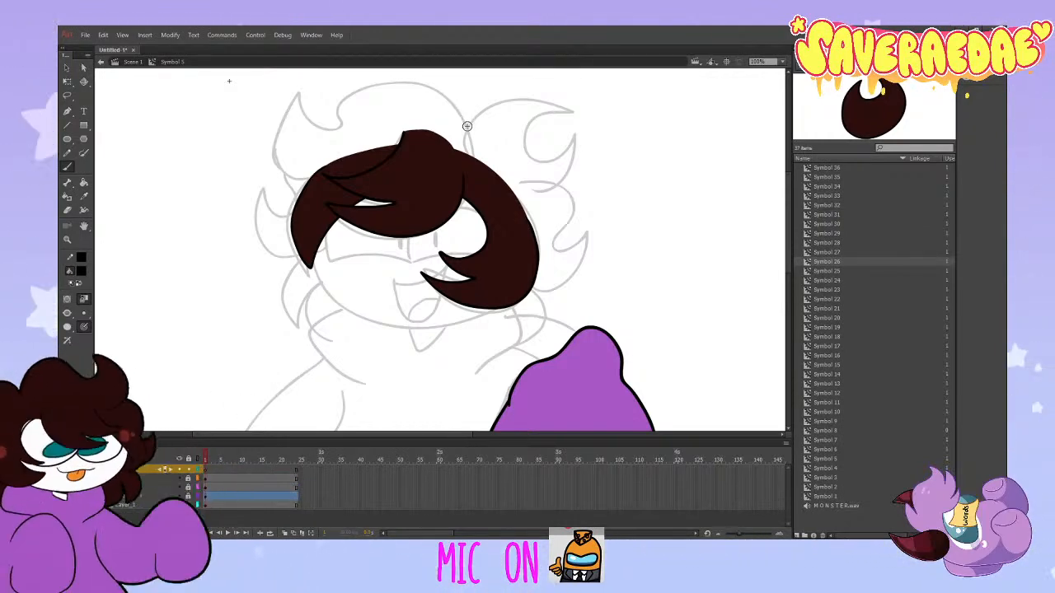
mouse_move(471, 141)
mouse_down()
mouse_move(436, 89)
mouse_move(379, 84)
mouse_move(338, 108)
mouse_move(334, 129)
mouse_move(299, 89)
mouse_move(272, 136)
mouse_move(325, 176)
mouse_up()
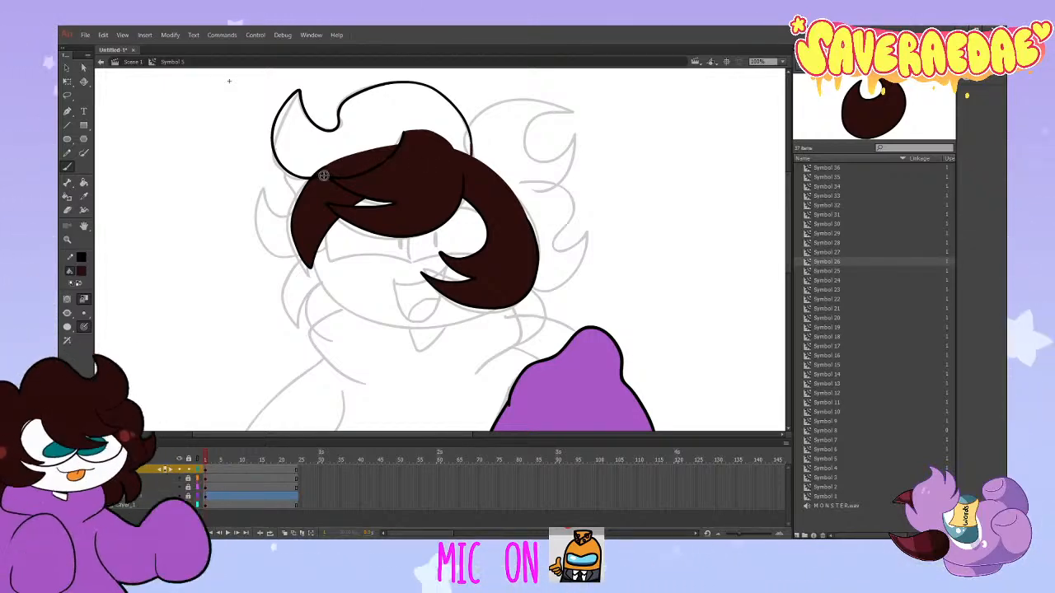
click(84, 182)
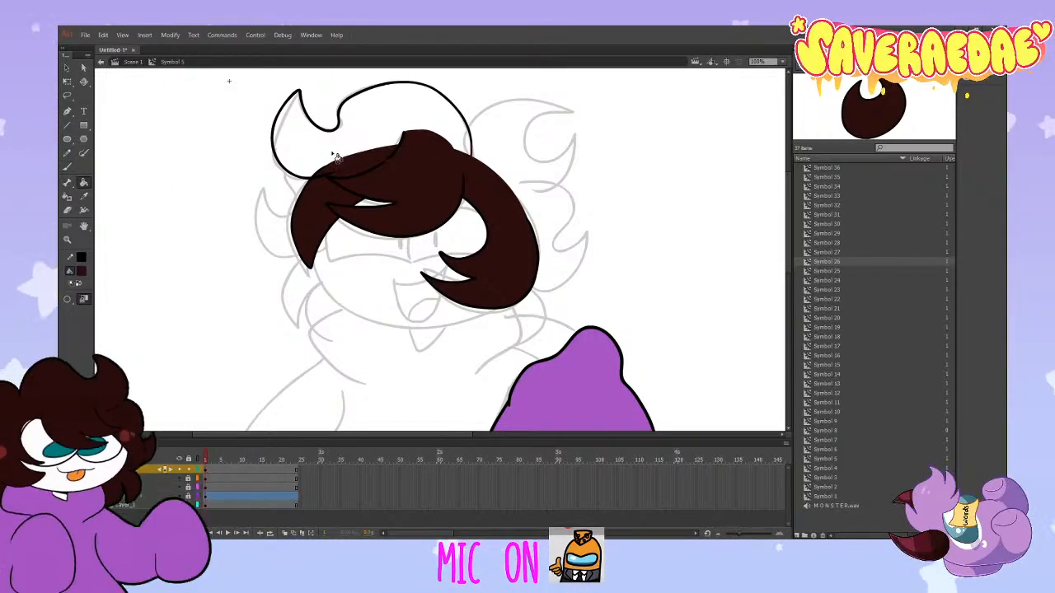
click(297, 148)
Step: Move the top-hair layer beneath the arm layer and rename the hair layers, using front for the side strands and front1 for the fringe
drag(144, 469, 169, 504)
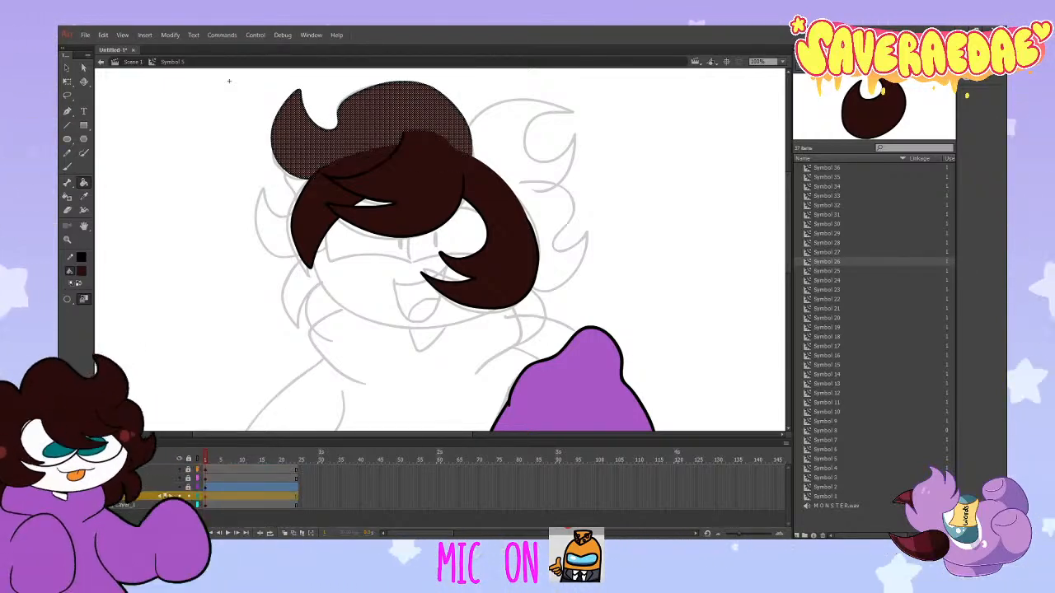
click(185, 496)
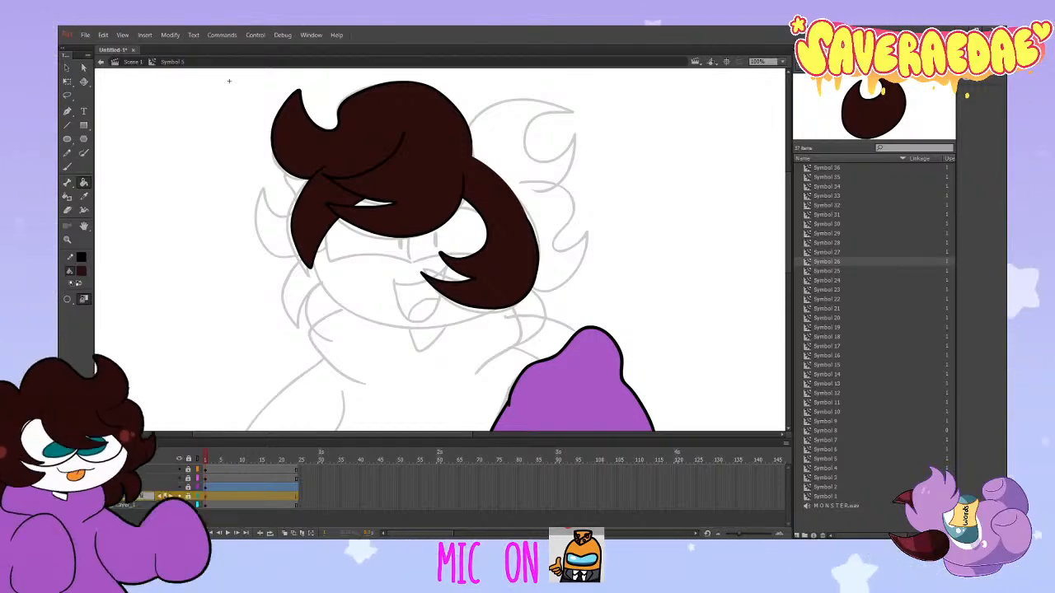
click(172, 479)
key(ctrl+y)
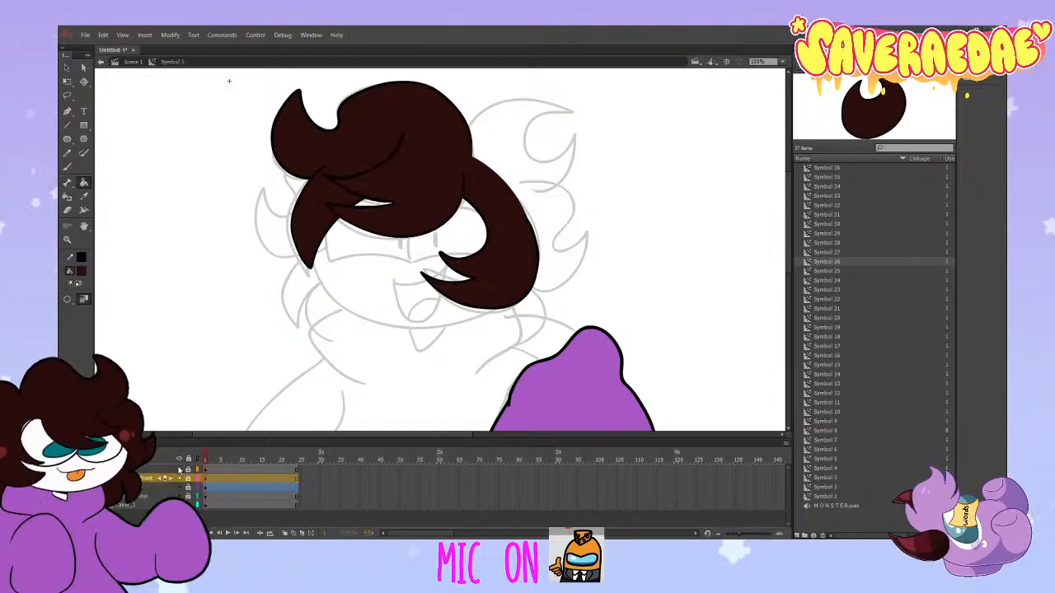
double_click(145, 469)
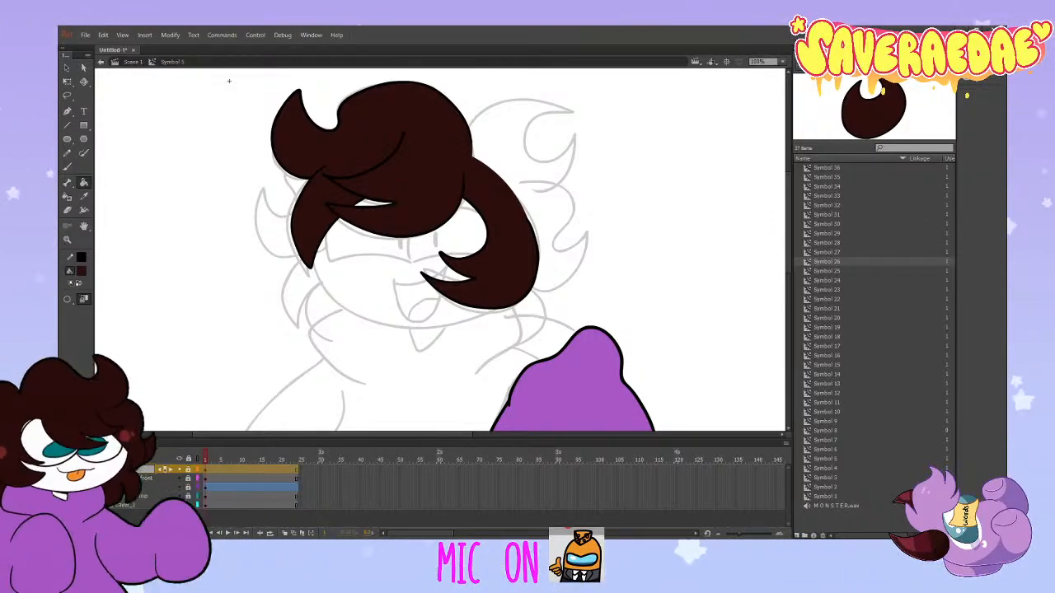
text(front2)
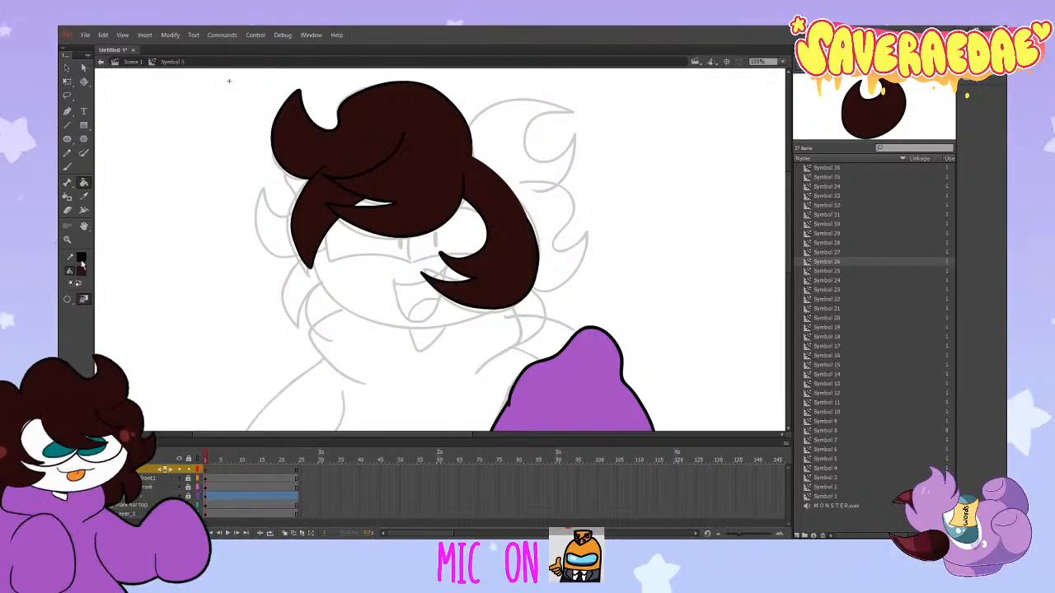
Step: Ink the rounded face outline and both half-lidded eye outlines in black over the sketch with the Brush tool
click(67, 169)
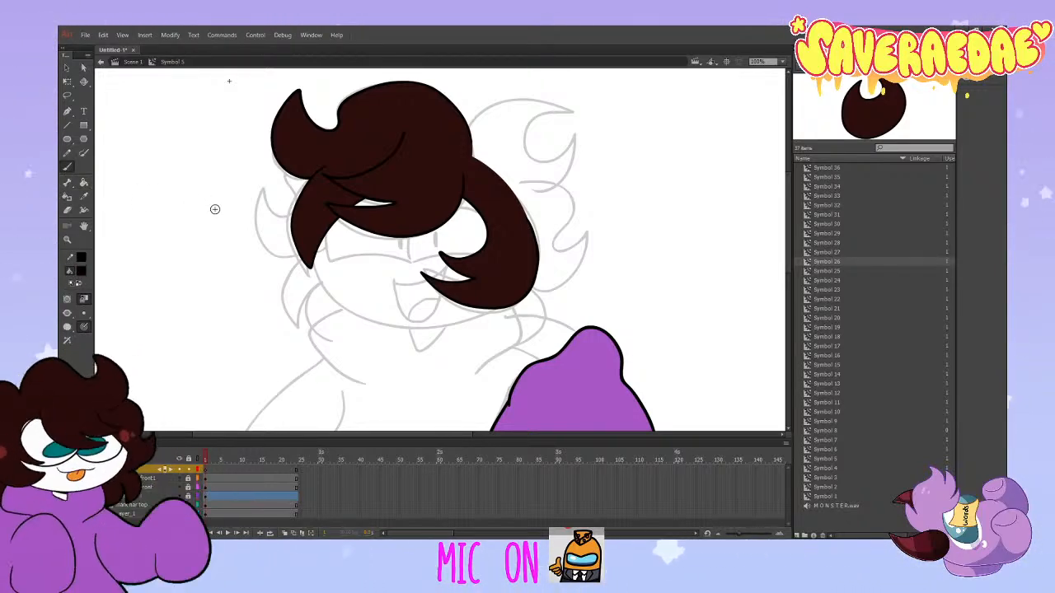
mouse_move(320, 191)
mouse_down()
mouse_move(393, 323)
mouse_move(489, 306)
mouse_up()
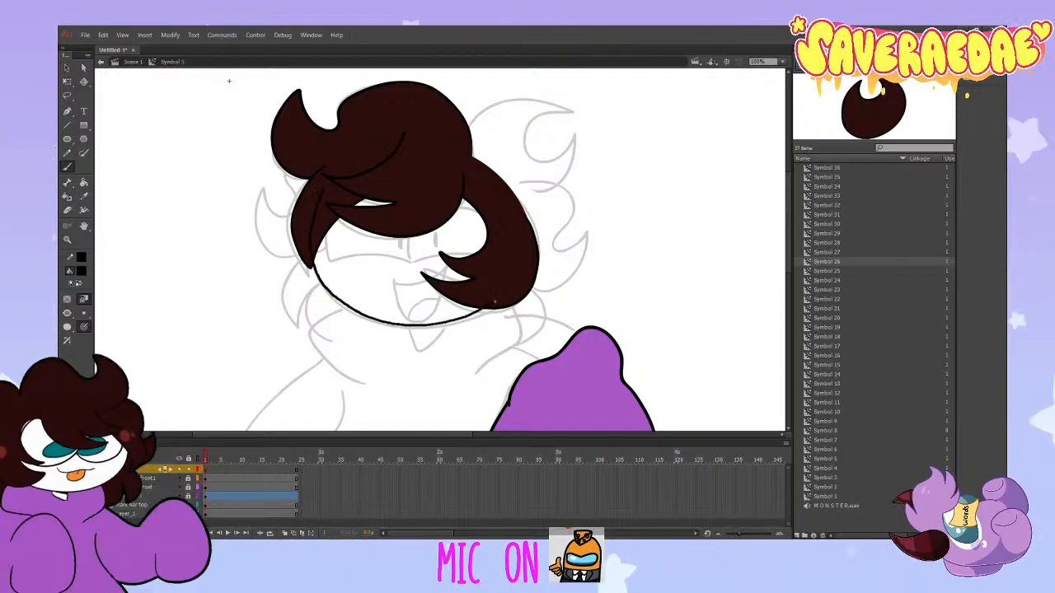
key(ctrl+z)
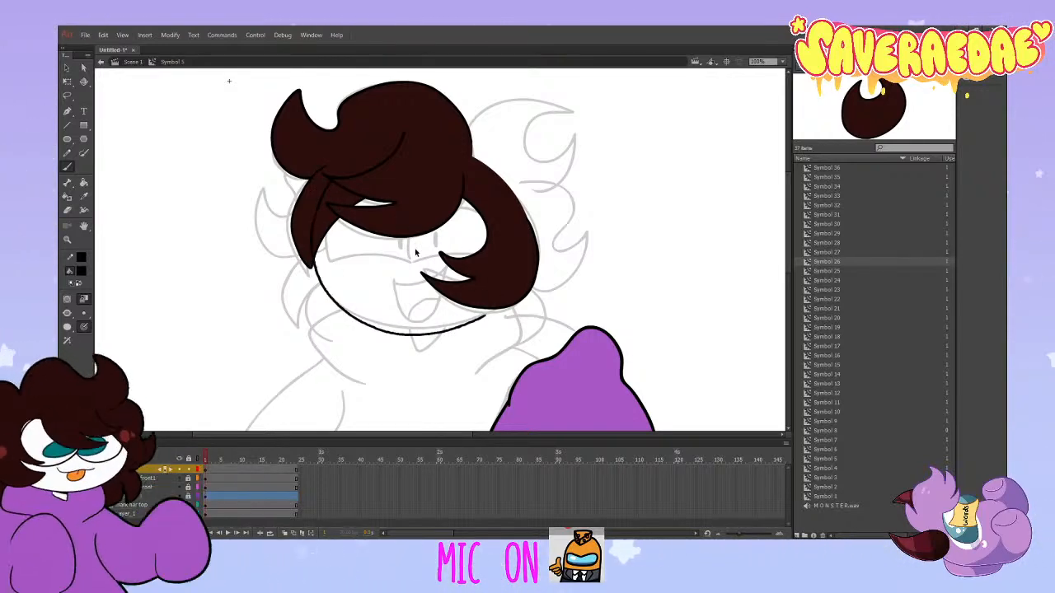
key(ctrl+z)
mouse_move(341, 172)
mouse_down()
mouse_move(343, 305)
mouse_move(434, 326)
mouse_move(507, 299)
mouse_move(485, 190)
mouse_up()
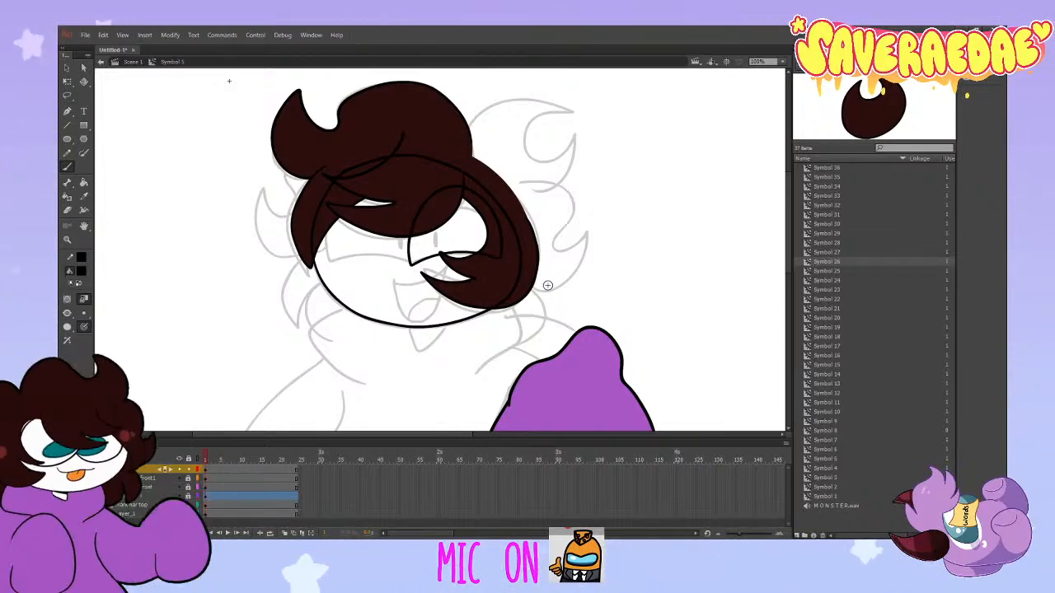
mouse_move(410, 264)
mouse_down()
mouse_move(329, 261)
mouse_move(422, 191)
mouse_up()
key(ctrl+z)
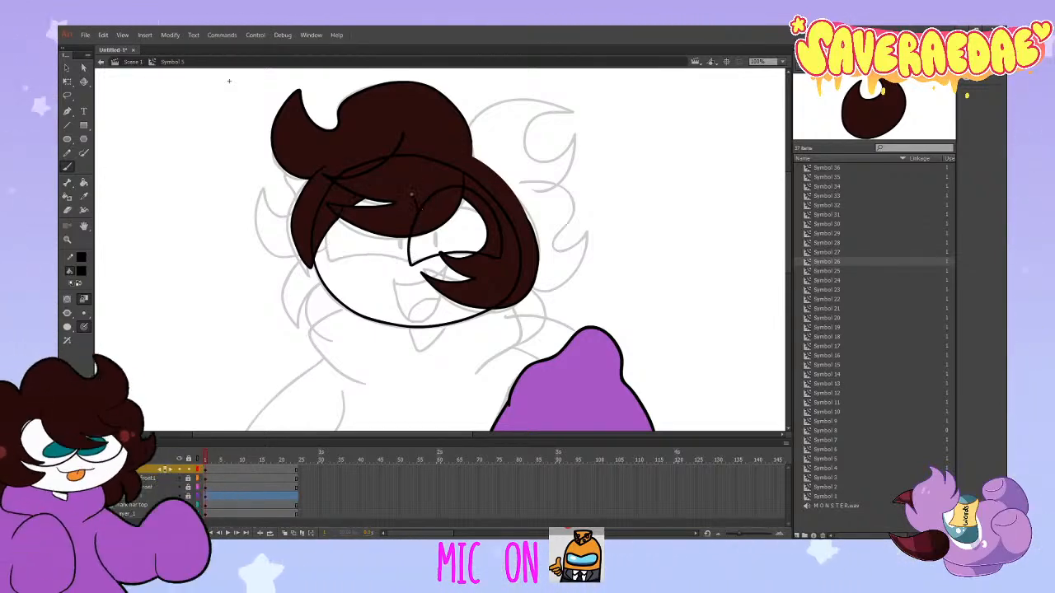
drag(328, 256, 411, 265)
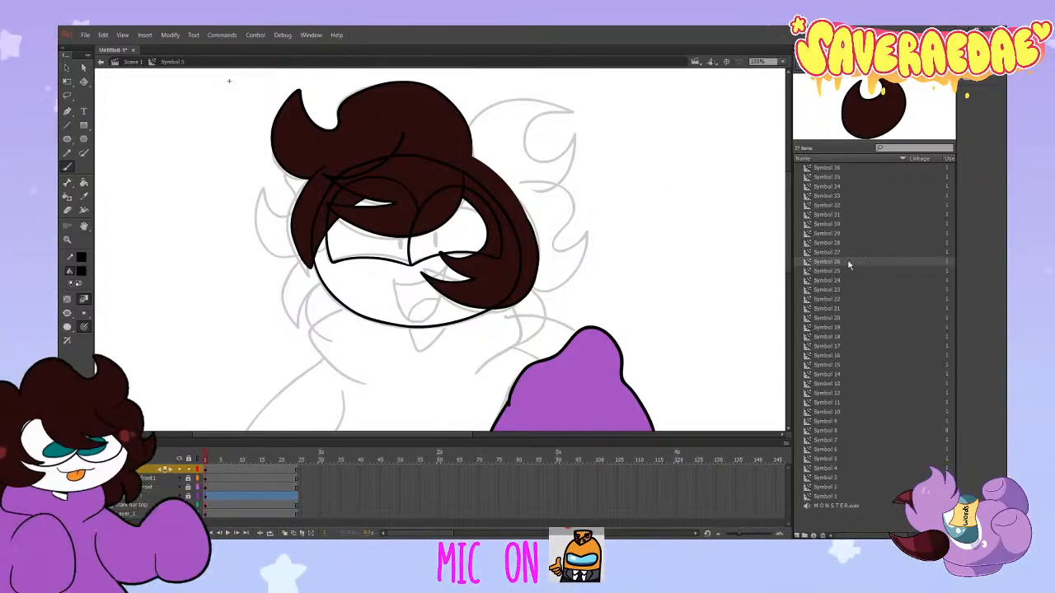
Step: Preview the library symbols up to Symbol 33 and return to Symbol 31 as a face reference
key(Up)
key(Up)
key(Up)
key(Up)
key(Up)
key(Up)
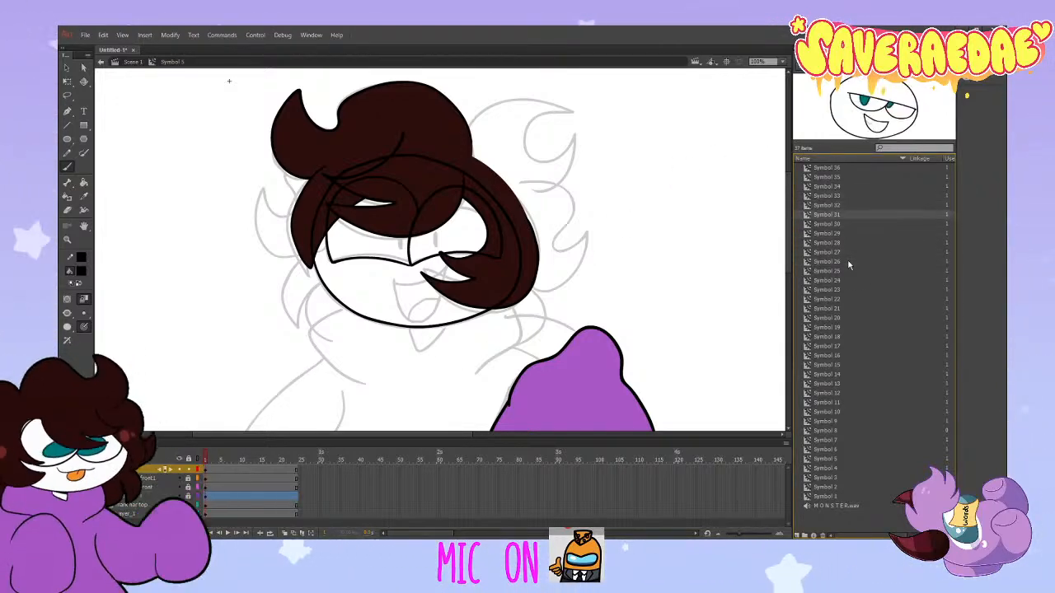
key(Up)
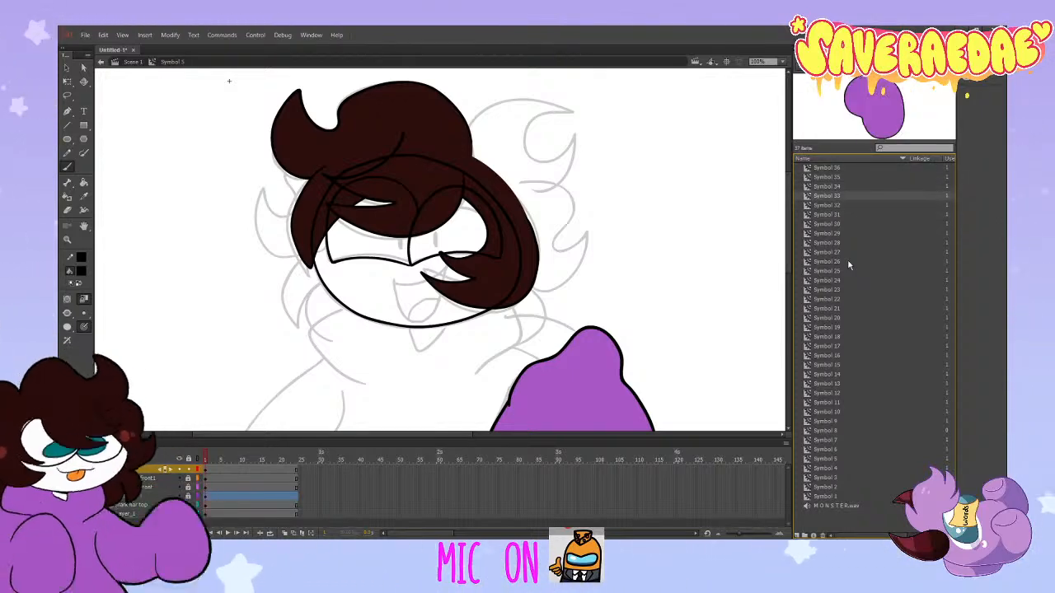
key(Down)
key(Down)
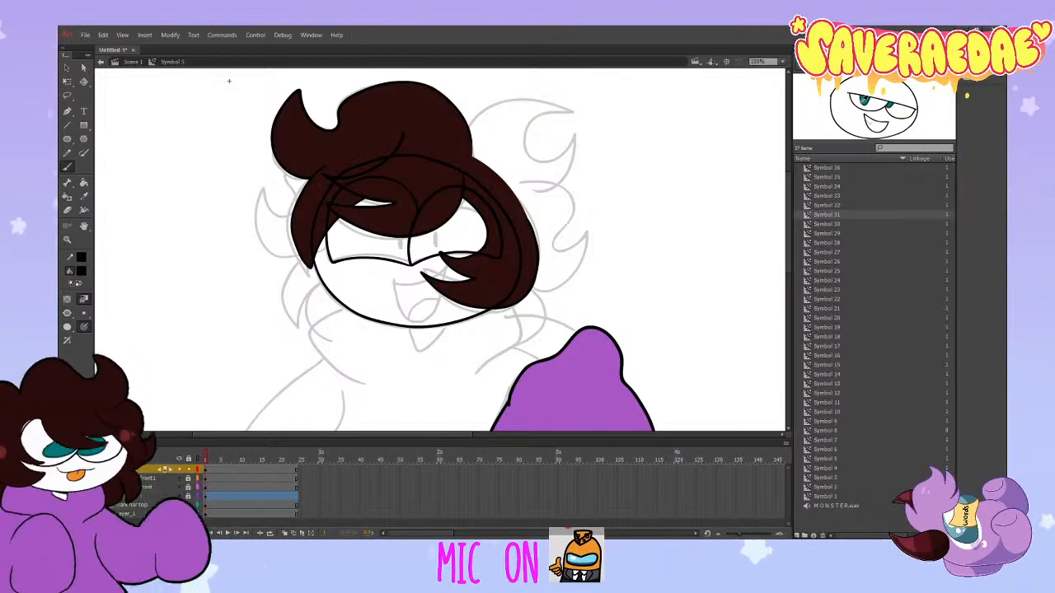
Step: Outline the two narrow pupils in dark teal and fill them with a brighter teal
click(127, 123)
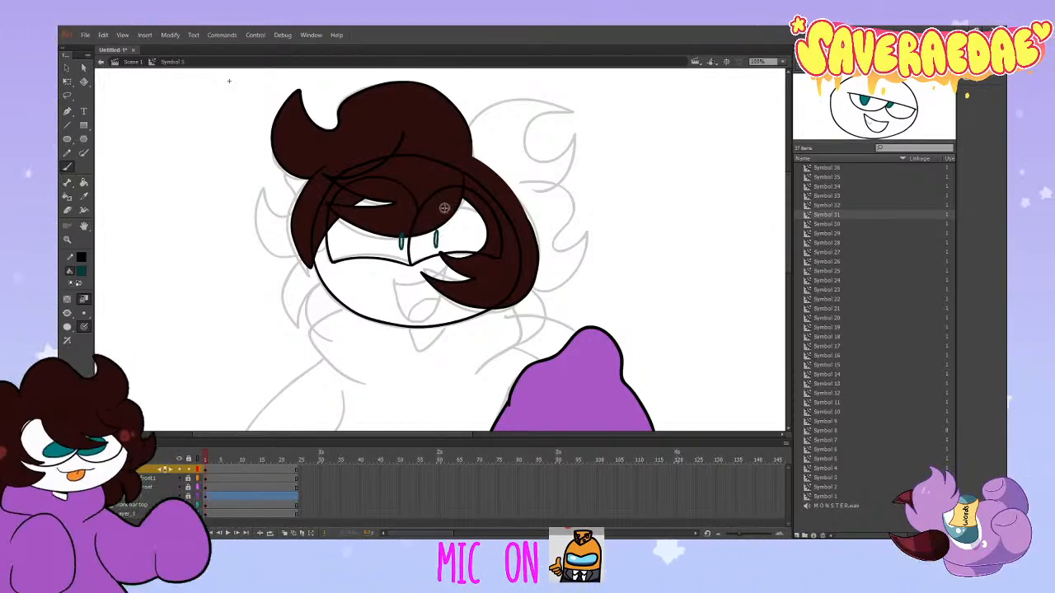
mouse_move(402, 236)
mouse_down()
mouse_move(403, 246)
mouse_move(436, 244)
mouse_up()
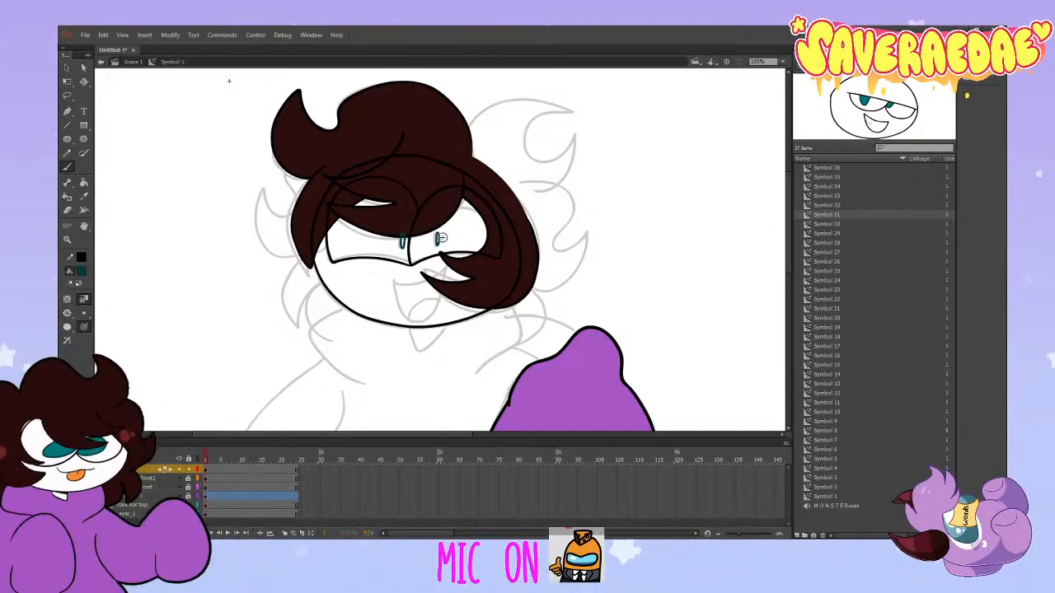
key(ctrl+z)
drag(438, 235, 437, 239)
key(ctrl+z)
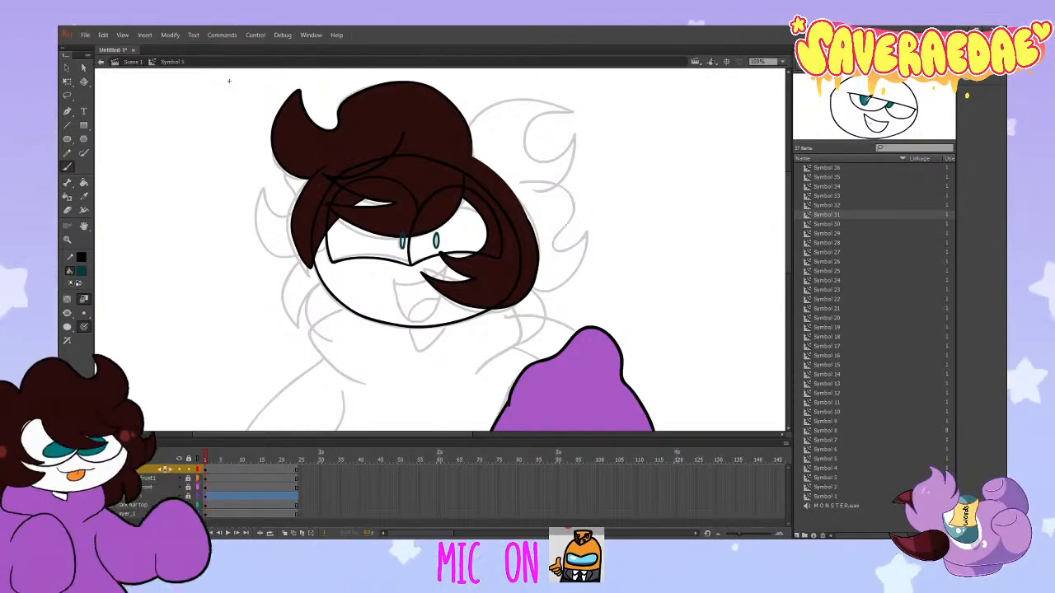
click(84, 184)
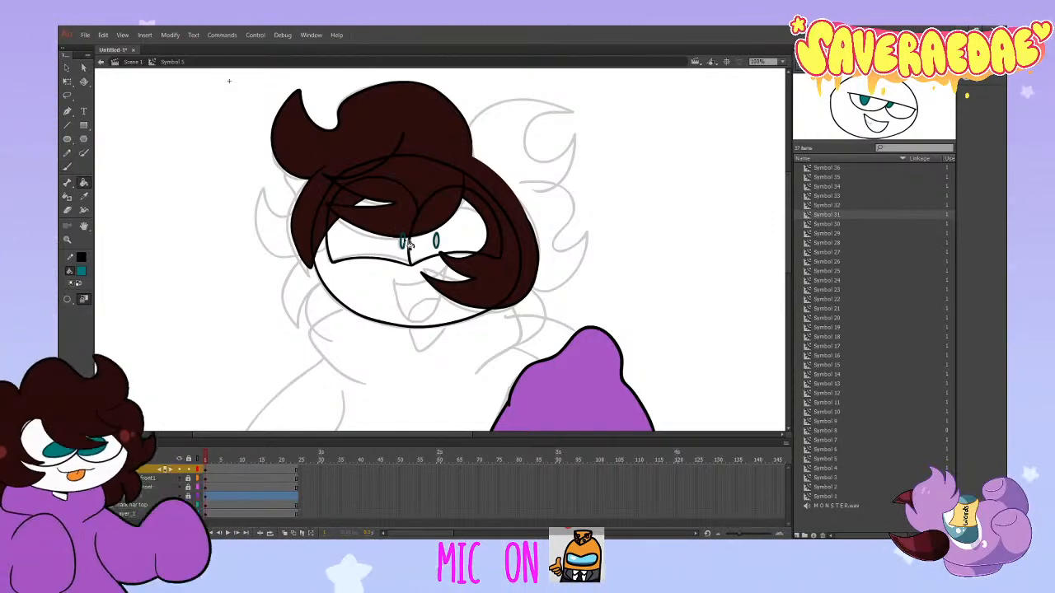
click(404, 242)
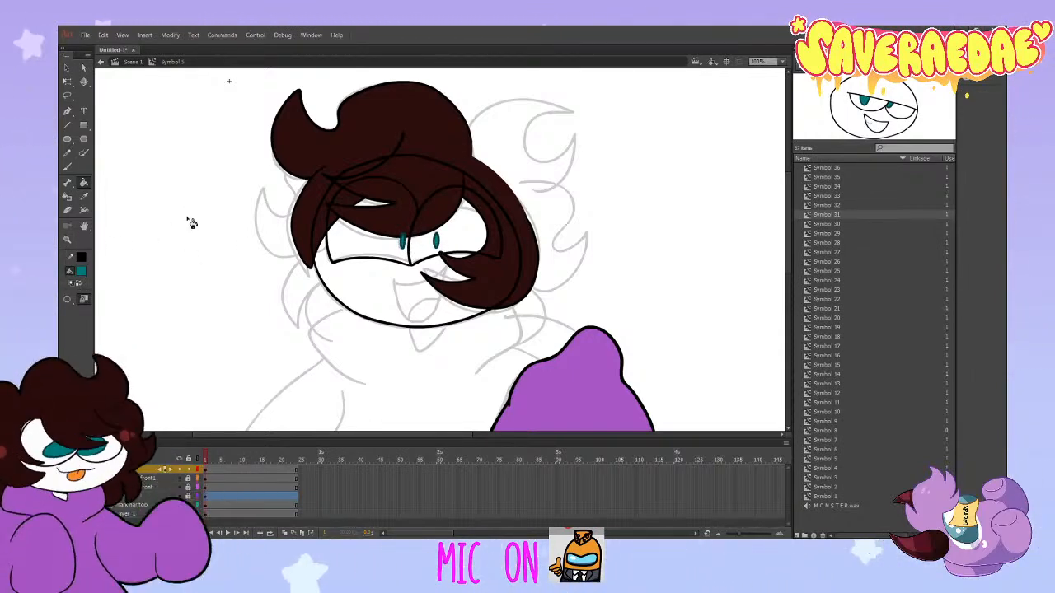
Step: Fill both eyes with white and move the face layer beneath the hair layers
click(369, 249)
click(448, 242)
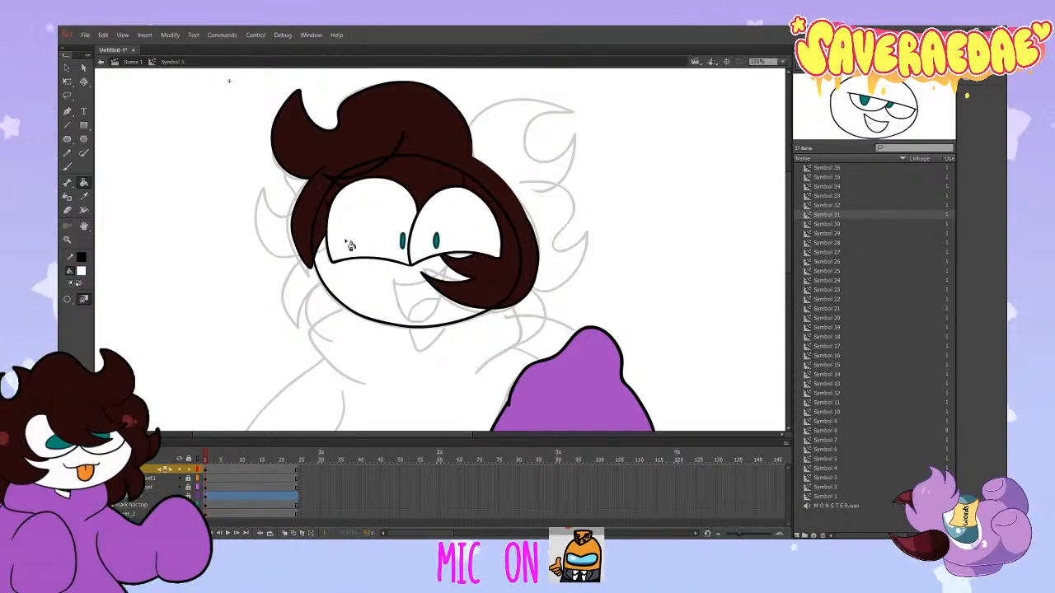
click(142, 469)
click(141, 476)
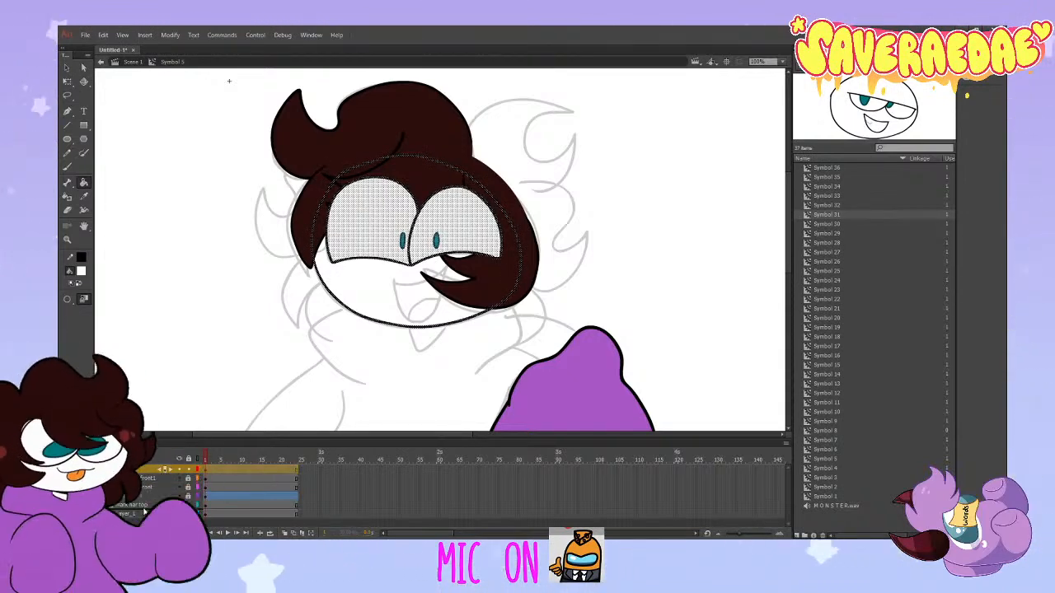
drag(142, 469, 141, 505)
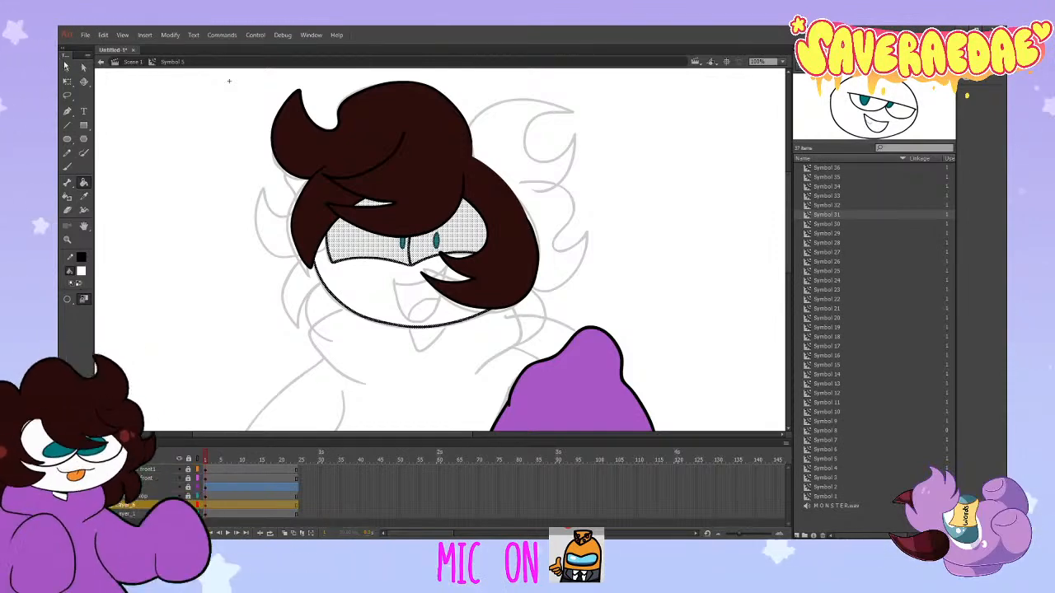
Step: Ink the open smiling mouth and tongue, fill the mouth with black and erase the stray line at its corner
click(105, 87)
click(81, 271)
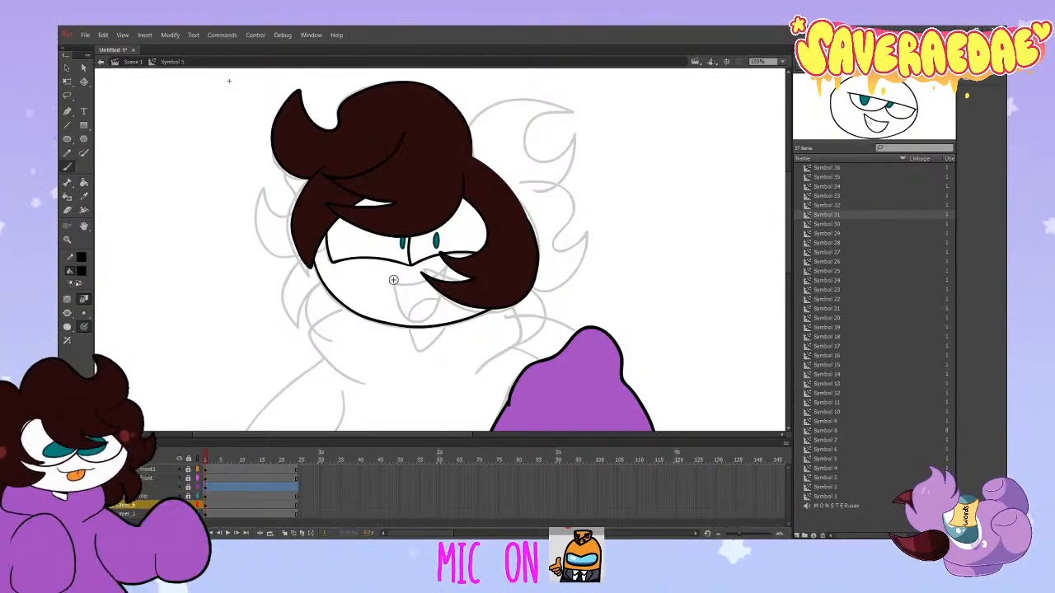
mouse_move(444, 264)
mouse_down()
mouse_move(409, 318)
mouse_move(396, 282)
mouse_up()
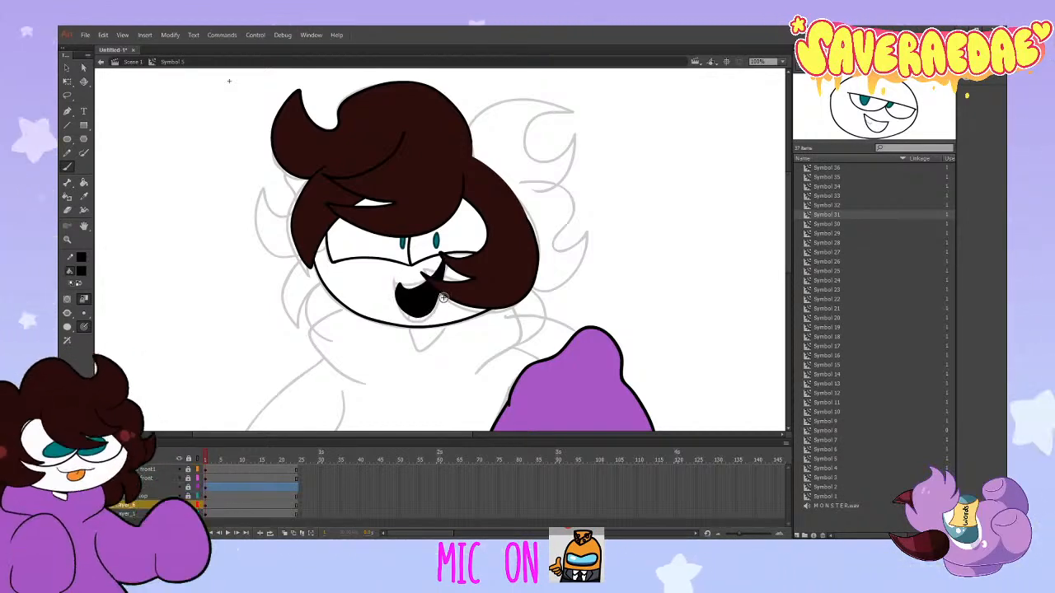
key(ctrl+z)
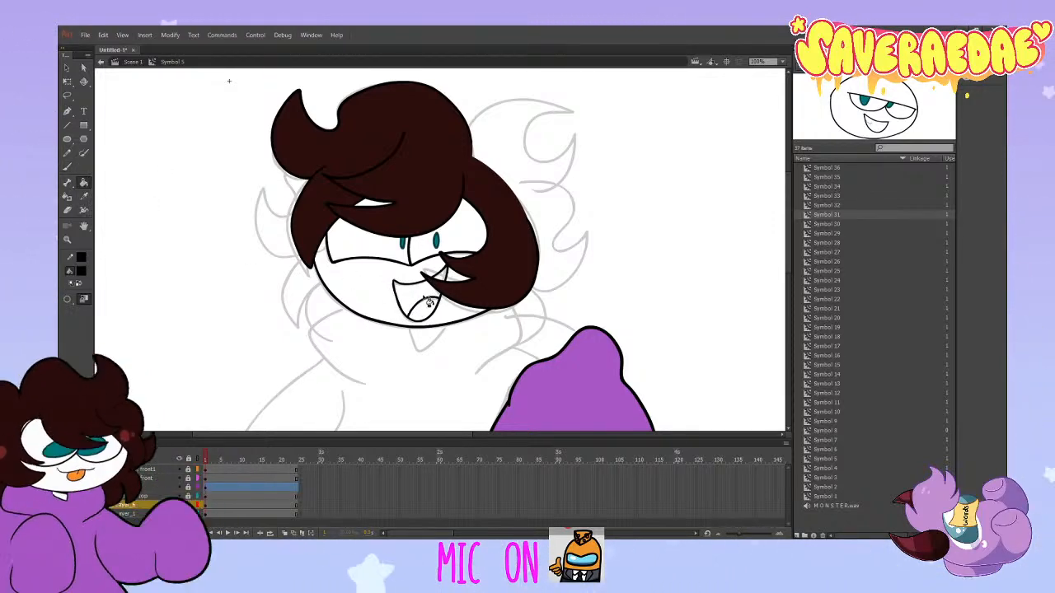
click(68, 209)
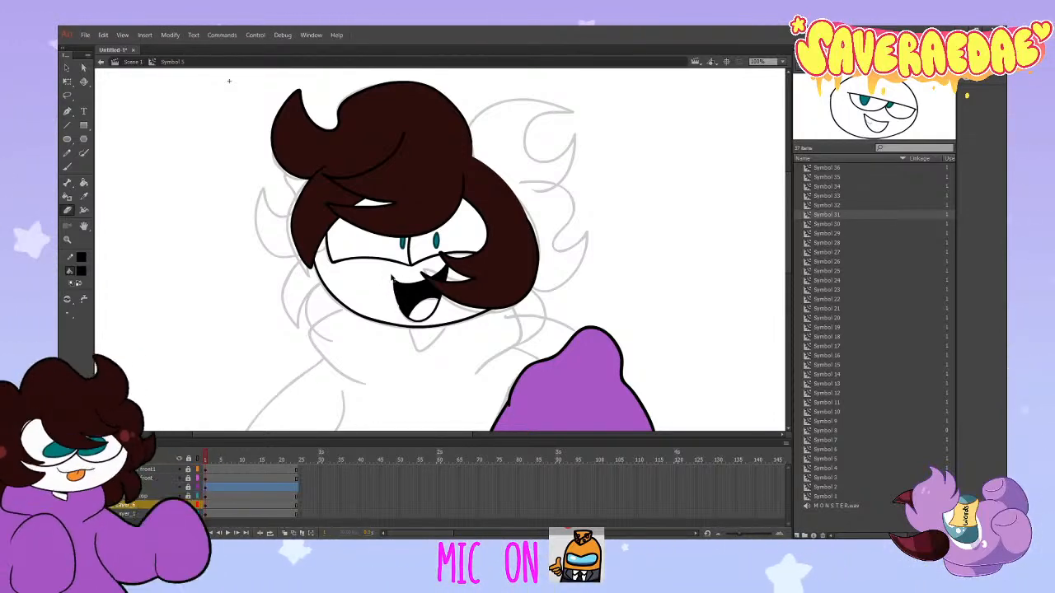
drag(393, 277, 403, 320)
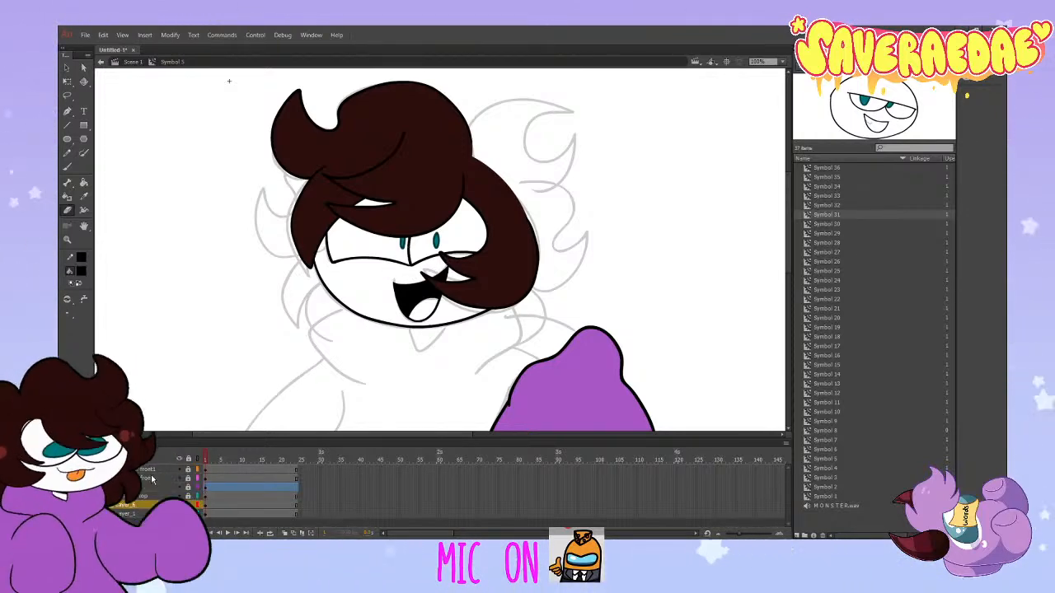
click(179, 479)
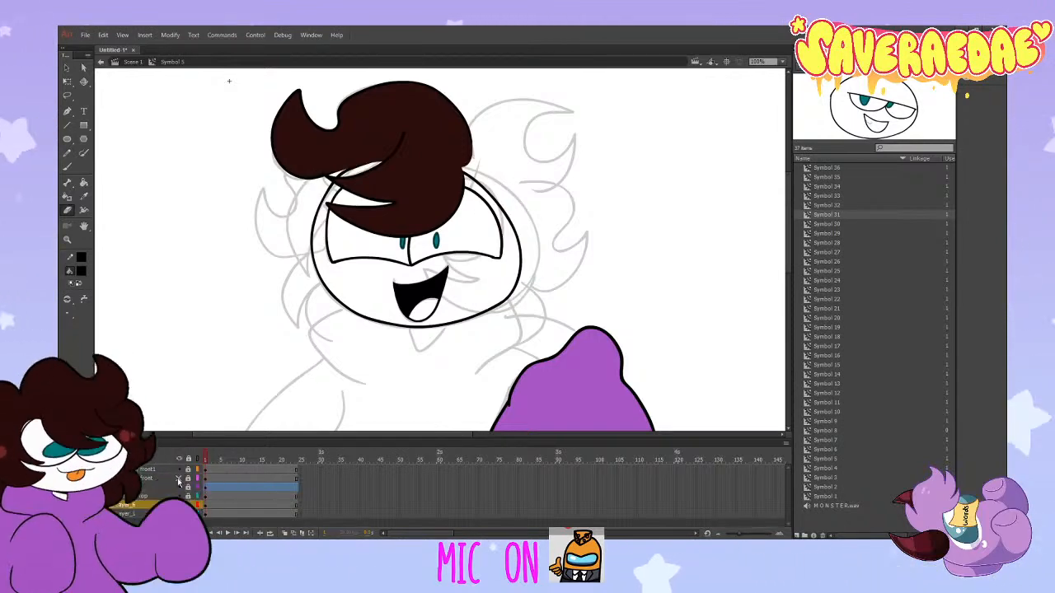
click(179, 479)
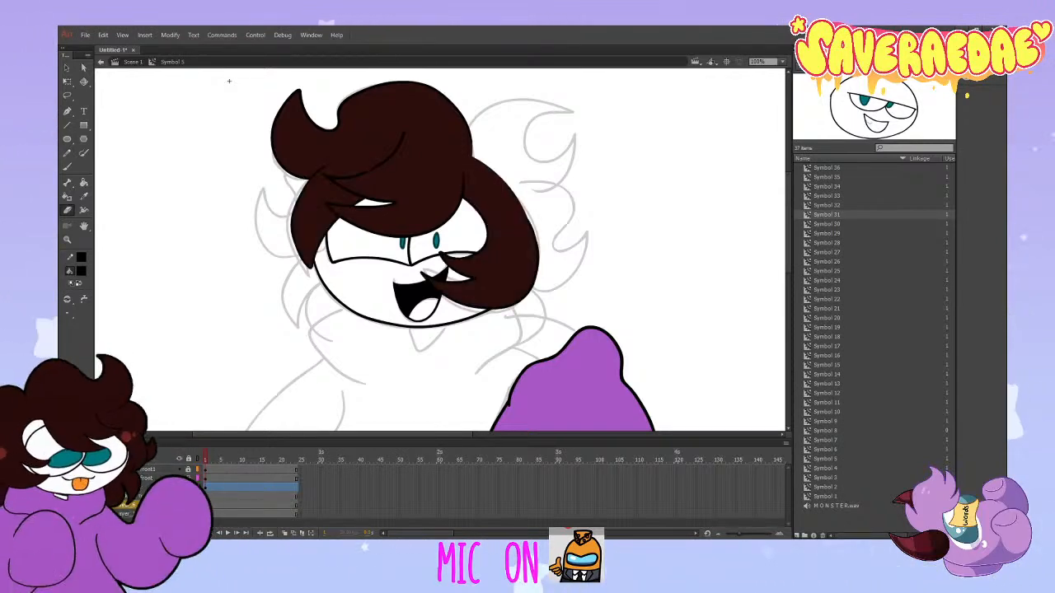
Step: Fill the tongue with orange
click(238, 343)
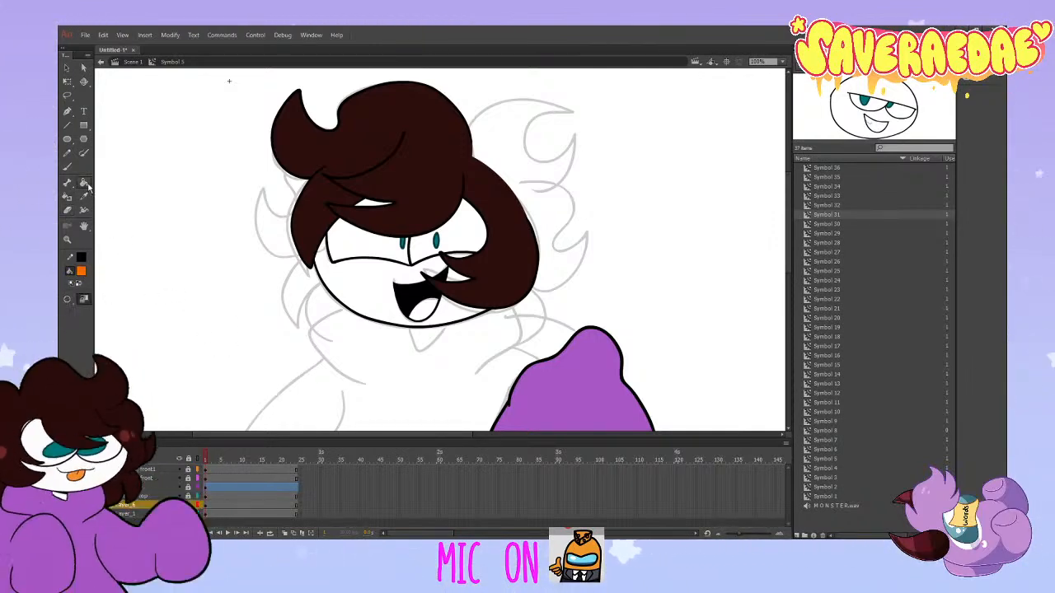
click(83, 182)
click(422, 309)
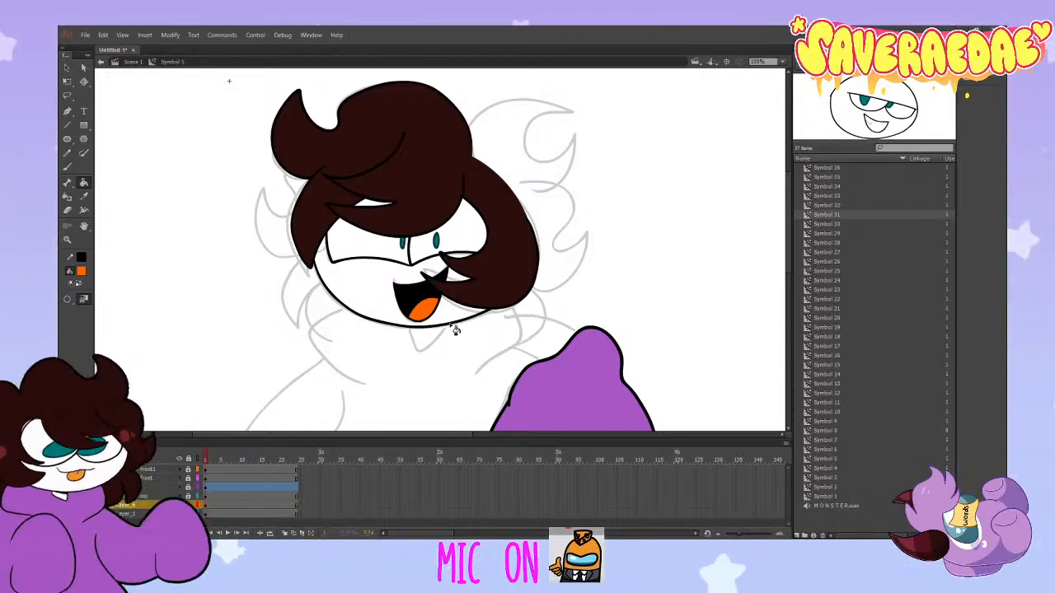
scroll(434, 330, down, 3)
scroll(306, 310, up, 3)
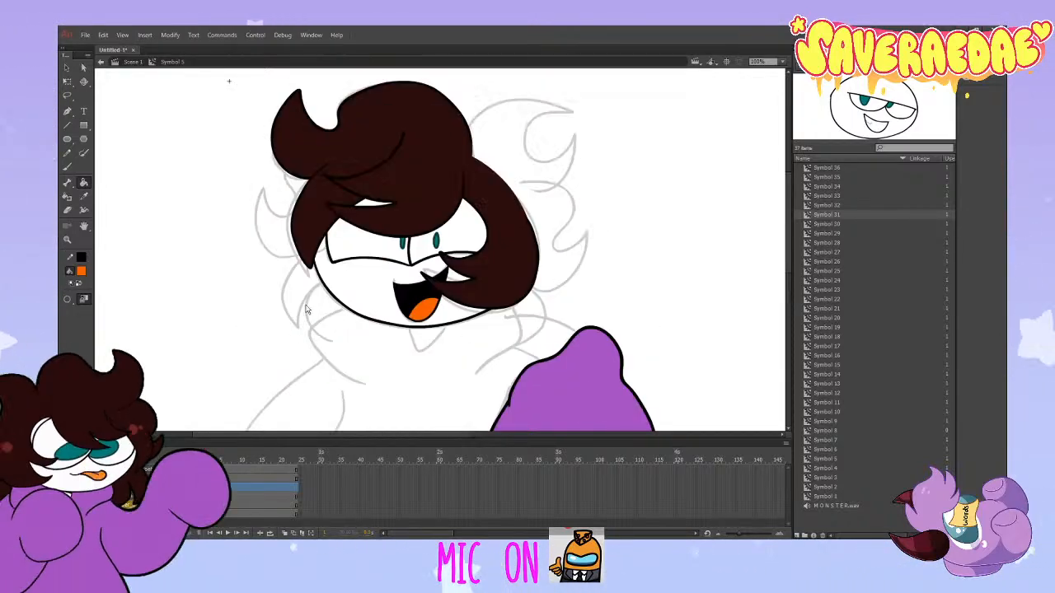
Step: Add a new layer beneath the face layer, rename the face layer to mark face and make the new layer active
click(81, 270)
click(317, 218)
key(b)
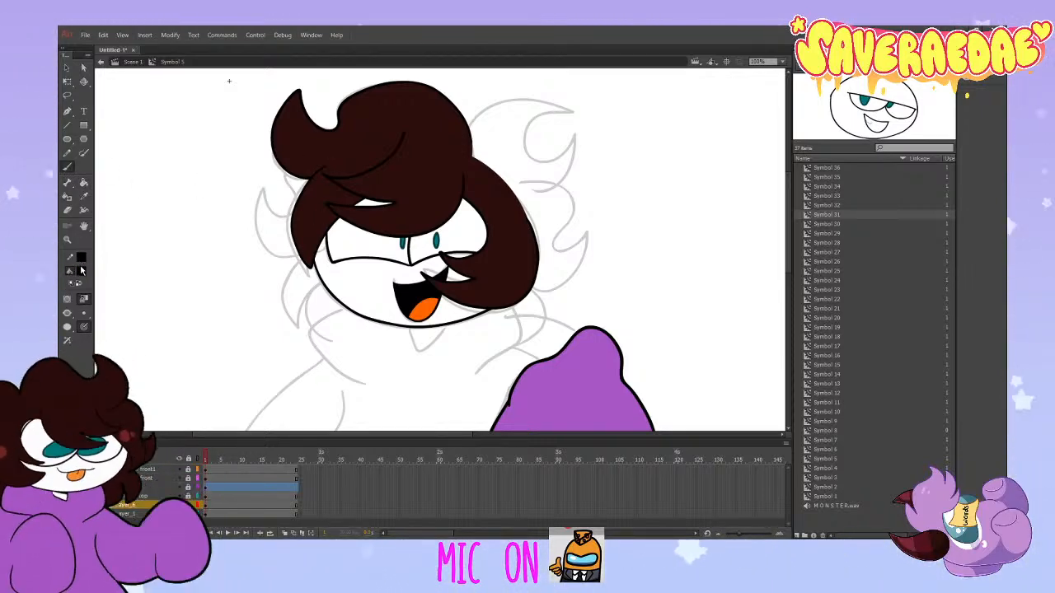
key(k)
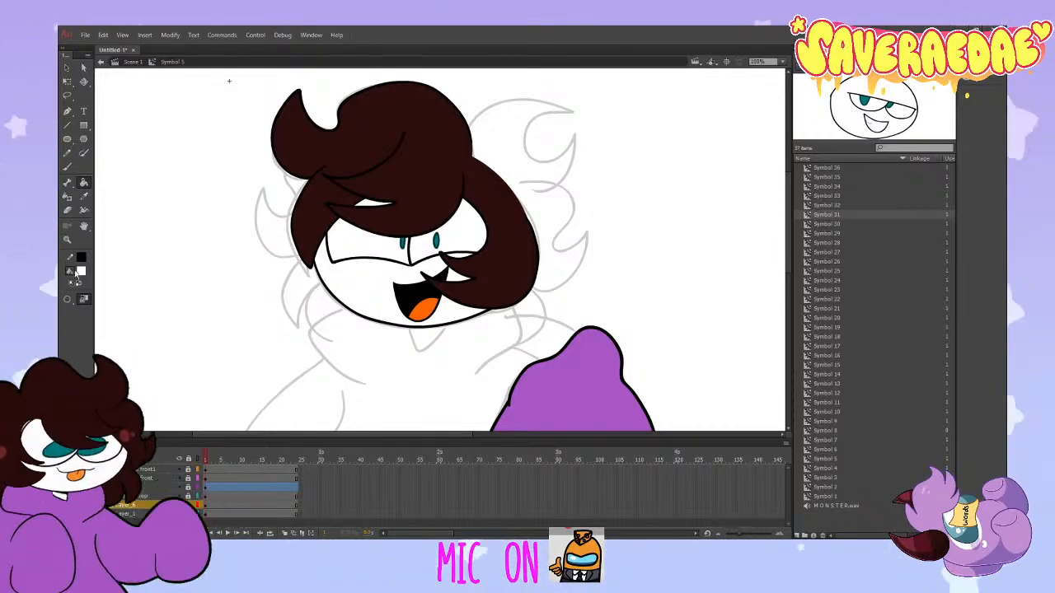
click(69, 167)
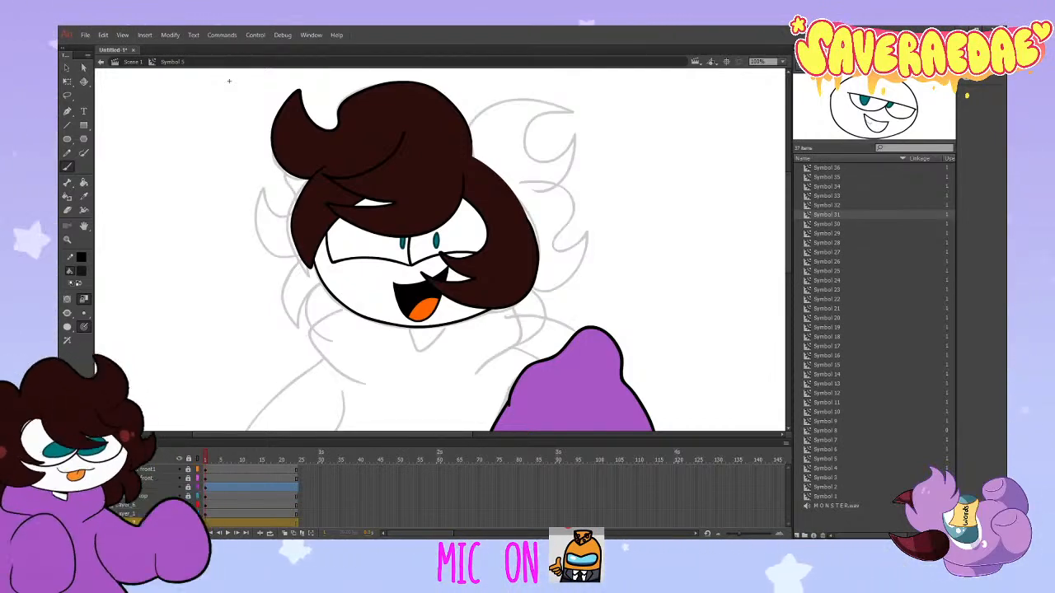
click(126, 513)
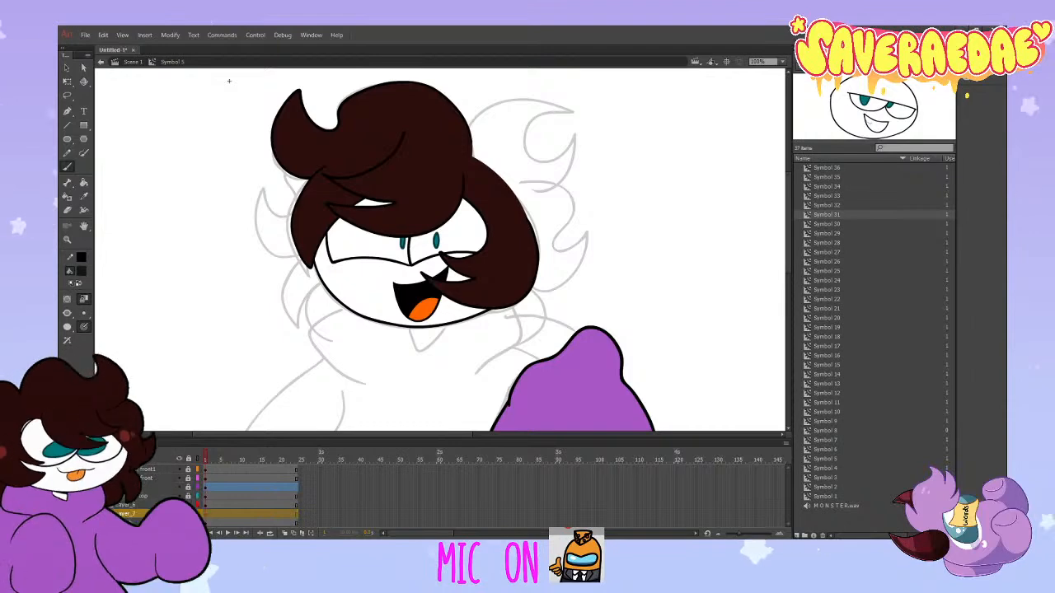
double_click(127, 504)
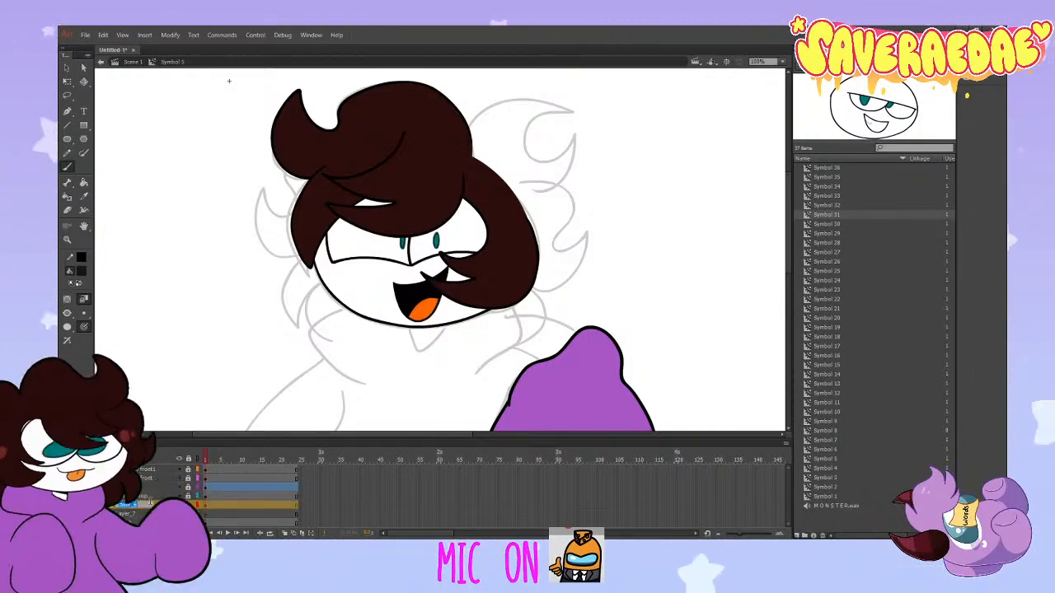
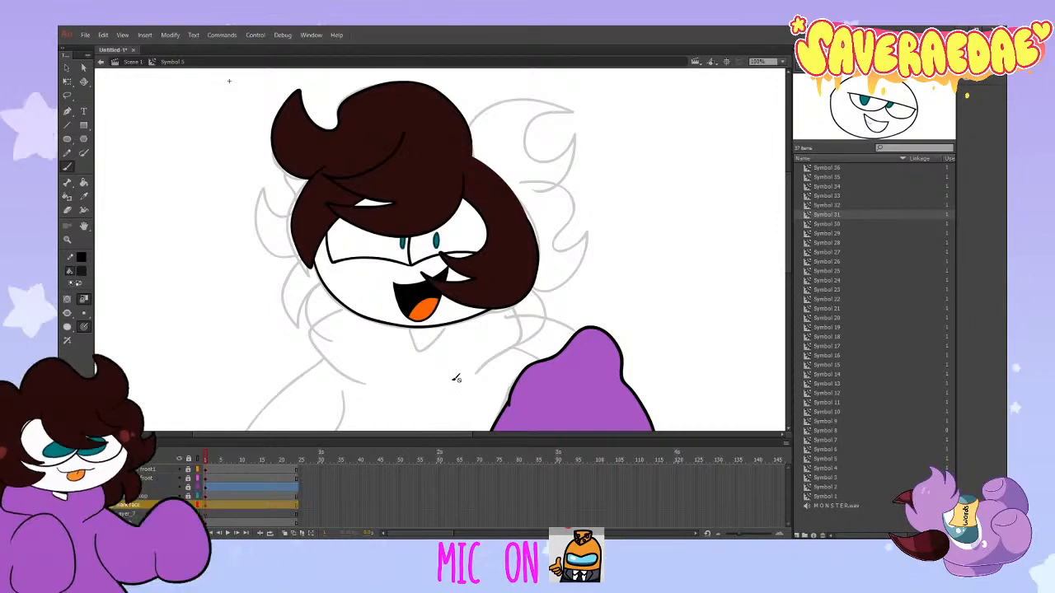
scroll(457, 378, down, 6)
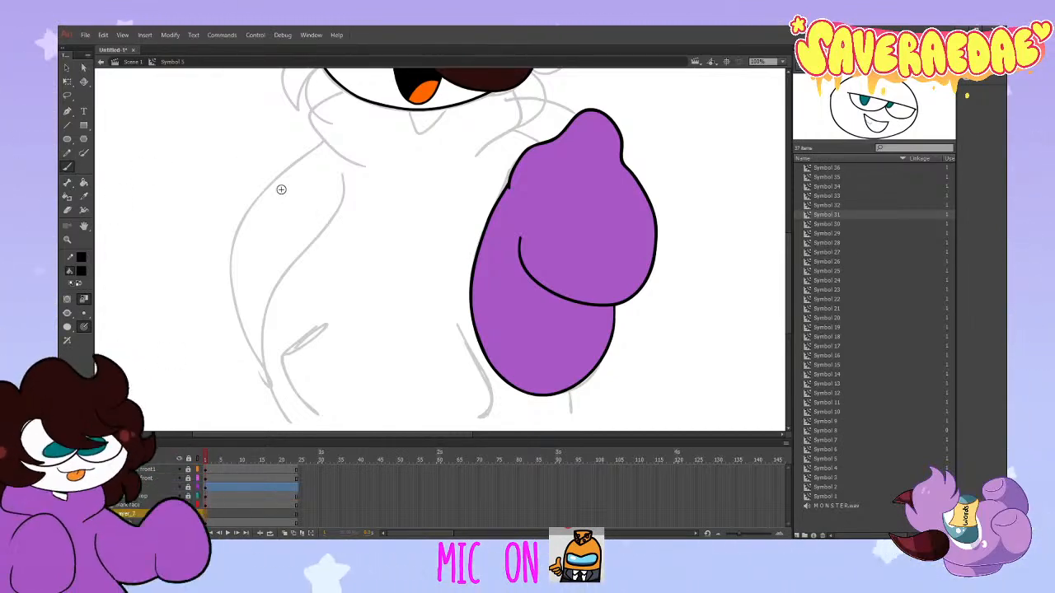
scroll(337, 211, down, 3)
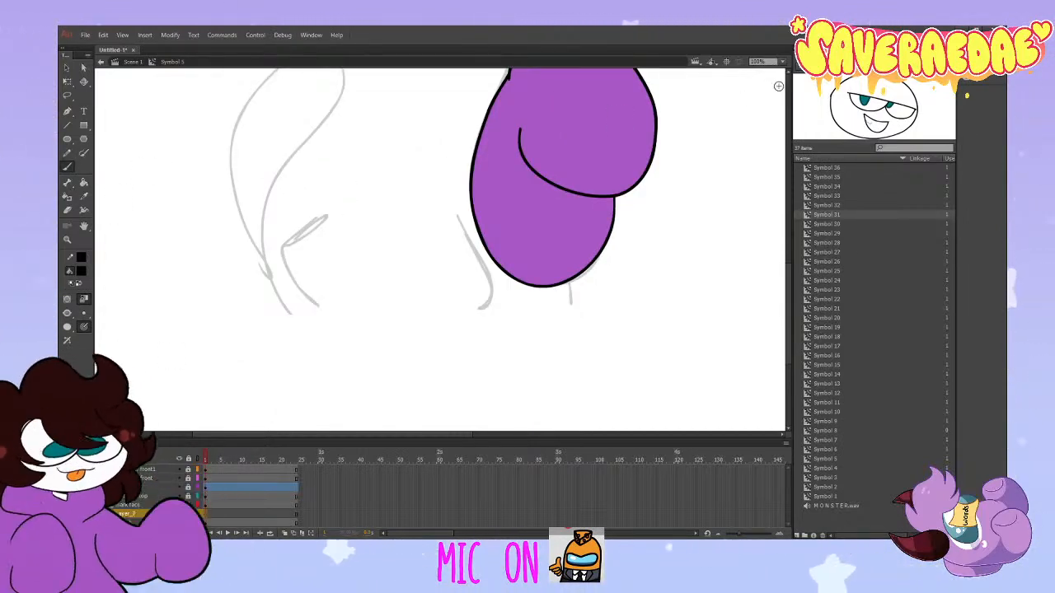
Step: Ink the hoodie torso's two sides and rounded hem over the sketch, and hide the raised arm layer
scroll(607, 315, up, 3)
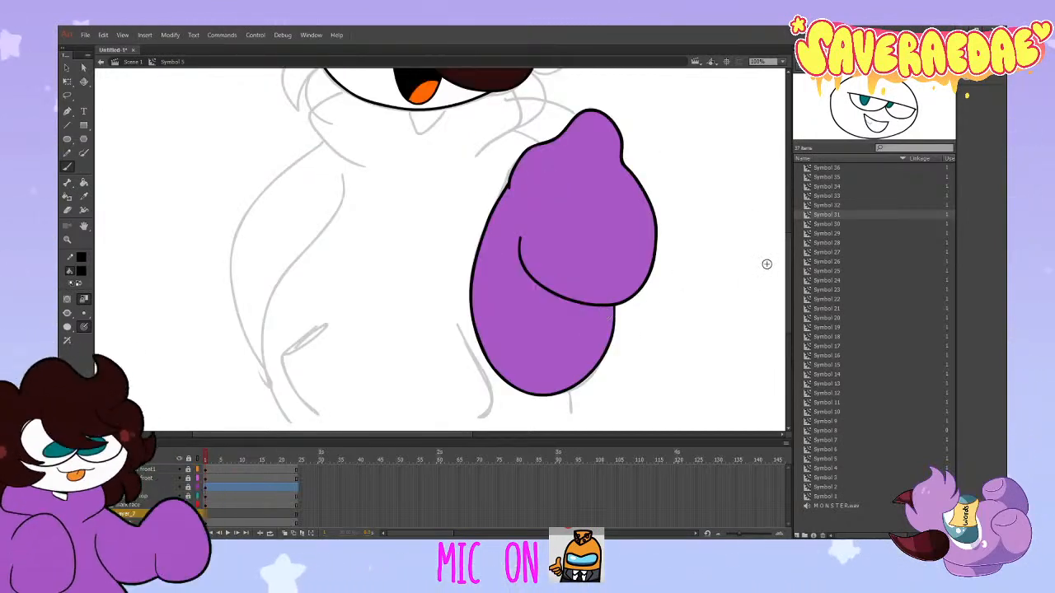
scroll(788, 286, down, 1)
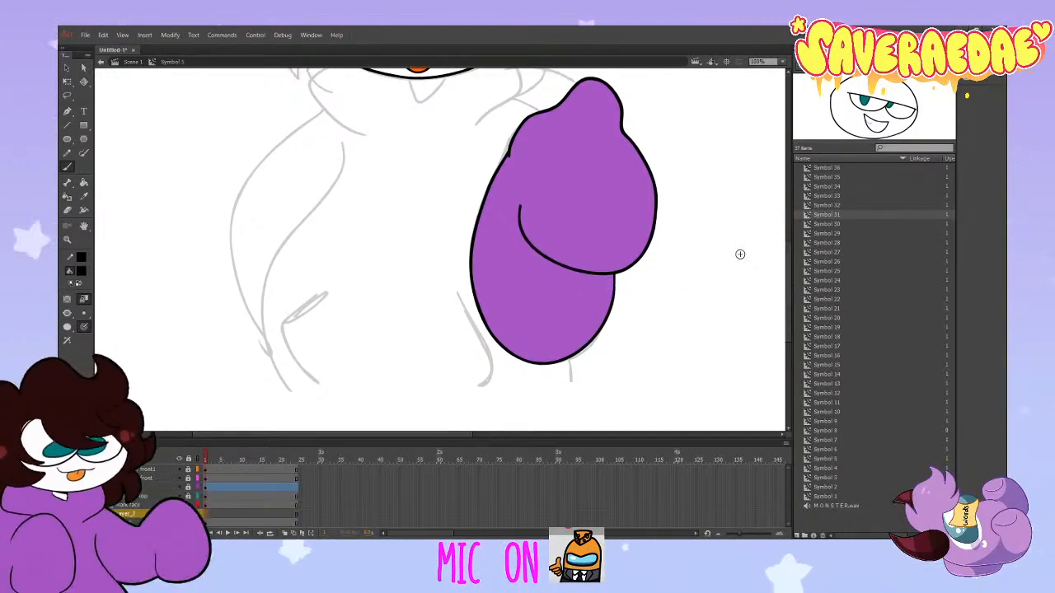
mouse_move(341, 143)
mouse_down()
mouse_move(342, 177)
mouse_move(259, 350)
mouse_move(541, 422)
mouse_up()
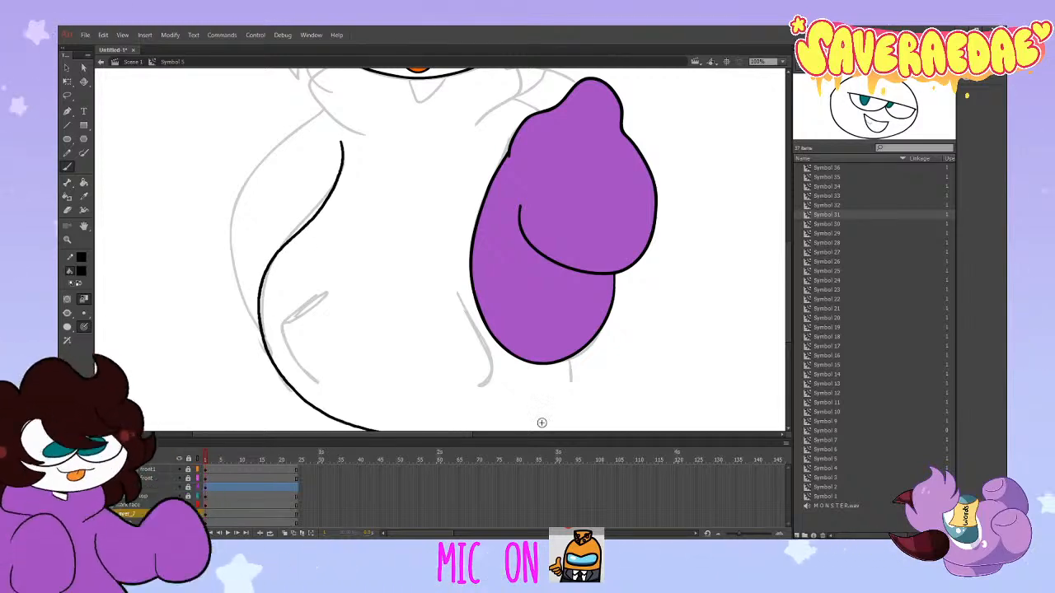
scroll(758, 304, down, 1)
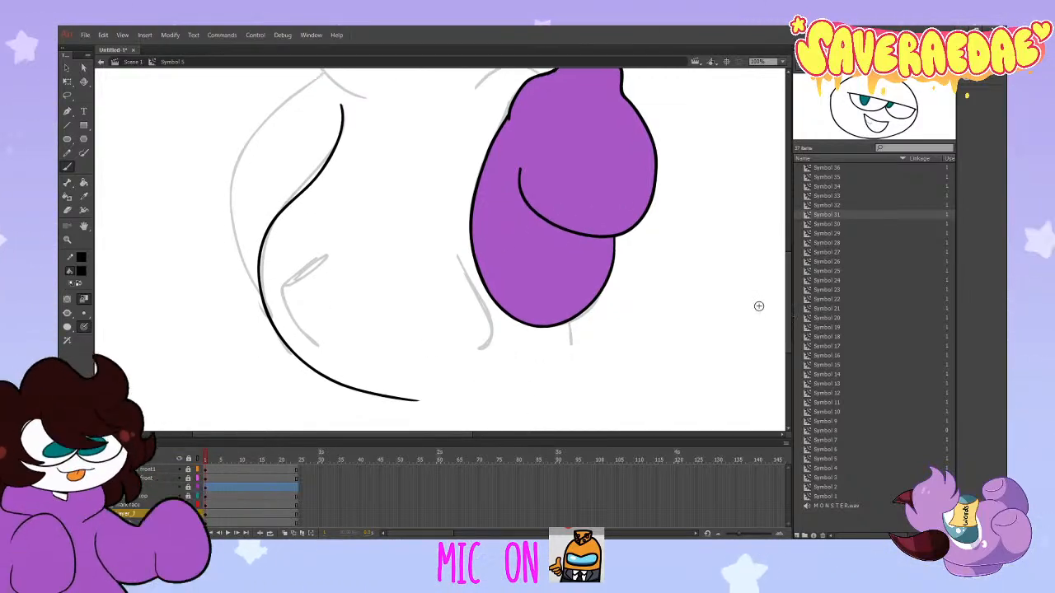
mouse_move(413, 399)
mouse_down()
mouse_move(535, 387)
mouse_move(573, 322)
mouse_up()
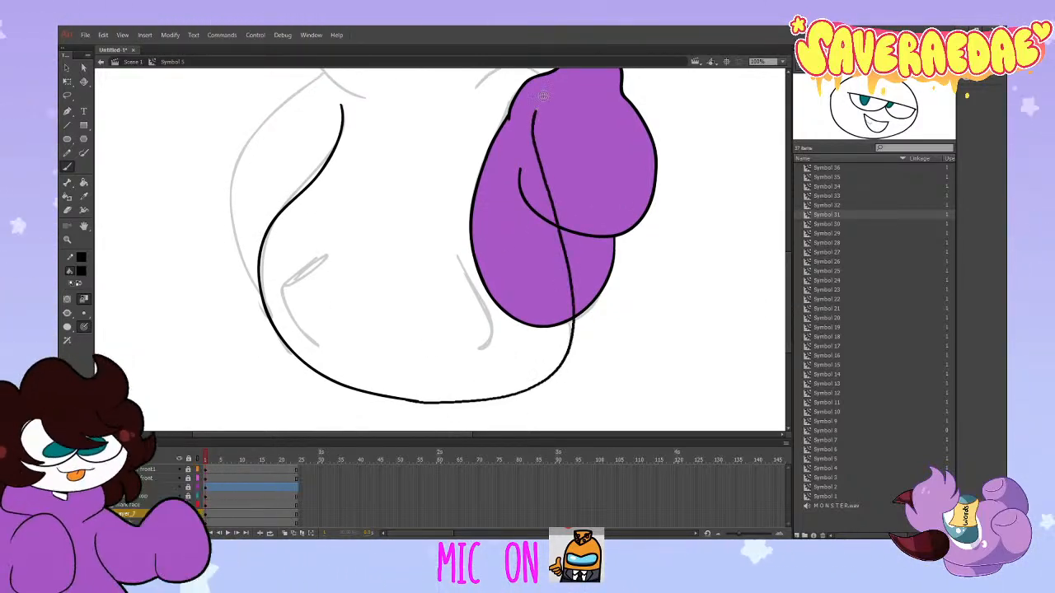
key(ctrl+z)
mouse_move(414, 400)
mouse_down()
mouse_move(567, 360)
mouse_move(519, 162)
mouse_move(523, 136)
mouse_up()
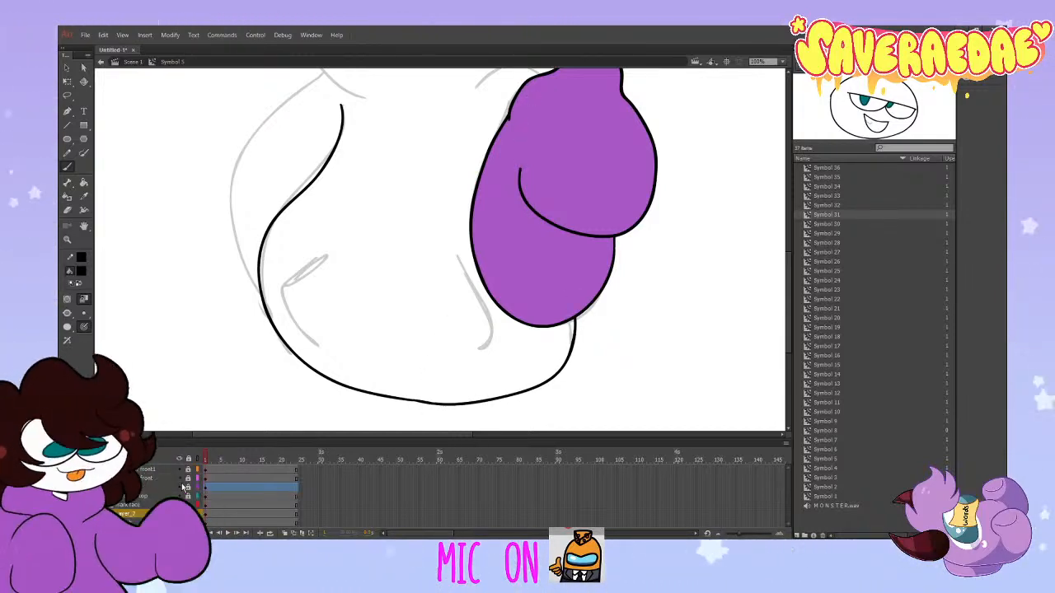
click(179, 478)
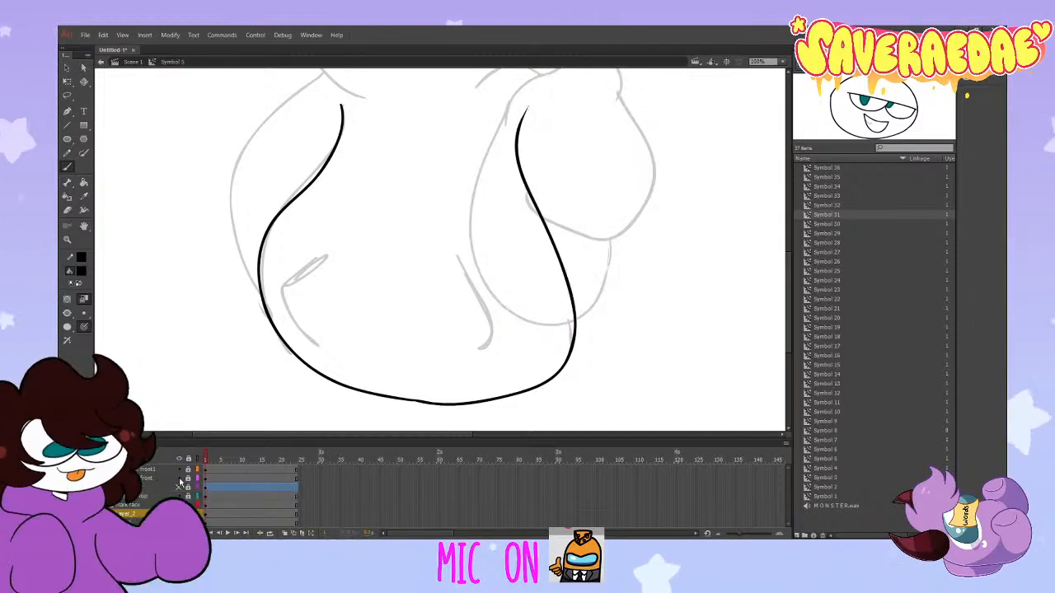
Step: Hide the face layer and ink the small rounded V-shaped neck opening beneath the chin
drag(787, 266, 787, 225)
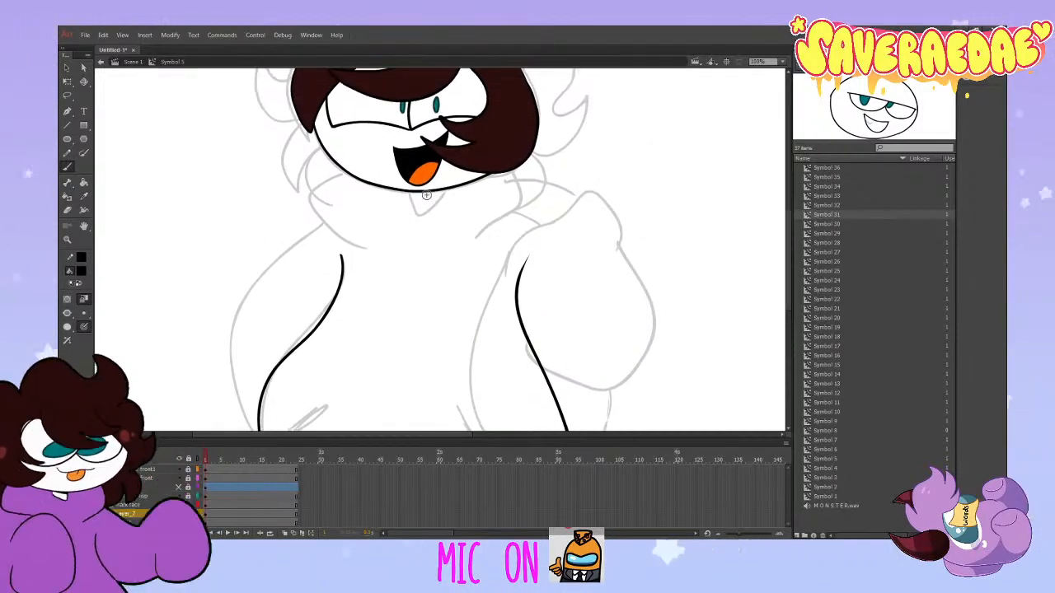
mouse_move(411, 192)
mouse_down()
mouse_move(436, 207)
mouse_move(446, 189)
mouse_up()
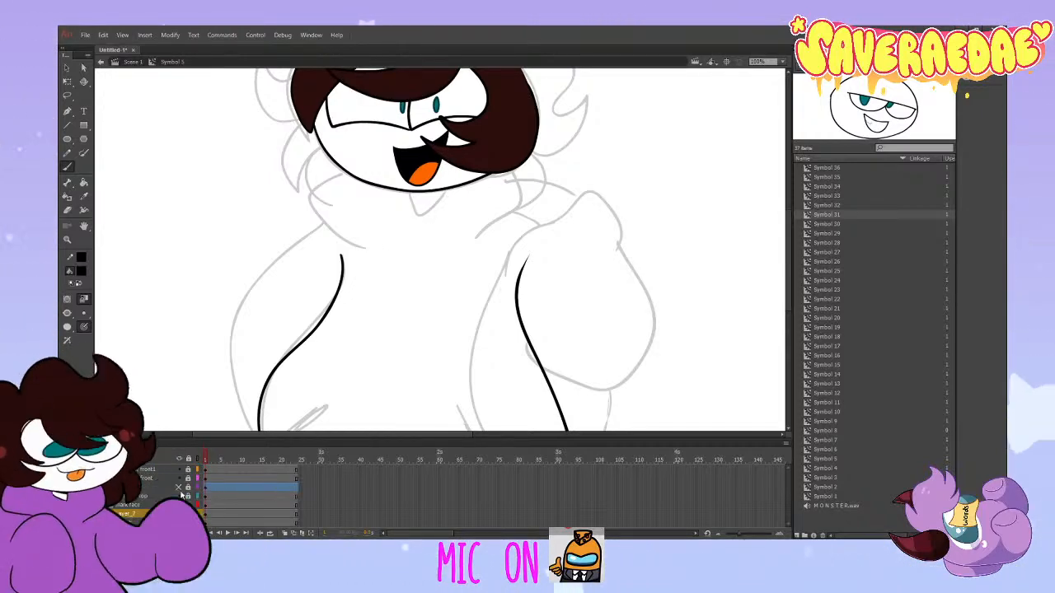
click(180, 488)
mouse_move(406, 182)
mouse_down()
mouse_move(420, 213)
mouse_move(407, 175)
mouse_up()
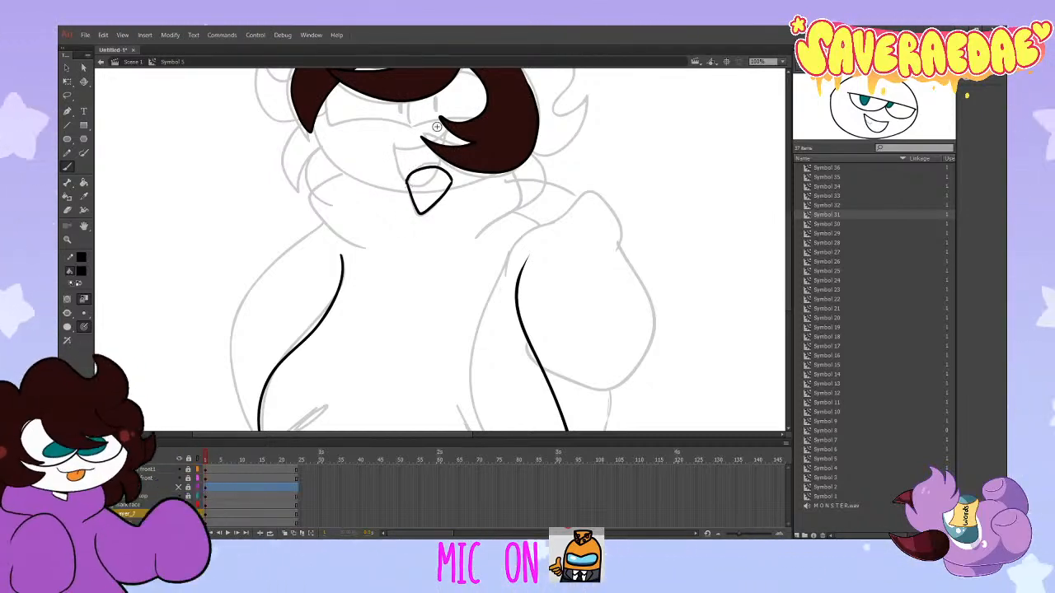
Step: Ink the hoodie's collar around the neck opening, curving behind the hair and down to the shoulders
drag(474, 239, 522, 196)
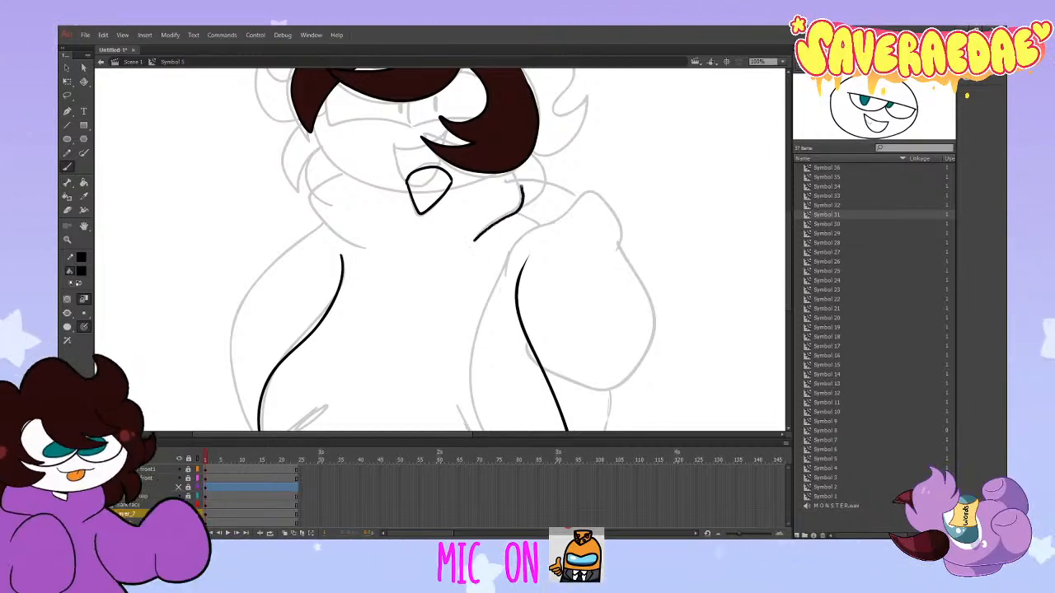
drag(388, 142, 375, 248)
key(ctrl+z)
key(ctrl+z)
mouse_move(474, 241)
mouse_down()
mouse_move(515, 203)
mouse_move(512, 172)
mouse_up()
key(ctrl+z)
drag(474, 242, 498, 221)
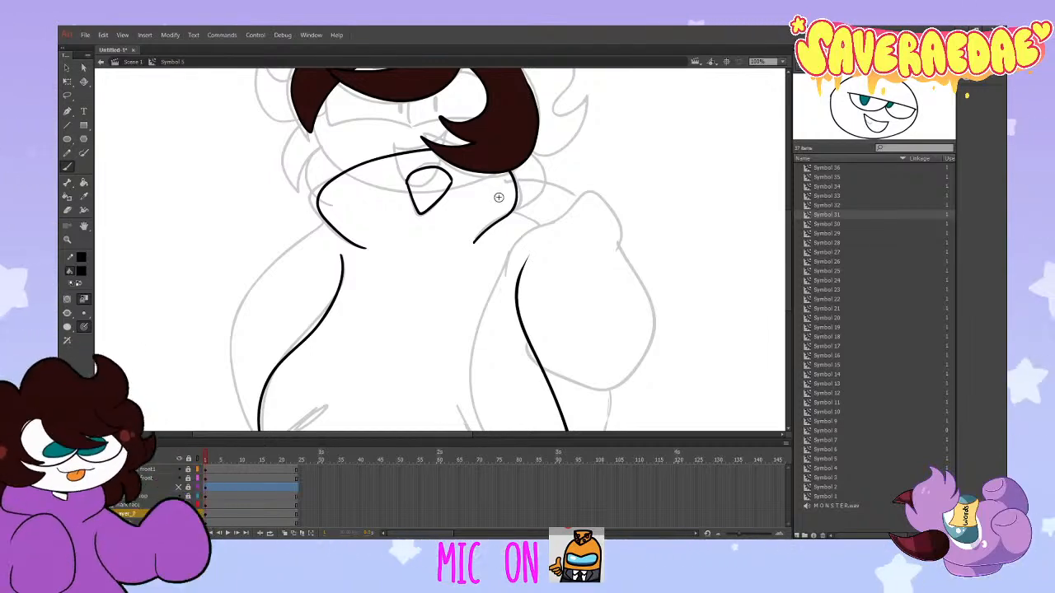
Step: Ink the outer curves of both sleeves from the collar down to the torso sides
drag(514, 214, 585, 311)
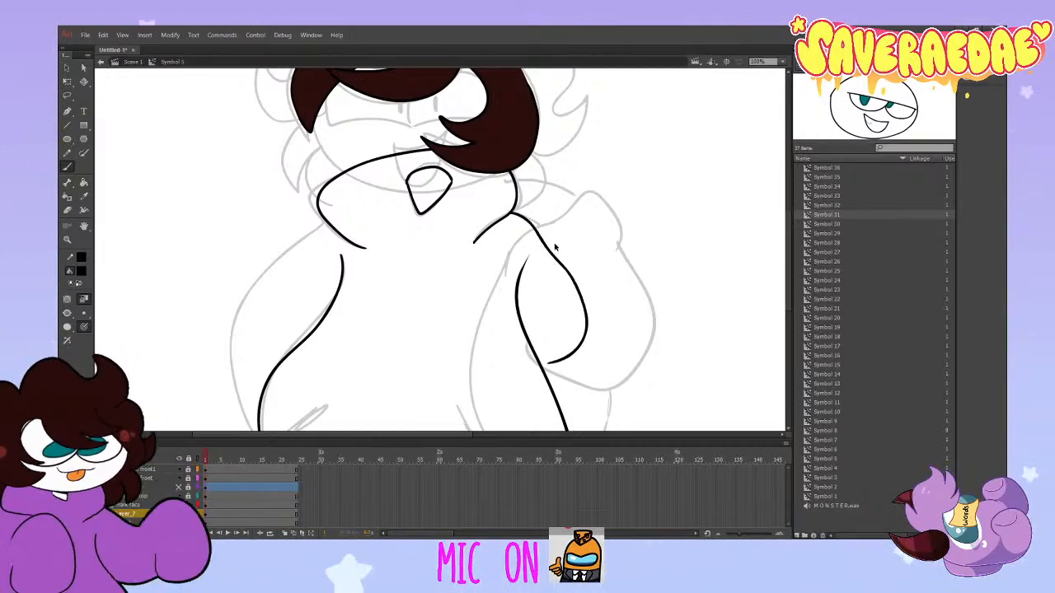
mouse_move(519, 212)
mouse_down()
mouse_move(560, 255)
mouse_move(583, 324)
mouse_move(540, 361)
mouse_up()
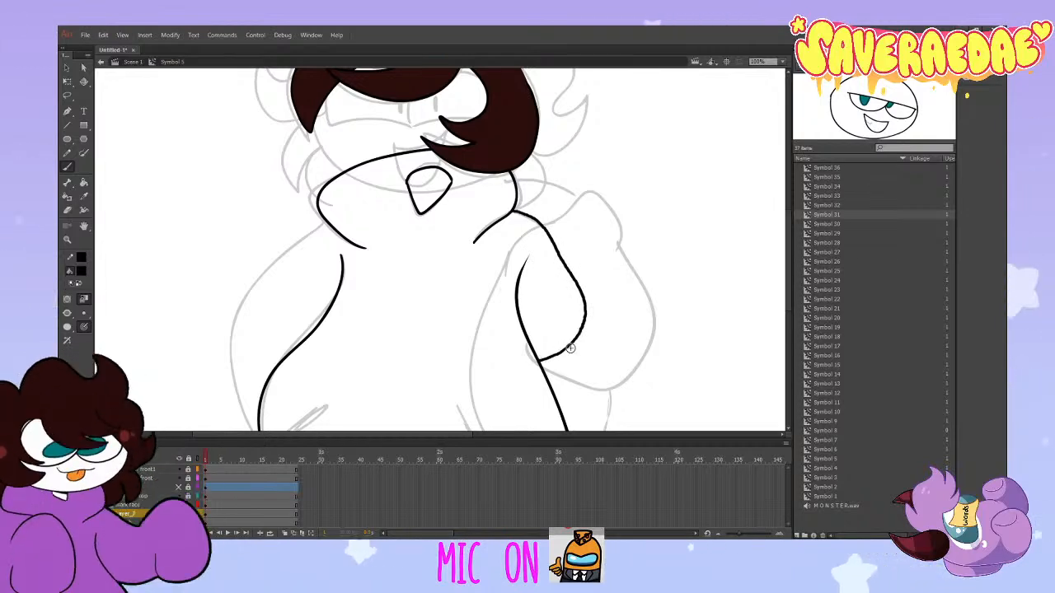
scroll(782, 215, down, 3)
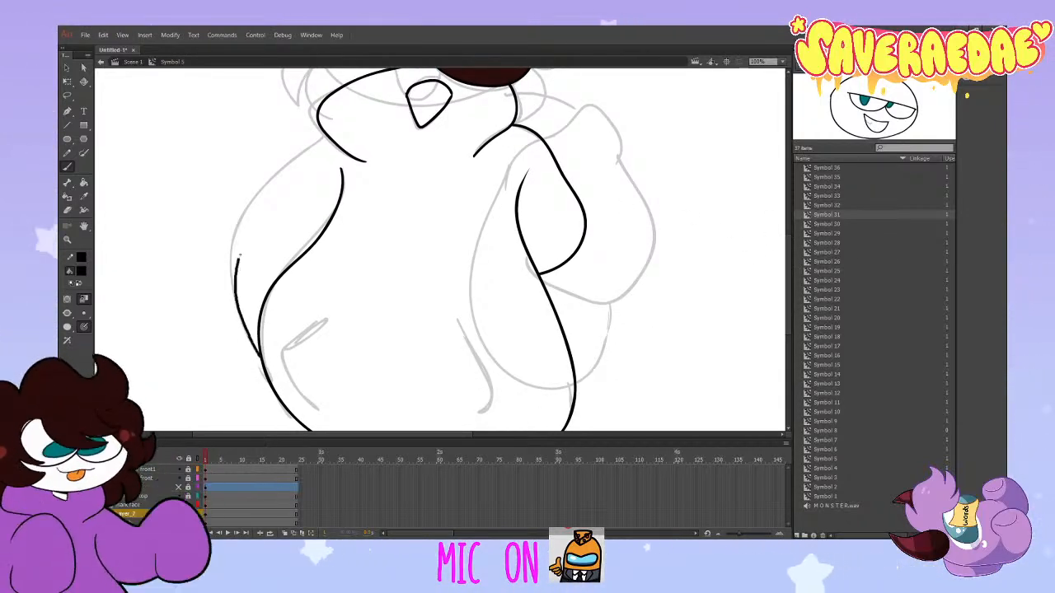
mouse_move(324, 134)
mouse_down()
mouse_move(237, 278)
mouse_move(259, 342)
mouse_up()
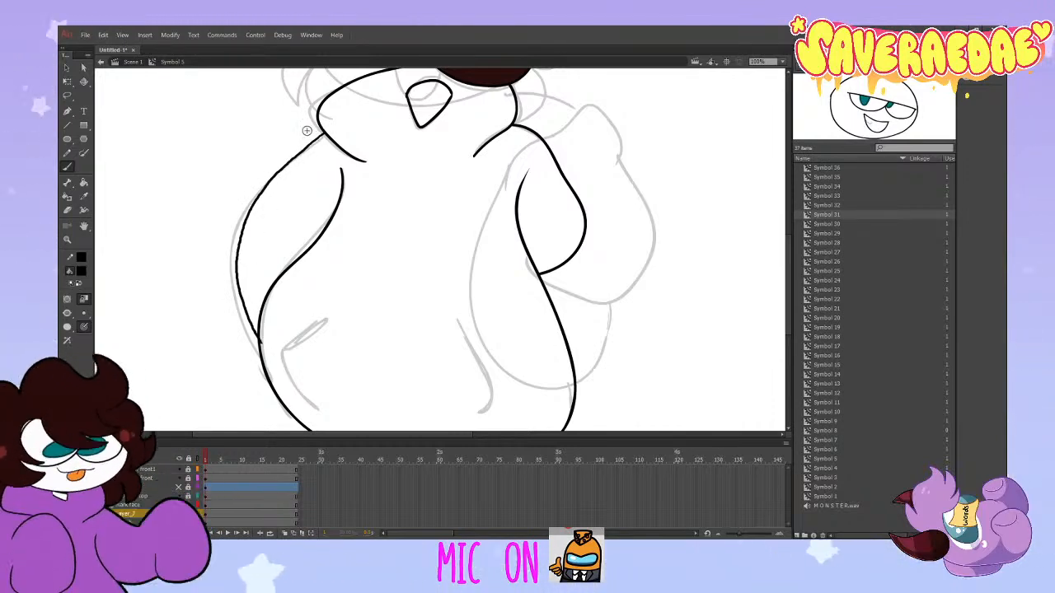
drag(320, 133, 260, 363)
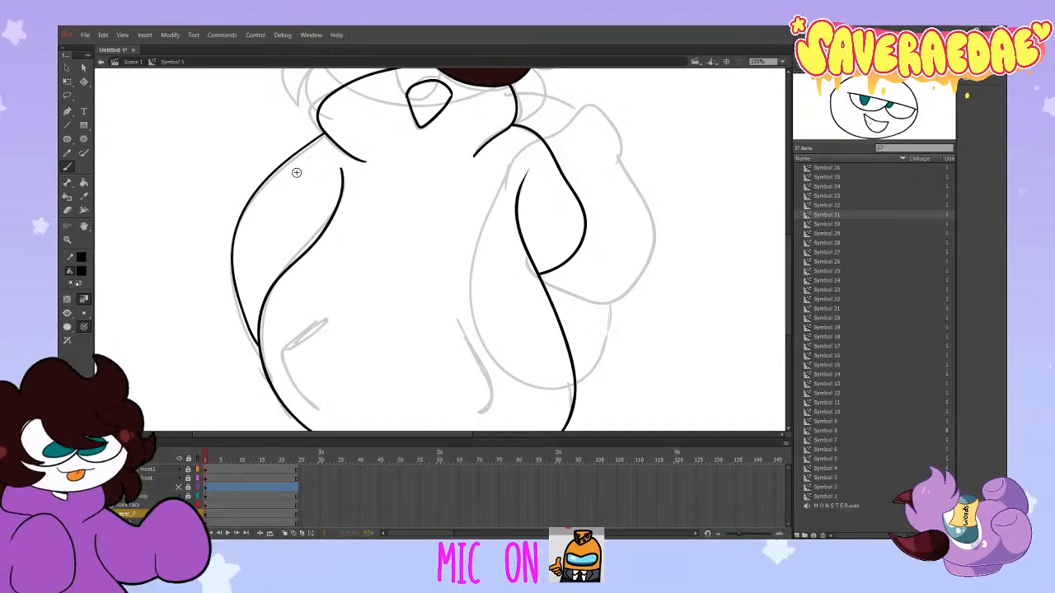
Step: Ink the pocket fold lines on both sides of the hoodie's lower belly
drag(325, 323, 320, 410)
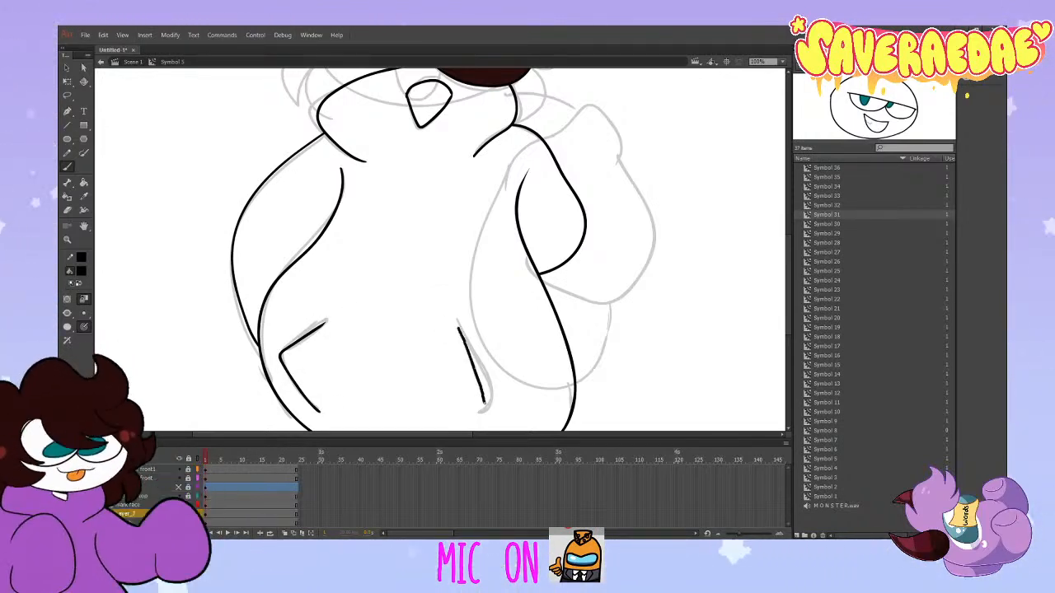
key(ctrl+z)
mouse_move(458, 333)
mouse_down()
mouse_move(489, 391)
mouse_move(477, 416)
mouse_move(427, 429)
mouse_up()
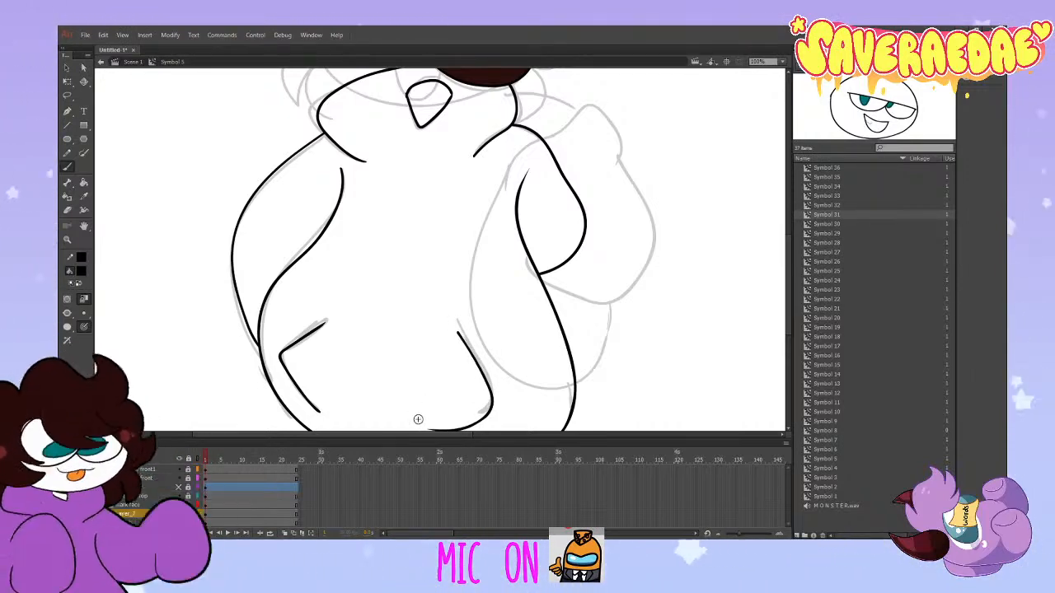
scroll(419, 423, up, 3)
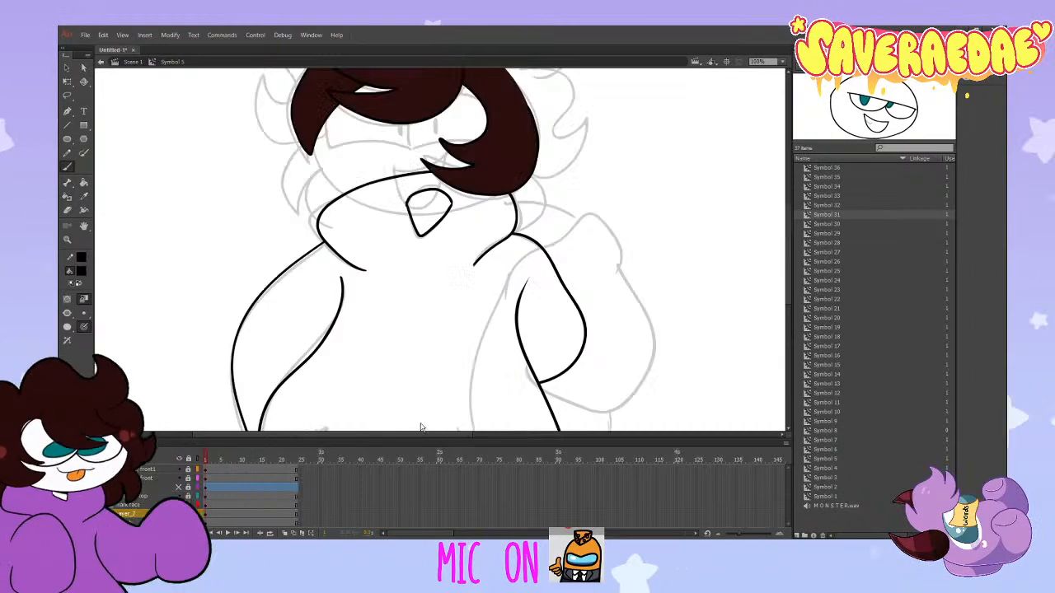
scroll(420, 422, up, 3)
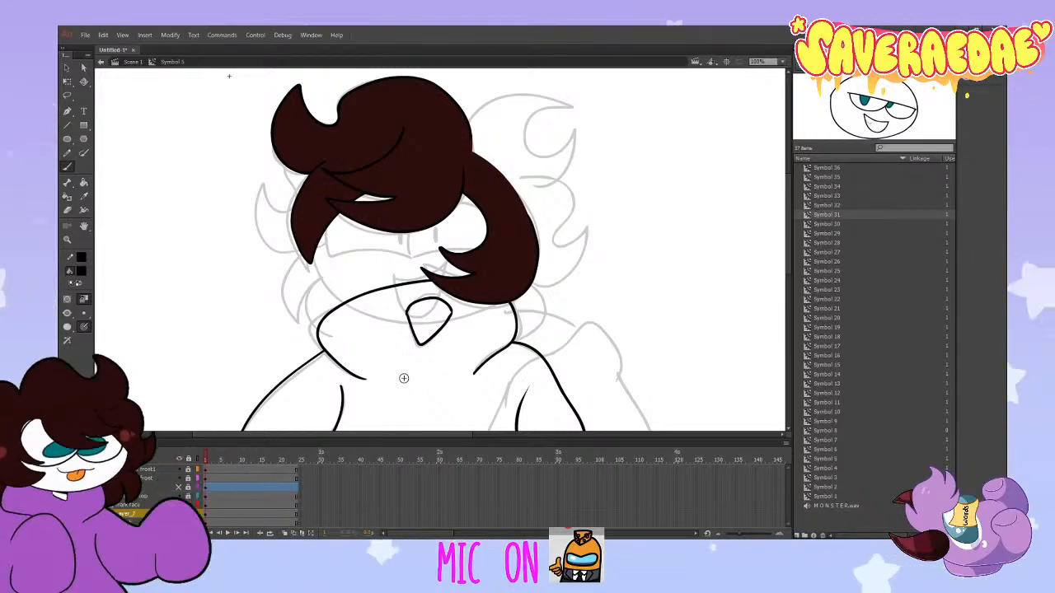
scroll(404, 378, down, 3)
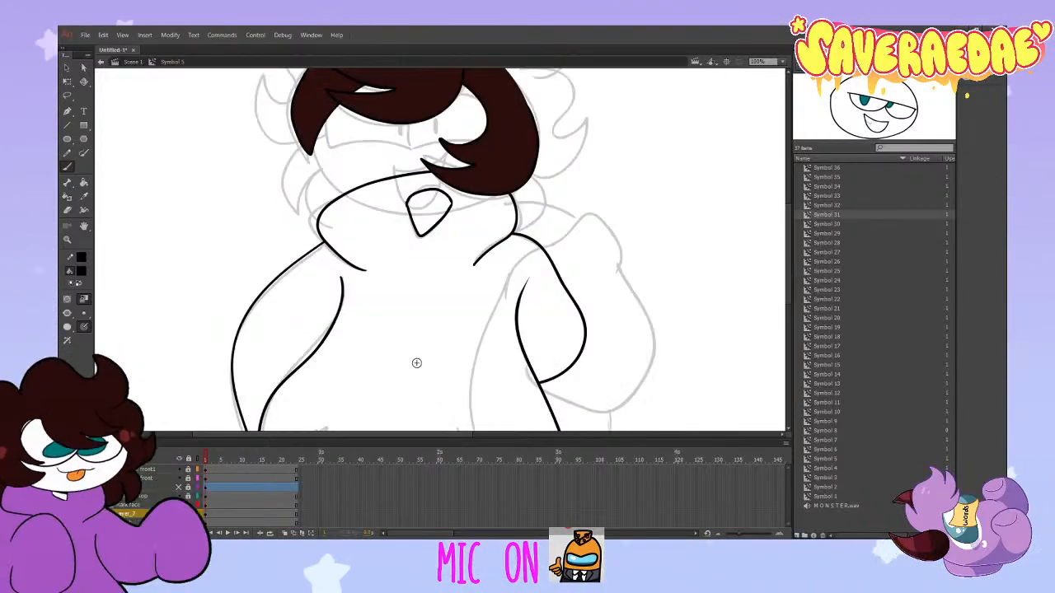
scroll(416, 366, down, 6)
scroll(412, 364, up, 5)
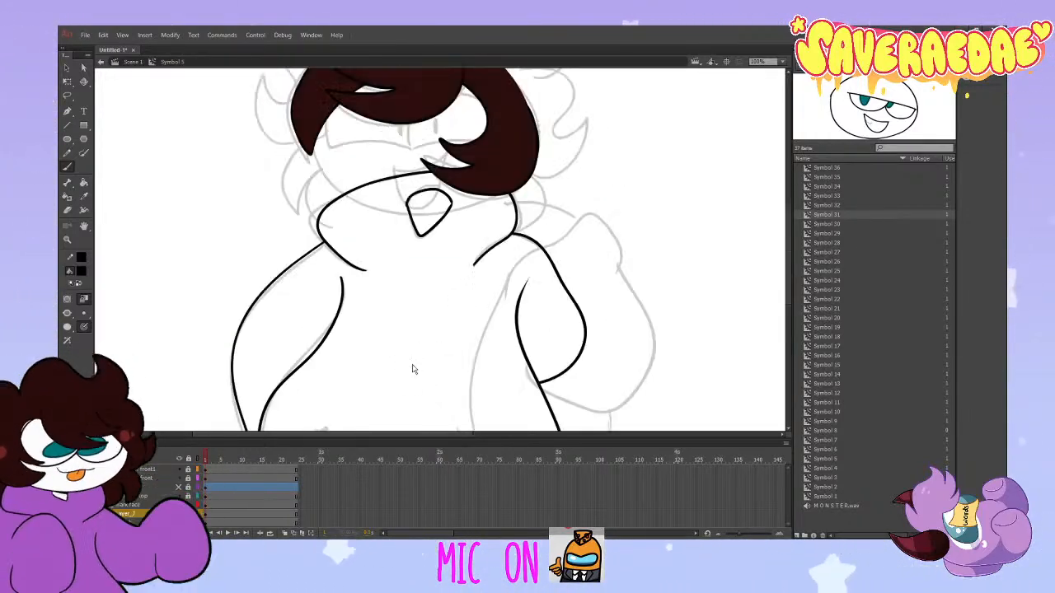
scroll(413, 365, up, 4)
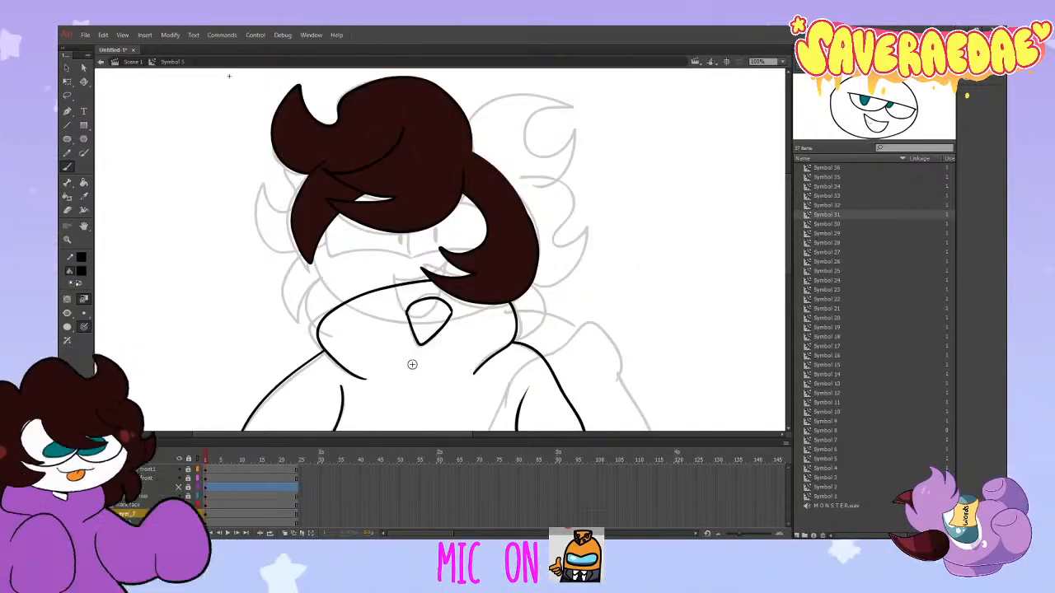
Step: Preview Symbol 30 in the library as a colour reference and fill the neck opening with white
click(835, 220)
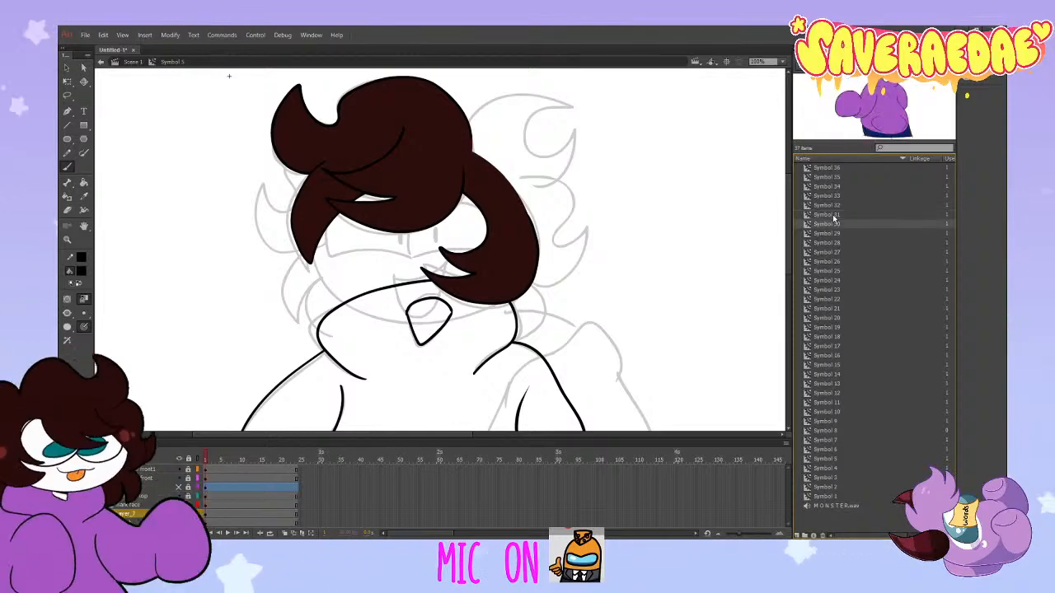
click(72, 282)
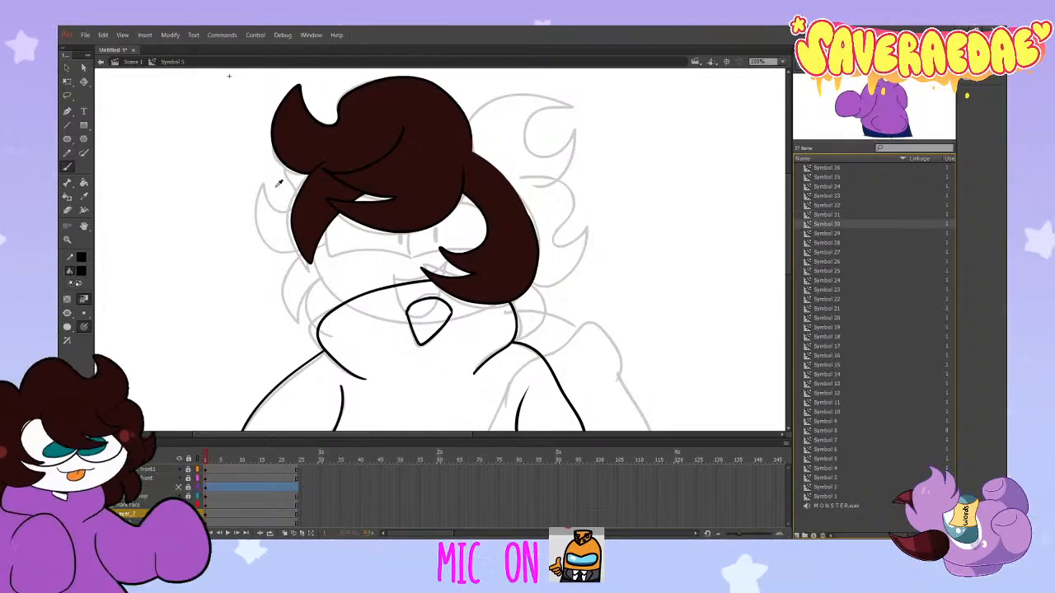
click(273, 186)
click(83, 183)
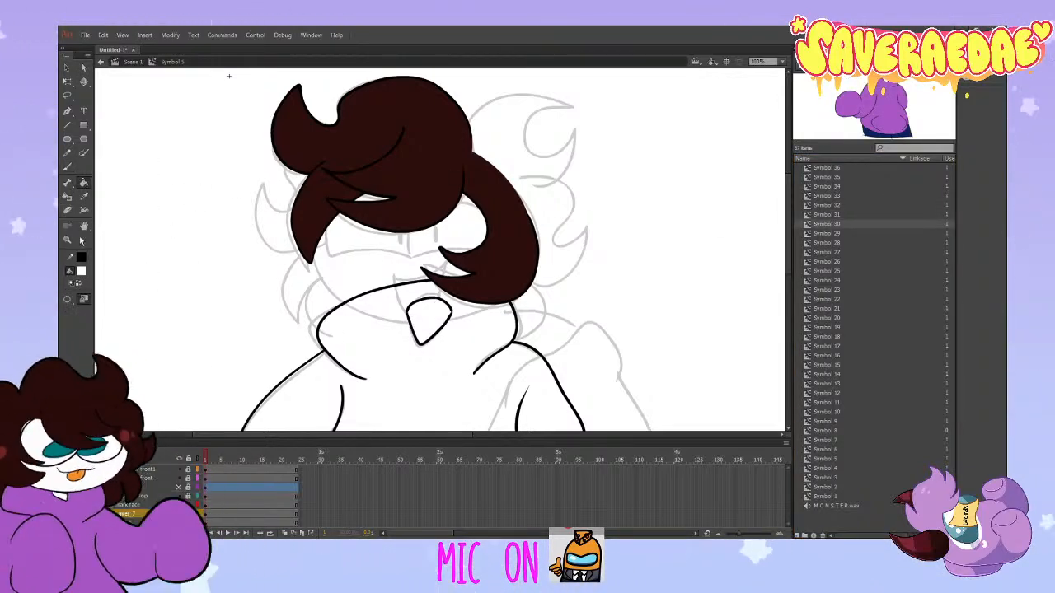
Step: Set the fill to the hoodie purple and fill the collar, torso and both sleeves with it
click(80, 271)
click(83, 183)
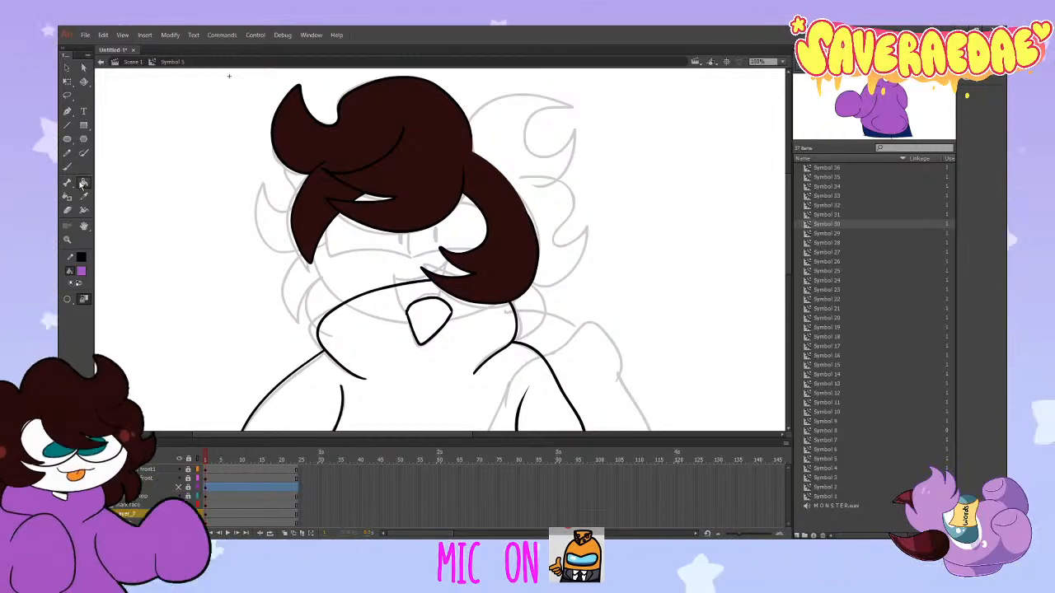
scroll(544, 339, down, 3)
scroll(435, 324, down, 6)
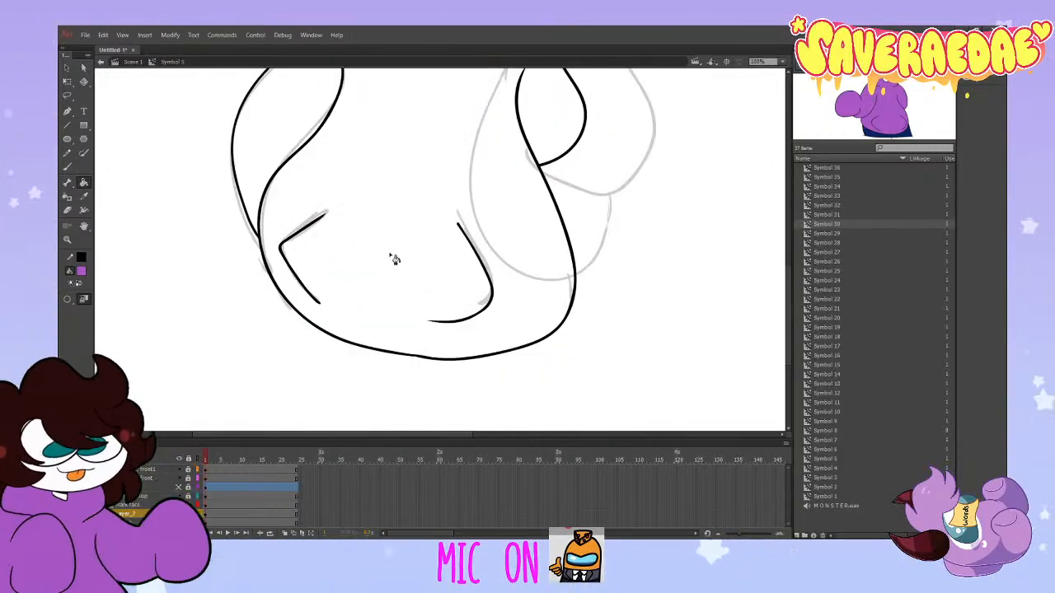
scroll(394, 259, up, 6)
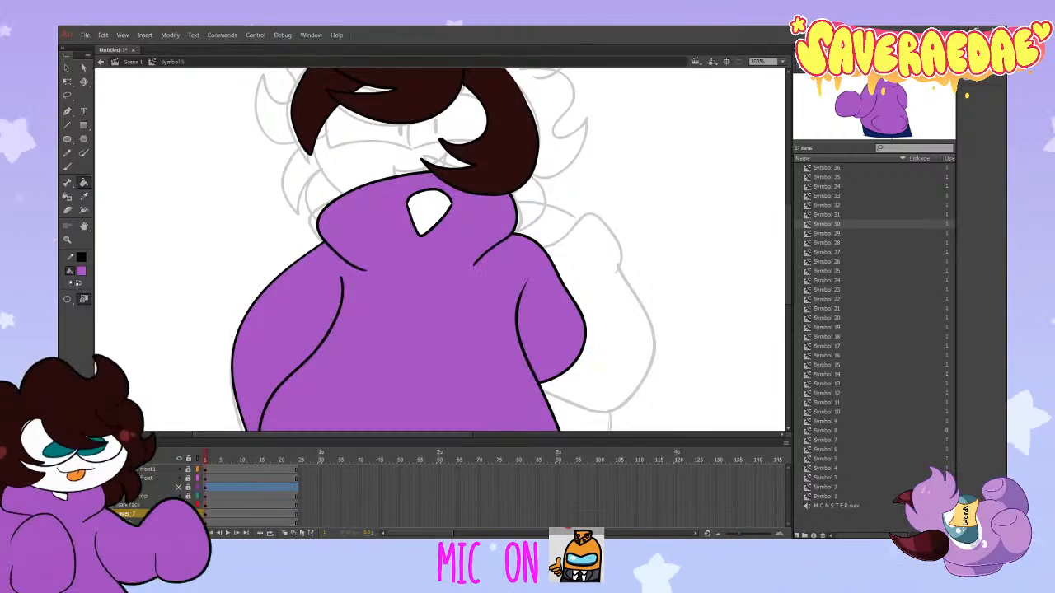
scroll(436, 311, up, 3)
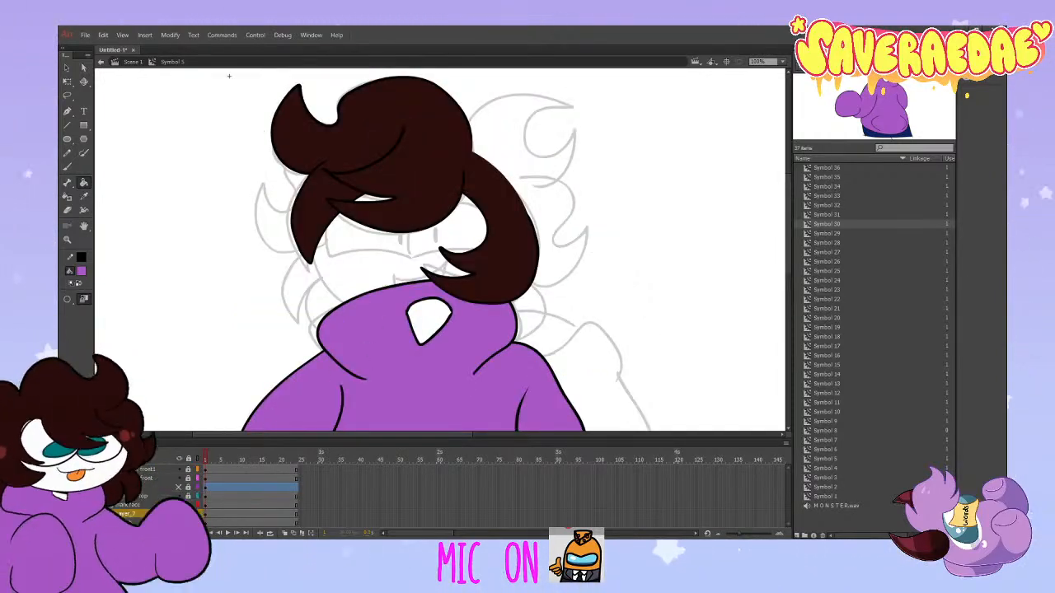
Step: Rename the body layer to mark body, lock it, and show the face and raised arm layers again
double_click(143, 513)
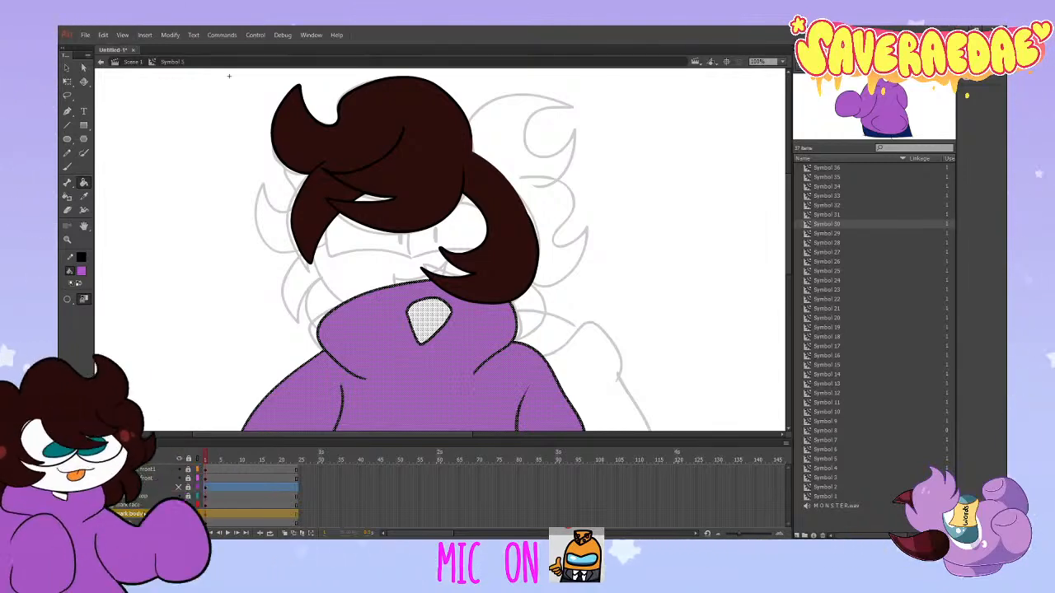
click(187, 513)
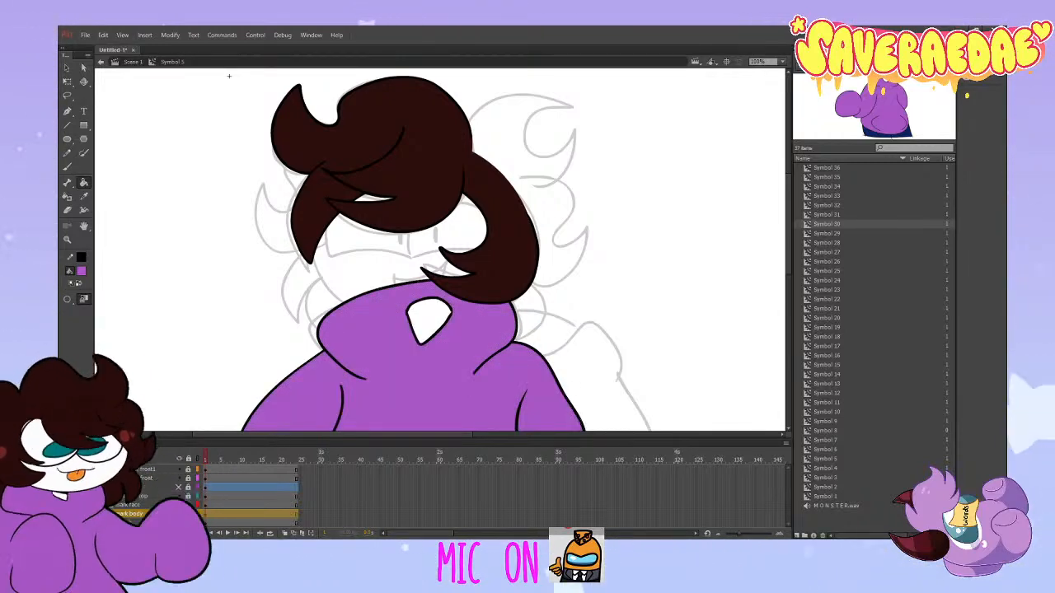
click(178, 487)
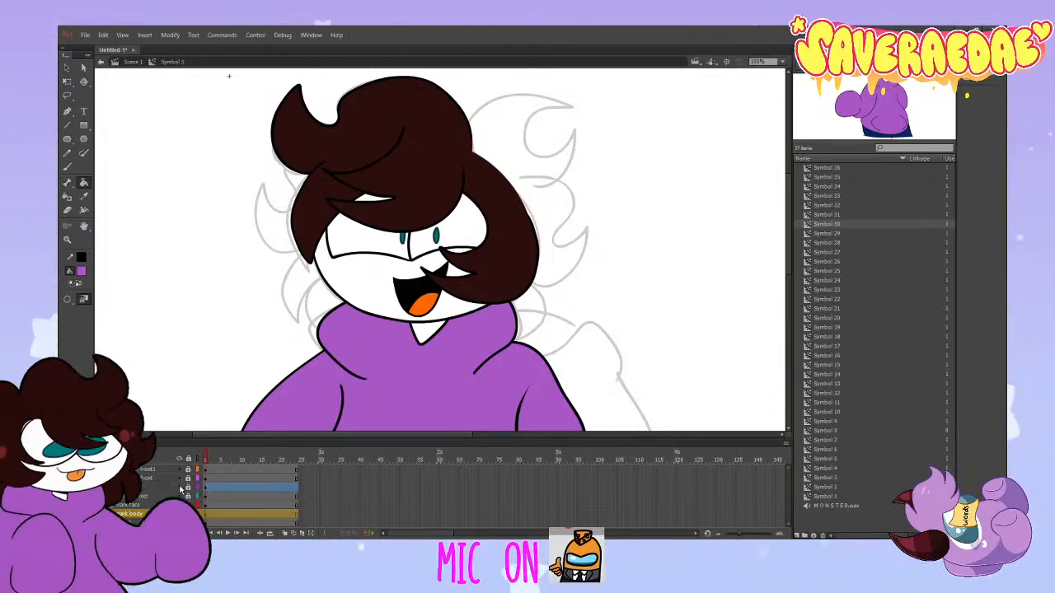
click(178, 488)
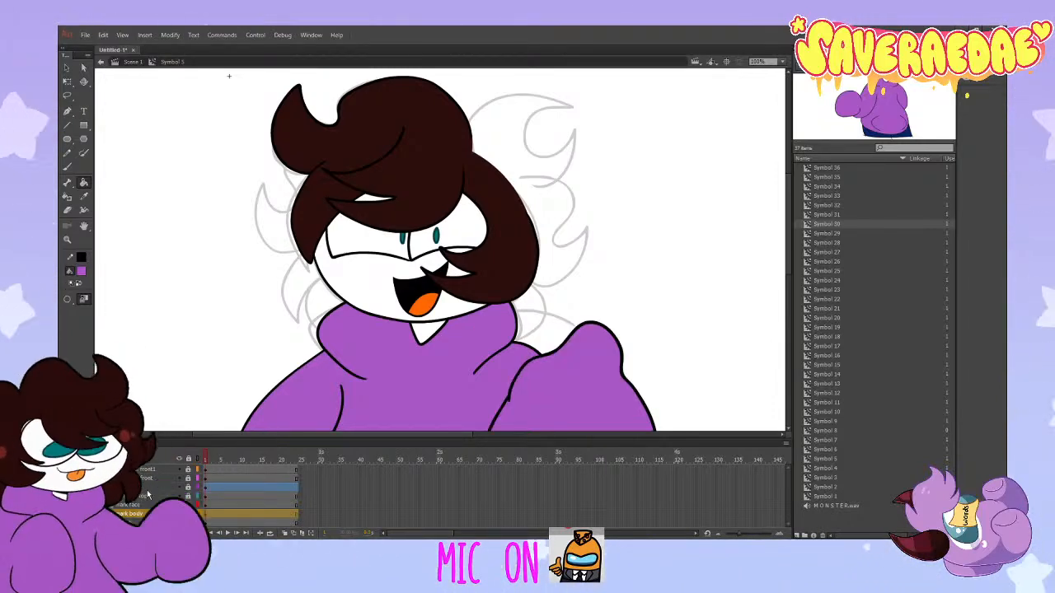
Step: Add a new layer on top and ink the black outline of the back hair curls along the right of the head down to the collar
click(165, 469)
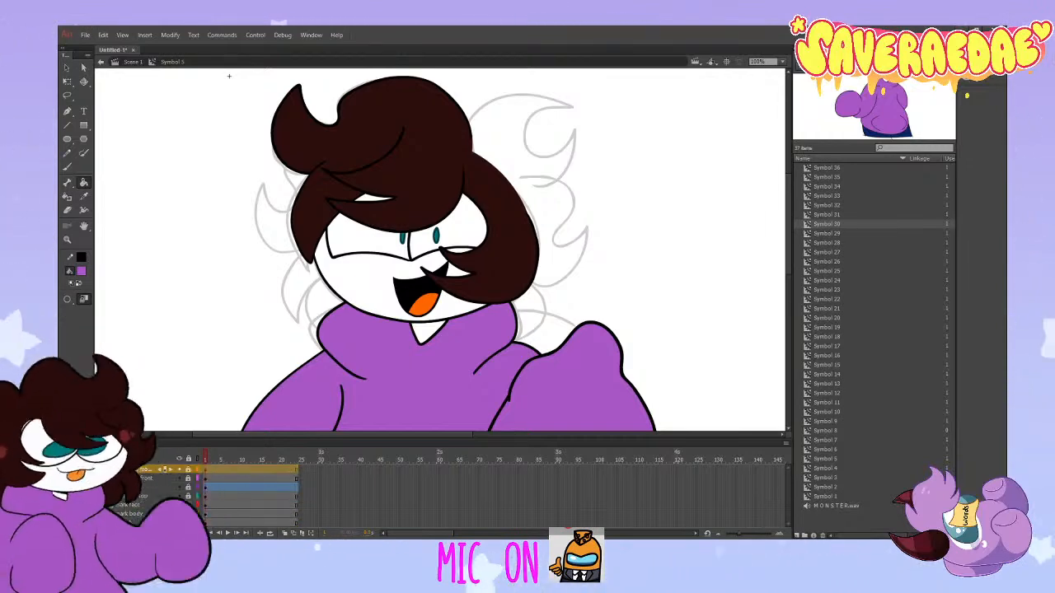
click(68, 532)
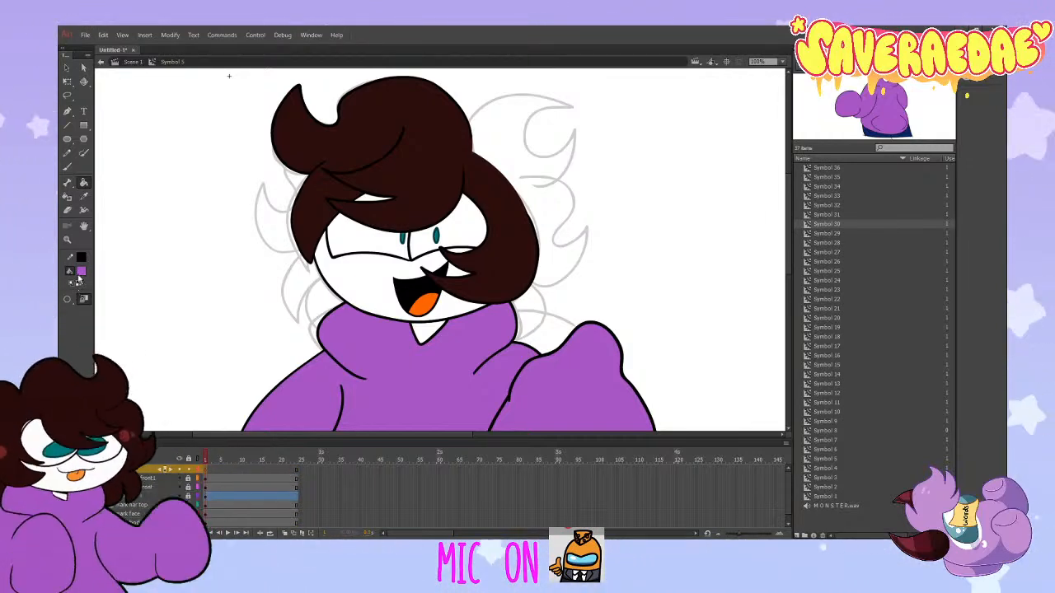
click(80, 272)
click(111, 335)
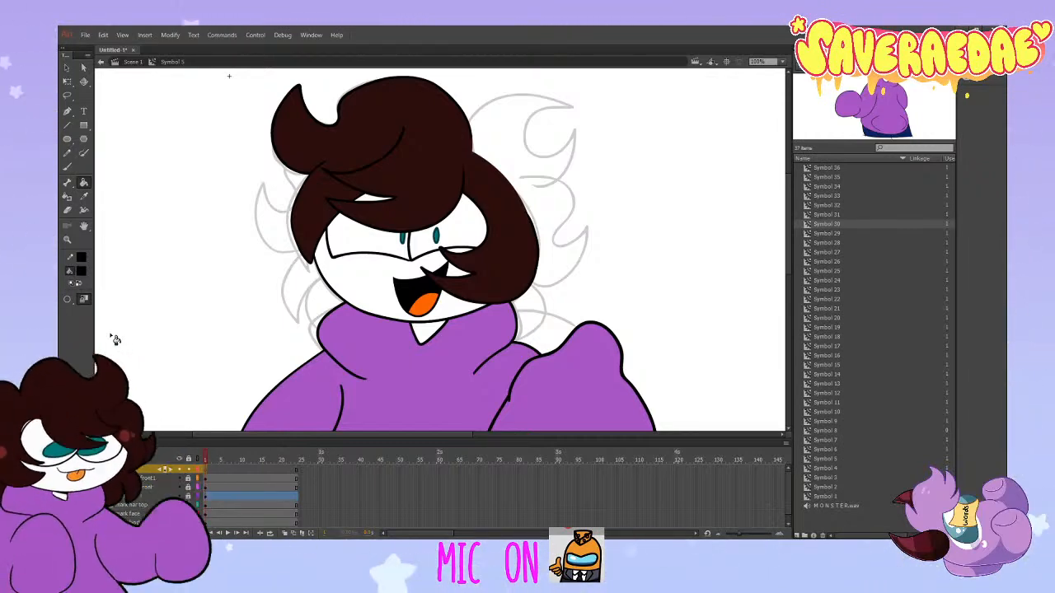
click(69, 168)
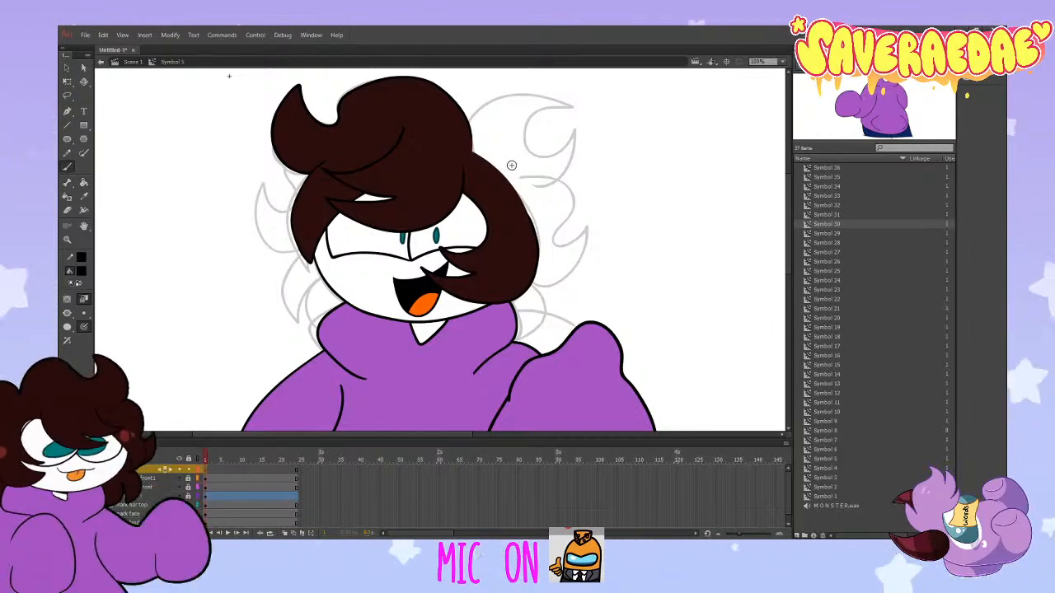
drag(518, 173, 559, 181)
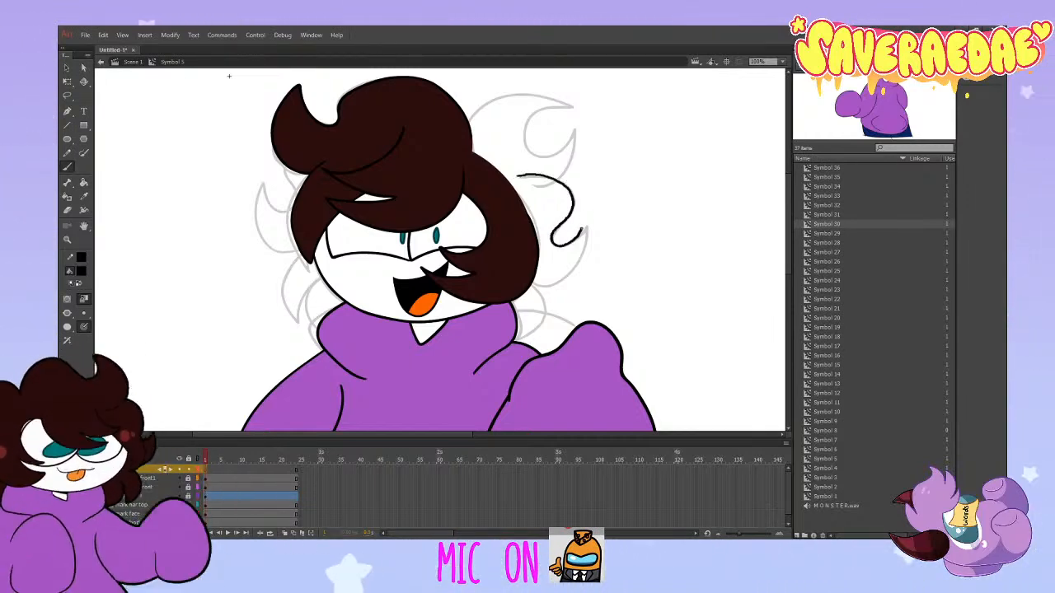
key(ctrl+z)
drag(587, 229, 542, 272)
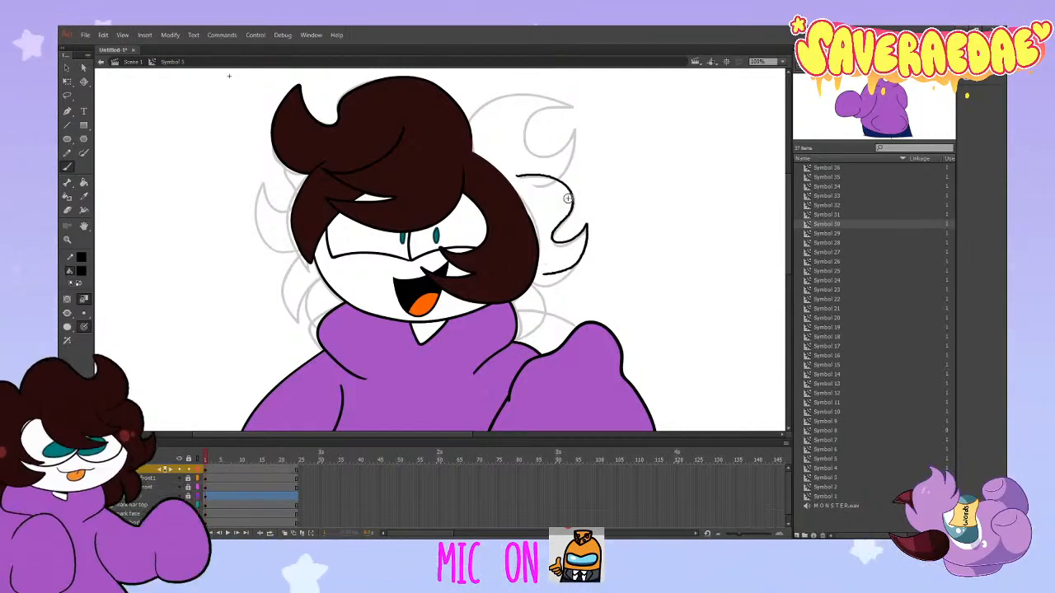
mouse_move(519, 175)
mouse_down()
mouse_move(570, 207)
mouse_move(575, 242)
mouse_move(517, 342)
mouse_up()
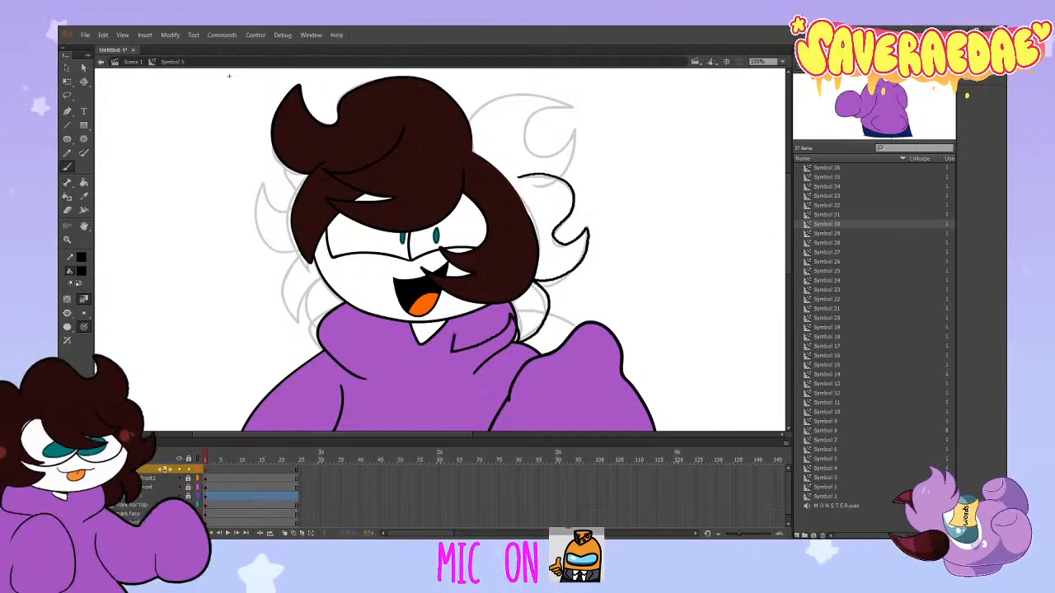
Step: Continue the back hair outline with jagged tips across the collar and flicked curls up the left of the face
mouse_move(400, 341)
mouse_down()
mouse_move(371, 356)
mouse_move(344, 324)
mouse_move(313, 328)
mouse_move(326, 272)
mouse_up()
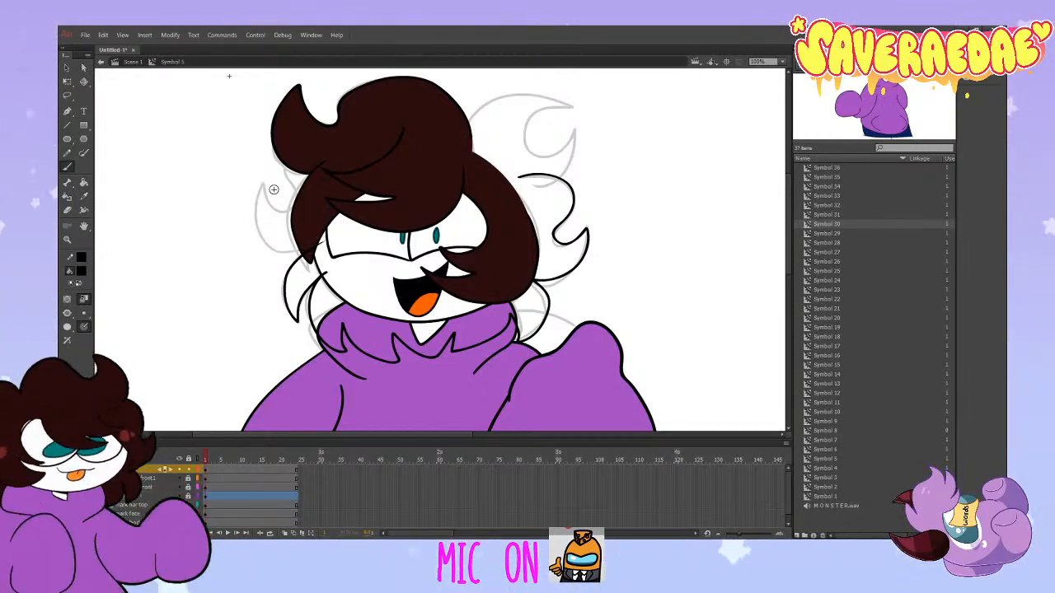
mouse_move(323, 242)
mouse_down()
mouse_move(268, 181)
mouse_move(294, 205)
mouse_move(304, 127)
mouse_up()
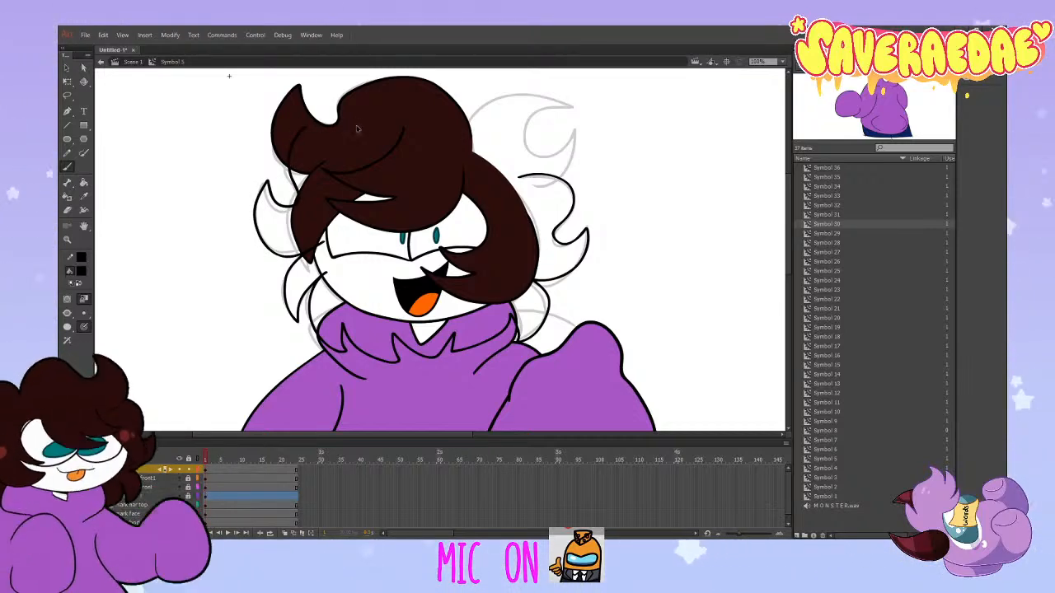
key(ctrl+z)
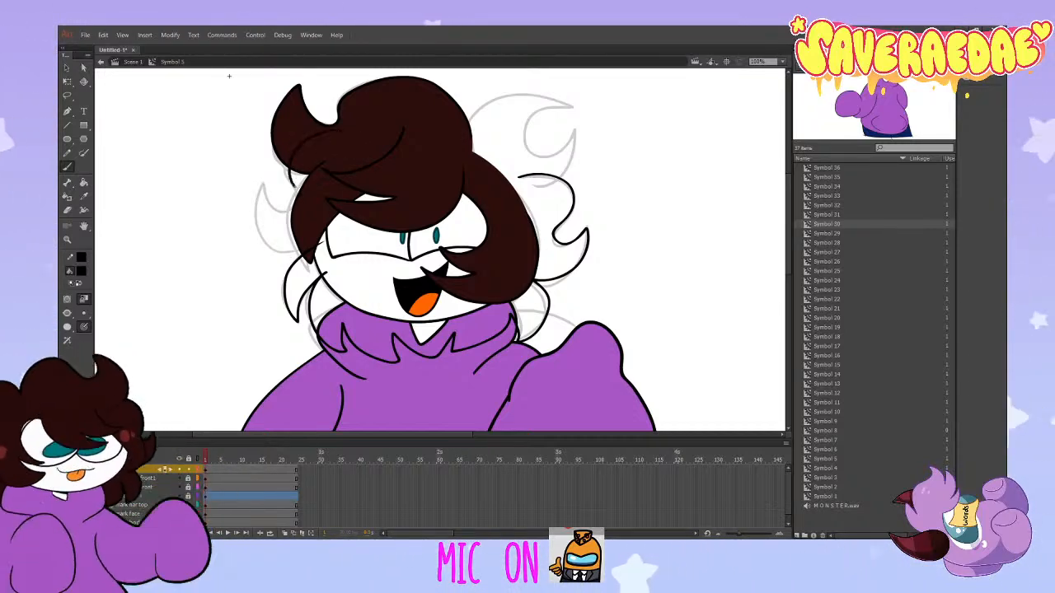
key(ctrl+y)
key(ctrl+z)
mouse_move(290, 212)
mouse_down()
mouse_move(257, 193)
mouse_move(262, 232)
mouse_up()
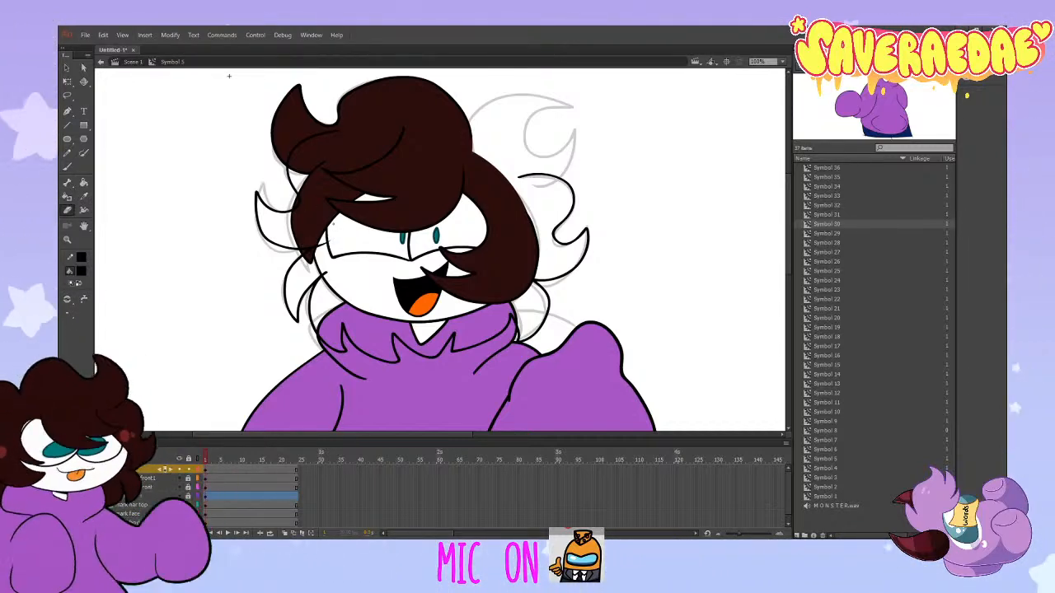
Step: Fill the closed back hair outline with the dark brown hair colour and move its layer below the mark body layer
click(69, 167)
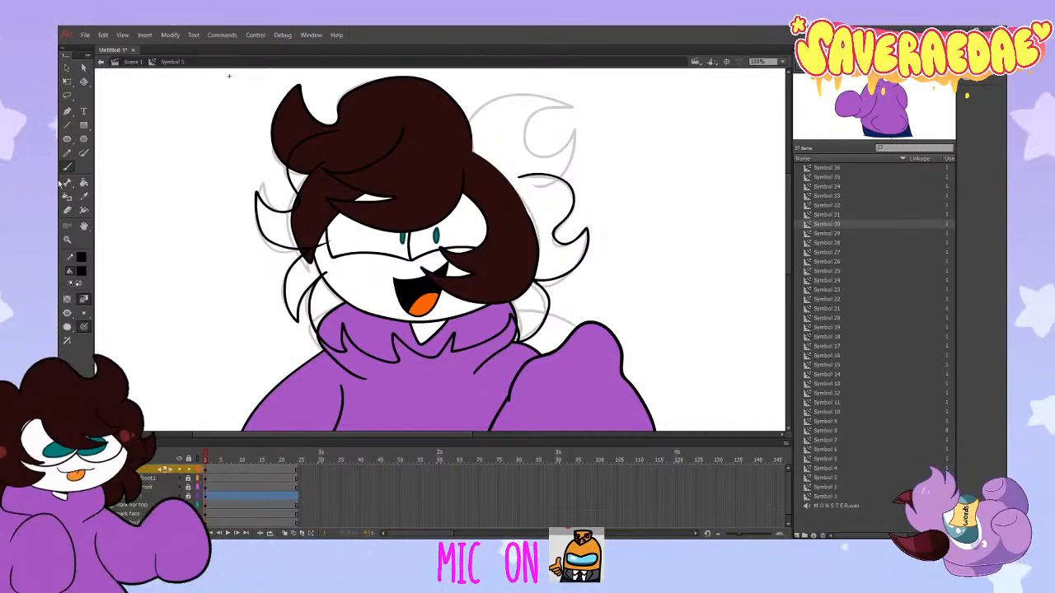
click(81, 272)
click(346, 148)
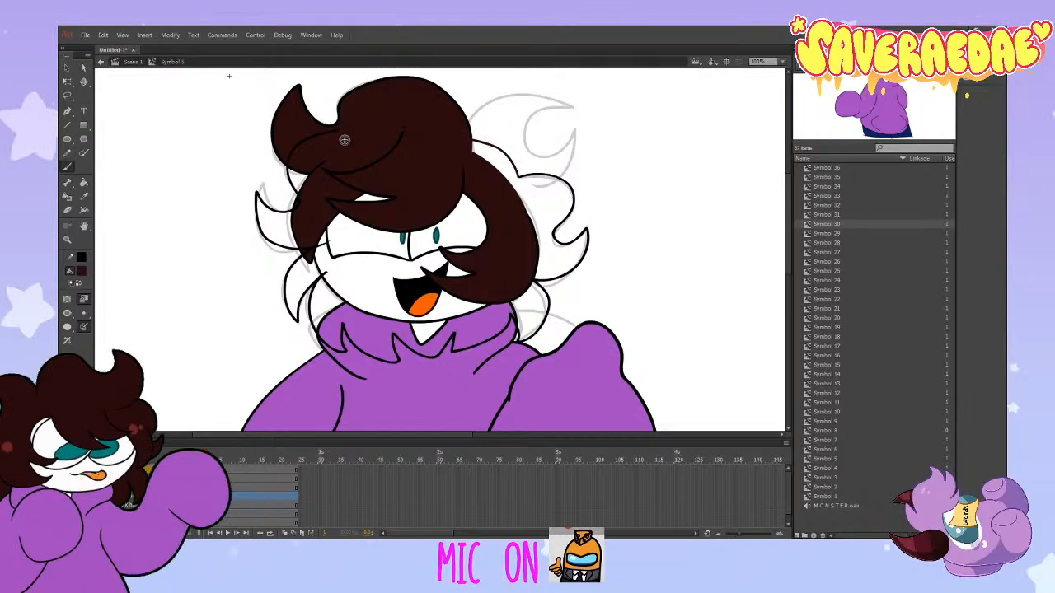
click(84, 182)
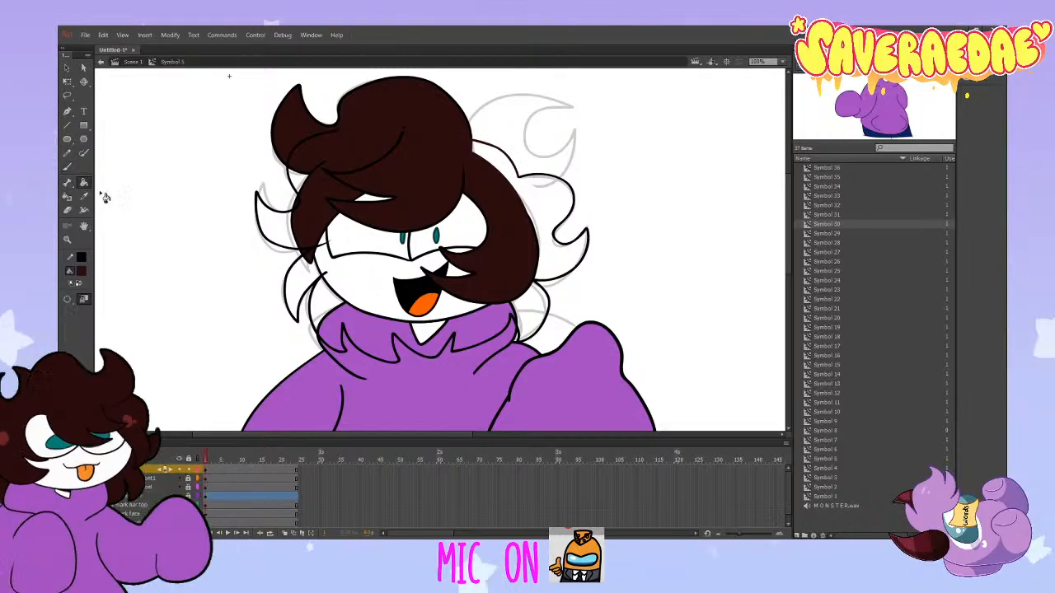
click(475, 178)
drag(165, 496, 165, 523)
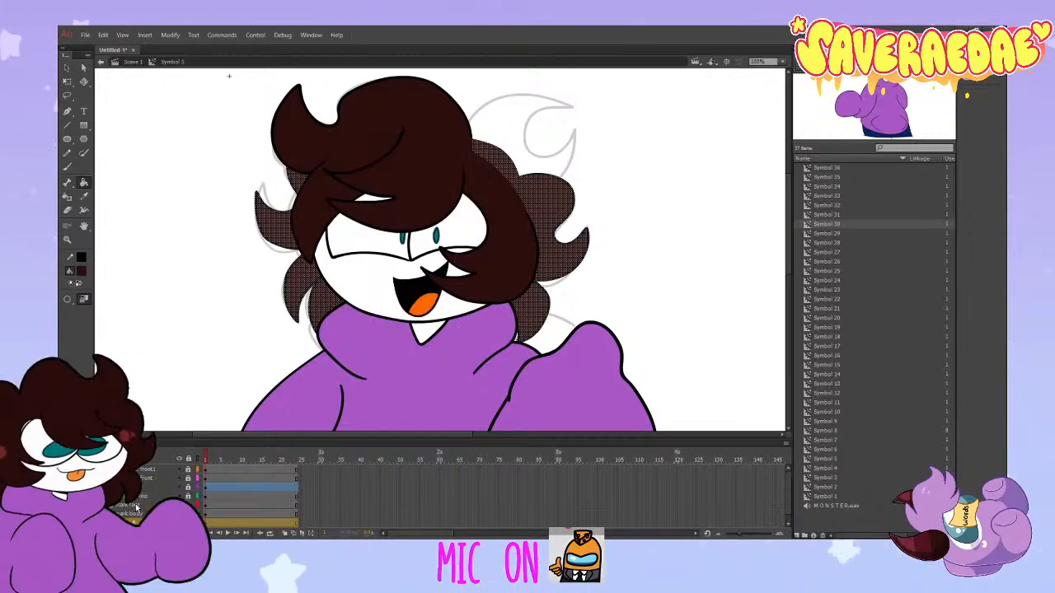
key(ctrl+shift+a)
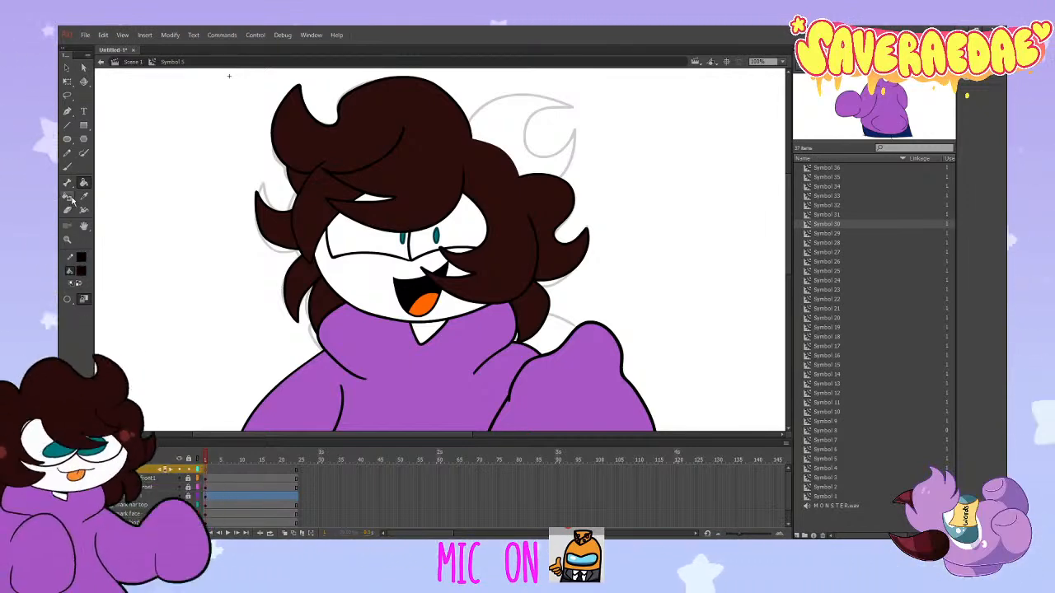
Step: Ink a large rounded shape over the shoulder beside the raised arm and fill it with the hoodie purple
click(68, 166)
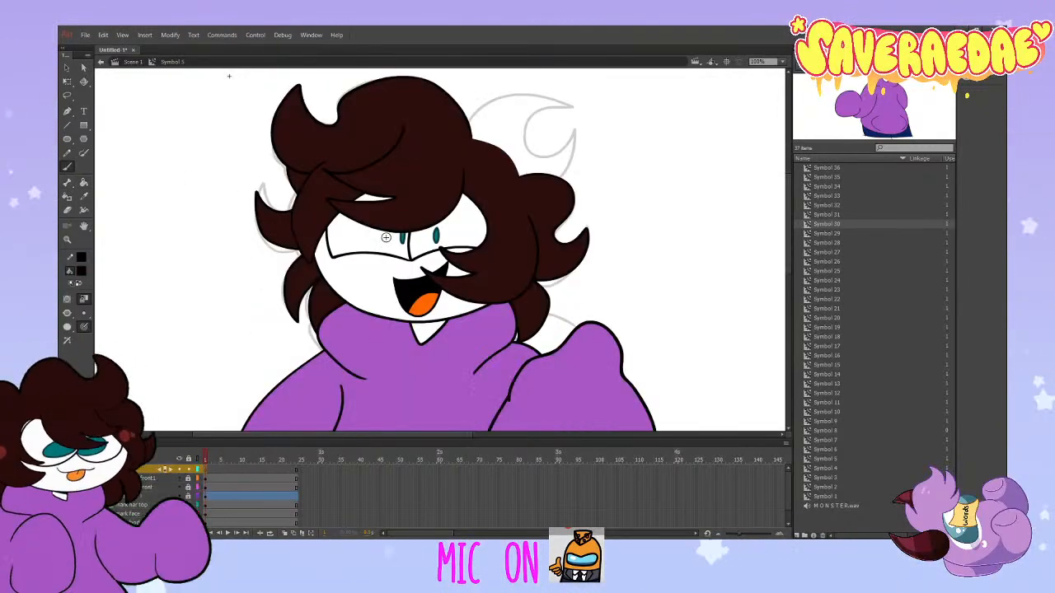
scroll(386, 237, down, 5)
scroll(491, 210, up, 3)
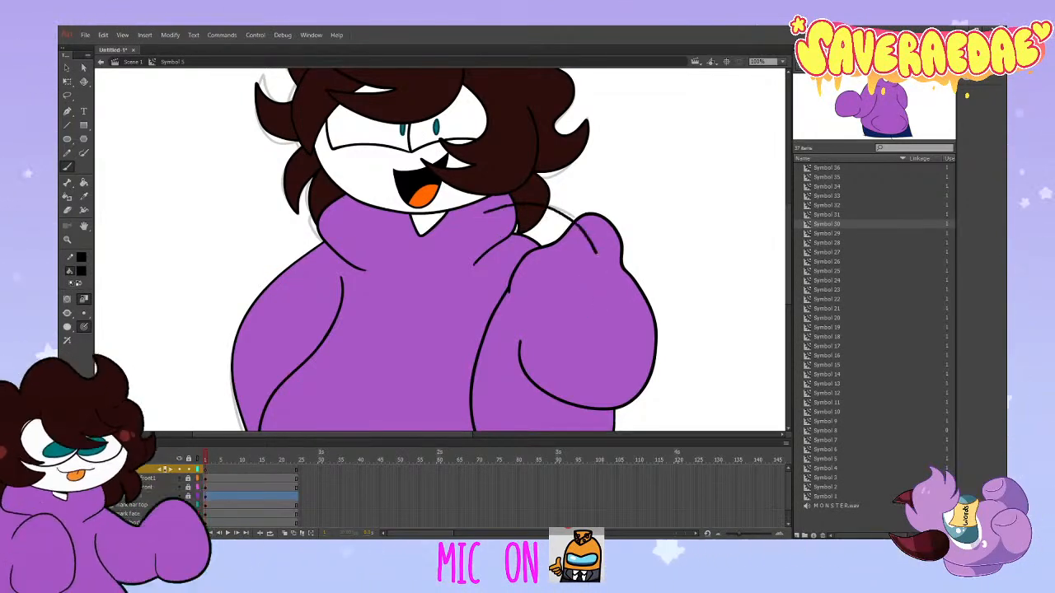
drag(588, 239, 545, 222)
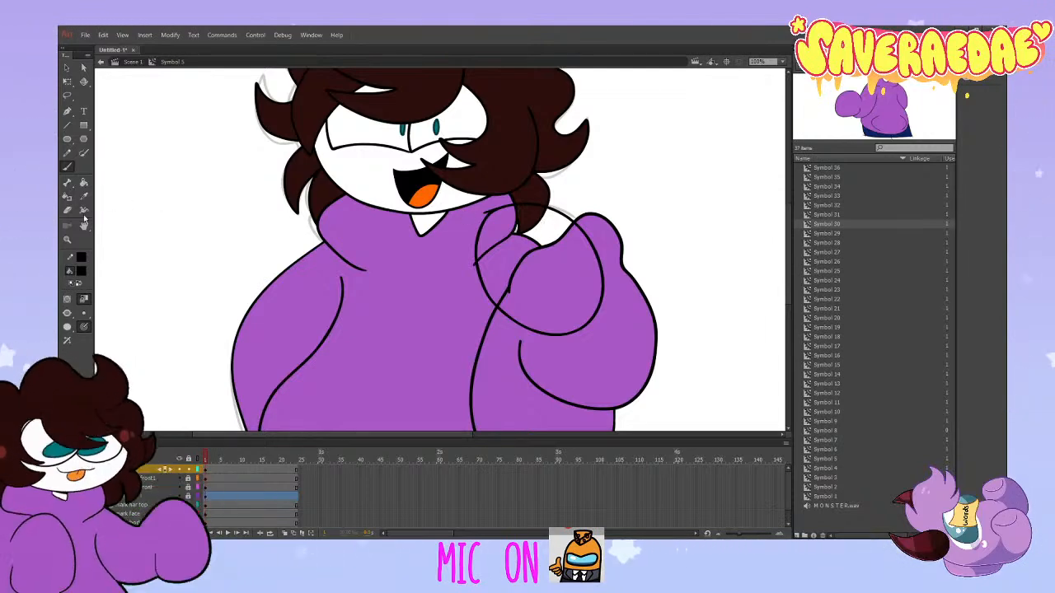
click(82, 271)
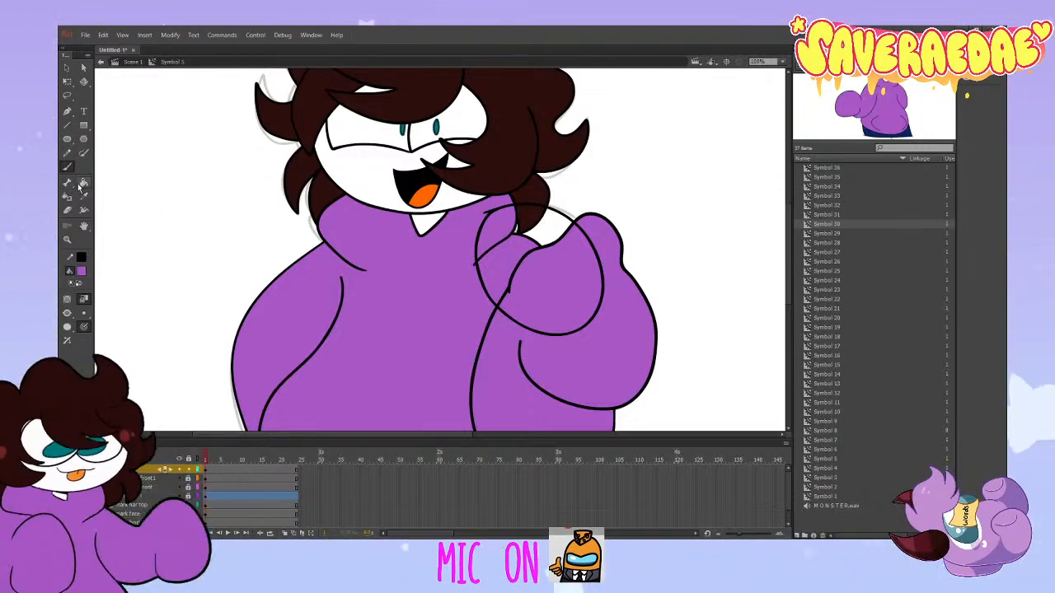
click(479, 255)
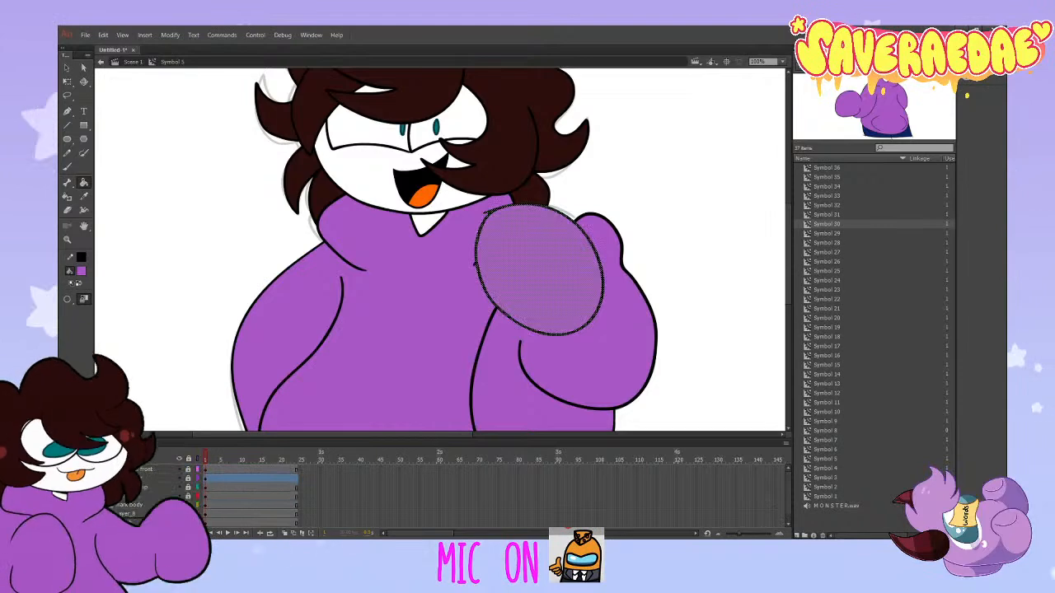
Step: Move the purple shoulder shape's layer to the bottom of the layer stack and add a new layer at the top
click(132, 524)
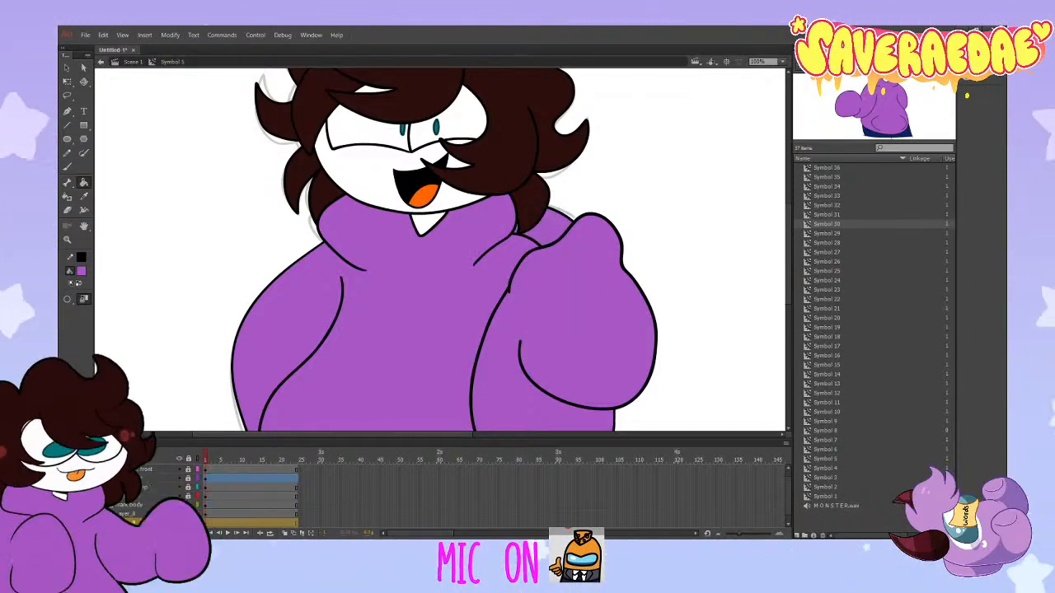
click(178, 496)
click(179, 514)
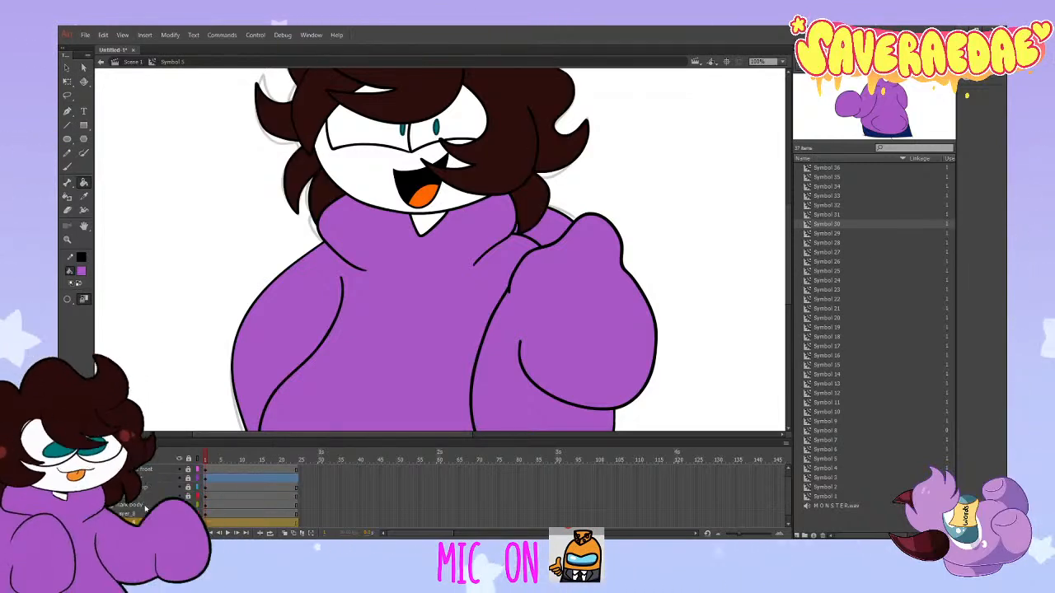
scroll(146, 509, up, 1)
click(100, 533)
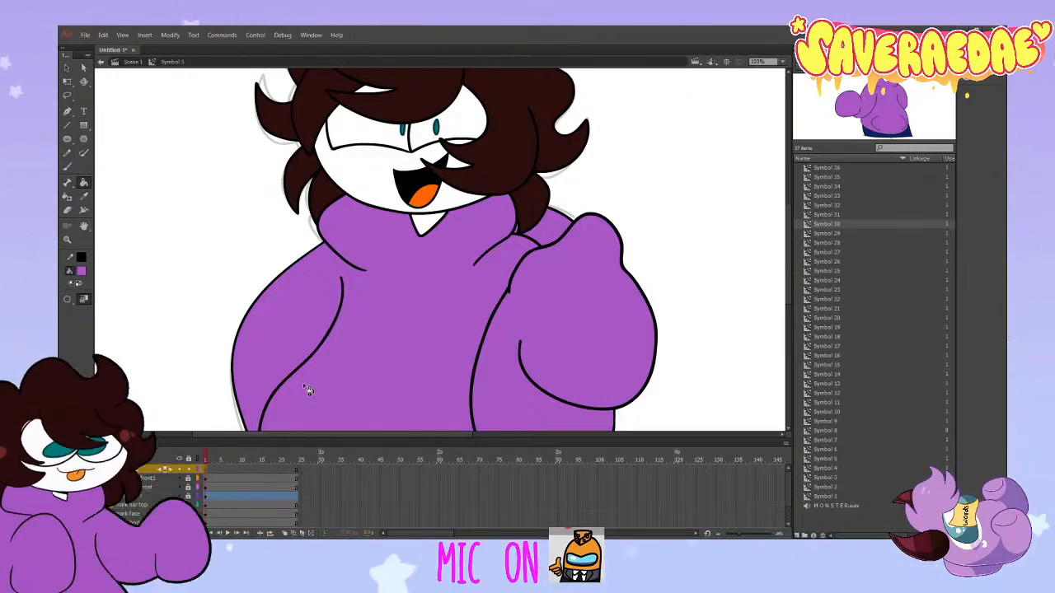
Step: Ink the big swooping curl at the head's upper right in black and fill it with the dark brown hair colour
scroll(306, 390, up, 3)
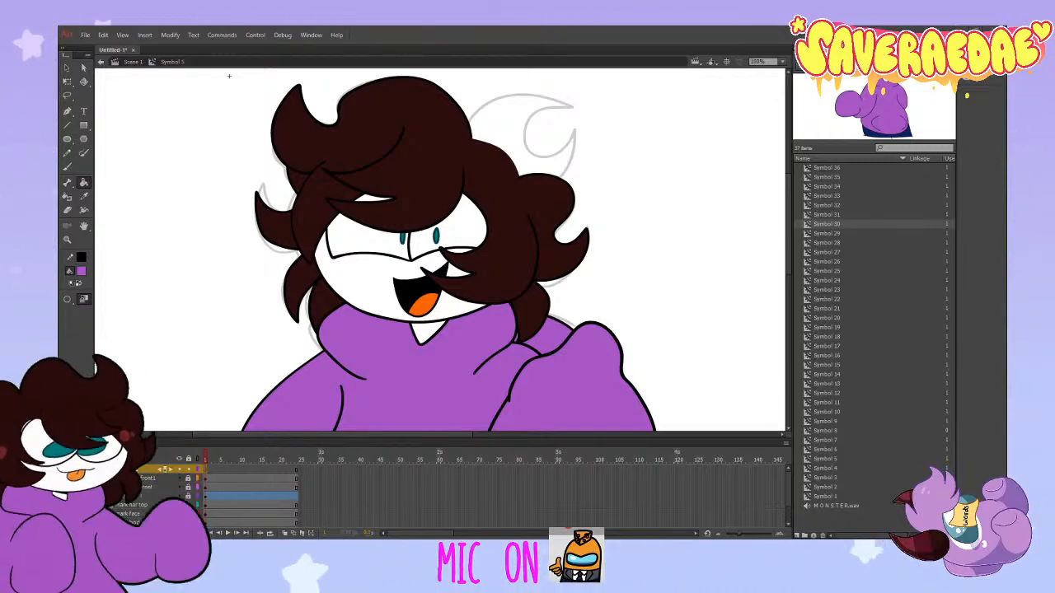
click(81, 270)
click(81, 257)
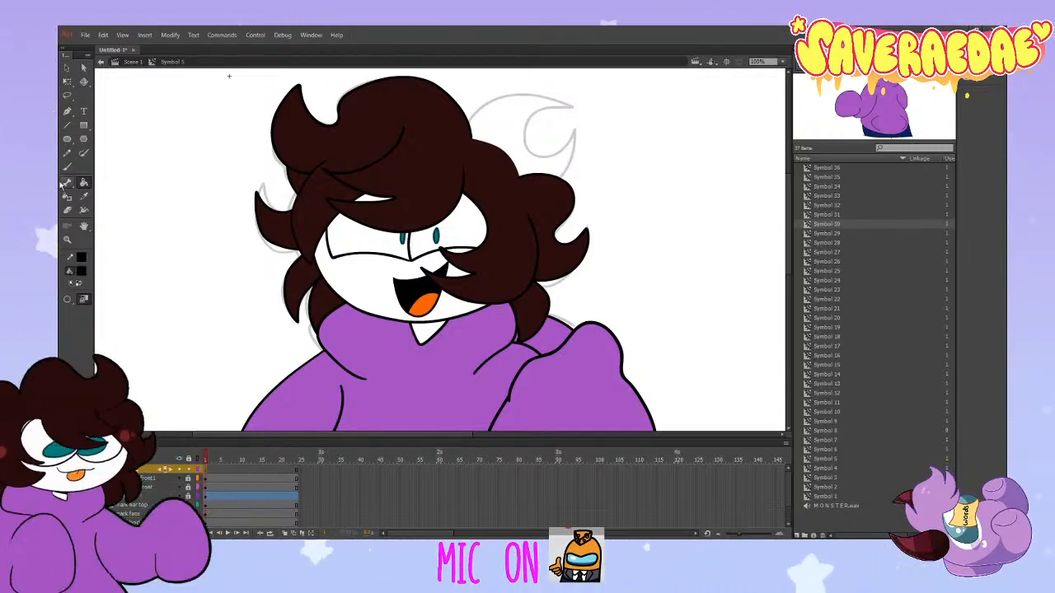
click(67, 167)
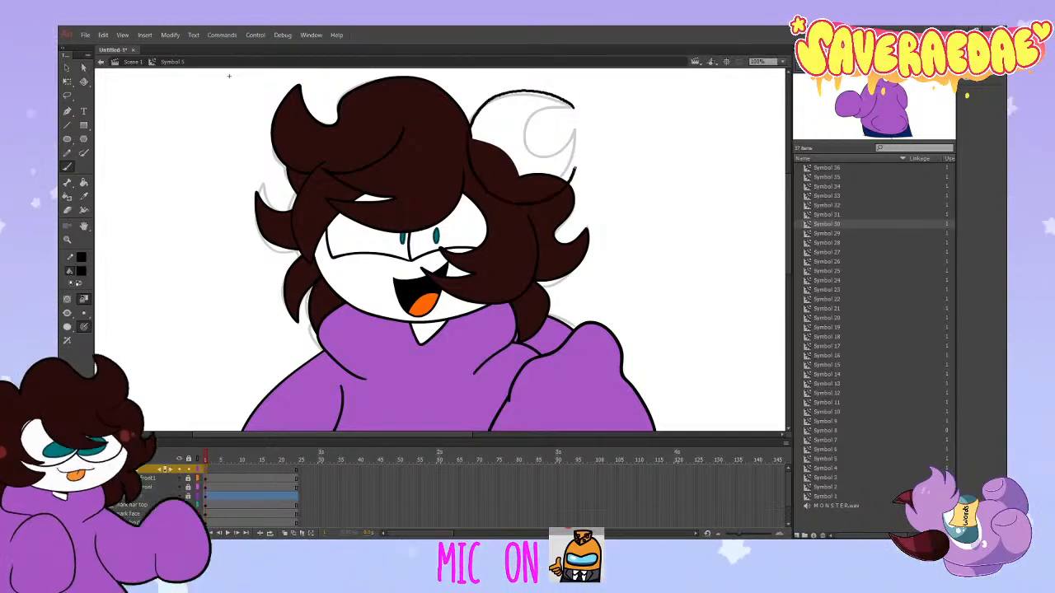
drag(572, 106, 578, 124)
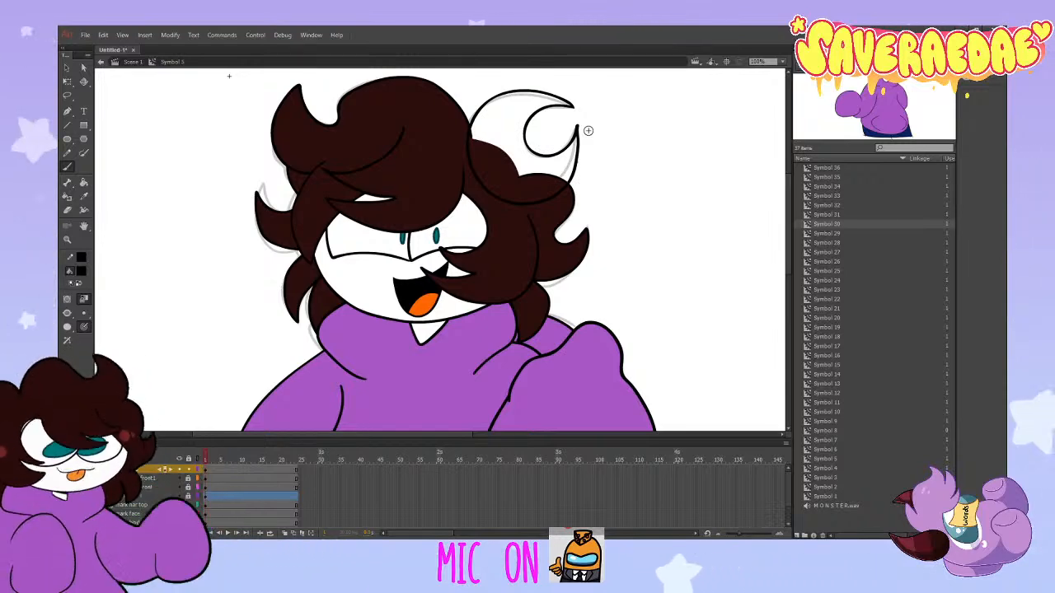
key(ctrl+z)
mouse_move(467, 131)
mouse_down()
mouse_move(524, 192)
mouse_move(578, 124)
mouse_up()
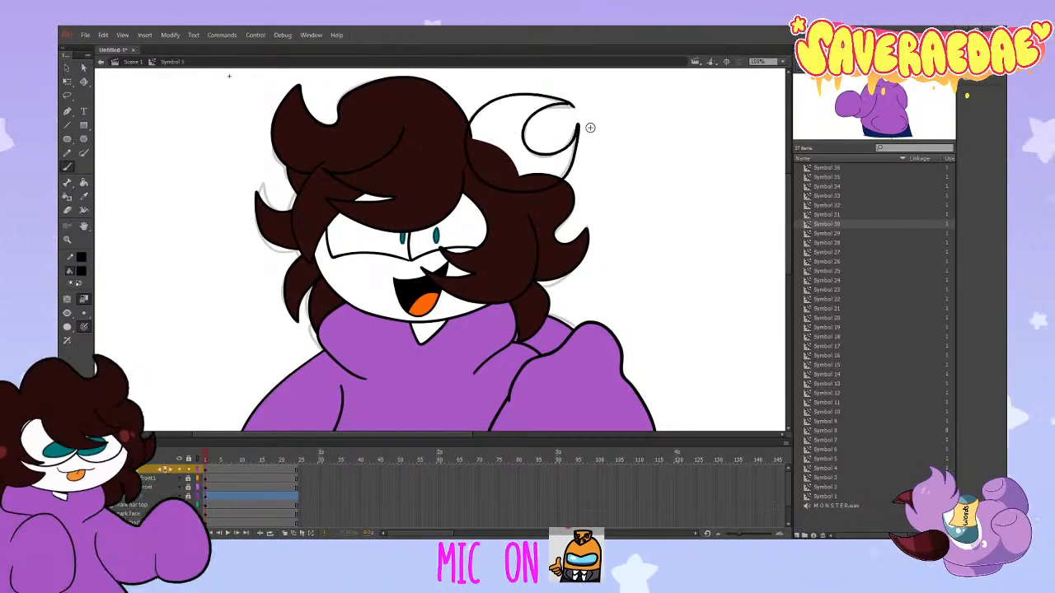
key(ctrl+z)
mouse_move(575, 106)
mouse_down()
mouse_move(542, 149)
mouse_move(572, 132)
mouse_up()
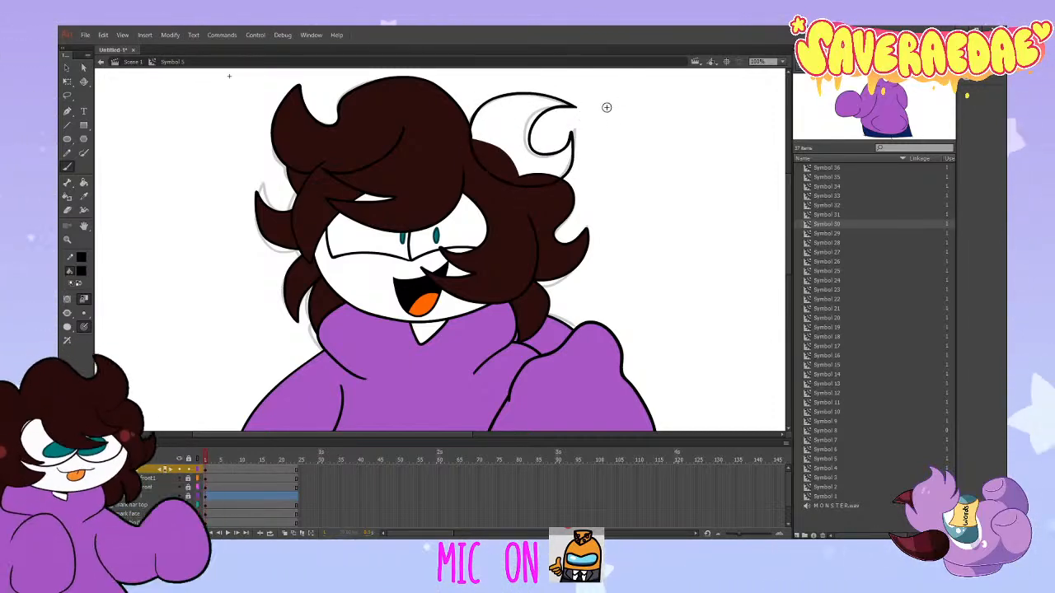
mouse_move(573, 107)
mouse_down()
mouse_move(483, 113)
mouse_move(575, 132)
mouse_move(537, 150)
mouse_move(575, 131)
mouse_up()
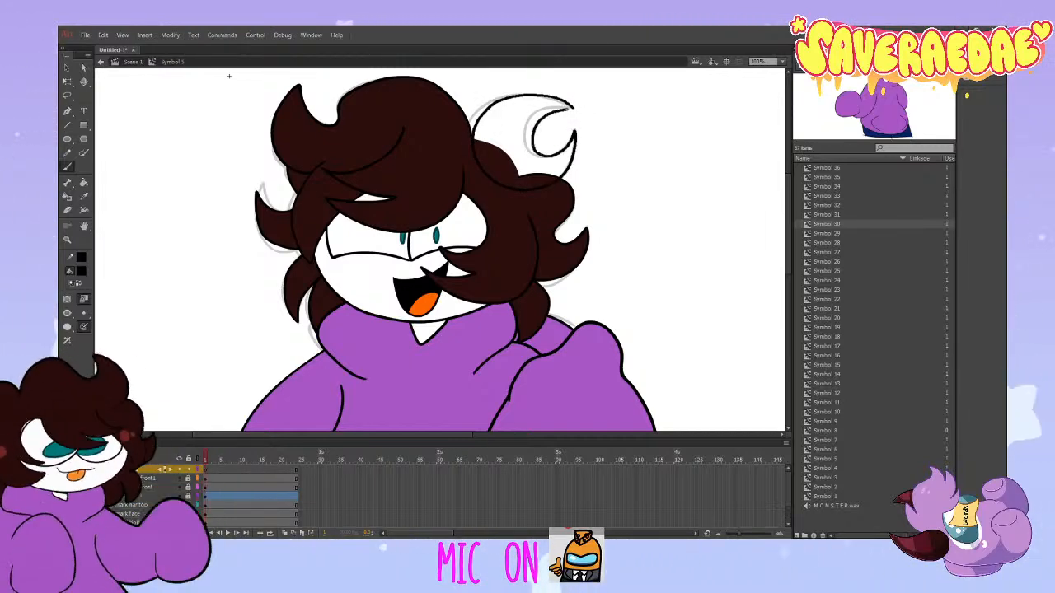
drag(475, 123, 577, 104)
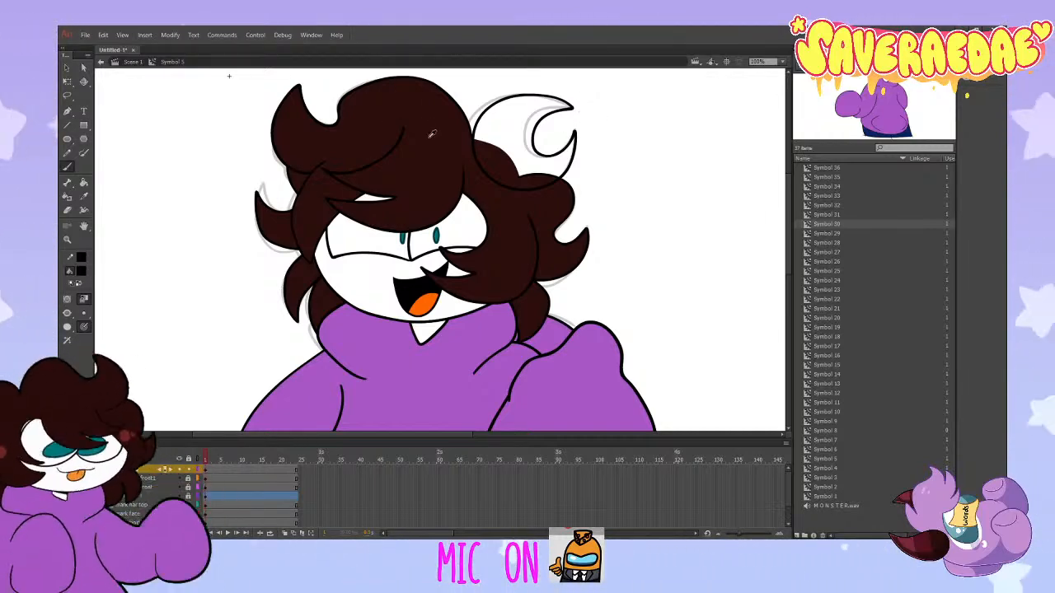
click(83, 182)
click(470, 163)
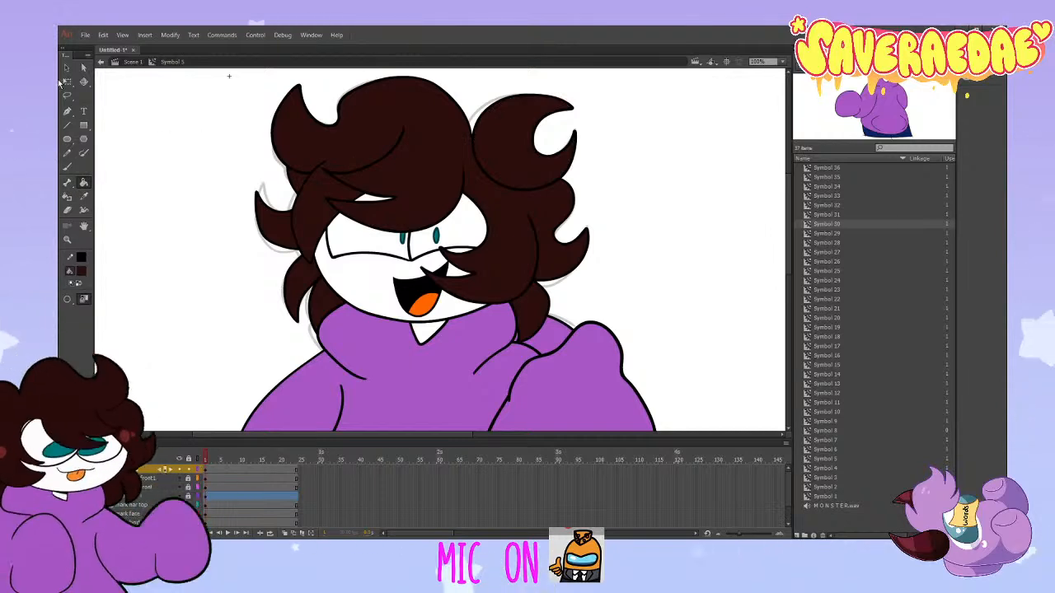
Step: Nudge the swooping curl slightly closer to the head and move its layer to the bottom of the layer stack
key(v)
double_click(502, 168)
drag(501, 168, 493, 170)
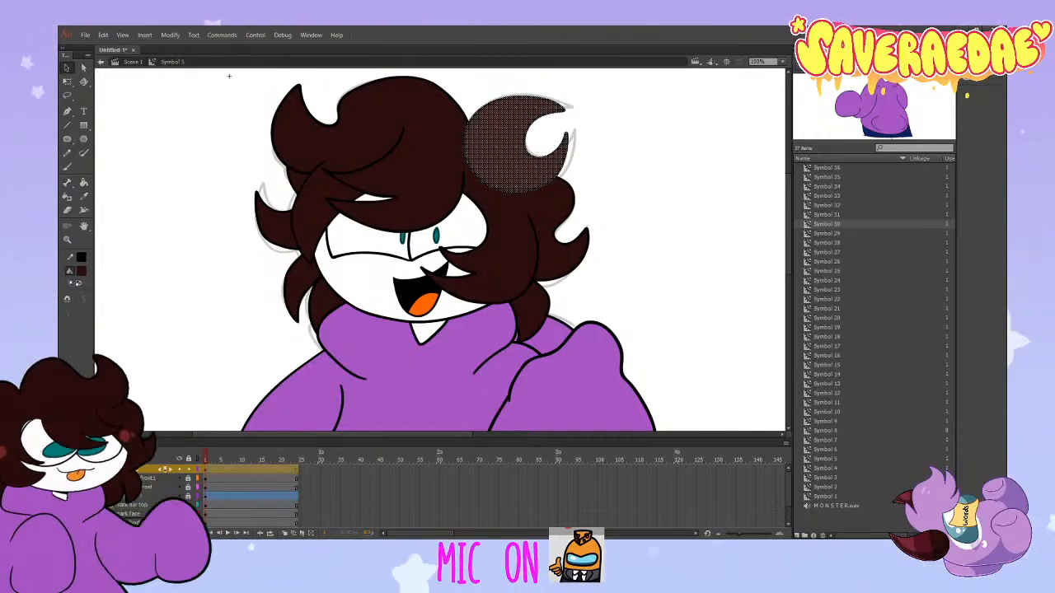
scroll(248, 494, down, 1)
drag(215, 469, 215, 523)
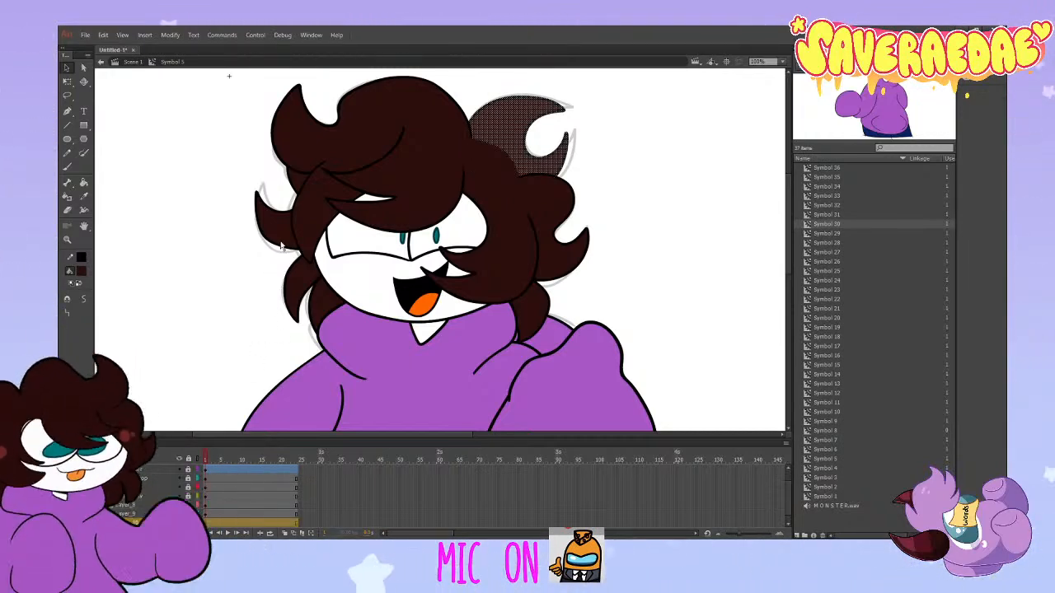
Step: Convert the swooping curl at the head's upper right to a symbol and give its layer a motion tween
key(F8)
key(Return)
click(165, 524)
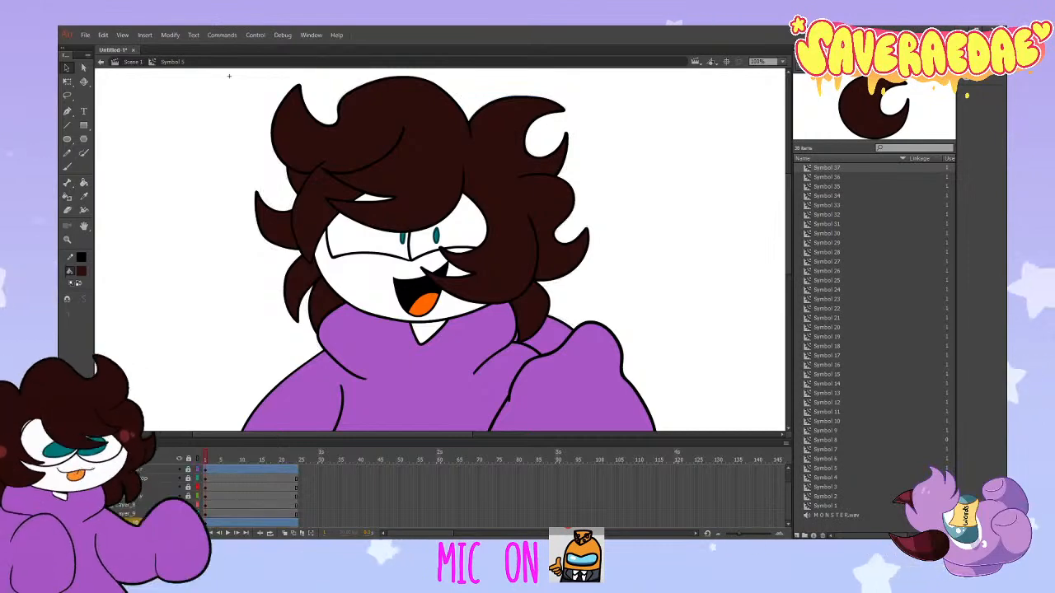
Step: Convert the fringe artwork on the front1 layer to a symbol and create a motion tween on that layer
ctrl+click(165, 469)
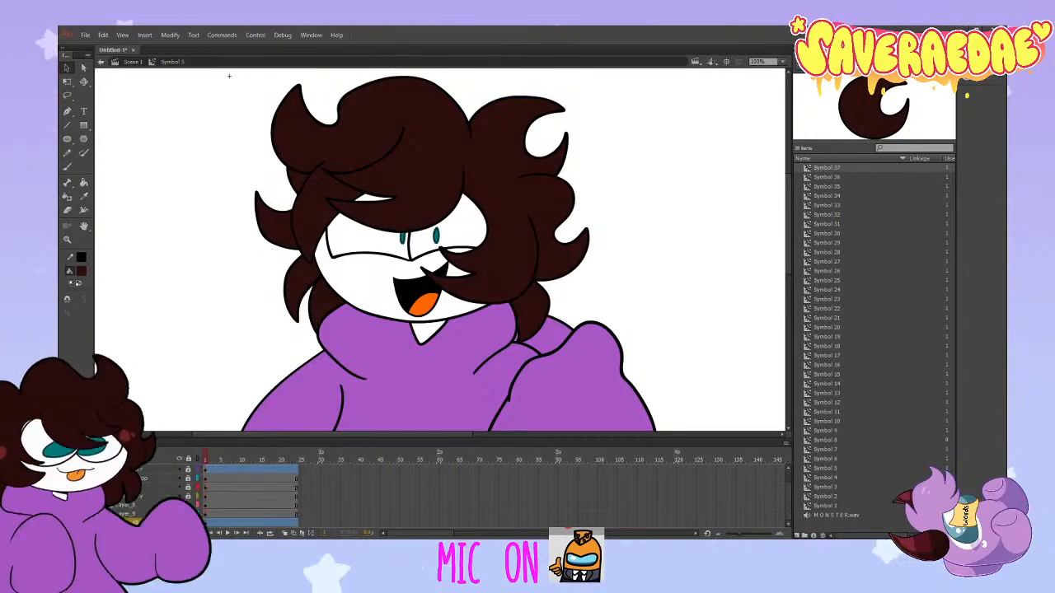
click(165, 487)
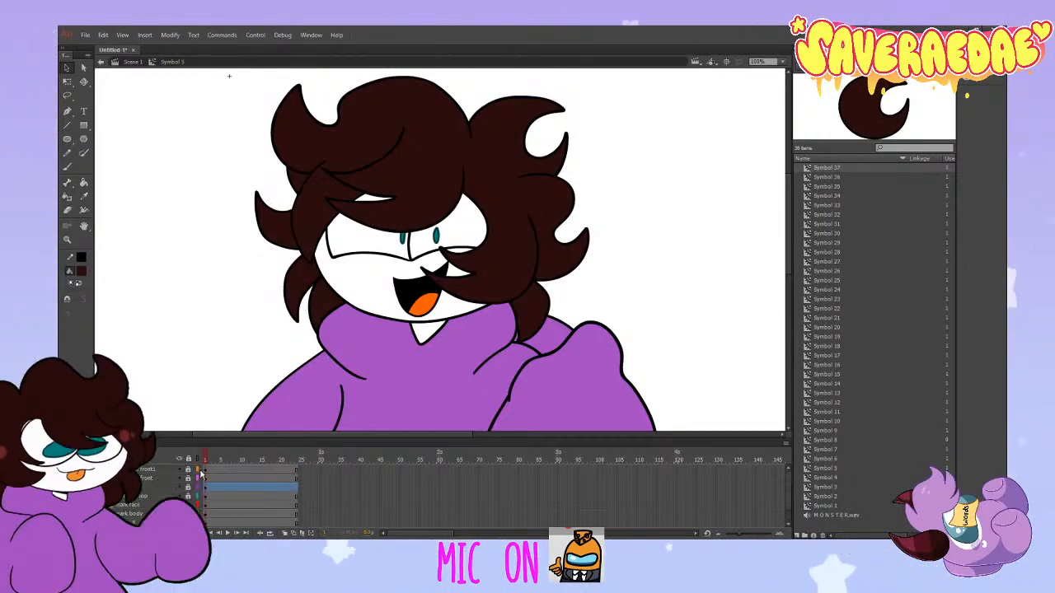
key(ctrl+a)
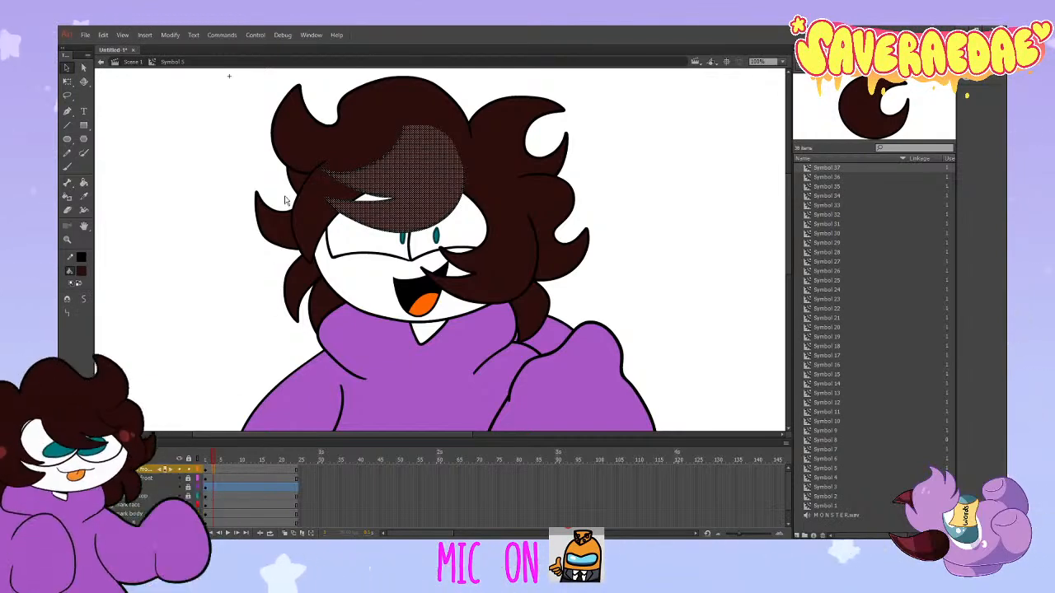
key(F8)
key(Return)
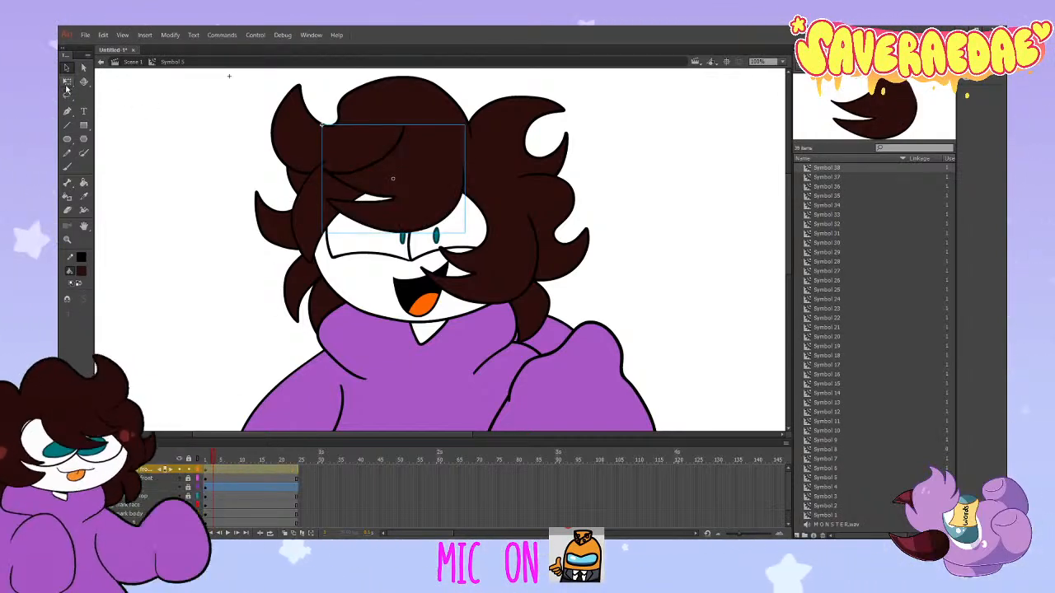
Step: Convert the long front hair lock and the top hair tuft to symbols with motion tweens on their layers
click(68, 82)
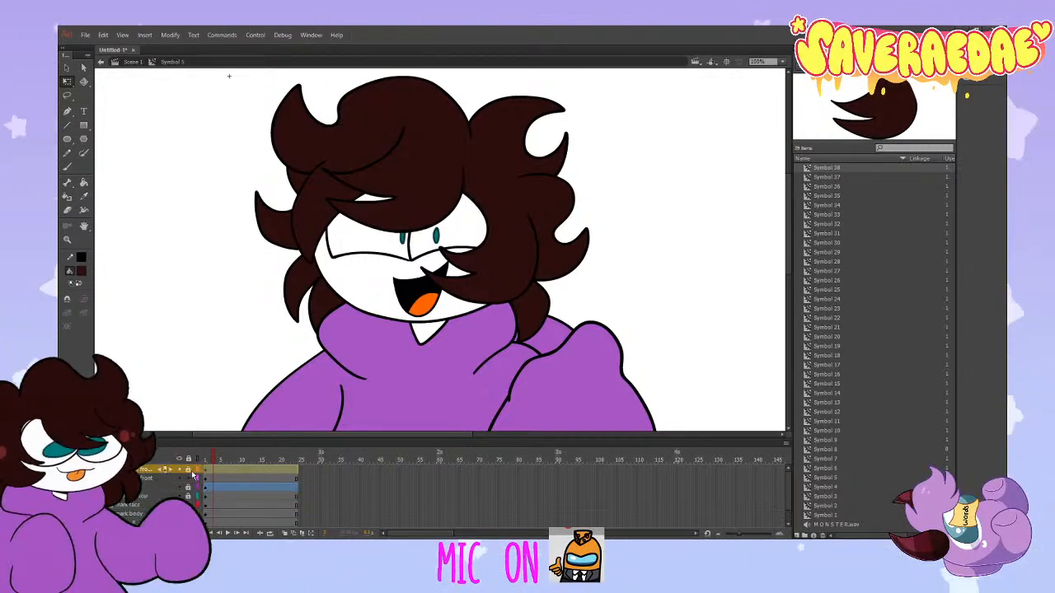
click(216, 472)
click(217, 484)
click(285, 208)
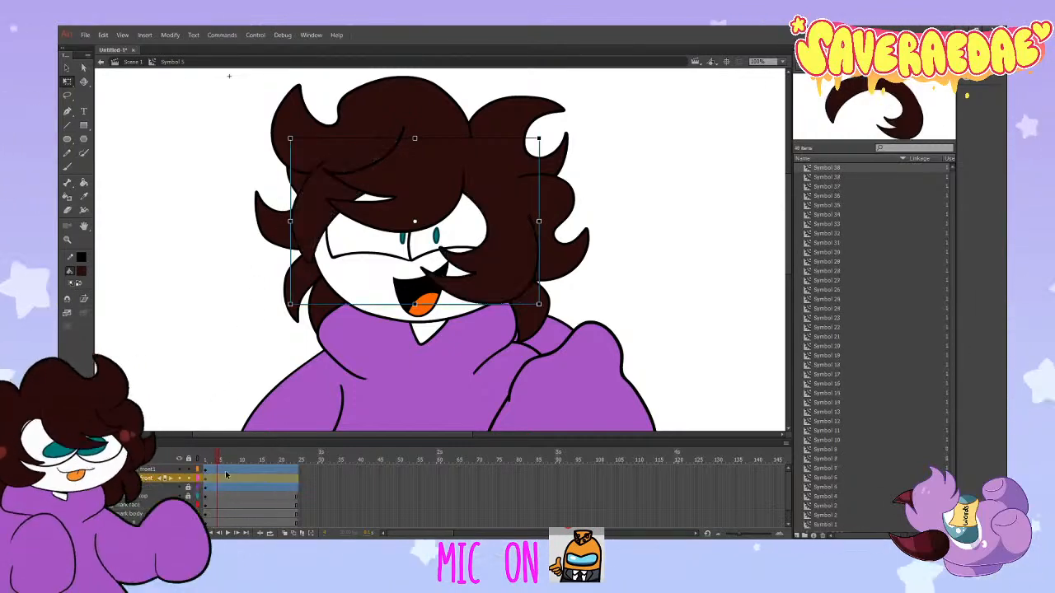
right_click(220, 499)
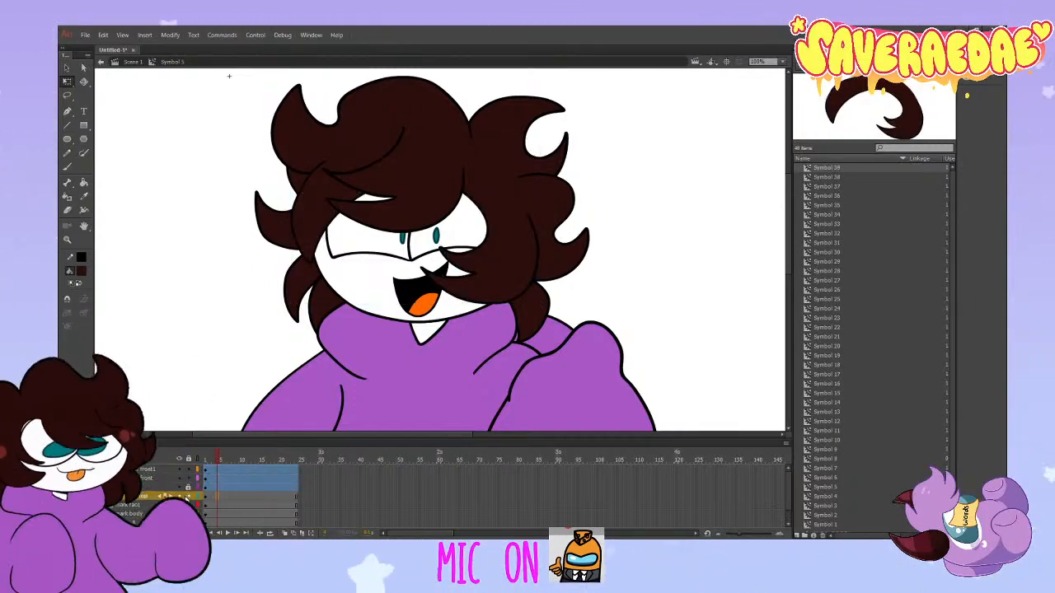
click(187, 497)
click(303, 223)
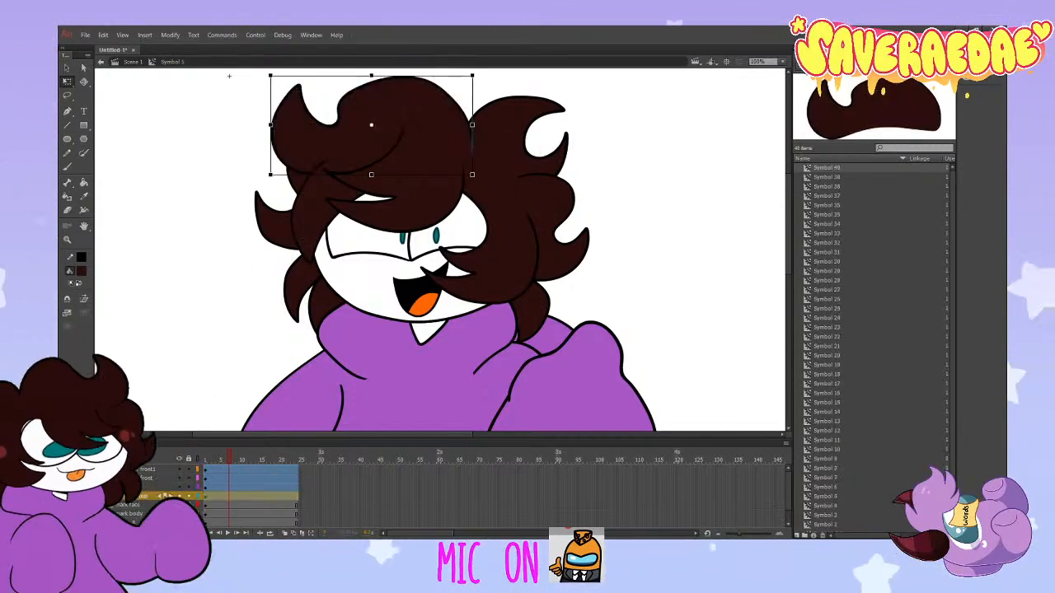
Step: Convert the face and the purple hoodie body to symbols with motion tweens on their layers
right_click(214, 506)
click(270, 231)
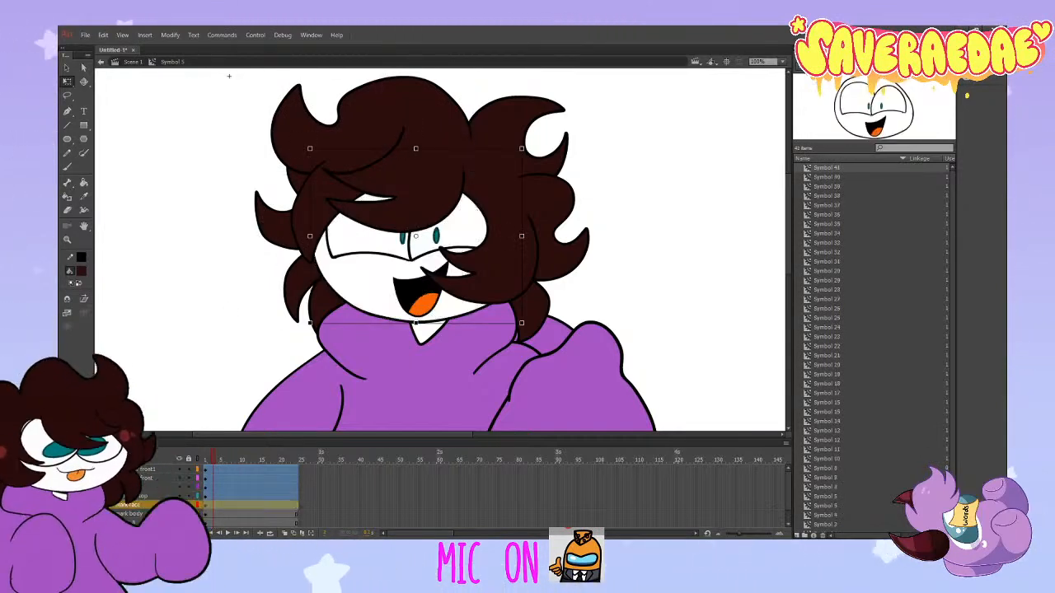
right_click(216, 513)
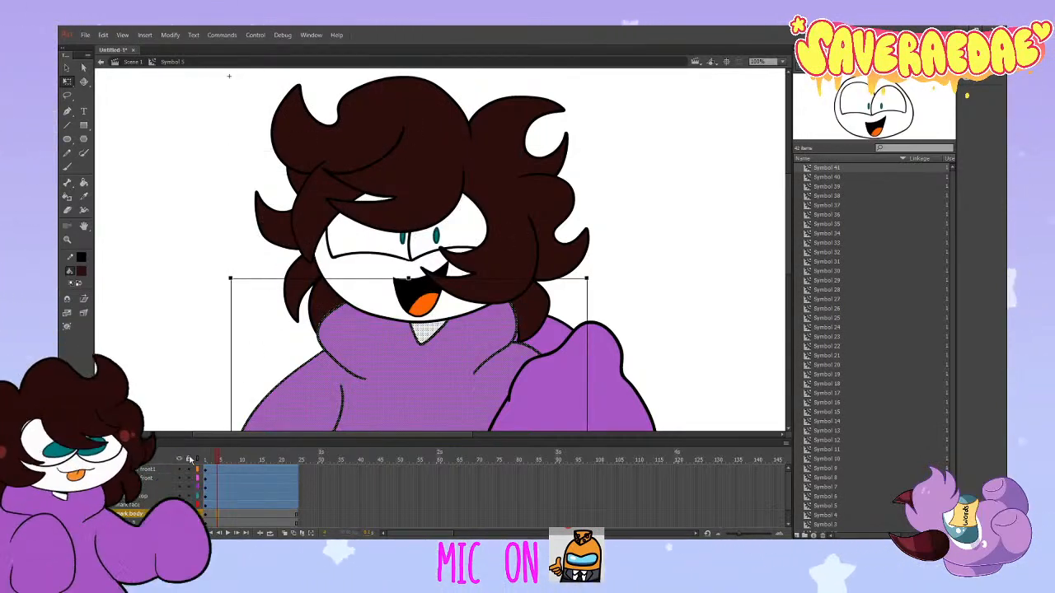
key(F8)
key(Return)
Step: Convert the back hair and the purple shoulder shape to symbols with motion tweens on their layers
click(211, 524)
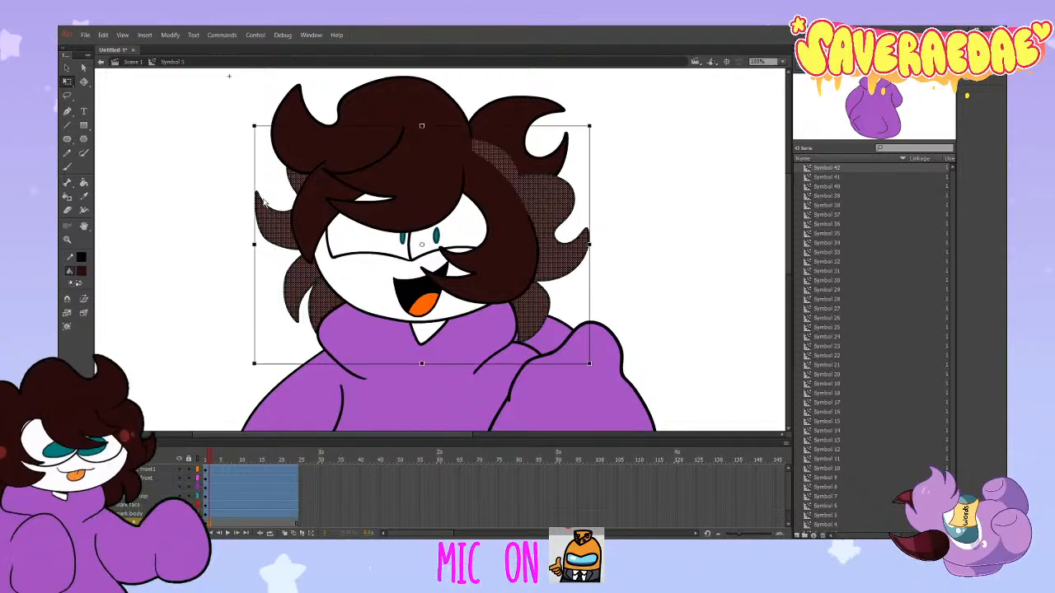
key(F8)
key(Return)
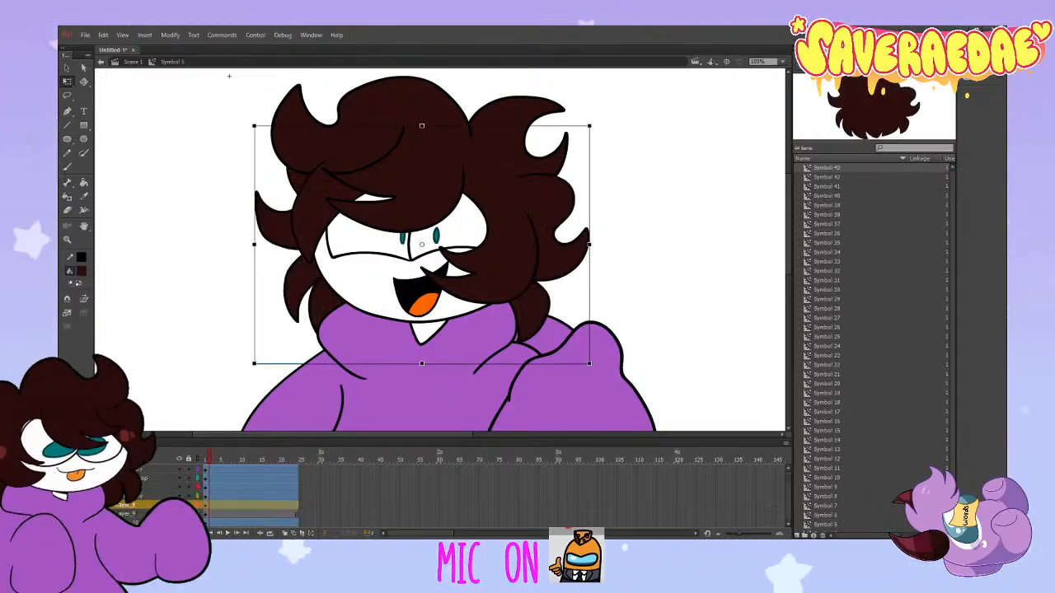
click(216, 514)
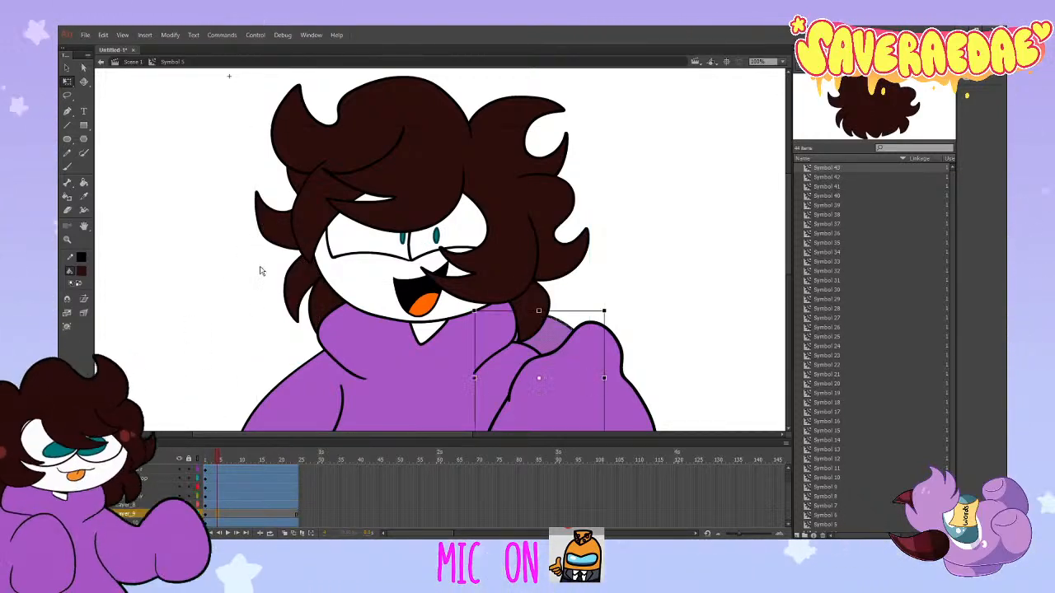
key(F8)
key(Return)
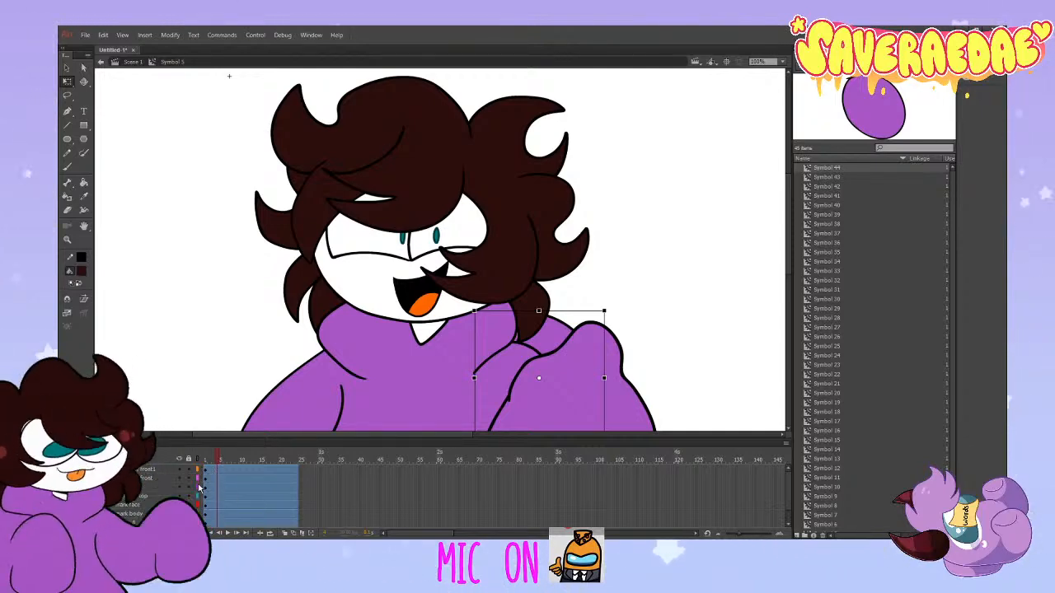
Step: At frame 3, tilt the face slightly counter-clockwise around its chin pivot and nudge it down a little
click(416, 276)
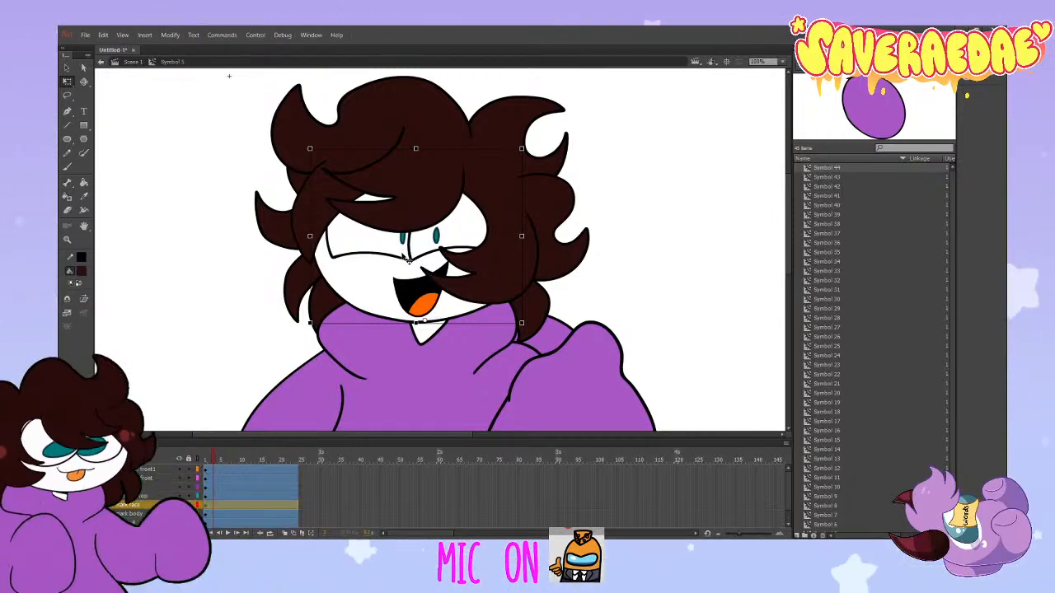
scroll(401, 252, down, 5)
scroll(404, 257, up, 2)
scroll(404, 251, up, 2)
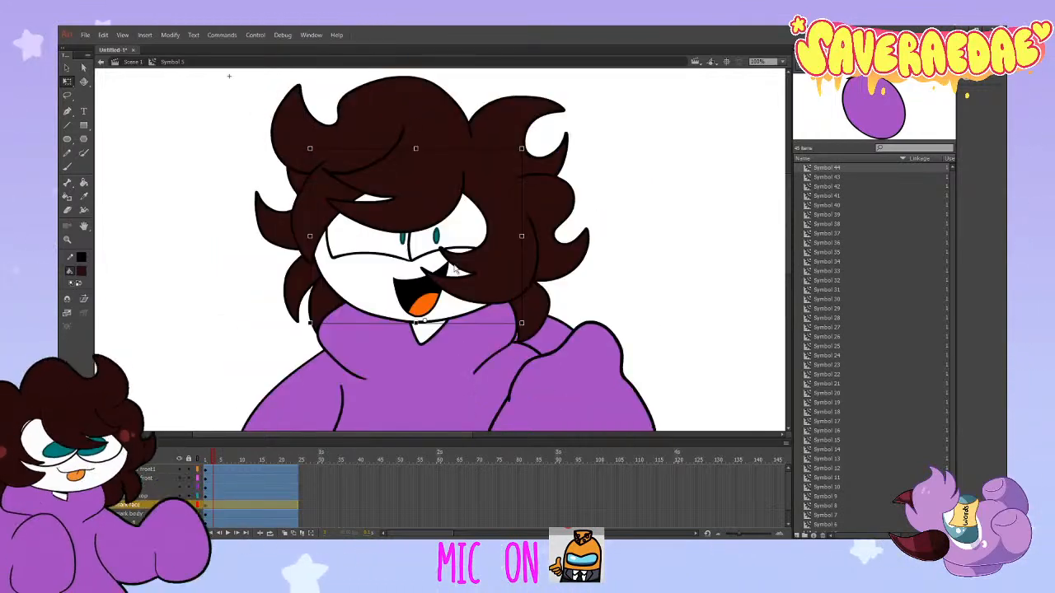
drag(531, 332, 532, 323)
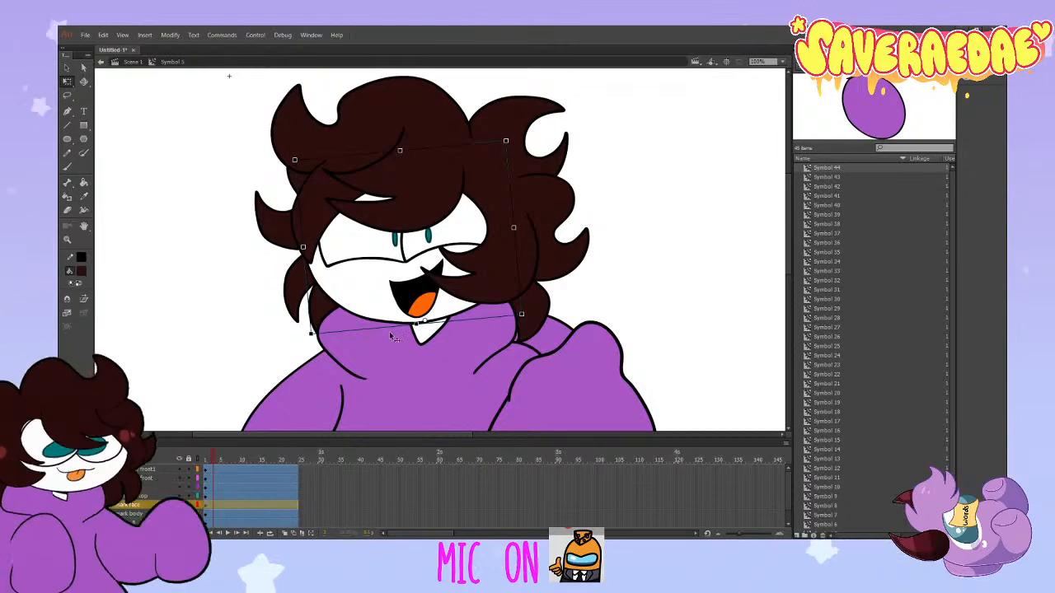
key(shift+Down)
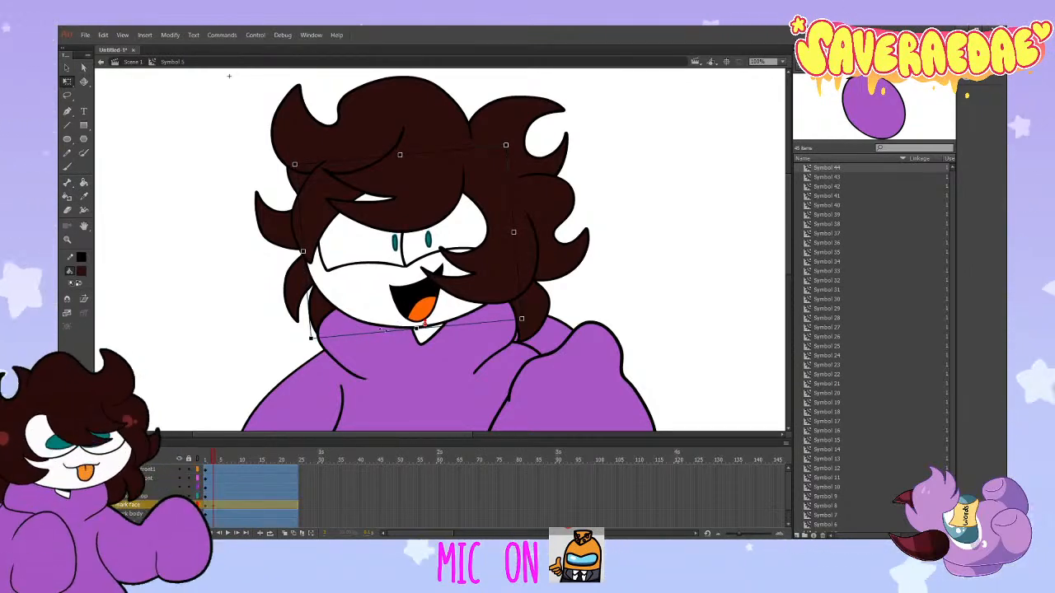
Step: At frame 6, tilt the face slightly further counter-clockwise and shift it a little down and to the left
click(225, 459)
click(458, 301)
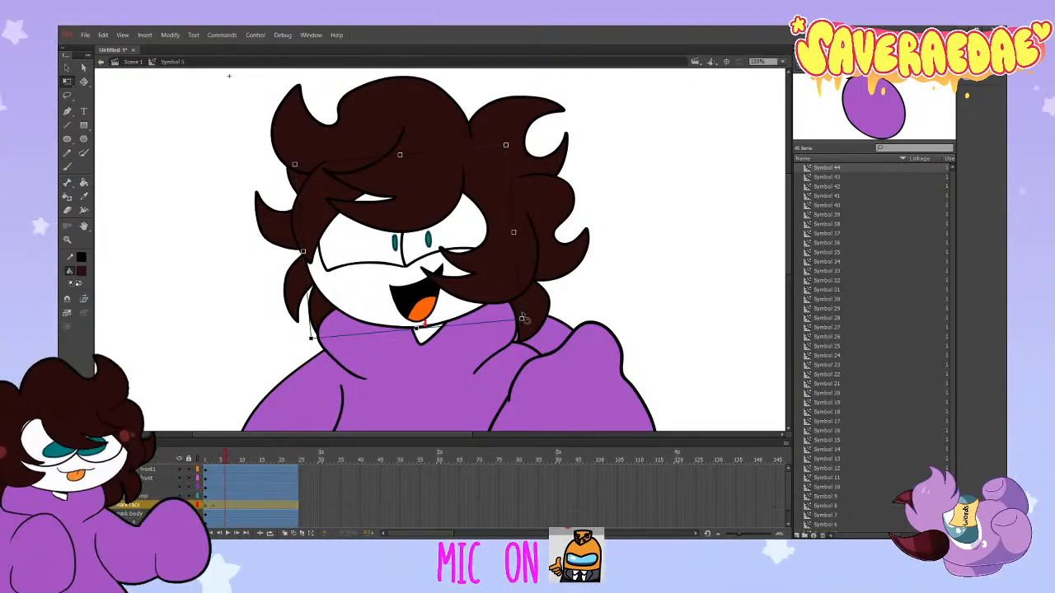
drag(530, 328, 529, 324)
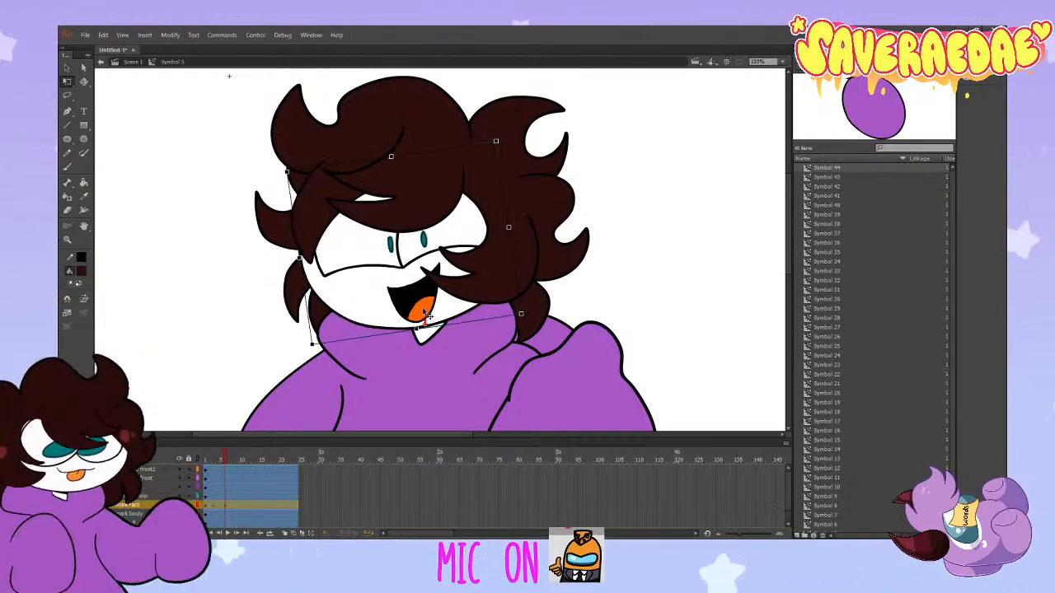
drag(424, 315, 419, 314)
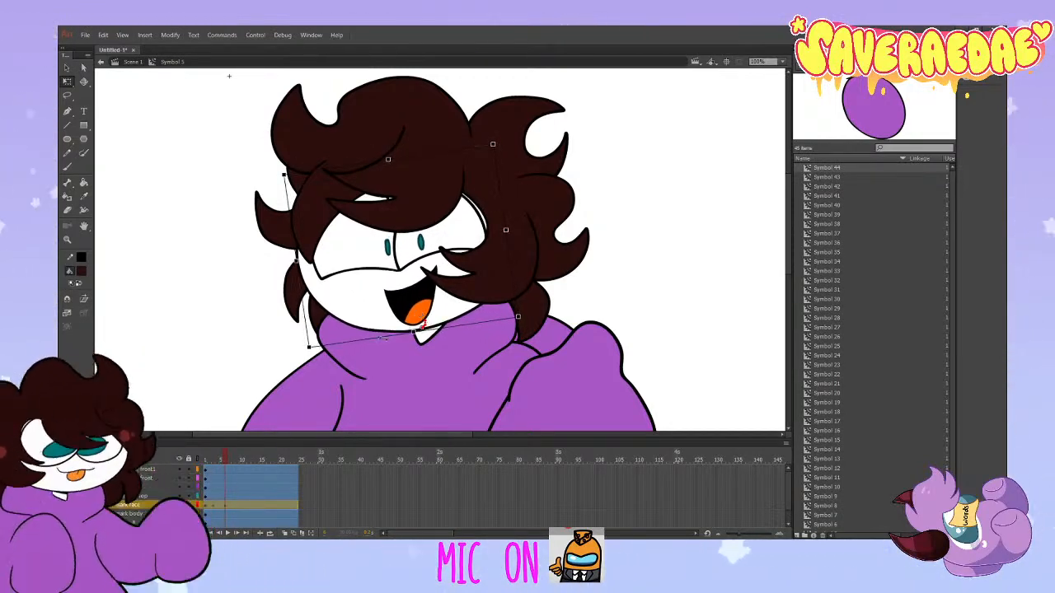
Step: Move the face layer's last keyframe to frame 12 and check the pose at frame 3
drag(224, 460, 248, 484)
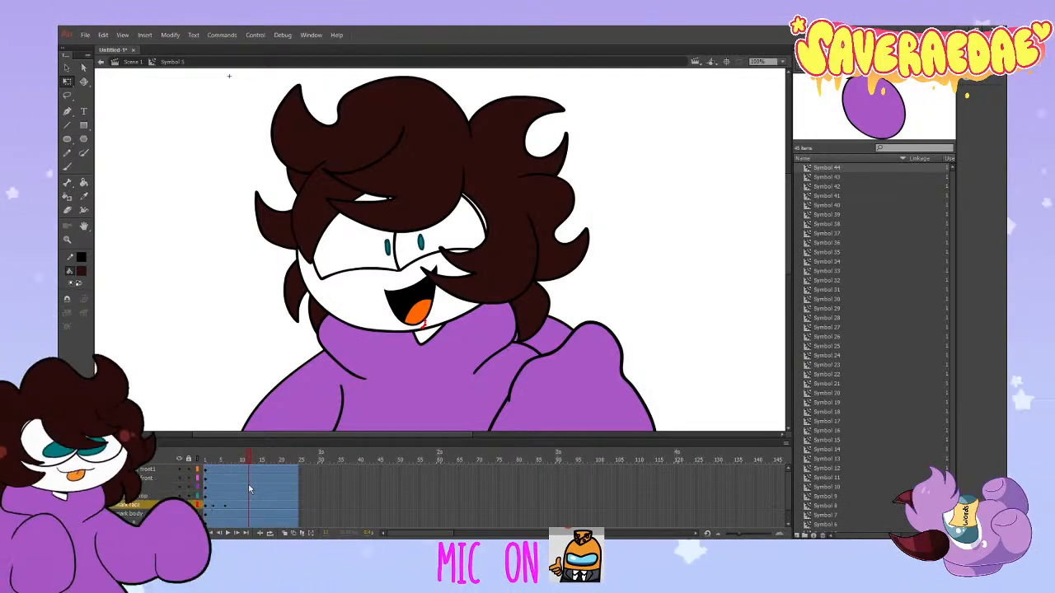
click(249, 504)
click(227, 512)
click(226, 505)
drag(226, 505, 249, 505)
drag(250, 464, 255, 507)
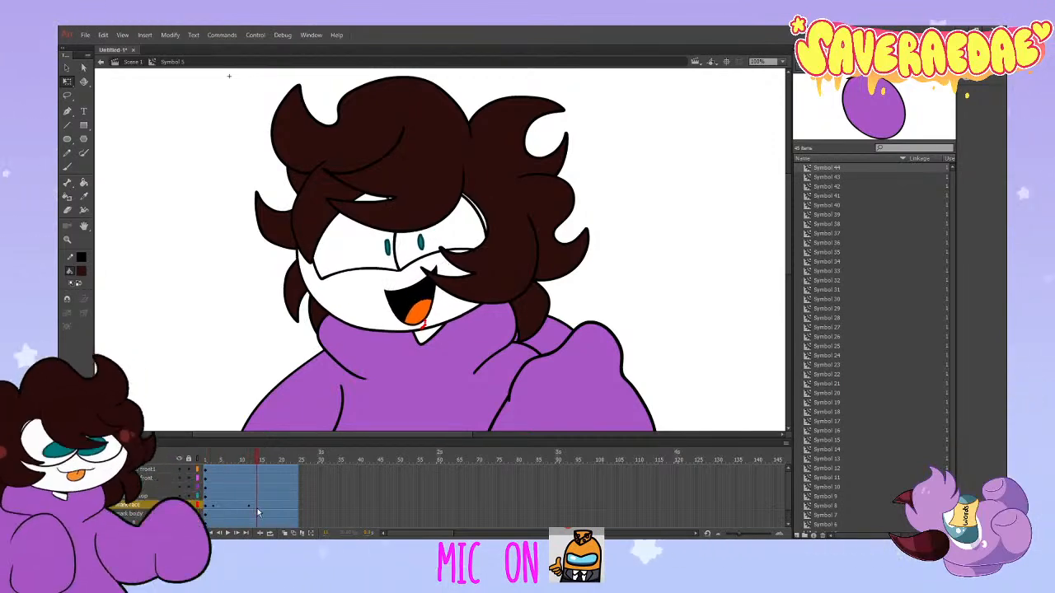
click(207, 505)
click(214, 505)
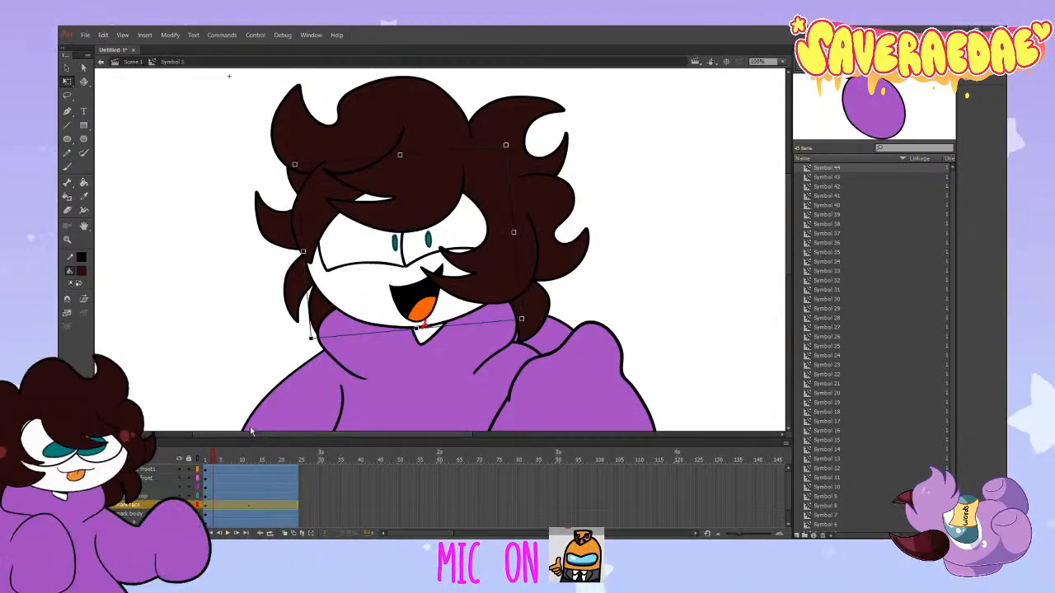
click(213, 505)
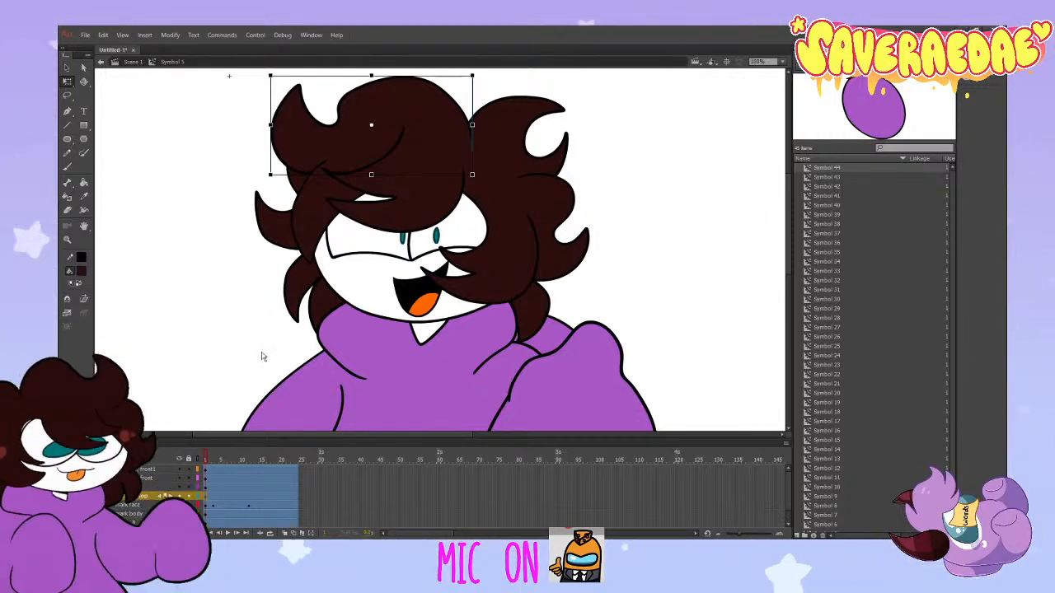
Step: Key the top hair piece at frames 3 and 12, tilting it counterclockwise about a pivot near its lower-right corner
key(Delete)
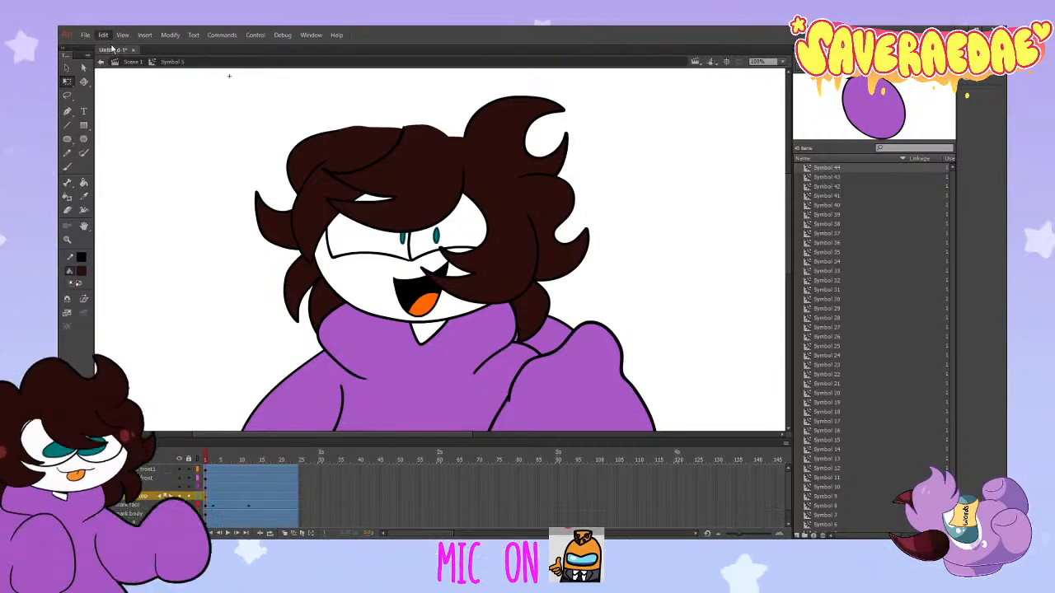
key(ctrl+z)
click(215, 499)
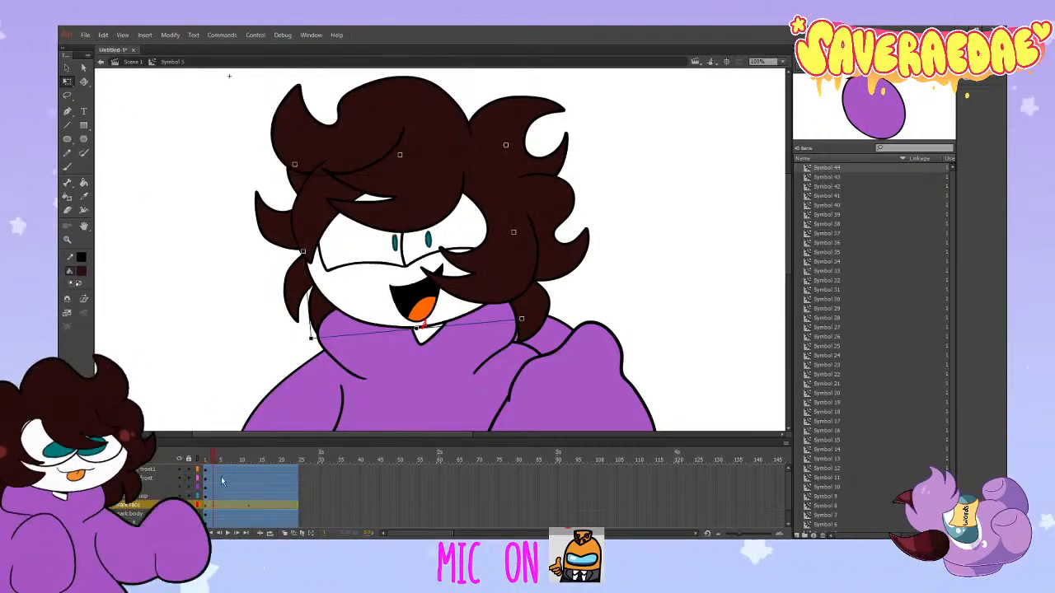
click(239, 495)
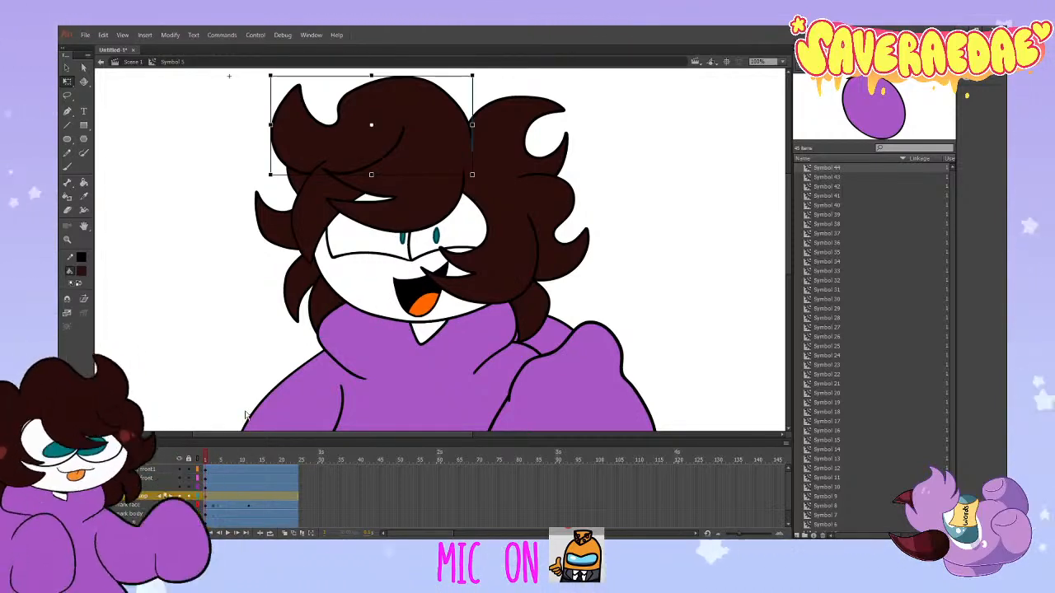
key(ctrl+z)
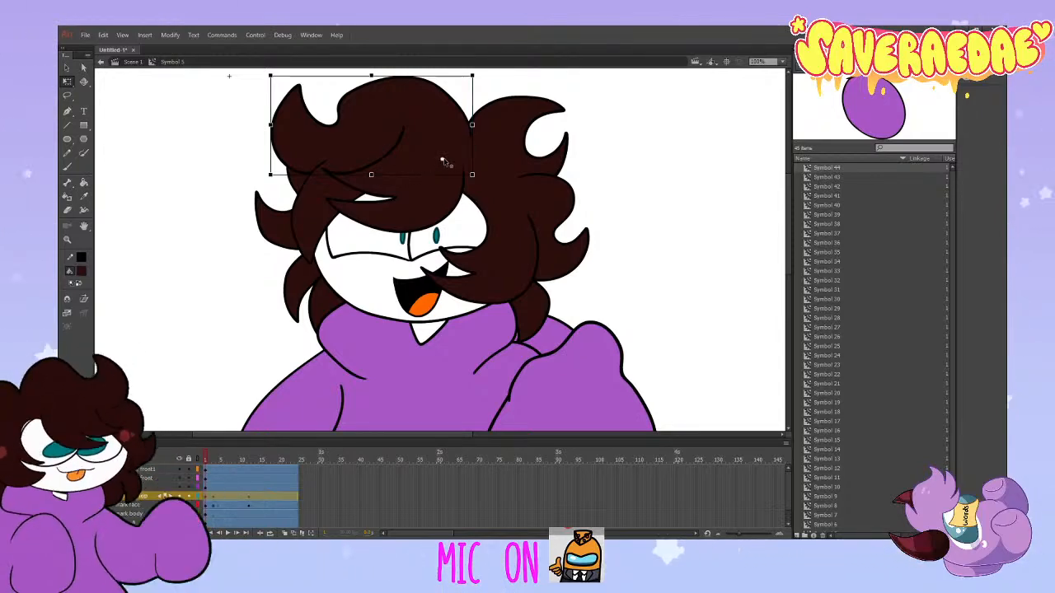
click(221, 459)
drag(221, 462, 206, 487)
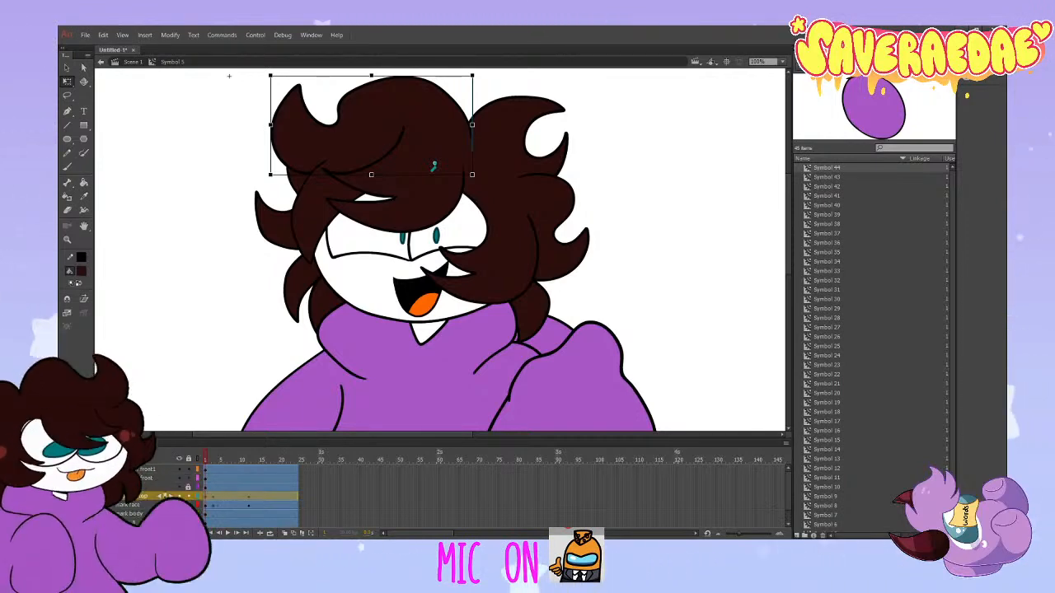
click(219, 515)
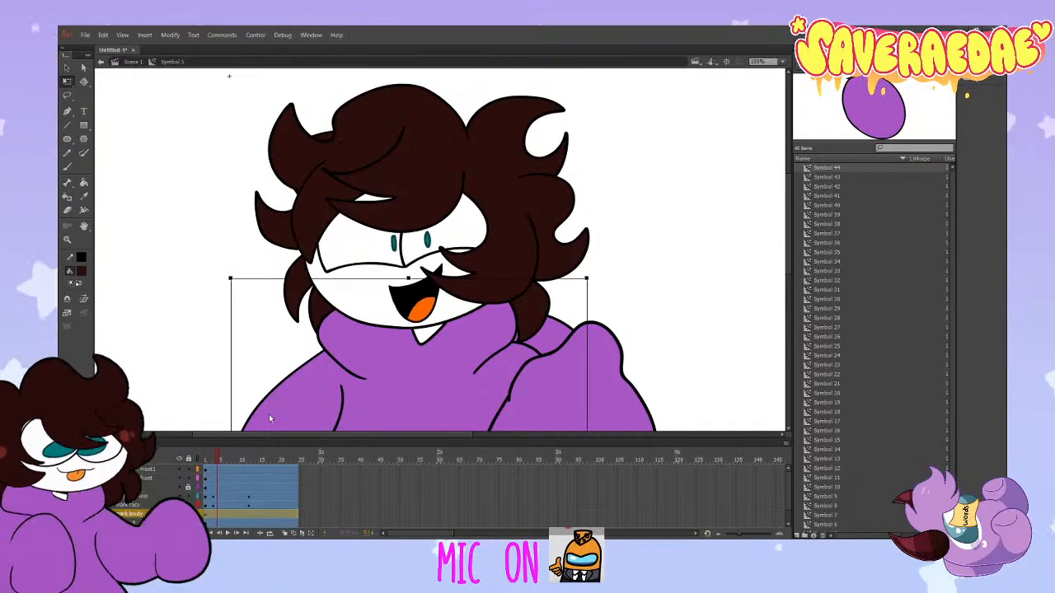
click(108, 35)
click(117, 51)
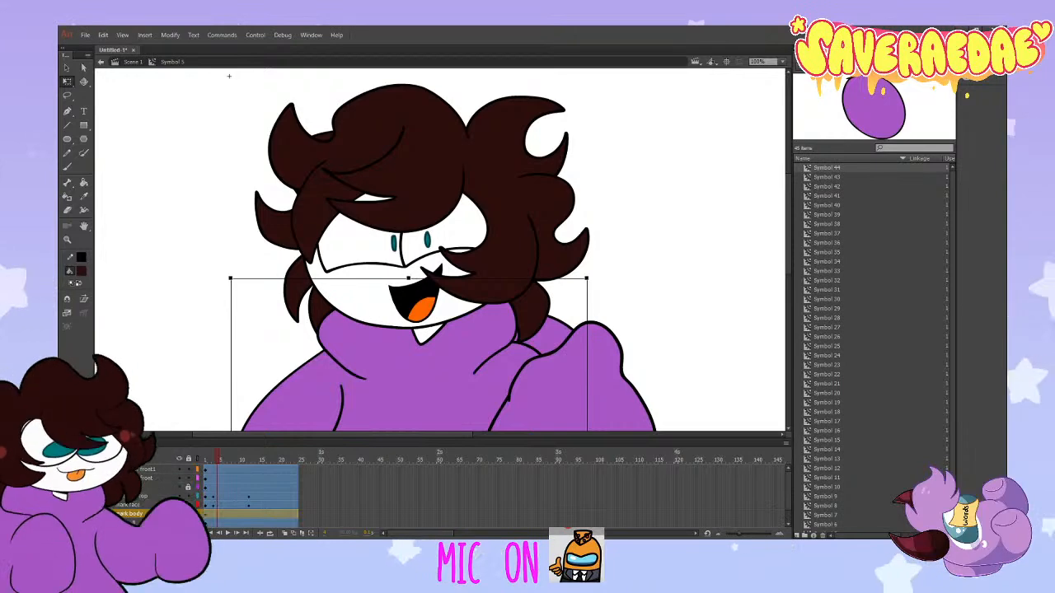
Step: Key the large back hair layer at frames 4 and 13, tilting it counterclockwise with the head
scroll(215, 496, down, 1)
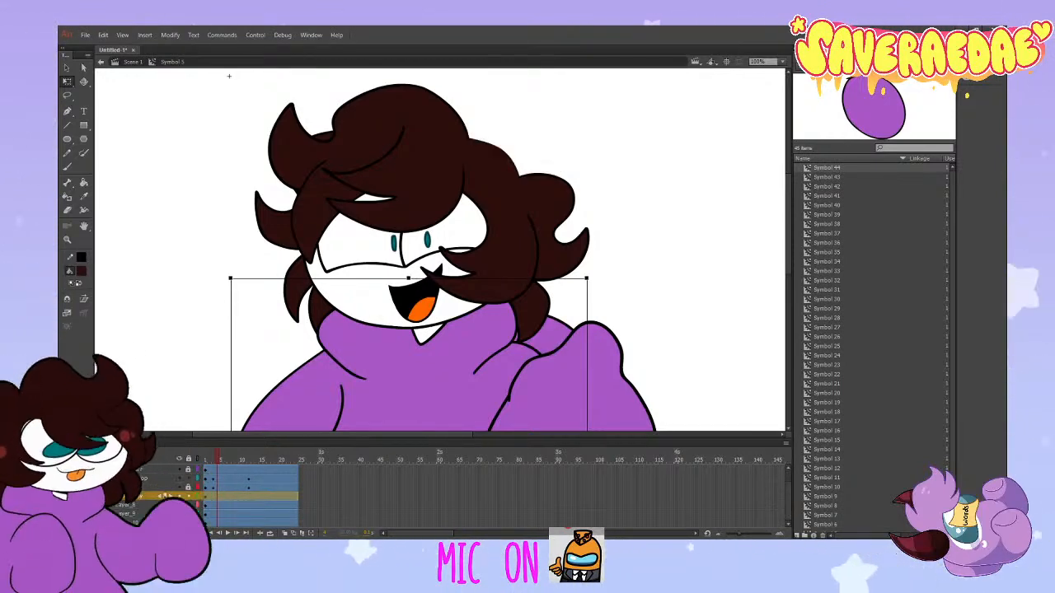
click(209, 505)
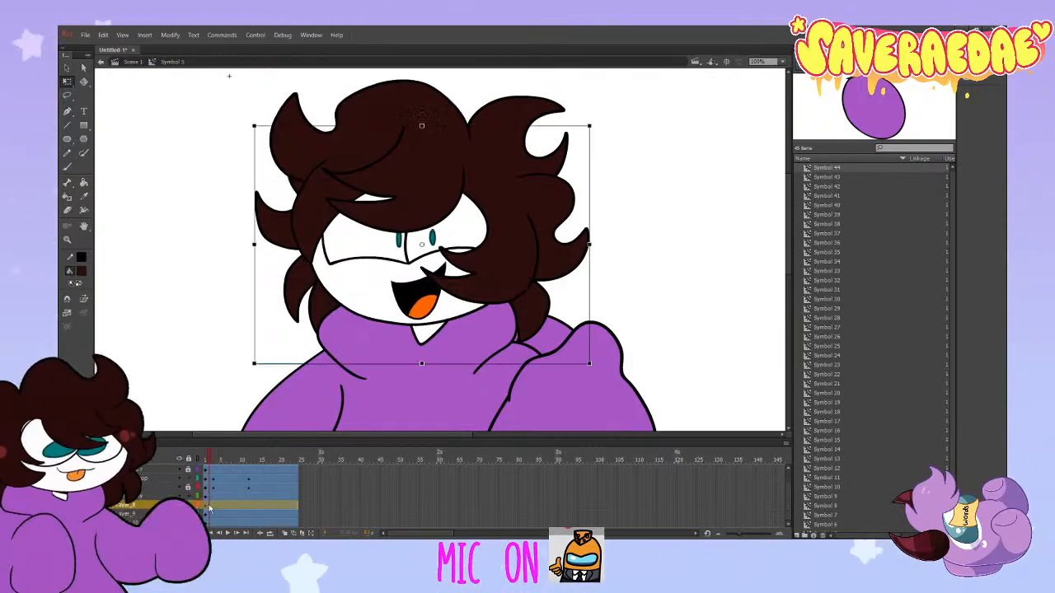
drag(210, 459, 253, 504)
click(216, 506)
click(250, 504)
drag(250, 460, 206, 498)
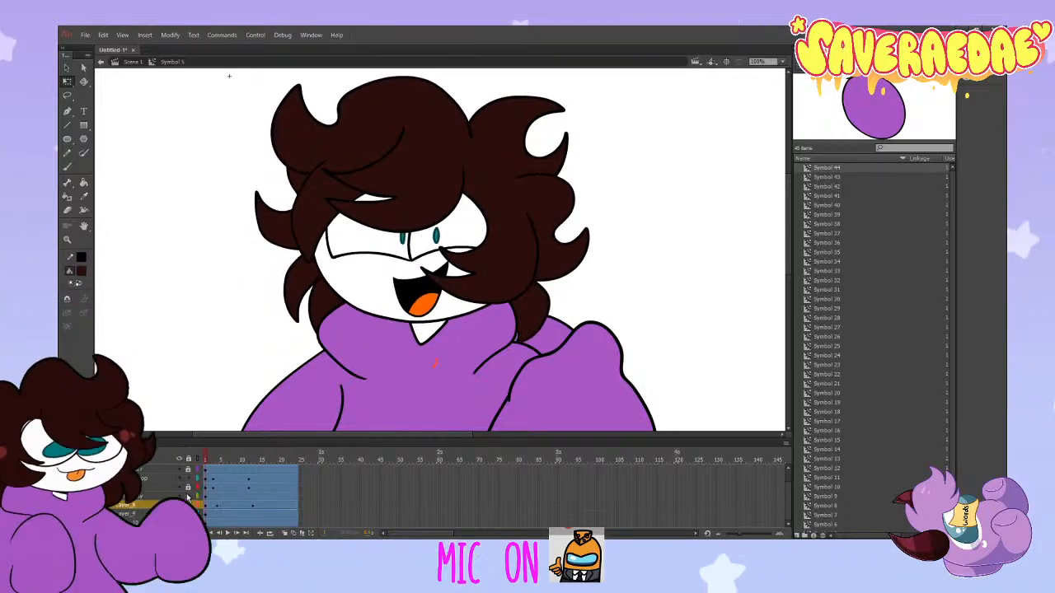
click(206, 496)
scroll(216, 497, up, 1)
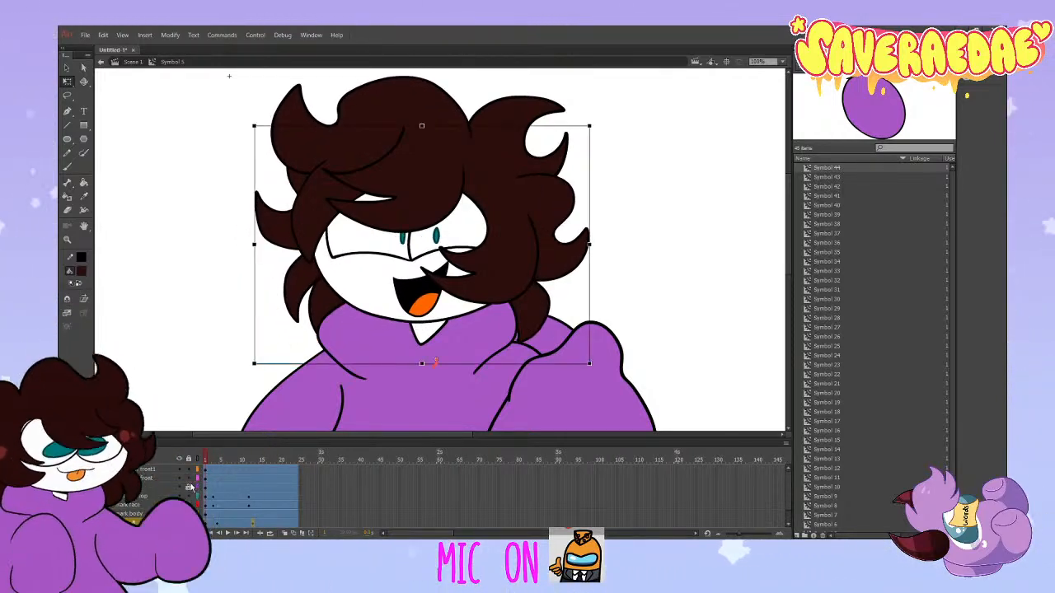
Step: Key the fringe layer front1 at frames 3 and 12, rotating it counterclockwise to follow the head tilt
click(180, 469)
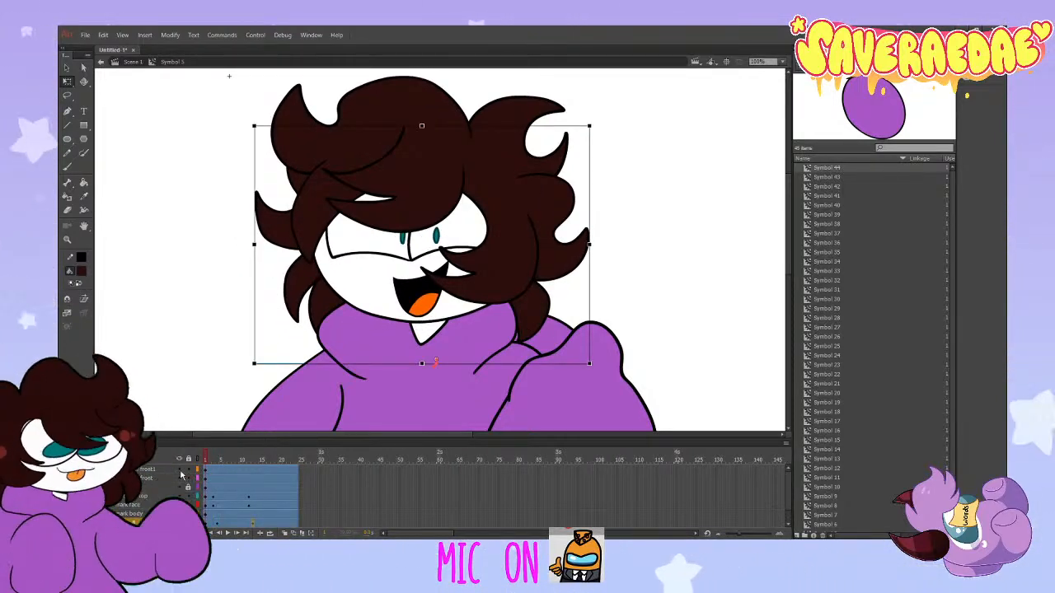
click(181, 475)
click(182, 472)
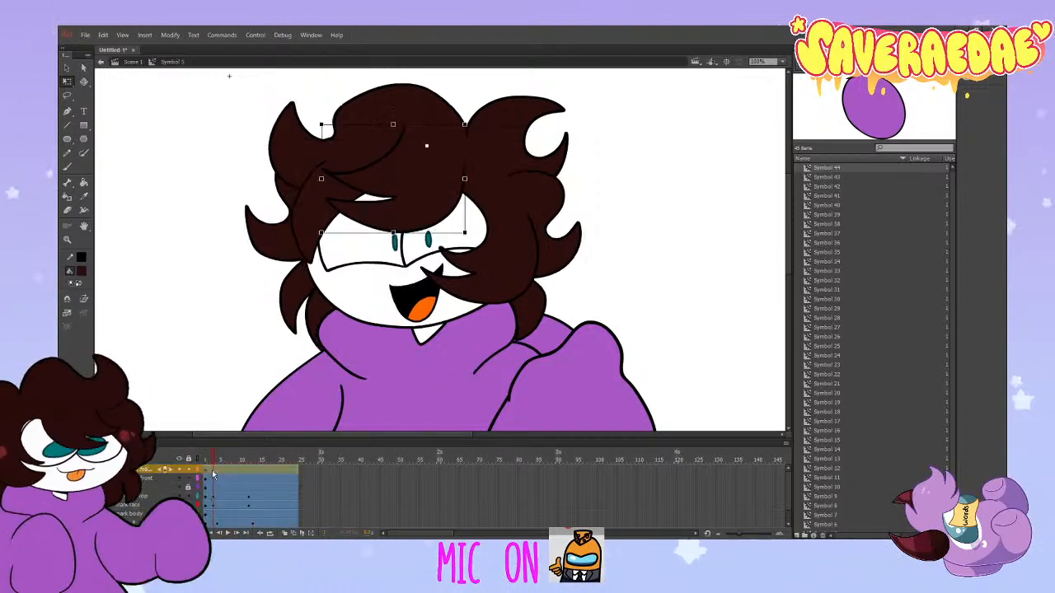
key(ctrl+alt+v)
click(215, 460)
mouse_move(215, 460)
mouse_down()
mouse_move(242, 462)
mouse_move(213, 461)
mouse_up()
click(212, 470)
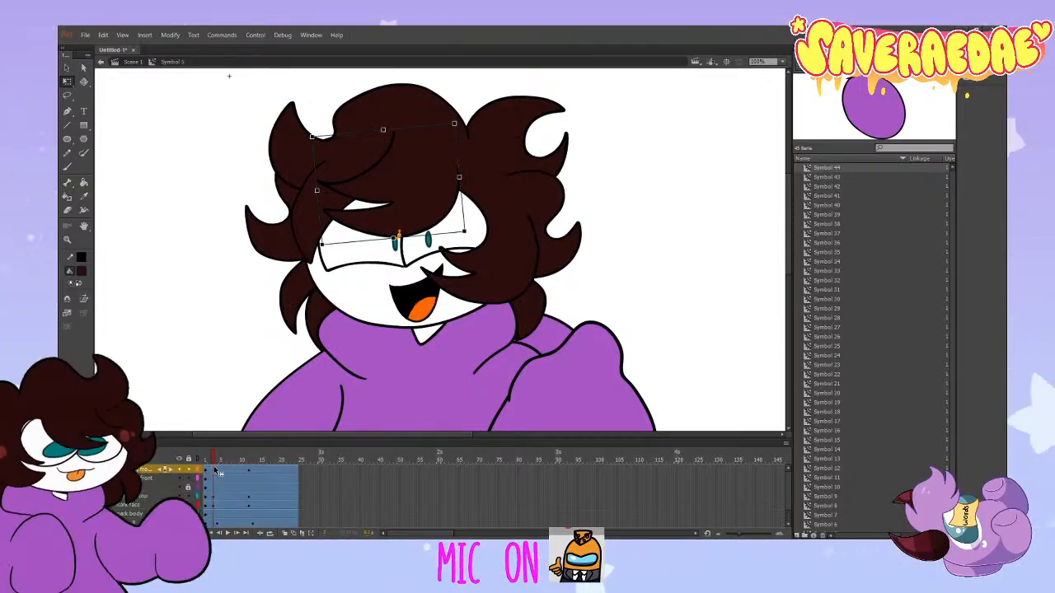
drag(219, 462, 206, 494)
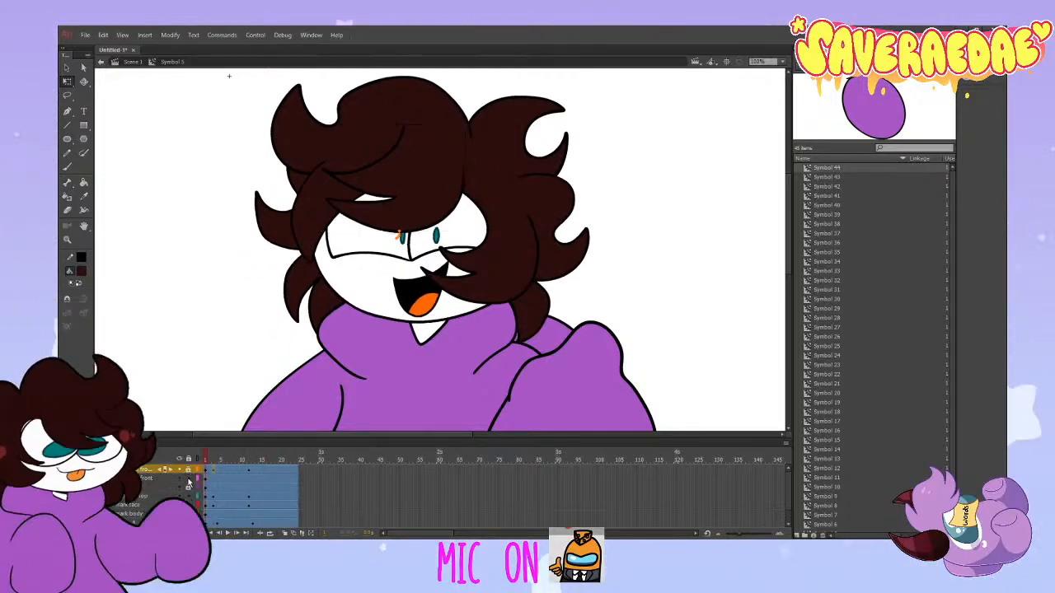
Step: Key the front side-hair layer at frames 3 and 12, rotating it counterclockwise with the face
click(180, 478)
click(181, 478)
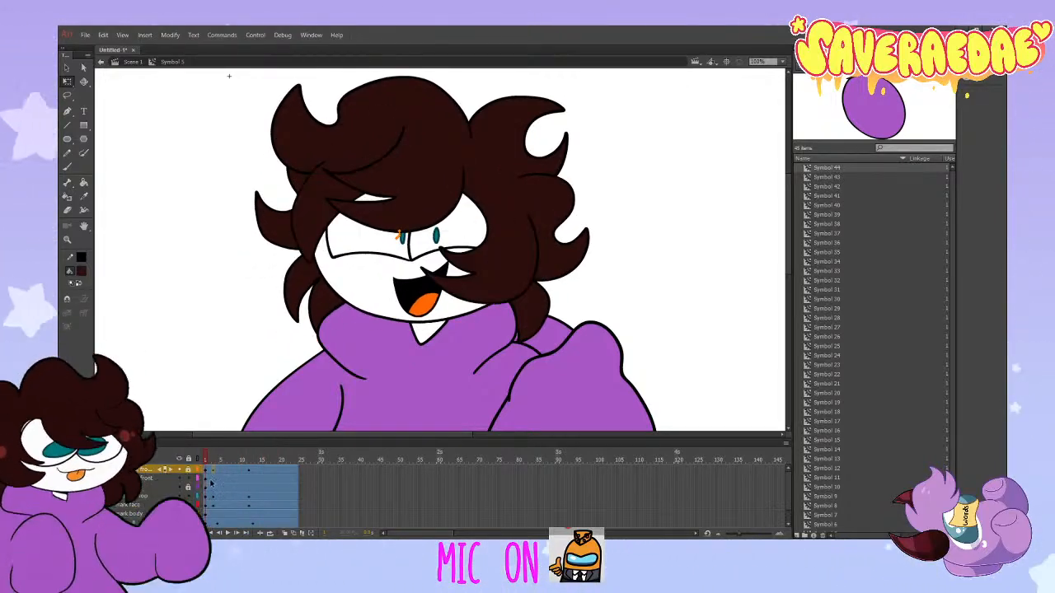
click(206, 478)
drag(206, 462, 220, 467)
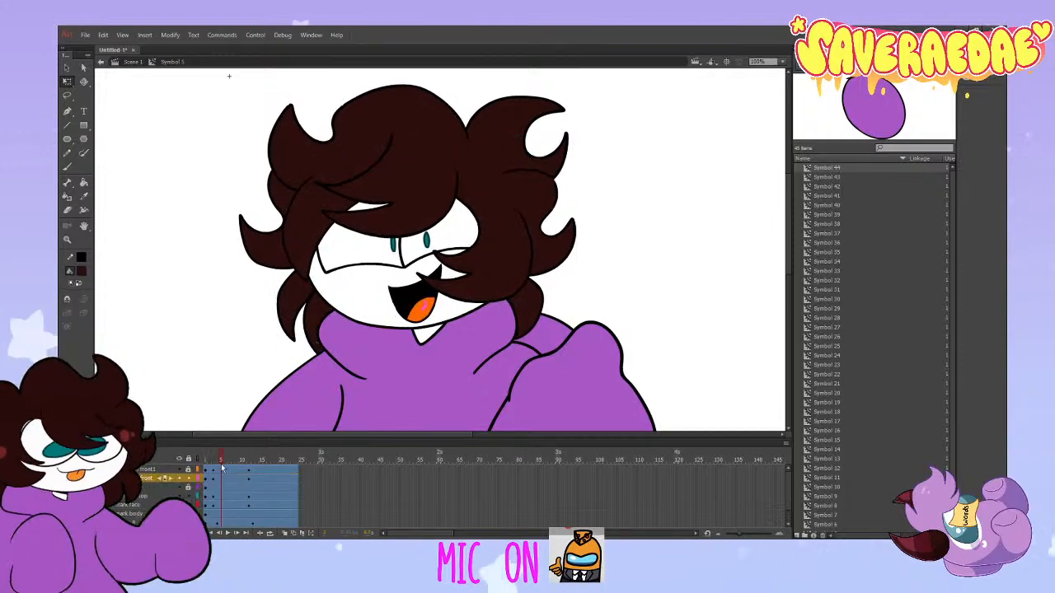
Step: Shift the front side-hair layer's two tilt keyframes to frames 4 and 13
click(225, 470)
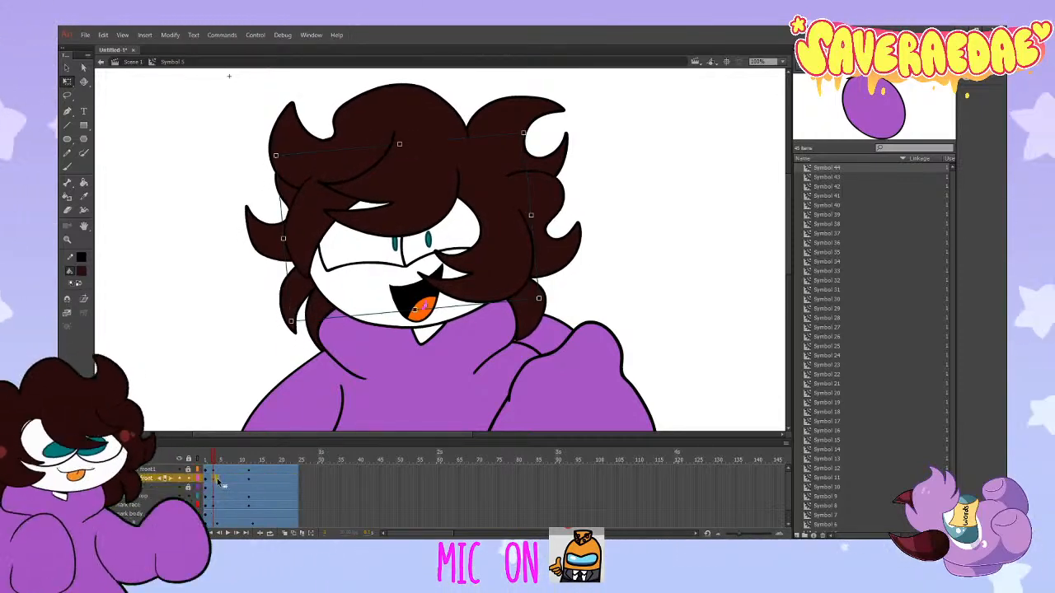
click(251, 484)
drag(249, 481, 255, 510)
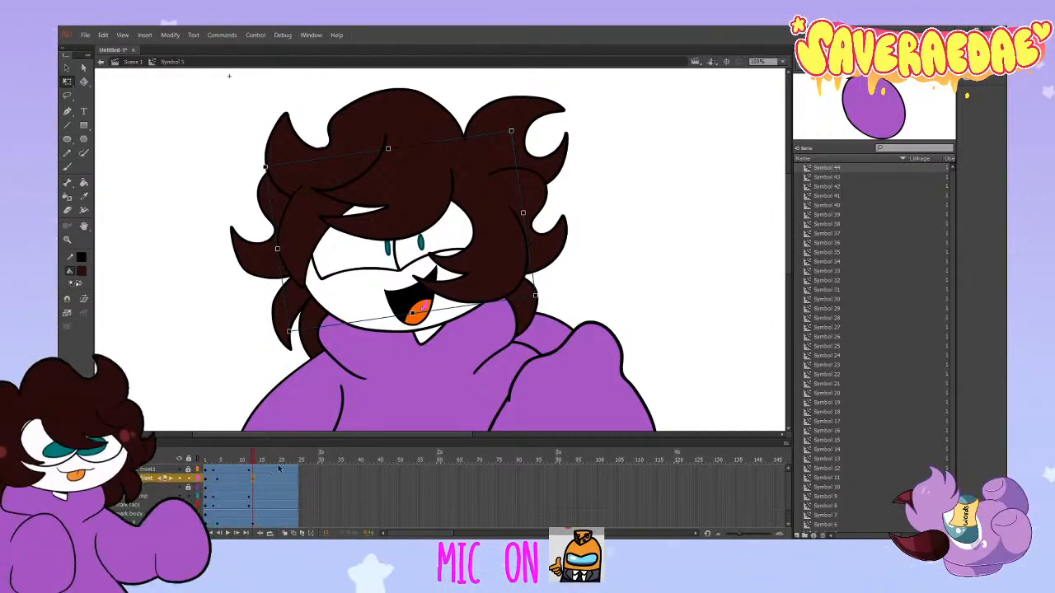
drag(233, 463, 255, 509)
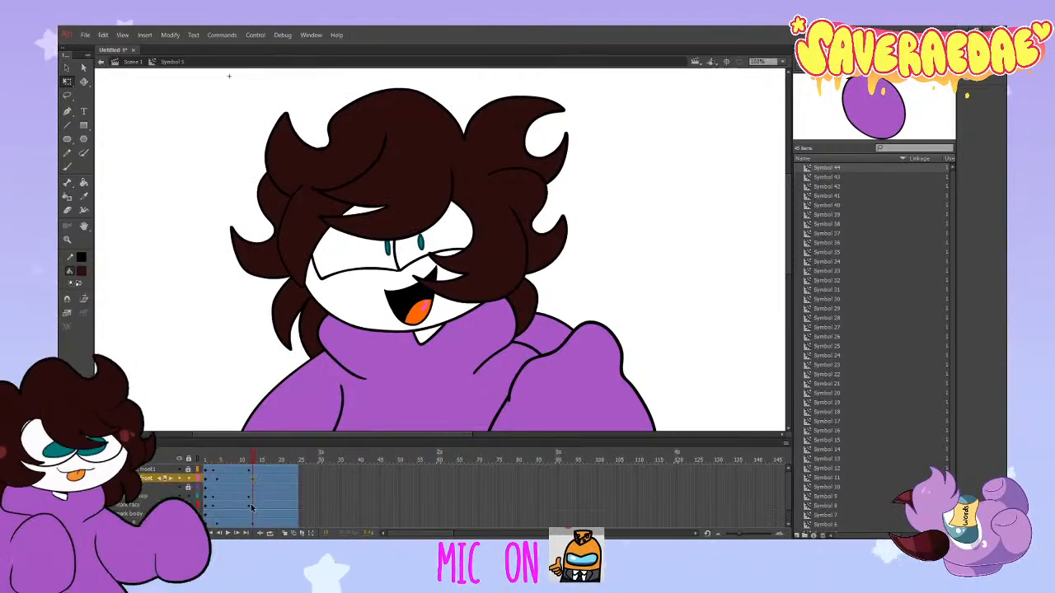
Step: Shift the fringe layer front1's two tilt keyframes to frames 4 and 13 and play back the animation
click(215, 482)
click(216, 475)
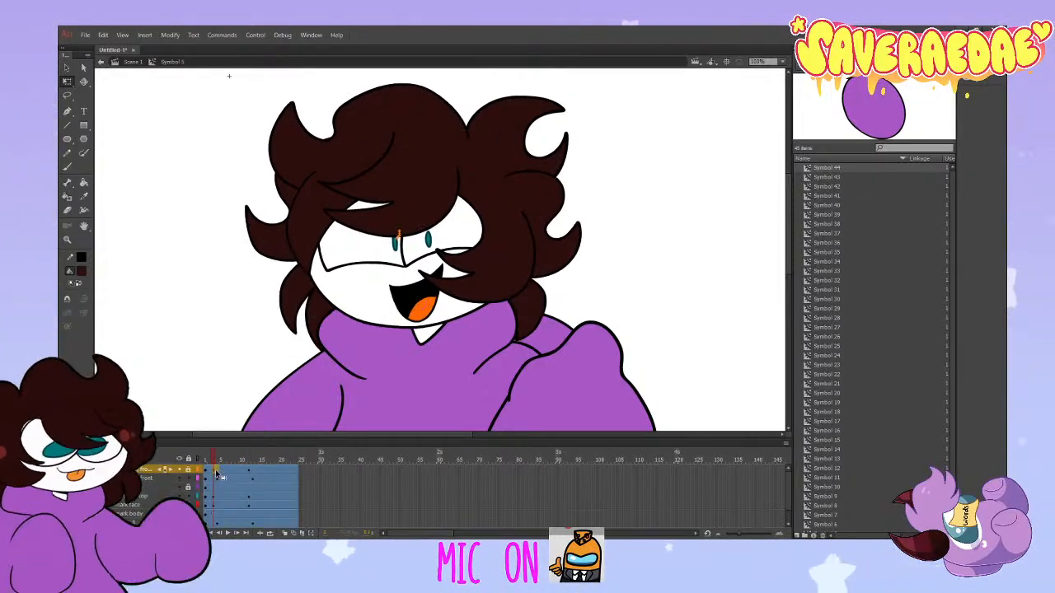
click(249, 474)
key(Return)
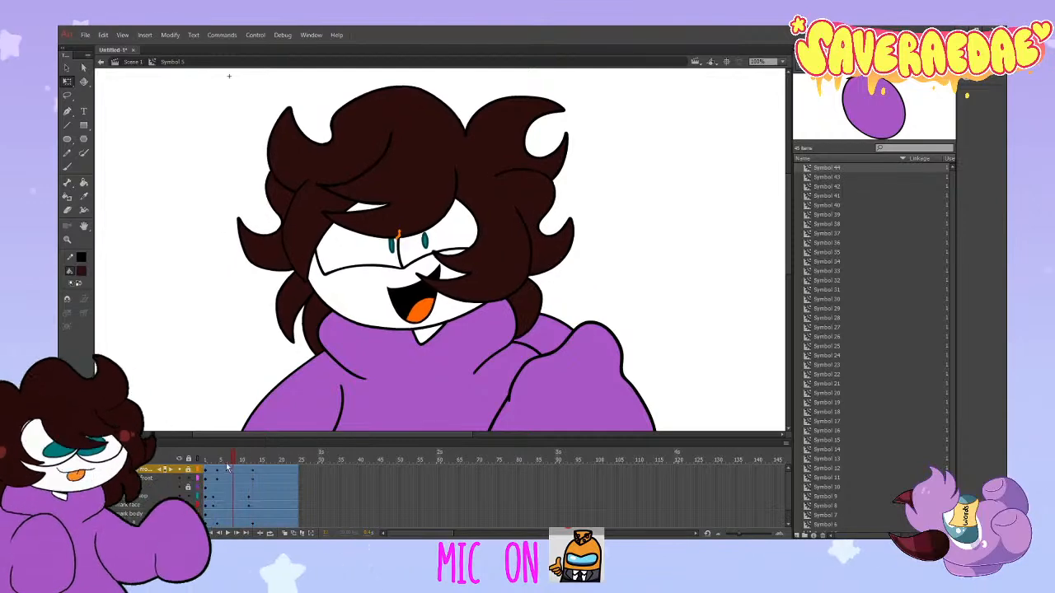
click(242, 517)
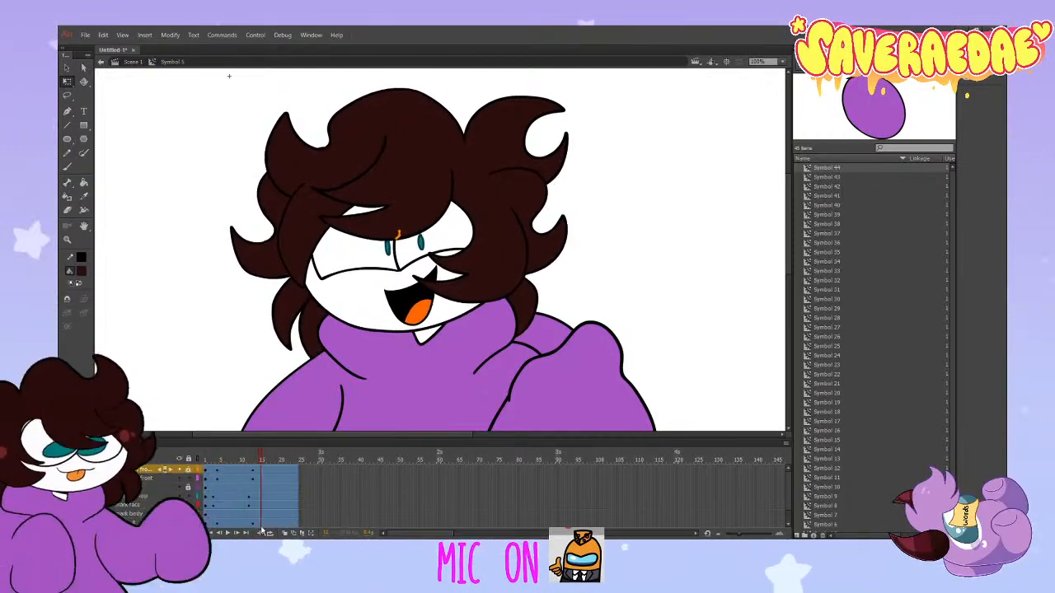
key(Return)
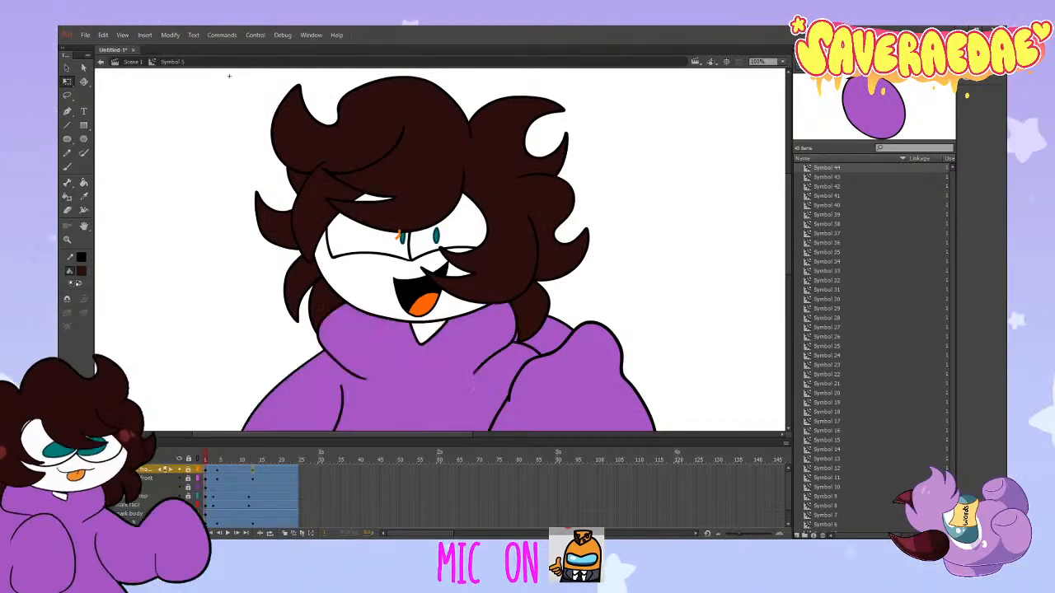
Step: Key the body layer at frame 4 and squash the body slightly by lowering its upper edge
click(215, 513)
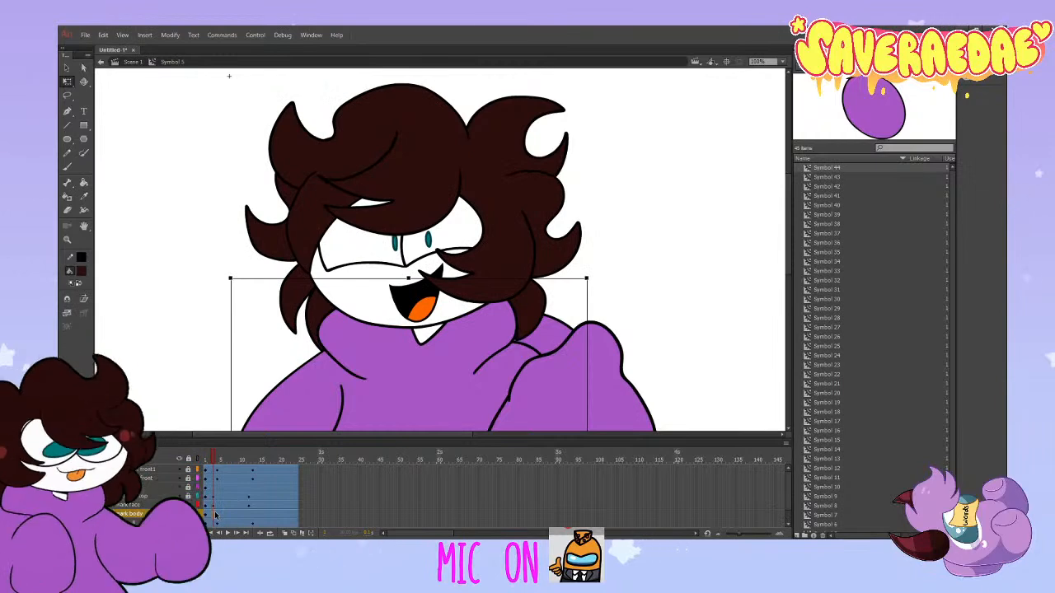
click(216, 513)
scroll(473, 230, down, 3)
scroll(471, 230, down, 3)
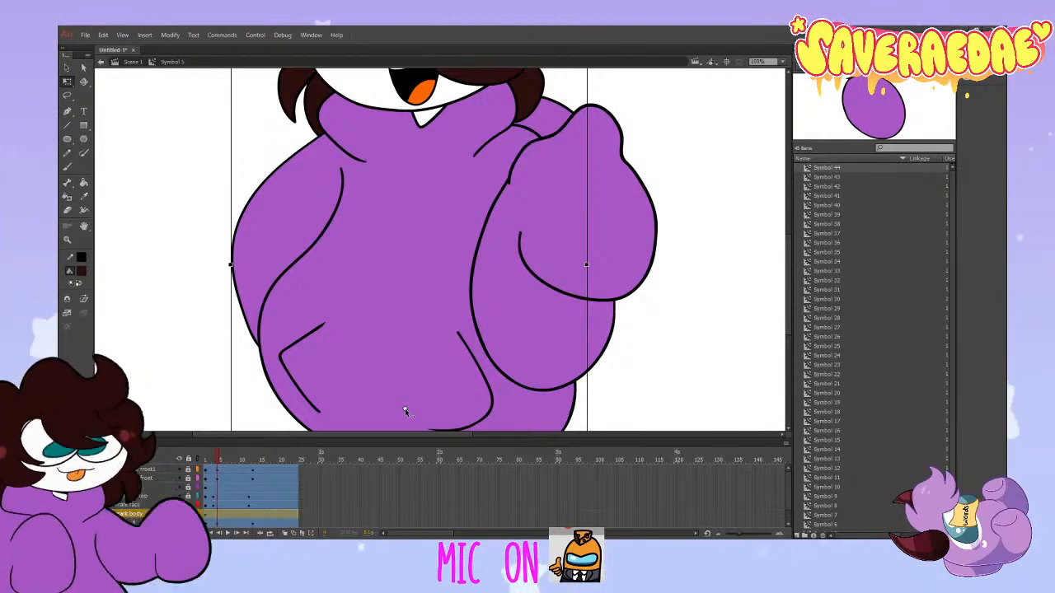
scroll(400, 301, up, 3)
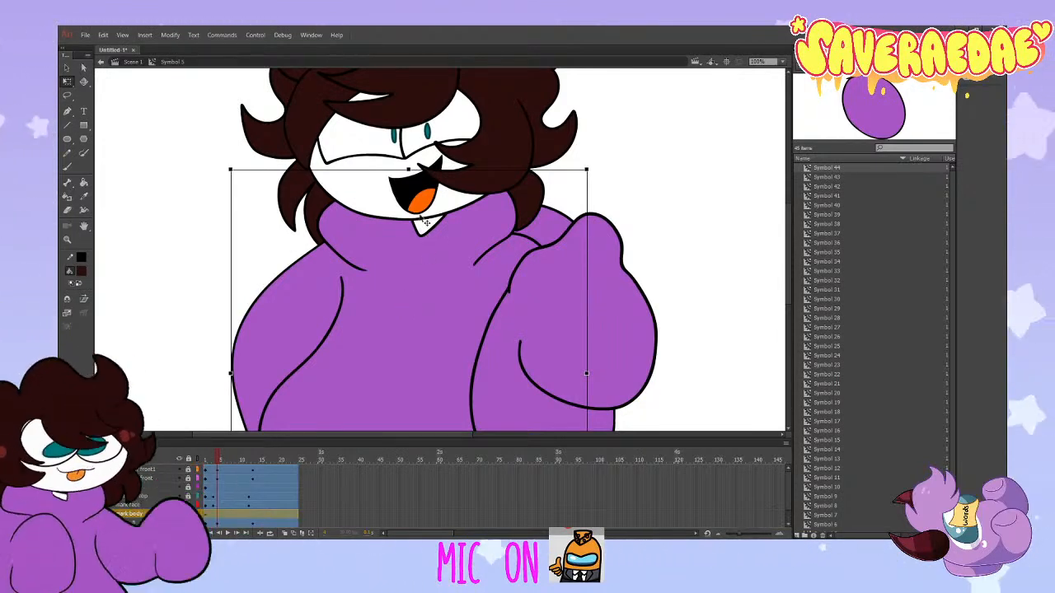
drag(408, 169, 408, 176)
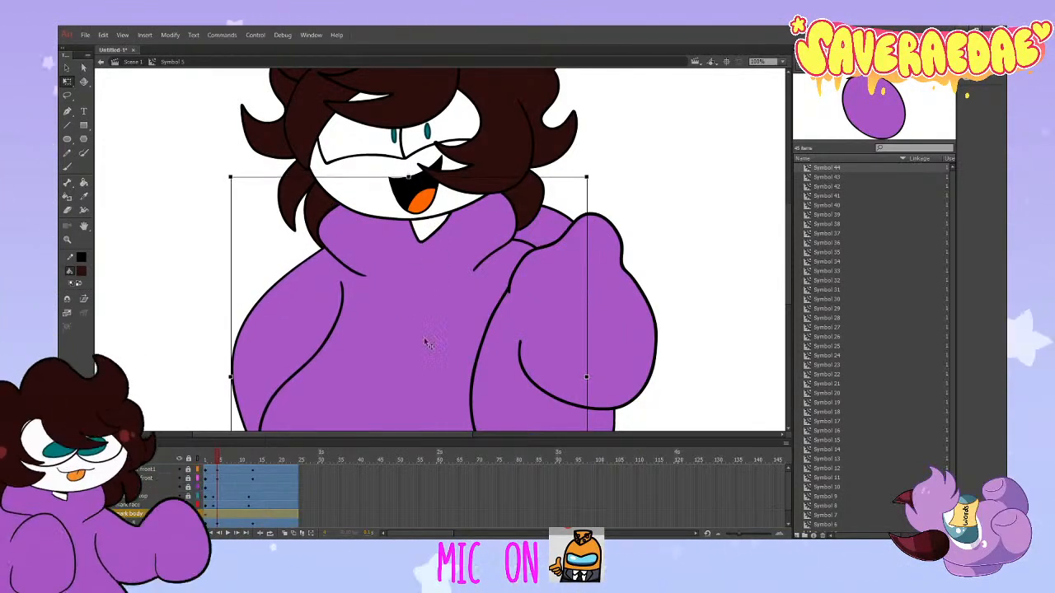
Step: Key the body layer at frame 12, lowering the body's upper part further and leaning it slightly to the left
drag(217, 456, 252, 463)
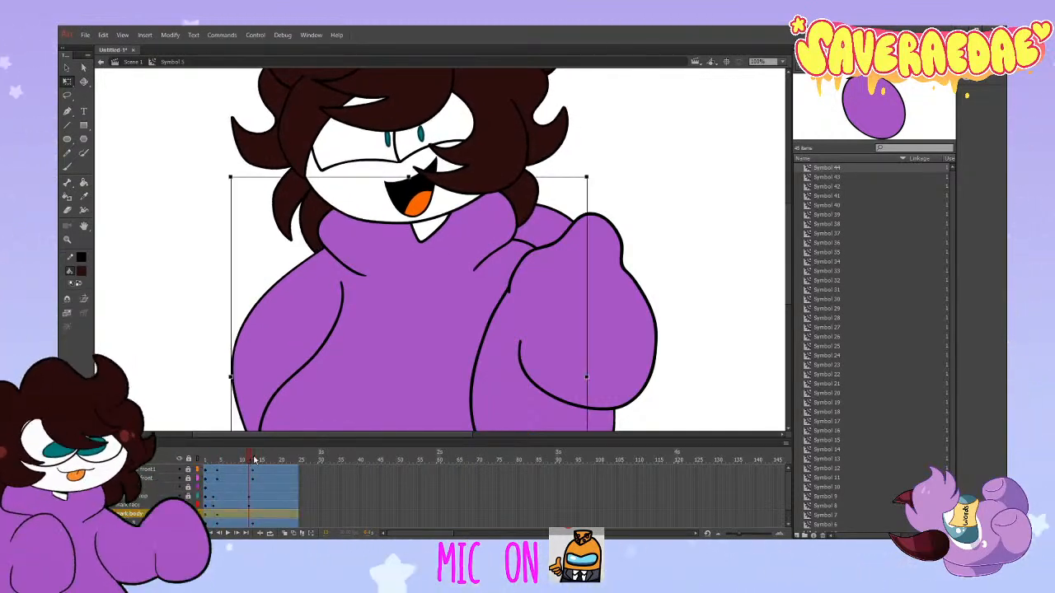
drag(409, 178, 432, 183)
drag(247, 455, 278, 499)
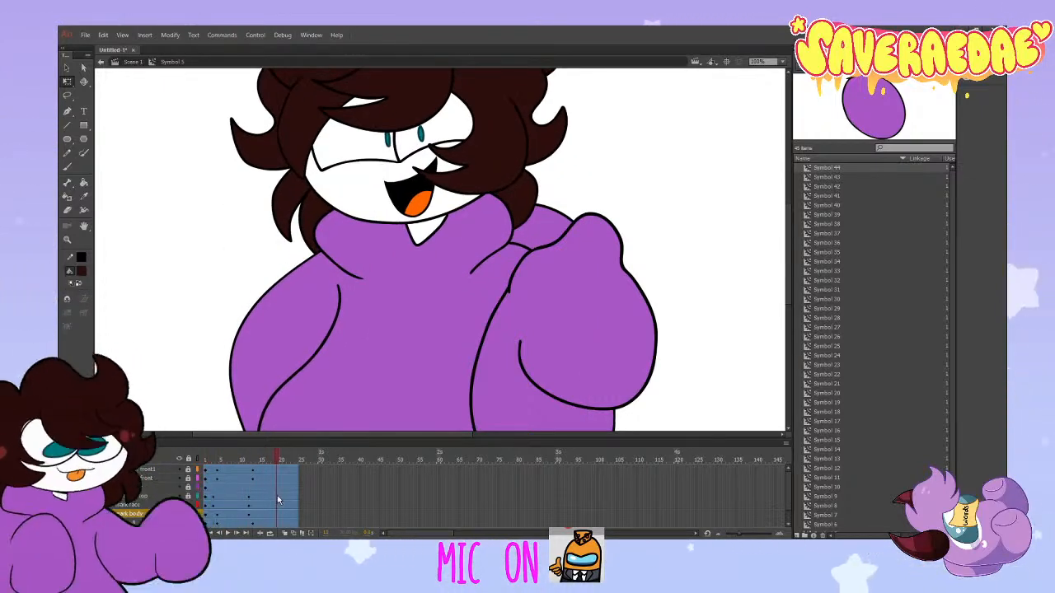
click(248, 513)
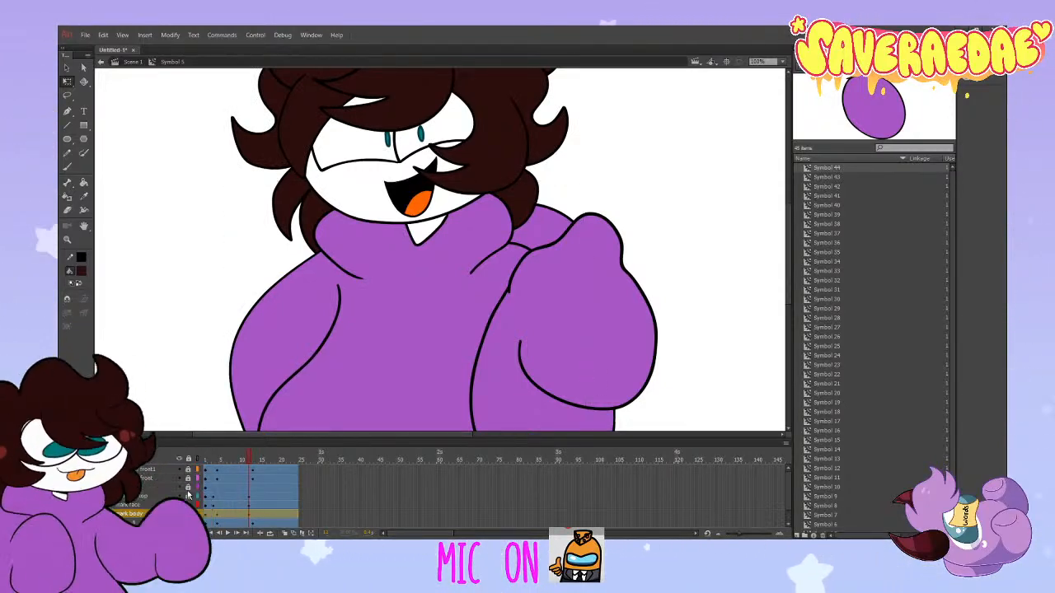
Step: Key the raised front arm's layer at frame 4, tilting the arm toward the body and nudging it slightly left and down
click(217, 490)
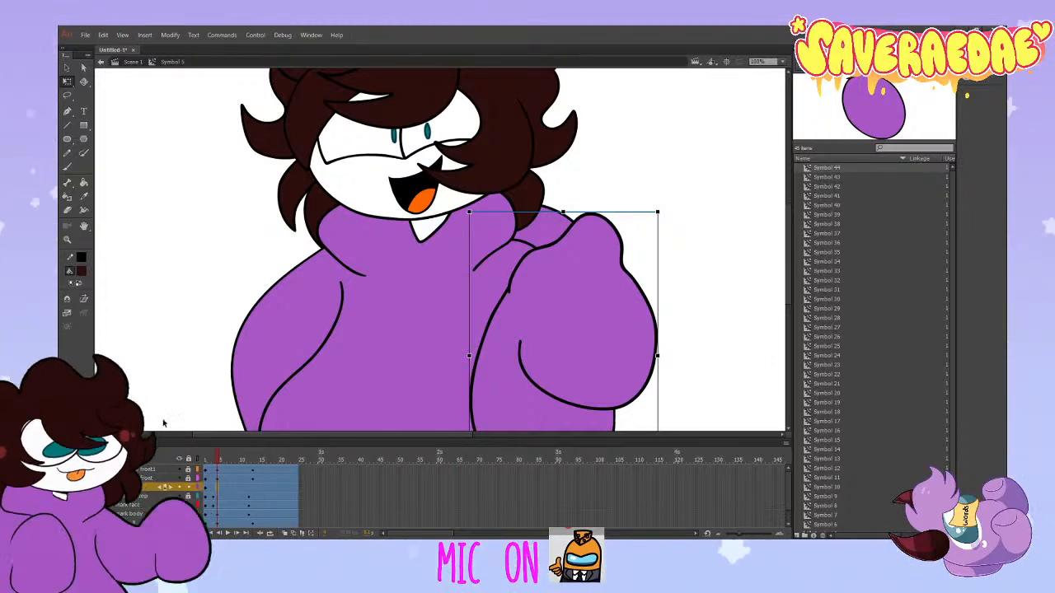
scroll(301, 344, down, 3)
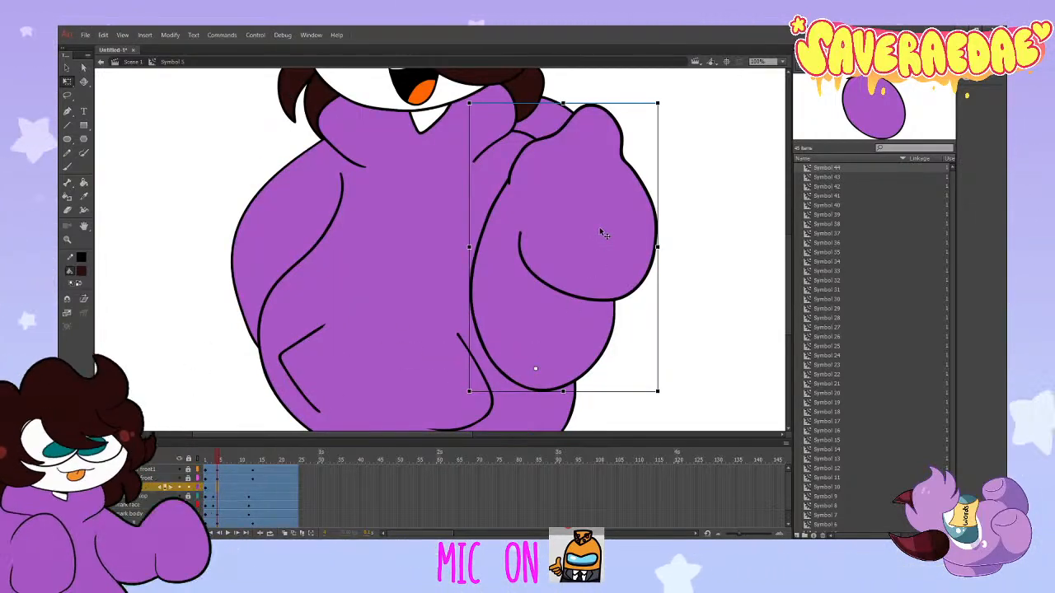
scroll(590, 241, up, 3)
drag(665, 220, 635, 221)
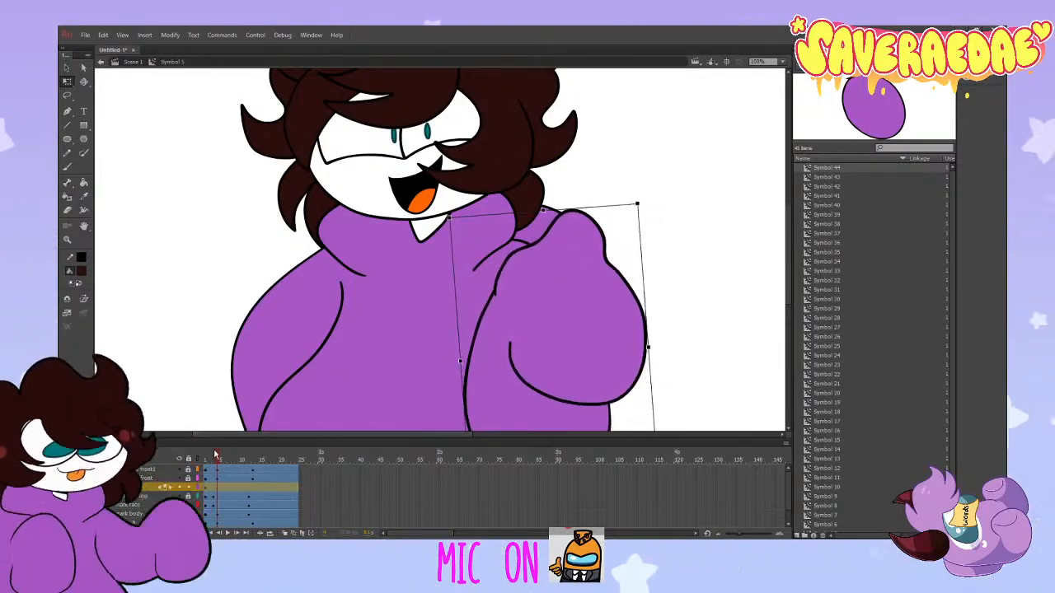
drag(216, 463, 208, 485)
click(217, 487)
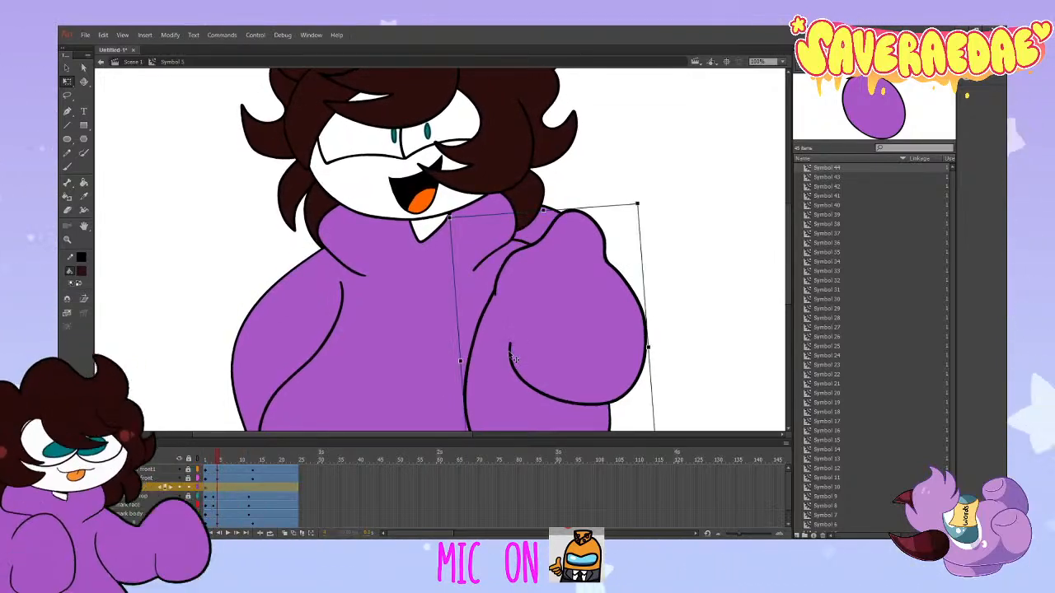
key(Left)
key(Left)
key(Left)
key(Down)
key(Down)
key(Down)
Step: Key the raised front arm at frame 13, tilting it further toward the body and lowering it slightly, play back the motion and lock its layer
click(250, 461)
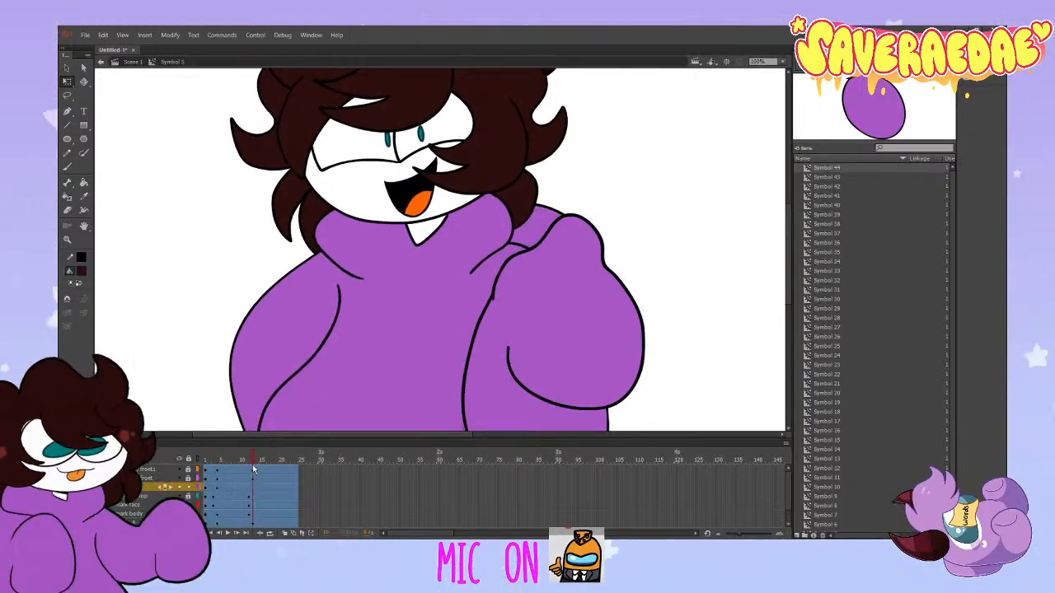
click(253, 486)
drag(644, 214, 624, 215)
drag(541, 281, 537, 287)
key(Return)
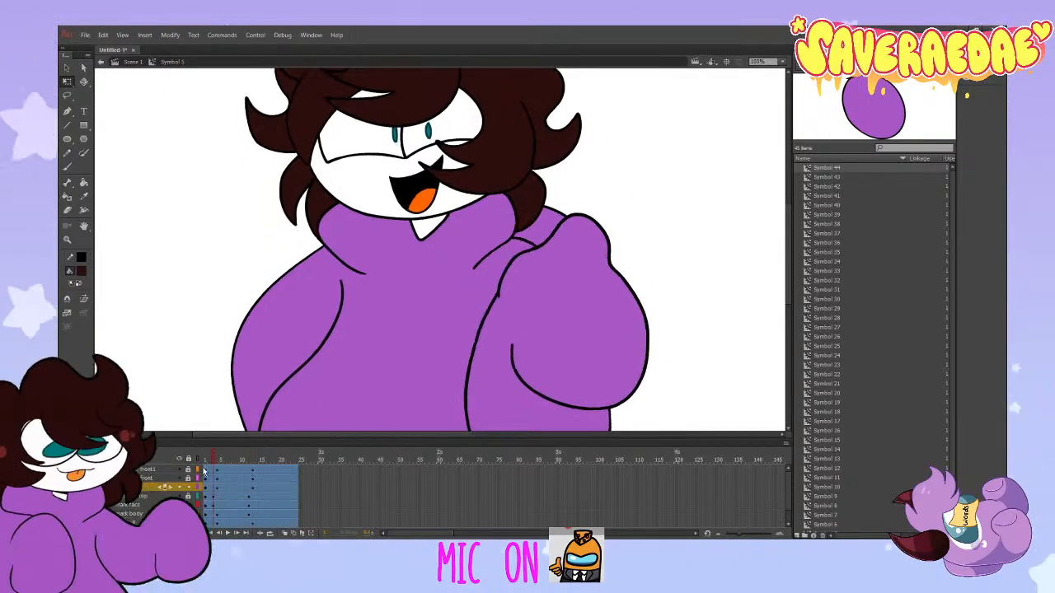
drag(243, 497, 293, 500)
click(205, 487)
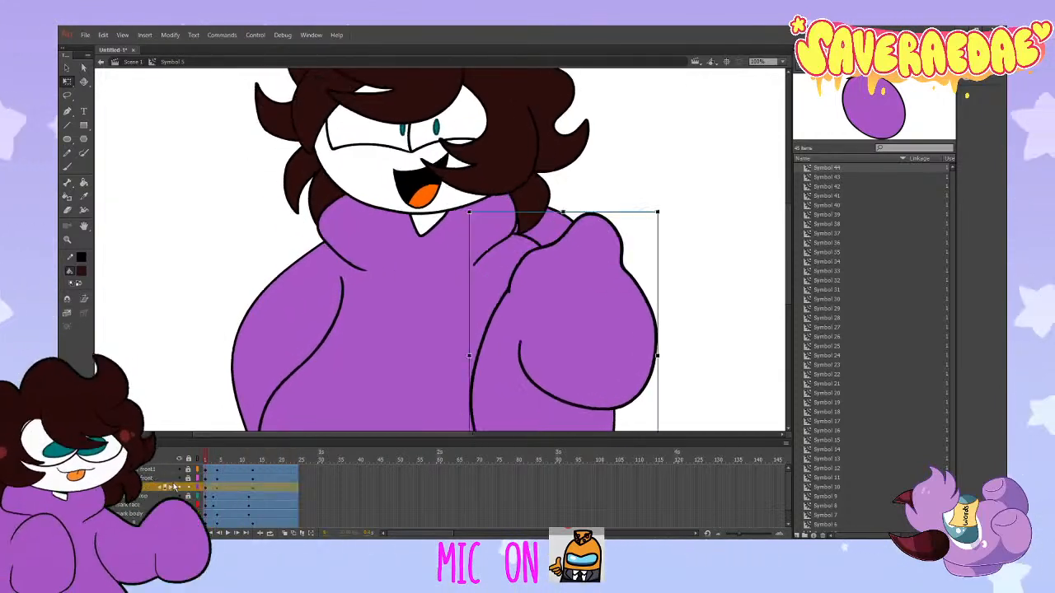
click(188, 487)
Step: Key the upper-right hair tuft's layer at frame 5, rotating the tuft slightly clockwise and shifting it a little to the left
scroll(188, 489, down, 1)
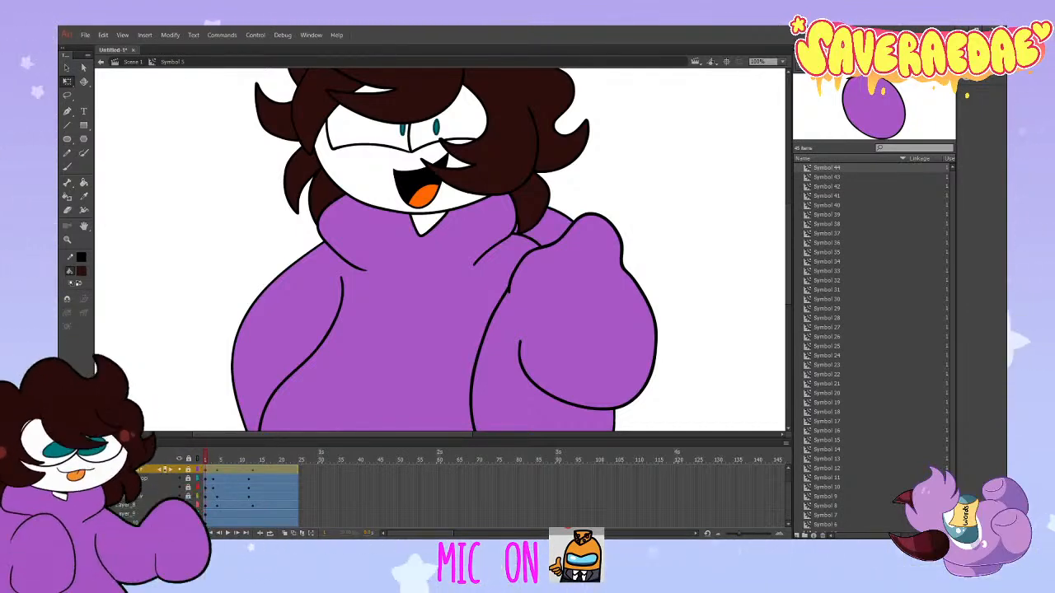
scroll(377, 289, up, 2)
scroll(376, 288, down, 1)
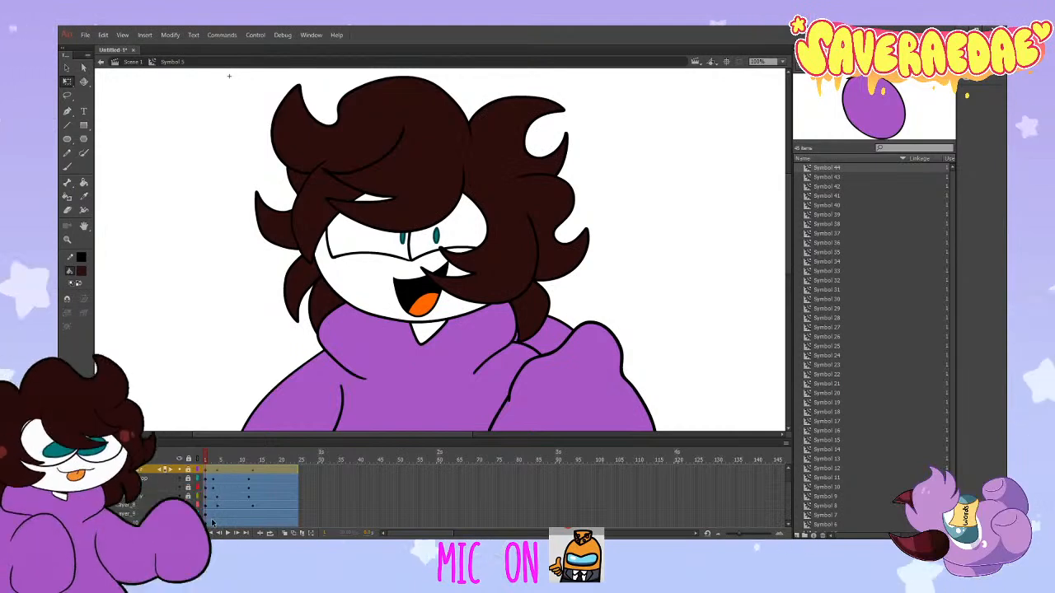
click(217, 523)
drag(209, 459, 223, 473)
click(548, 169)
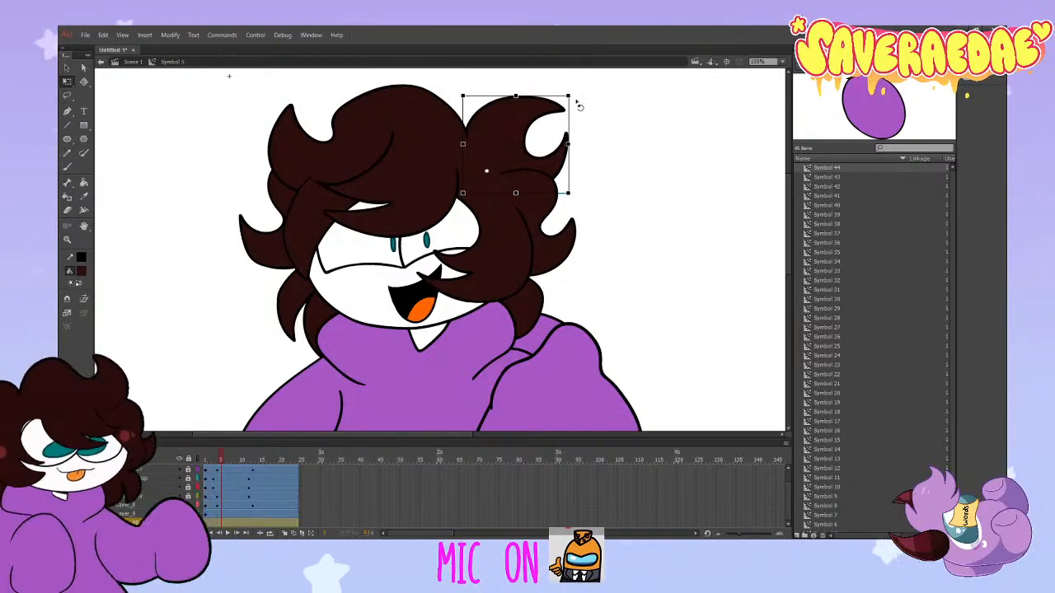
drag(578, 128, 565, 132)
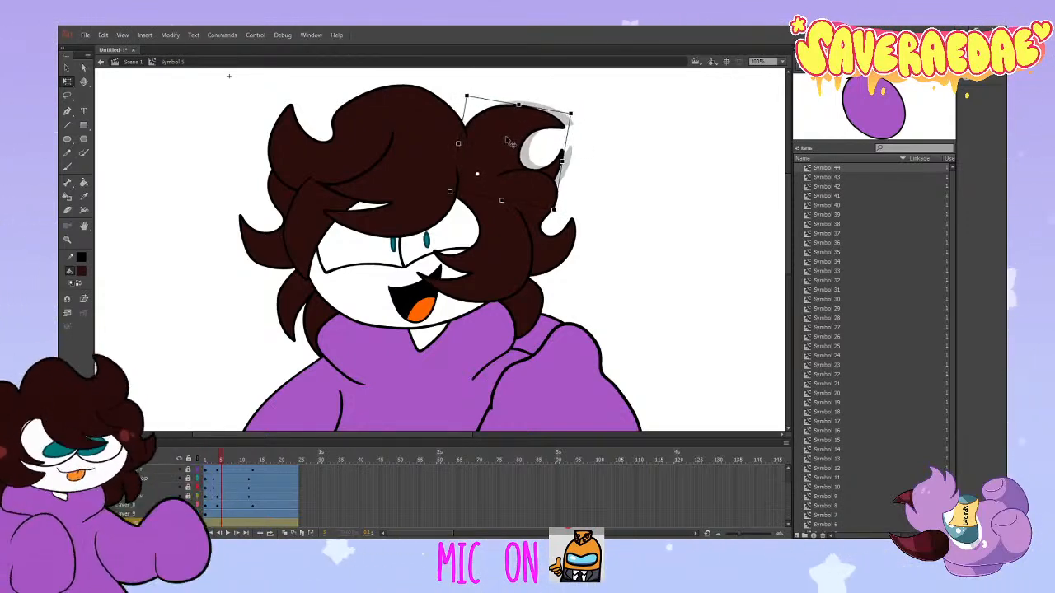
Step: Key the upper-right hair tuft at frame 14, rotating it further clockwise and shifting it slightly up and left
drag(220, 459, 257, 474)
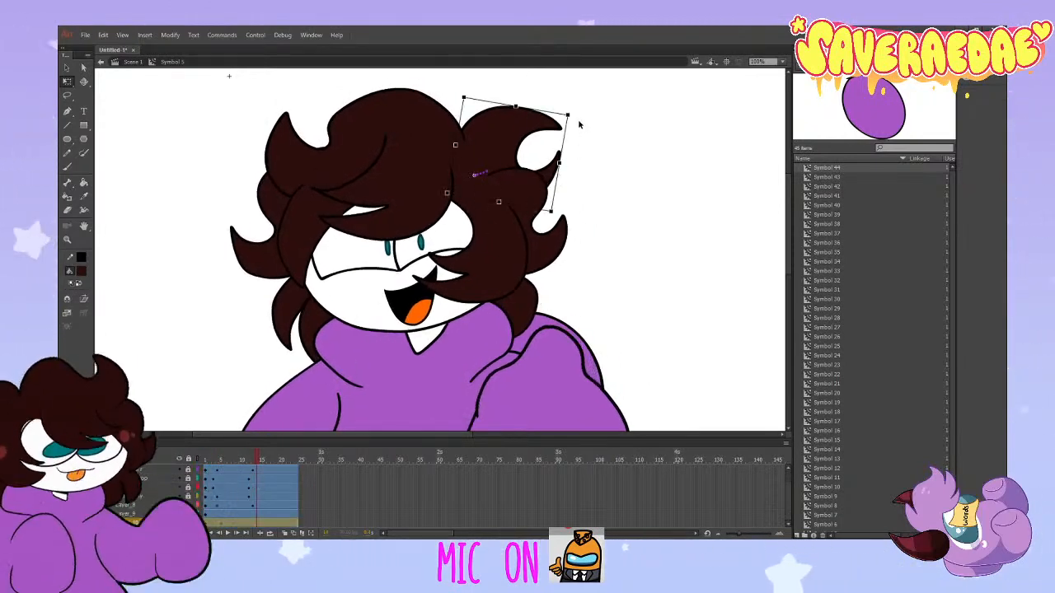
drag(572, 120, 578, 138)
mouse_move(502, 142)
mouse_down()
mouse_move(492, 143)
mouse_move(495, 133)
mouse_up()
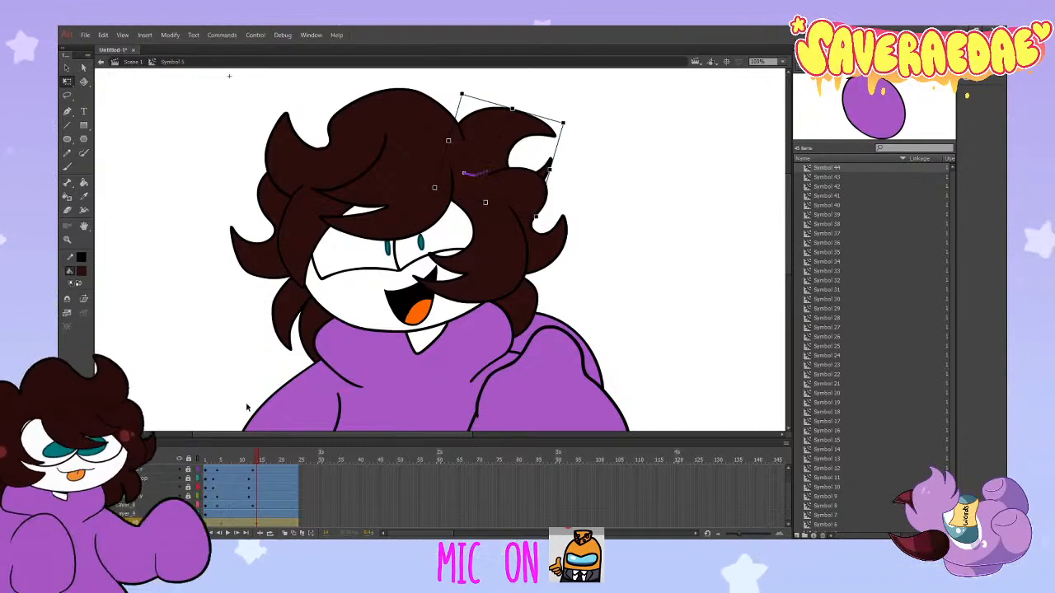
drag(257, 458, 255, 512)
key(Return)
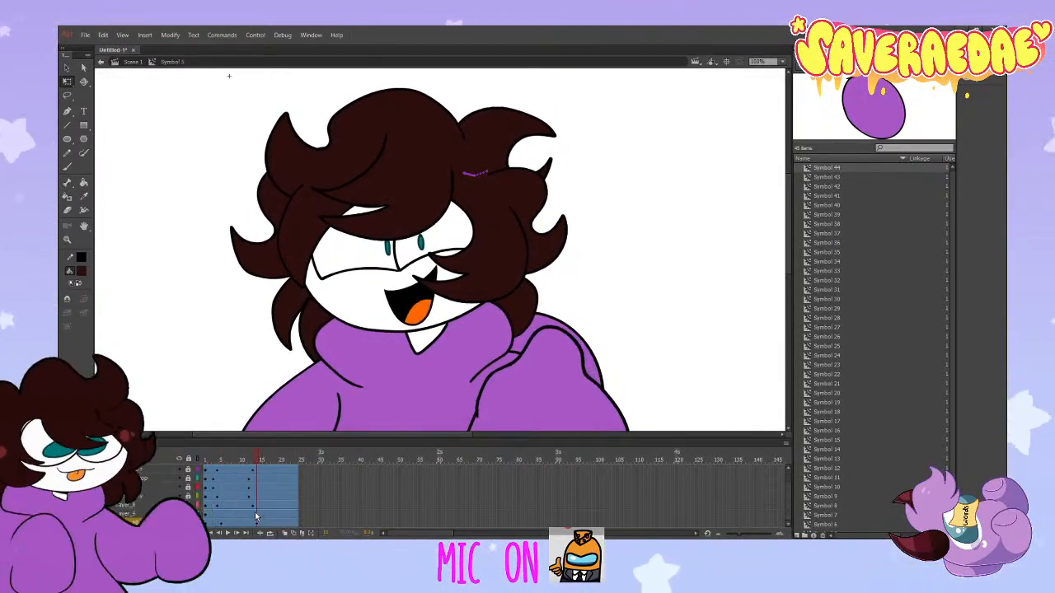
Step: Rework the upper-right hair tuft's pose at frame 14 with less rotation and a position further up and left, and check it against frame 5
click(255, 521)
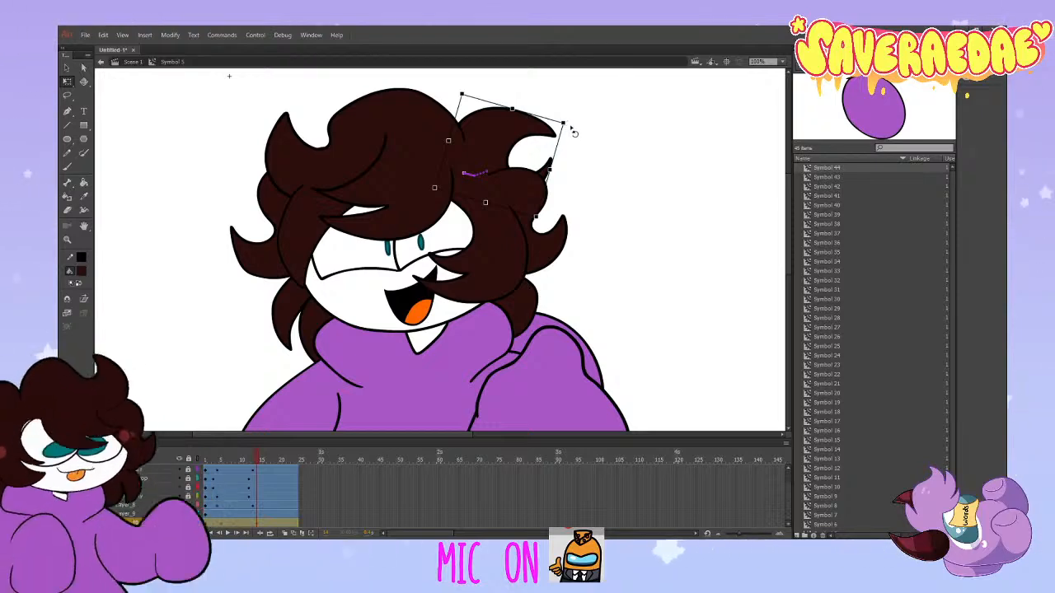
click(216, 469)
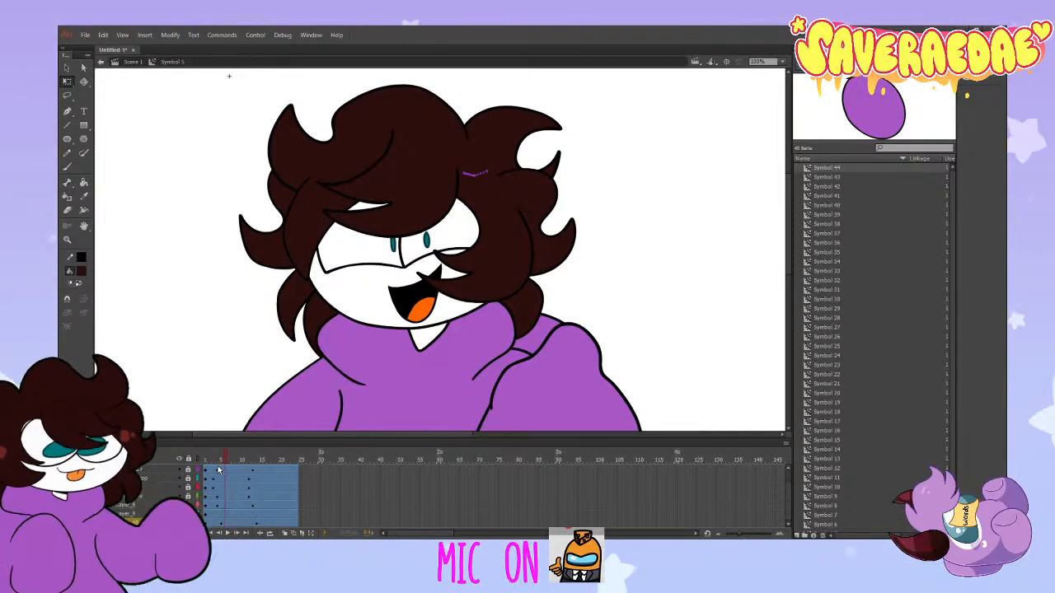
drag(216, 469, 250, 519)
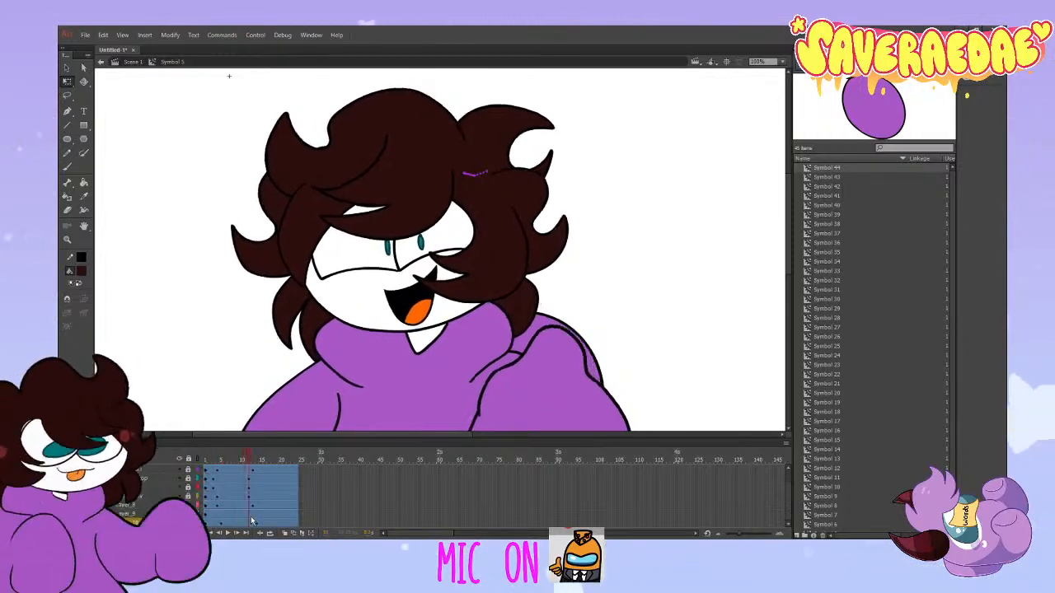
click(511, 198)
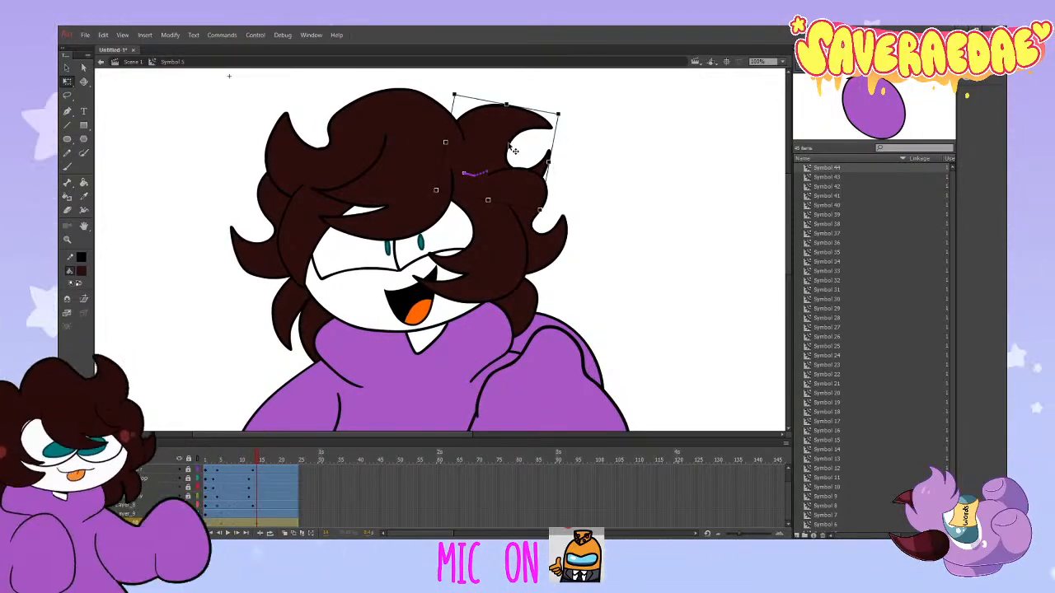
drag(513, 151, 507, 140)
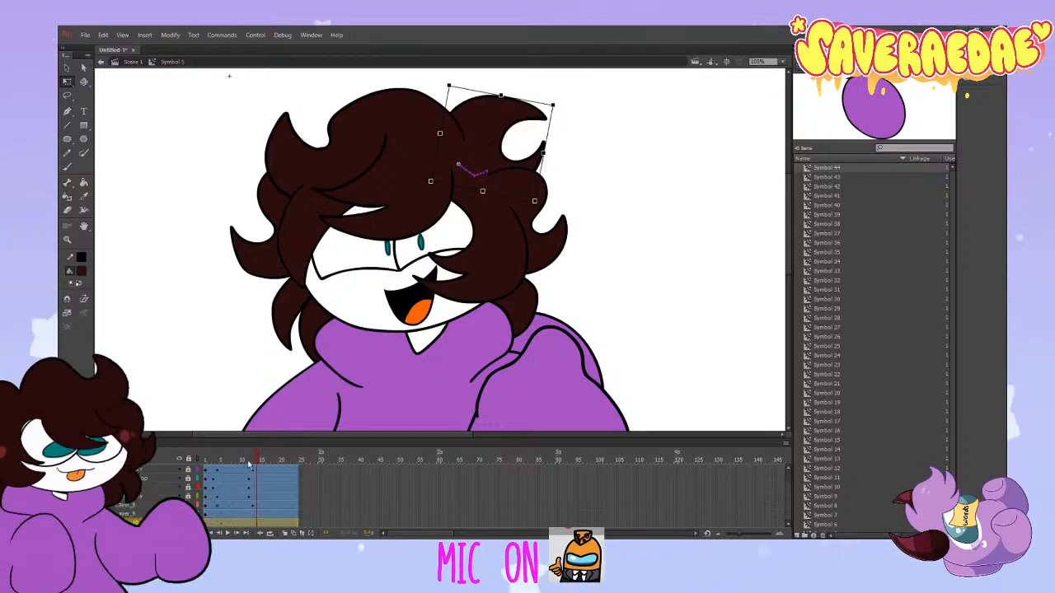
drag(247, 461, 220, 494)
click(491, 148)
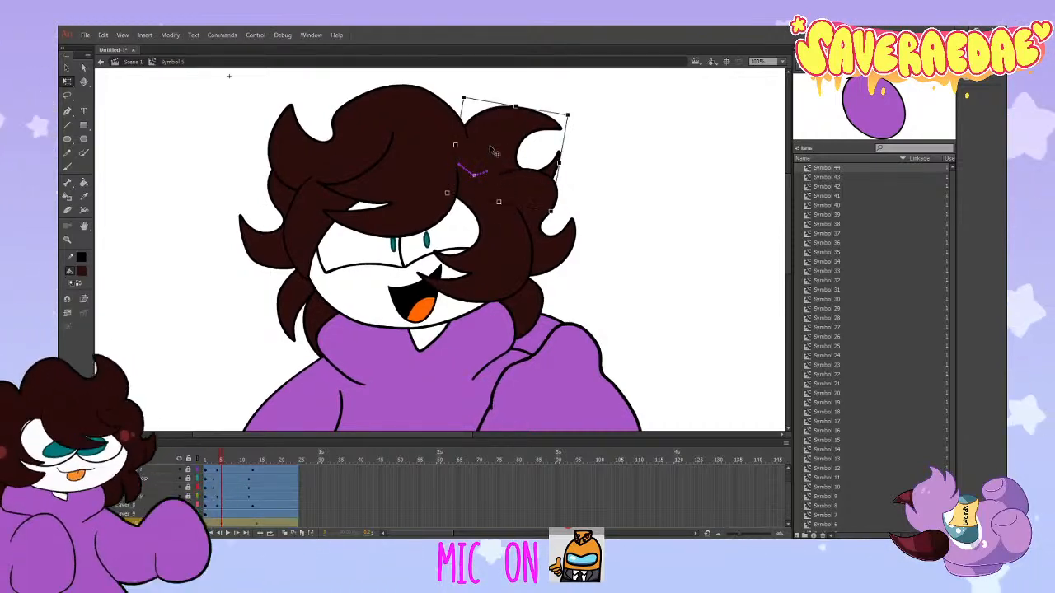
drag(219, 458, 260, 479)
drag(258, 484, 256, 528)
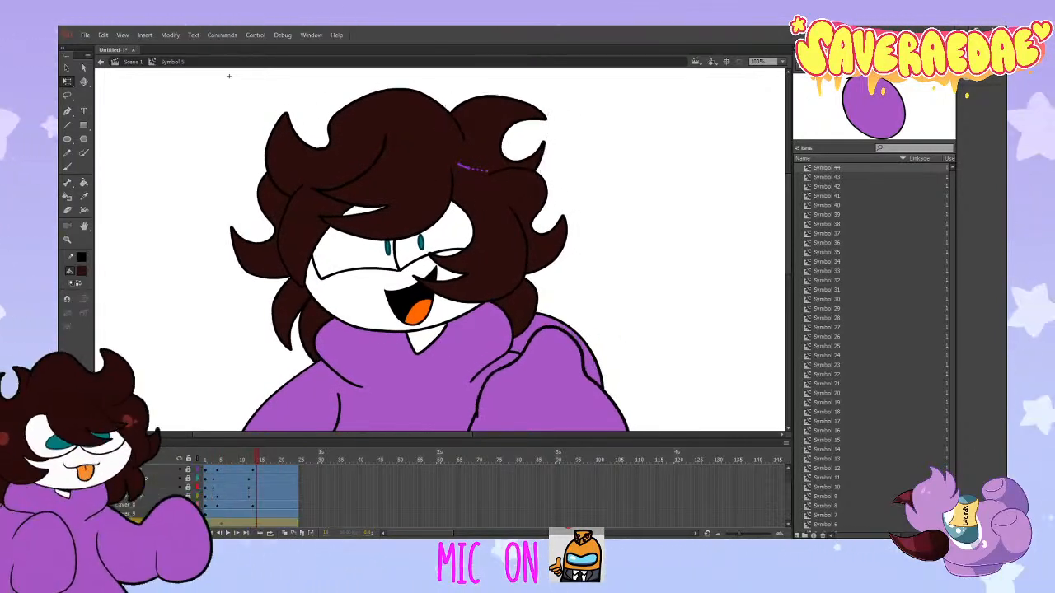
Step: Key the rear arm's layer at frame 4, move its pivot to the shoulder and rotate the arm slightly clockwise
click(218, 514)
scroll(346, 390, down, 3)
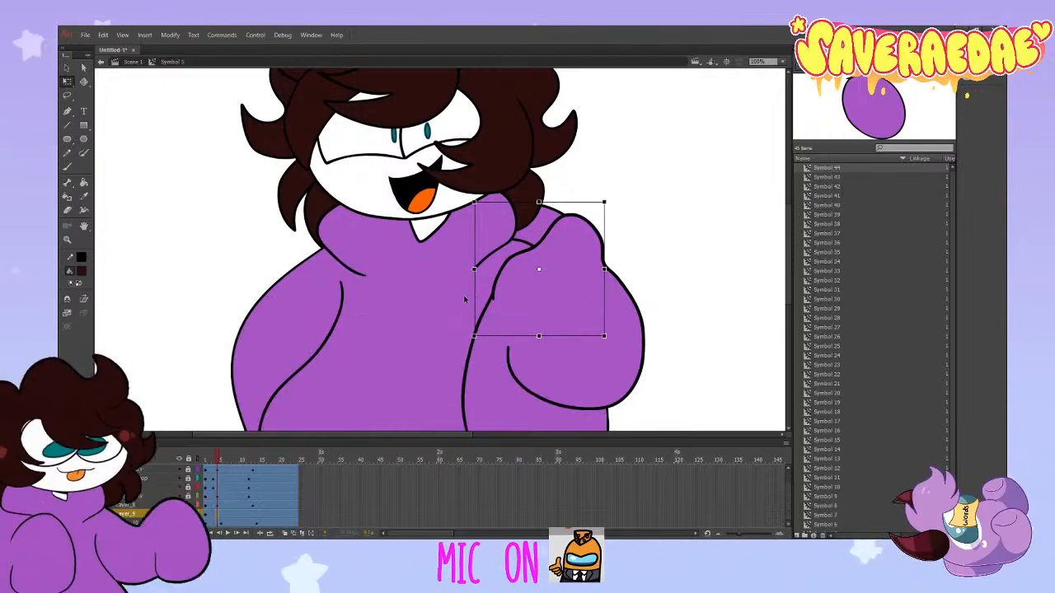
click(246, 461)
mouse_move(247, 464)
mouse_down()
mouse_move(276, 468)
mouse_move(244, 474)
mouse_up()
click(206, 515)
click(179, 514)
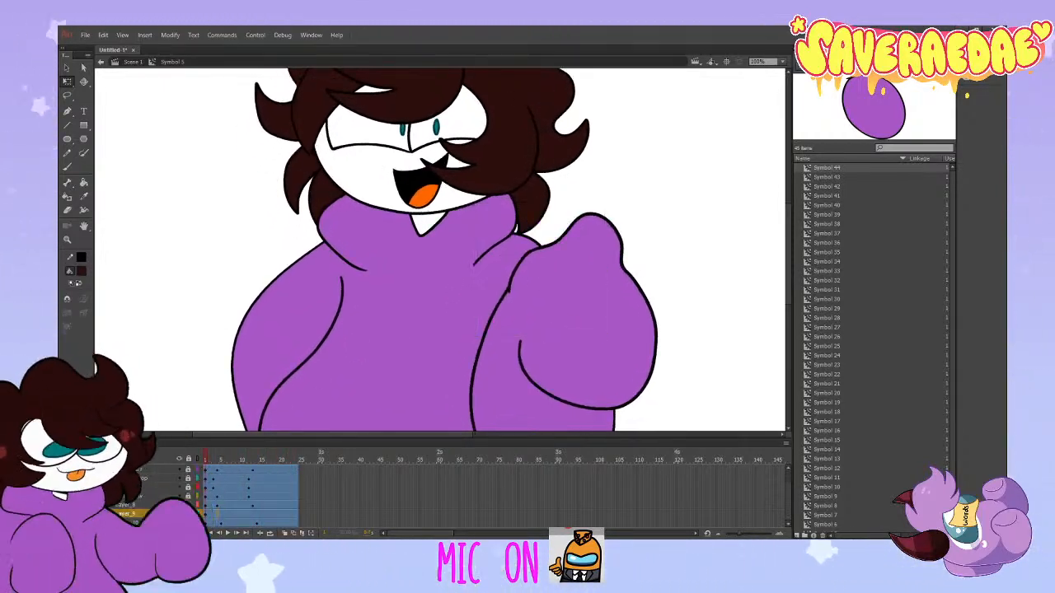
click(179, 514)
click(219, 518)
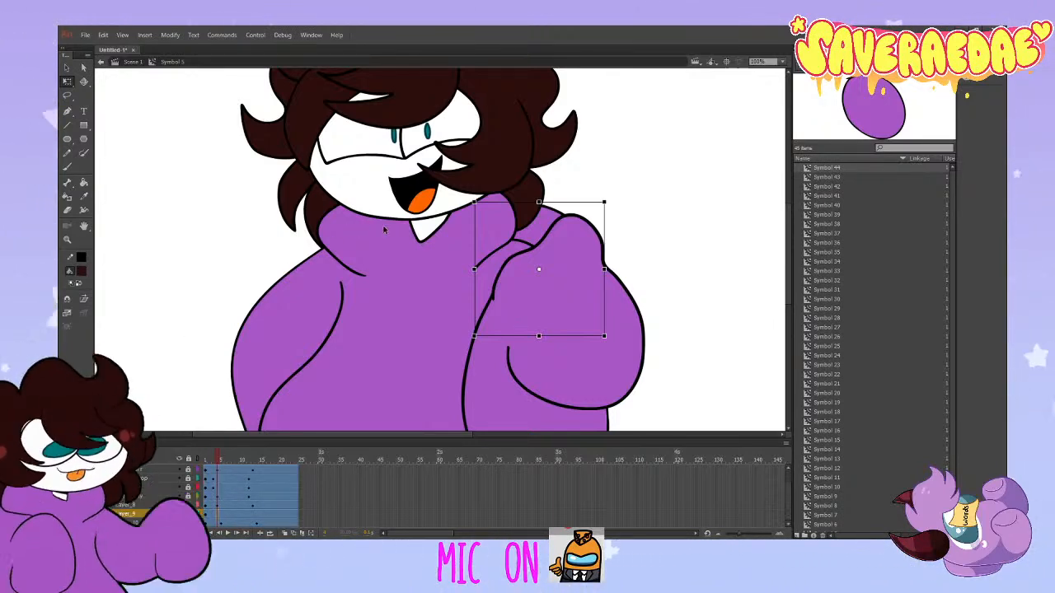
drag(539, 269, 516, 235)
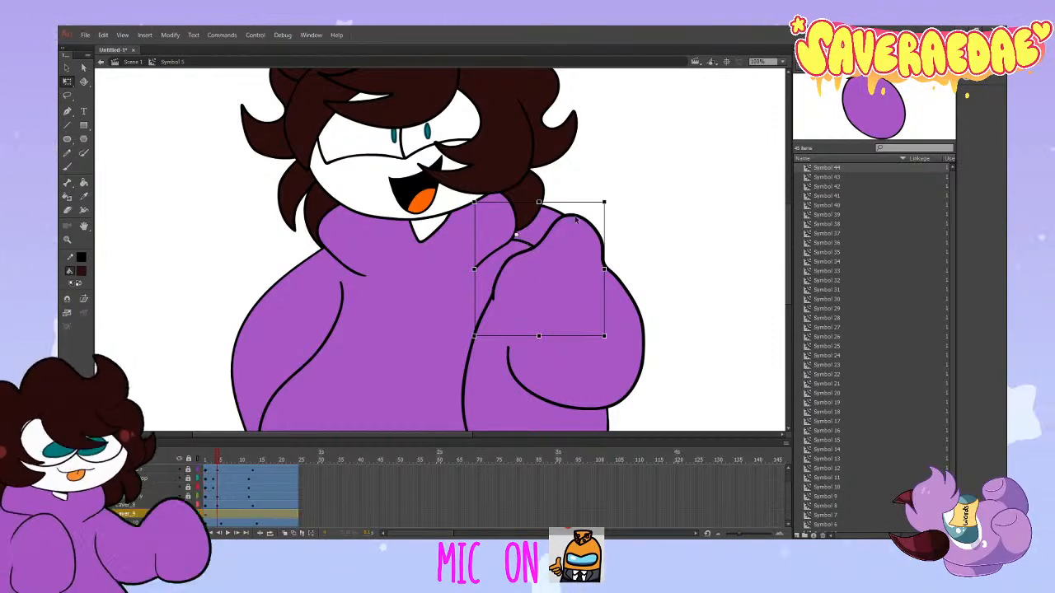
drag(616, 213, 620, 221)
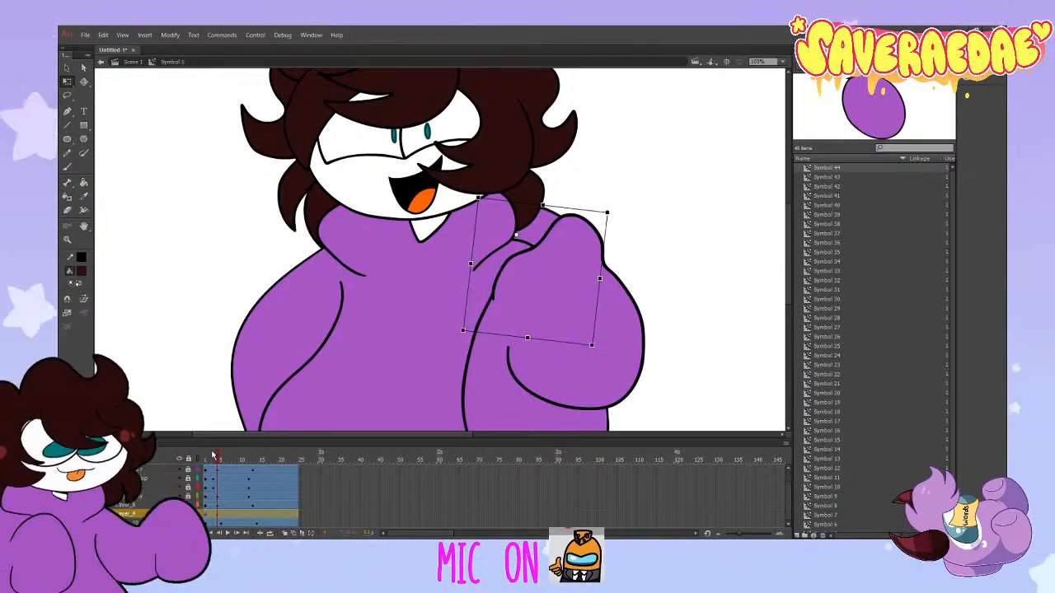
Step: Key the rear arm at frame 14 with a slightly greater clockwise rotation and scrub back to frame 1
click(207, 464)
drag(205, 461, 255, 483)
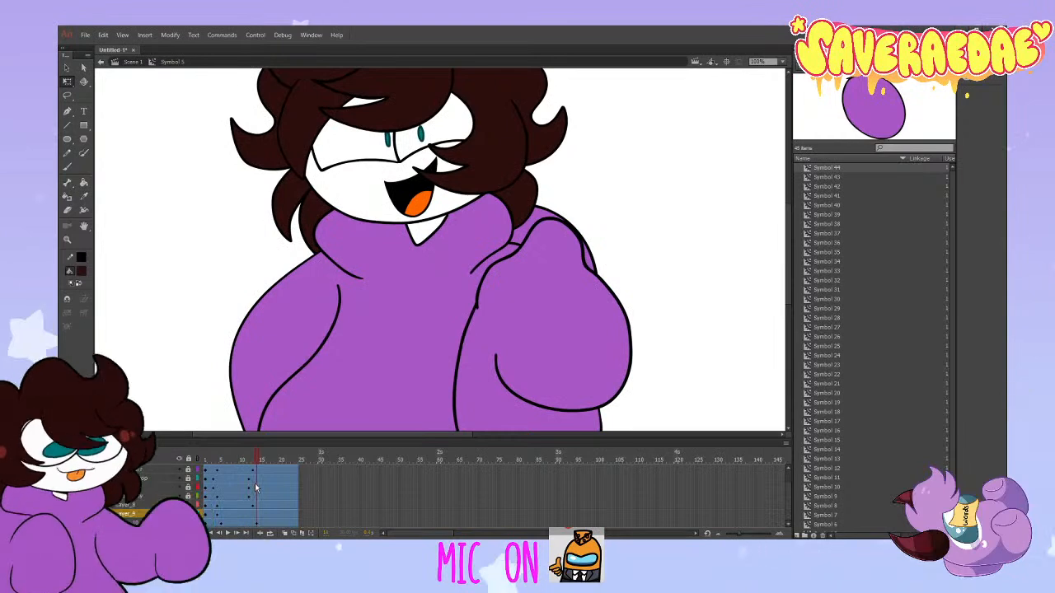
click(507, 287)
drag(613, 230, 614, 237)
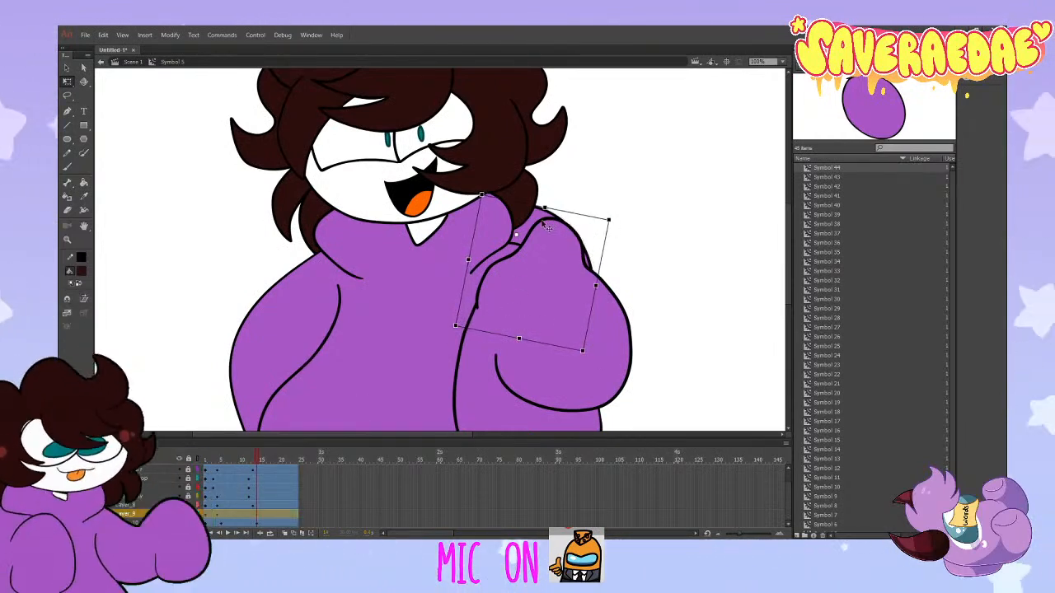
drag(227, 462, 206, 478)
scroll(296, 370, up, 3)
scroll(295, 370, down, 3)
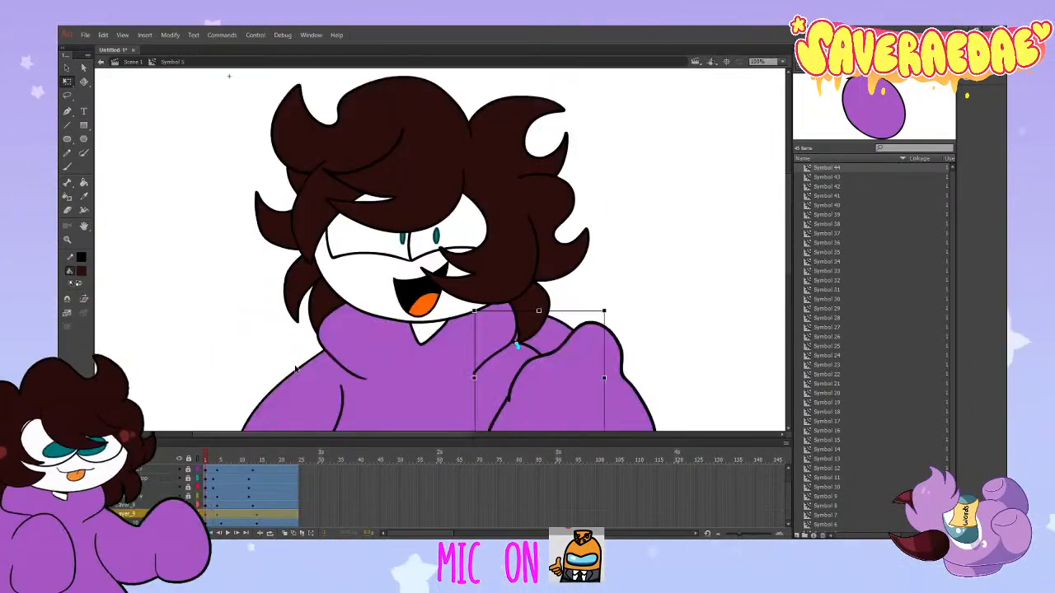
Step: Return to Scene 1 and play the animation repeatedly from the open-arms pose to review the new head-tilt motion in context
click(122, 63)
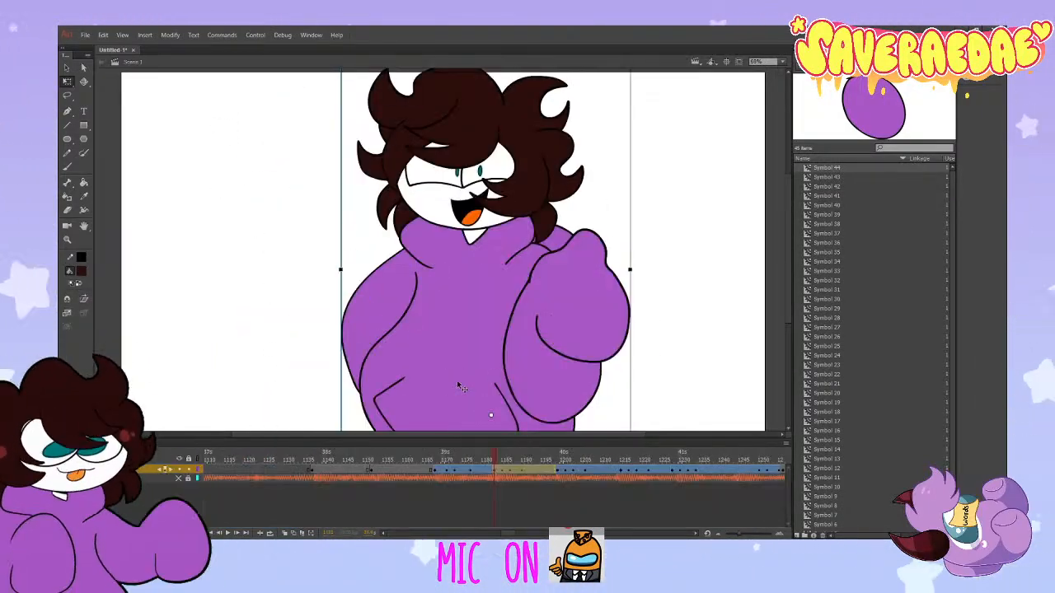
click(227, 533)
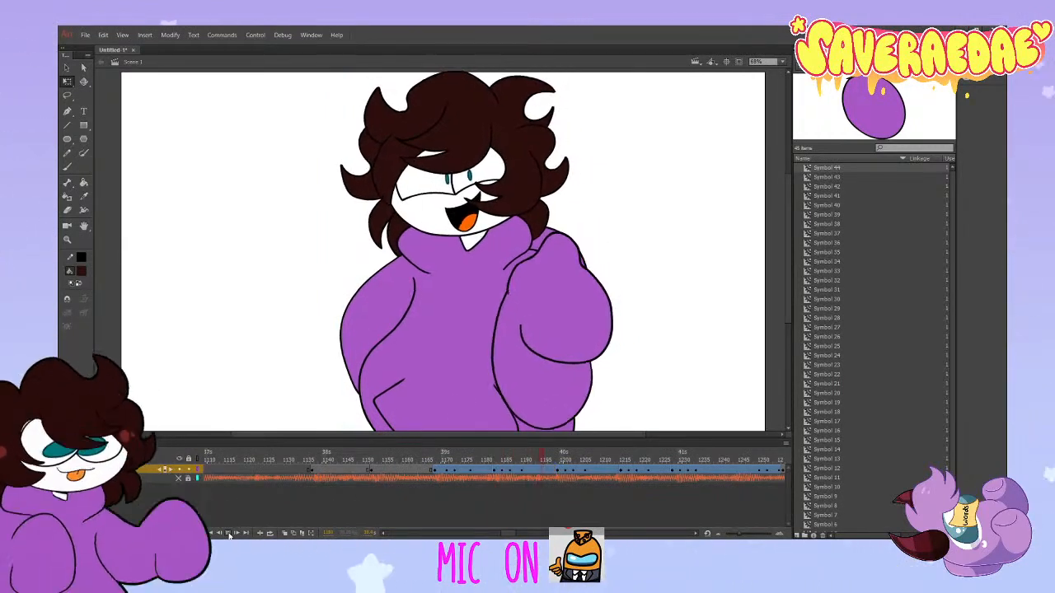
click(313, 460)
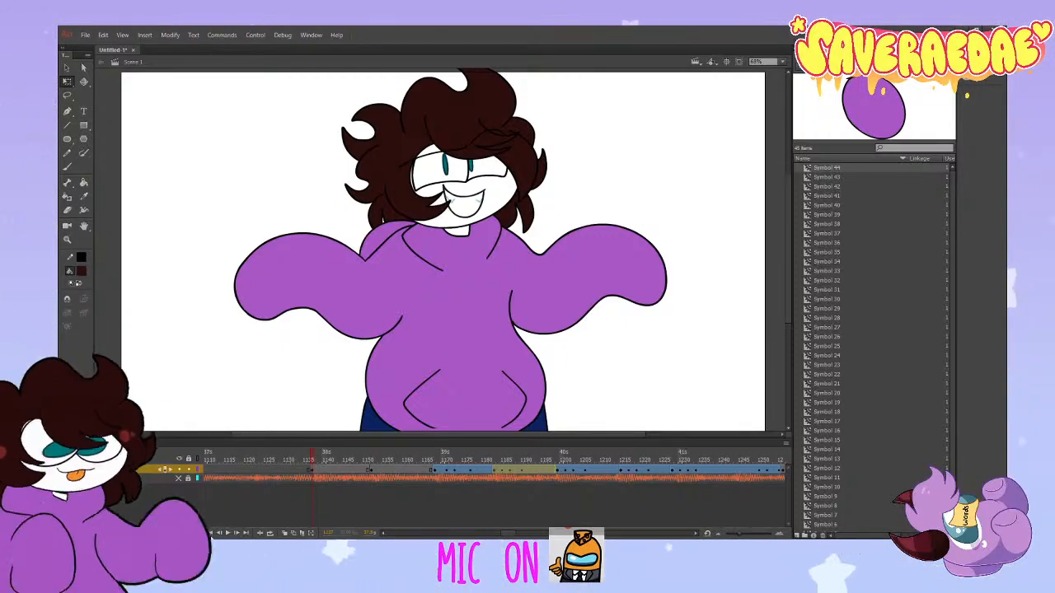
click(229, 533)
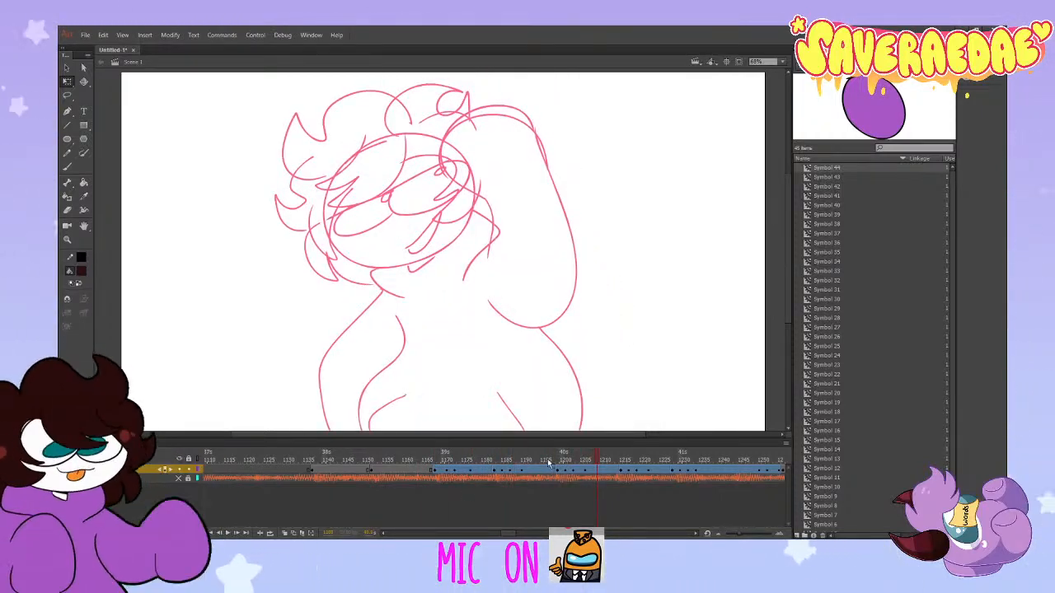
click(312, 461)
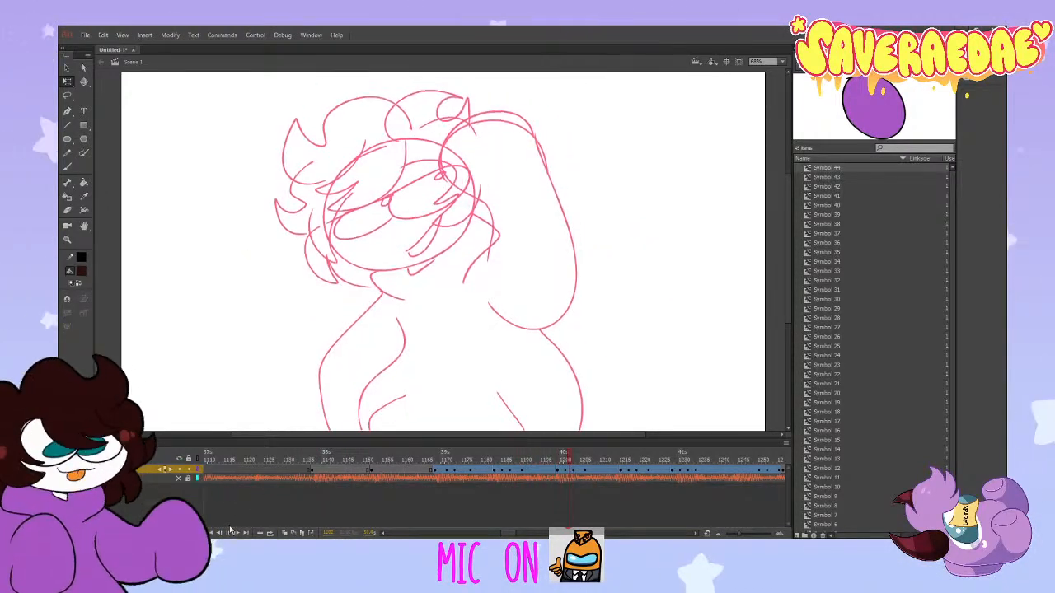
click(316, 461)
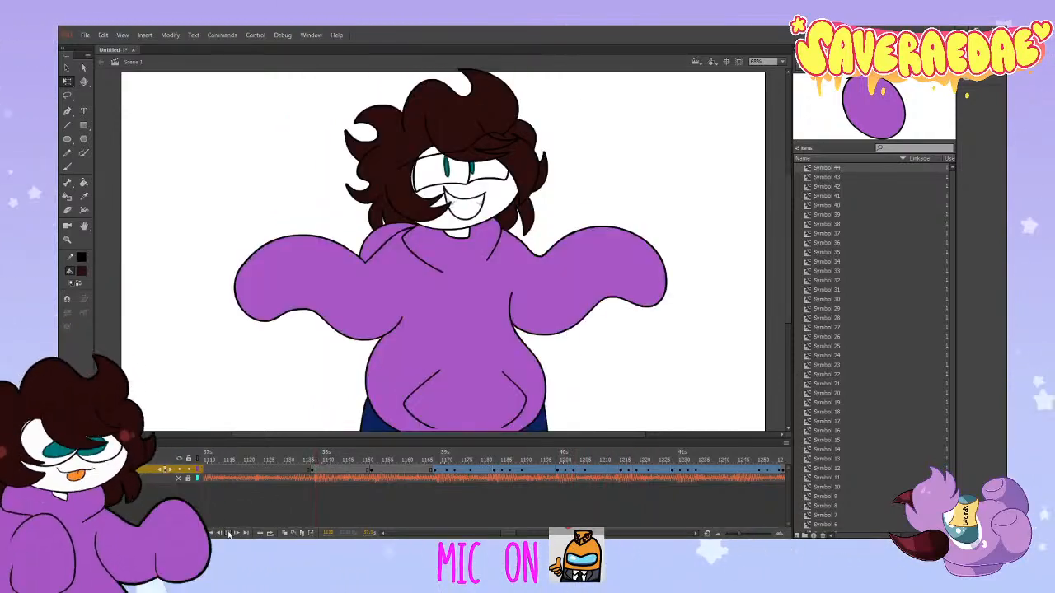
Step: Replay the main timeline from the open-arms pose through the following rough poses to check the motion
click(229, 534)
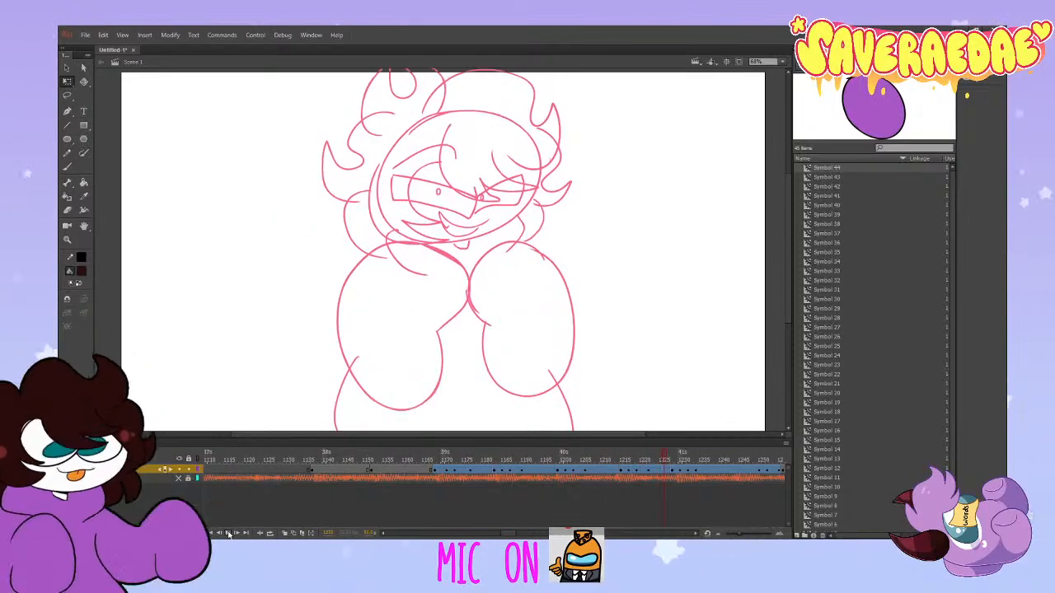
click(314, 461)
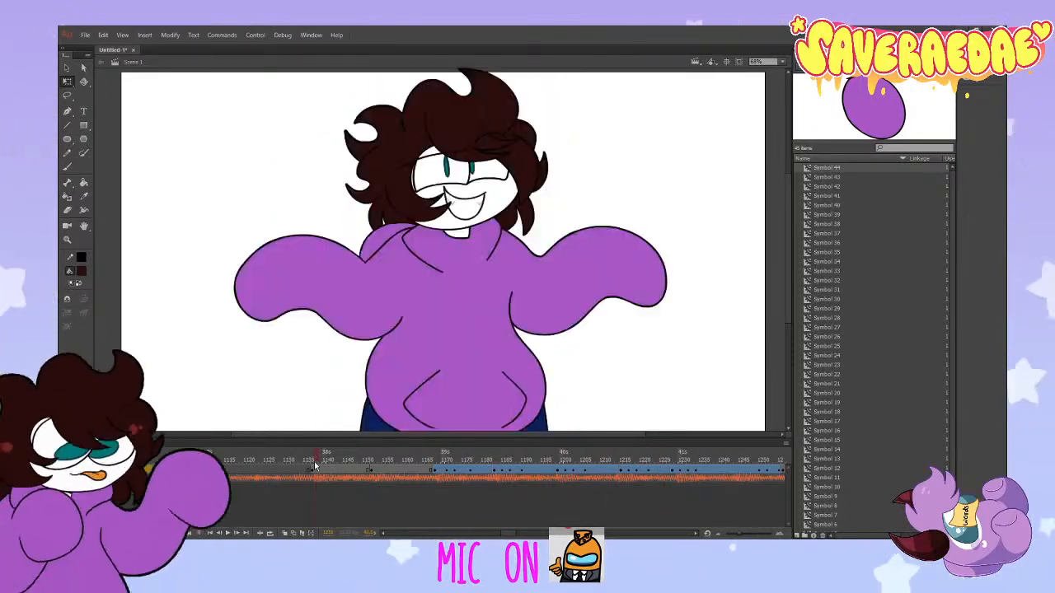
click(228, 533)
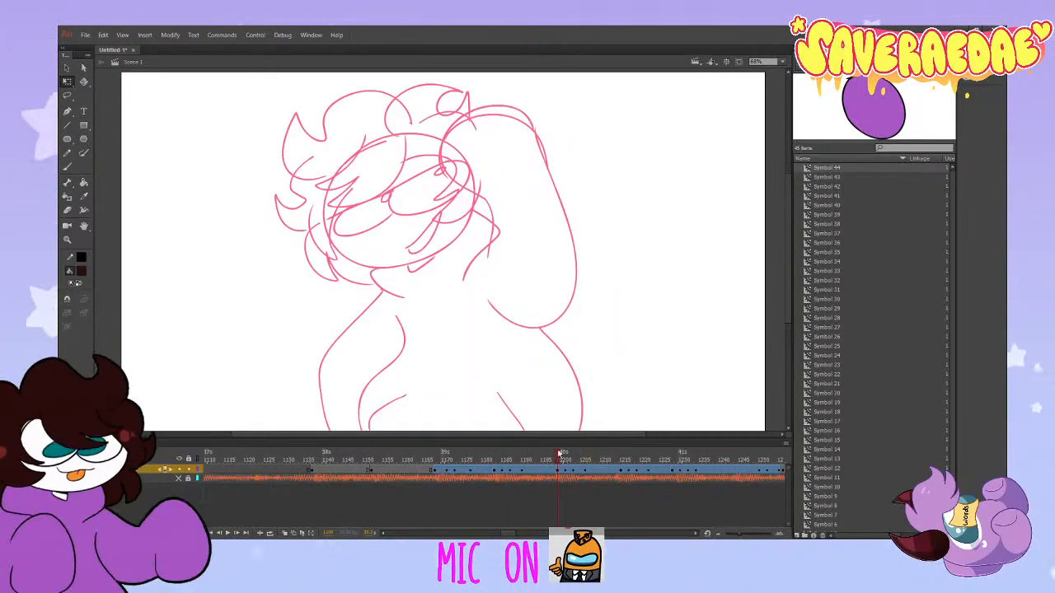
Step: Inside the raised-arm pose's symbol, recolour the sketch light grey, lock it and extend it with a new layer to about frame 29
double_click(522, 329)
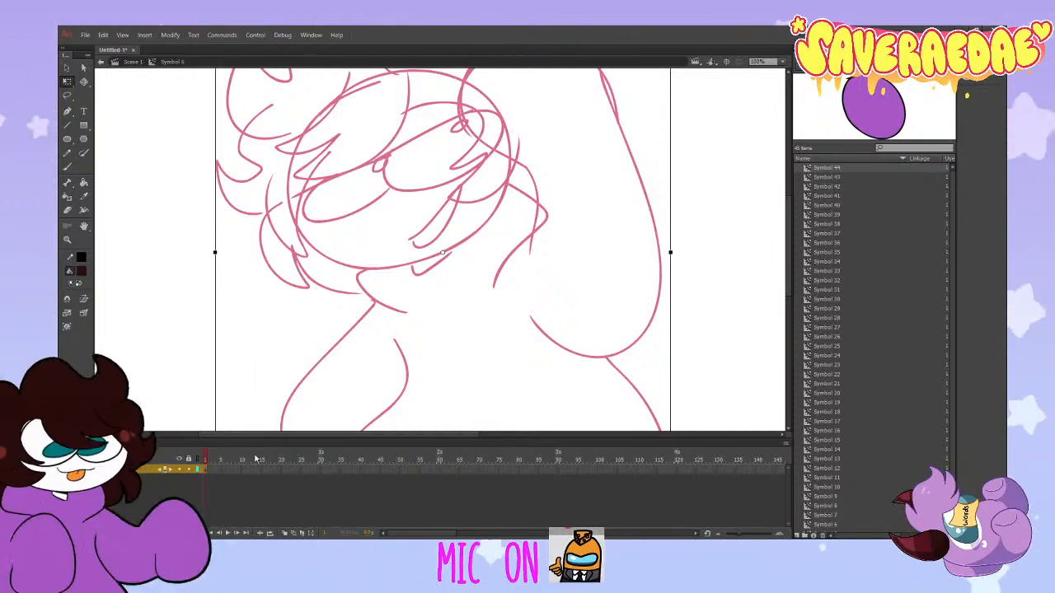
click(199, 470)
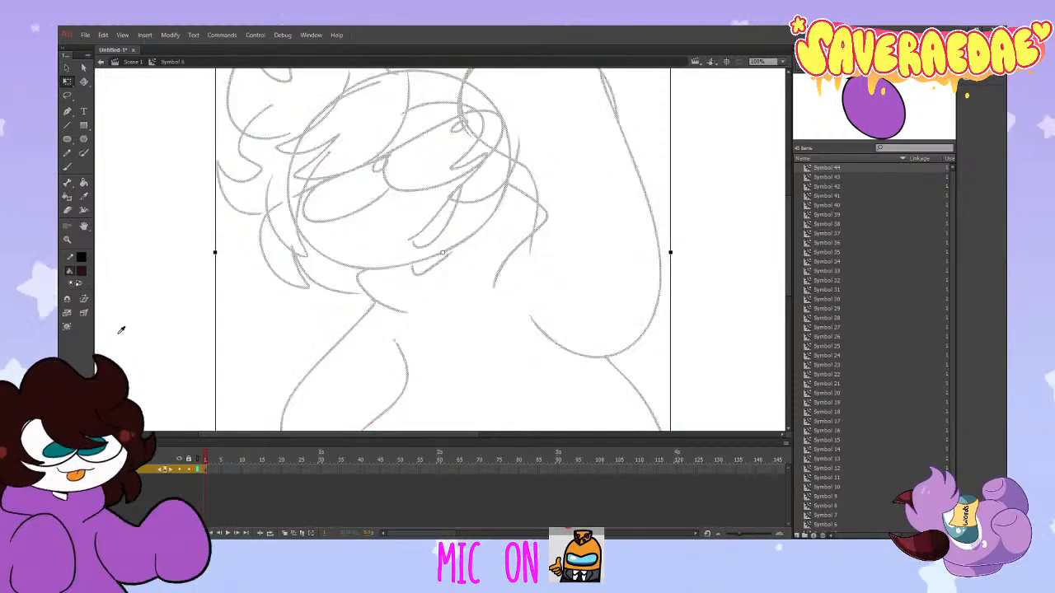
click(189, 469)
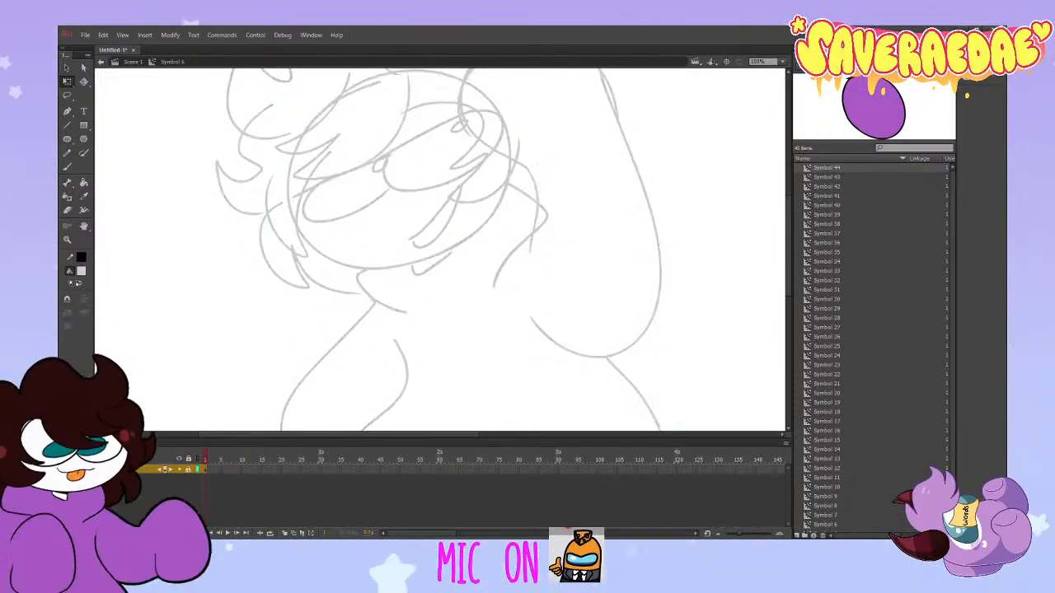
click(316, 478)
key(F5)
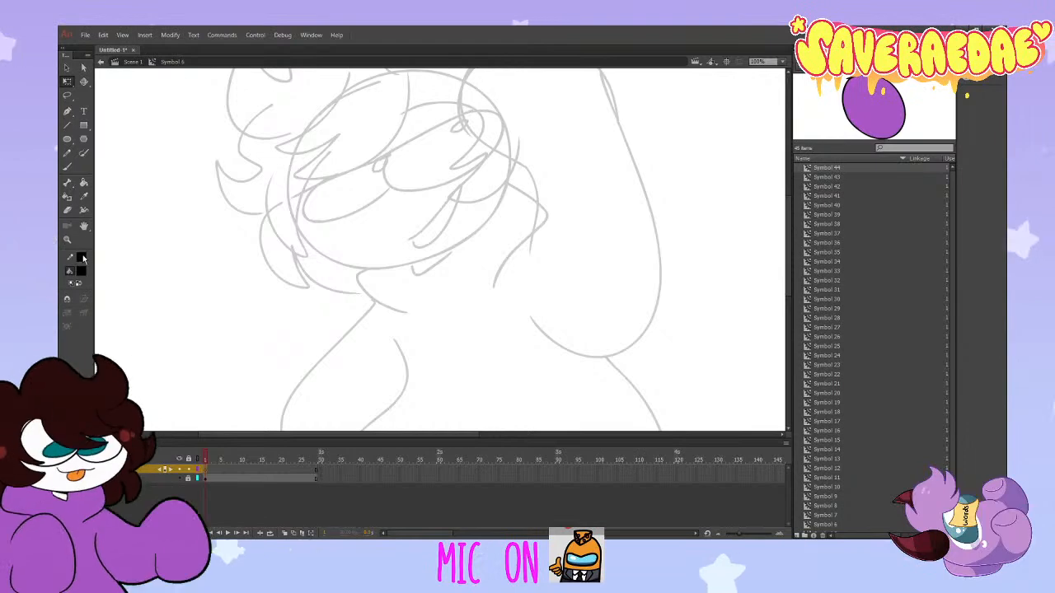
Step: Outline the raised arm over the sketch with a black brush, leaving a gap on its inner side near the shoulder
scroll(304, 220, up, 3)
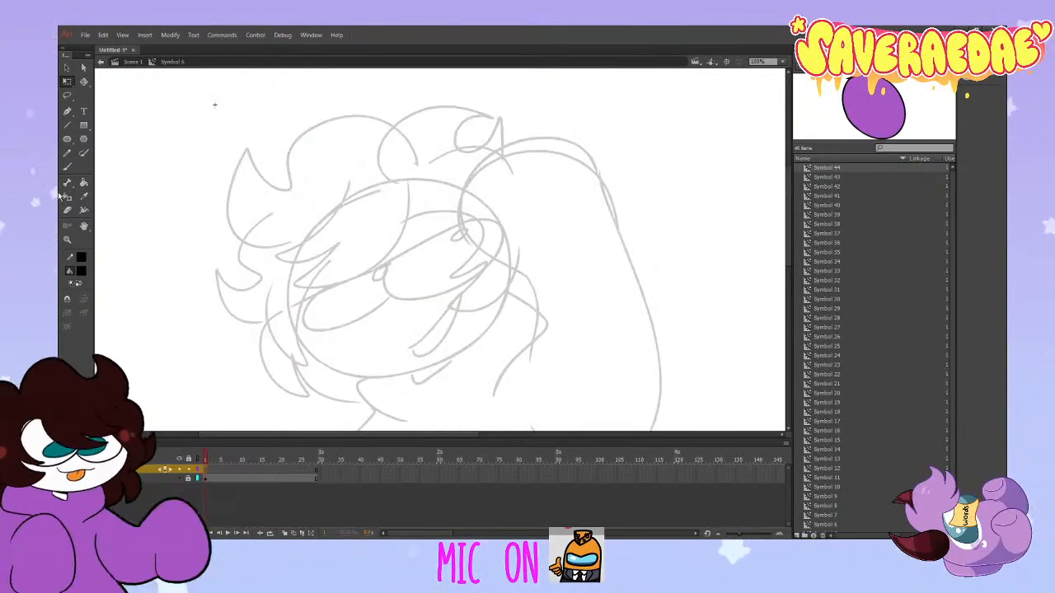
click(68, 167)
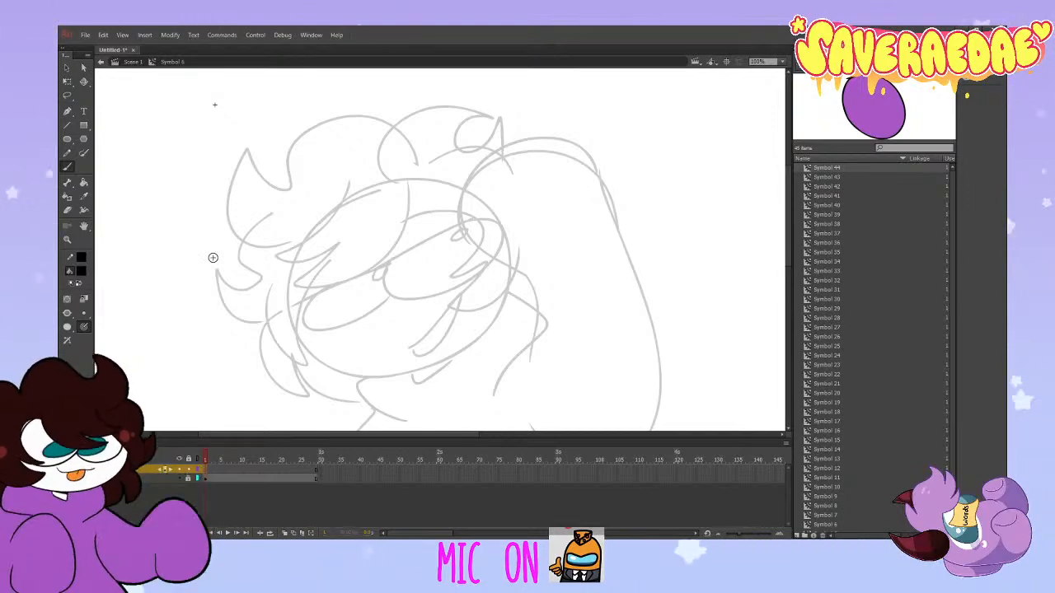
scroll(213, 258, down, 3)
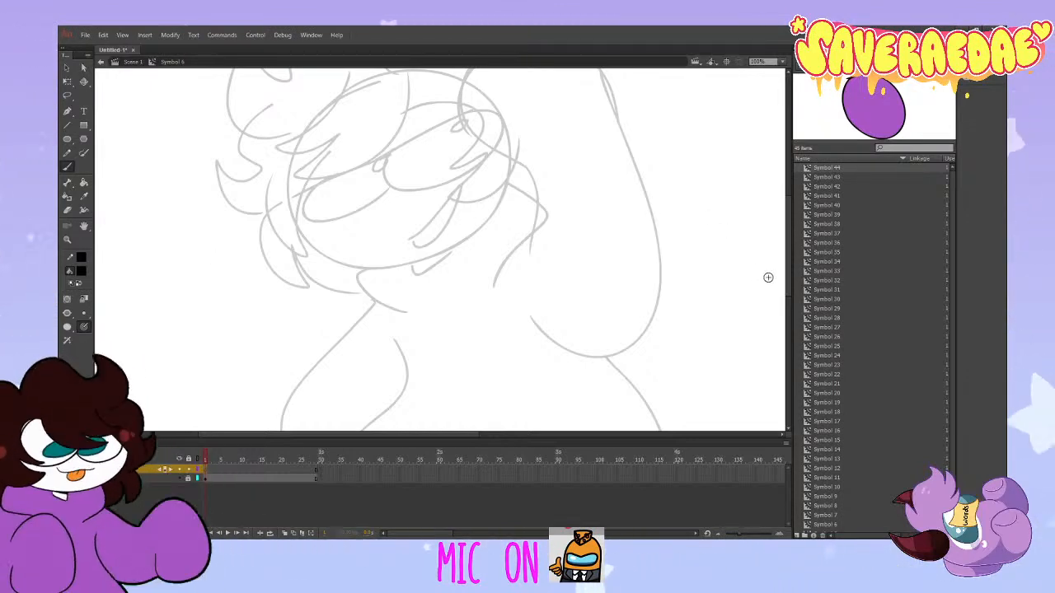
scroll(790, 249, up, 2)
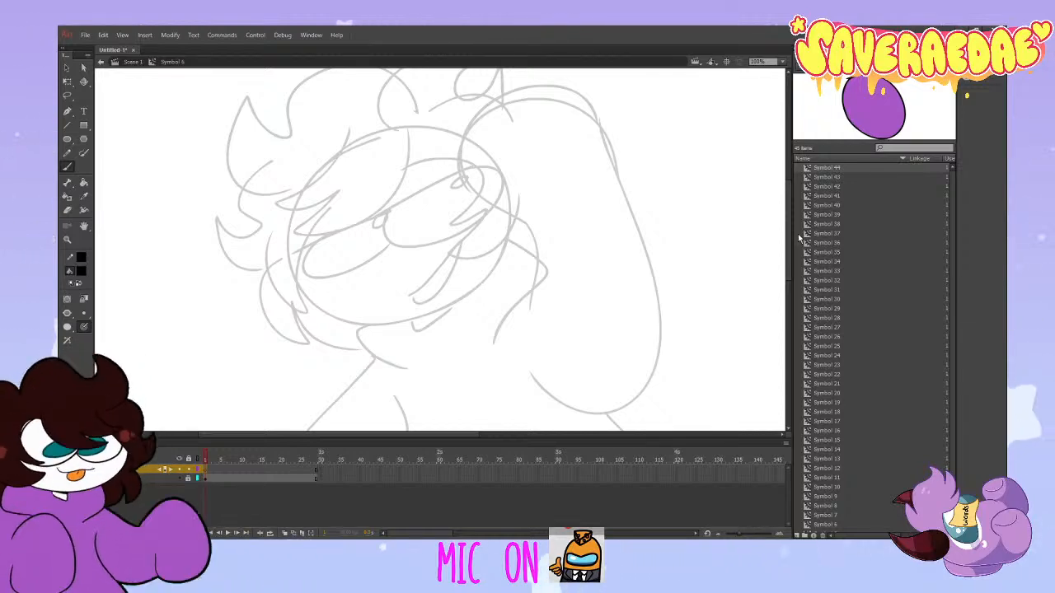
mouse_move(589, 414)
mouse_down()
mouse_move(652, 391)
mouse_move(663, 321)
mouse_move(615, 161)
mouse_up()
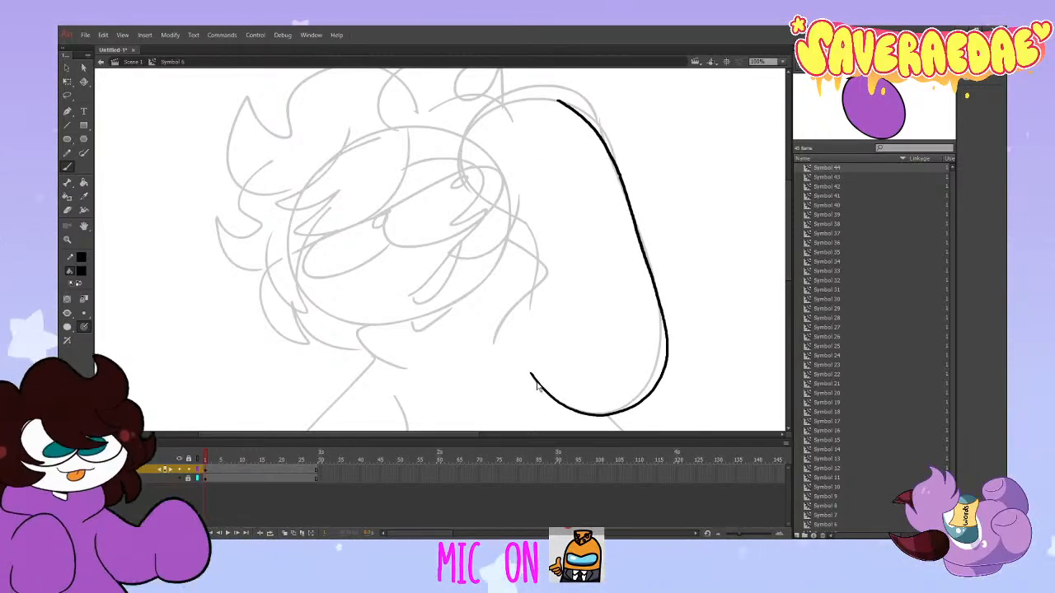
mouse_move(674, 357)
mouse_down()
mouse_move(638, 170)
mouse_move(591, 106)
mouse_move(496, 104)
mouse_move(460, 167)
mouse_move(516, 225)
mouse_move(523, 316)
mouse_up()
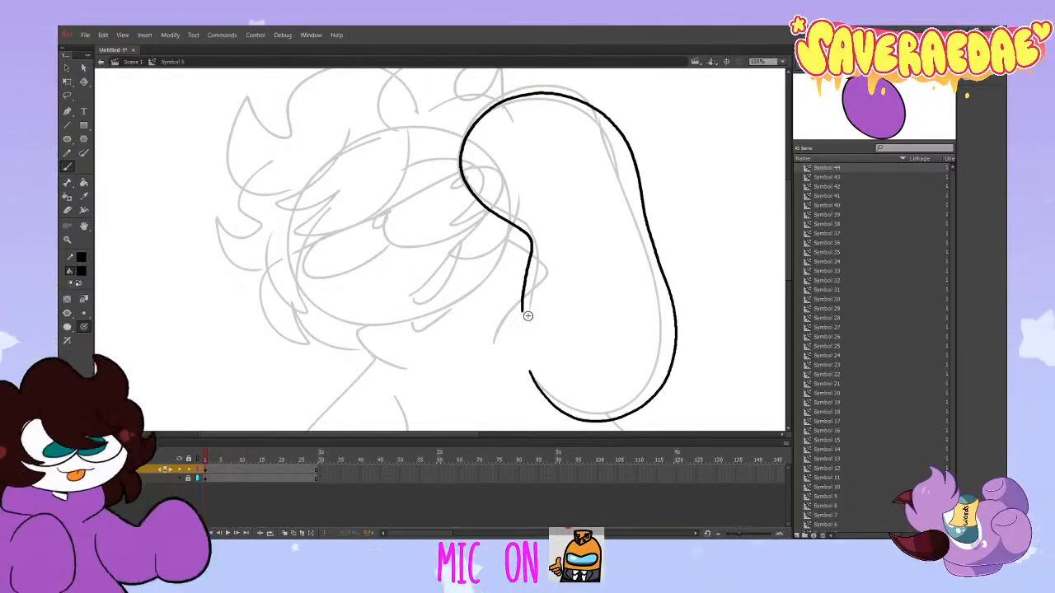
Step: Close the raised arm's outline with a stroke in the hoodie purple and fill the arm with that purple
click(79, 274)
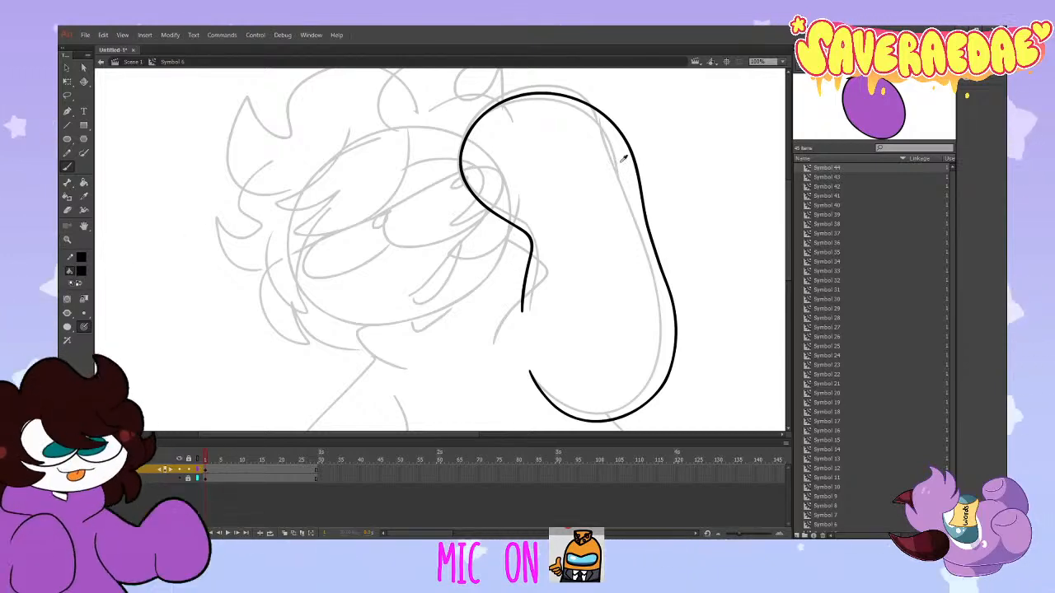
click(855, 113)
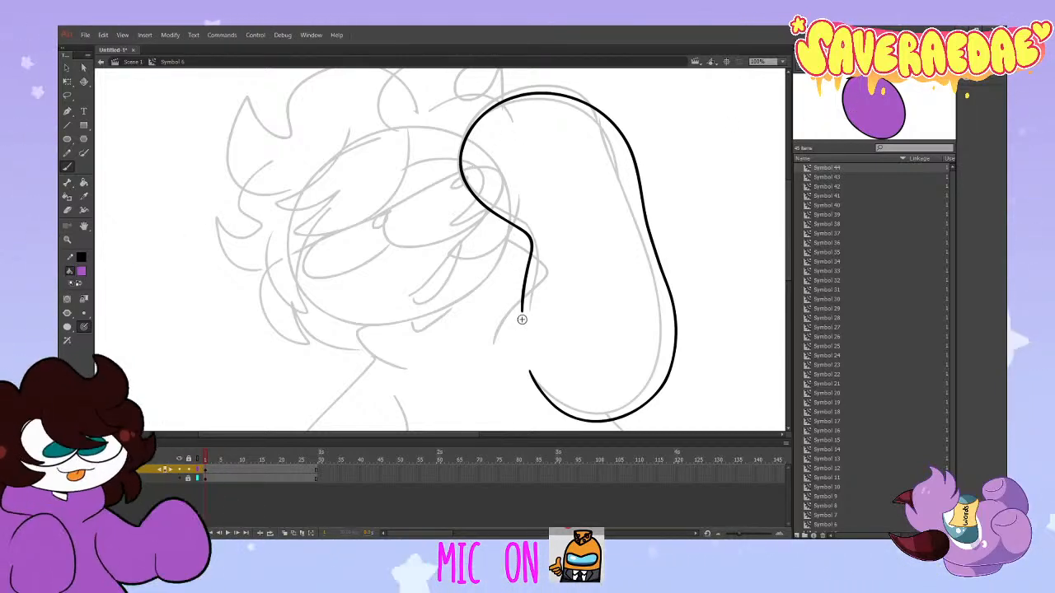
drag(521, 310, 532, 378)
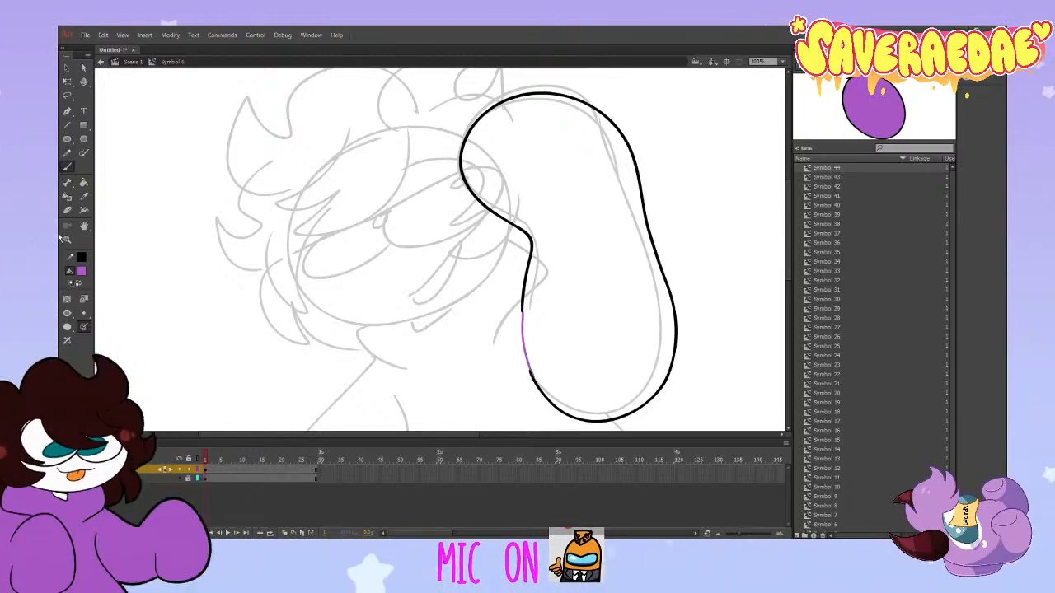
key(k)
click(554, 258)
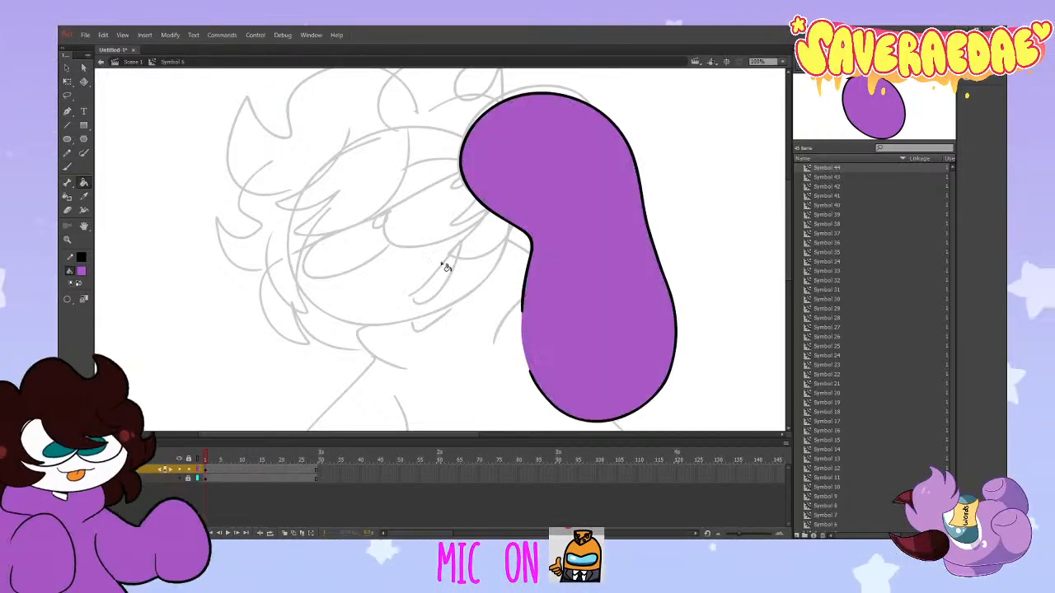
Step: On a new layer with the arm layer hidden, ink the neck opening and the hood's collar around it in black
click(83, 257)
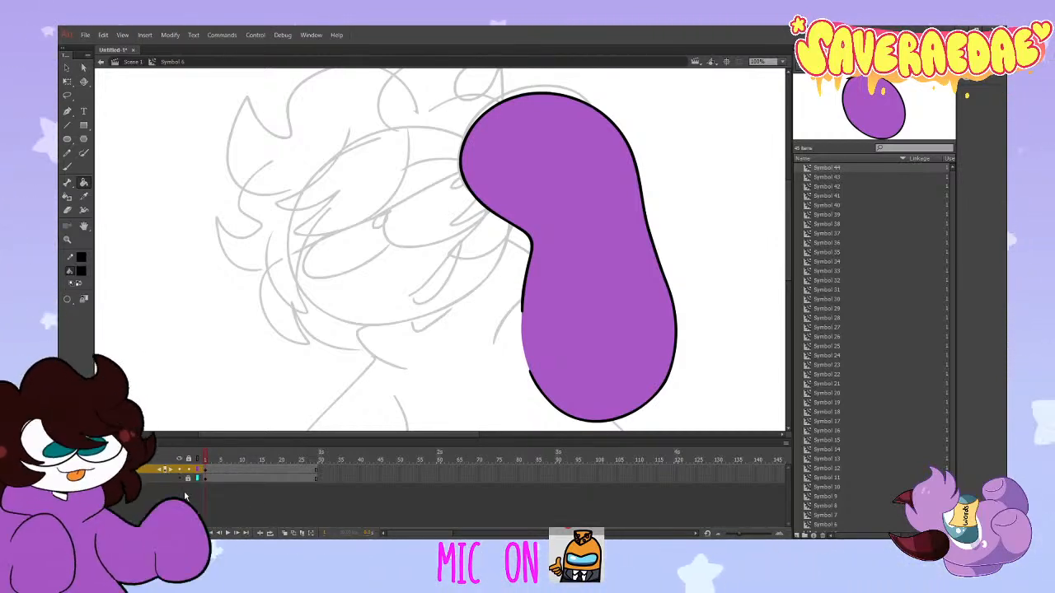
click(66, 533)
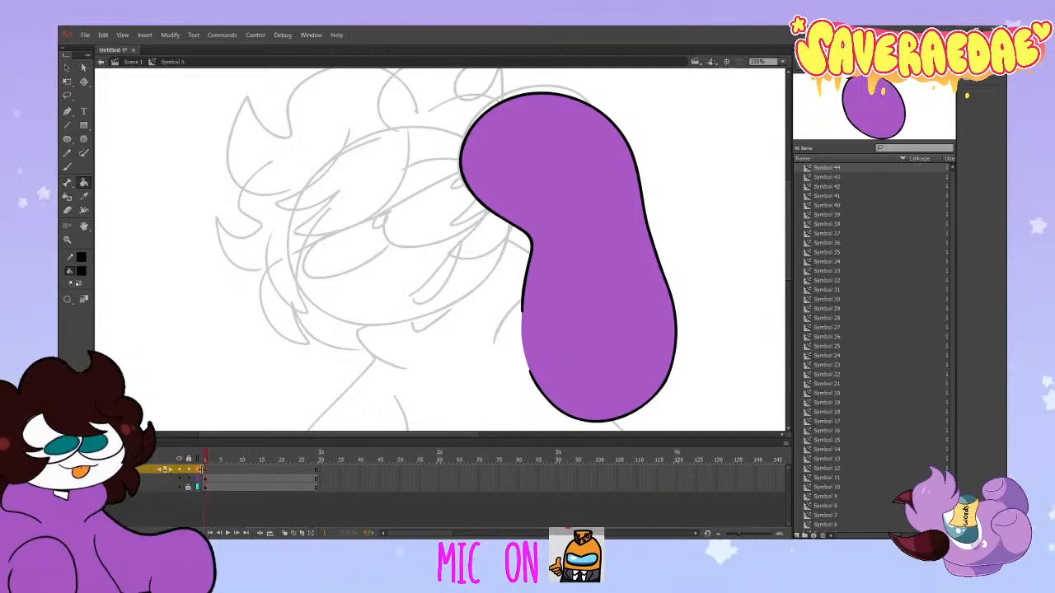
click(178, 479)
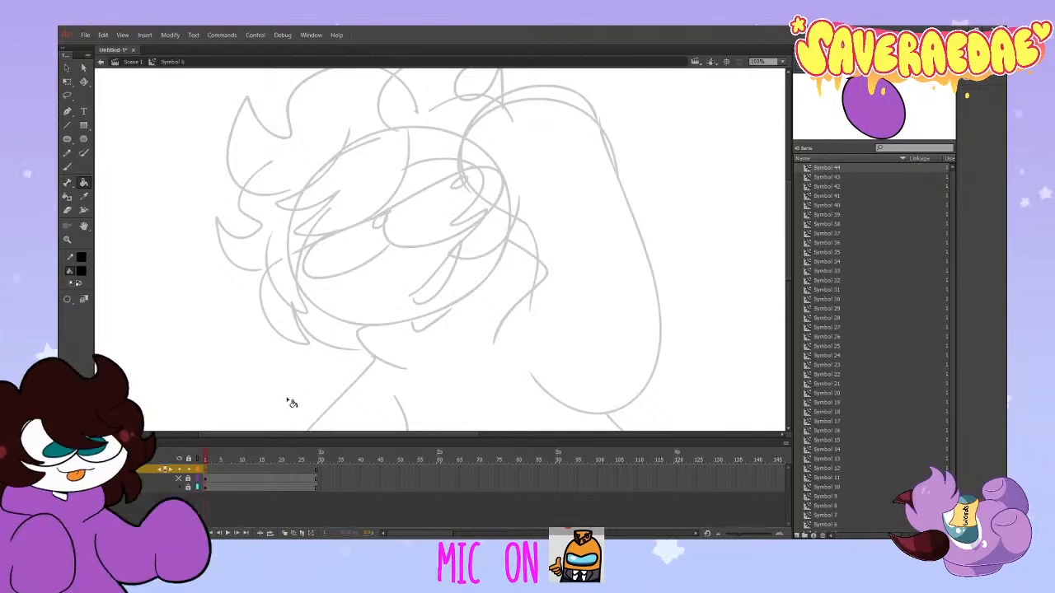
click(69, 168)
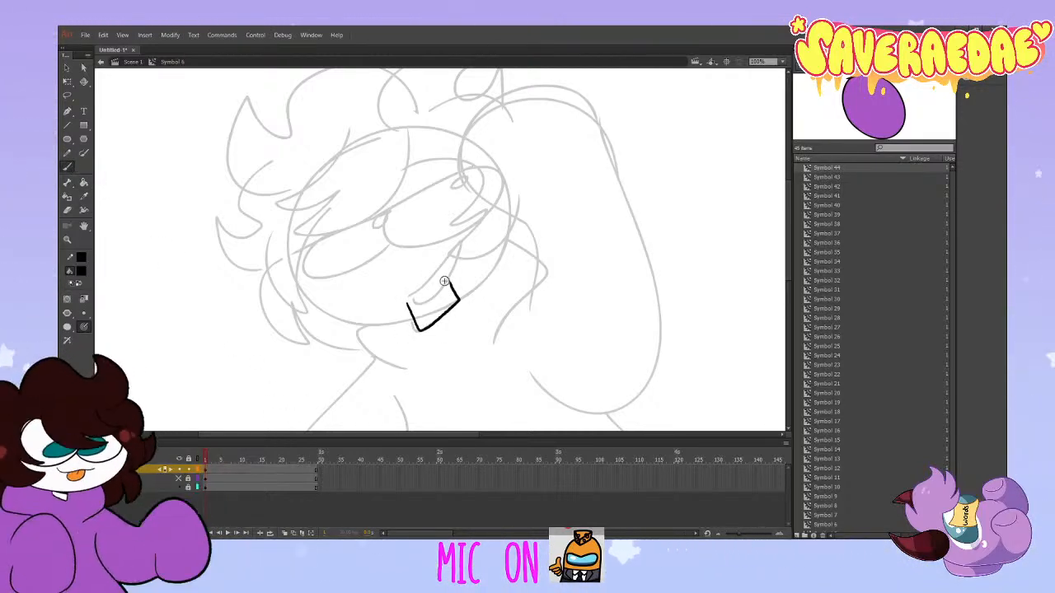
drag(448, 281, 409, 305)
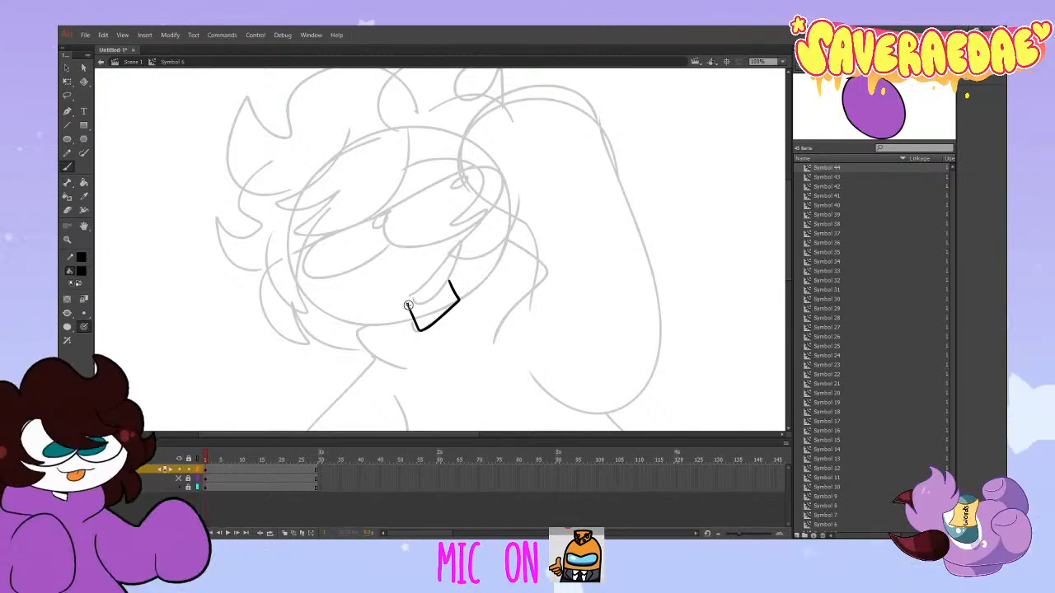
mouse_move(493, 343)
mouse_down()
mouse_move(542, 262)
mouse_move(504, 236)
mouse_move(435, 251)
mouse_up()
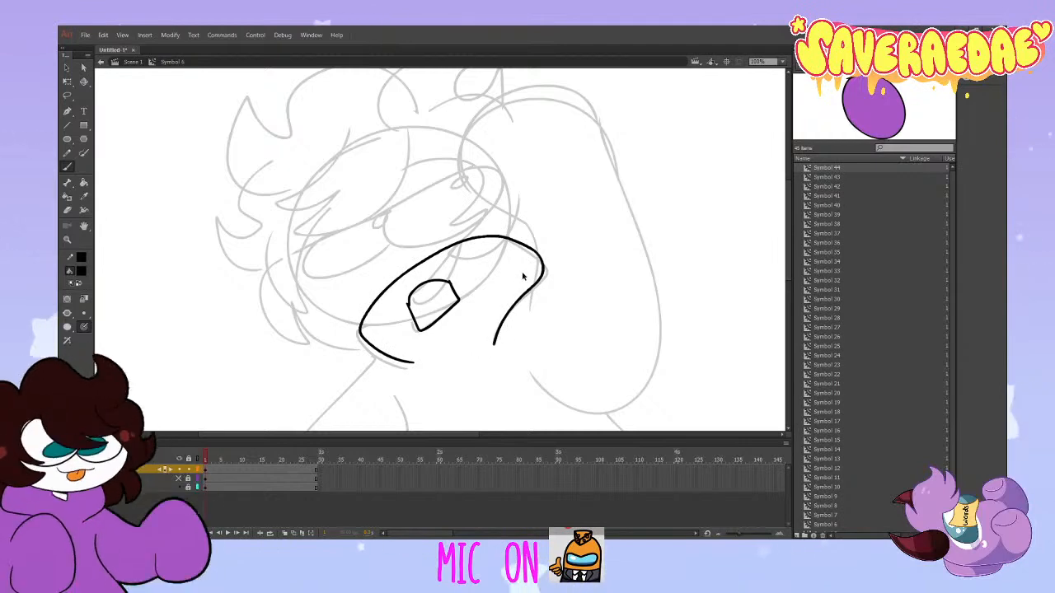
mouse_move(384, 303)
mouse_down()
mouse_move(362, 346)
mouse_move(422, 369)
mouse_up()
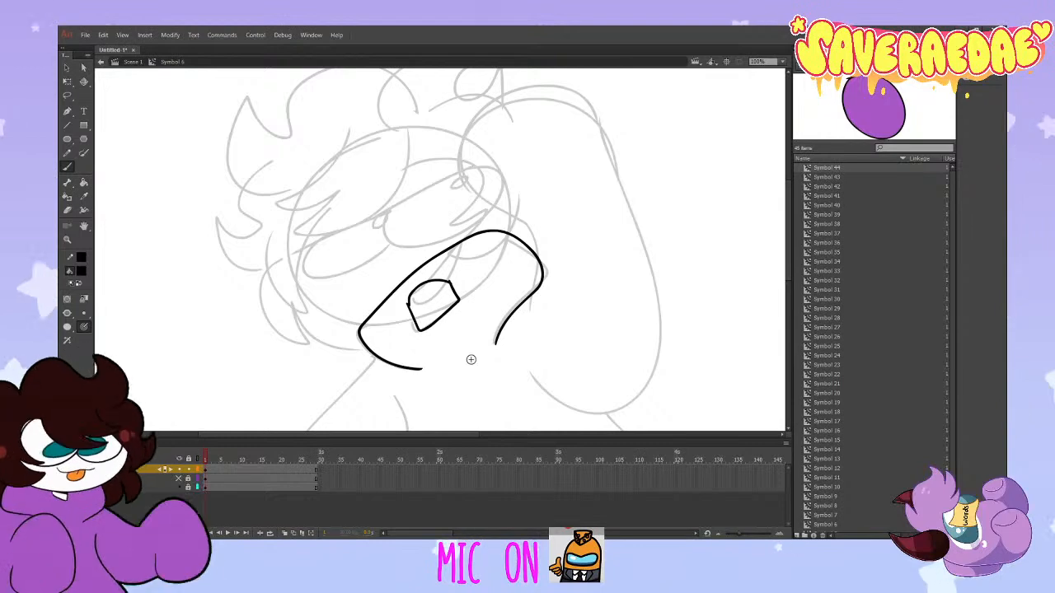
Step: Ink the lowered arm's outer and inner lines, the two pocket lines and a closing line across the hoodie's lower edge
scroll(465, 330, down, 5)
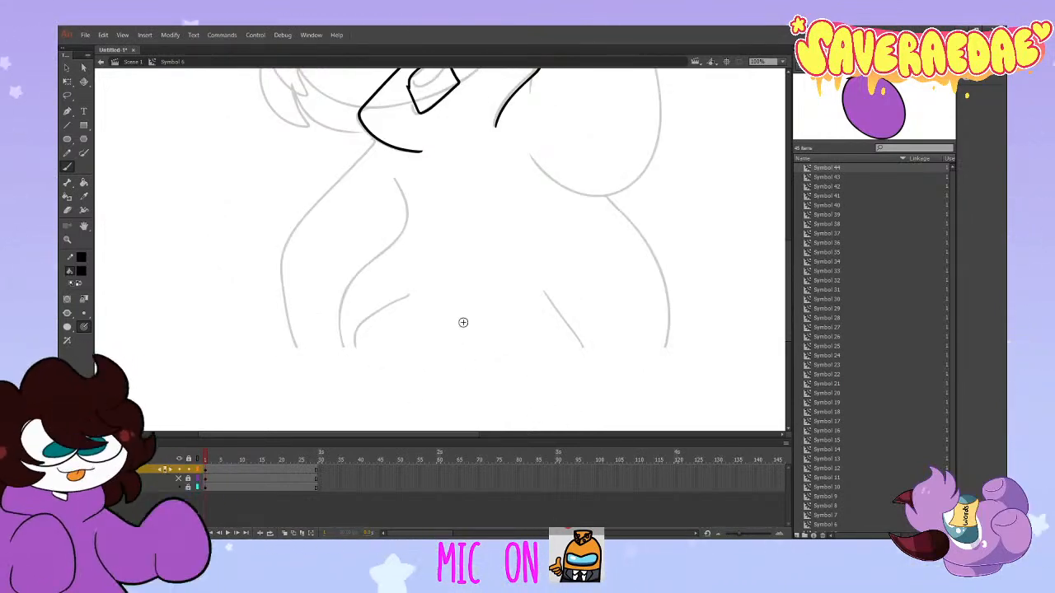
mouse_move(371, 259)
mouse_down()
mouse_move(338, 326)
mouse_move(354, 352)
mouse_up()
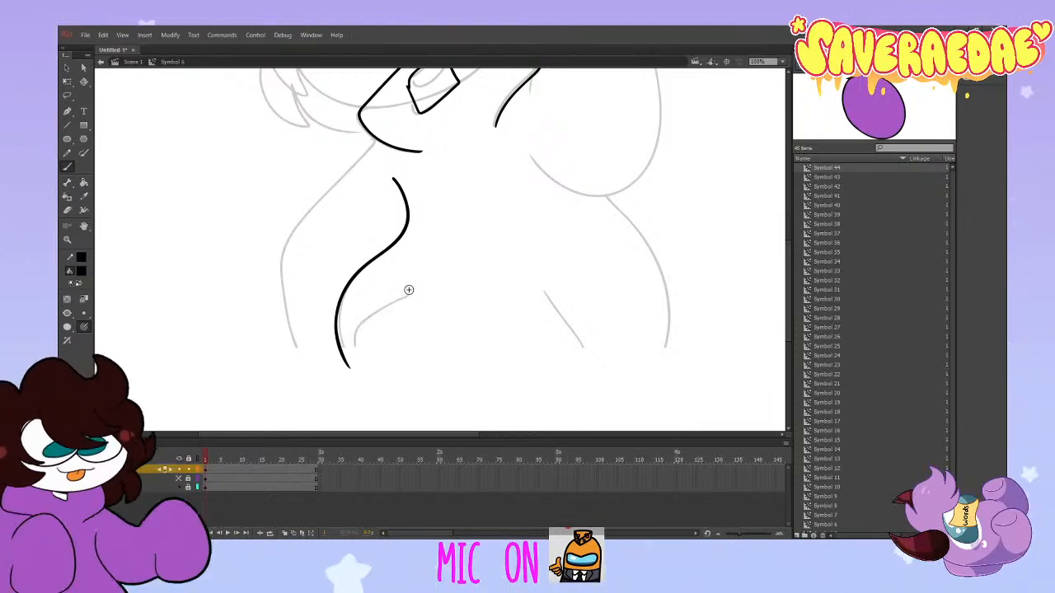
drag(360, 323, 362, 368)
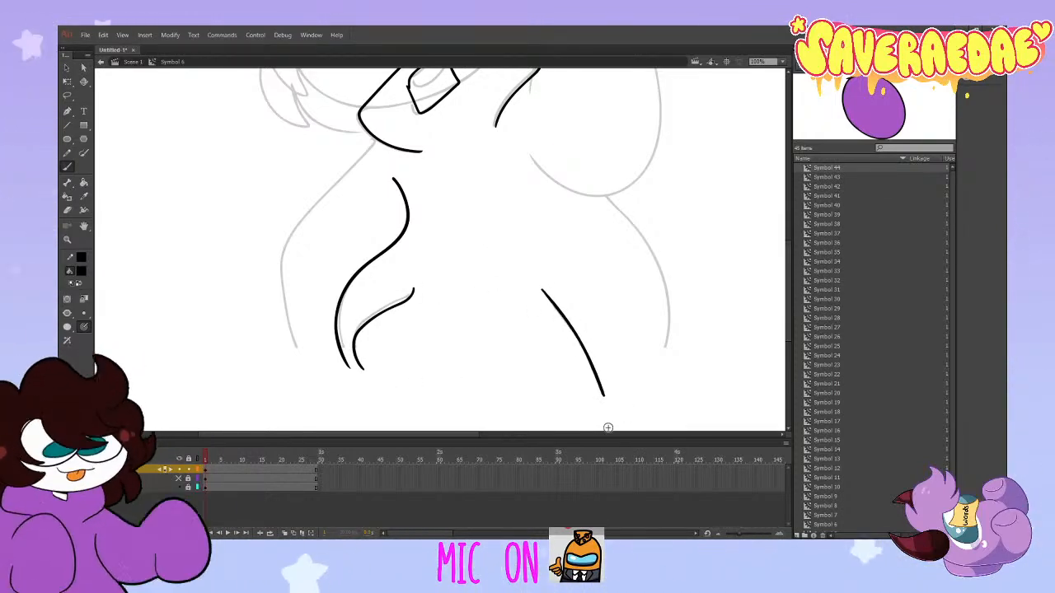
mouse_move(376, 140)
mouse_down()
mouse_move(290, 256)
mouse_move(317, 400)
mouse_up()
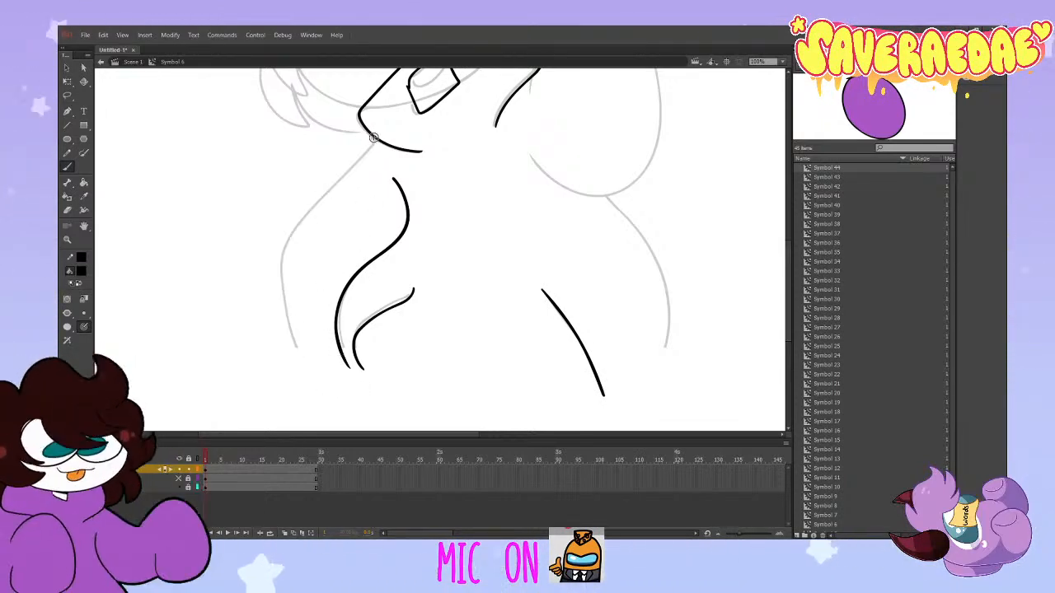
mouse_move(350, 175)
mouse_down()
mouse_move(301, 341)
mouse_move(317, 365)
mouse_move(567, 364)
mouse_up()
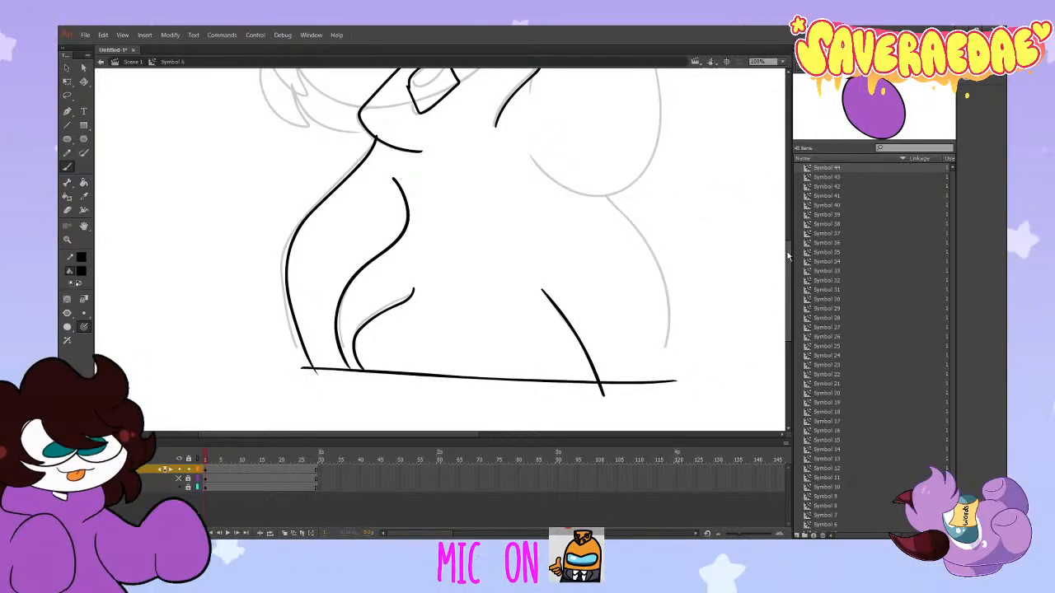
Step: Ink the raised-arm side of the torso from the lower edge up to the hood, including the shoulder curve
scroll(789, 254, up, 2)
scroll(789, 248, up, 2)
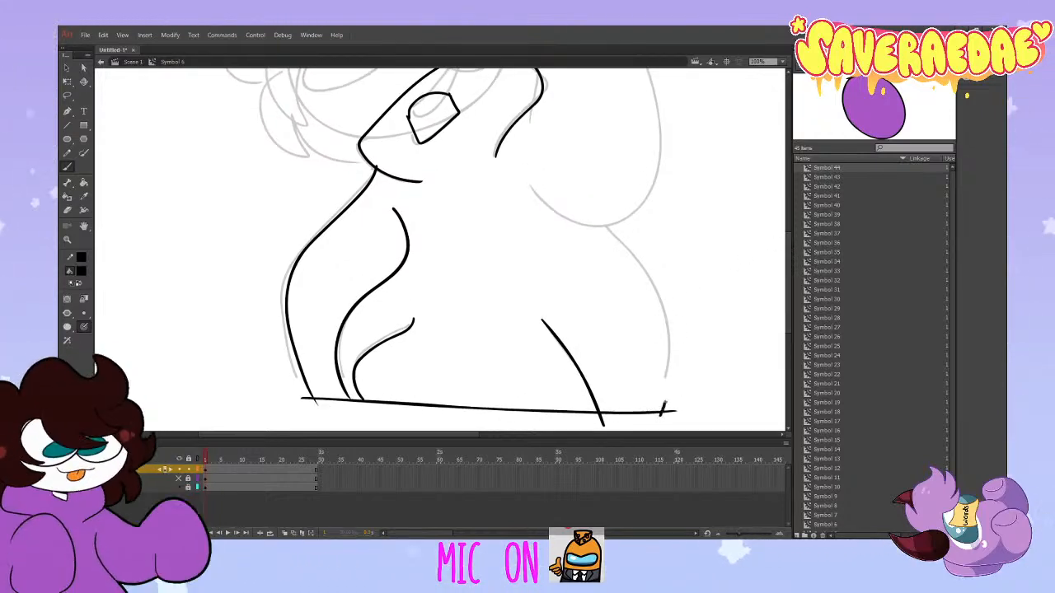
key(ctrl+z)
mouse_move(653, 417)
mouse_down()
mouse_move(673, 314)
mouse_move(591, 206)
mouse_up()
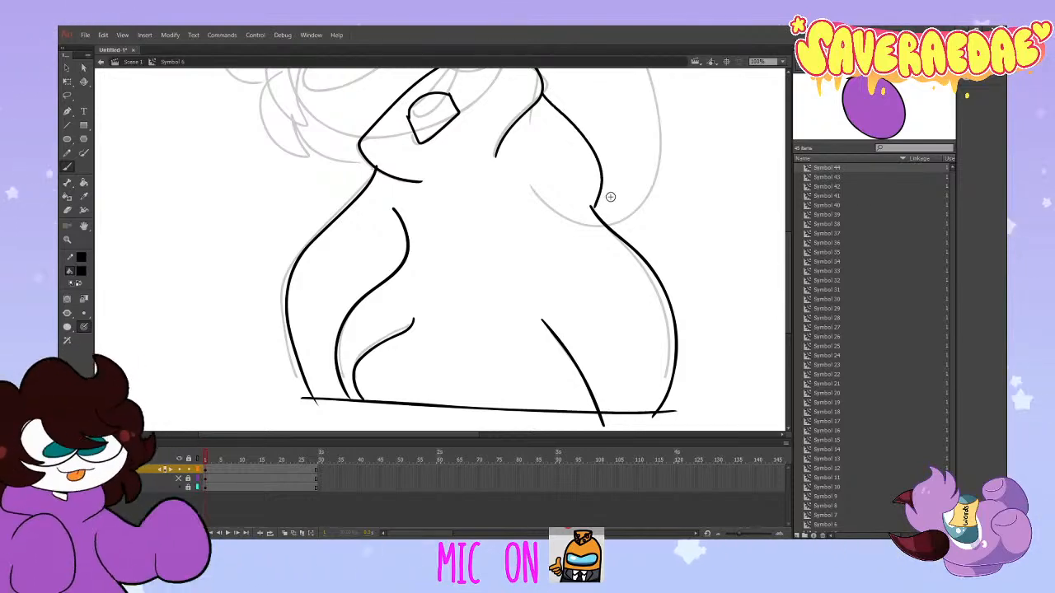
drag(592, 206, 542, 85)
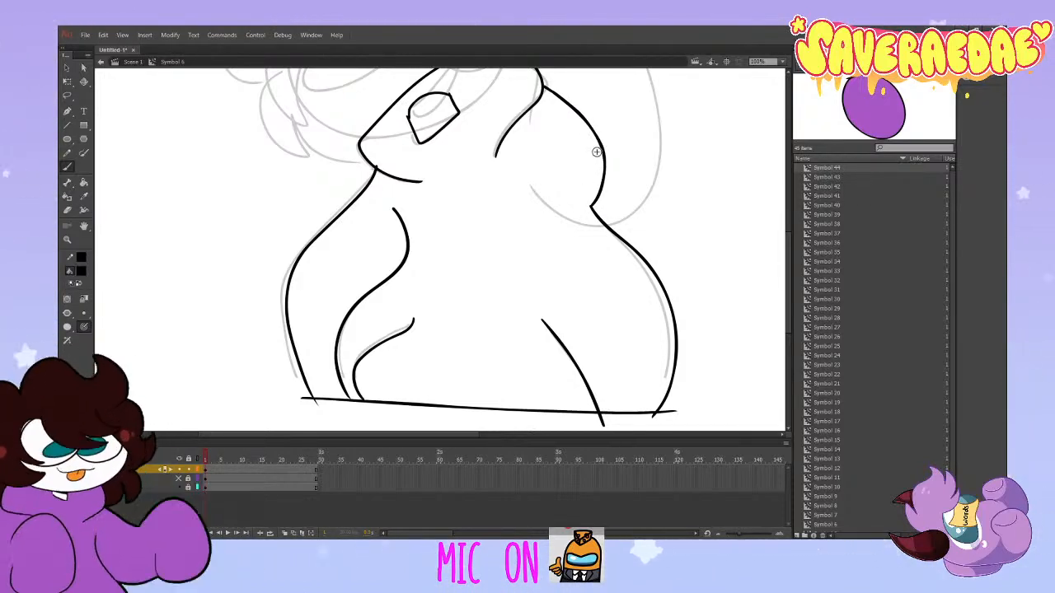
Step: Fill the inked hood, torso and lowered arm with the hoodie purple sampled from the library preview
scroll(585, 231, up, 5)
click(81, 271)
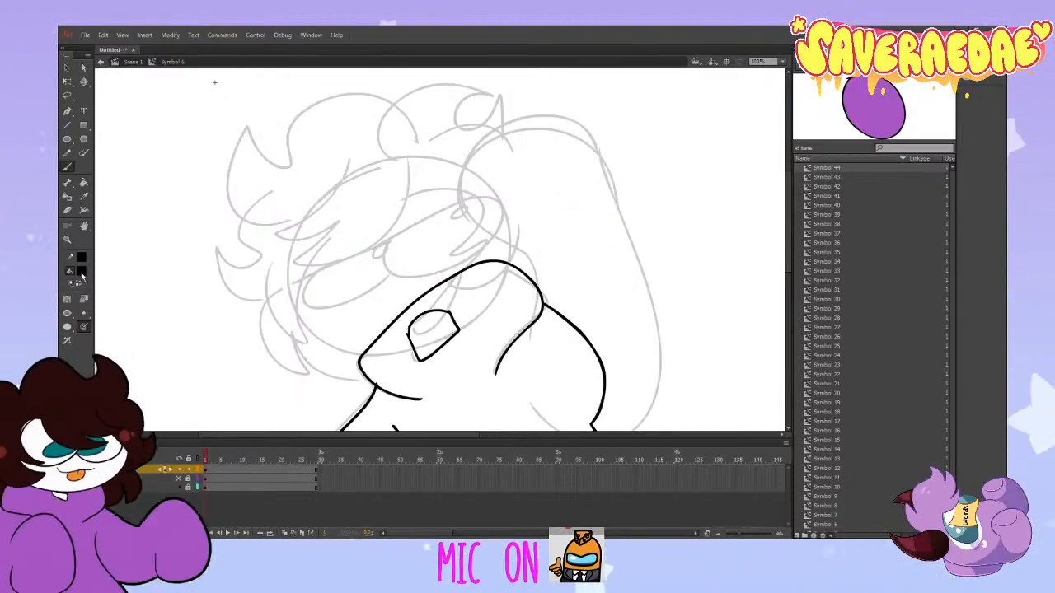
click(858, 119)
click(83, 182)
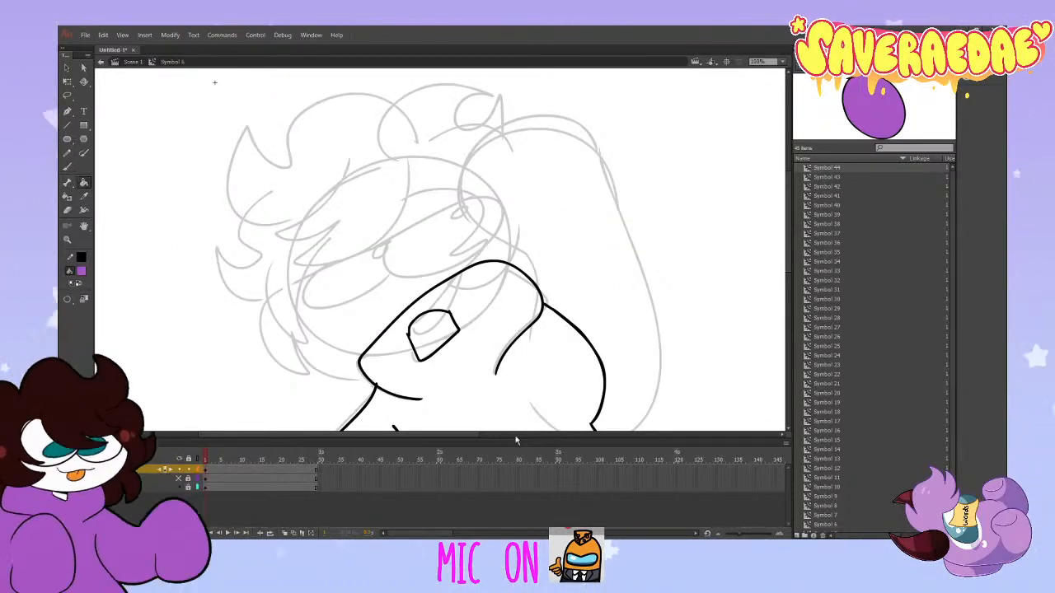
click(379, 402)
Step: Fill the neck opening in the hood with white
click(82, 271)
click(106, 248)
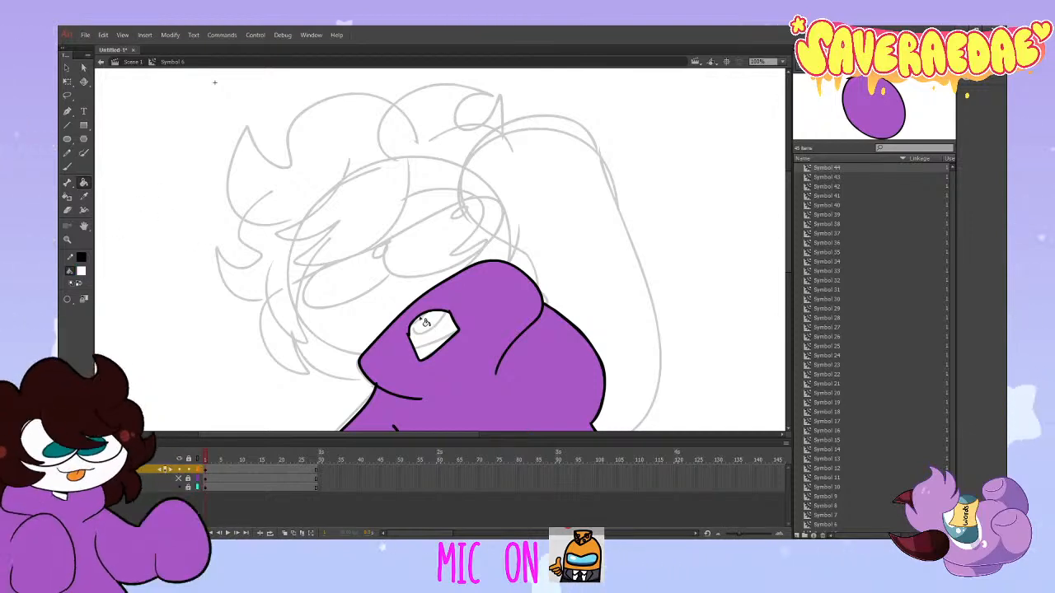
click(423, 316)
click(103, 35)
click(110, 47)
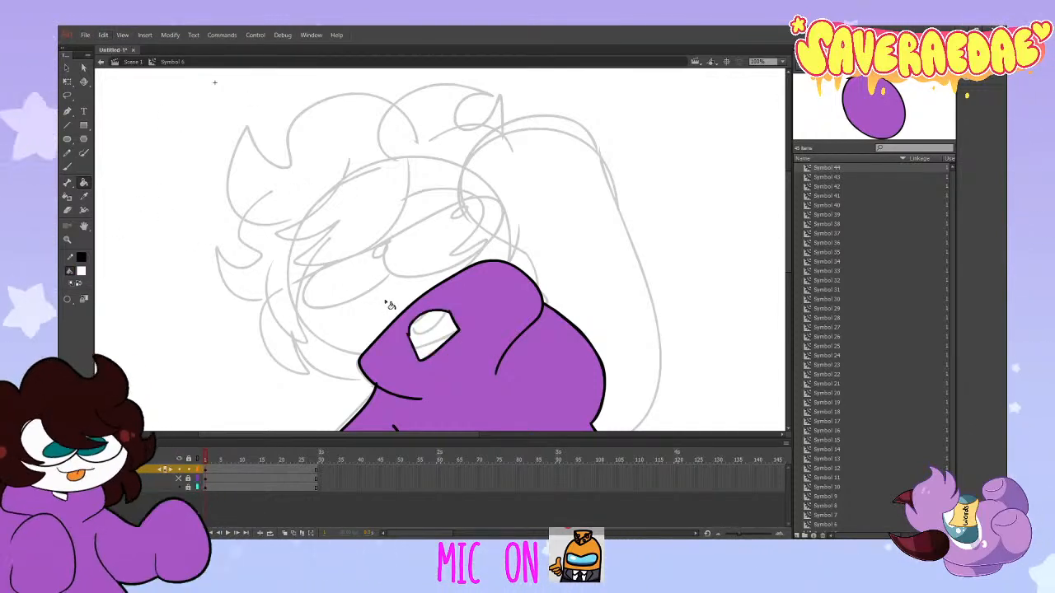
click(431, 333)
Step: Place the torso layer beneath the raised-arm layer and show the arm layer again
click(164, 478)
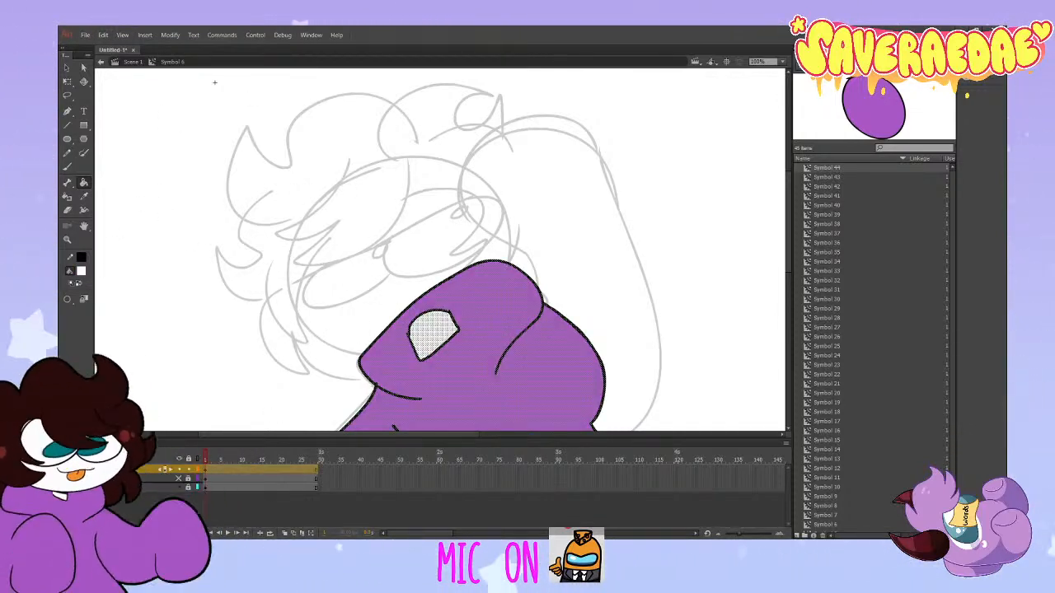
click(179, 469)
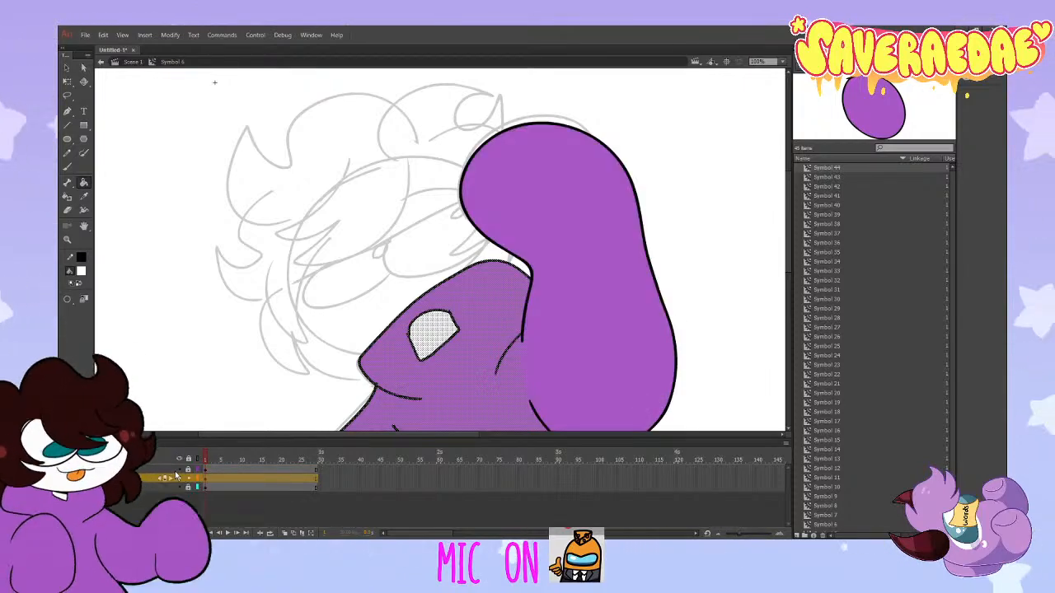
click(179, 469)
click(179, 469)
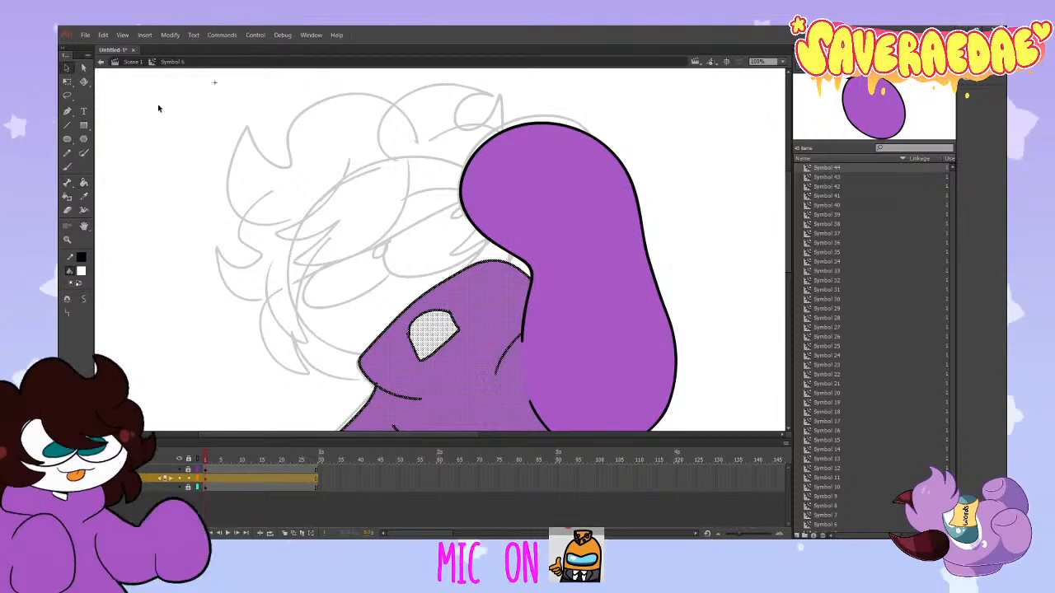
click(165, 252)
scroll(156, 261, down, 2)
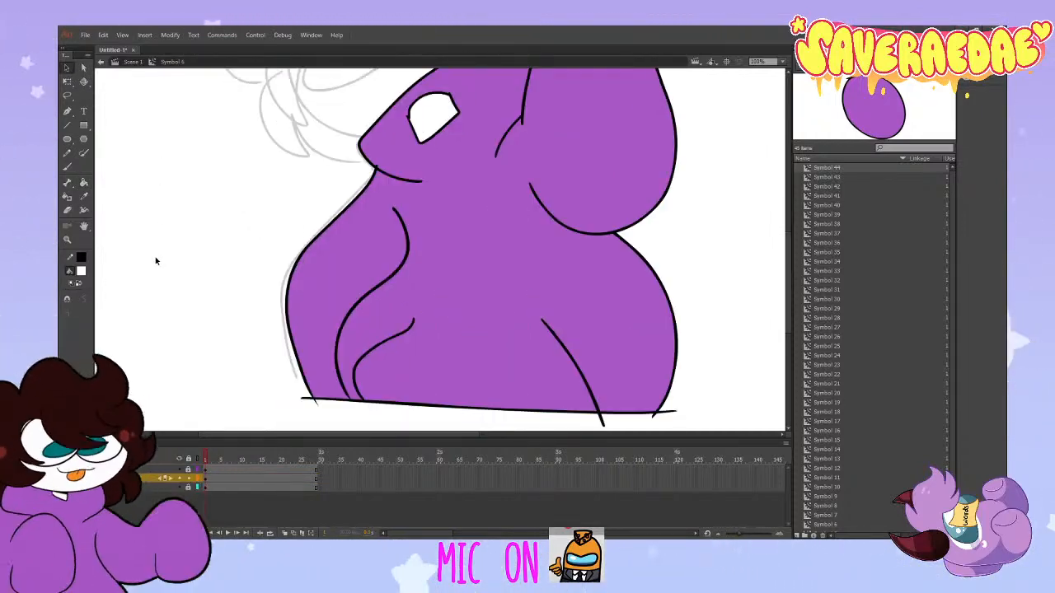
scroll(156, 260, up, 2)
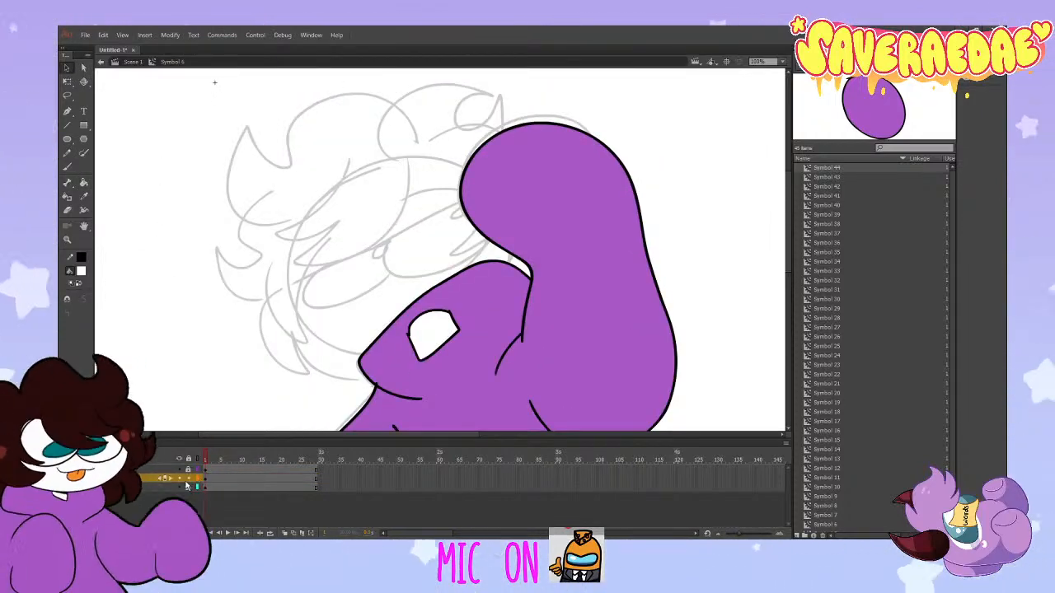
Step: Lock the torso layer, hide the arm and torso layers, and add a new top layer with black as the brush colour
click(155, 478)
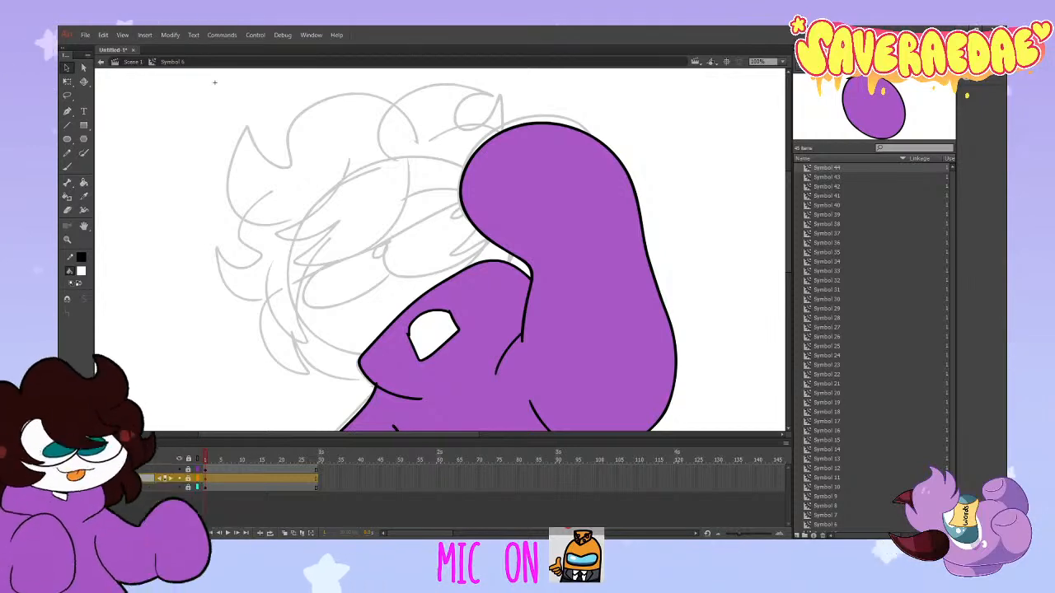
click(155, 469)
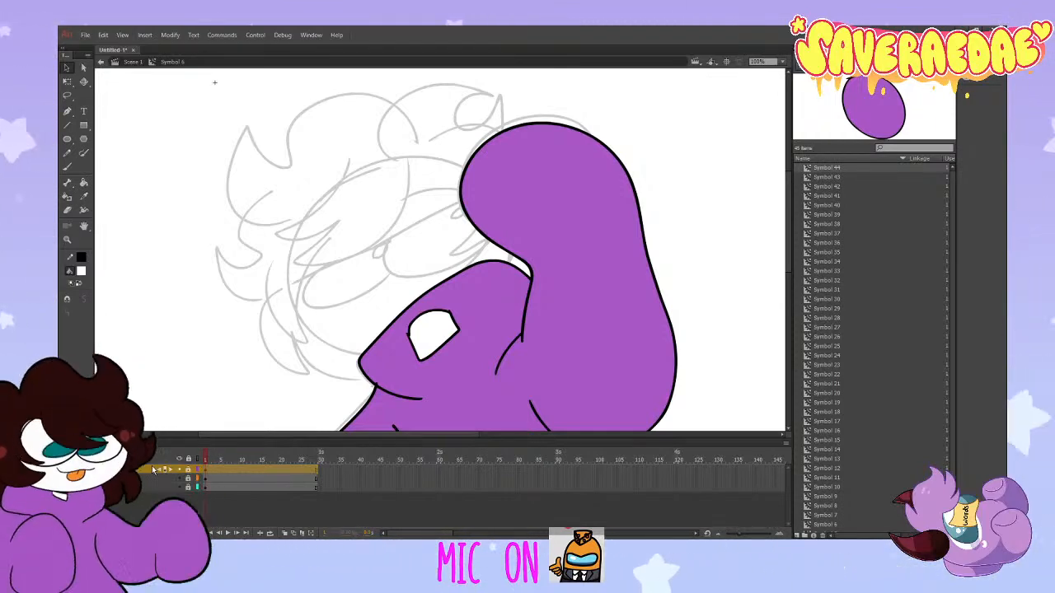
click(179, 470)
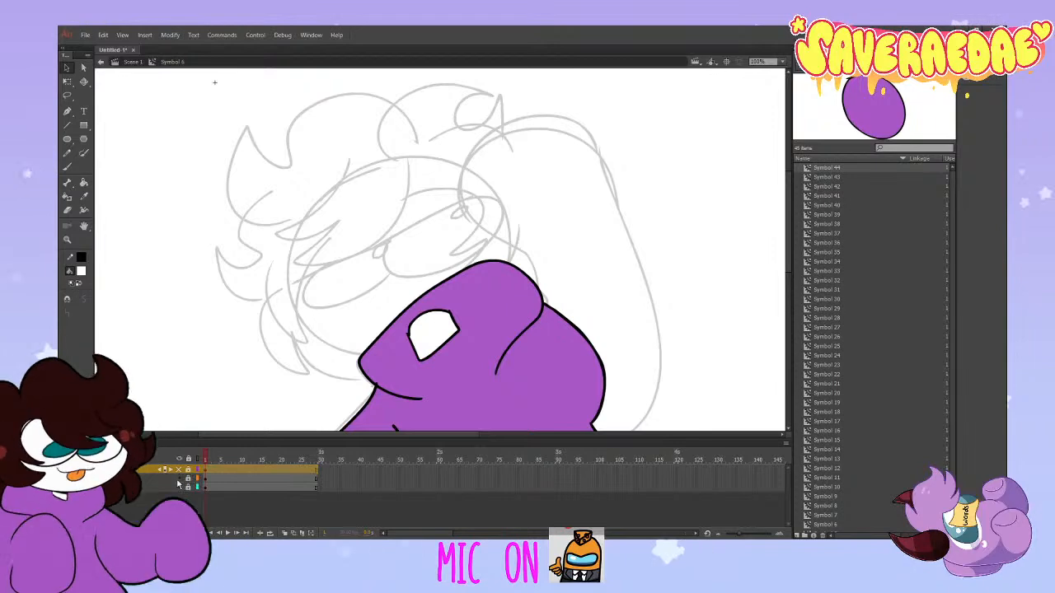
click(179, 479)
click(68, 533)
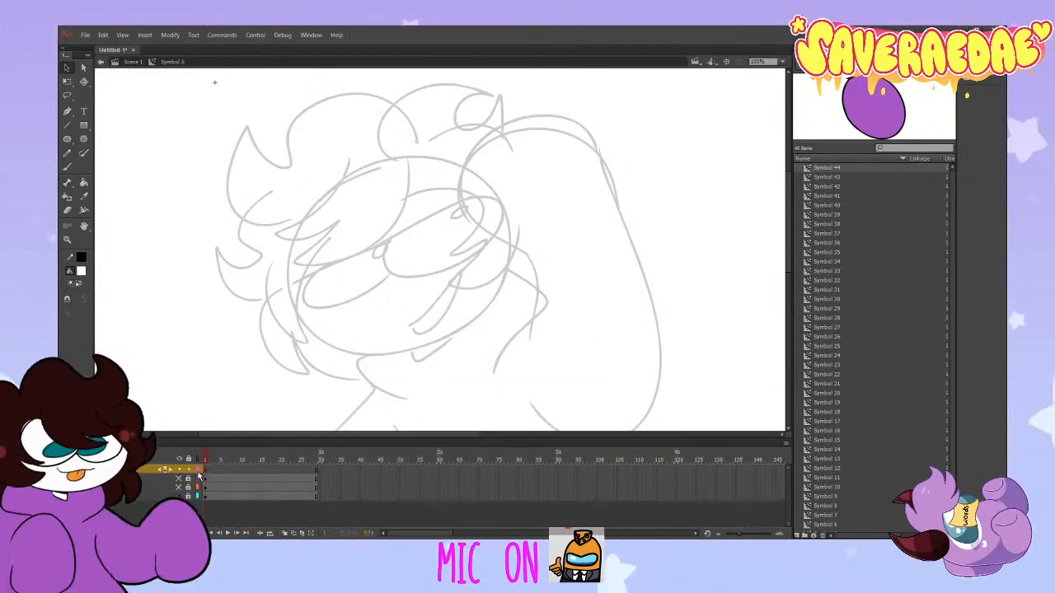
click(80, 272)
click(82, 259)
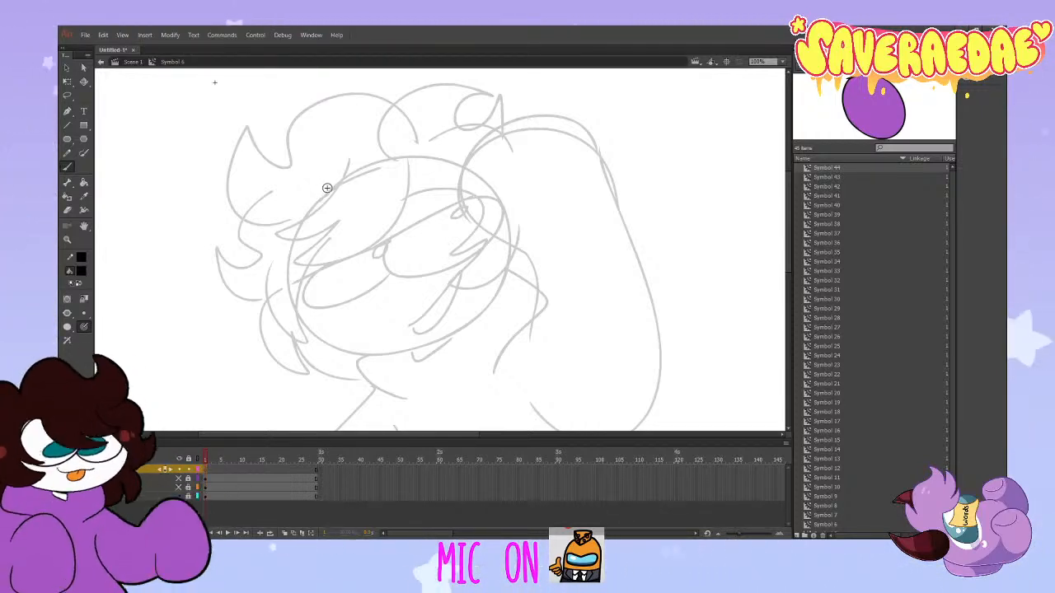
mouse_move(343, 178)
mouse_down()
mouse_move(314, 336)
mouse_move(483, 305)
mouse_up()
key(ctrl+z)
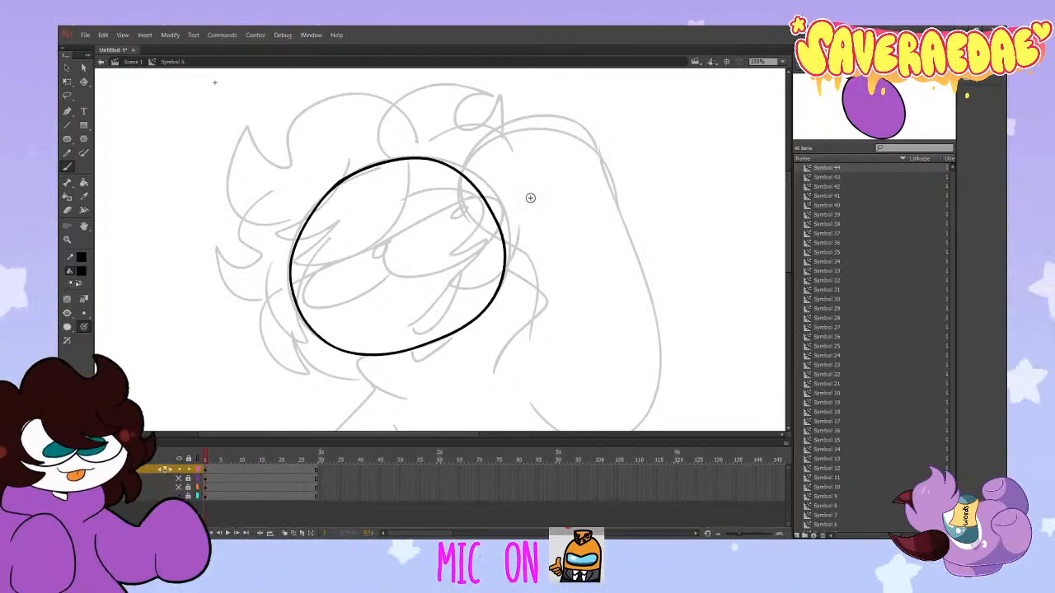
key(ctrl+z)
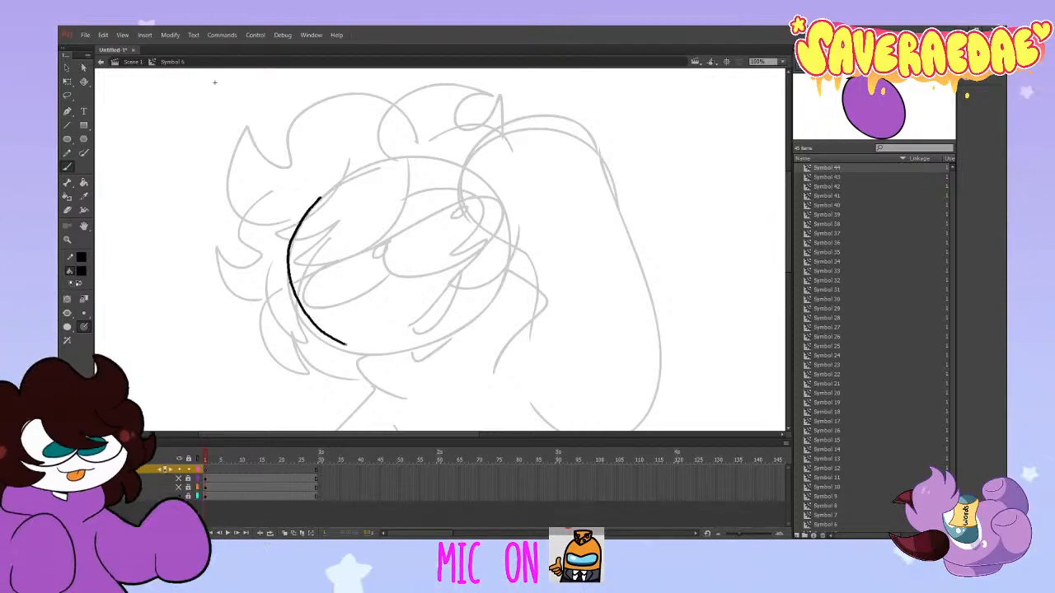
mouse_move(446, 165)
mouse_down()
mouse_move(370, 172)
mouse_move(318, 204)
mouse_up()
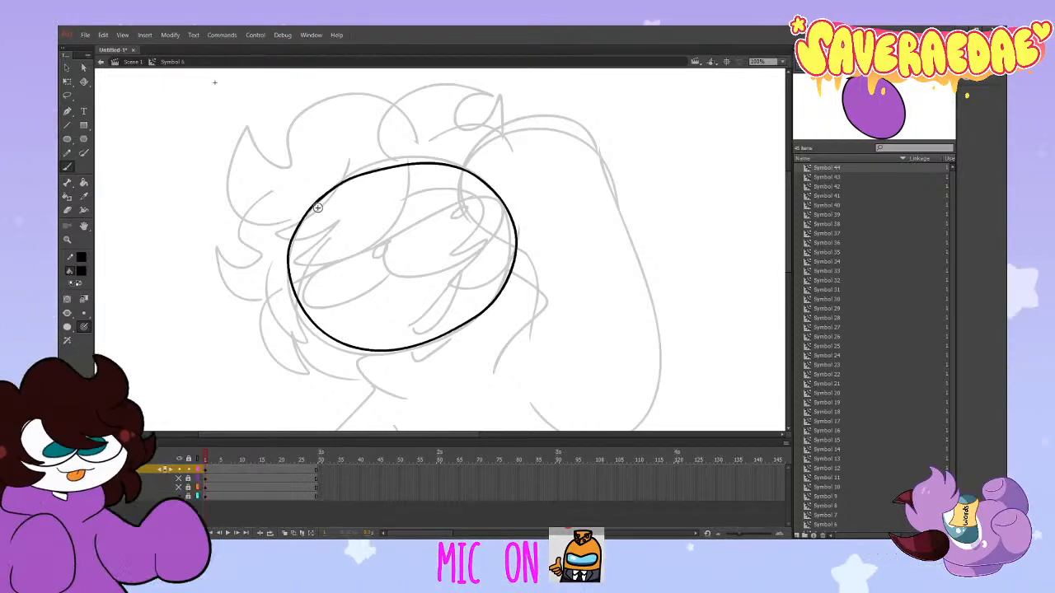
key(ctrl+z)
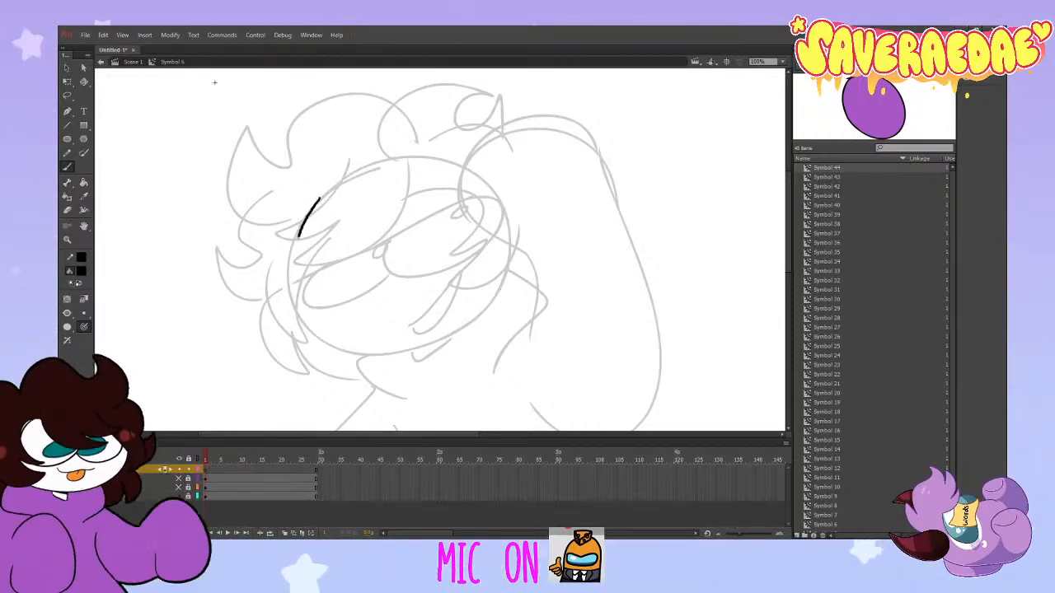
Step: Ink the head's oval outline over the sketch and the curved smiling mouth inside it in black
drag(511, 218, 310, 218)
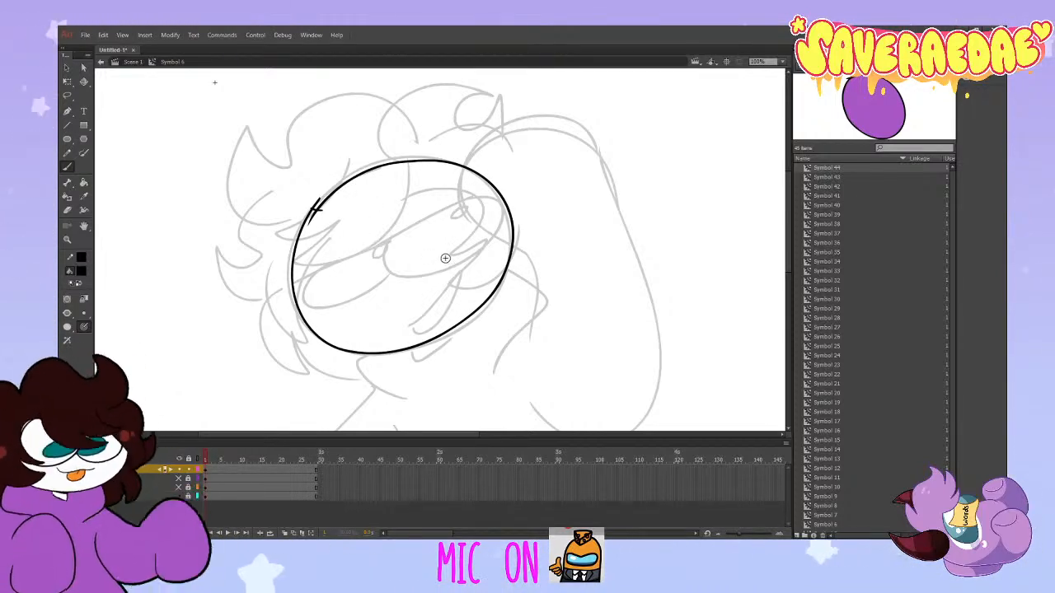
drag(404, 325, 460, 265)
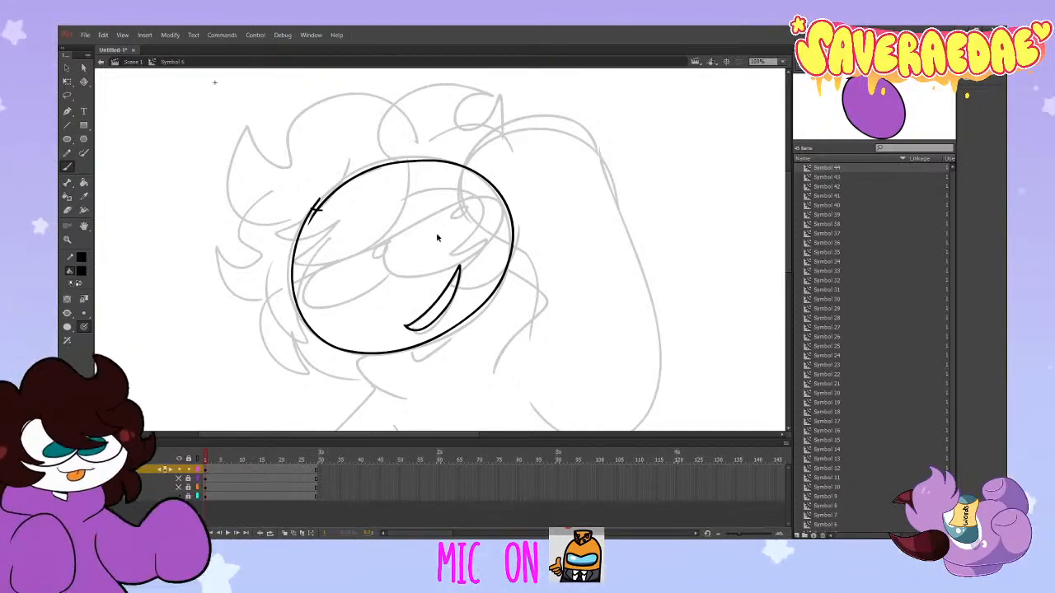
mouse_move(406, 319)
mouse_down()
mouse_move(444, 294)
mouse_move(457, 270)
mouse_move(430, 312)
mouse_up()
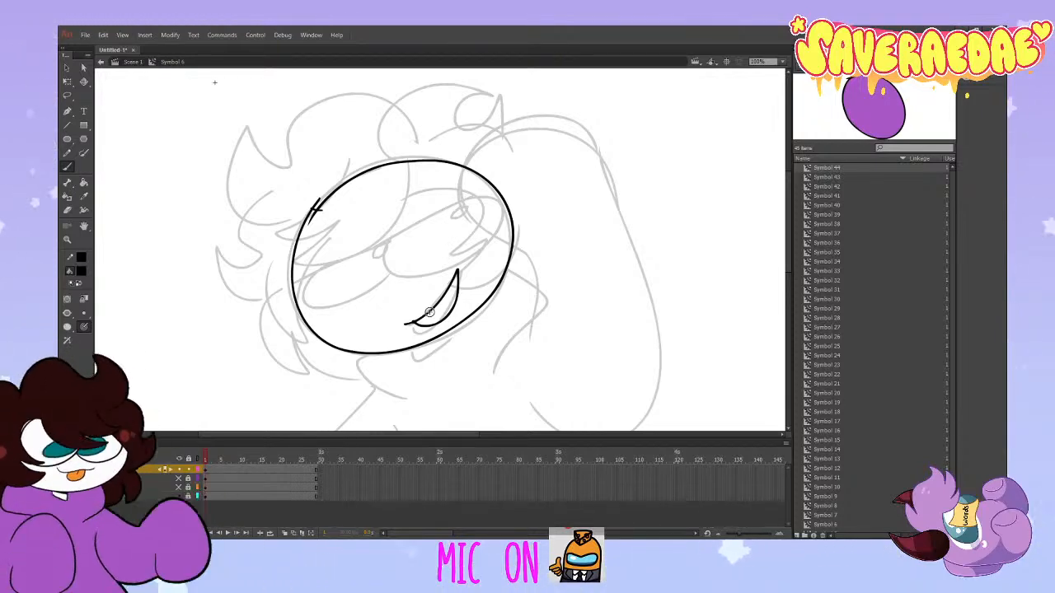
Step: Ink both half-closed eyes in black, each with a straight slanted lid line and a rounded lower edge
drag(478, 196, 382, 239)
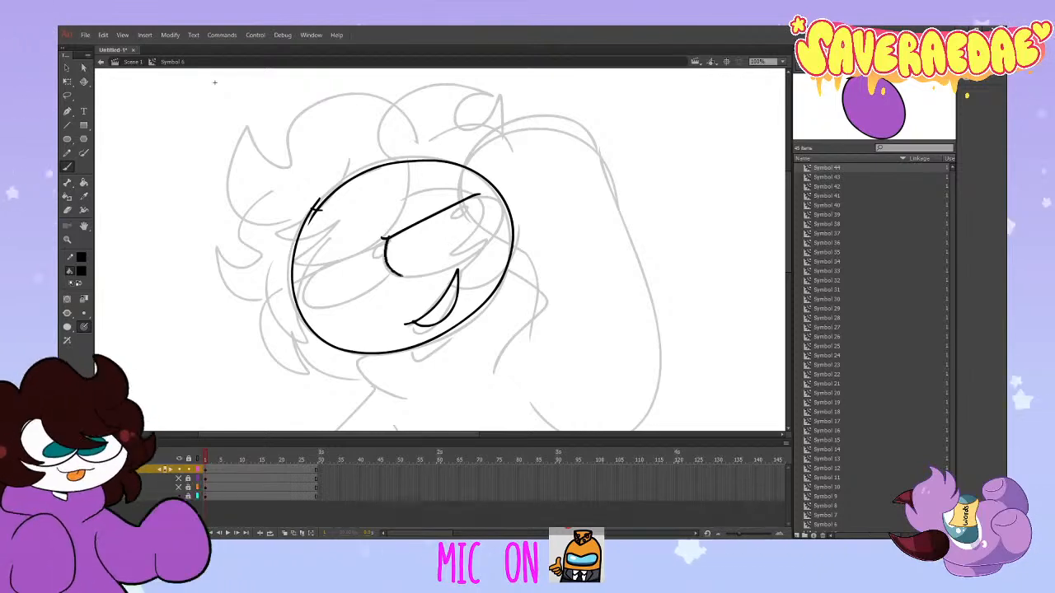
drag(500, 232, 480, 196)
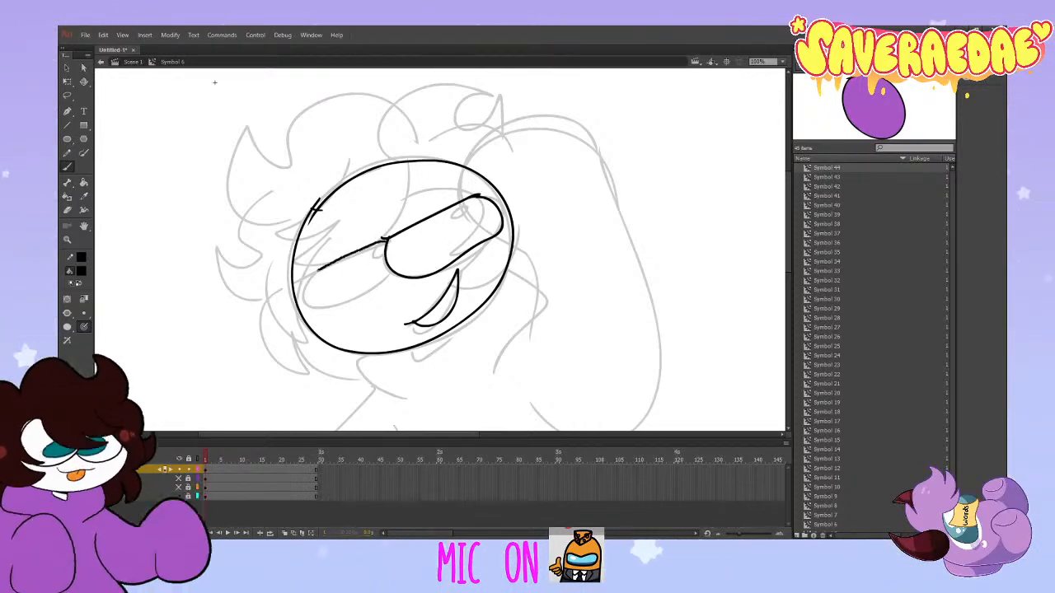
drag(327, 266, 297, 281)
key(ctrl+z)
drag(384, 239, 295, 280)
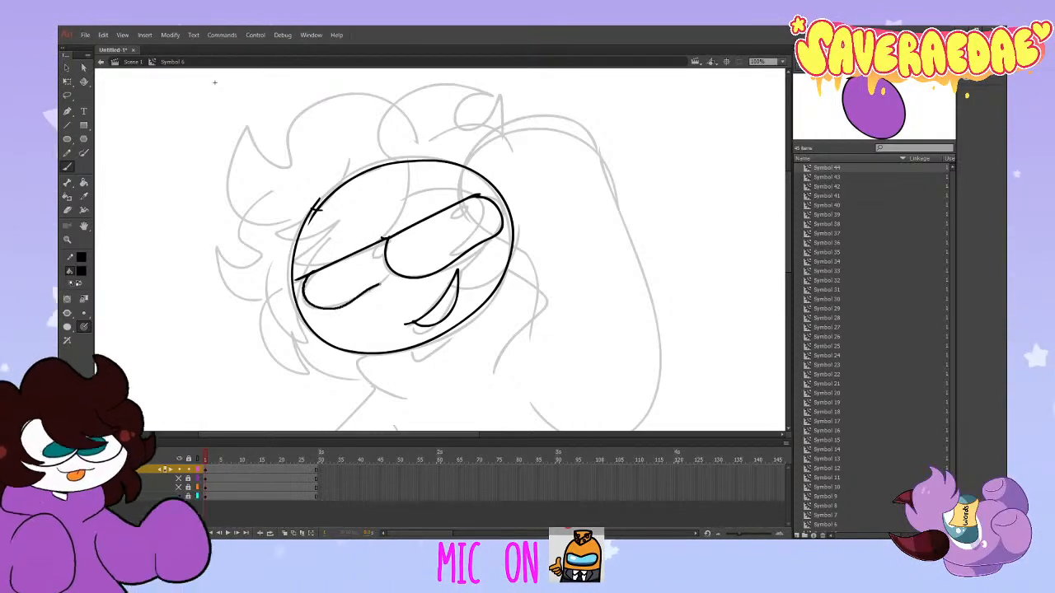
drag(374, 287, 395, 276)
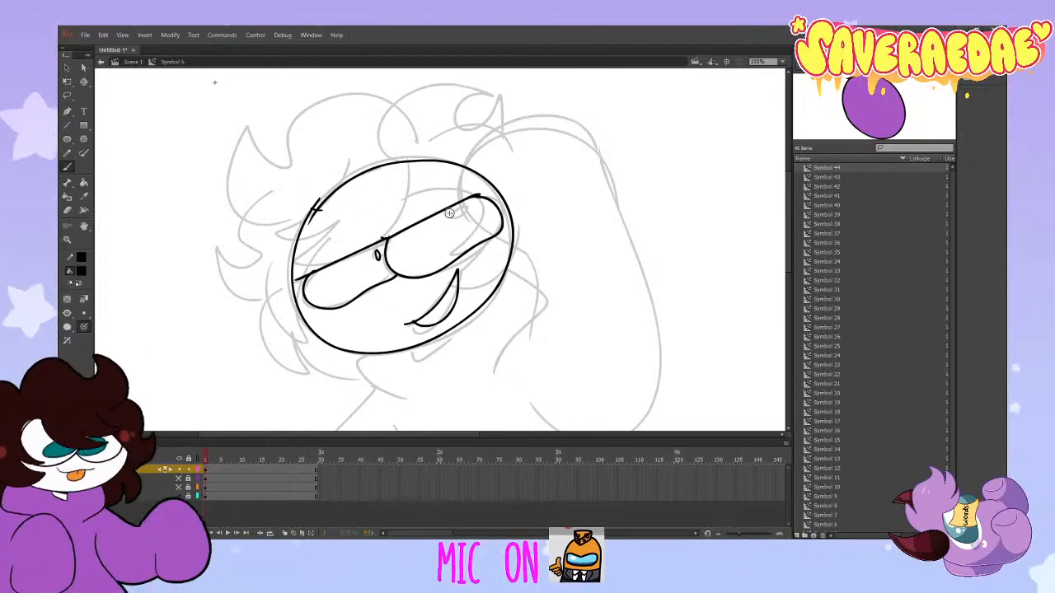
Step: Outline a small oval iris under the lid of each eye in dark teal
drag(459, 213, 456, 214)
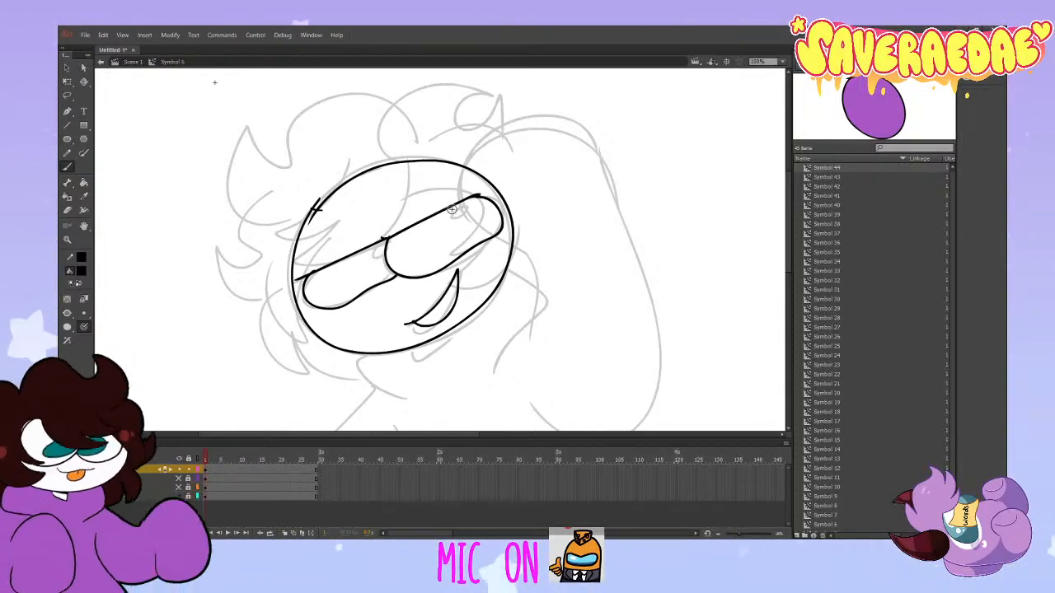
key(ctrl+z)
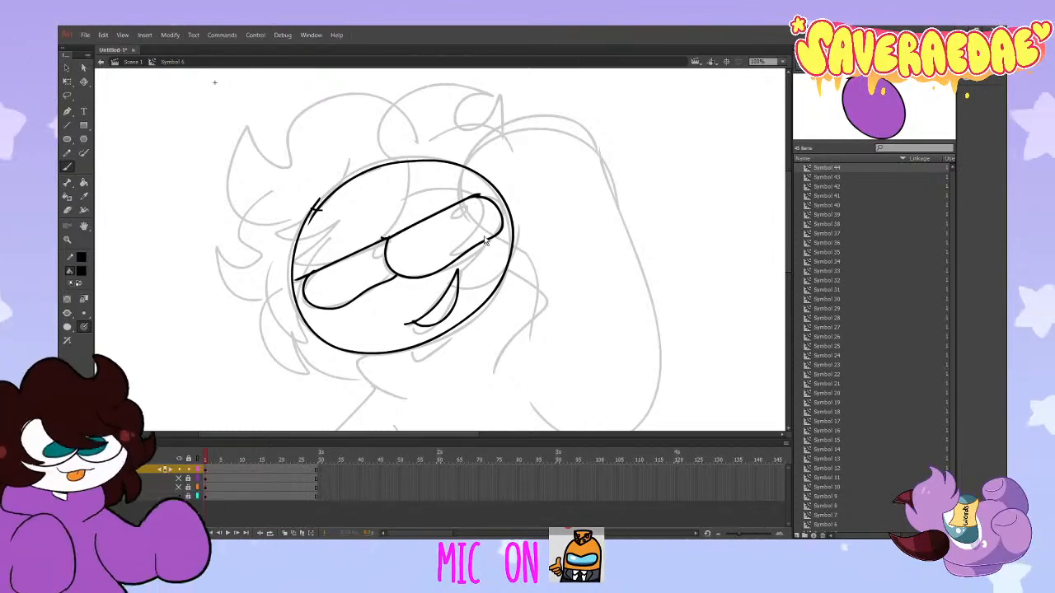
click(81, 271)
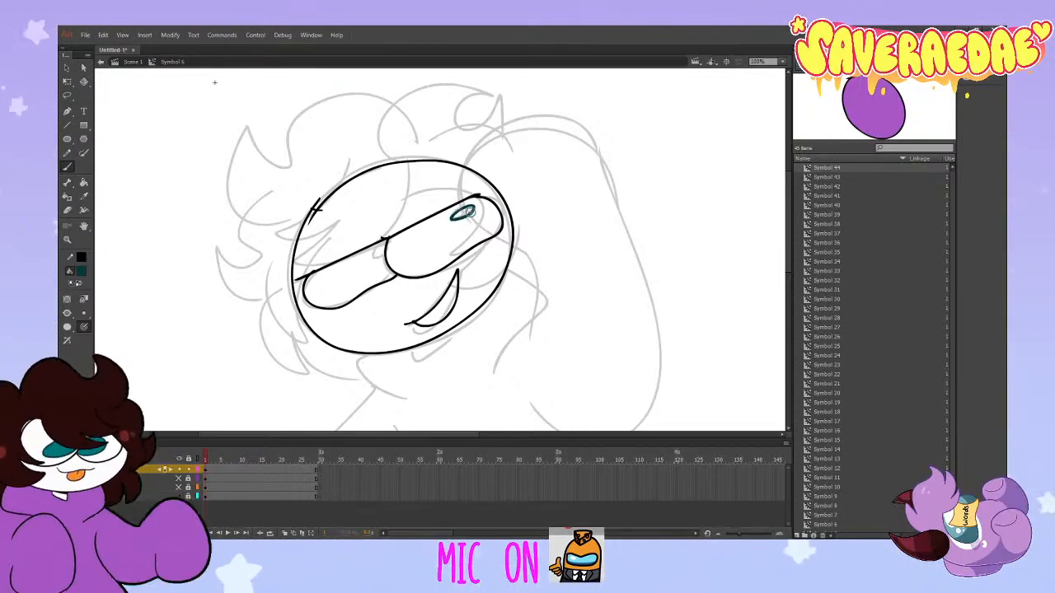
drag(454, 216, 450, 219)
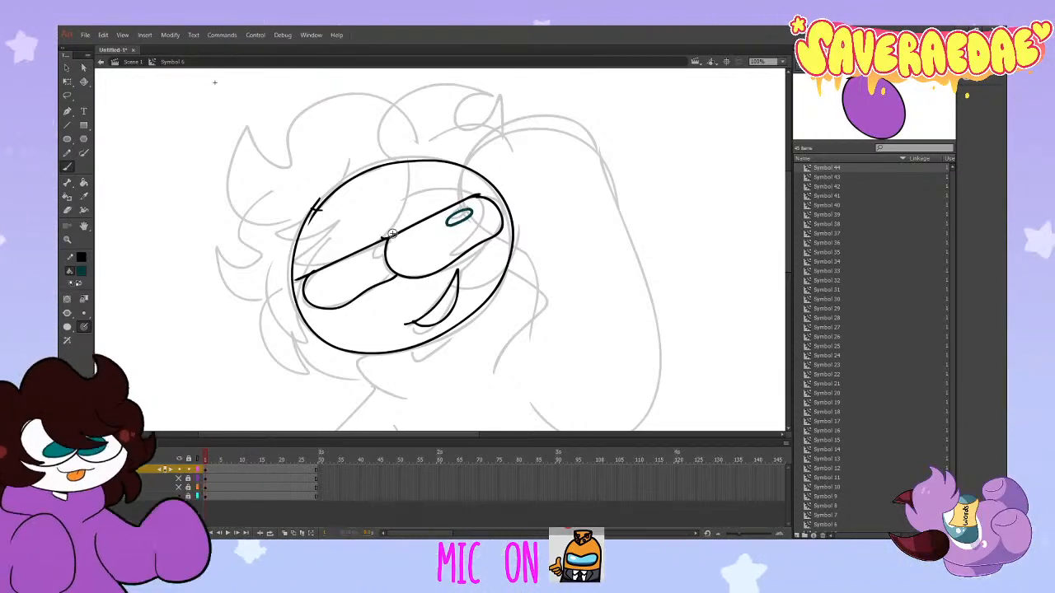
drag(386, 240, 381, 251)
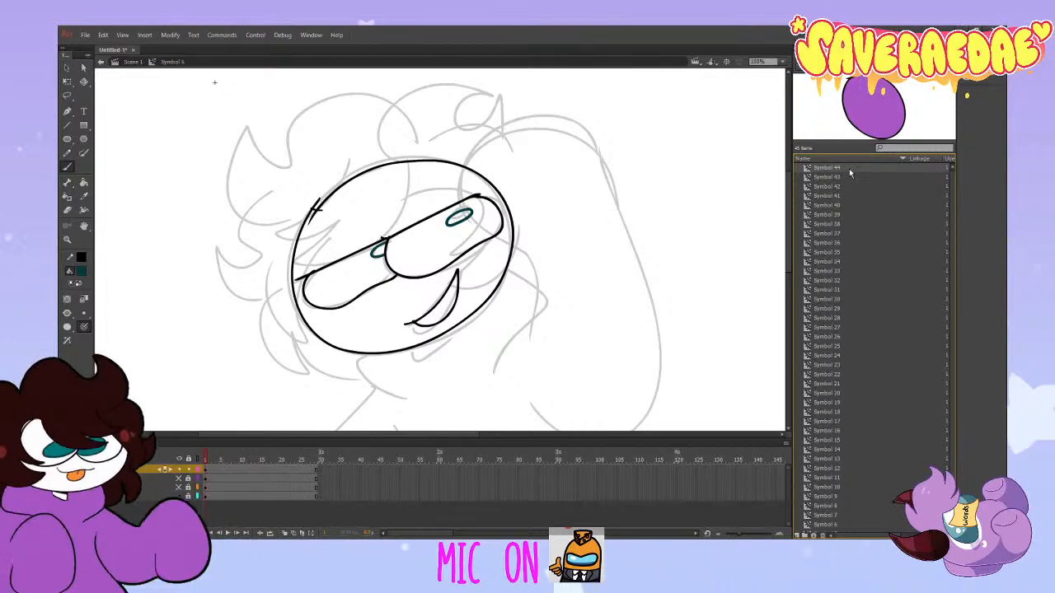
Step: Browse the library symbols and preview Symbol 31, the smiling face with half-closed eyes and teal irises
key(Down)
key(Down)
key(Down)
key(Down)
key(Down)
key(Down)
key(Down)
key(Down)
key(Down)
key(Down)
key(Down)
key(Down)
key(Down)
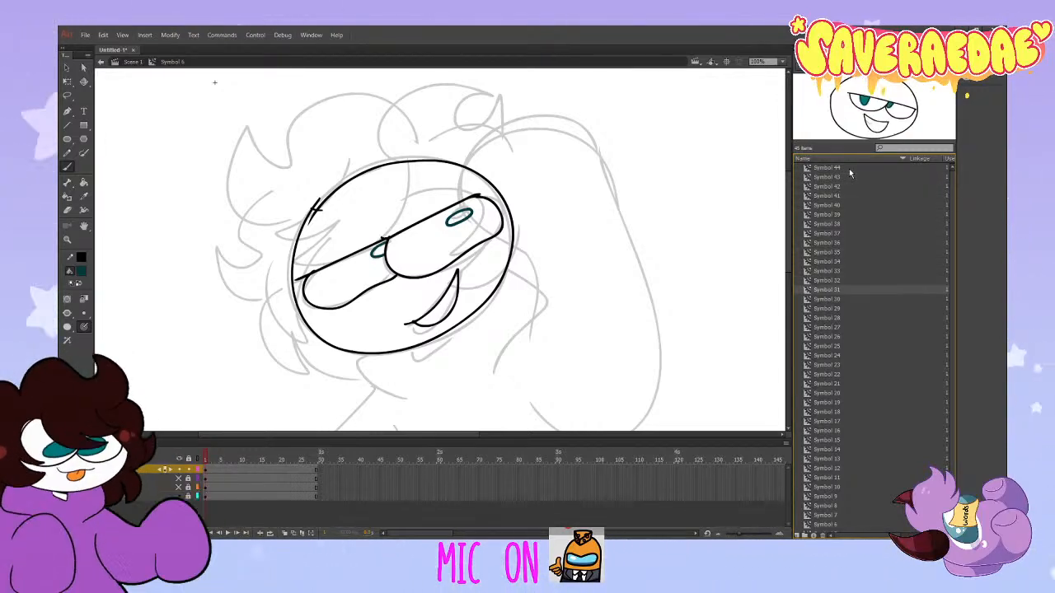
key(Down)
key(Down)
key(Down)
key(Up)
key(Up)
key(Up)
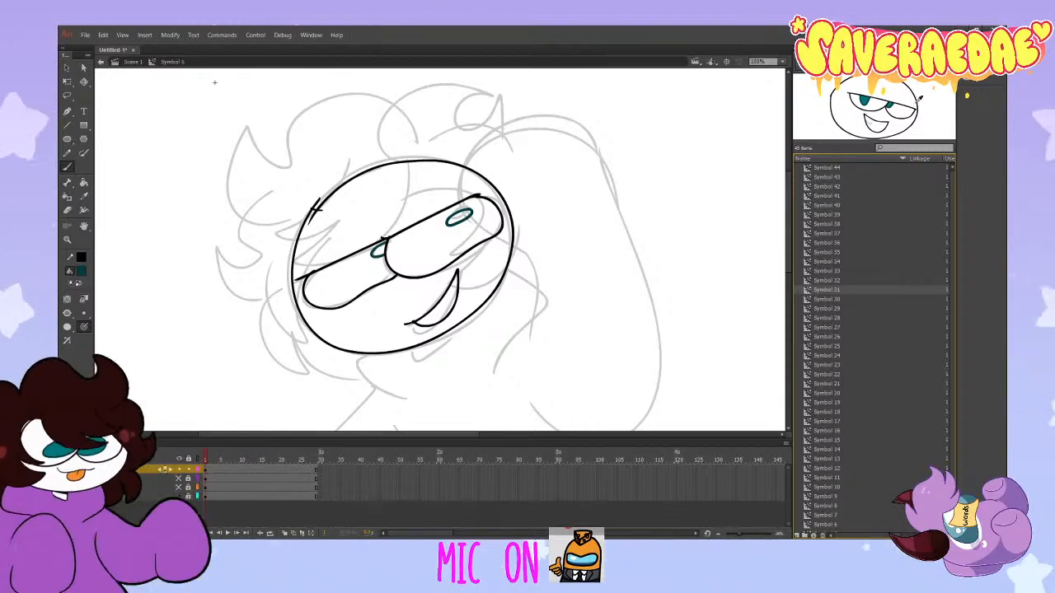
Step: Fill both irises with the previewed face's teal and the rest of the face with white, then select the layer's artwork
click(84, 182)
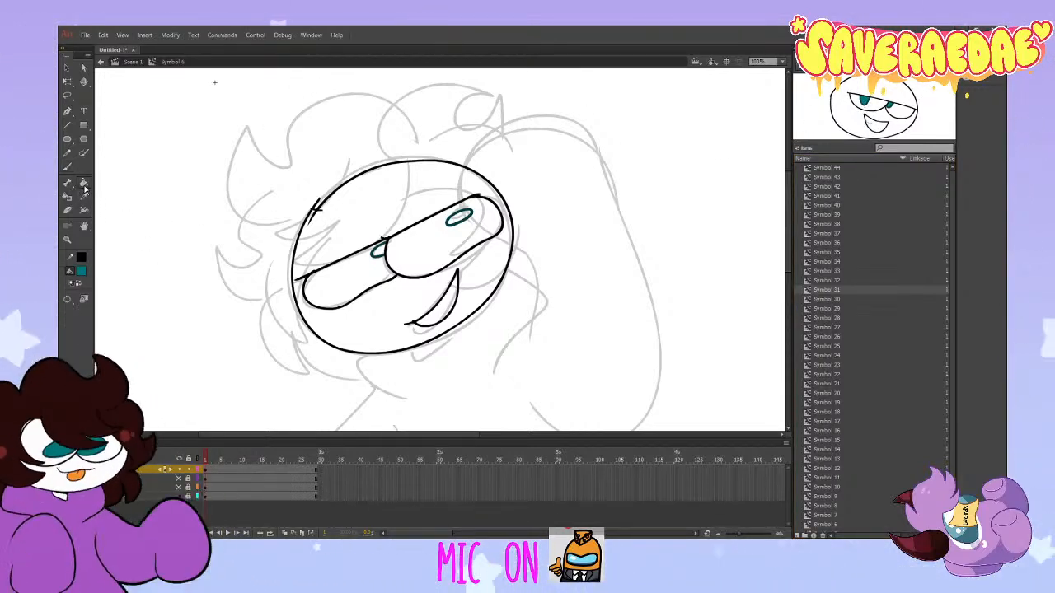
click(461, 221)
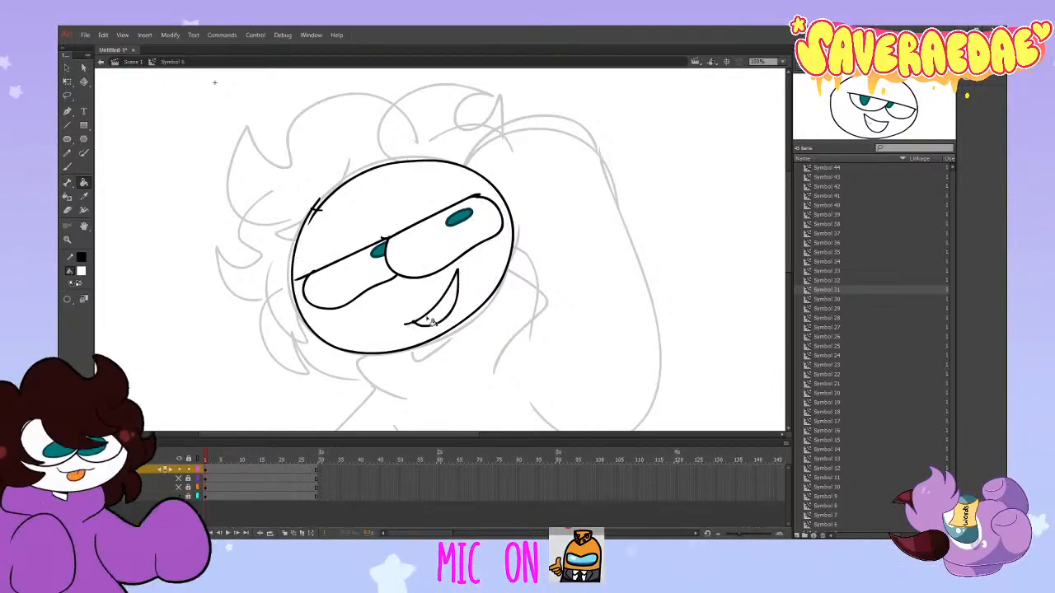
click(150, 469)
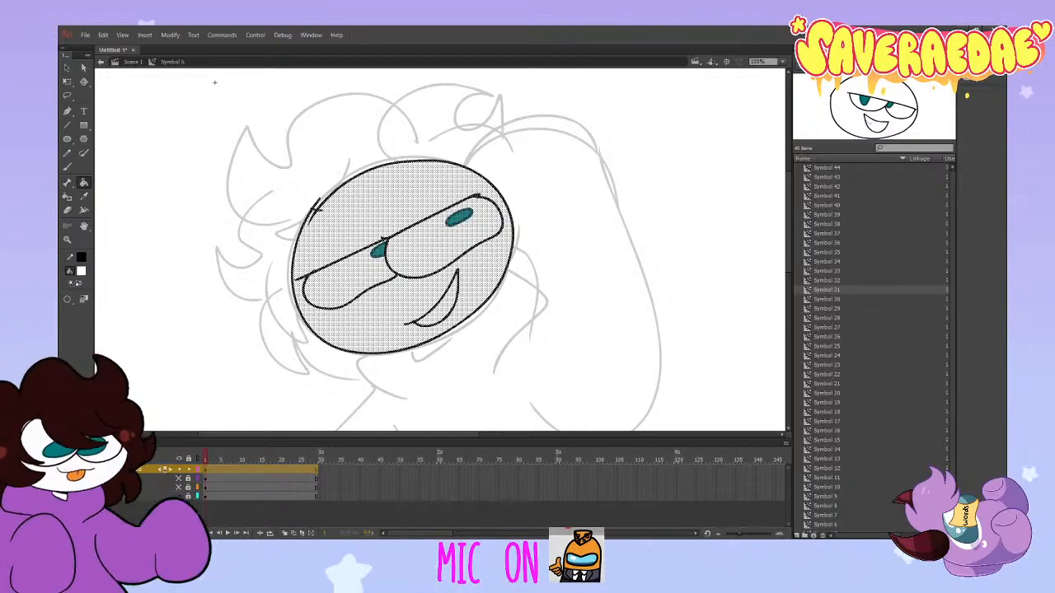
Step: Lock and hide the finished face layer and ink the pointed, swept fringe in black on a new layer over the sketch
click(188, 469)
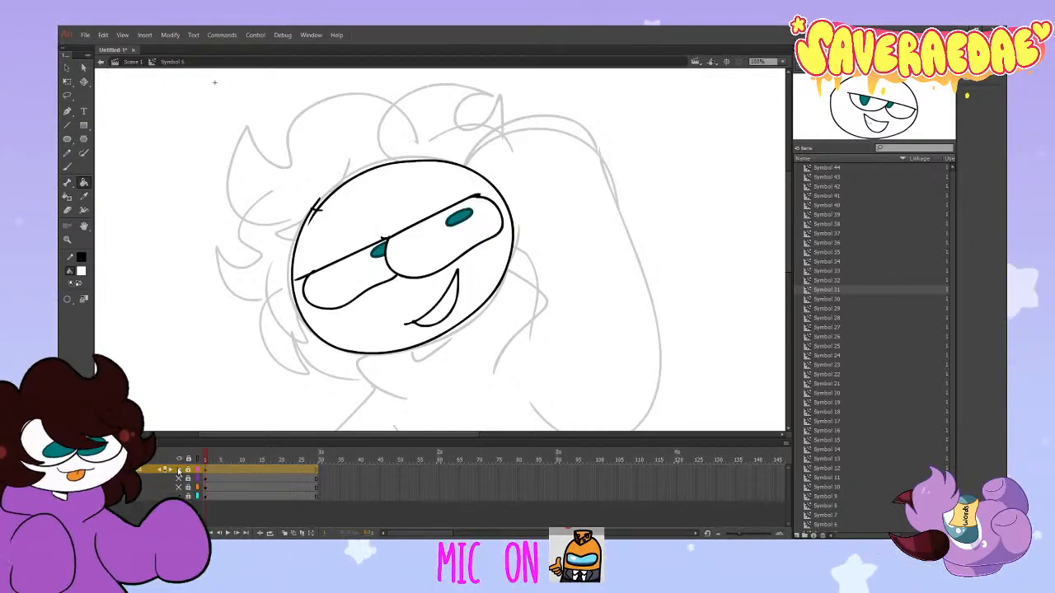
click(177, 469)
click(101, 533)
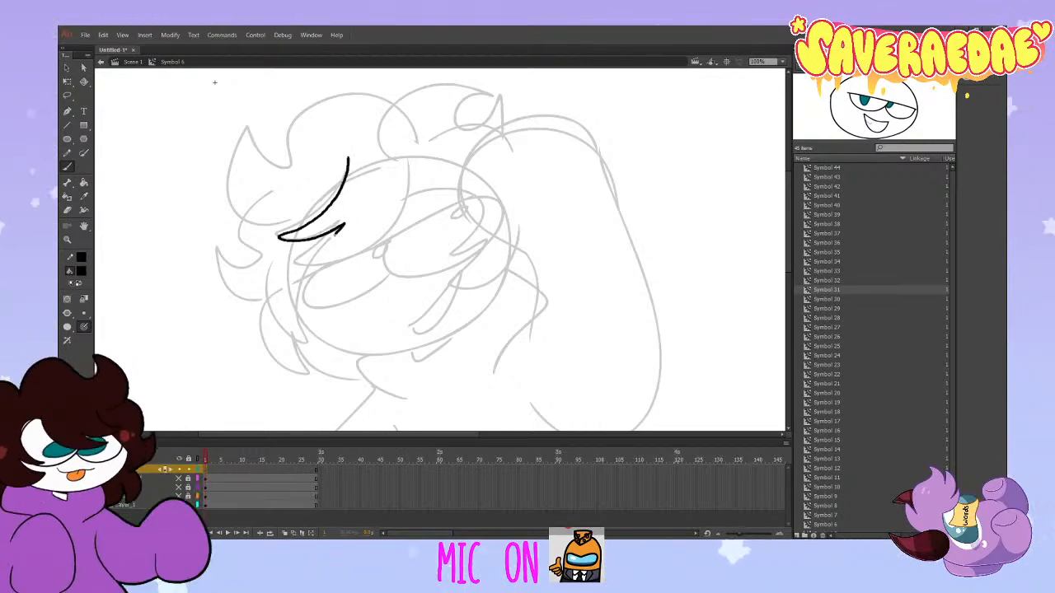
key(ctrl+z)
key(ctrl+z)
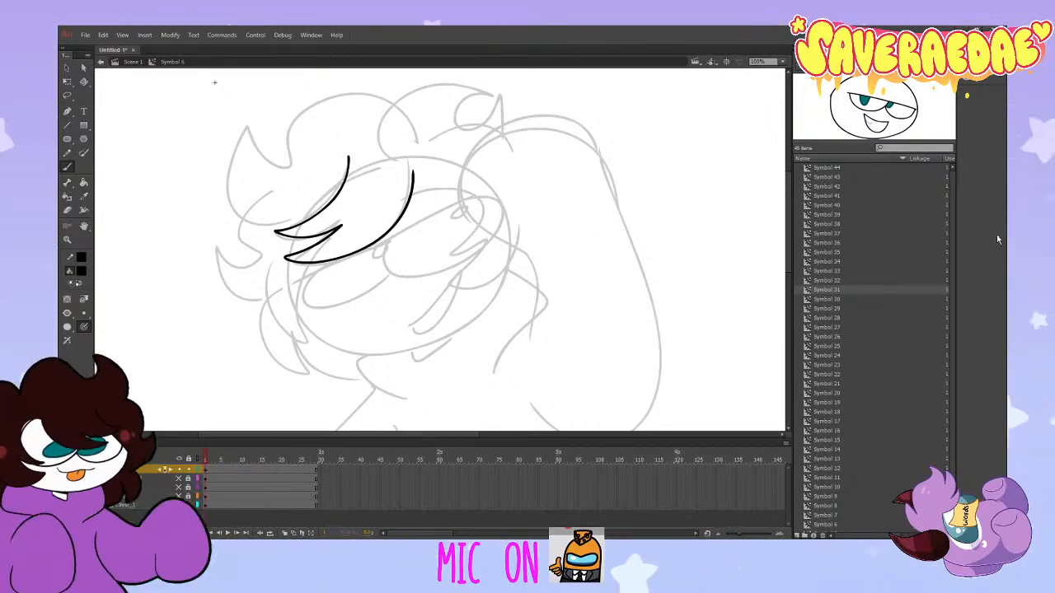
Step: Close the fringe's upper edge, fill it with the dark brown of library hair Symbol 32, and lock its layer
click(855, 283)
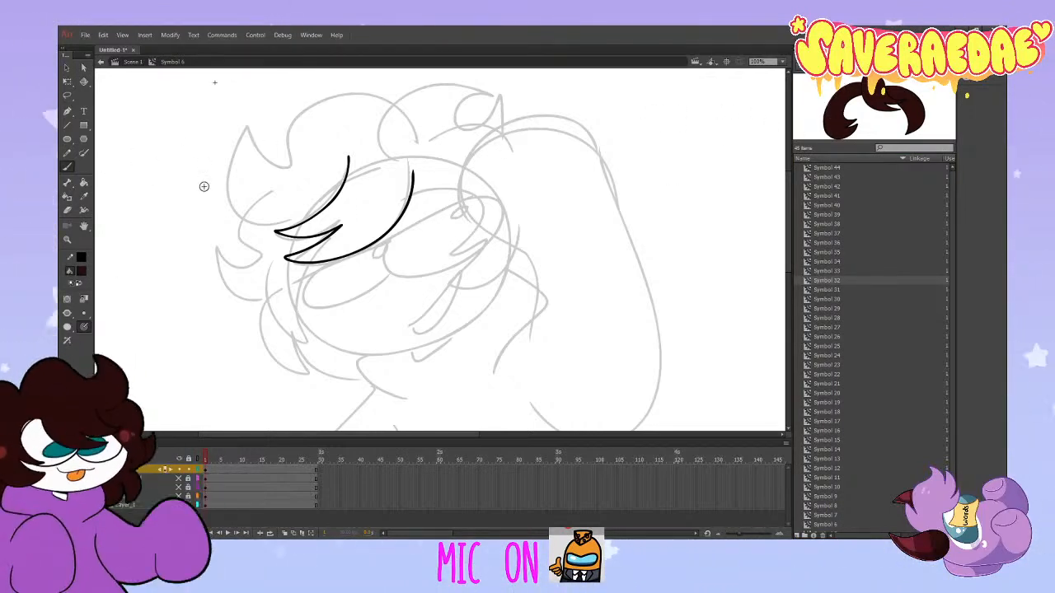
drag(384, 154, 413, 171)
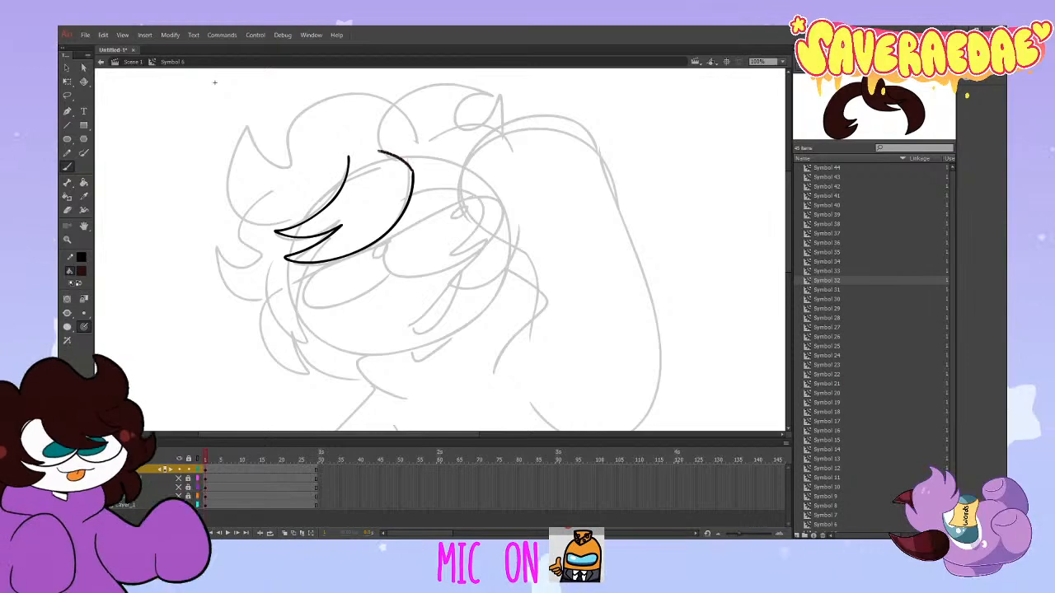
click(84, 182)
click(355, 203)
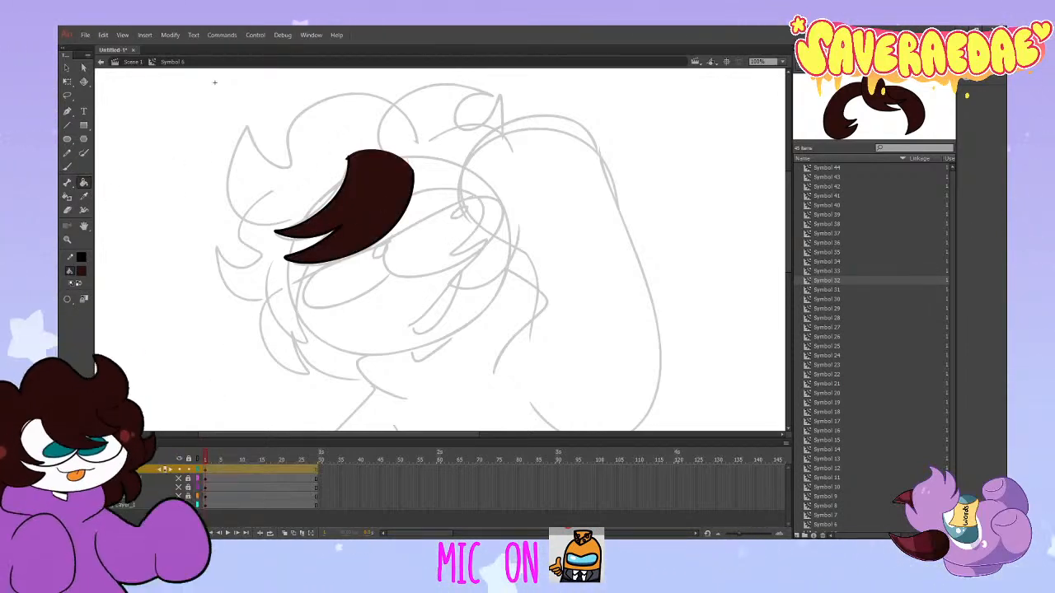
click(147, 469)
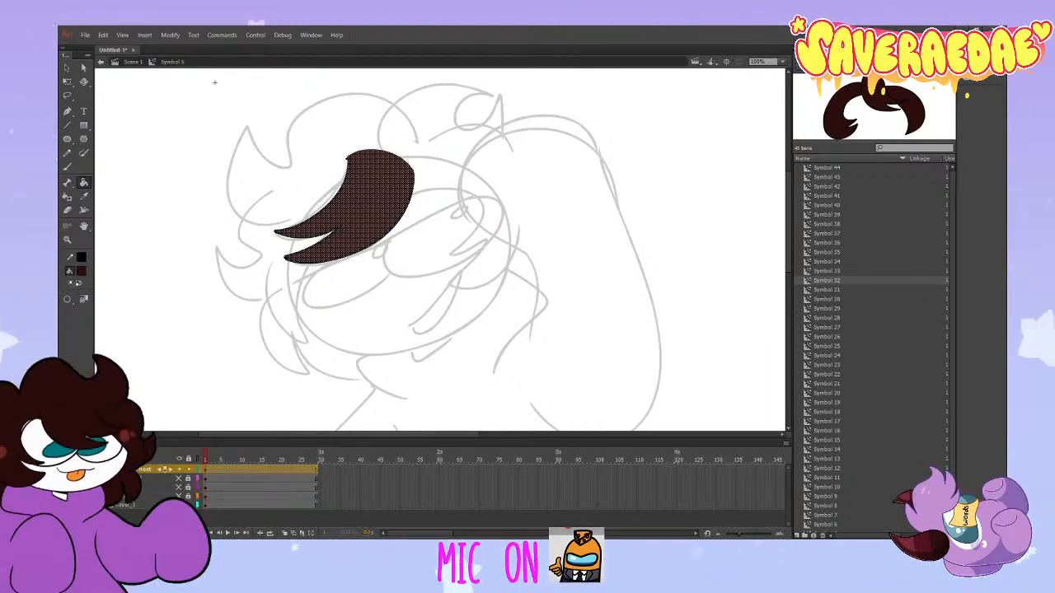
click(181, 469)
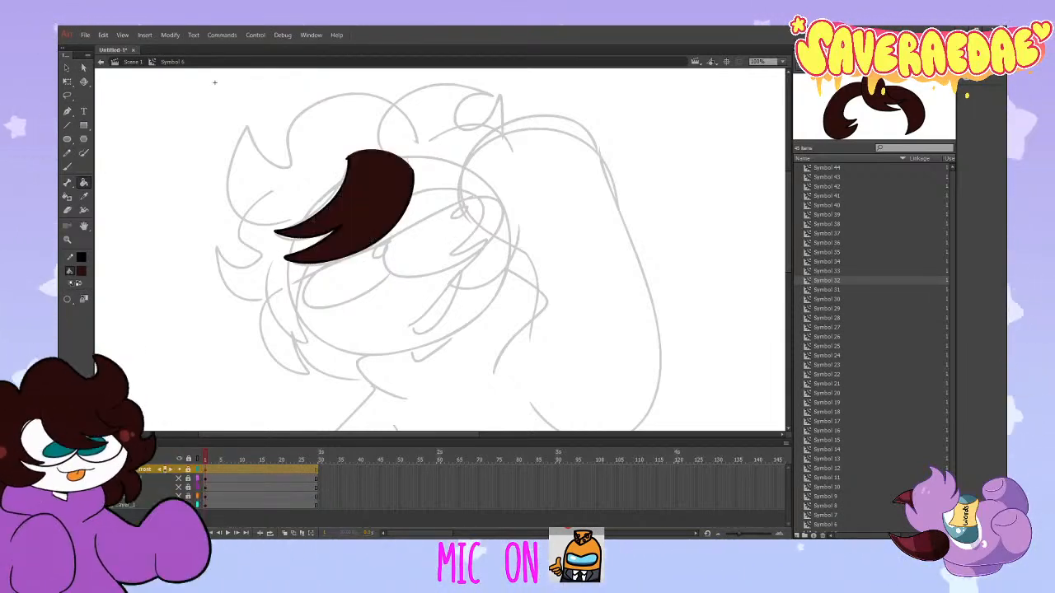
Step: Ink the large rounded top tuft with its curled pointed tip on a new layer and fill it with dark brown
click(67, 533)
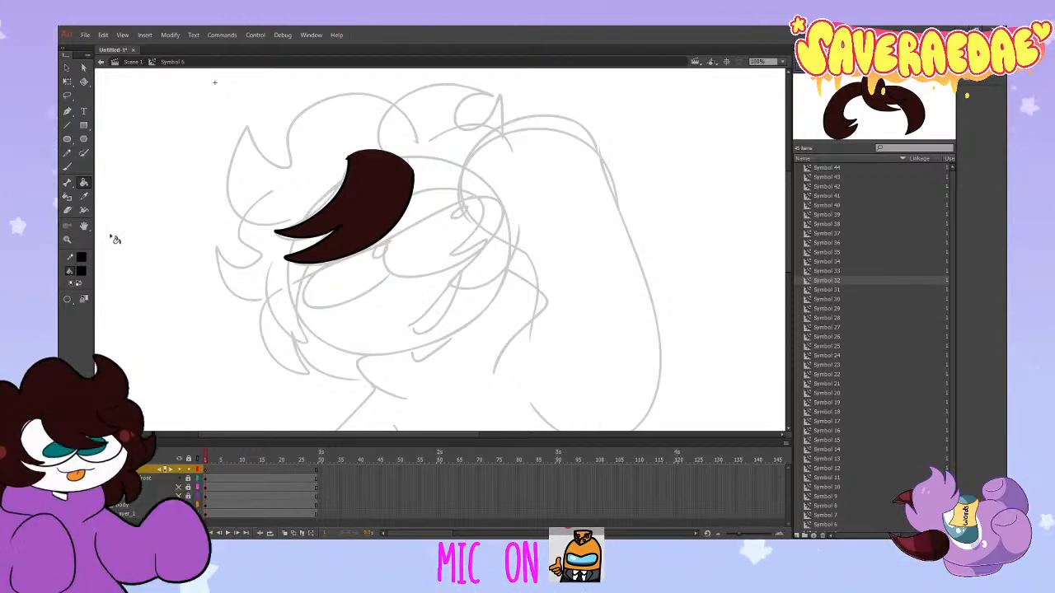
key(b)
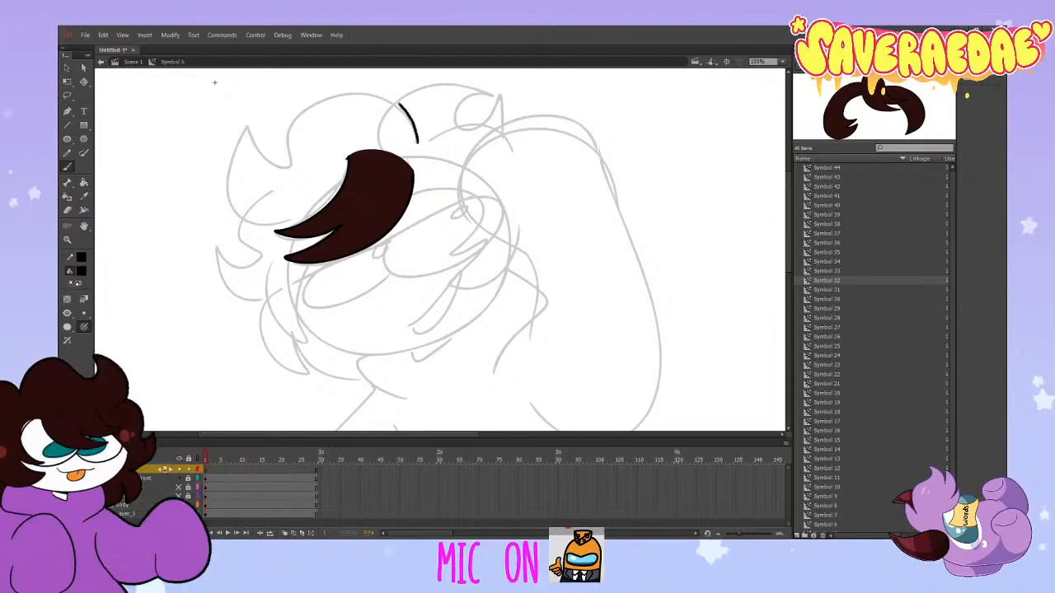
mouse_move(295, 125)
mouse_down()
mouse_move(255, 129)
mouse_move(235, 189)
mouse_move(298, 220)
mouse_up()
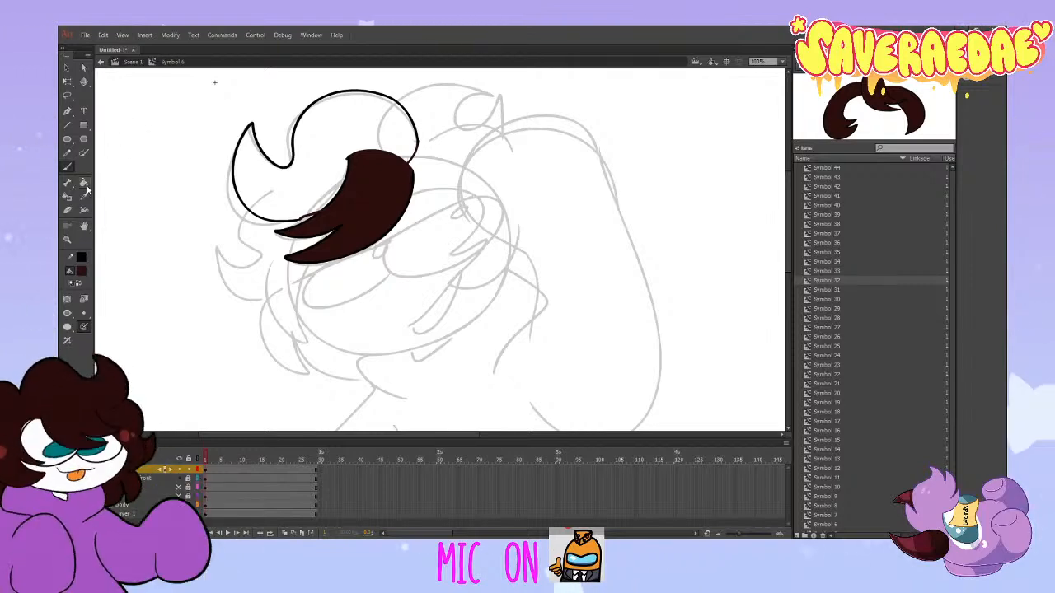
click(412, 144)
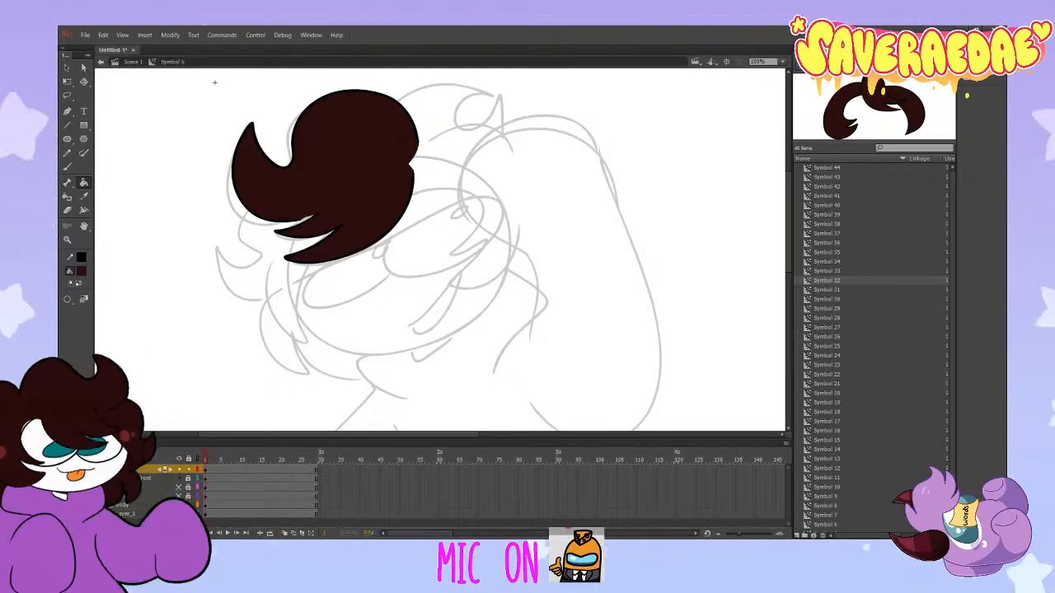
Step: Rename the tuft's layer, place the fringe layer above it, and add a new layer for inking in black
double_click(142, 469)
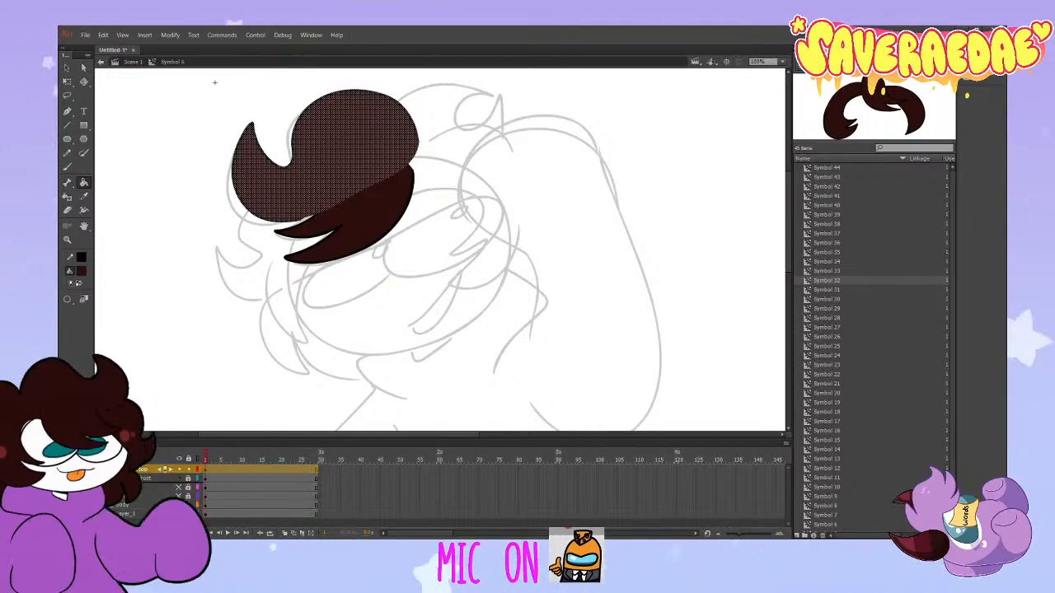
click(144, 478)
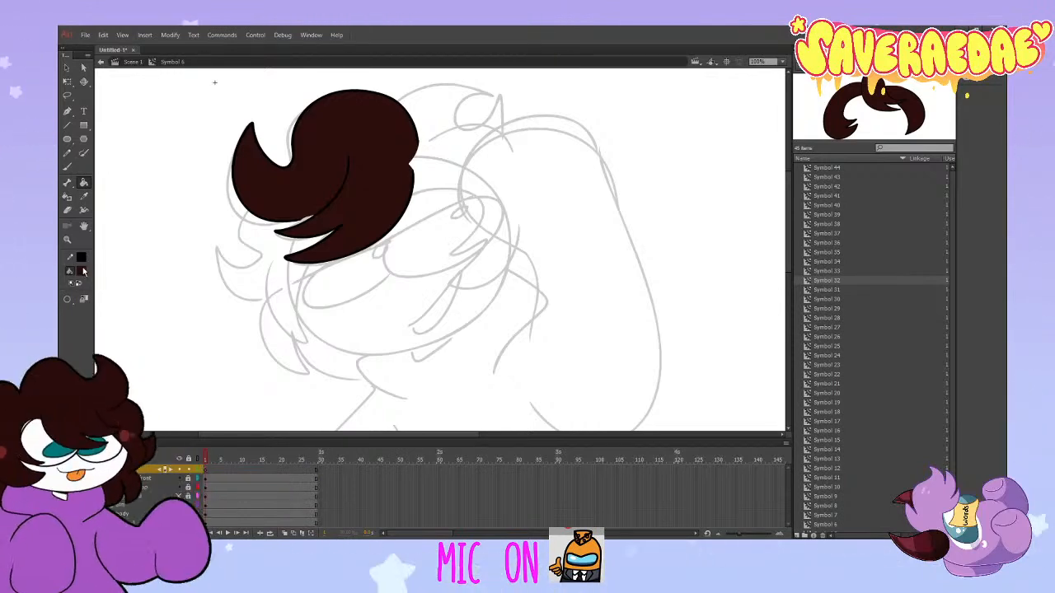
click(67, 167)
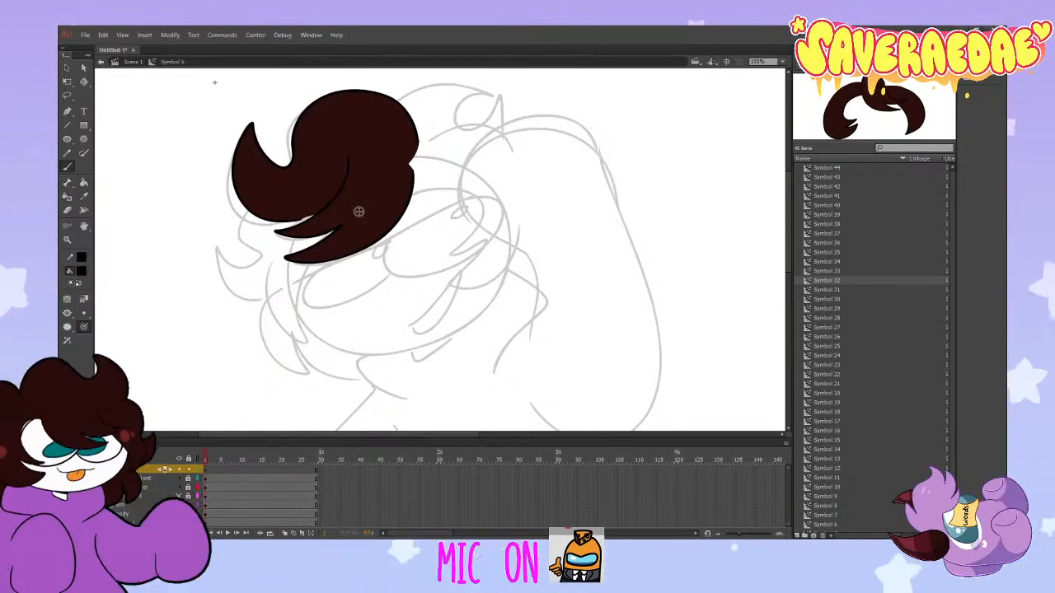
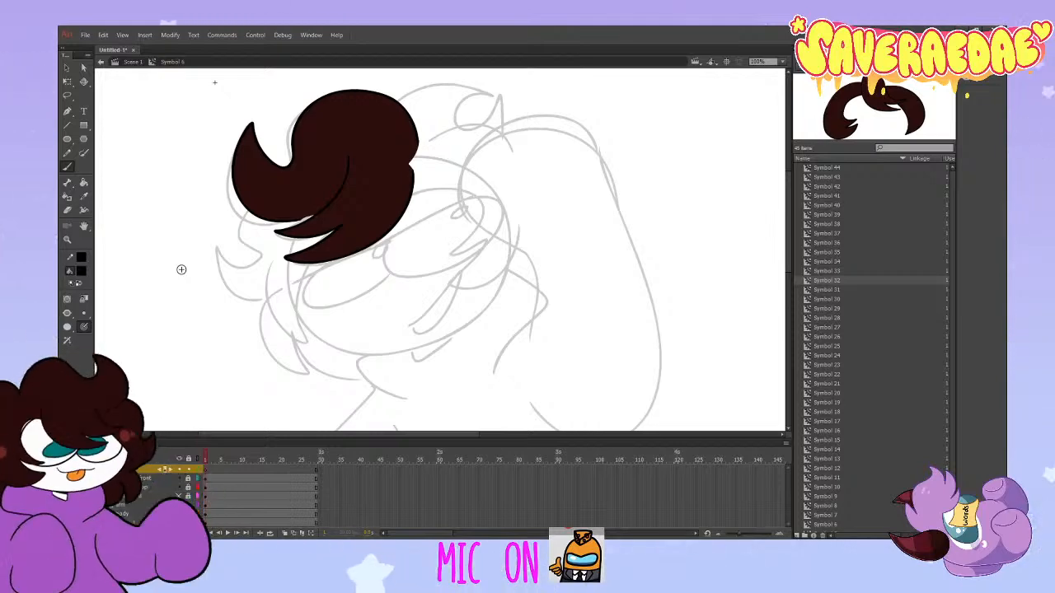
mouse_move(272, 259)
mouse_down()
mouse_move(302, 341)
mouse_move(315, 272)
mouse_up()
drag(325, 235, 487, 225)
key(ctrl+z)
key(ctrl+z)
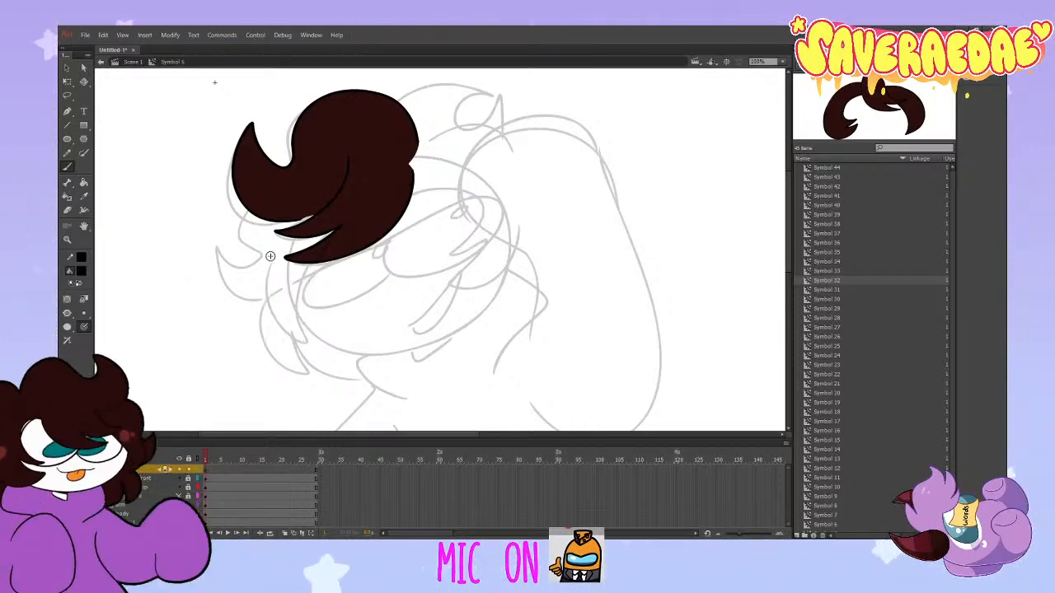
key(ctrl+z)
mouse_move(270, 252)
mouse_down()
mouse_move(264, 294)
mouse_move(303, 323)
mouse_move(395, 192)
mouse_move(472, 239)
mouse_up()
key(ctrl+z)
key(ctrl+z)
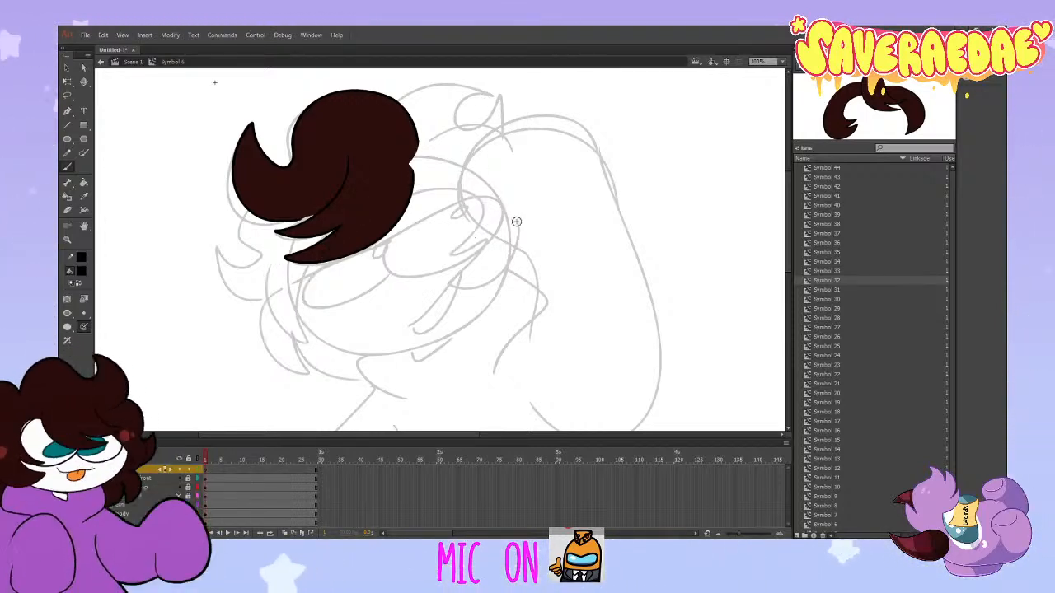
mouse_move(462, 283)
mouse_down()
mouse_move(485, 240)
mouse_move(449, 258)
mouse_move(478, 229)
mouse_move(444, 189)
mouse_move(384, 199)
mouse_move(314, 254)
mouse_move(295, 320)
mouse_move(302, 342)
mouse_move(307, 247)
mouse_up()
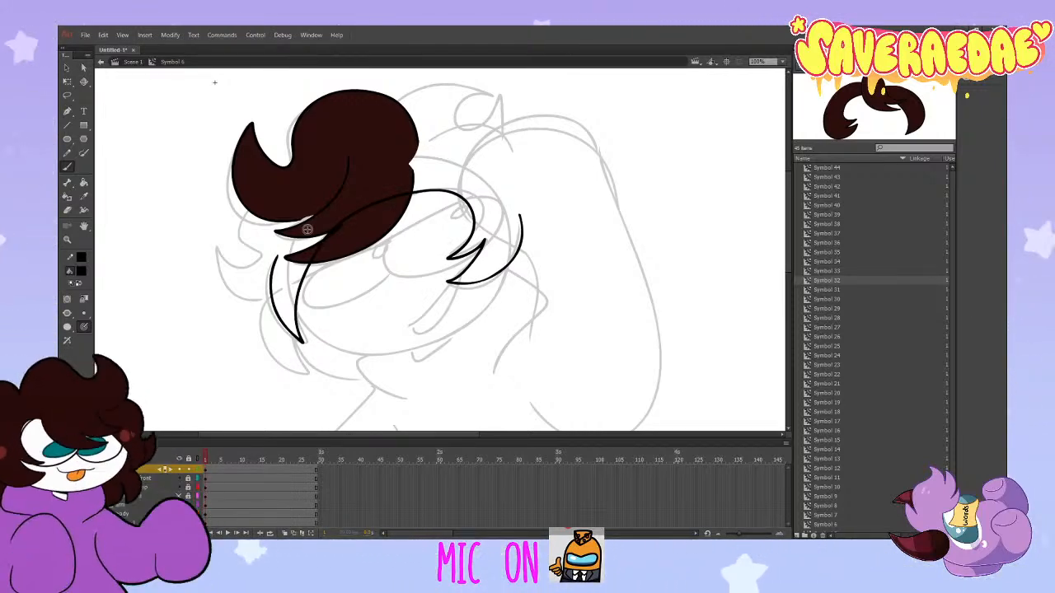
key(ctrl+z)
key(ctrl+z)
key(ctrl+z)
key(ctrl+z)
key(ctrl+z)
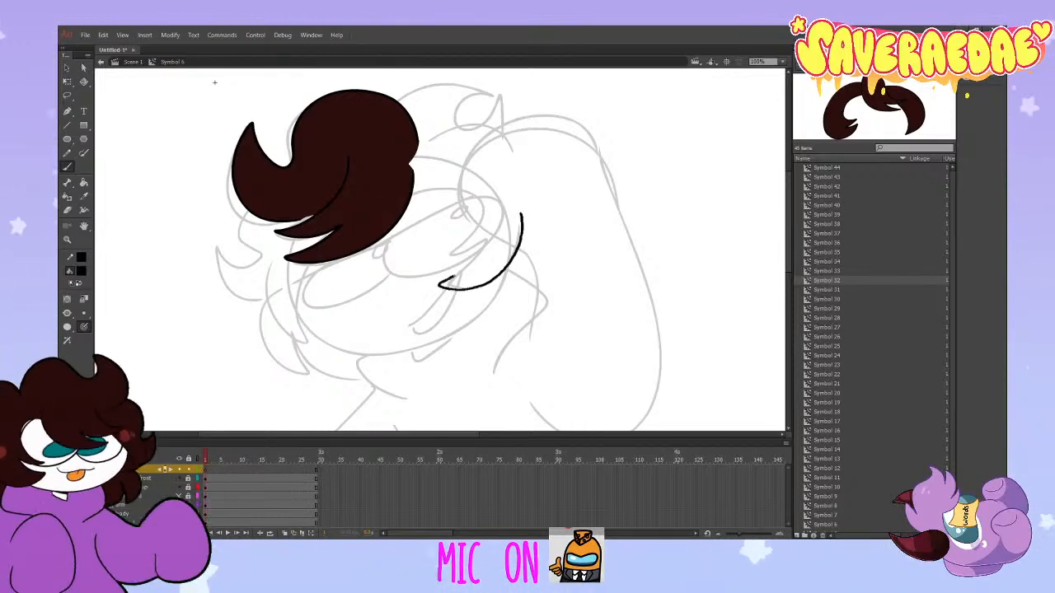
Step: Outline the face-framing hair with pointed locks on both sides, close its upper edge in dark brown, and fill it with dark brown
key(ctrl+y)
key(ctrl+y)
key(ctrl+y)
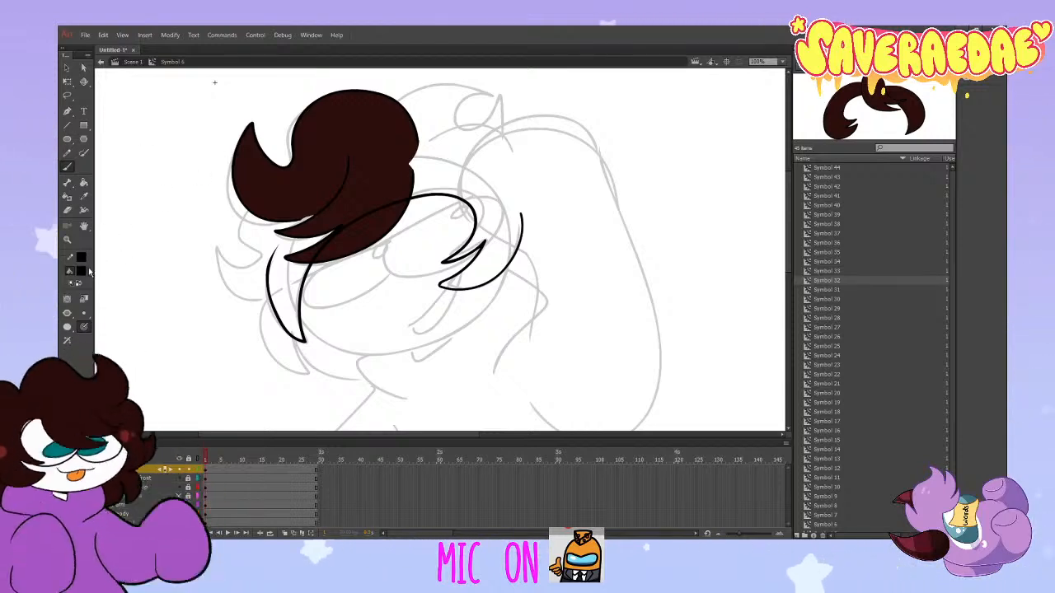
click(81, 272)
click(268, 187)
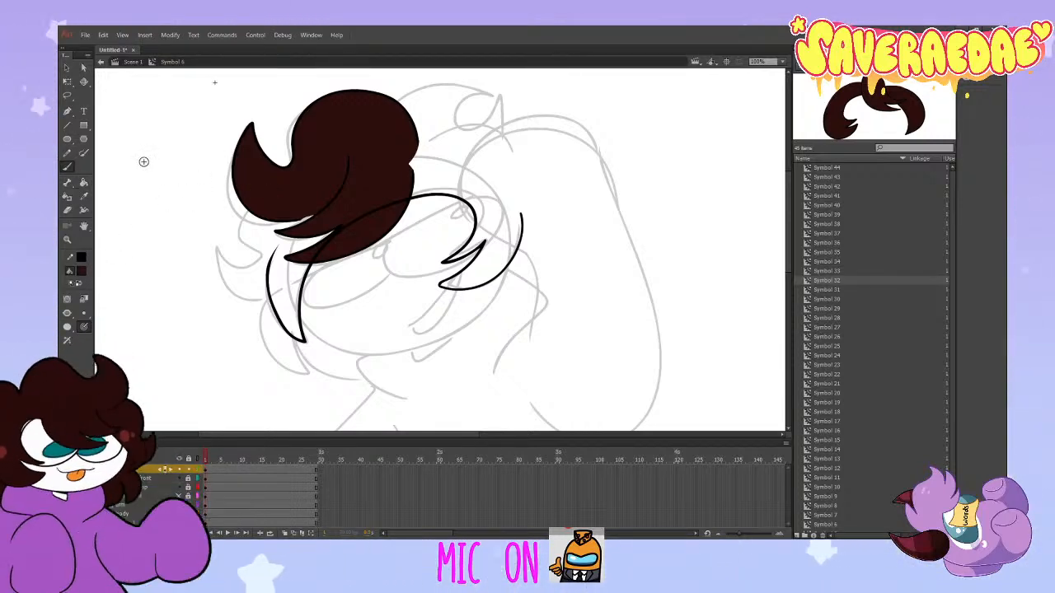
mouse_move(521, 216)
mouse_down()
mouse_move(484, 154)
mouse_move(403, 141)
mouse_move(335, 165)
mouse_move(288, 219)
mouse_up()
key(k)
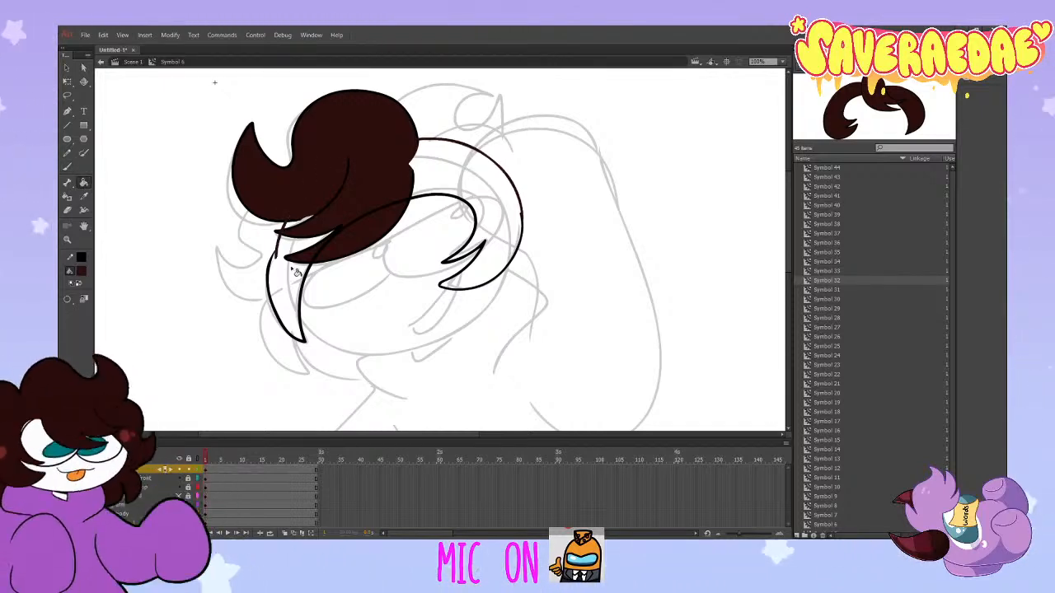
click(308, 300)
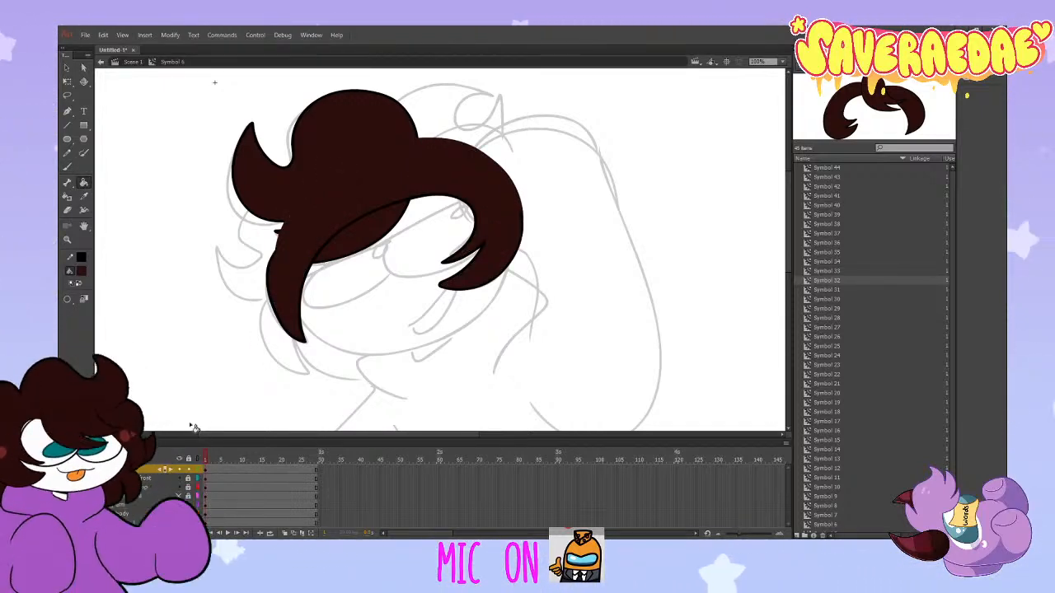
Step: Move the face-framing hair layer beneath the fringe and tuft layers, lock it, and add a new layer on top
drag(143, 473, 145, 493)
click(188, 487)
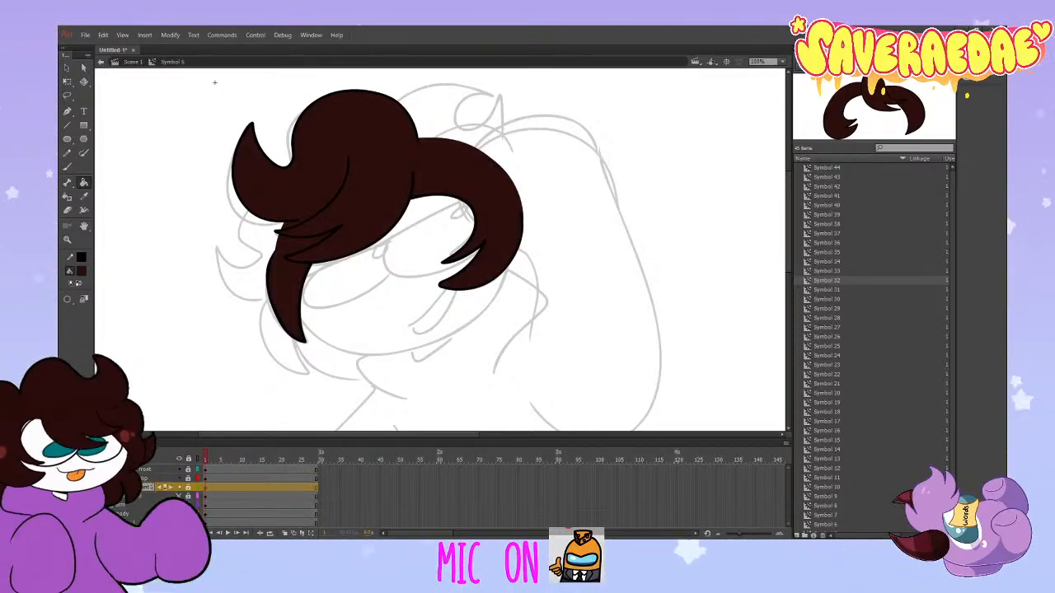
click(164, 469)
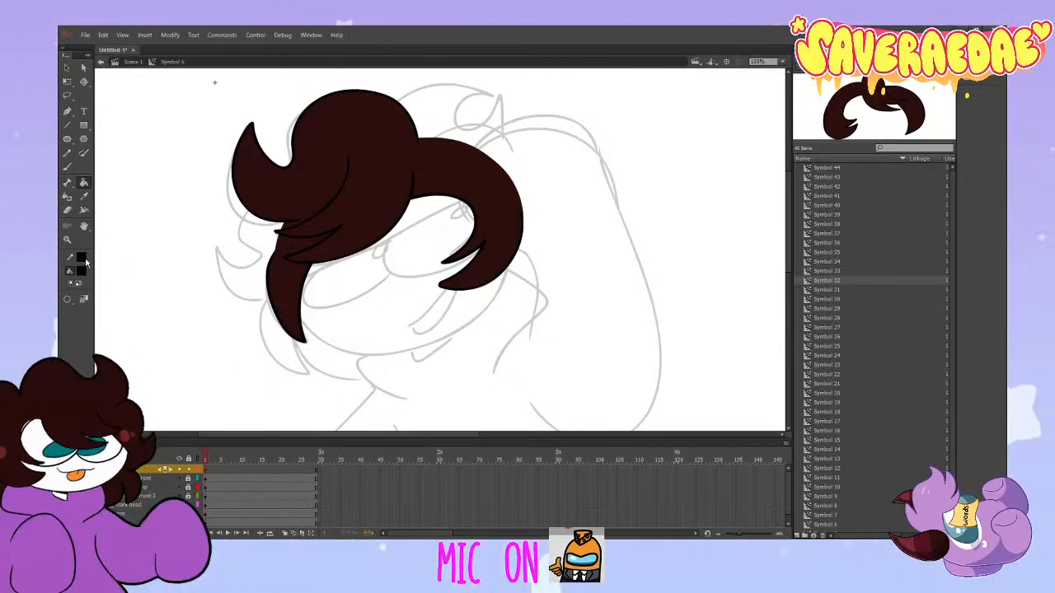
Step: Ink the back hair's outline in black, with curled pointed tufts on both sides and a jagged lower edge joining them
click(70, 168)
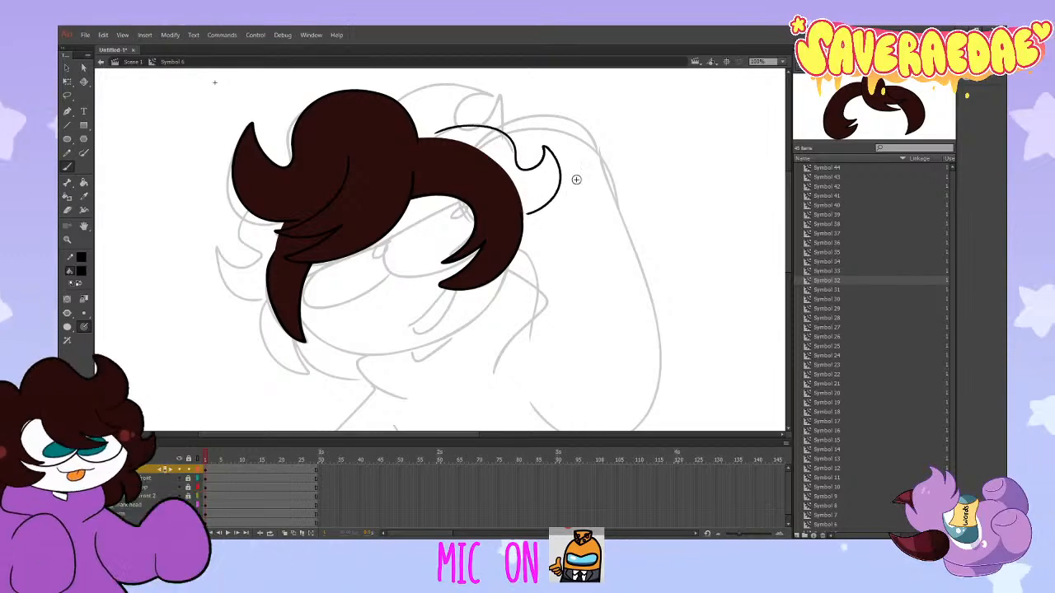
mouse_move(525, 215)
mouse_down()
mouse_move(572, 273)
mouse_move(540, 328)
mouse_up()
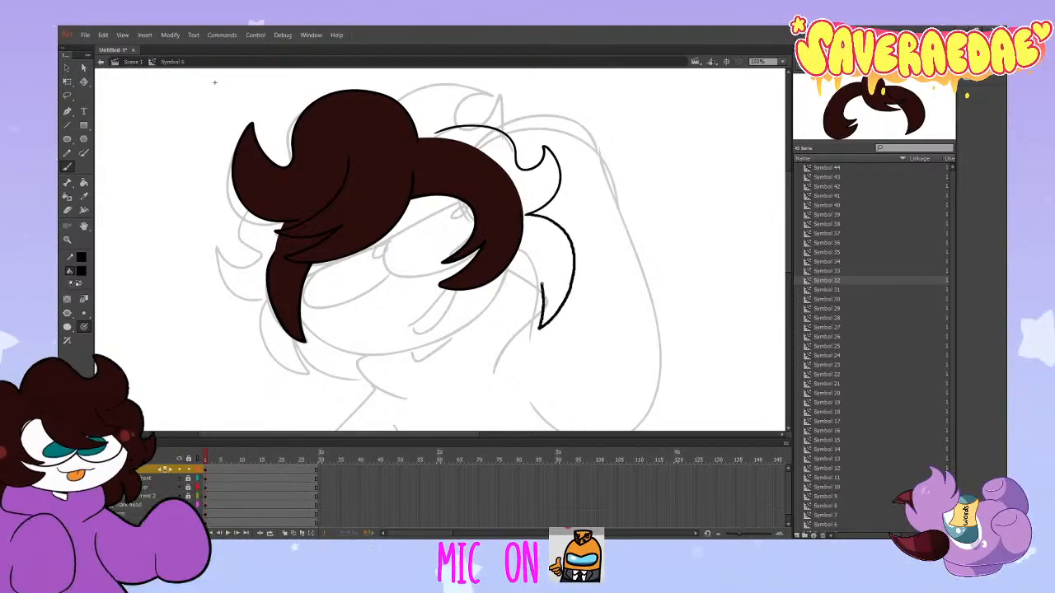
drag(542, 285, 479, 355)
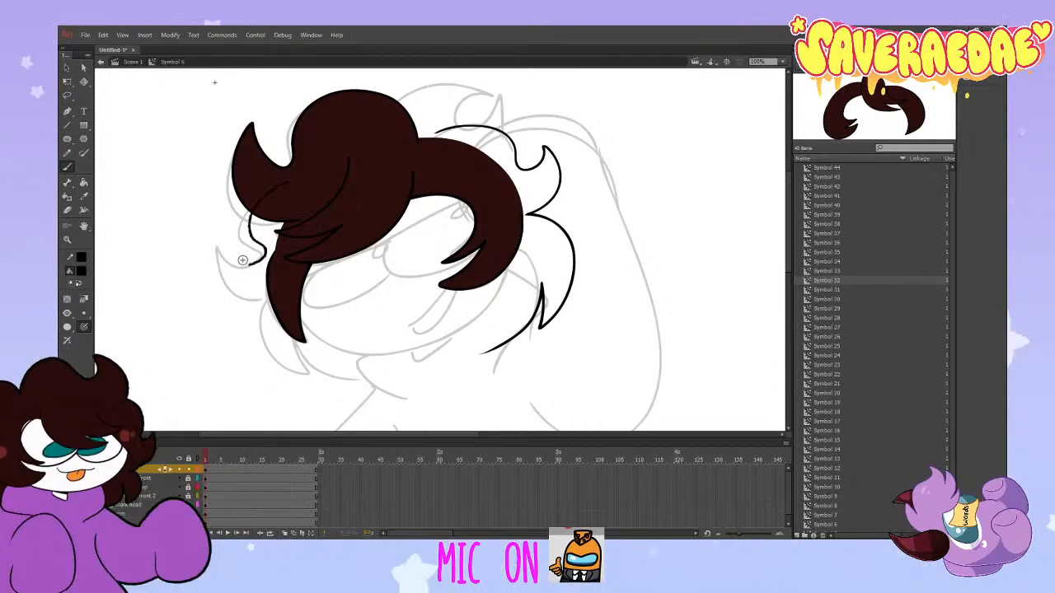
mouse_move(251, 207)
mouse_down()
mouse_move(220, 251)
mouse_move(268, 302)
mouse_move(303, 373)
mouse_move(295, 333)
mouse_move(387, 381)
mouse_up()
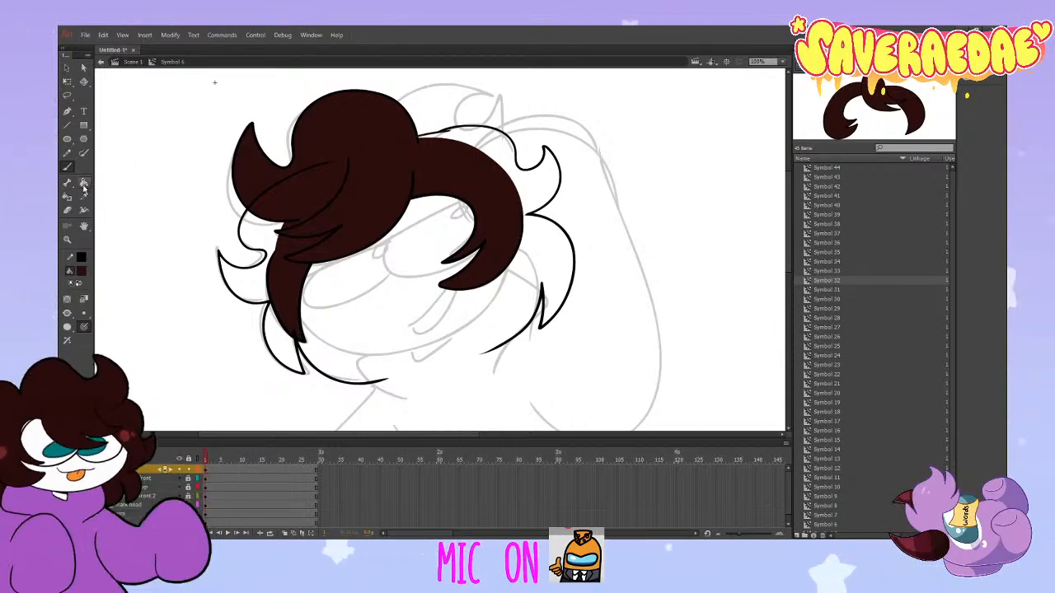
key(k)
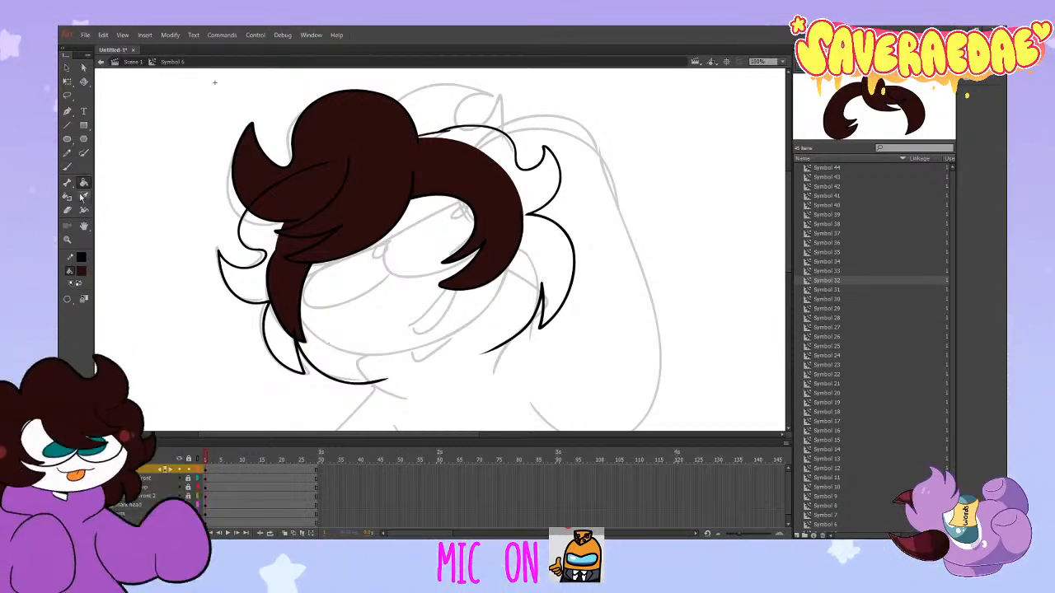
click(68, 166)
mouse_move(388, 380)
mouse_down()
mouse_move(364, 363)
mouse_move(431, 368)
mouse_move(442, 357)
mouse_up()
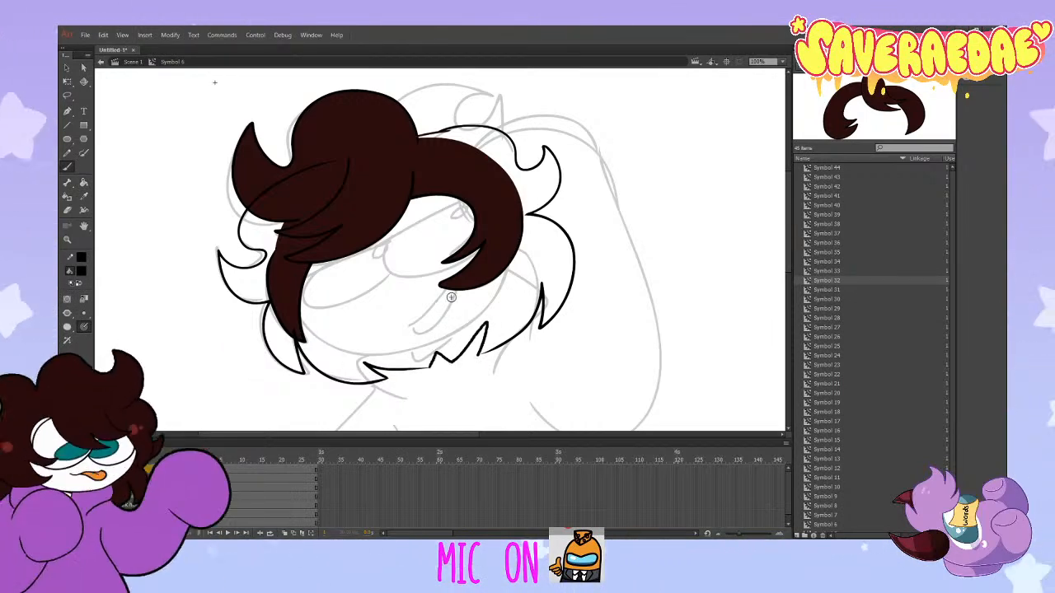
Step: Fill the whole back hair outline with dark brown
click(81, 271)
key(k)
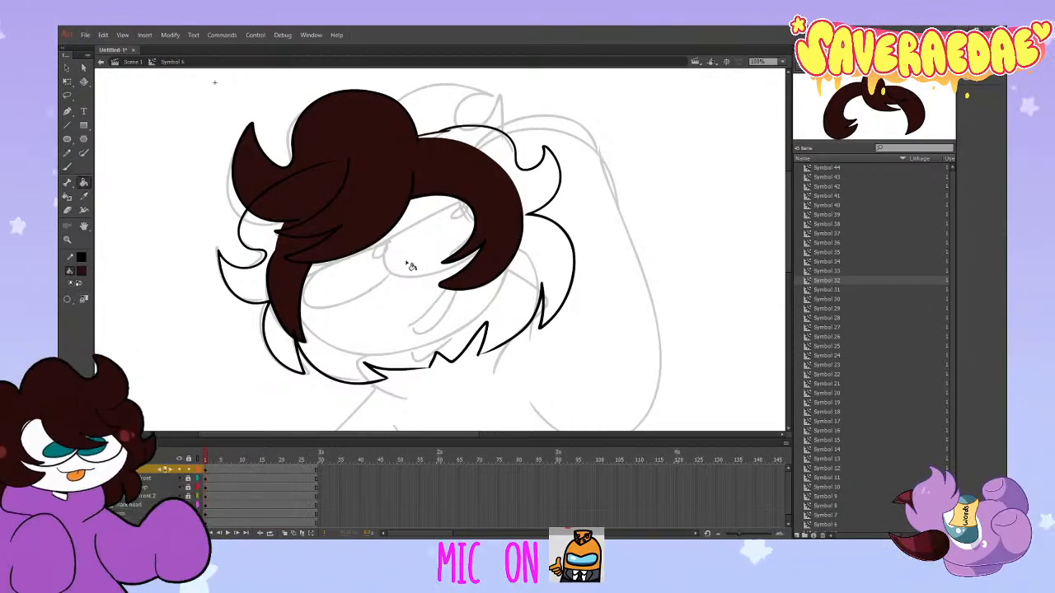
click(417, 272)
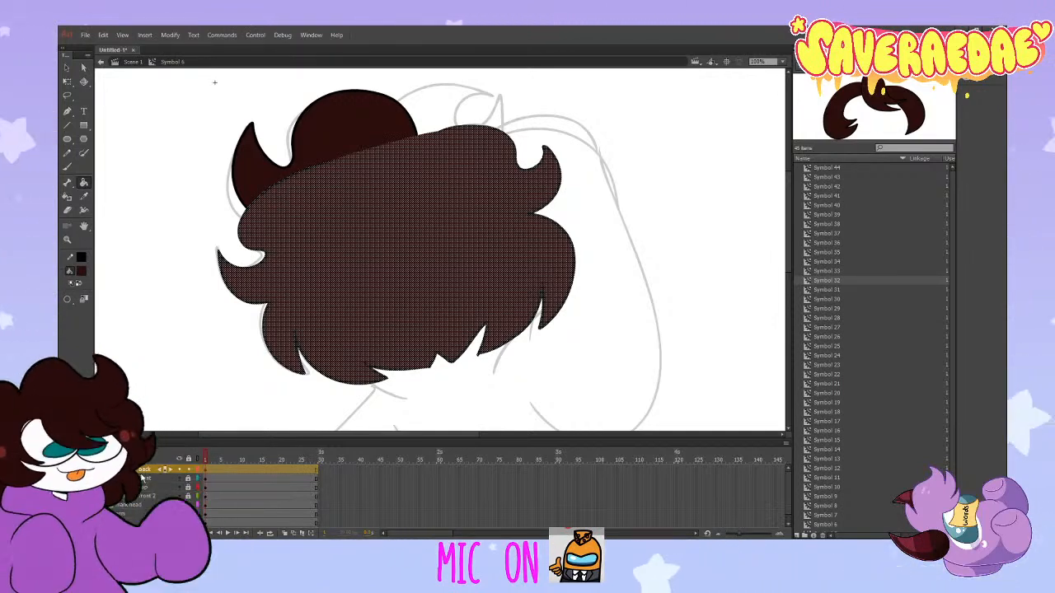
Step: Hide the back hair layer and move the fringe layer below the body layer
click(179, 469)
drag(164, 478, 164, 514)
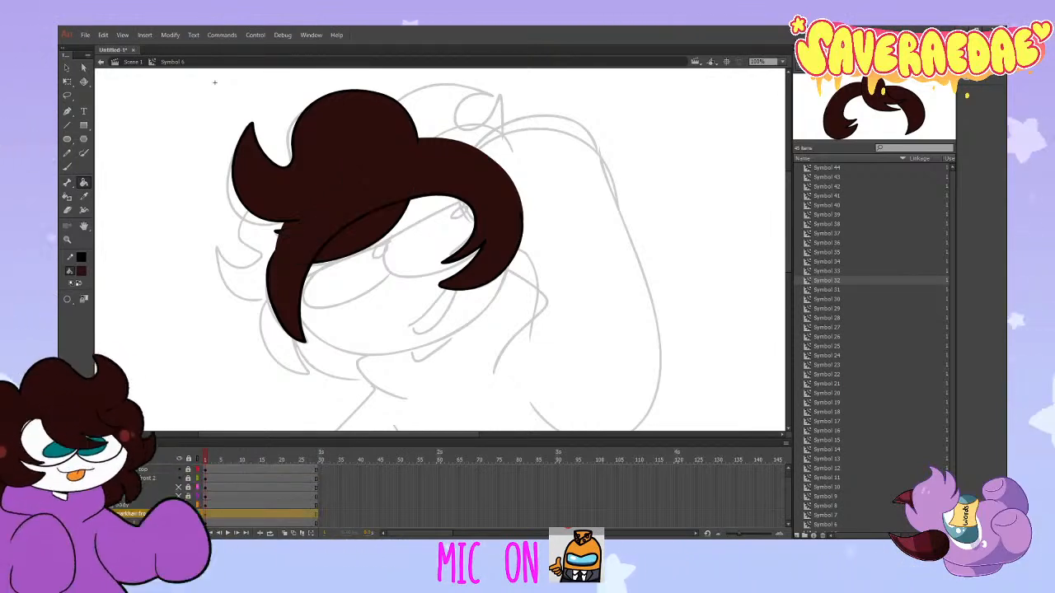
Step: Show the hidden head, body and back hair layers, and move the back hair layer below the body layer
click(176, 489)
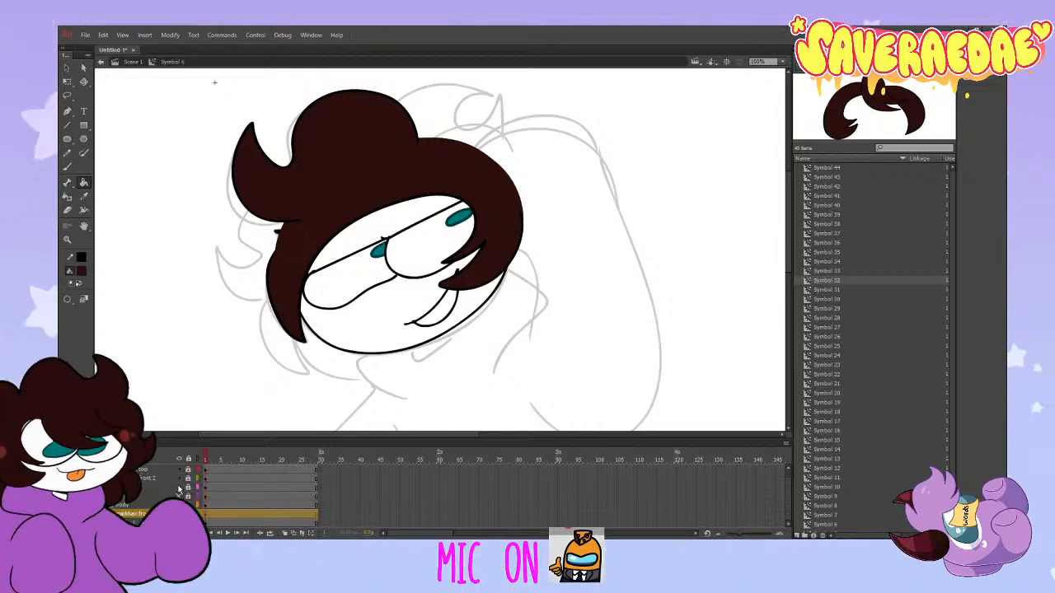
click(178, 496)
click(179, 505)
scroll(179, 505, up, 1)
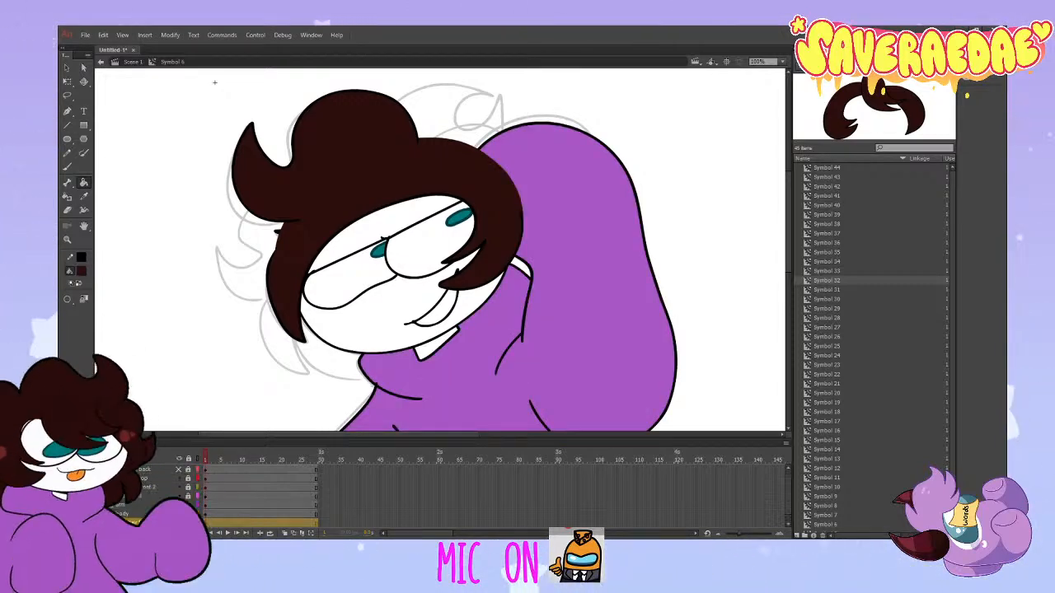
click(178, 469)
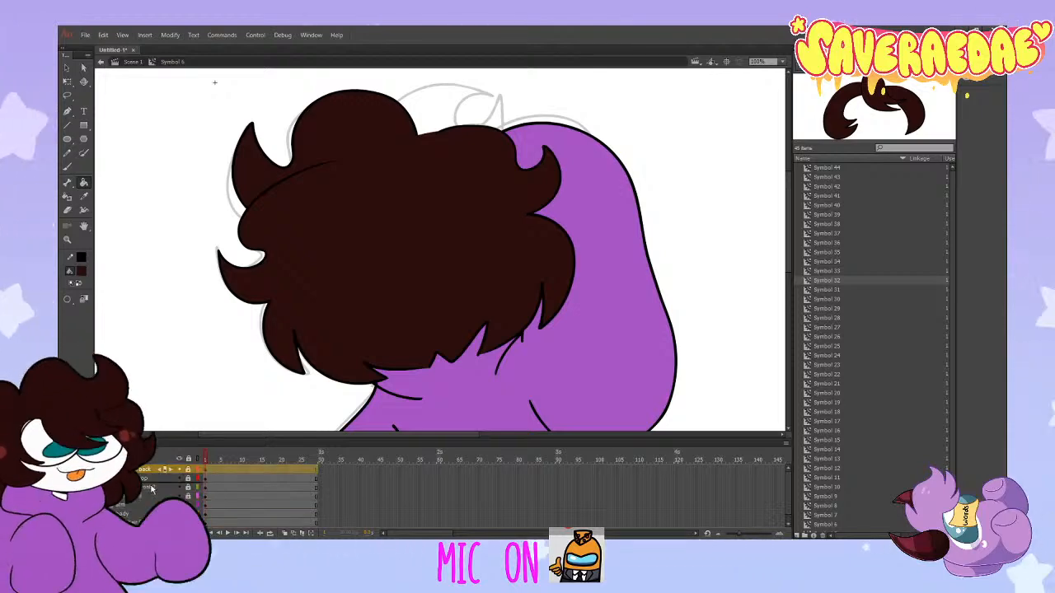
scroll(178, 476, up, 1)
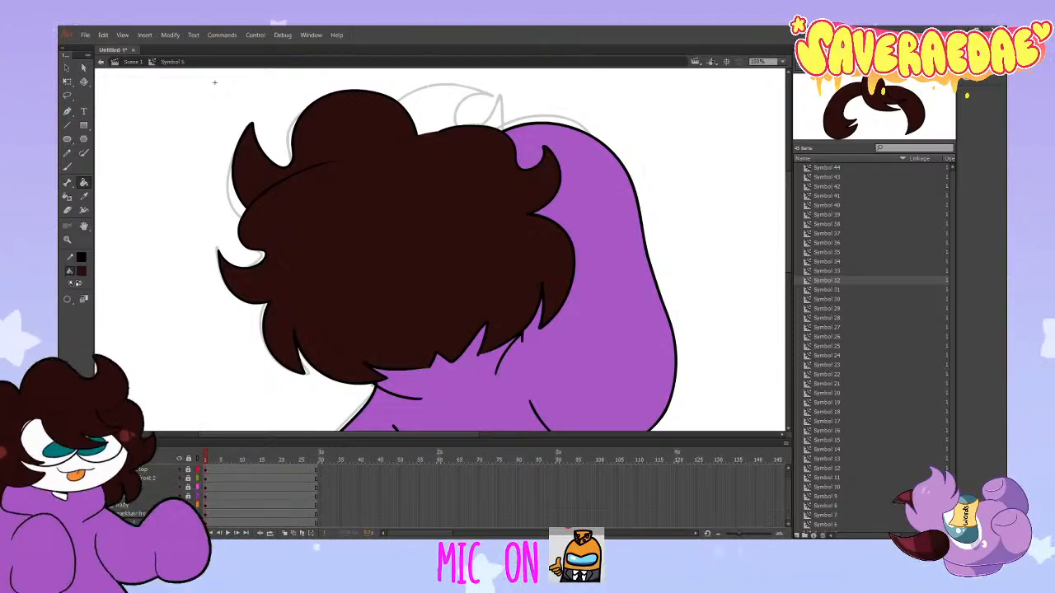
drag(148, 478, 146, 524)
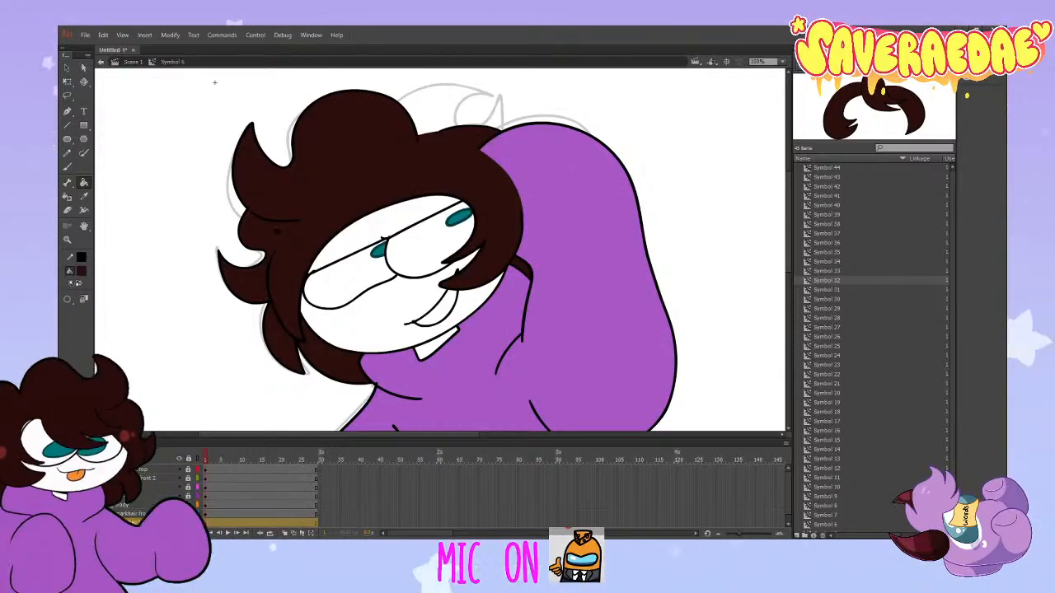
Step: Move the head layer beneath the front hair layers but above the body, and raise the arm layer to the top of the stack
drag(149, 490, 146, 518)
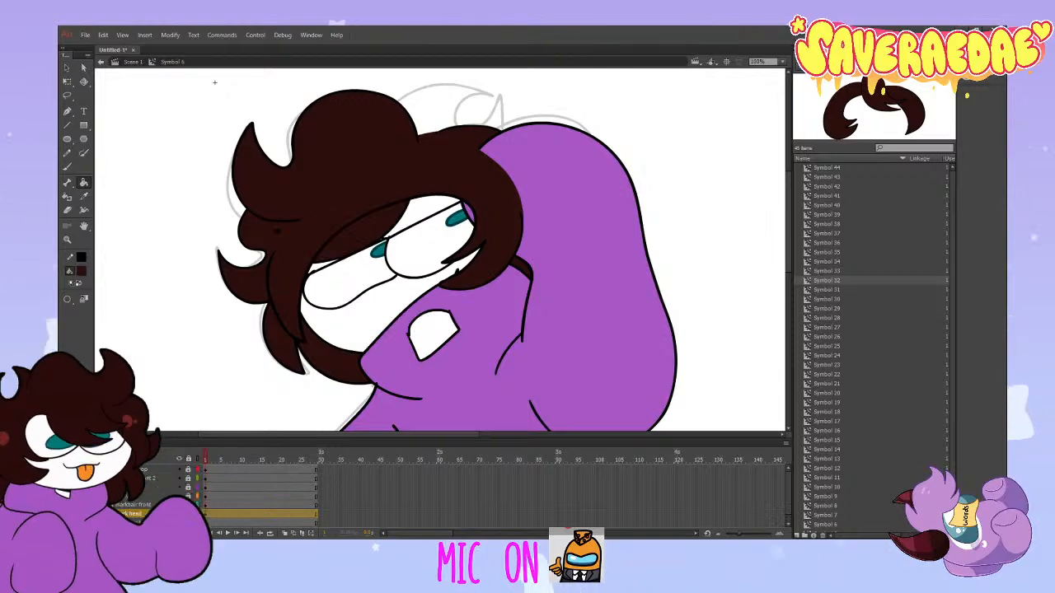
drag(140, 496, 136, 519)
click(136, 488)
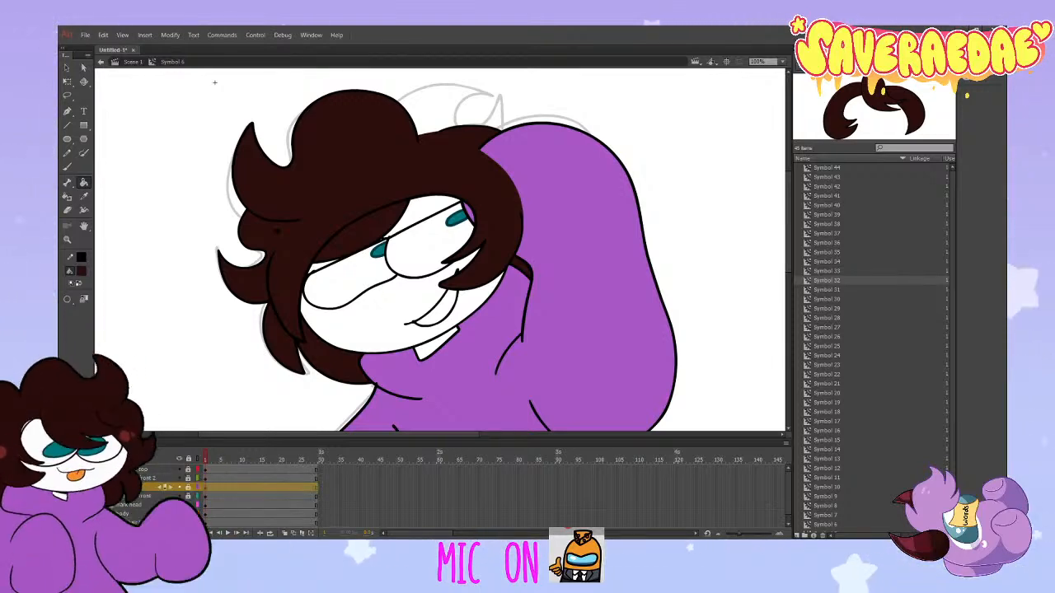
drag(136, 487, 136, 469)
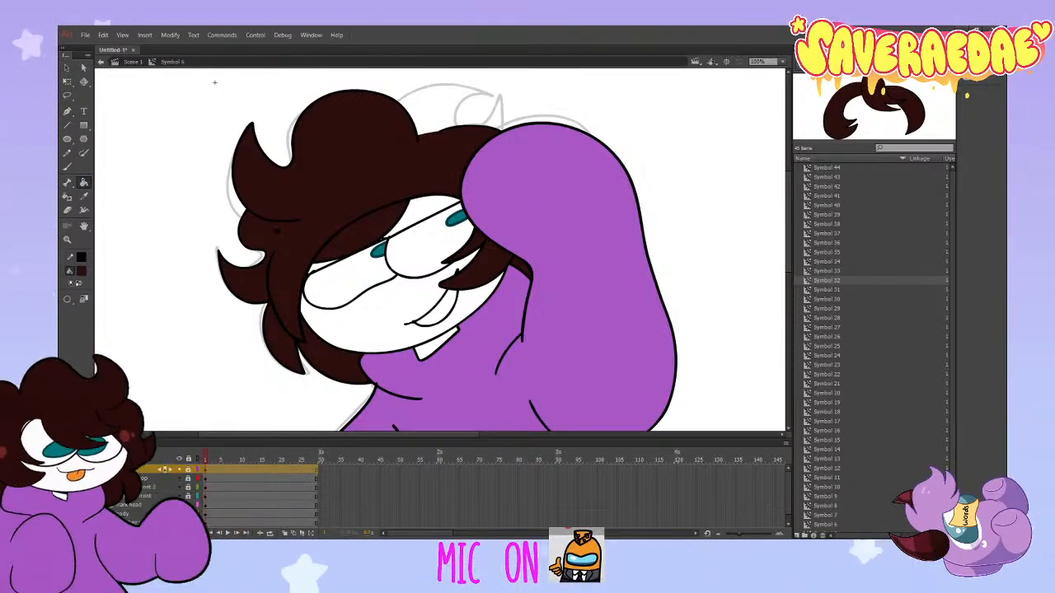
Step: Reorder the hair layers between arm and head so that the front layer is highest, the top tuft next and front 2 lowest
click(142, 478)
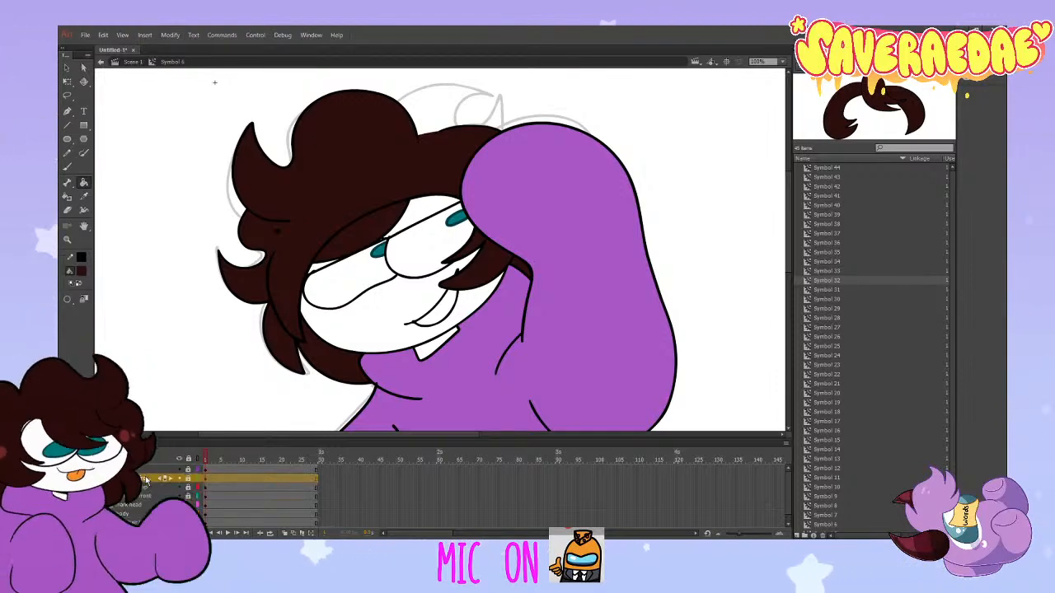
click(141, 497)
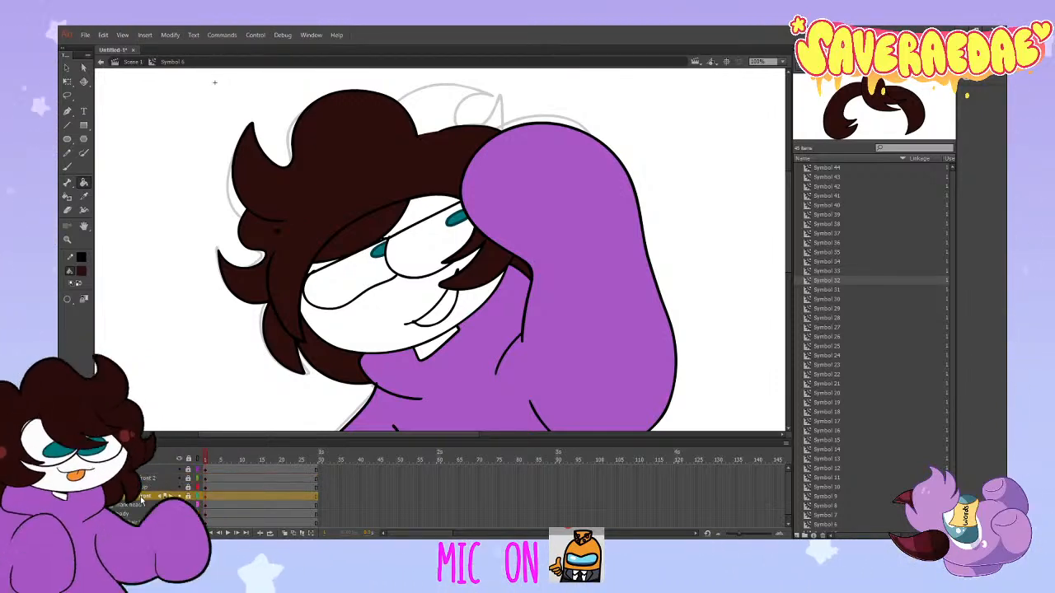
click(142, 488)
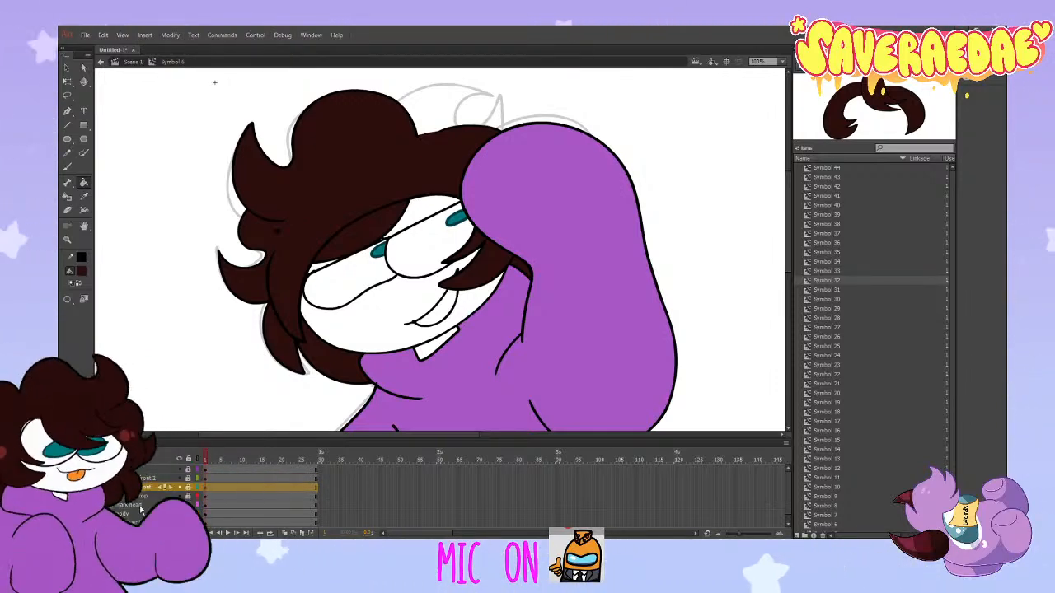
scroll(219, 495, down, 1)
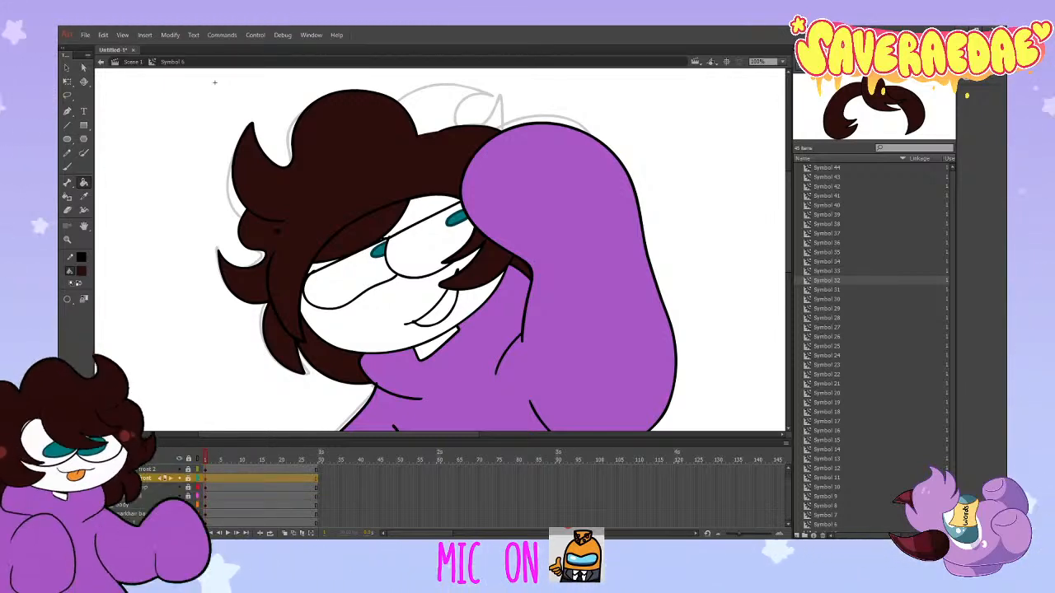
scroll(172, 474, up, 1)
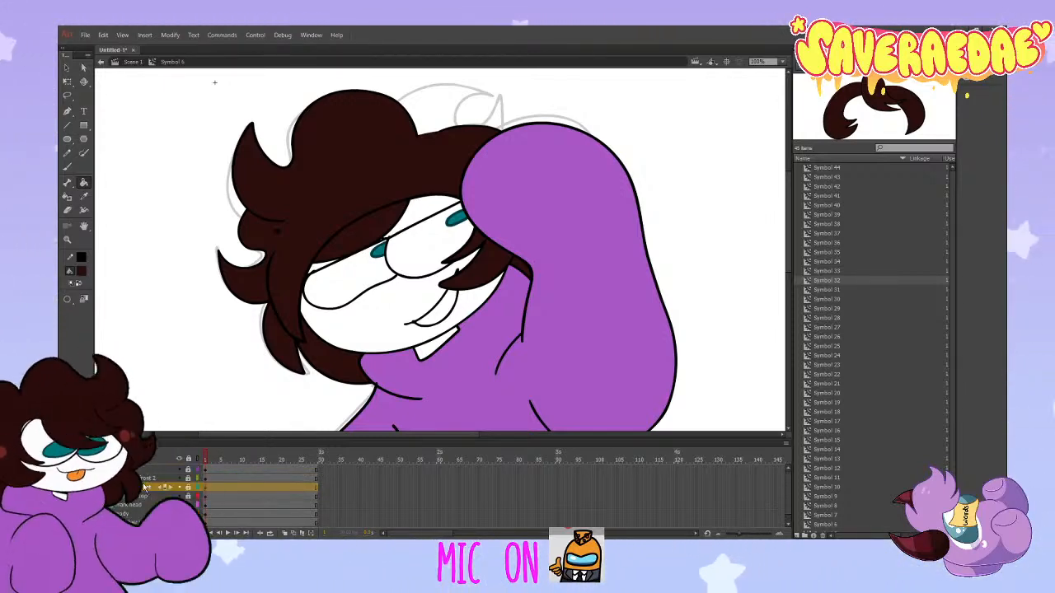
click(179, 472)
click(180, 472)
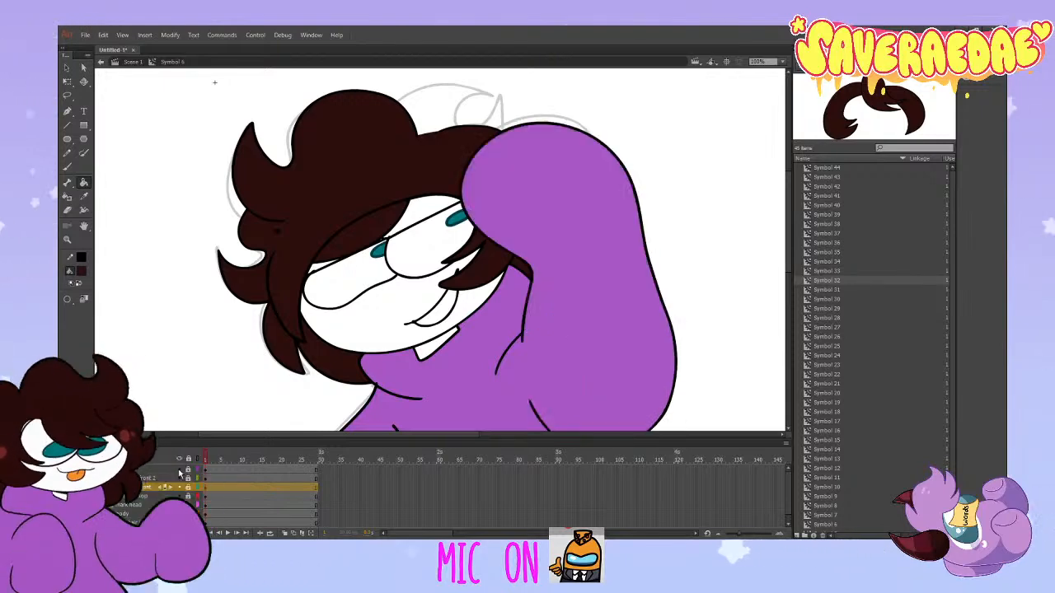
click(179, 472)
click(179, 471)
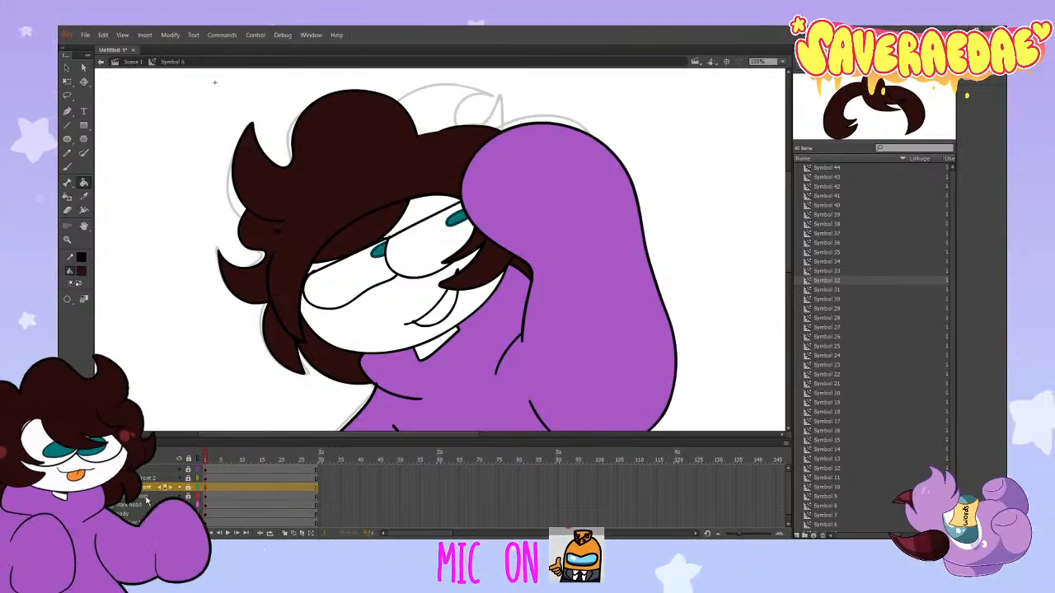
scroll(146, 497, up, 1)
scroll(146, 497, down, 1)
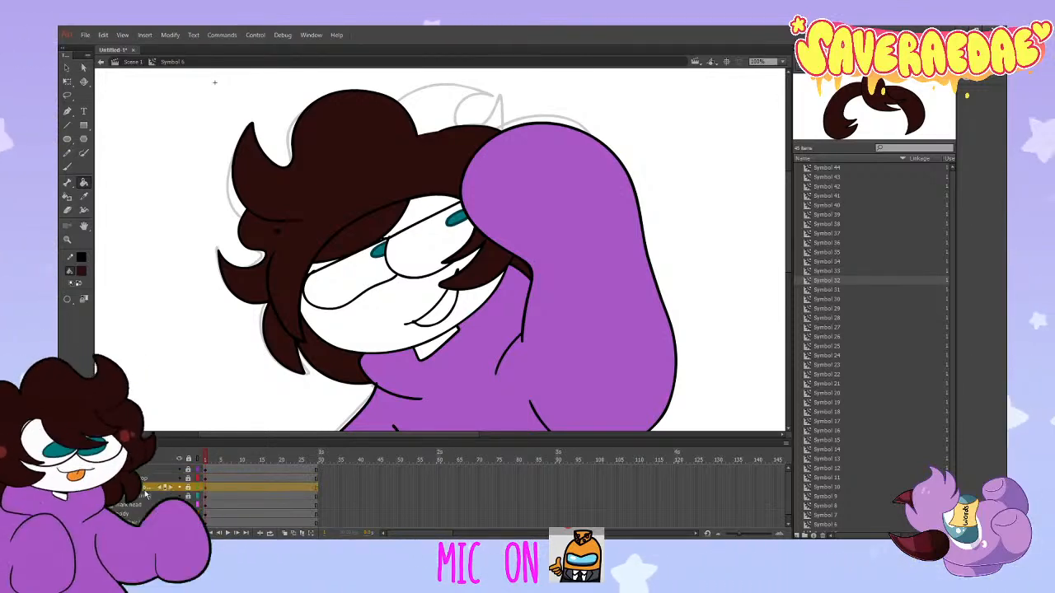
click(140, 498)
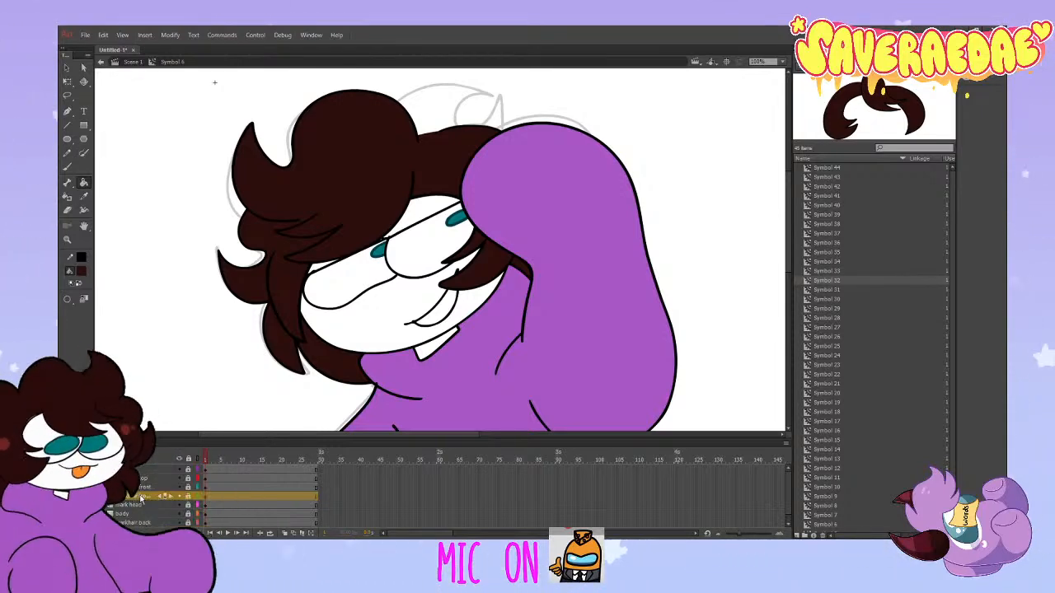
click(141, 479)
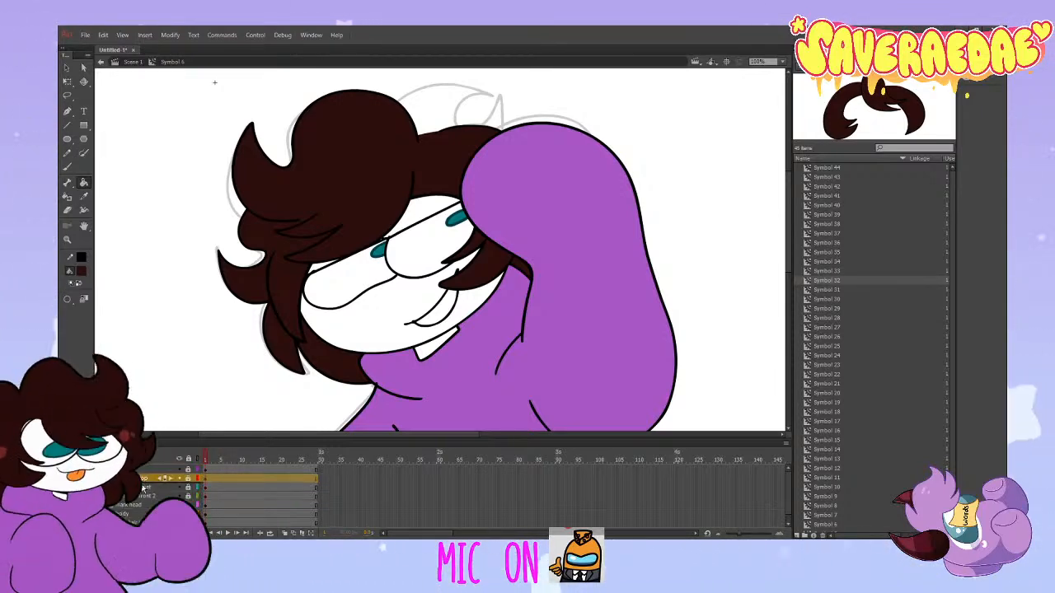
click(142, 488)
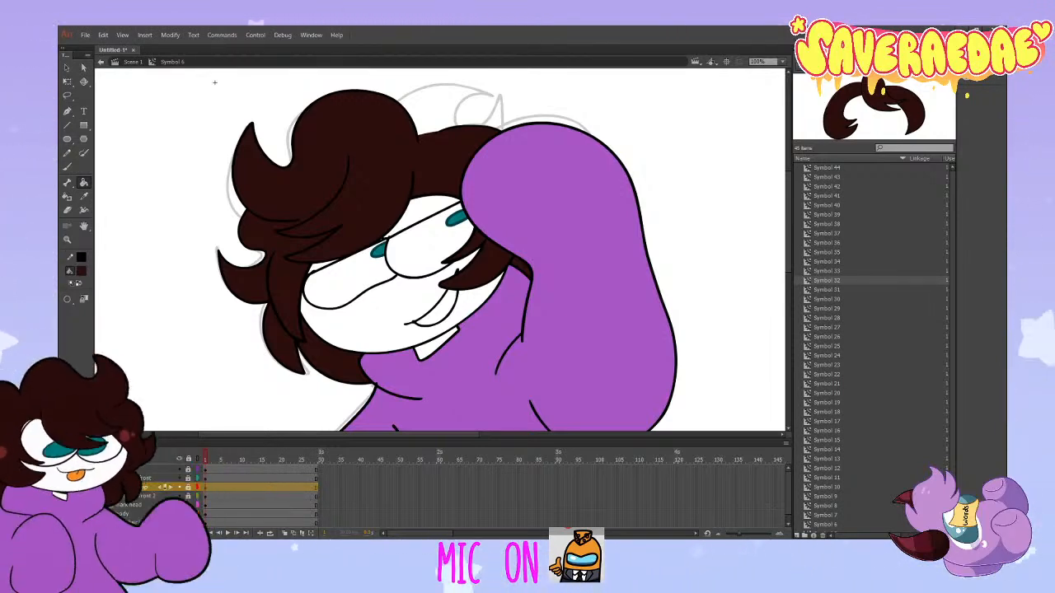
Step: Select the head layer's face artwork and convert it to a symbol with the default settings
click(179, 504)
click(179, 505)
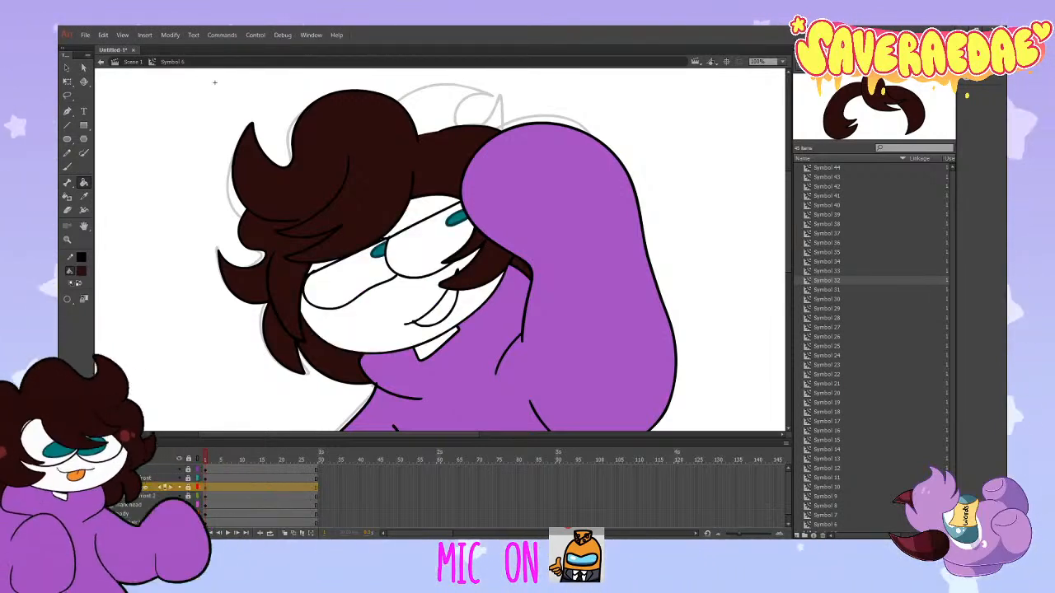
click(216, 504)
click(298, 236)
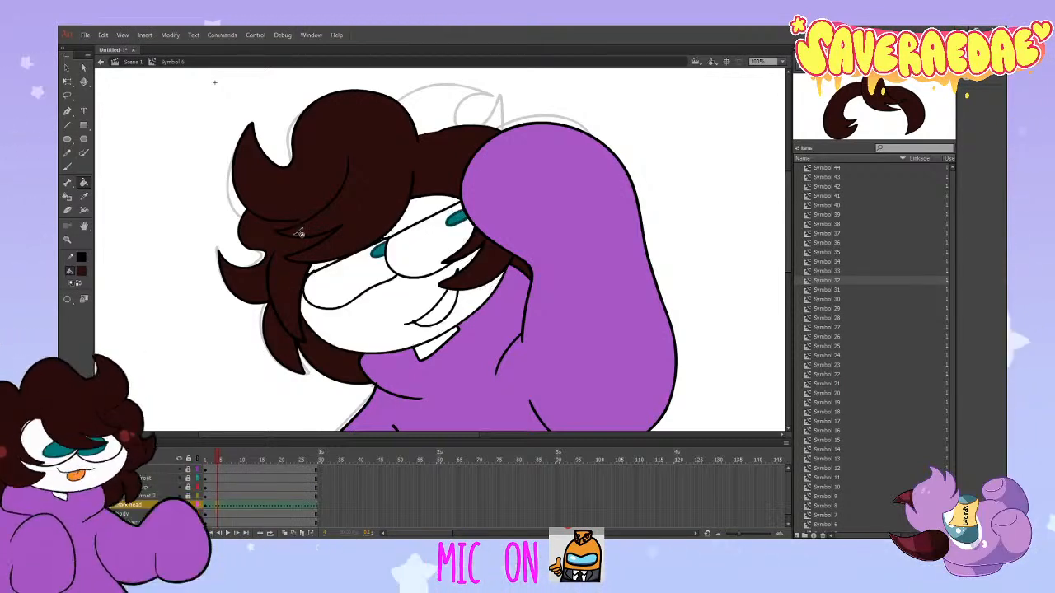
key(ctrl+z)
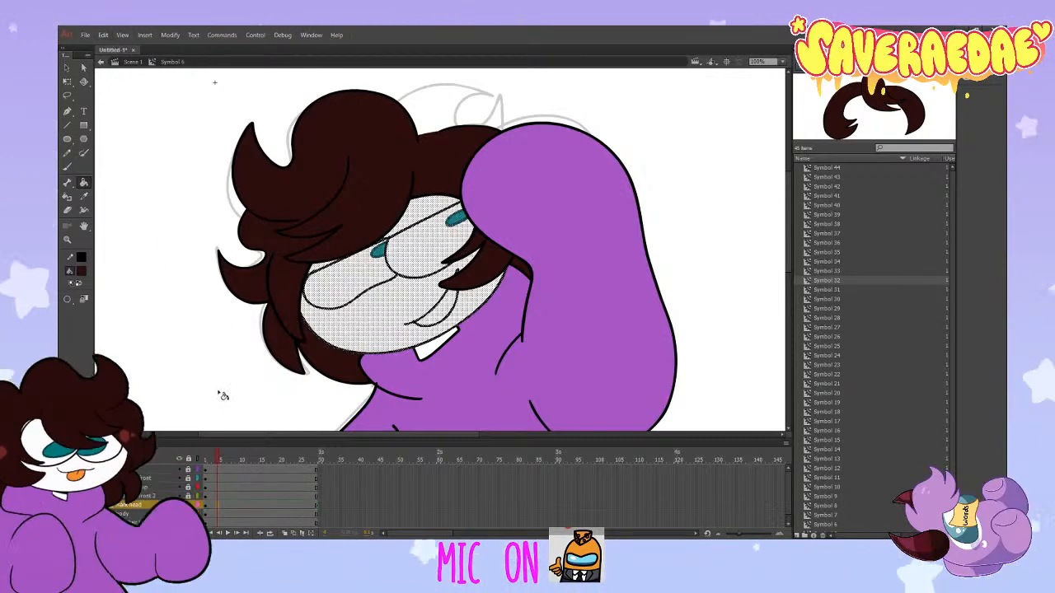
key(F8)
key(Return)
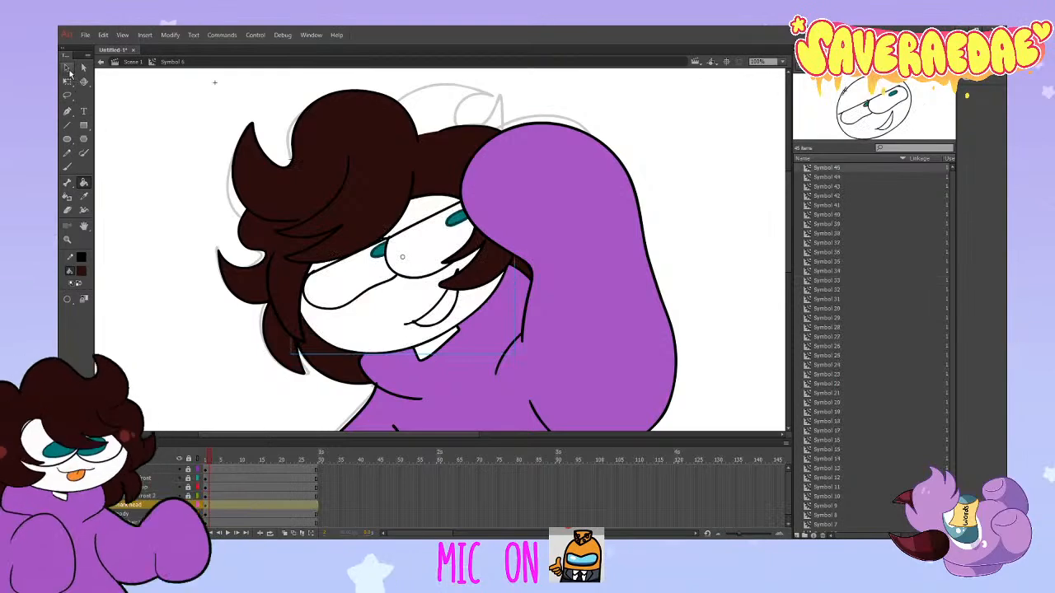
Step: Open the new head symbol for editing and deselect its artwork
click(66, 67)
double_click(405, 316)
click(782, 61)
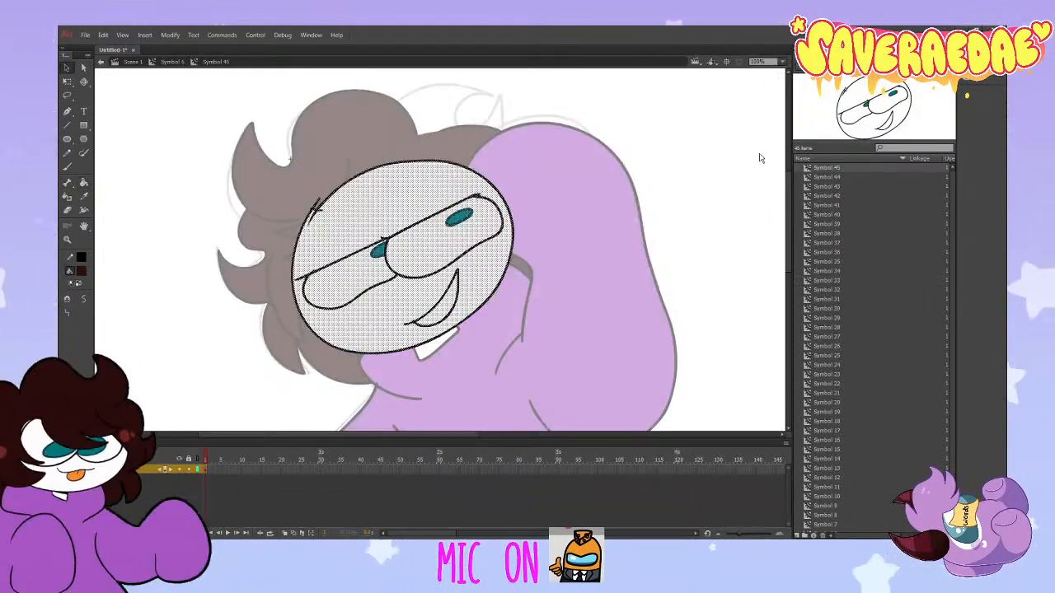
click(760, 151)
scroll(262, 313, down, 5)
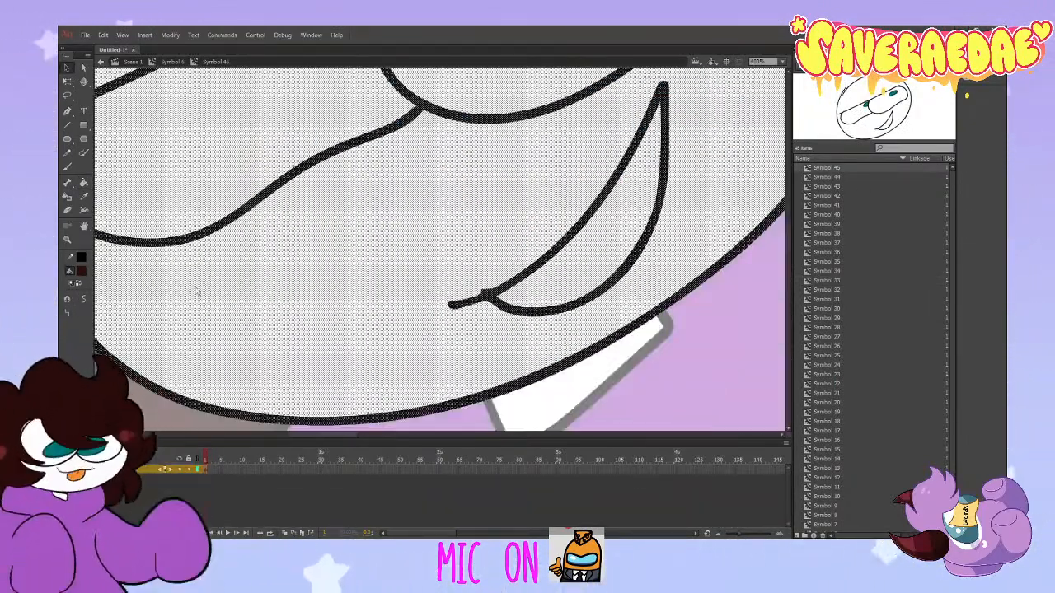
scroll(325, 252, up, 6)
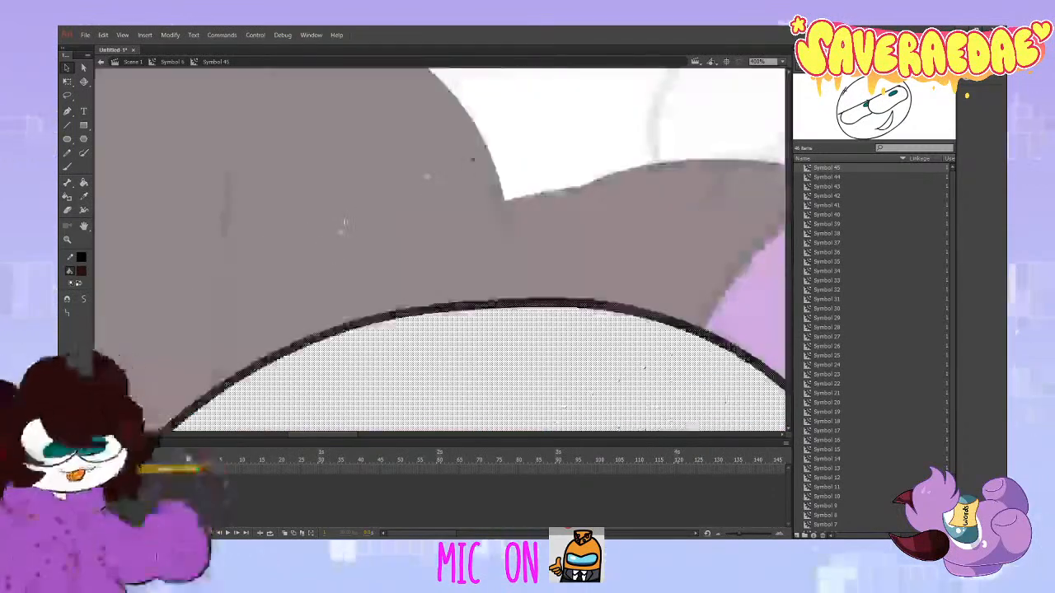
click(342, 226)
scroll(335, 220, down, 5)
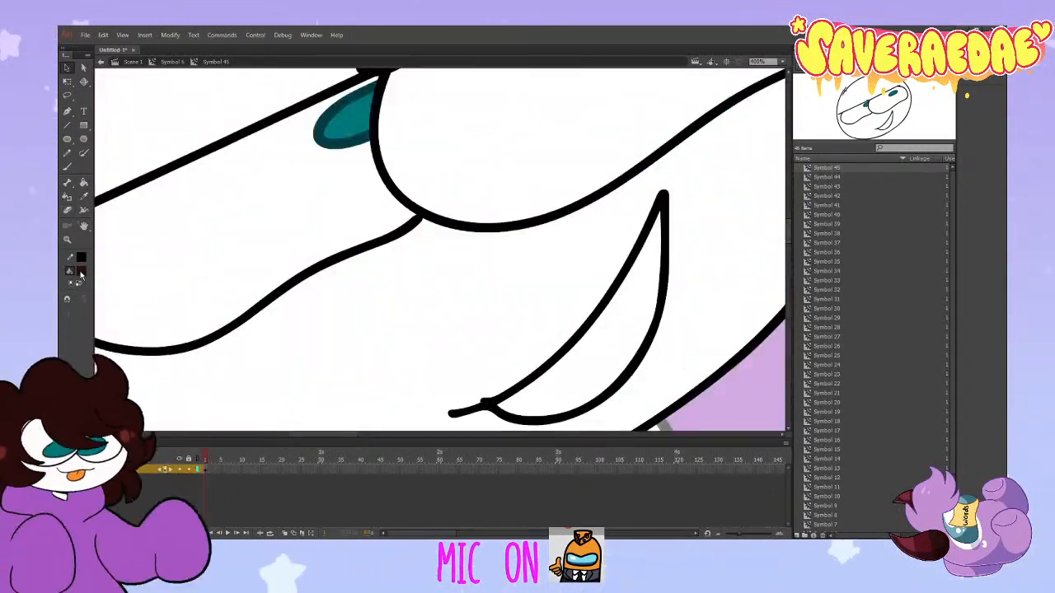
Step: Taper the short line at the mouth's outer corner with white brush strokes, undoing the strokes that miss
key(b)
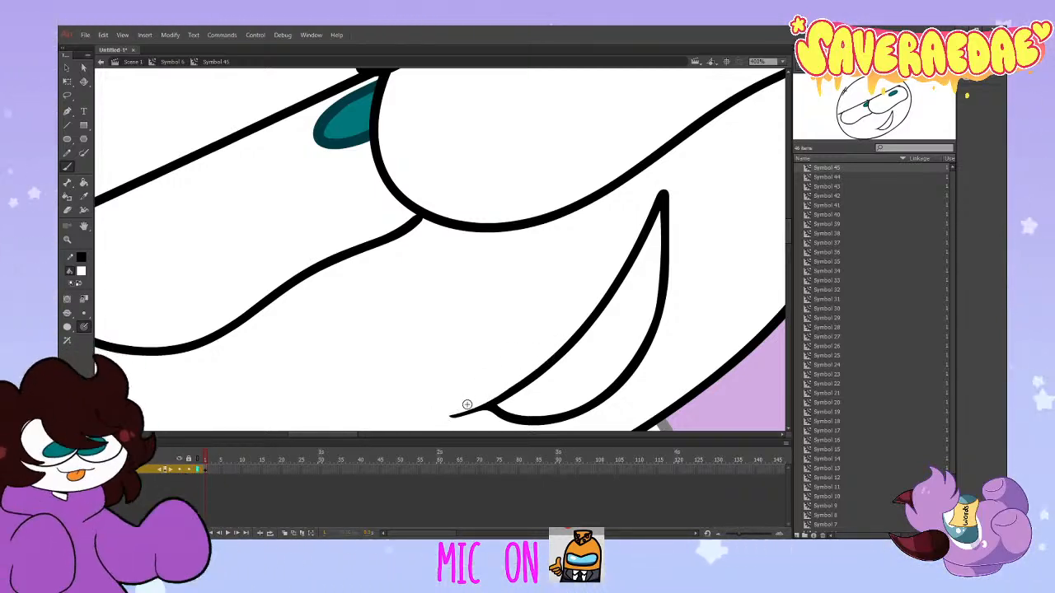
key(ctrl+z)
mouse_move(459, 417)
mouse_down()
mouse_move(484, 403)
mouse_move(472, 419)
mouse_move(481, 417)
mouse_move(453, 412)
mouse_up()
key(ctrl+z)
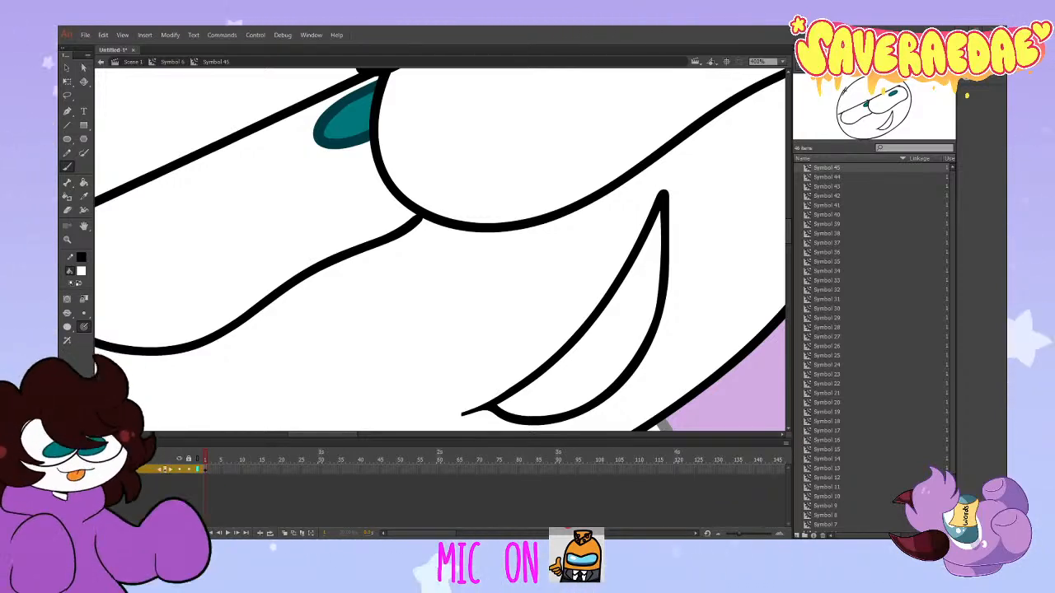
scroll(574, 346, down, 3)
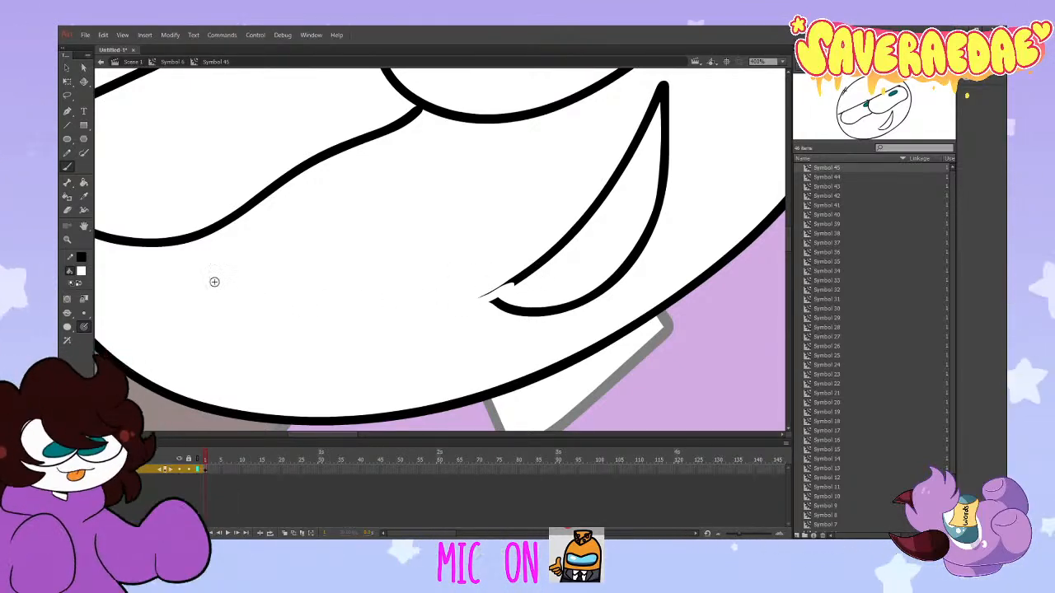
key(ctrl+z)
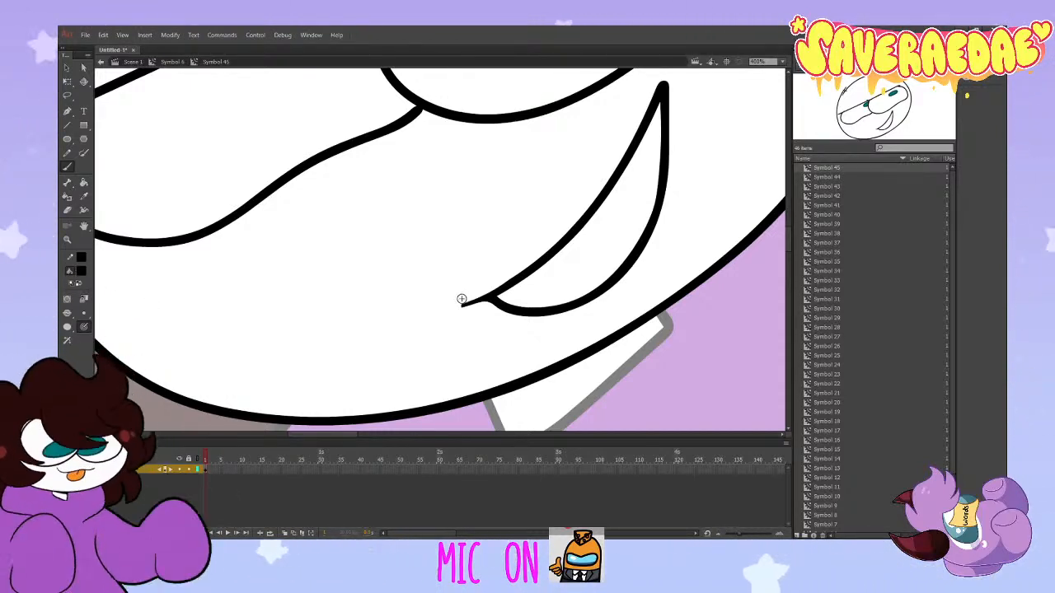
Step: Extend the short line at the mouth's outer corner outward with black brush strokes, undoing the strokes that miss
drag(450, 310, 487, 299)
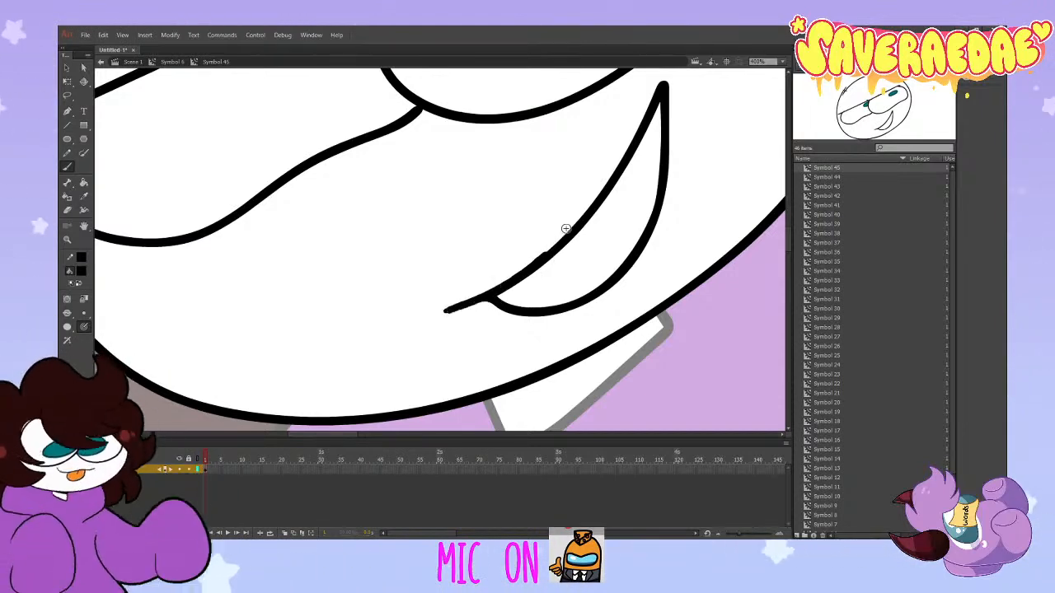
key(ctrl+z)
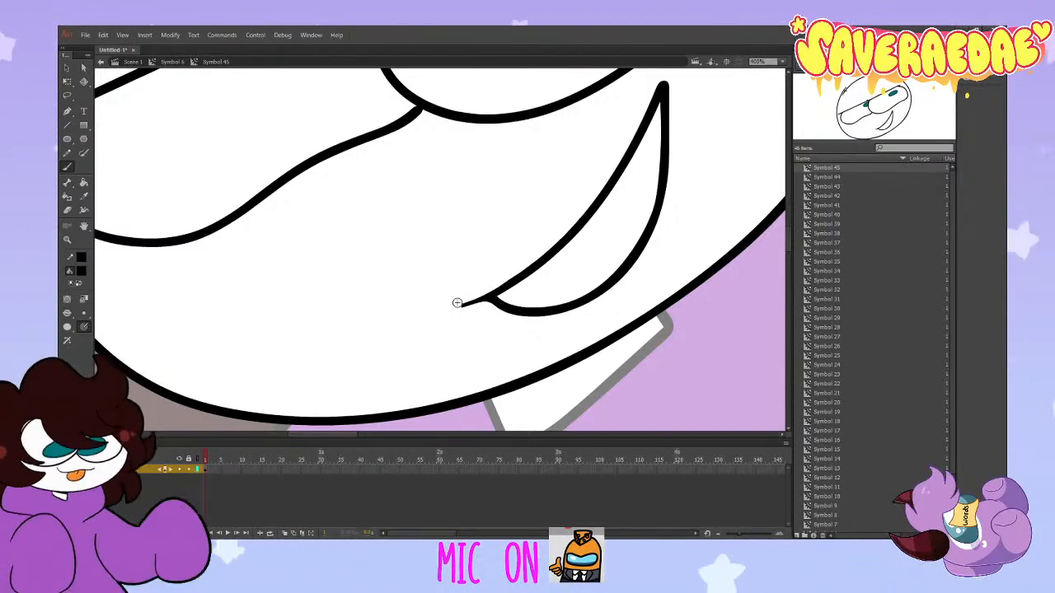
drag(447, 306, 493, 292)
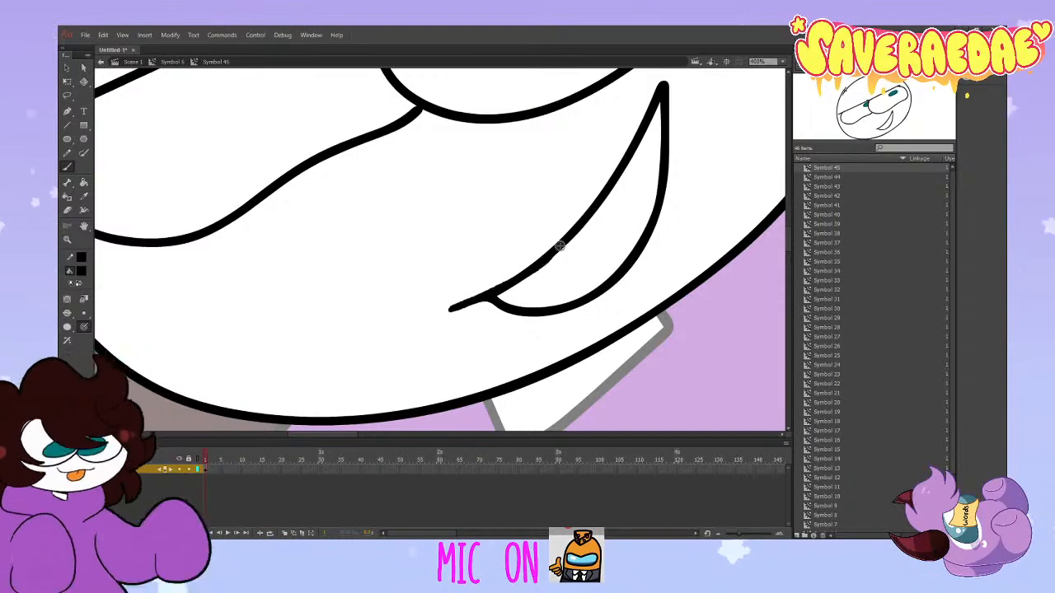
drag(443, 310, 482, 299)
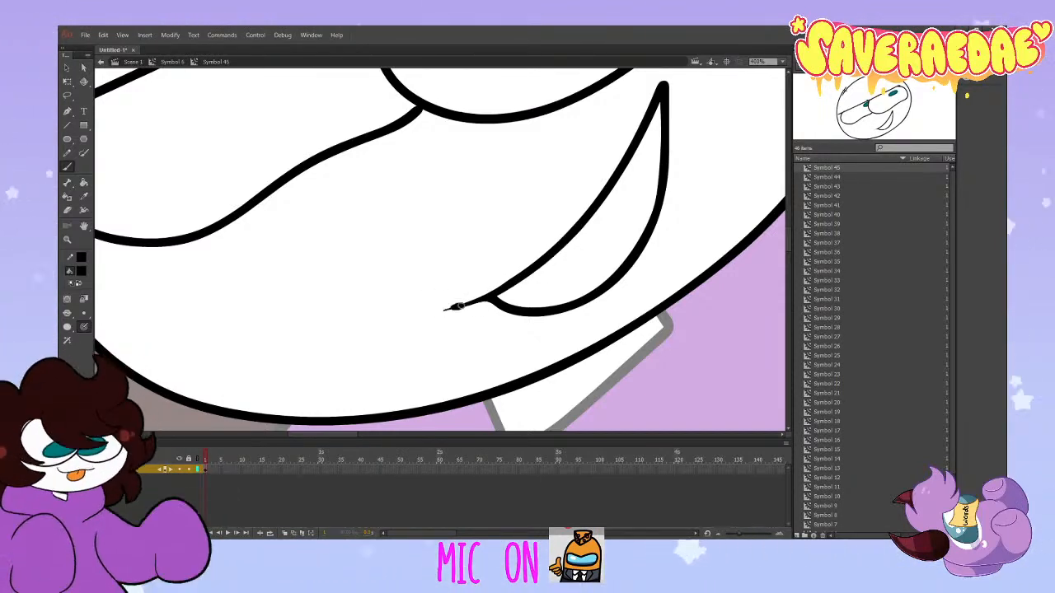
mouse_move(452, 310)
mouse_down()
mouse_move(542, 267)
mouse_move(469, 302)
mouse_up()
key(ctrl+z)
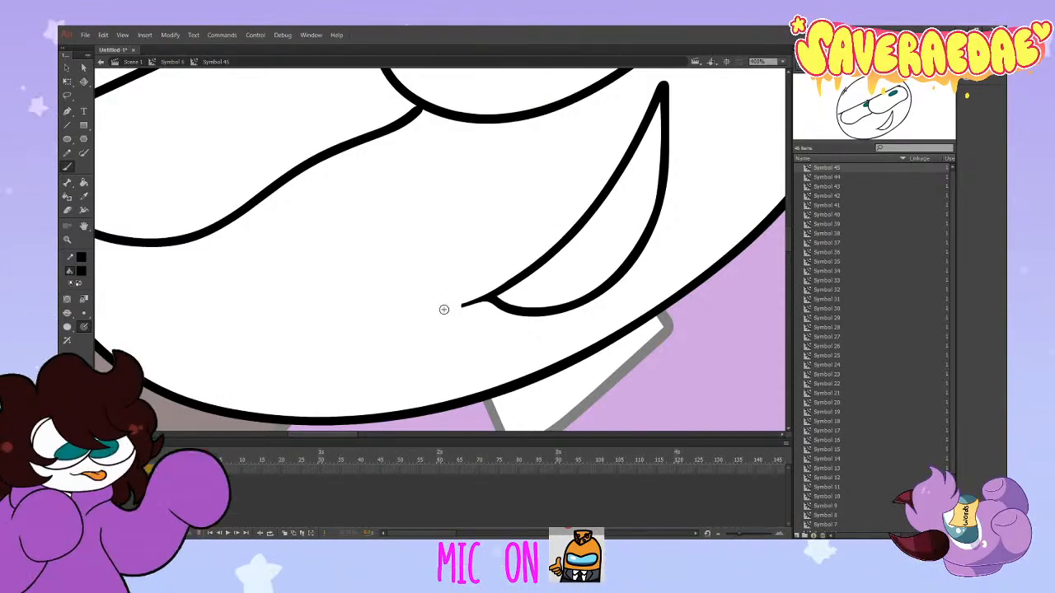
drag(444, 310, 536, 266)
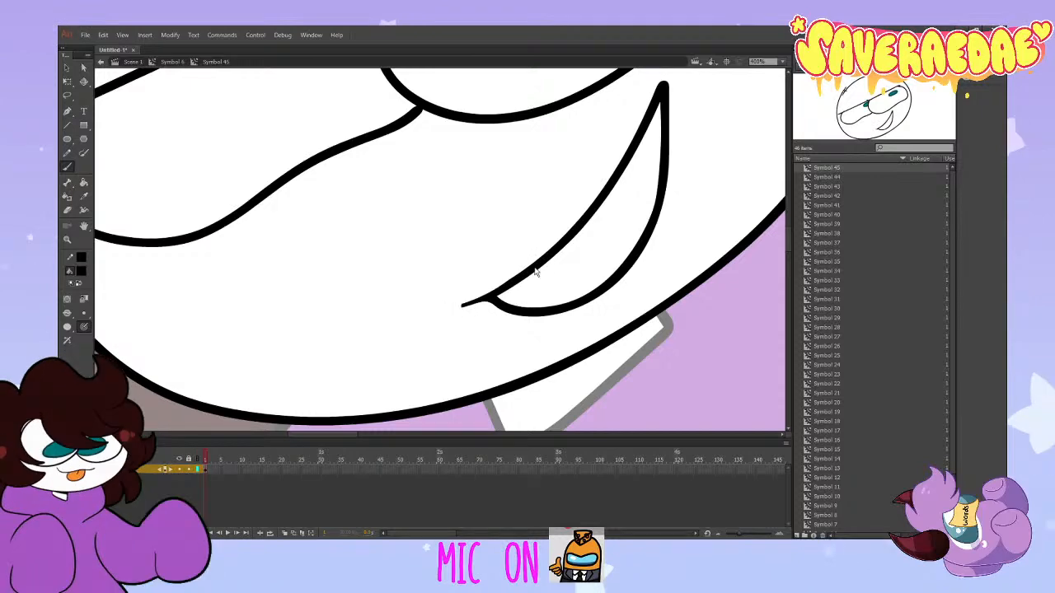
key(ctrl+z)
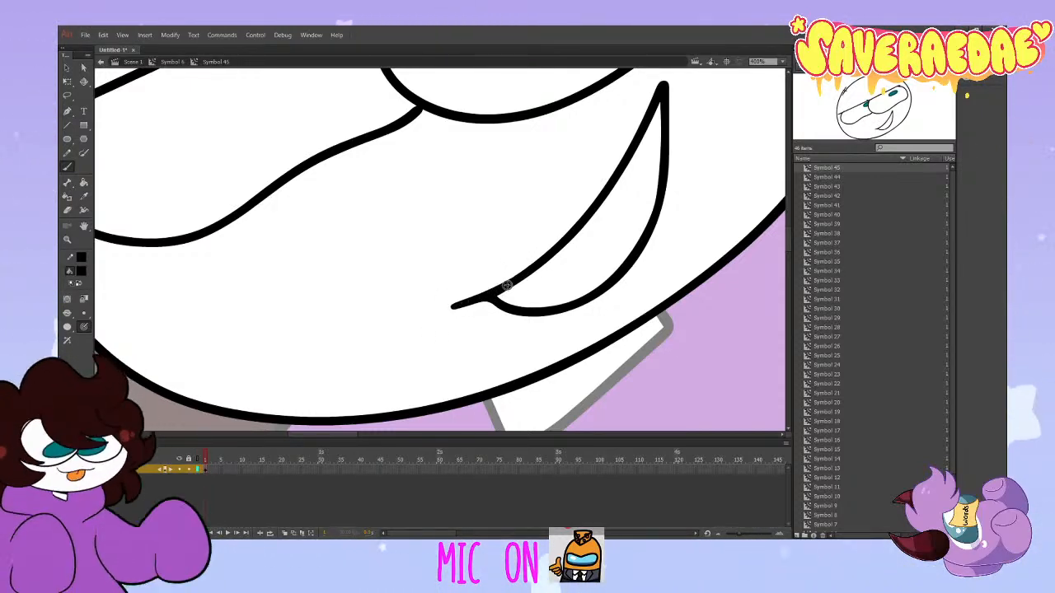
Step: Touch up the small lash where the two eyes meet, trying a white stroke and thickening its tip with black
scroll(610, 330, up, 3)
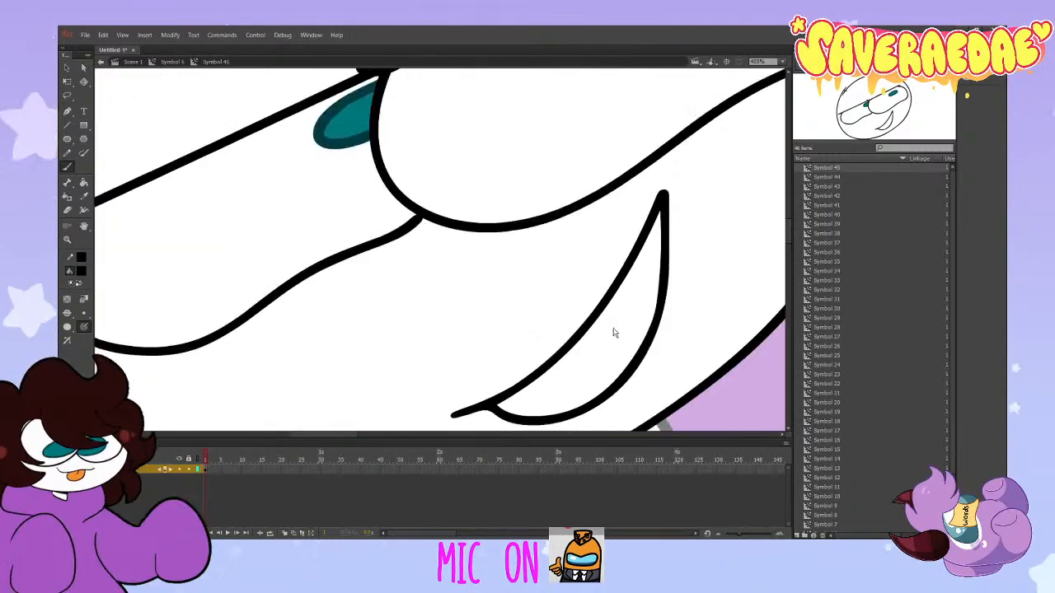
scroll(533, 294, up, 3)
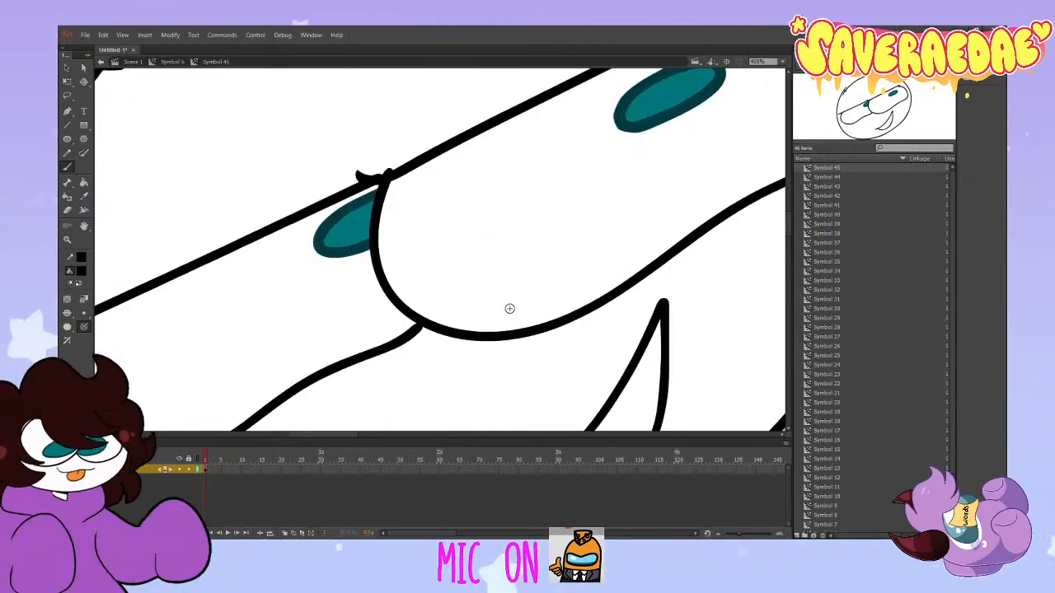
click(72, 282)
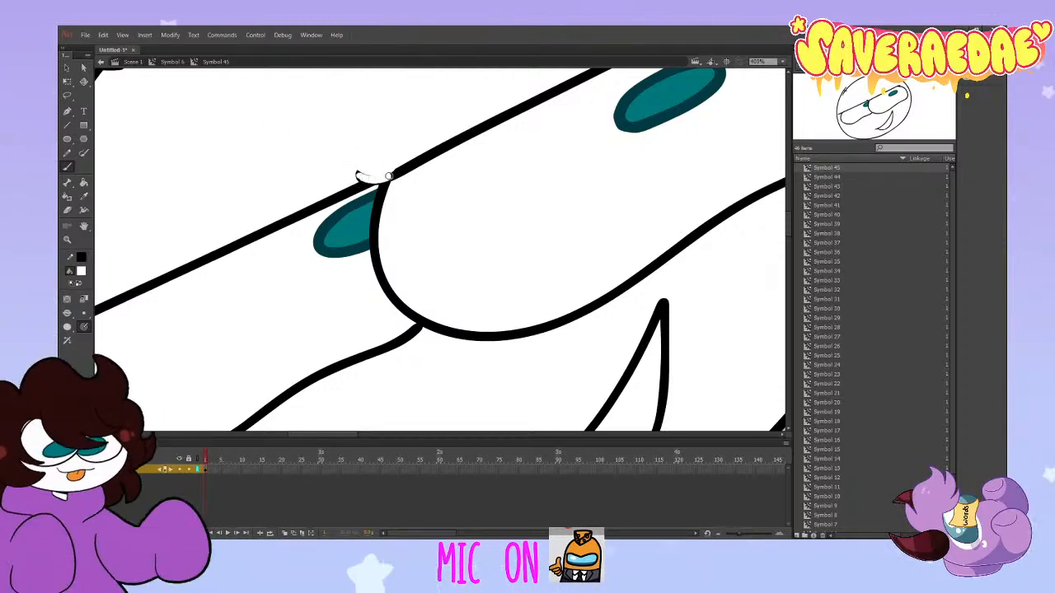
click(80, 272)
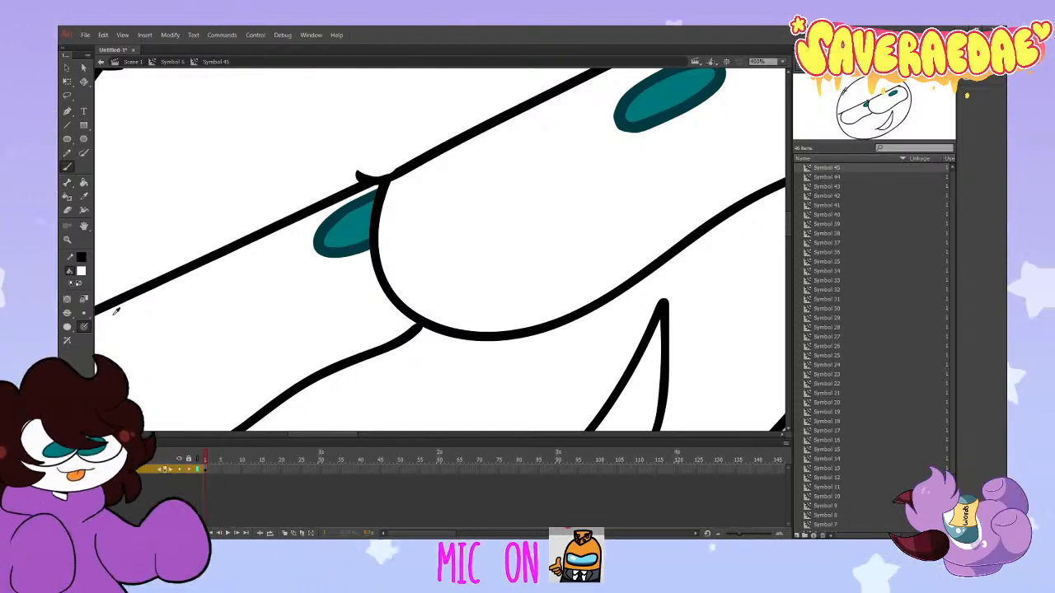
click(115, 313)
drag(360, 175, 369, 176)
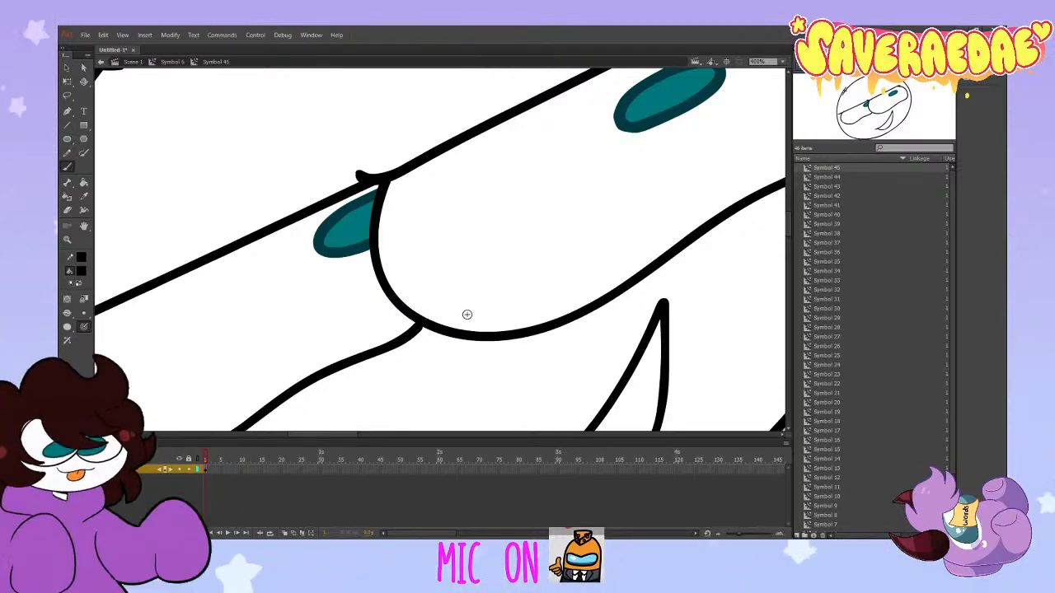
scroll(474, 321, down, 5)
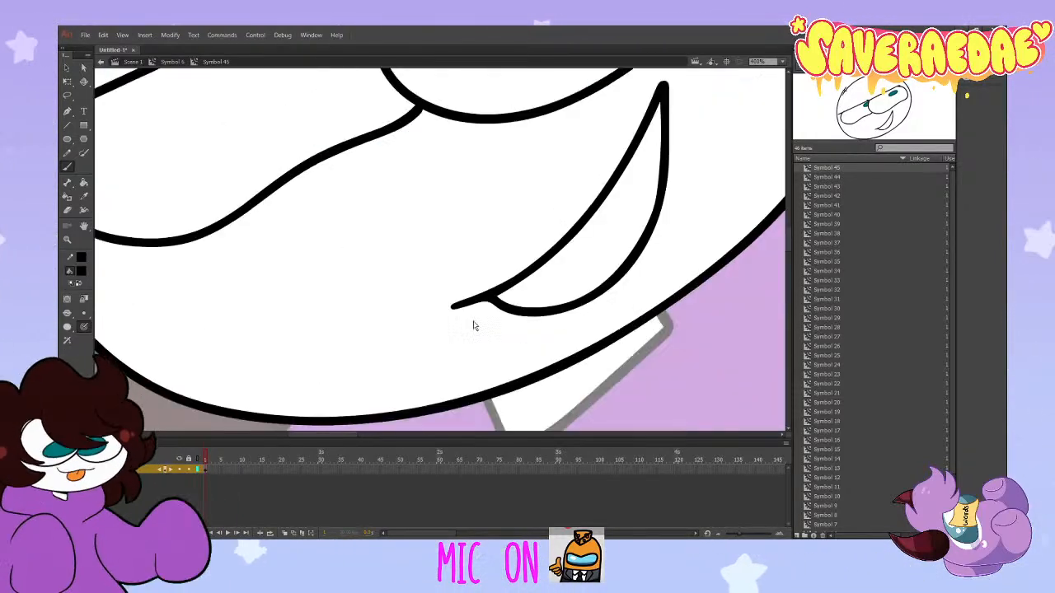
Step: Return to Symbol 6 and place a new drawing layer beneath the Layer_1 sketch layer
click(770, 85)
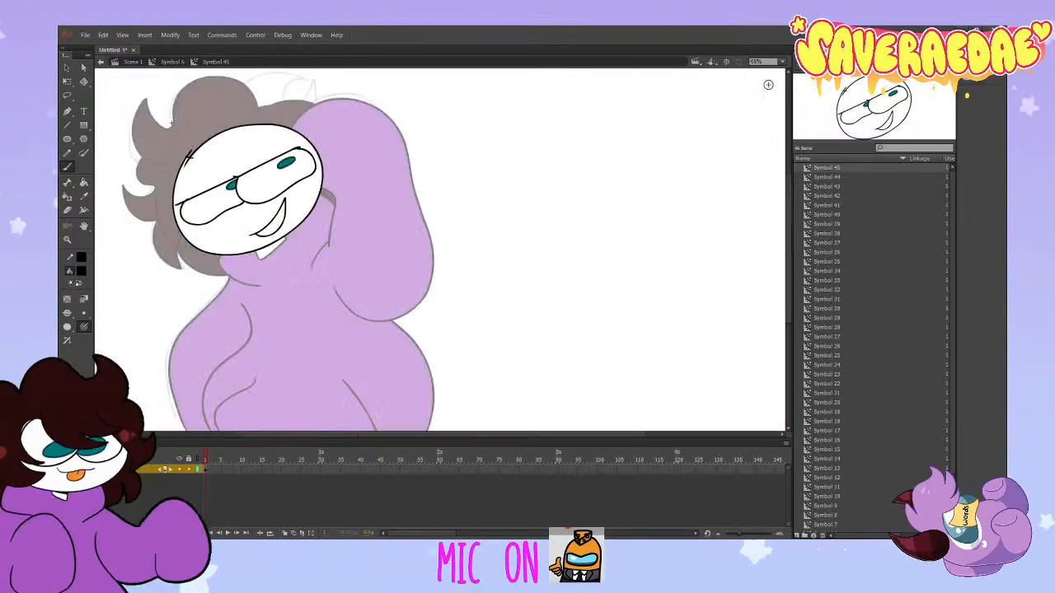
click(169, 62)
scroll(441, 174, up, 3)
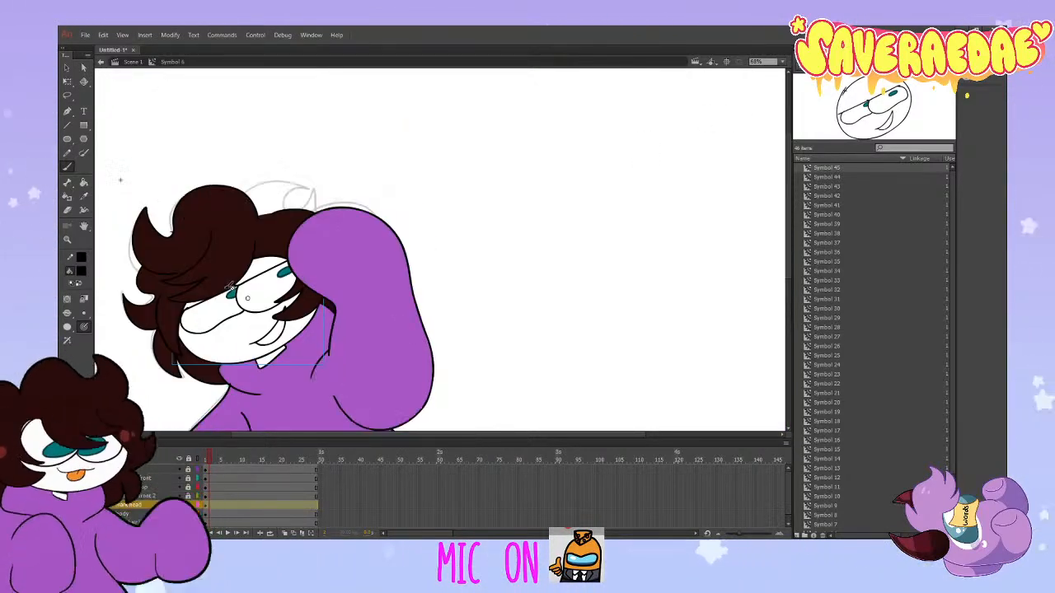
click(774, 147)
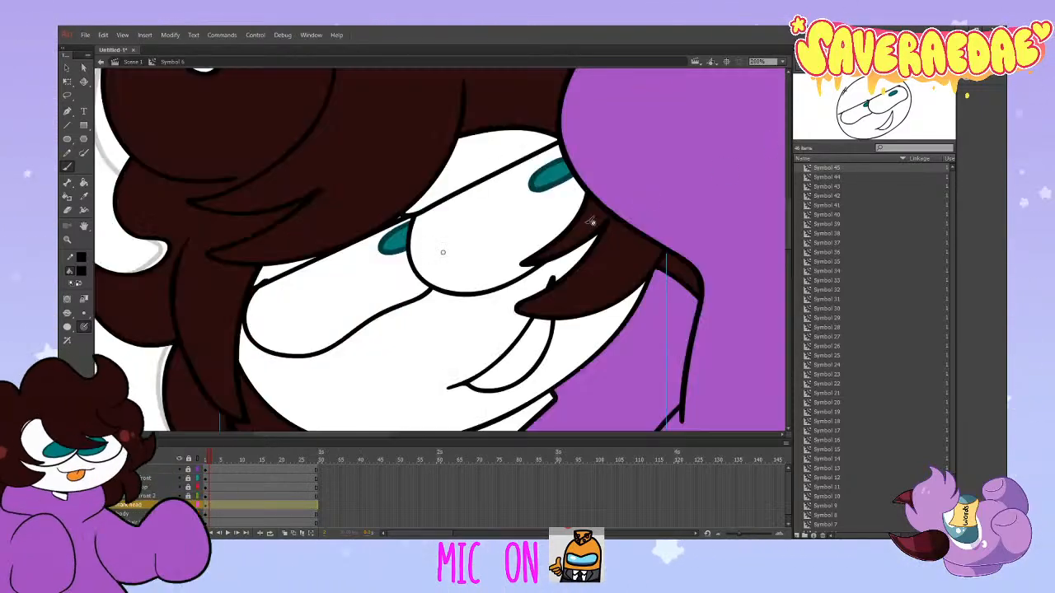
scroll(531, 302, up, 3)
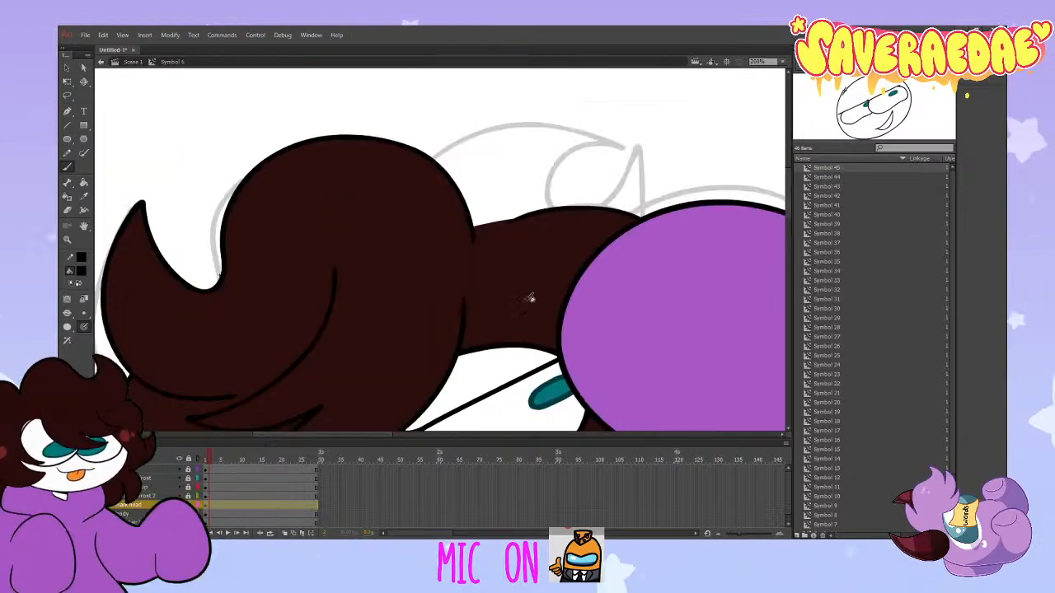
scroll(530, 299, up, 3)
scroll(165, 491, down, 1)
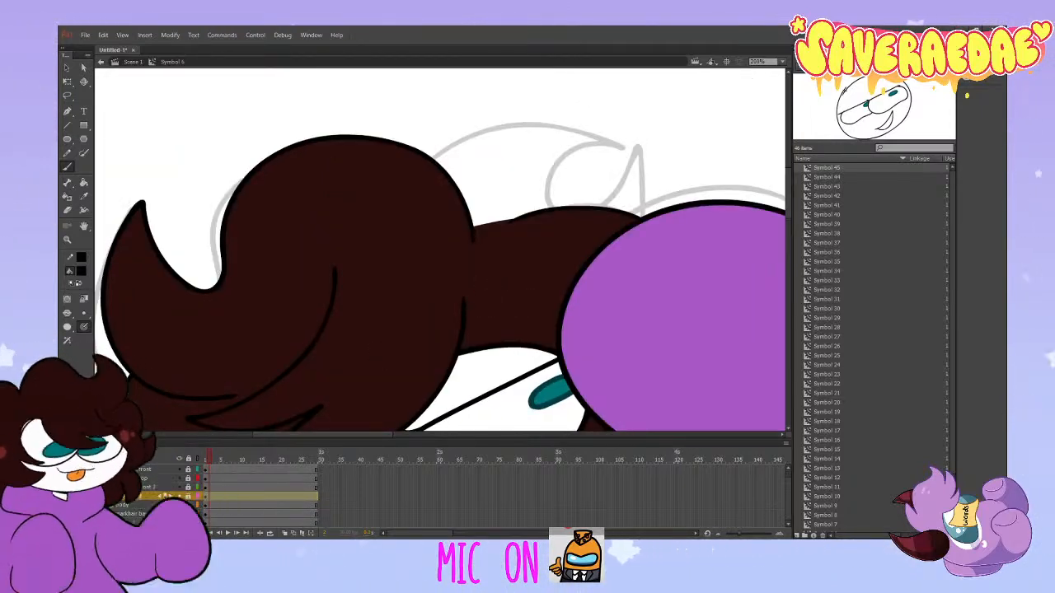
click(136, 522)
scroll(165, 495, down, 1)
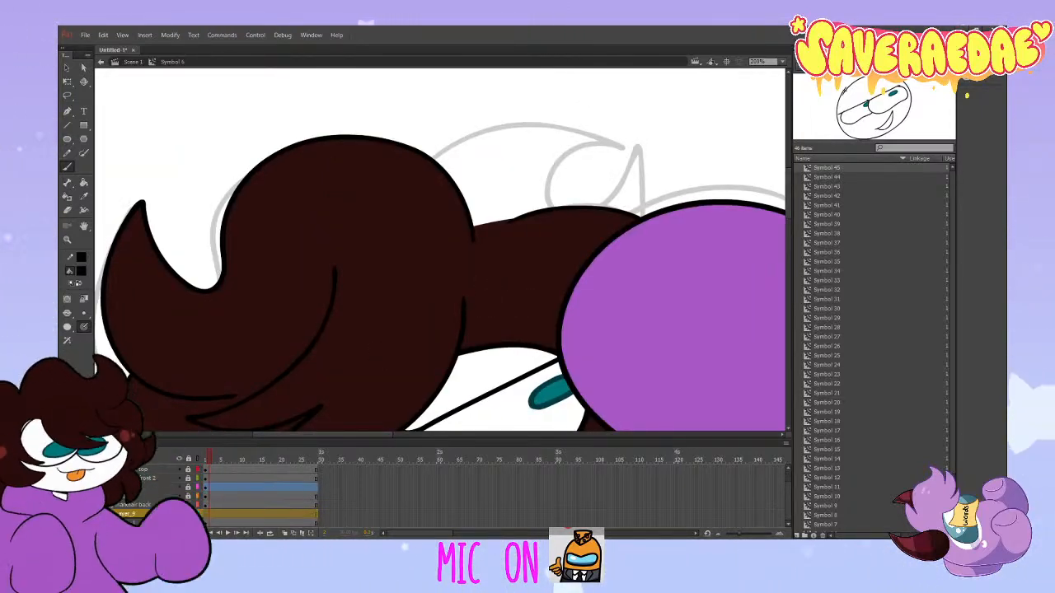
click(136, 523)
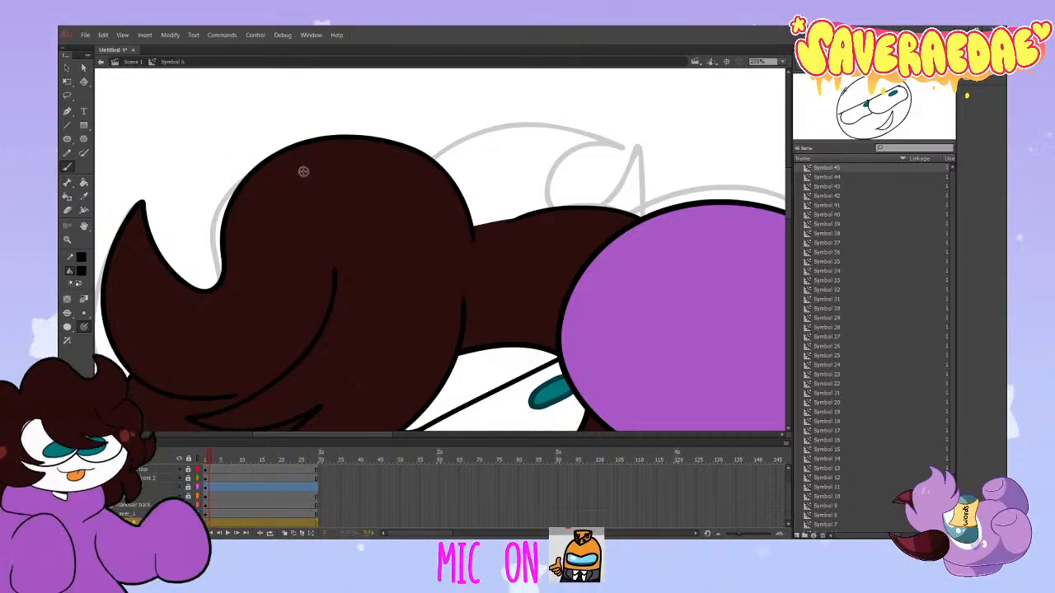
Step: Trace the sketched hair tuft behind the raised arm with black brush outlines, undoing the strokes that miss
drag(463, 147, 624, 146)
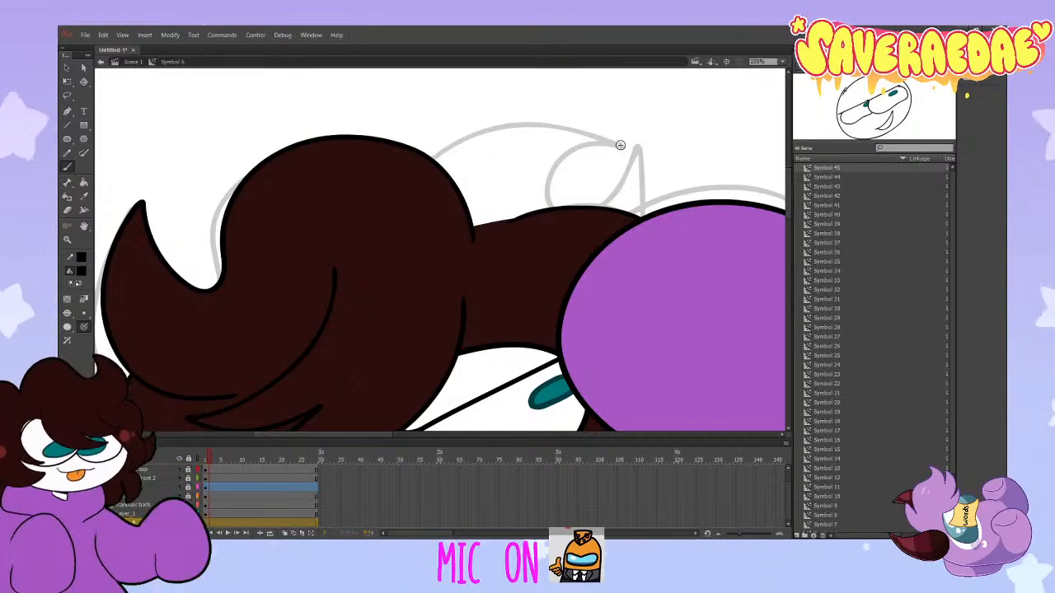
mouse_move(464, 147)
mouse_down()
mouse_move(582, 277)
mouse_move(639, 213)
mouse_move(636, 152)
mouse_move(630, 198)
mouse_move(542, 186)
mouse_move(620, 146)
mouse_move(531, 121)
mouse_move(457, 145)
mouse_move(451, 229)
mouse_move(545, 278)
mouse_move(630, 254)
mouse_move(651, 174)
mouse_move(641, 146)
mouse_move(623, 193)
mouse_move(567, 206)
mouse_move(557, 171)
mouse_move(598, 147)
mouse_move(624, 148)
mouse_up()
key(ctrl+z)
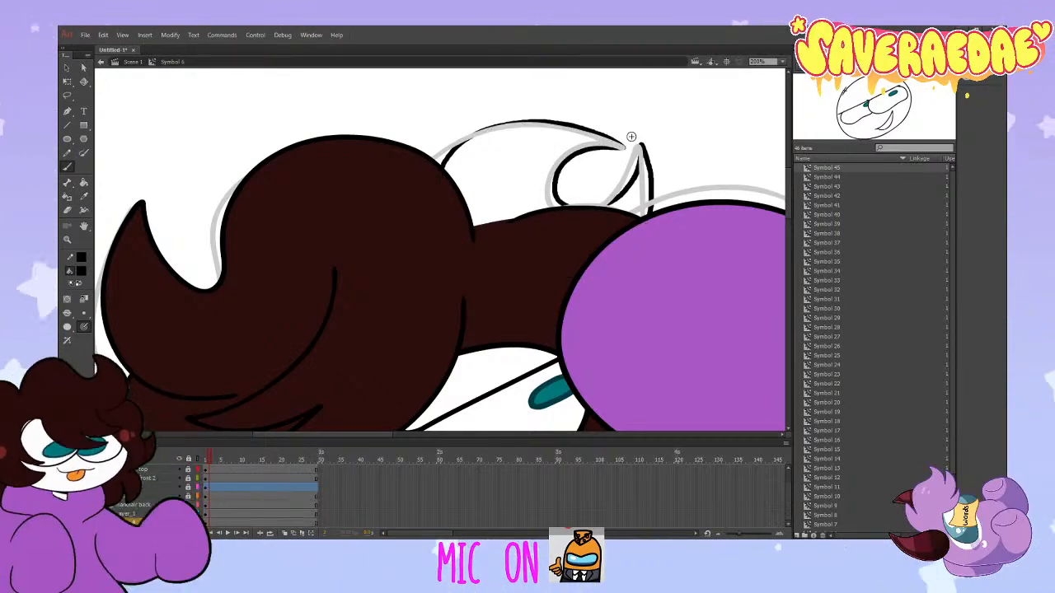
Step: Delete the Layer_1 sketch layer and fill the rear hair tuft with the dark brown hair colour
click(129, 514)
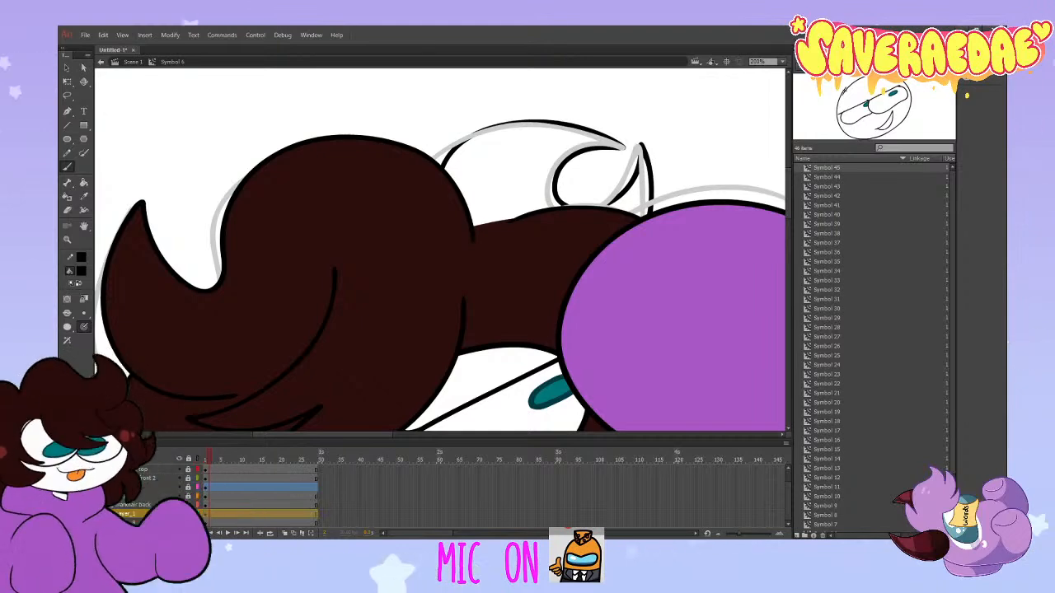
click(179, 515)
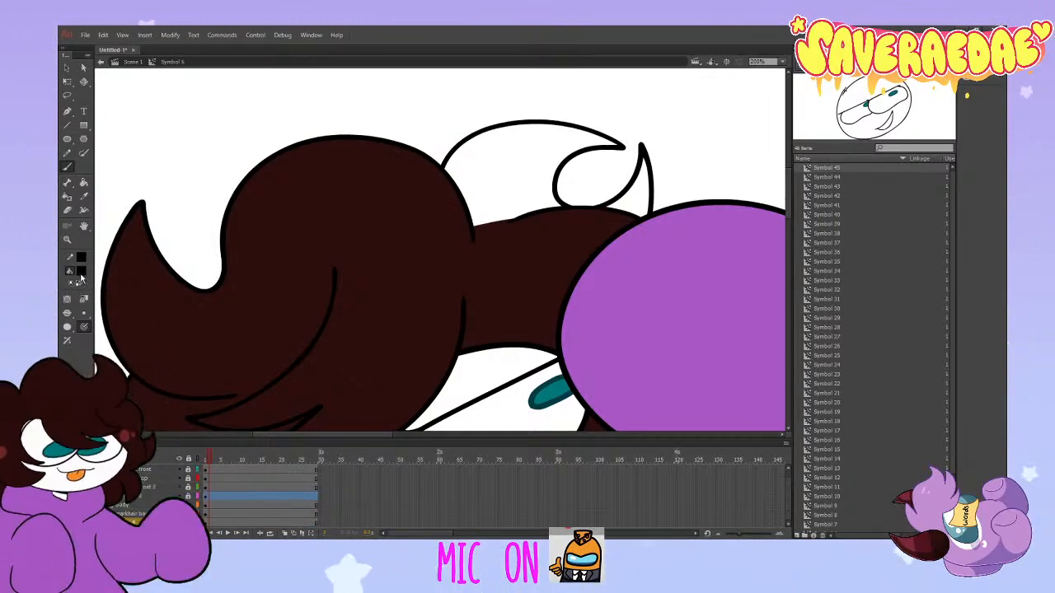
click(82, 182)
click(506, 175)
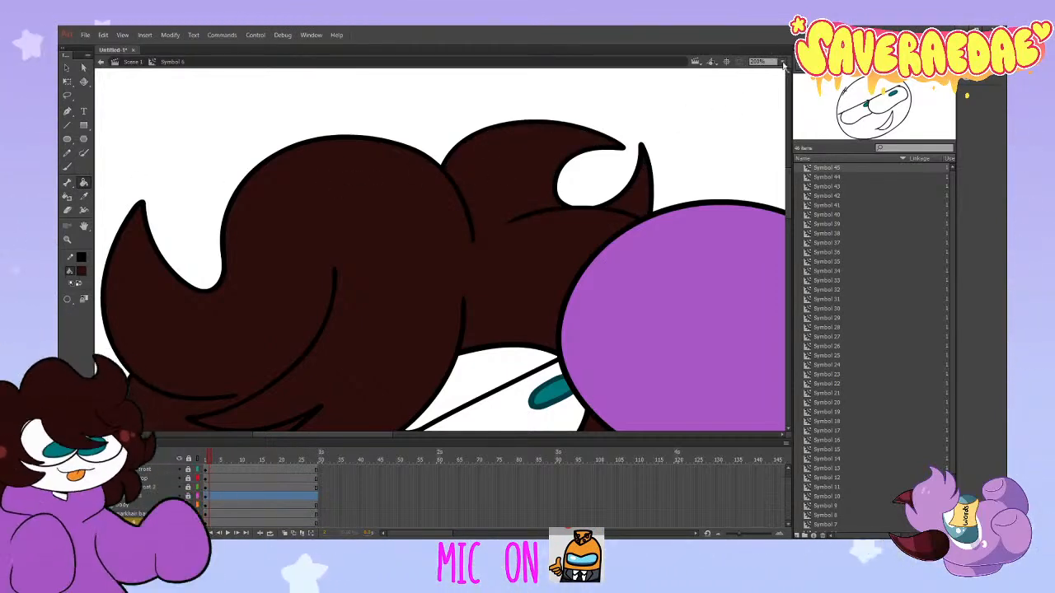
Step: Select the rear hair tuft's artwork and convert it to a symbol with the default settings
click(762, 124)
scroll(572, 182, down, 2)
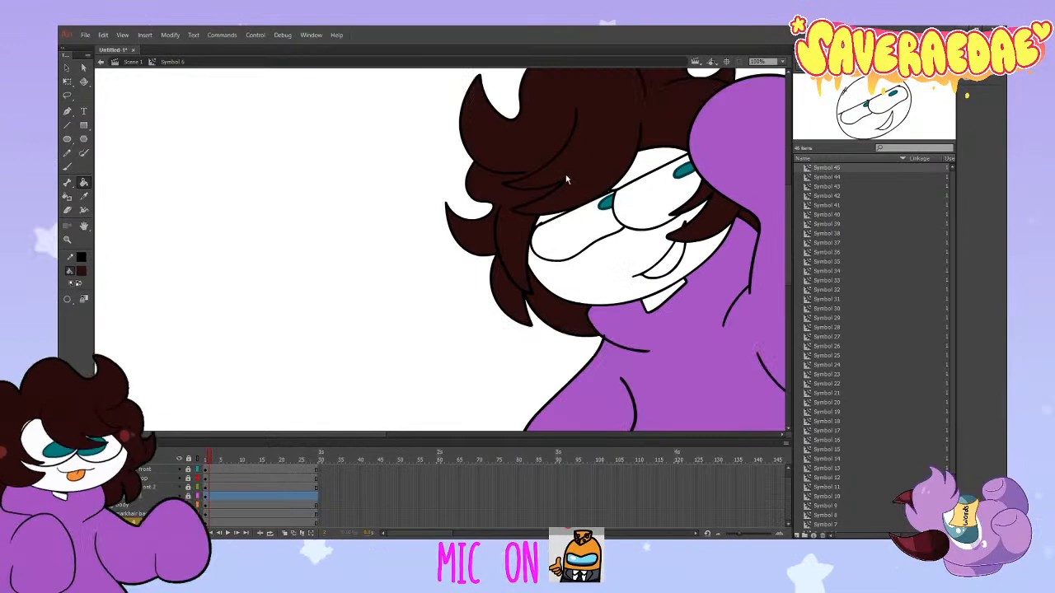
drag(358, 436, 424, 434)
scroll(446, 344, up, 2)
click(206, 523)
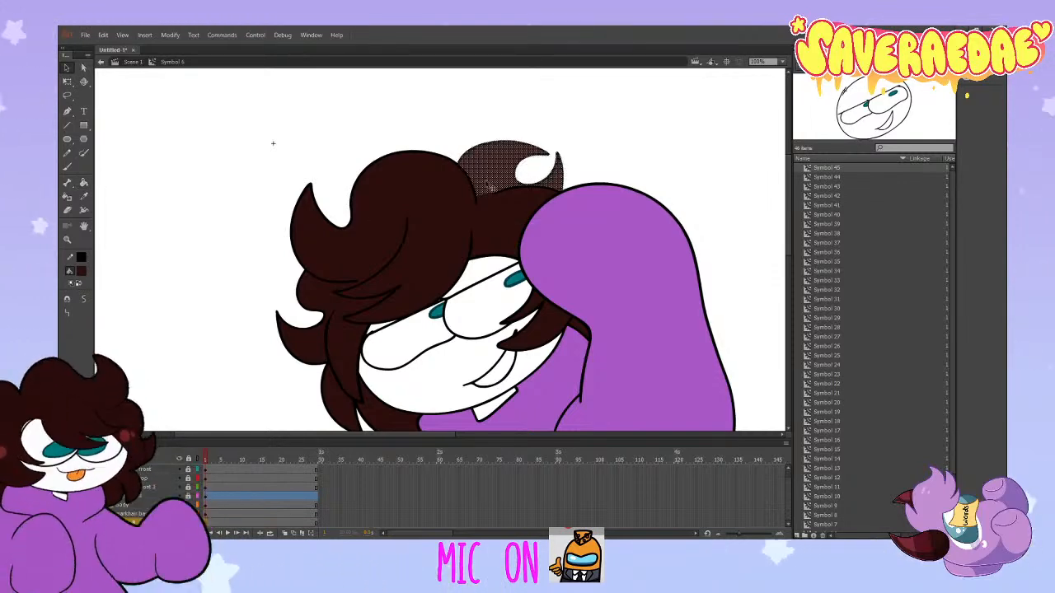
click(365, 122)
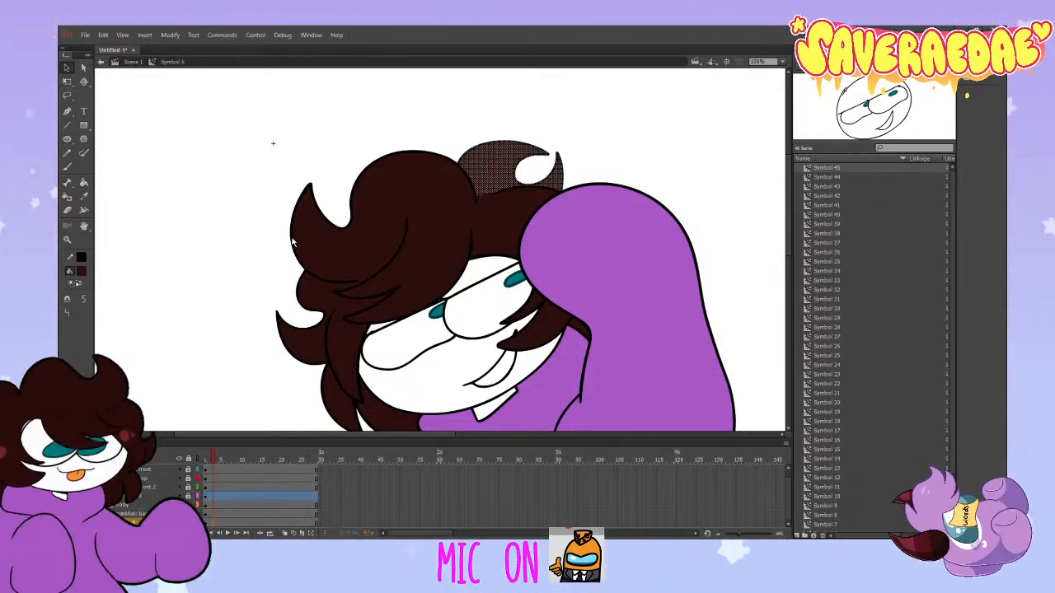
key(F8)
key(Return)
Step: Convert the back hair layer's artwork and the body layer's artwork to separate symbols with the default settings
click(216, 521)
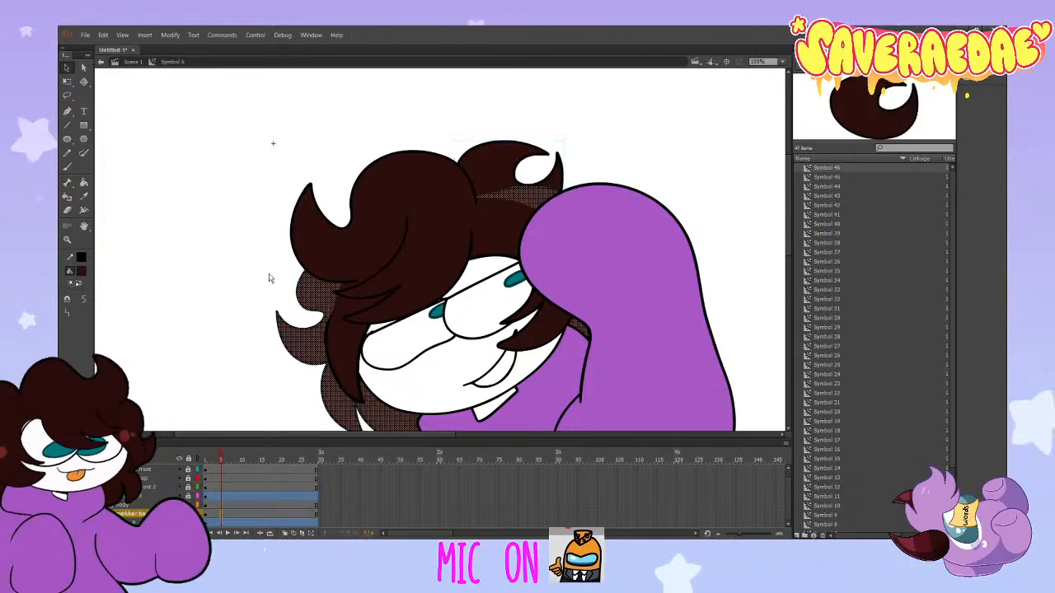
key(F8)
key(Return)
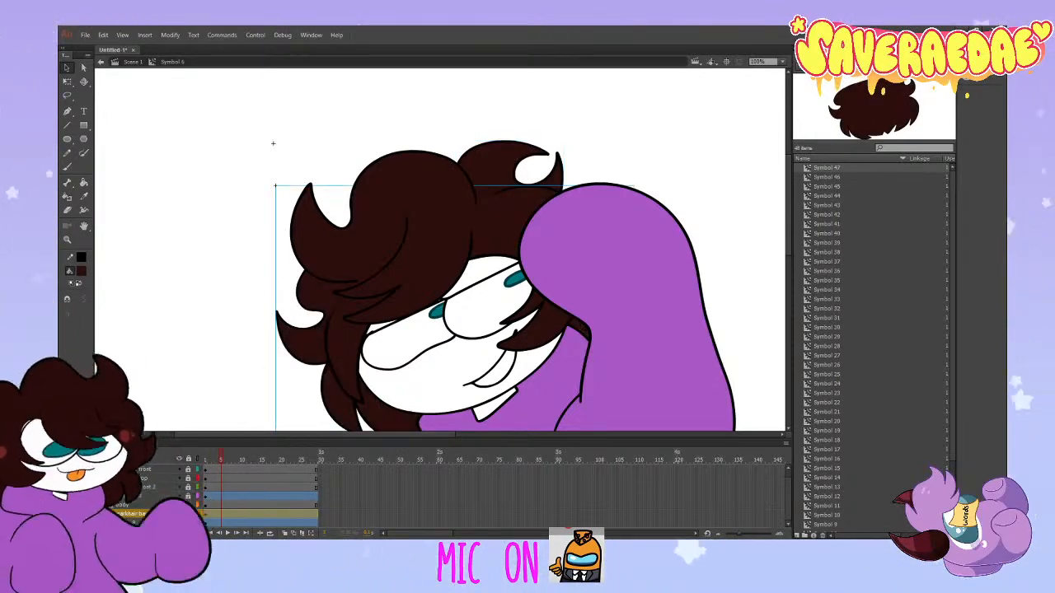
click(216, 503)
key(F8)
key(Return)
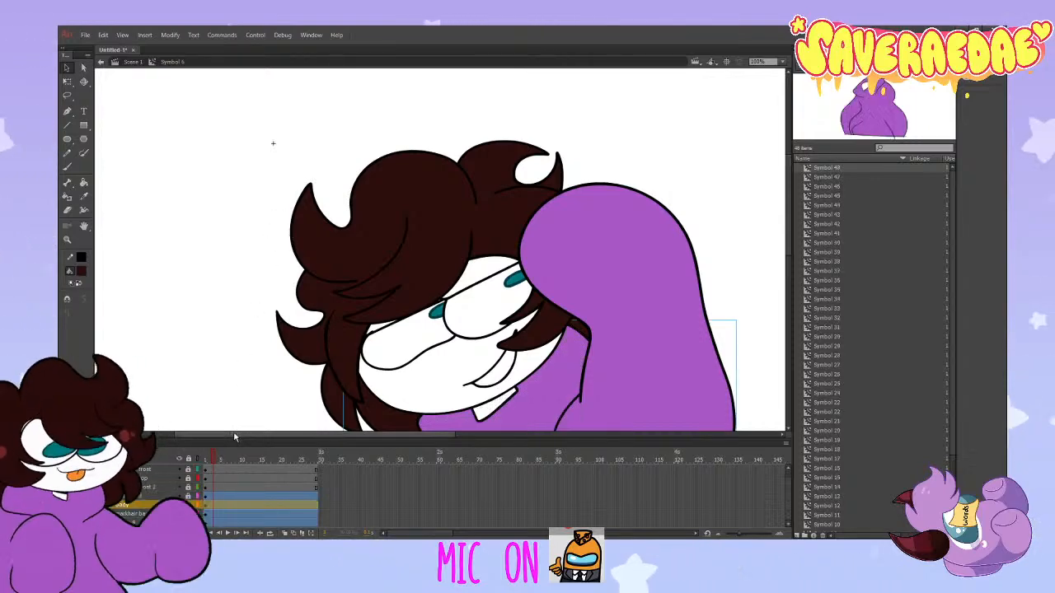
Step: Create motion tweens on the top hair layer and the two front hair layers, converting each layer's artwork to its own symbol
click(212, 492)
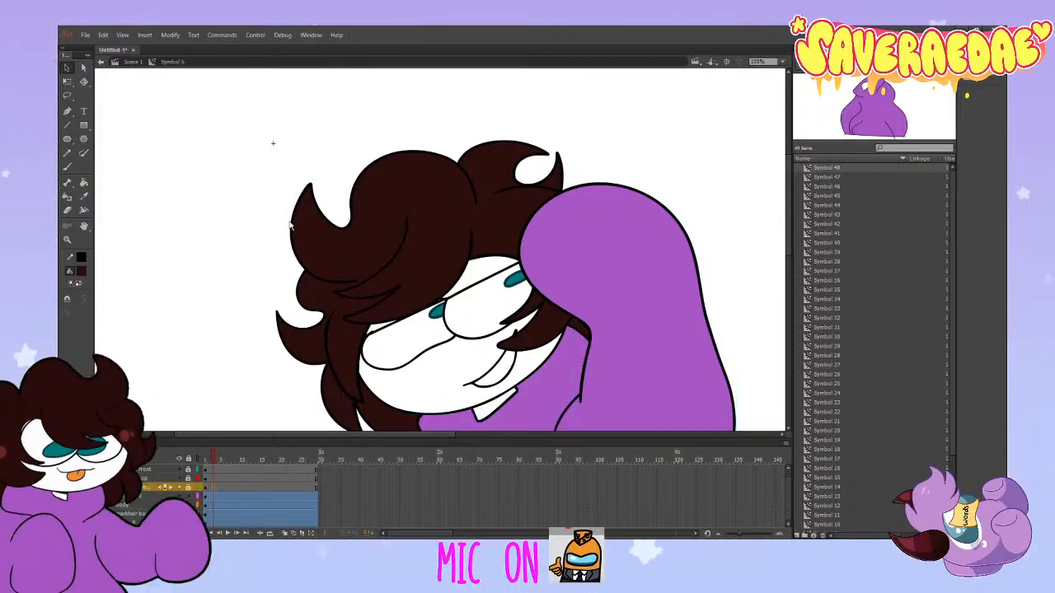
click(219, 489)
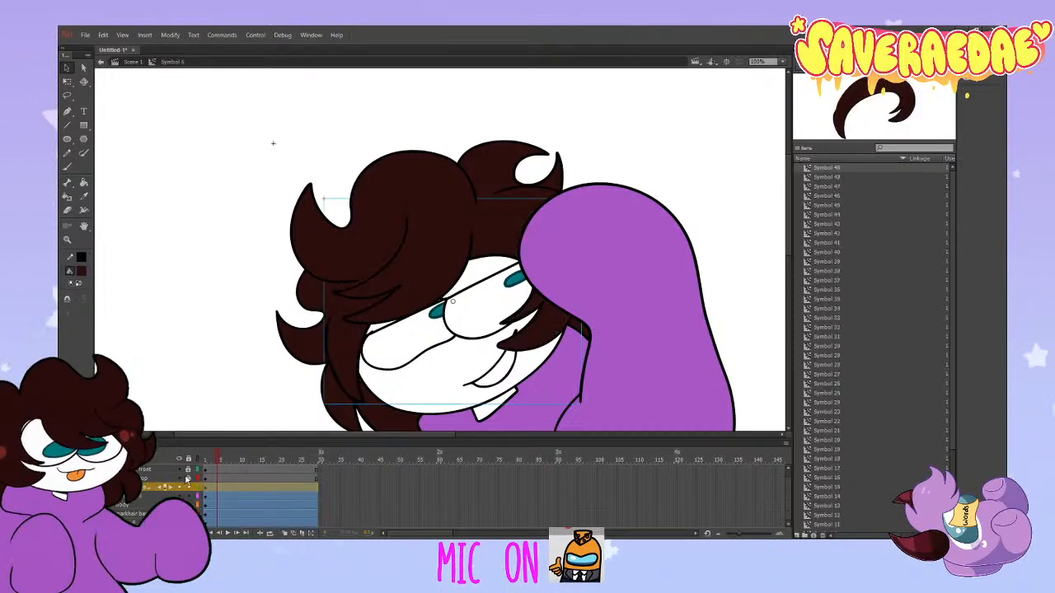
click(219, 479)
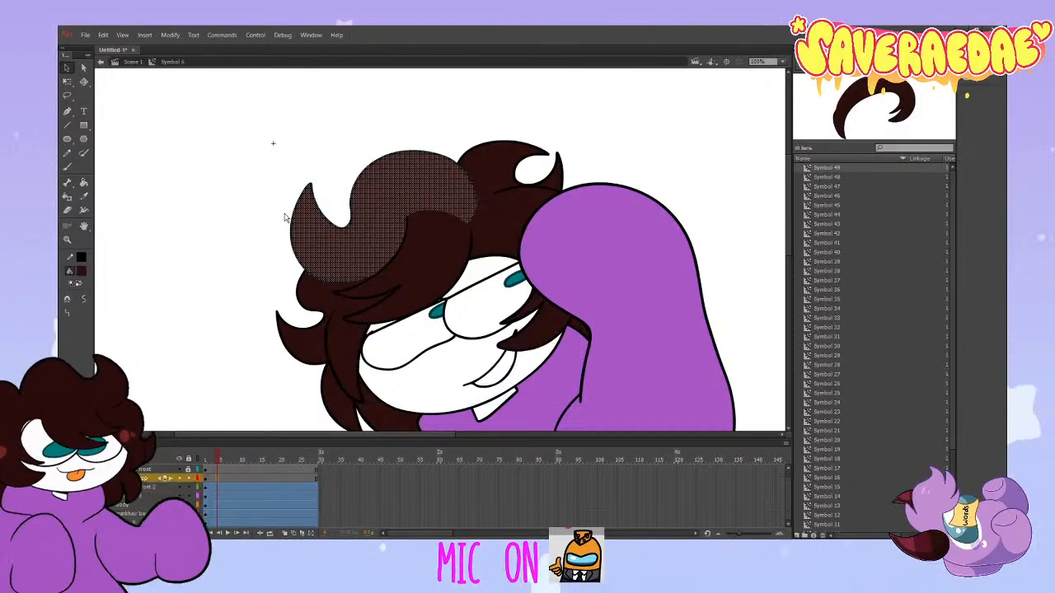
click(278, 229)
right_click(221, 469)
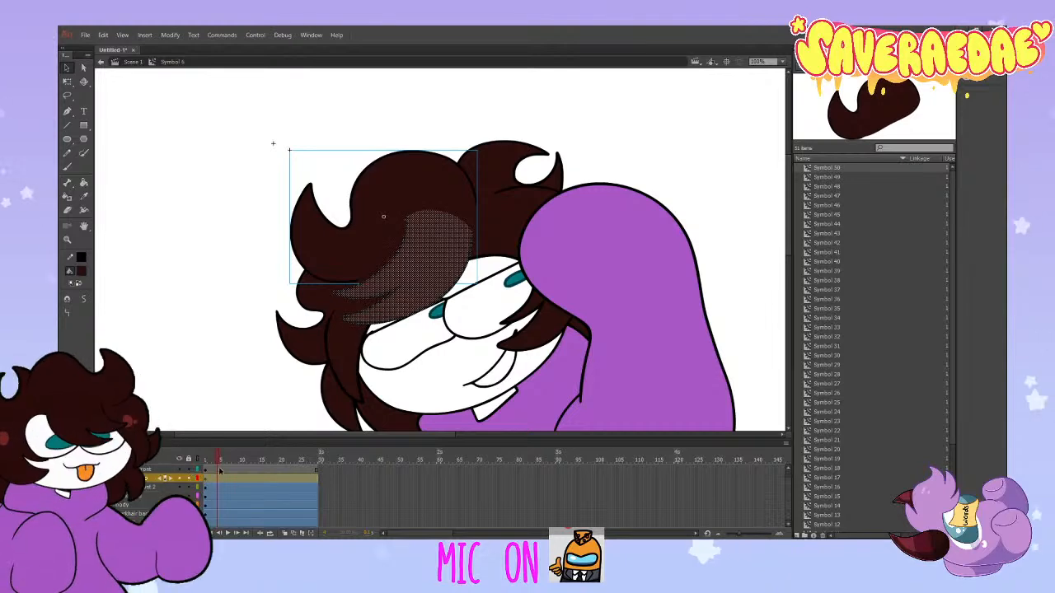
click(304, 201)
scroll(230, 478, up, 1)
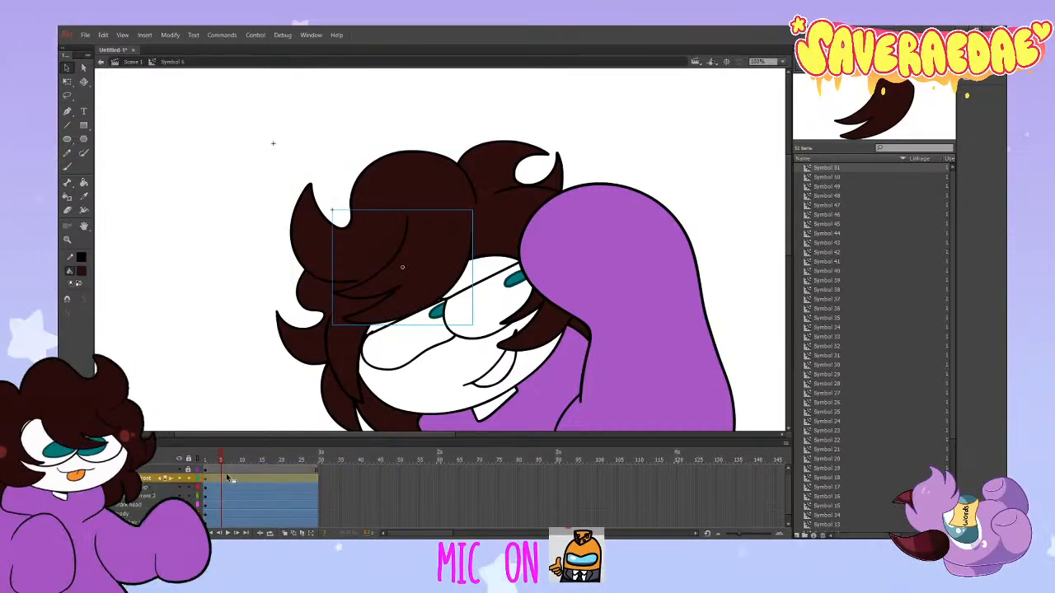
Step: Unlock the raised arm's layer and create a motion tween on it, converting the arm artwork to a symbol
click(223, 471)
click(188, 470)
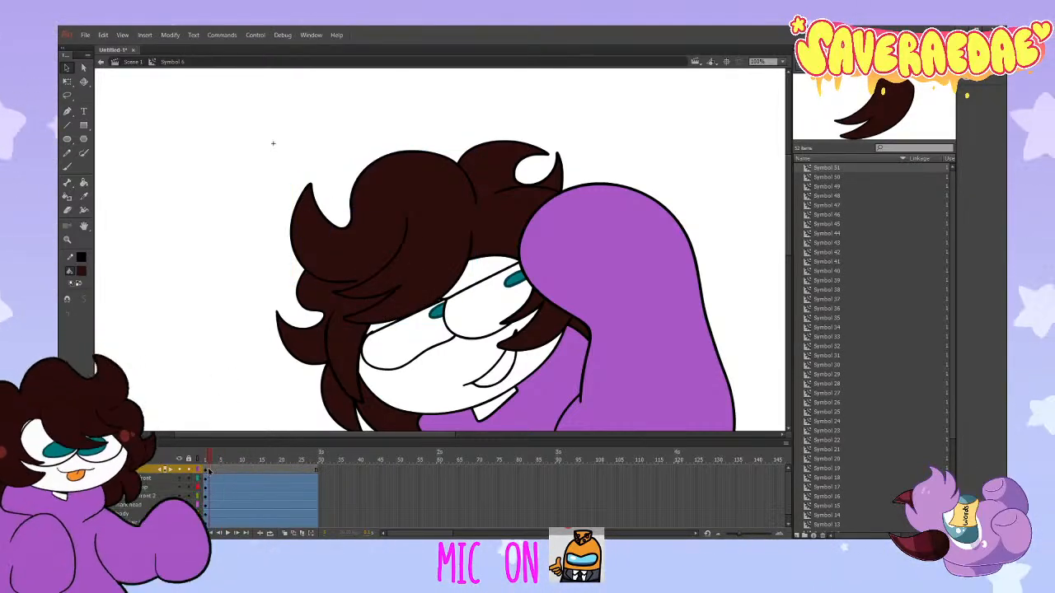
right_click(209, 470)
click(308, 188)
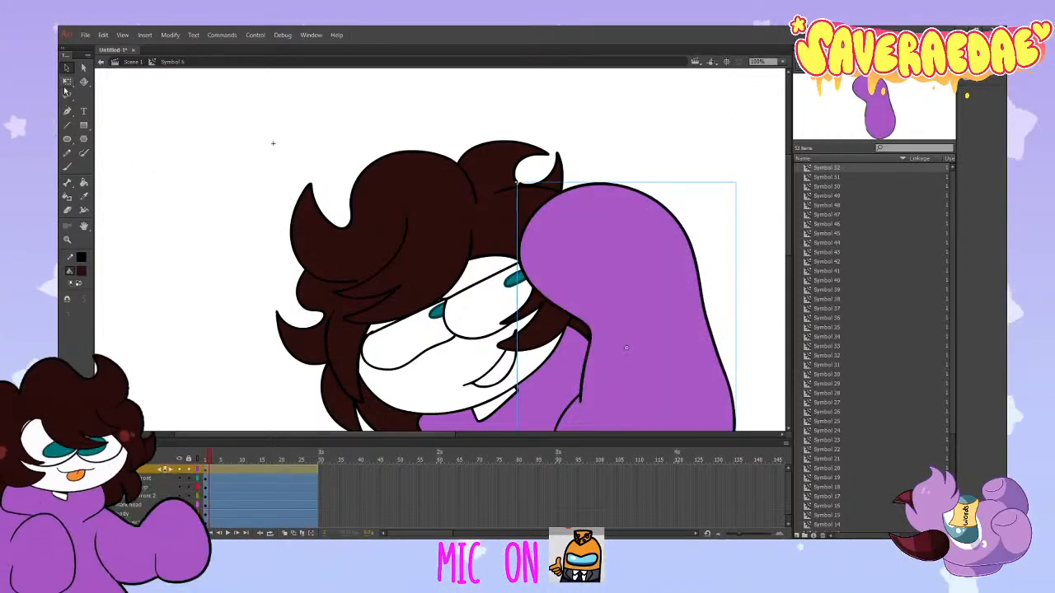
Step: Set the raised arm's pivot at the elbow, then rotate the arm away from the face and shift it slightly up at frame 3
key(q)
scroll(571, 249, down, 1)
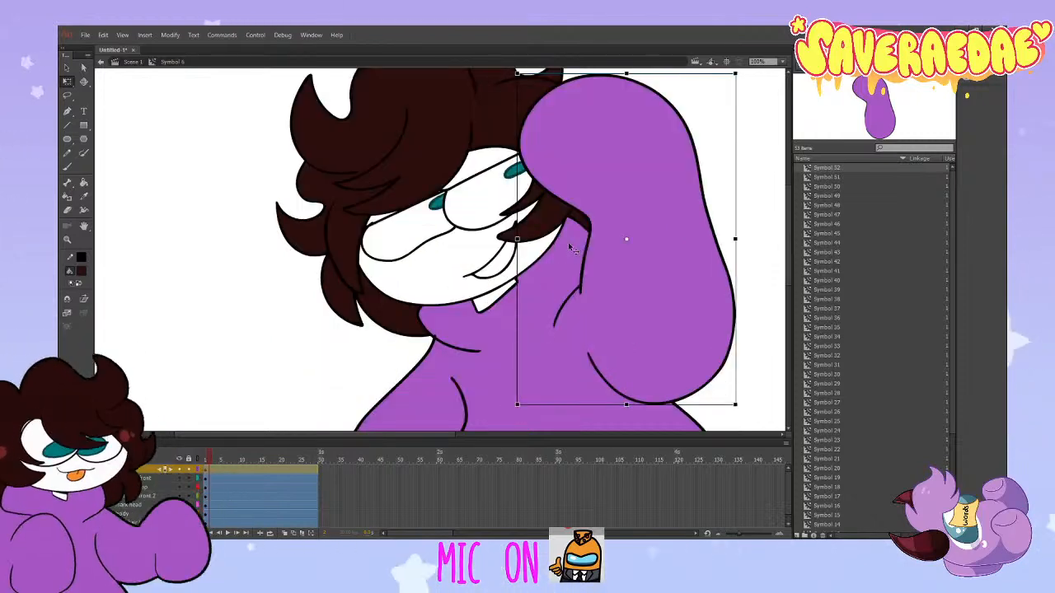
scroll(570, 249, down, 1)
scroll(570, 249, up, 1)
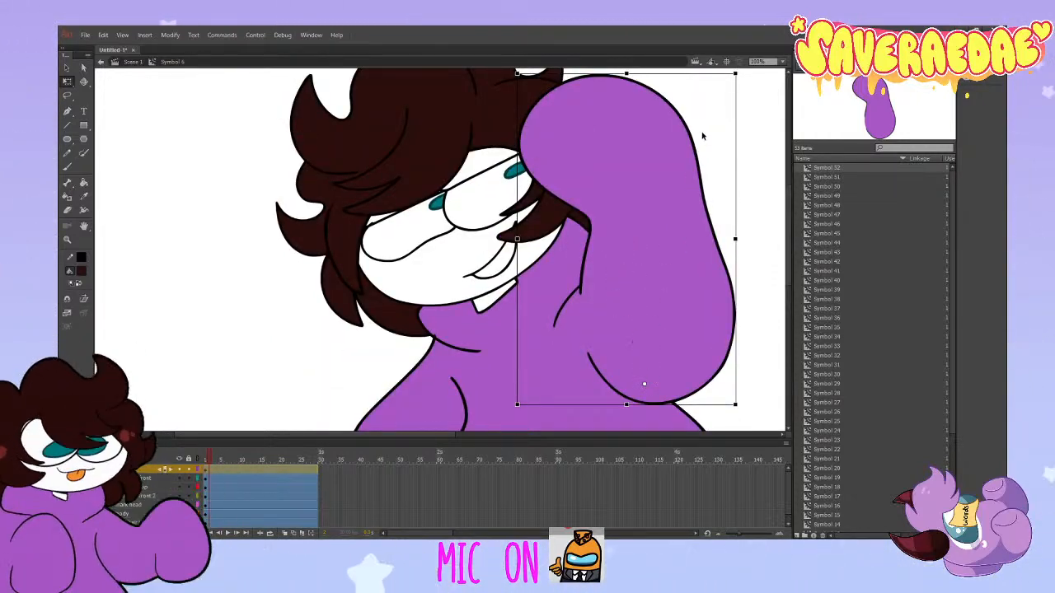
drag(742, 85, 759, 98)
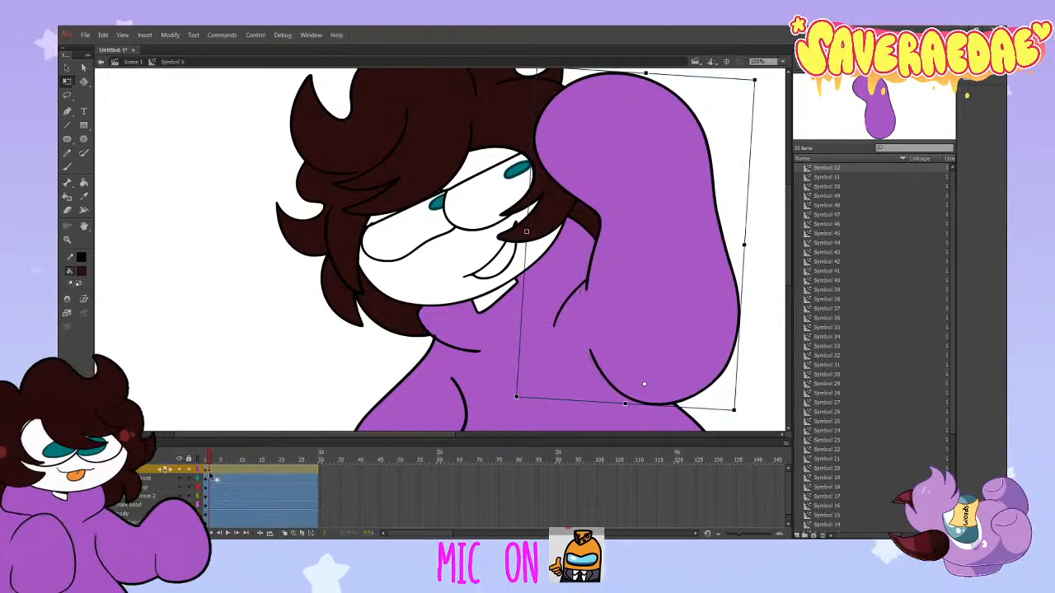
drag(212, 454, 218, 455)
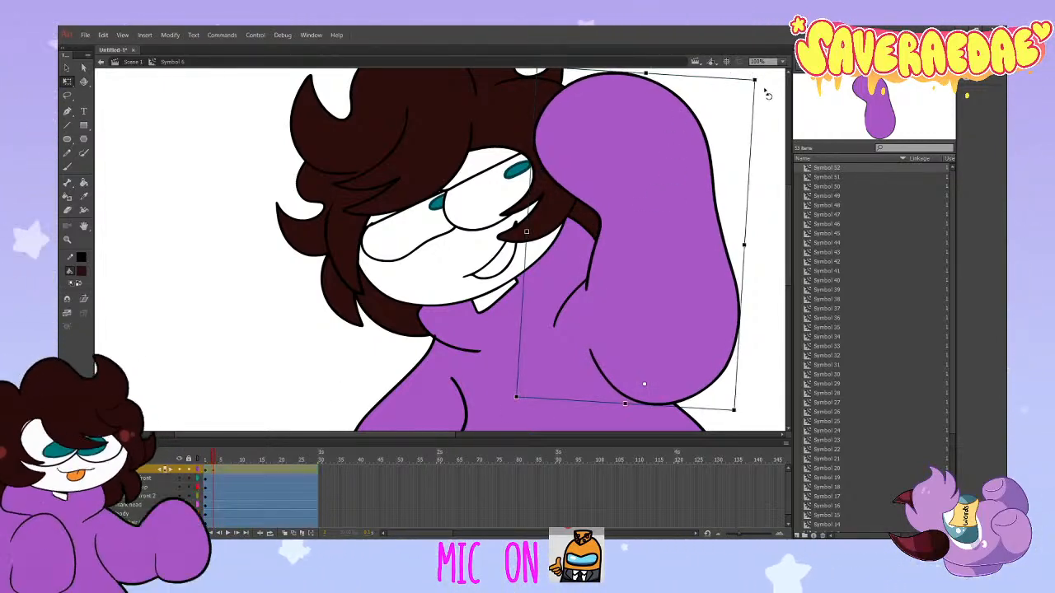
drag(728, 73, 738, 76)
drag(672, 190, 672, 177)
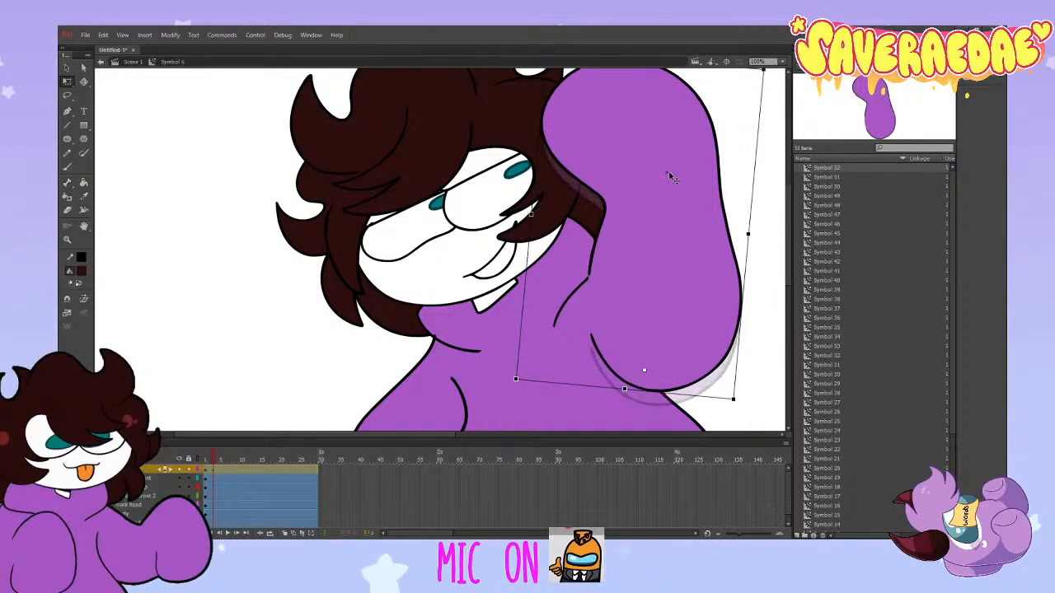
Step: Add a keyframe at frame 6 that rotates the raised arm back toward the face, and nudge the arm slightly down
click(226, 469)
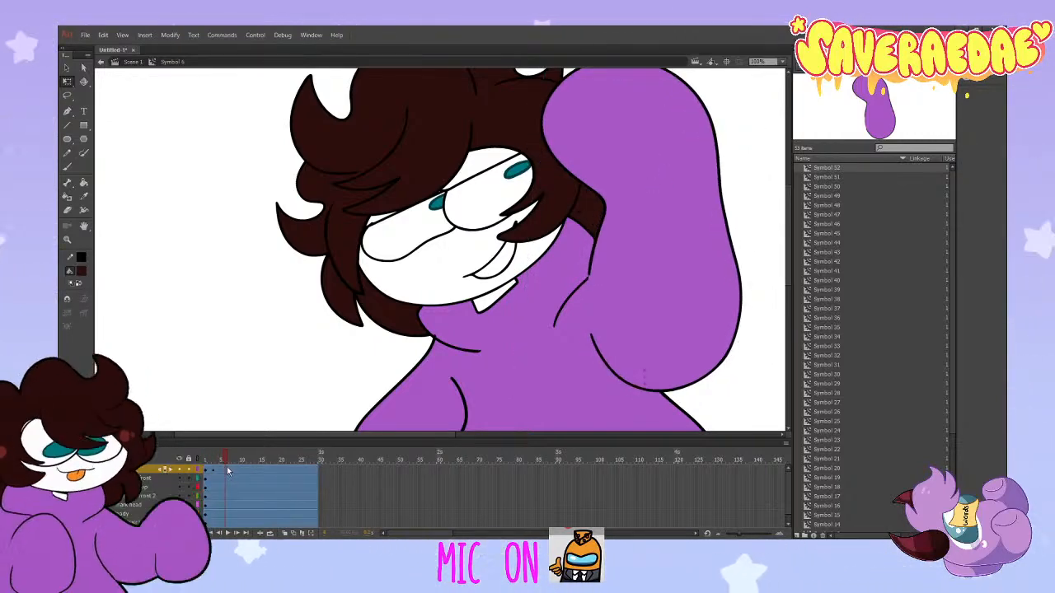
key(F6)
scroll(738, 117, up, 2)
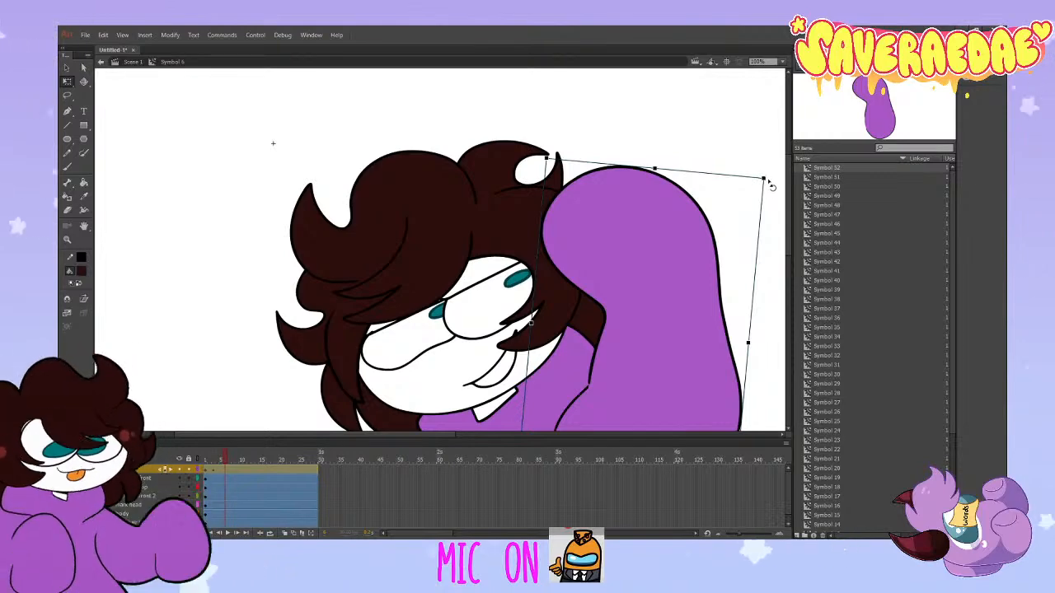
drag(772, 186, 733, 199)
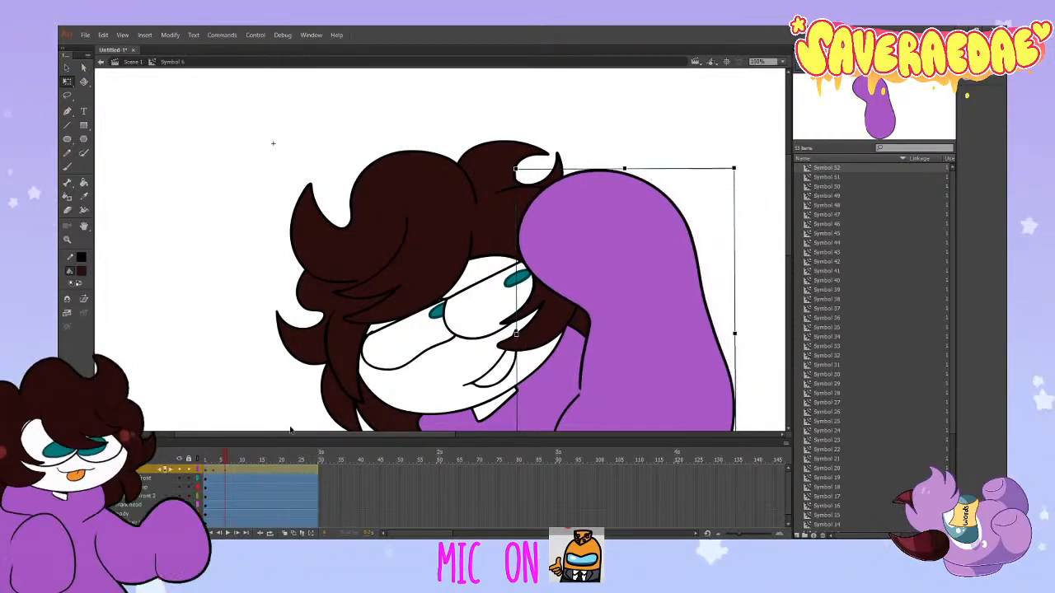
drag(619, 309, 620, 312)
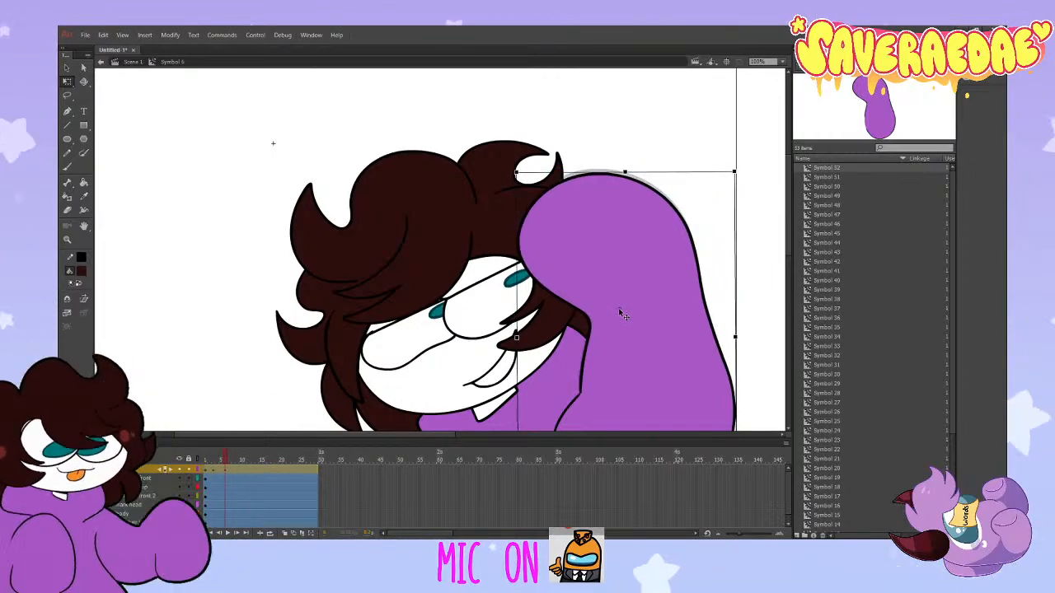
Step: Refine the raised arm's keyframes at frames 3 and 6 by shifting the arm slightly downward in each
mouse_move(227, 457)
mouse_down()
mouse_move(204, 463)
mouse_move(214, 465)
mouse_up()
click(206, 470)
scroll(394, 397, down, 3)
click(655, 266)
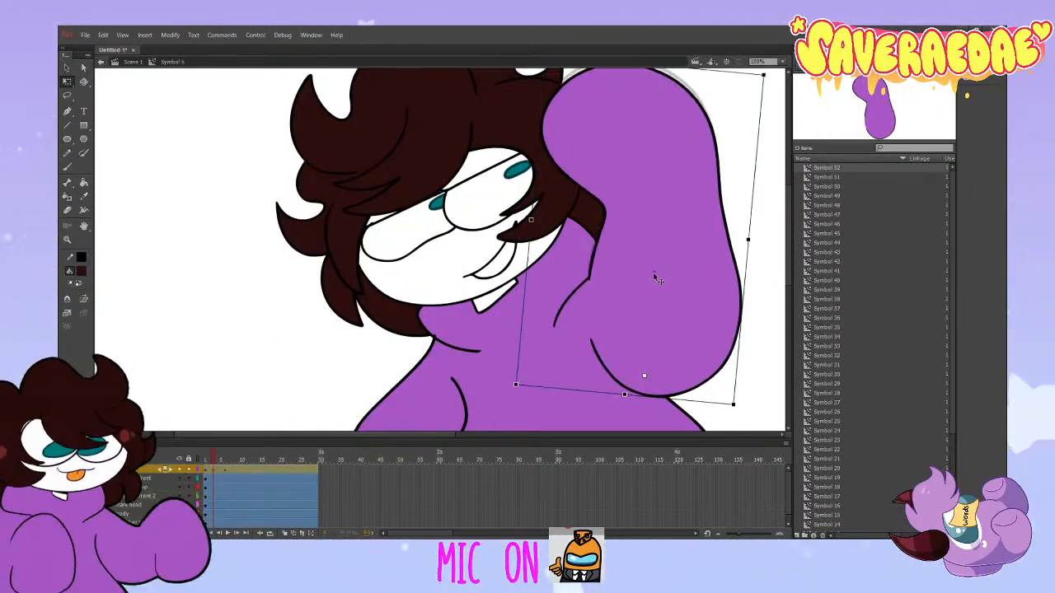
drag(216, 460, 224, 462)
click(614, 281)
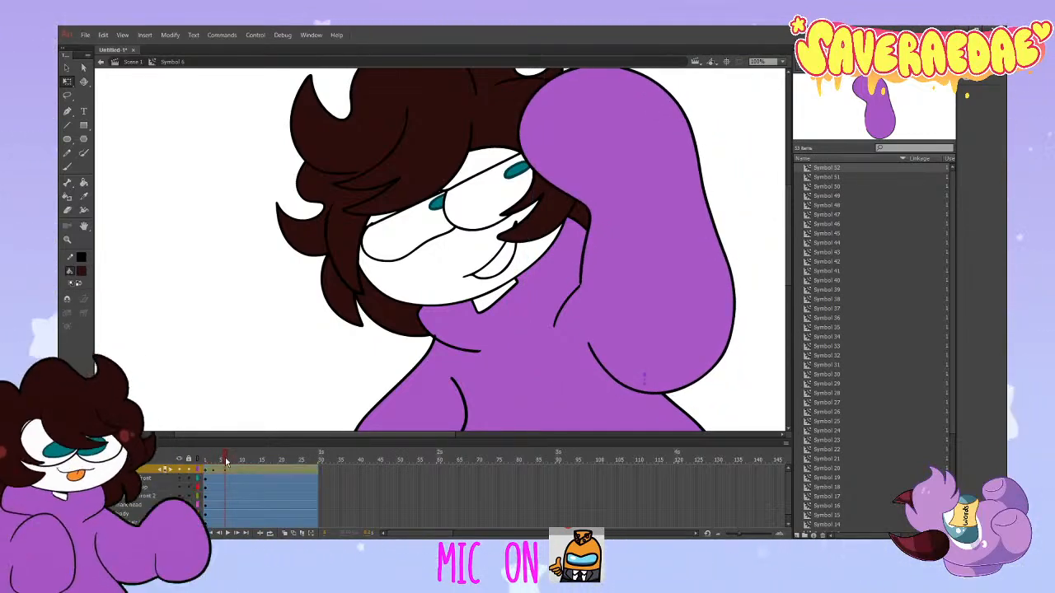
drag(615, 282, 616, 289)
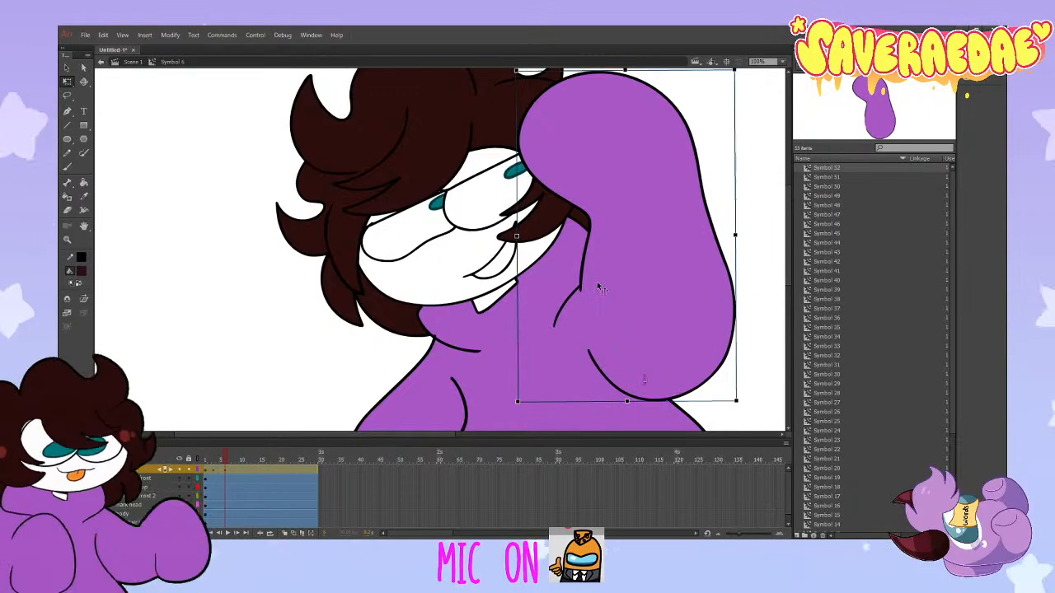
Step: Rotate the raised arm slightly toward the face at frame 16 and play back the arm's movement
drag(202, 459, 264, 466)
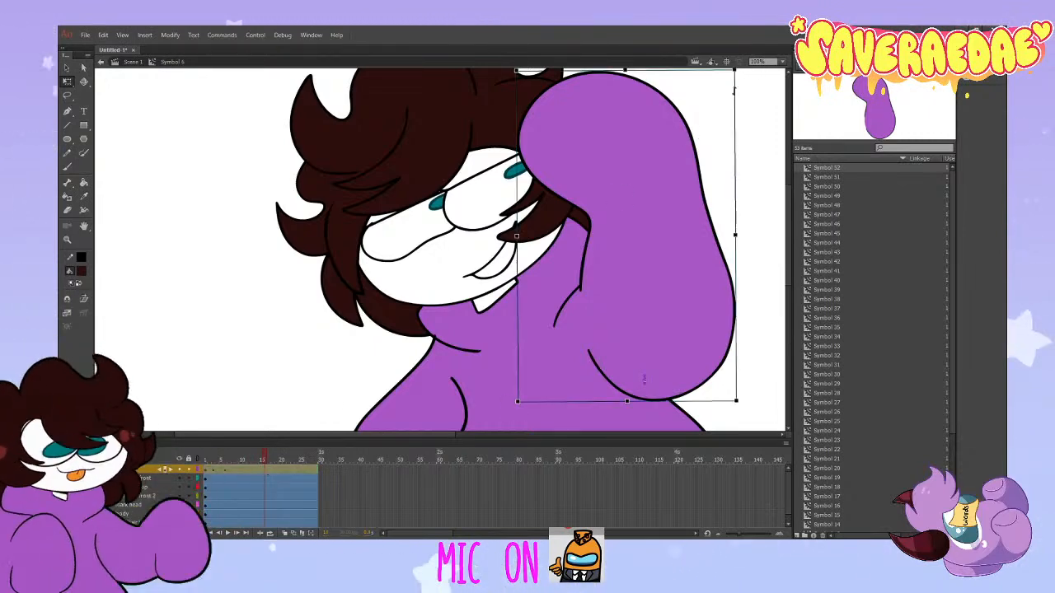
drag(737, 76, 725, 86)
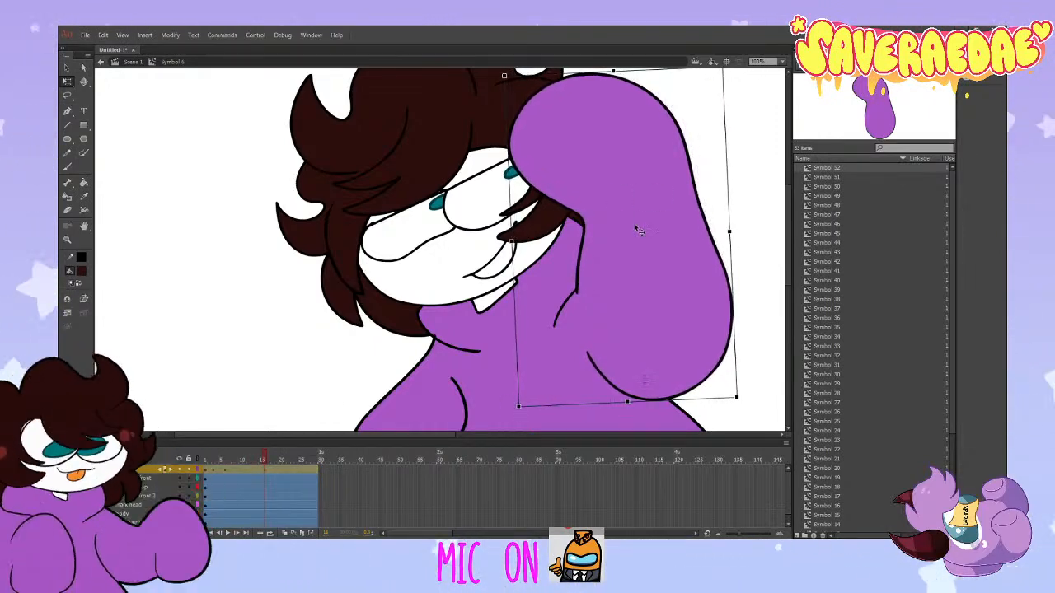
drag(264, 460, 165, 470)
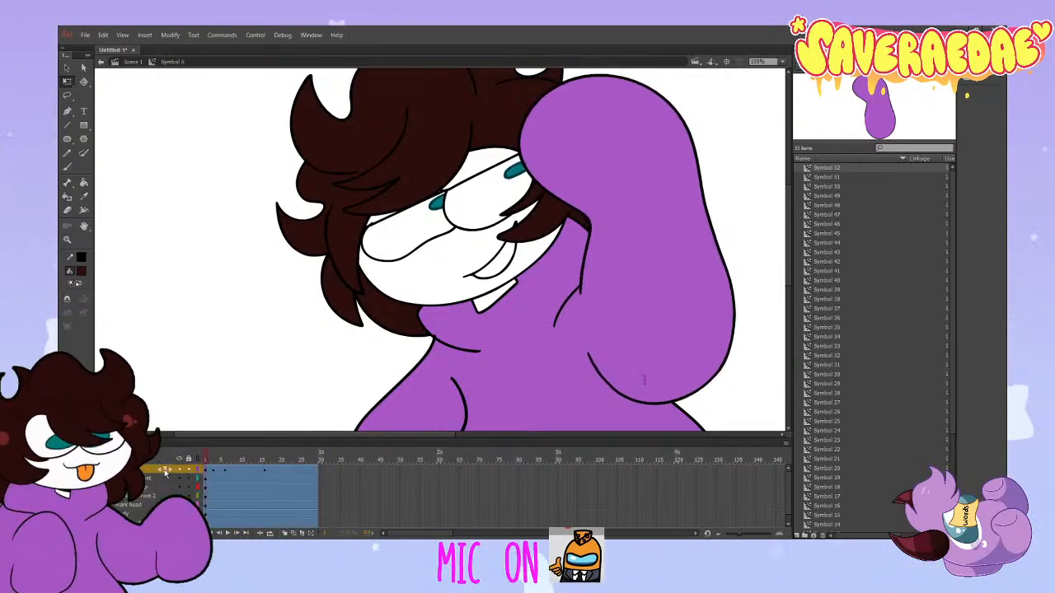
click(245, 472)
mouse_move(246, 473)
mouse_down()
mouse_move(179, 479)
mouse_move(264, 478)
mouse_up()
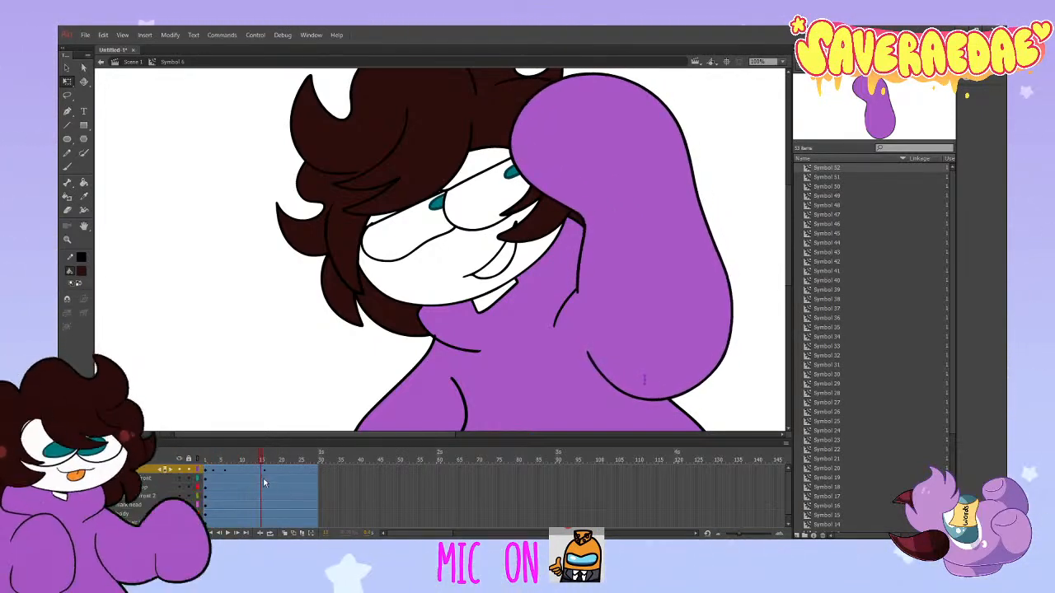
click(265, 471)
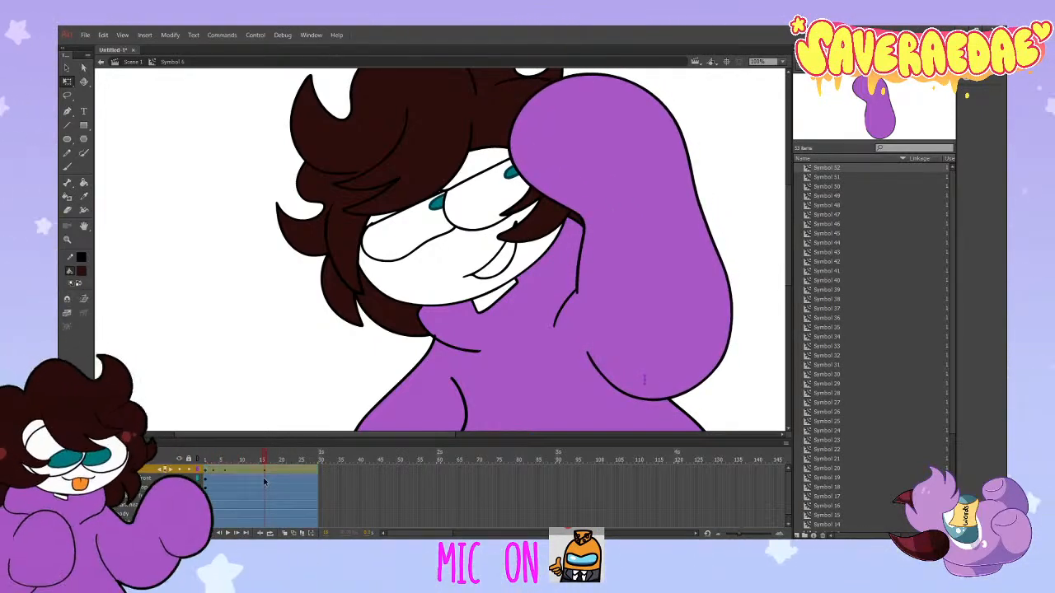
click(206, 469)
click(228, 533)
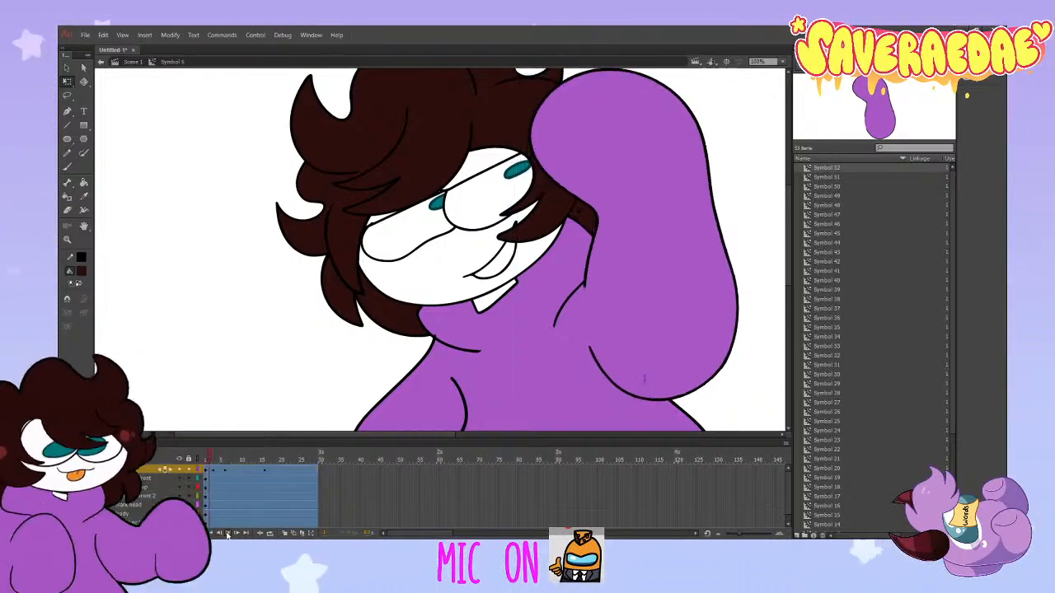
Step: Lock the raised arm's layer against further changes
click(206, 470)
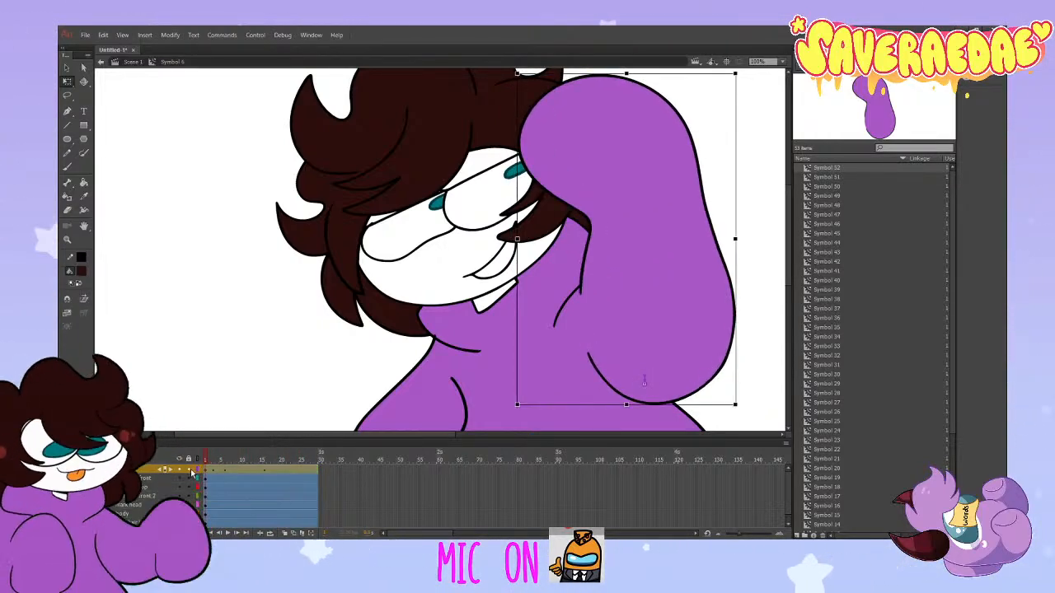
click(223, 472)
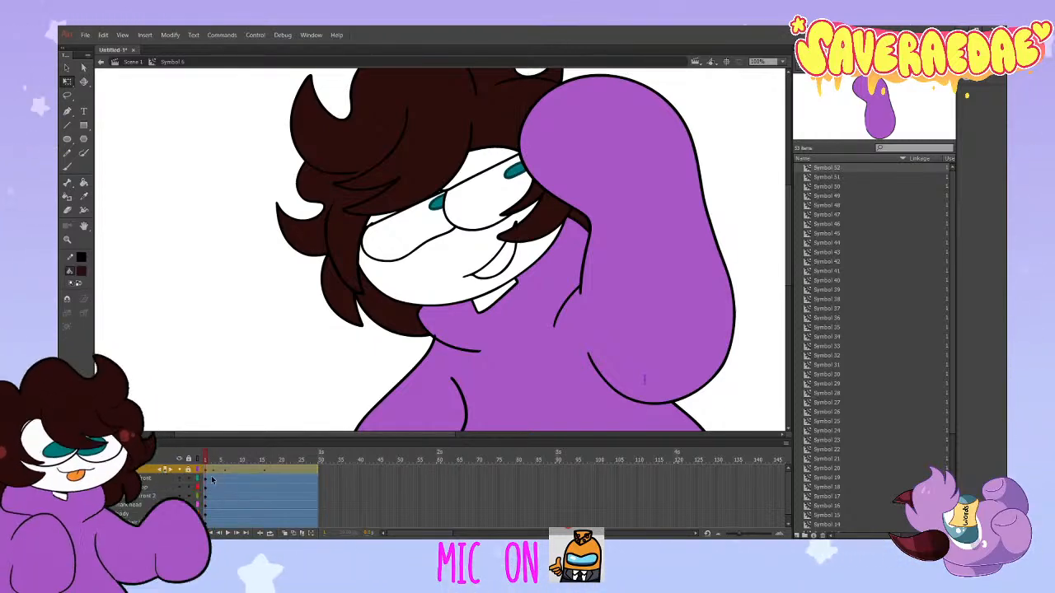
click(211, 479)
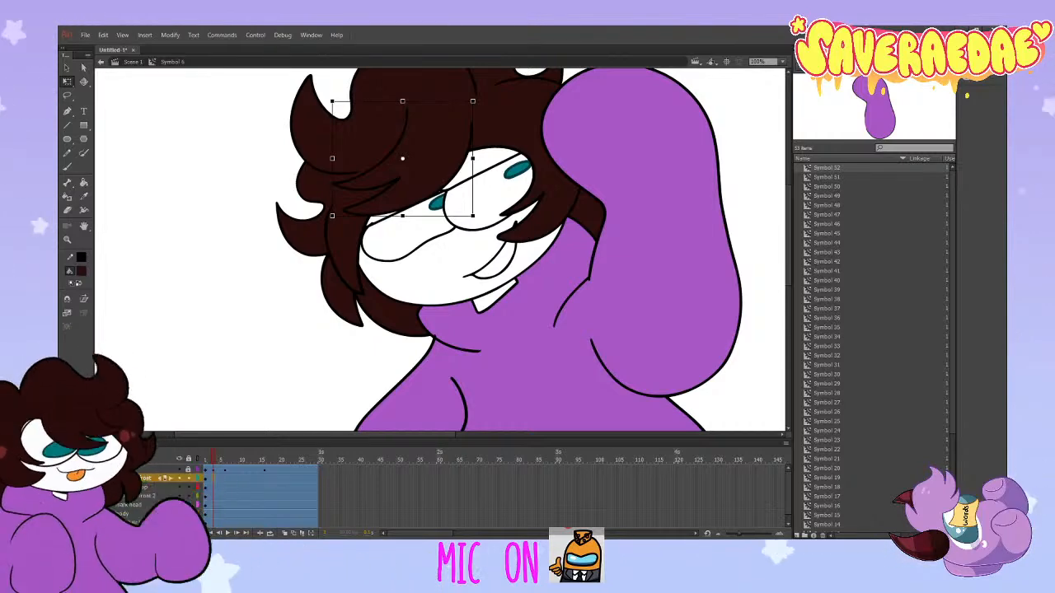
Step: Undo a trial move of the face, set its pivot at the chin near the collar, and tilt it counter-clockwise at frames 4 and 16
click(219, 504)
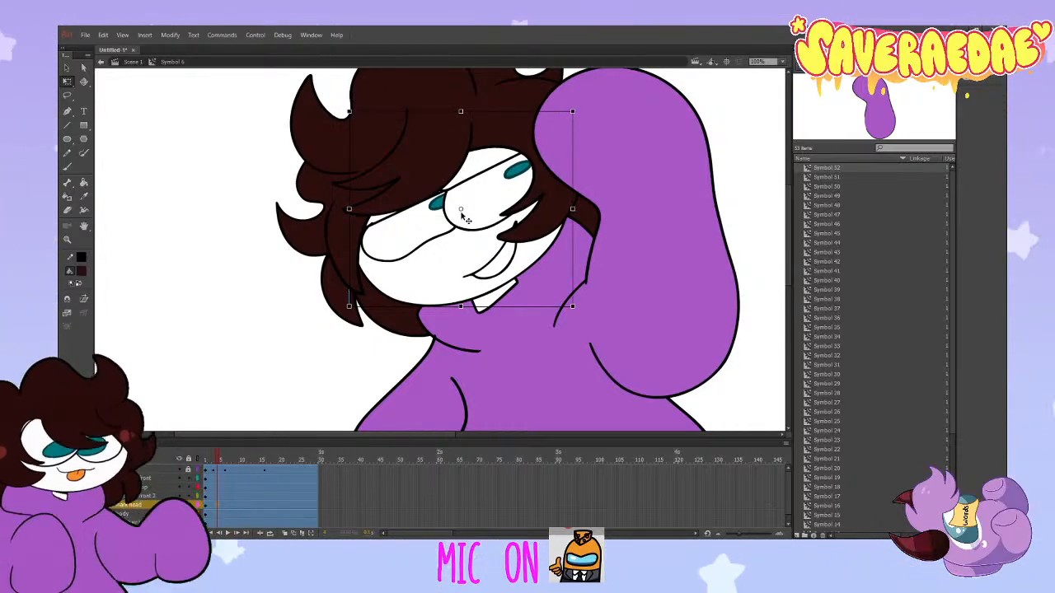
drag(471, 236, 478, 274)
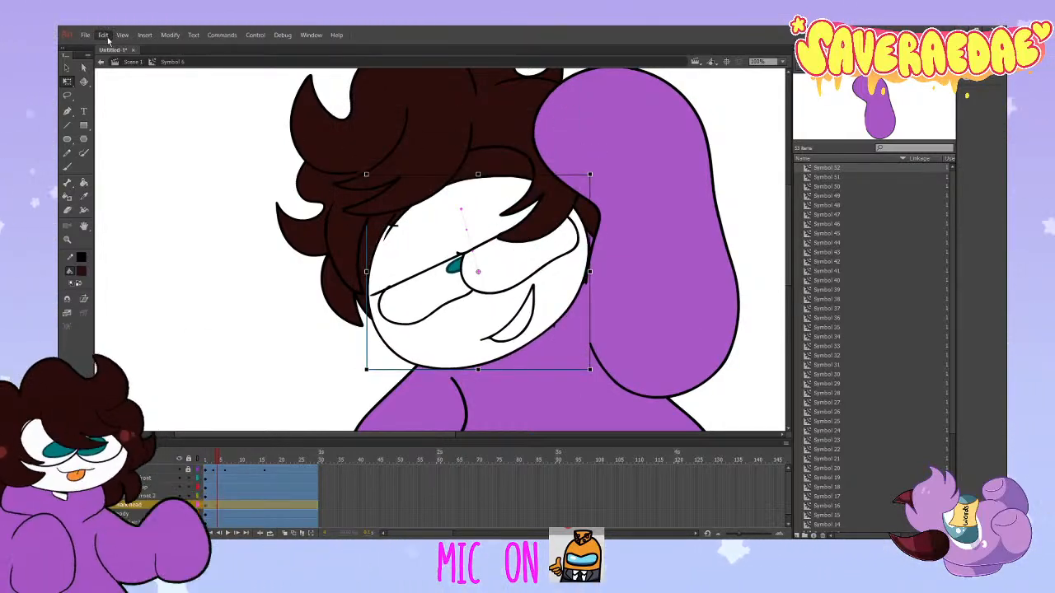
key(ctrl+z)
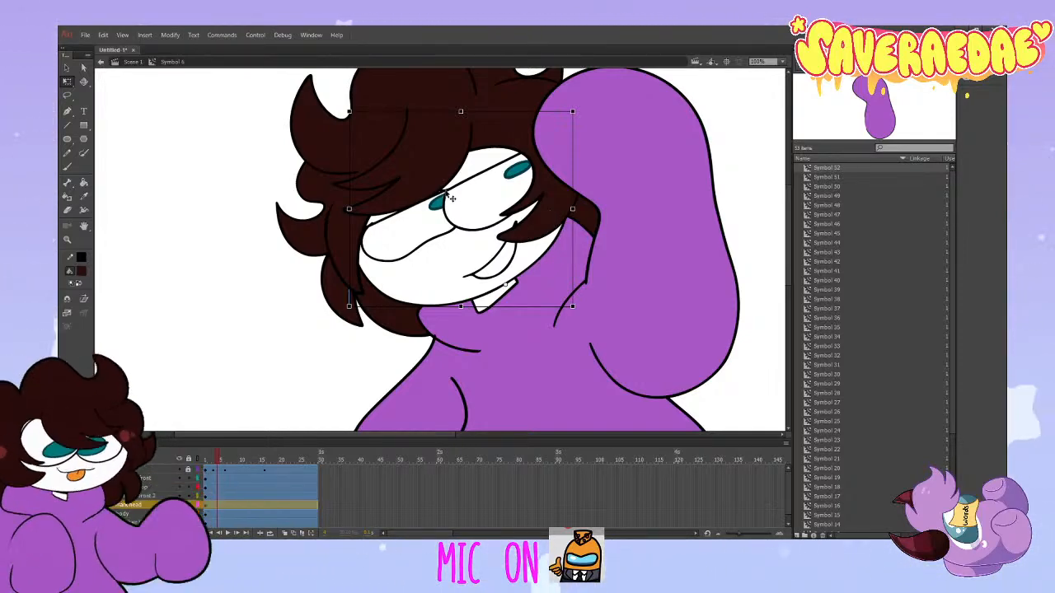
drag(580, 121, 556, 111)
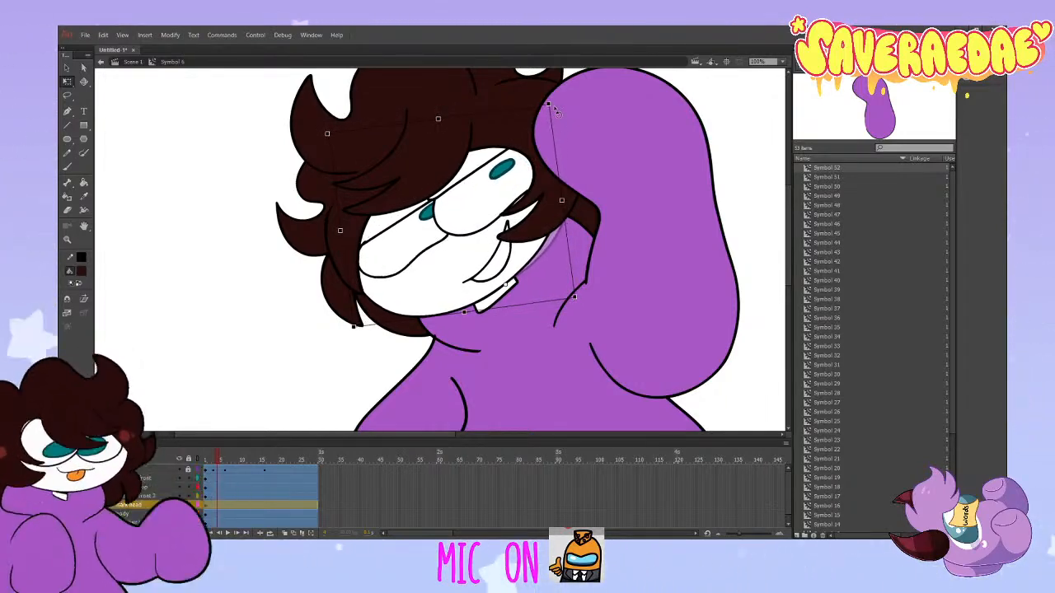
drag(220, 462, 265, 490)
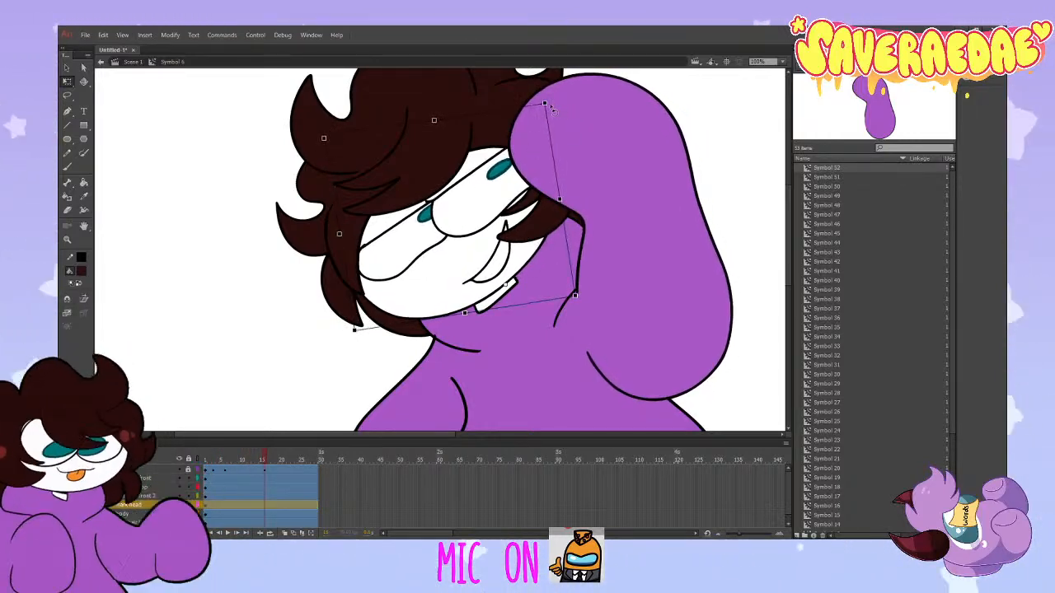
drag(557, 108, 546, 105)
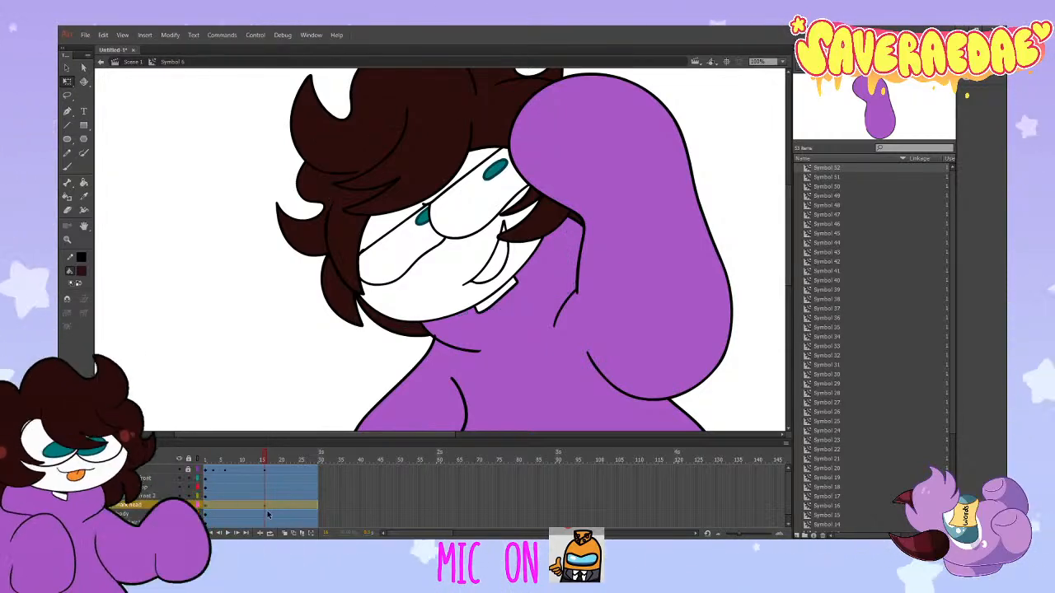
click(219, 515)
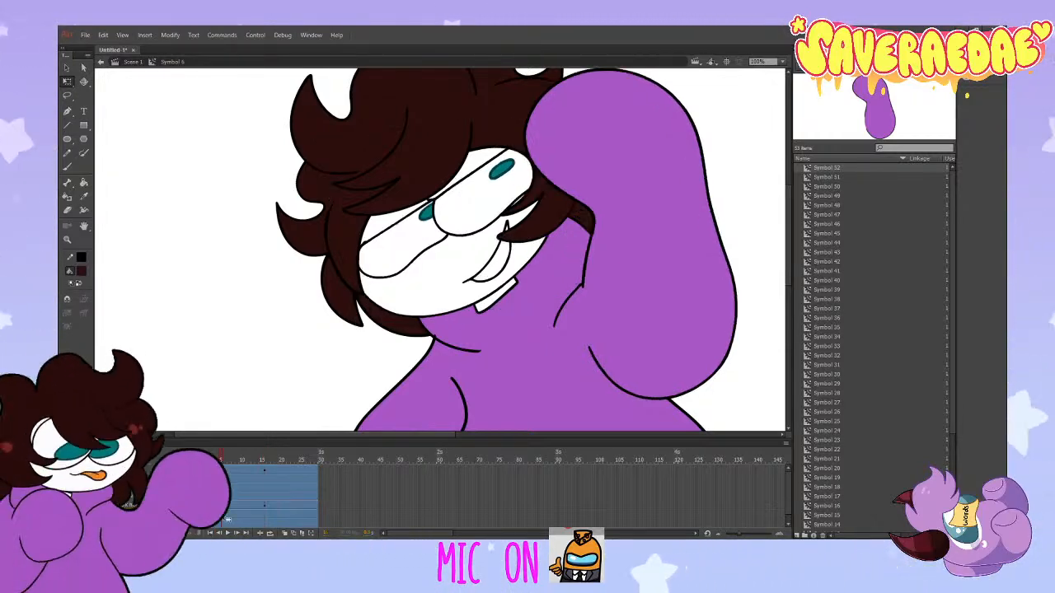
Step: Move the body's pivot down to the lower hoodie and rotate the body slightly counter-clockwise at frame 4
click(467, 317)
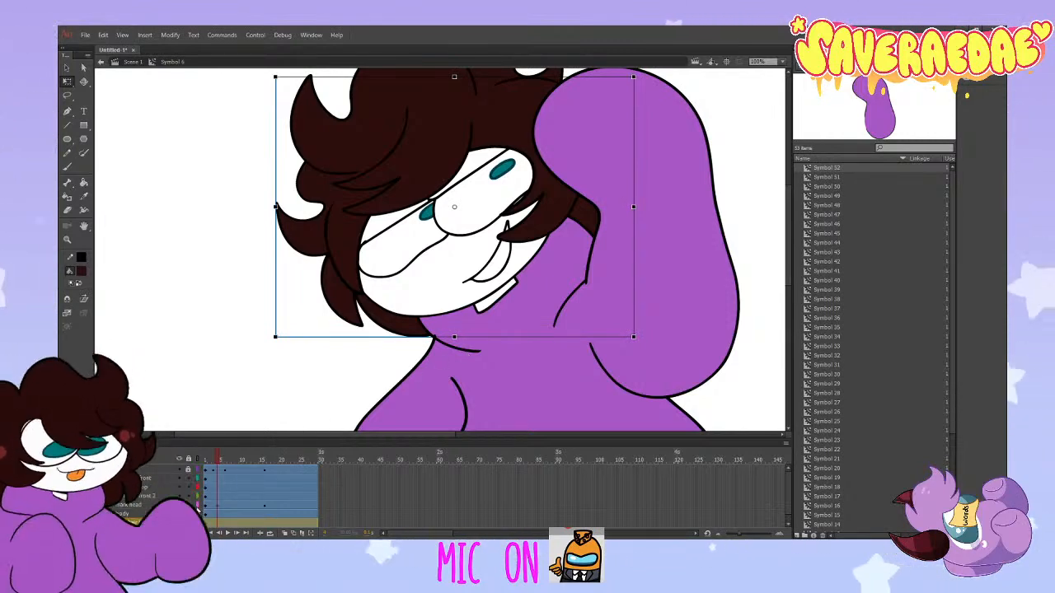
click(246, 508)
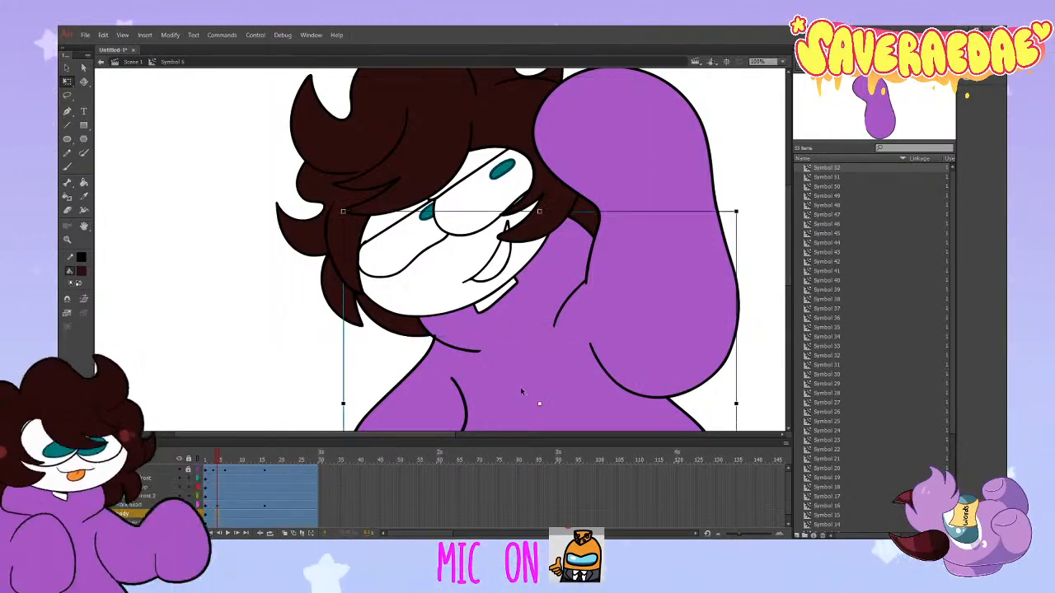
scroll(532, 320, down, 3)
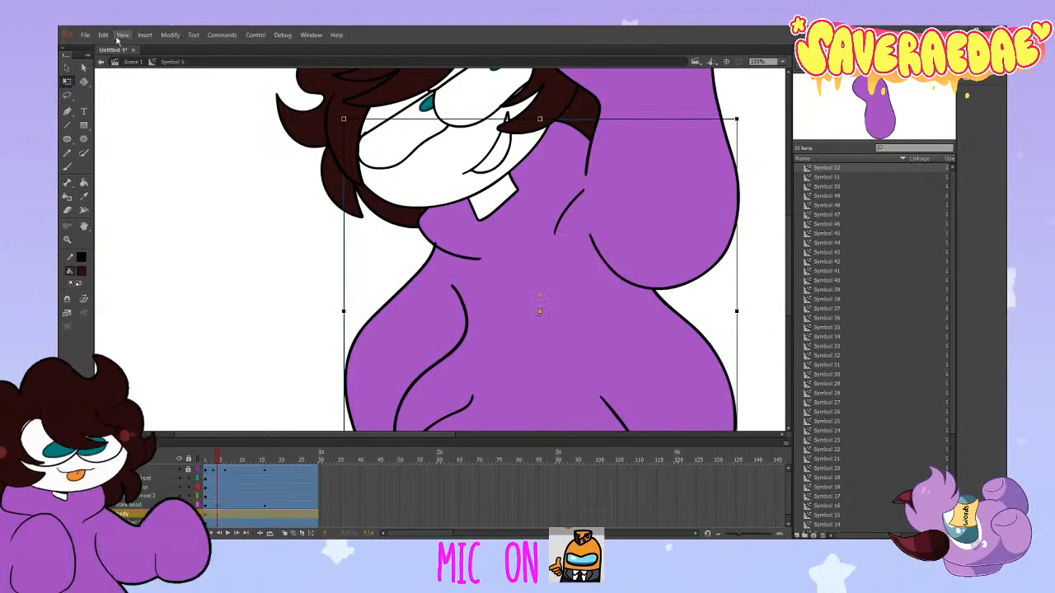
drag(539, 314, 539, 298)
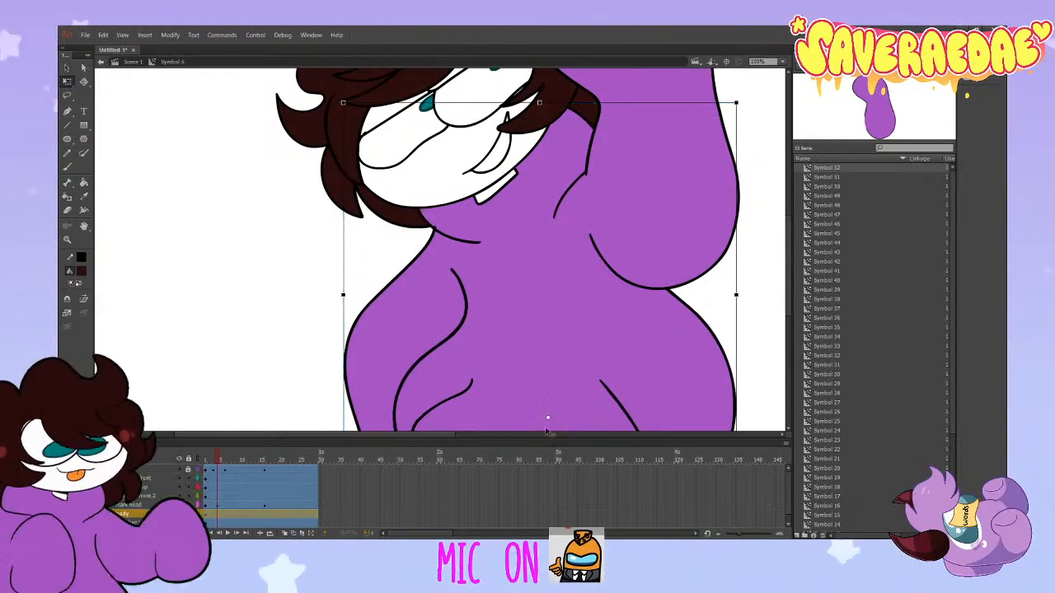
scroll(544, 219, up, 4)
mouse_move(555, 212)
mouse_down()
mouse_move(537, 212)
mouse_move(547, 213)
mouse_up()
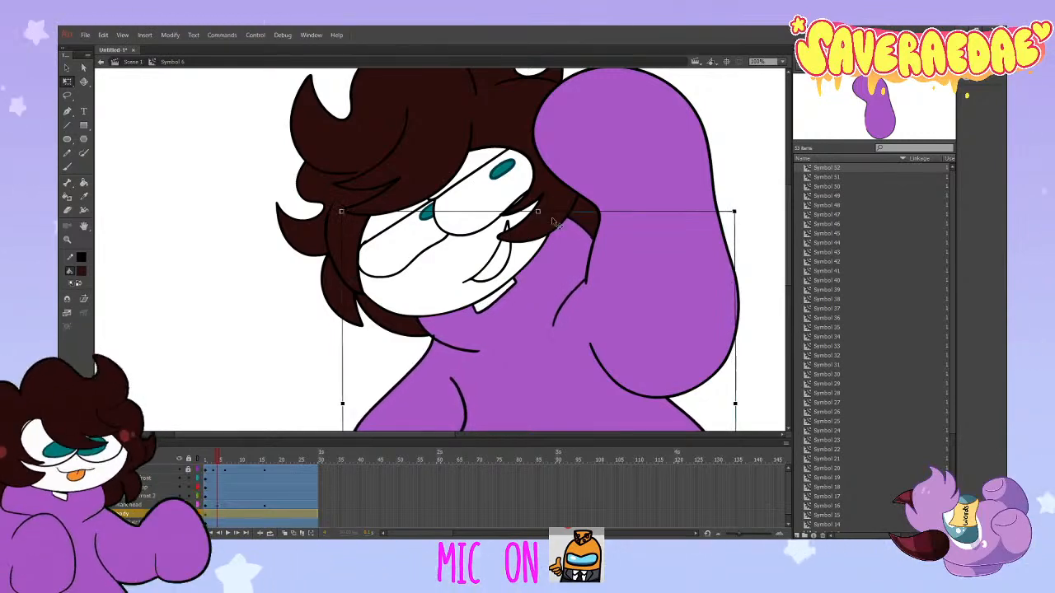
Step: Add a body keyframe at frame 16 and tilt the body slightly further counter-clockwise
click(213, 460)
drag(211, 458, 266, 466)
key(F6)
drag(551, 211, 545, 211)
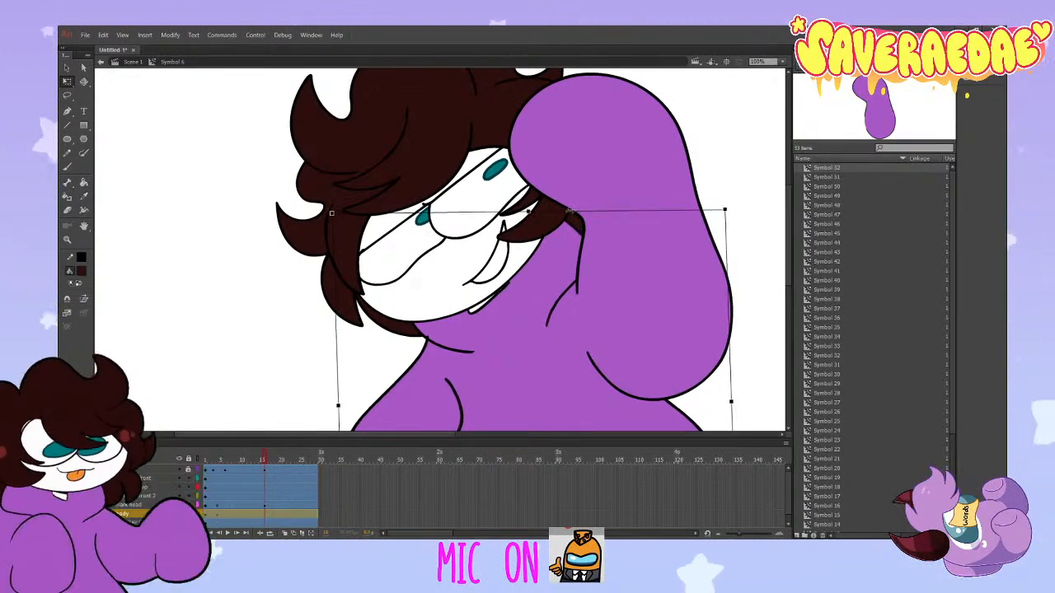
Step: Review the combined body, face and arm movement by scrubbing and playing back from frame 1
drag(260, 463, 209, 490)
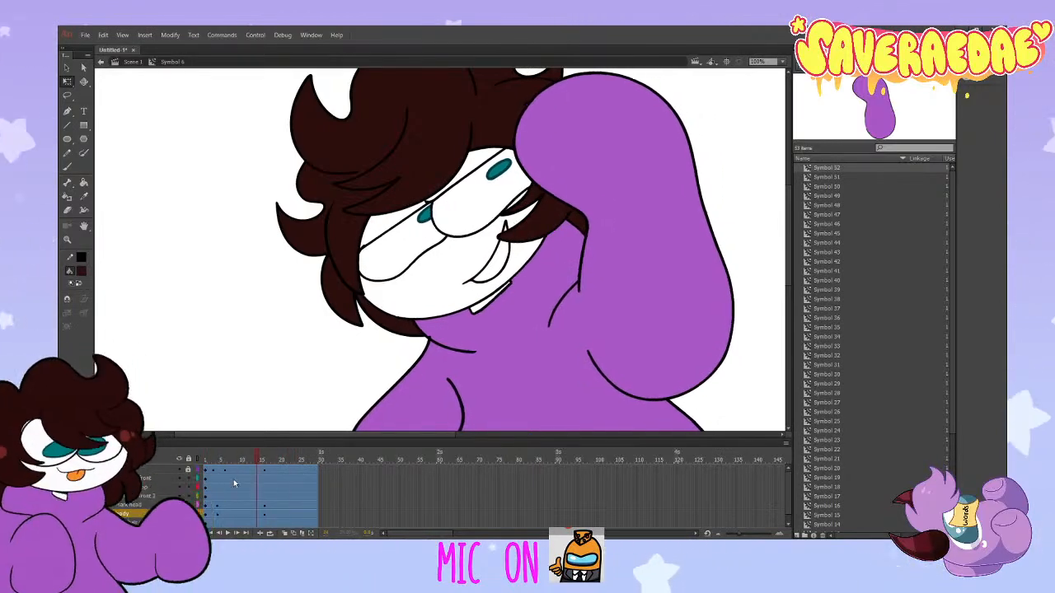
click(197, 511)
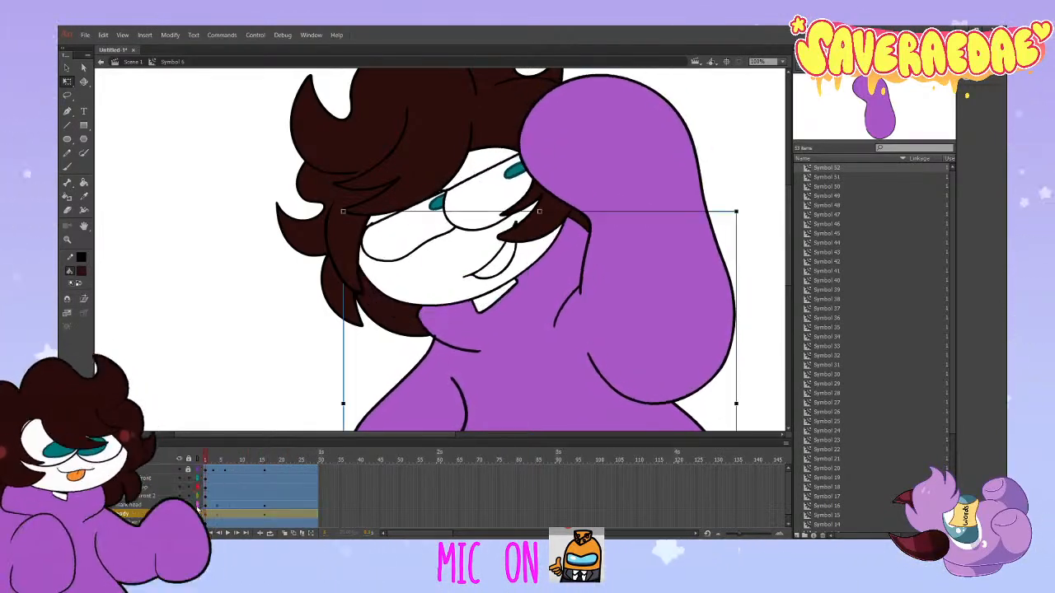
click(189, 513)
click(178, 496)
click(179, 496)
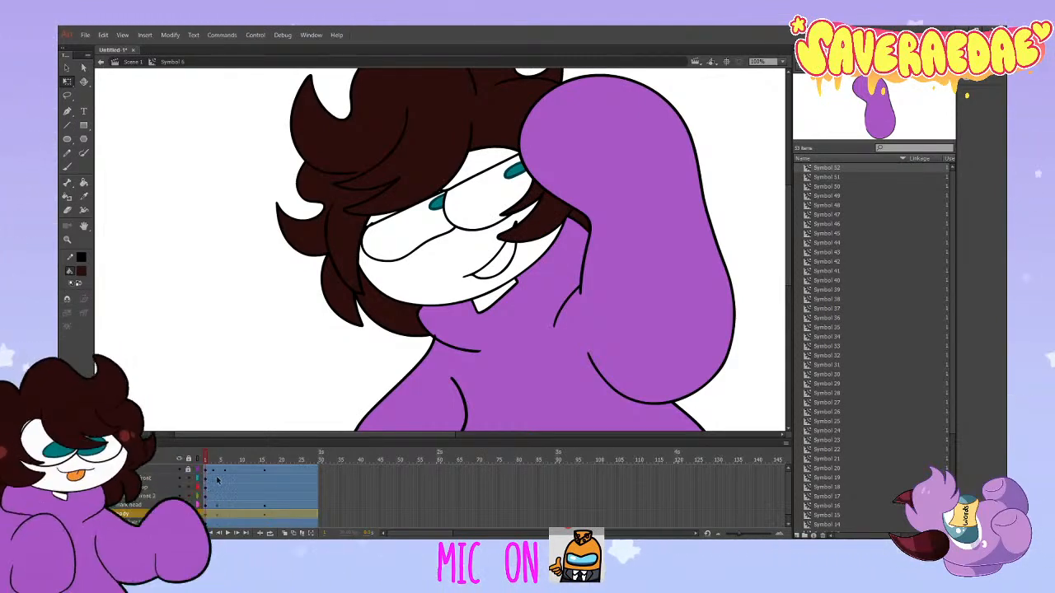
key(Return)
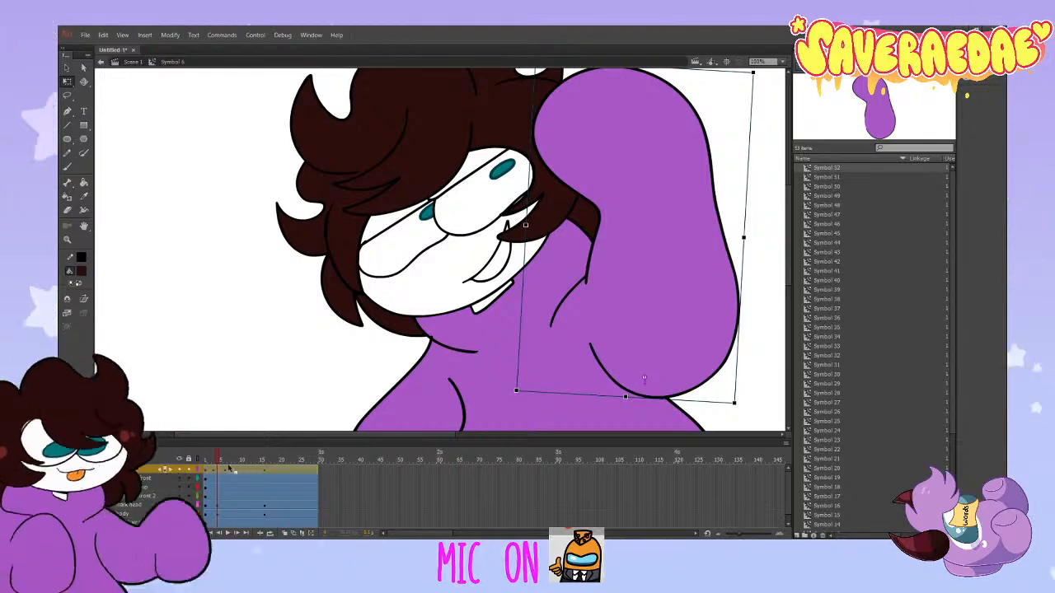
Step: Keyframe the front, top and back hair layers at frames 3, 6 and 16, tilting the hair pieces with the head
click(144, 478)
key(ctrl+z)
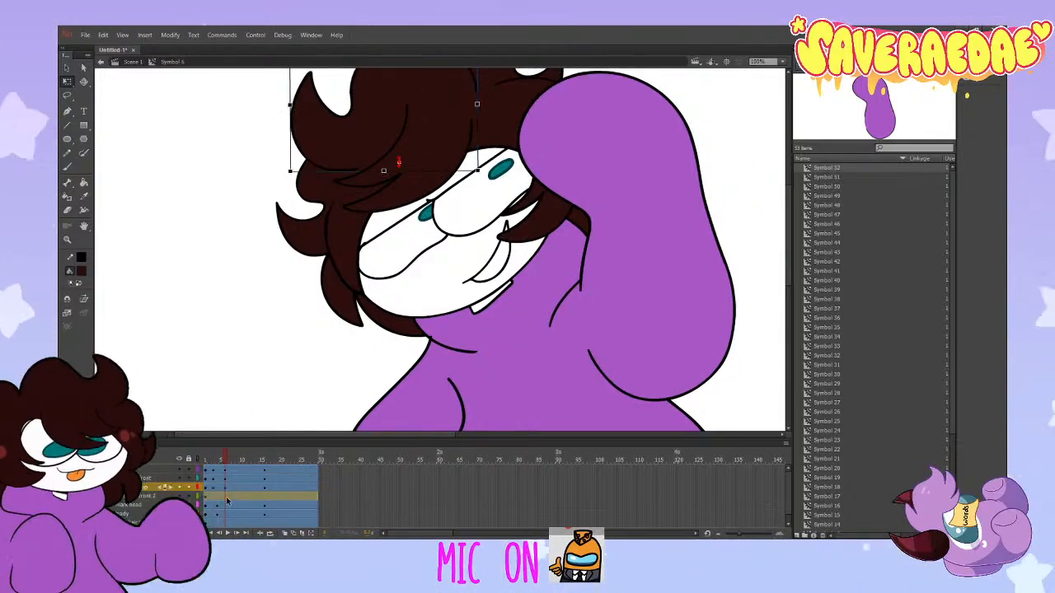
click(226, 497)
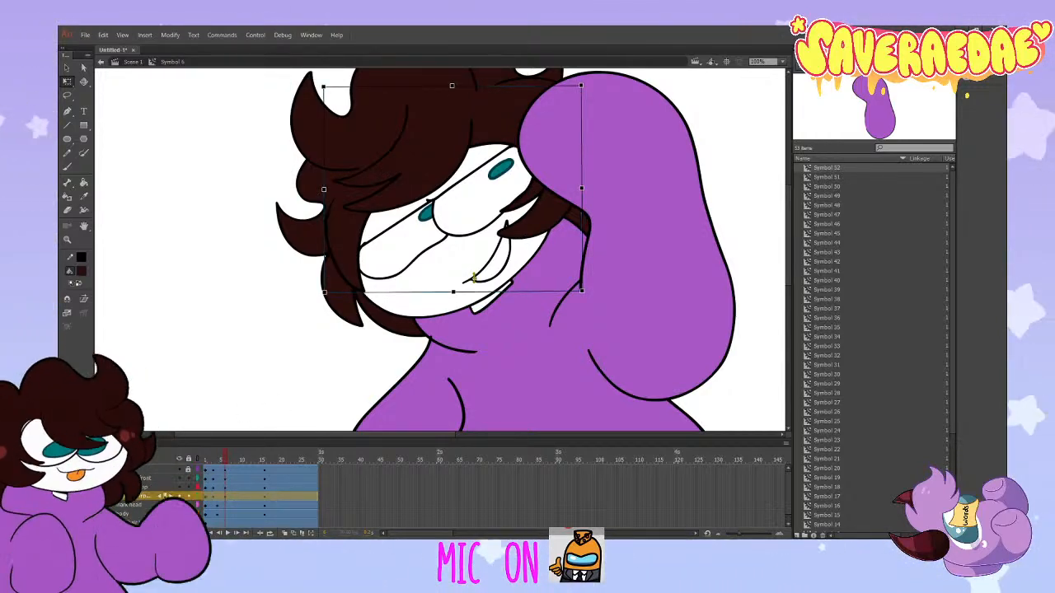
click(213, 522)
key(ctrl+z)
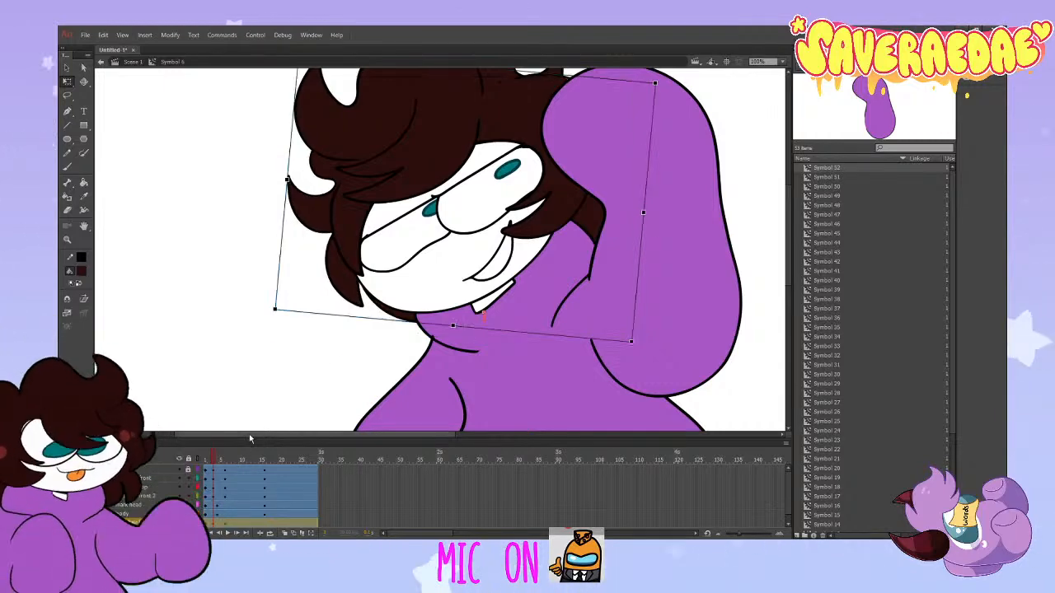
drag(215, 461, 184, 513)
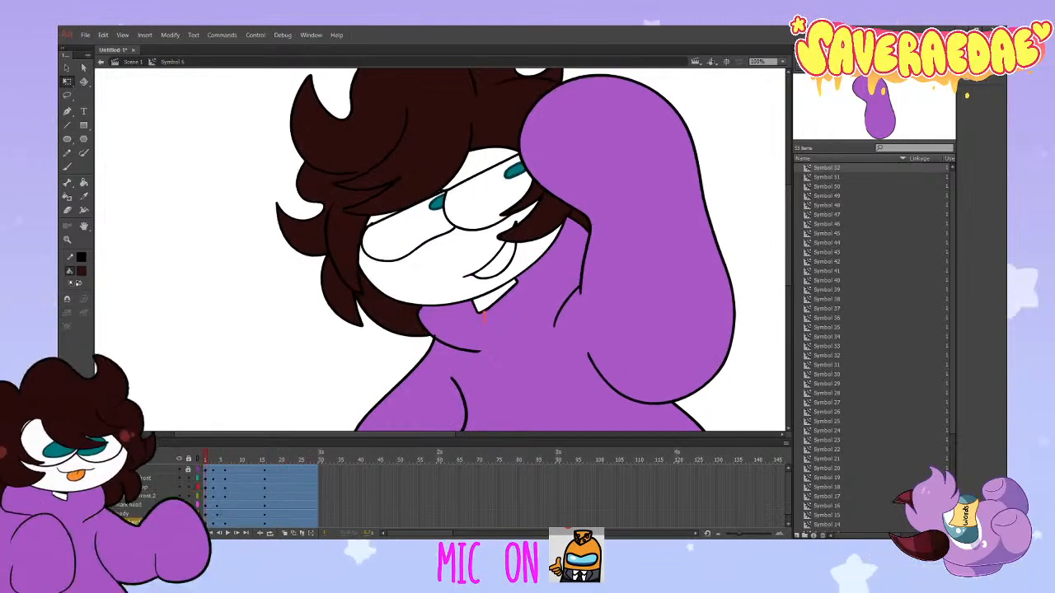
Step: Move the front, top and back hair's early keyframes to frame 4 and tilt these hair pieces counter-clockwise
click(140, 521)
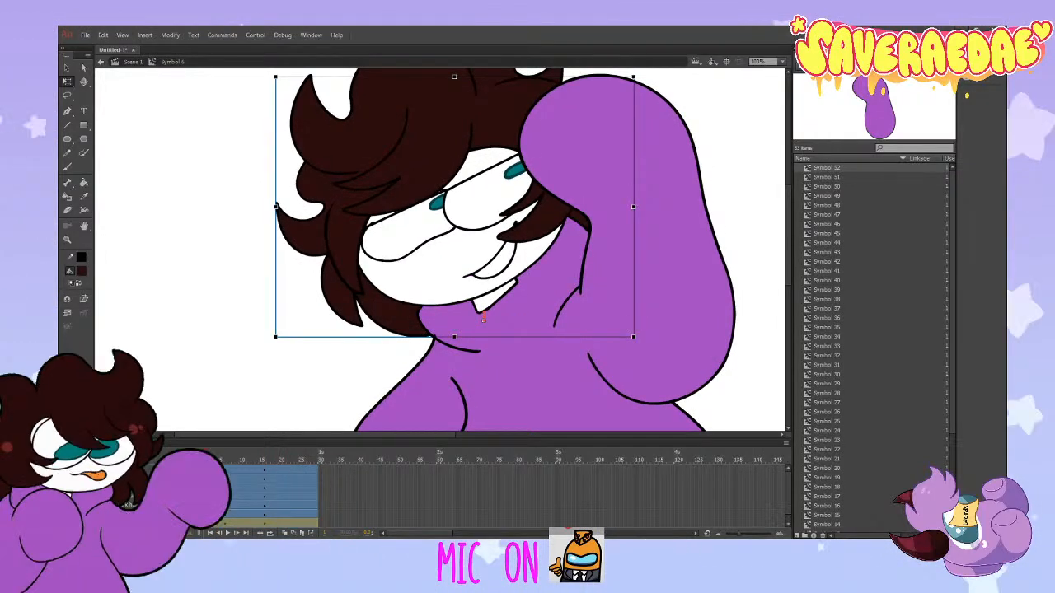
click(214, 504)
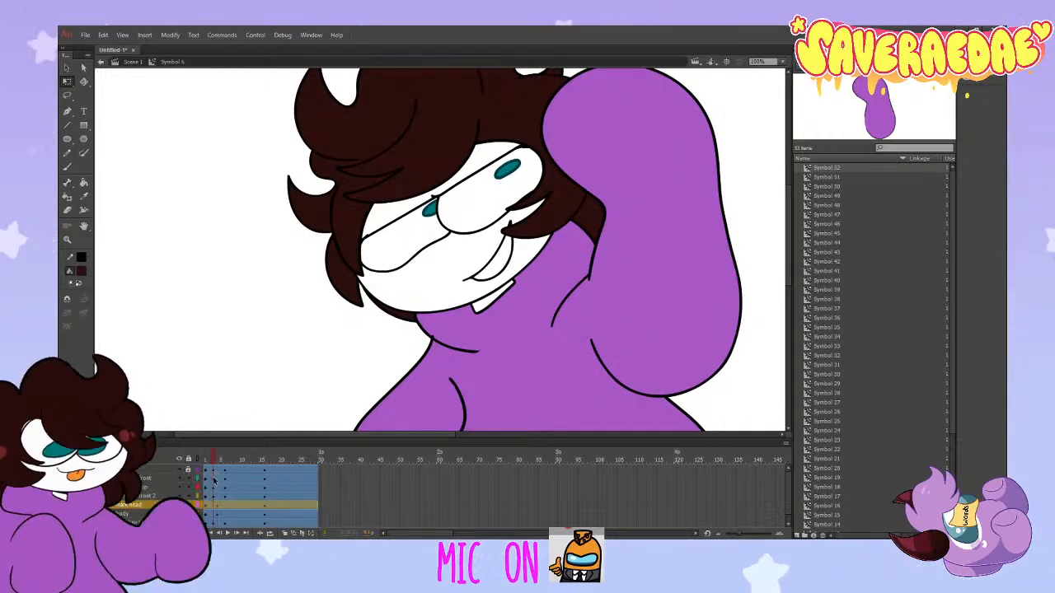
click(216, 478)
drag(212, 478, 217, 478)
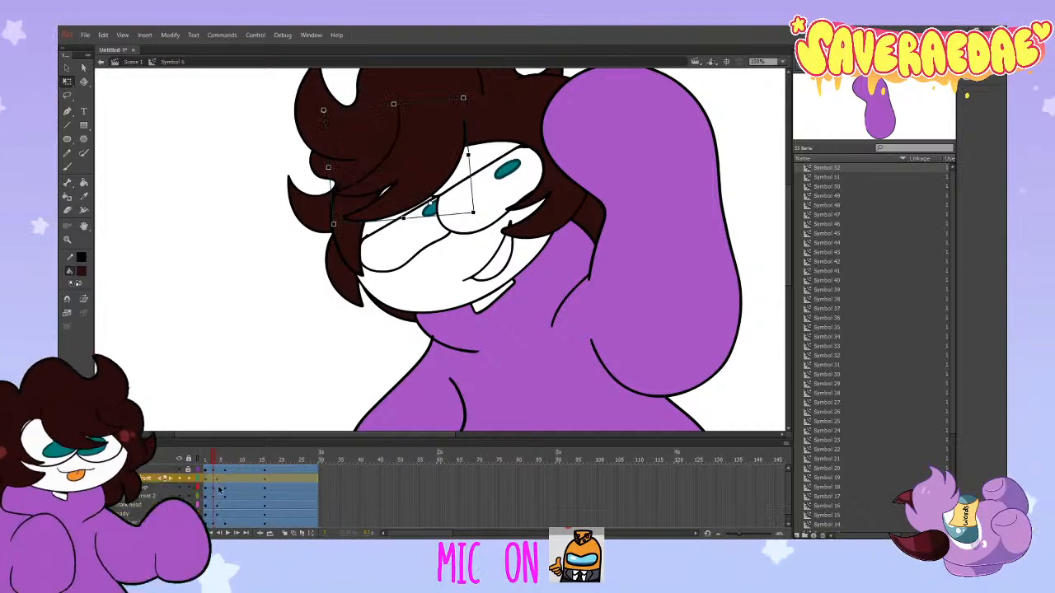
click(219, 489)
key(ctrl+z)
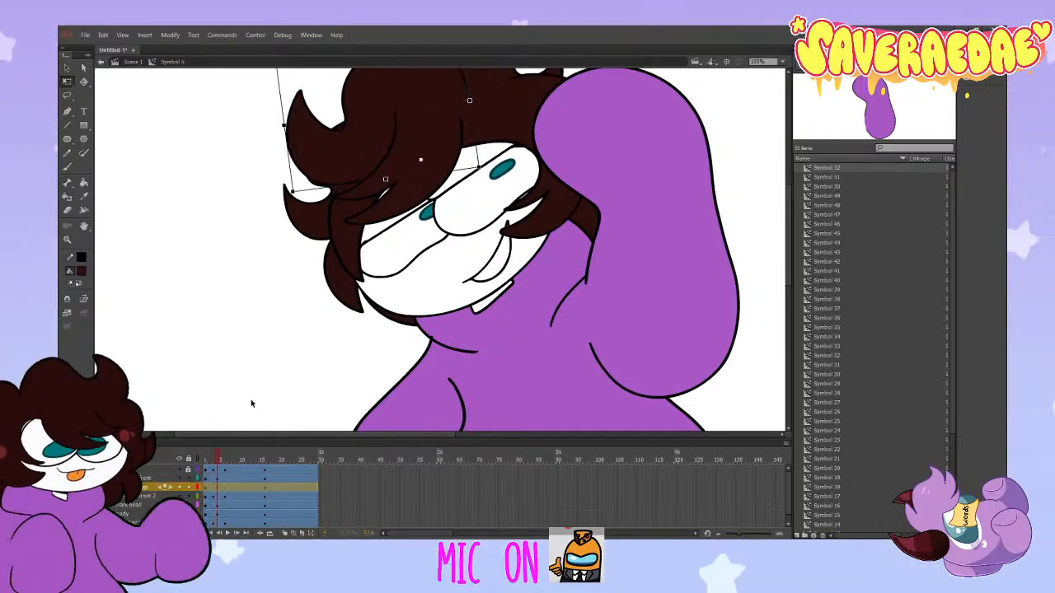
click(213, 522)
key(ctrl+z)
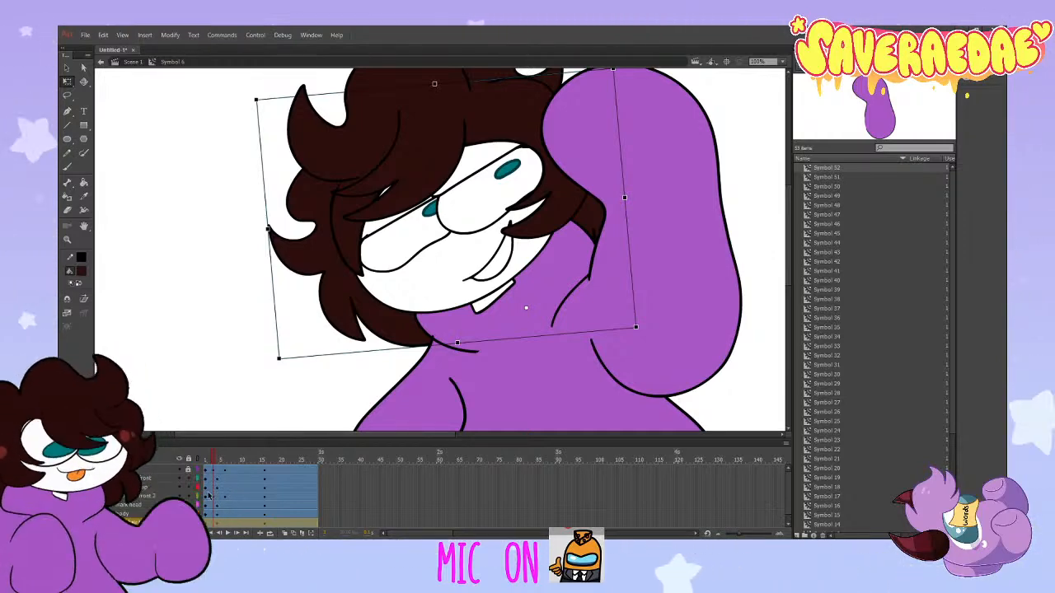
Step: Scrub through and play back the hair's movement against the face and arm
drag(213, 460, 230, 479)
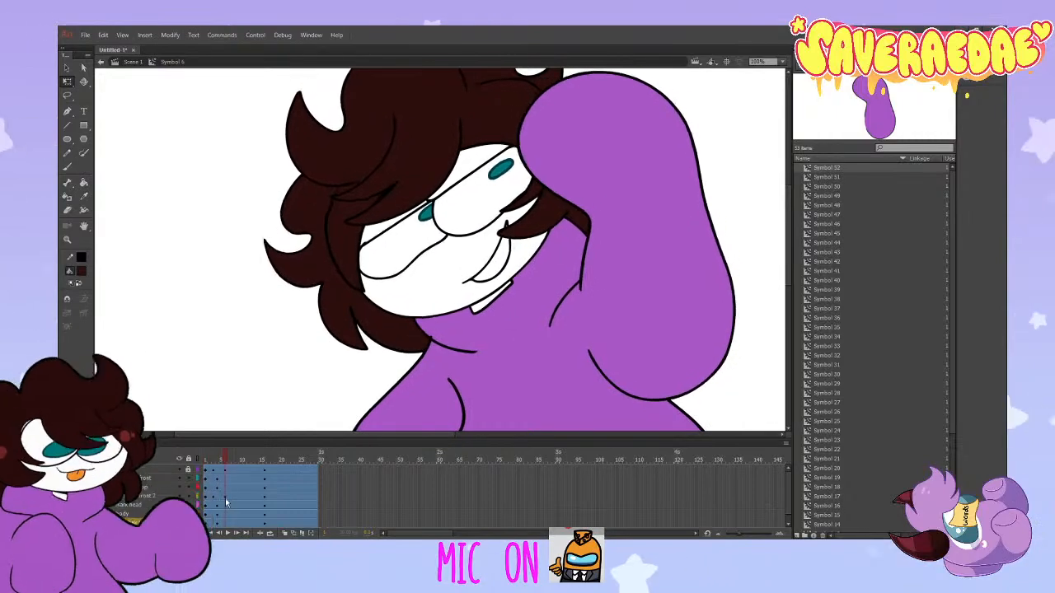
click(216, 522)
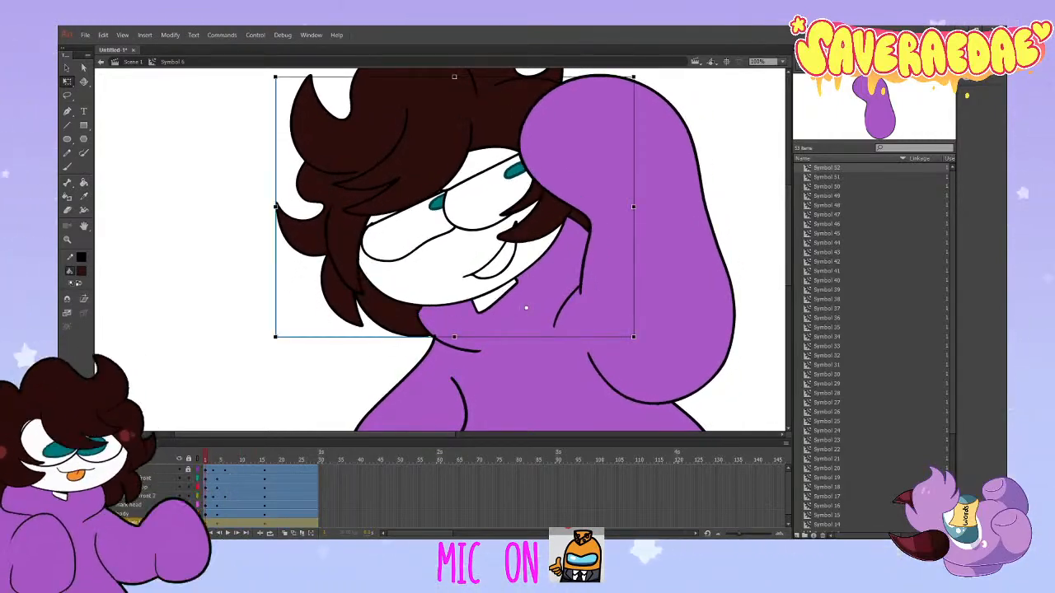
key(Return)
drag(235, 461, 220, 503)
click(214, 522)
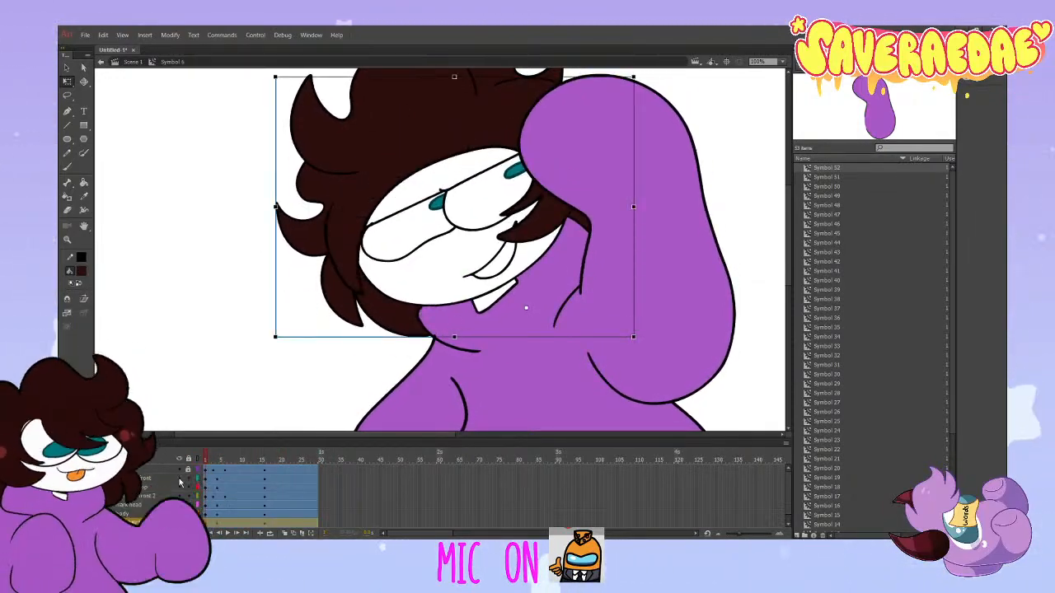
Step: Rotate the front hair slightly further counter-clockwise at its frame 4 keyframe and play back the result
click(218, 482)
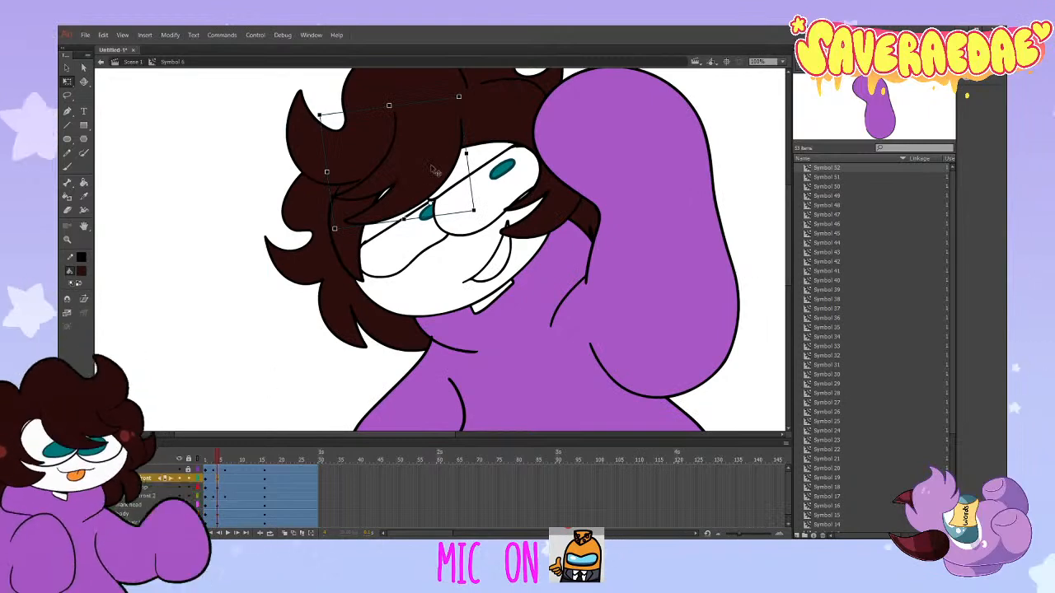
click(211, 462)
click(219, 482)
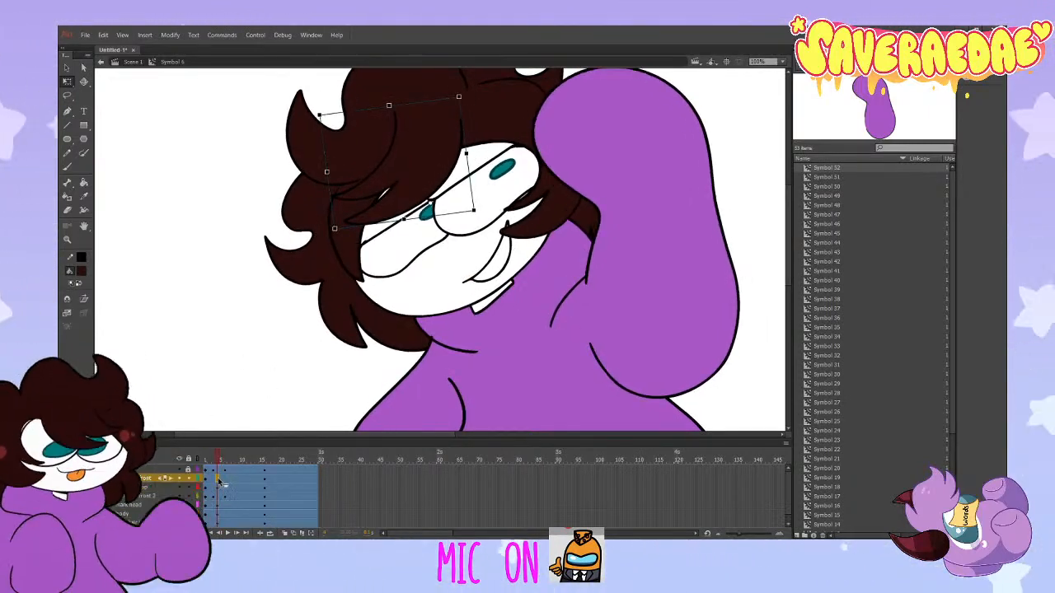
click(206, 467)
mouse_move(206, 468)
mouse_down()
mouse_move(233, 470)
mouse_move(206, 469)
mouse_move(221, 478)
mouse_up()
click(223, 482)
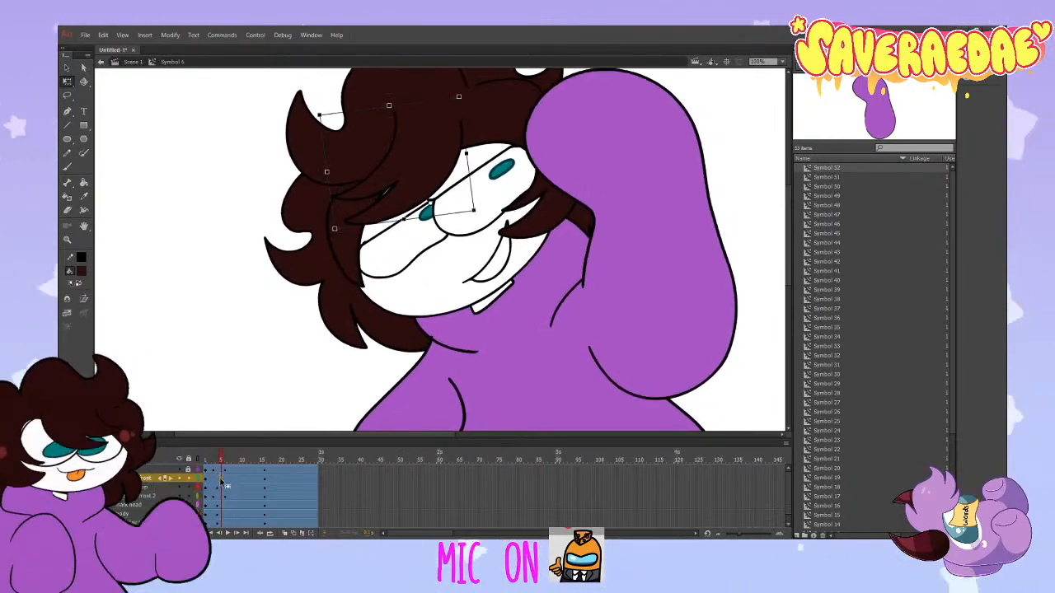
click(218, 481)
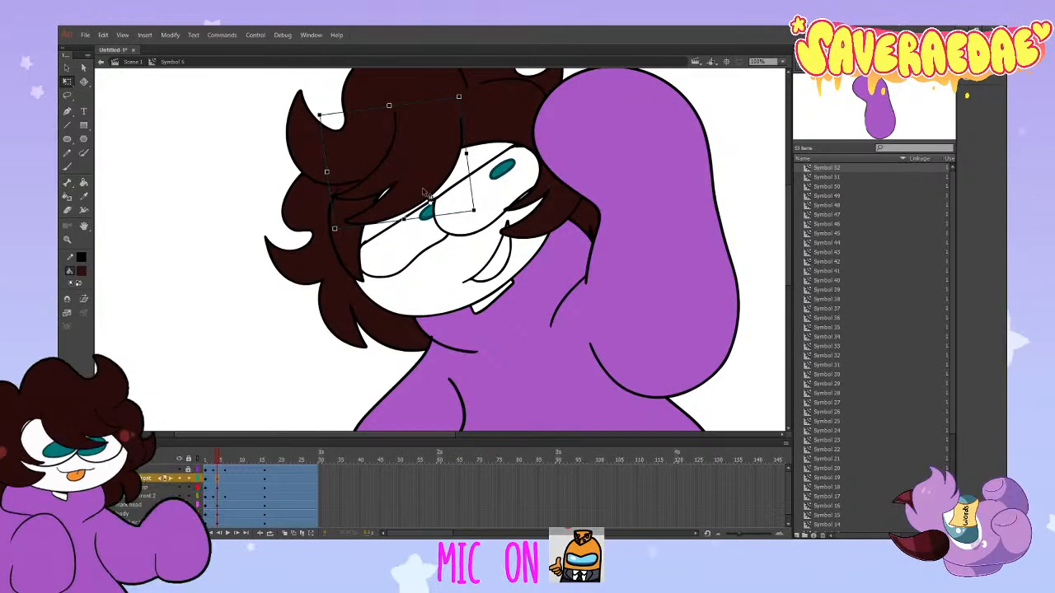
drag(482, 221, 488, 216)
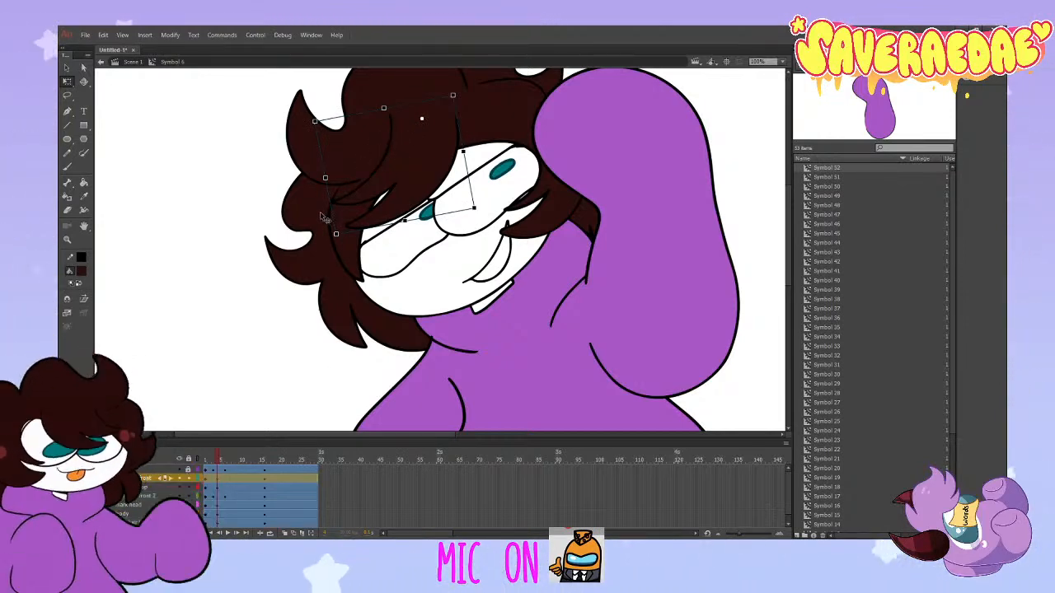
key(Return)
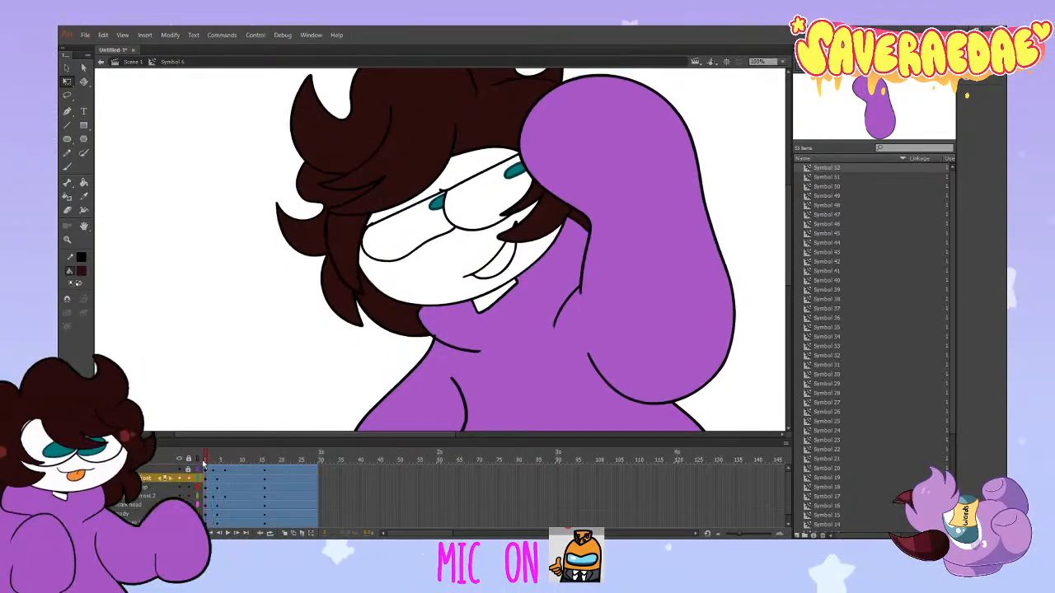
Step: Rotate the front hair slightly back clockwise at frame 7 and play back its movement
drag(226, 469, 228, 469)
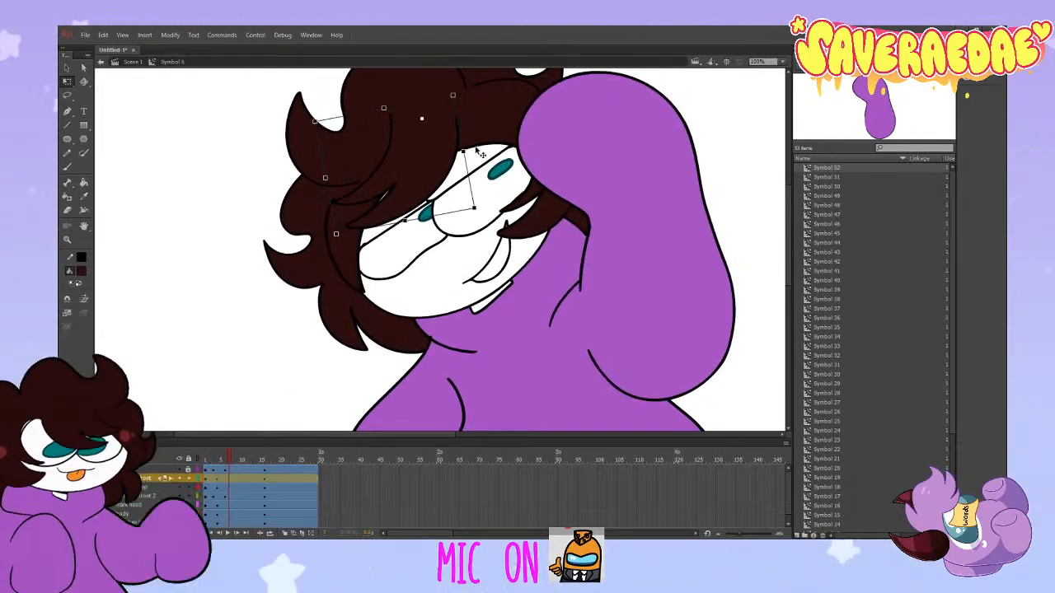
drag(459, 98, 463, 101)
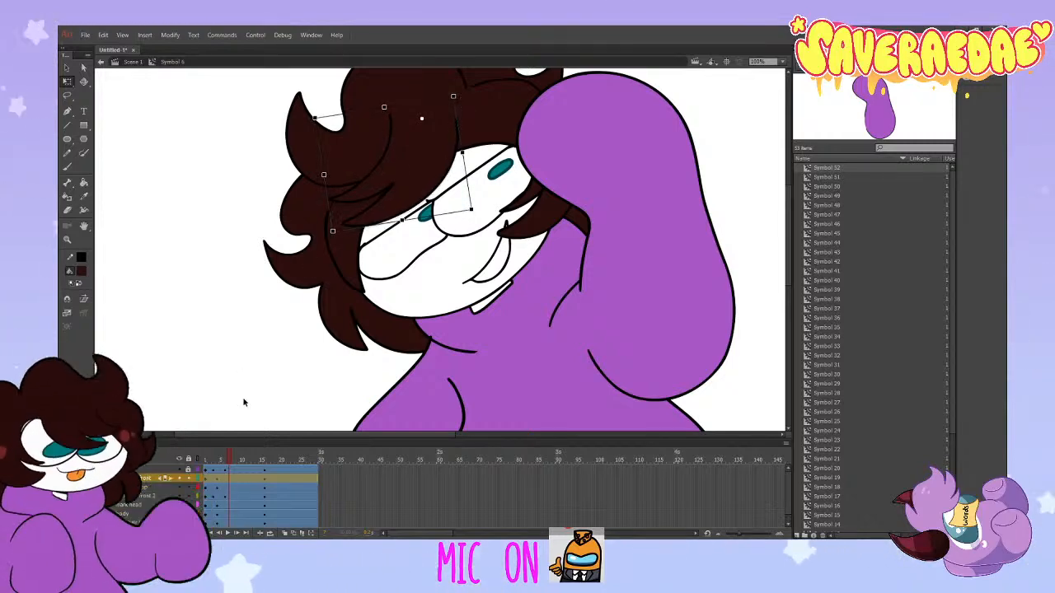
drag(230, 459, 277, 492)
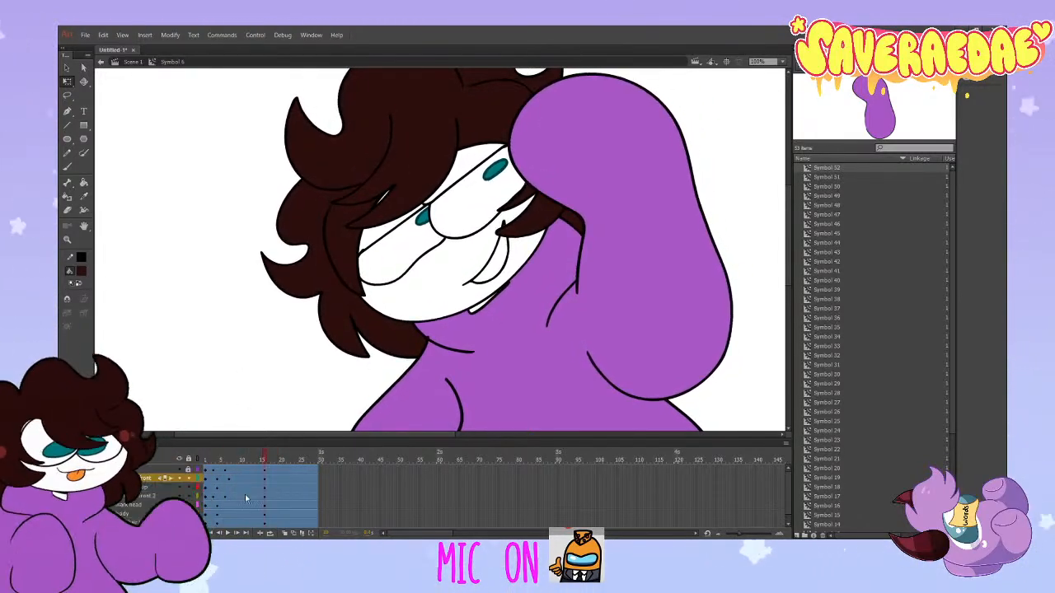
key(Return)
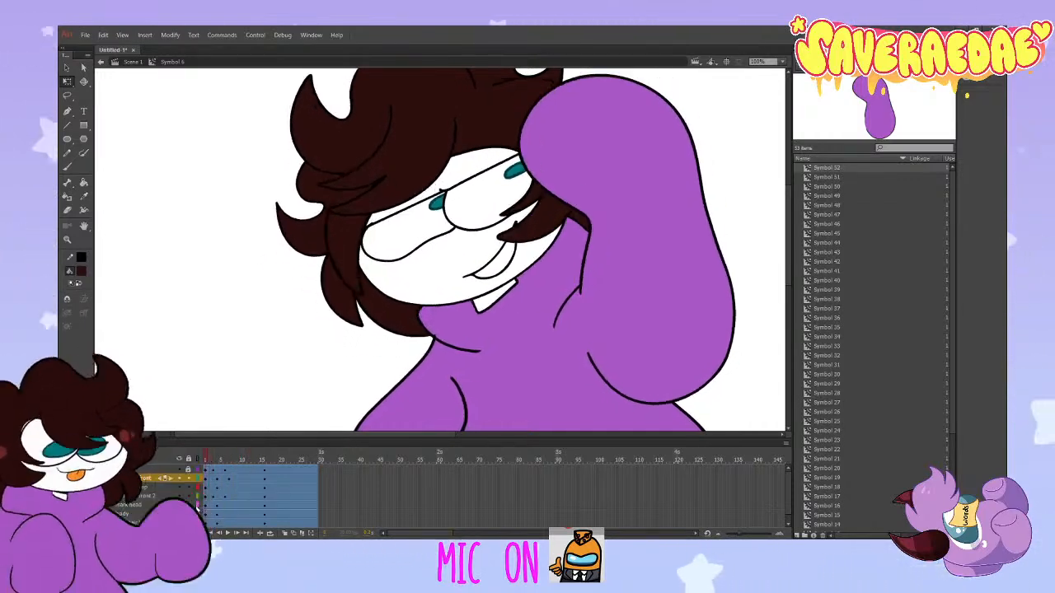
Step: Tilt the top hair piece slightly counter-clockwise at its frame 4 keyframe and back clockwise at frame 7
click(173, 478)
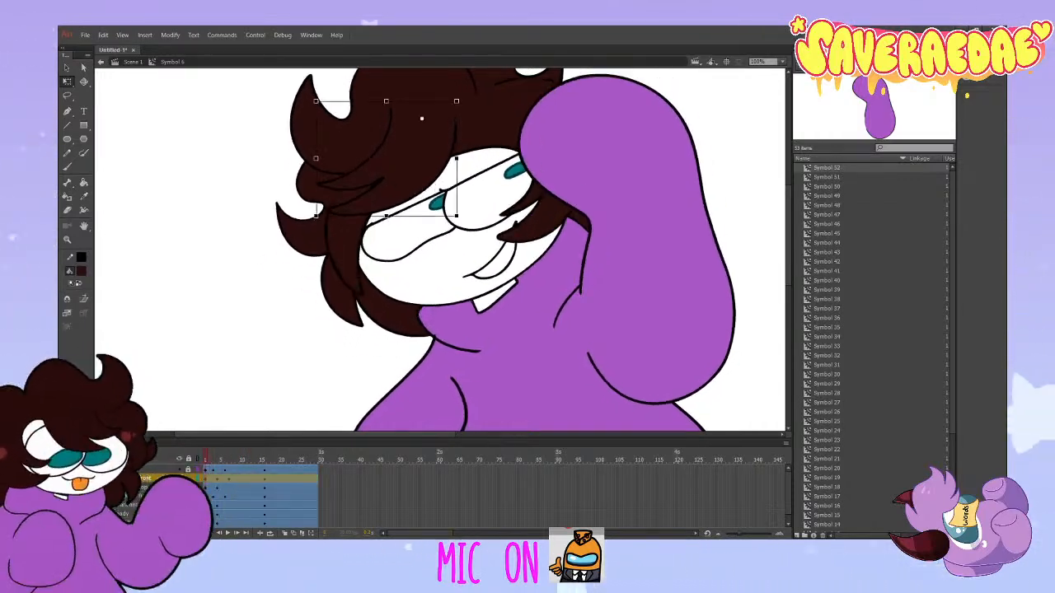
click(221, 467)
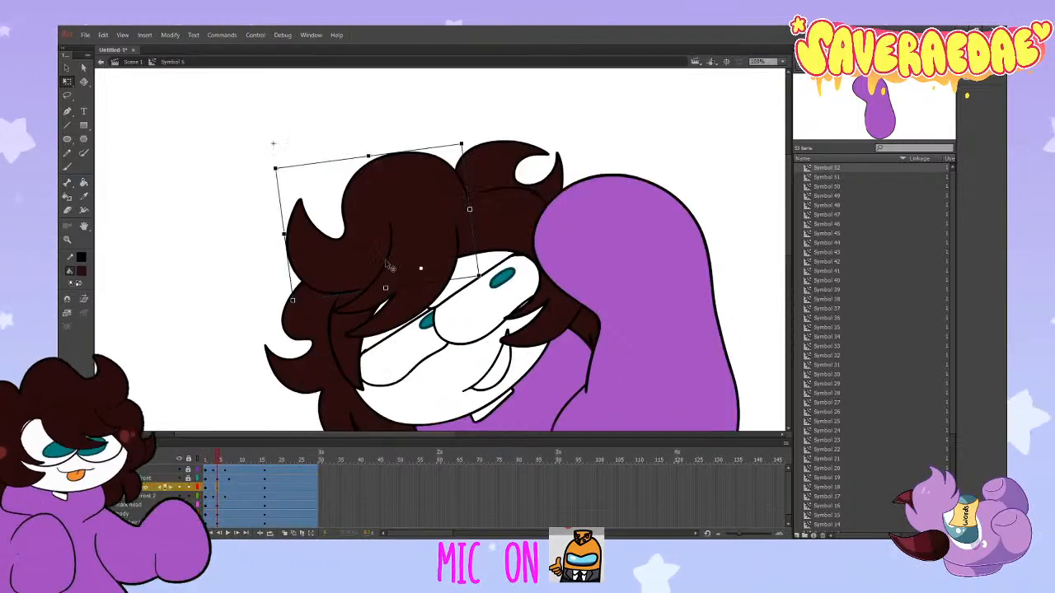
mouse_move(220, 463)
mouse_down()
mouse_move(203, 469)
mouse_move(218, 469)
mouse_up()
click(218, 485)
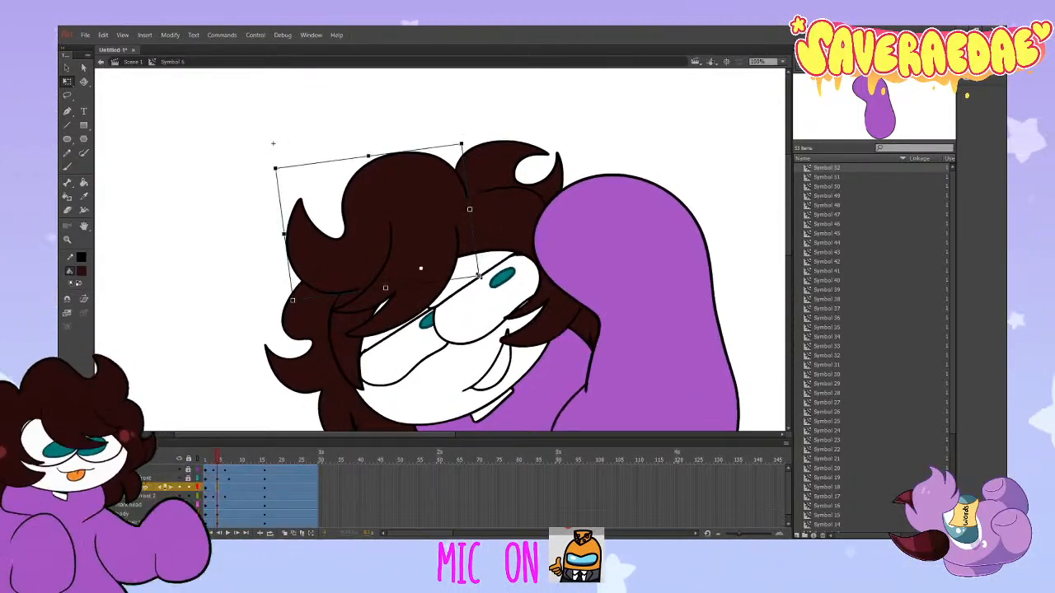
drag(483, 282, 484, 277)
drag(216, 460, 230, 459)
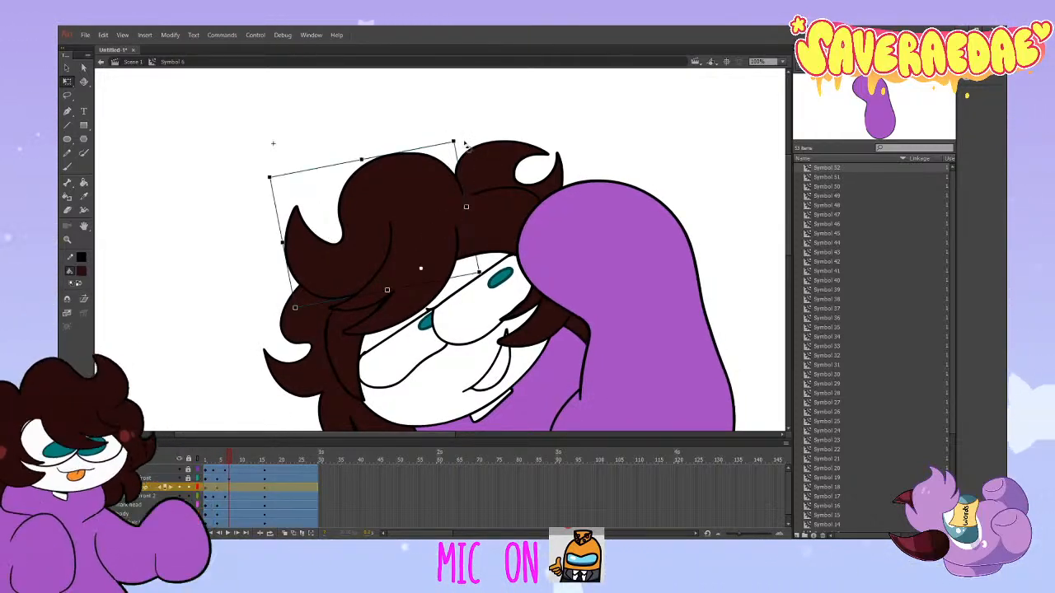
drag(463, 145, 476, 150)
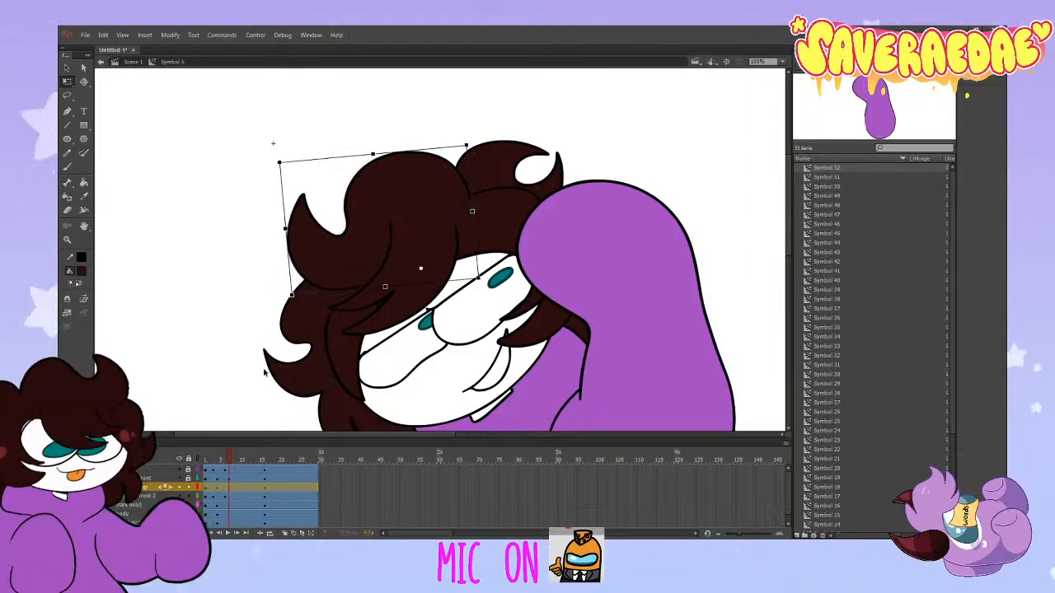
Step: Lock the top hair layer and play back the hair's movement from frame 1
drag(227, 458, 204, 500)
click(188, 487)
click(179, 497)
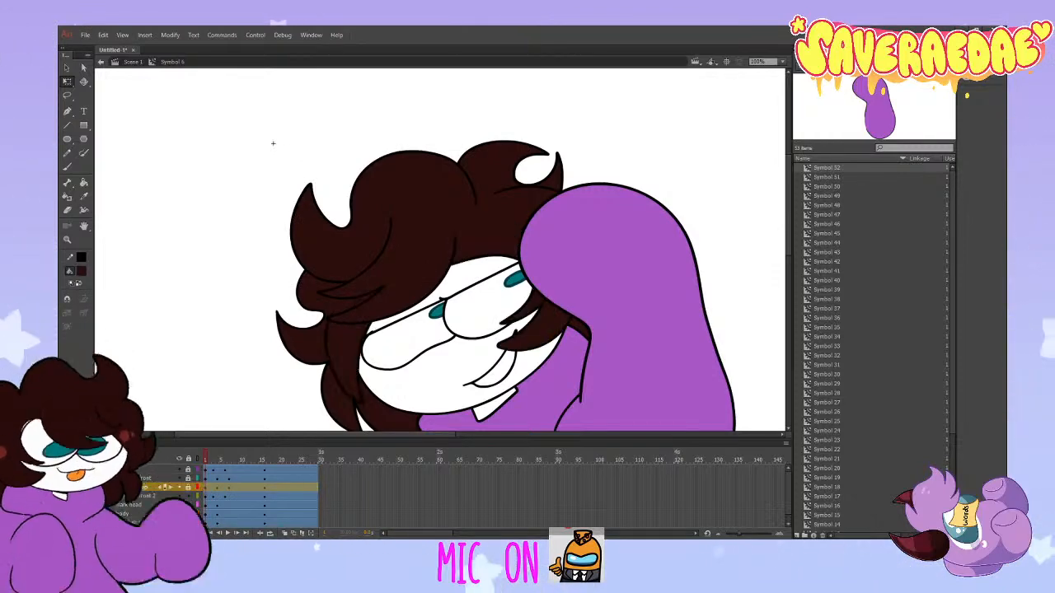
key(Return)
Step: Shift the second front hair layer's keyframes one frame later, to frames 4, 7 and 17
click(217, 496)
drag(217, 459, 252, 472)
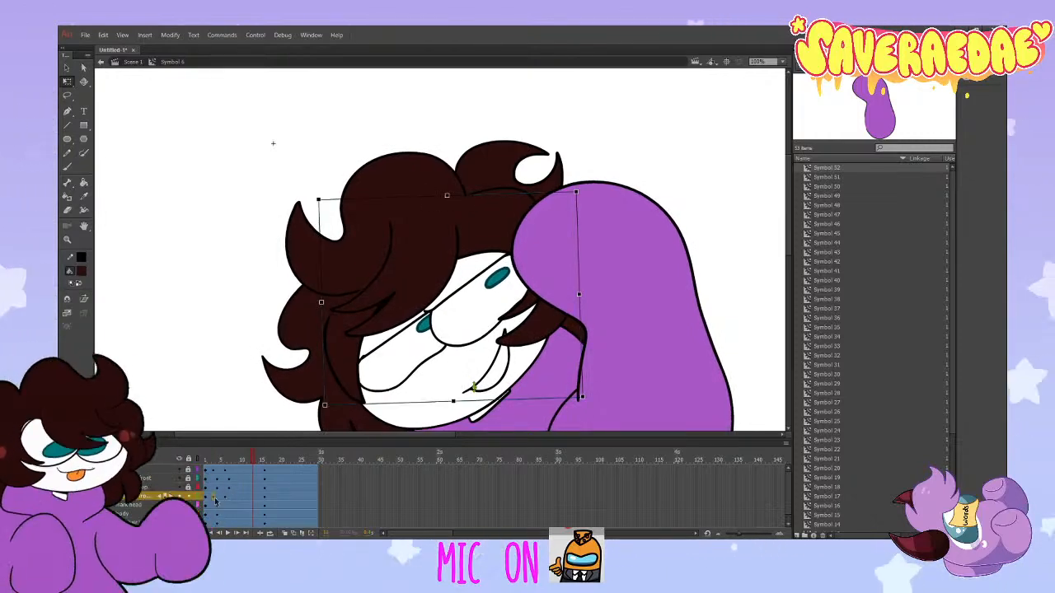
click(224, 498)
mouse_move(225, 498)
mouse_down()
mouse_move(232, 469)
mouse_move(244, 487)
mouse_move(216, 497)
mouse_up()
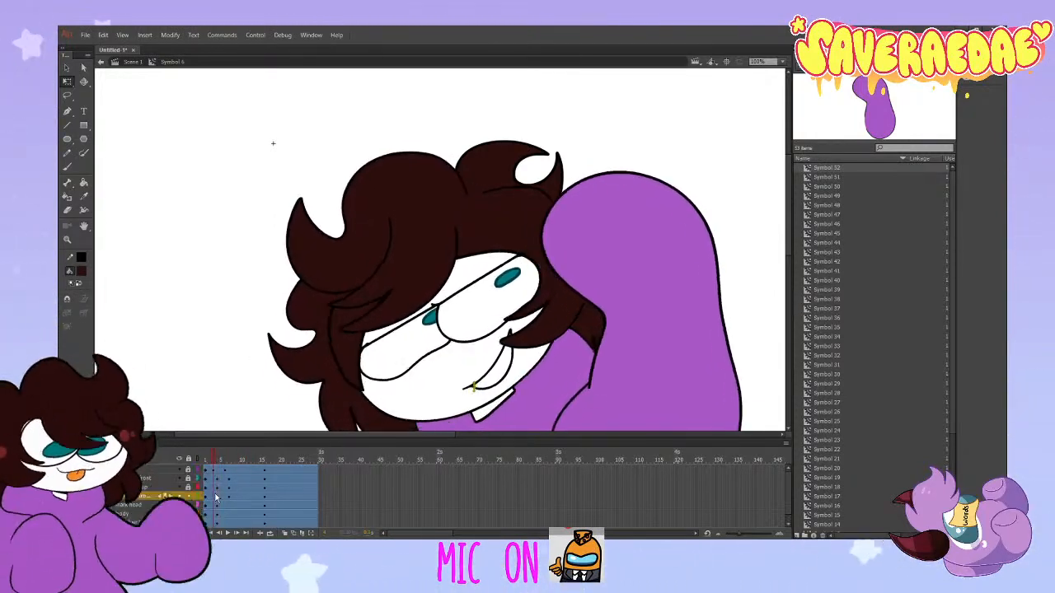
click(263, 496)
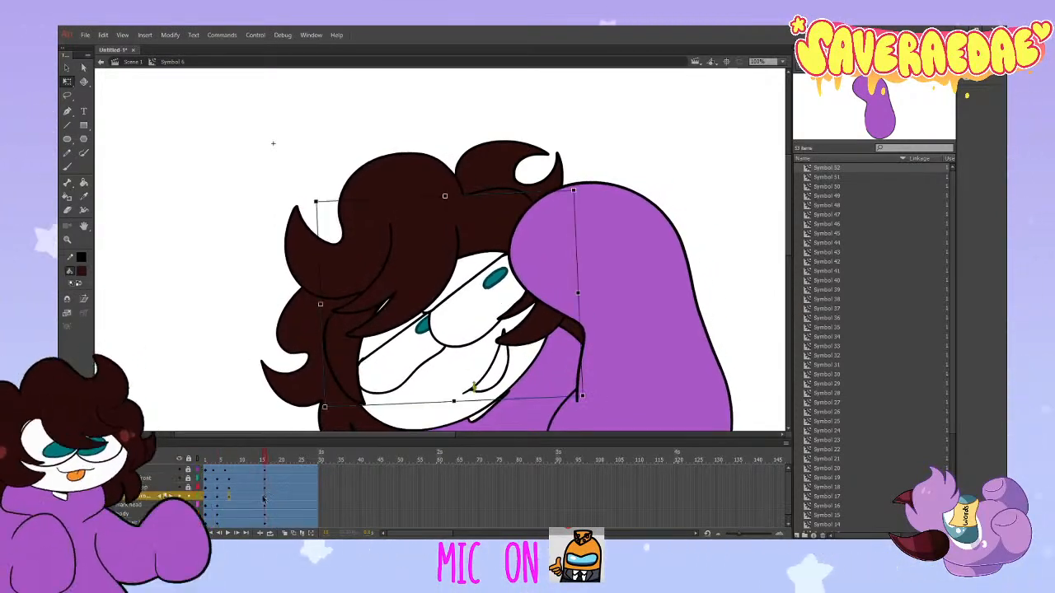
drag(216, 481, 275, 503)
click(269, 497)
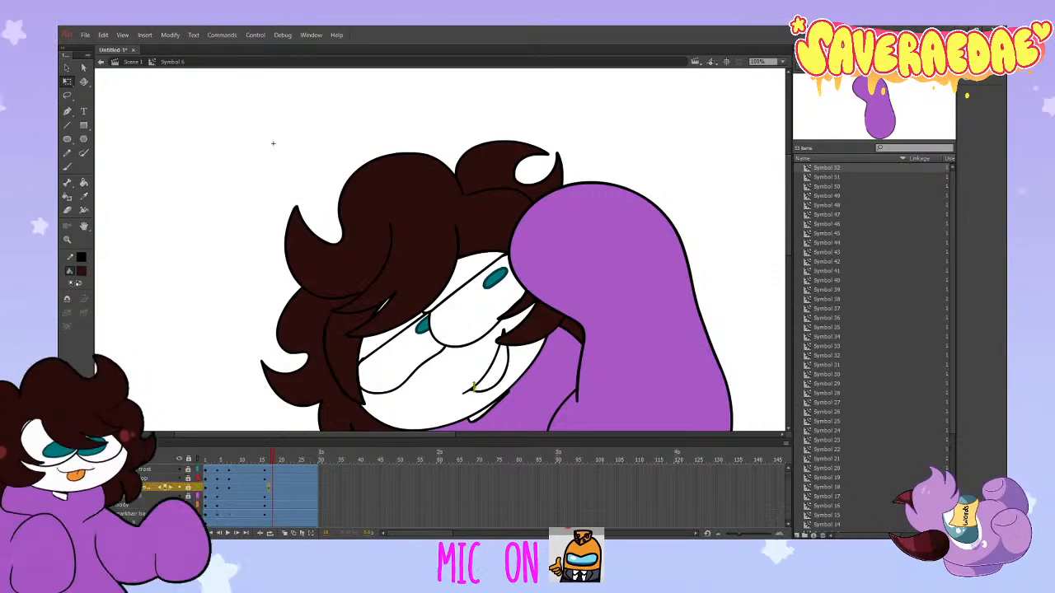
Step: Move the dark back hair's keyframes to frames 5 and 17 and review the movement from frame 1
click(217, 515)
click(222, 515)
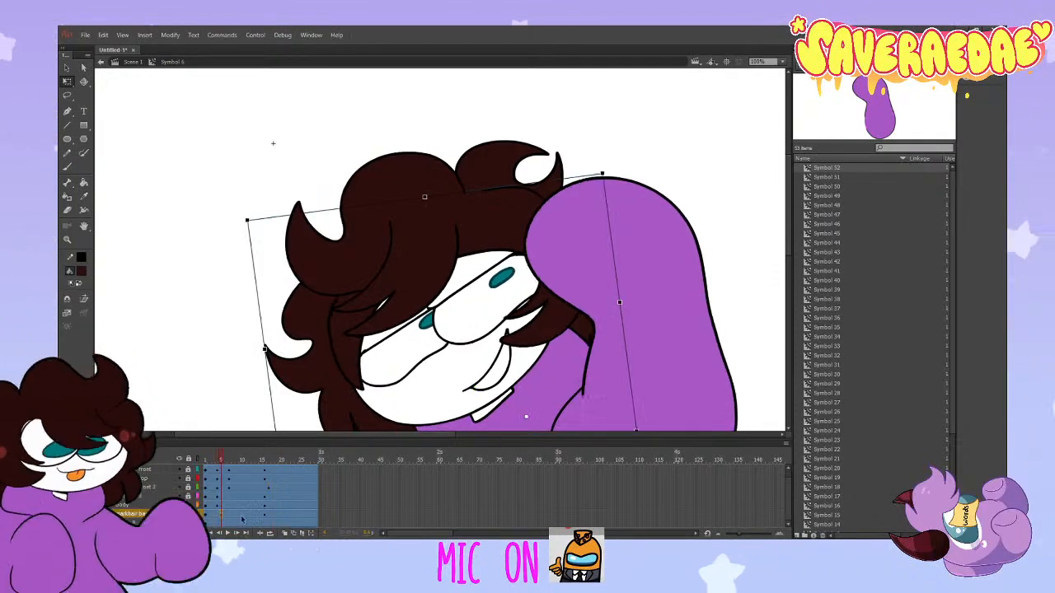
click(266, 516)
drag(267, 459, 205, 514)
click(206, 461)
scroll(268, 363, down, 3)
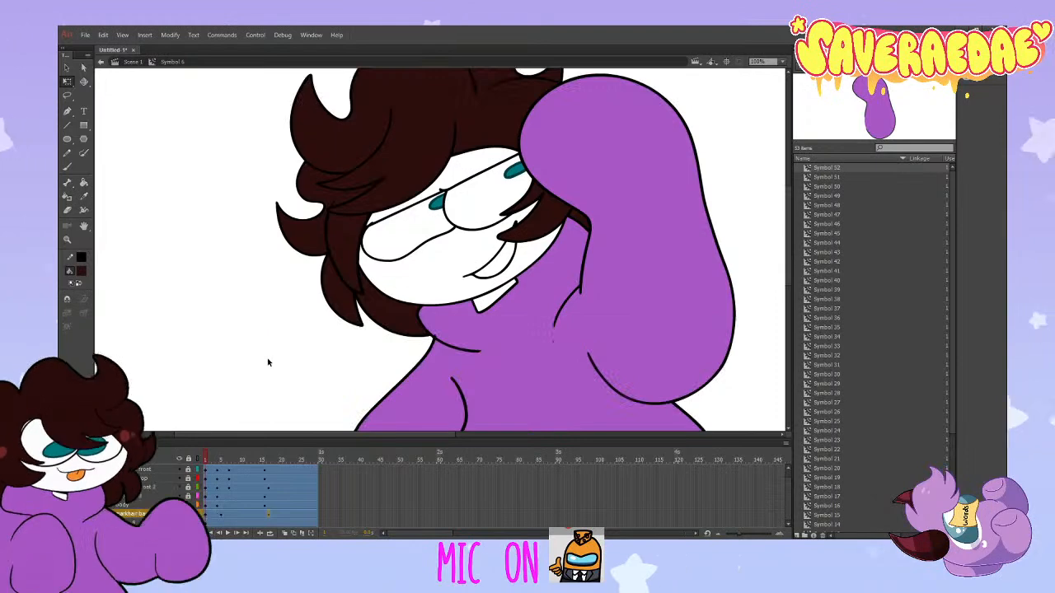
Step: Rotate the rear hair tuft clockwise and lower it at frame 5, and tilt it slightly back counter-clockwise at frame 8
click(220, 520)
scroll(486, 251, up, 3)
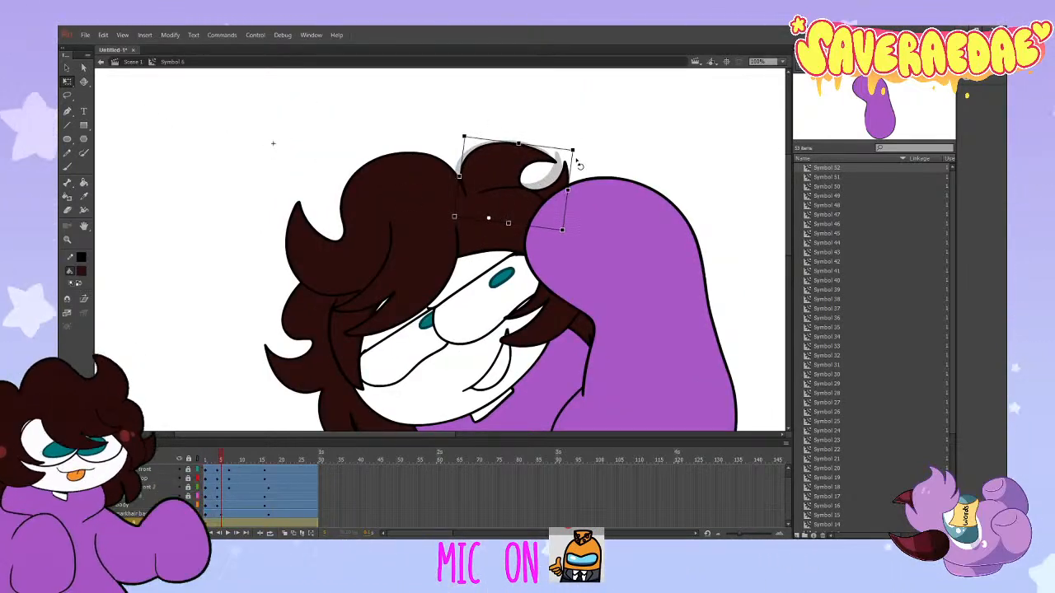
drag(580, 164, 581, 169)
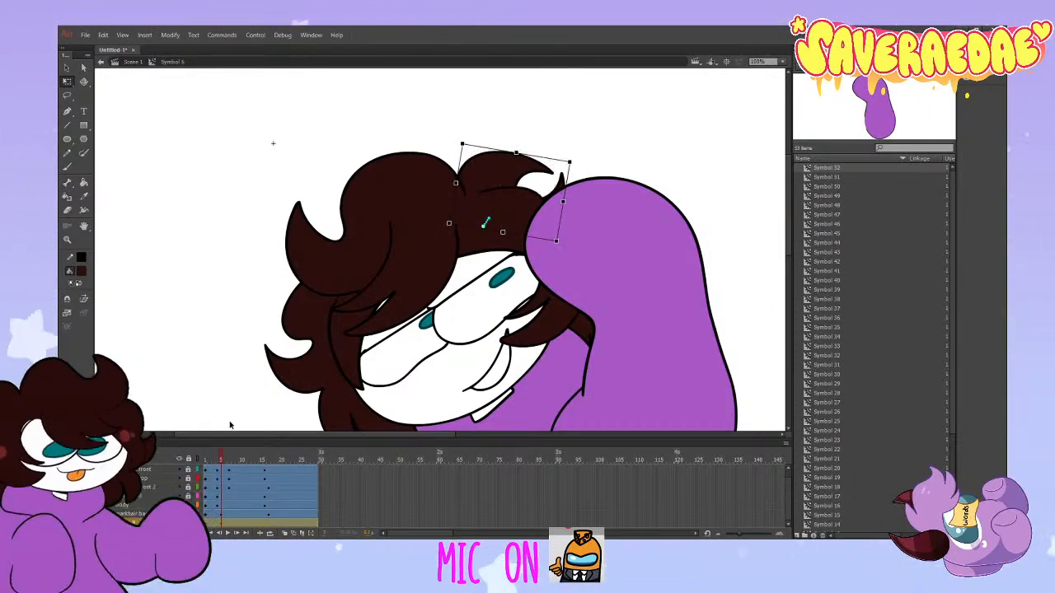
drag(220, 458, 233, 482)
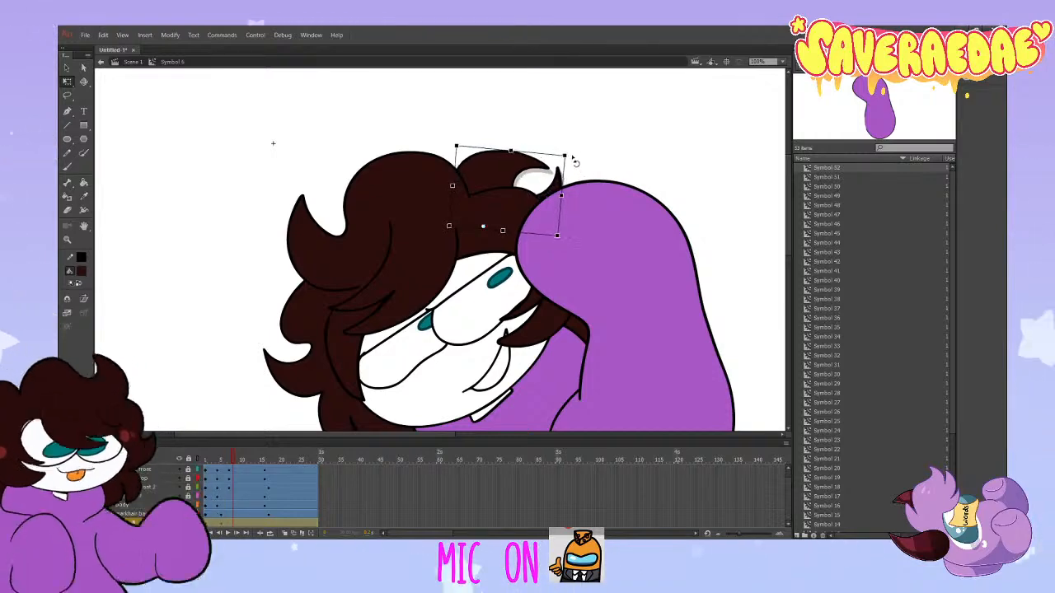
Step: Pose the rear hair tuft lower with a slight counter-clockwise tilt at frame 17 and check its movement
drag(234, 456, 270, 501)
click(531, 165)
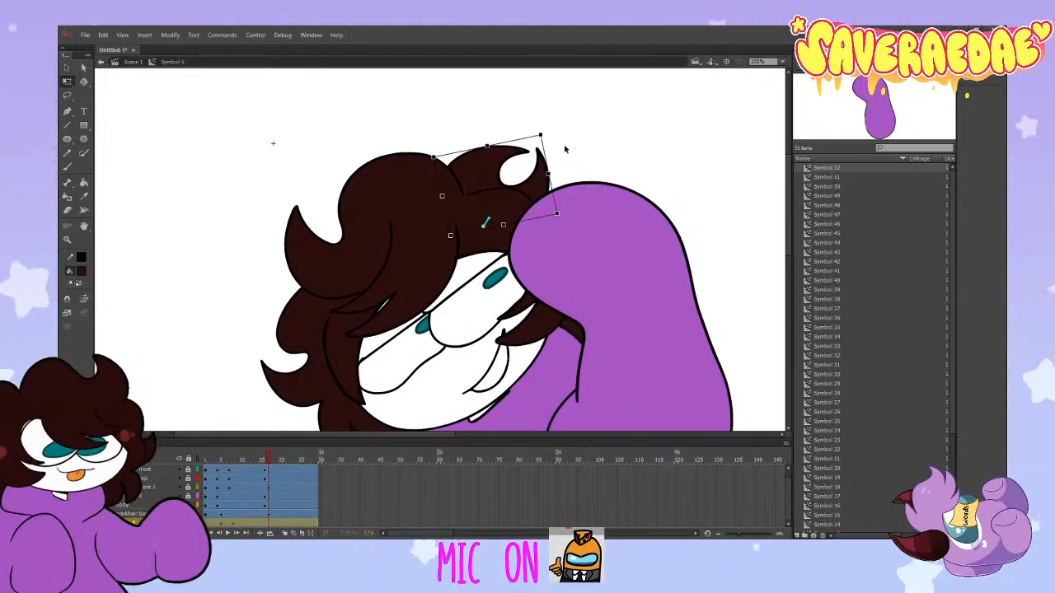
drag(552, 145, 558, 159)
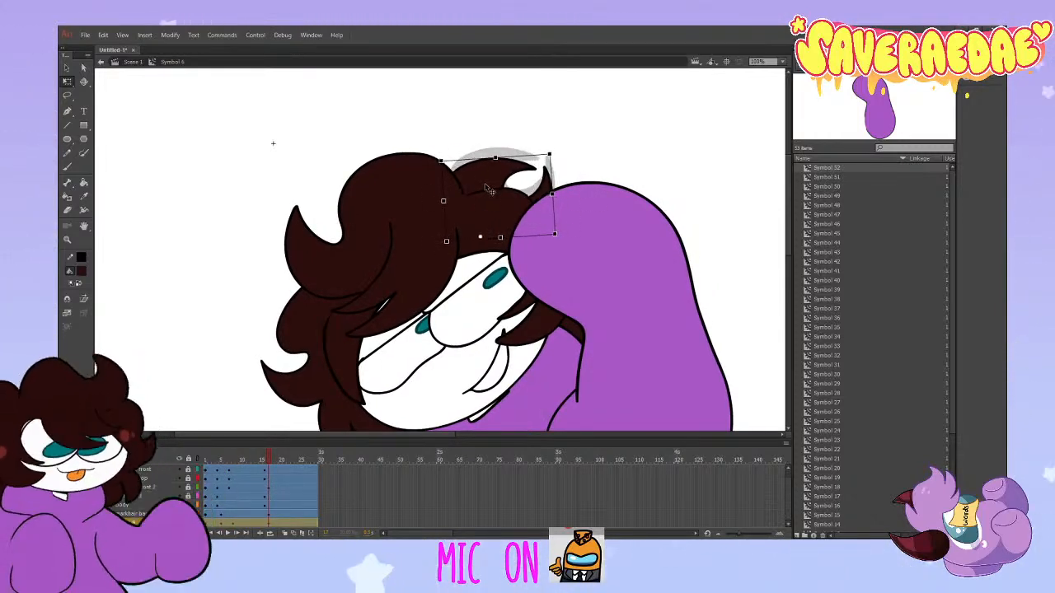
drag(253, 455, 203, 523)
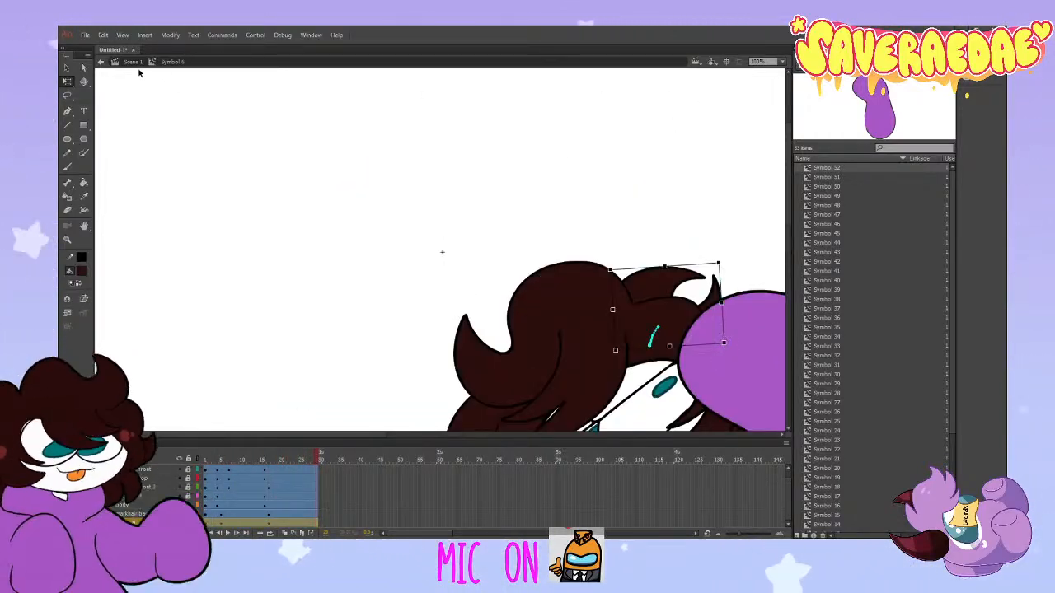
Step: Return to the main scene and play back the pose sequence repeatedly, starting from the raised-arm pose and from earlier poses
click(131, 63)
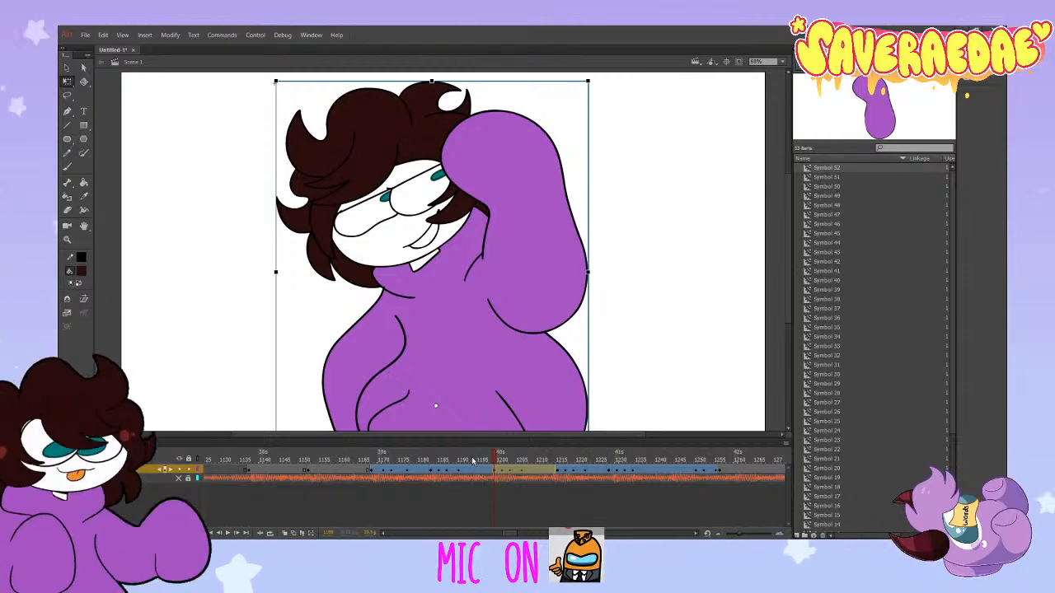
click(227, 534)
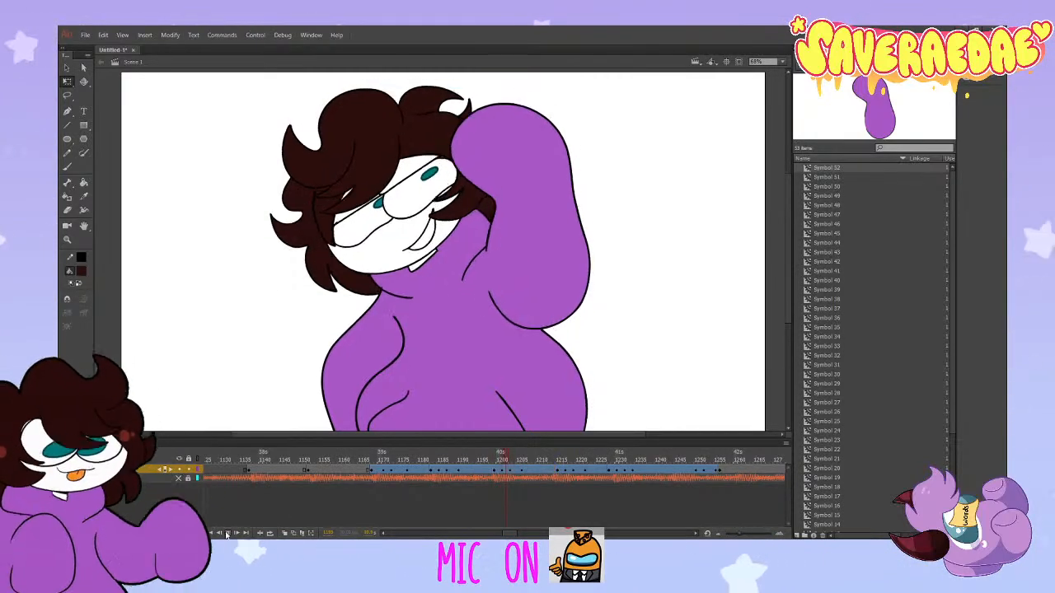
click(370, 460)
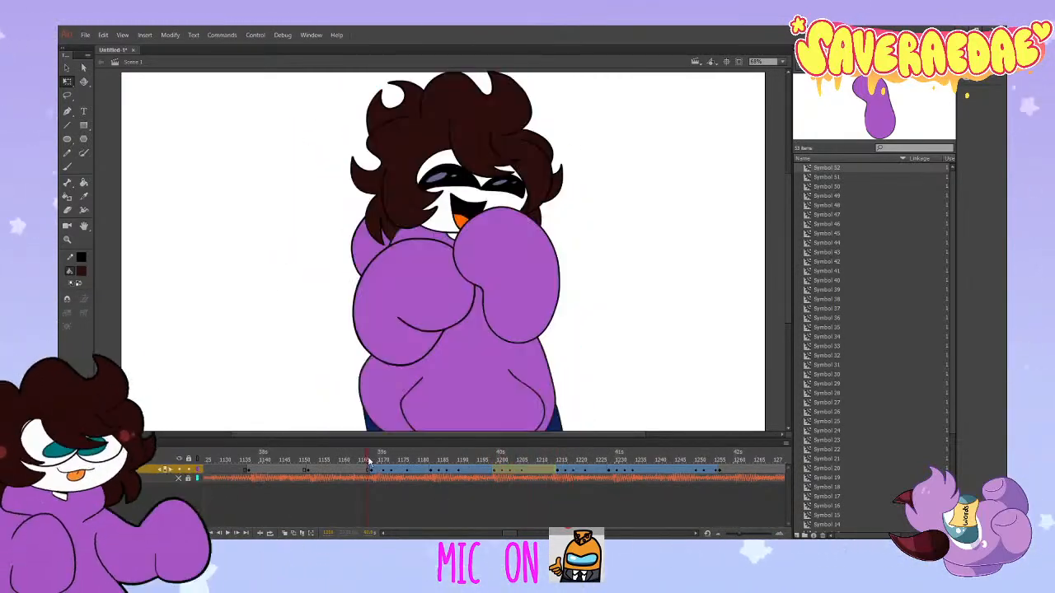
click(227, 533)
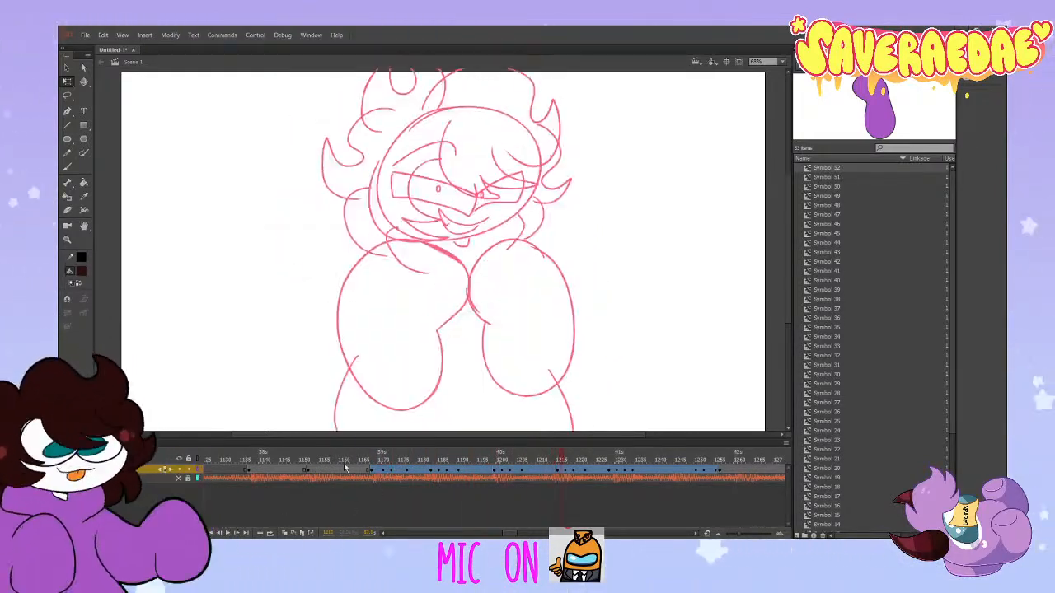
click(244, 459)
click(228, 533)
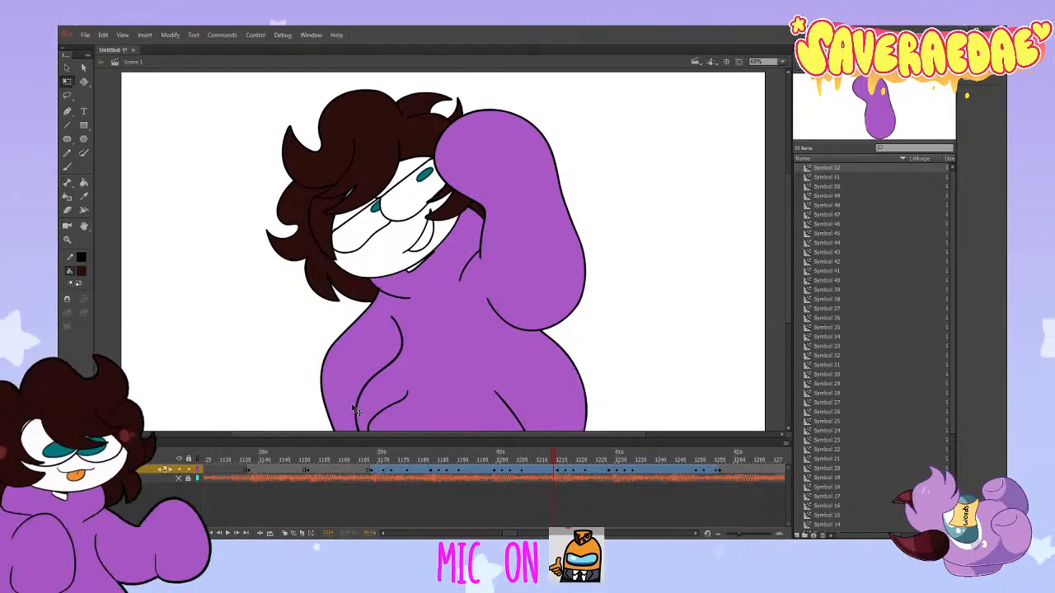
click(243, 458)
click(228, 533)
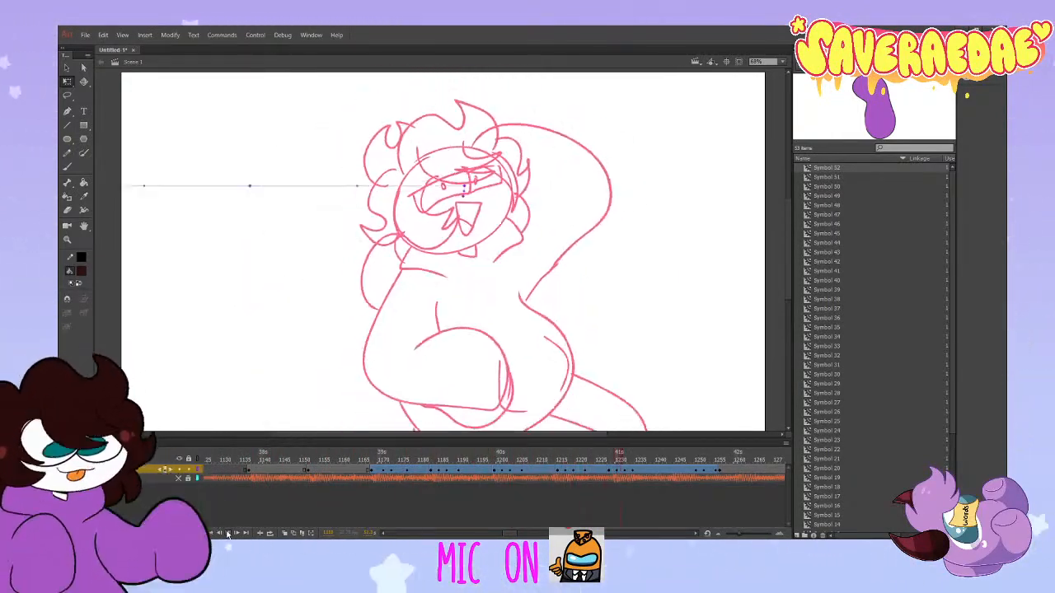
click(242, 459)
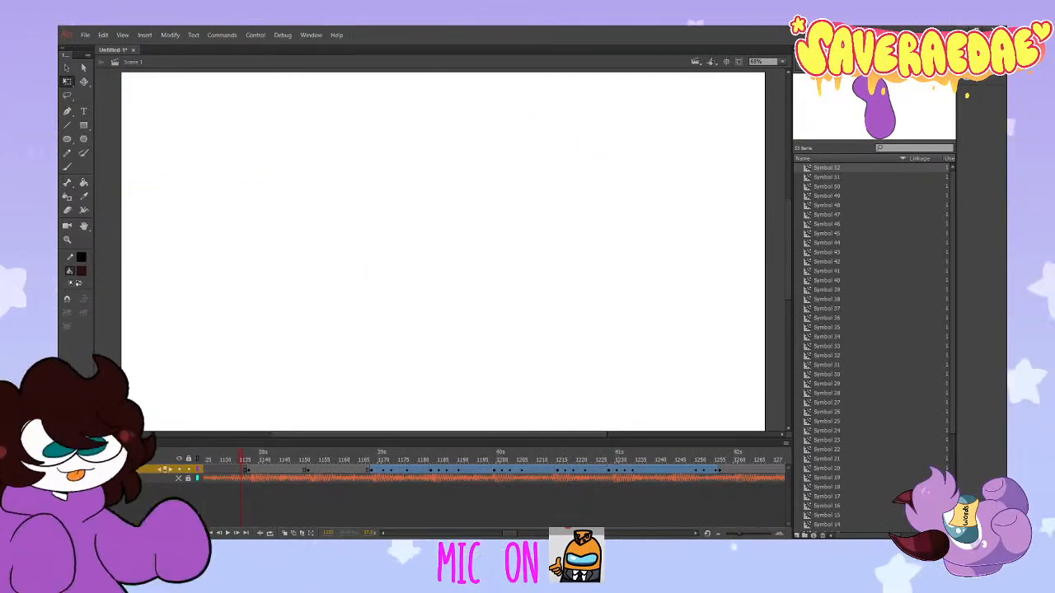
click(248, 459)
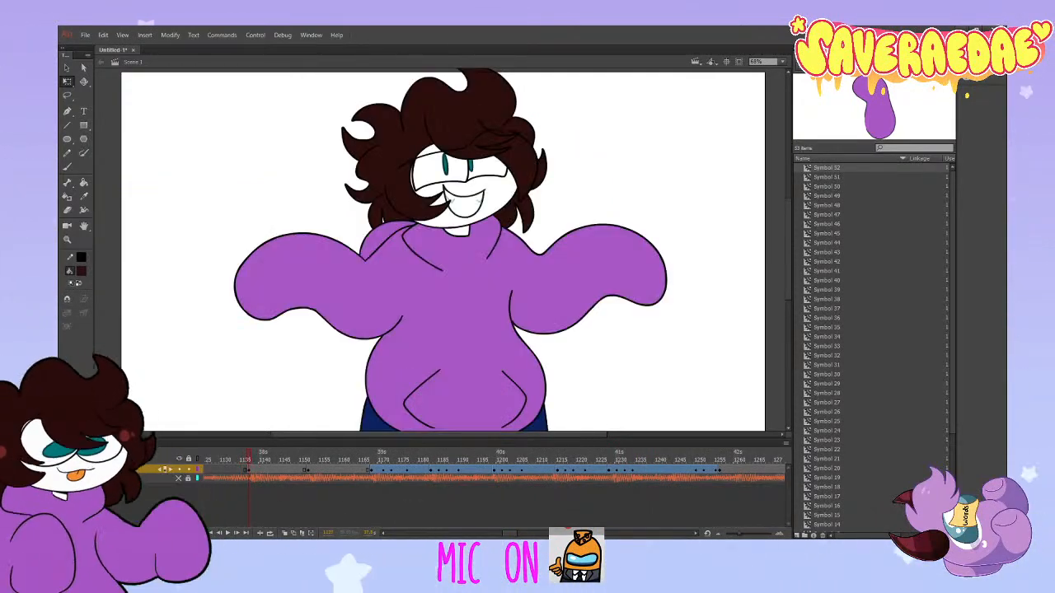